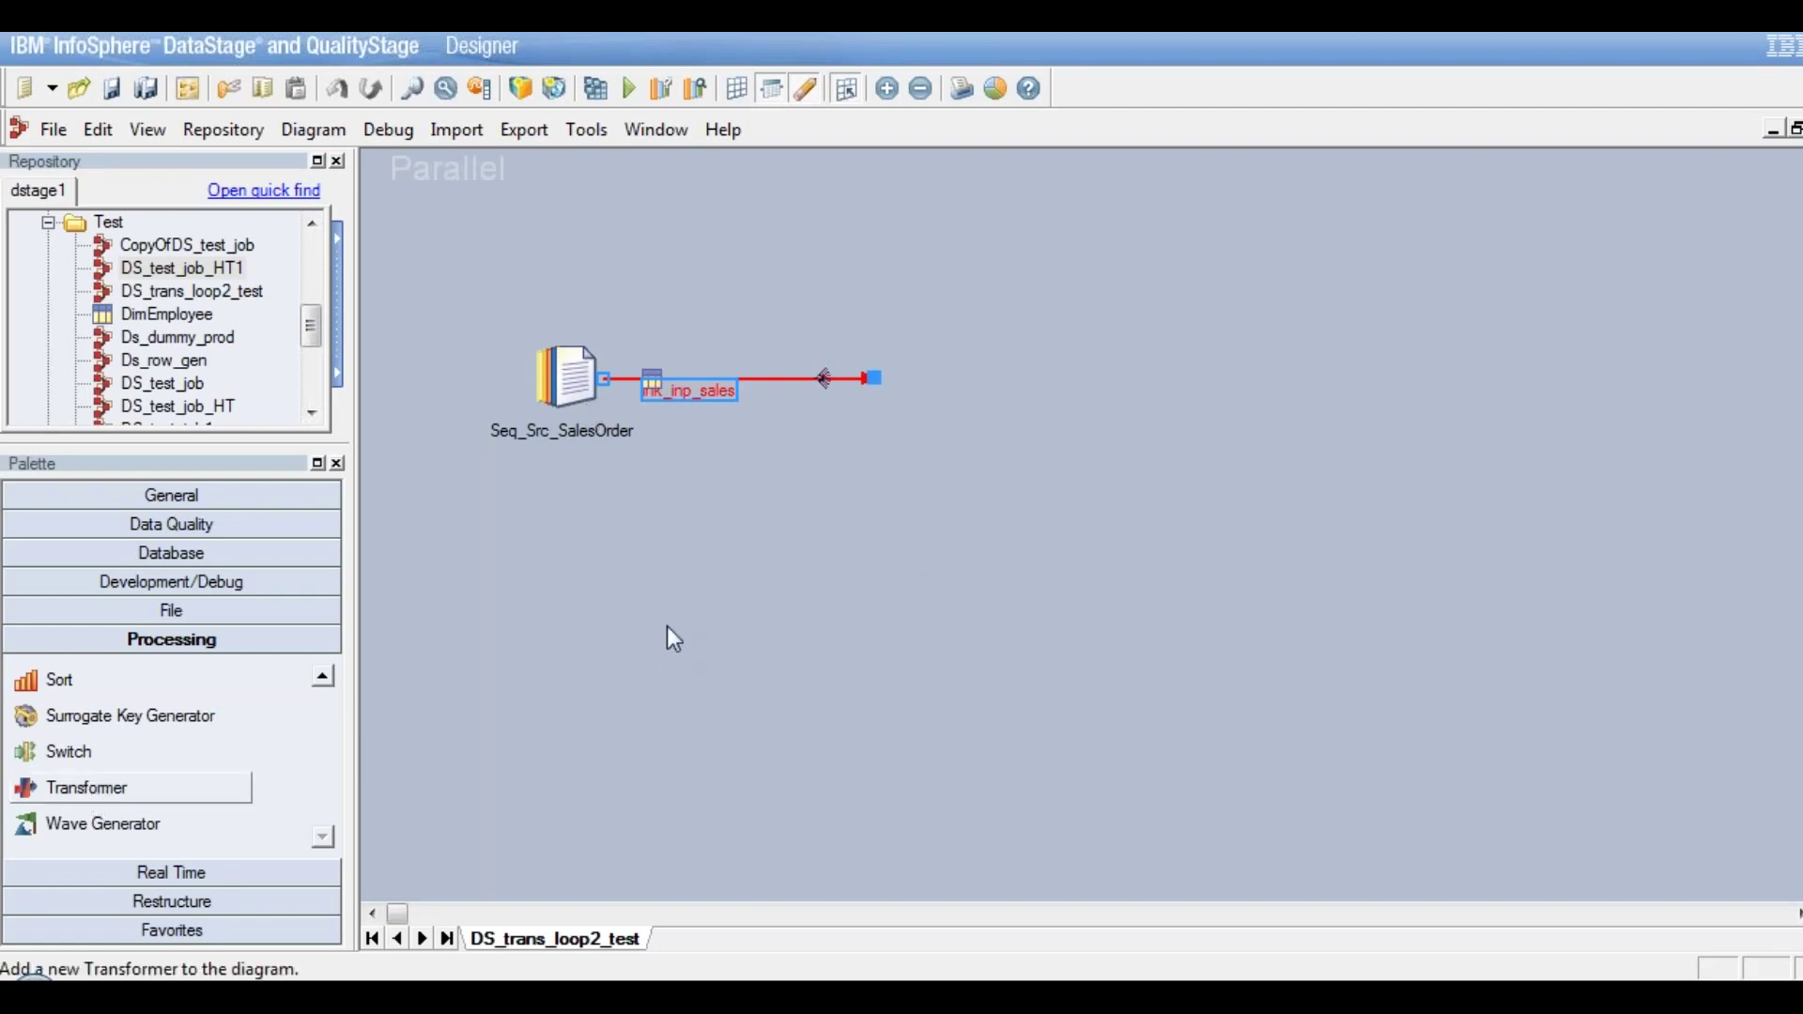
Add a Transformer stage beside Seq_Src_SalesOrder and attach the loose end of the lnk_inp_sales link to it
click(885, 601)
drag(886, 601, 908, 378)
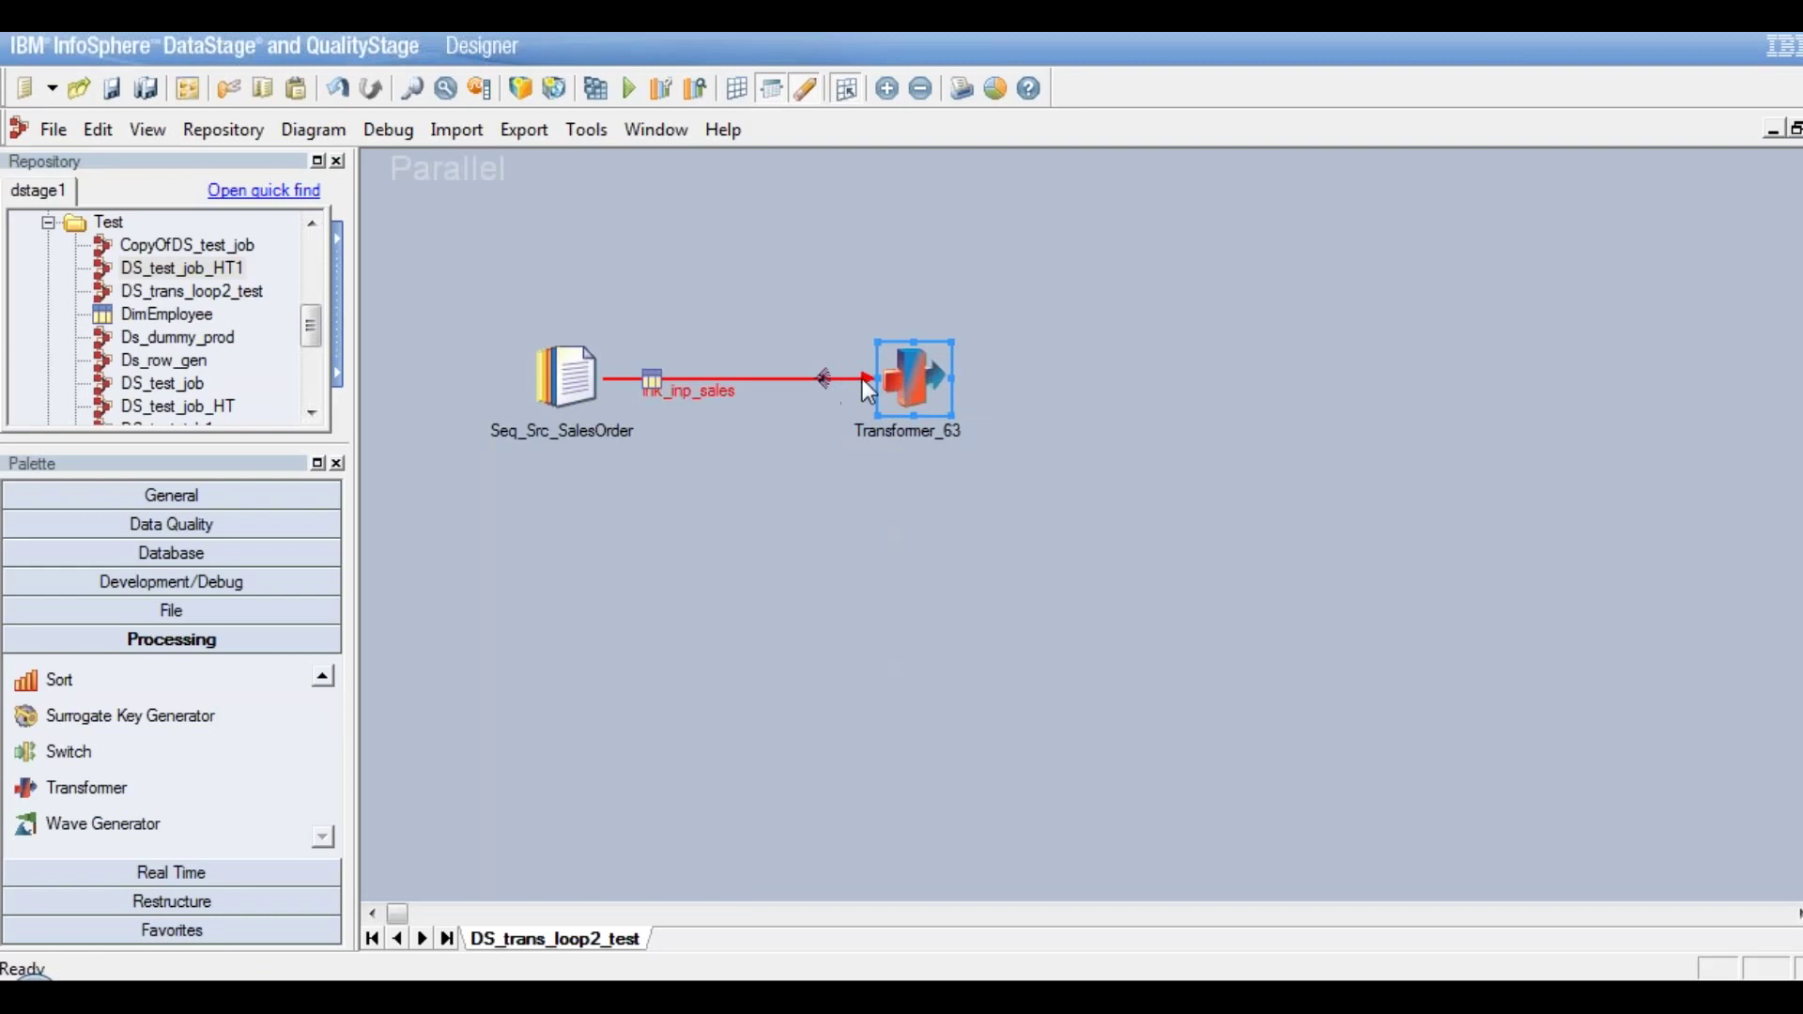
click(862, 379)
click(872, 379)
Draw an output link from the Transformer stage and attach a new Data Set stage as its target
mouse_move(891, 375)
mouse_down()
mouse_move(1165, 397)
mouse_move(1207, 385)
mouse_move(1200, 372)
mouse_up()
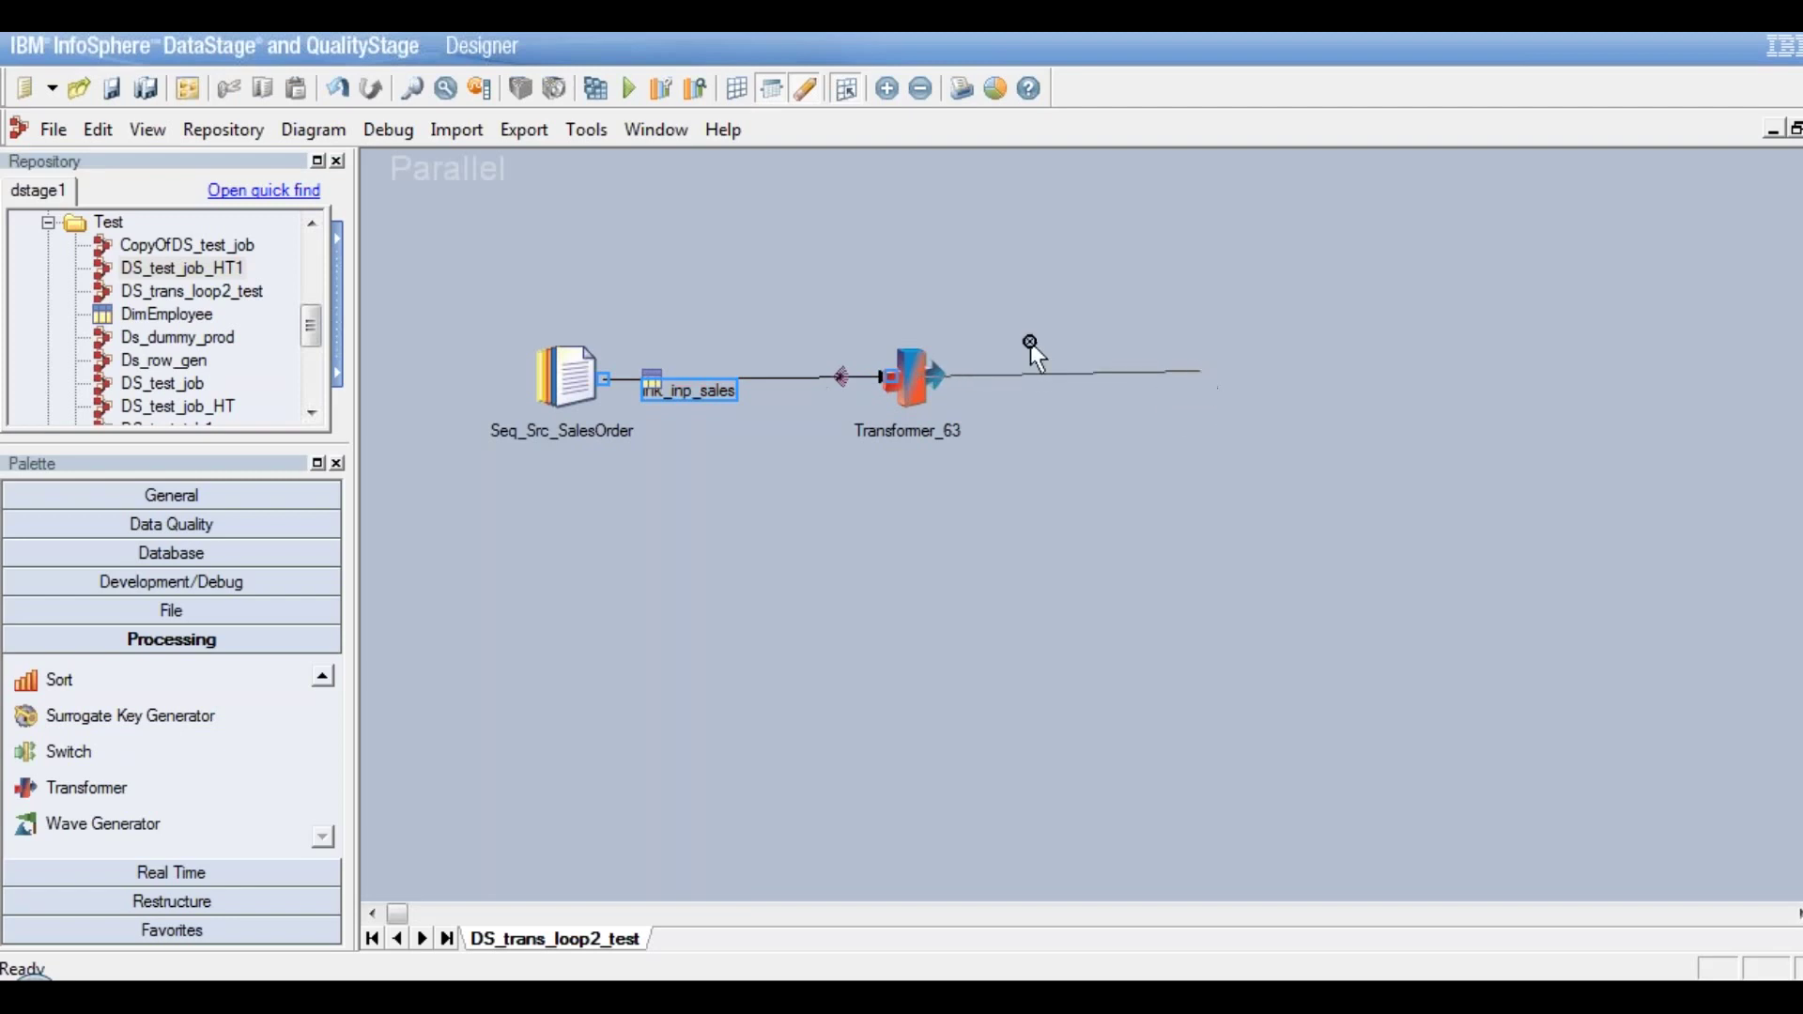
click(911, 388)
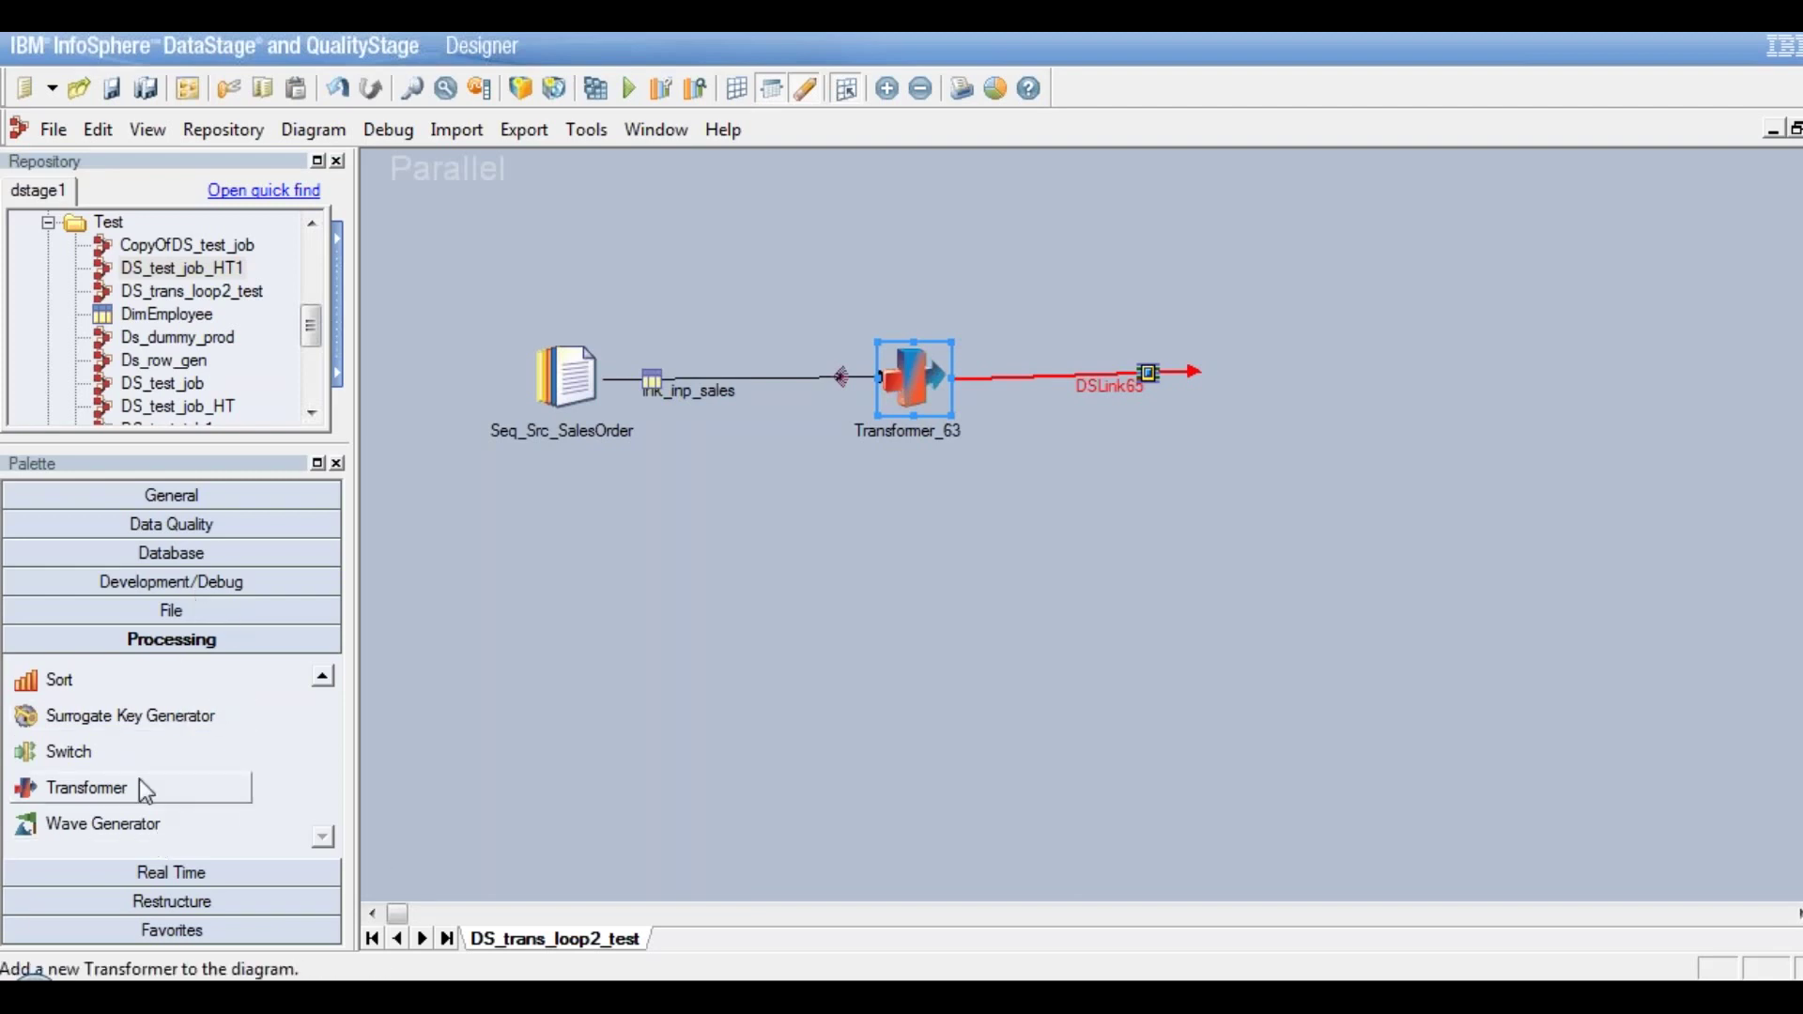
click(203, 601)
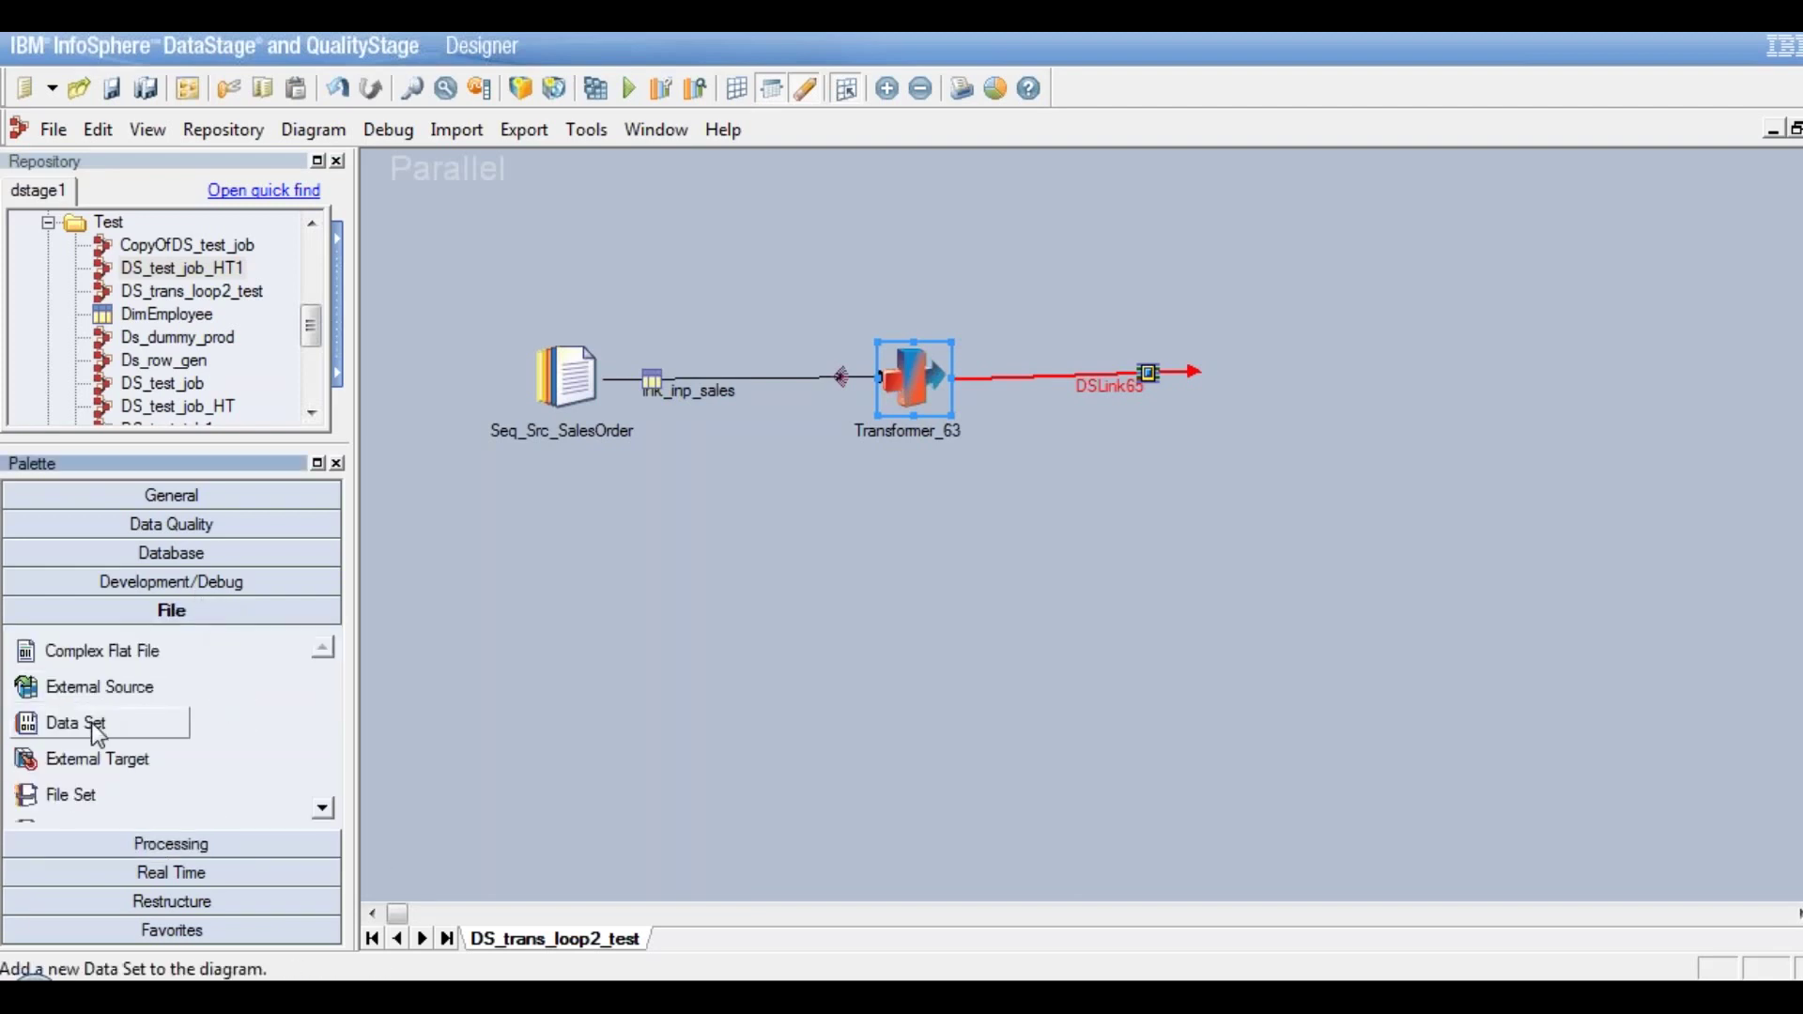
click(1183, 484)
drag(1211, 518, 1225, 377)
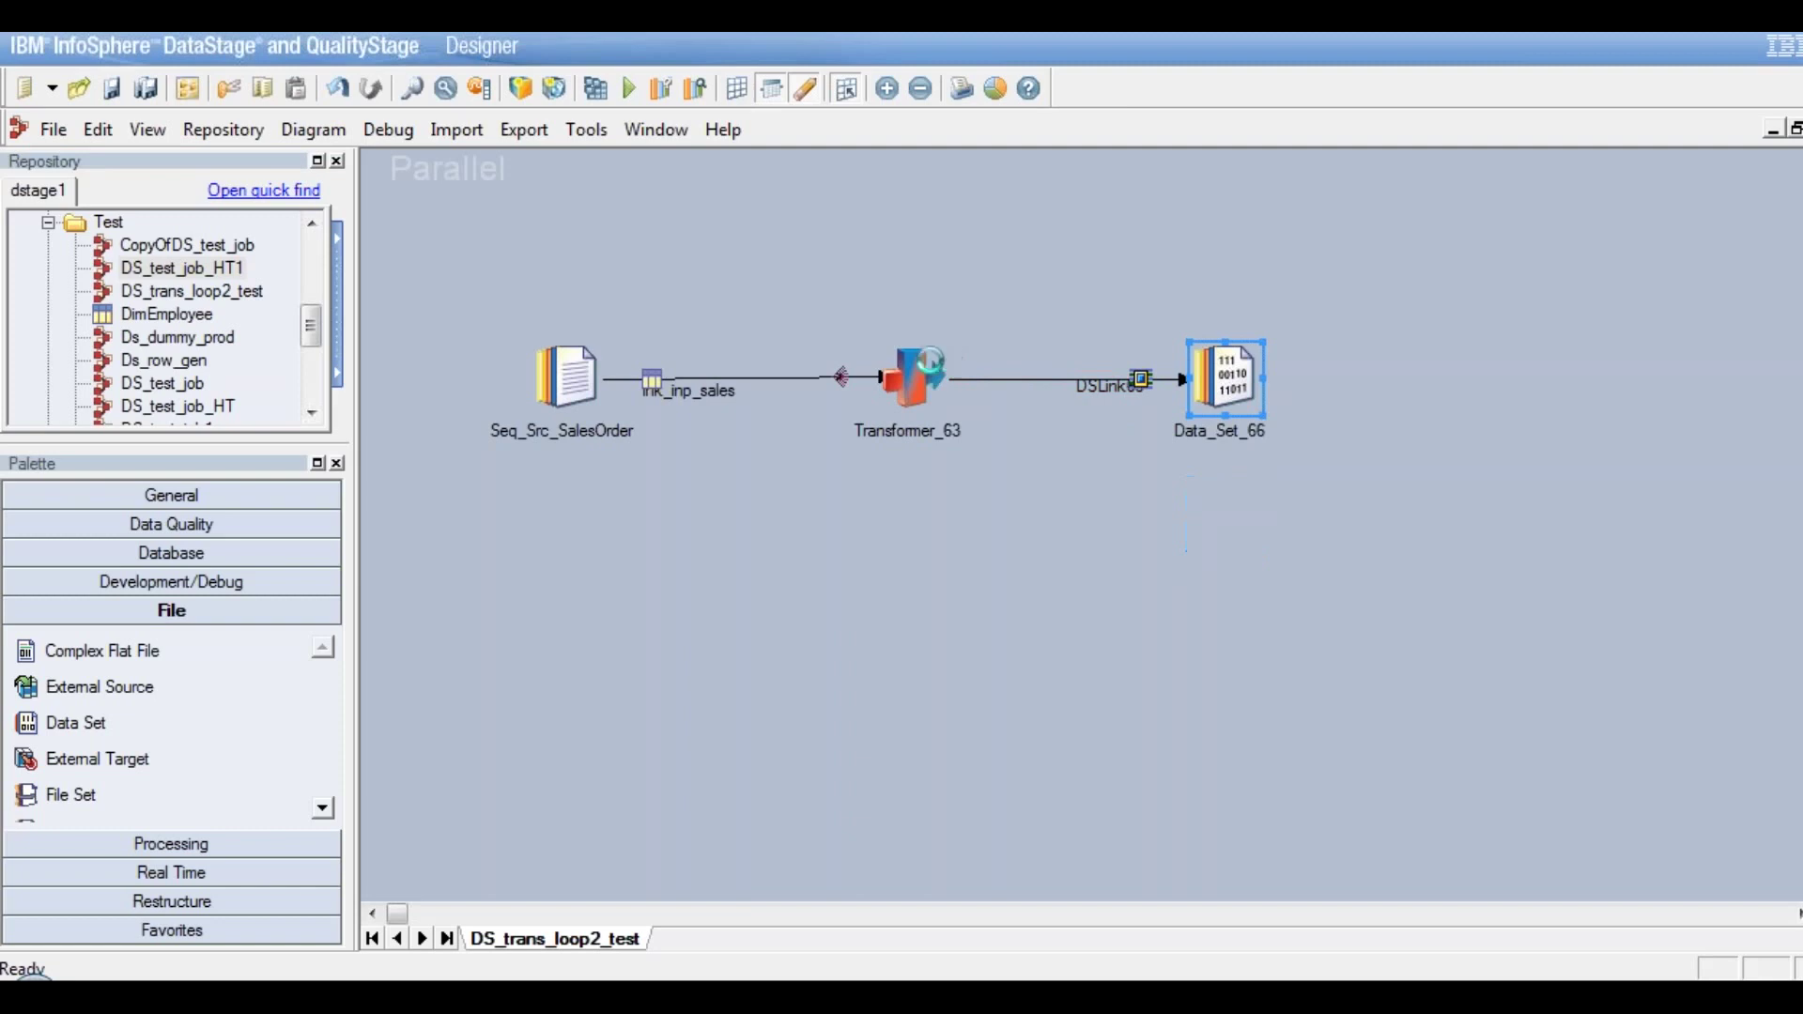
Open the Transformer stage's editor and review the lnk_inp_sales input columns and the Stage Variables area
click(916, 374)
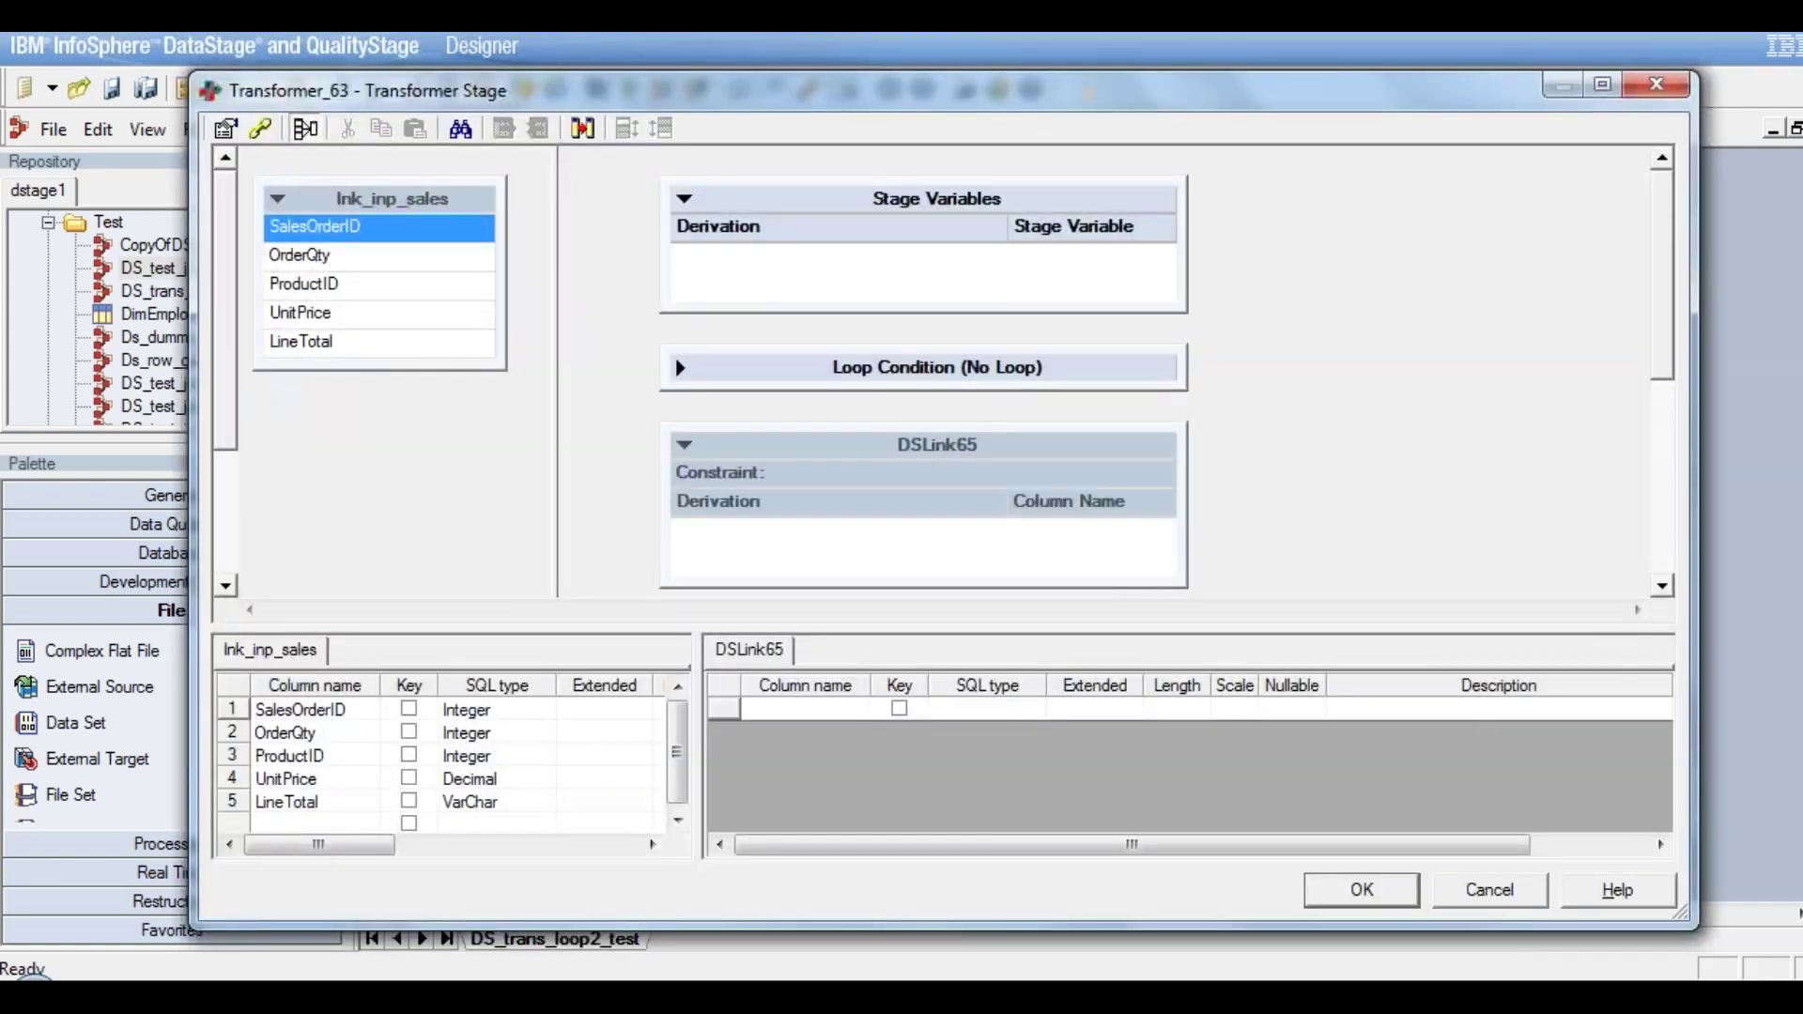
click(920, 266)
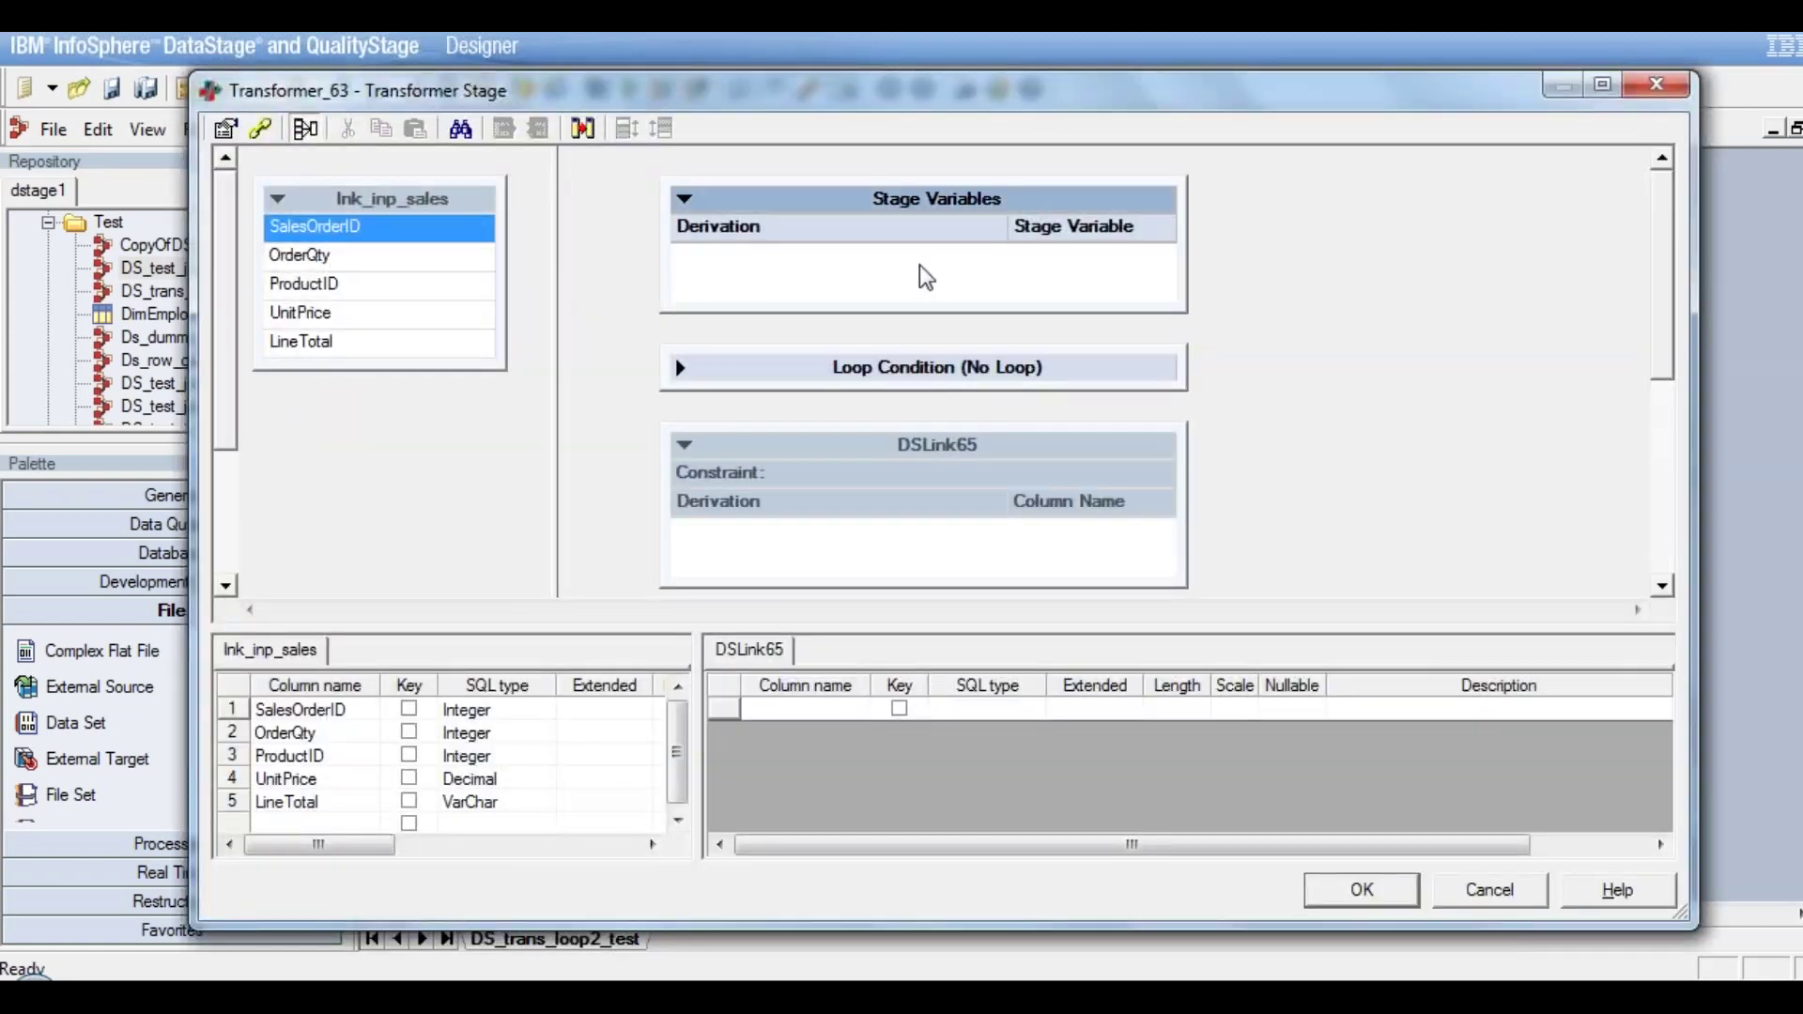
click(346, 344)
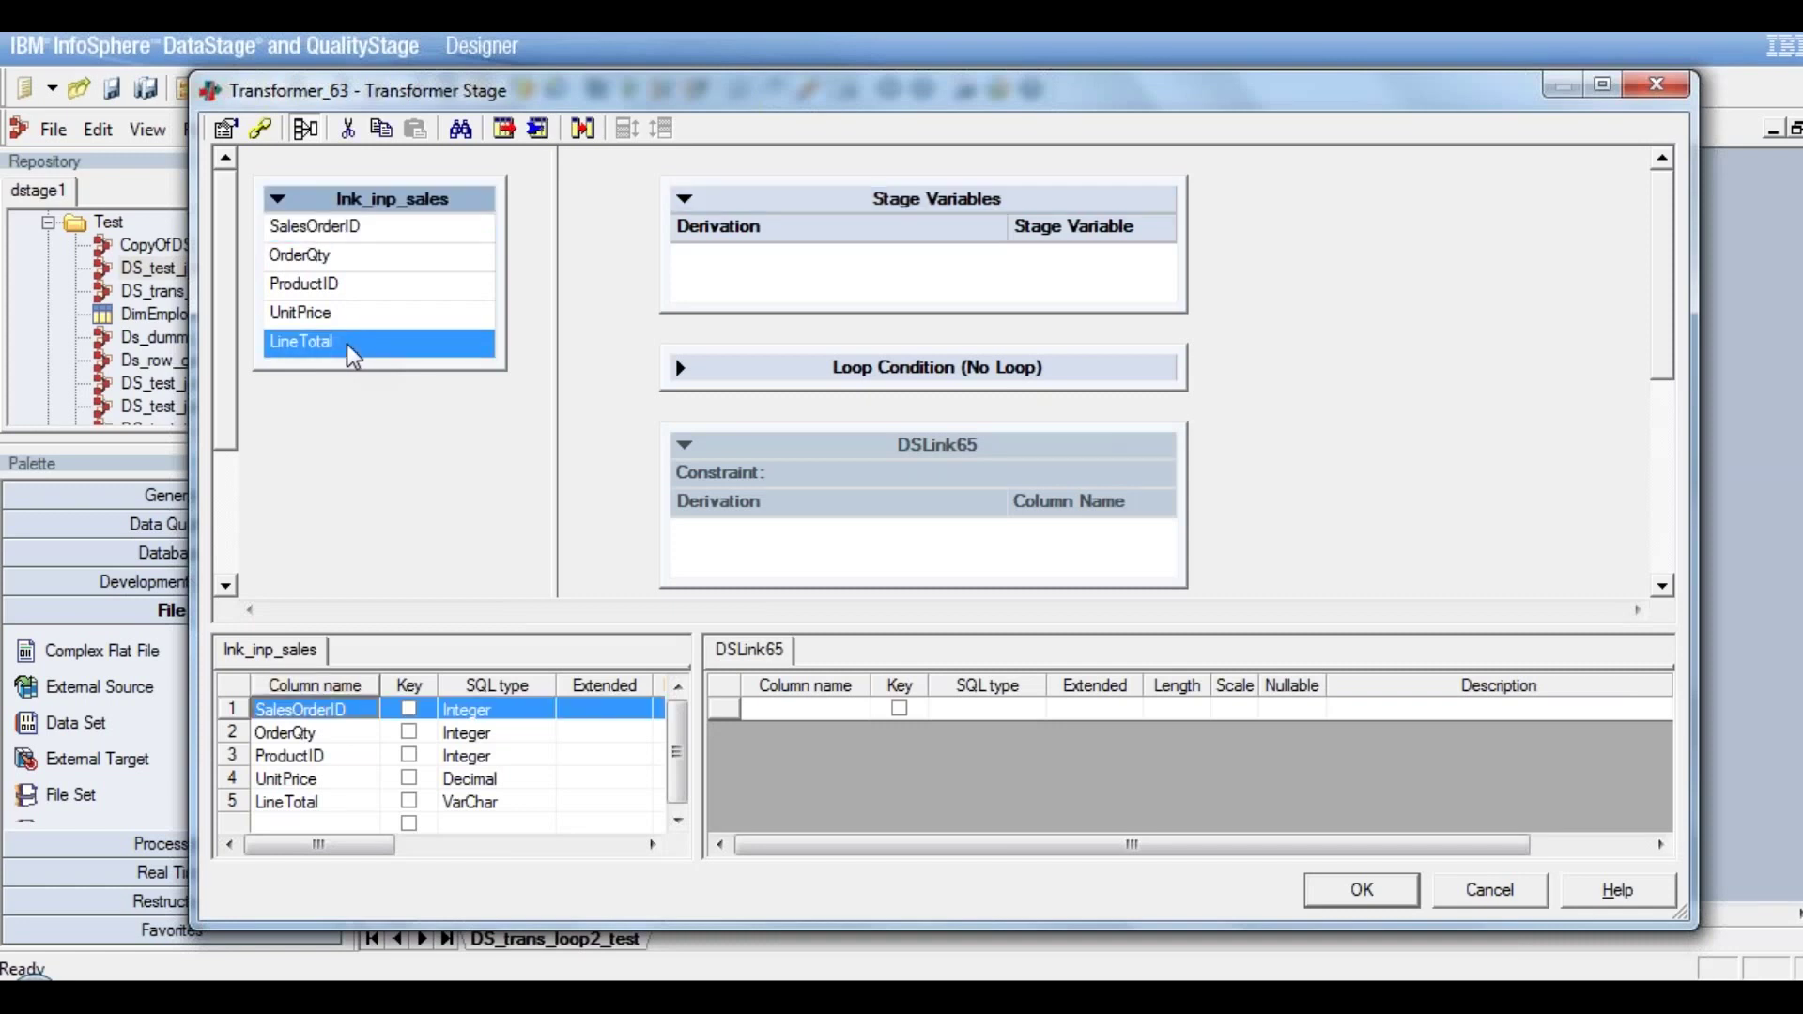
click(366, 289)
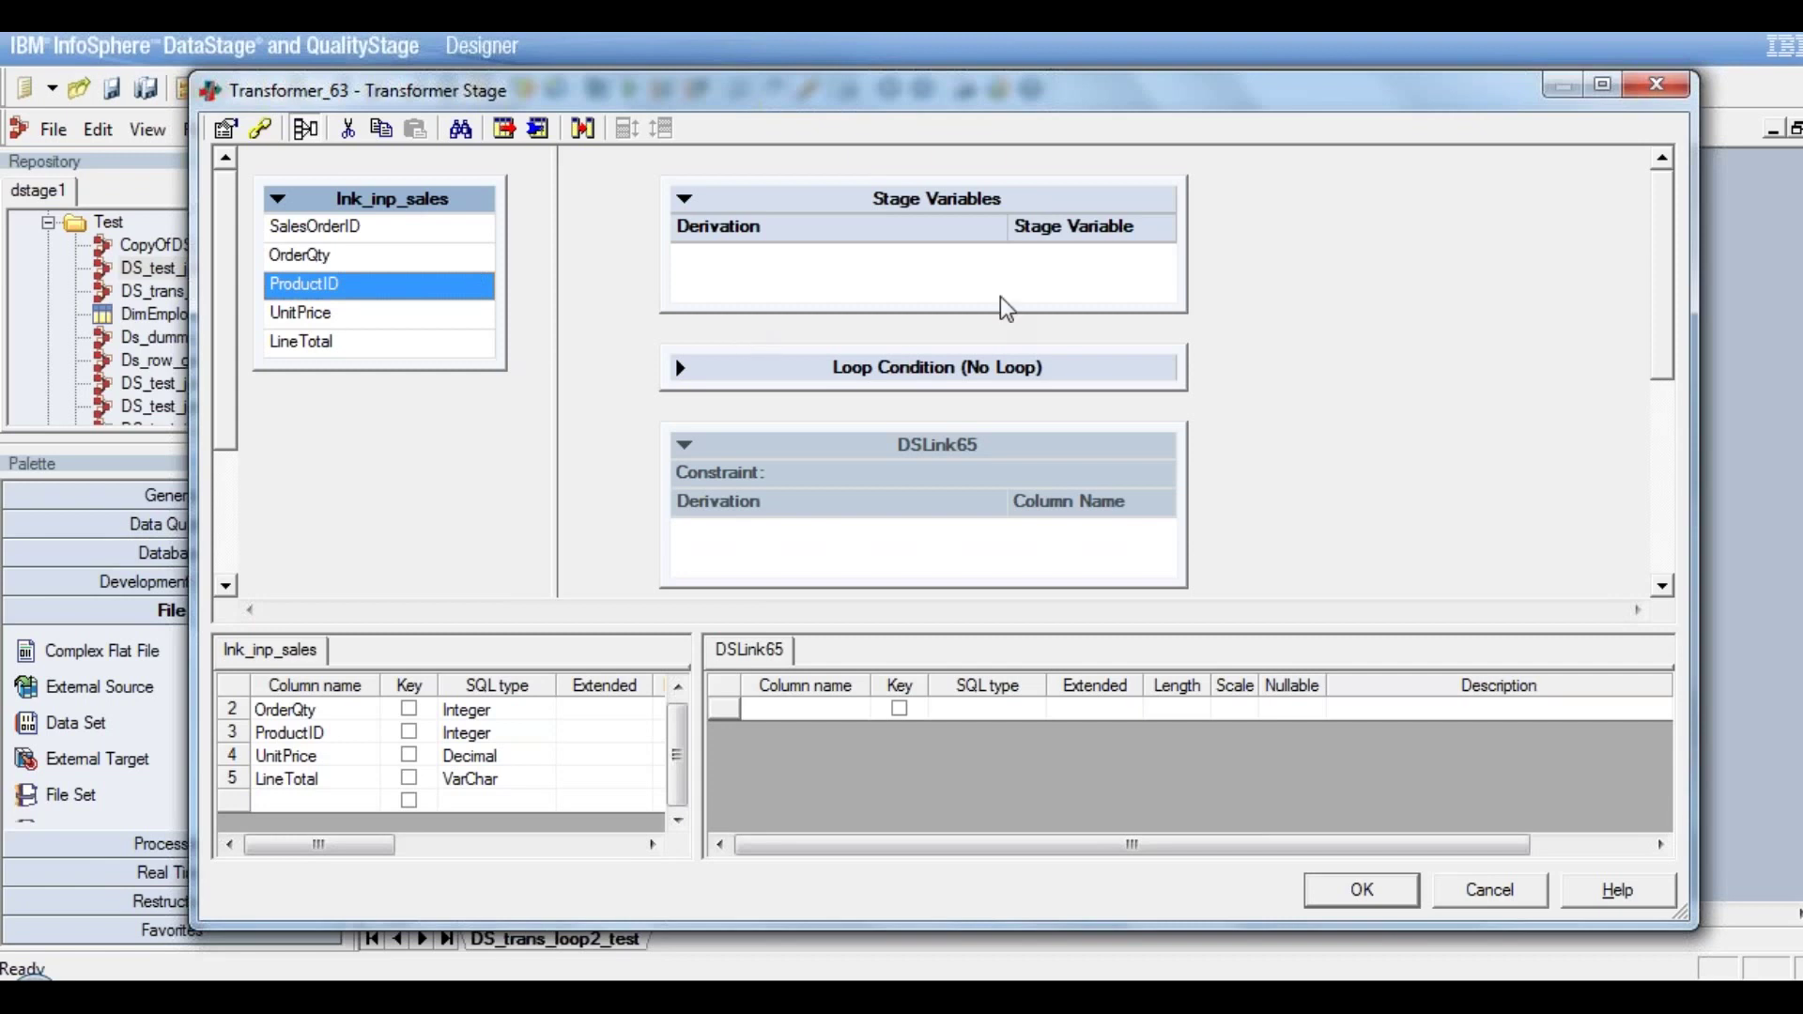
click(1064, 285)
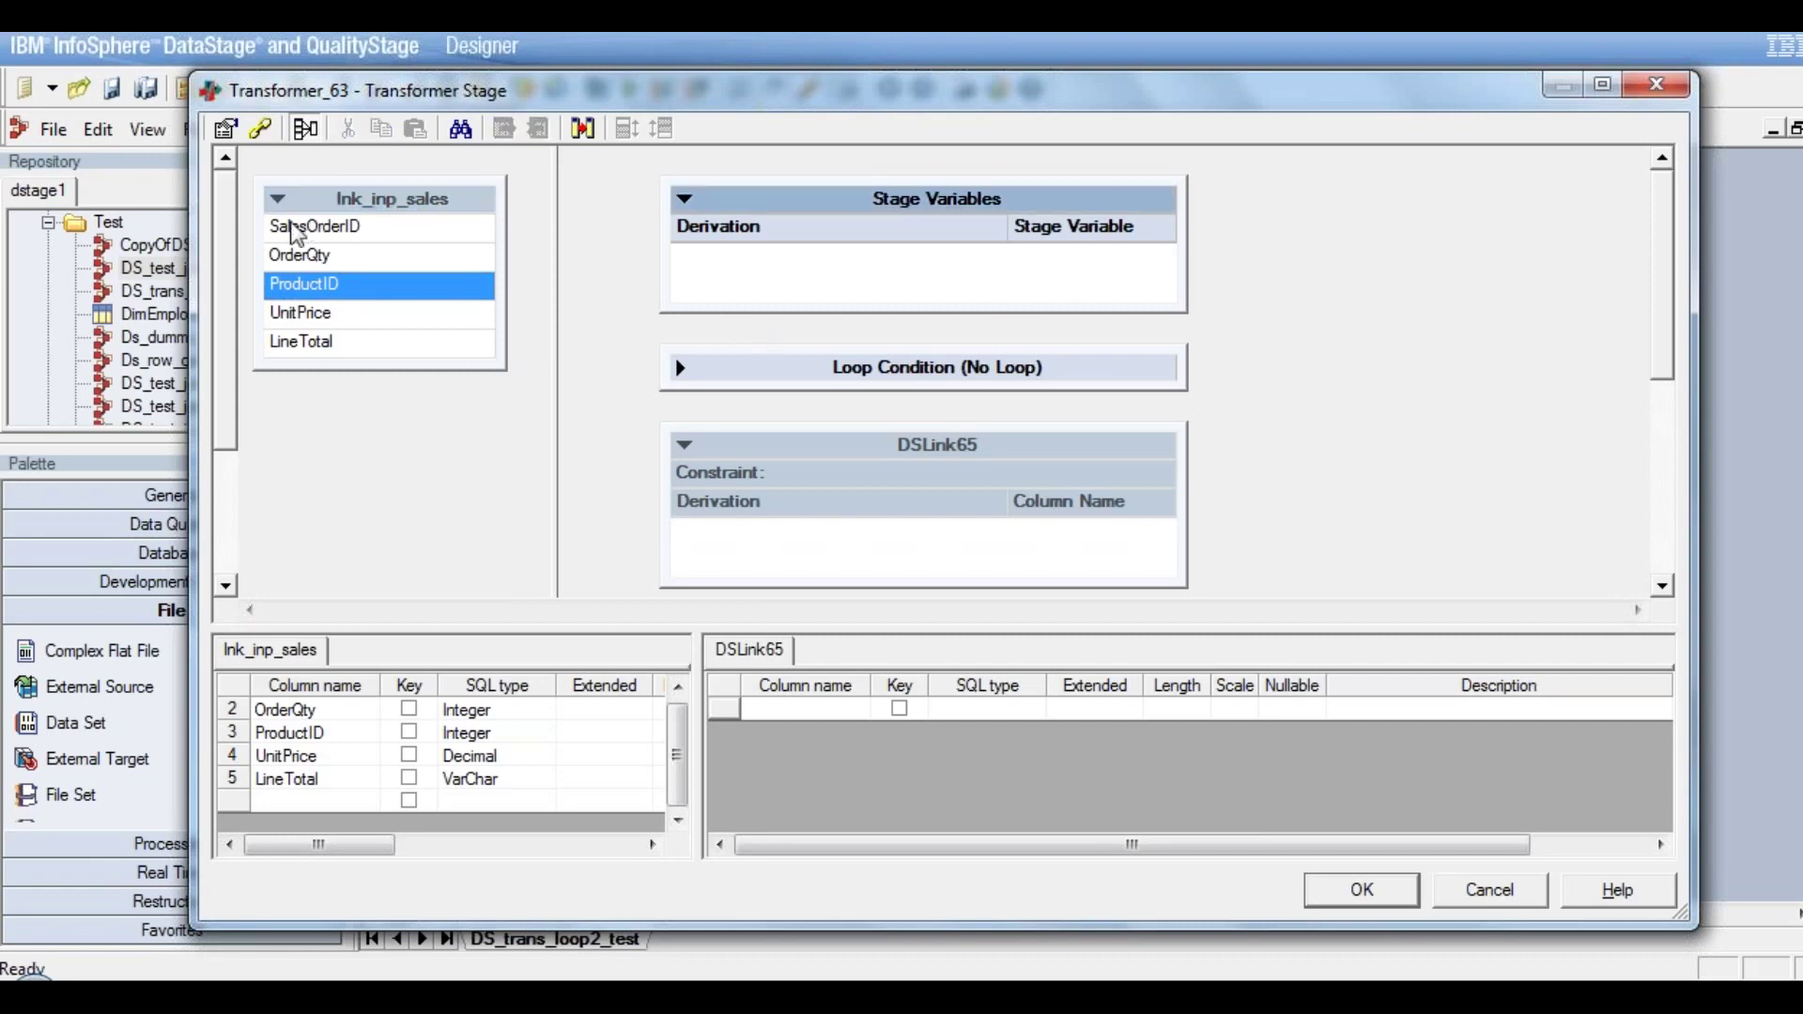
Define a stage variable named svInputRec in the Transformer stage's properties
click(229, 139)
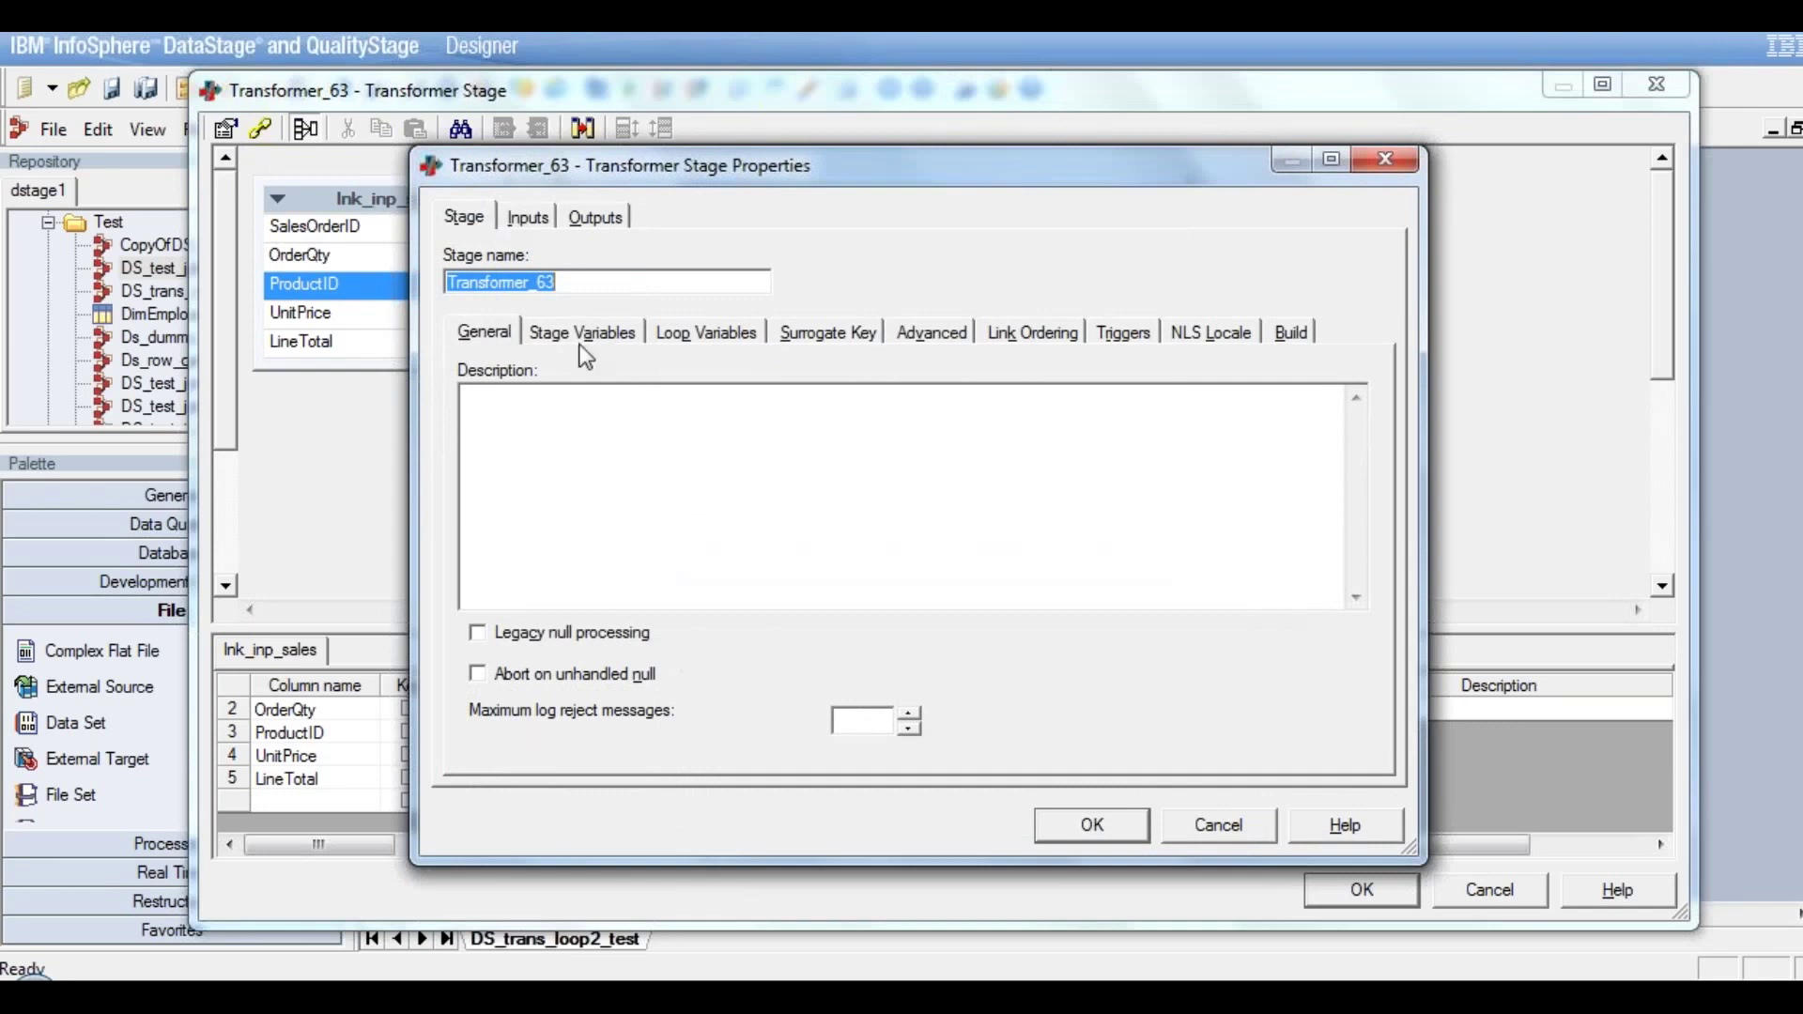
click(590, 338)
click(572, 397)
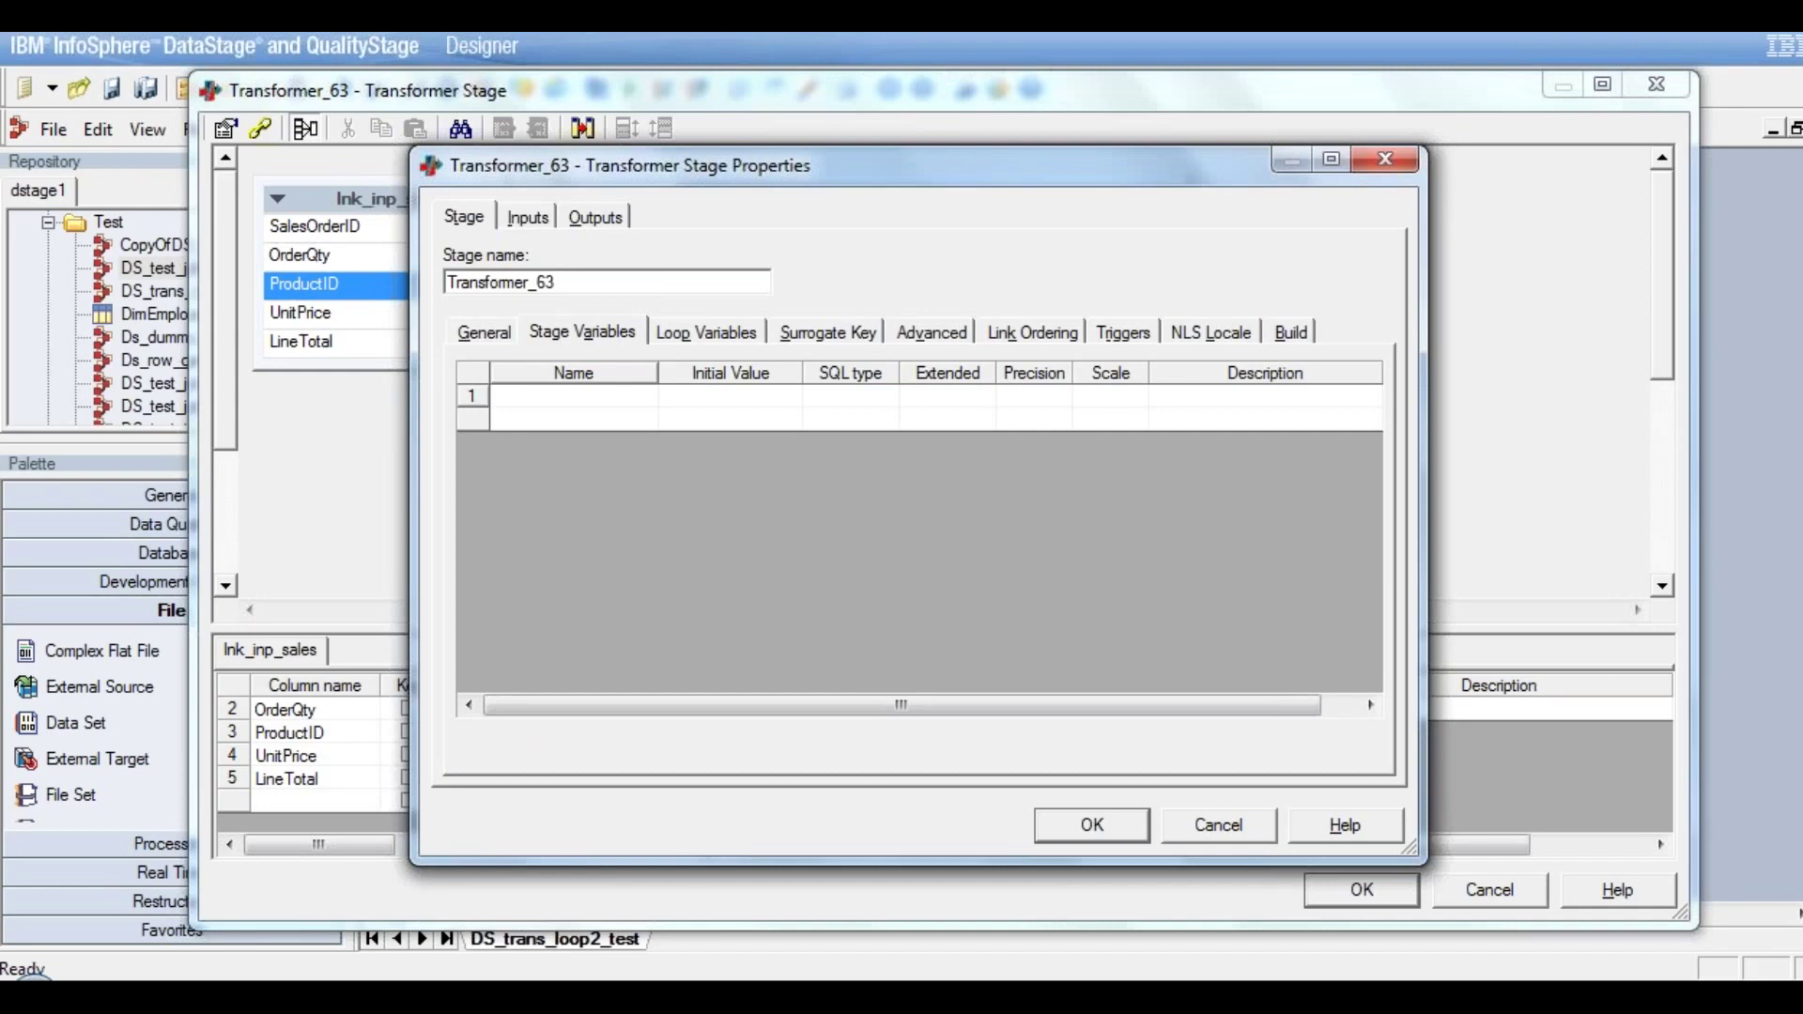
text(sv)
text(lnm)
key(BackSpace)
text(putRec)
Add two more stage variables named svLastRowGrp and svTotalSum
click(524, 421)
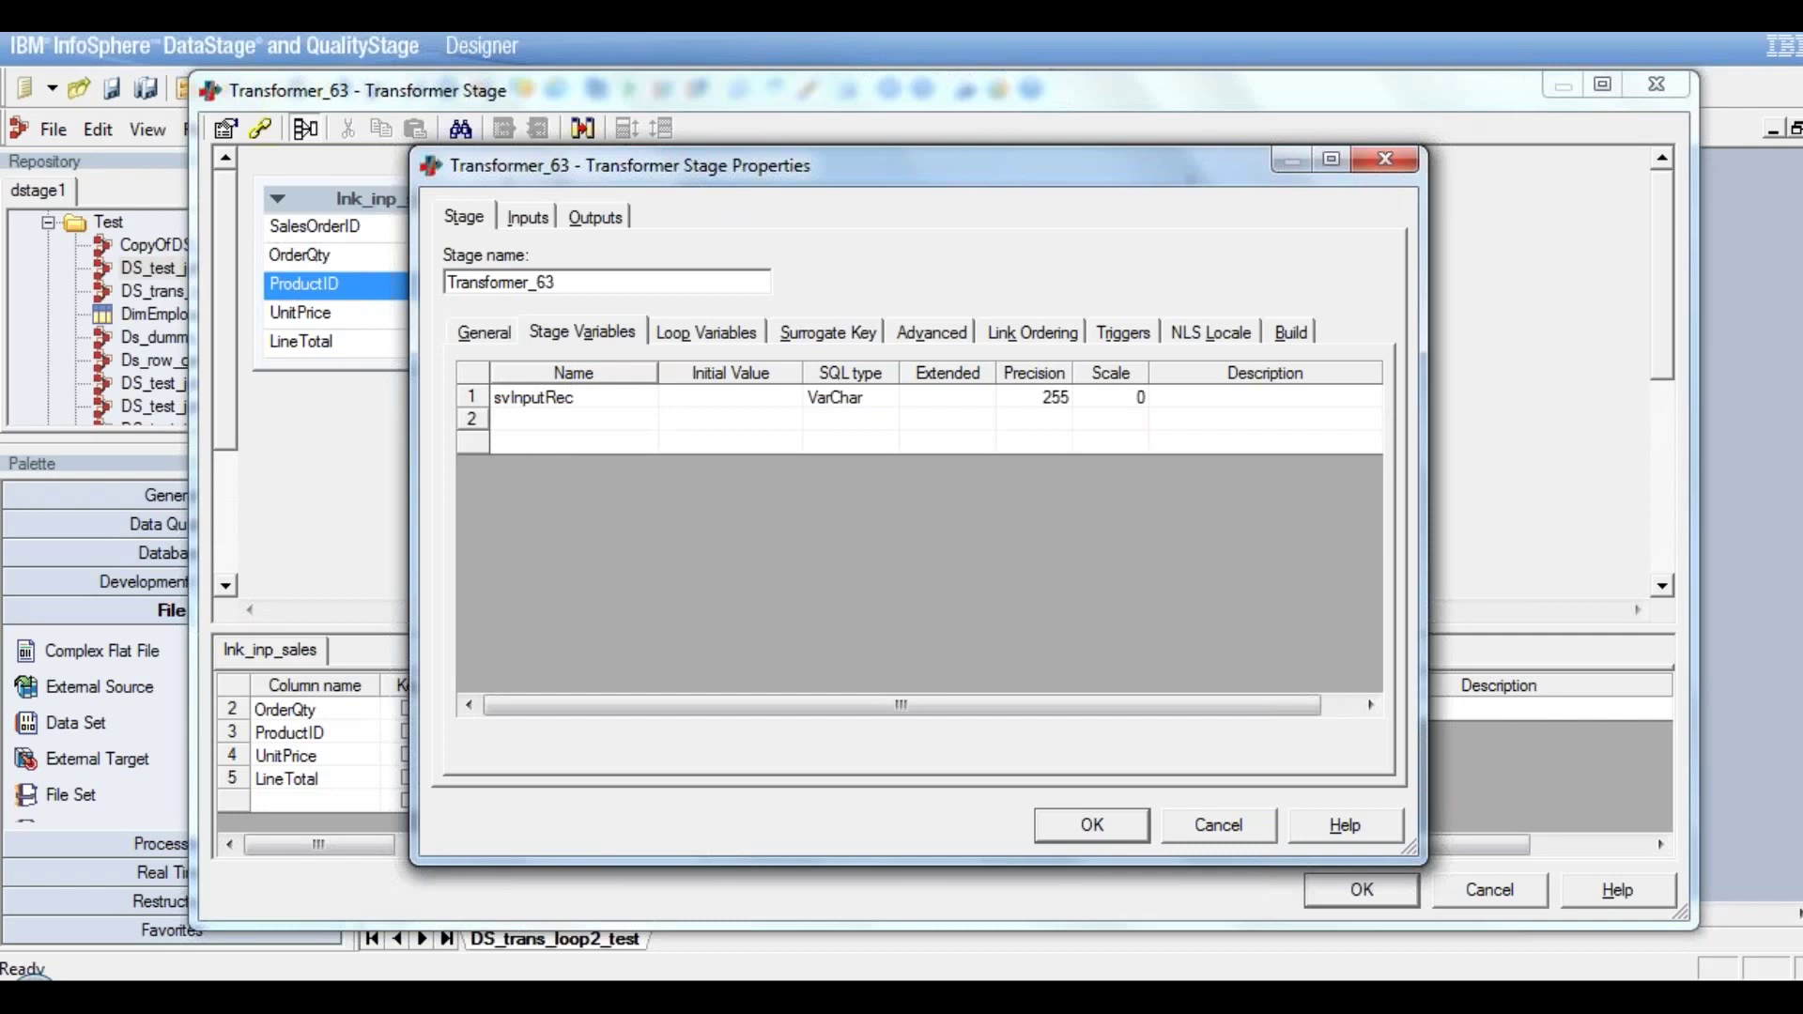
text(svLastRowGrp)
key(Return)
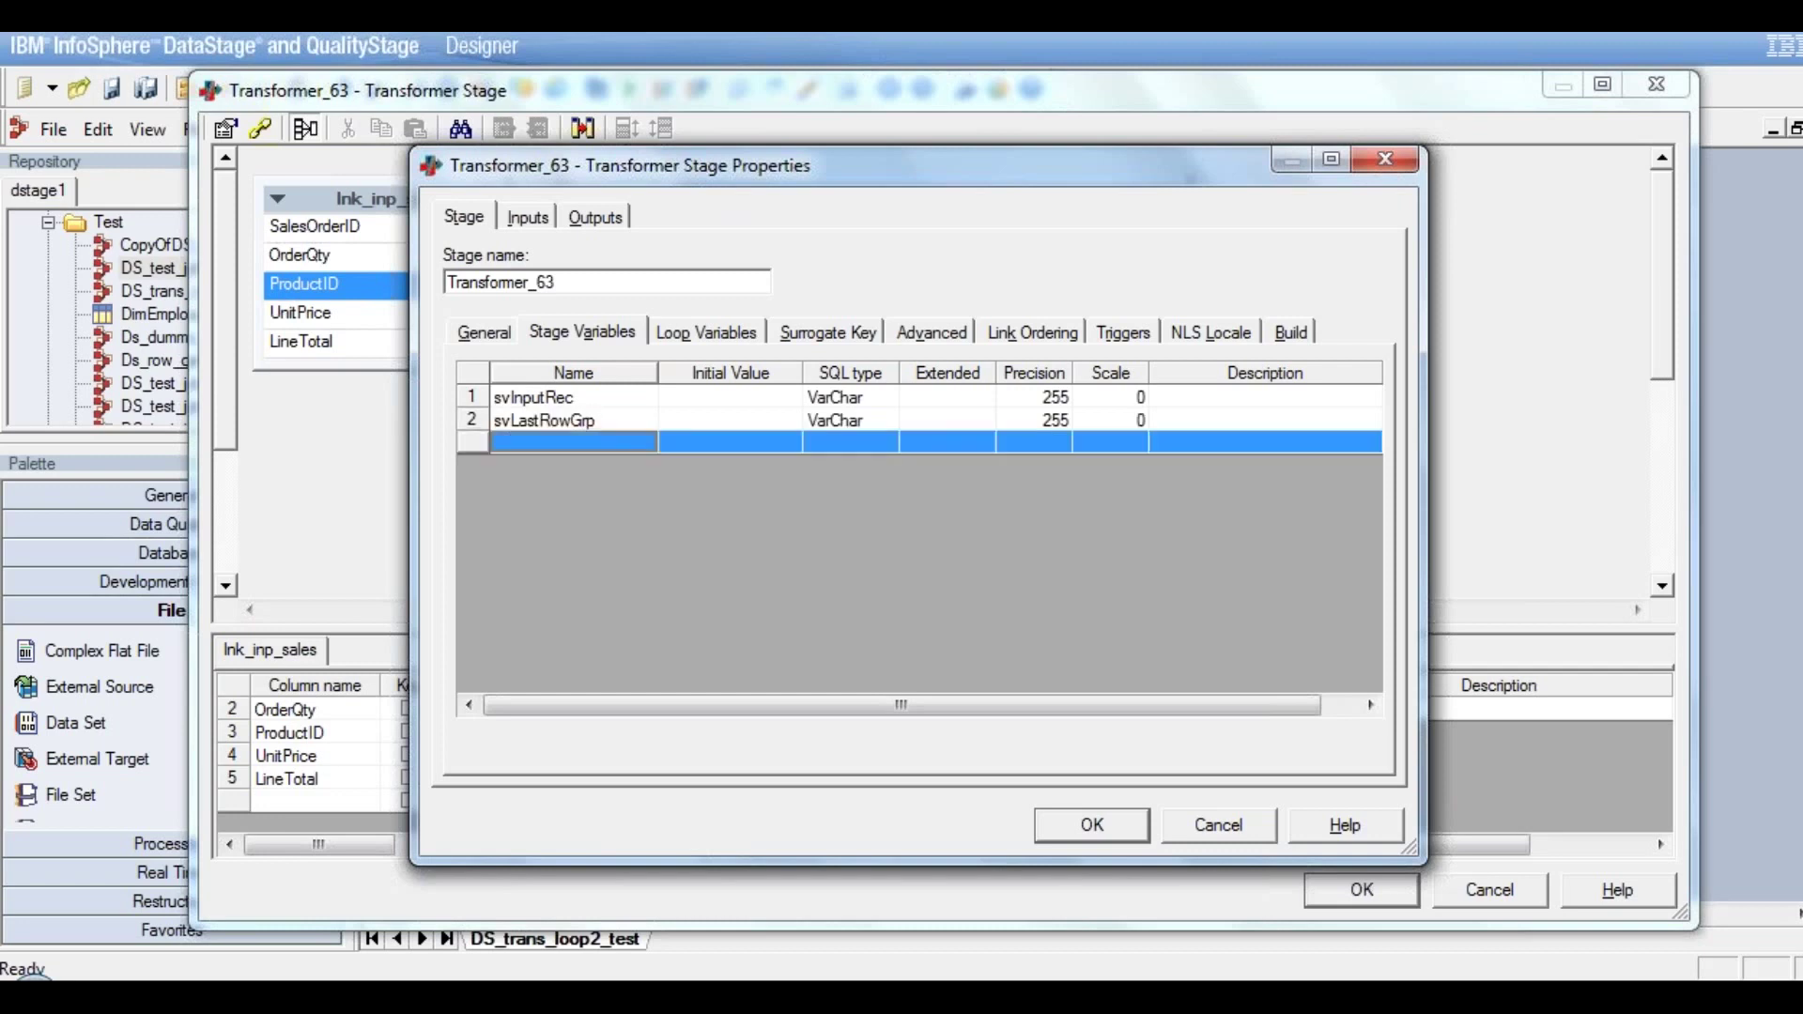
key(Return)
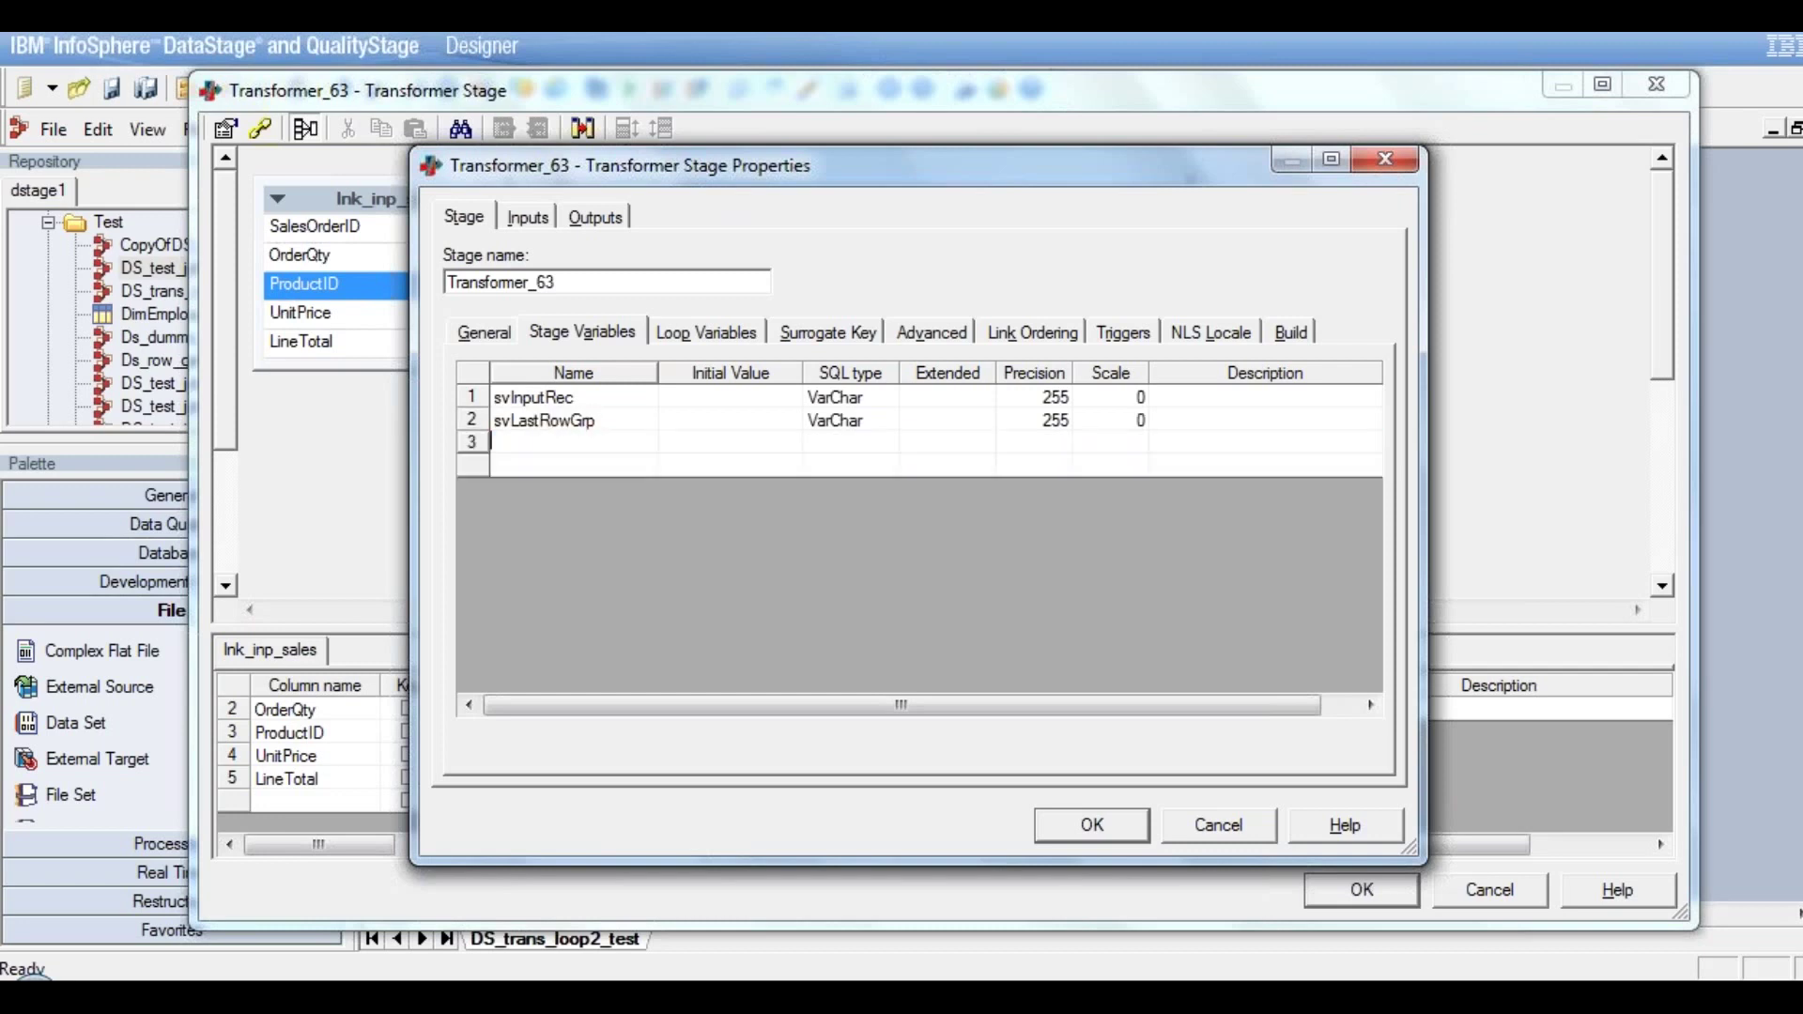
text(svTotalSum)
Add the stage variables svSUM and svBreakpoint and accept the stage properties
click(516, 471)
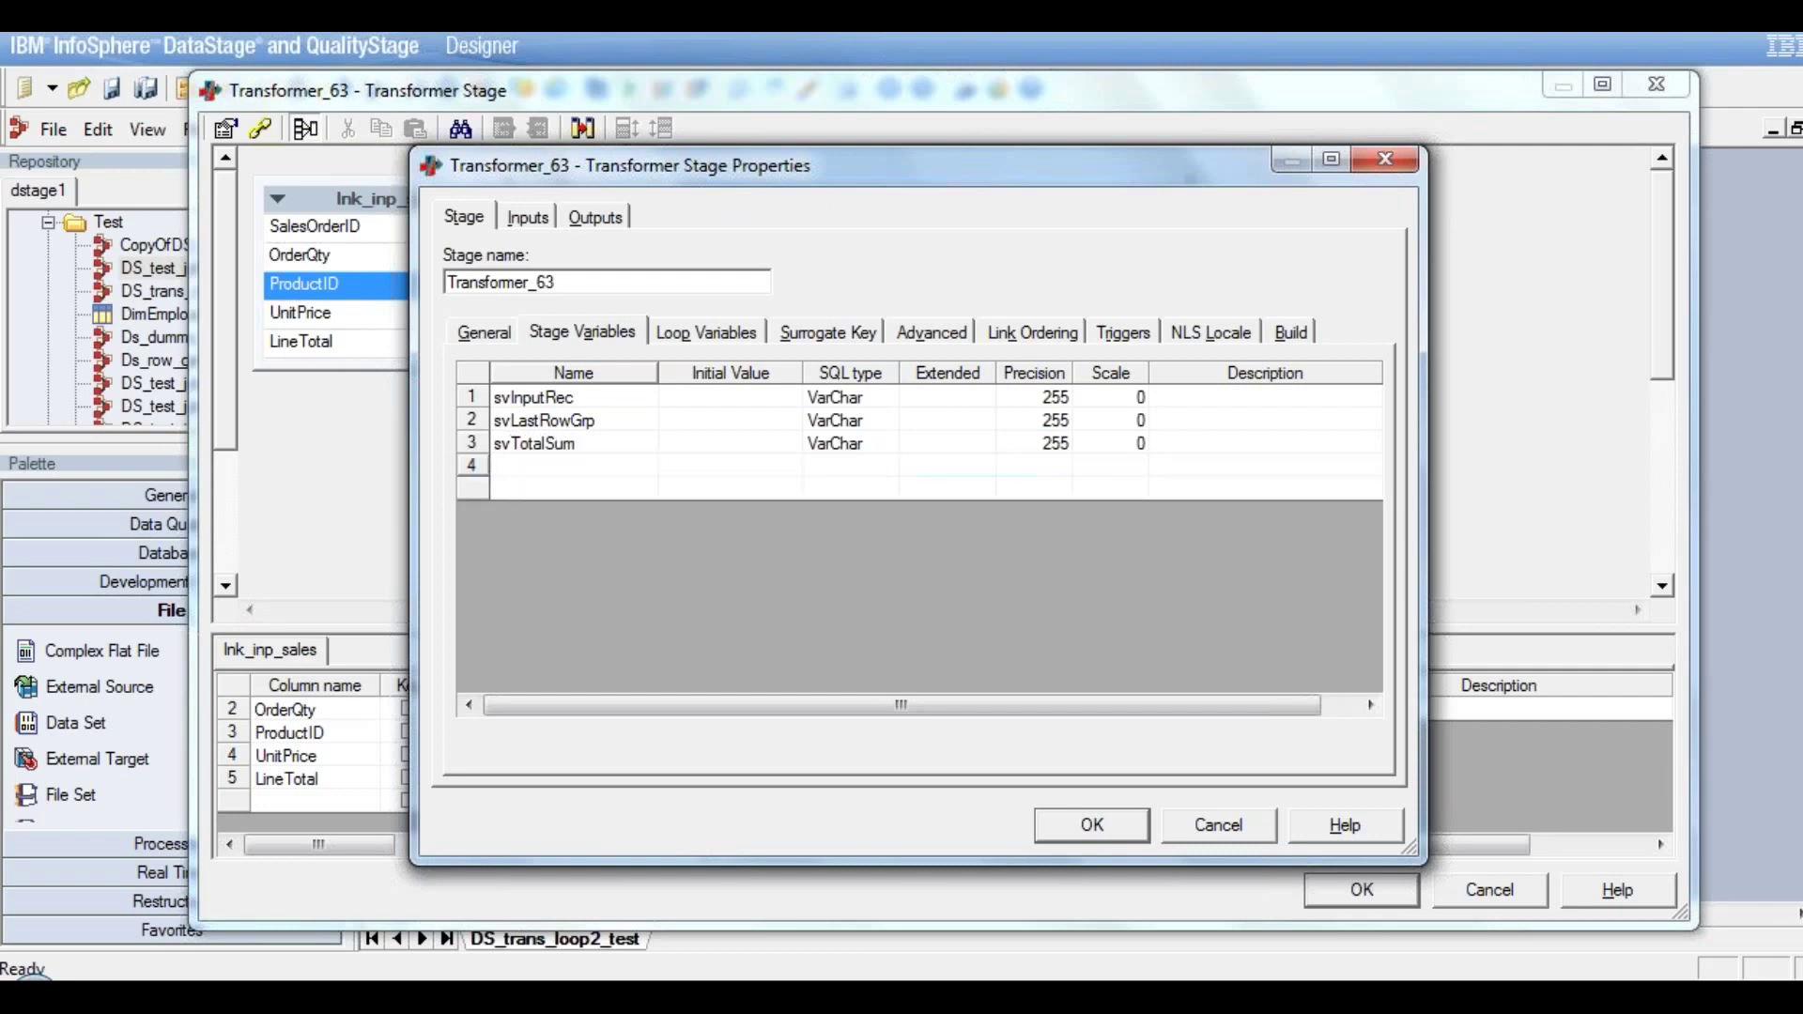
text(svSUM)
click(515, 492)
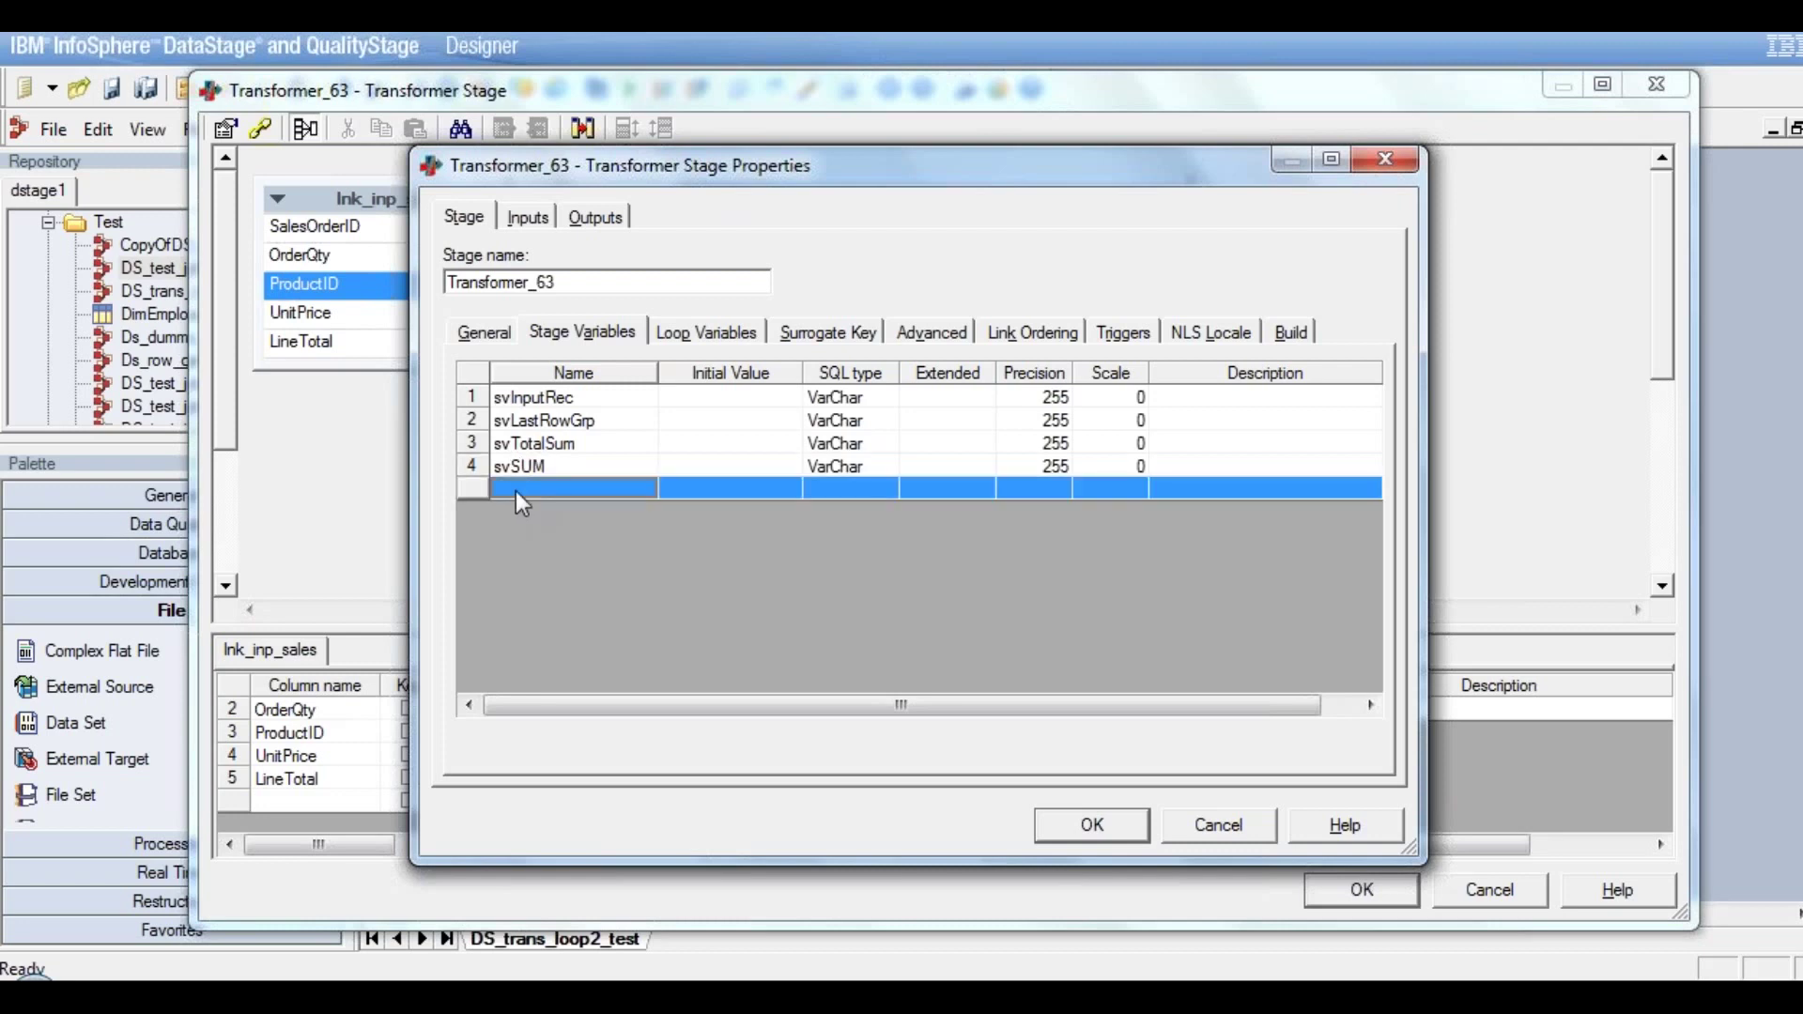
click(515, 492)
text(s)
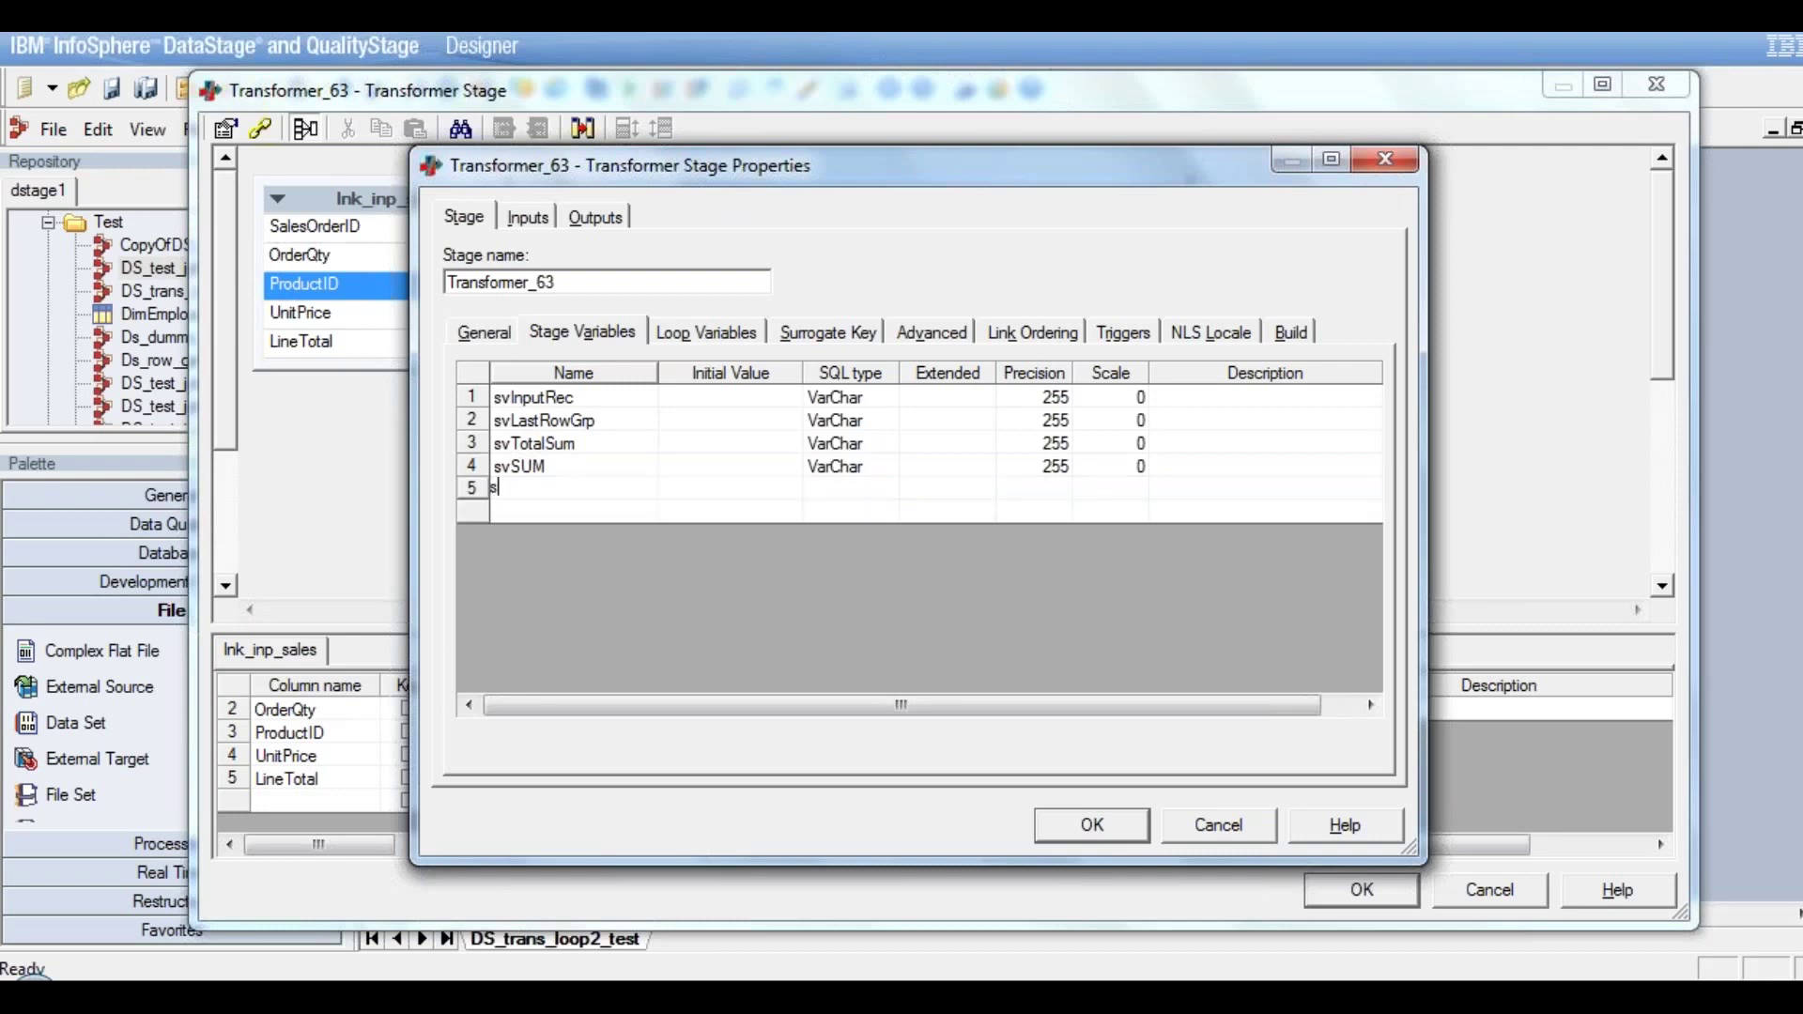
text(vBreakpoint)
click(522, 507)
click(1090, 826)
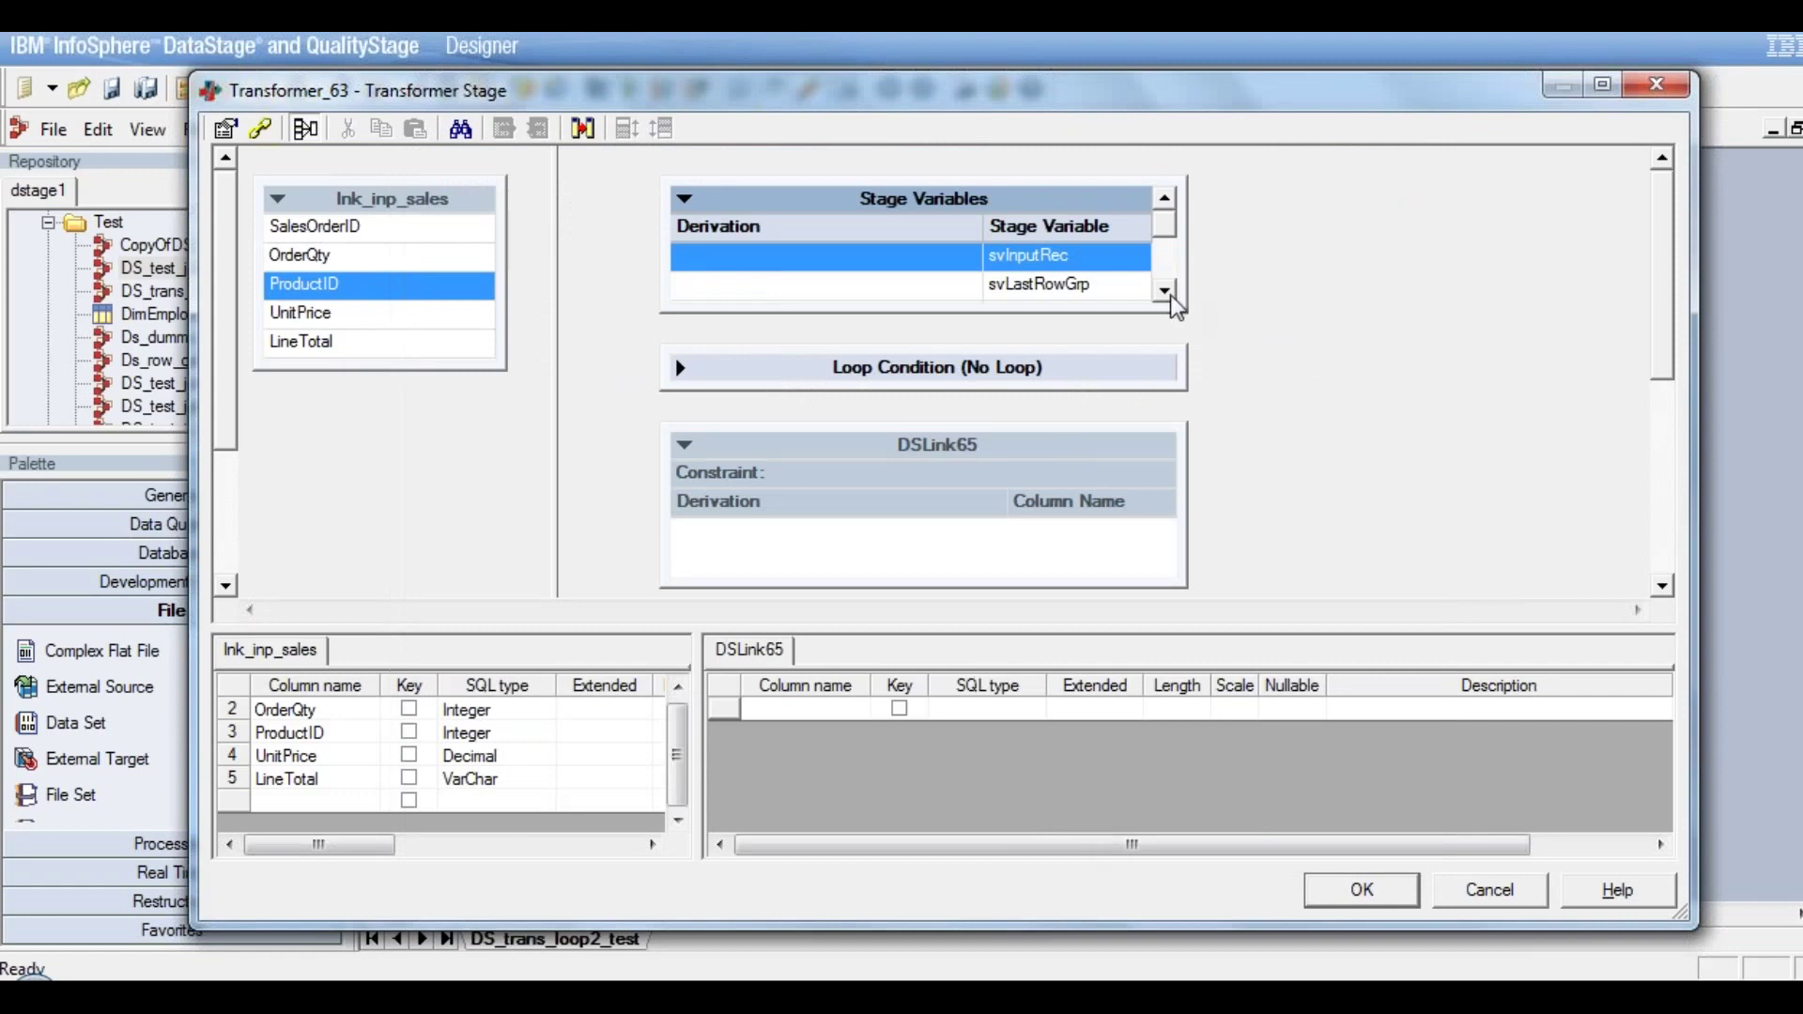
Enlarge the Stage Variables table so that it shows all its variables at once
click(1172, 297)
click(1172, 297)
click(1172, 297)
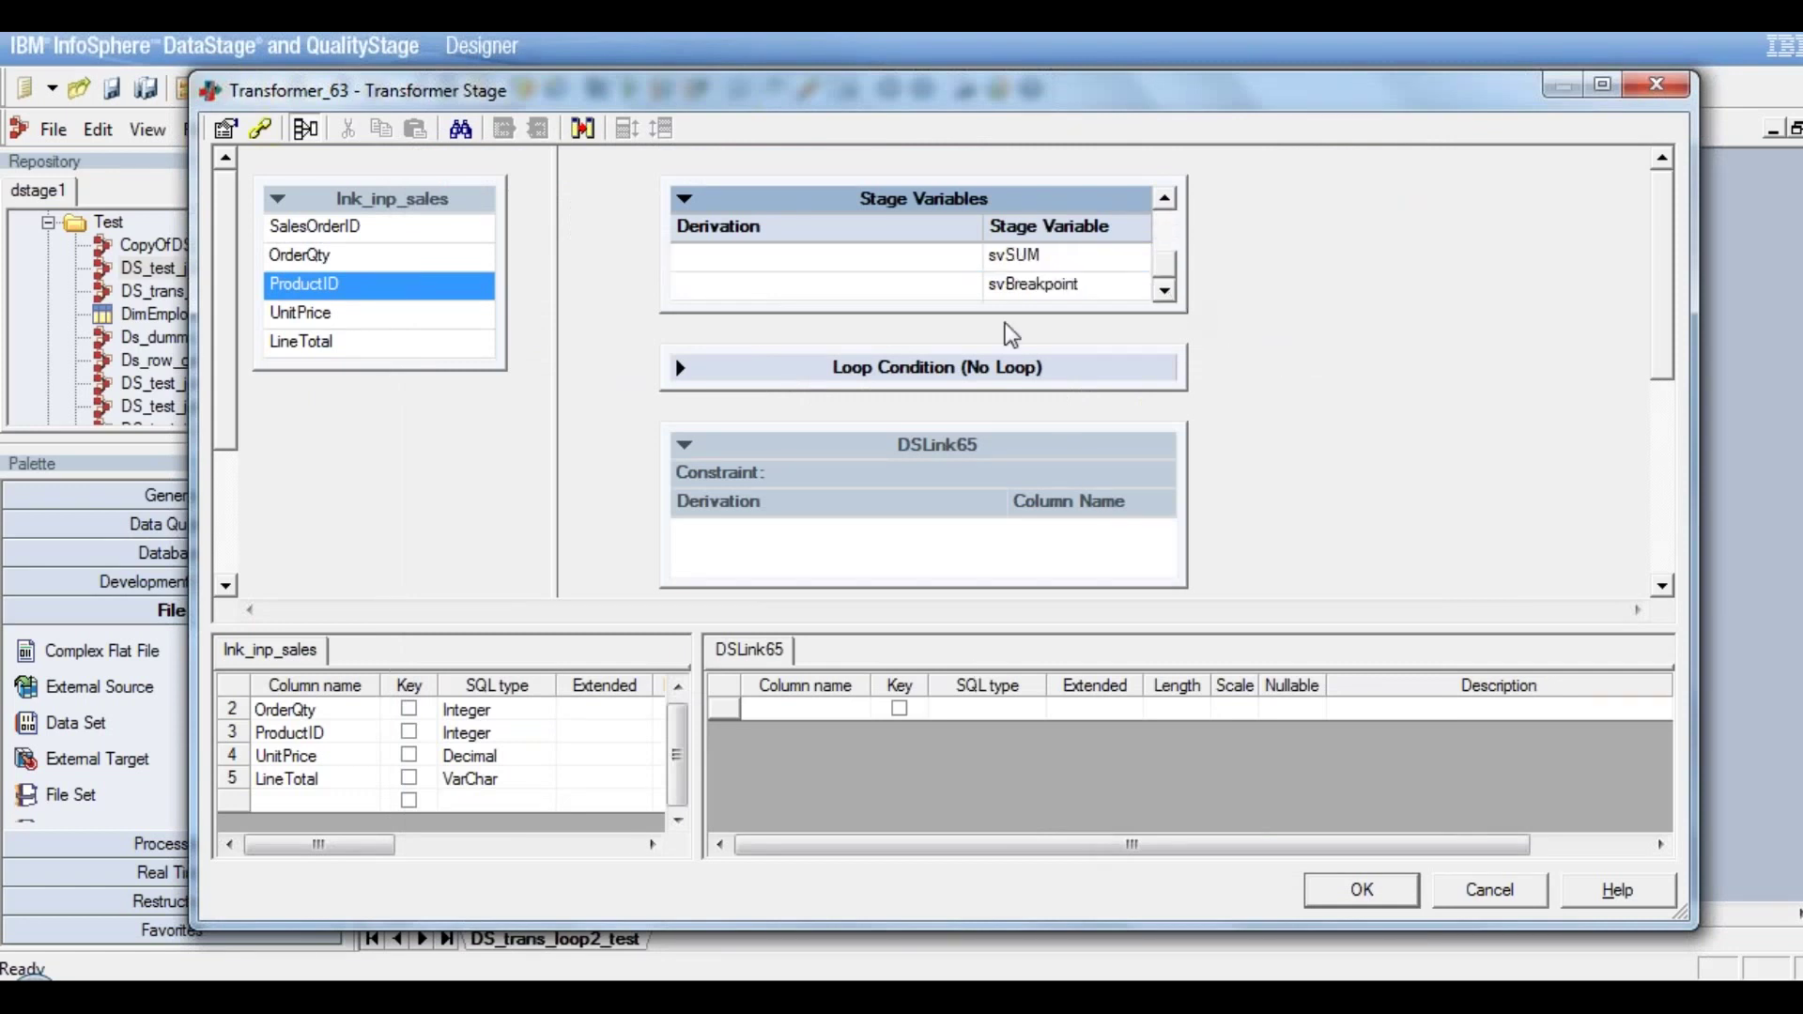
drag(971, 316, 972, 473)
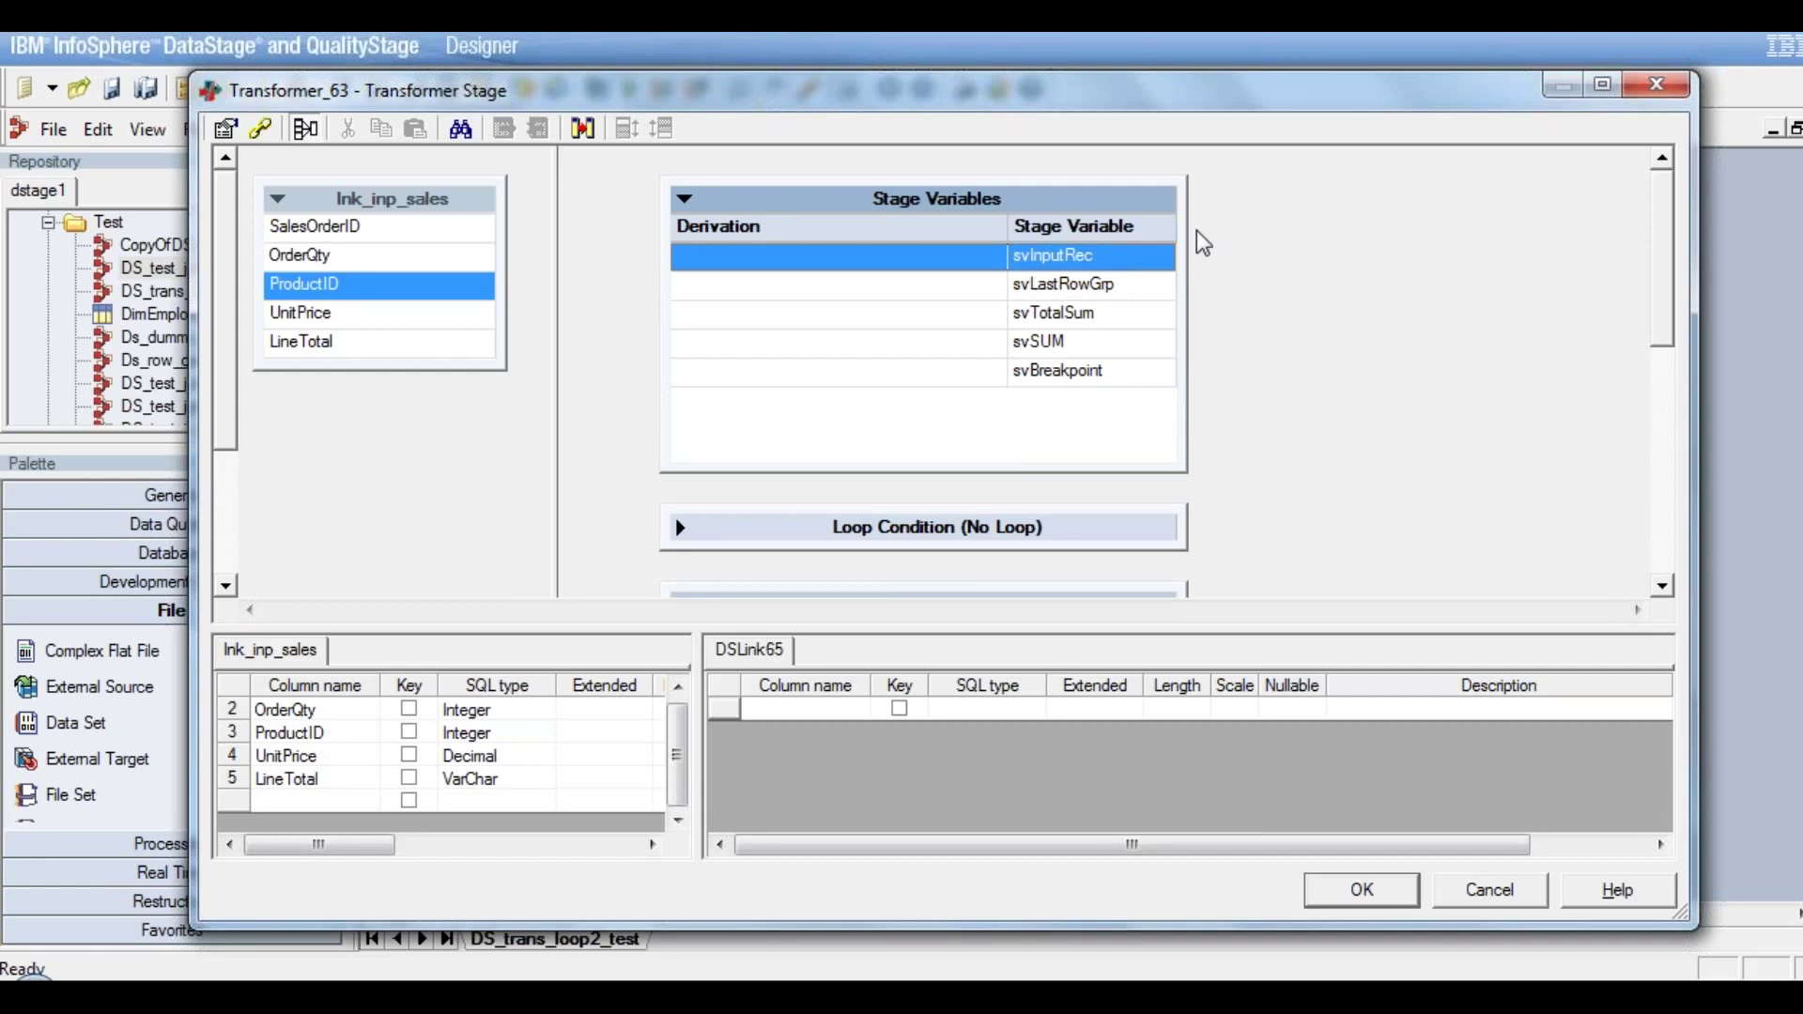
Set the derivation of svInputRec to the utility function SaveInputRecord()
click(848, 271)
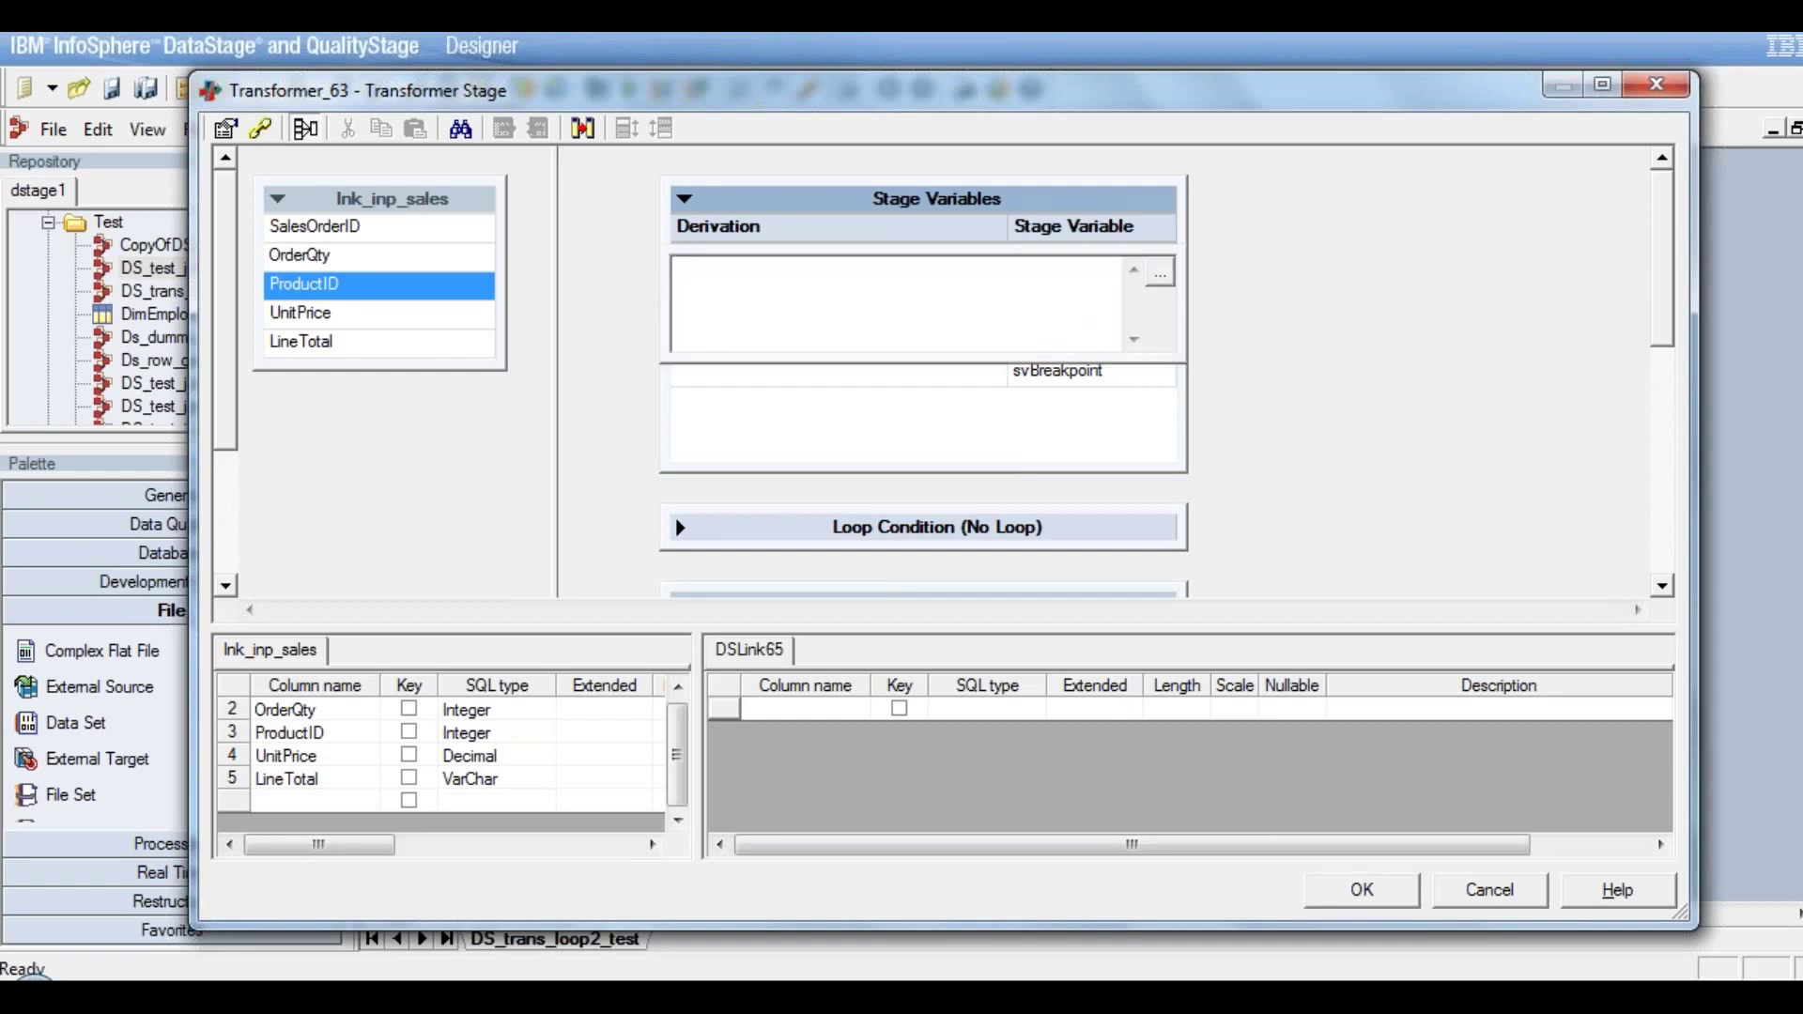
right_click(805, 282)
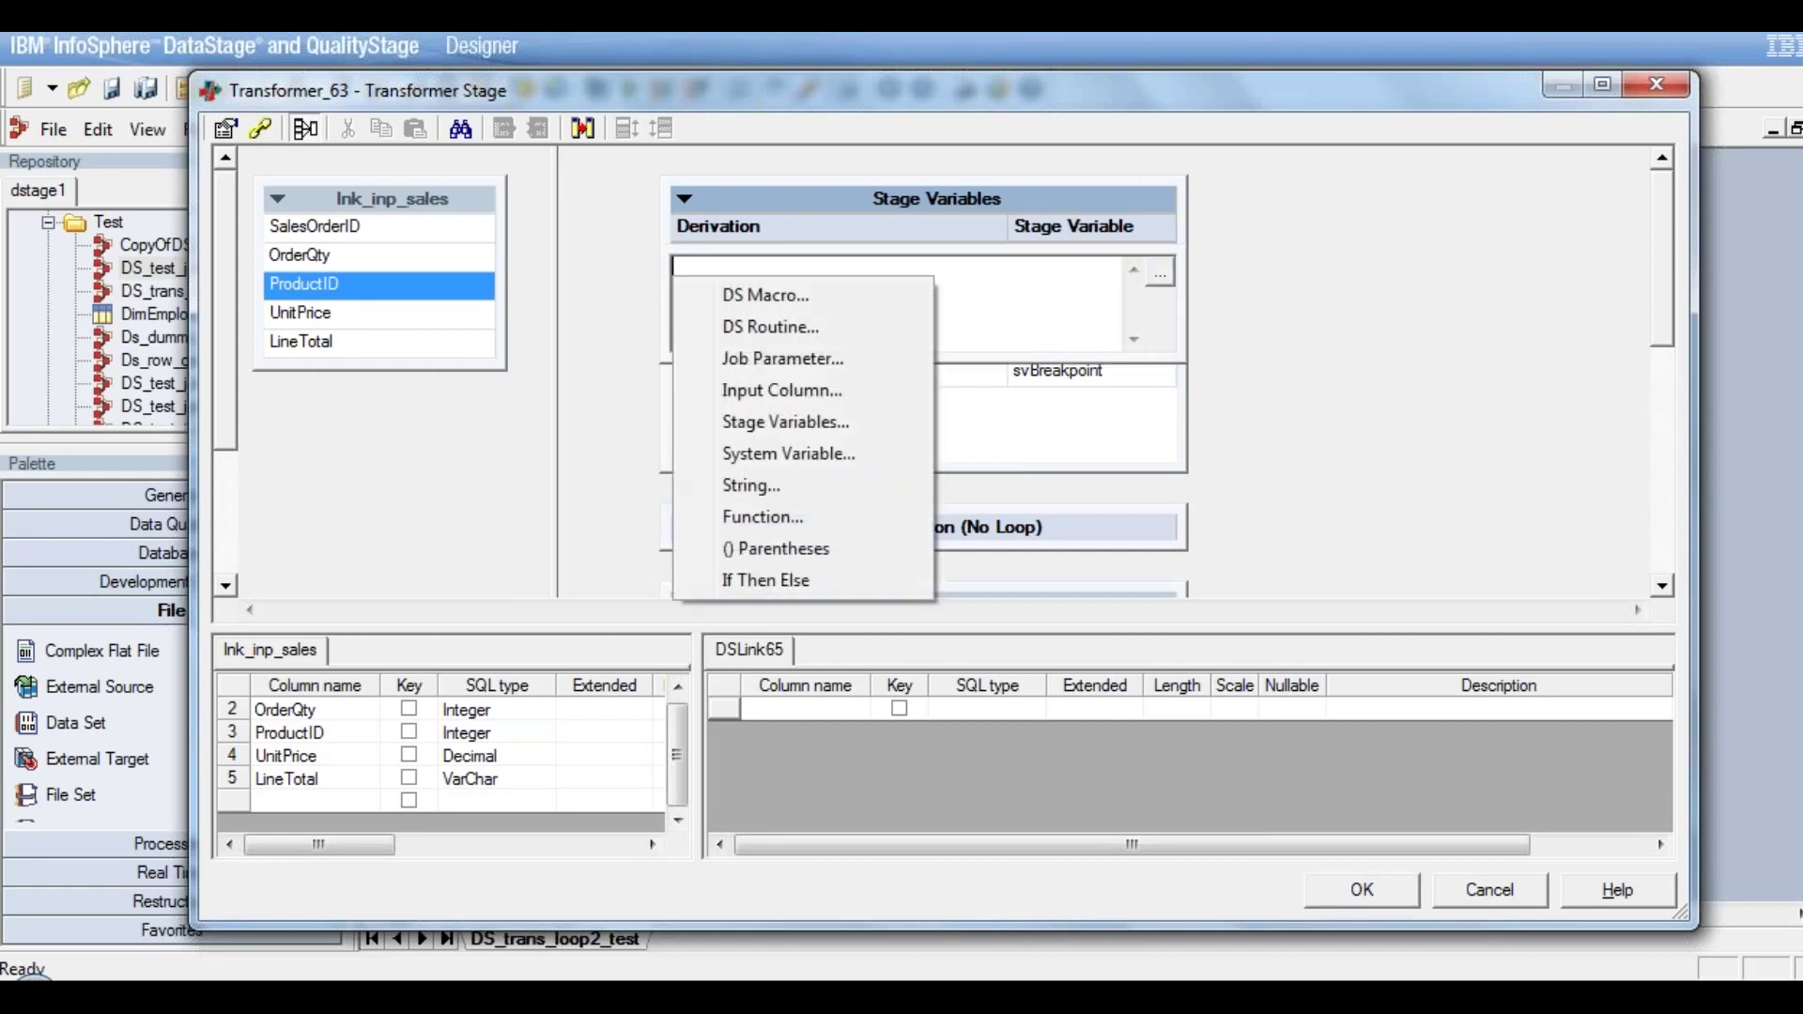
click(774, 519)
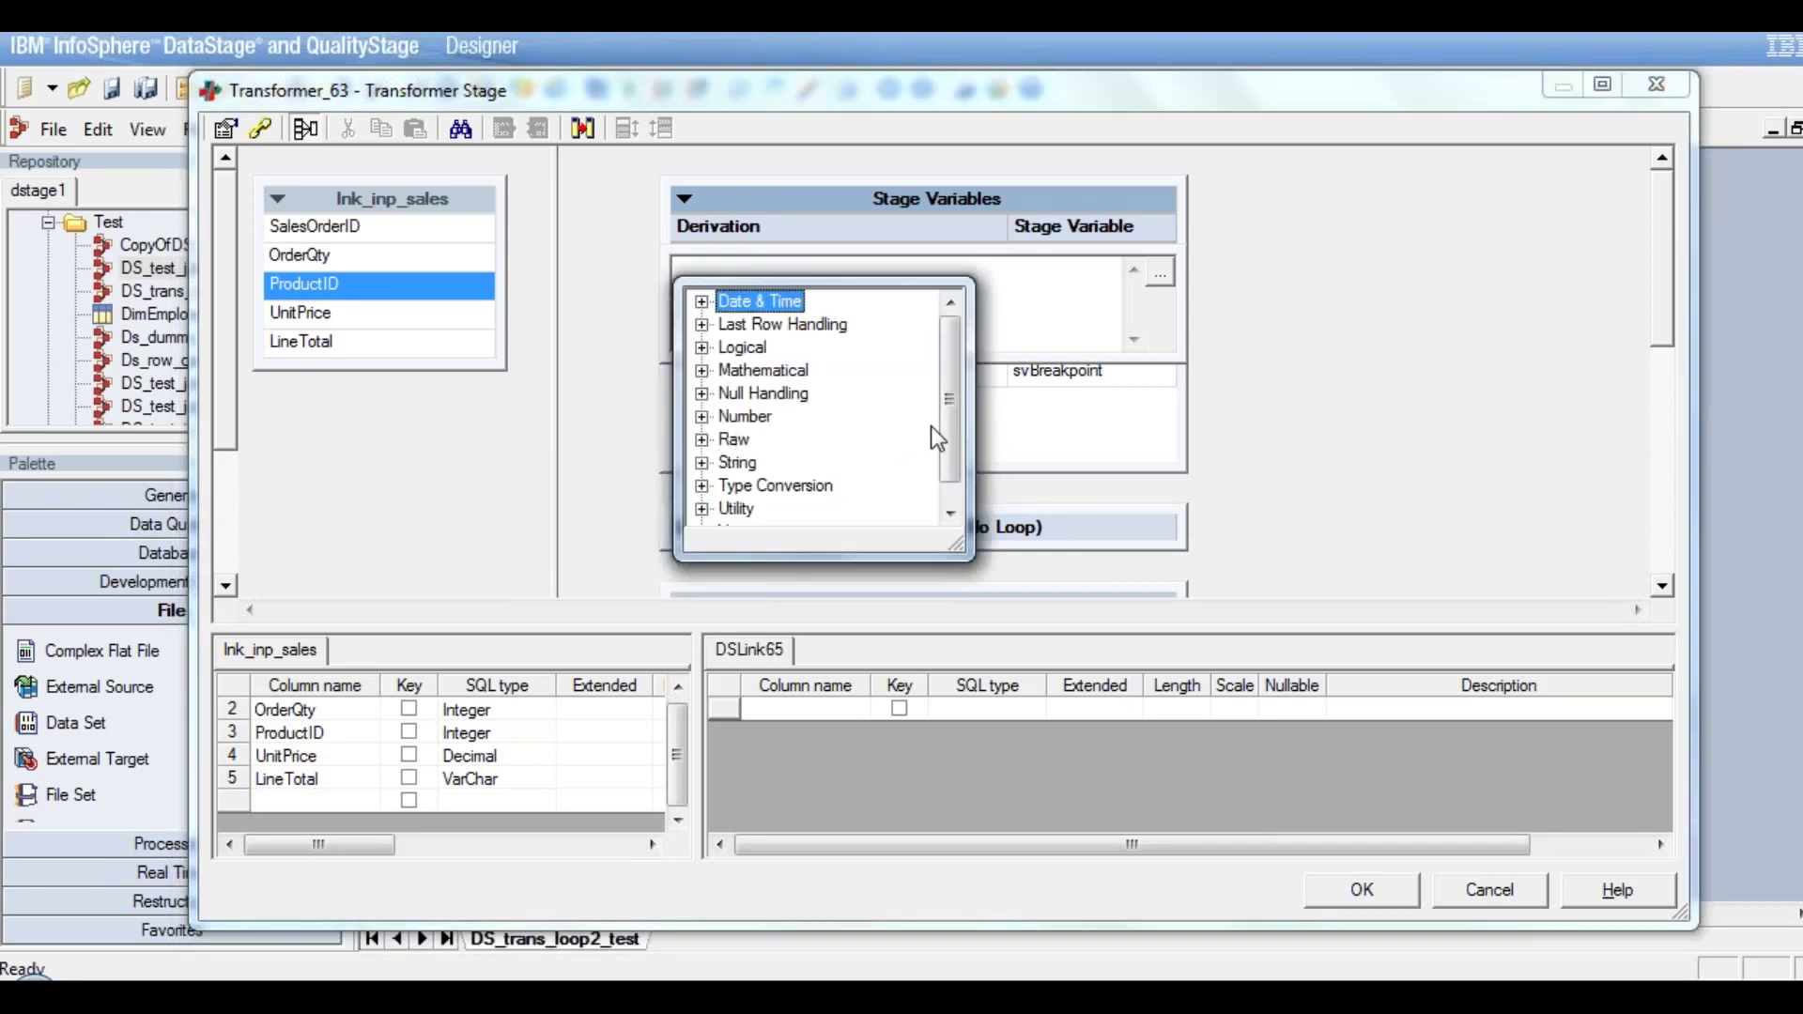
scroll(951, 463, down, 1)
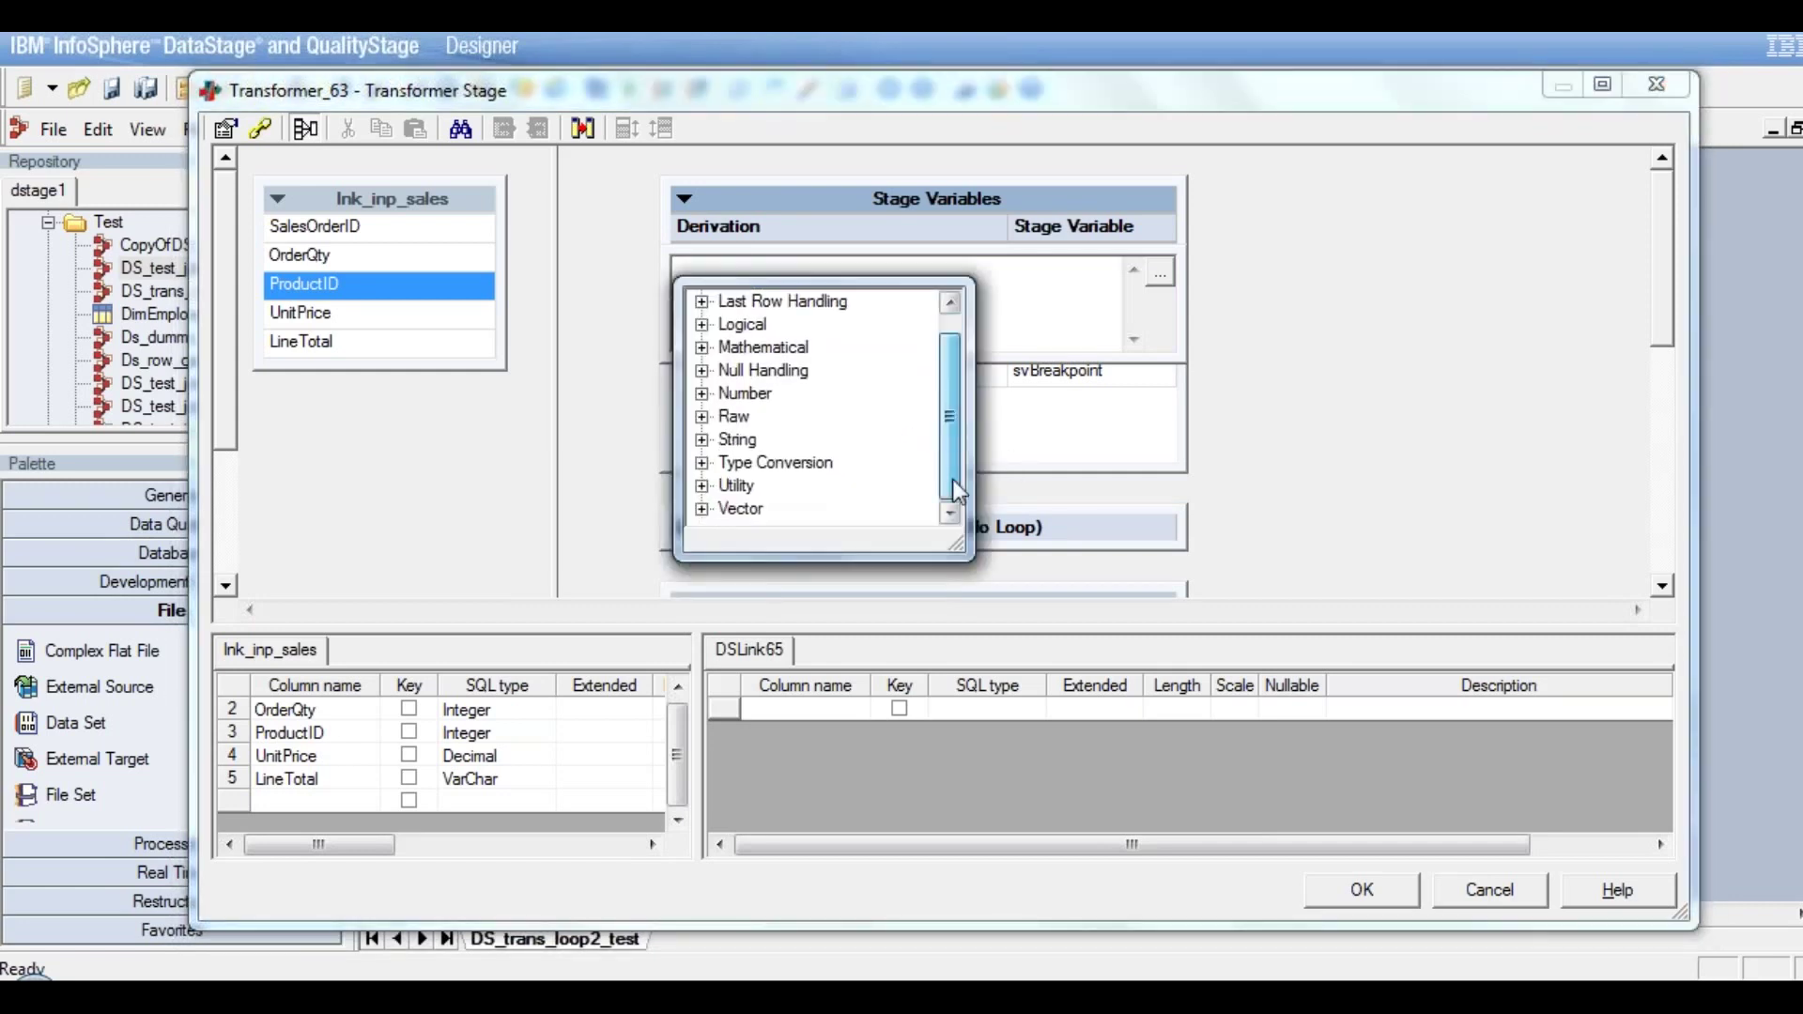
click(702, 486)
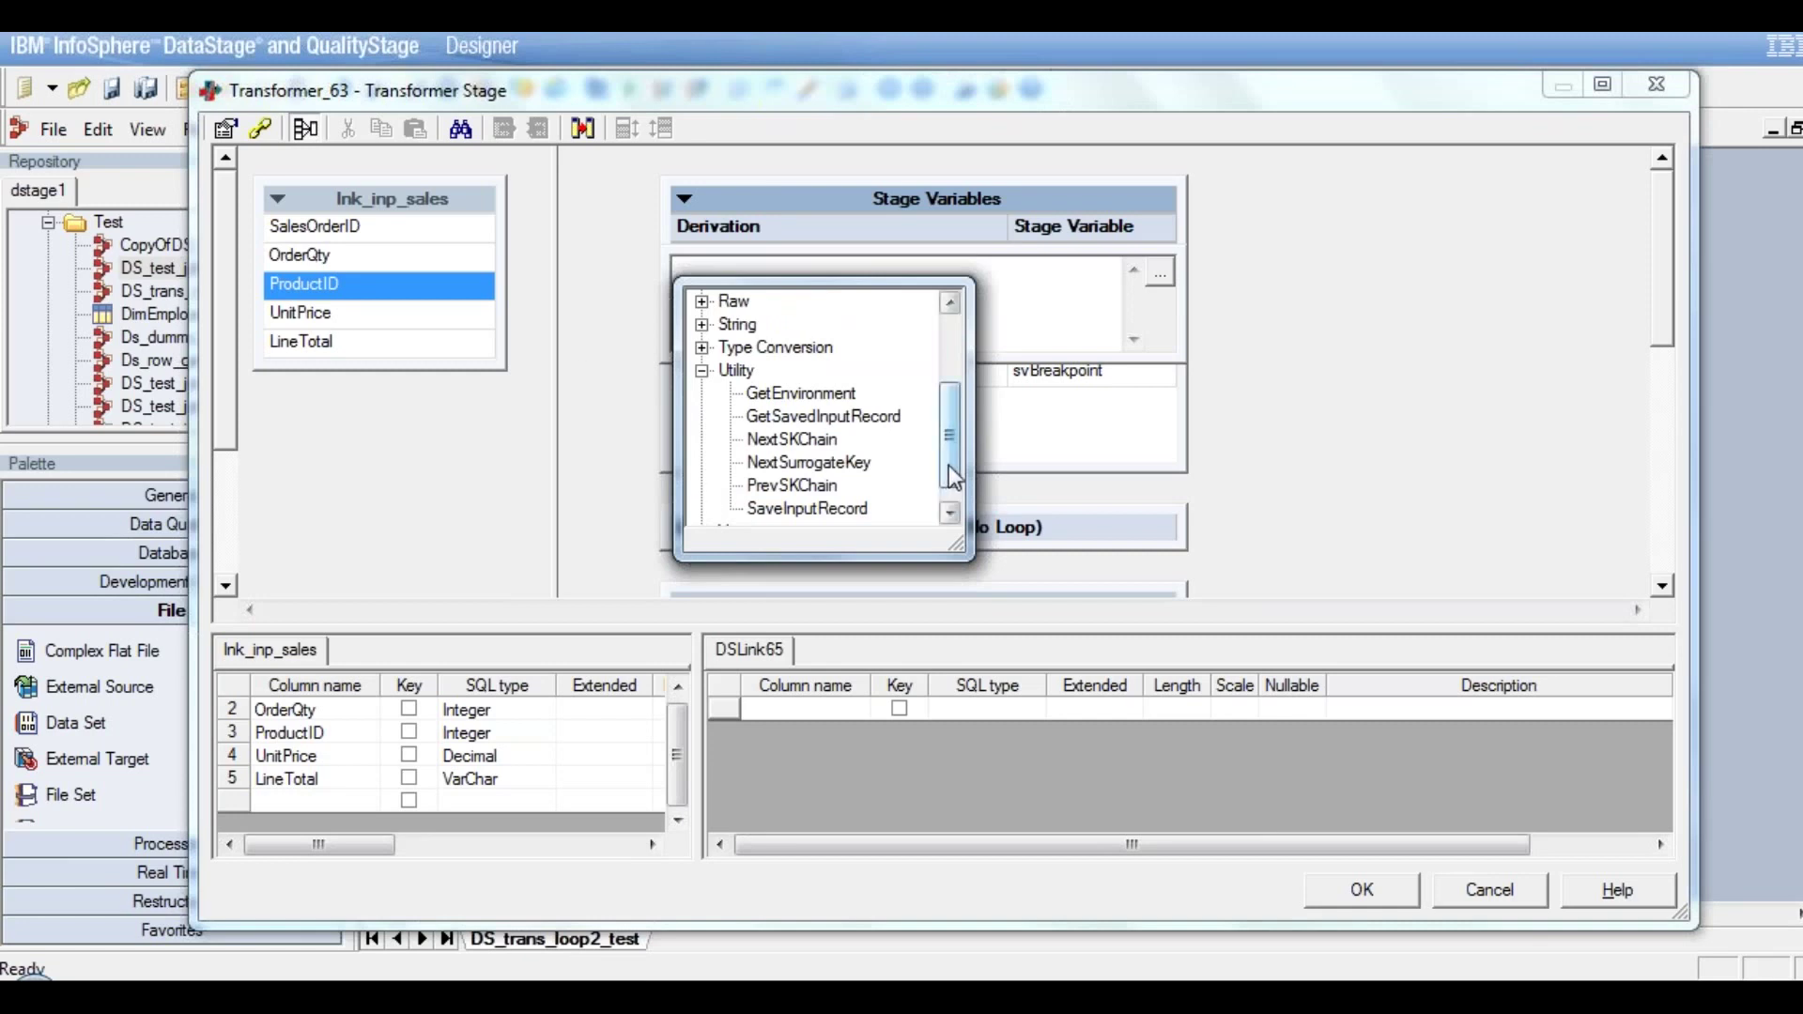
drag(949, 467, 947, 478)
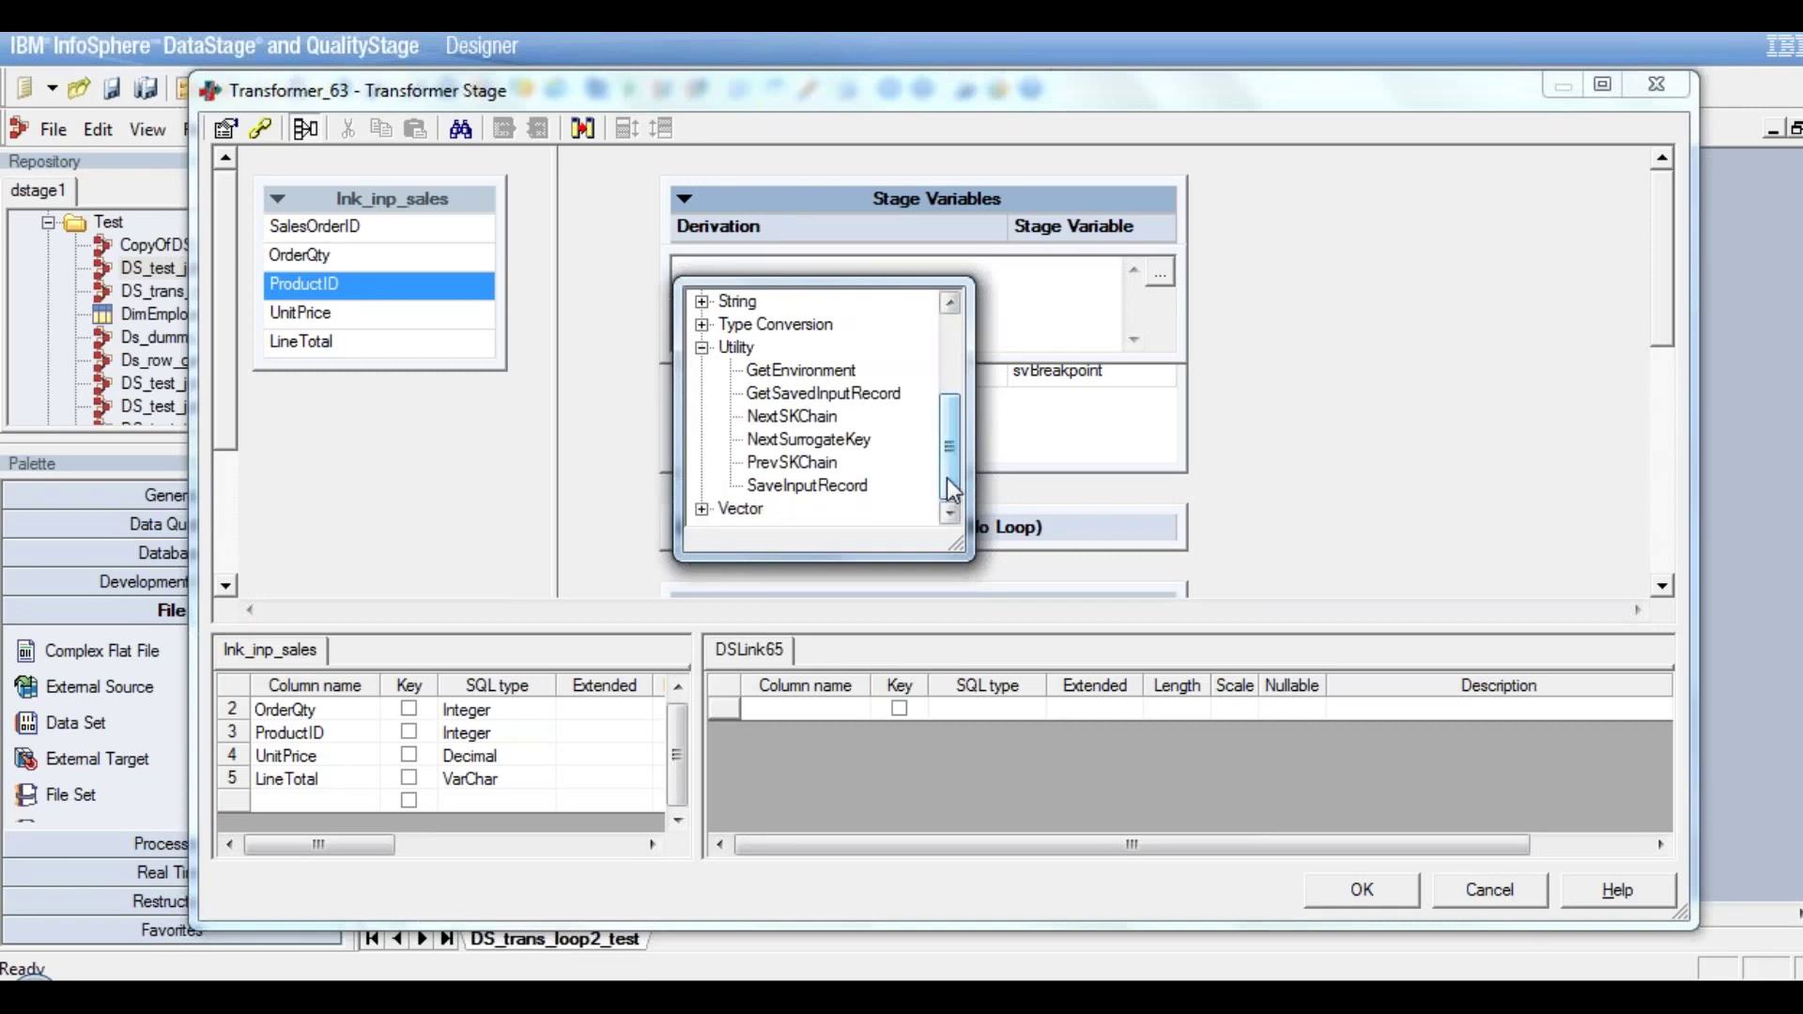
click(844, 488)
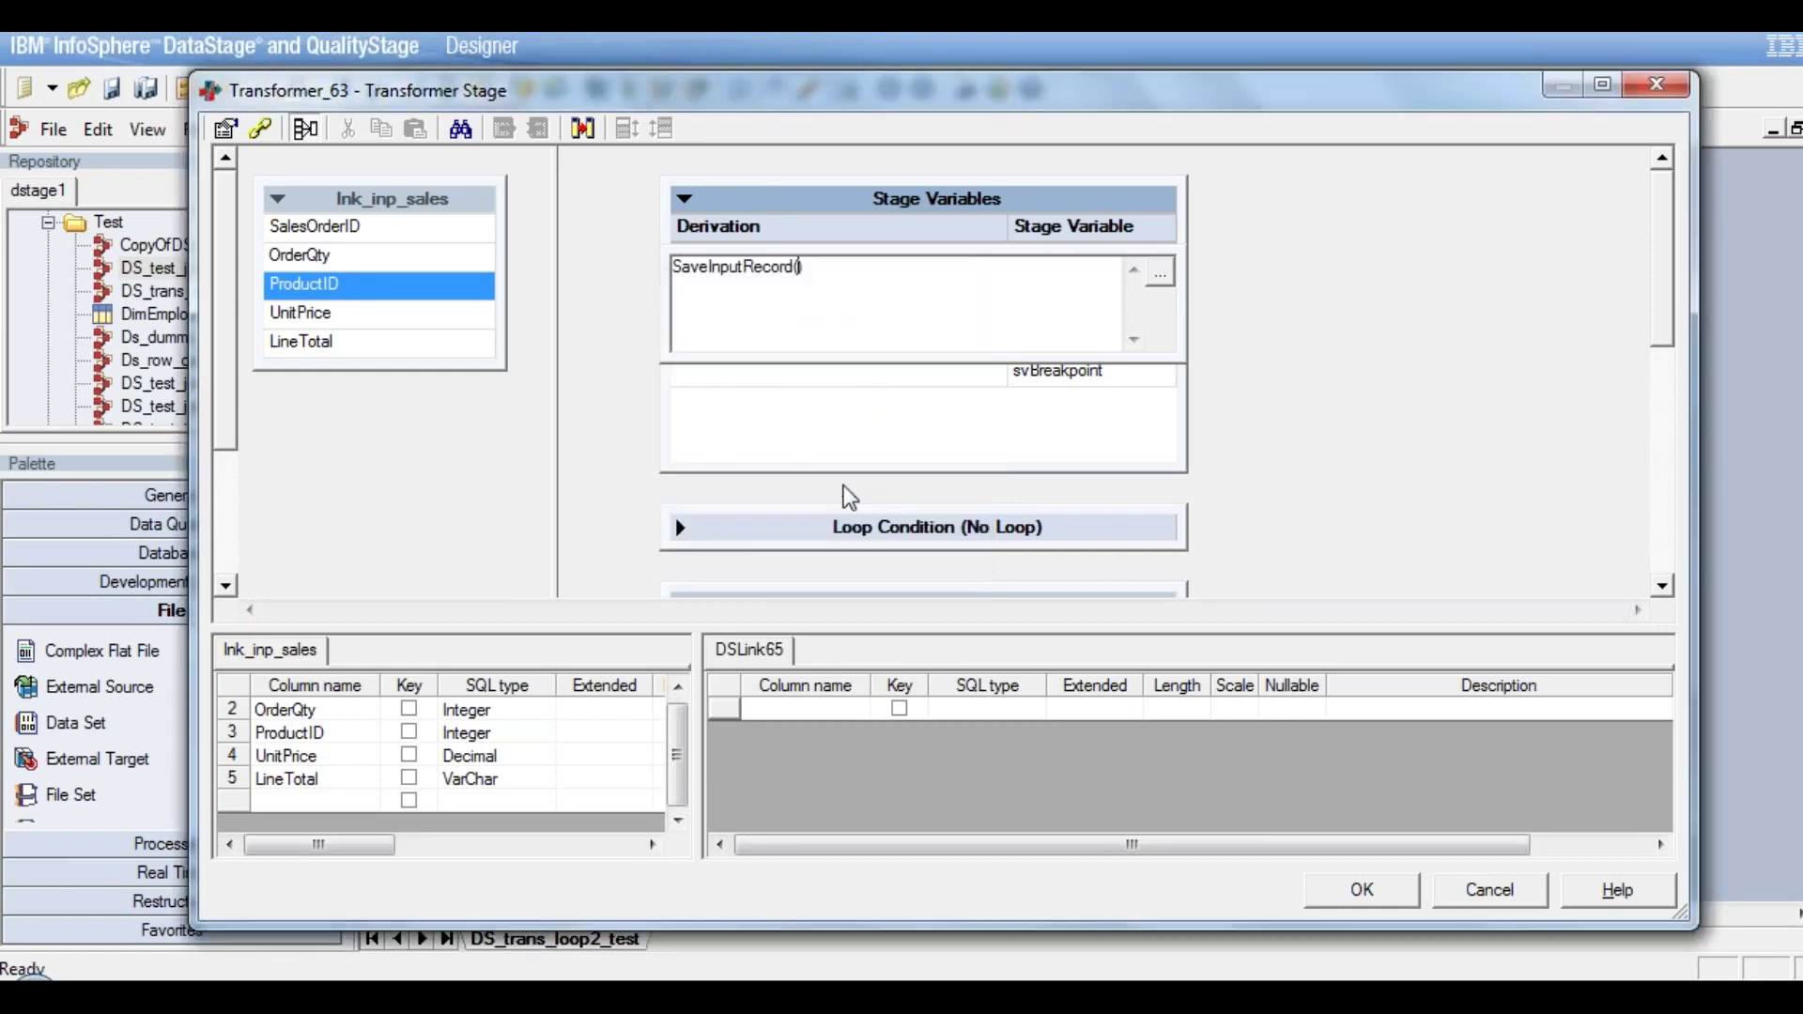
key(Return)
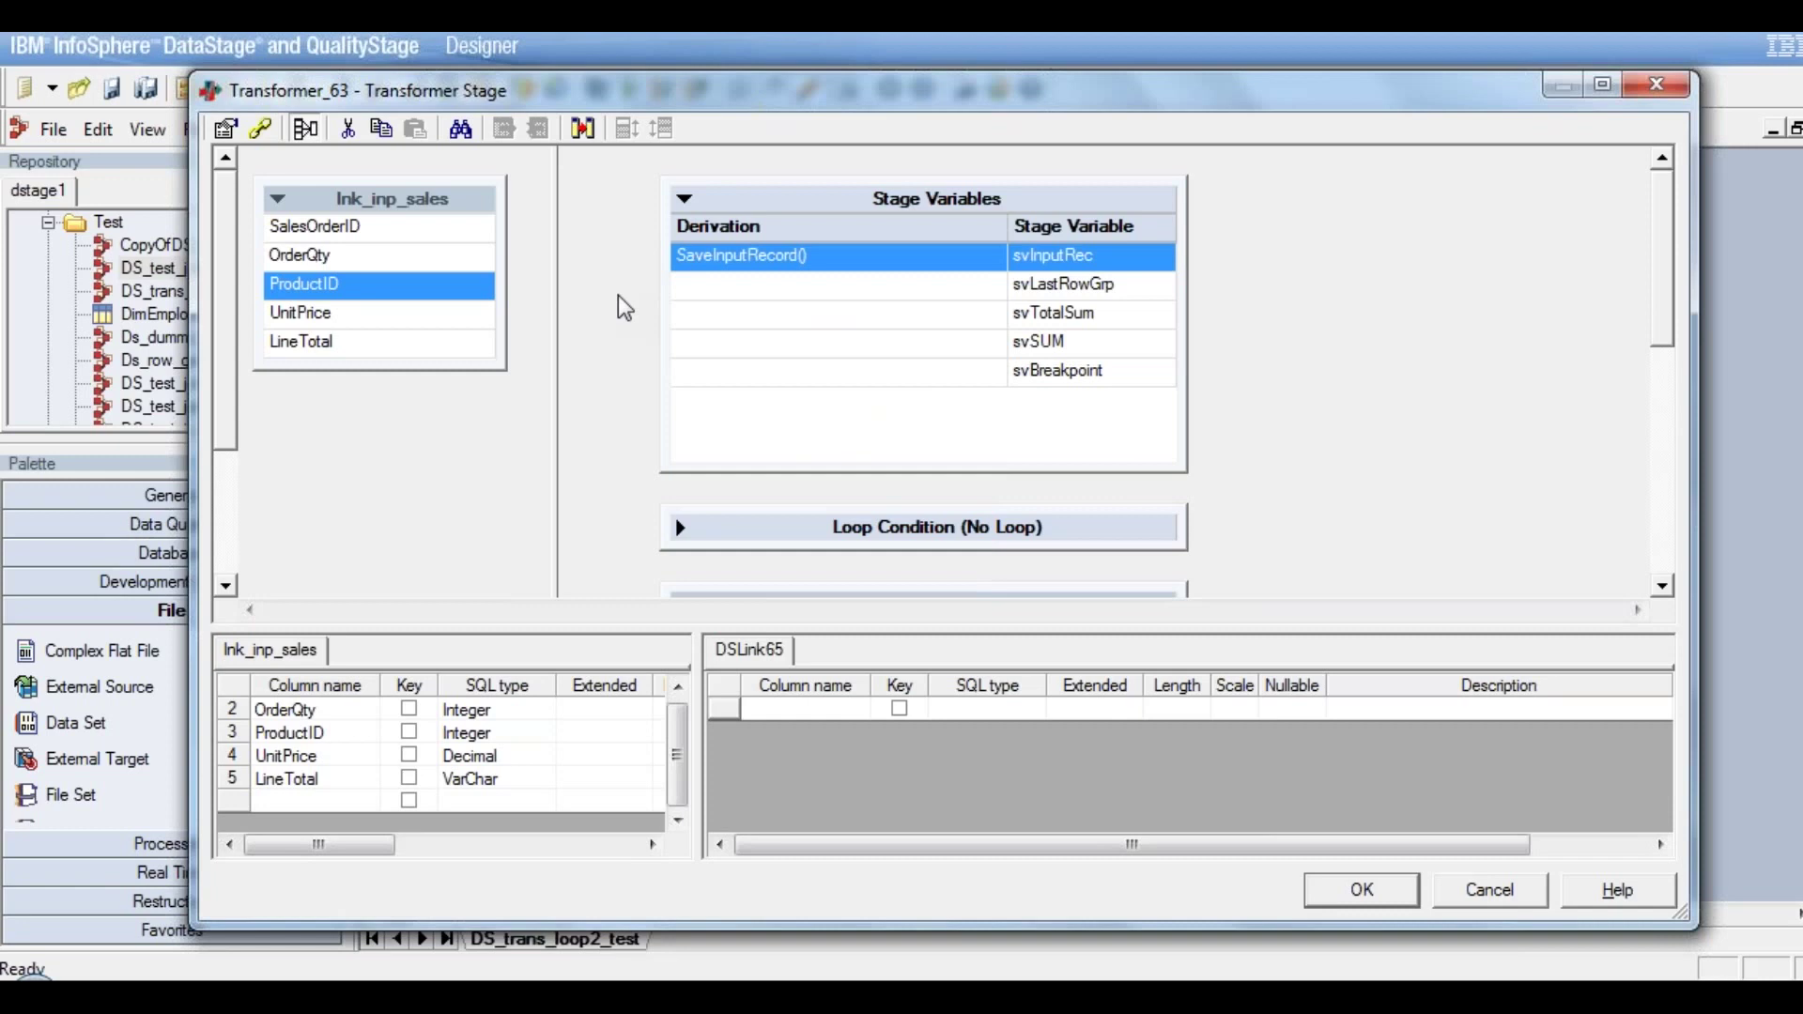
Set the derivation of svLastRowGrp to the last-row function LastRowInGroup with the input column lnk_inp_sales.ProductID as its argument
click(860, 289)
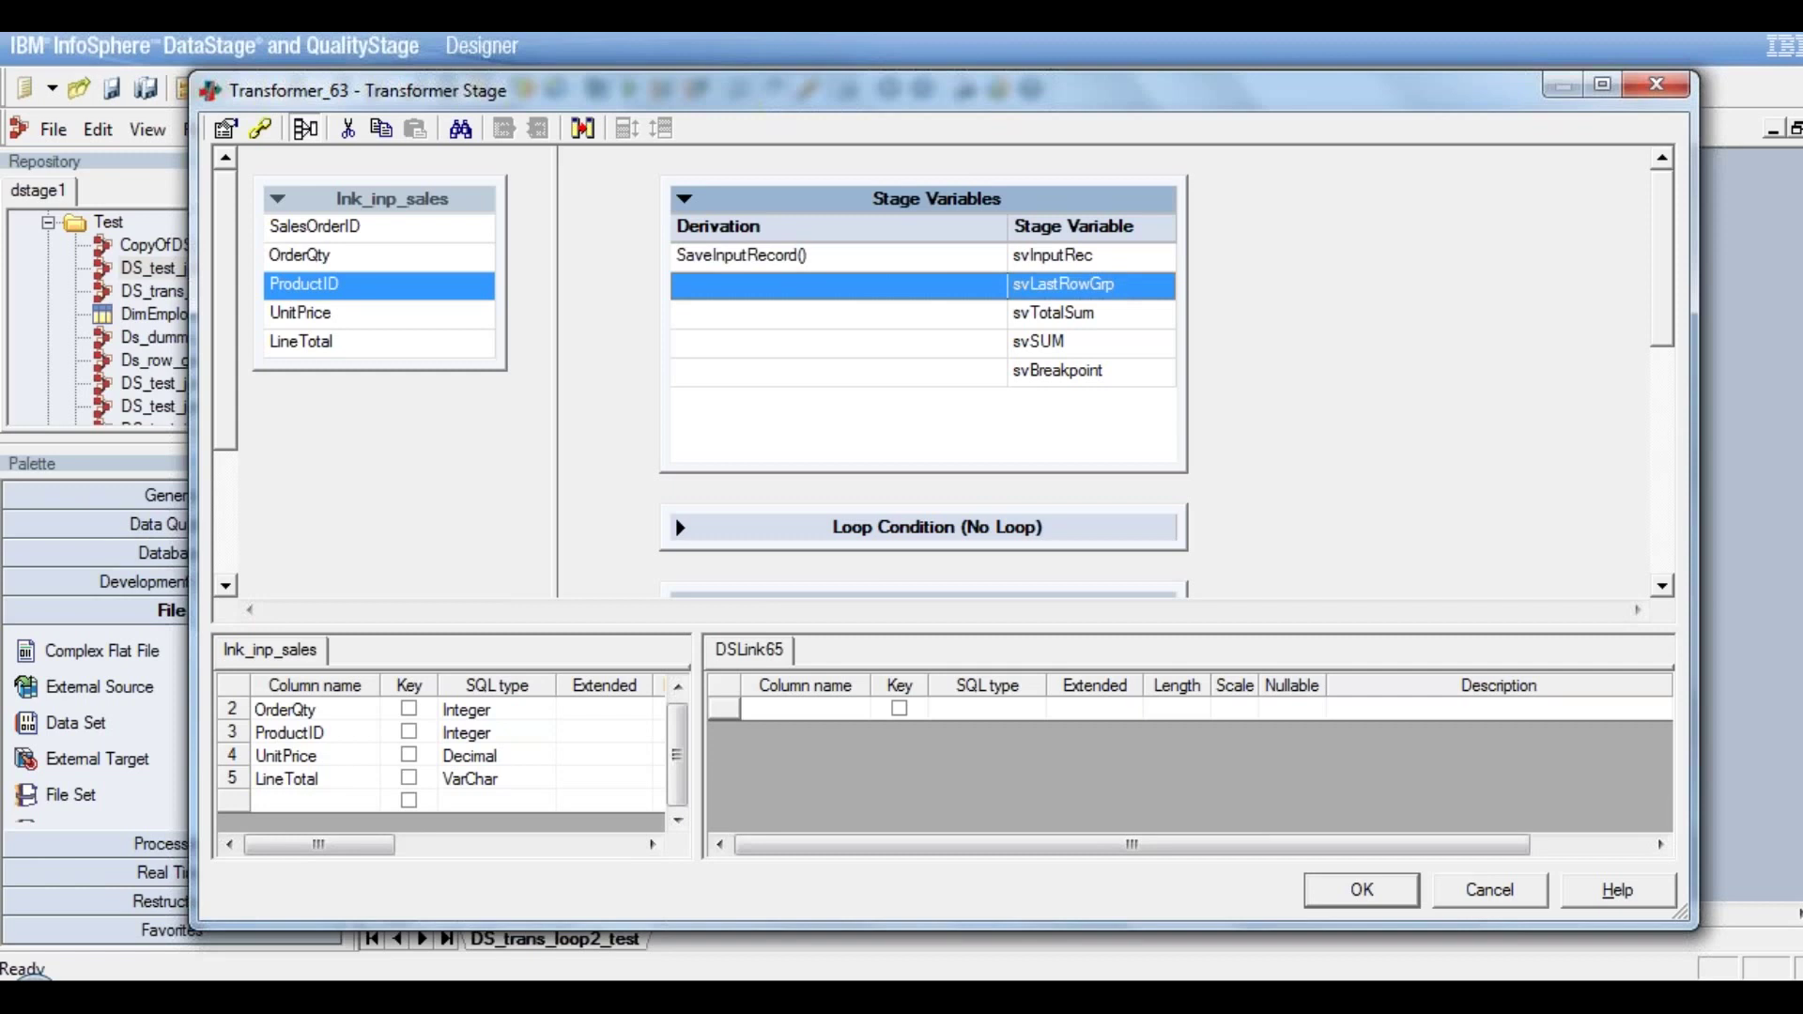
double_click(843, 287)
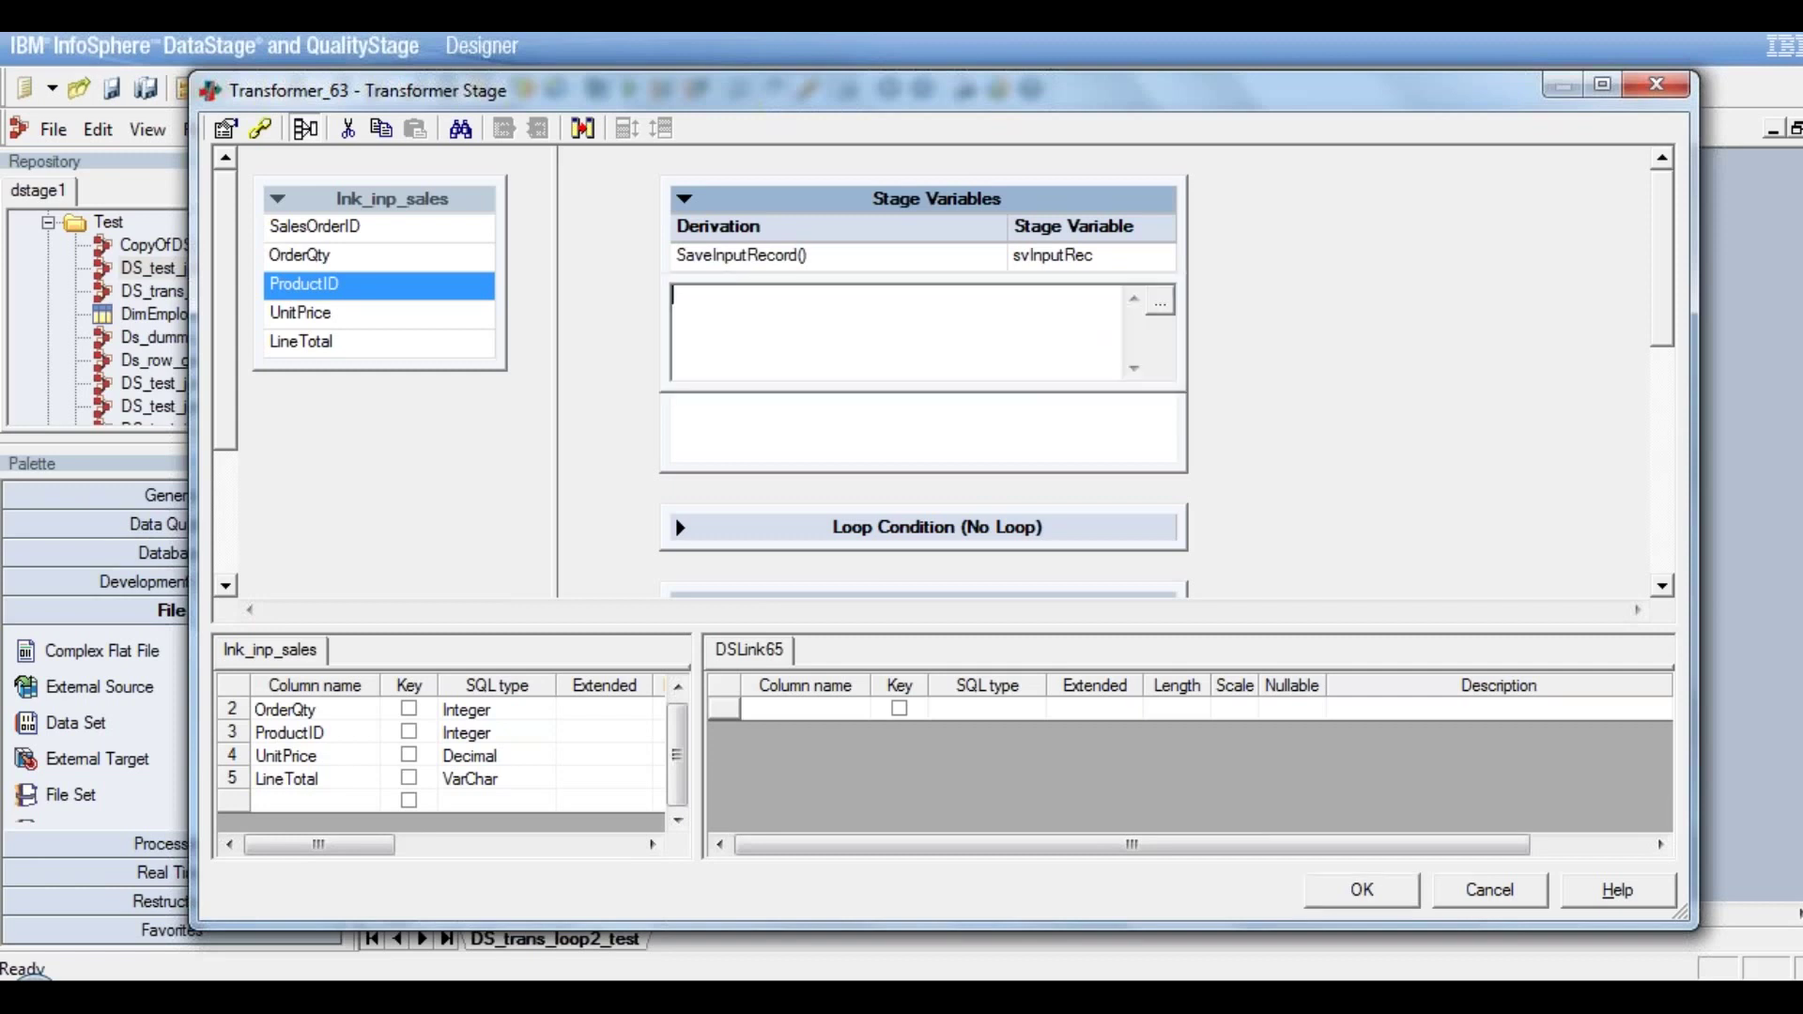
right_click(821, 310)
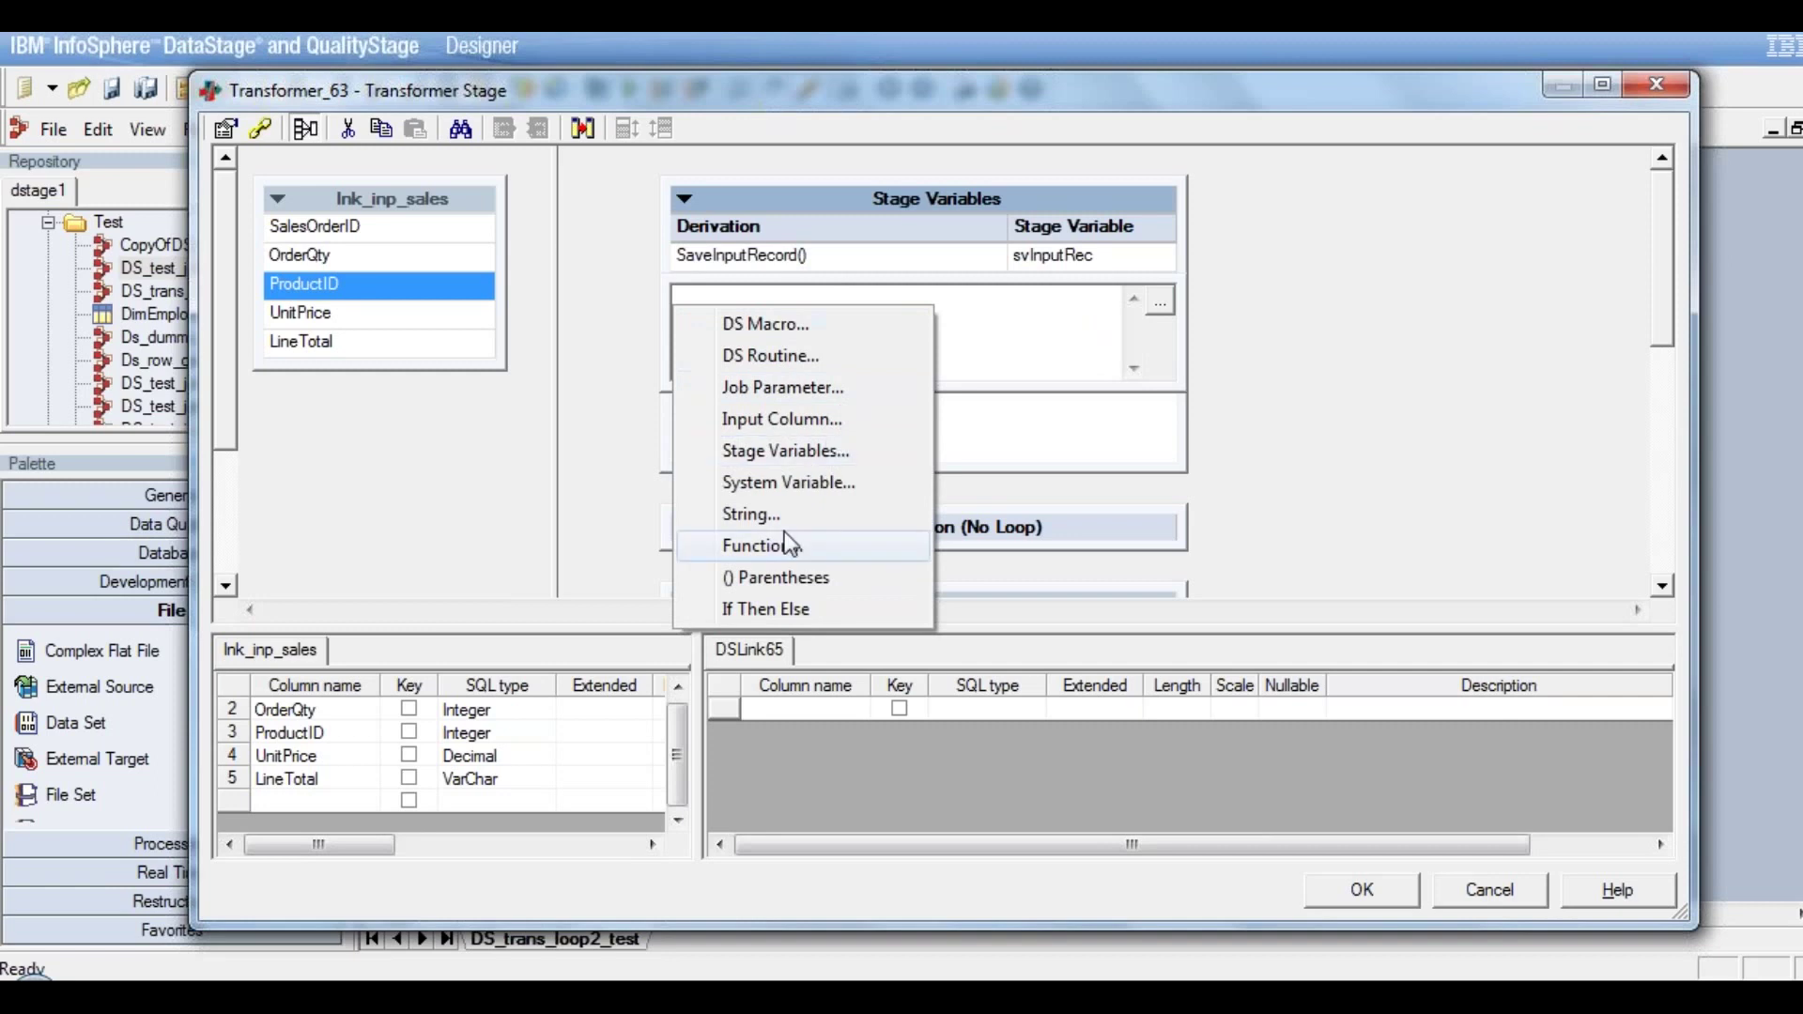
click(785, 554)
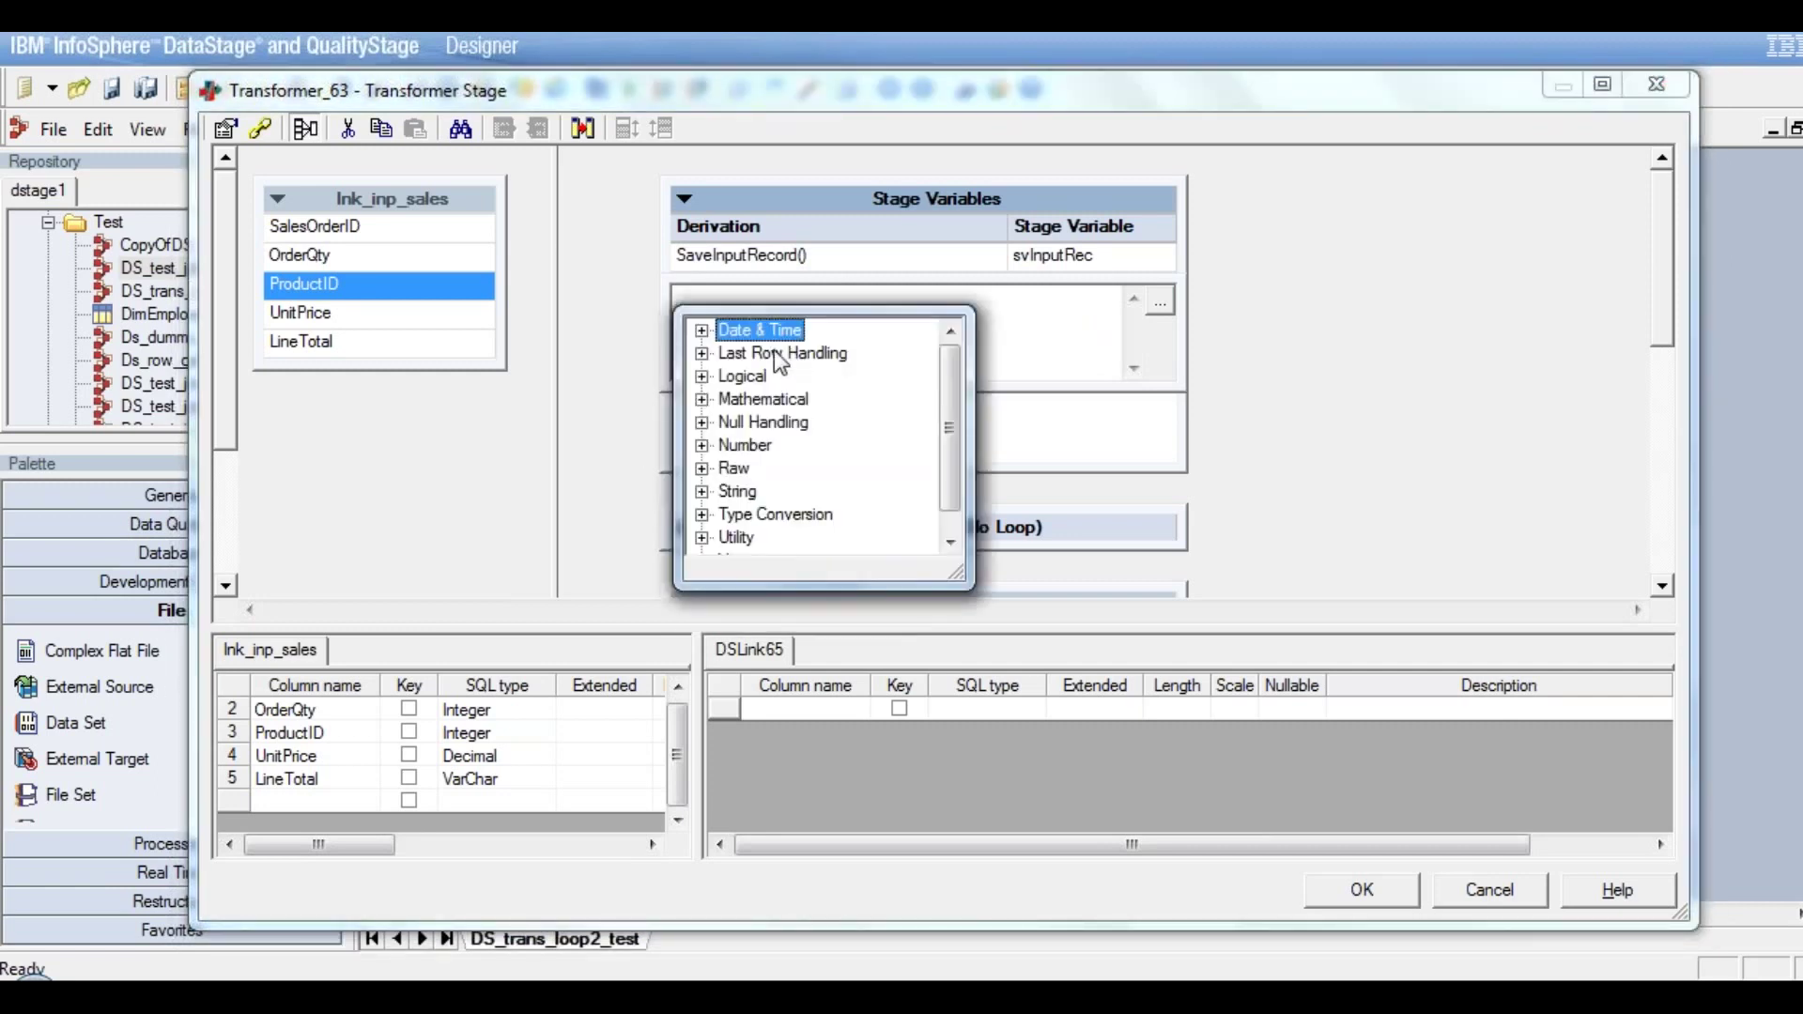
click(703, 354)
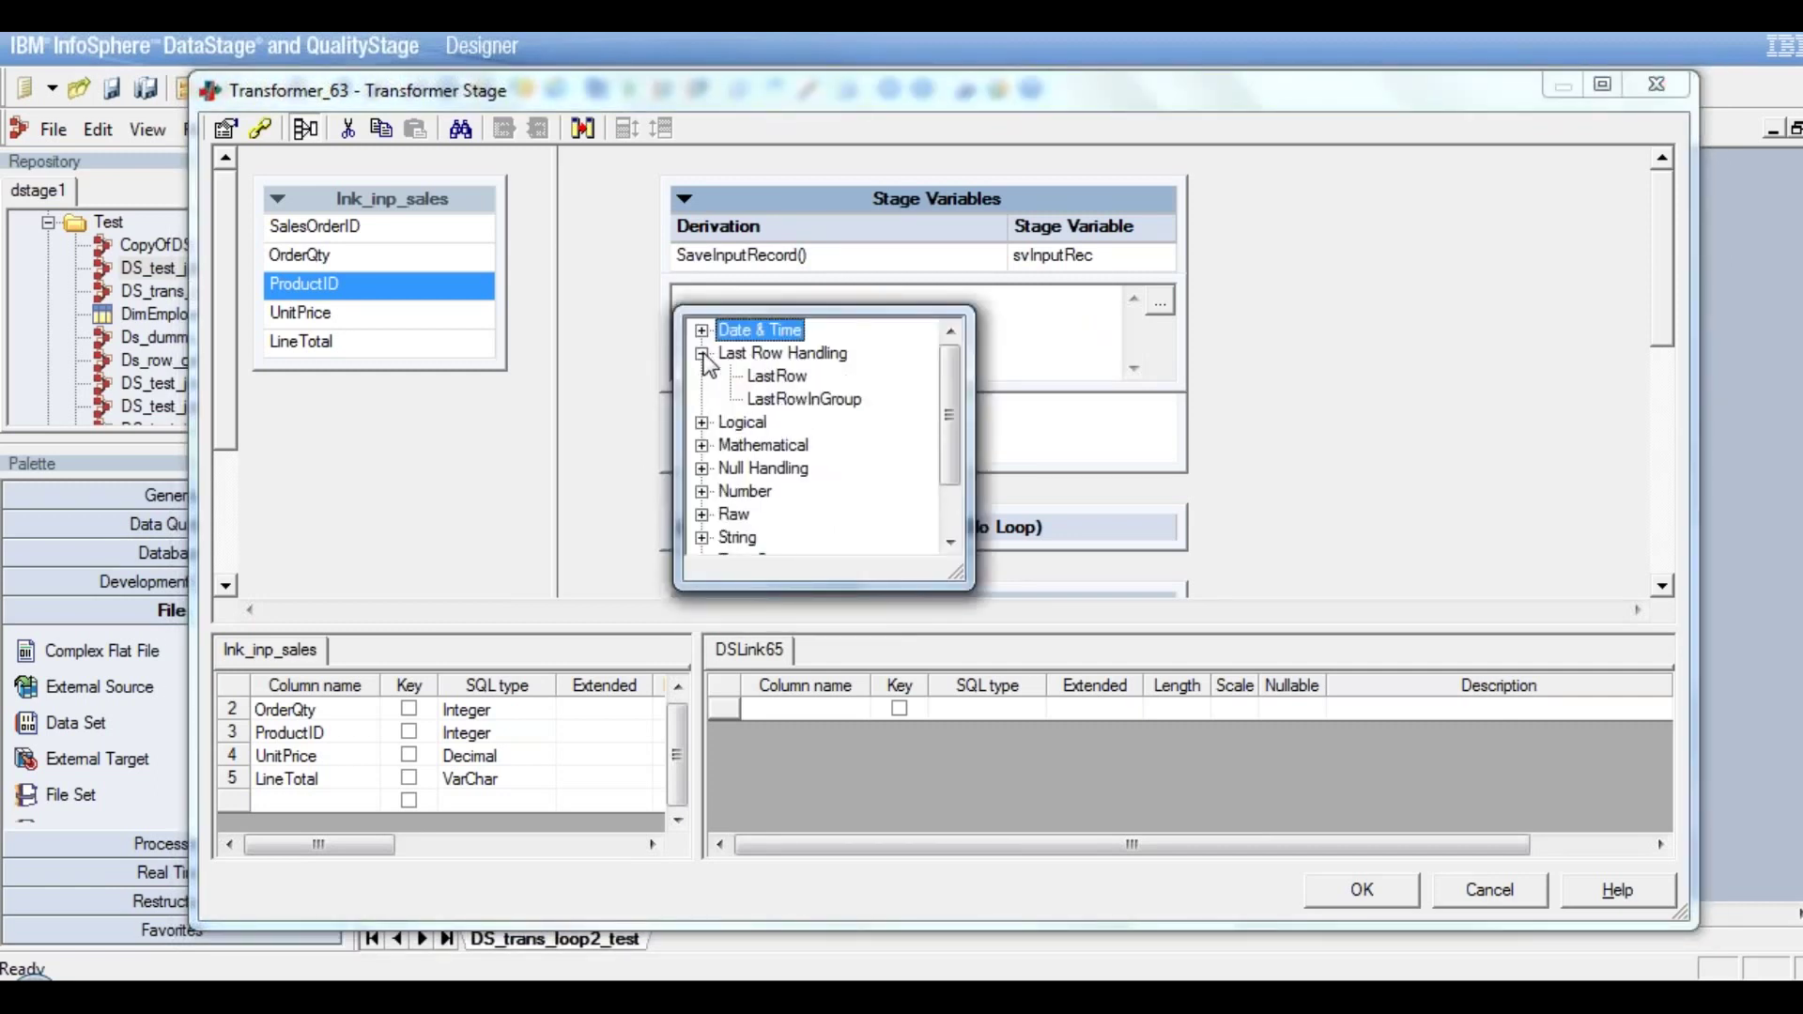
double_click(808, 400)
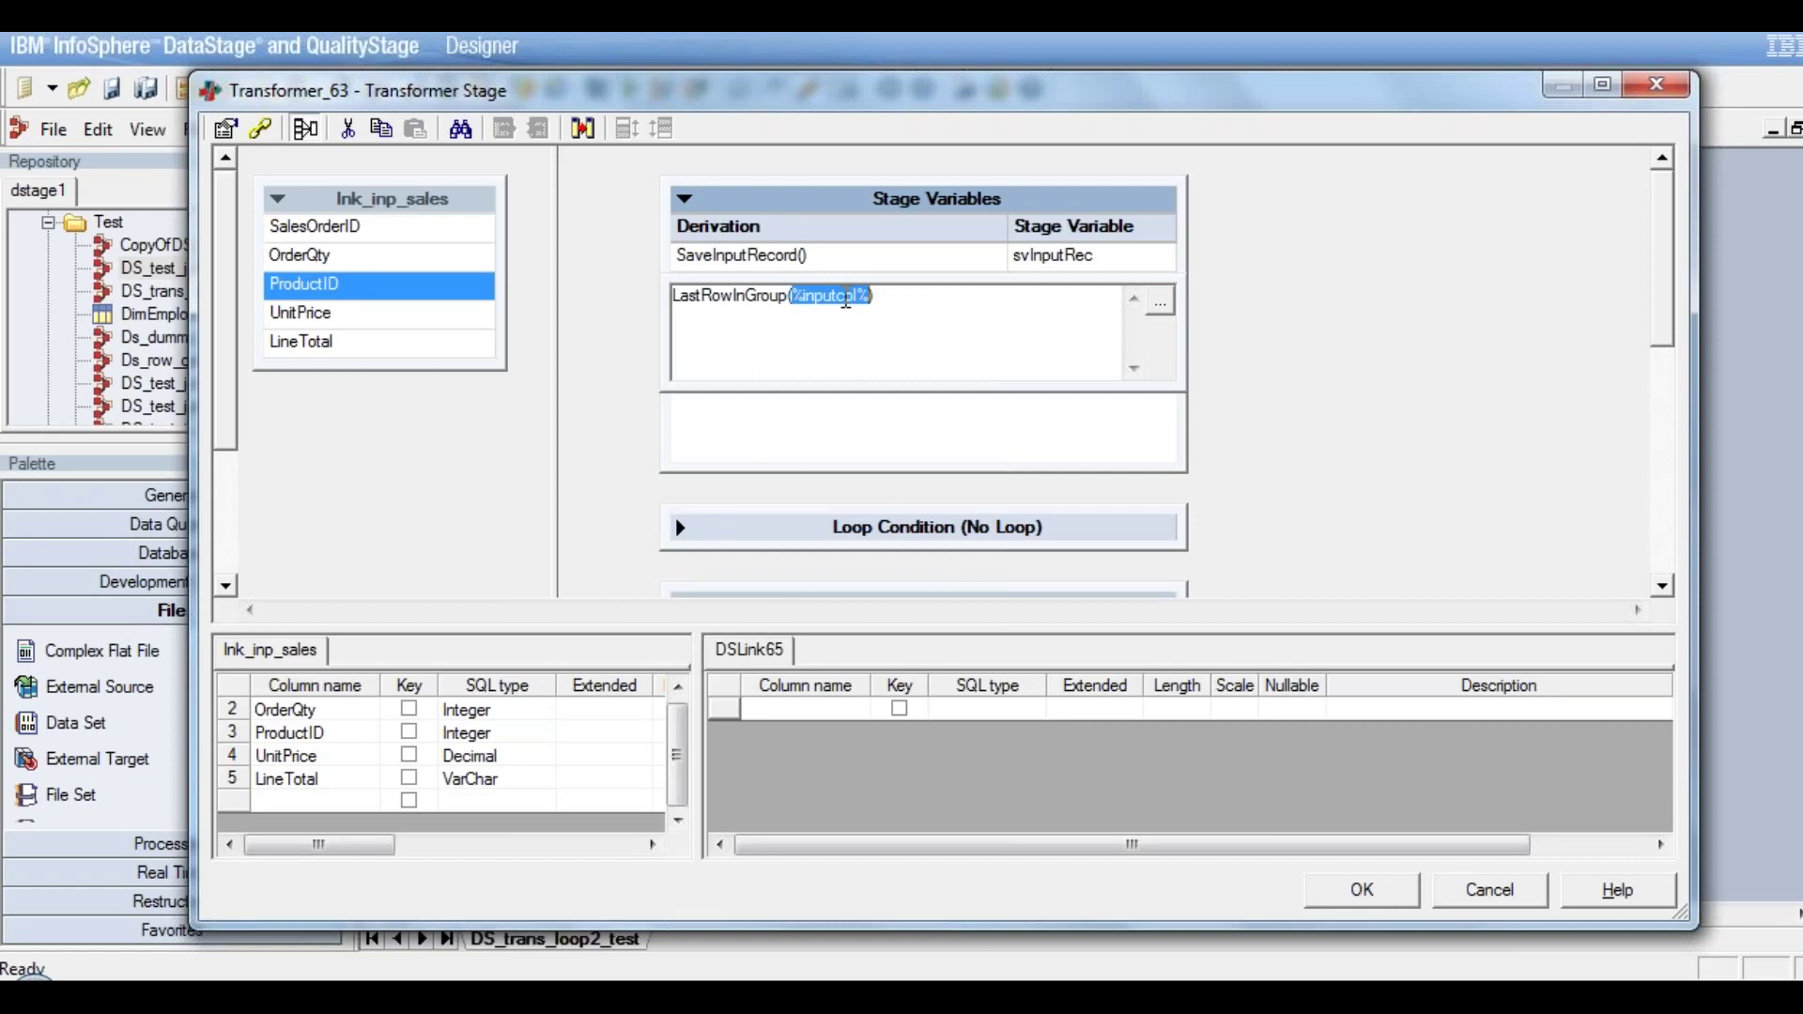
right_click(866, 303)
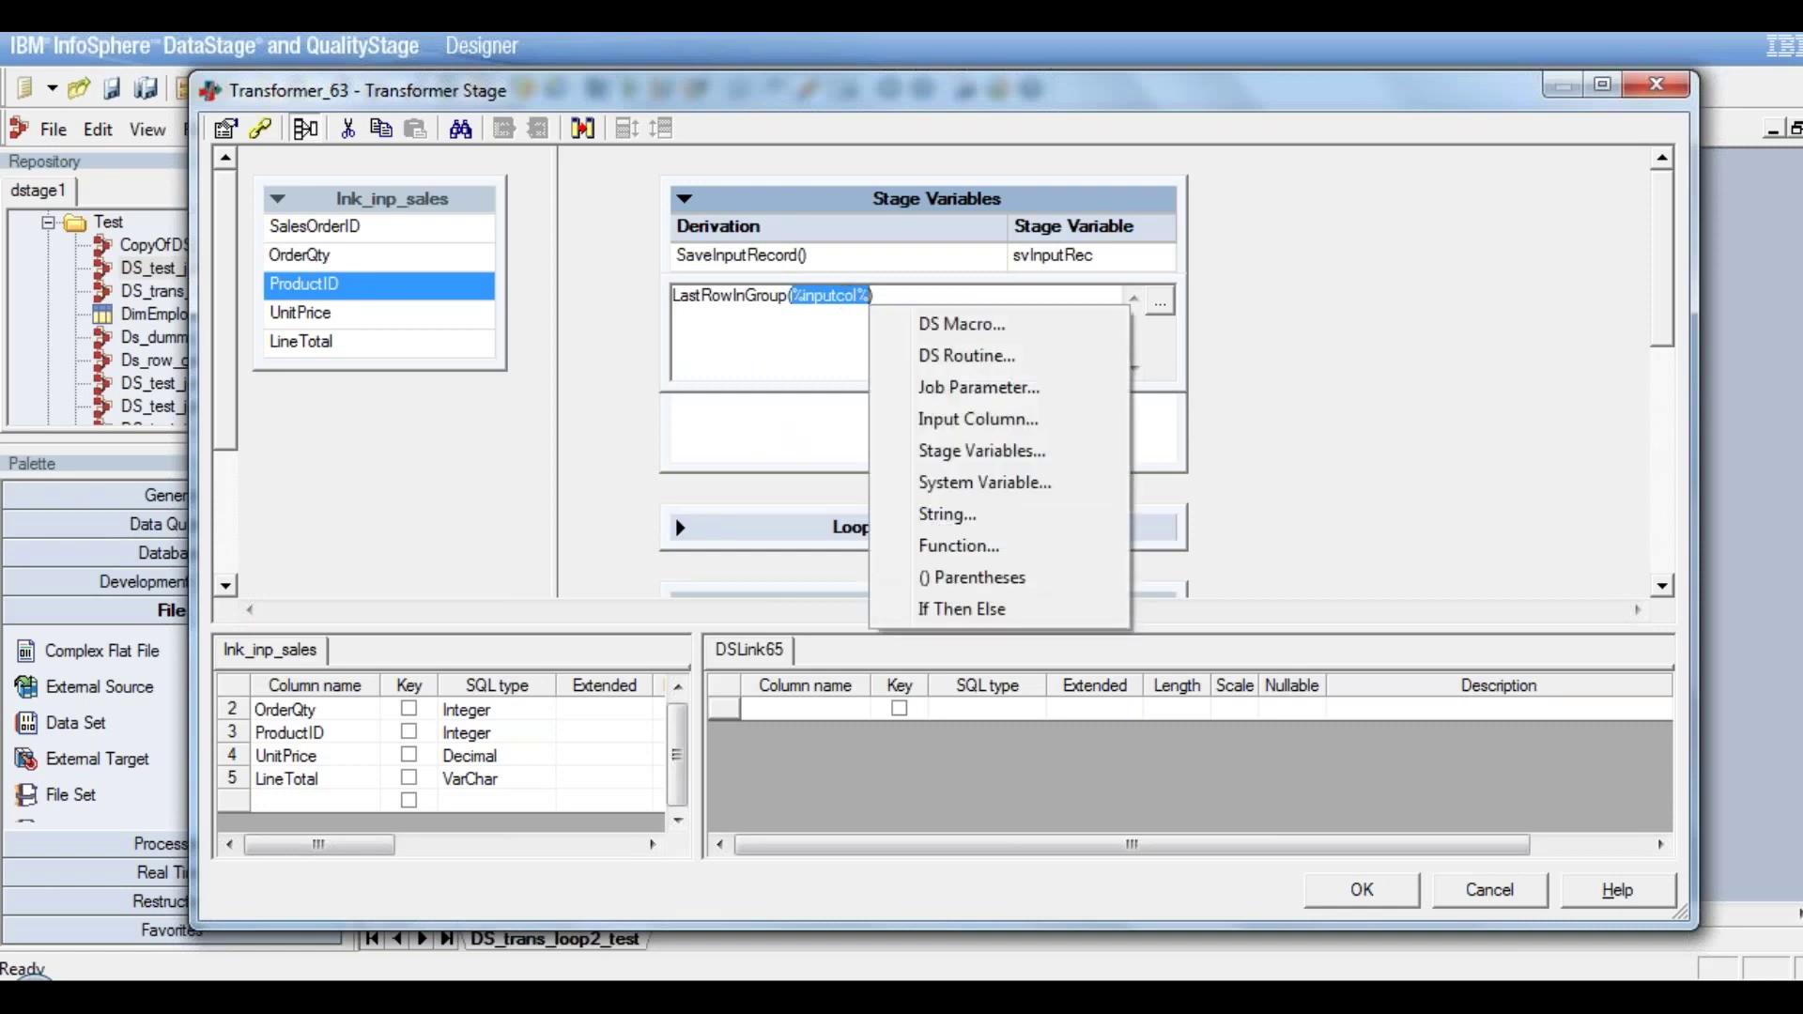
click(959, 420)
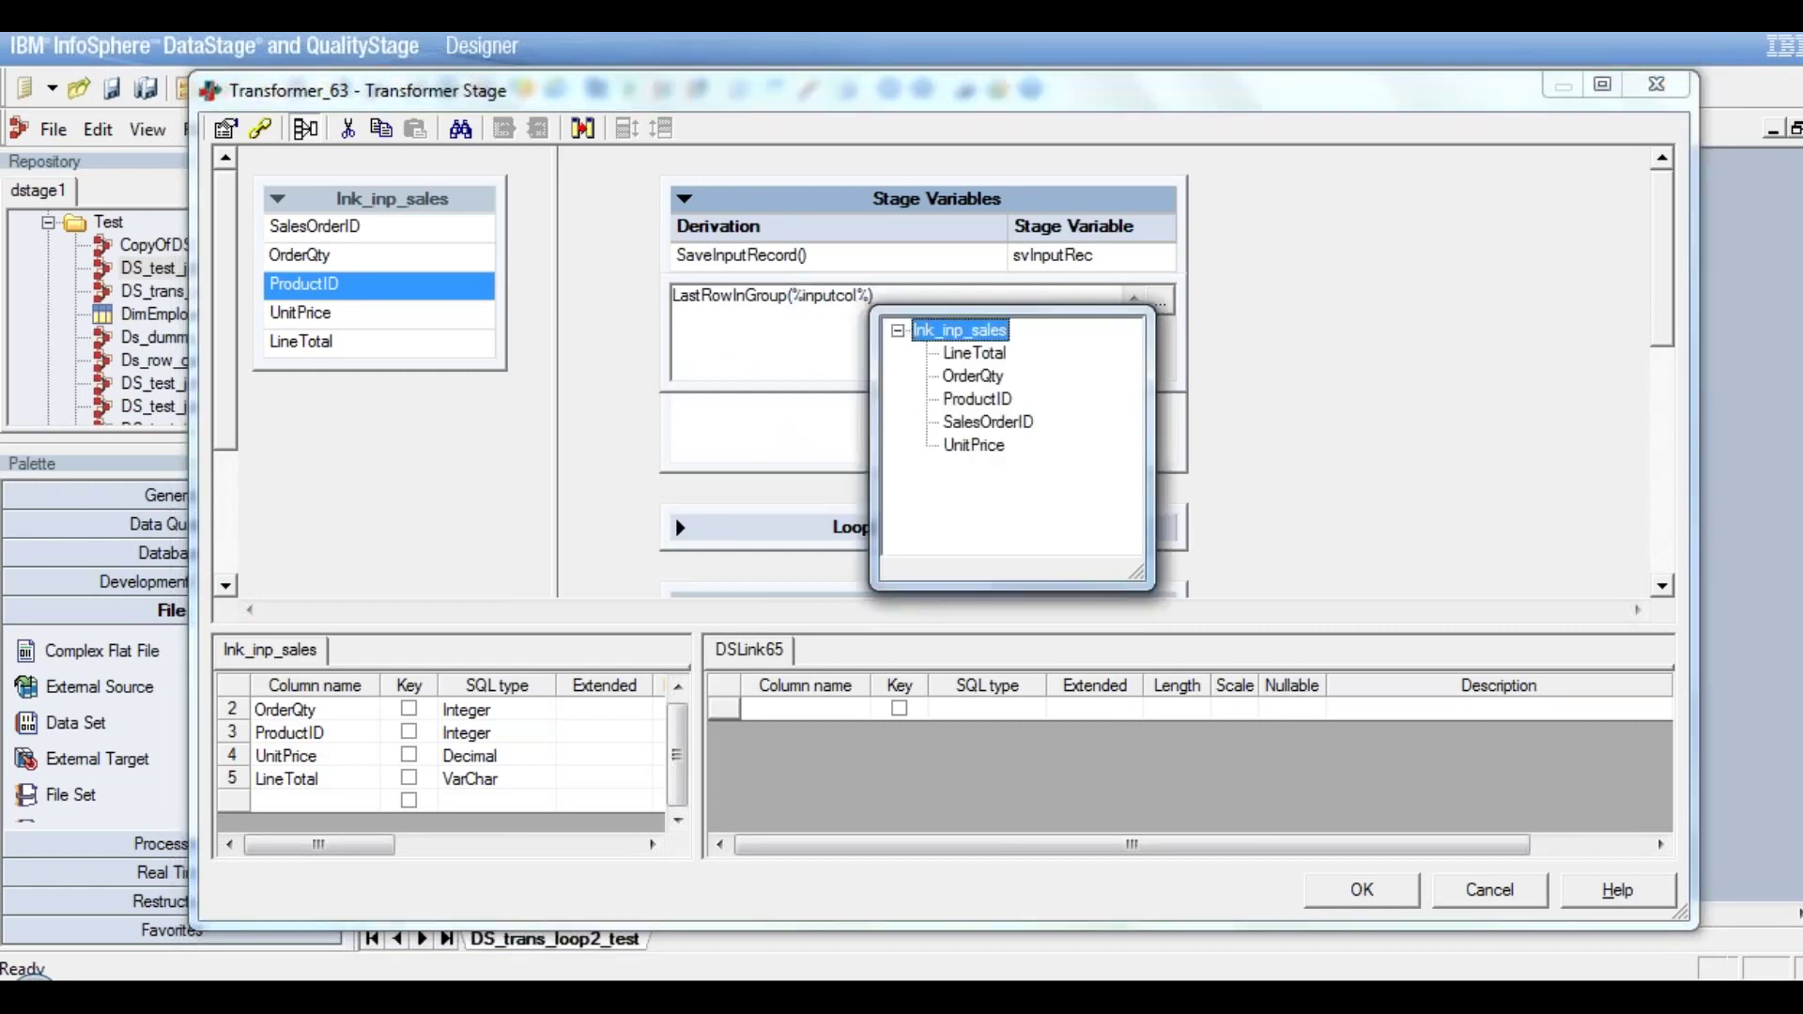
double_click(967, 400)
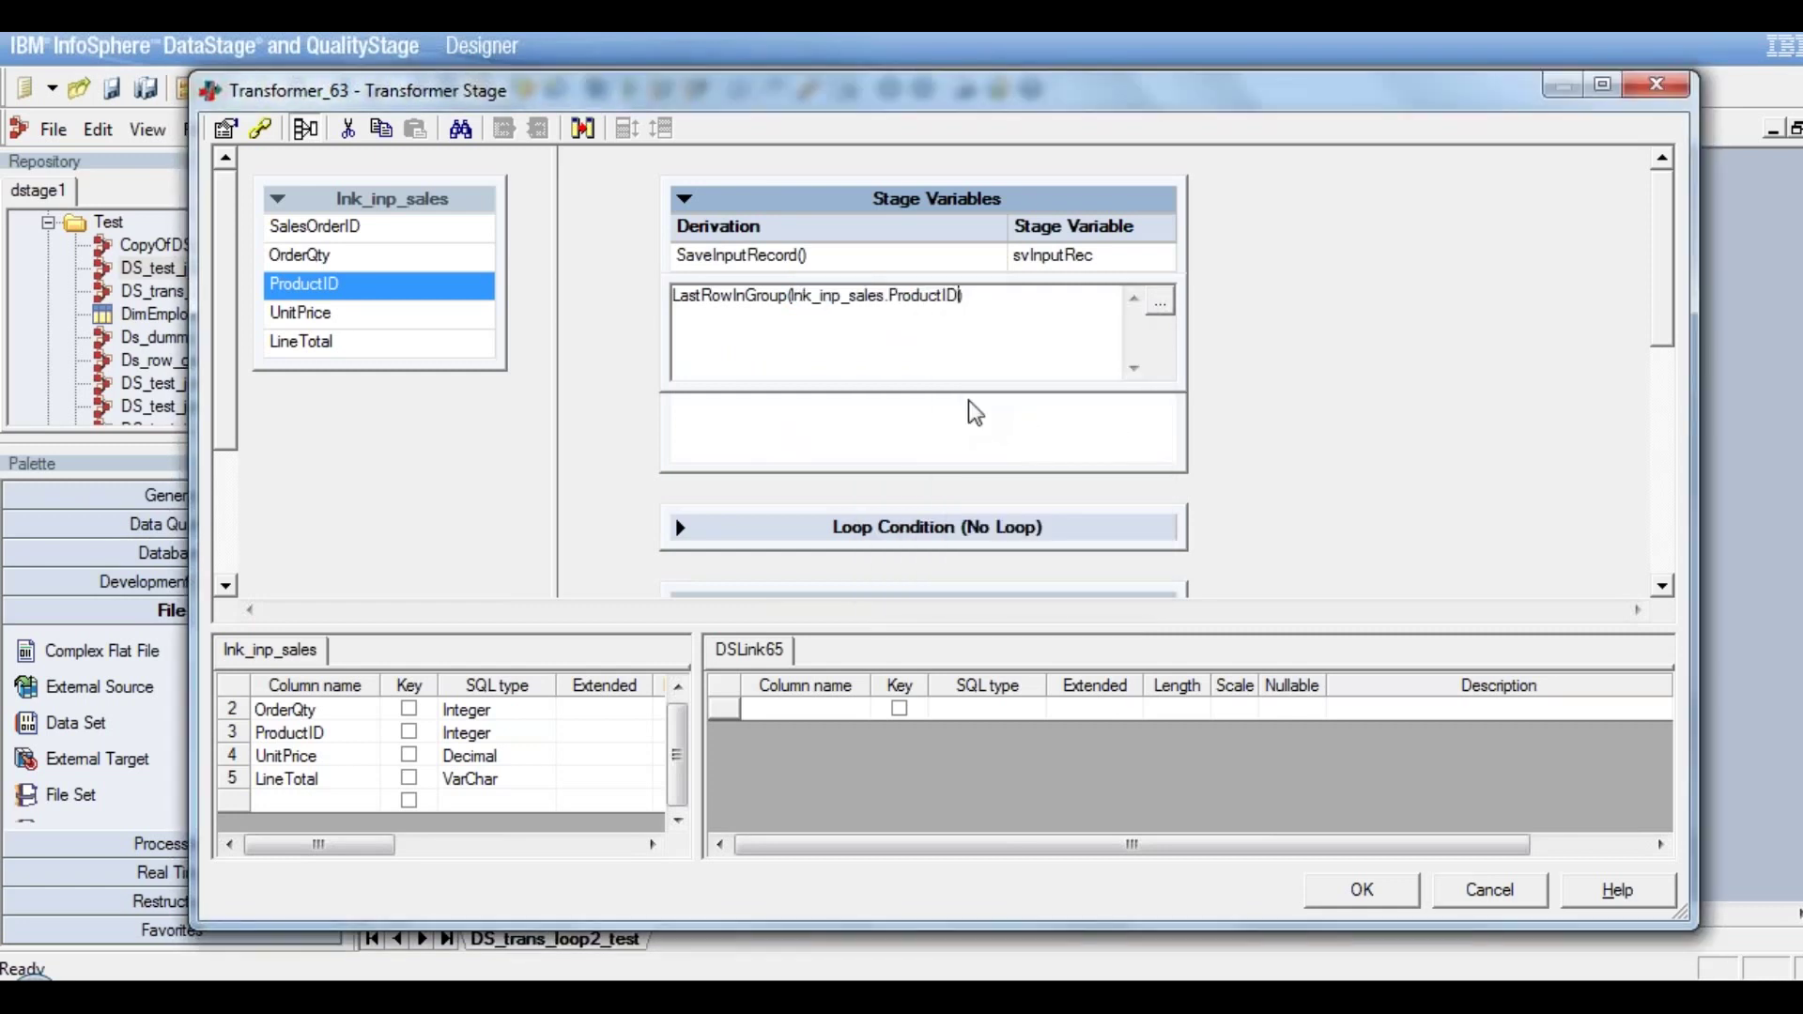
click(622, 320)
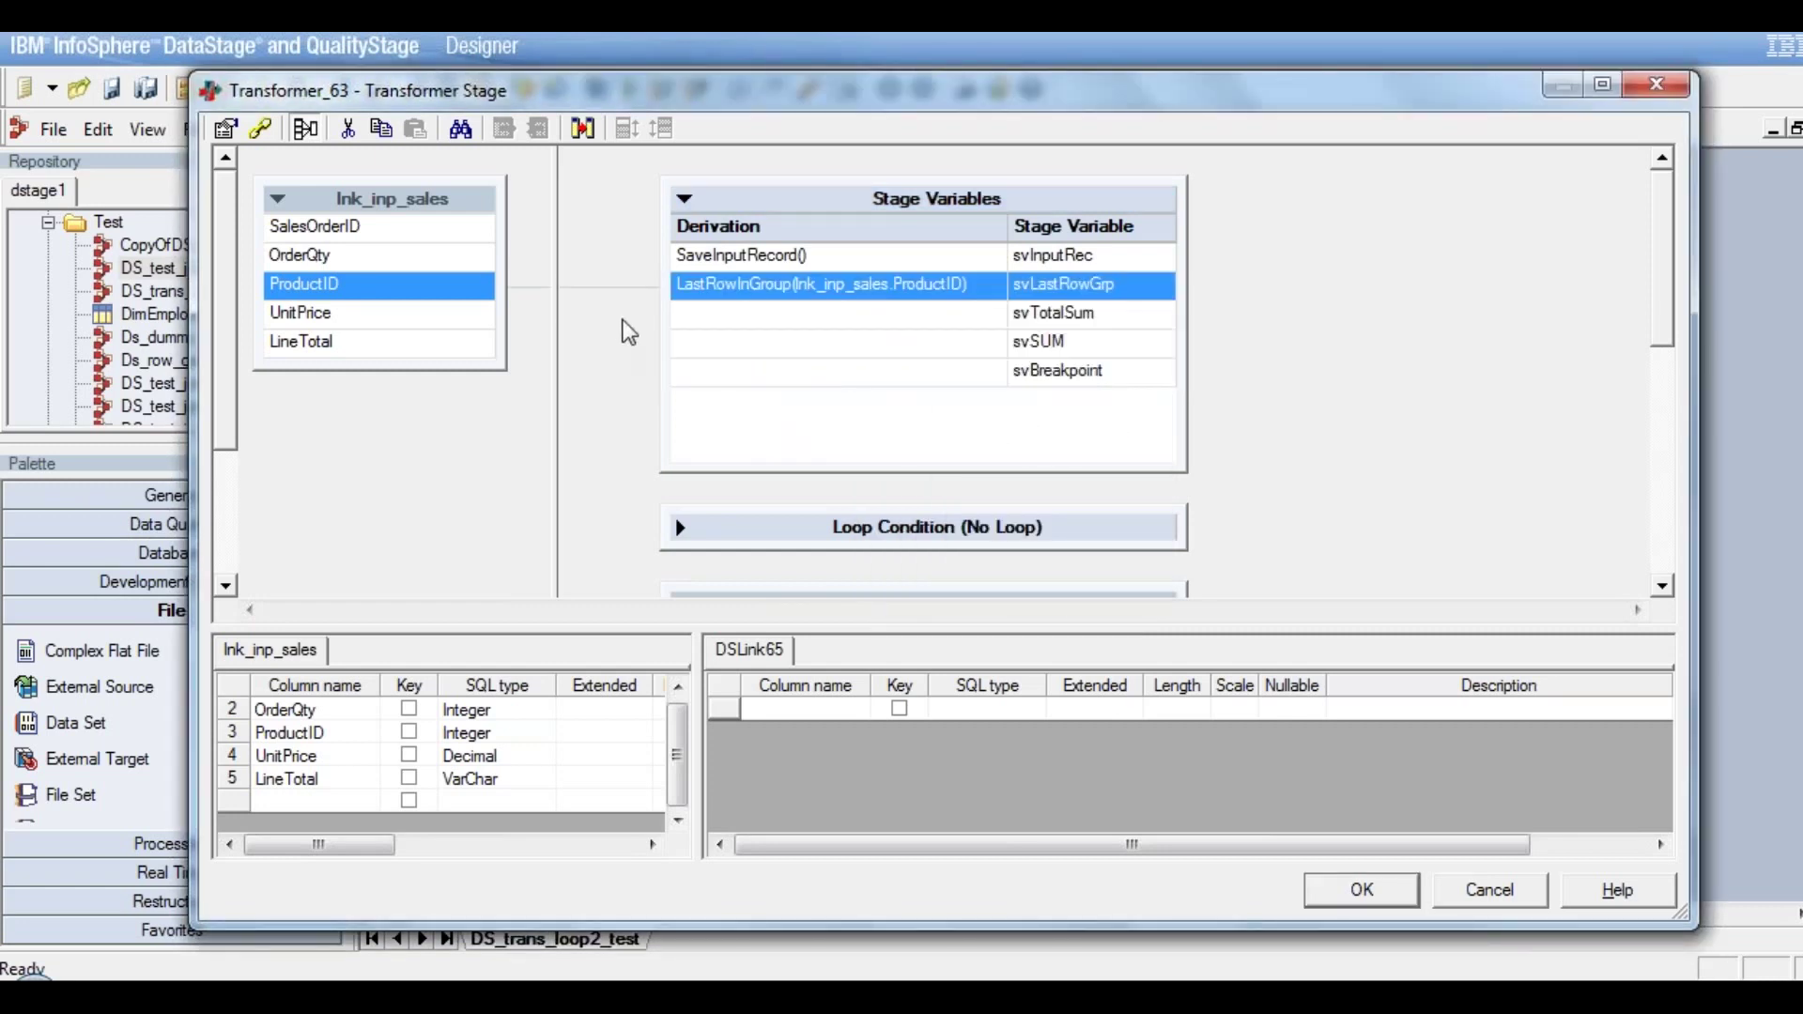
Begin the derivation of svTotalSum with the condition If svLastRowGrp Then
click(805, 329)
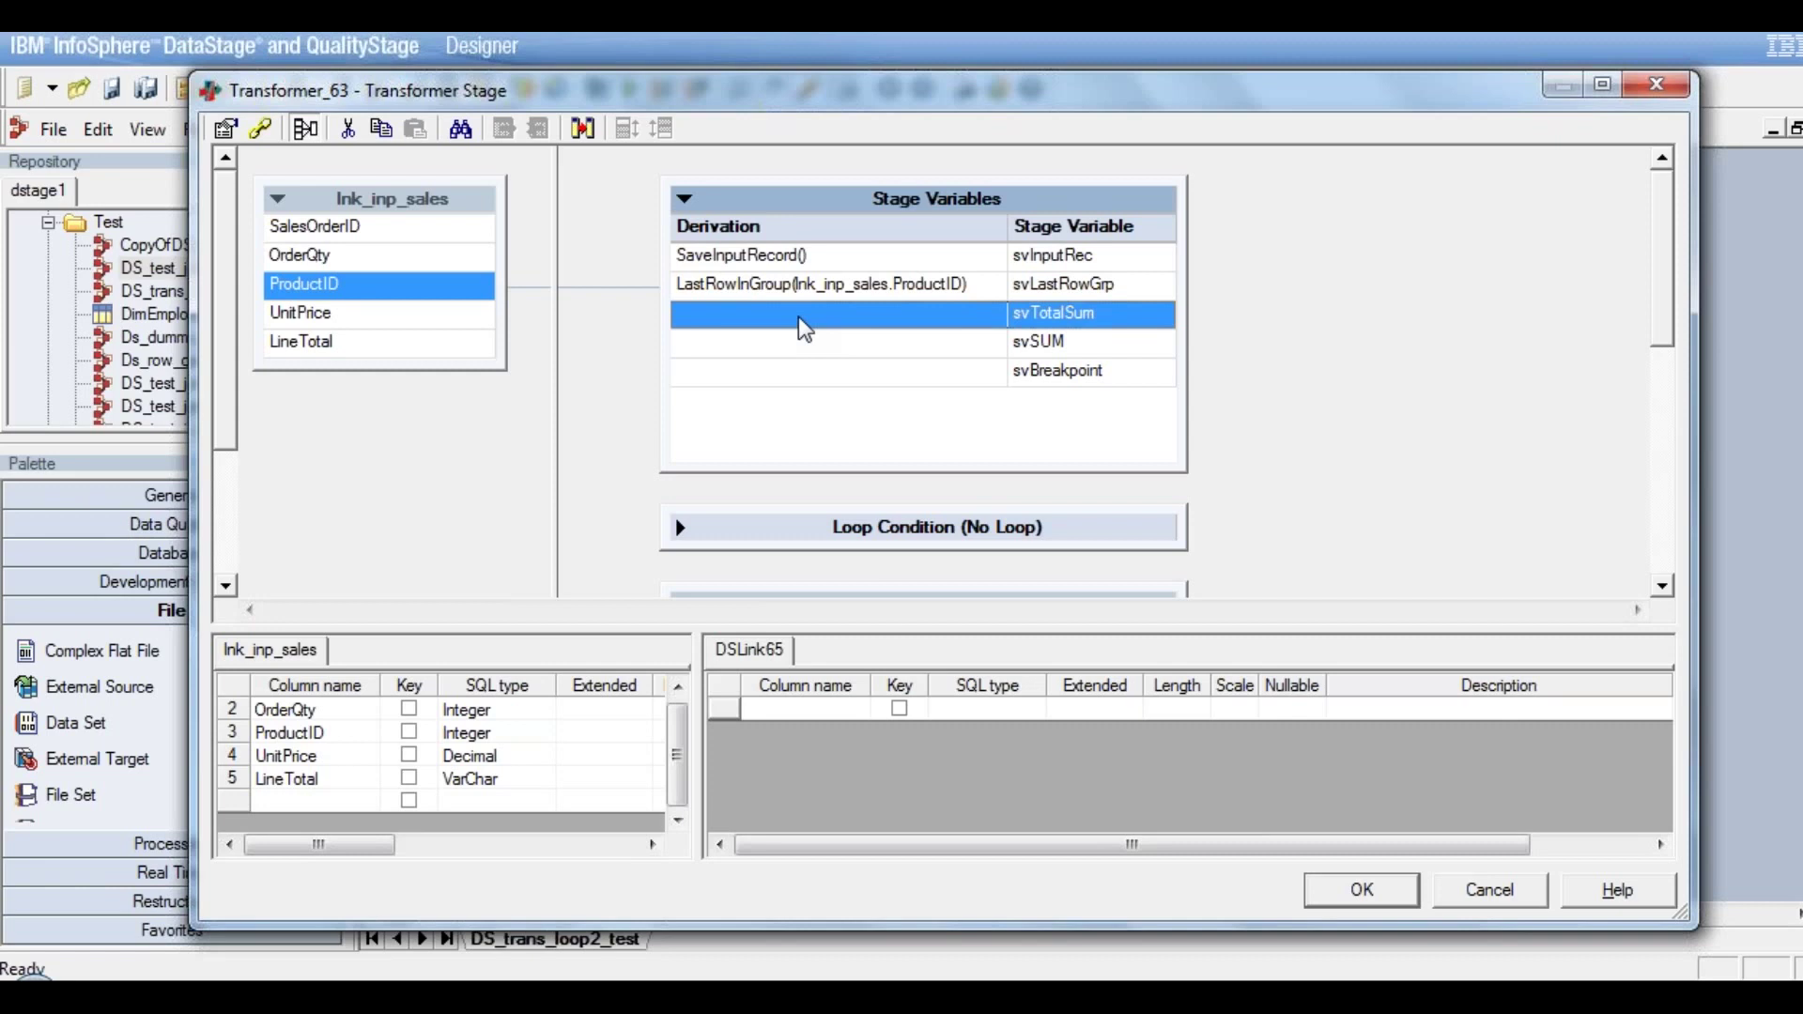
double_click(799, 319)
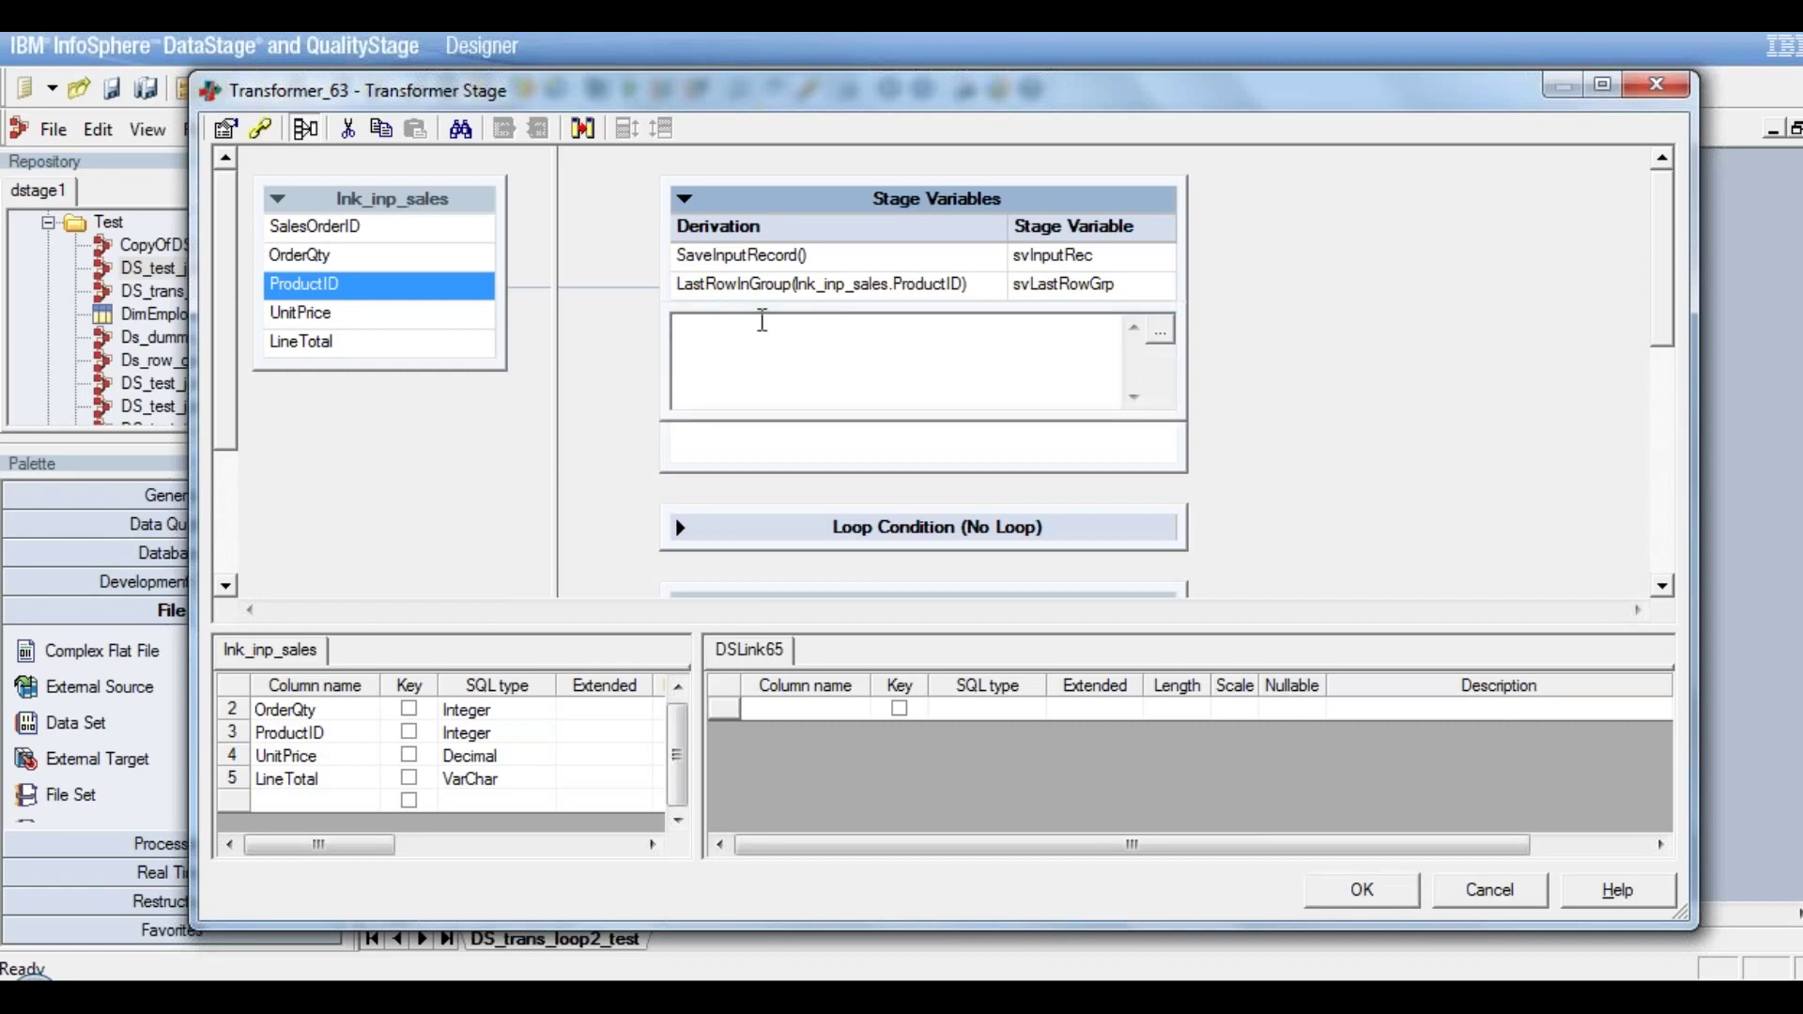
text(If)
right_click(693, 334)
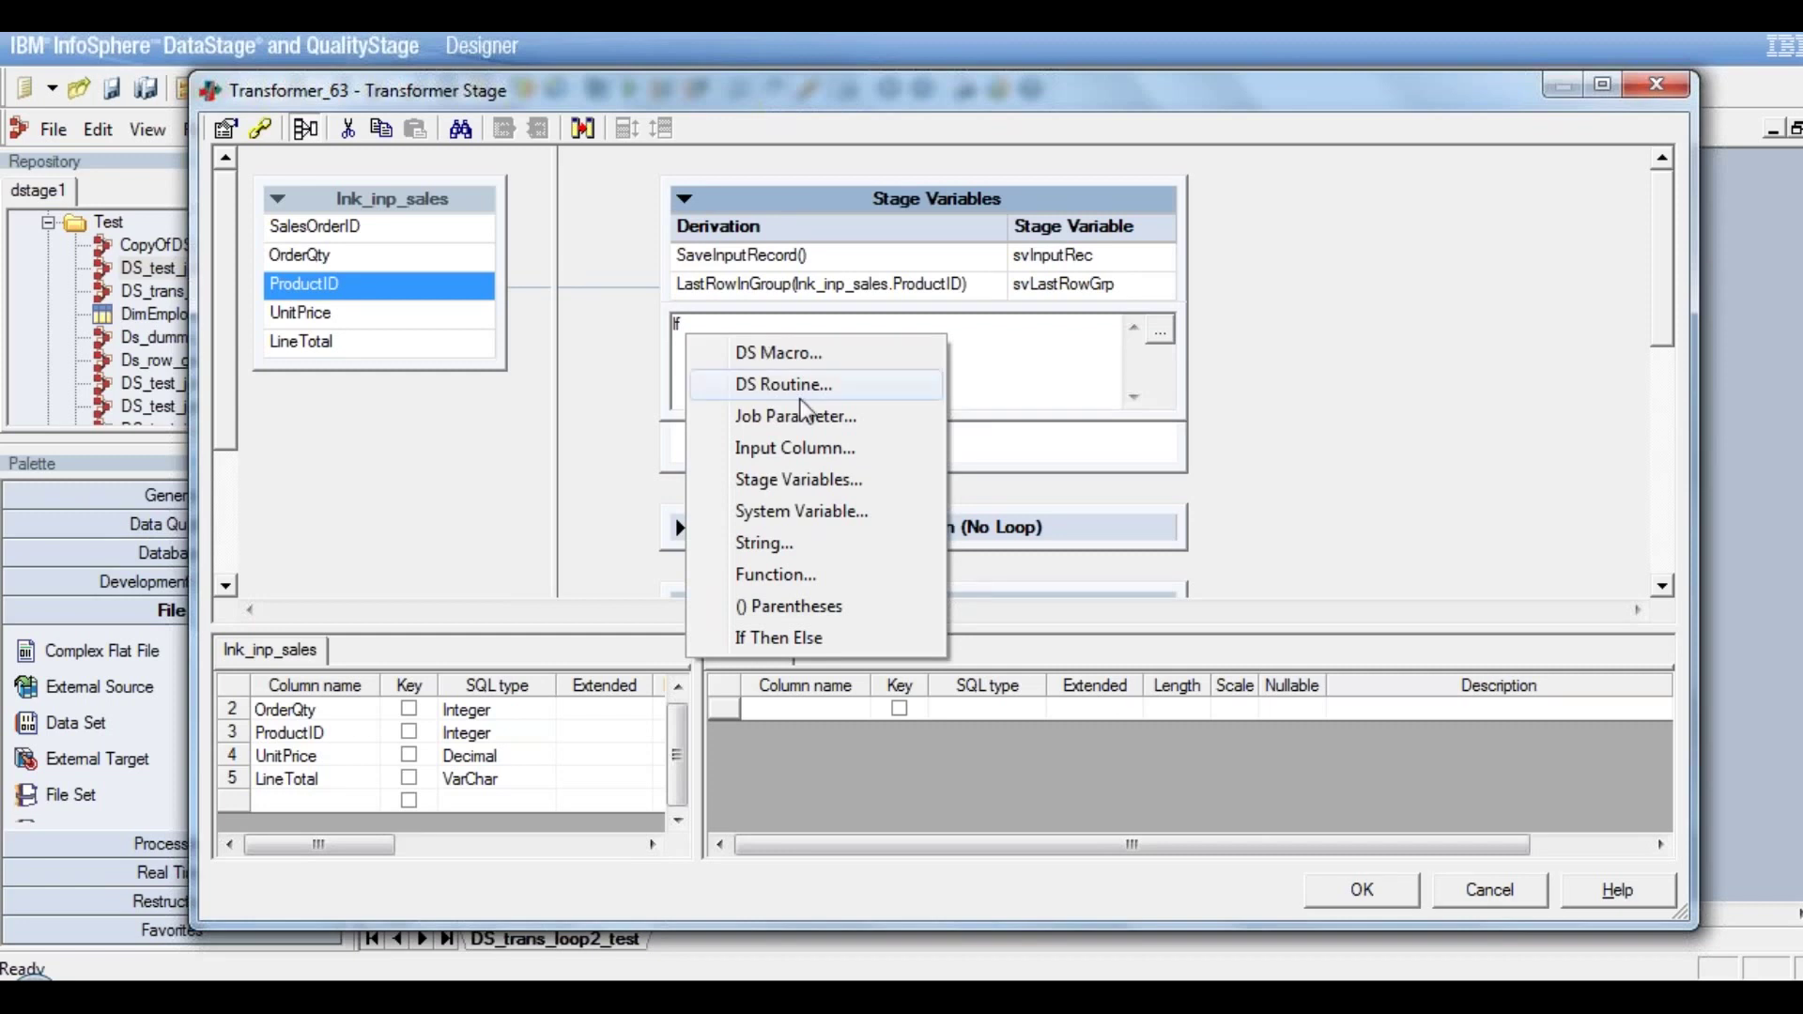
click(798, 478)
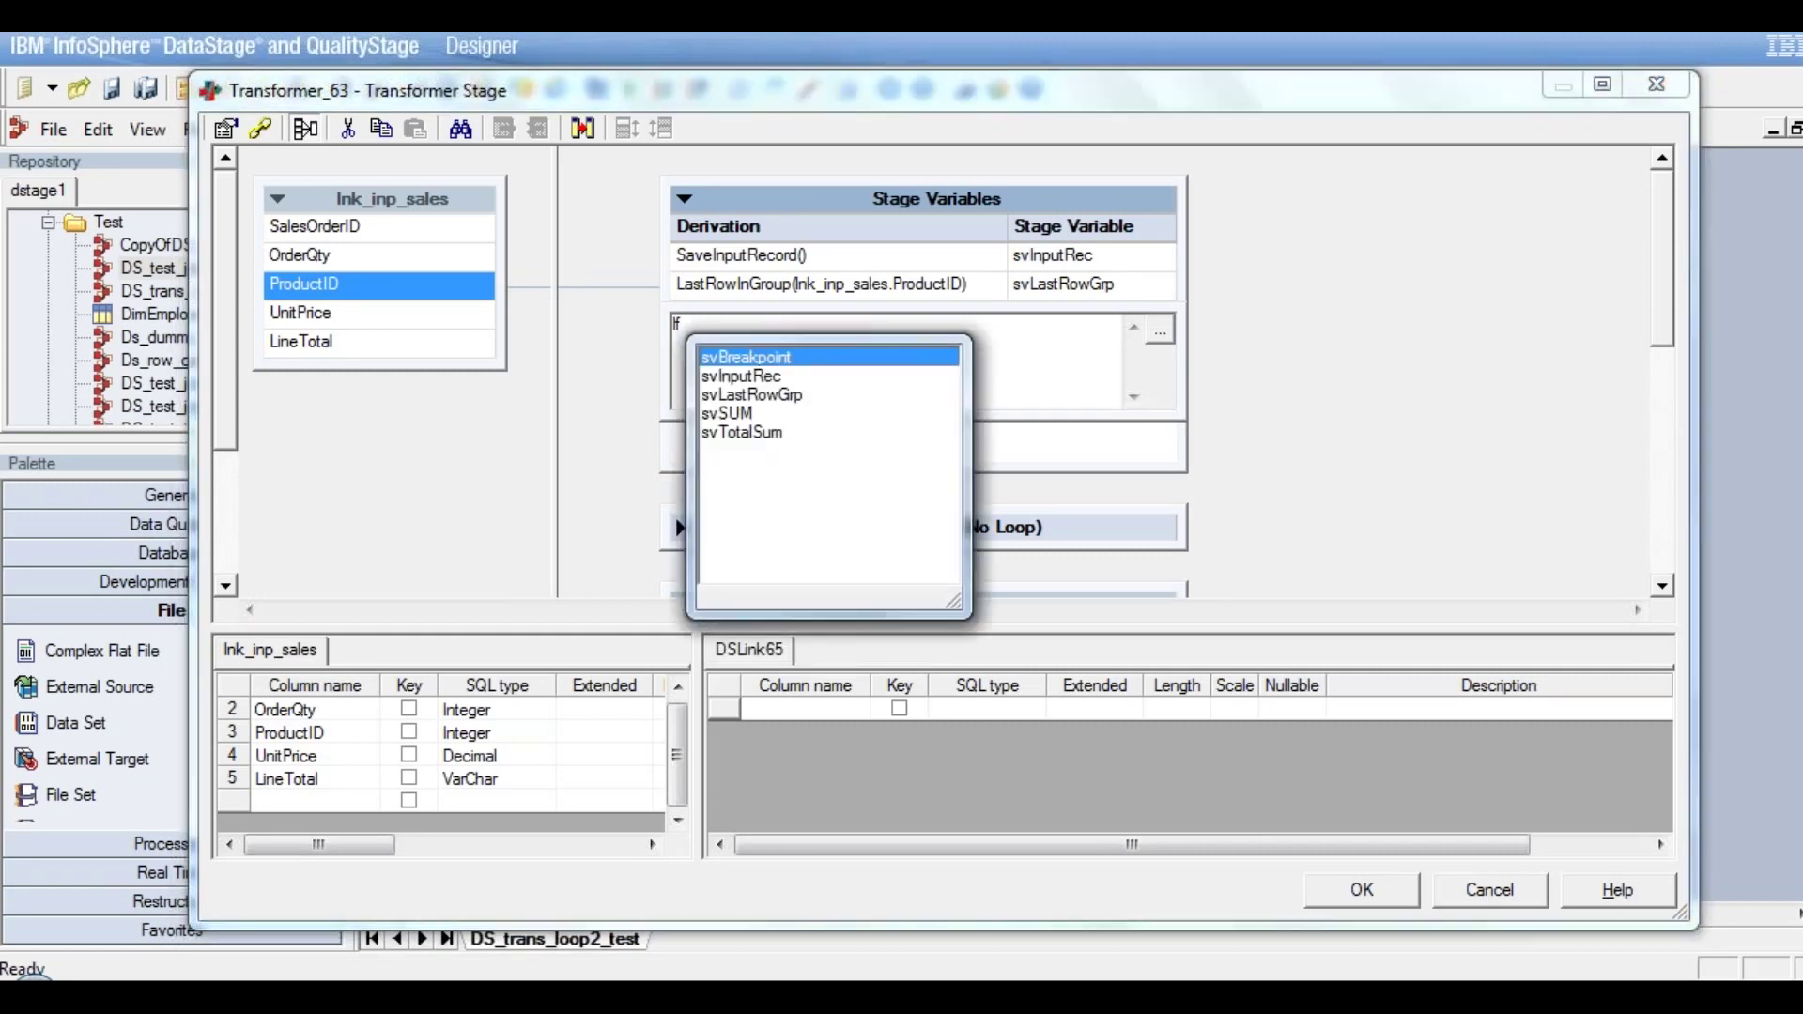
double_click(752, 394)
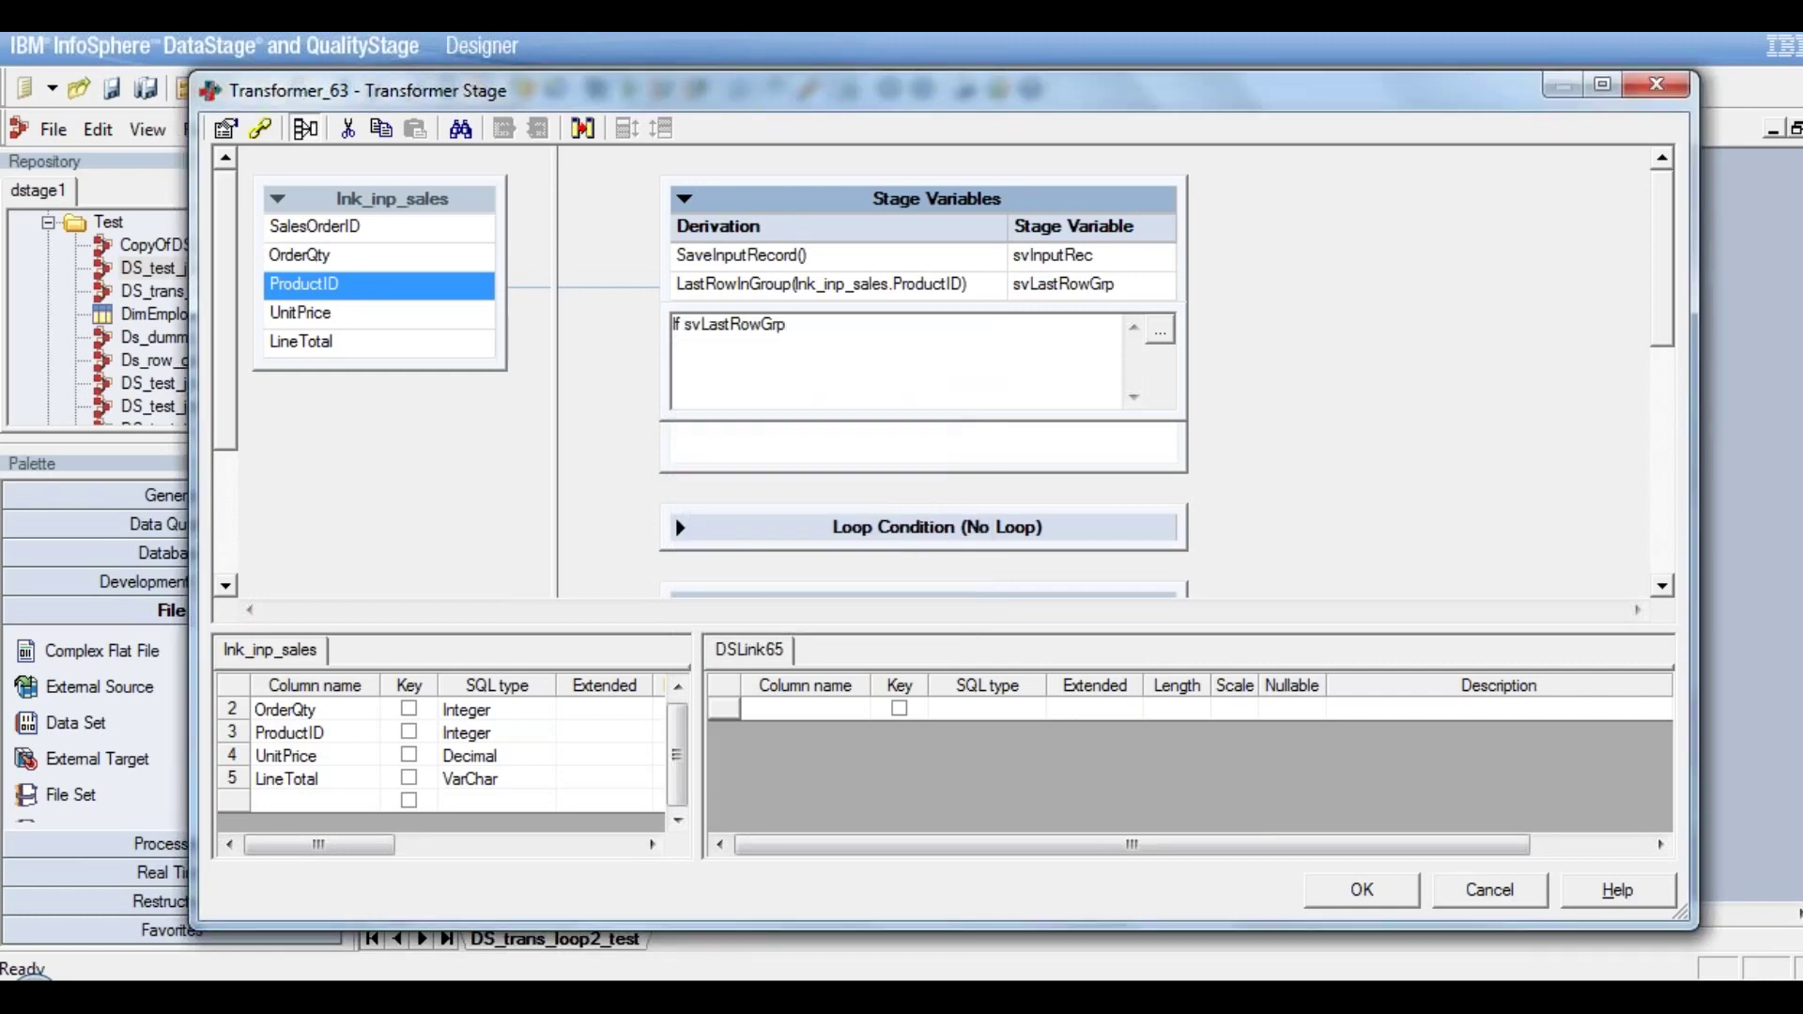
text(Then)
Complete the svTotalSum derivation with svSUM + lnk_inp_sales.LineTotal Else 0
right_click(834, 331)
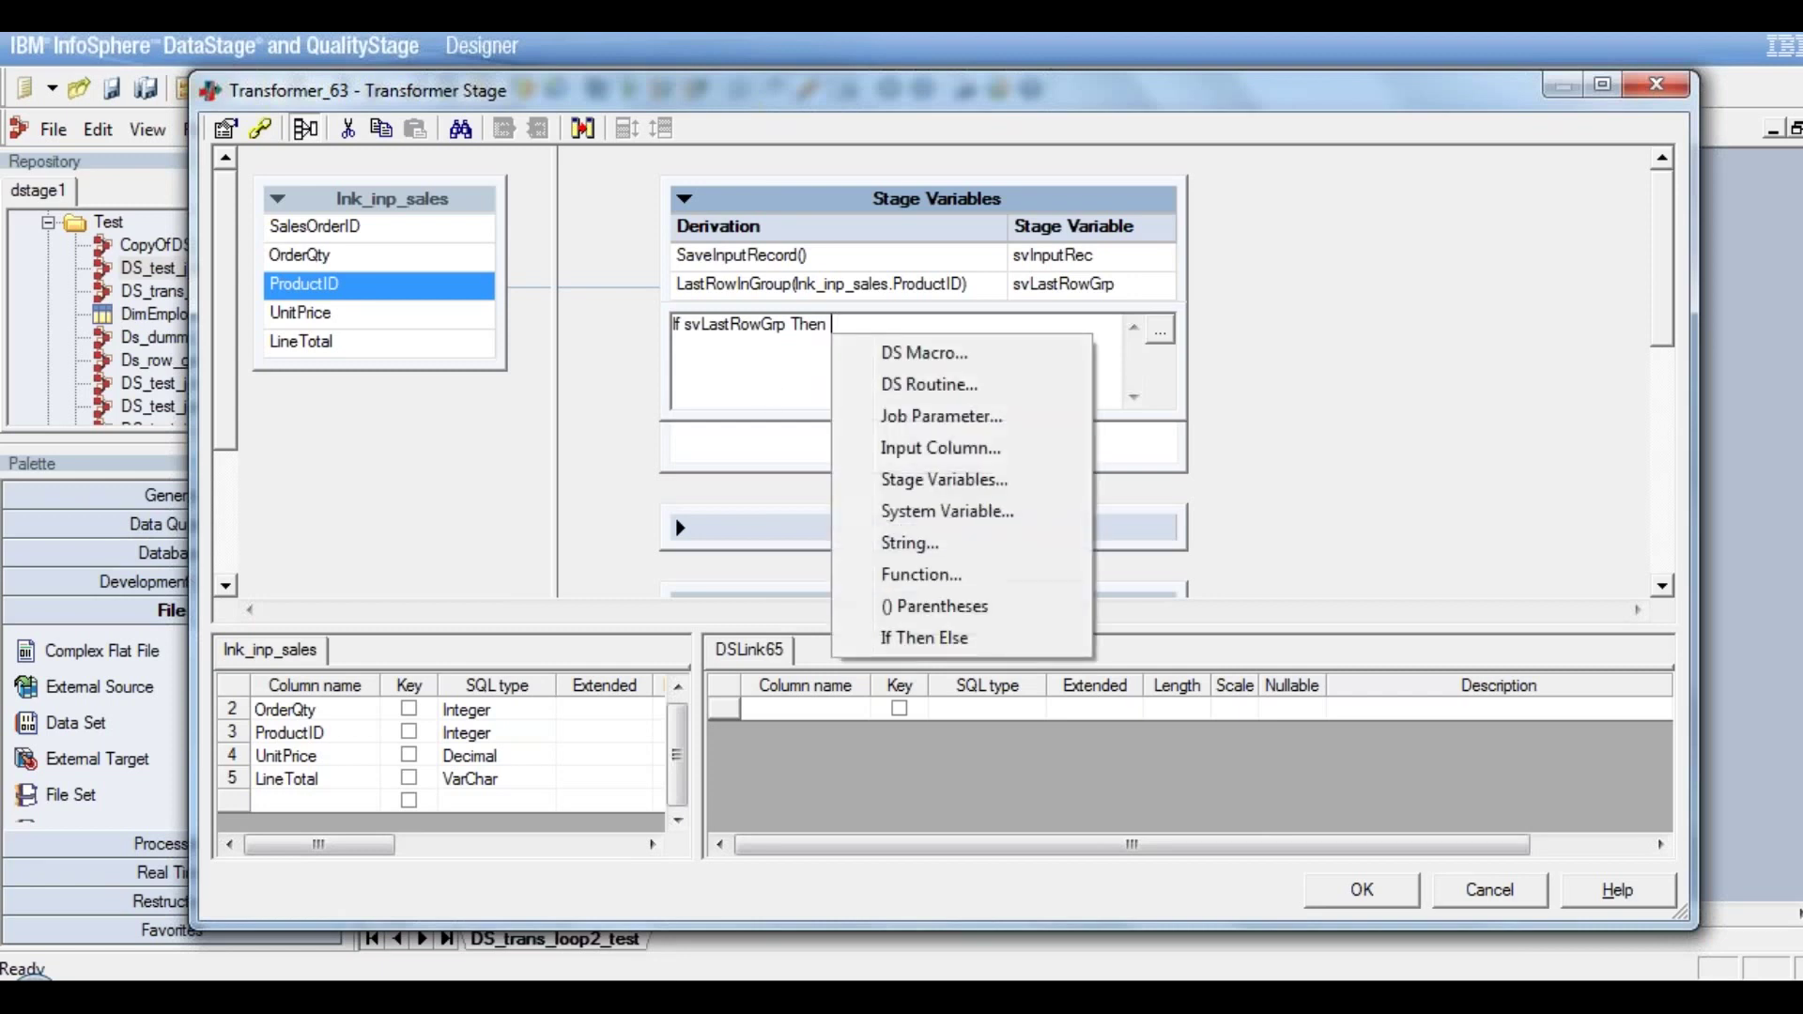
click(956, 479)
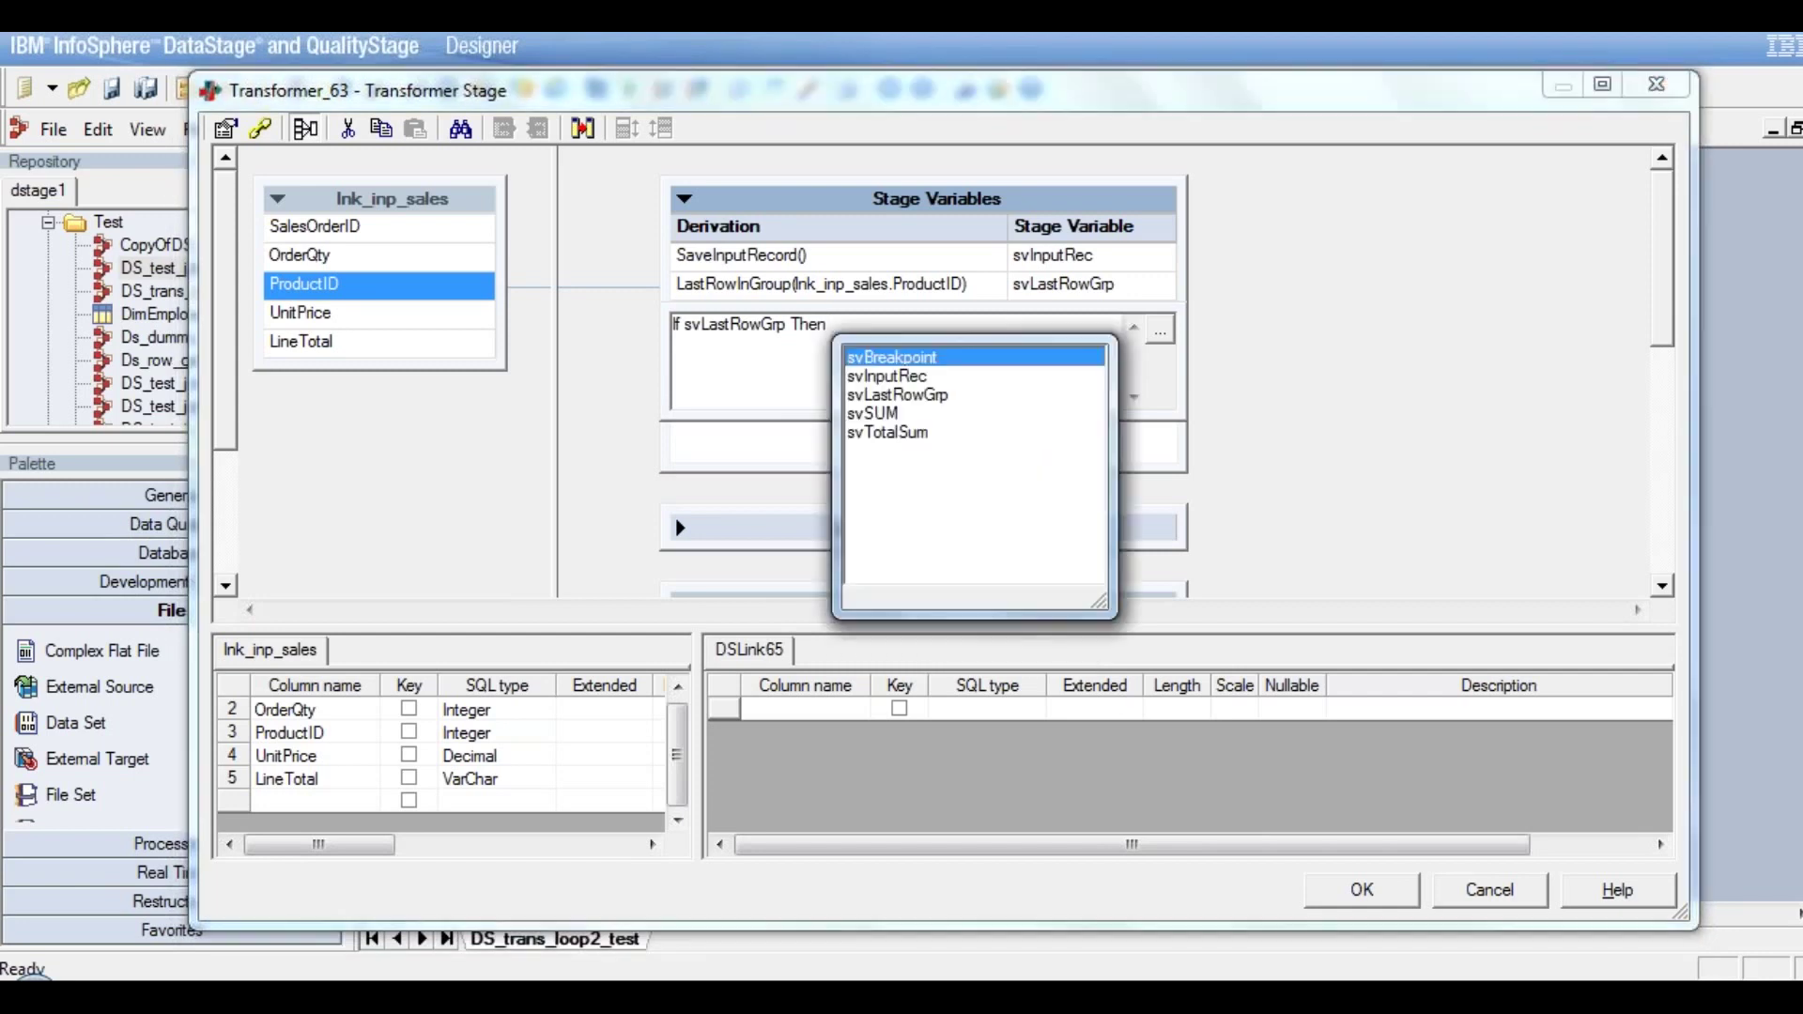
double_click(886, 412)
text(+)
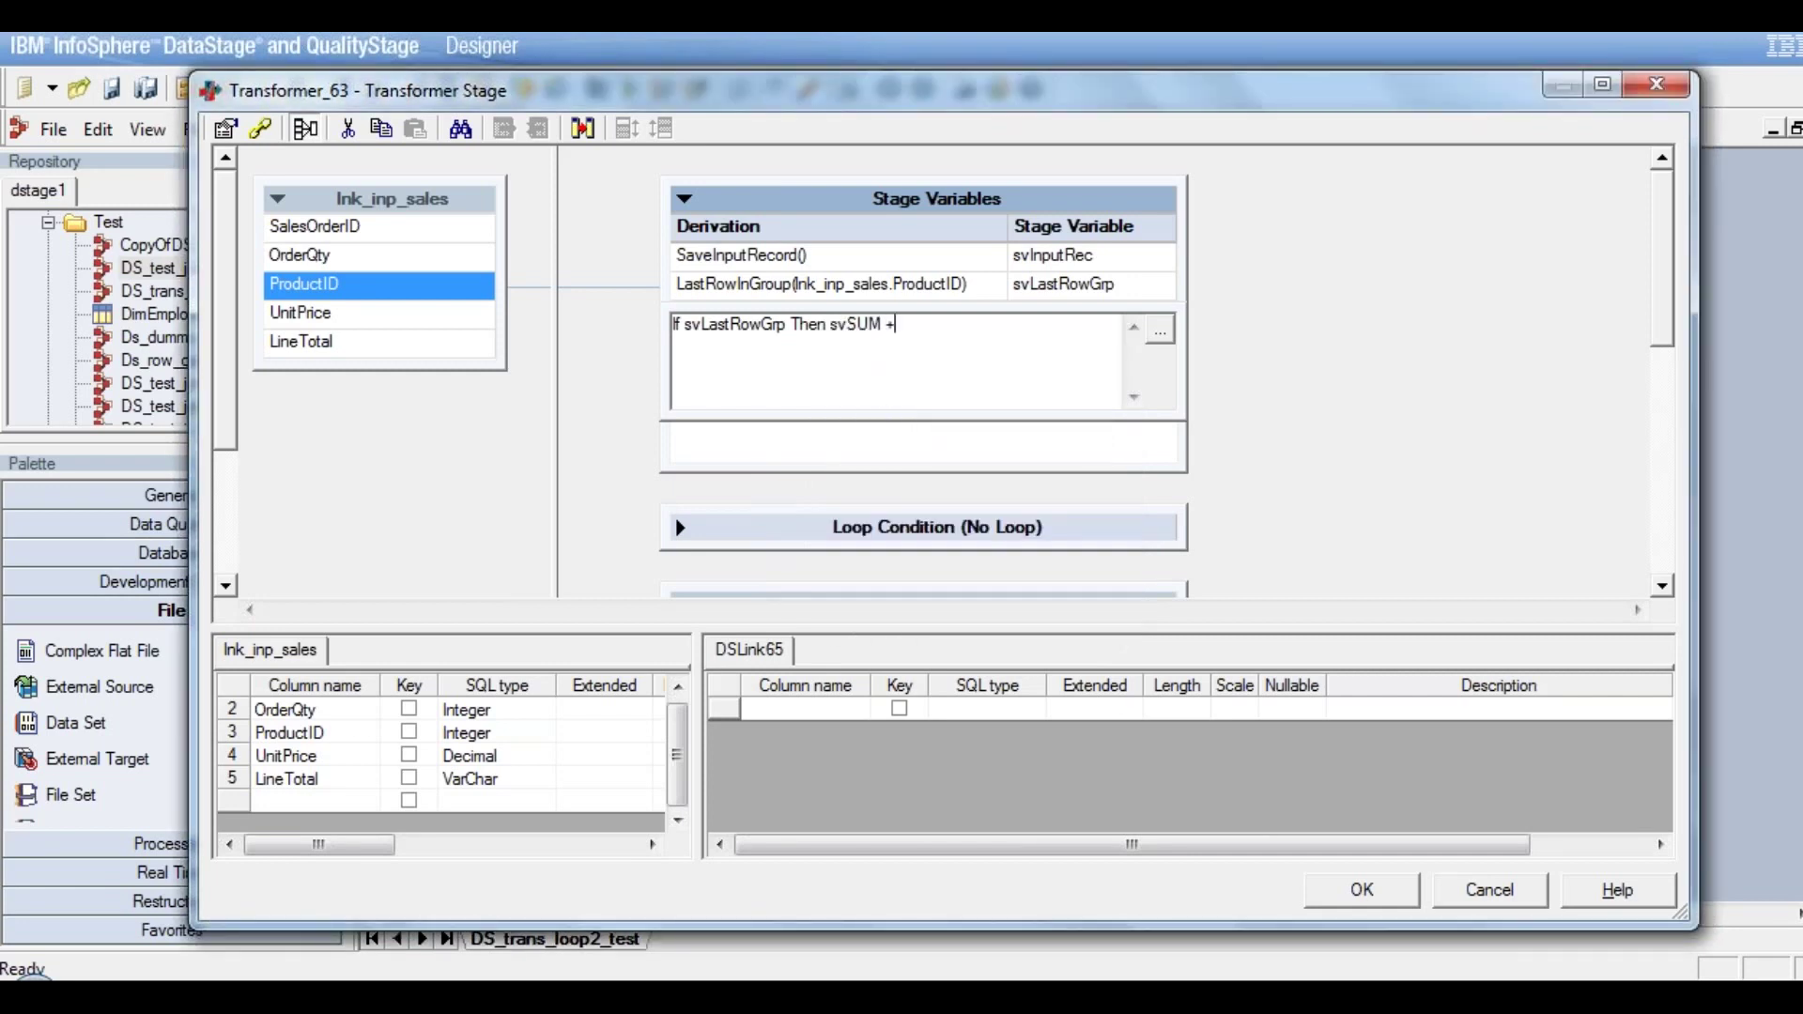
right_click(899, 334)
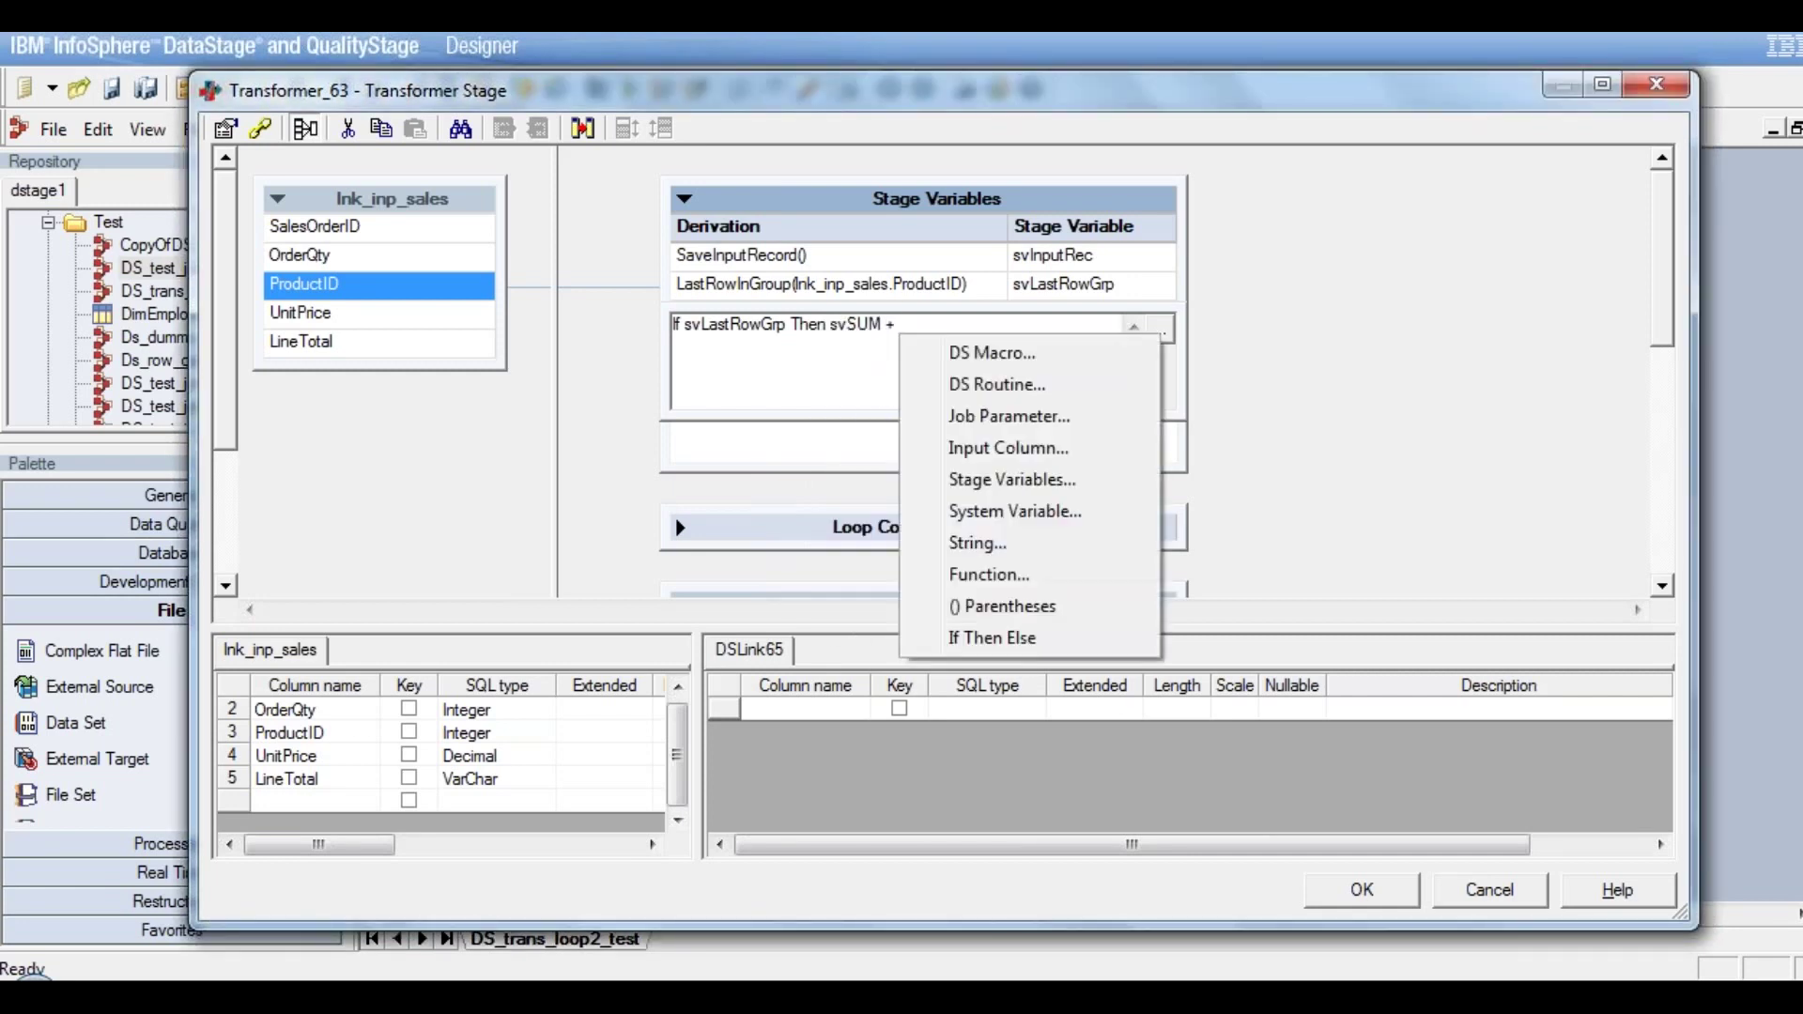
click(1037, 449)
click(1030, 382)
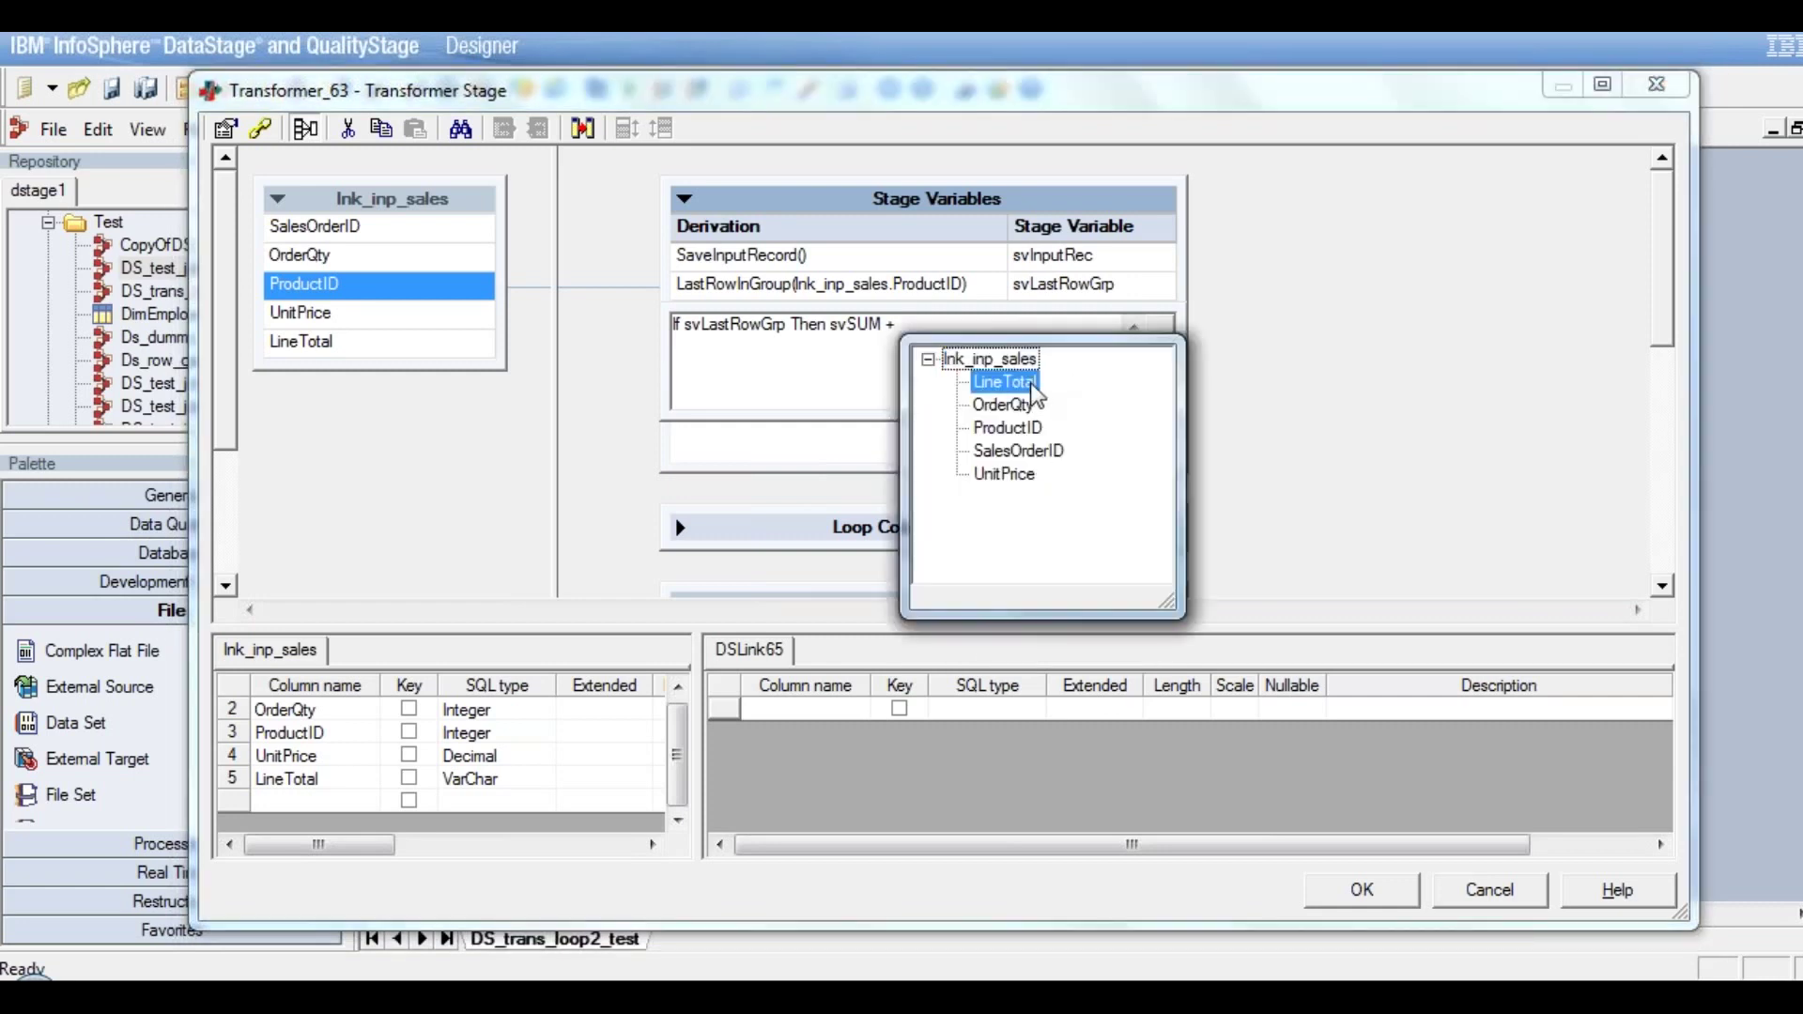
double_click(1029, 381)
text(E)
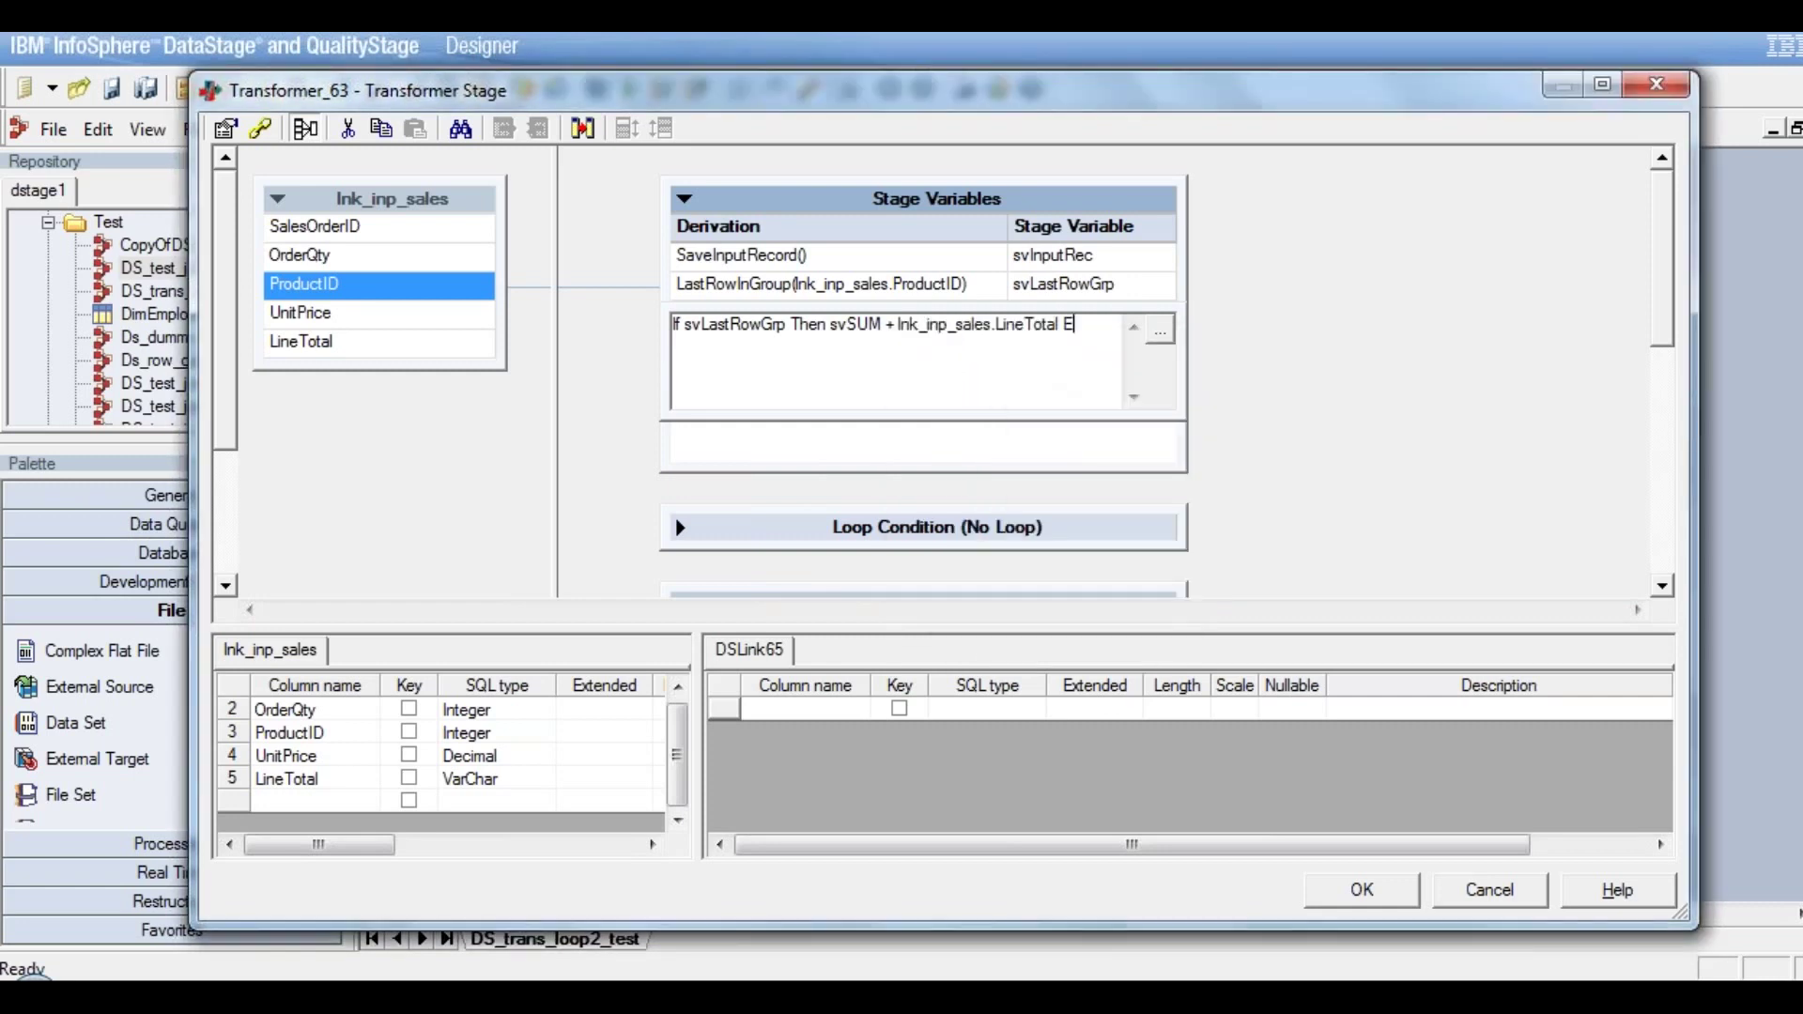
text(lse)
text(0)
key(Return)
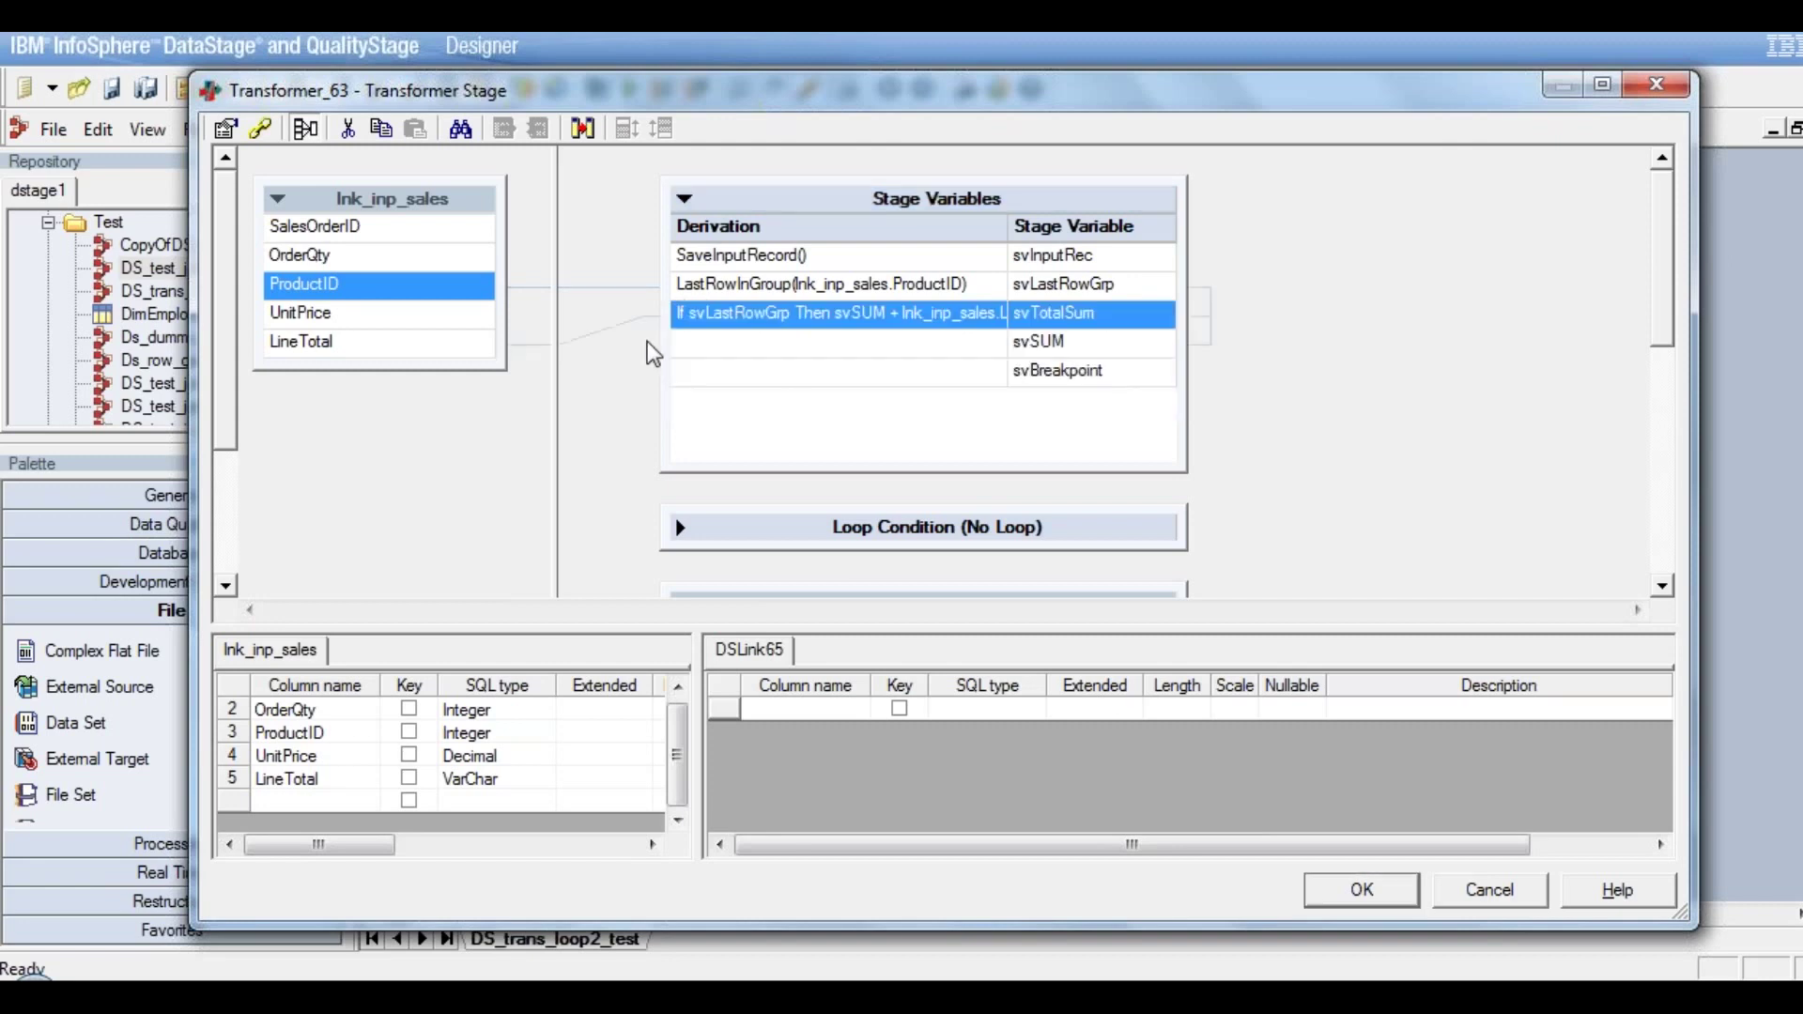
Begin the derivation of svSUM with If svLastRowGrp then 0 else
click(803, 349)
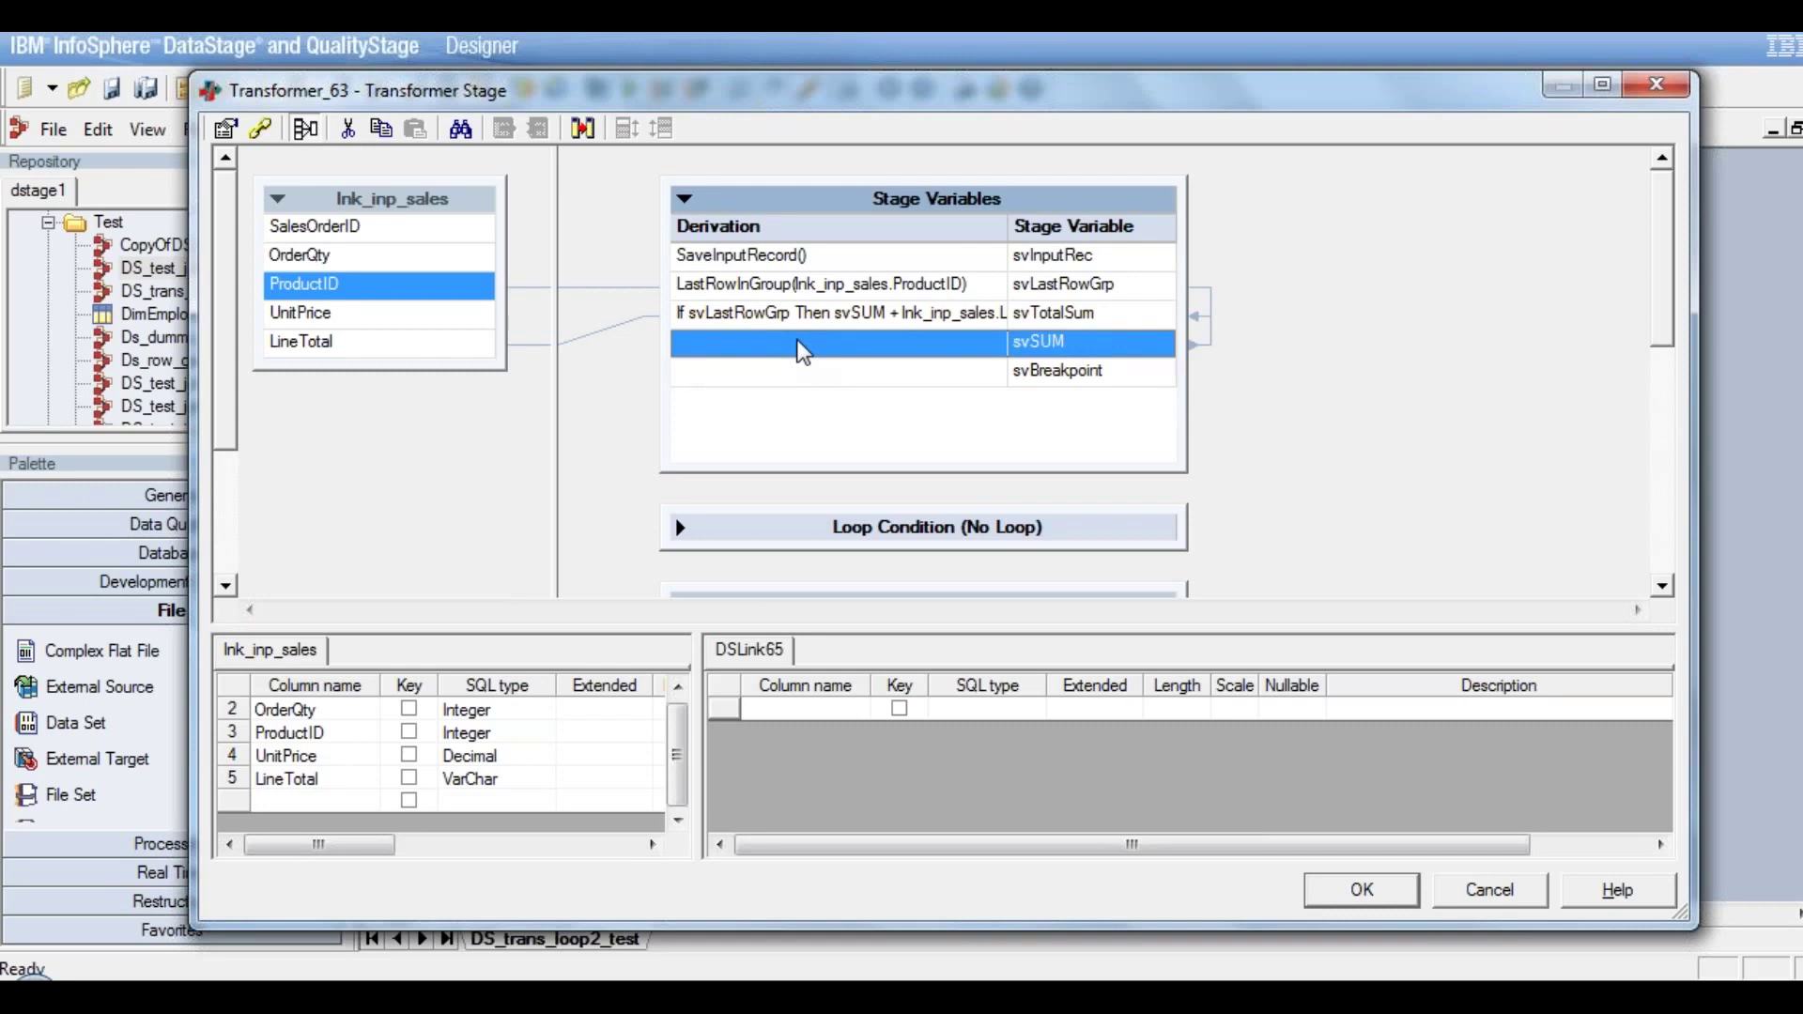
click(803, 350)
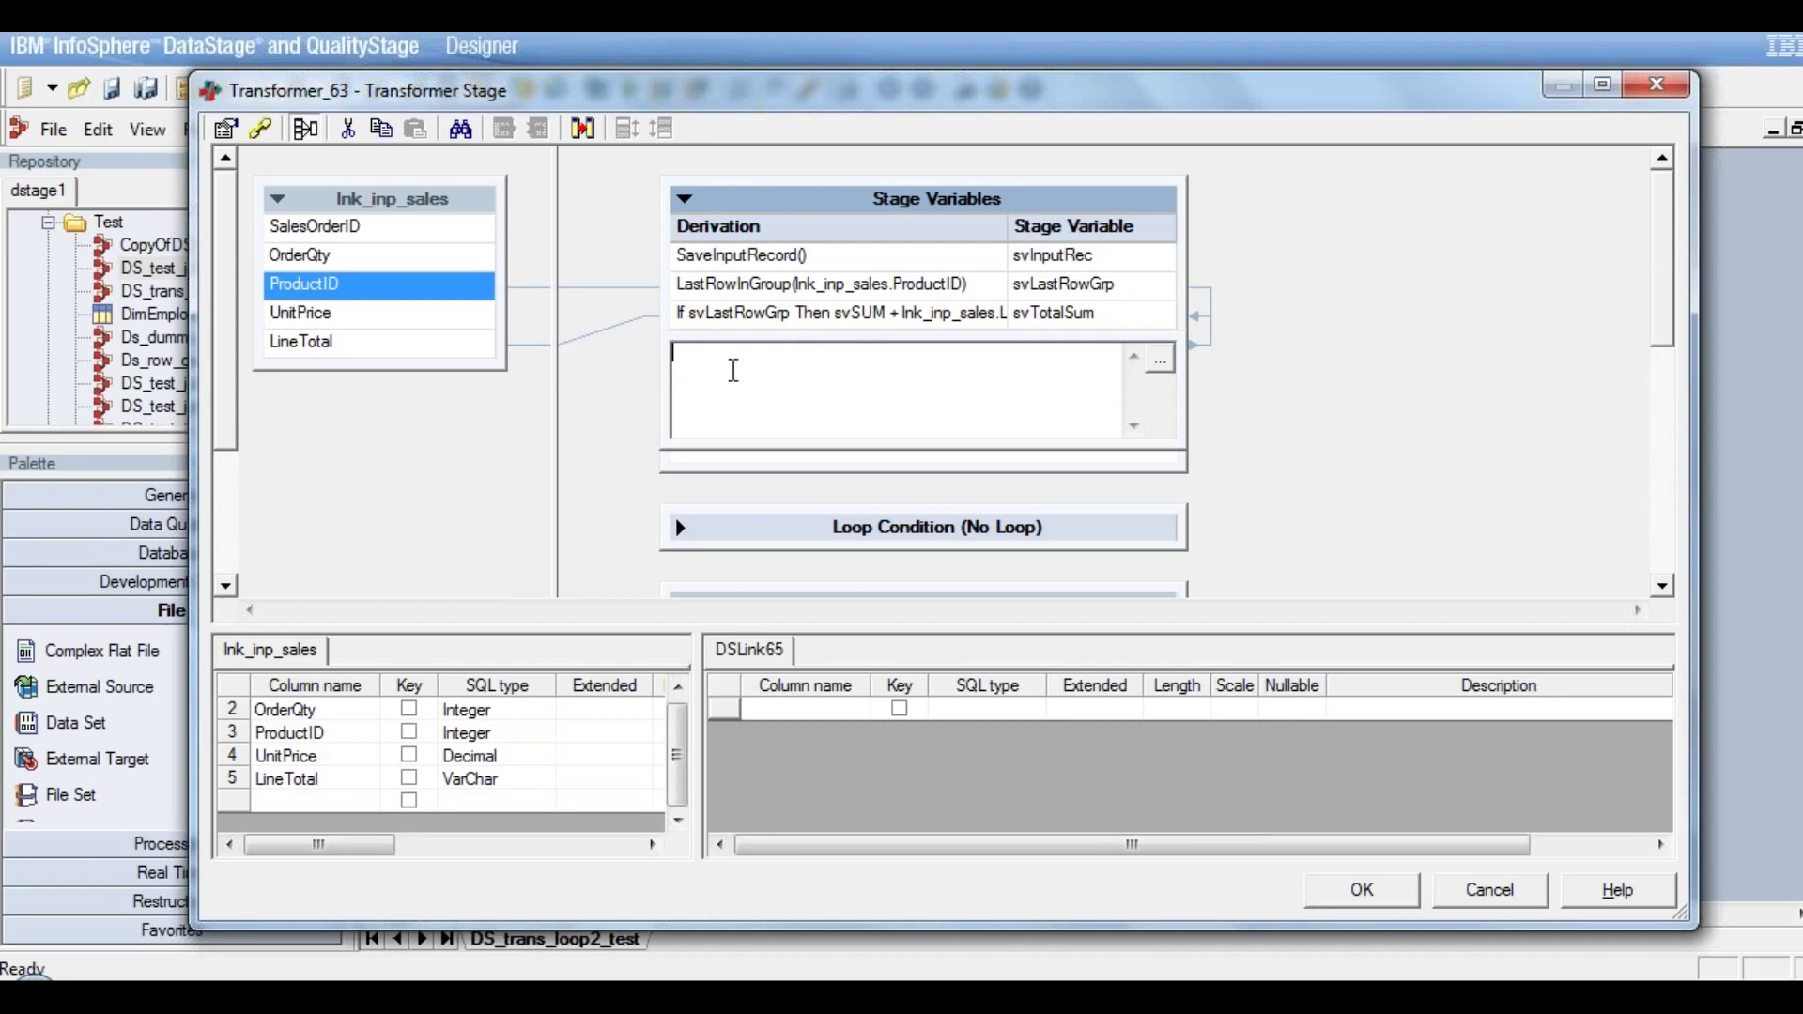
text(If)
right_click(699, 363)
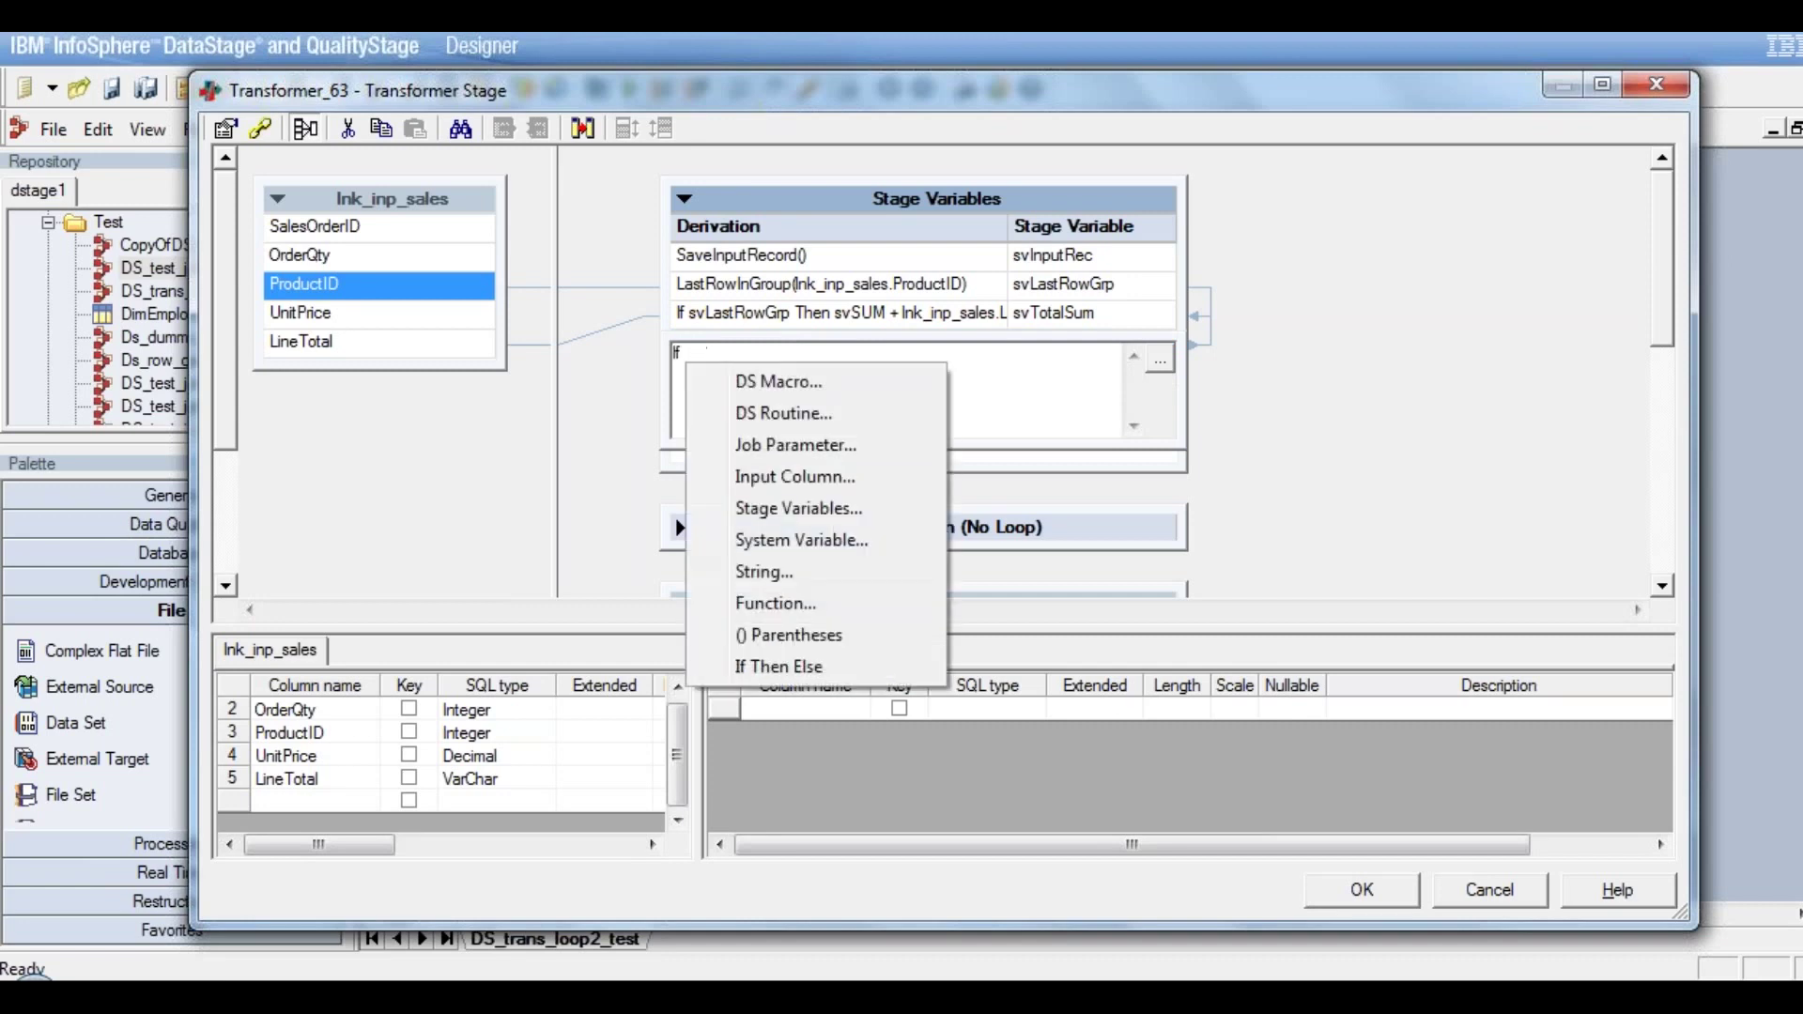
click(770, 507)
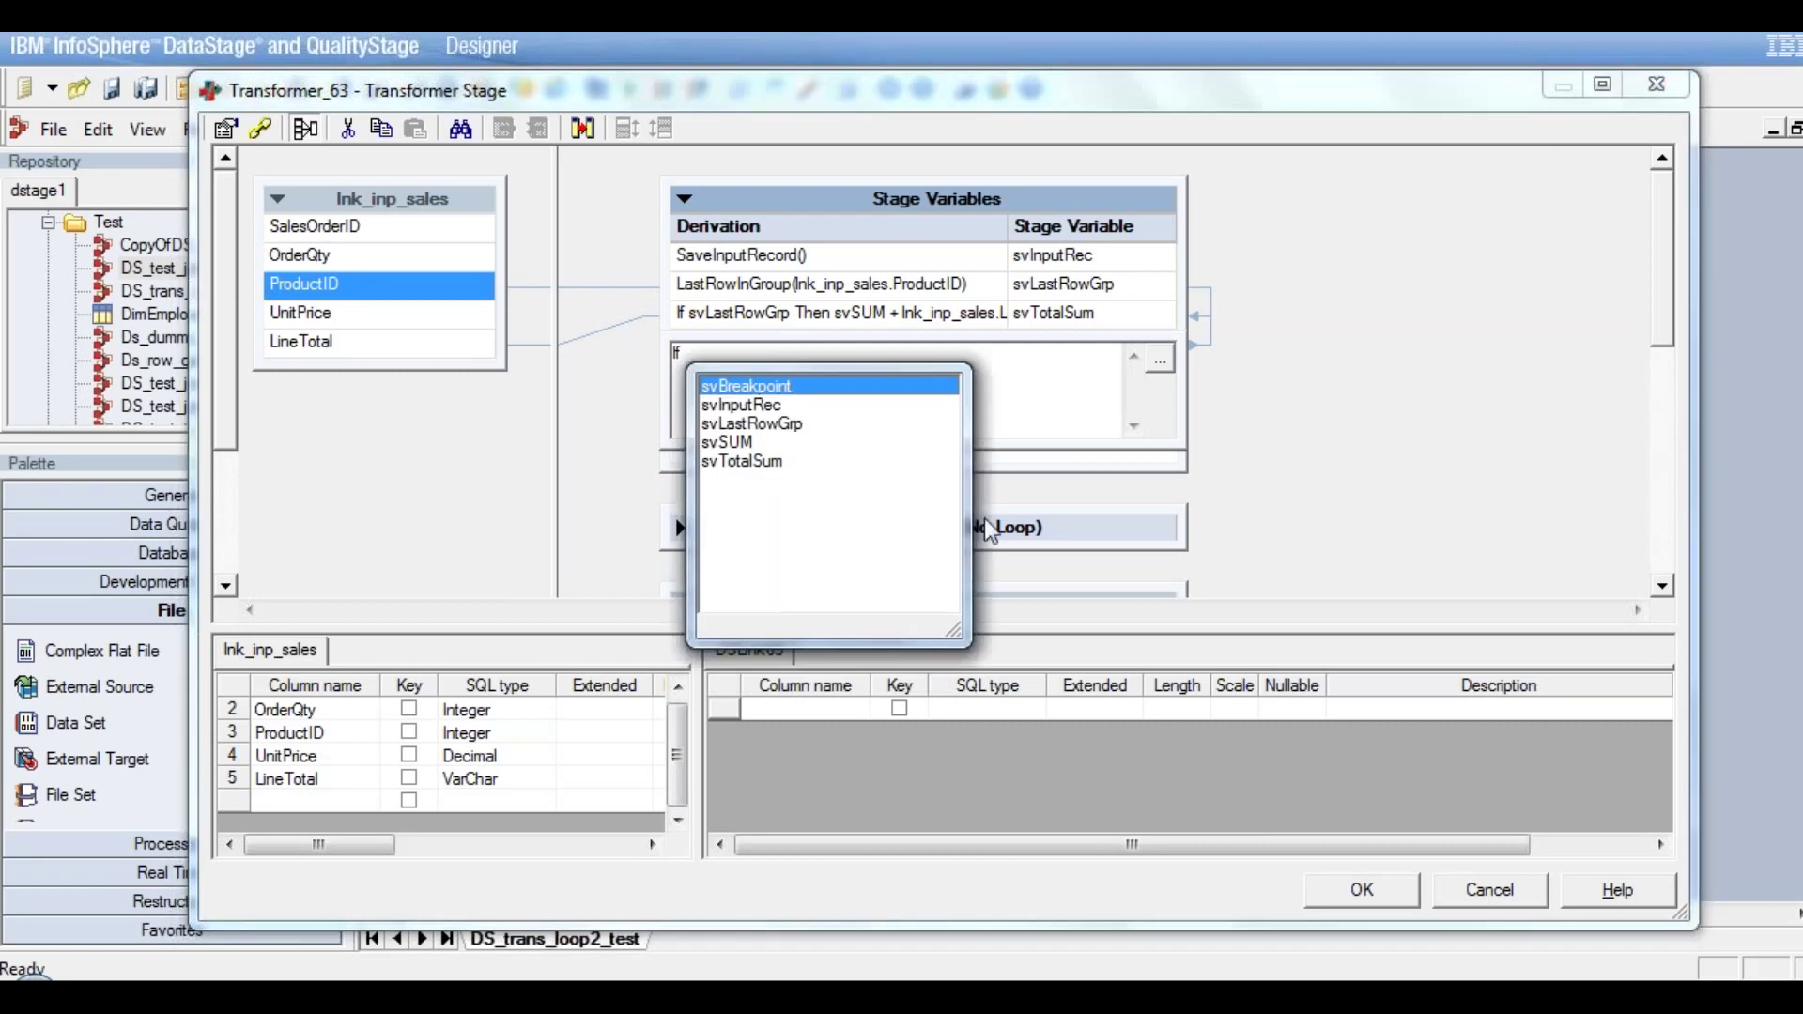
double_click(749, 427)
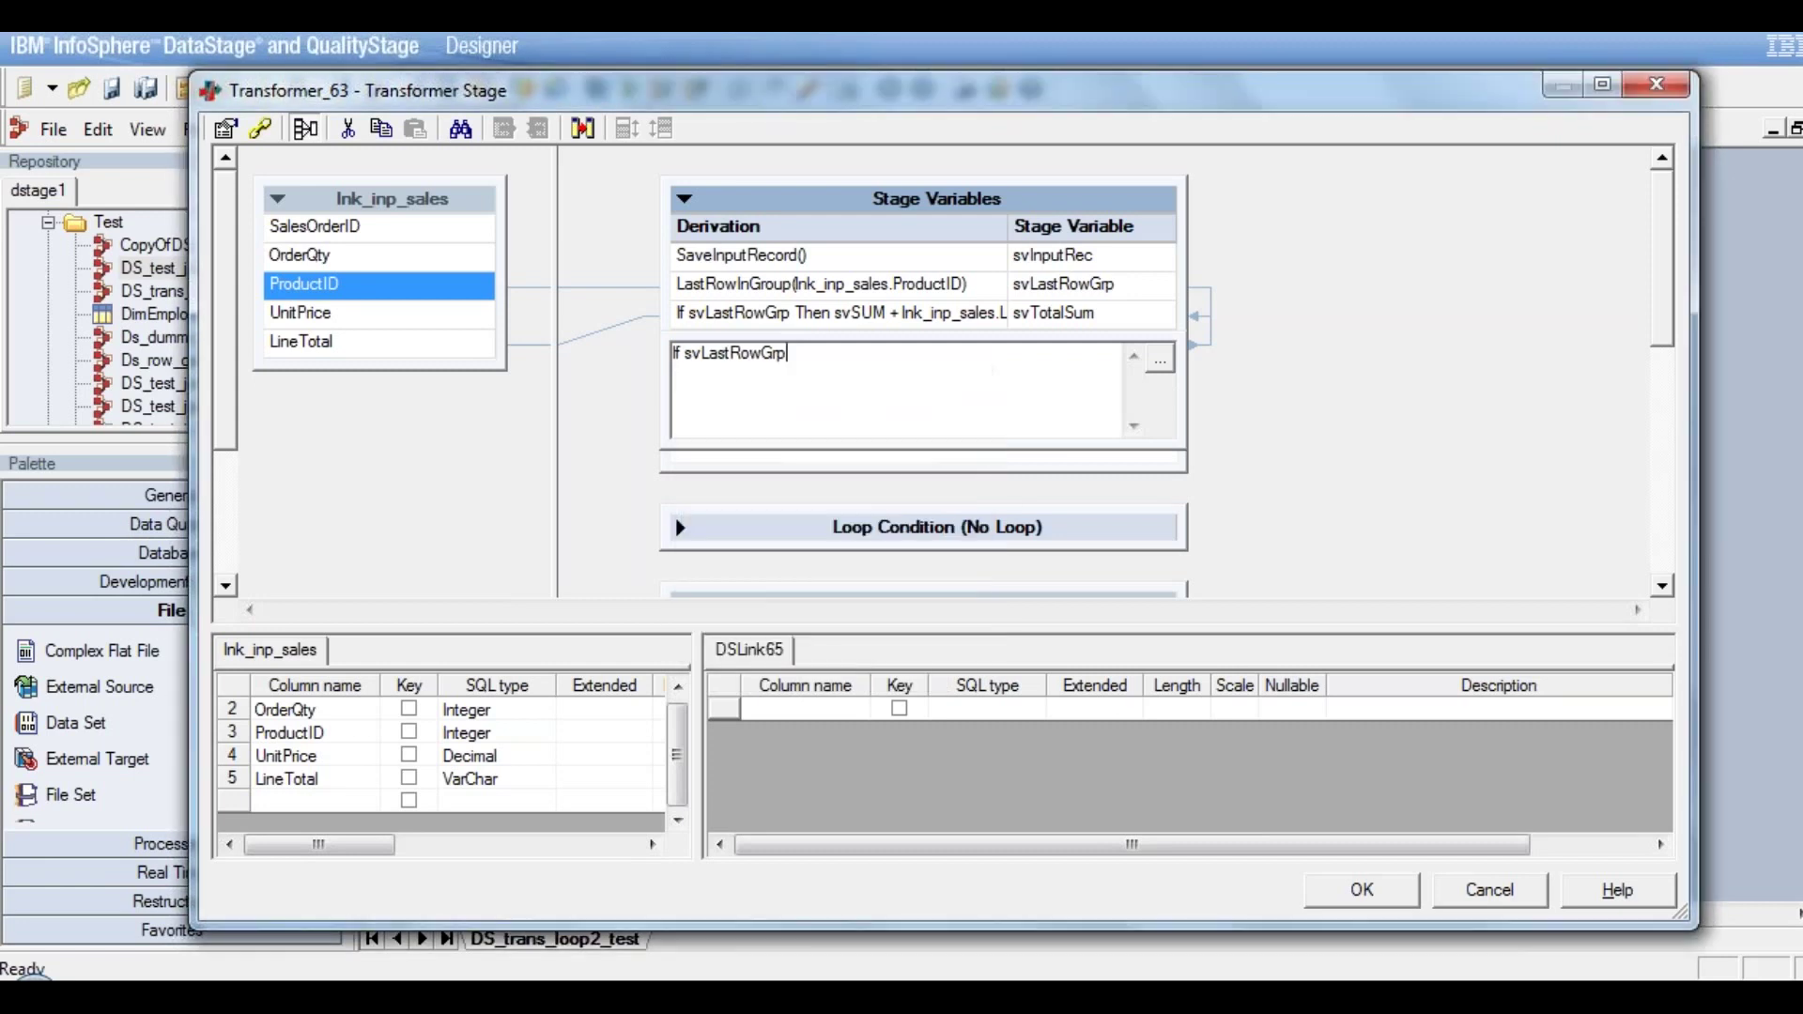
text(then 0 else)
Complete the else branch of the svSUM derivation with svSUM + lnk_inp_sales.LineTotal
right_click(873, 361)
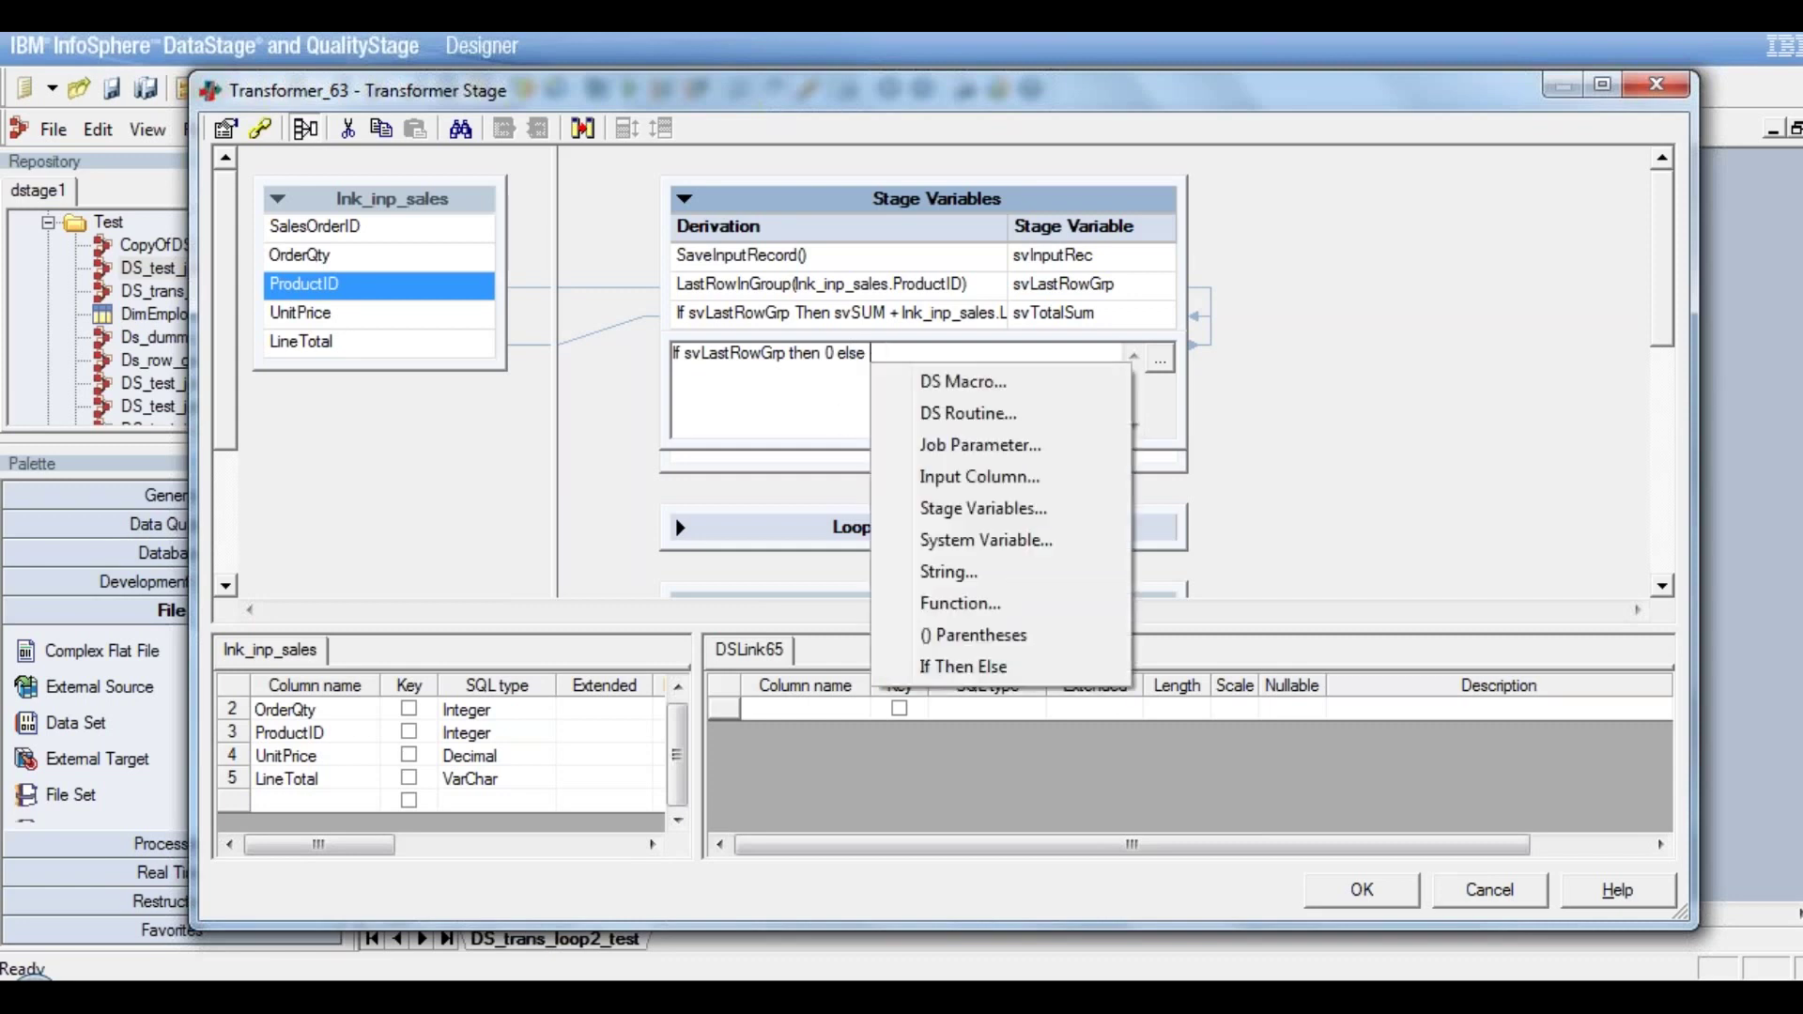
click(986, 508)
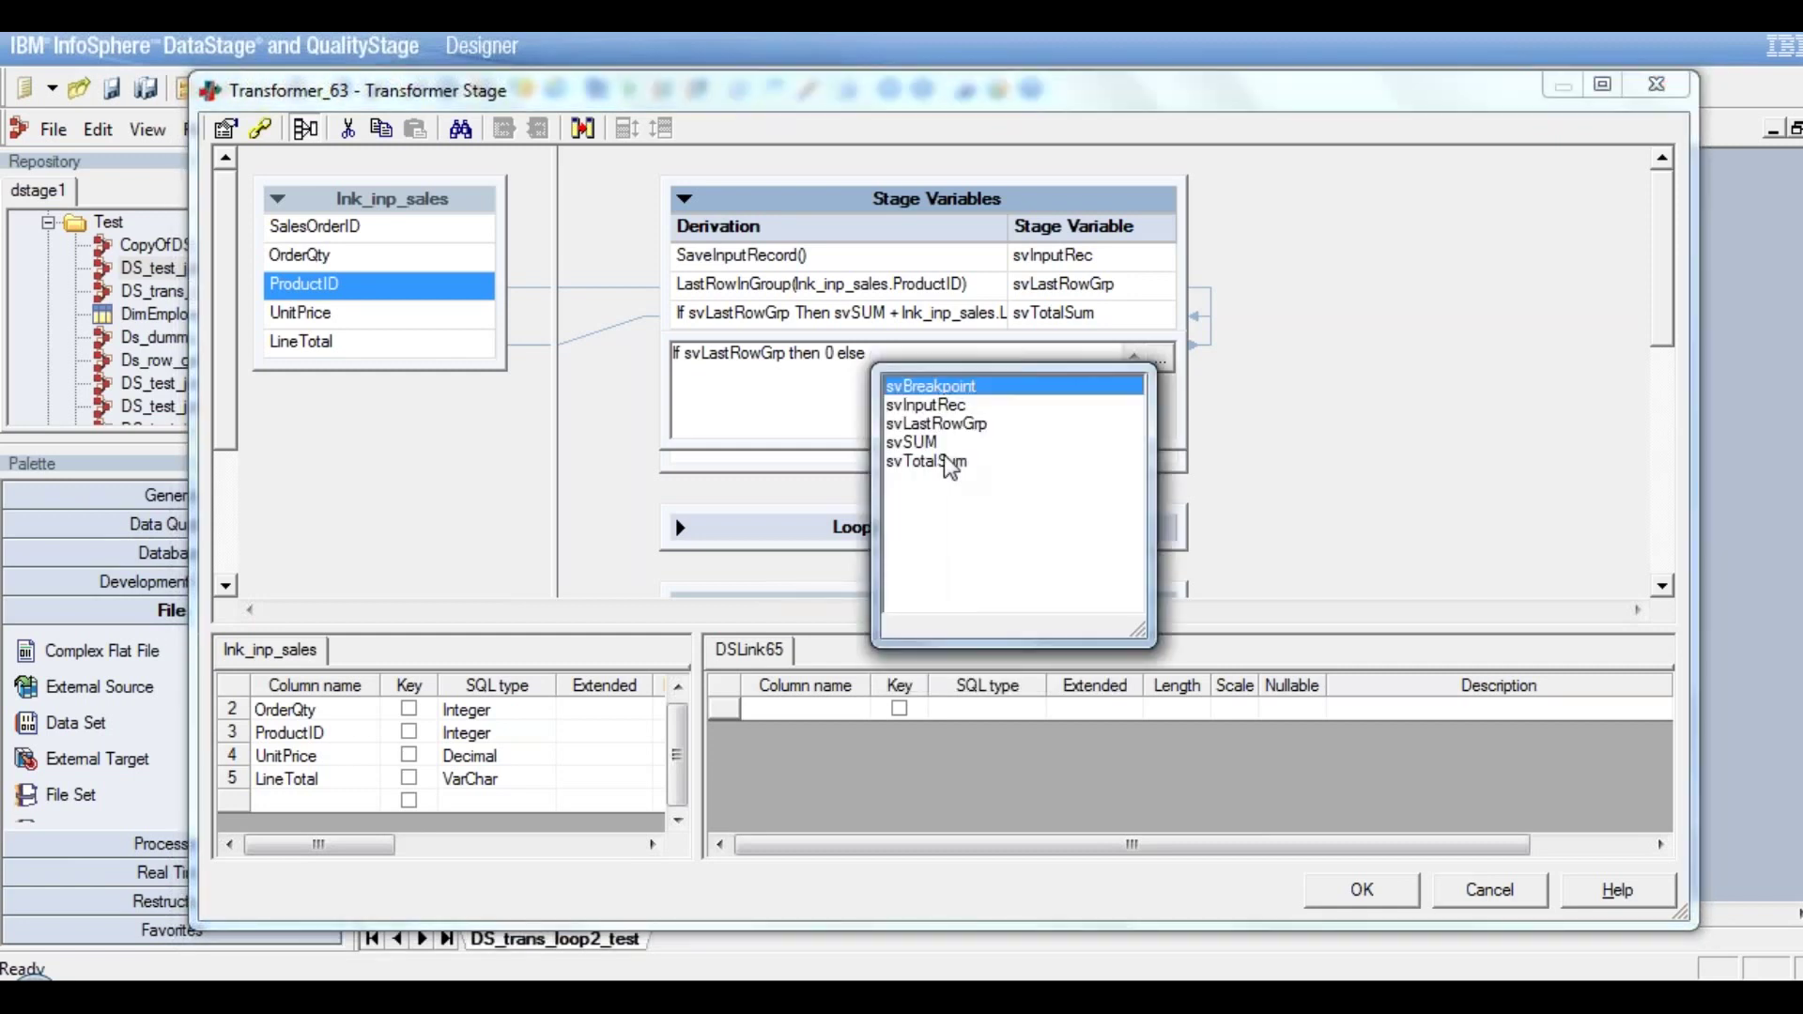
double_click(924, 441)
text(+)
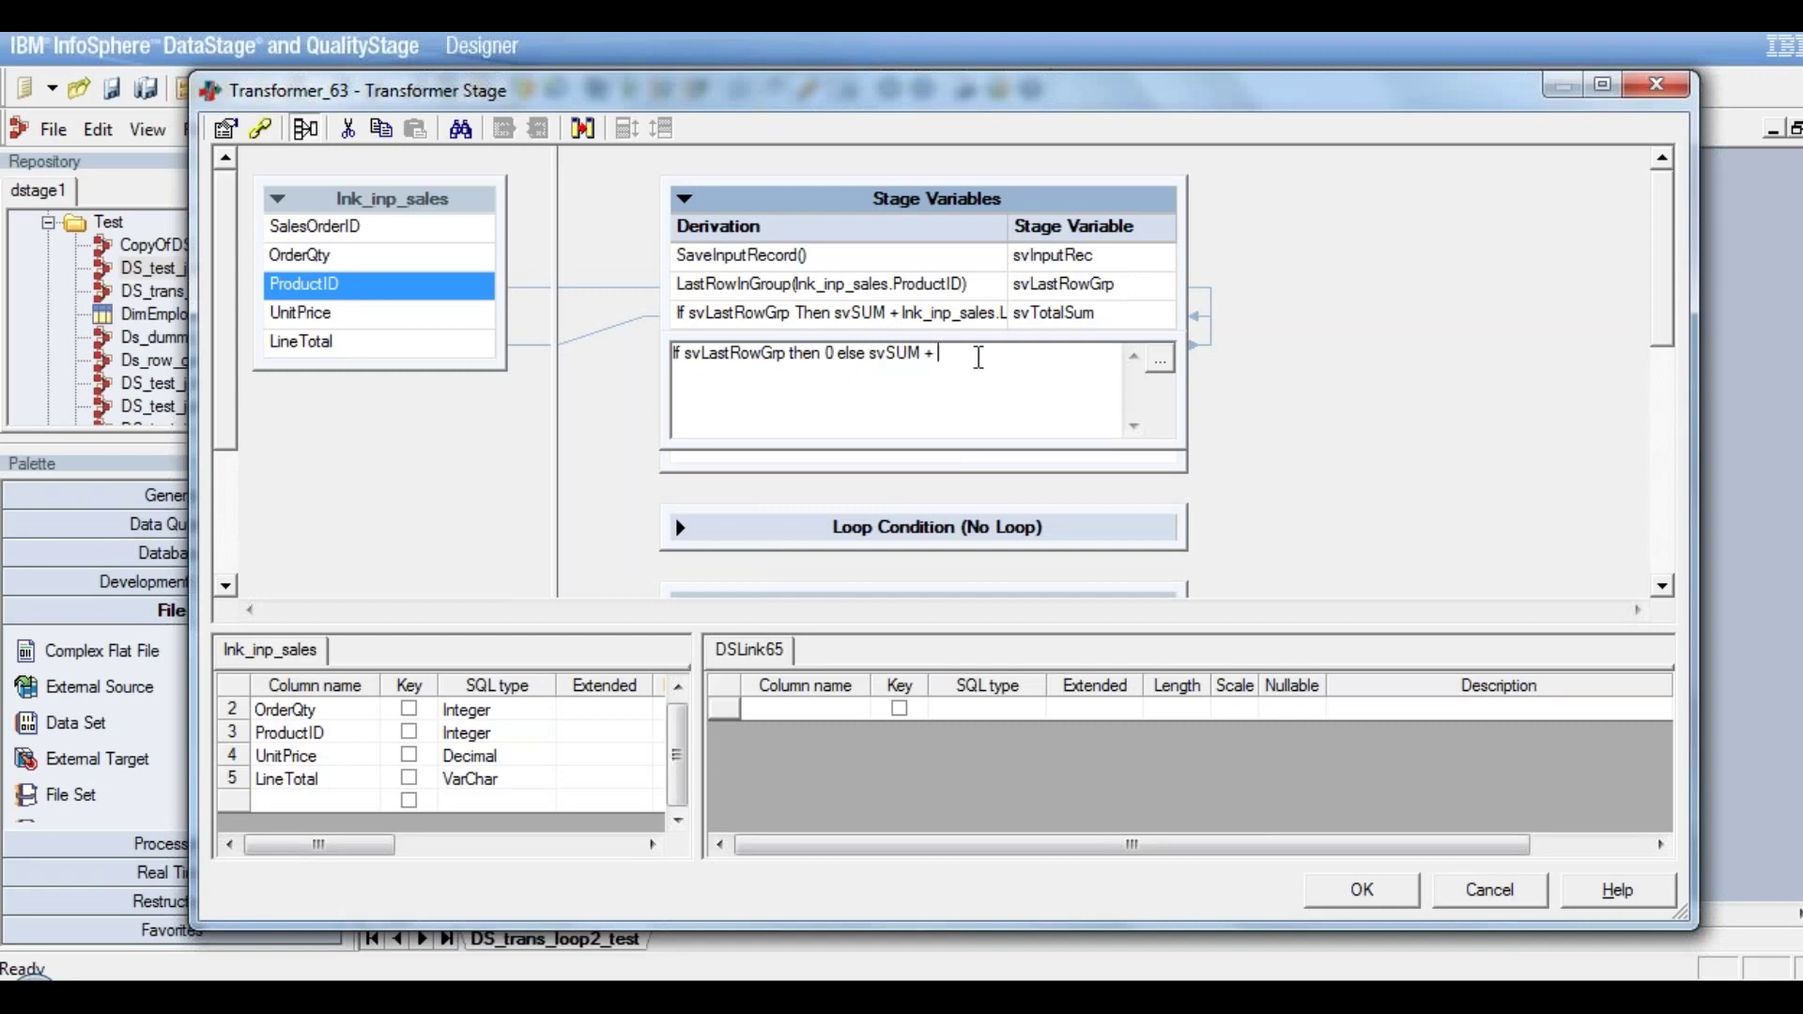
right_click(941, 363)
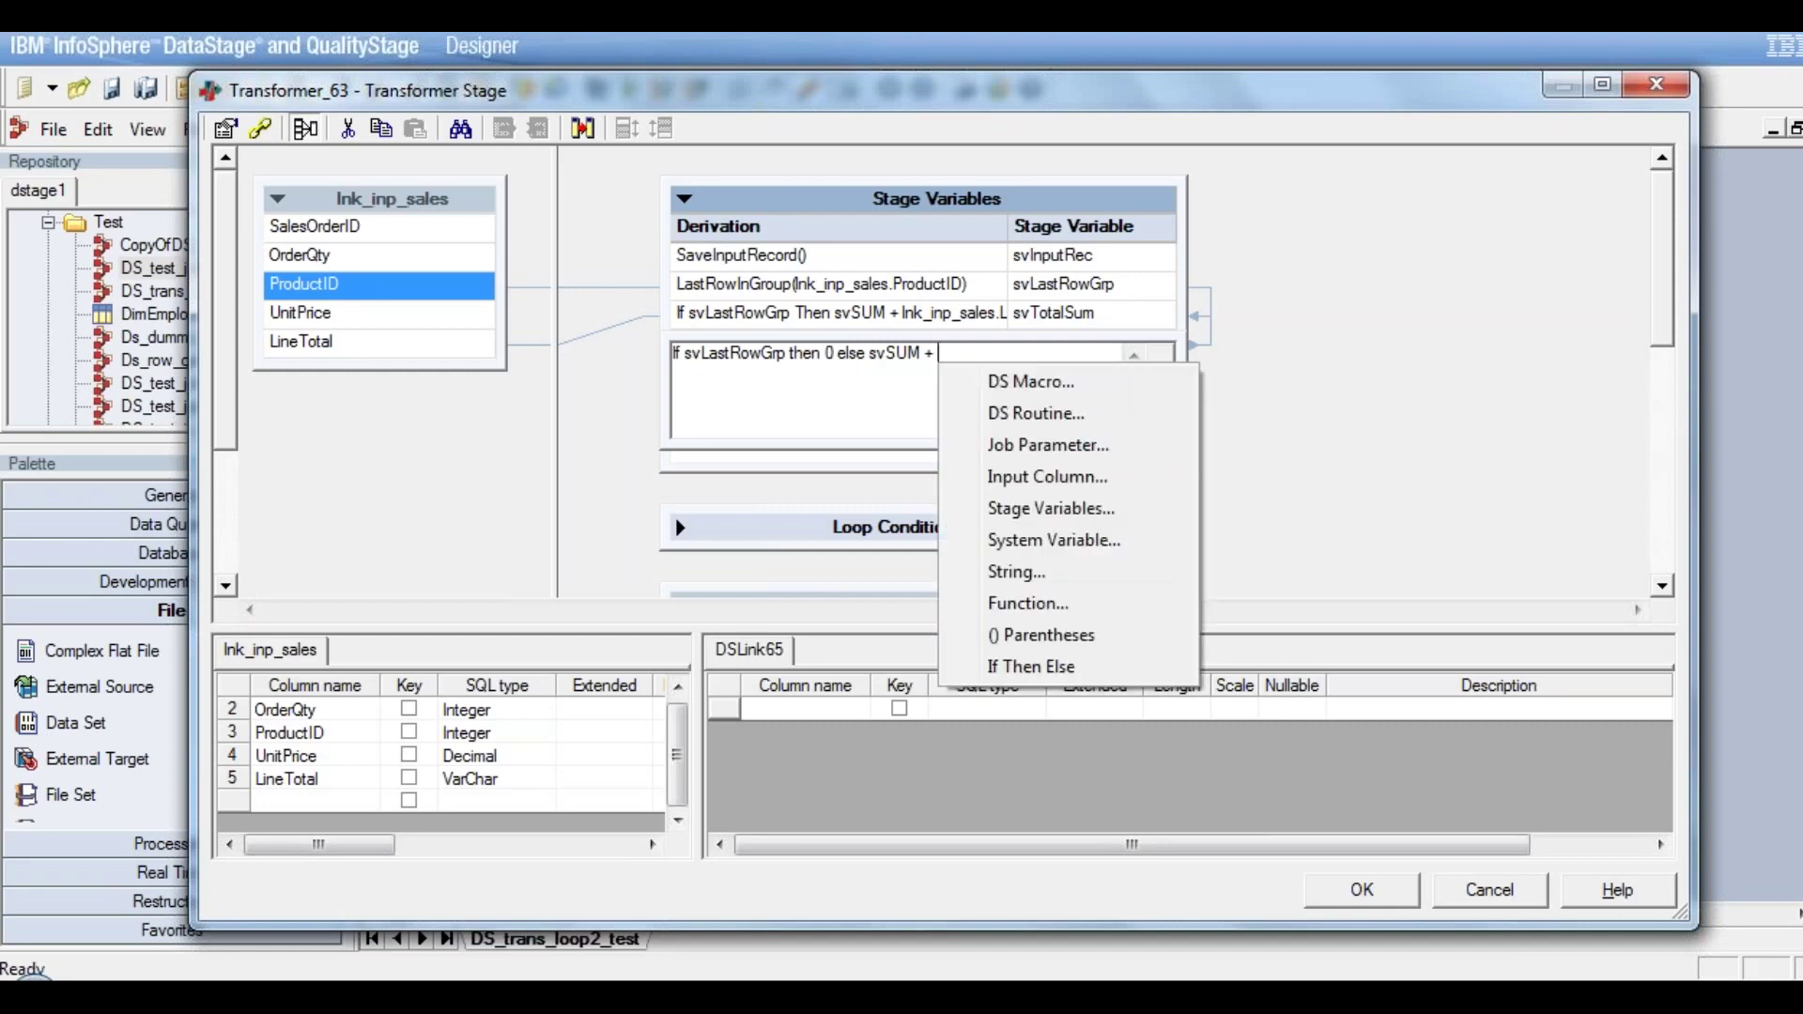
click(1046, 477)
click(1043, 414)
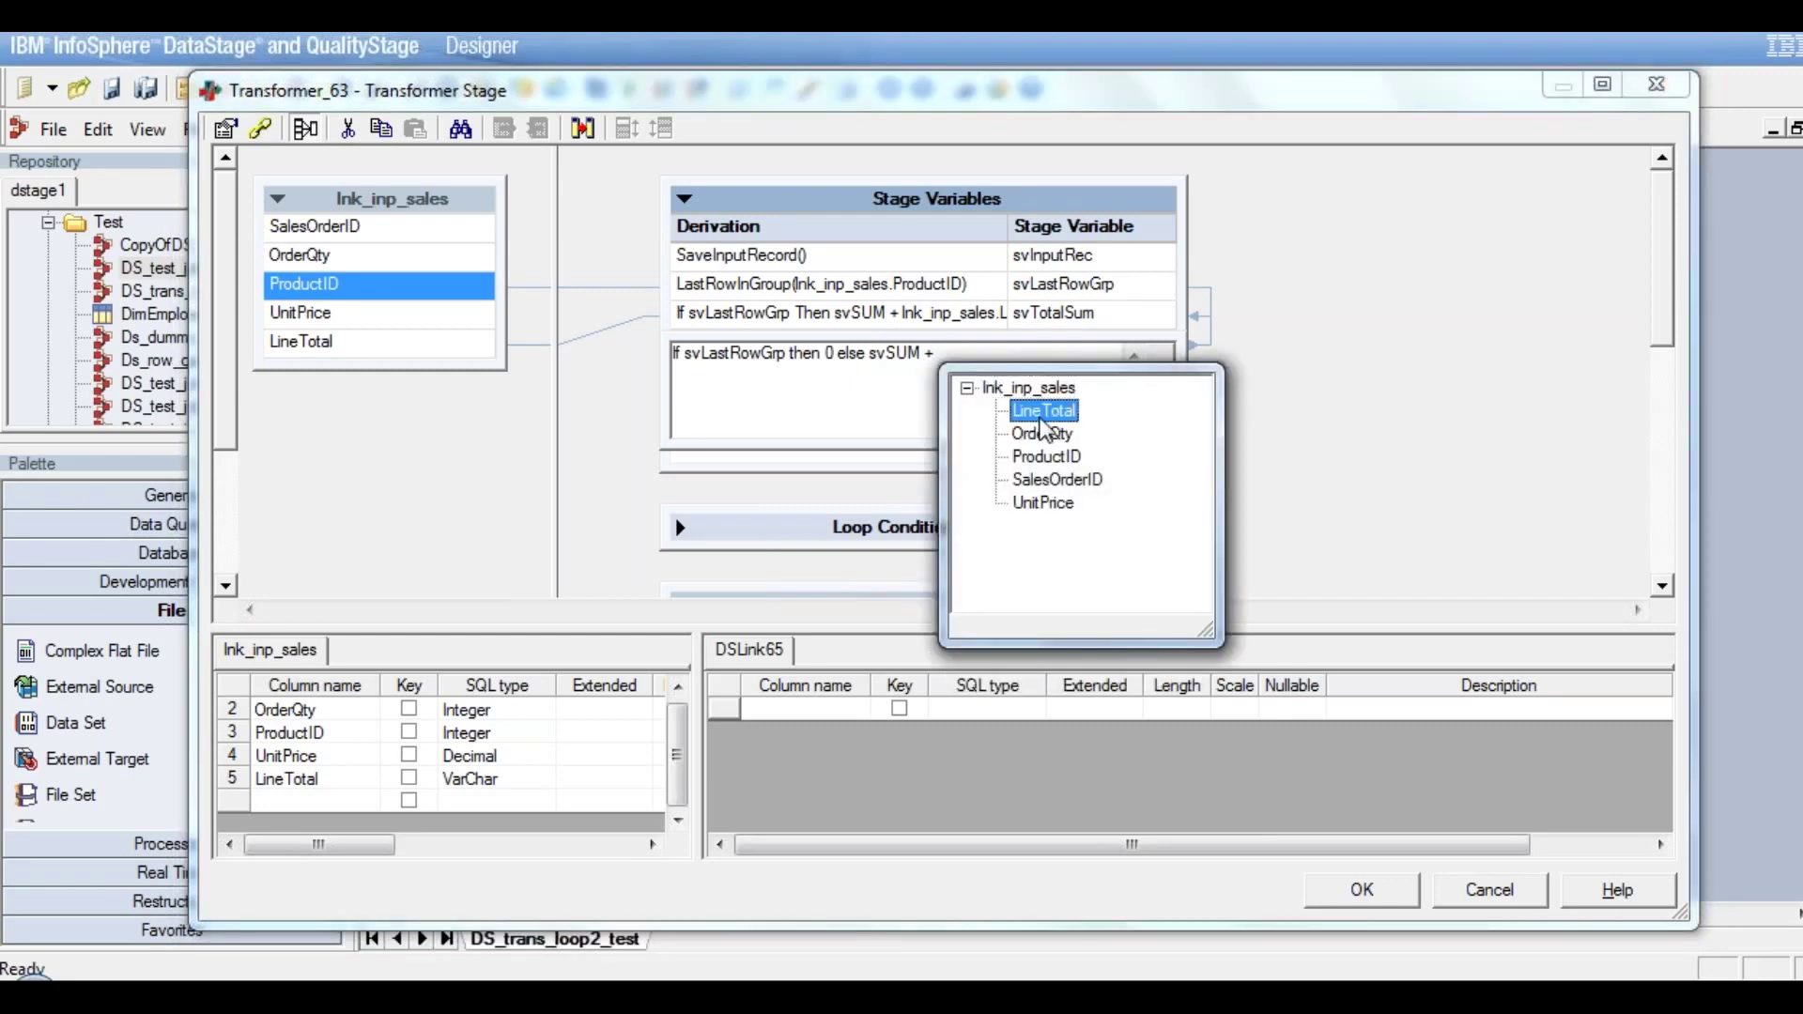
double_click(1044, 413)
click(601, 404)
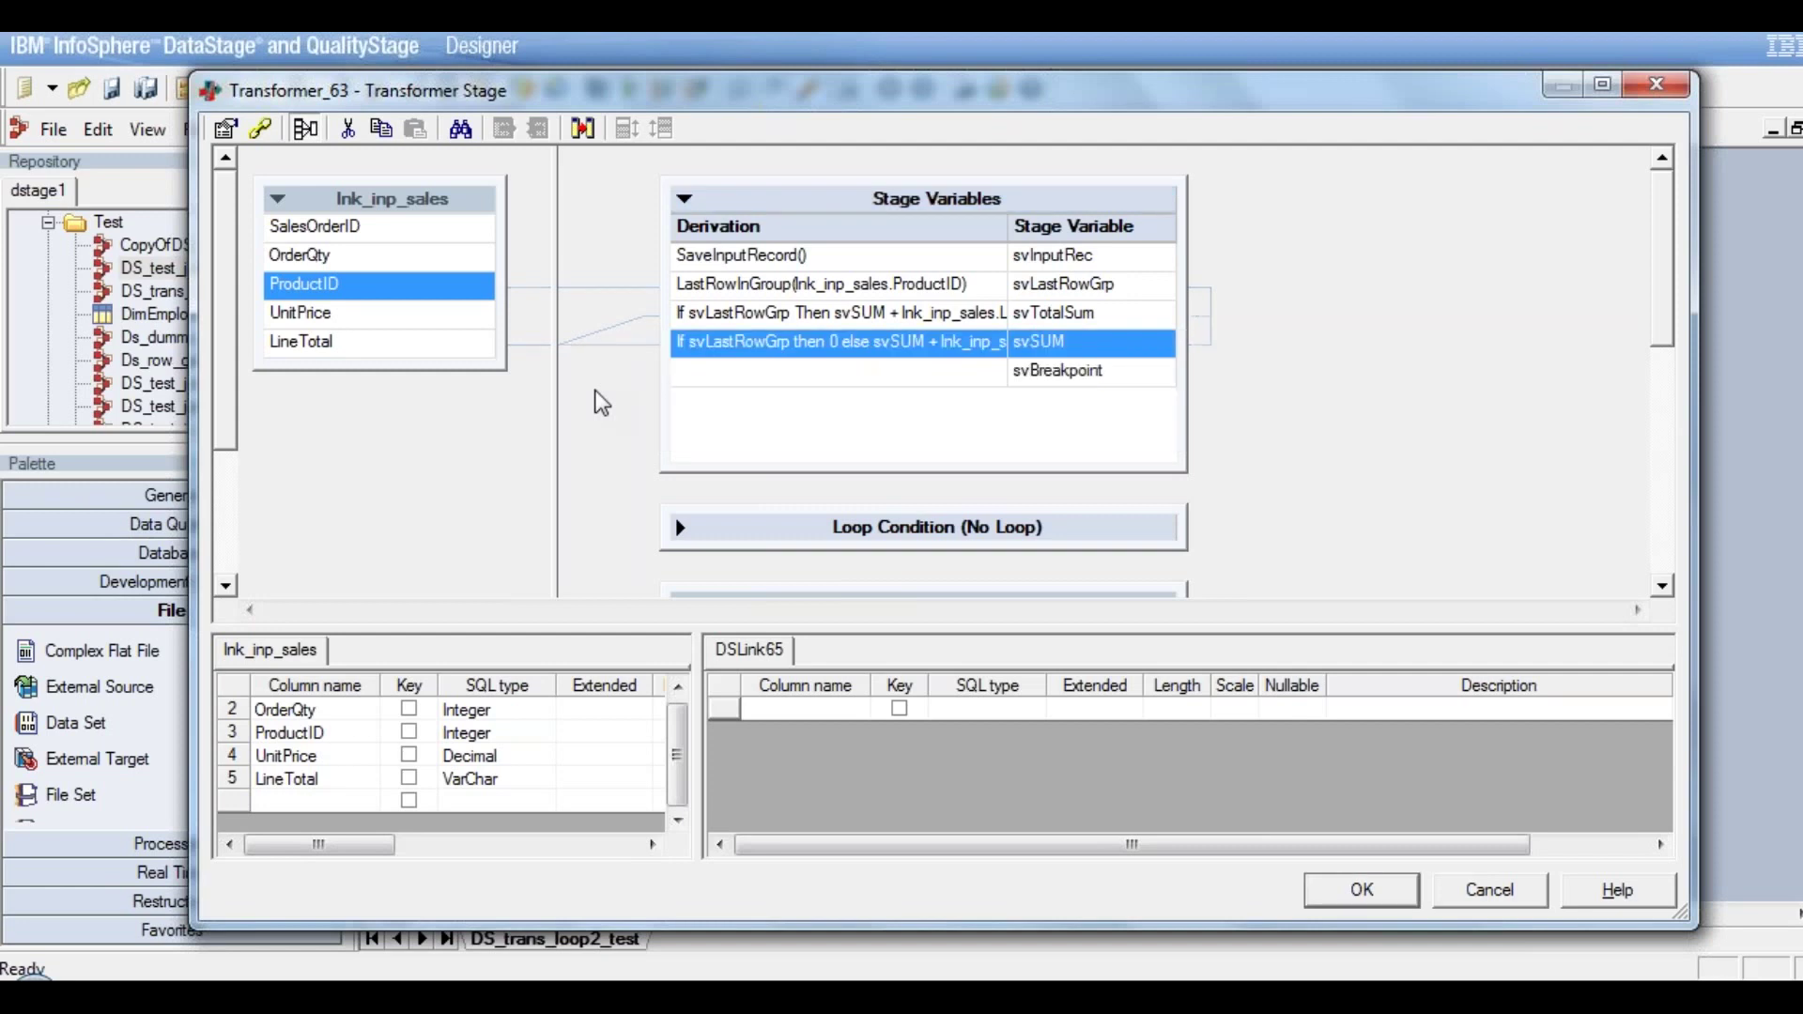
Begin the derivation of svBreakpoint with the condition If svLastRowGrp then
click(815, 375)
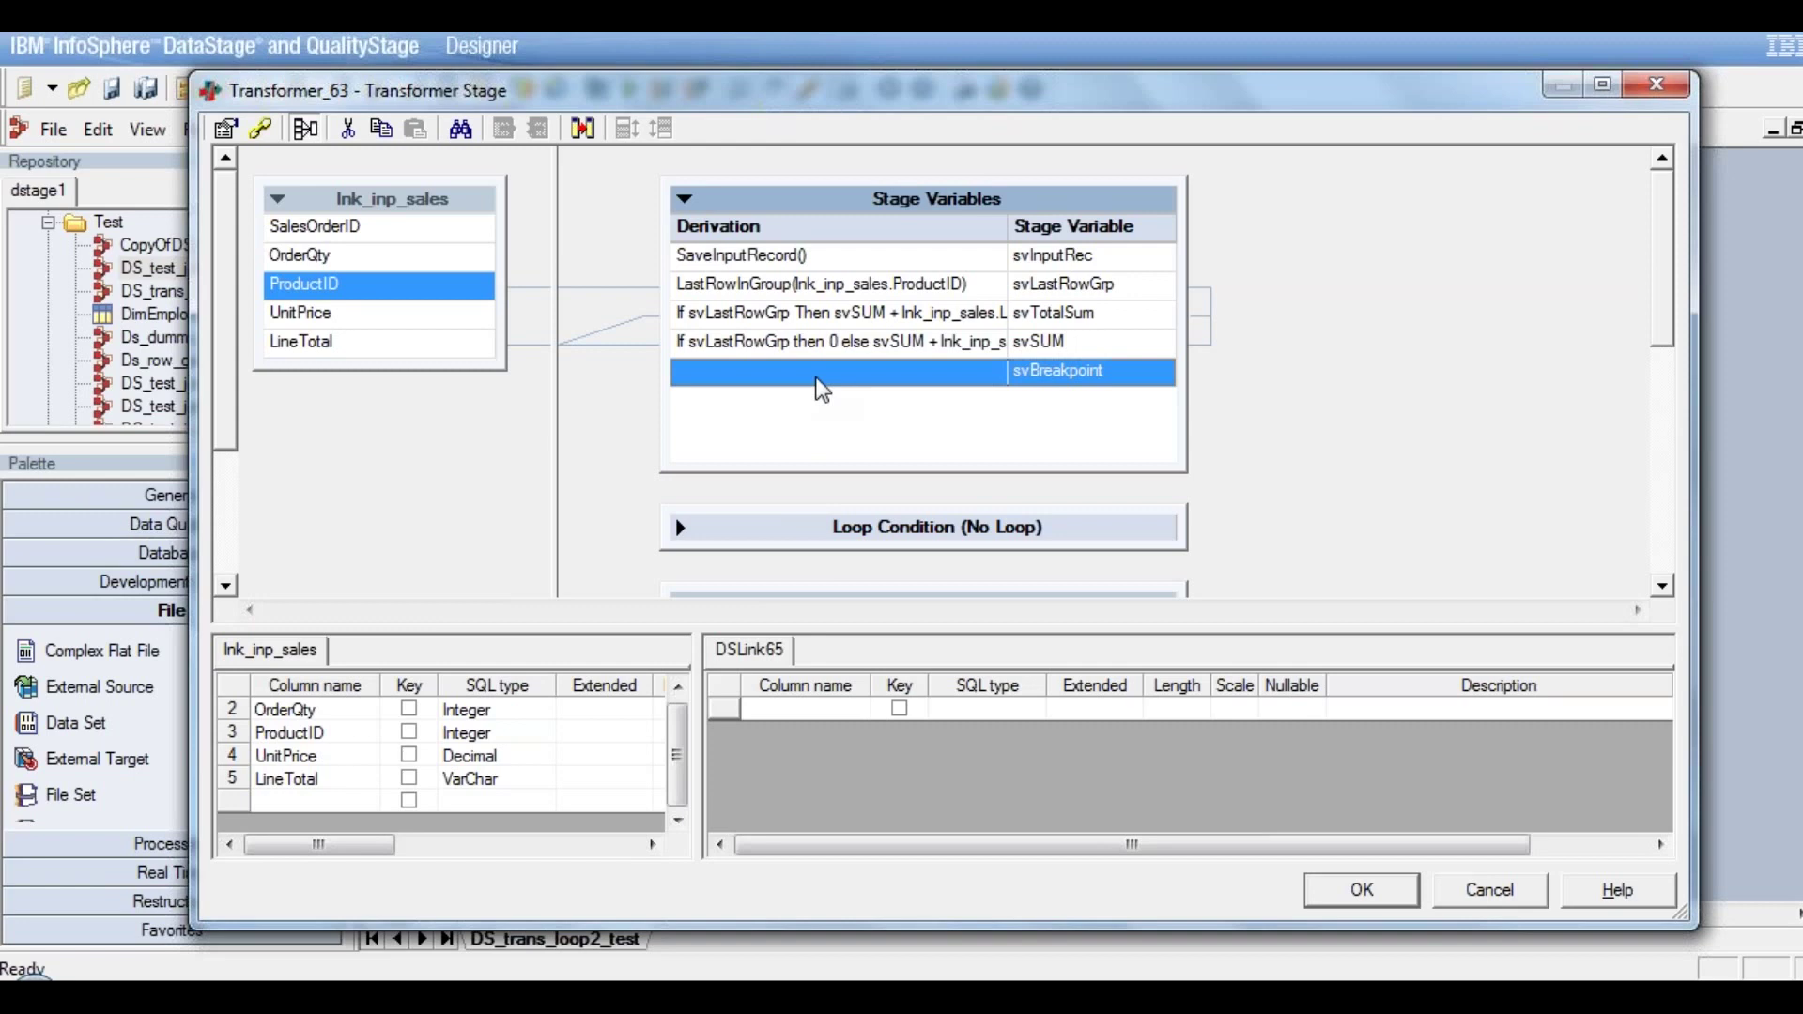
double_click(816, 379)
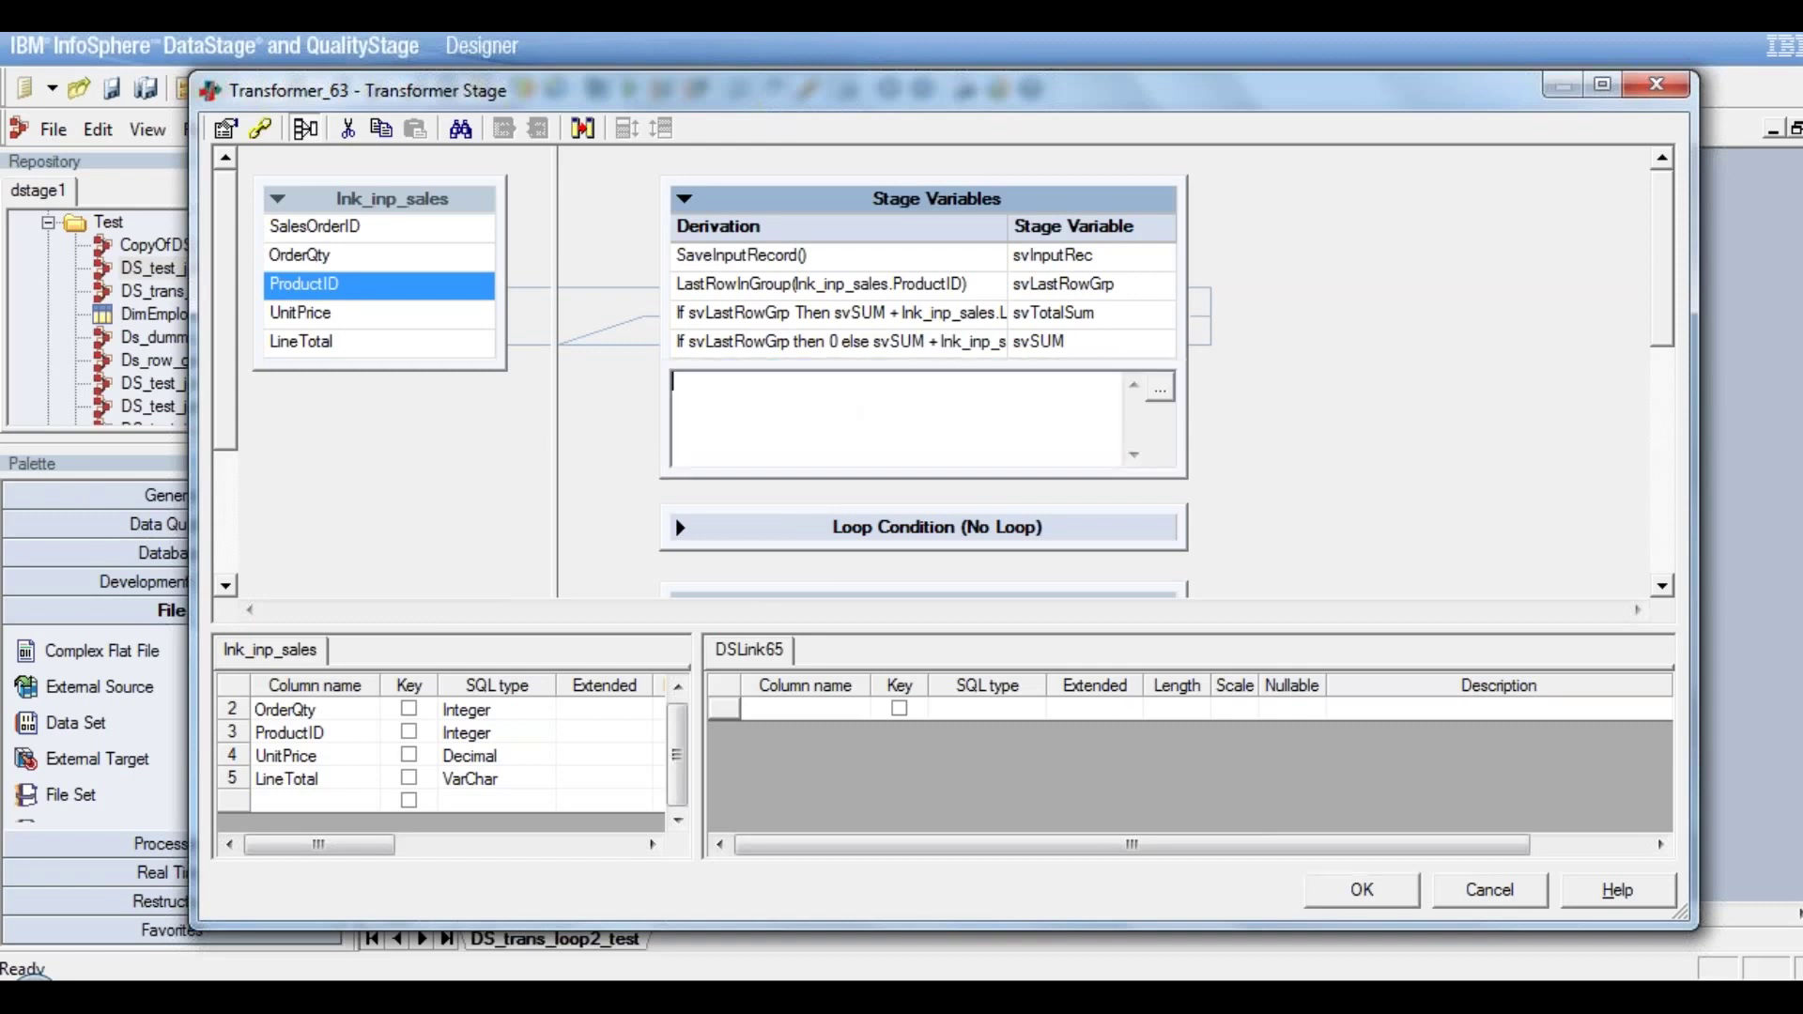
text(If)
right_click(708, 379)
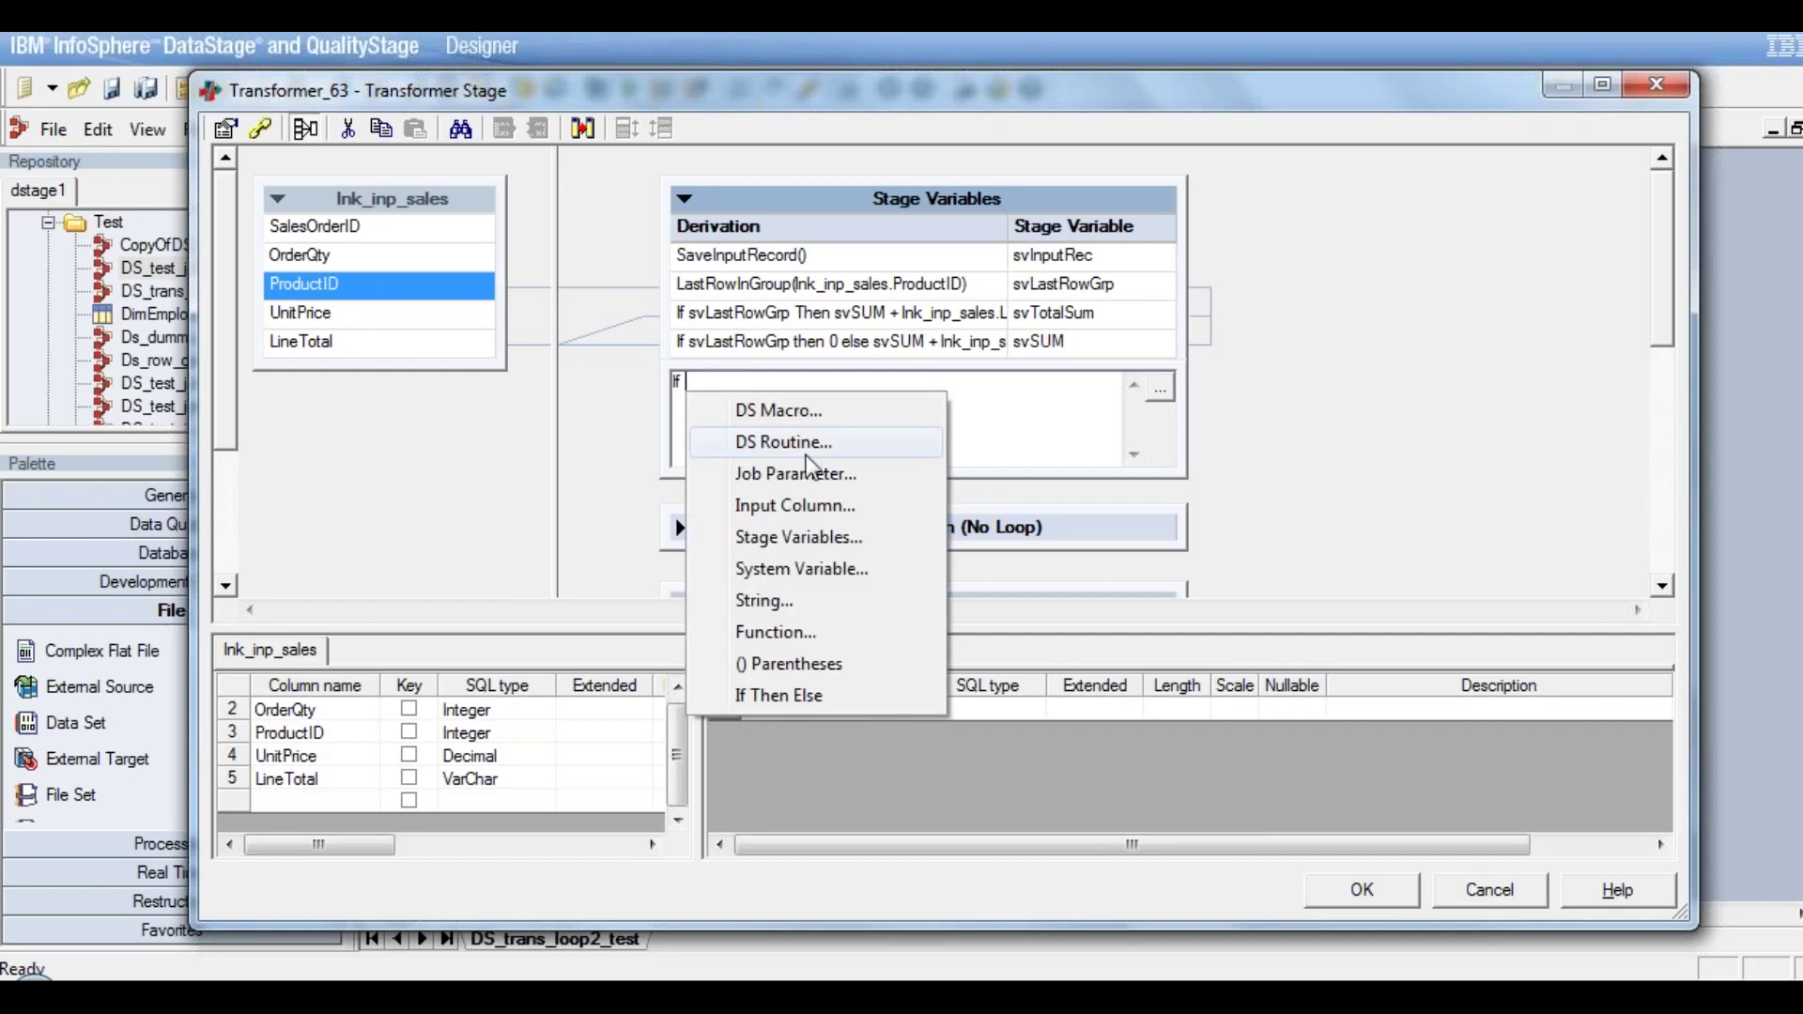
click(800, 537)
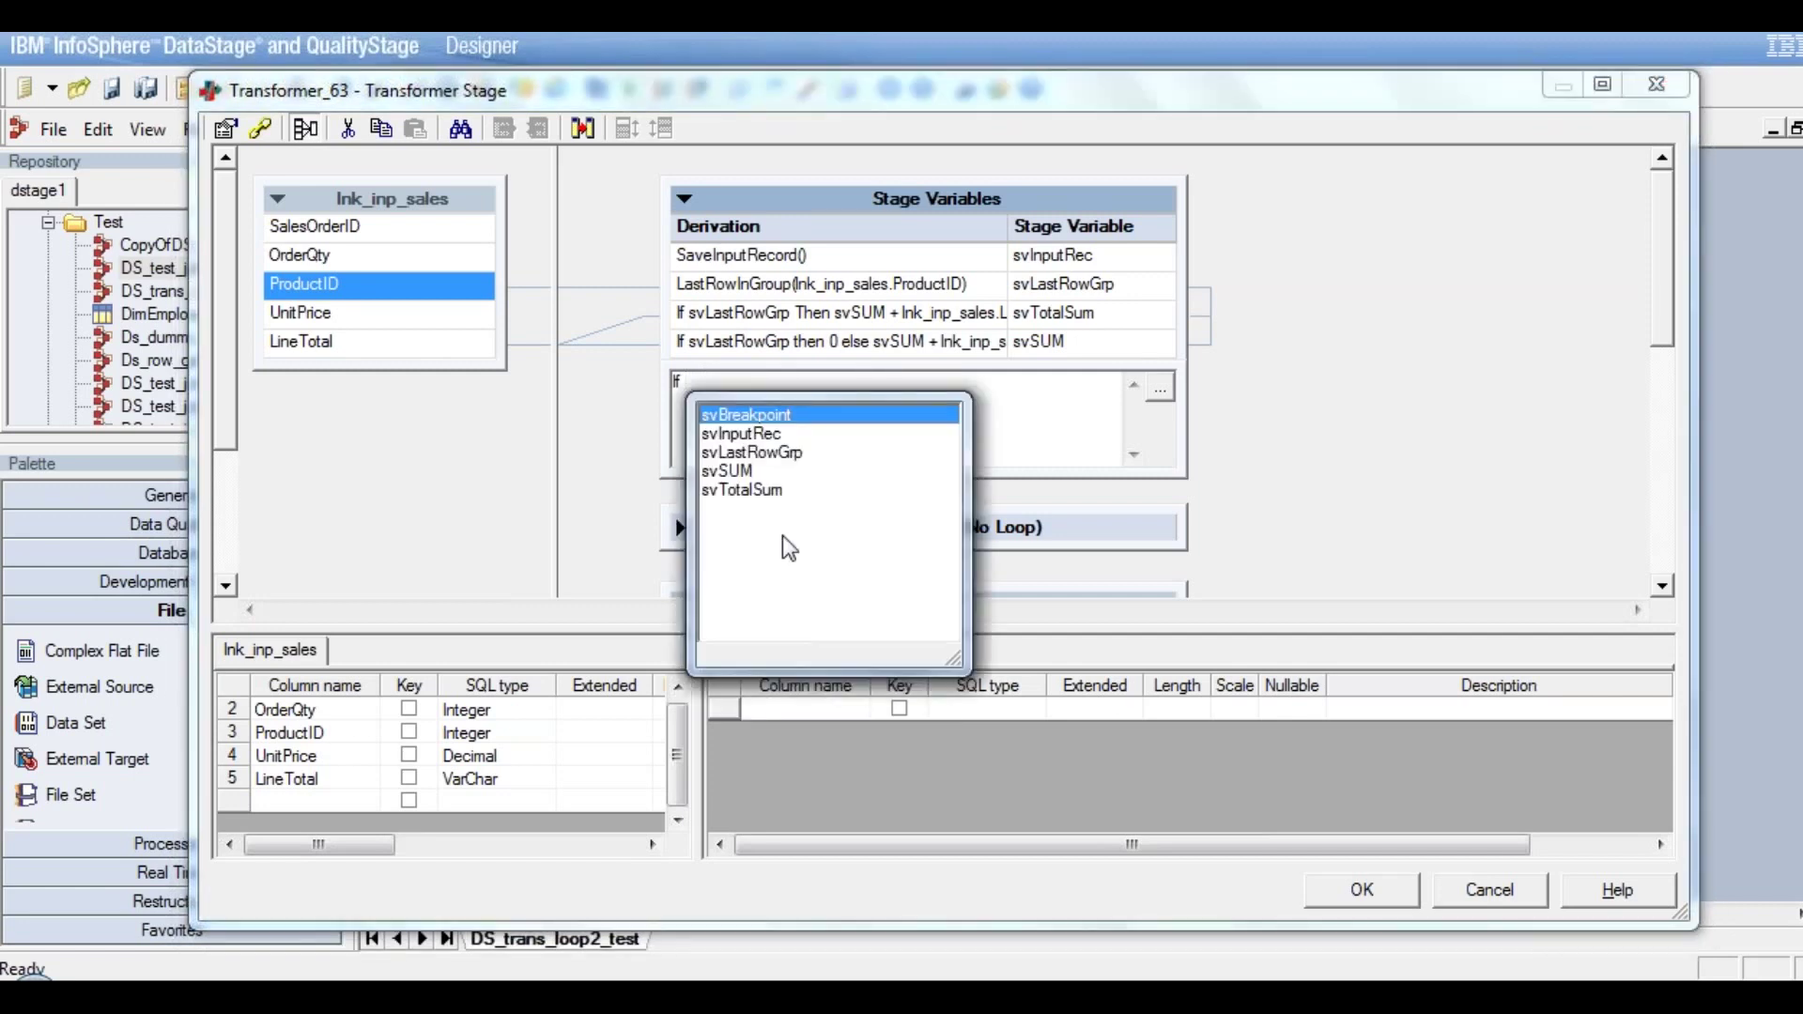
click(774, 453)
click(774, 454)
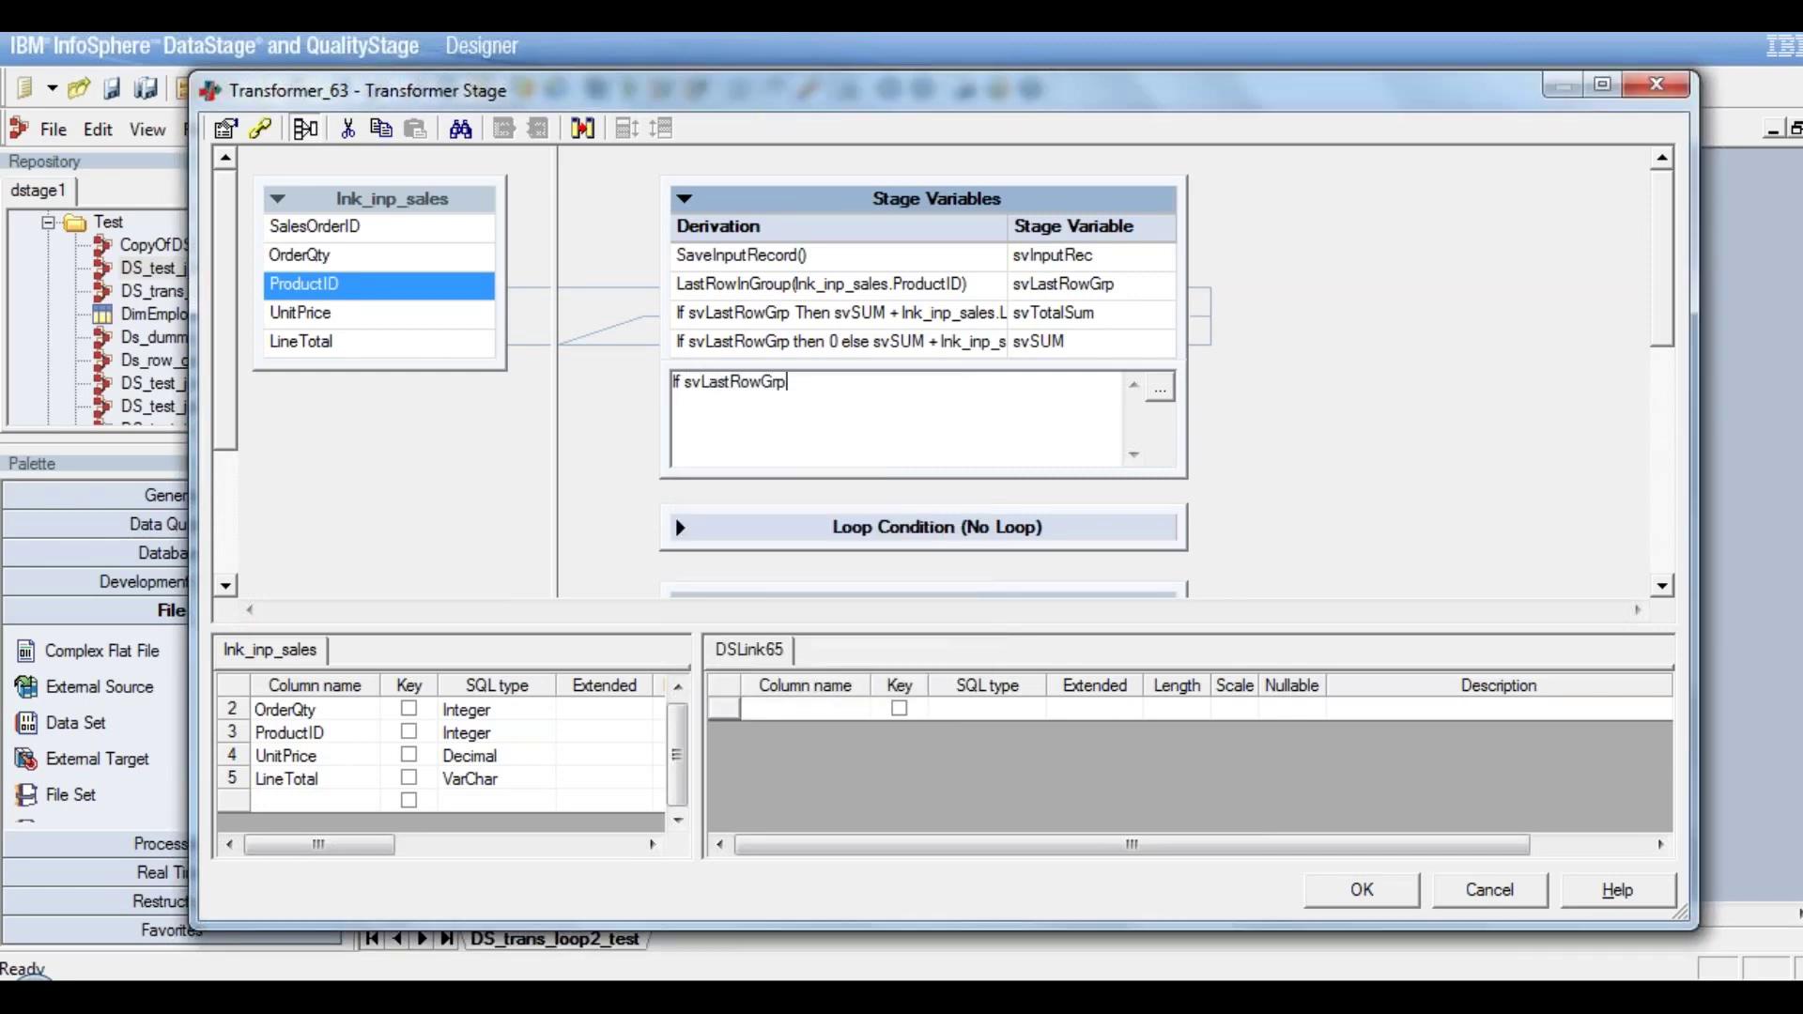
text(then)
Complete the svBreakpoint derivation with svInputRec else 0
right_click(826, 392)
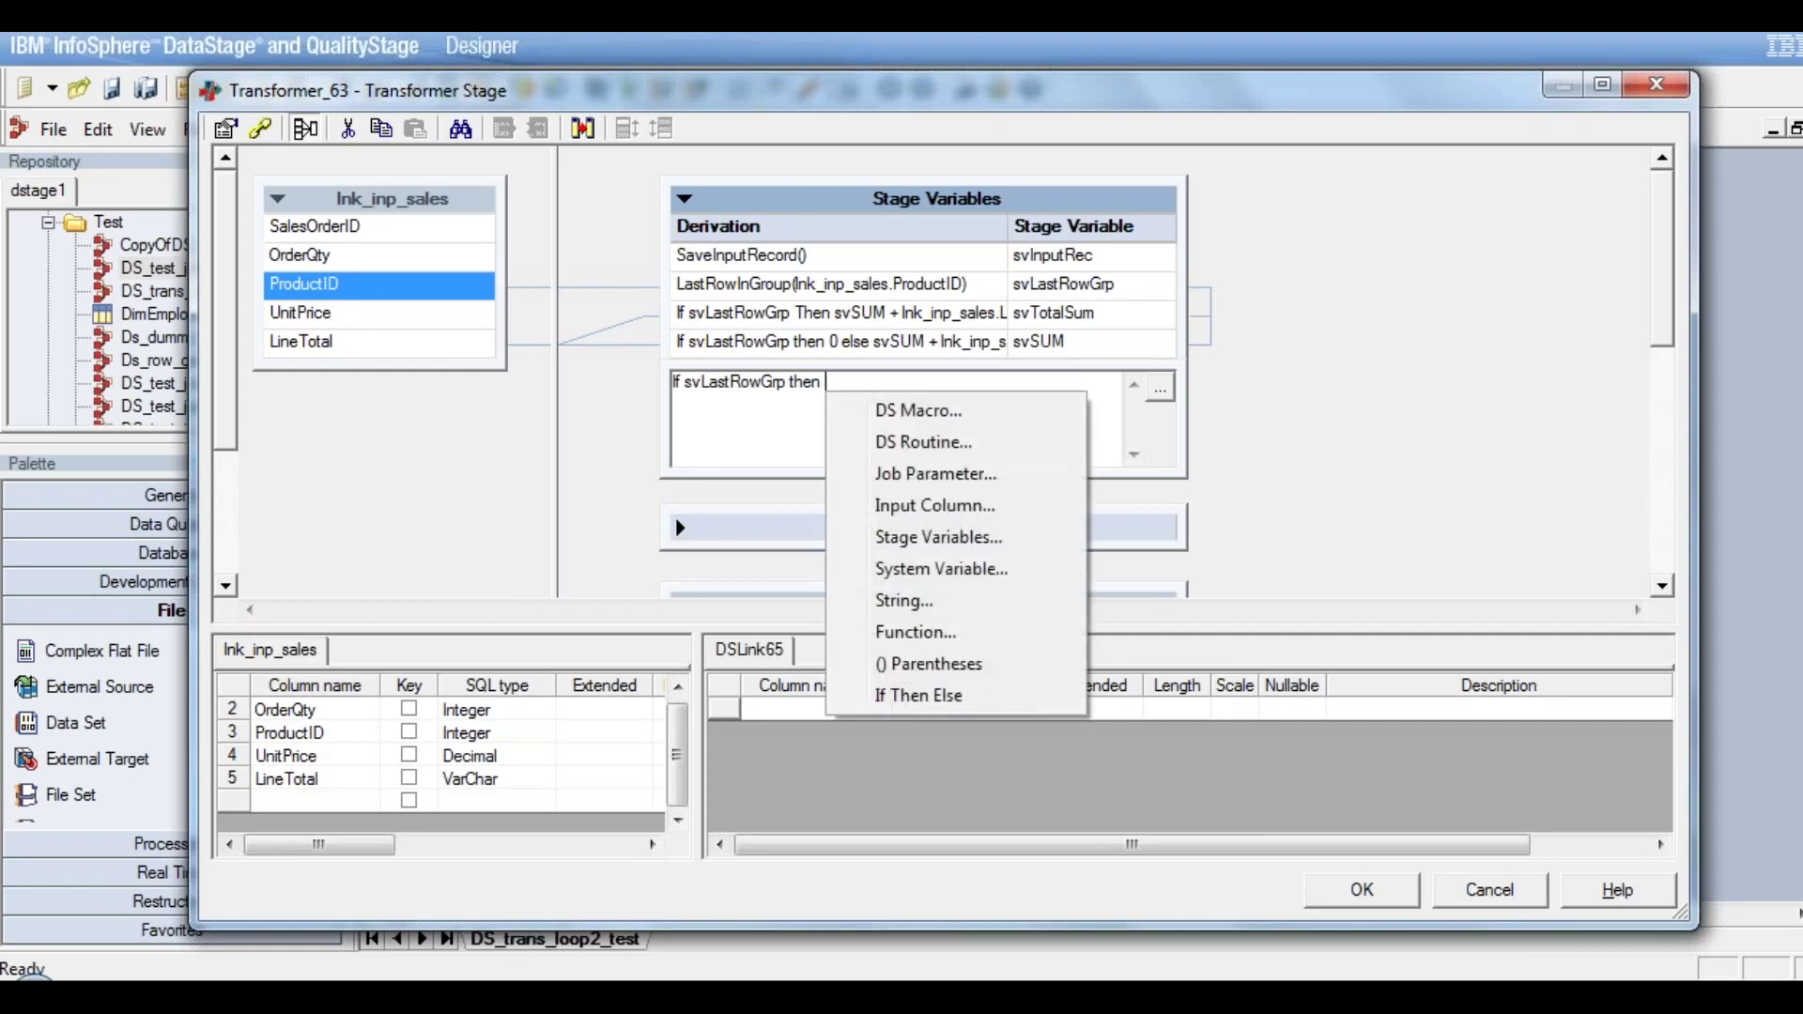
click(939, 537)
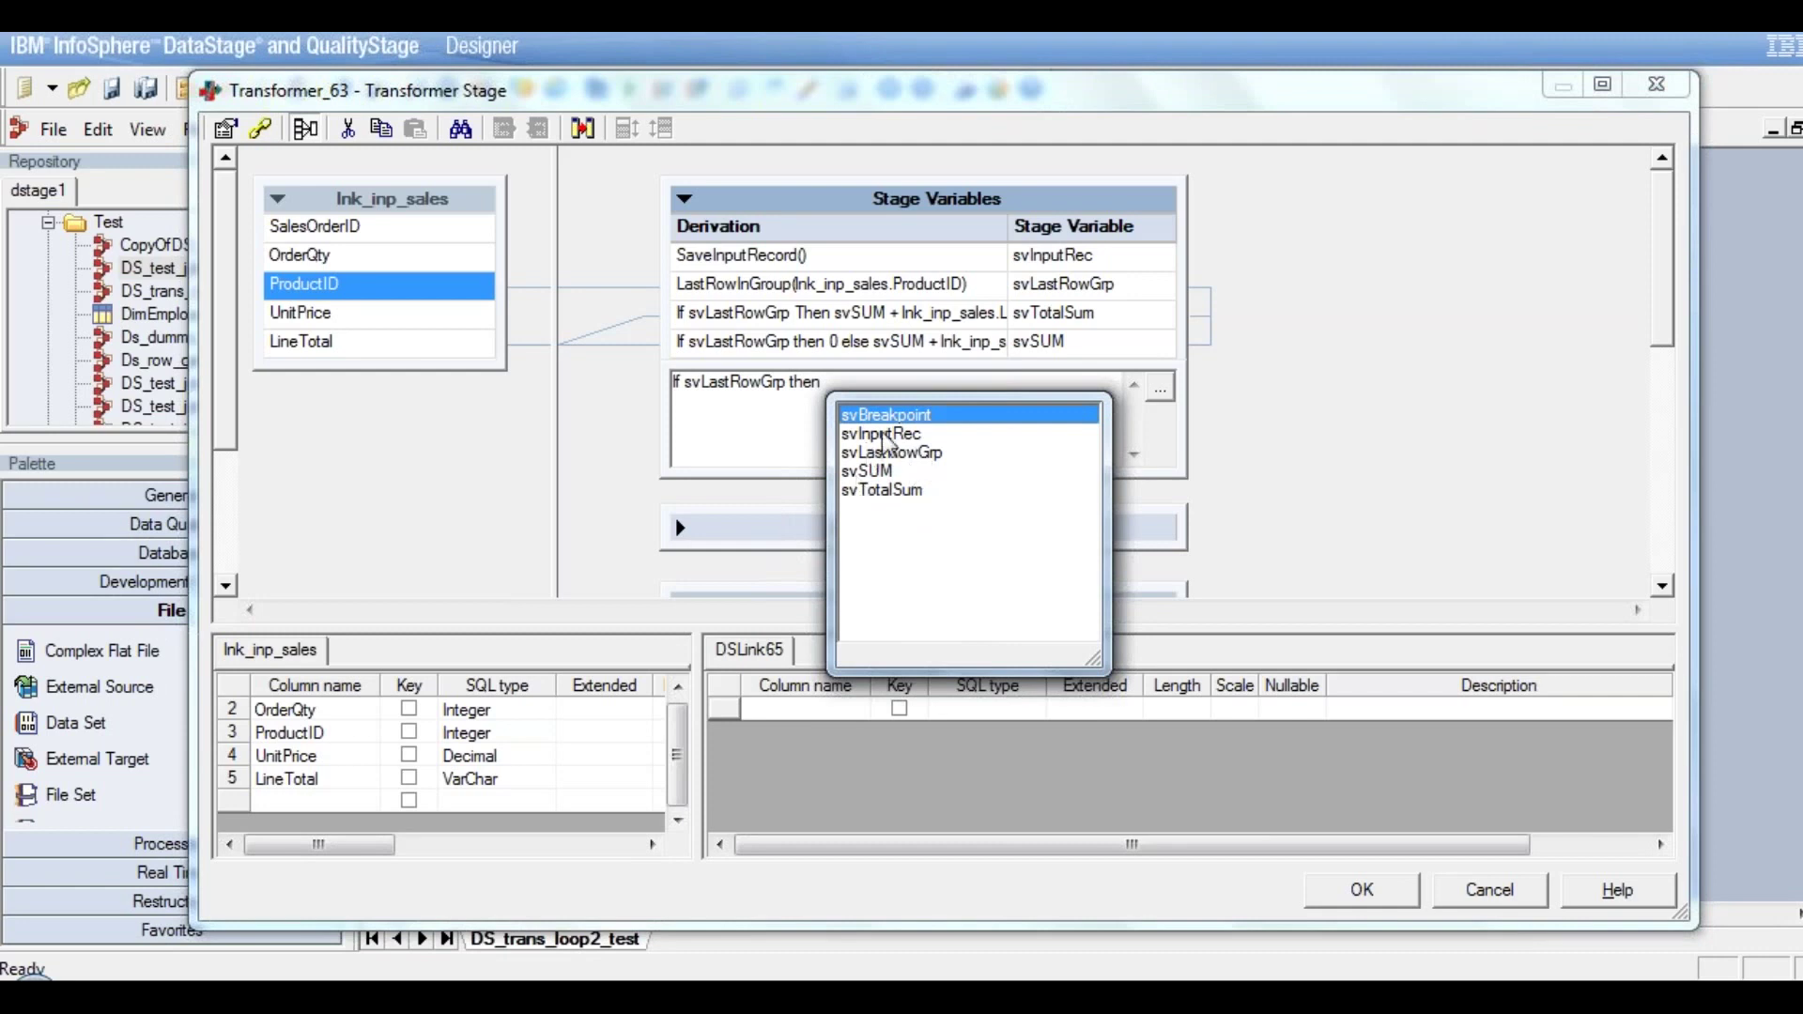
double_click(888, 437)
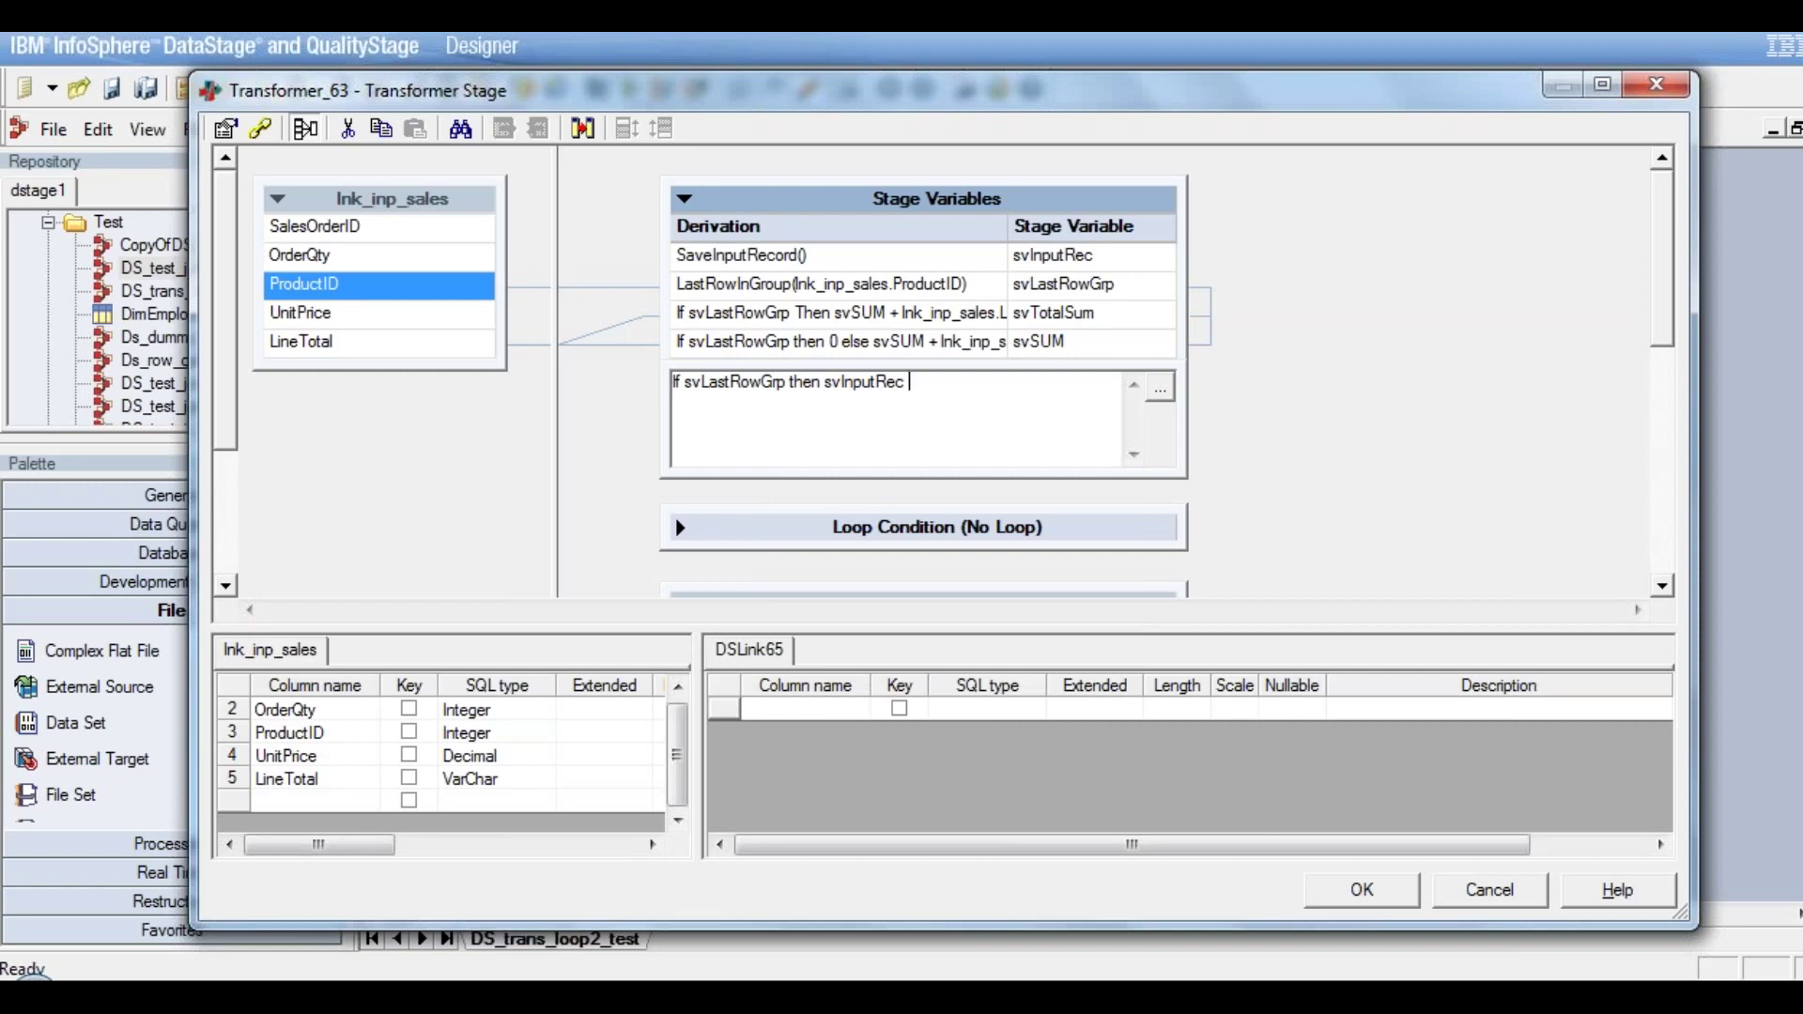
text(el)
text(se 0)
key(Return)
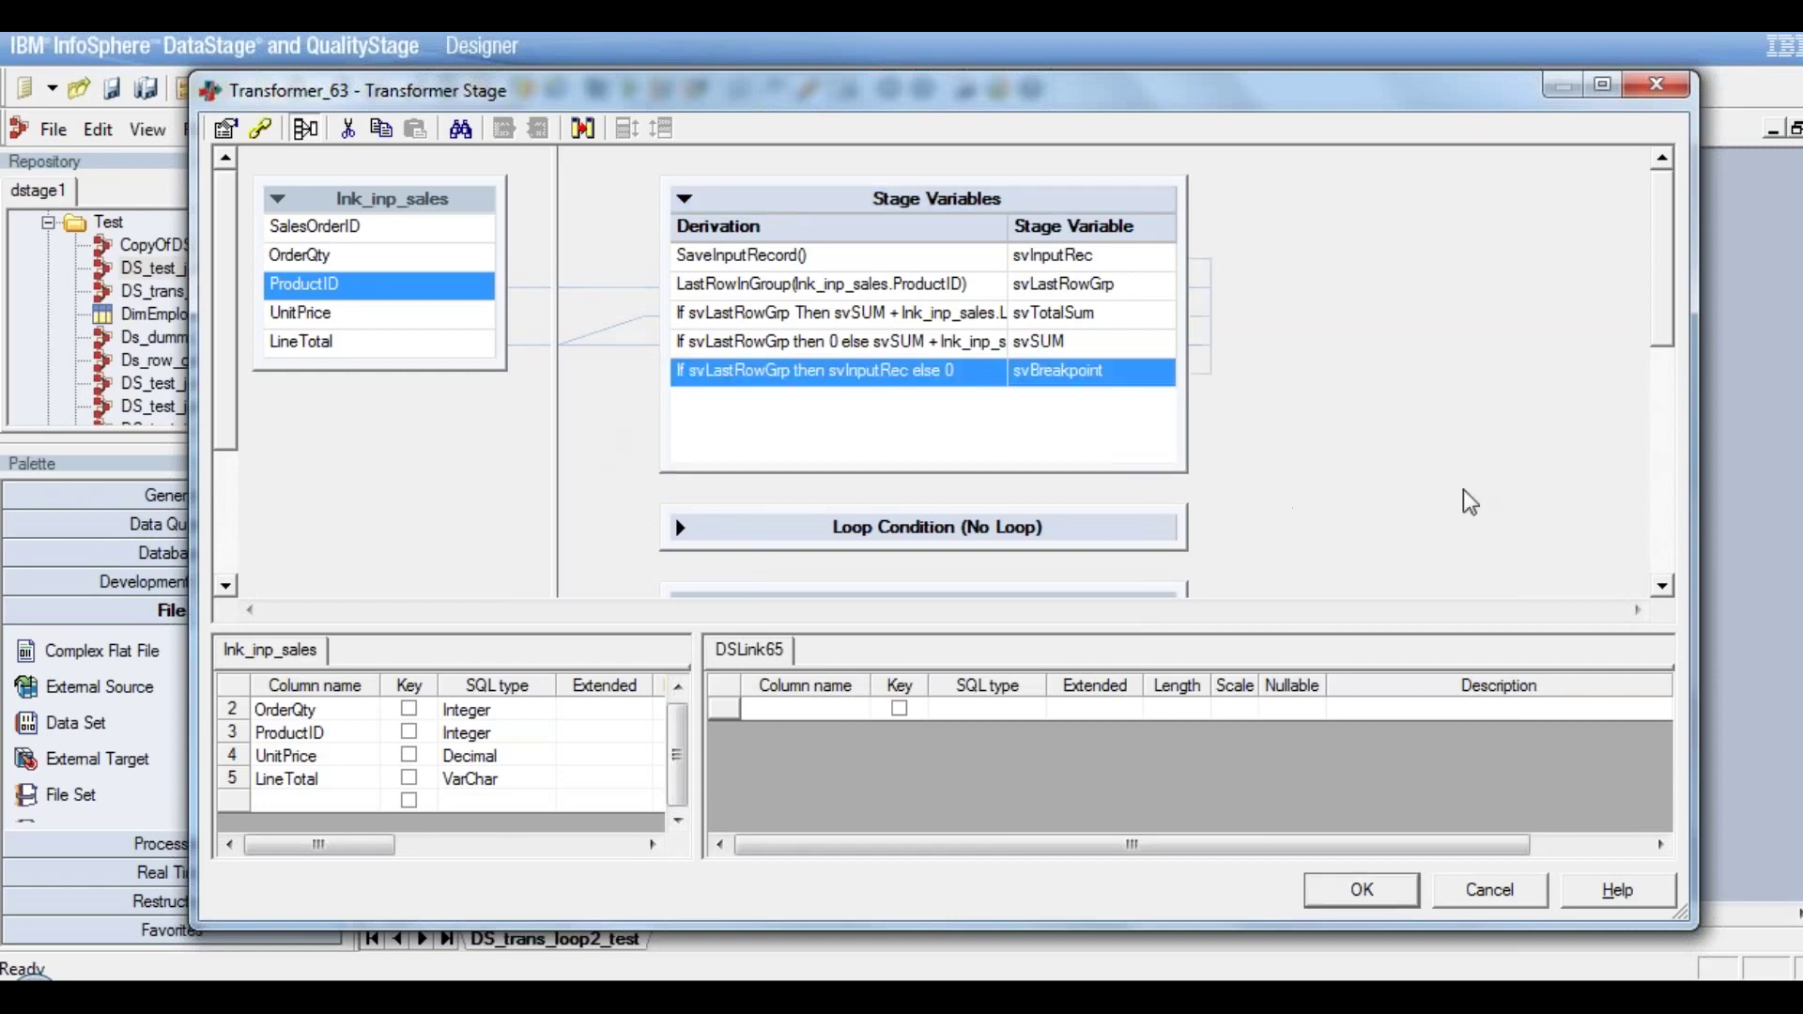
click(1663, 585)
click(1662, 585)
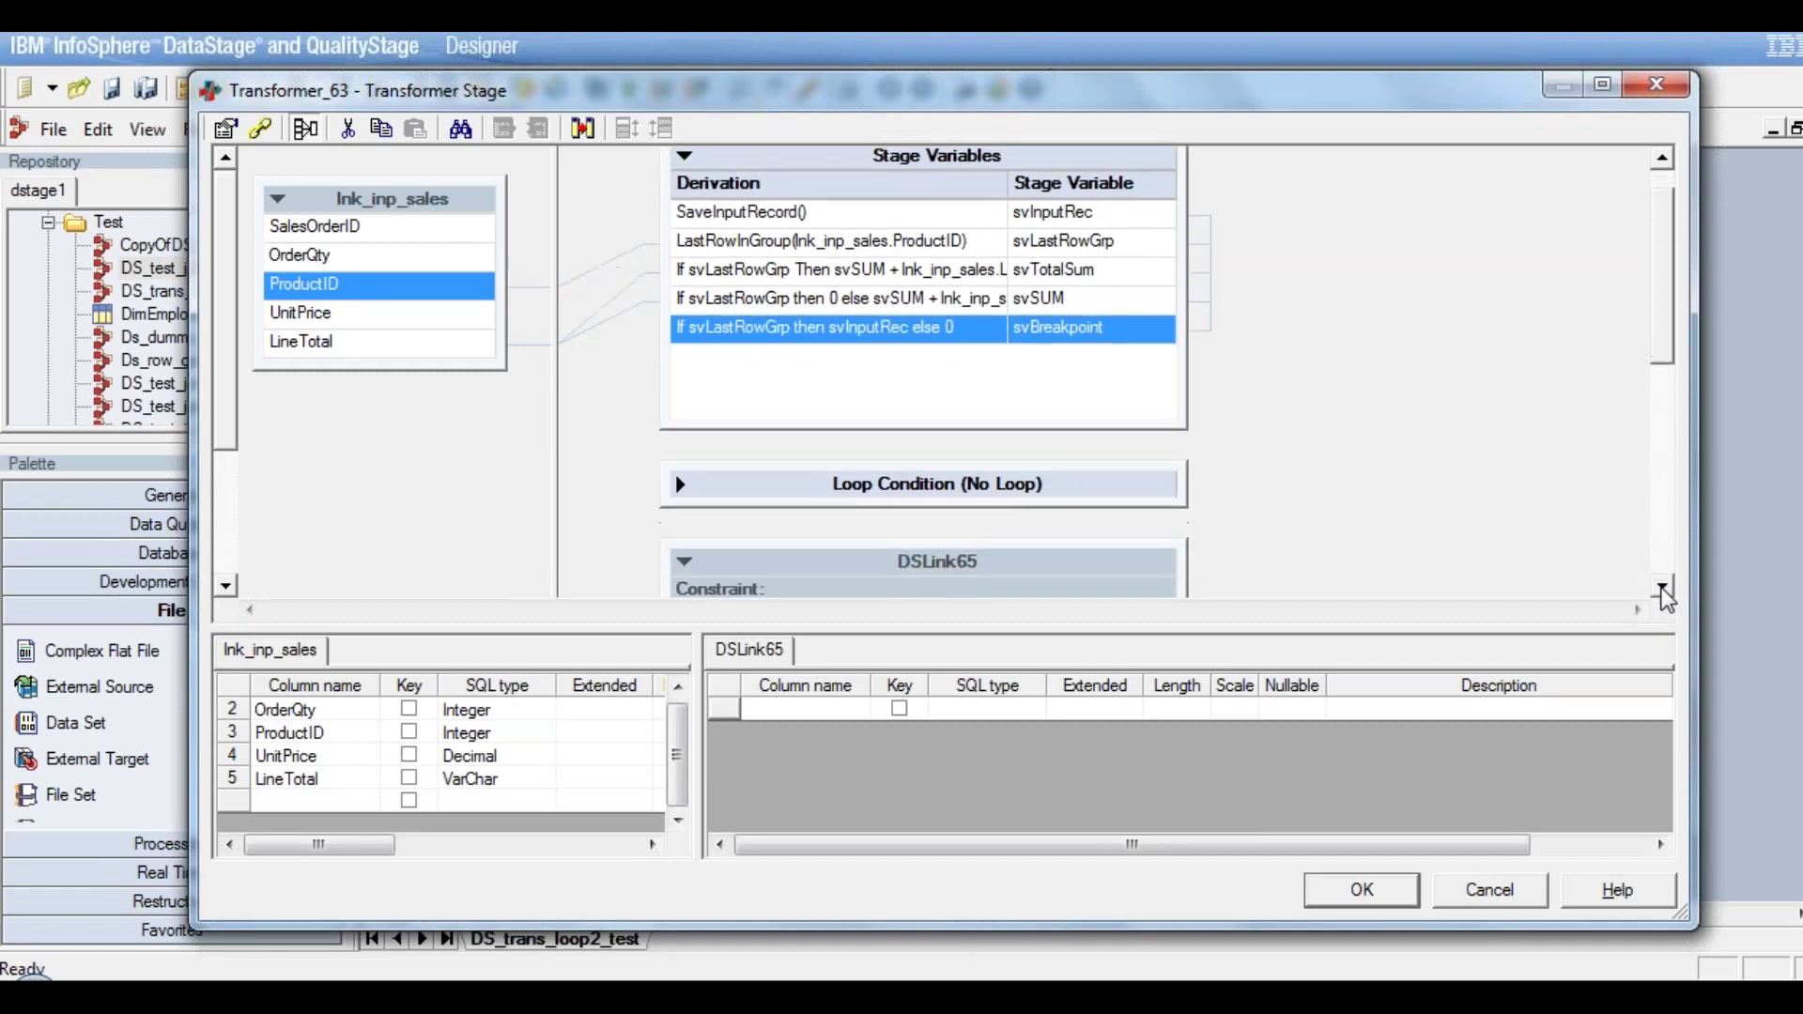
click(1662, 585)
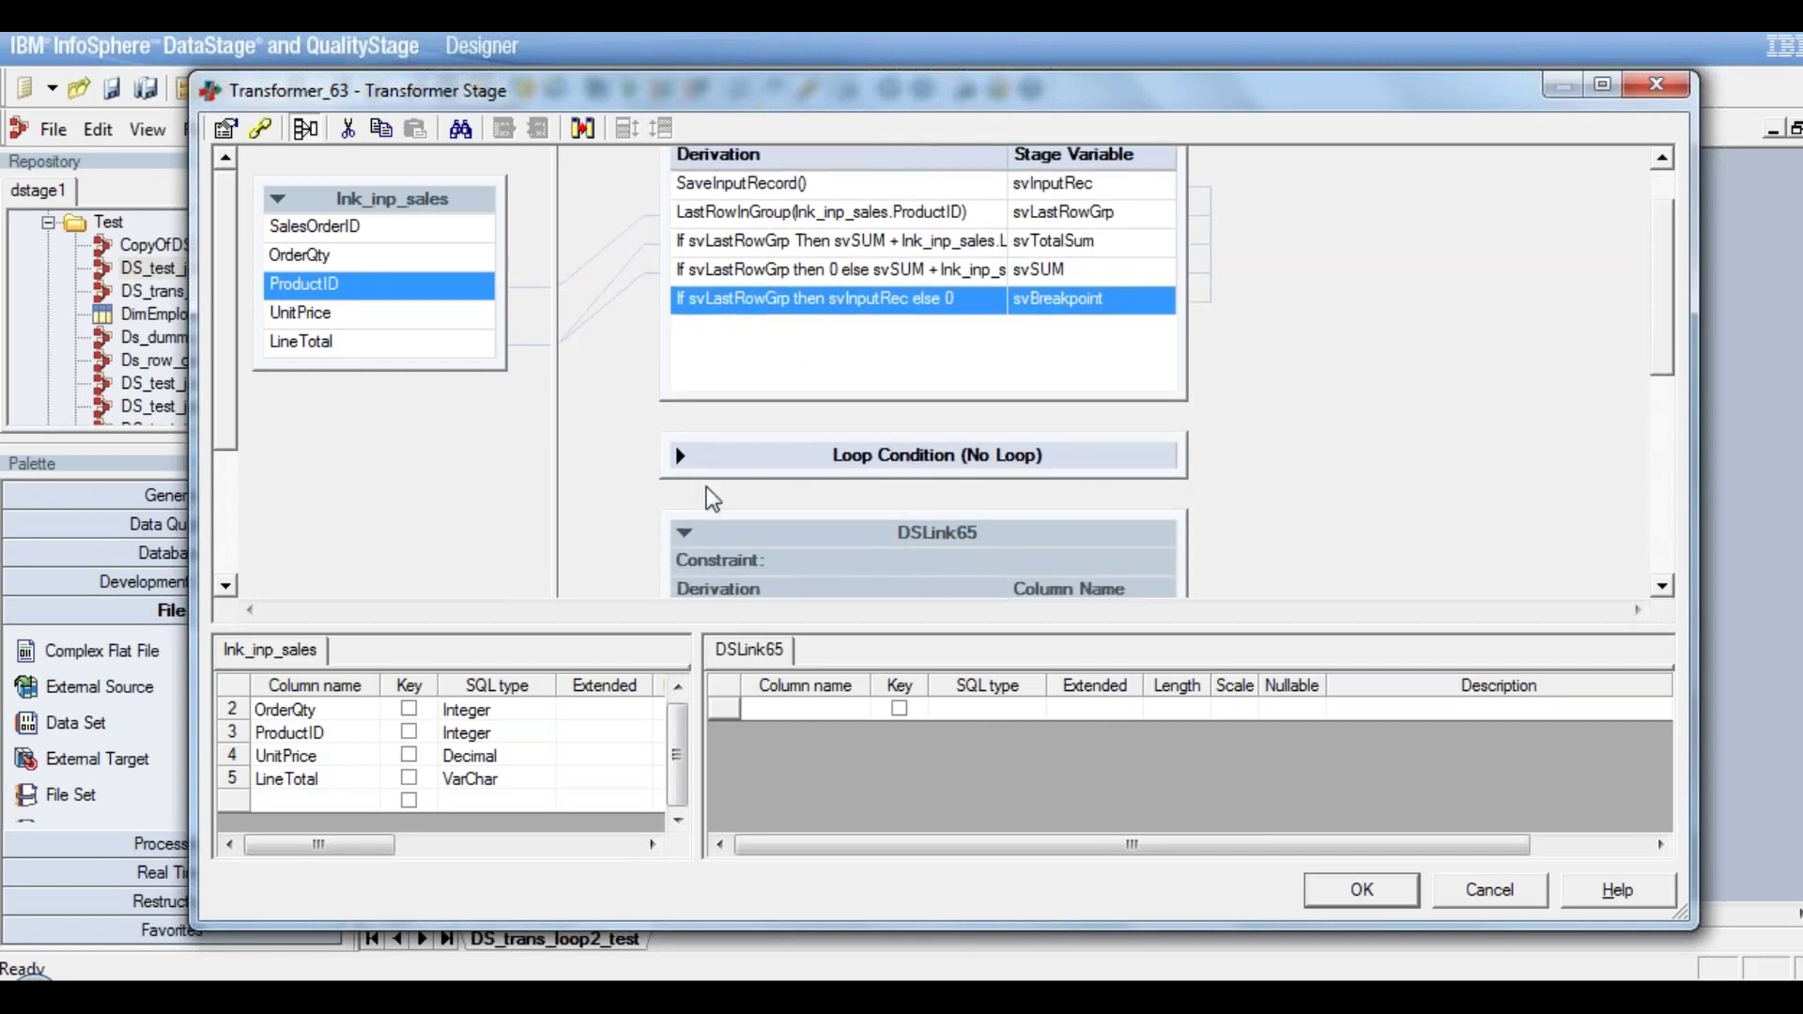
click(680, 458)
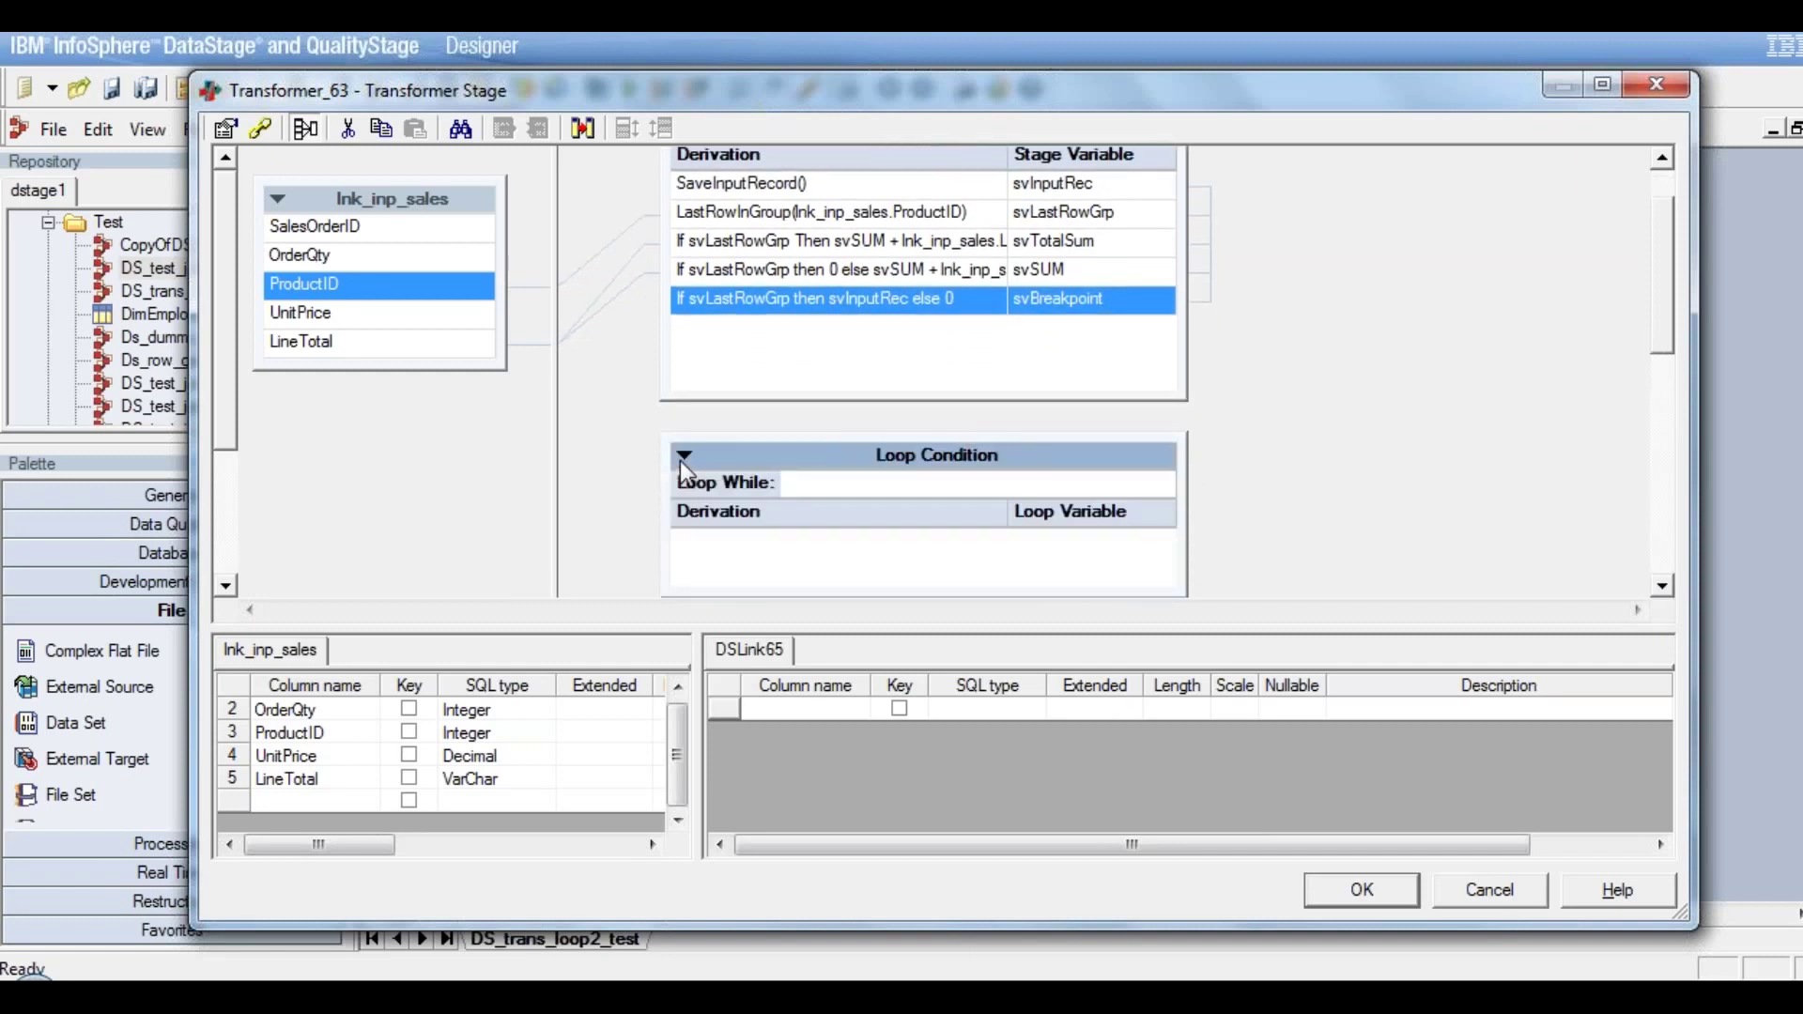
double_click(887, 483)
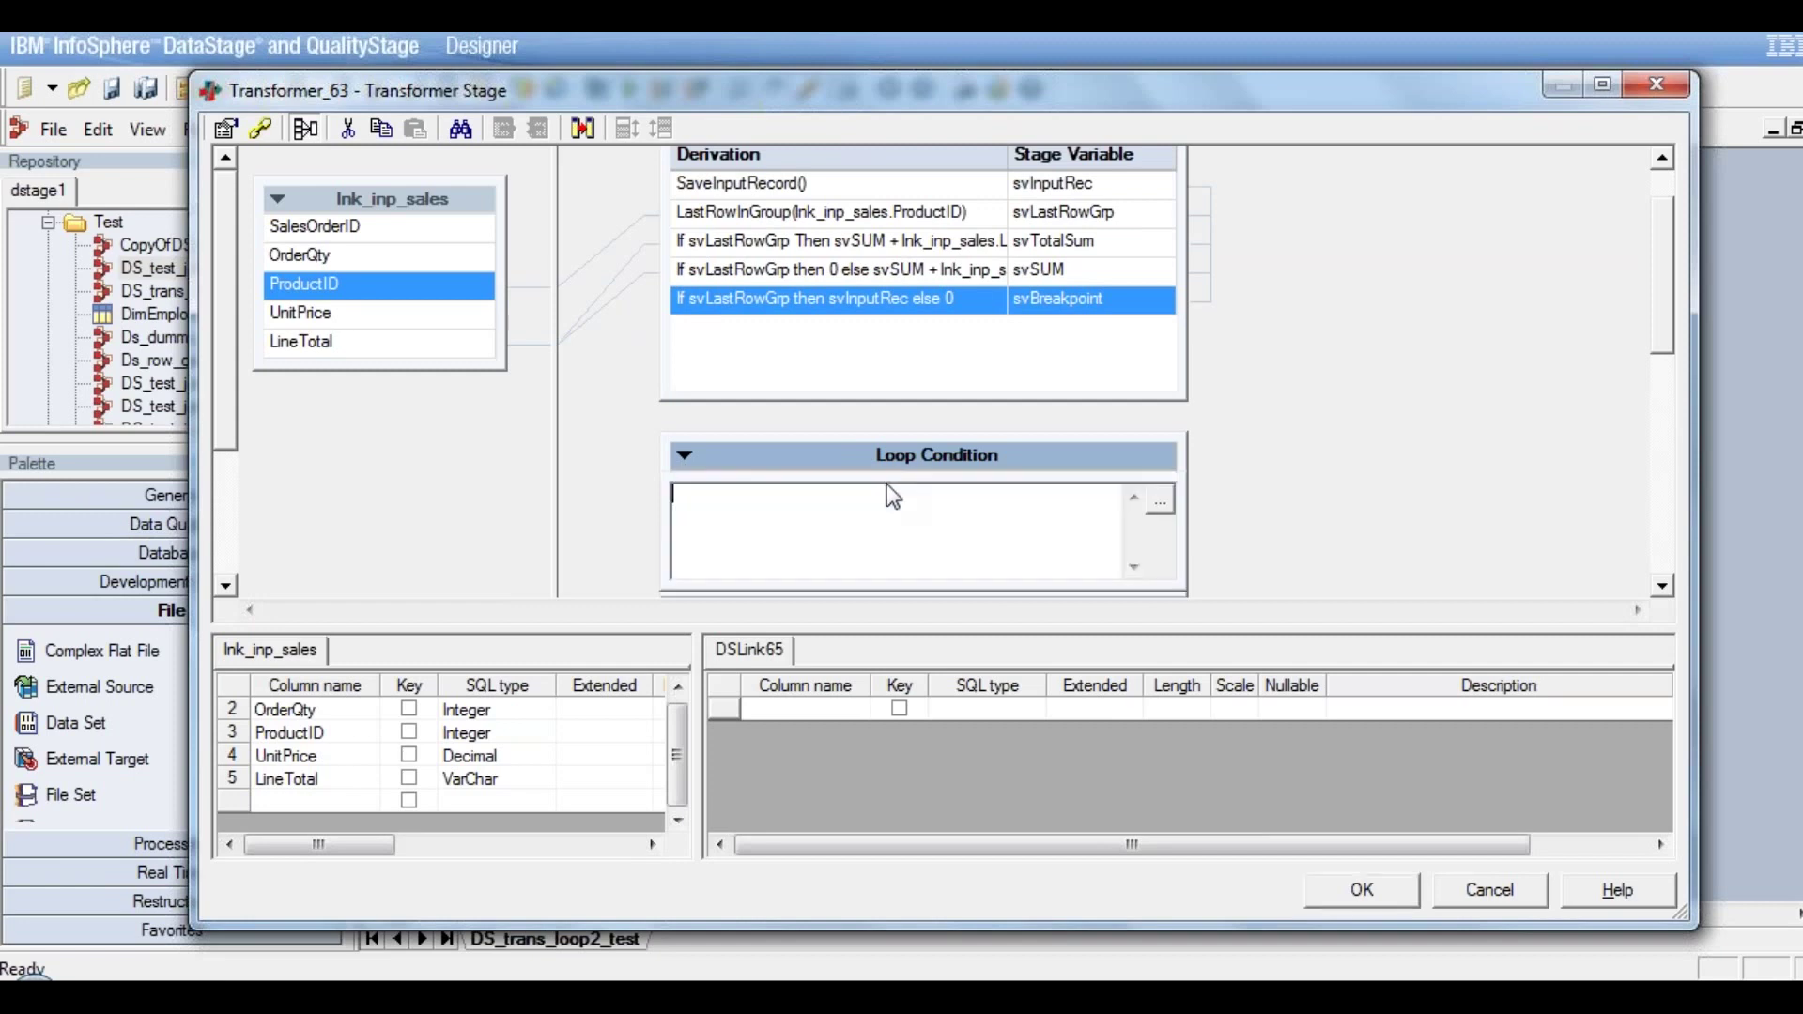
right_click(819, 508)
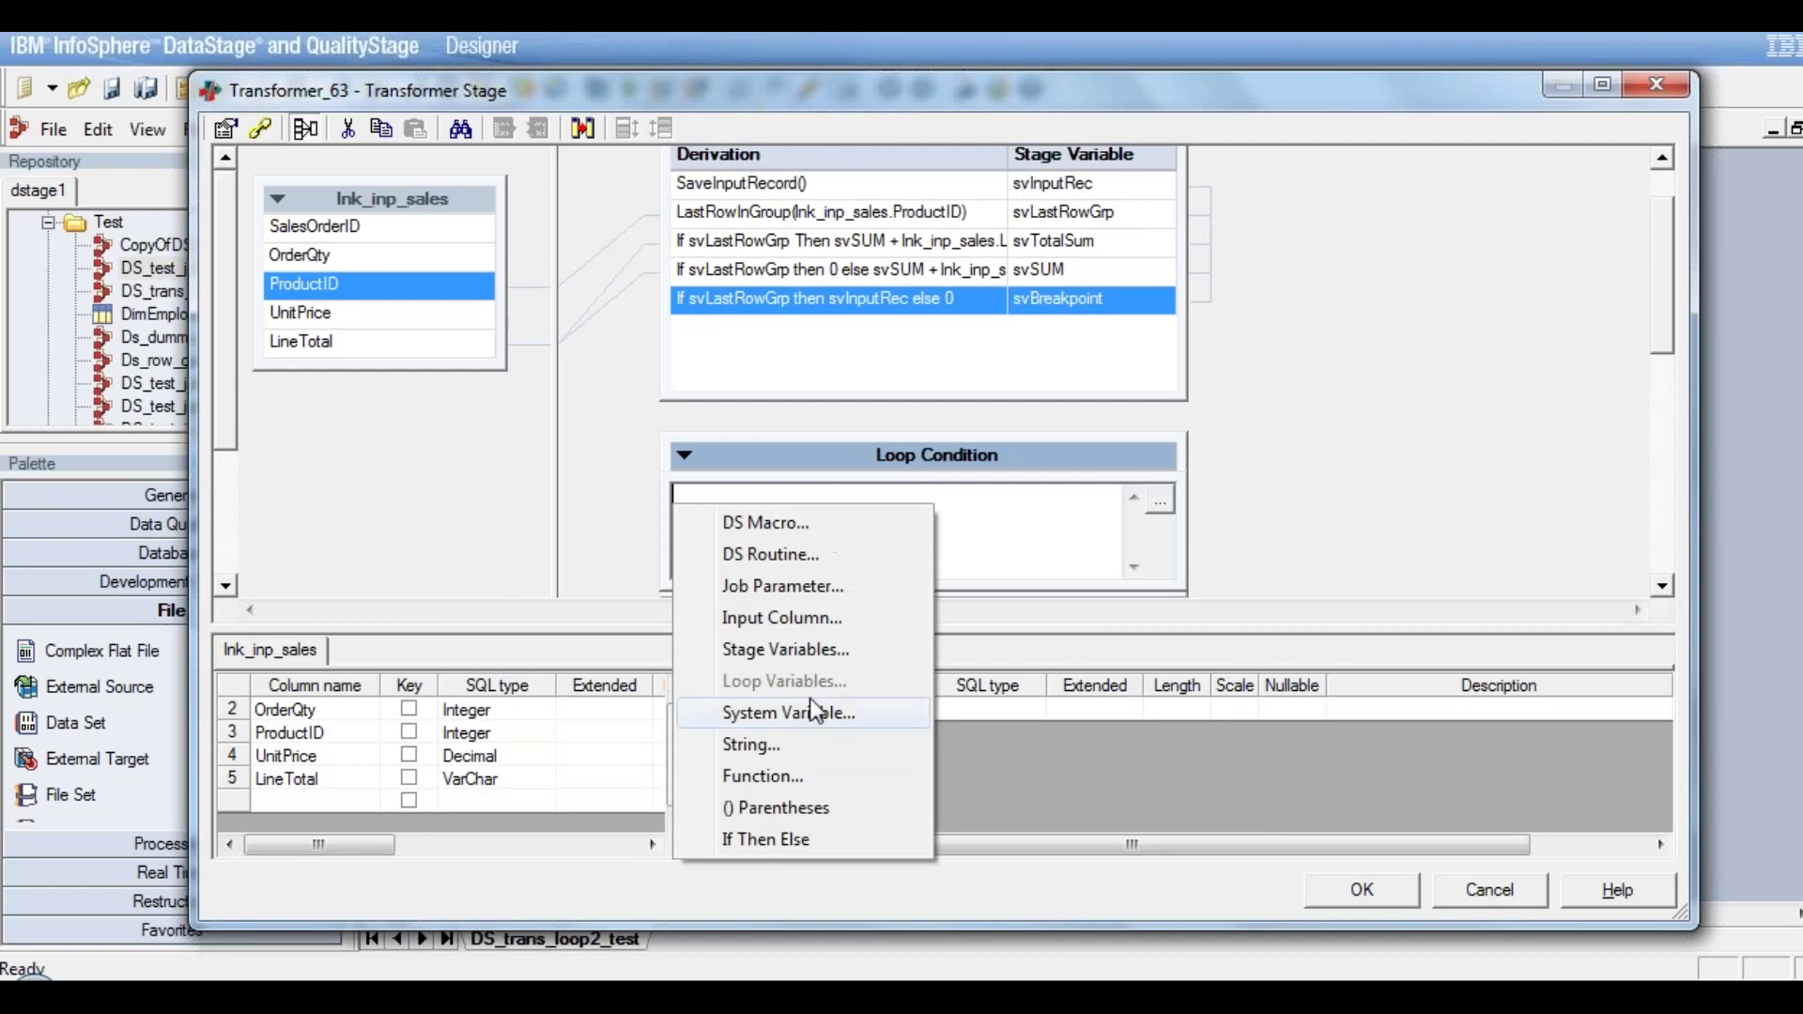
click(791, 714)
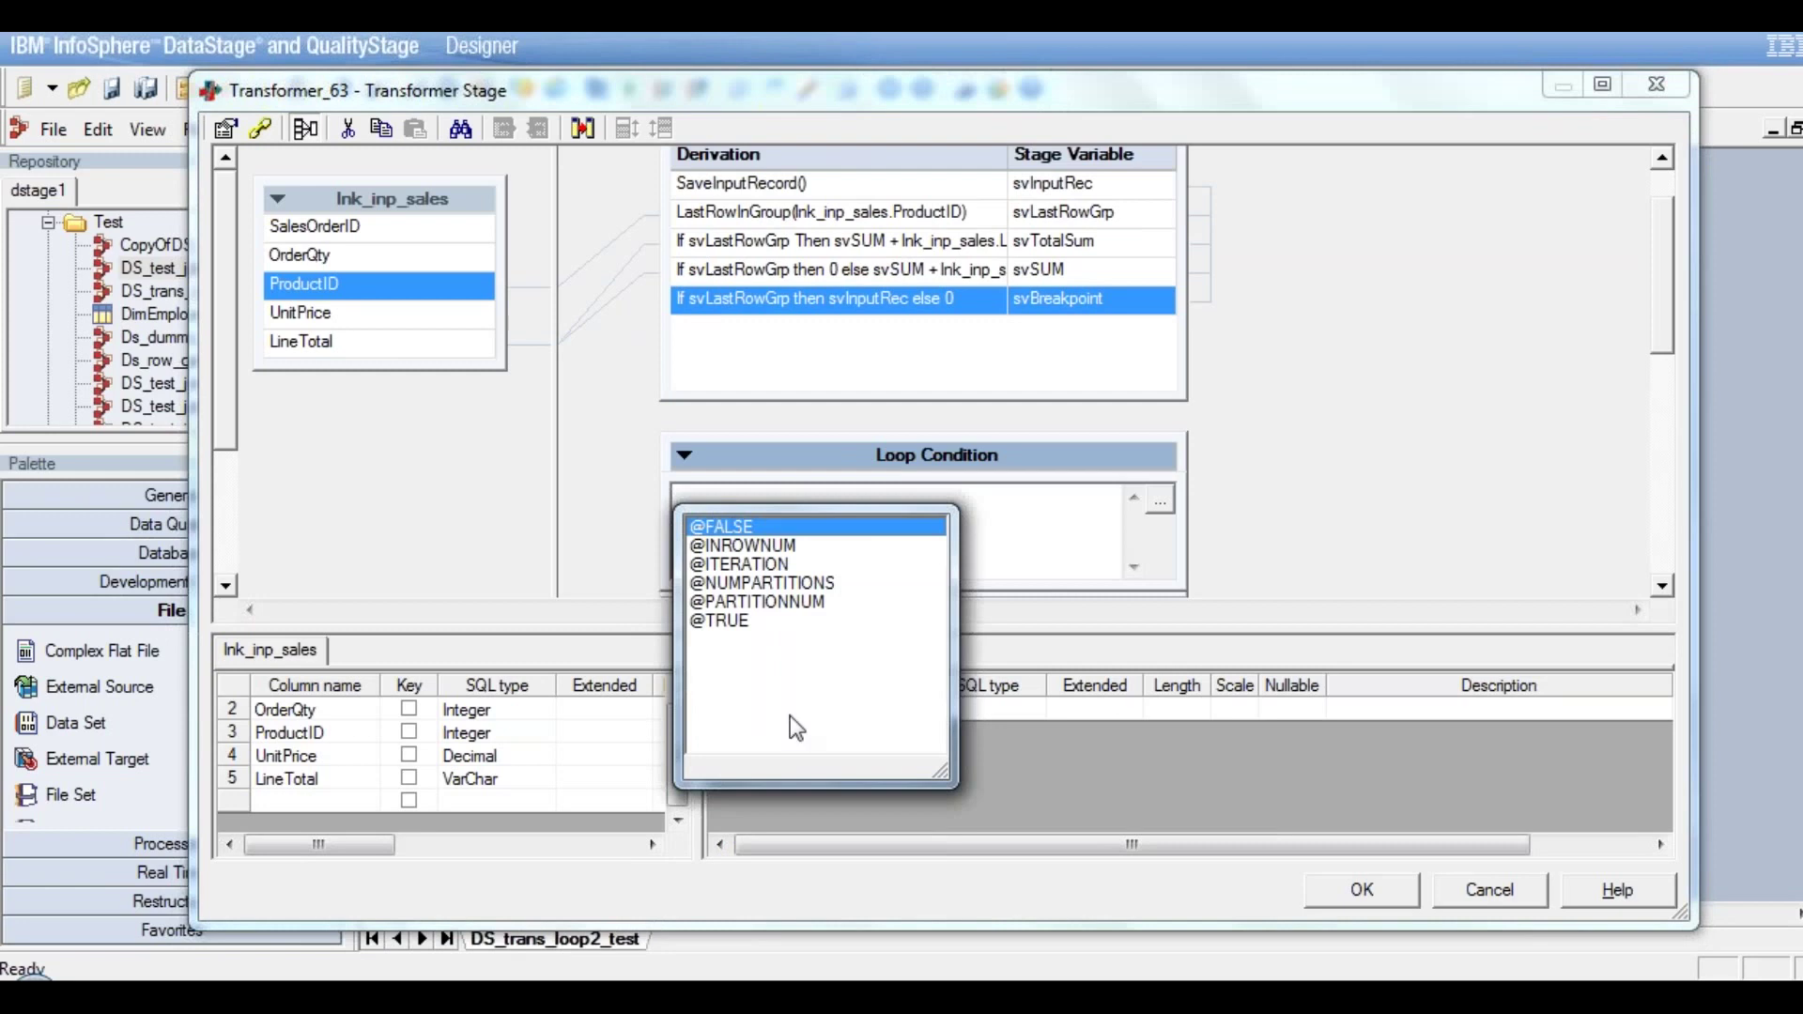
double_click(742, 564)
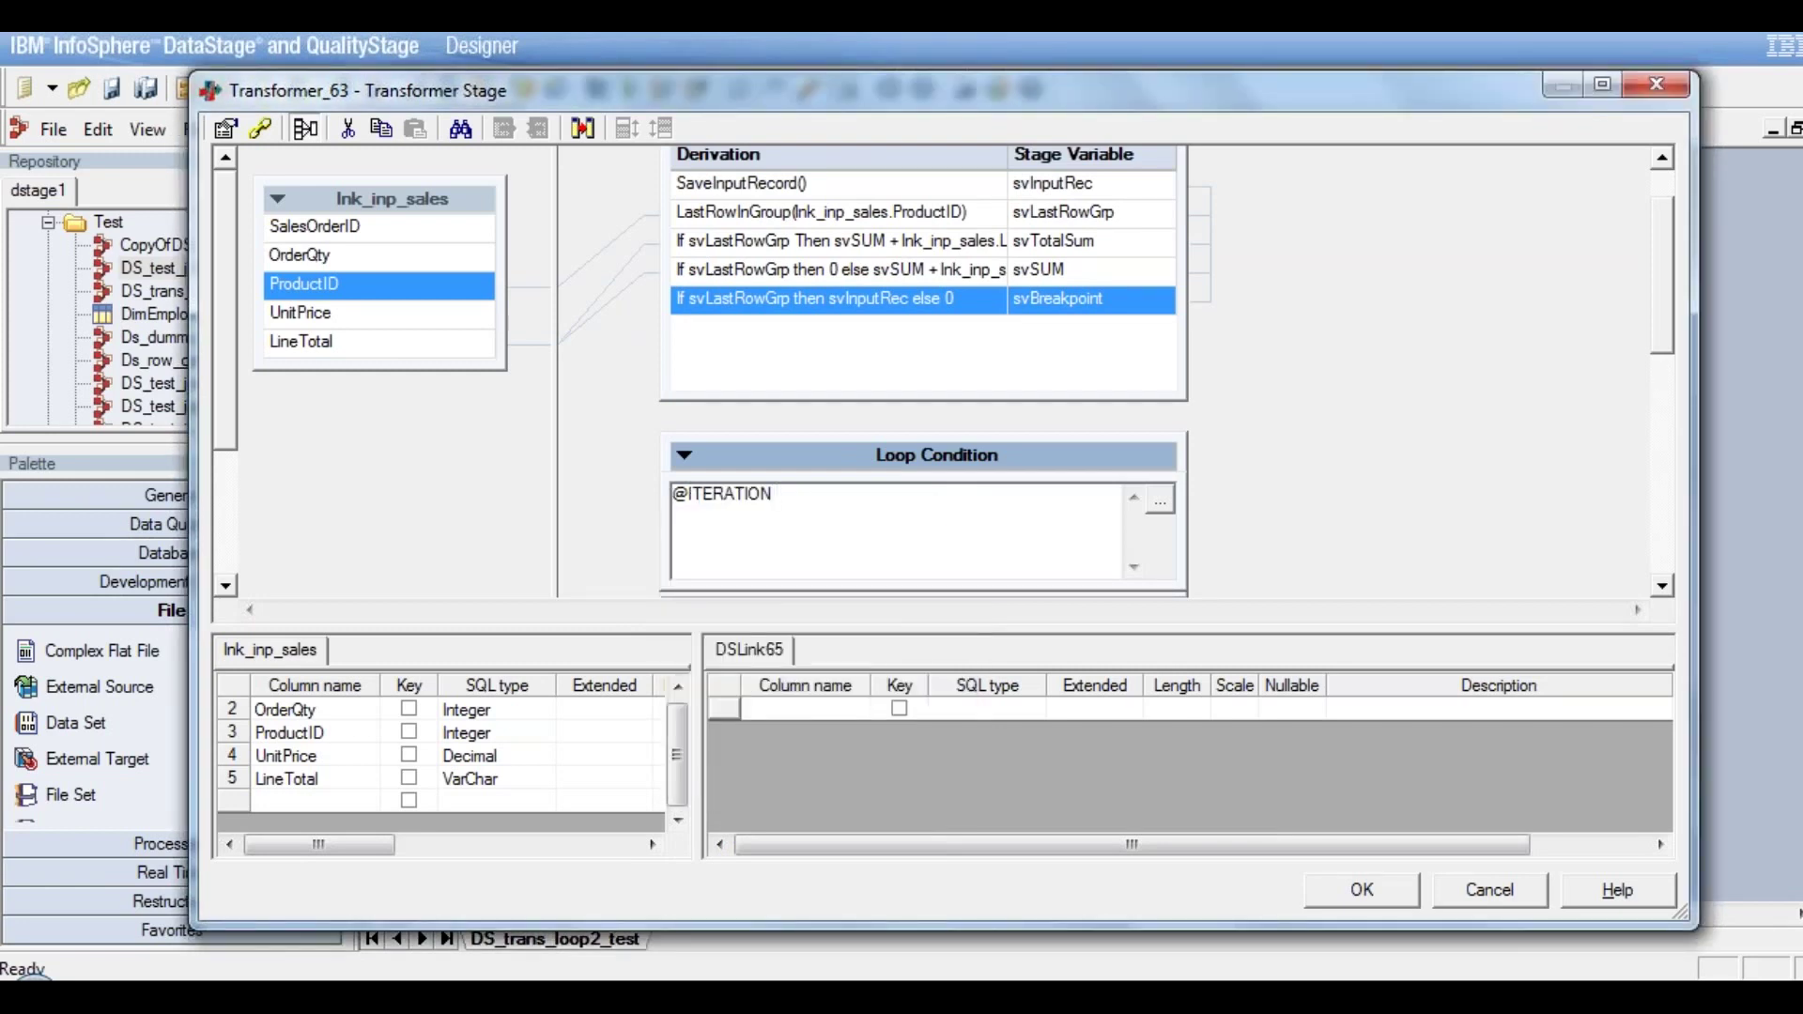
text(<=)
right_click(800, 505)
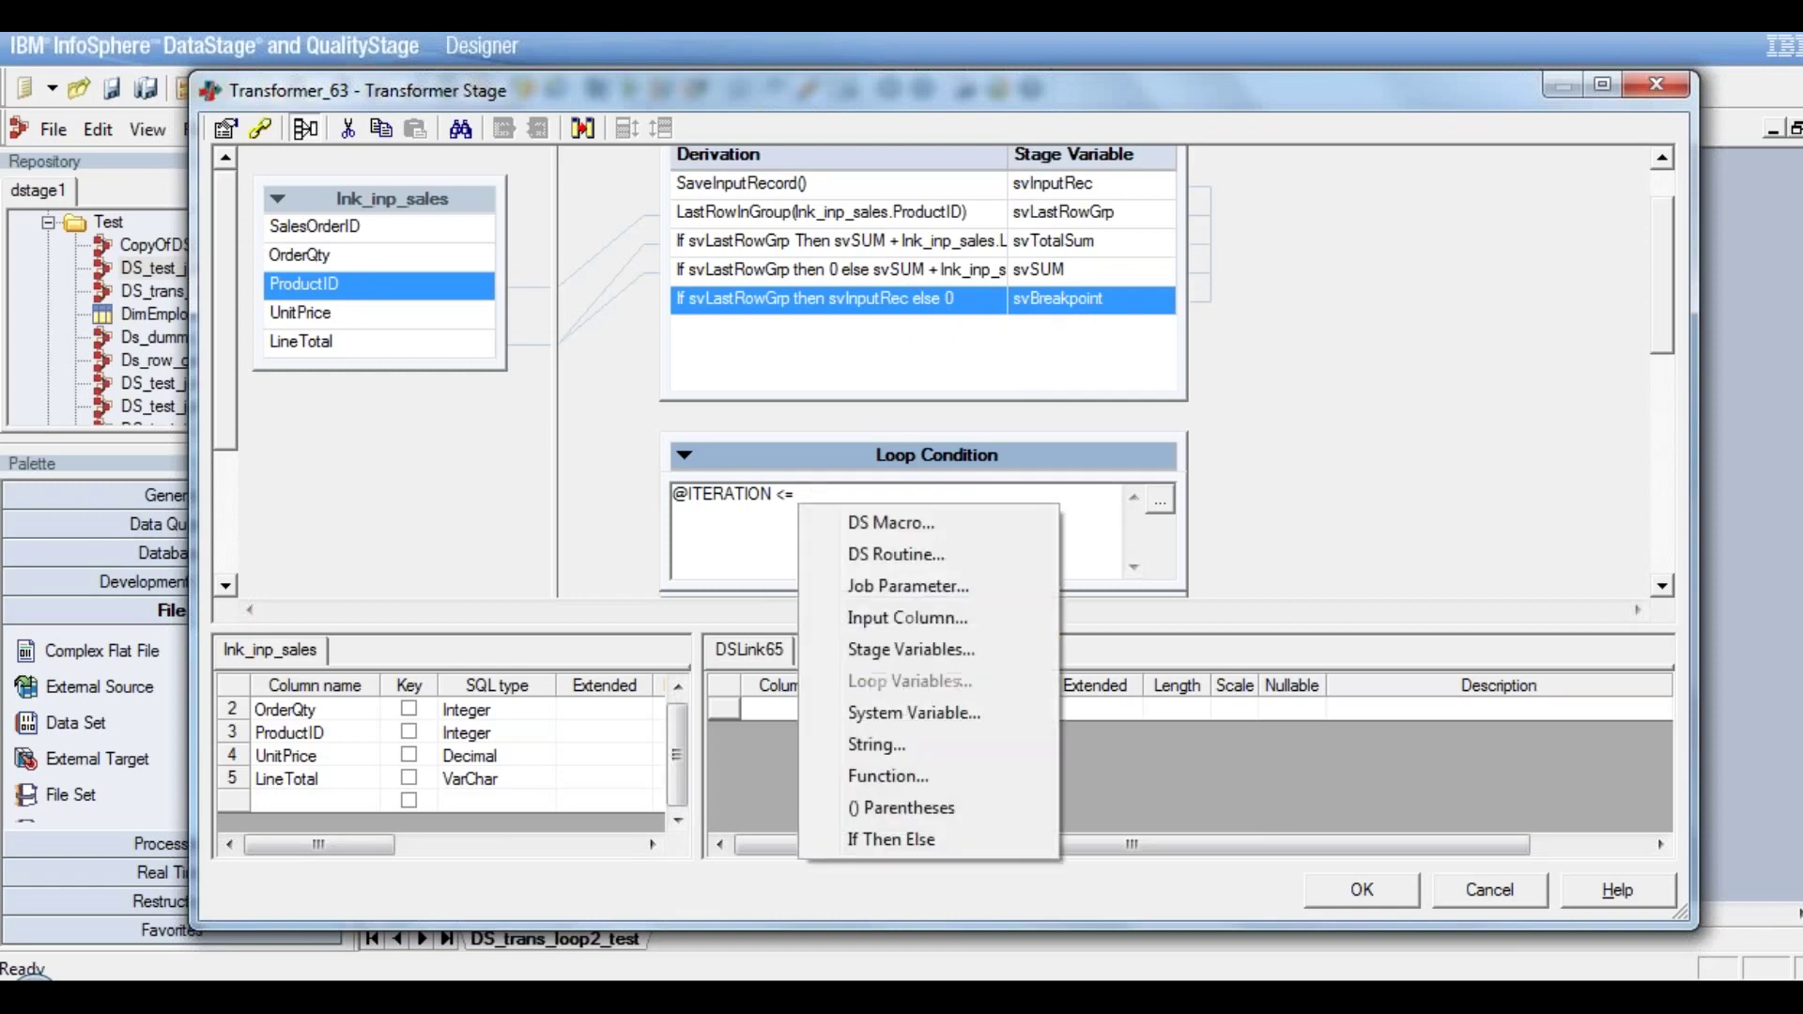
click(932, 647)
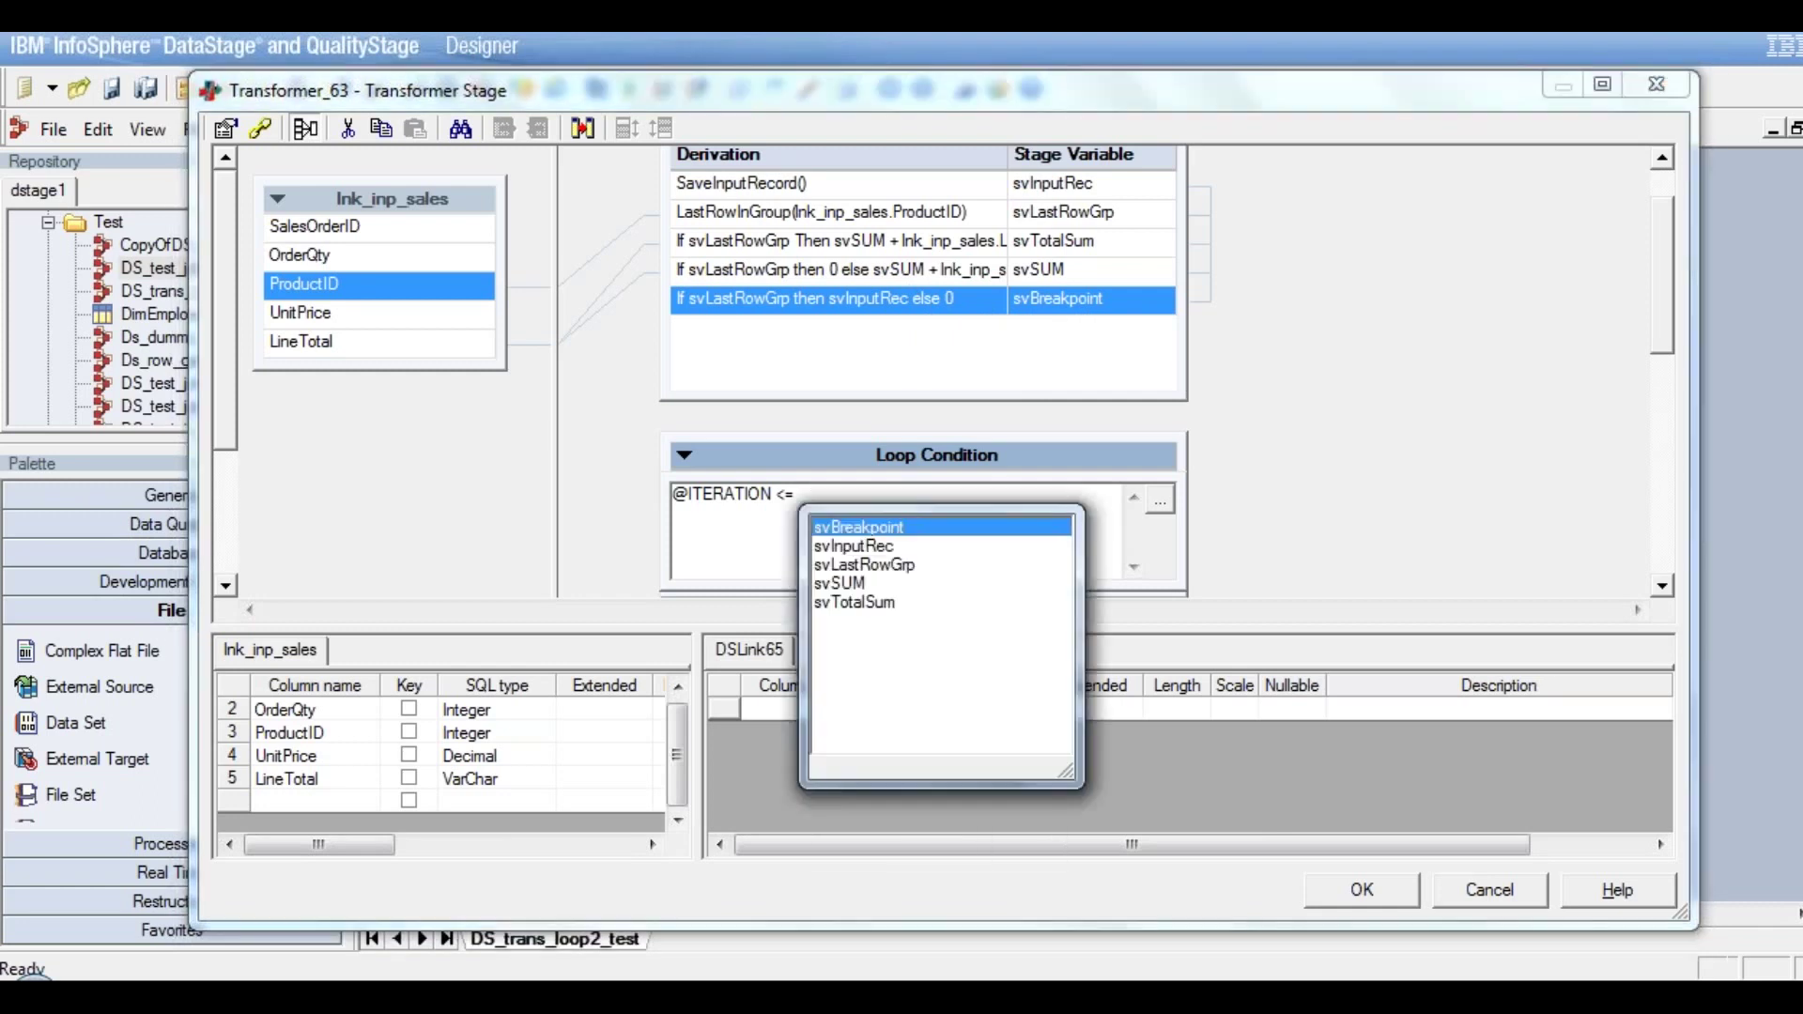
key(Return)
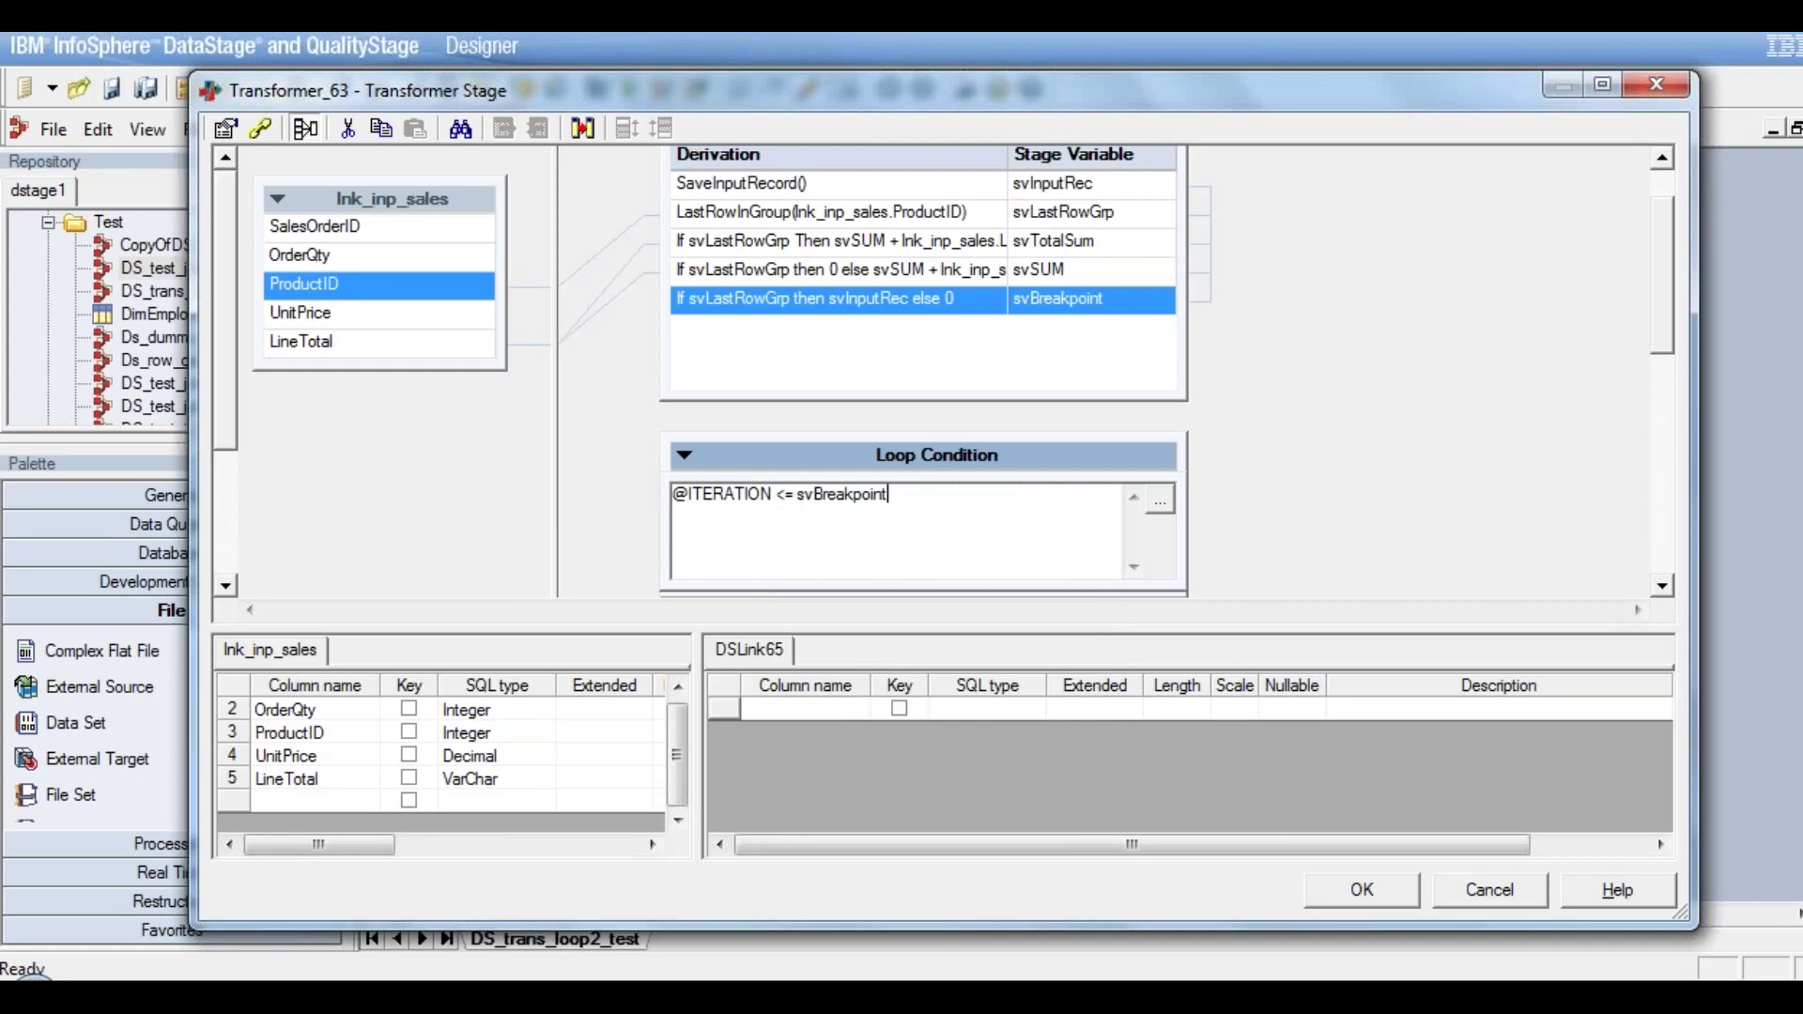
click(595, 454)
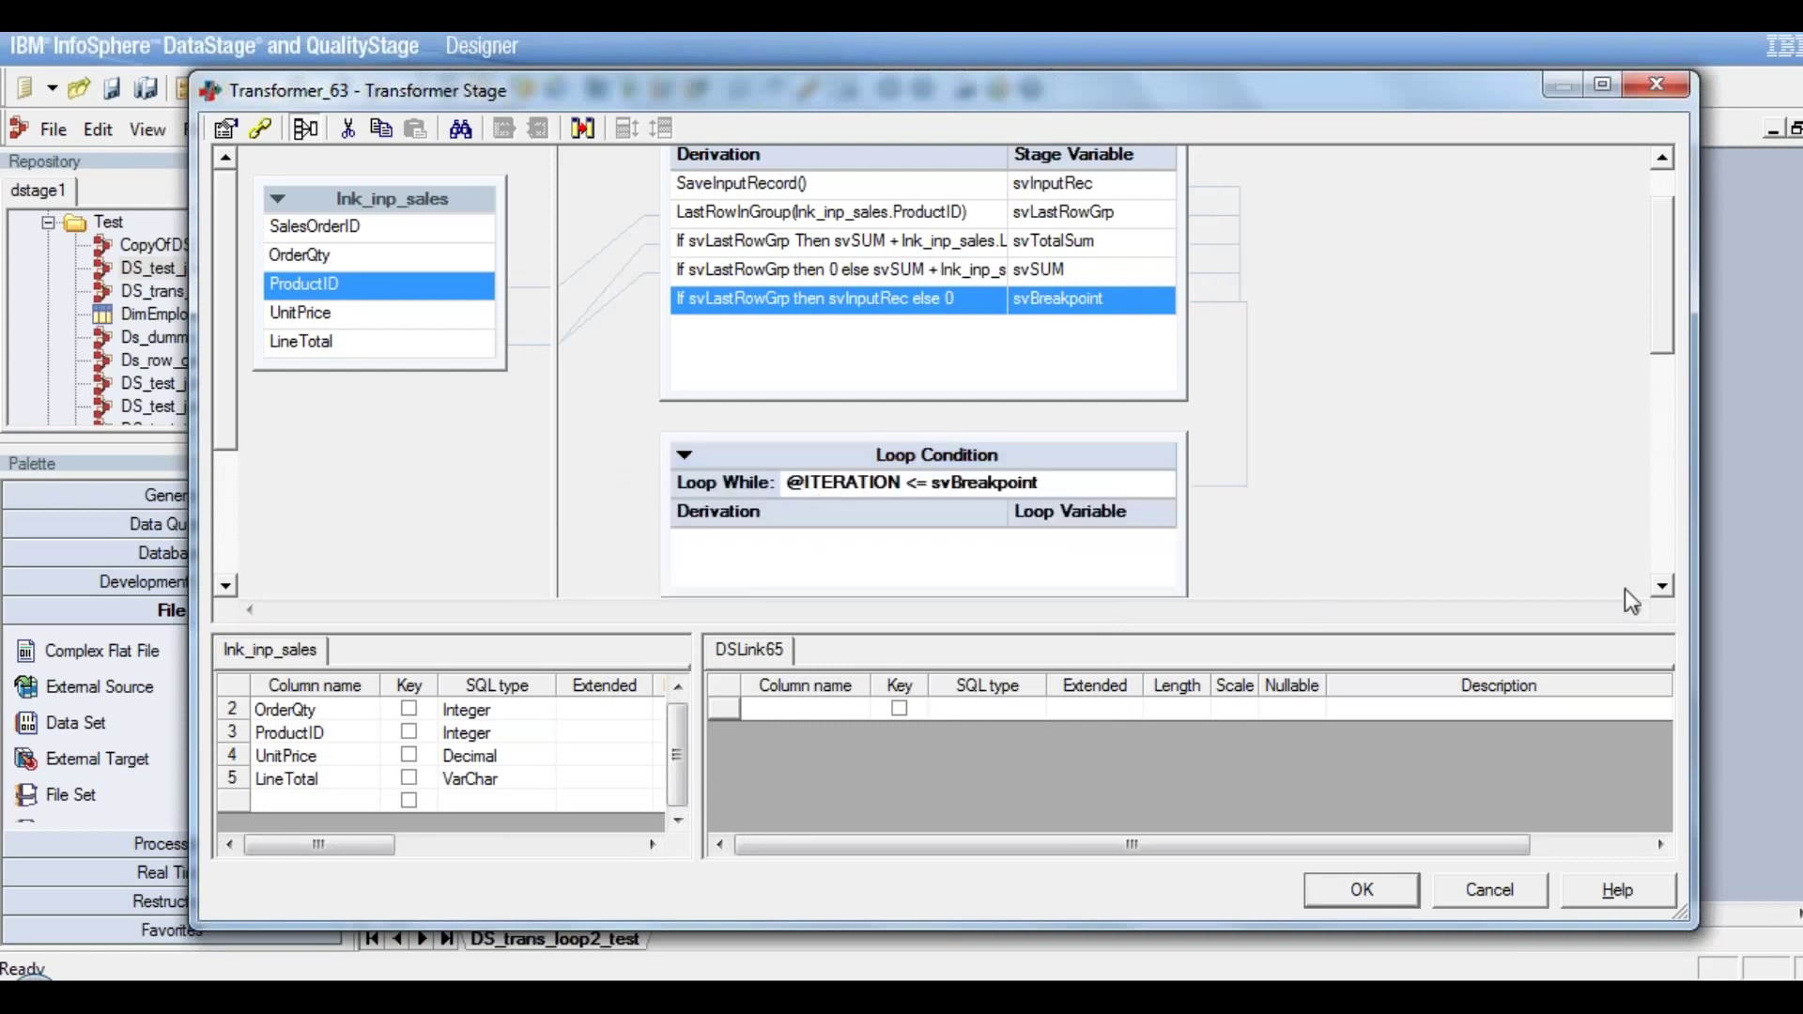
Insert a new loop variable under the Loop While condition
click(1663, 588)
click(1663, 588)
click(1663, 587)
click(1663, 588)
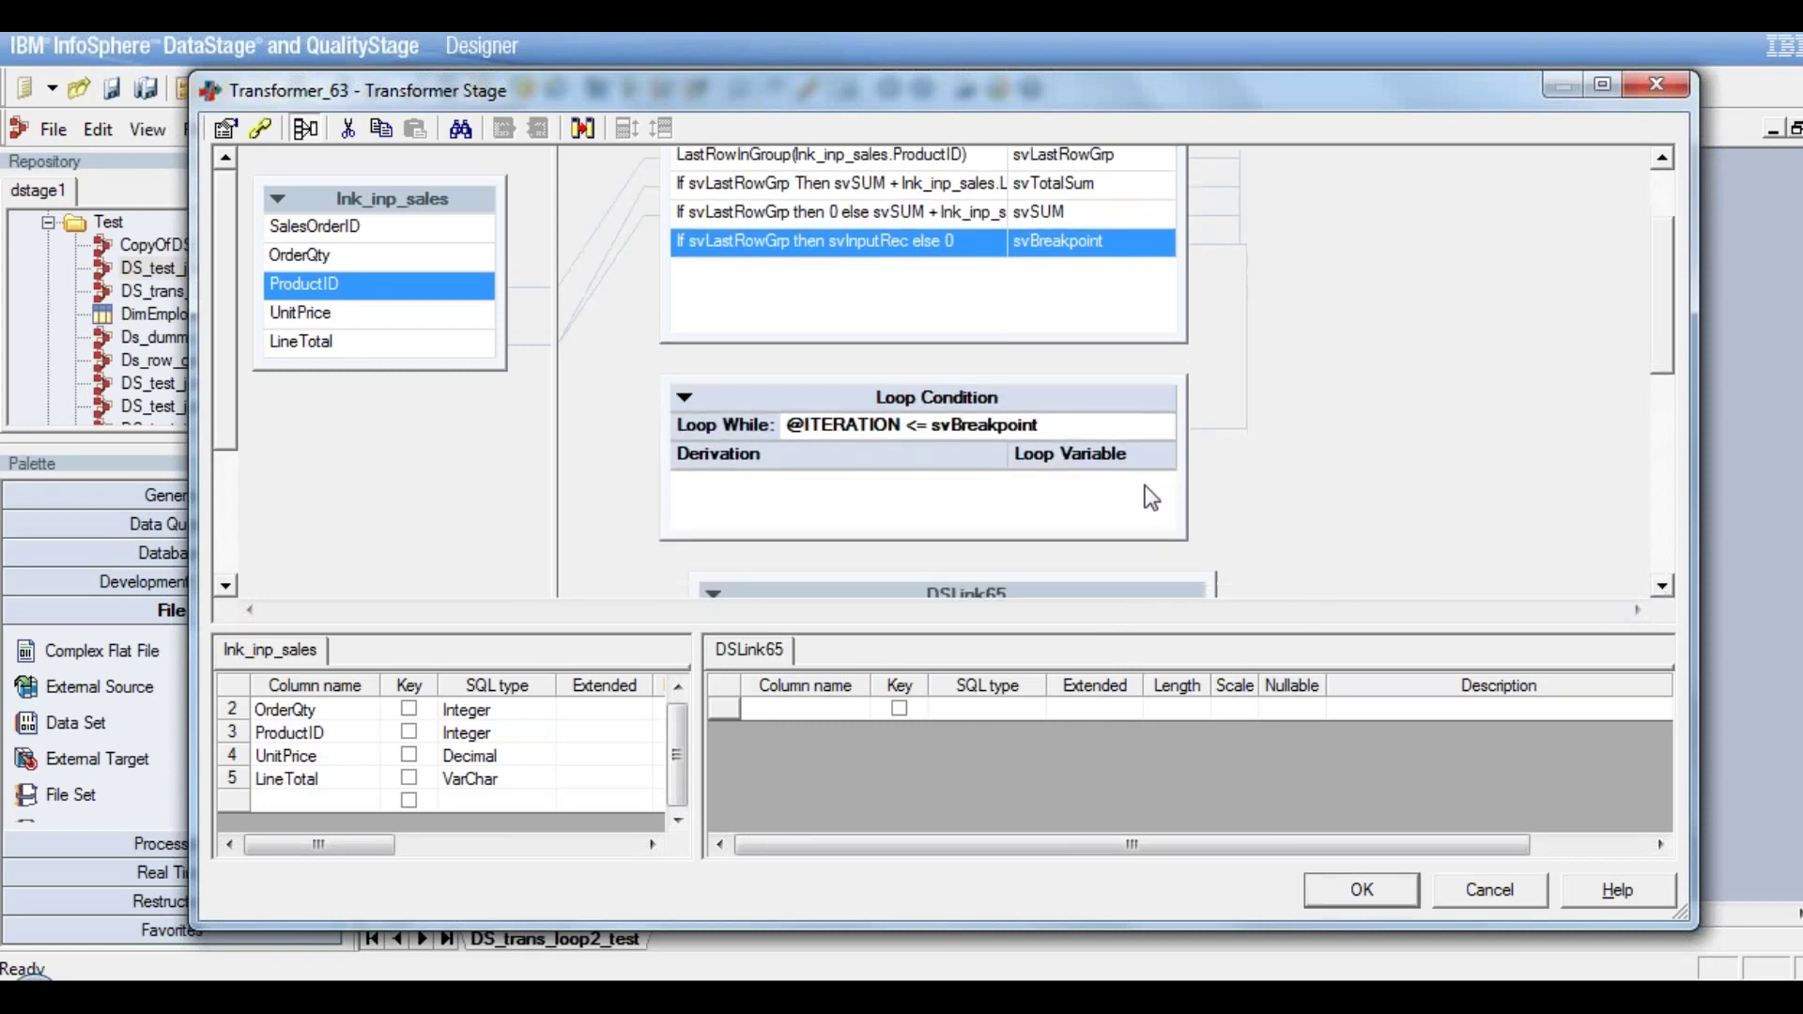
right_click(1092, 454)
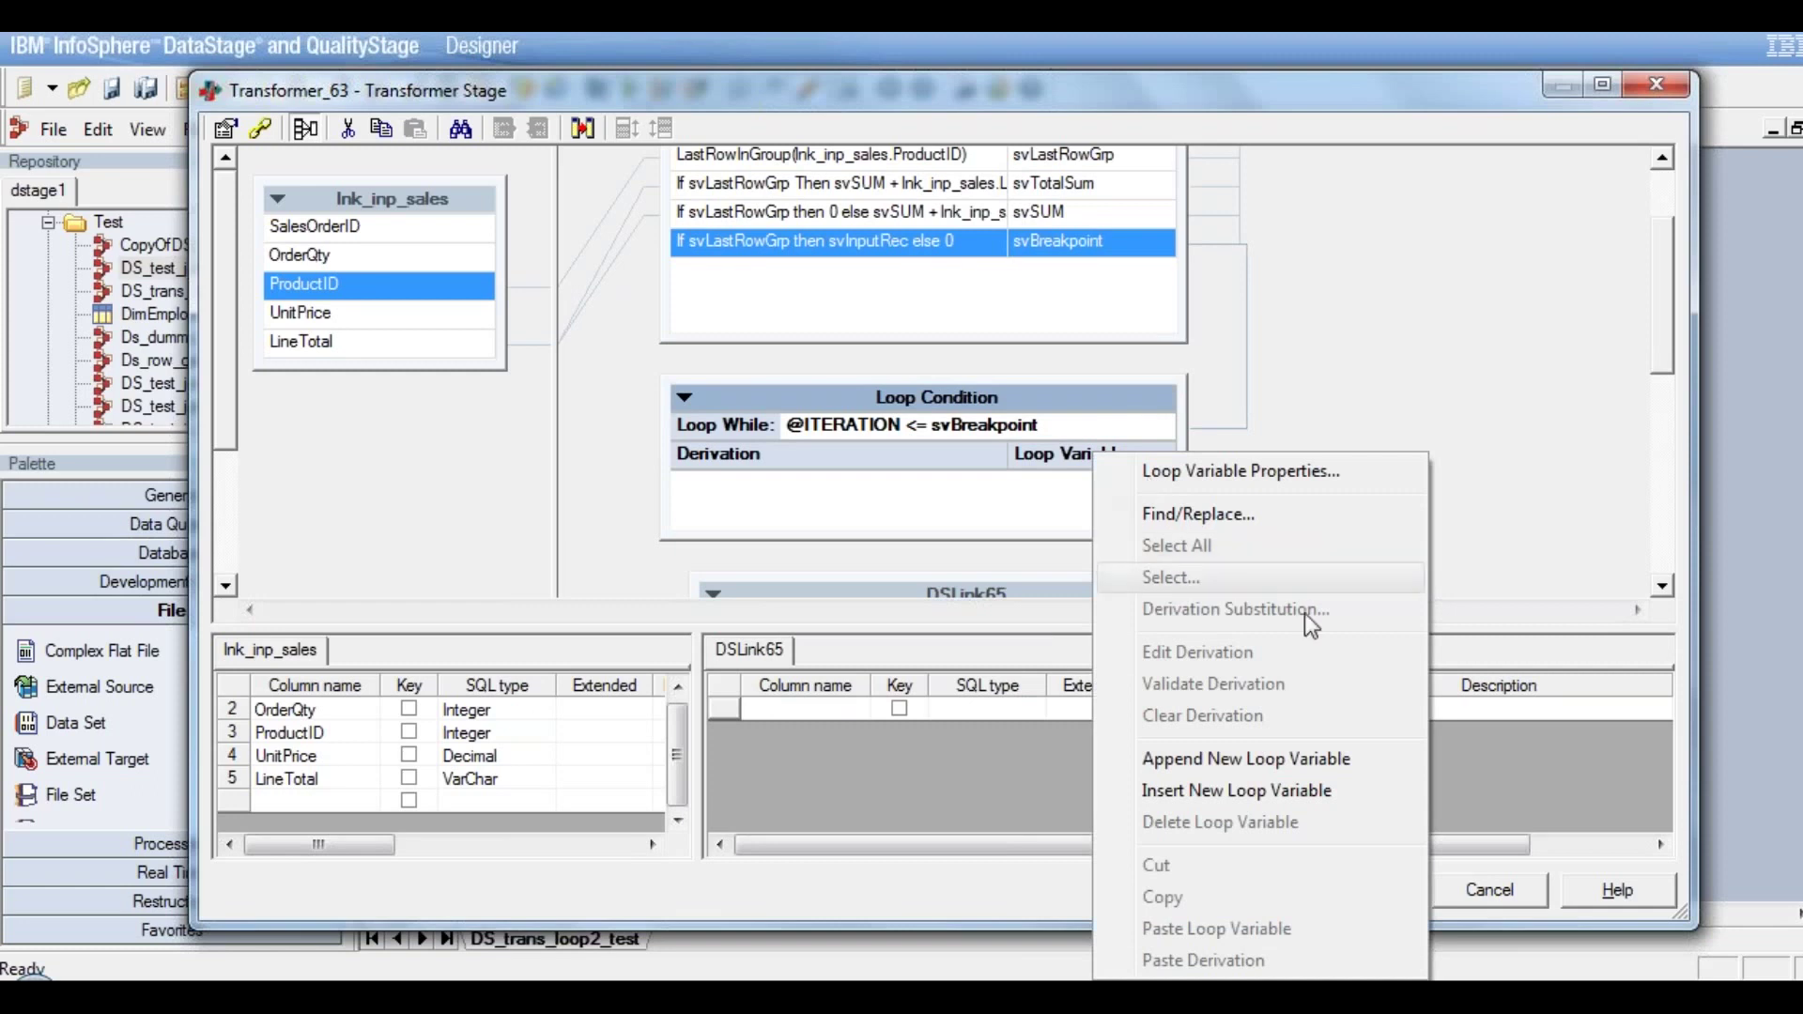
click(1296, 790)
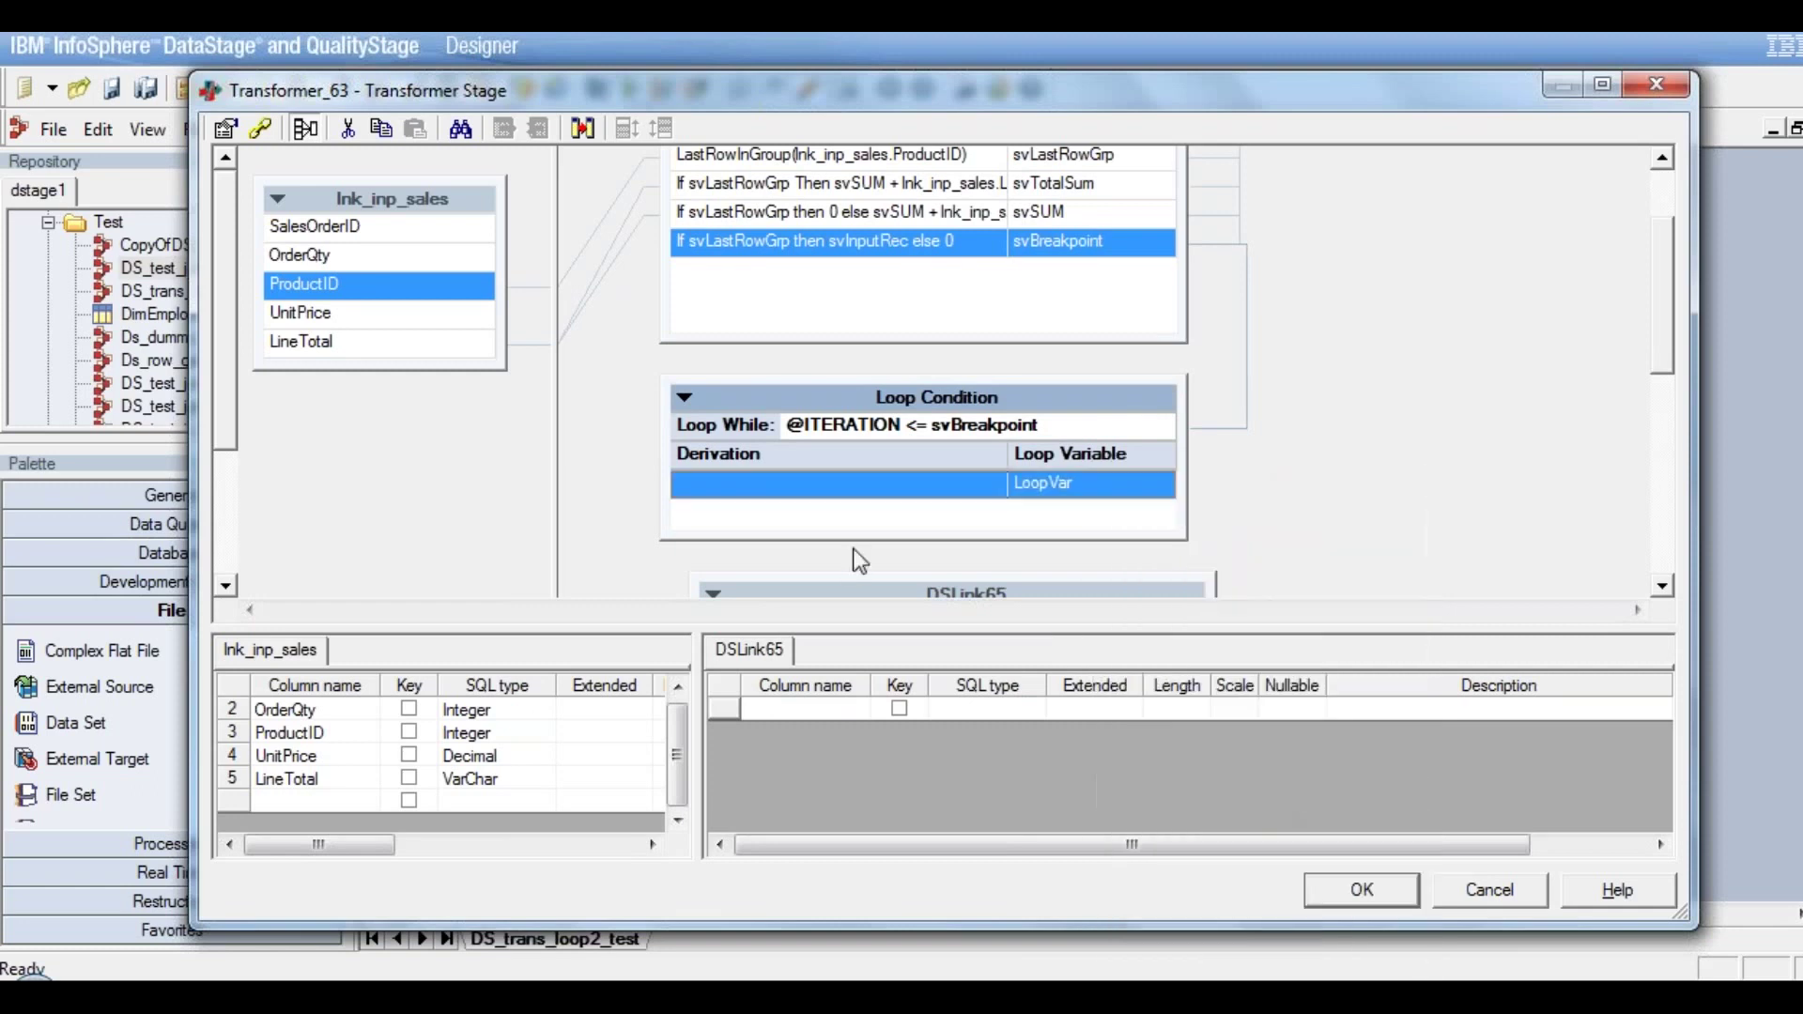
Set the derivation of LoopVar to the utility function GetSavedInputRecord()
double_click(796, 482)
right_click(750, 503)
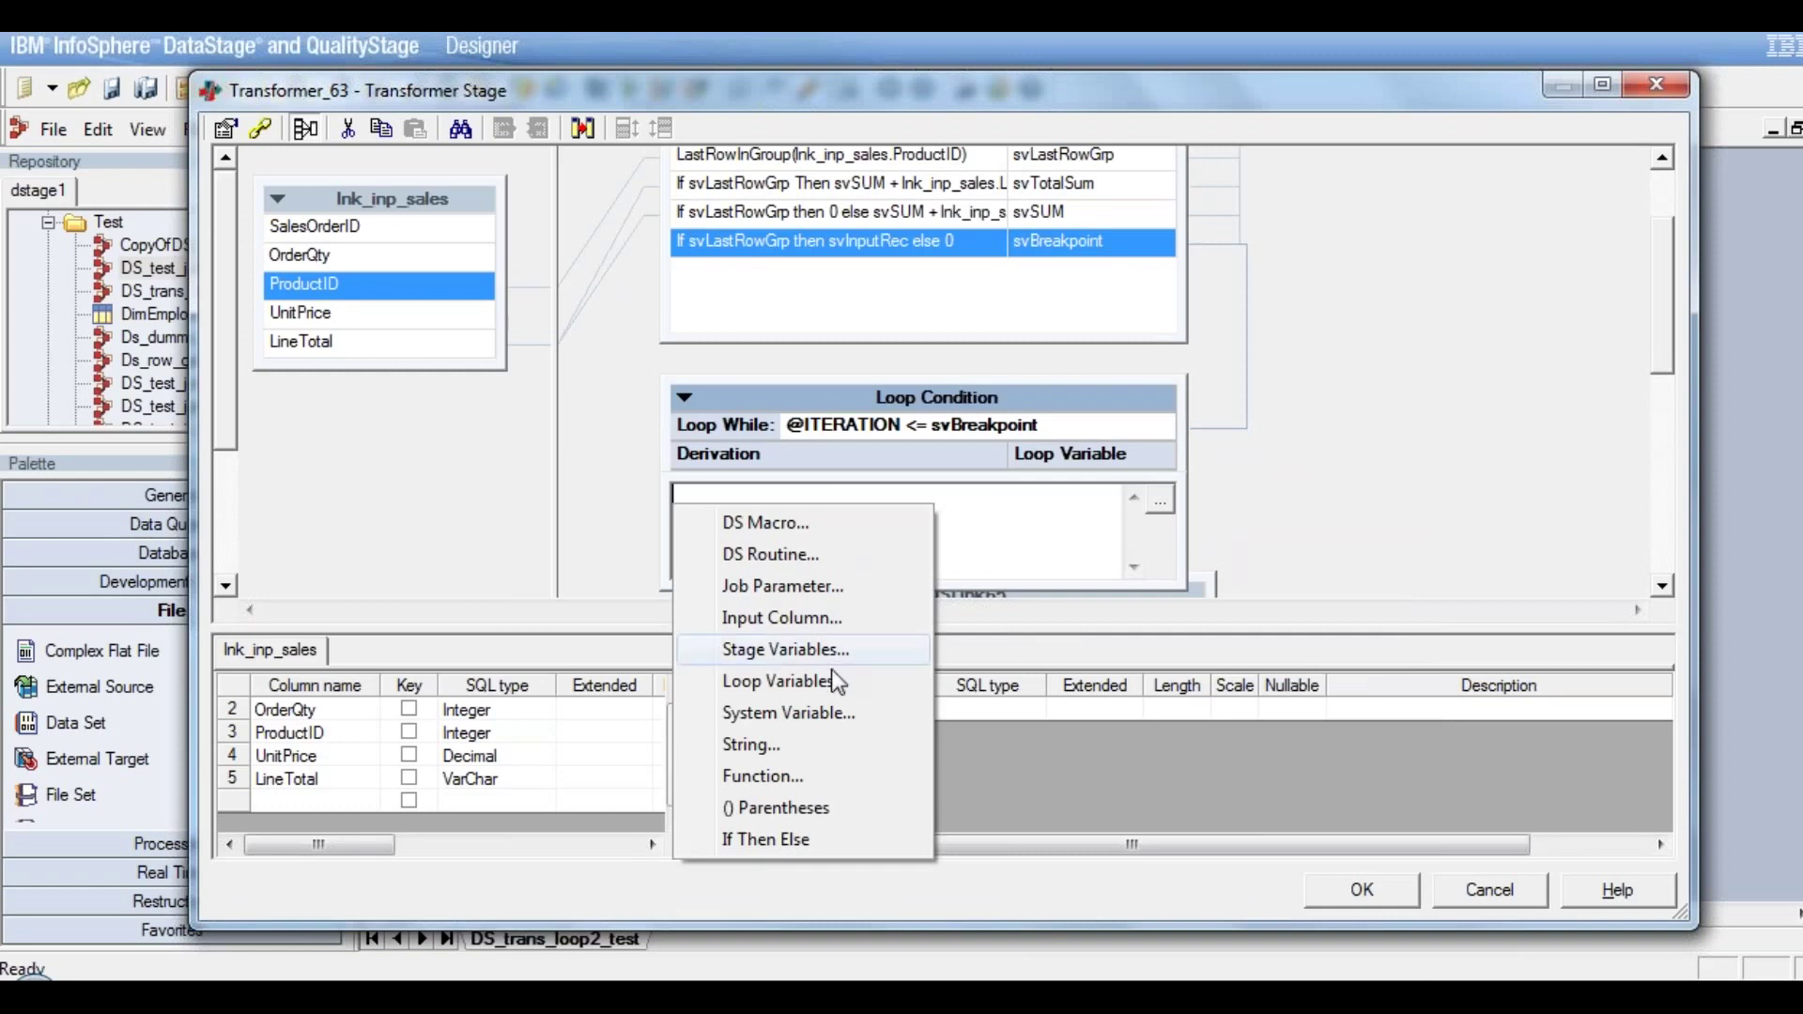
click(776, 783)
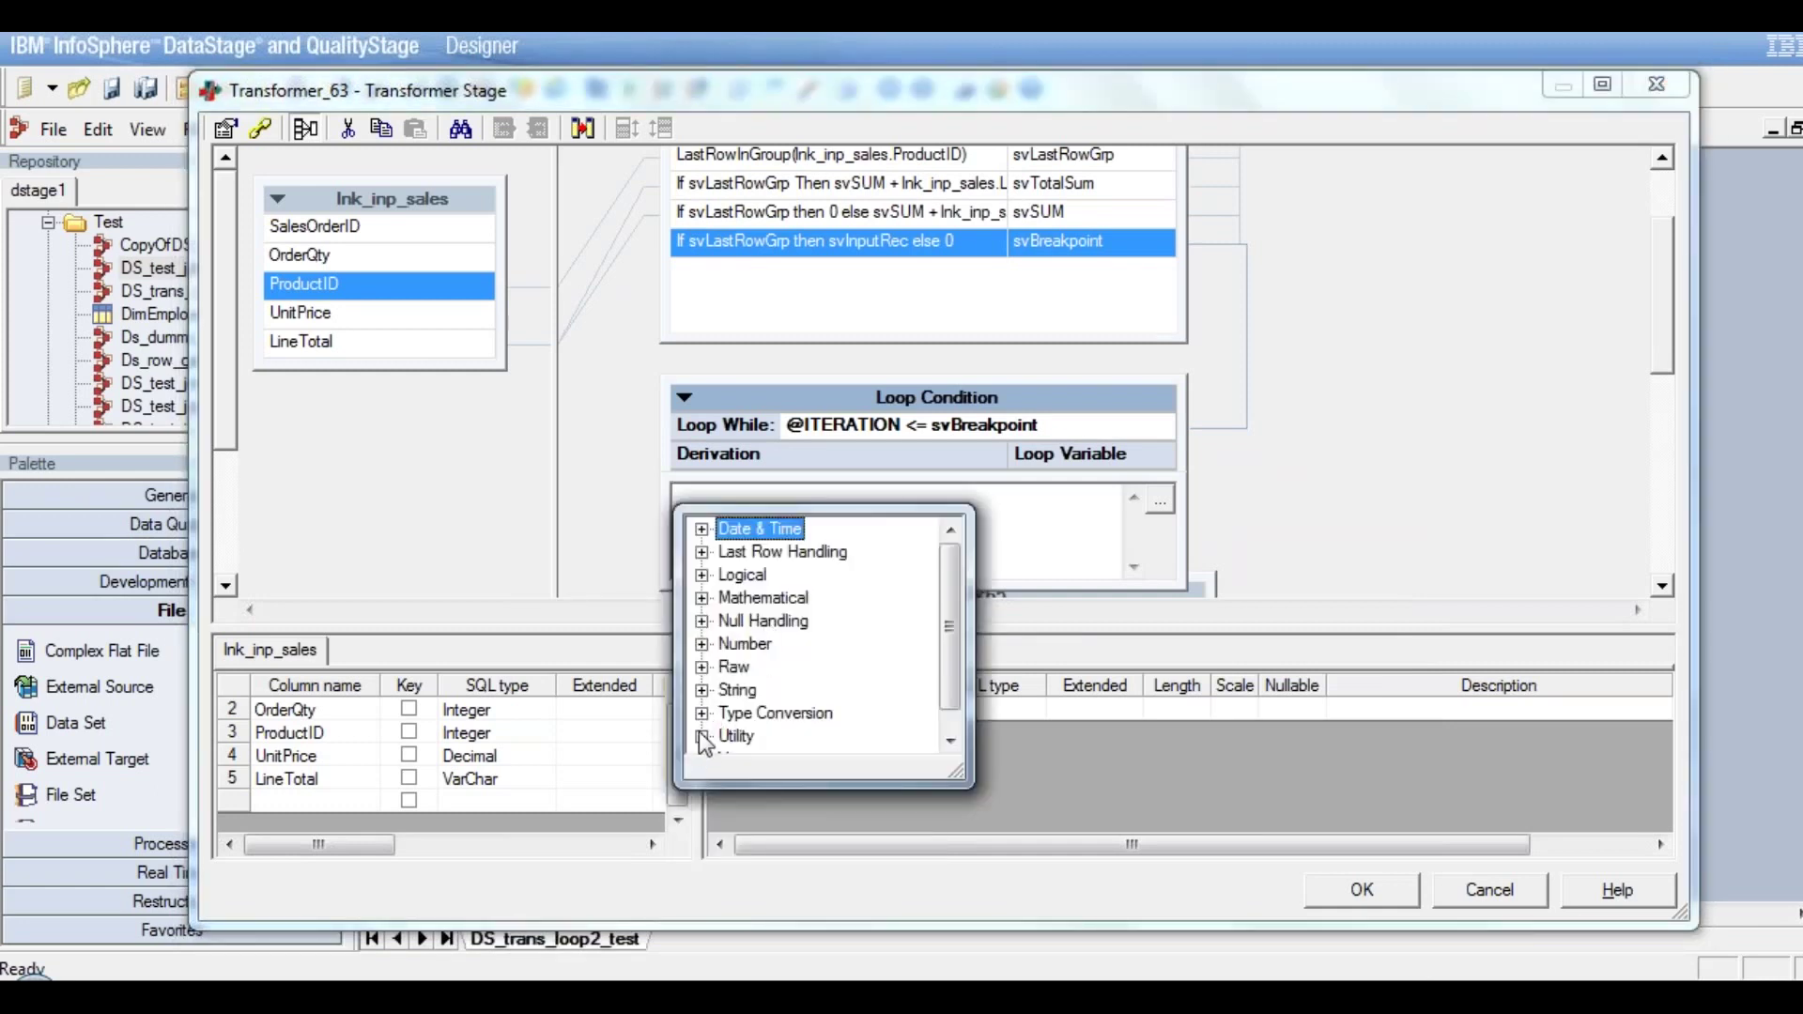
click(702, 737)
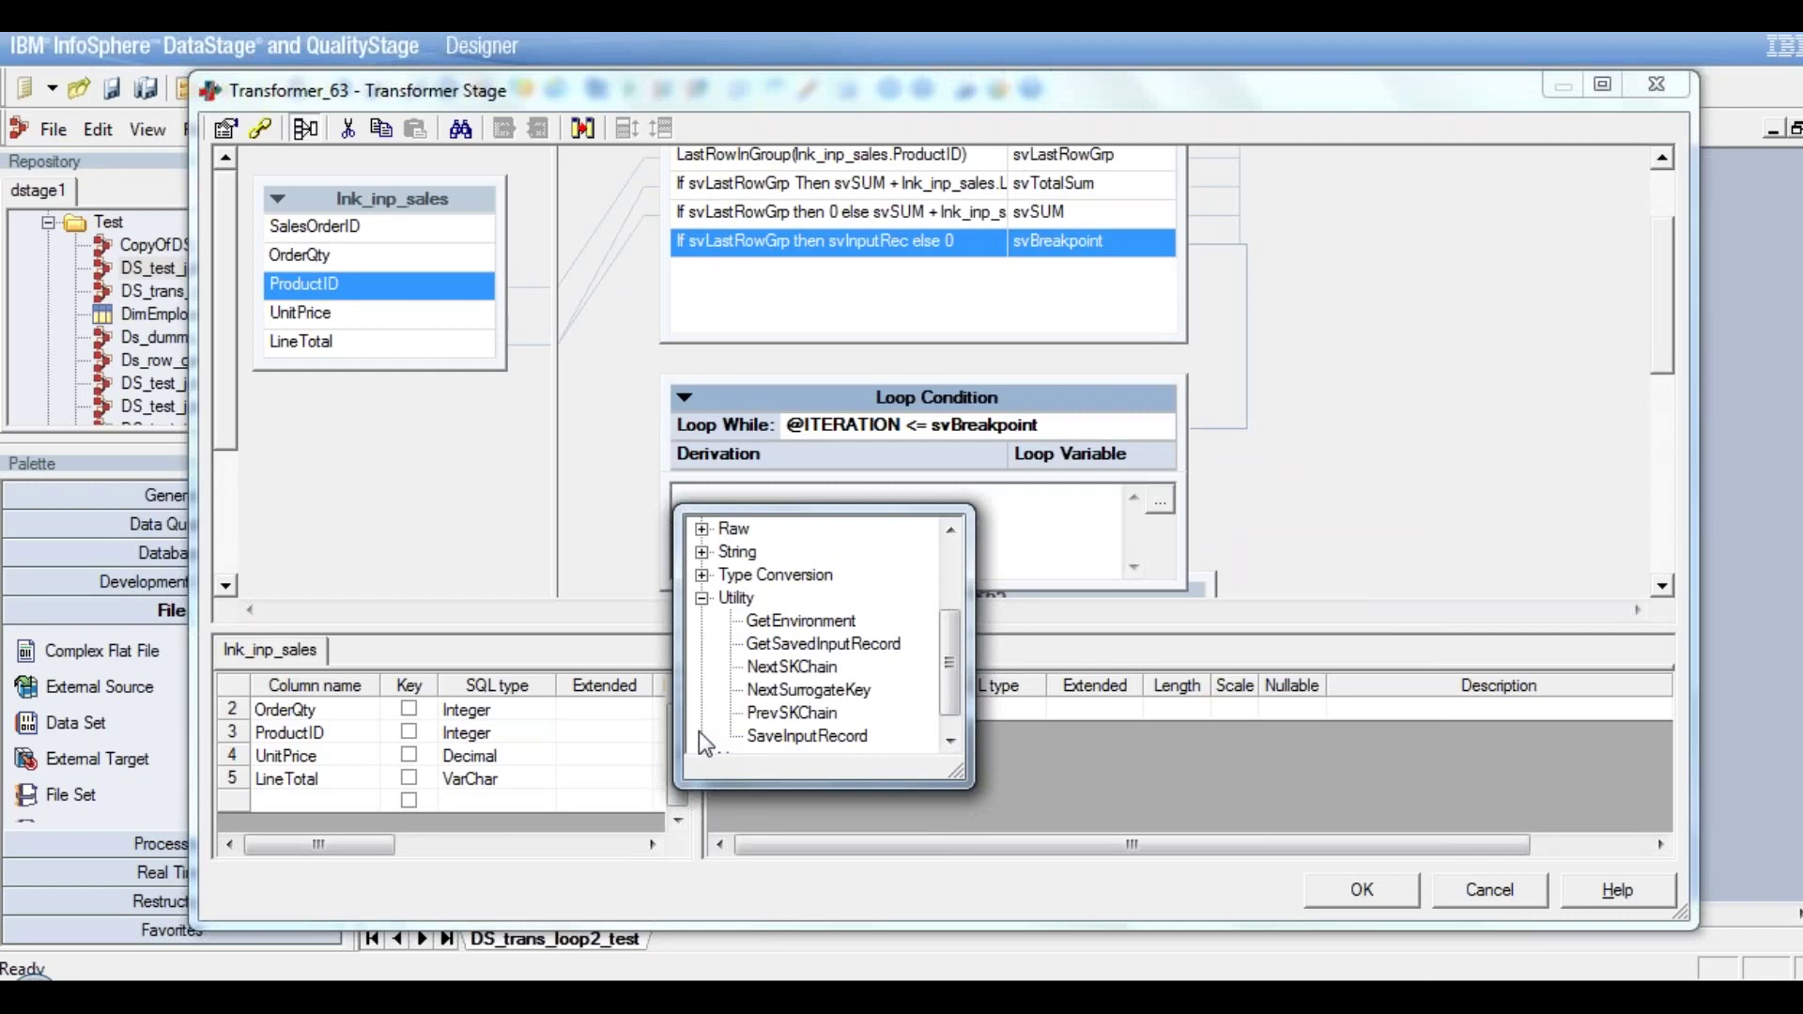
click(861, 644)
click(616, 513)
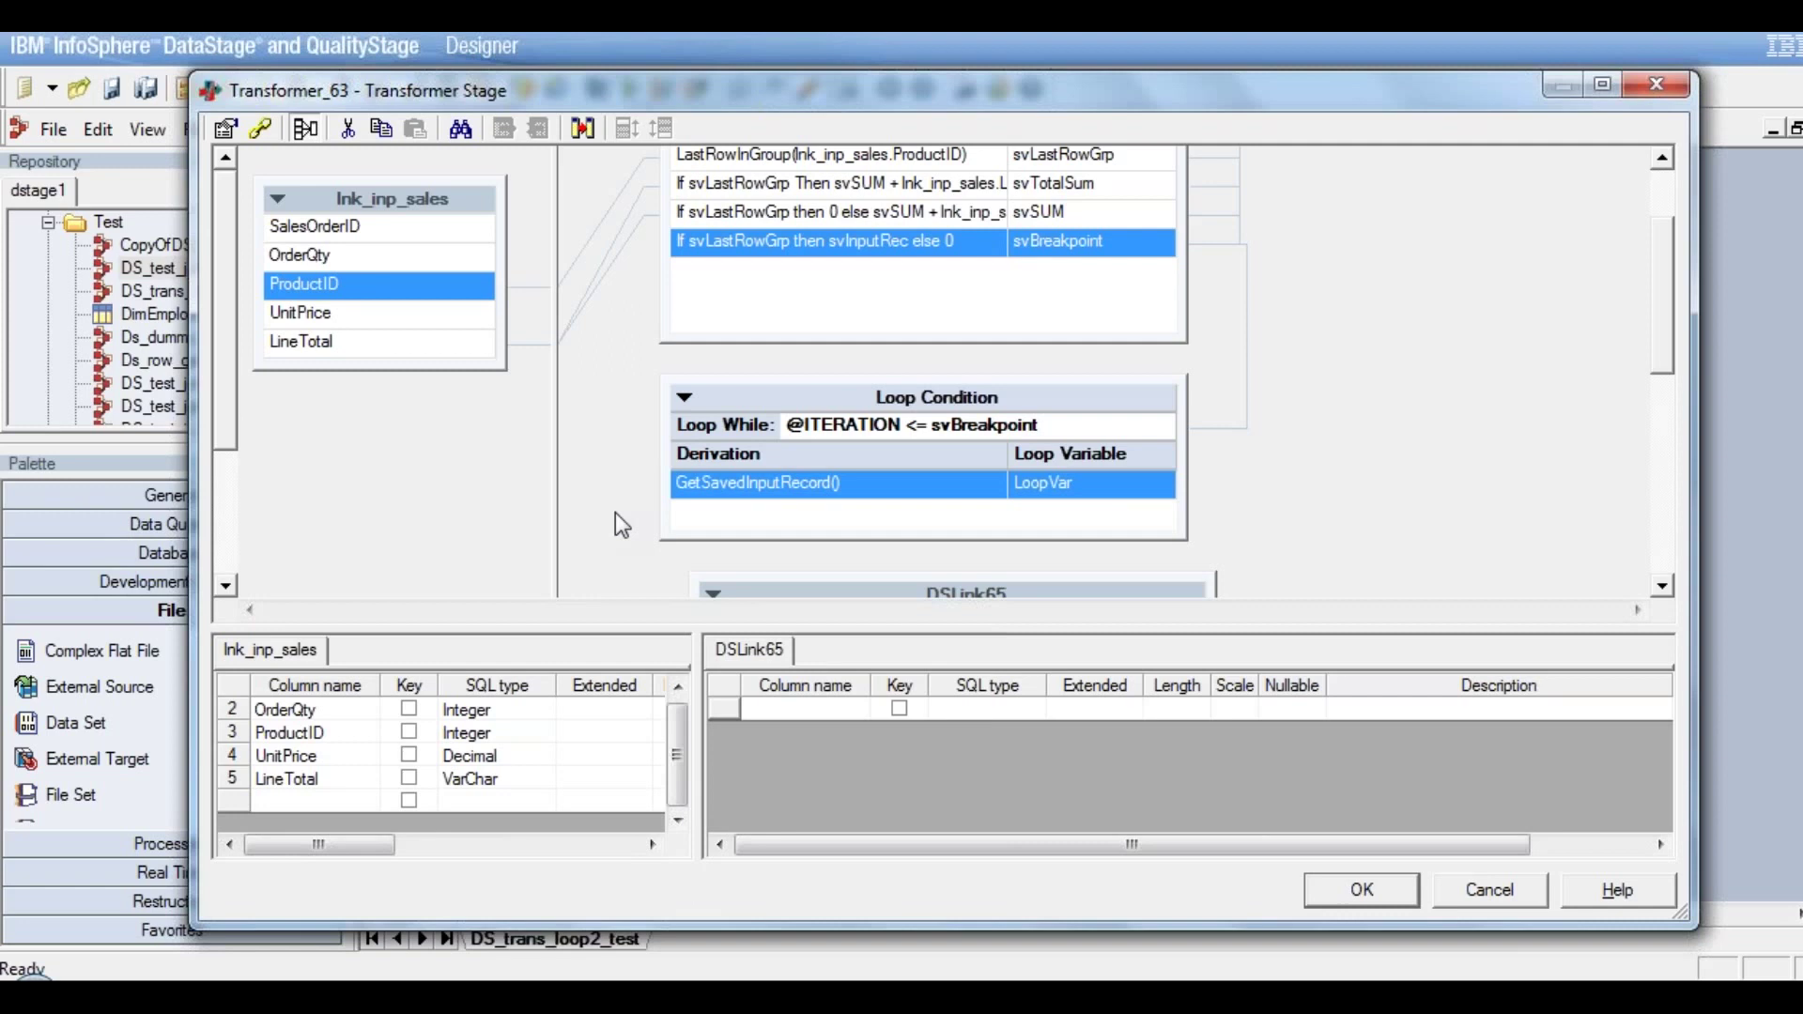
Map the ProductID column from lnk_inp_sales to the output link DSLink65
click(1661, 586)
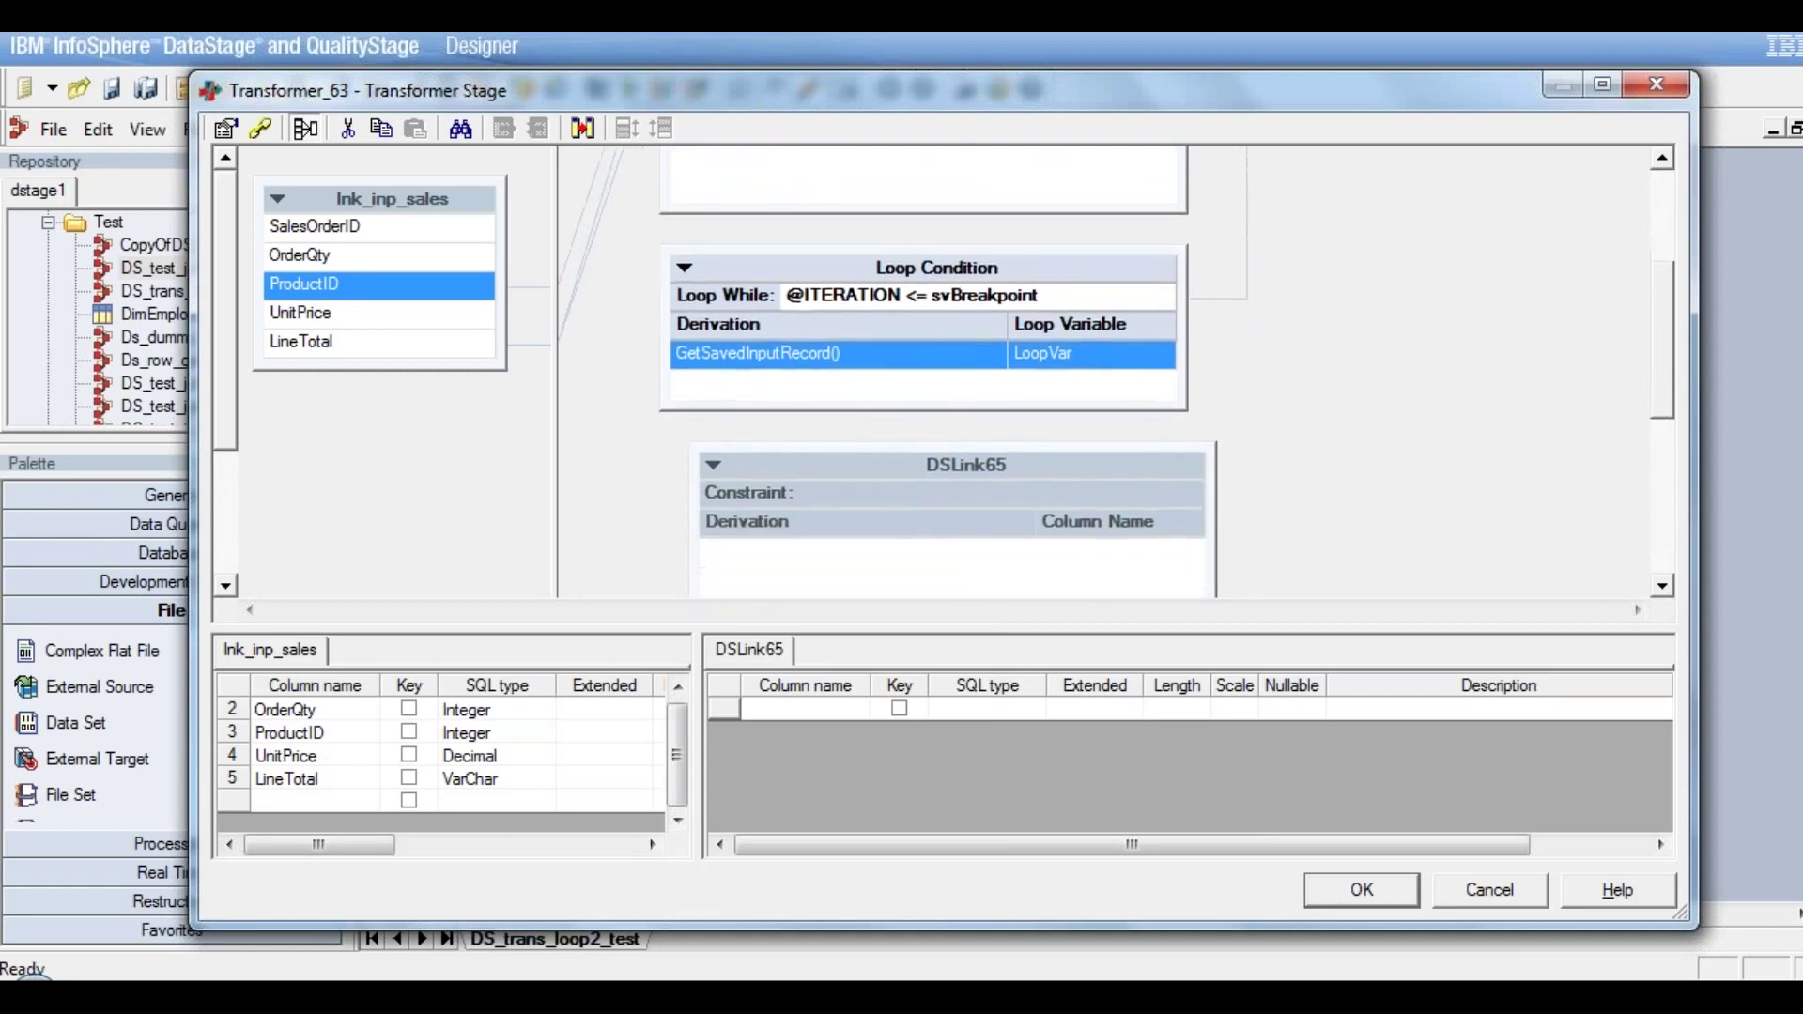
scroll(922, 352, down, 3)
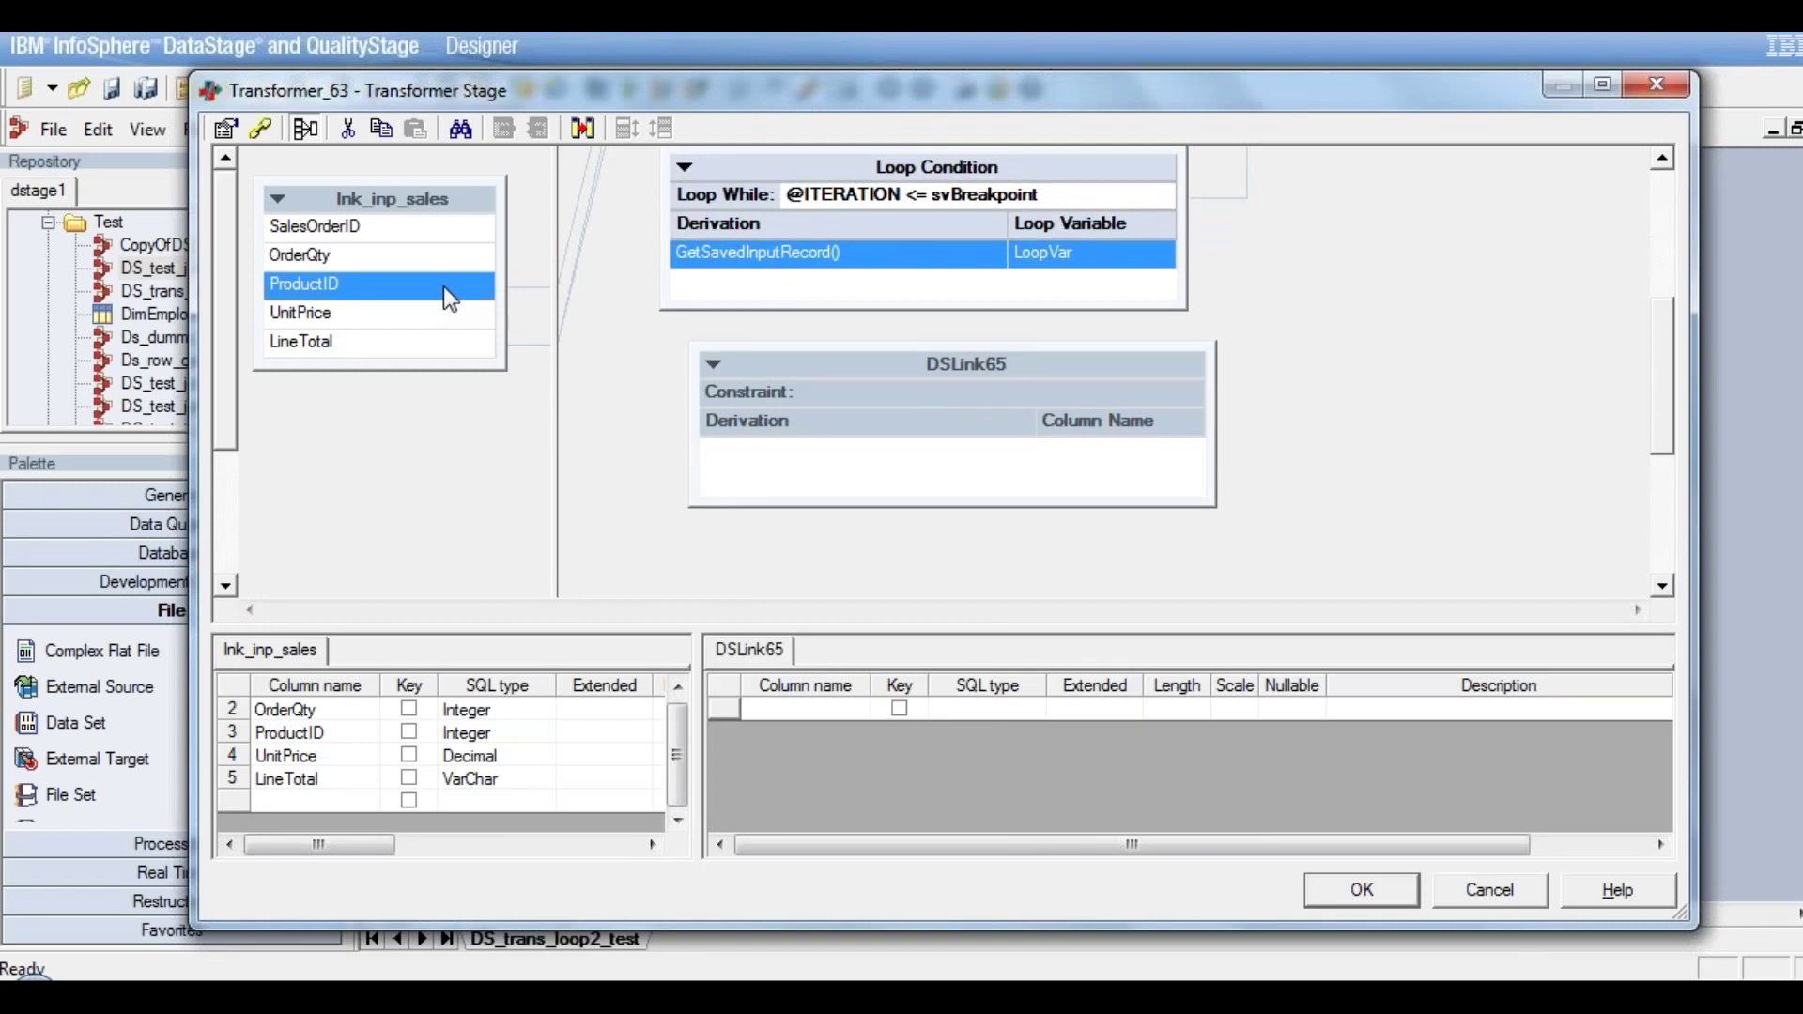
drag(444, 286, 893, 449)
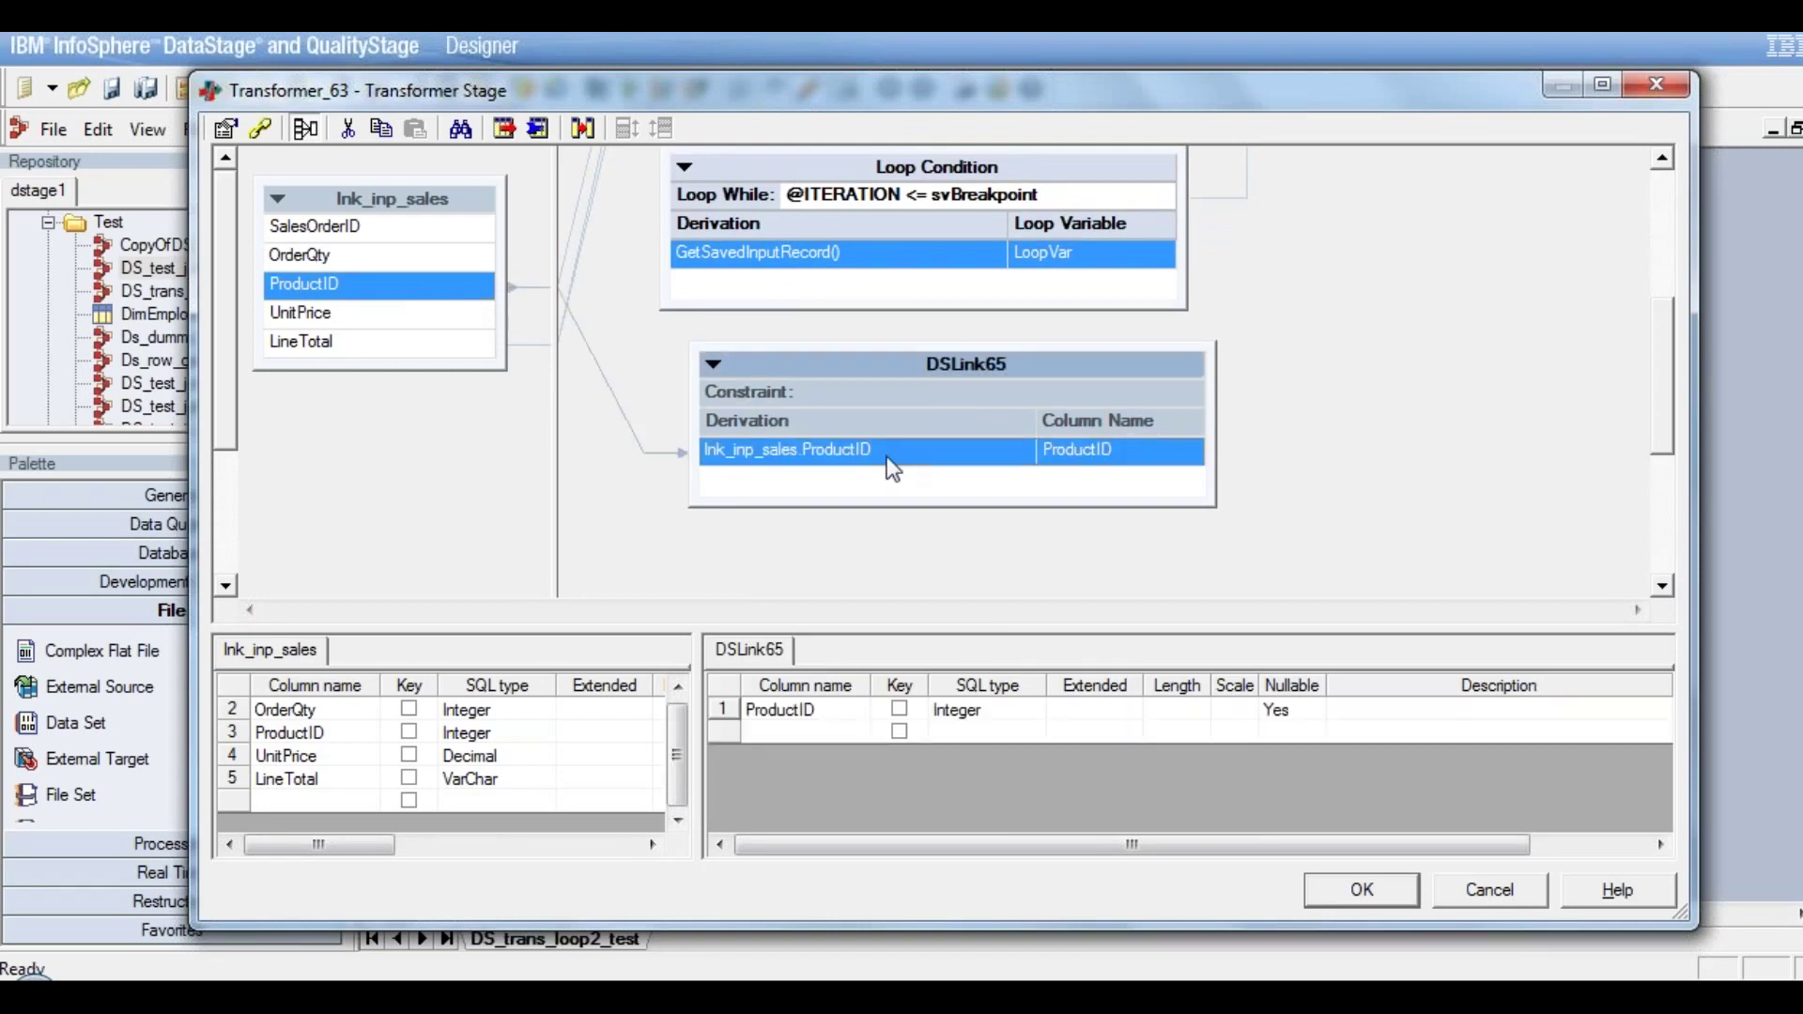
Add a second output column named Total_Sales to DSLink65
click(793, 734)
text(T)
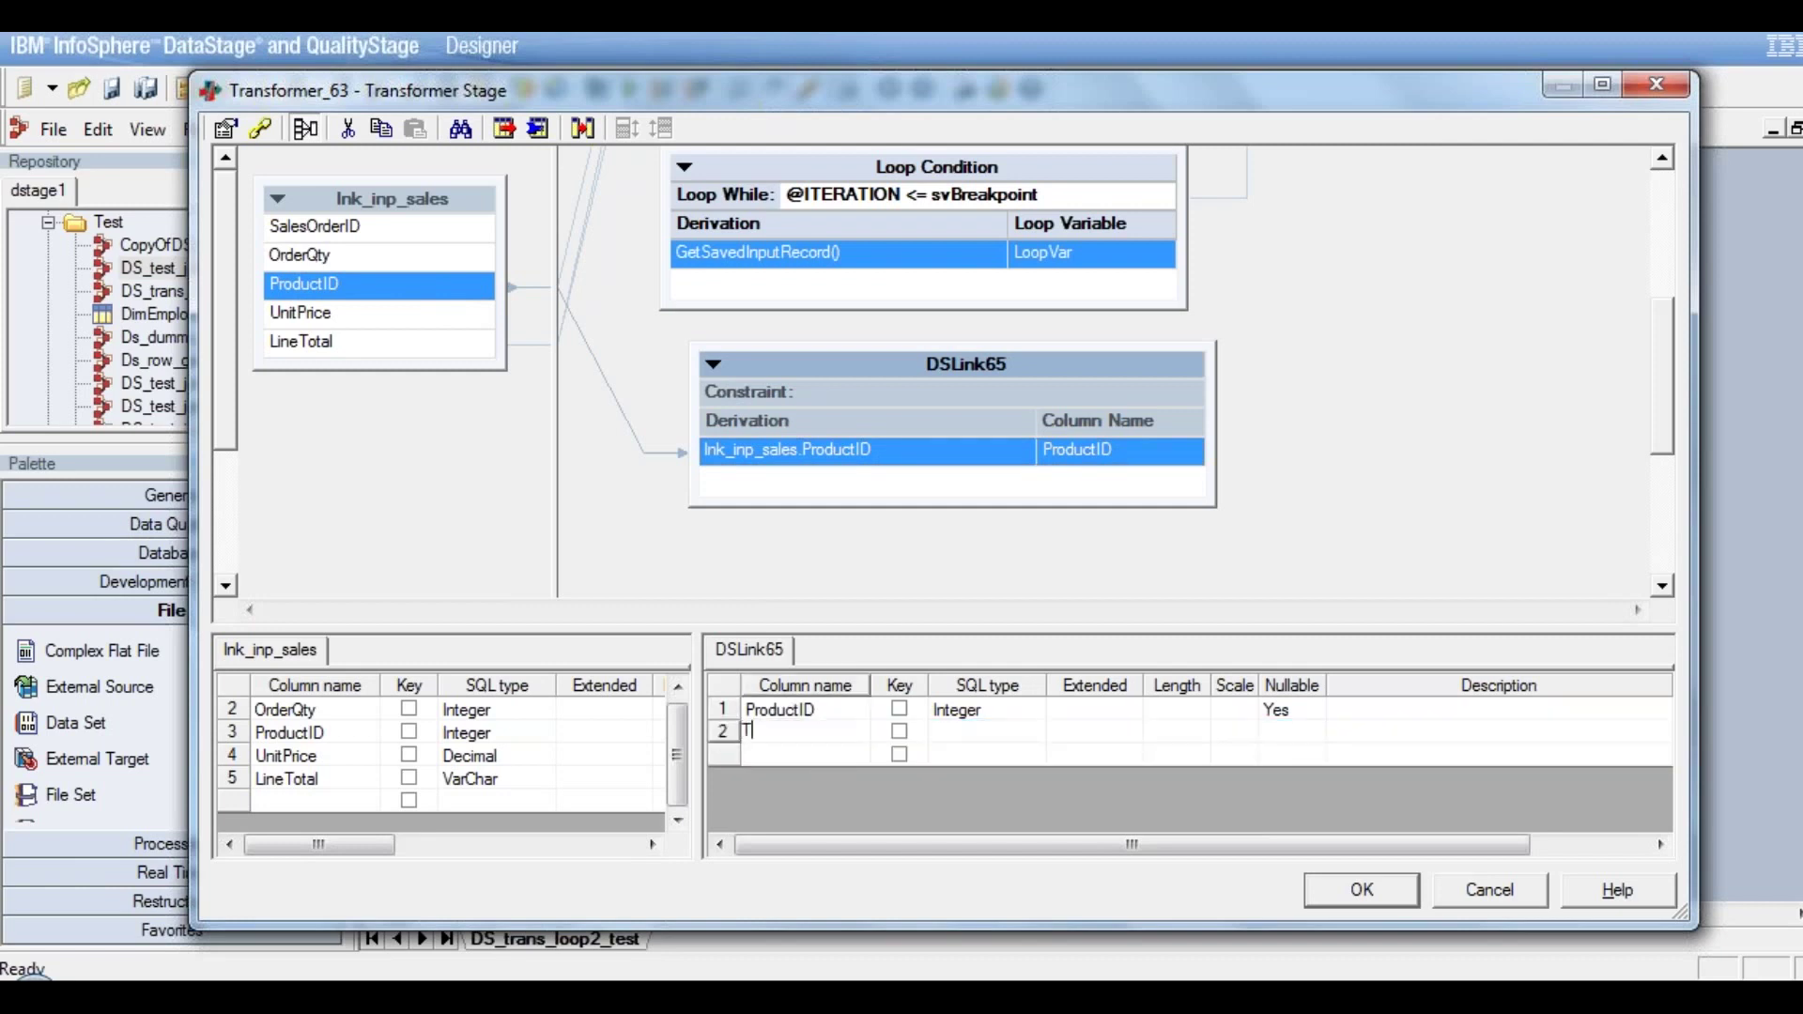
text(otal_Sales)
click(825, 757)
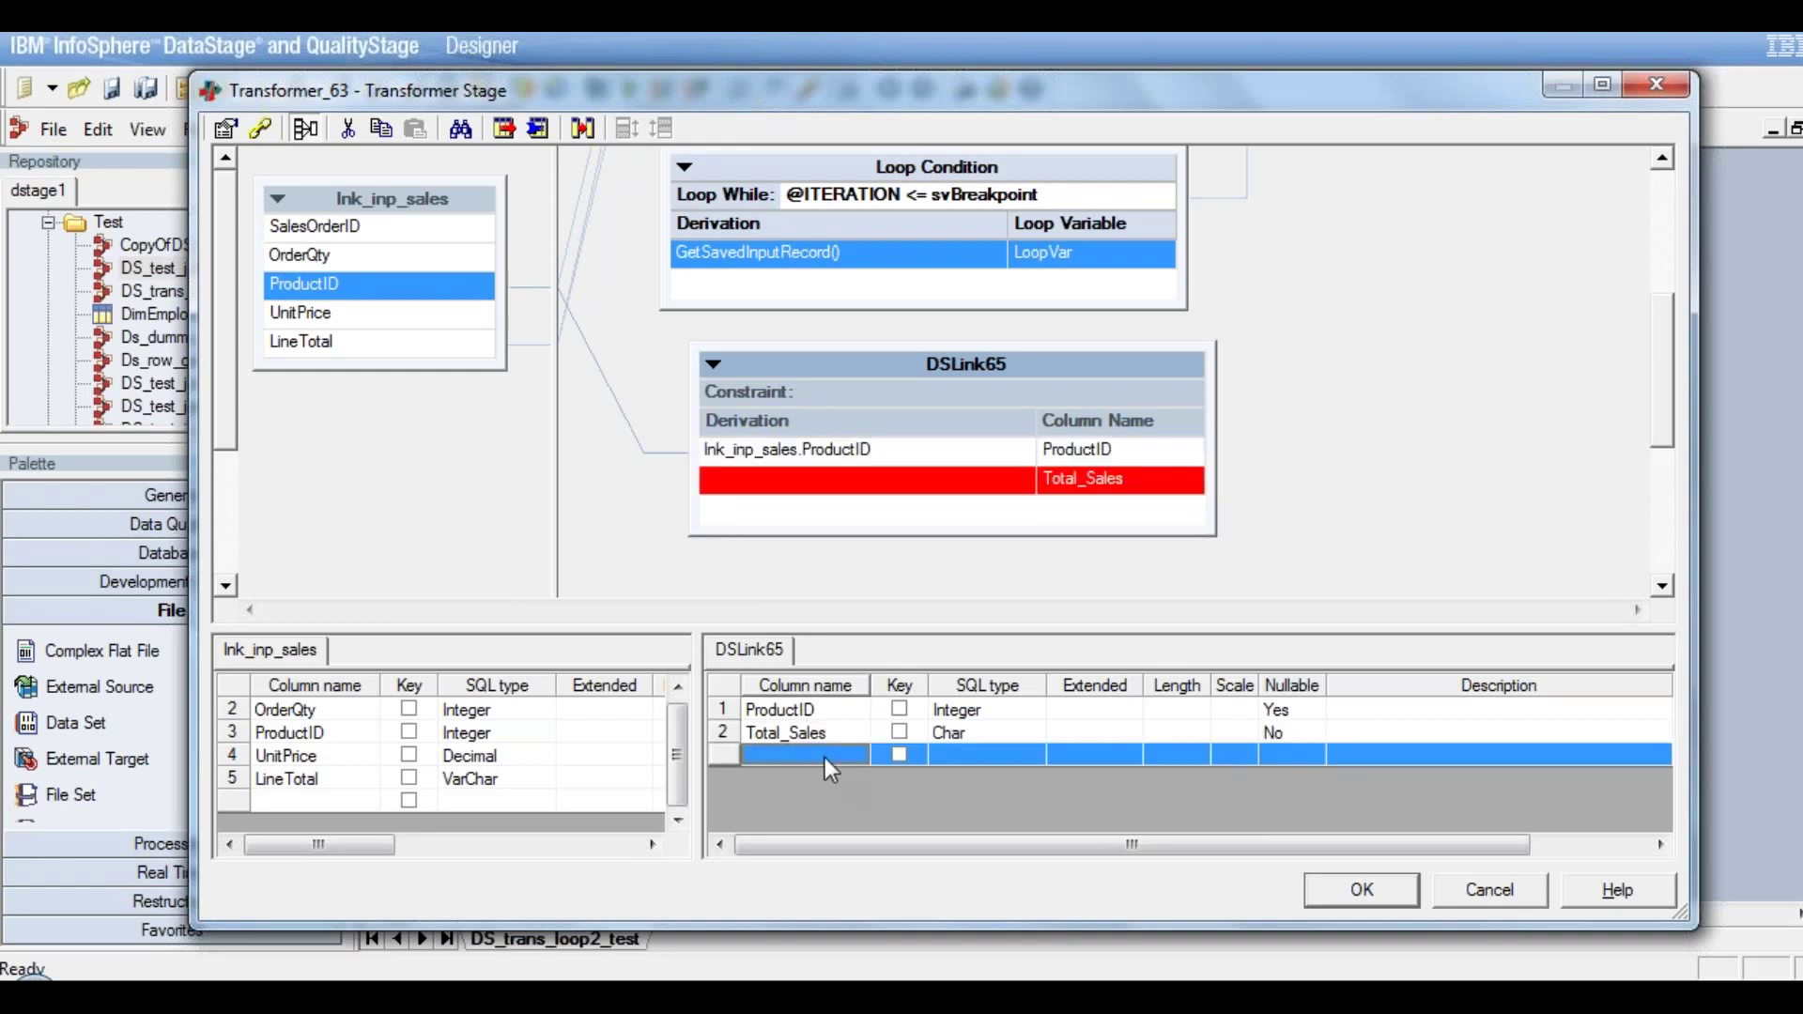
Set the SQL type of the Total_Sales column to VarChar
click(1029, 734)
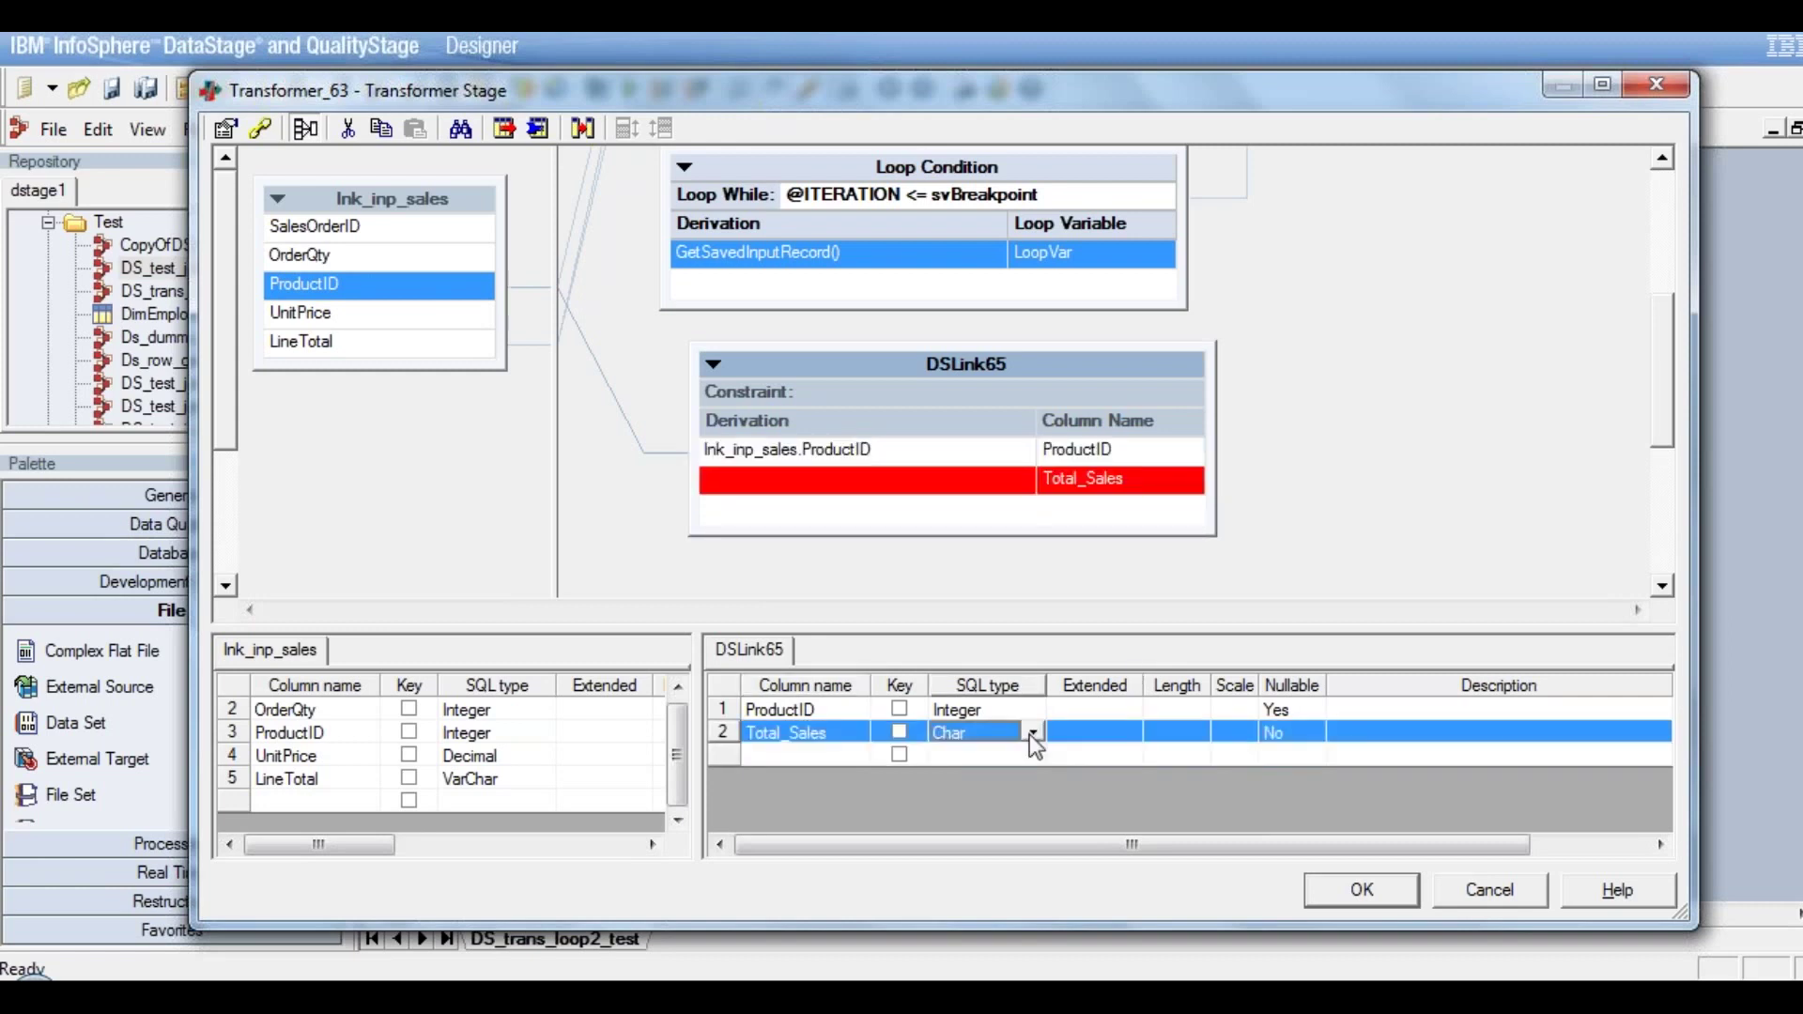
key(v)
key(v)
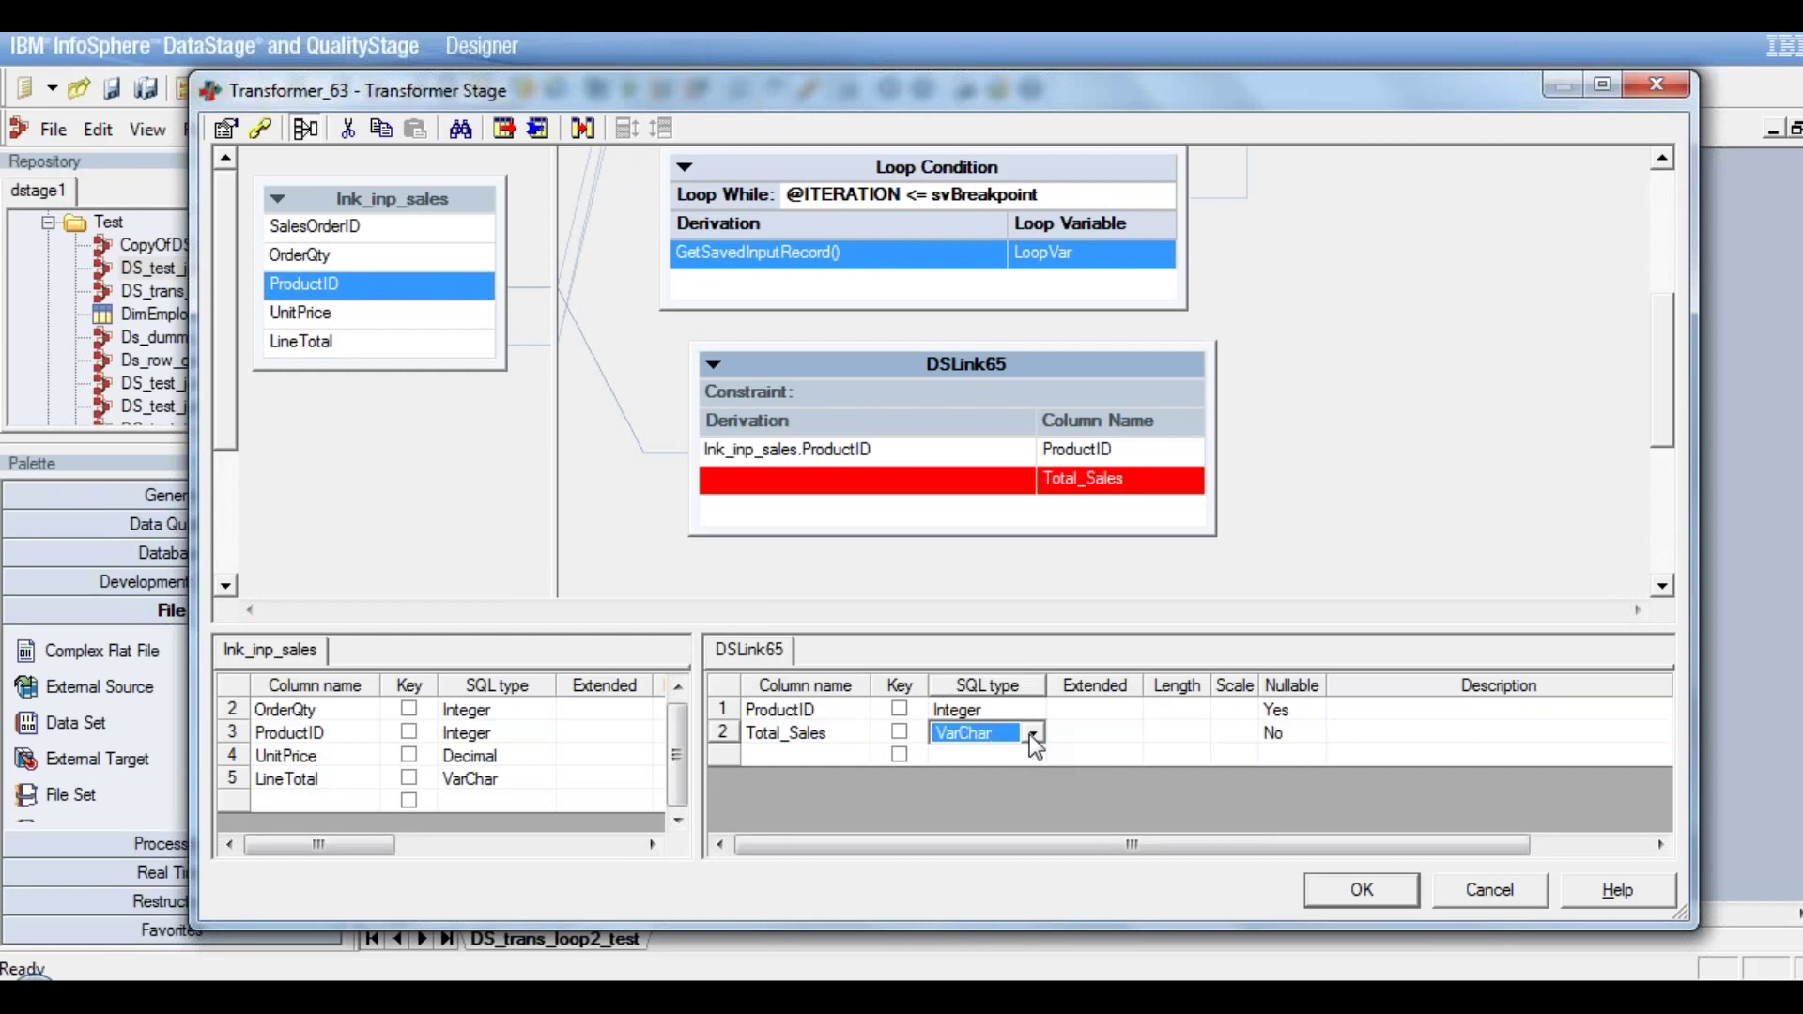
click(1305, 737)
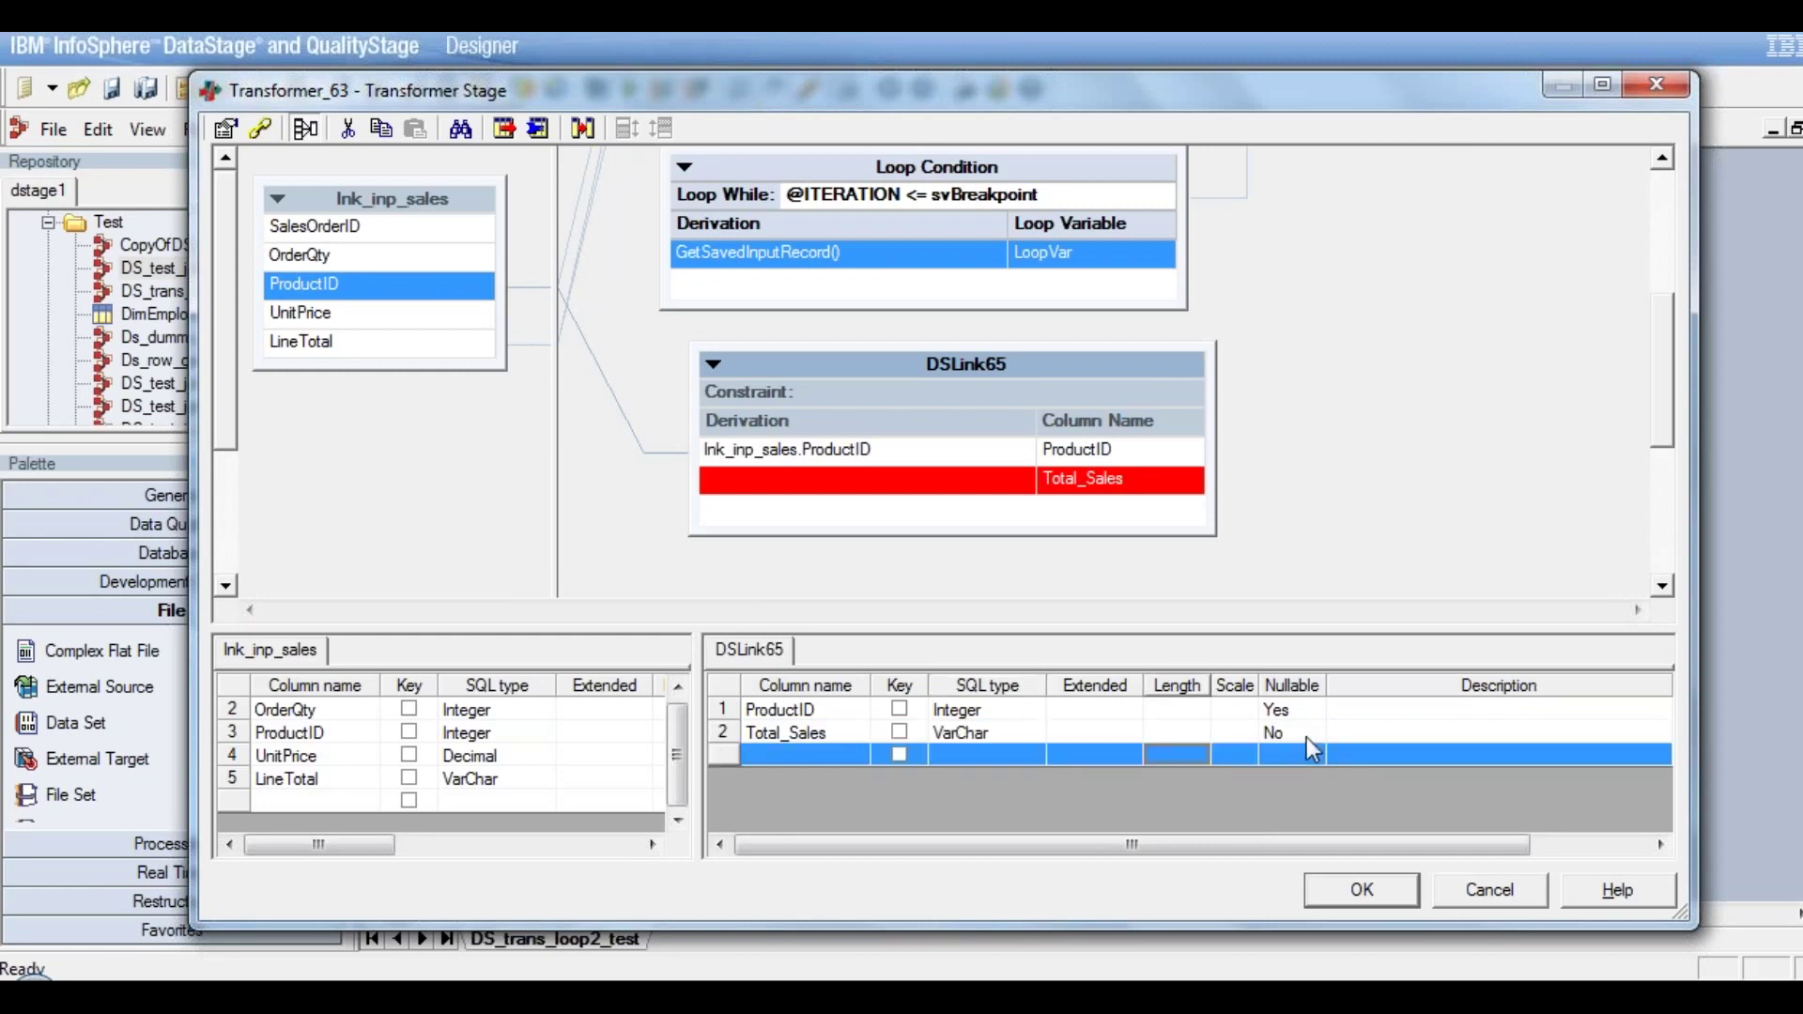
Make the Total_Sales output column of DSLink65 nullable
key(y)
click(1283, 755)
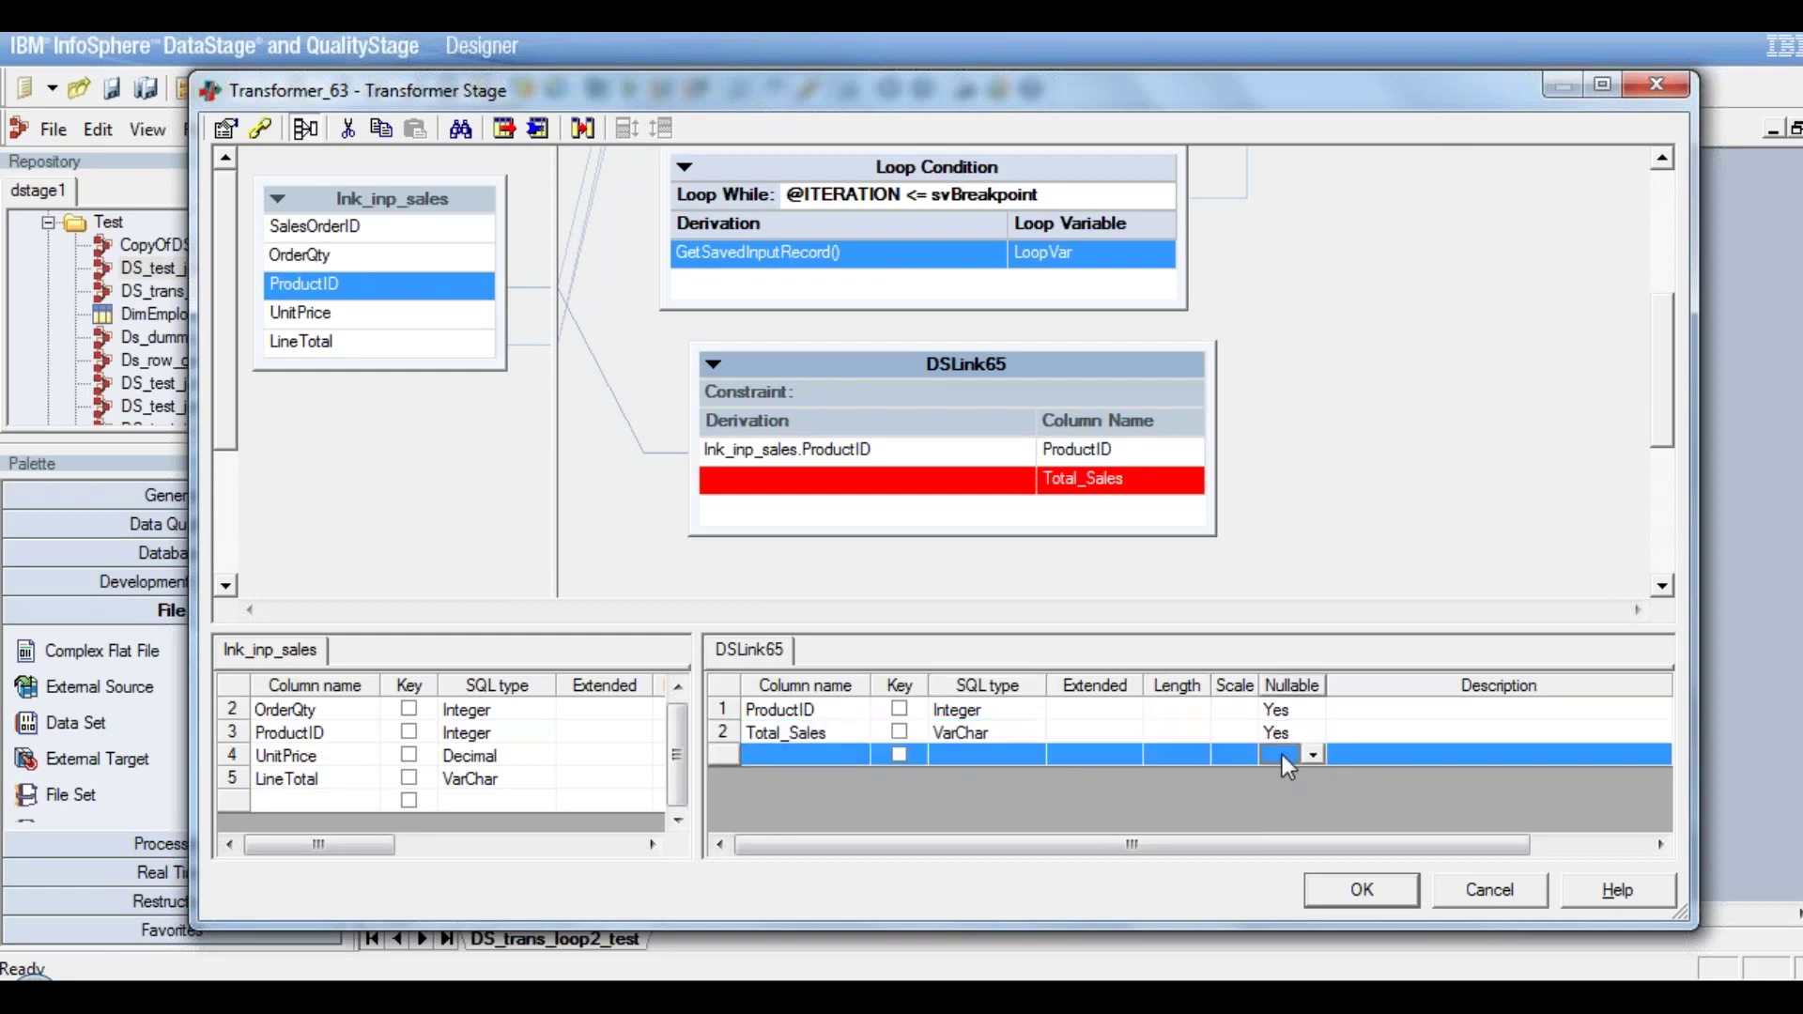
click(864, 482)
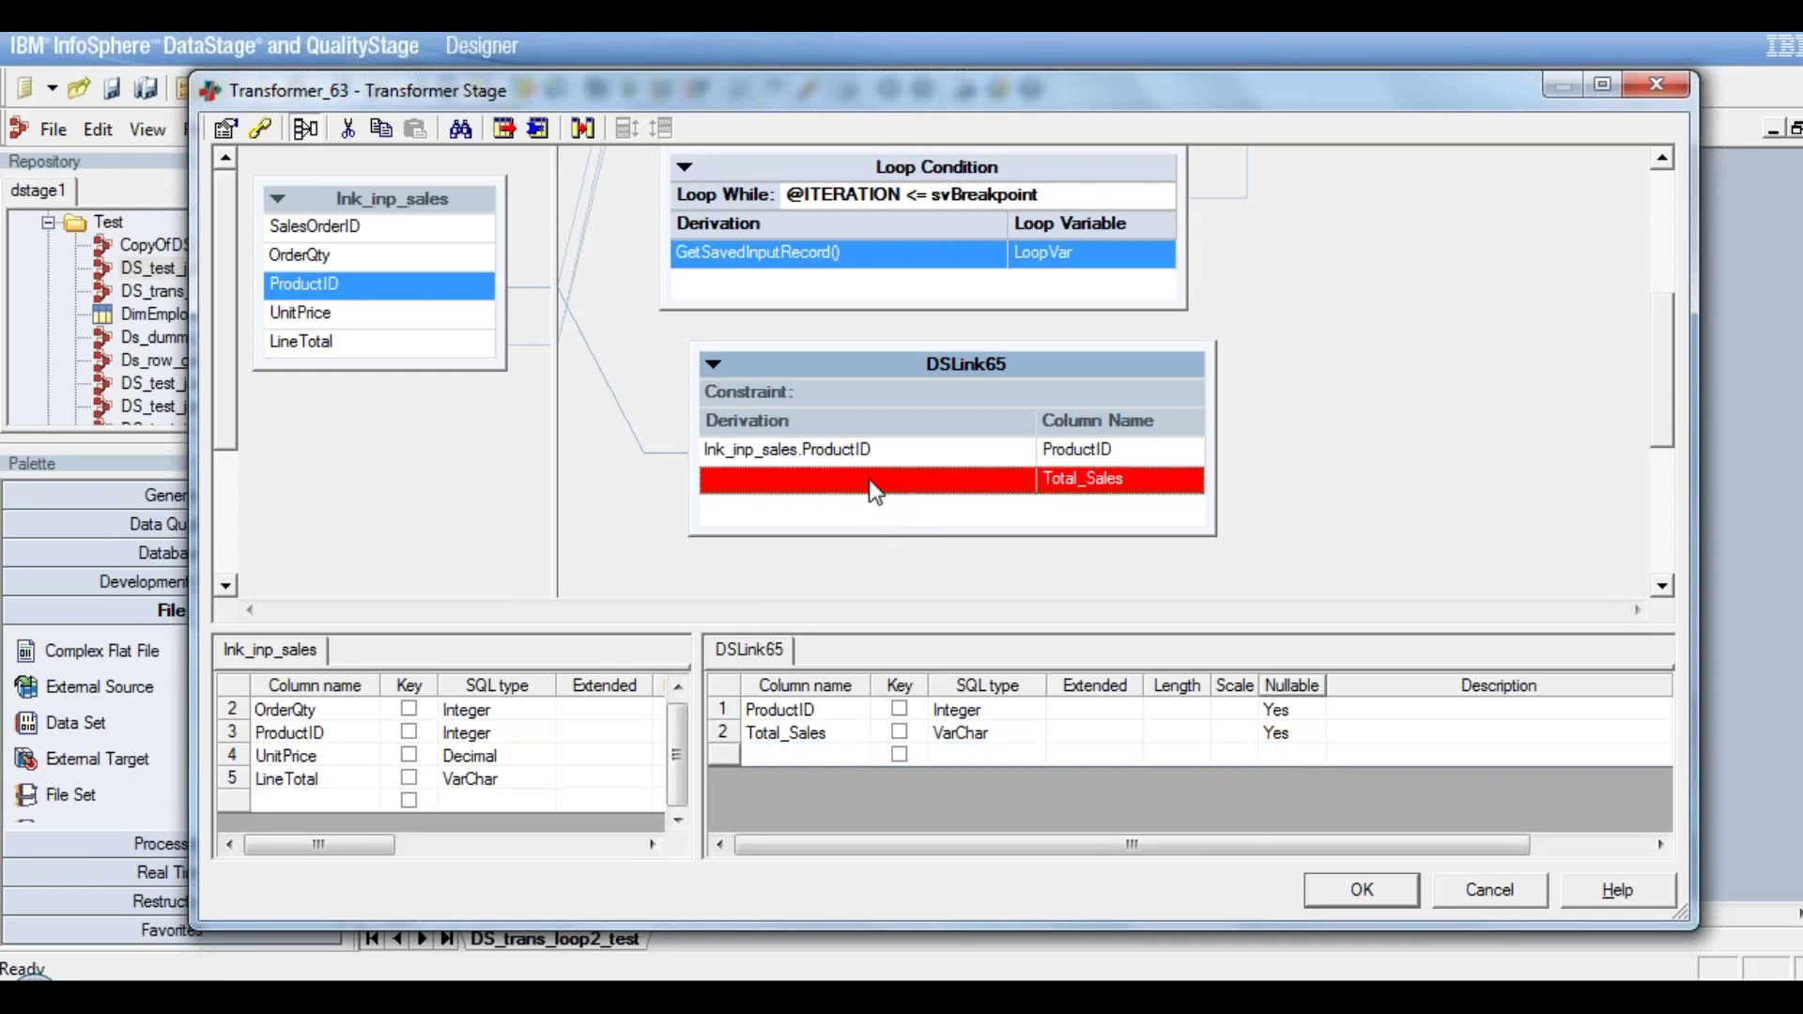
Set the derivation of the Total_Sales column in DSLink65 to the stage variable svTotalSum
click(1662, 160)
click(1662, 160)
click(1662, 159)
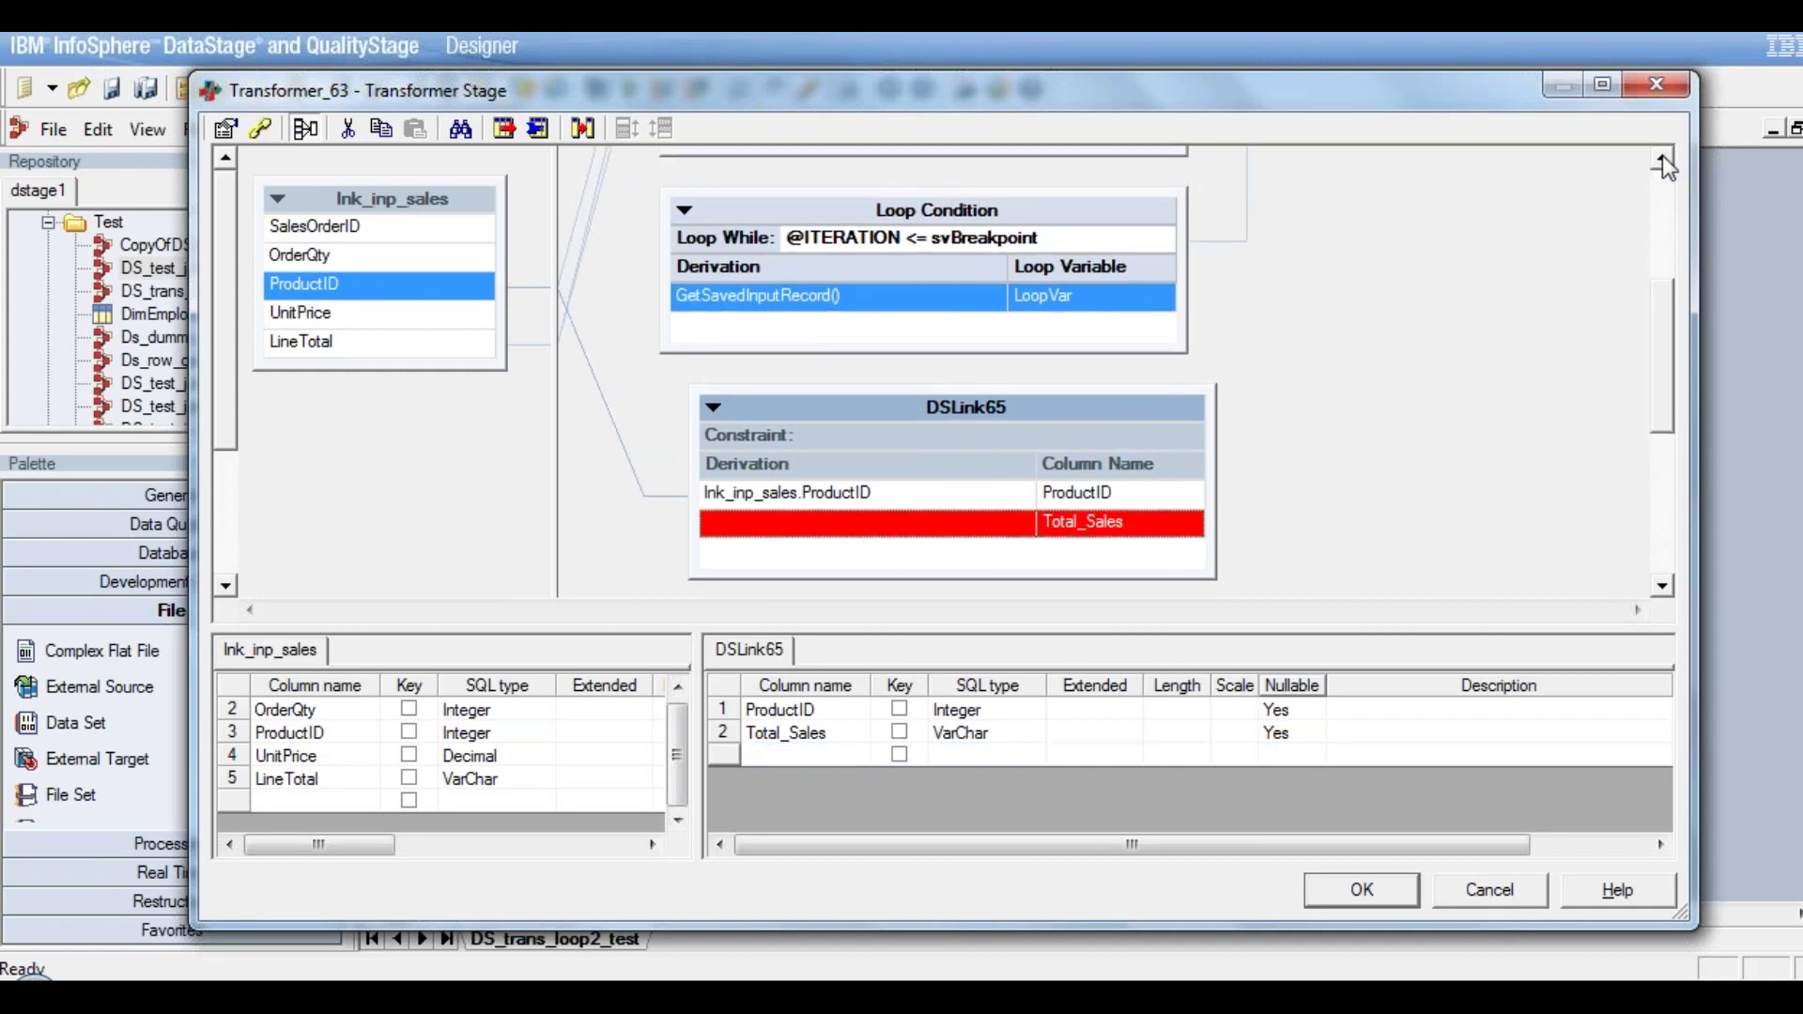
click(1662, 160)
click(1662, 160)
click(1662, 160)
click(1663, 160)
click(1662, 159)
click(1662, 160)
click(1662, 160)
click(1662, 160)
click(1663, 160)
click(1662, 160)
click(1662, 159)
click(1662, 160)
click(1662, 160)
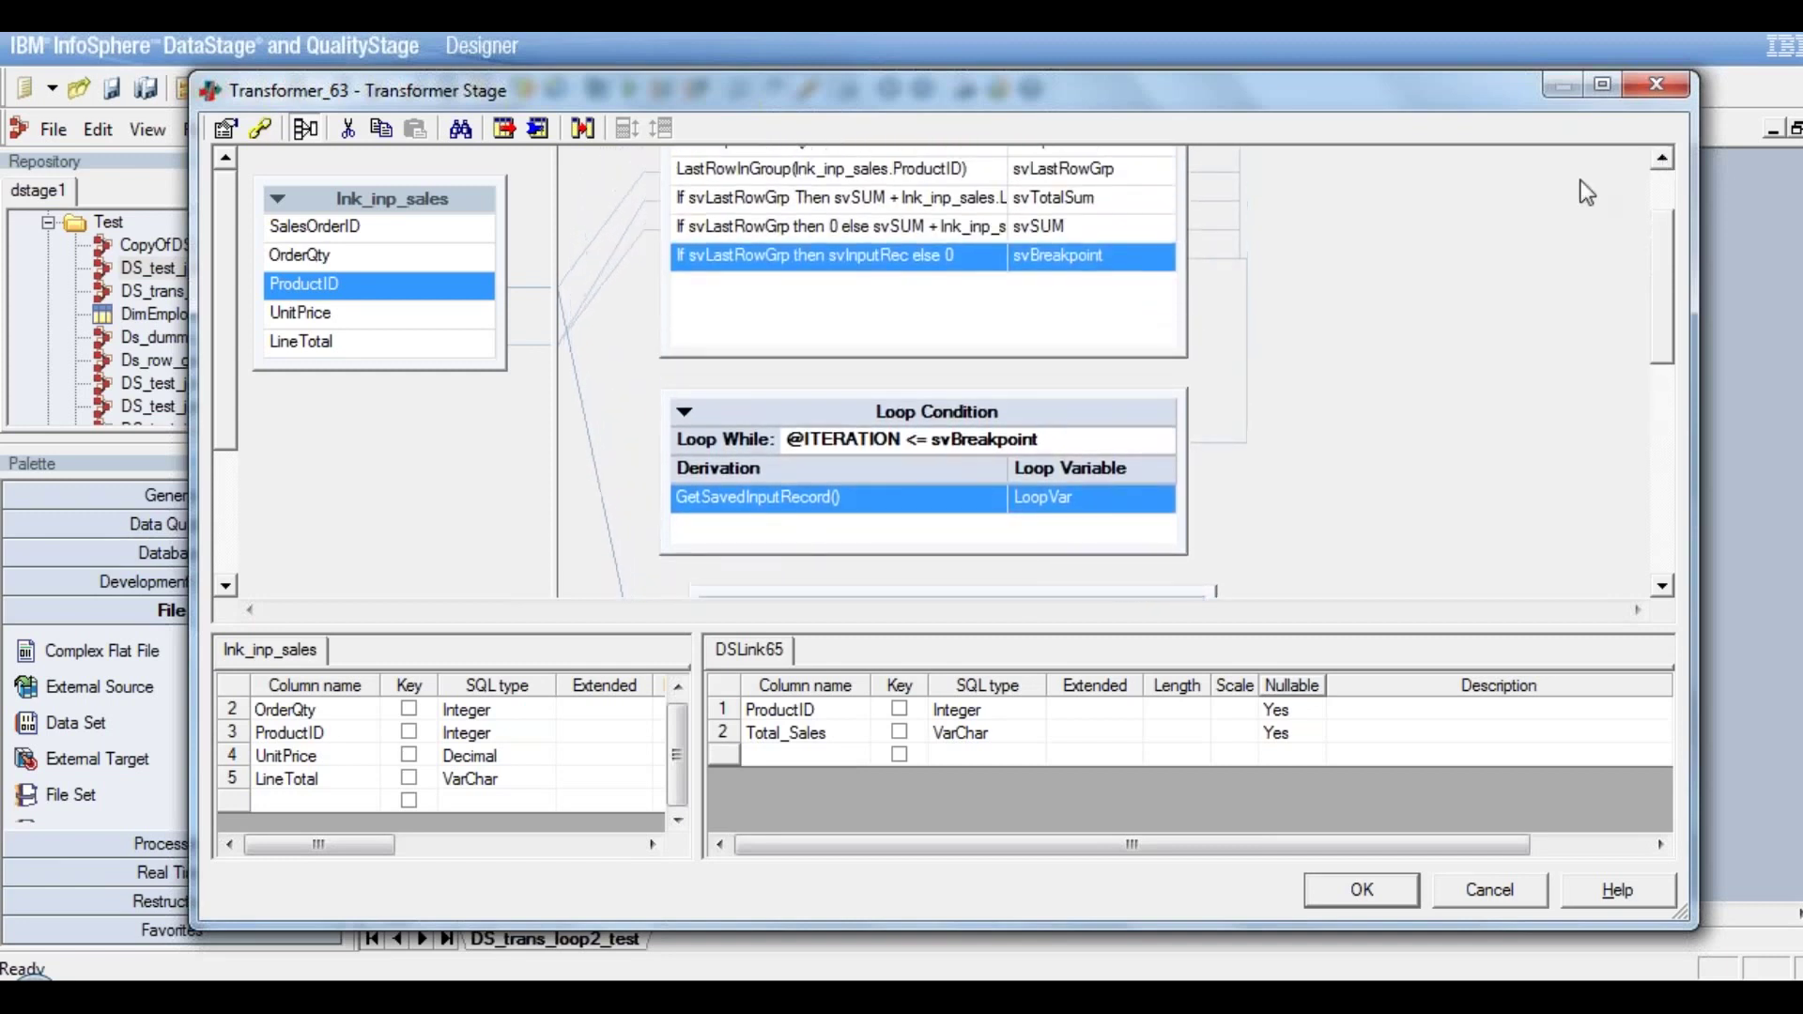
click(1067, 203)
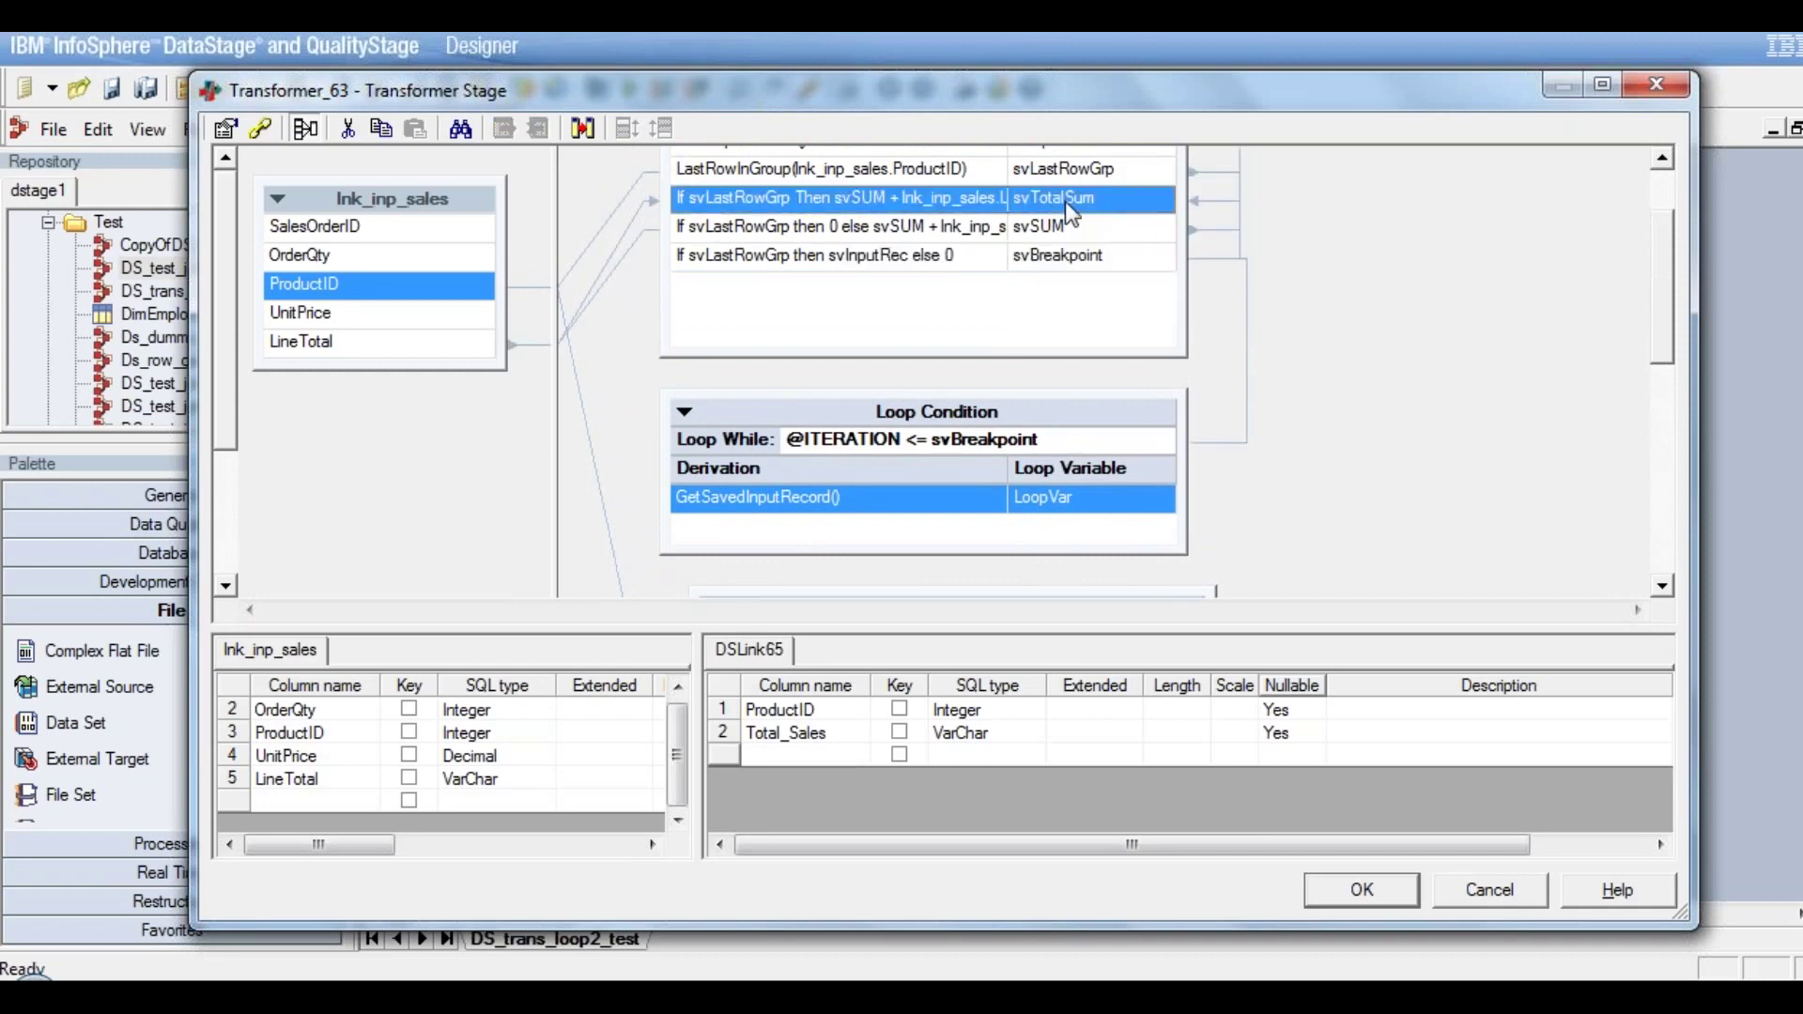
click(1662, 586)
click(1663, 586)
click(1662, 586)
click(1662, 586)
click(1662, 586)
click(1662, 586)
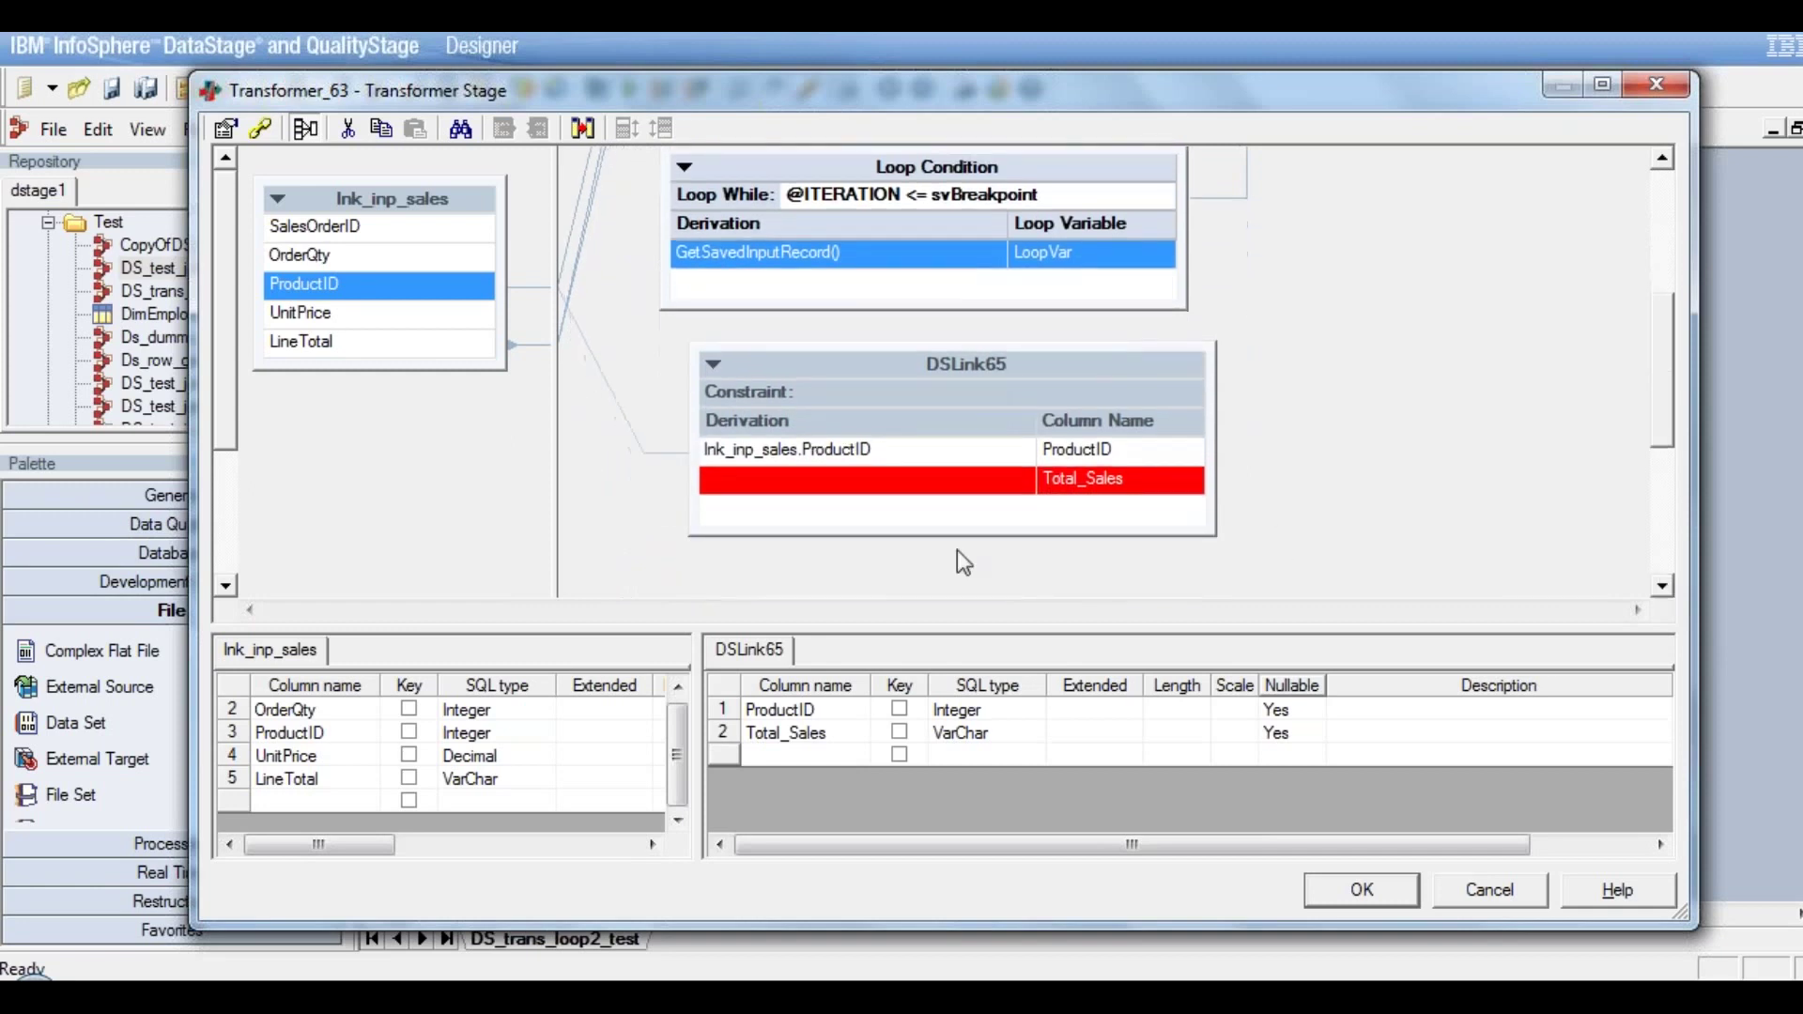
double_click(928, 498)
right_click(810, 543)
click(826, 652)
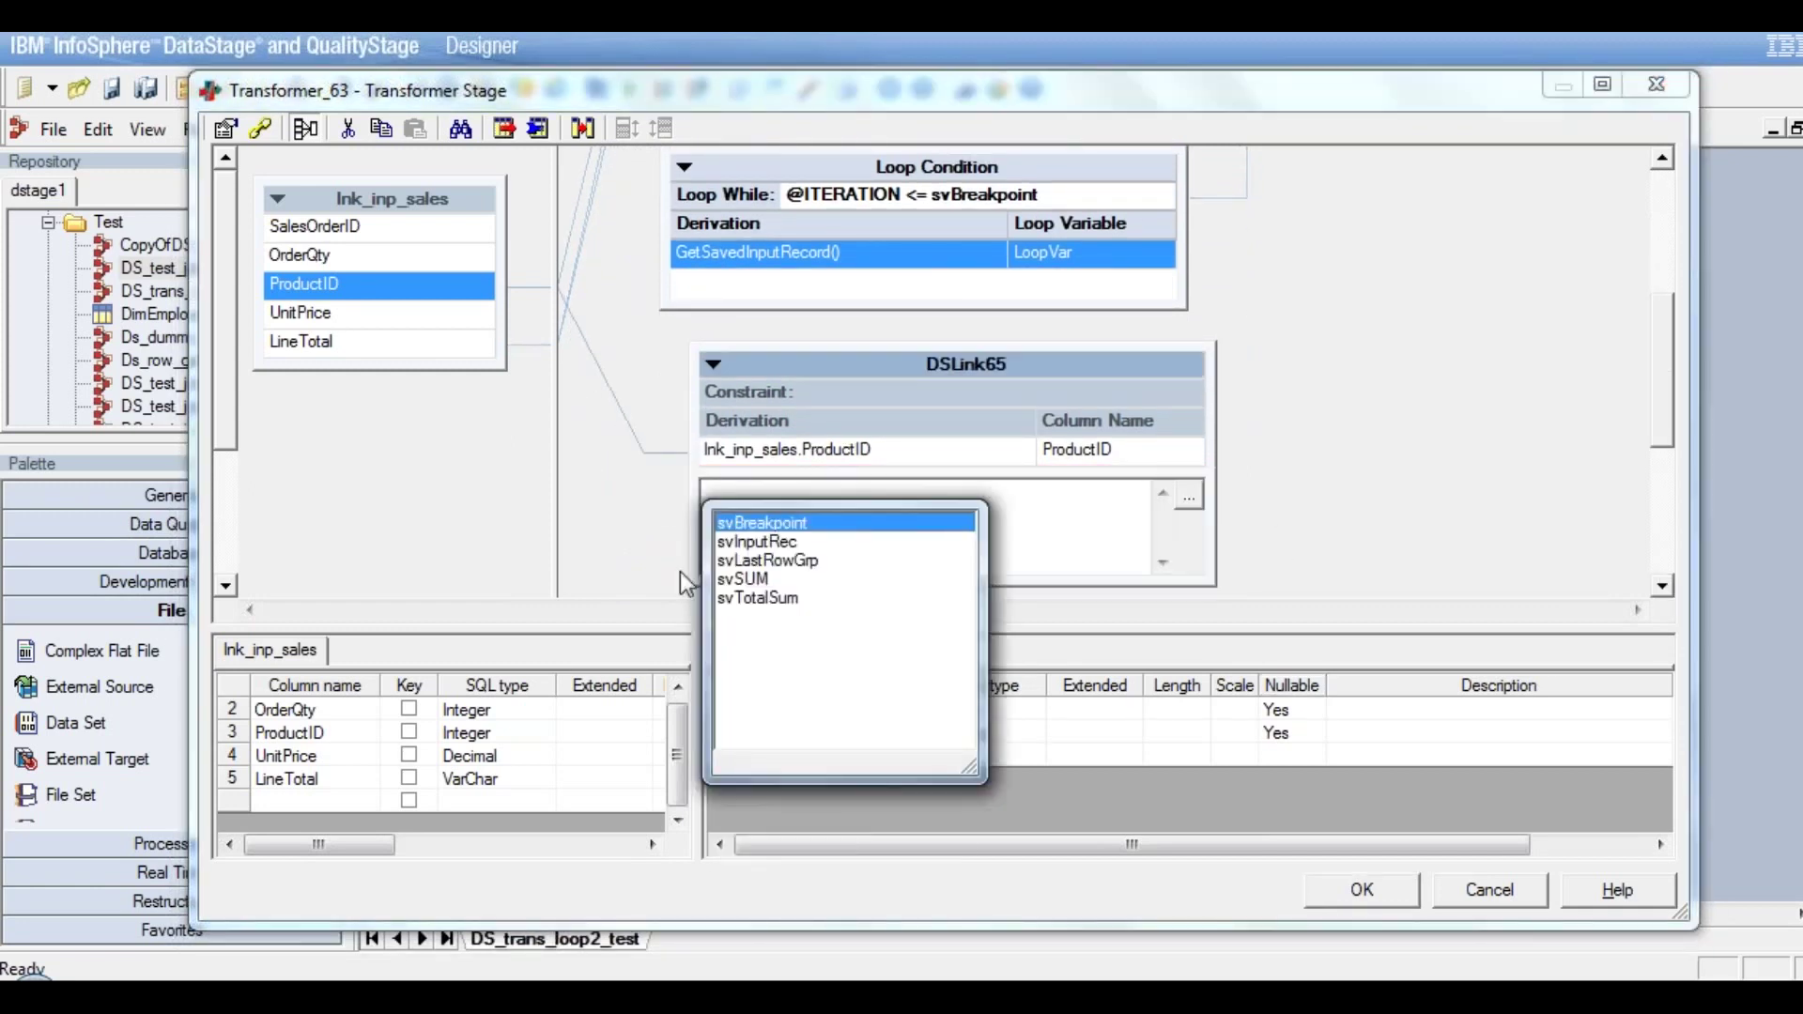
double_click(772, 589)
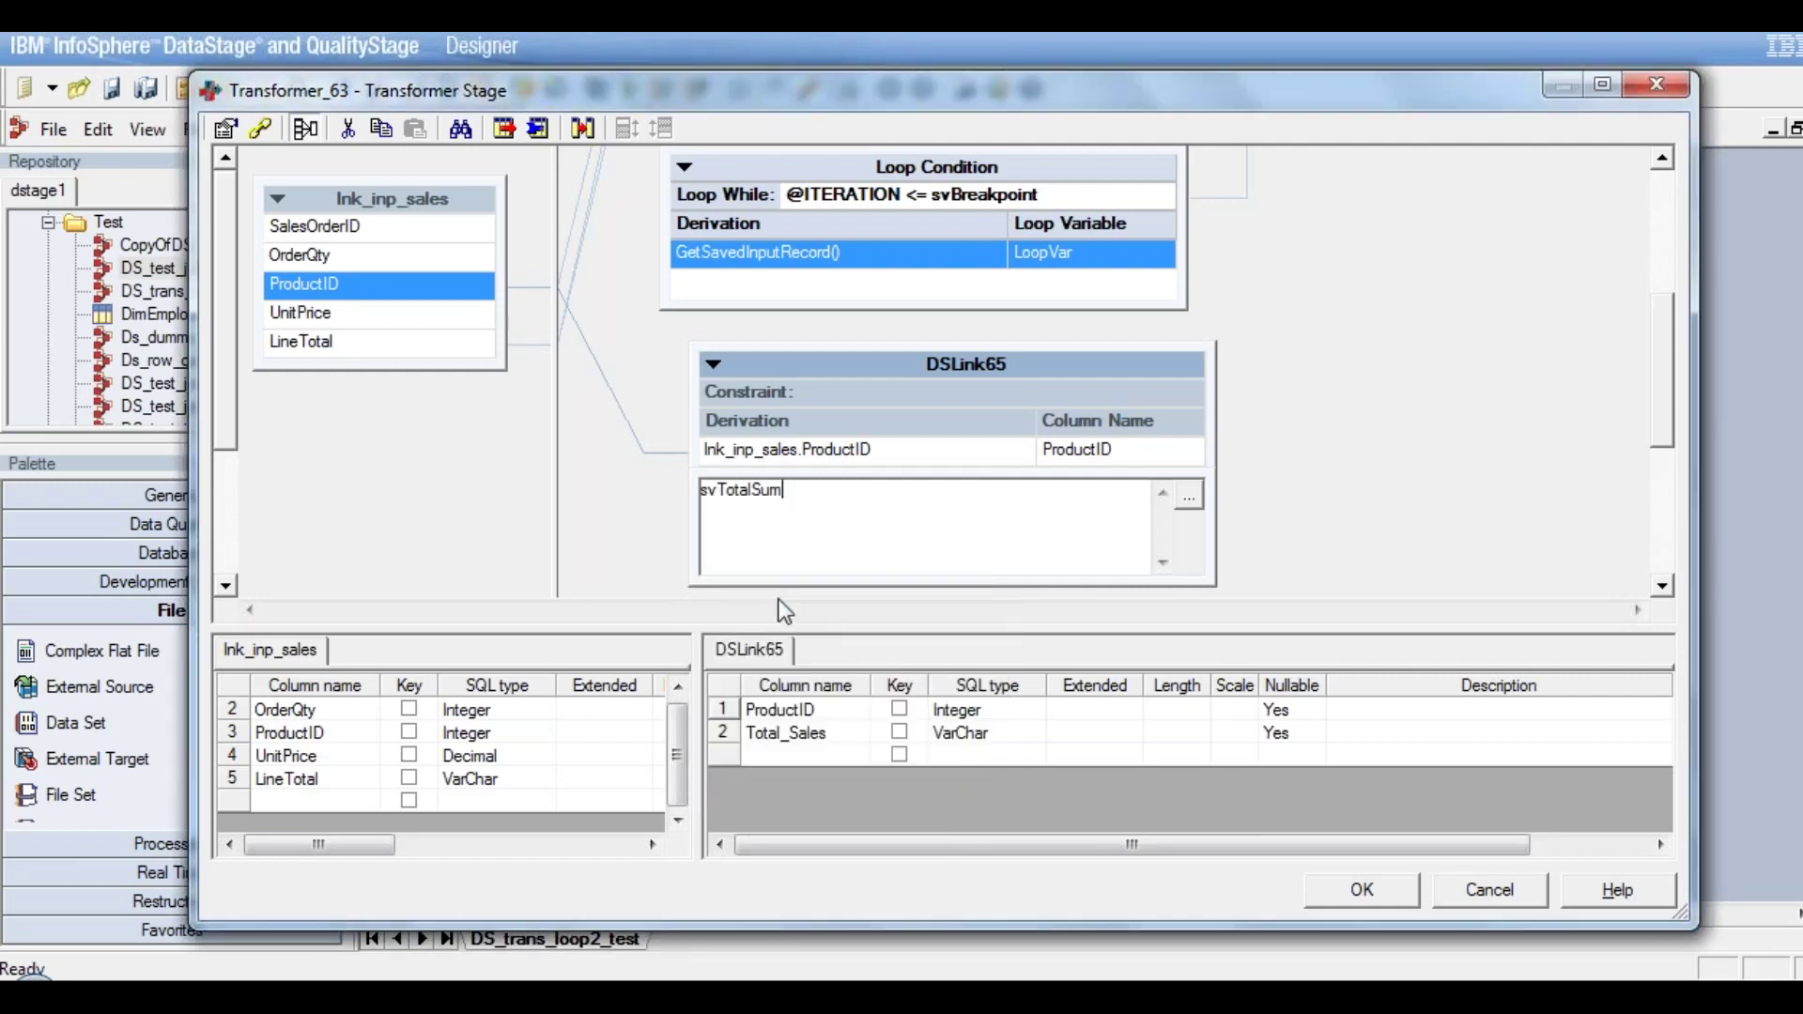
key(Return)
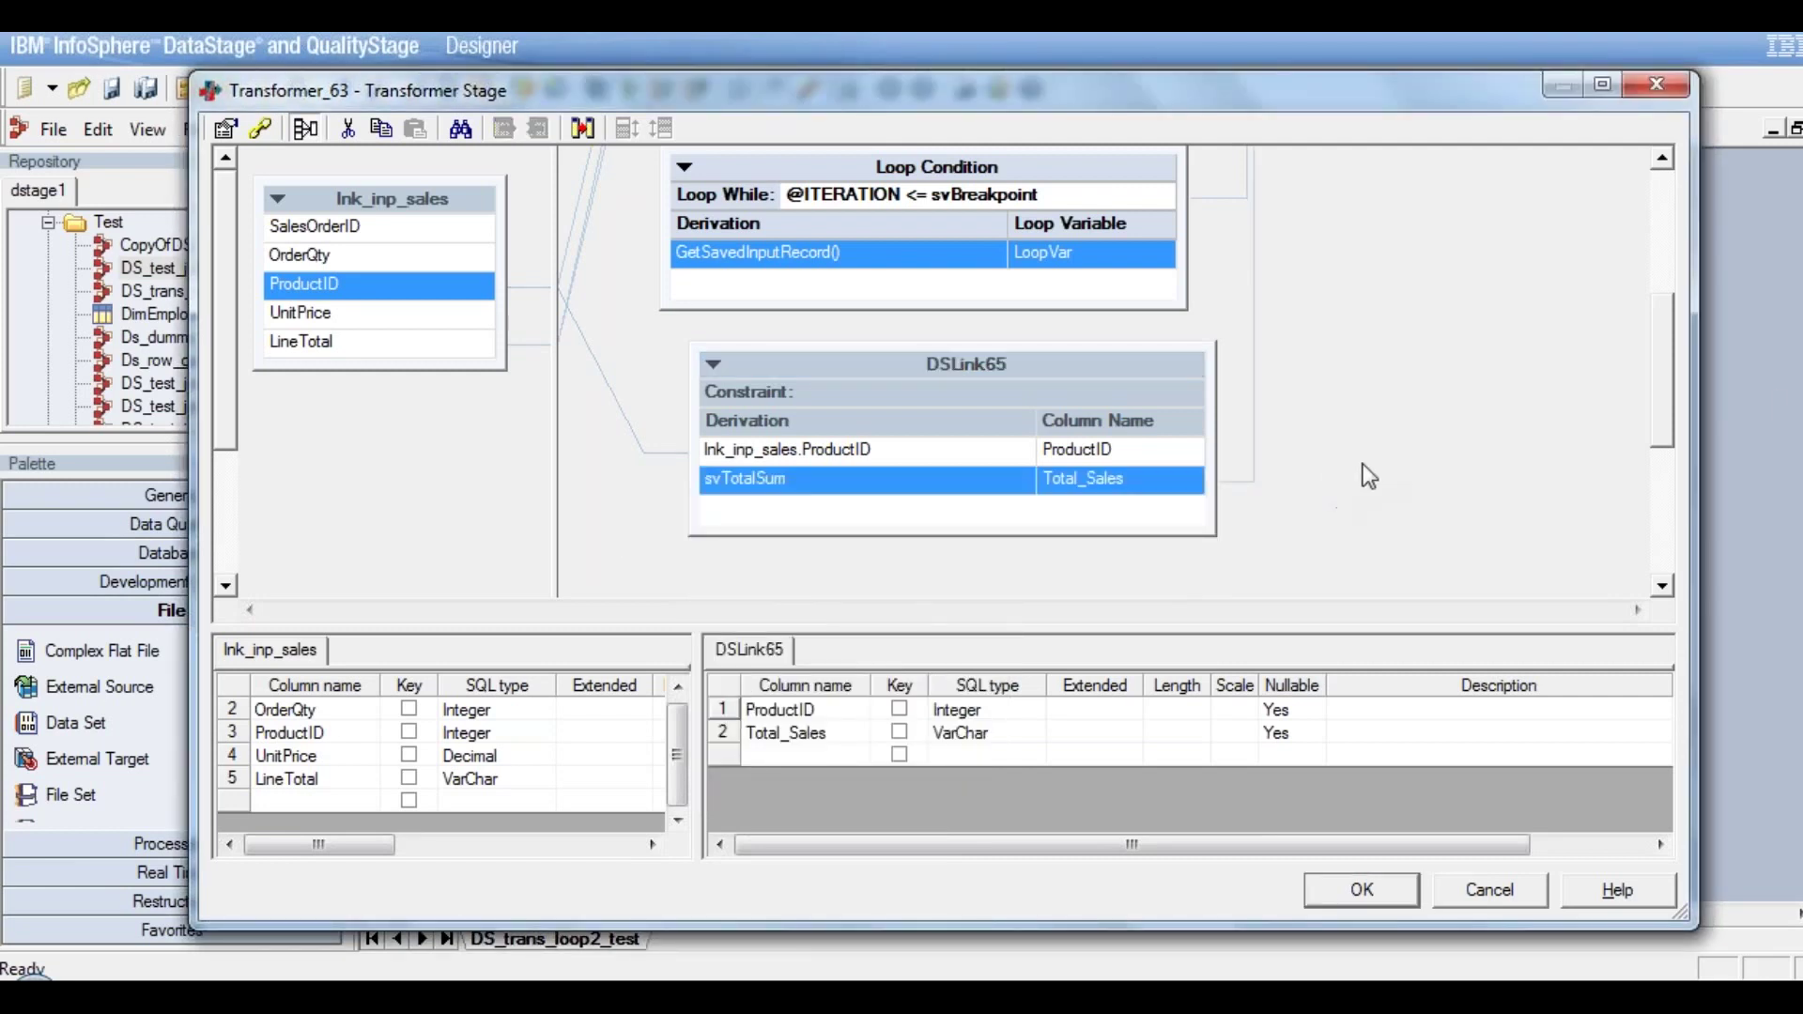
Set the partition type of the Transformer's input link lnk_inp_sales to Hash in the stage properties
drag(1666, 380, 1668, 233)
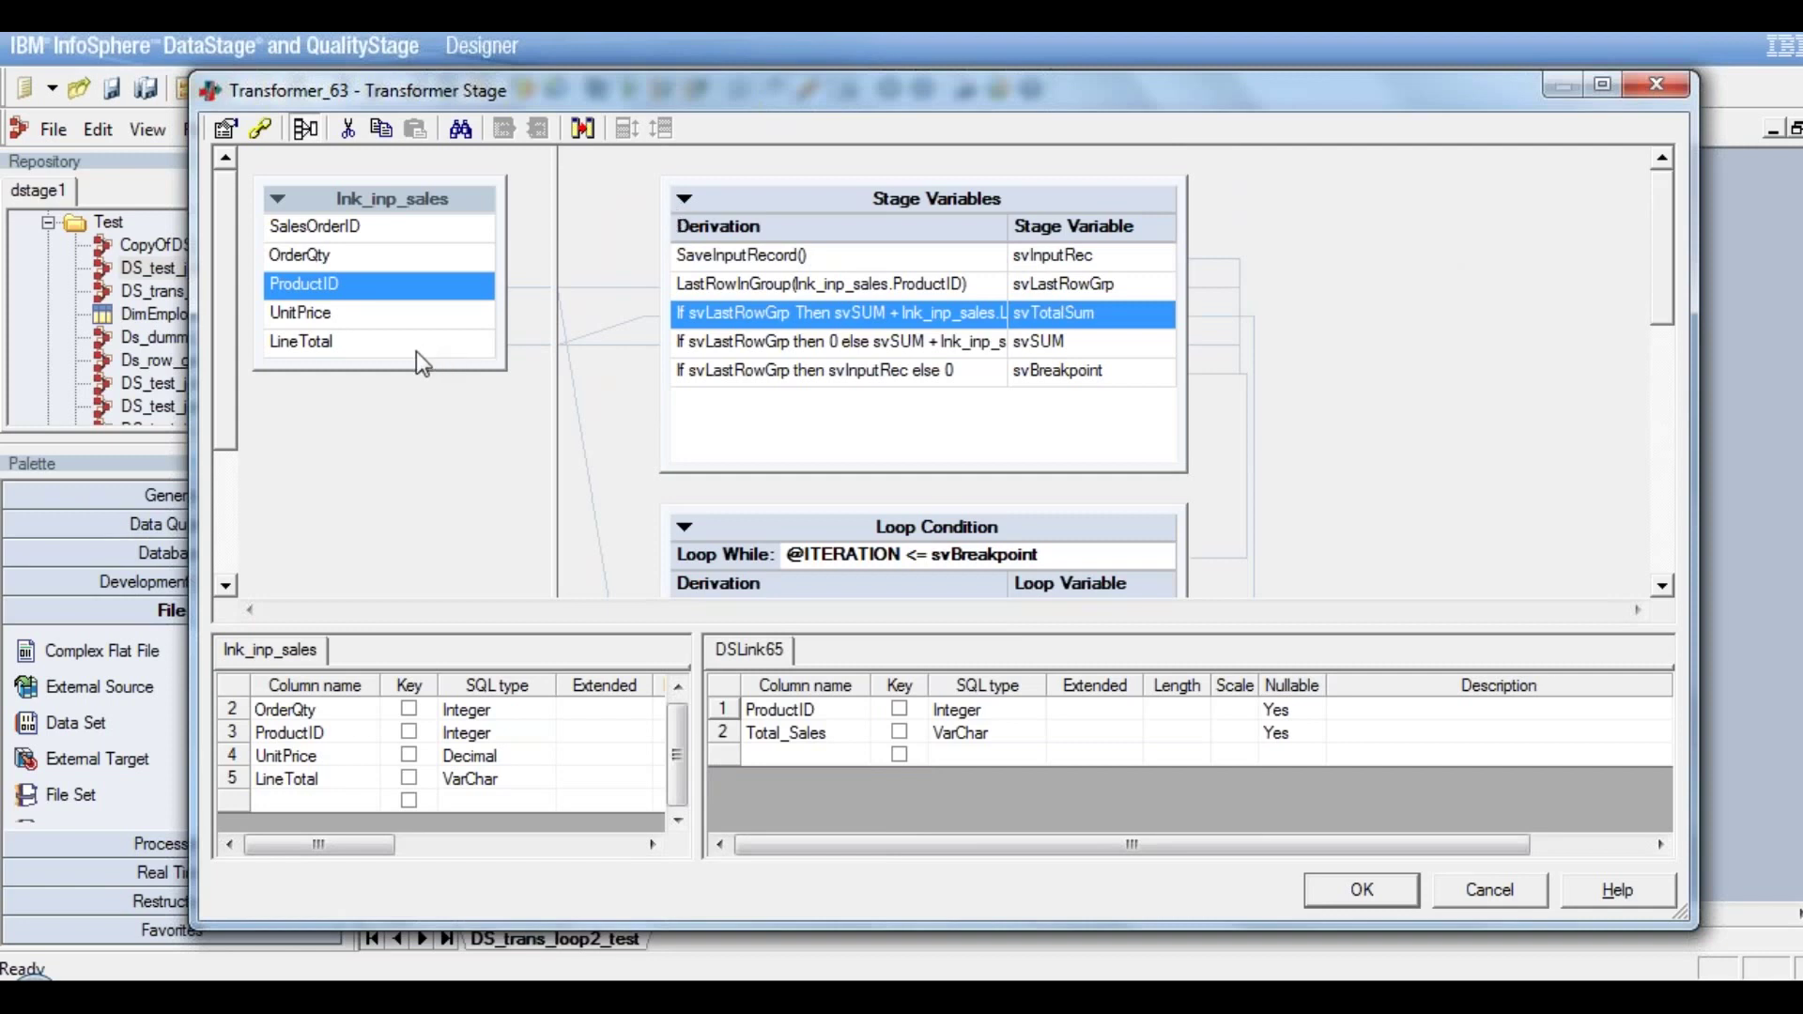
click(1018, 286)
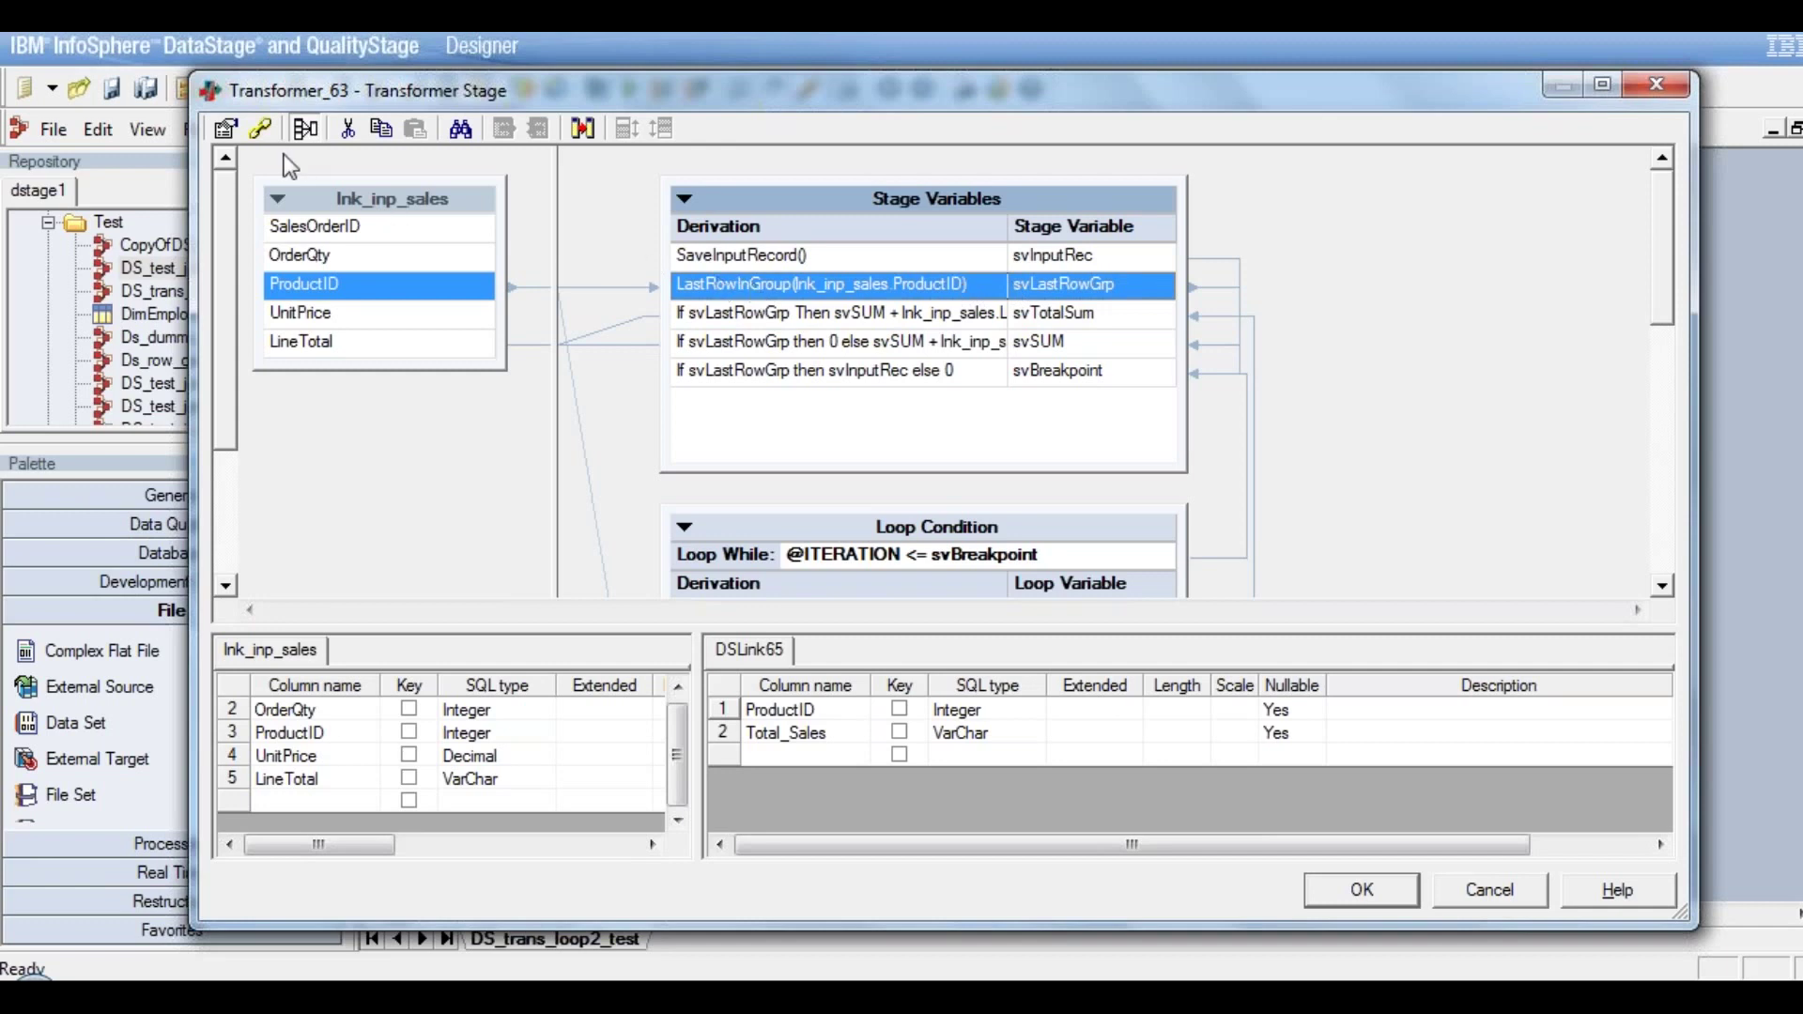
click(226, 131)
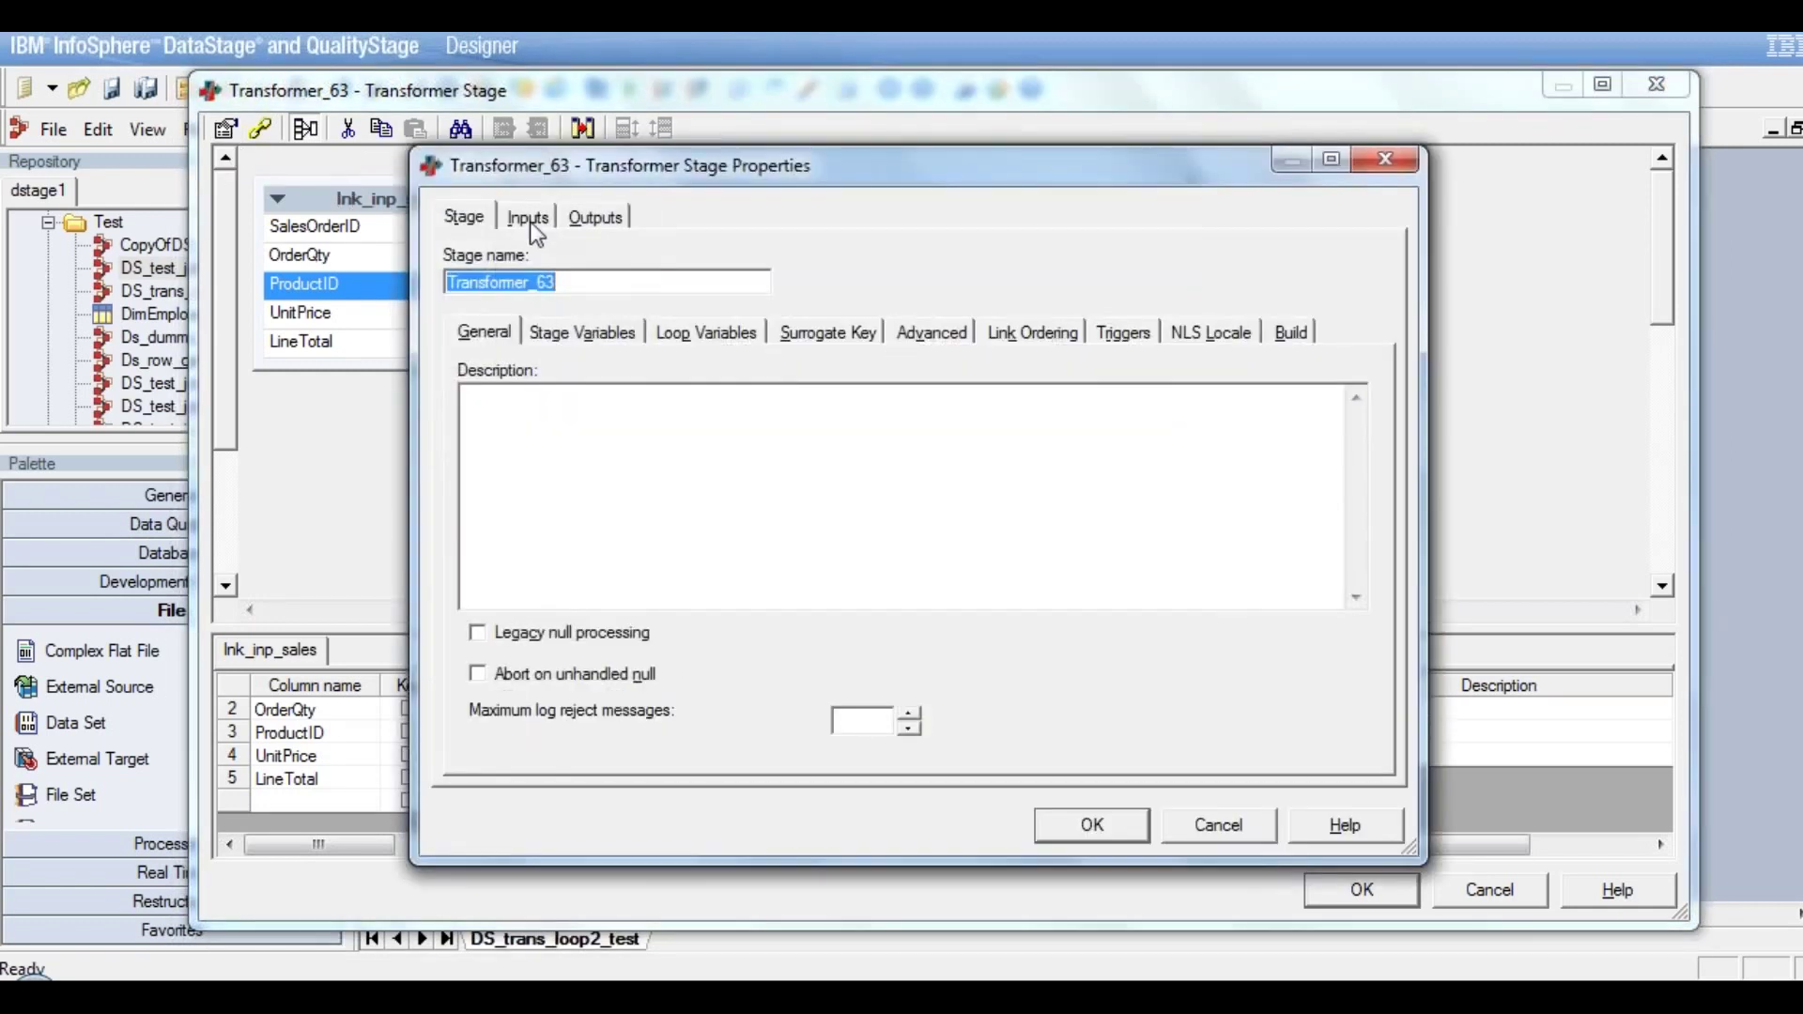
click(528, 219)
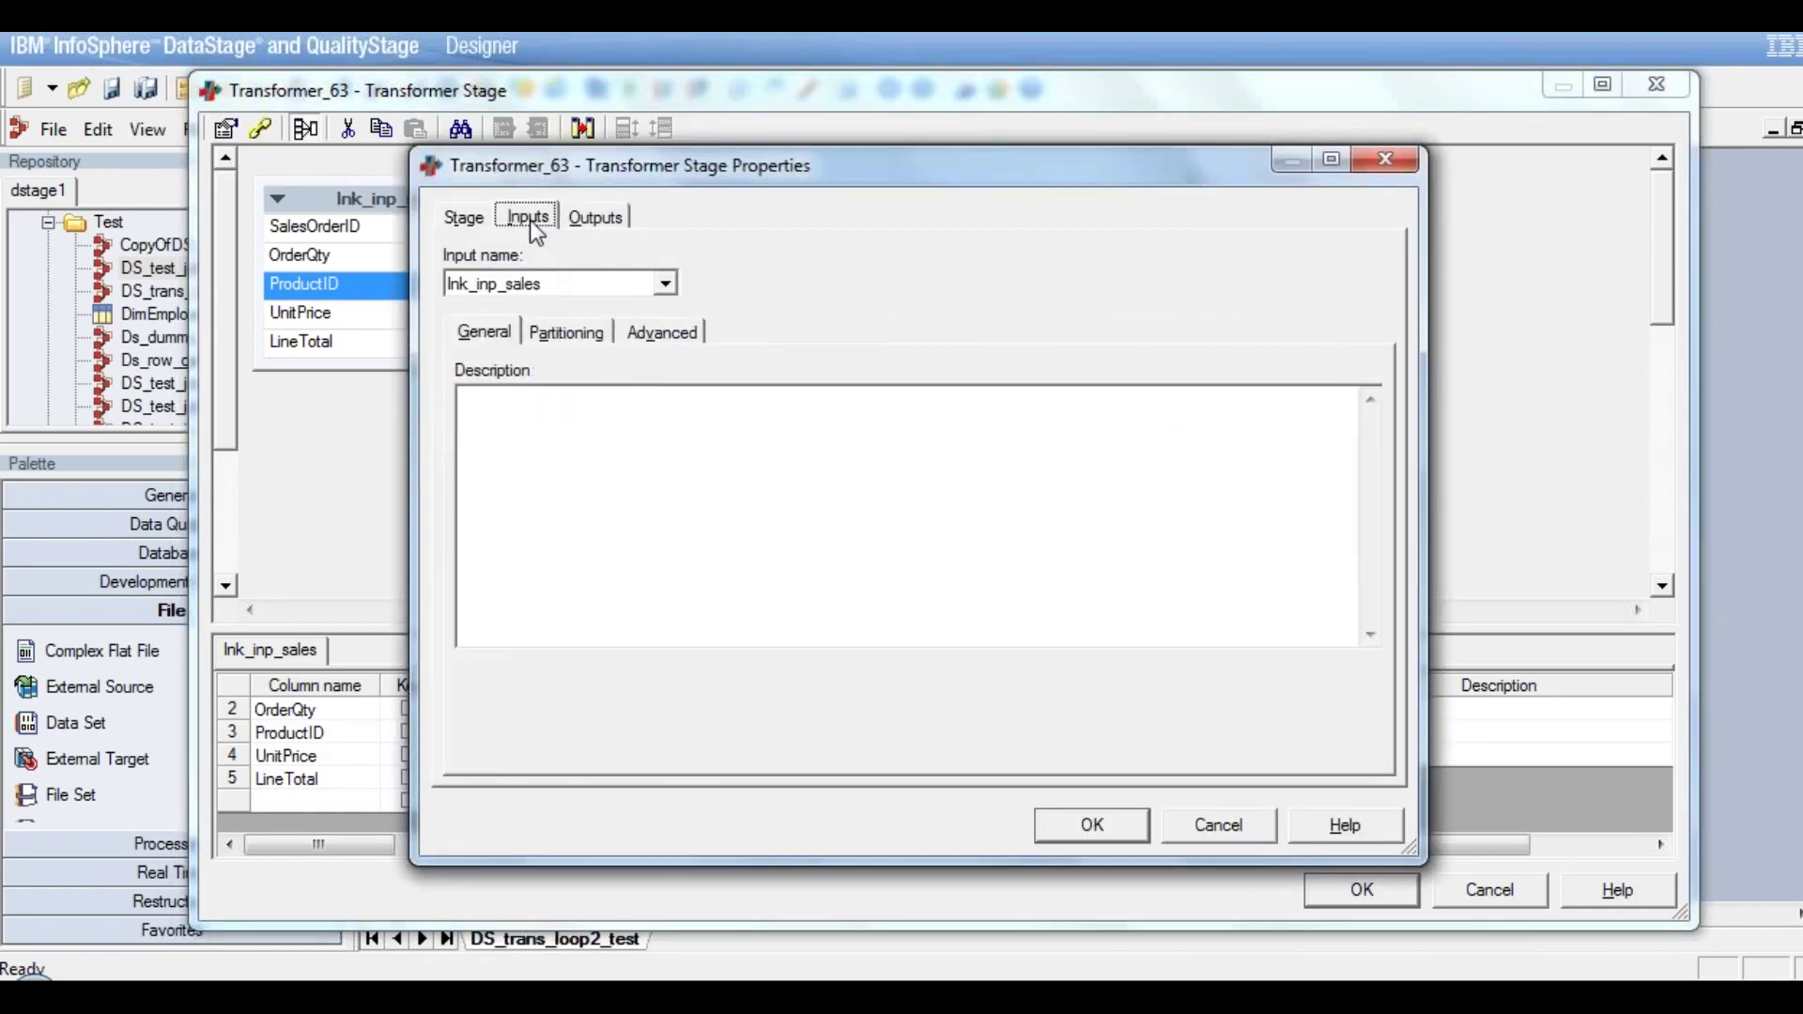
click(575, 334)
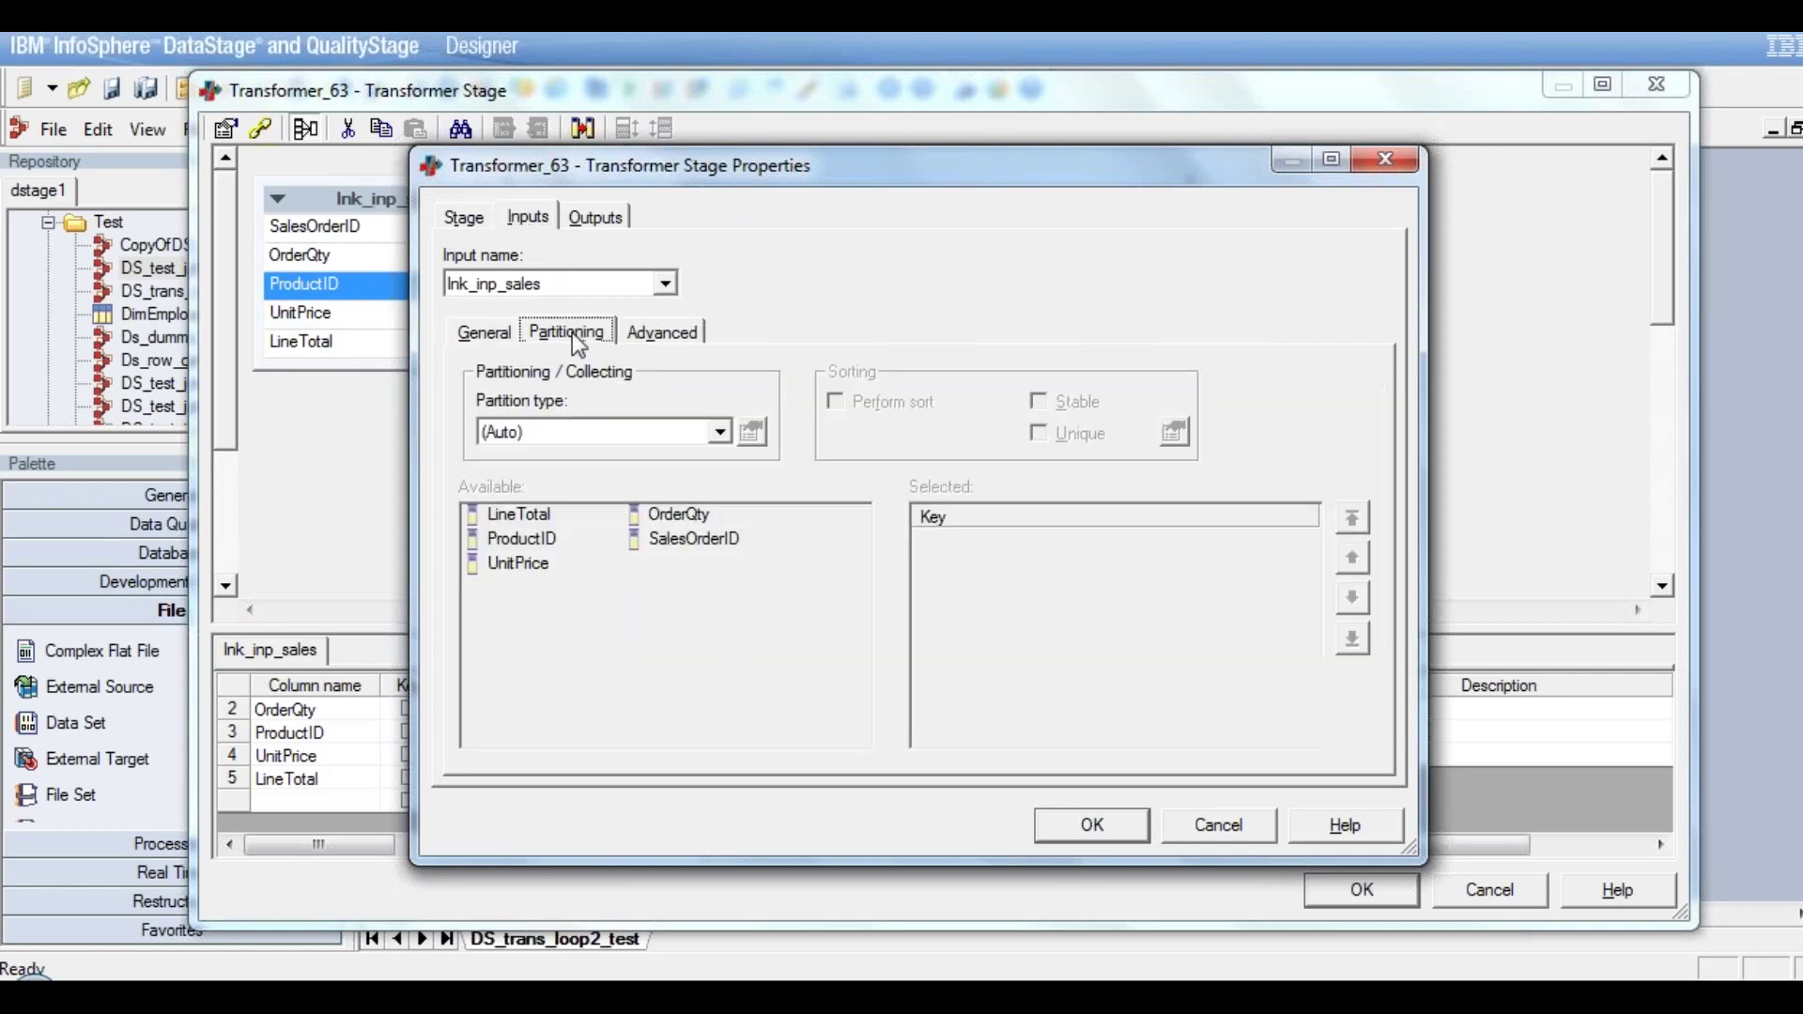
click(721, 432)
click(527, 516)
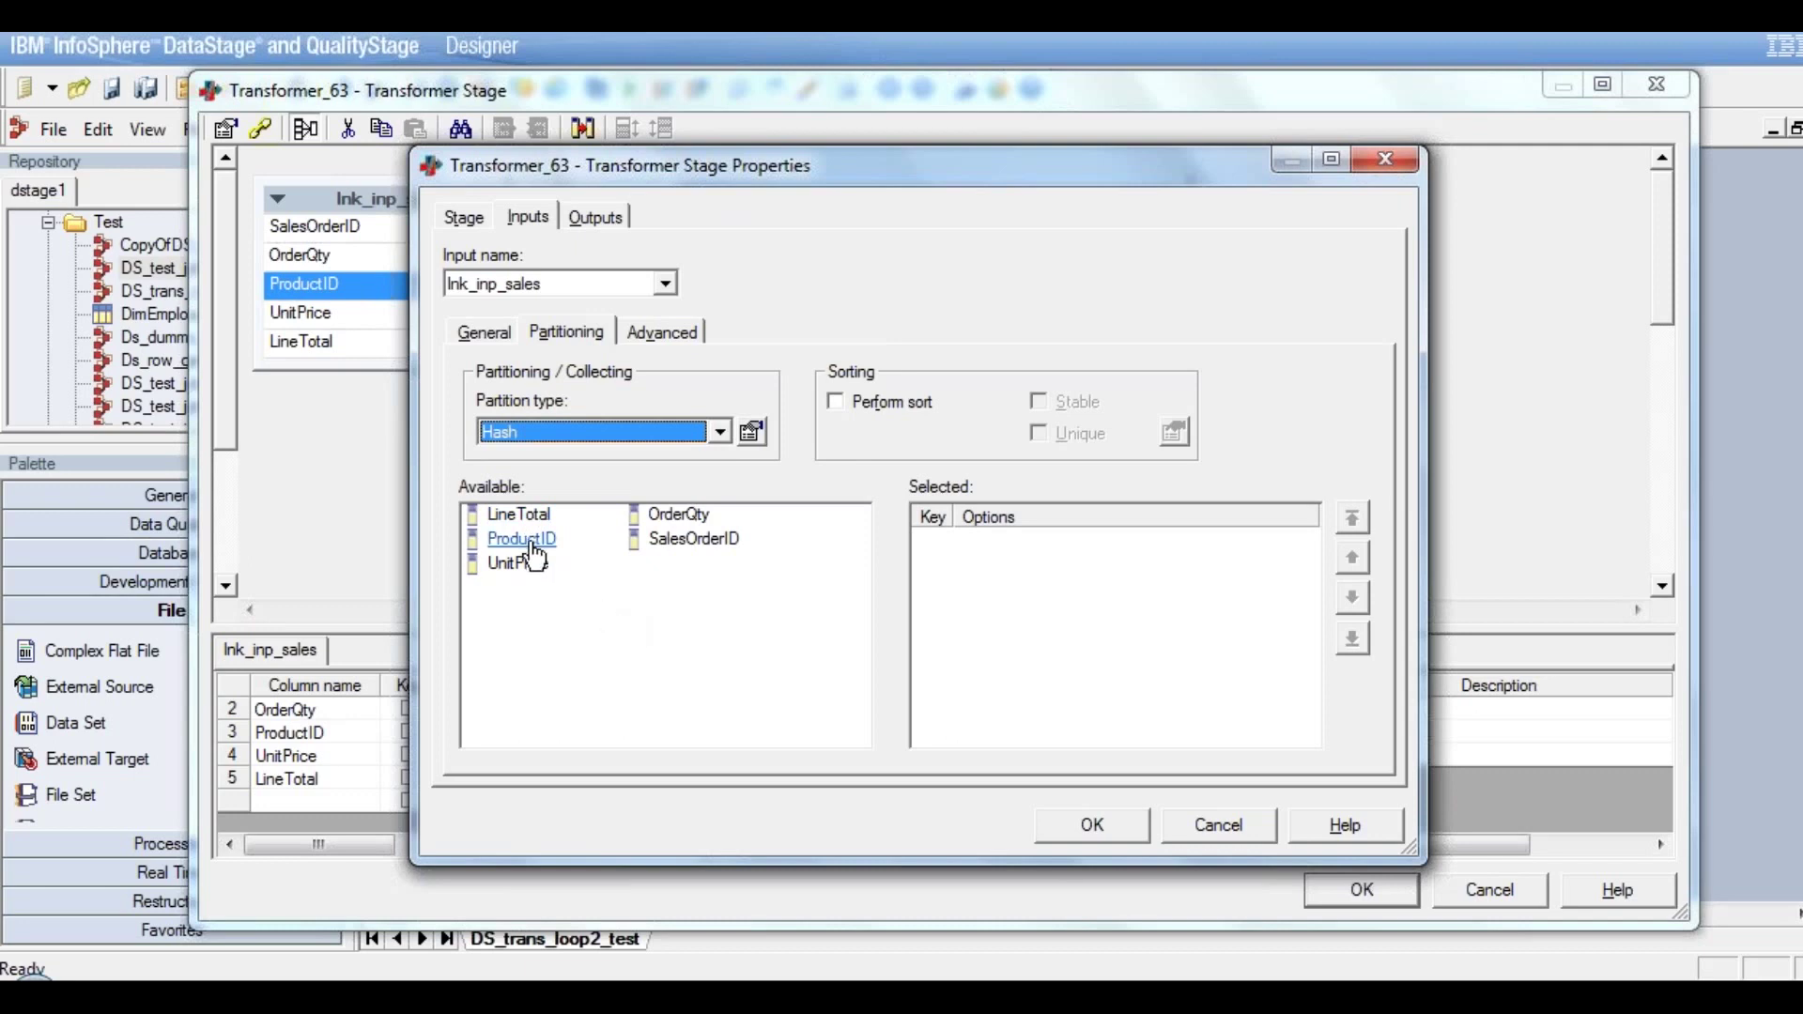
Use ProductID as the partitioning key, enable sorting on it, and accept the stage properties
drag(526, 541, 968, 531)
click(832, 403)
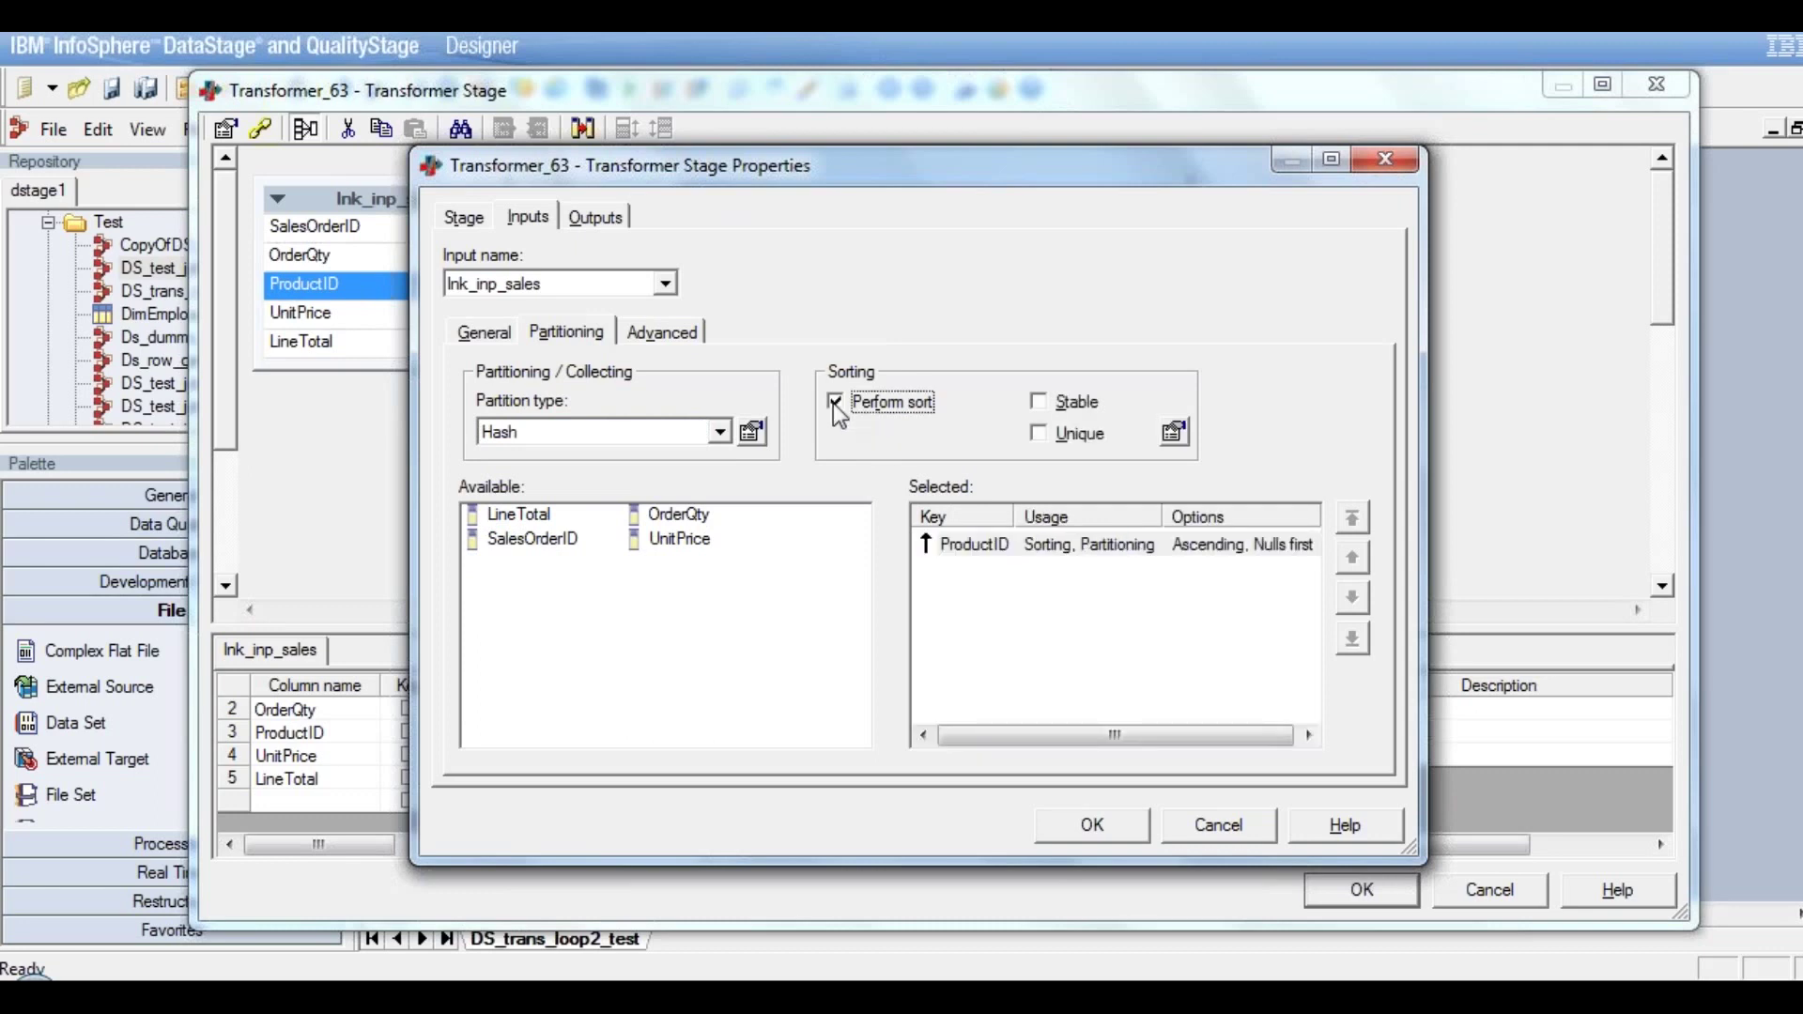
click(1093, 826)
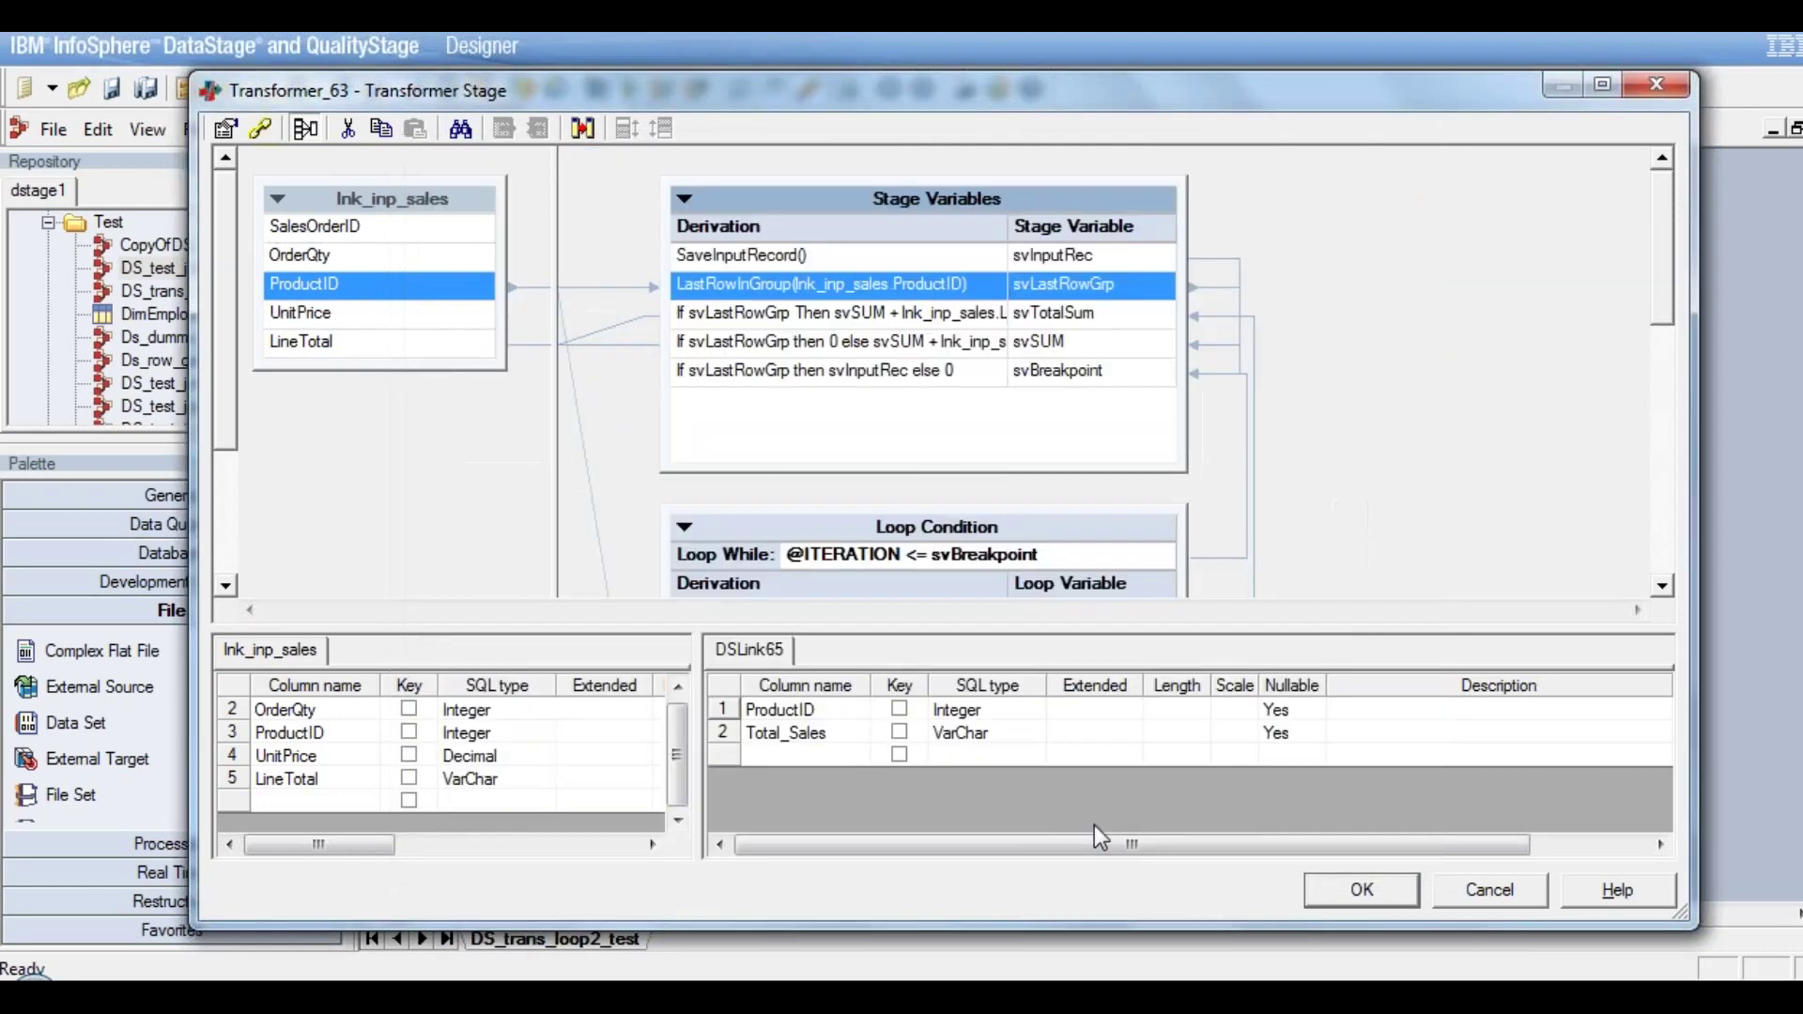
Accept the Transformer configuration, then save and compile the DS_trans_loop2_test job
click(1662, 586)
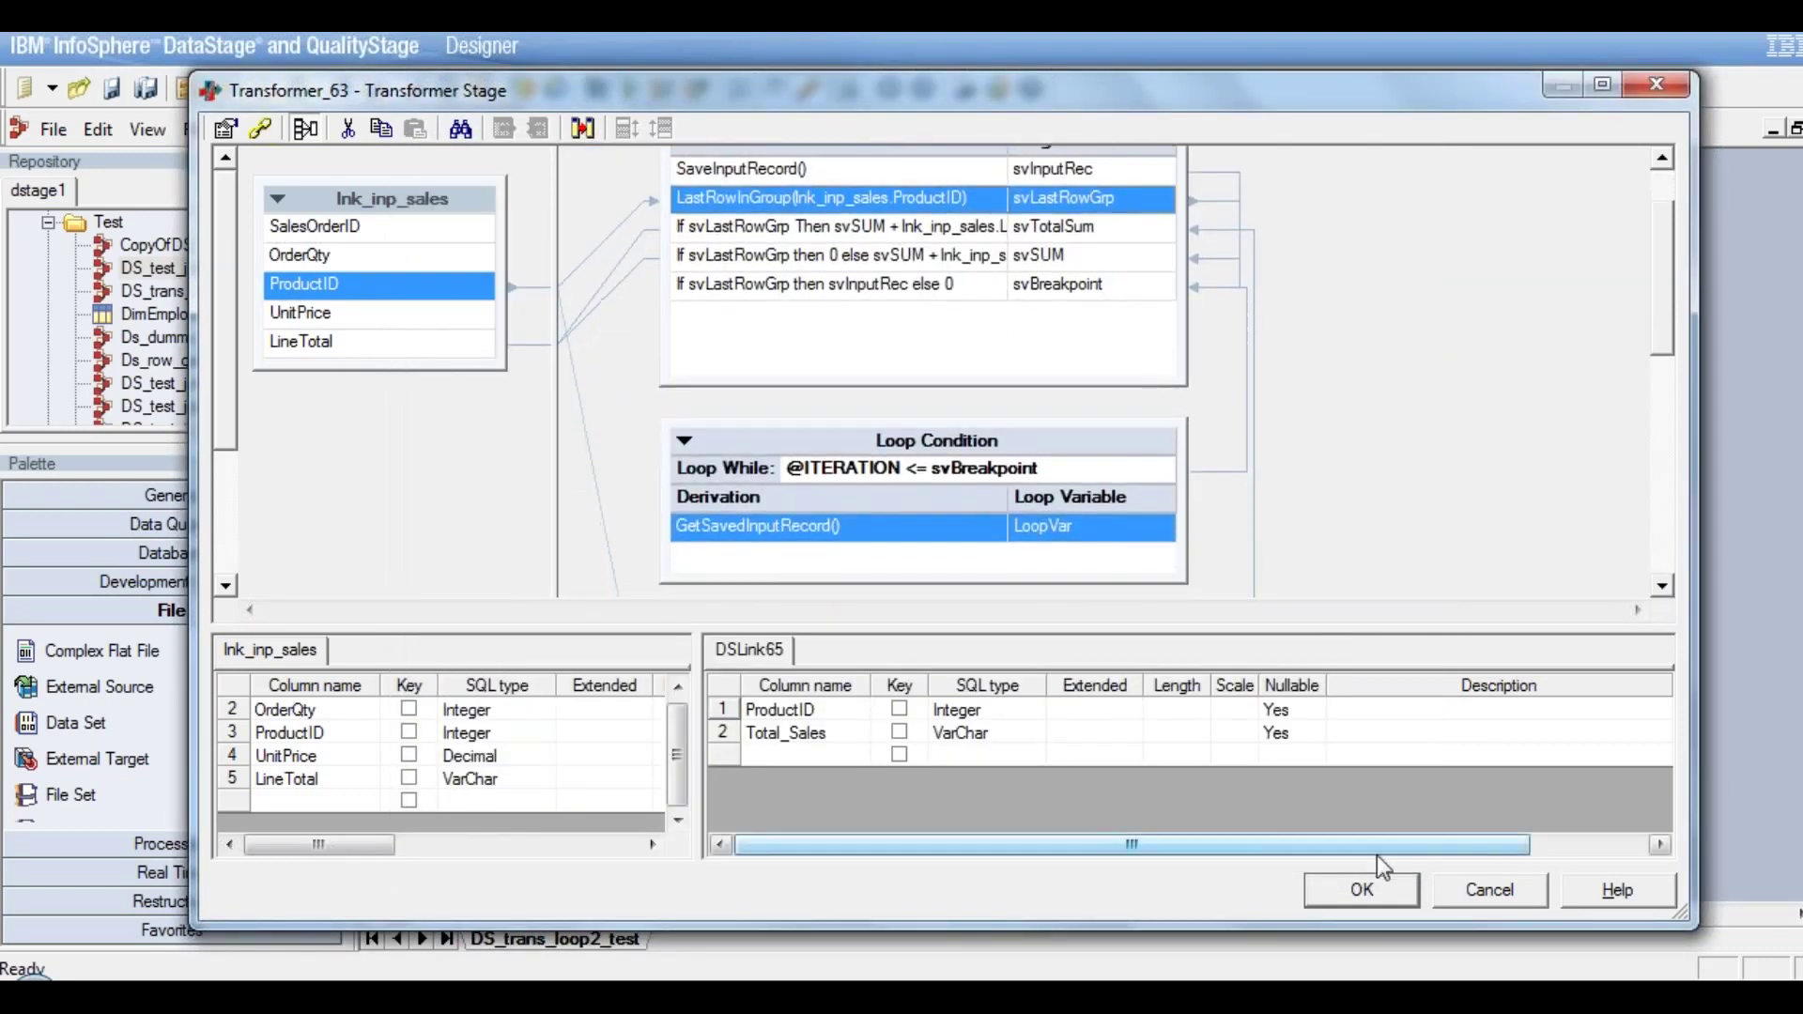
click(1363, 888)
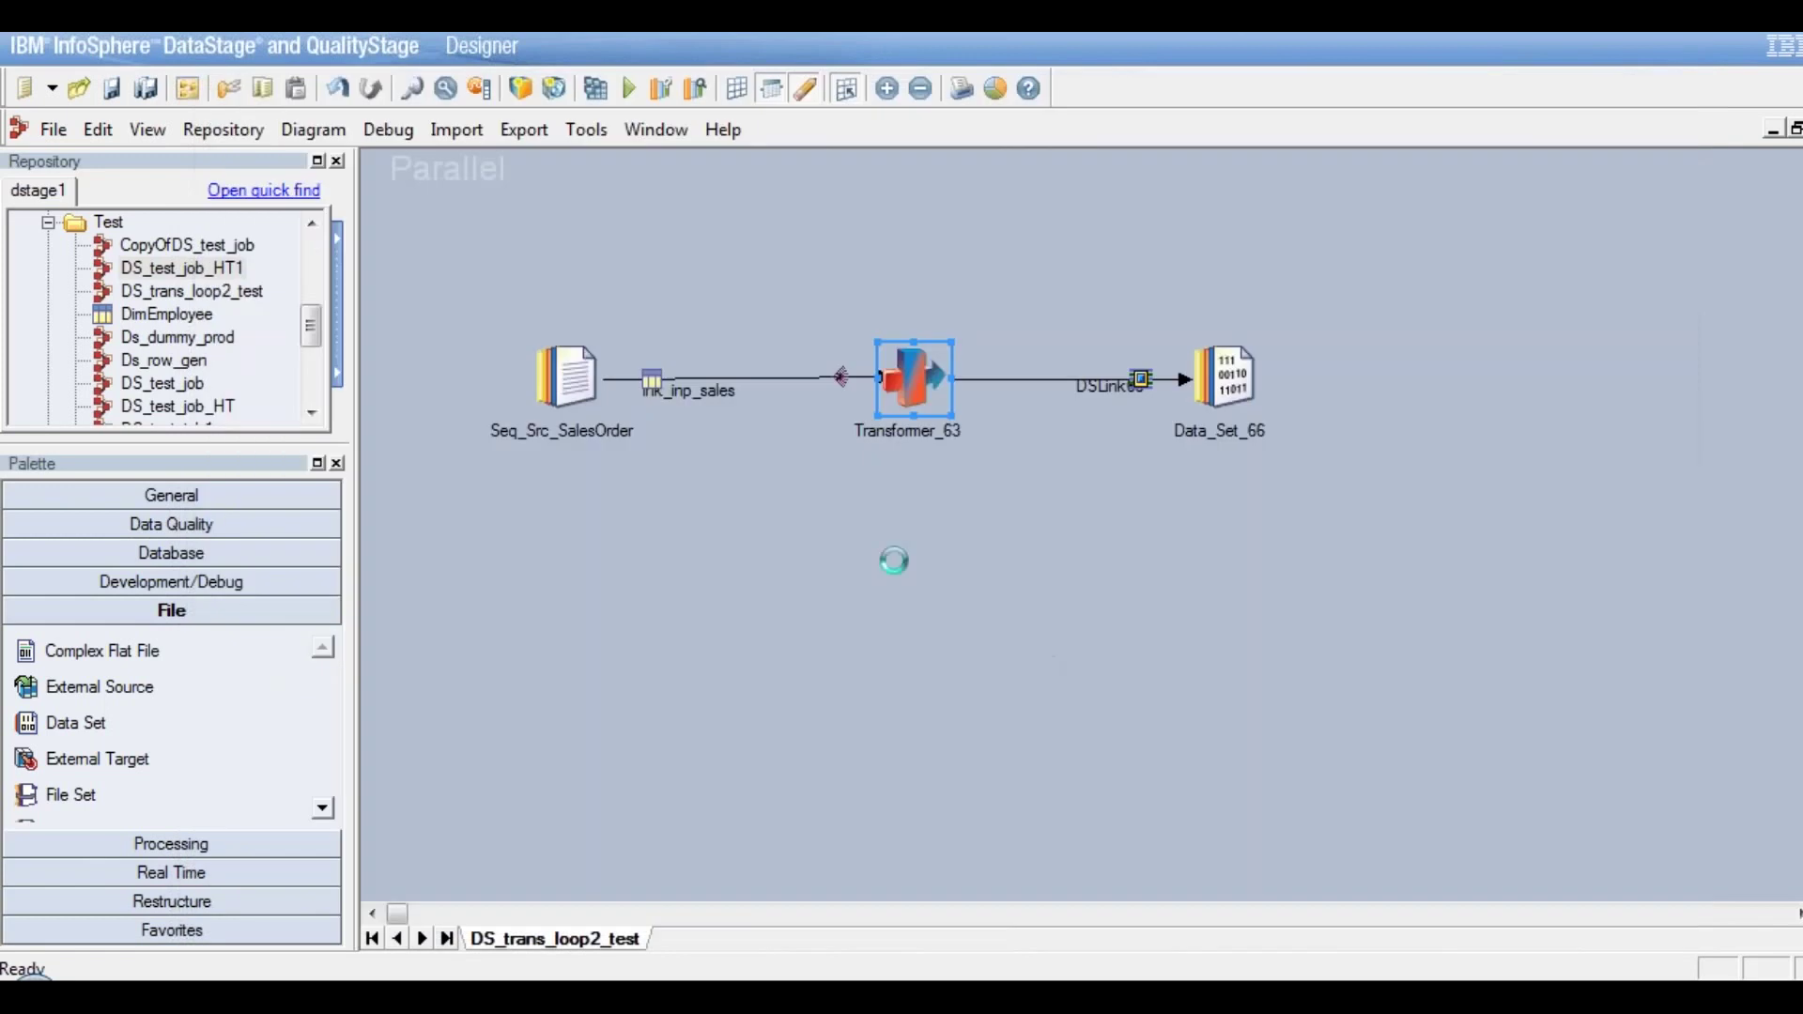
click(597, 88)
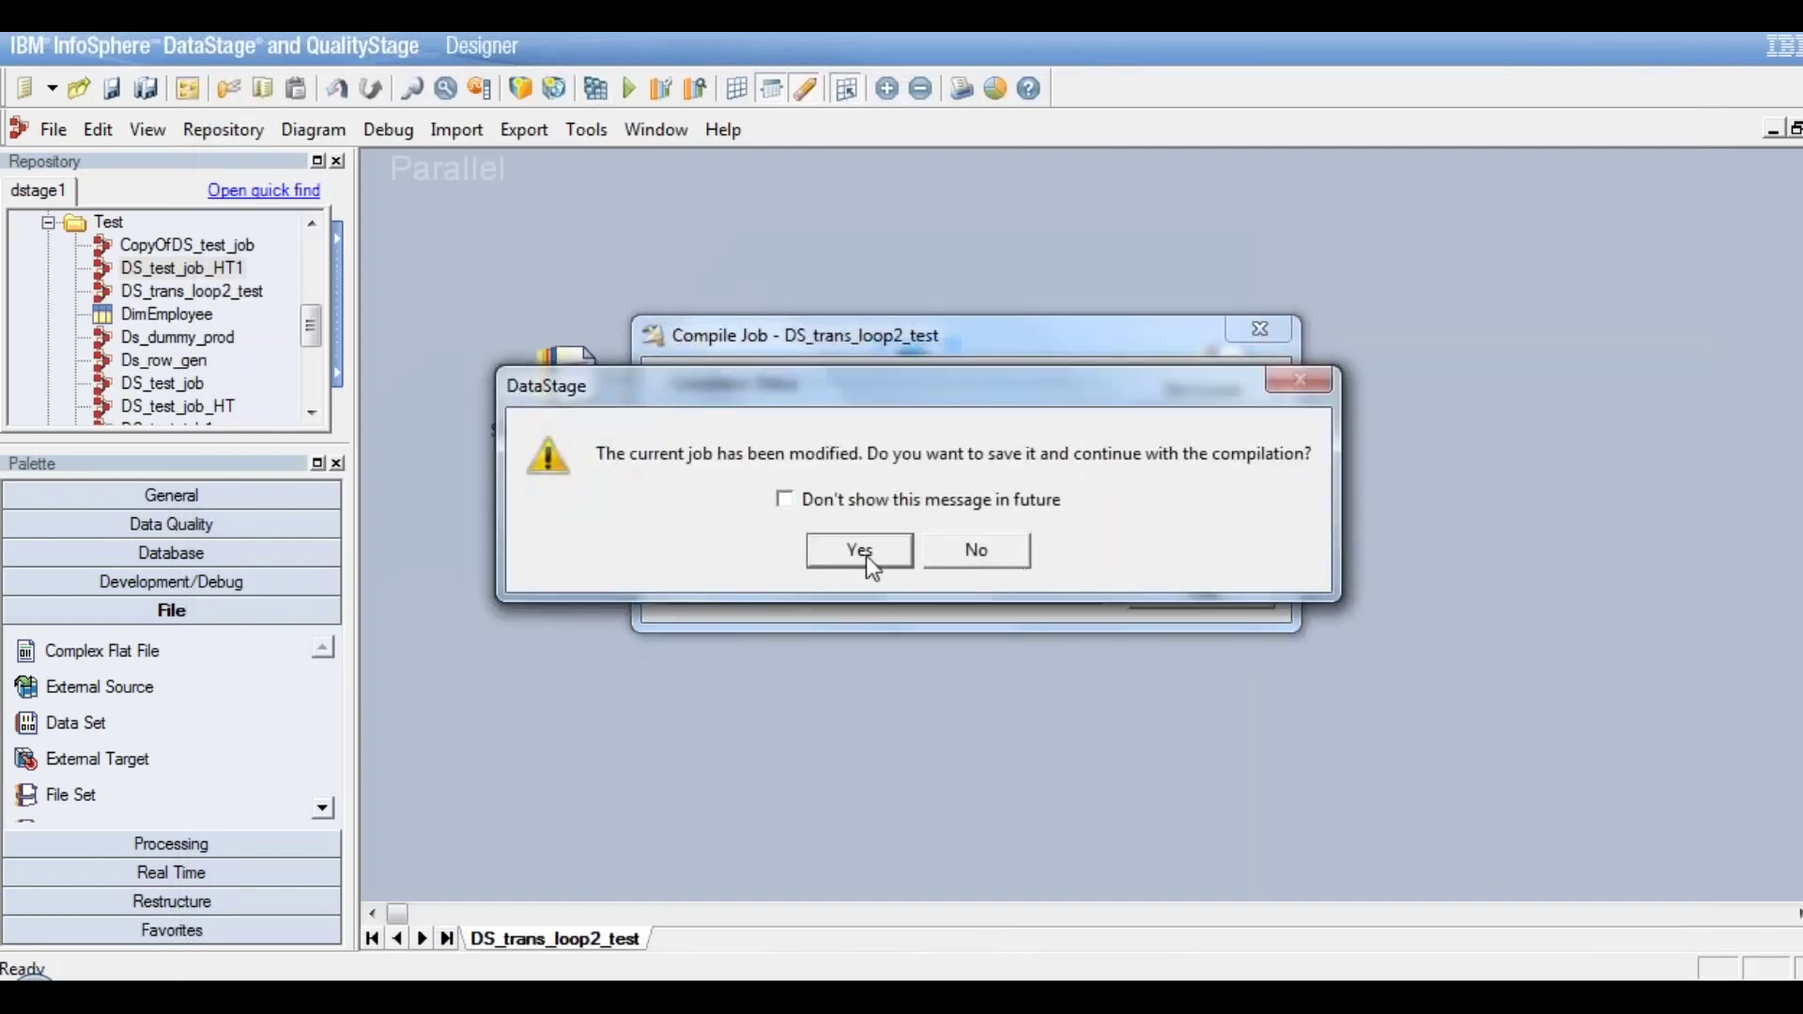
click(866, 558)
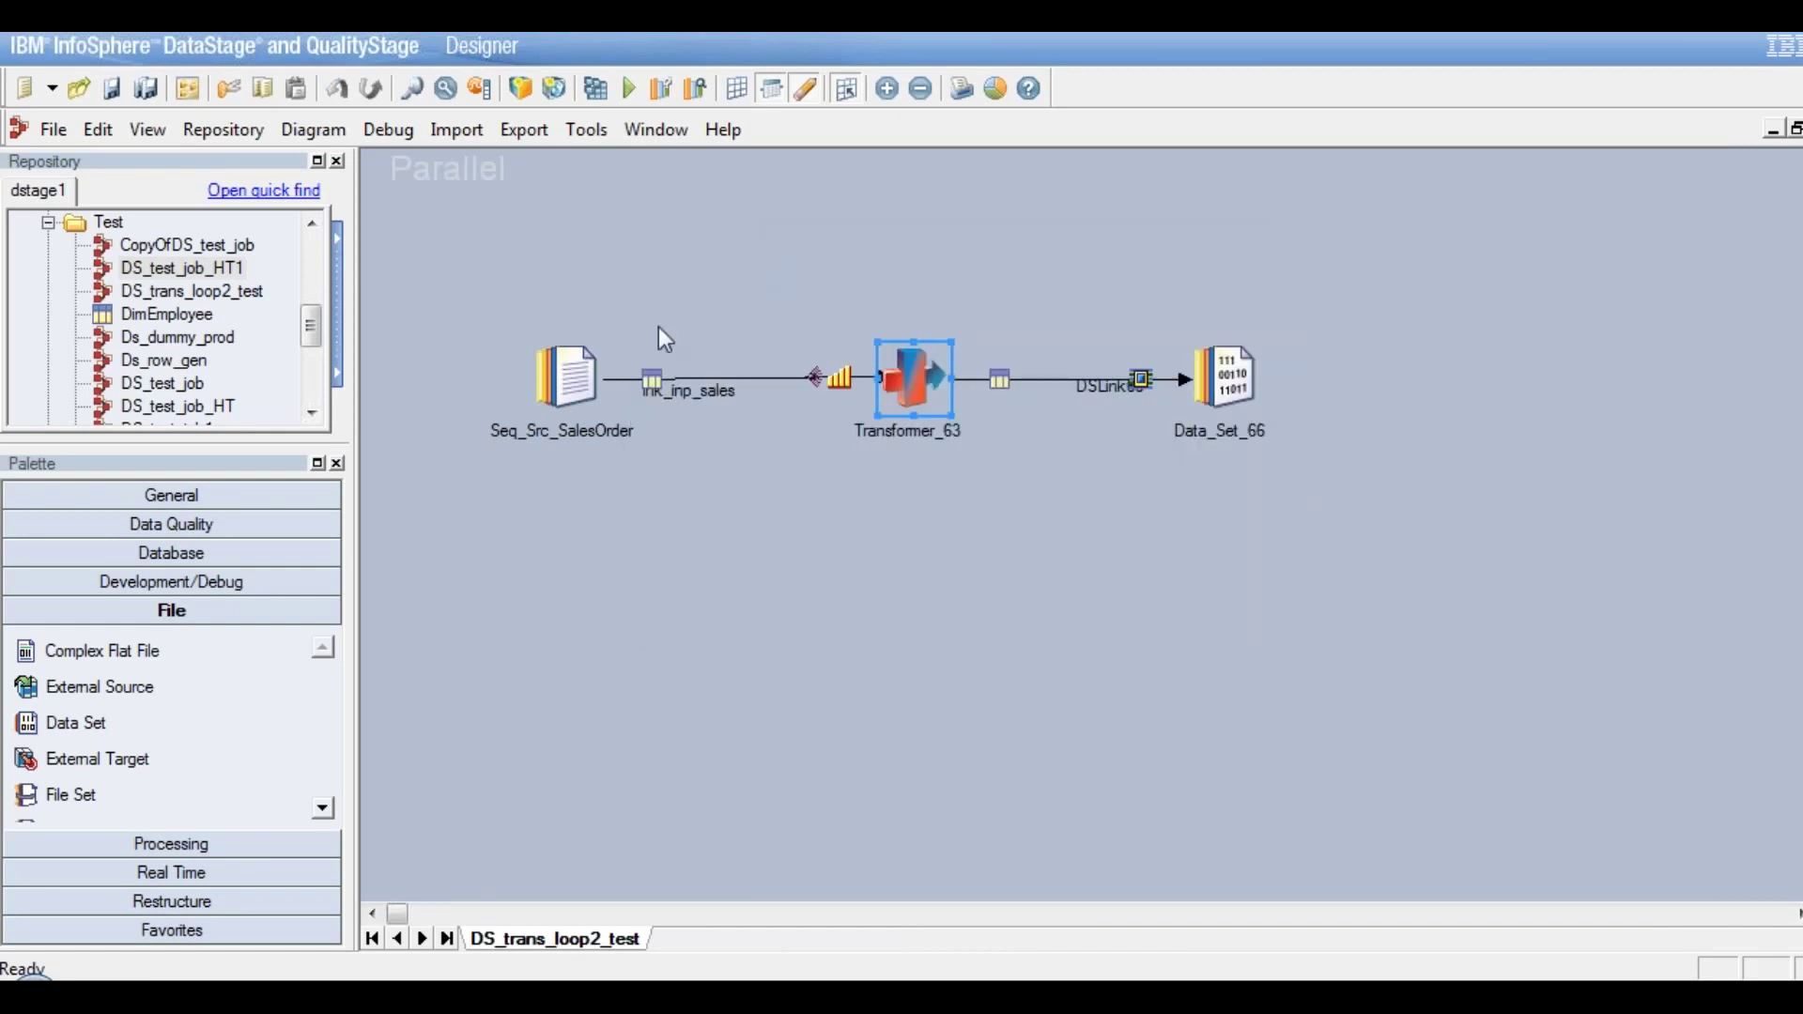
click(682, 346)
click(624, 93)
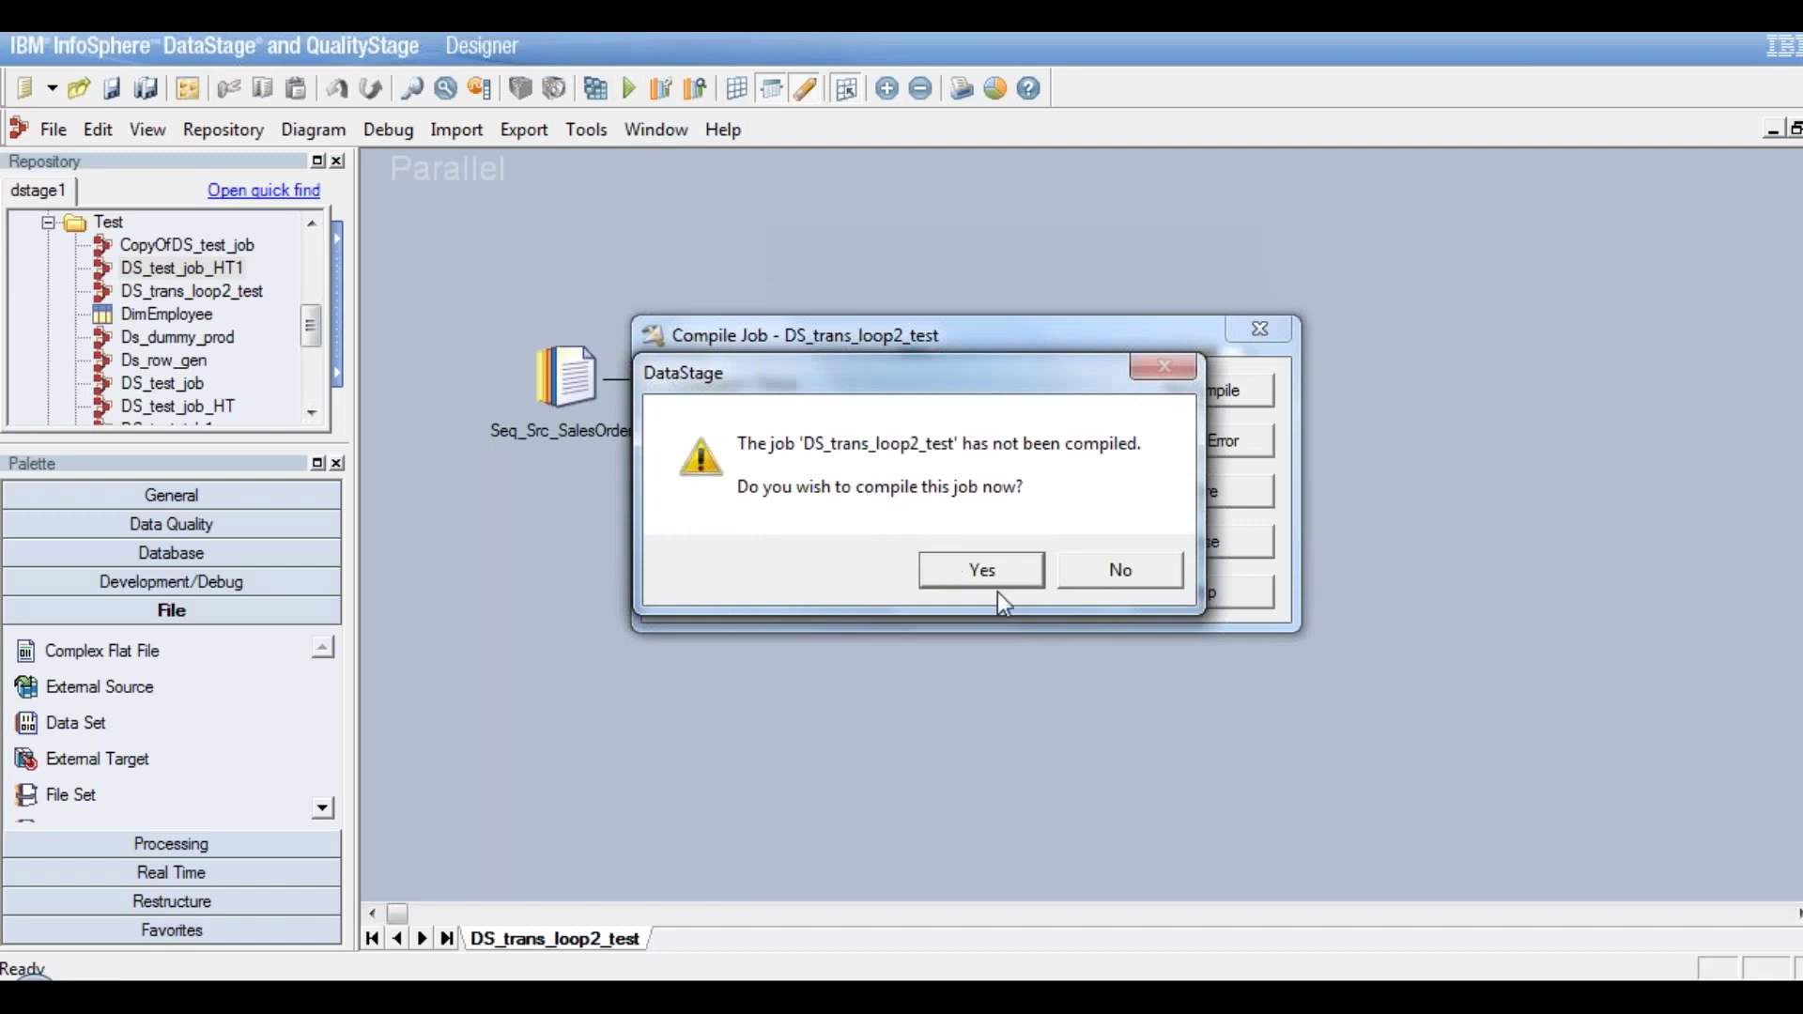
click(998, 581)
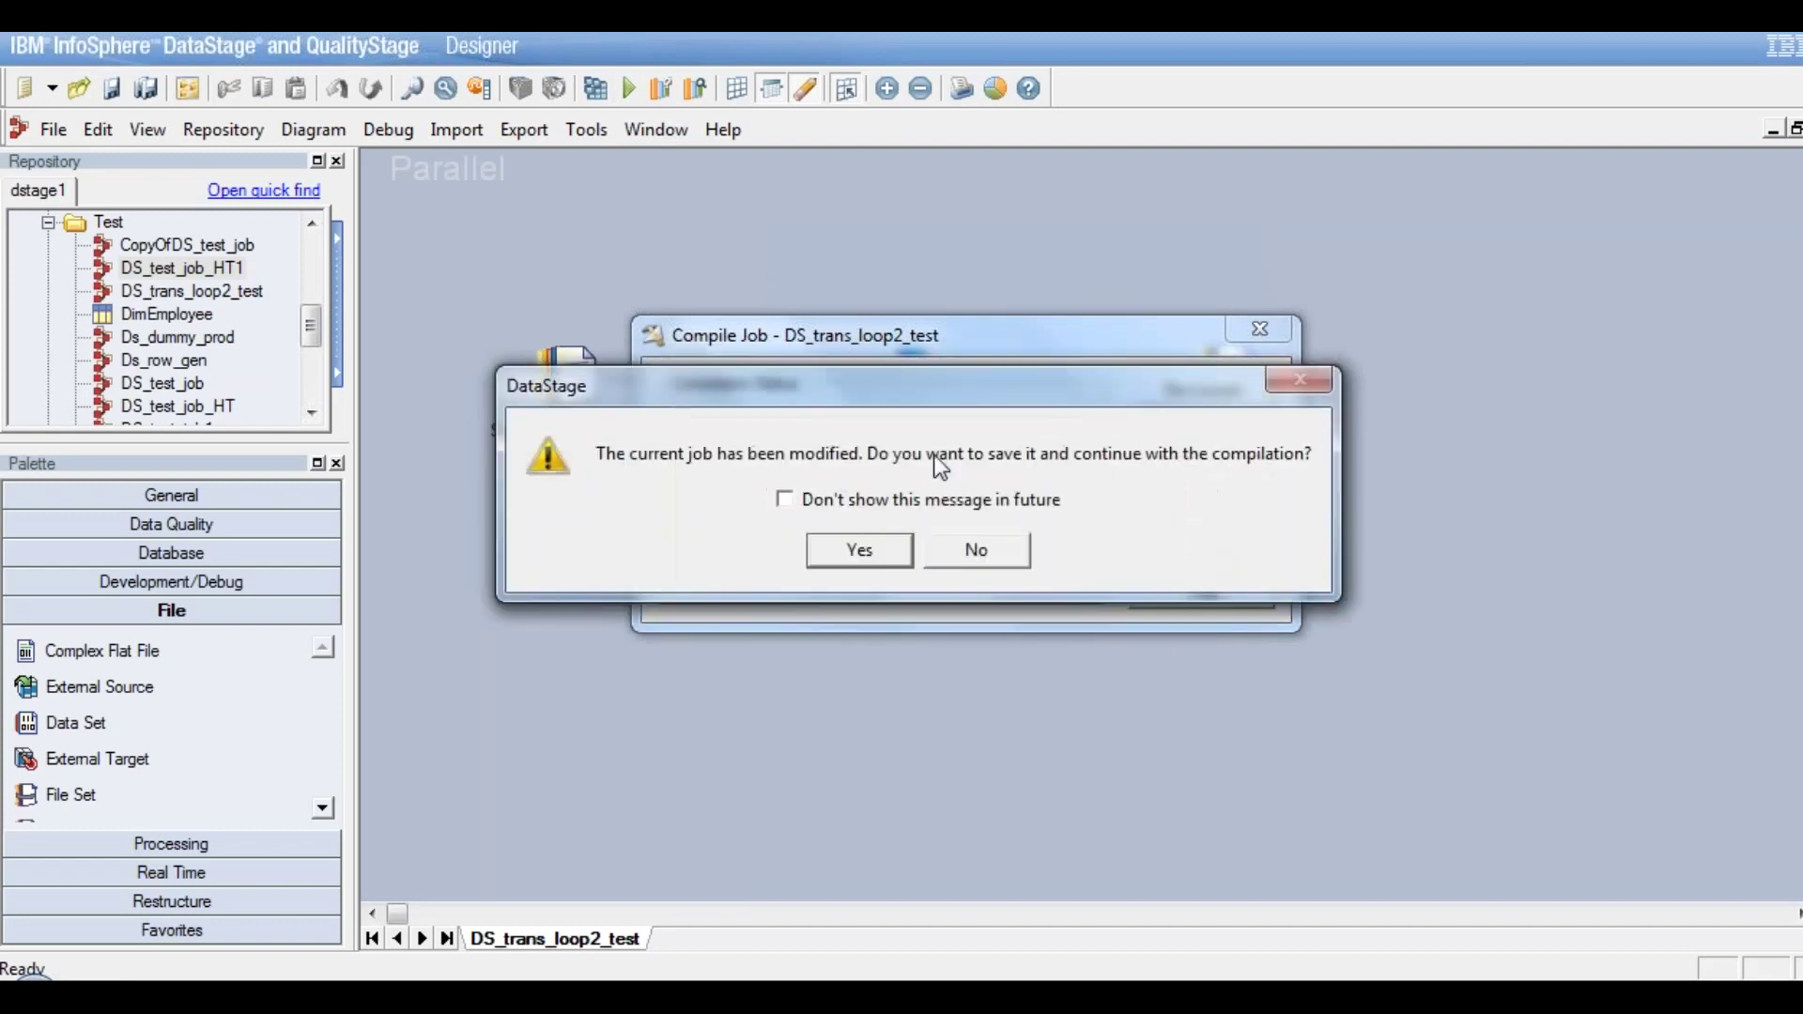
click(976, 554)
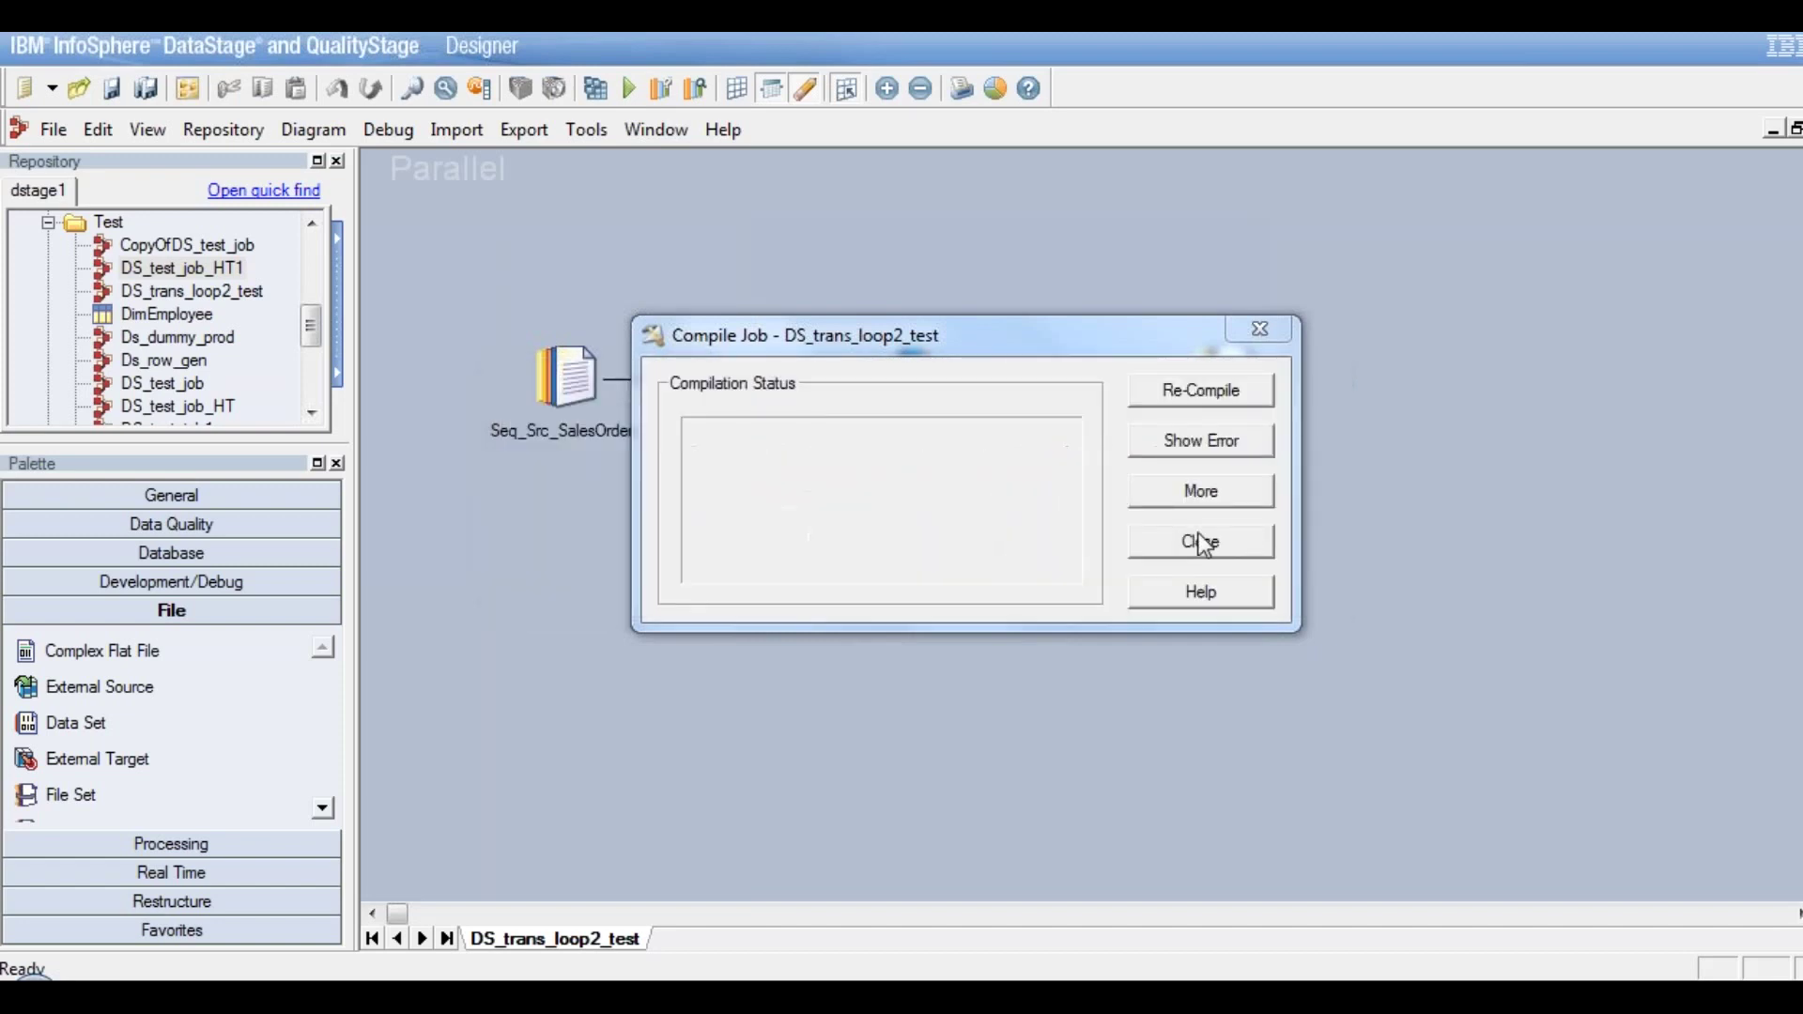
click(1198, 537)
Set the target file of Data_Set_66 to the job parameters #pFILE_PATH##pDS_TGT# and accept the stage settings
double_click(1225, 376)
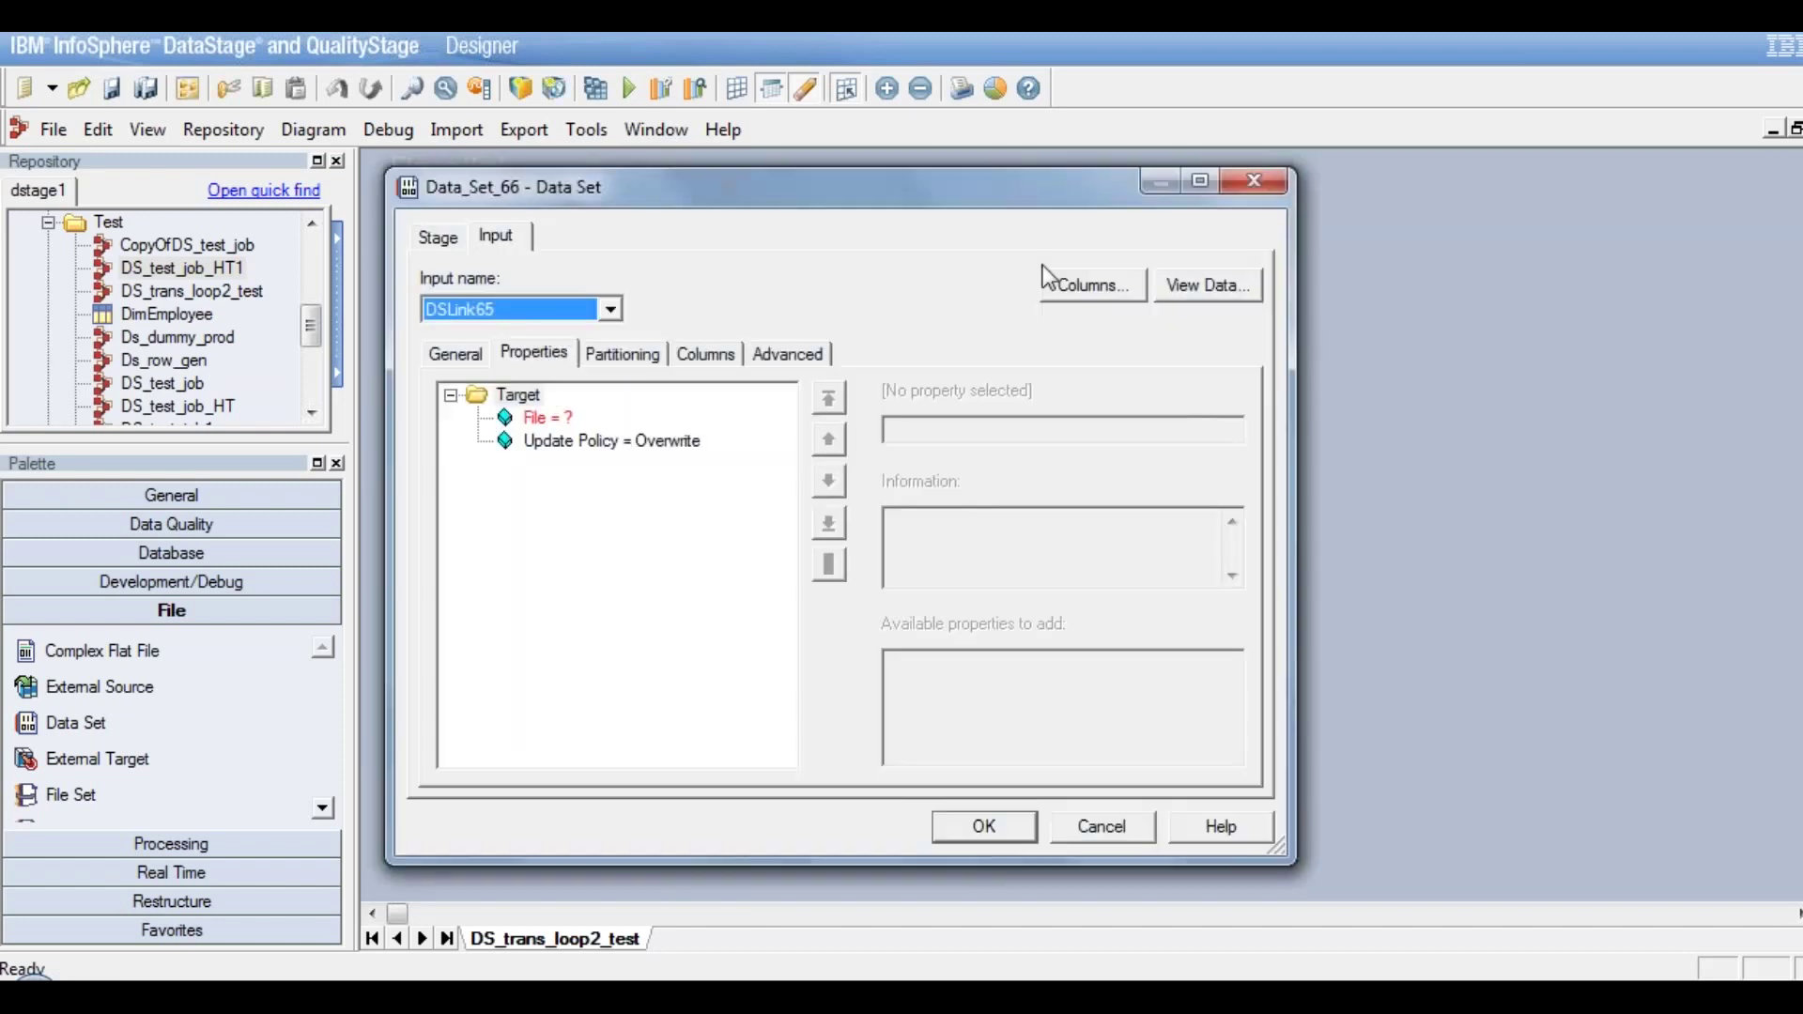
click(547, 417)
click(1127, 428)
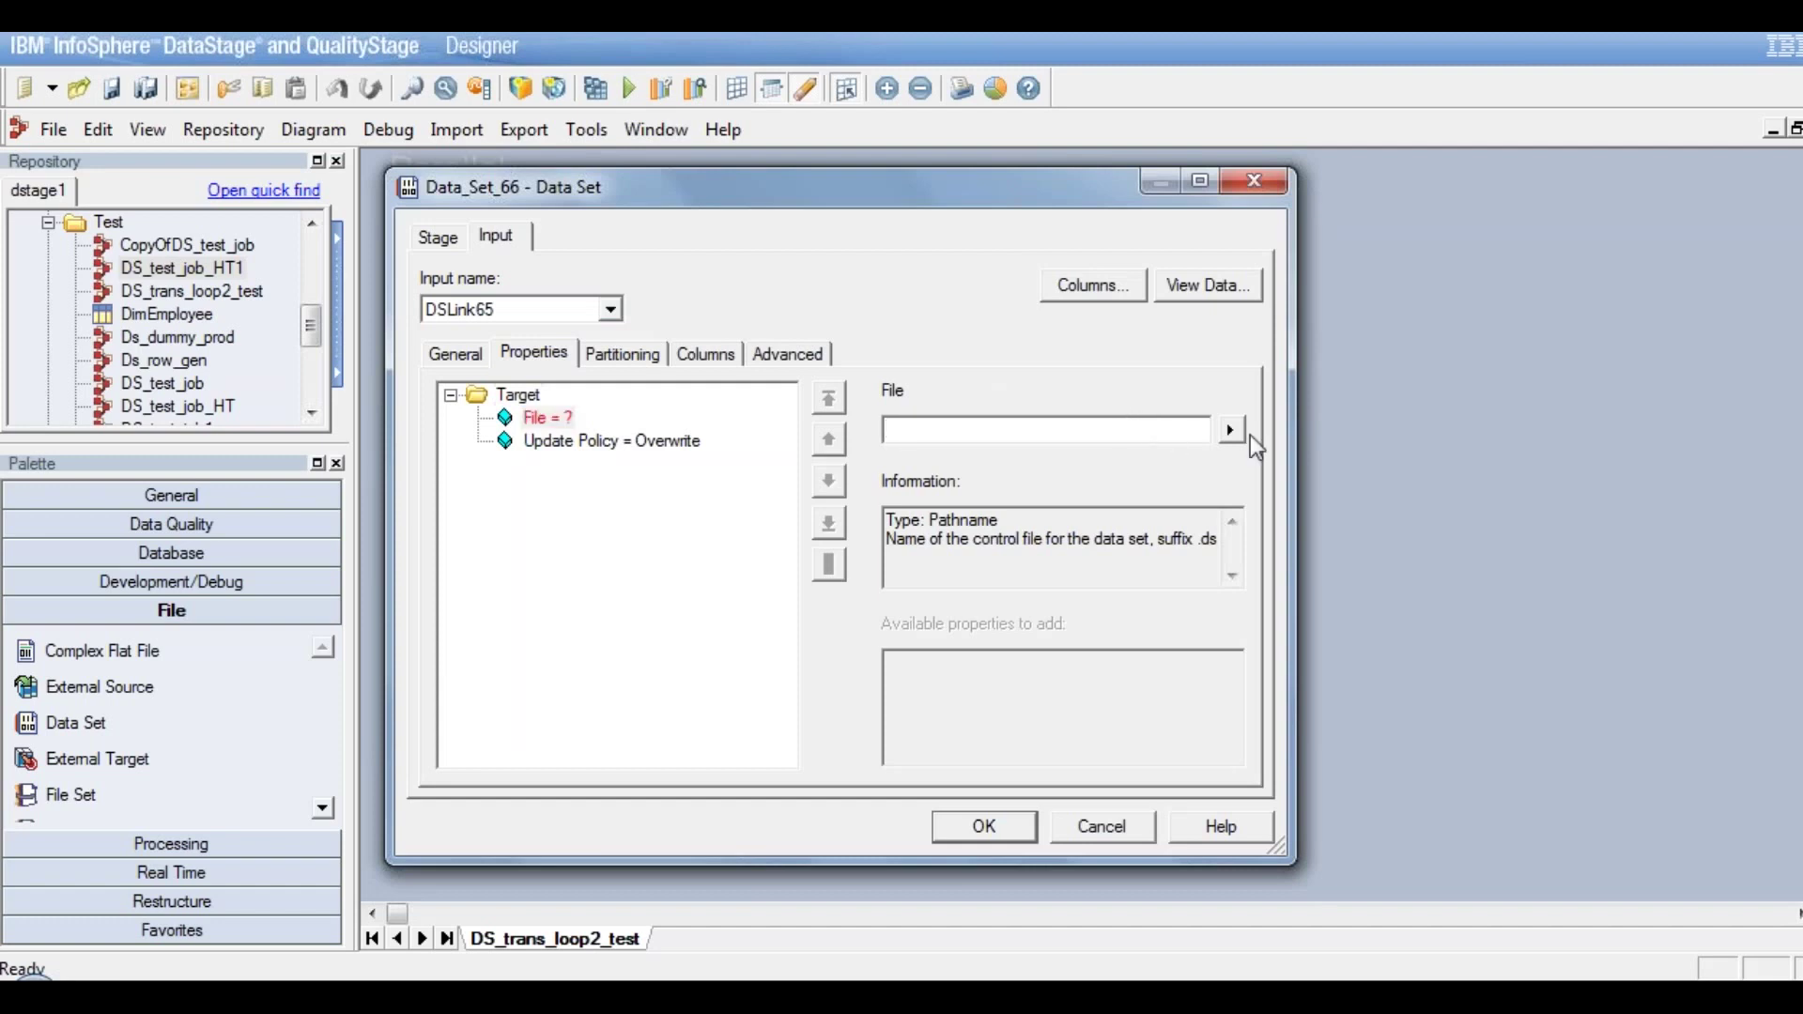
click(1232, 430)
click(1339, 467)
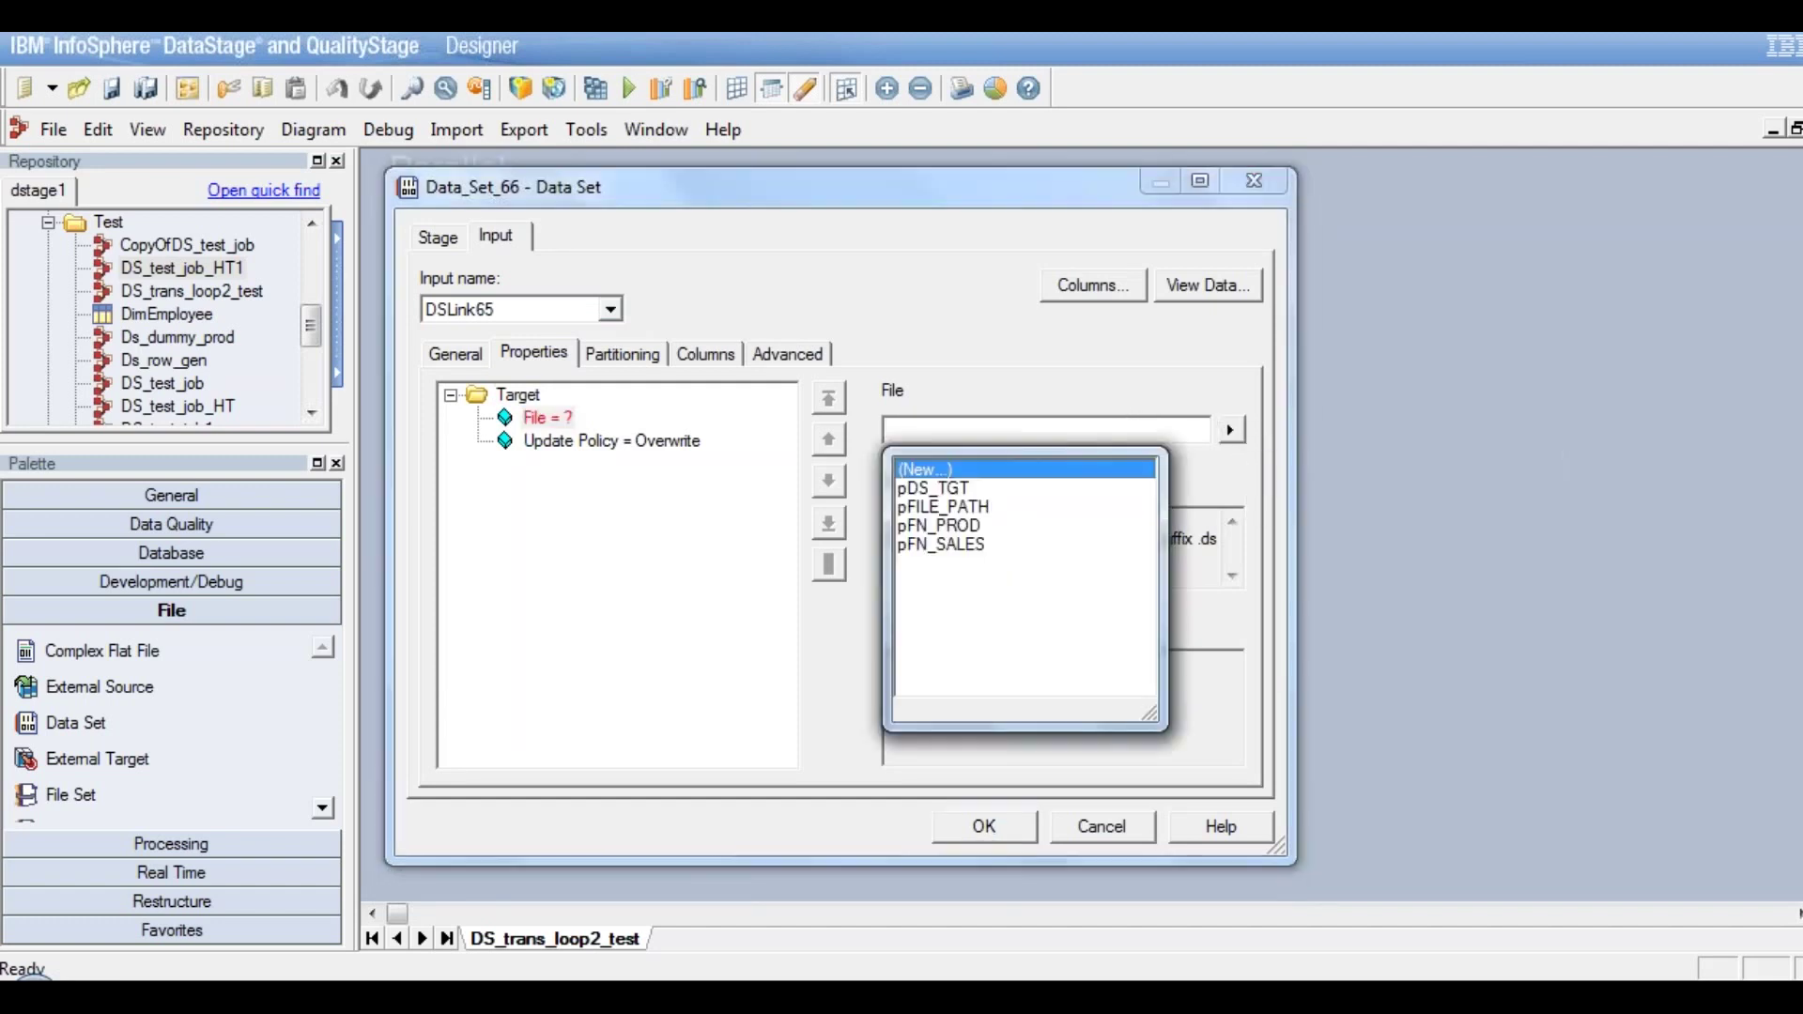
click(944, 508)
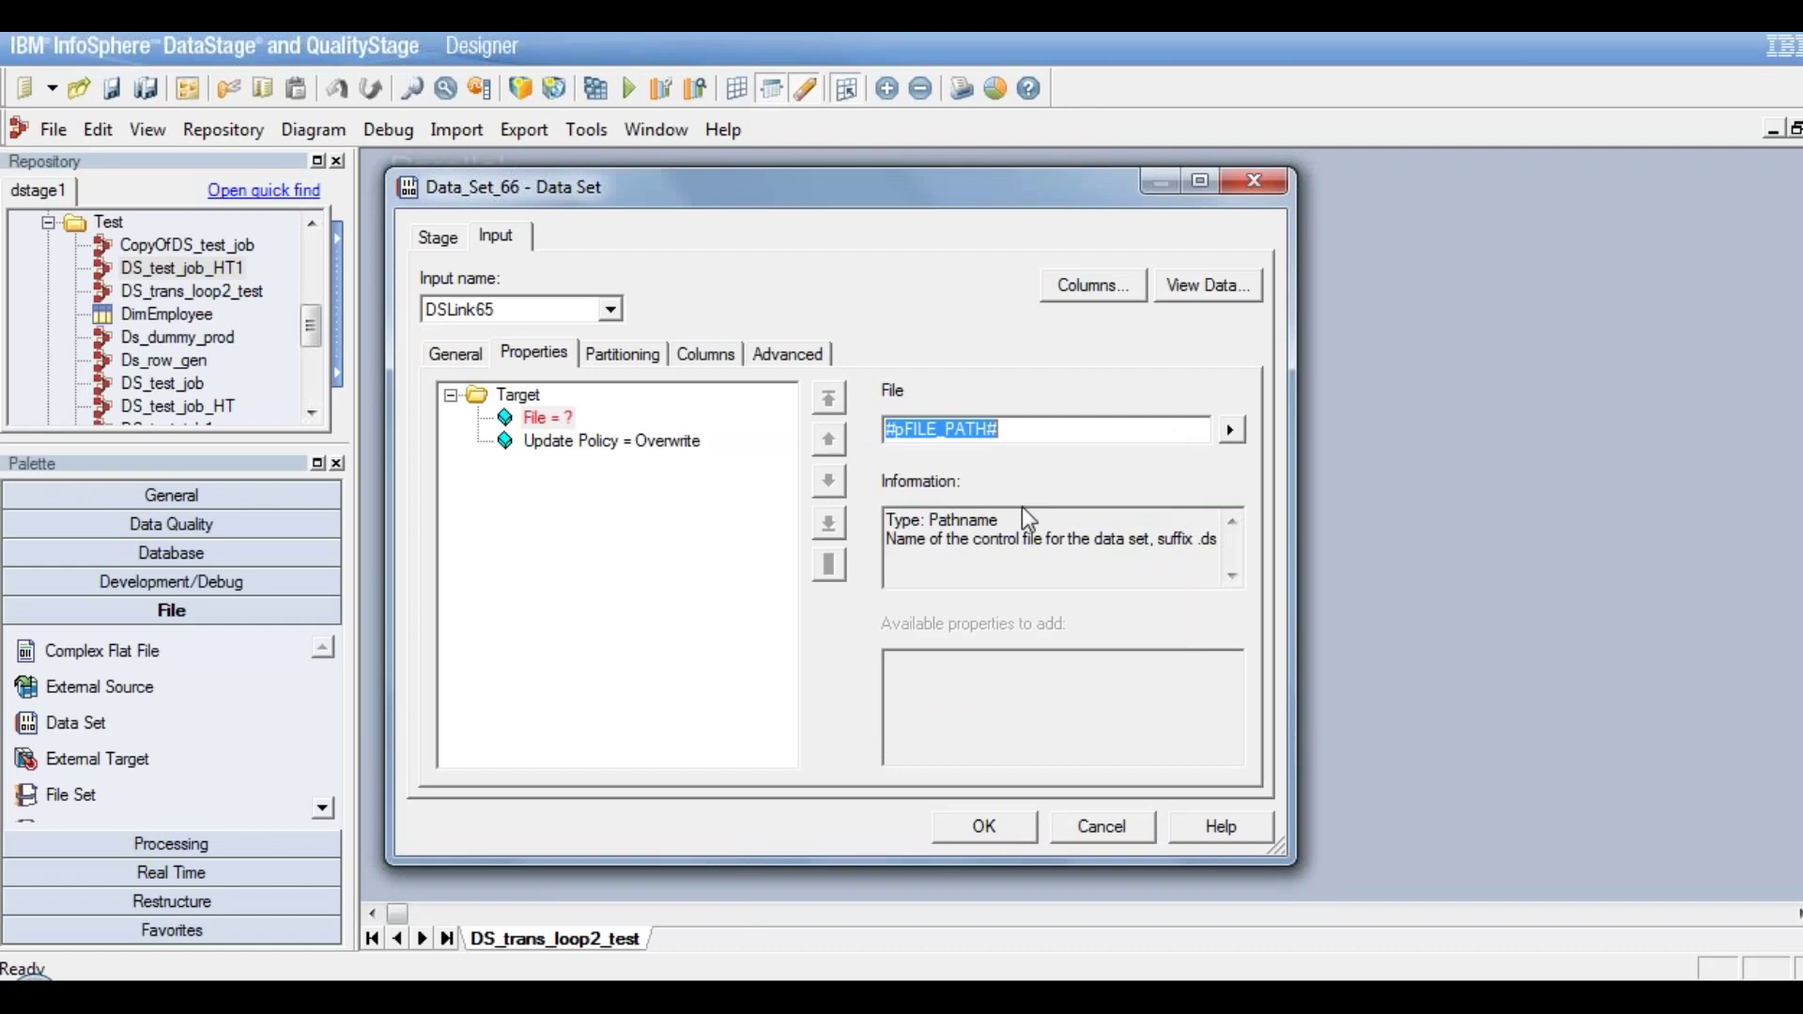
click(1080, 430)
click(1230, 430)
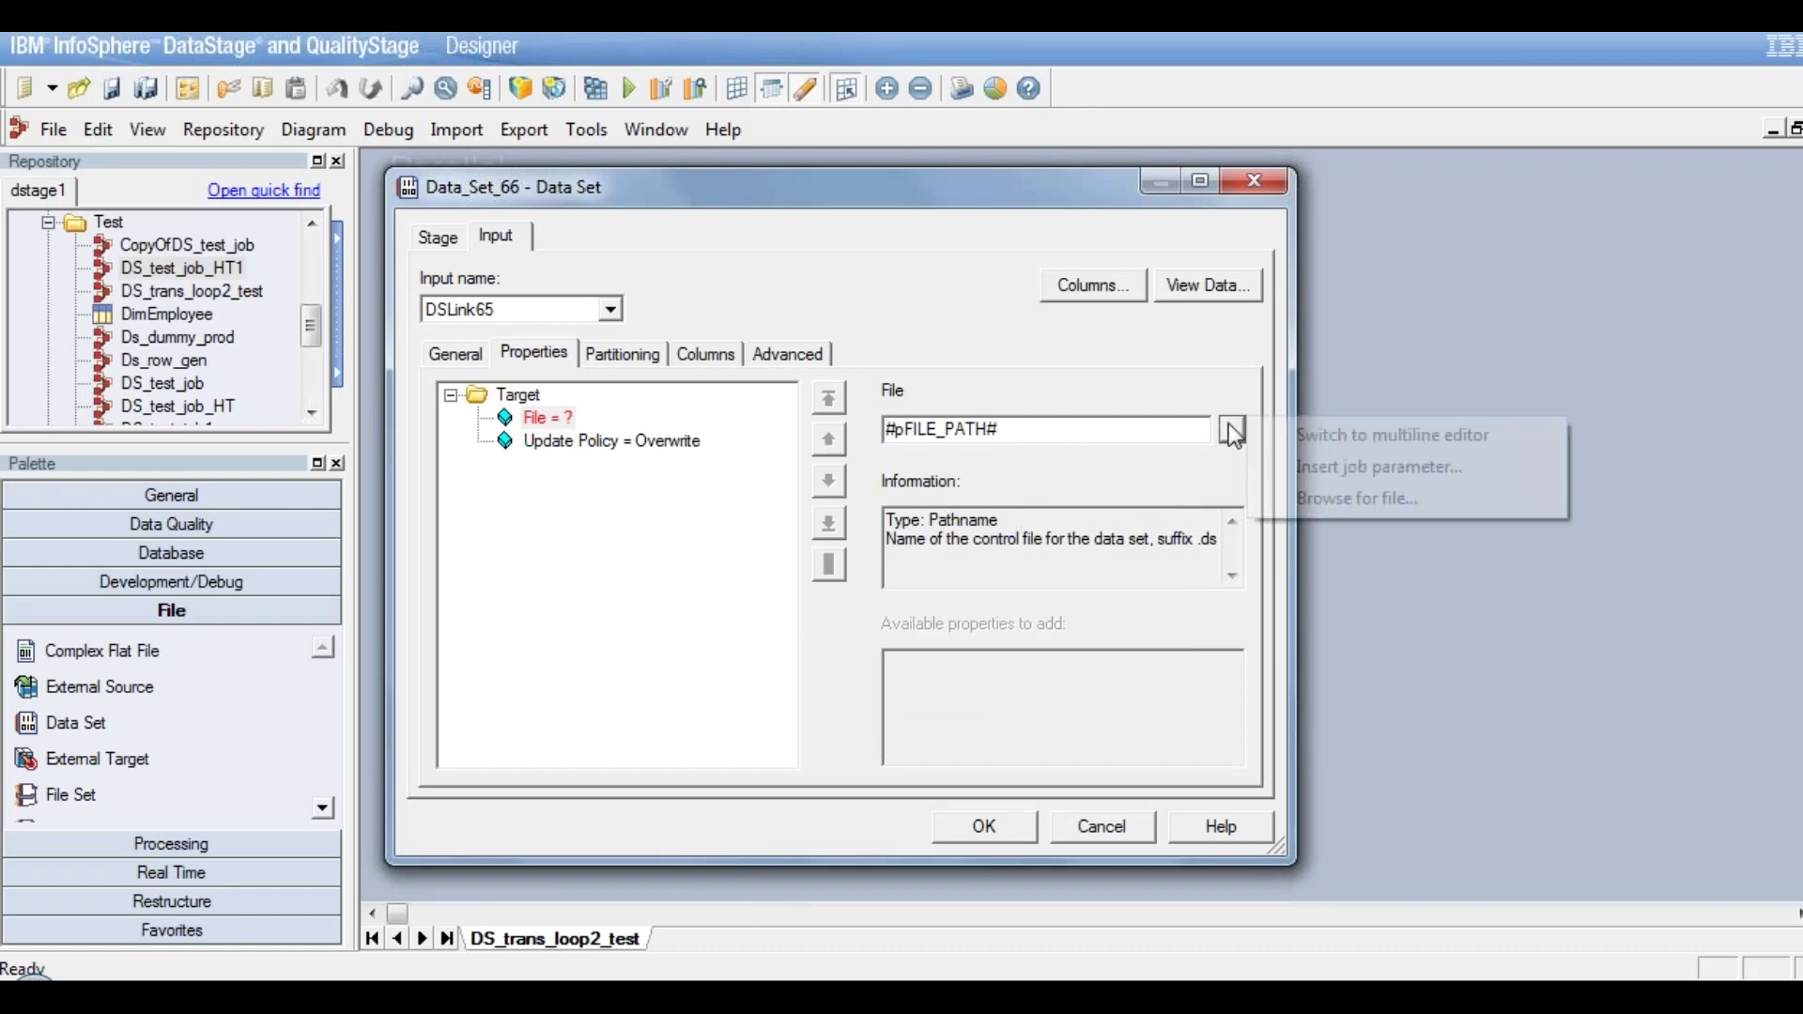
click(1353, 467)
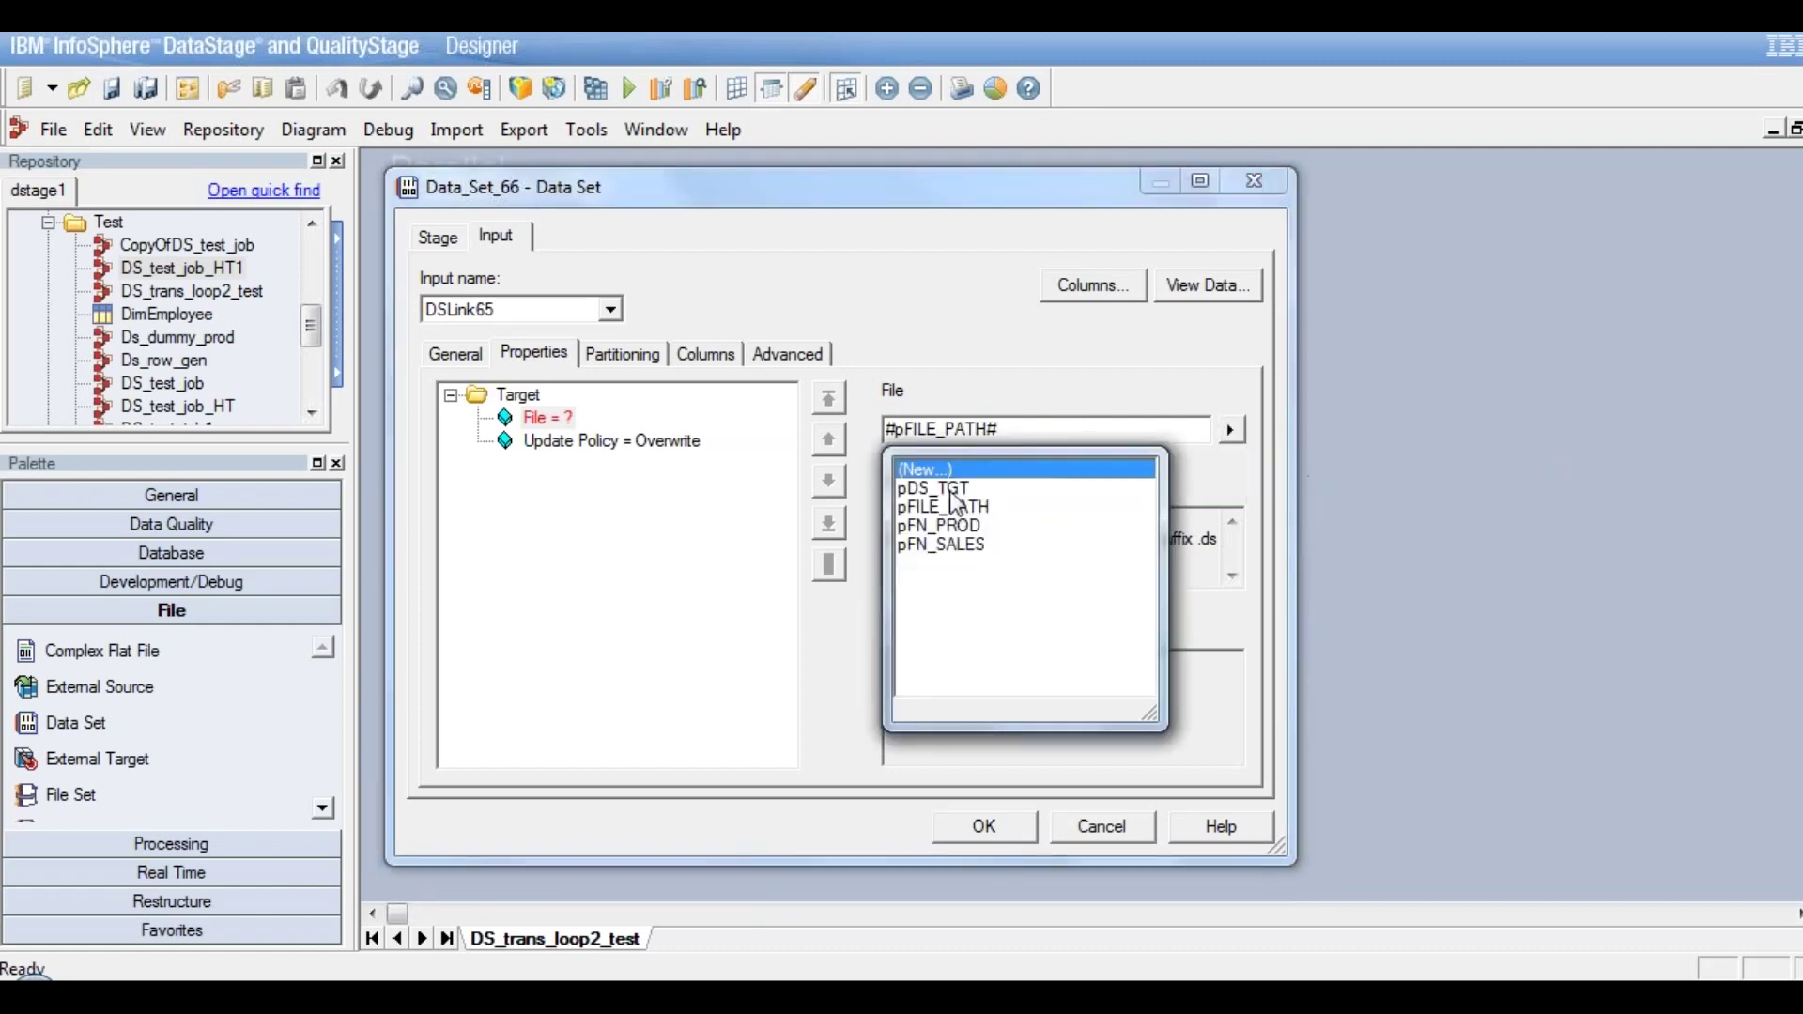
click(953, 483)
click(1007, 823)
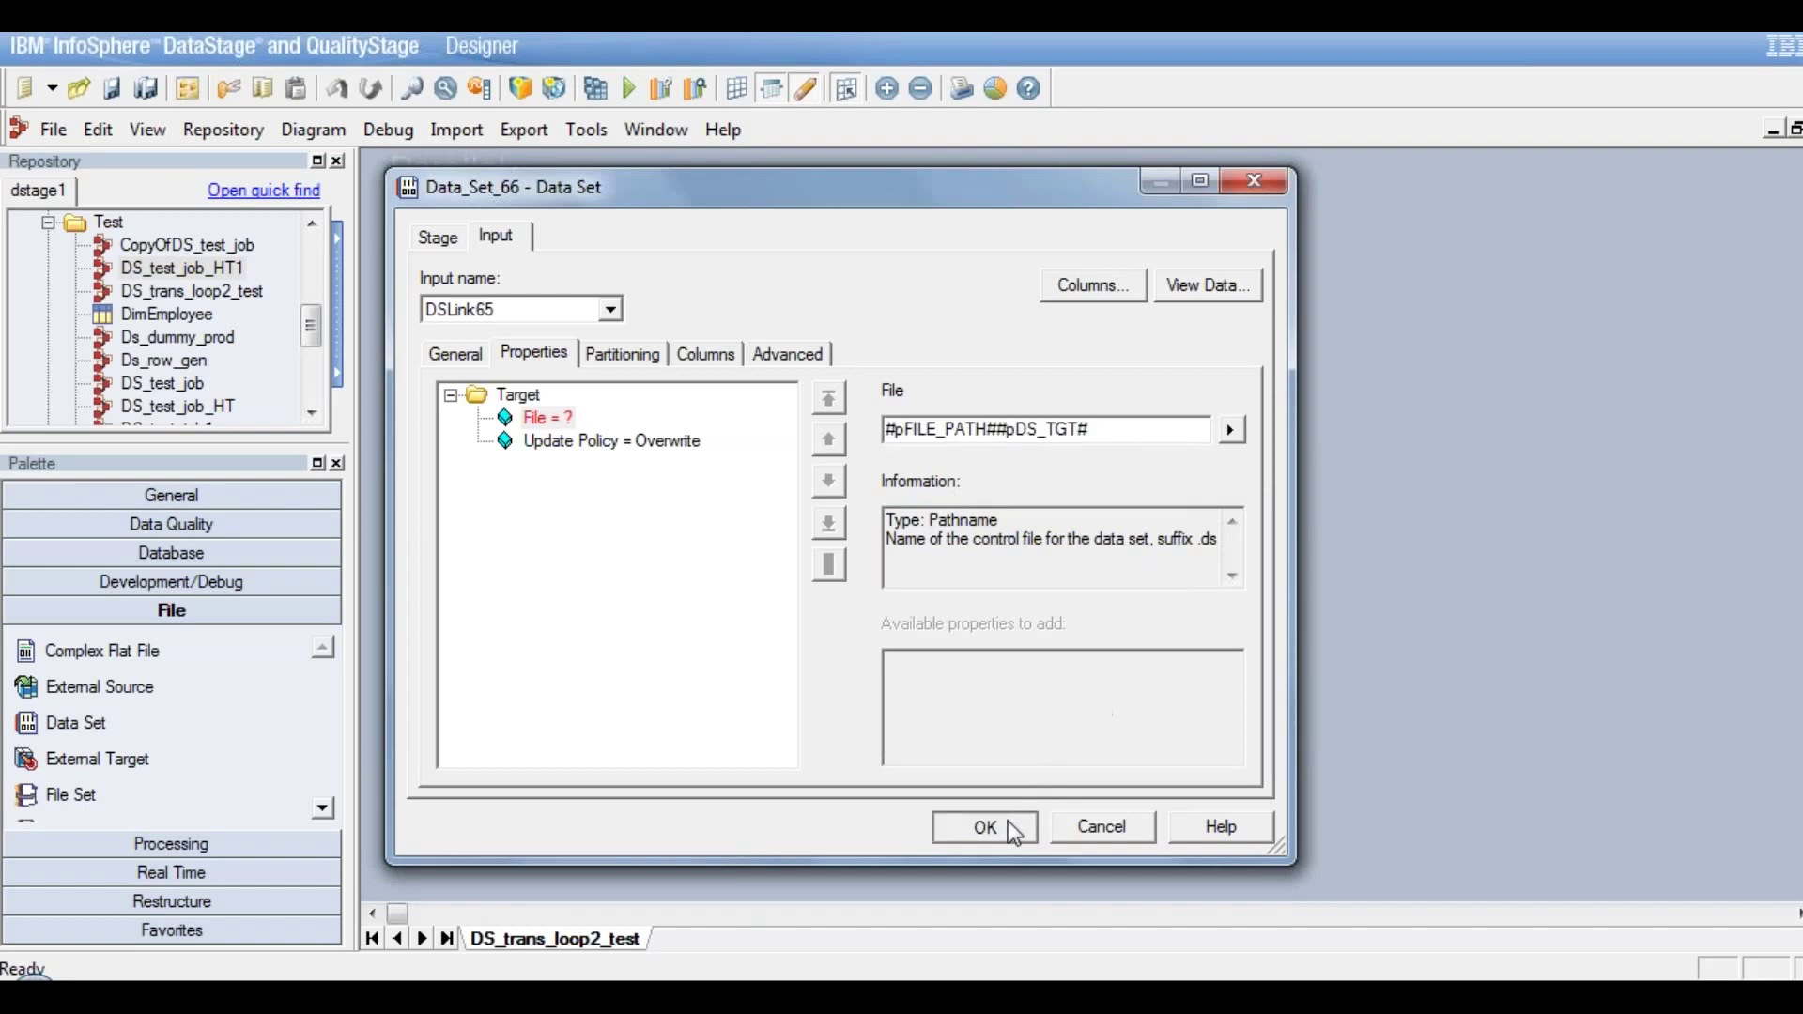
Save and recompile the job with the Data Set target file defined, and close the compilation dialog
click(595, 88)
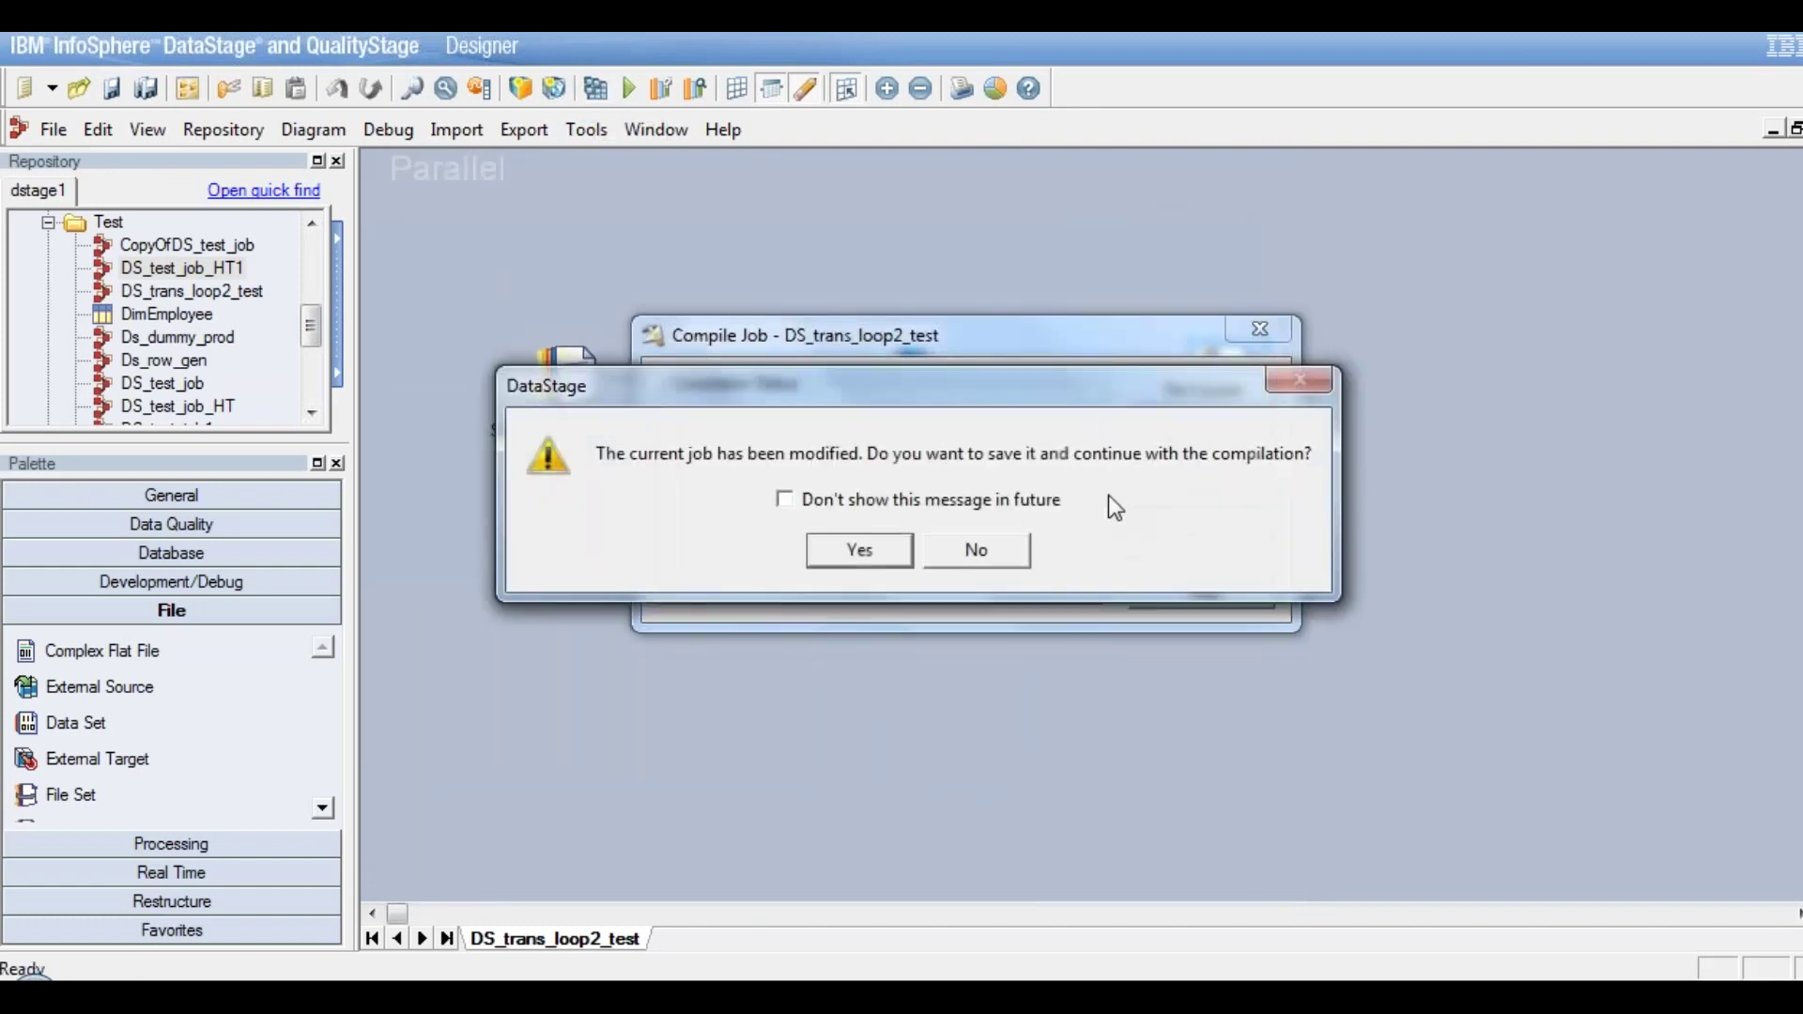
click(883, 552)
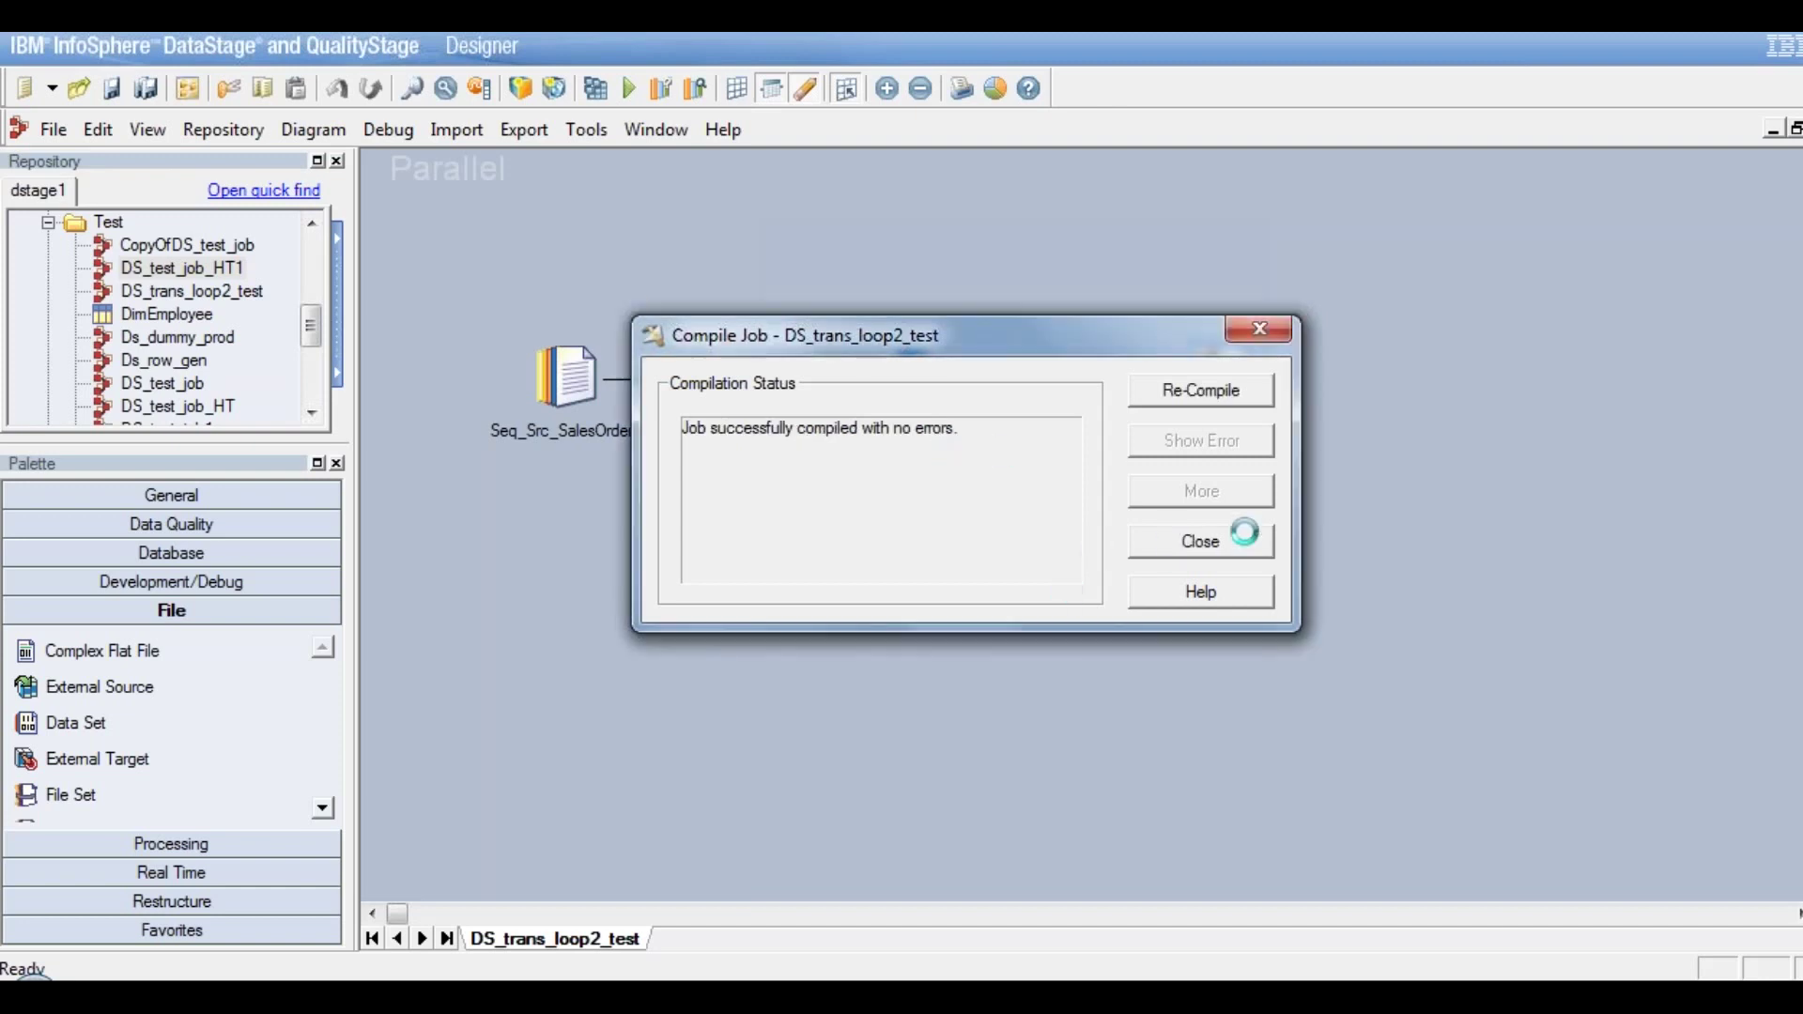
click(1212, 542)
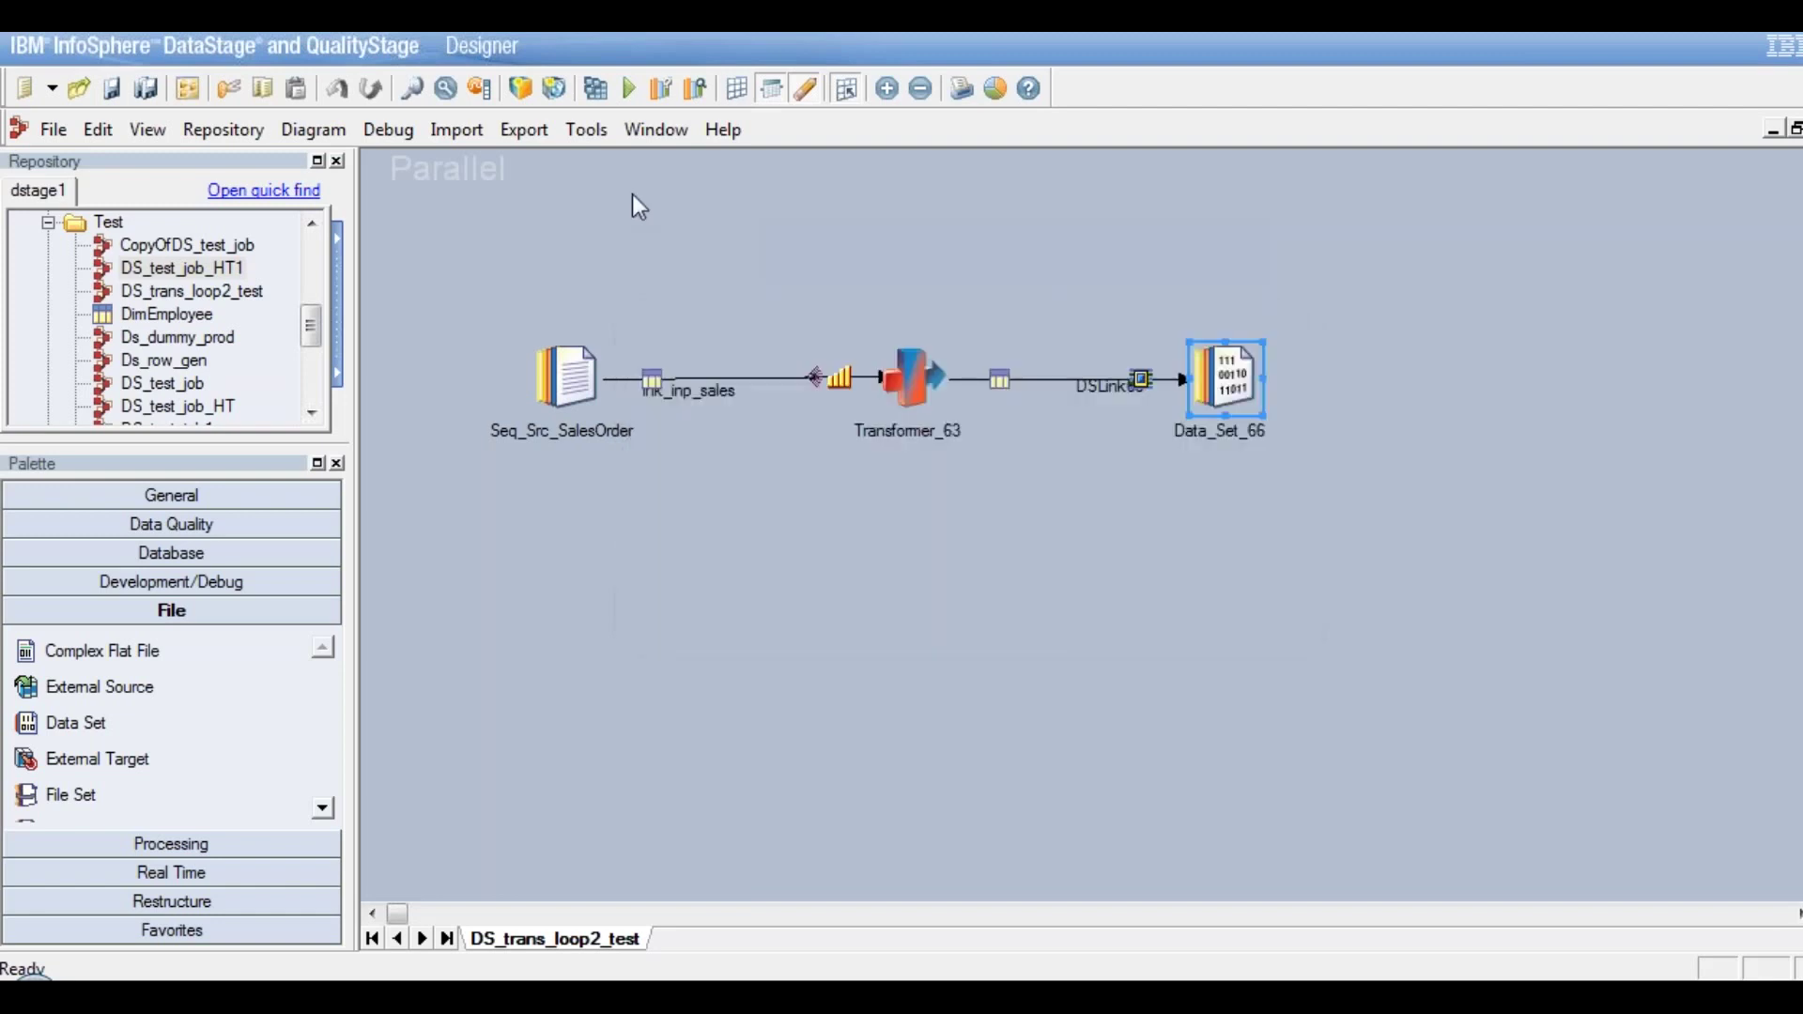
Run the DS_trans_loop2_test job with its default parameter values and view up to 100 rows of Data_Set_66's DSLink65 data
click(632, 91)
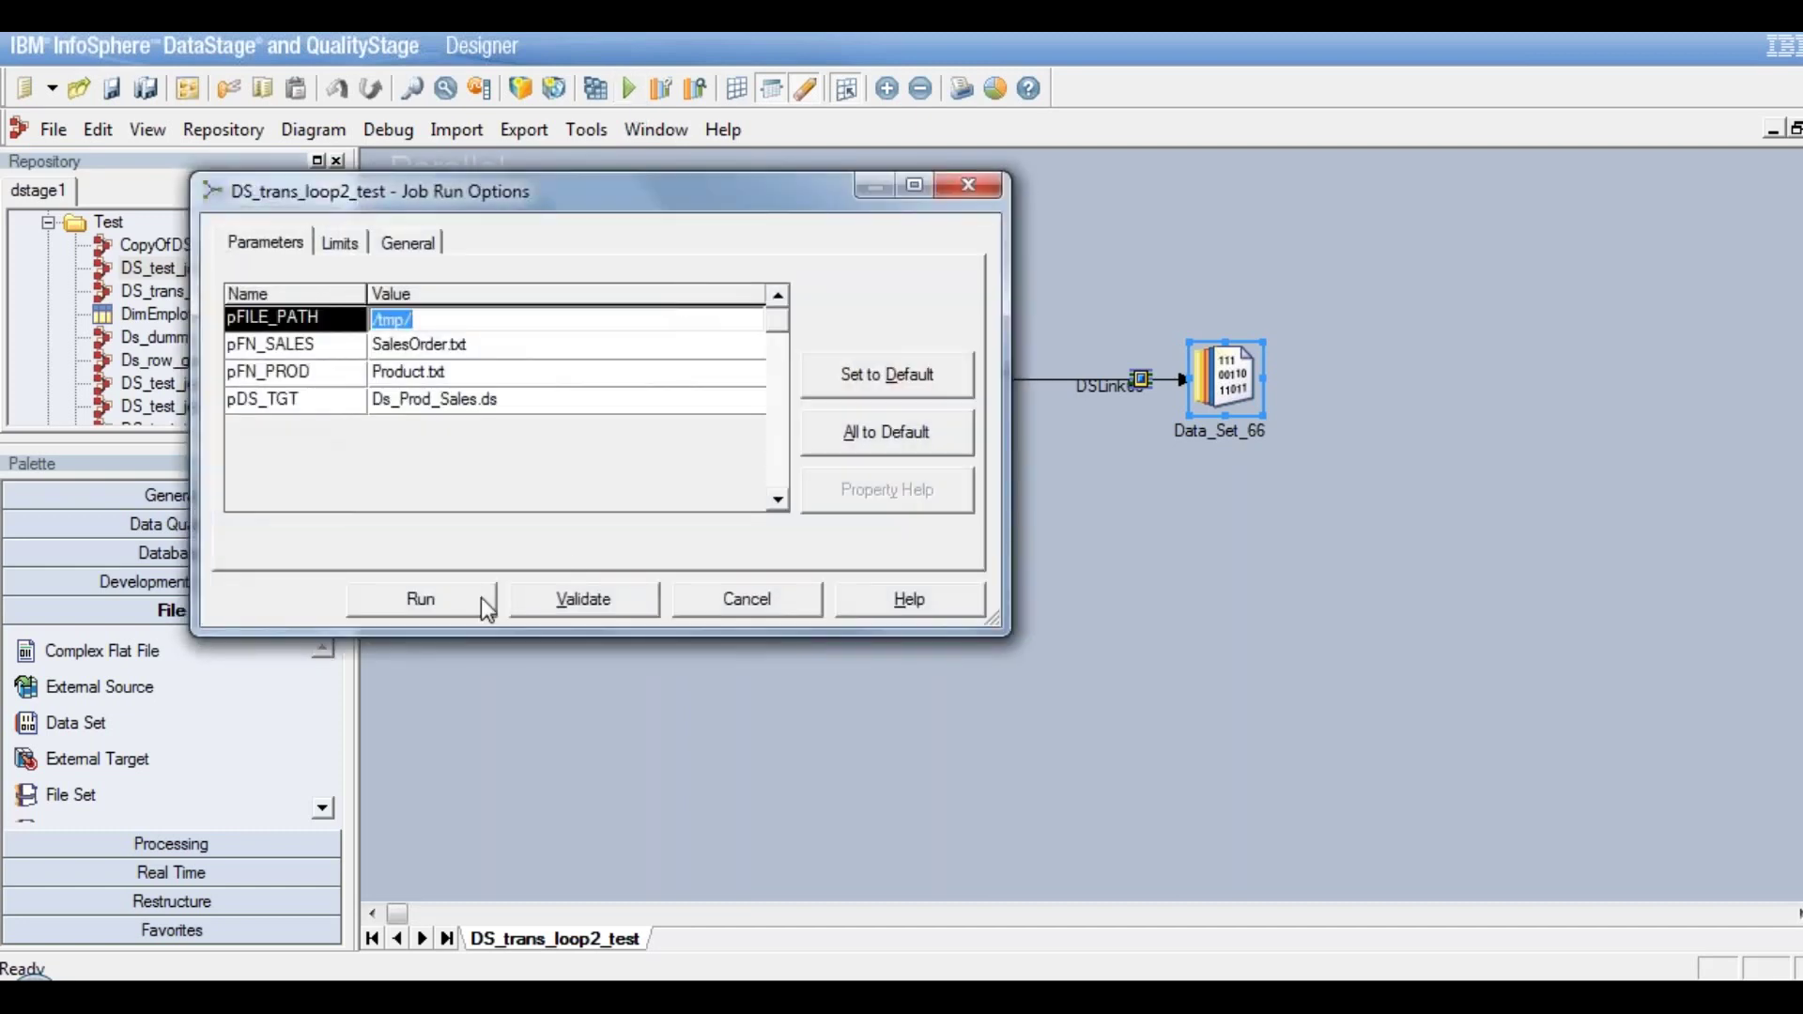
click(453, 603)
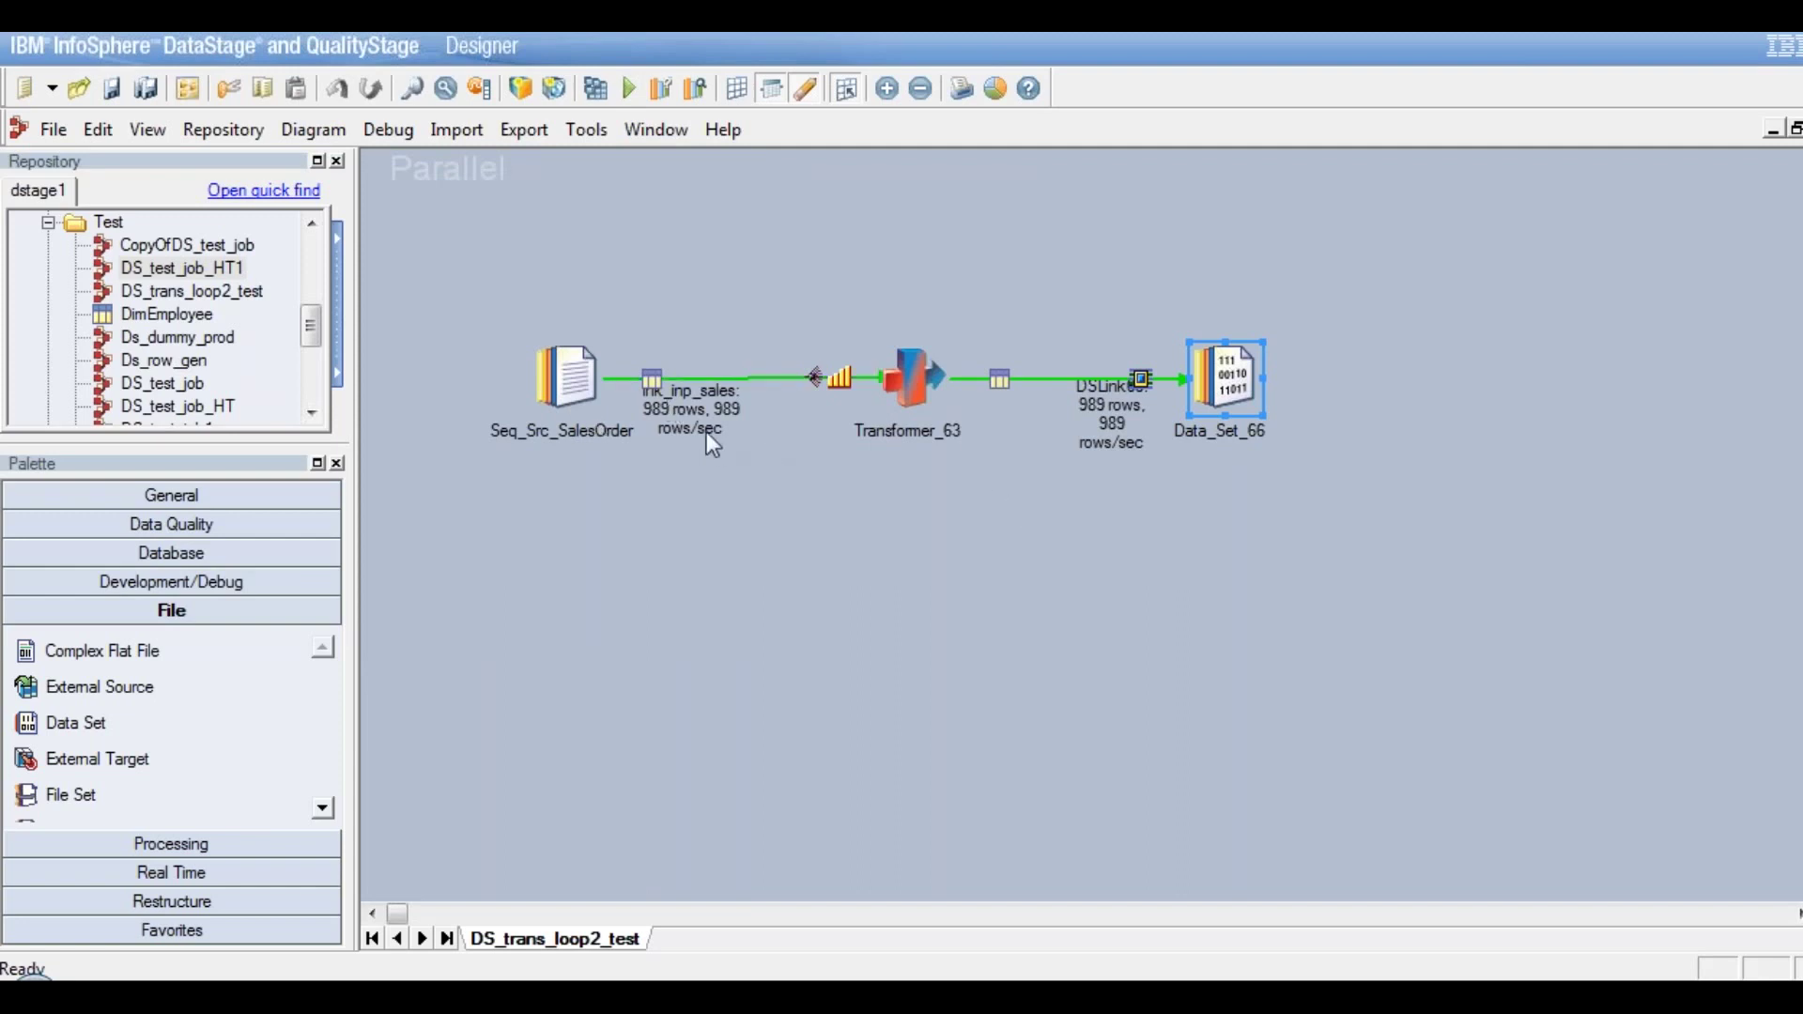
click(1230, 383)
right_click(1231, 383)
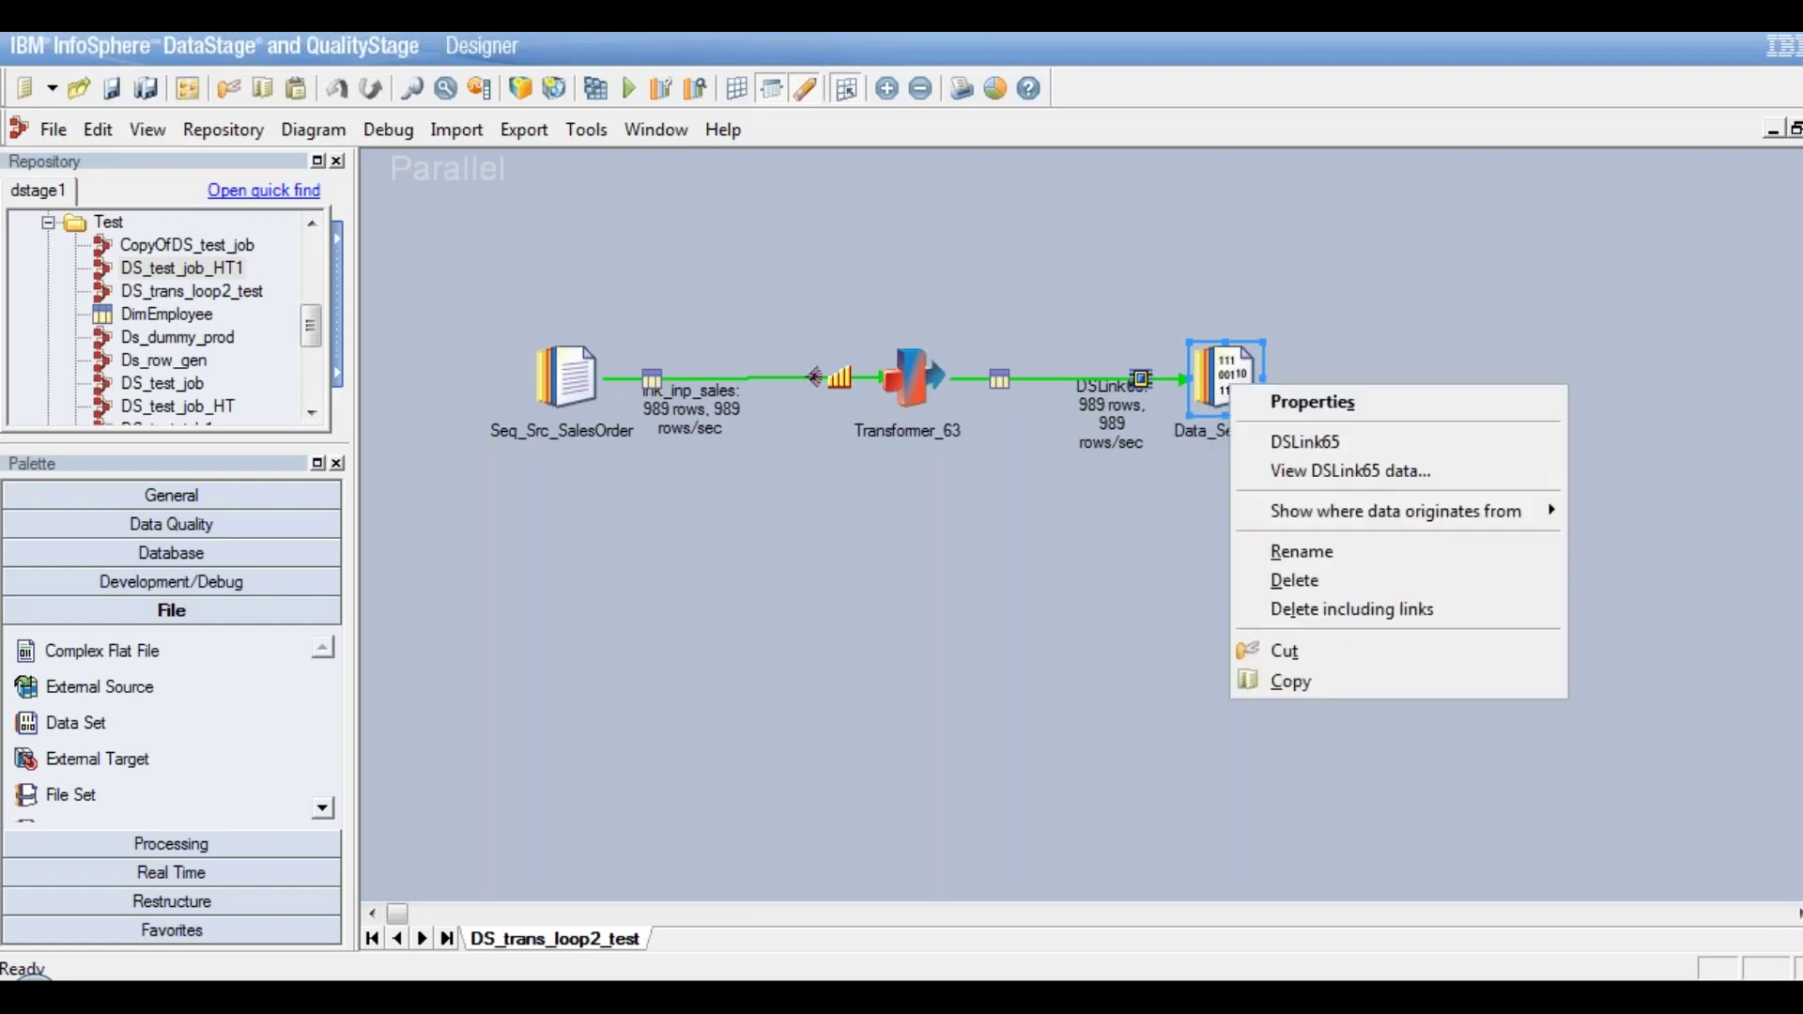
click(1343, 474)
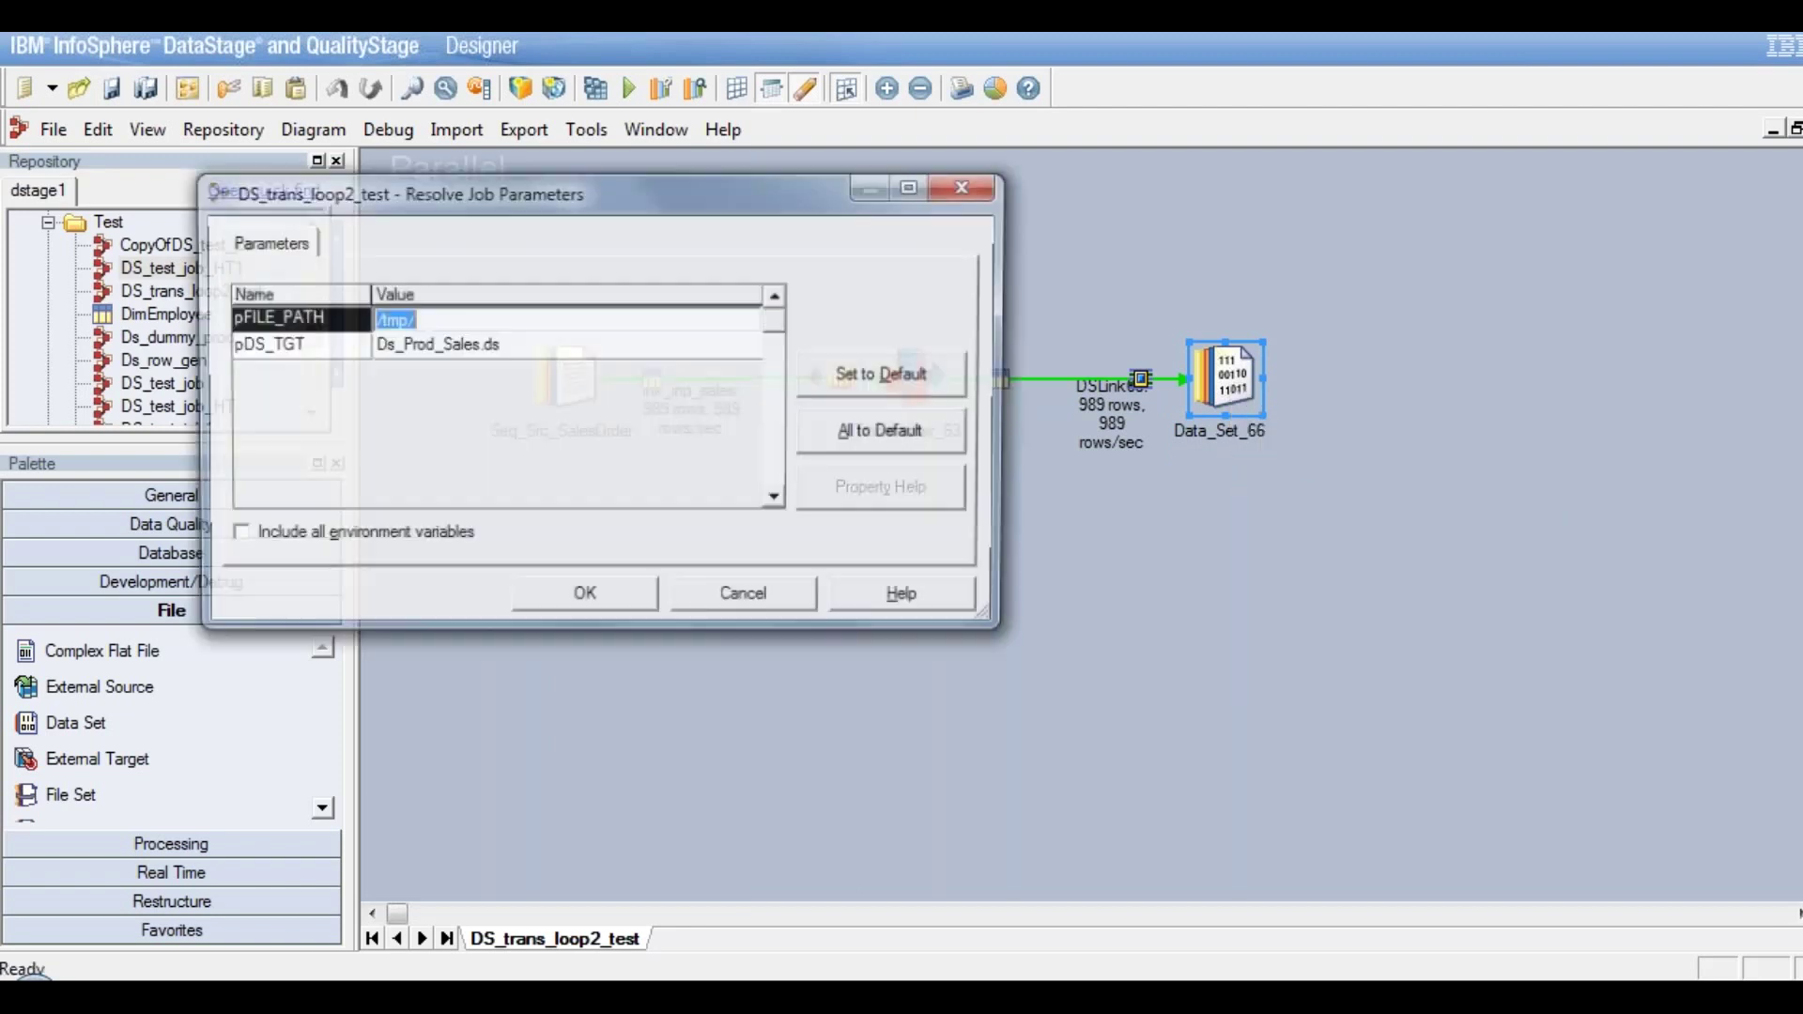
click(591, 612)
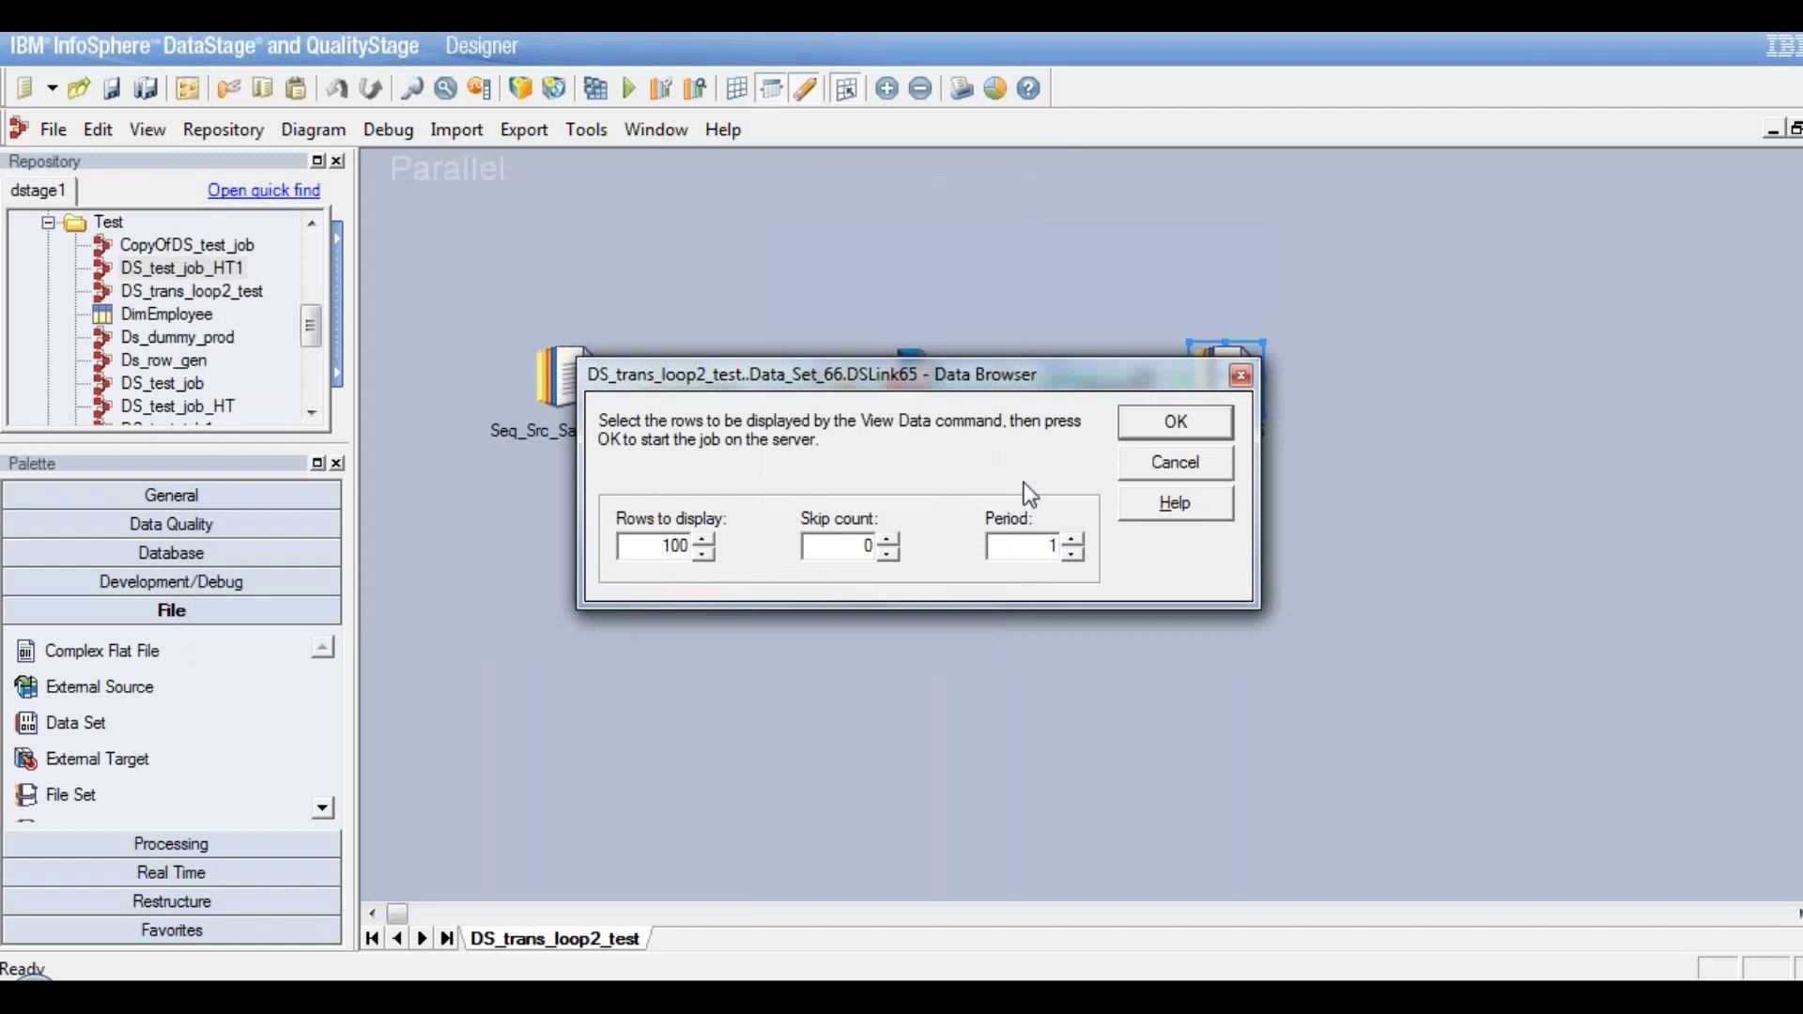
click(1172, 433)
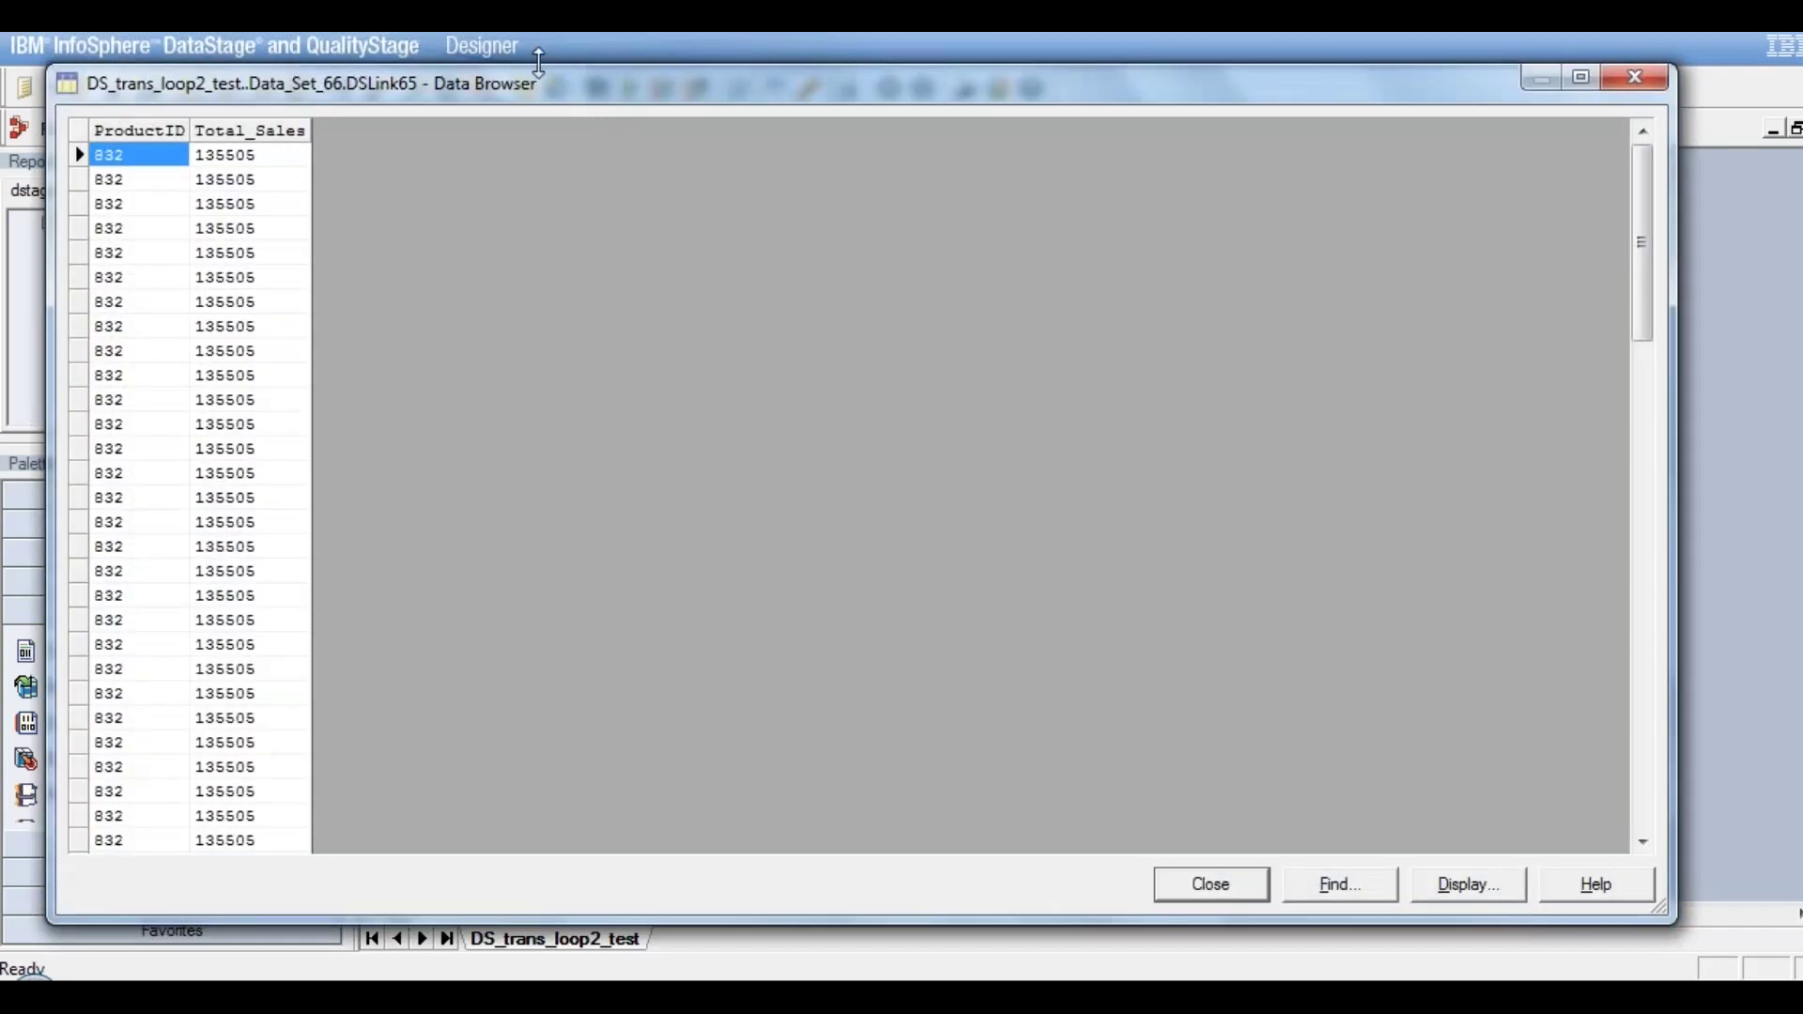
Check the ProductID and Total_Sales values across the output rows for repeated product totals, and close the data browser
click(561, 52)
click(252, 161)
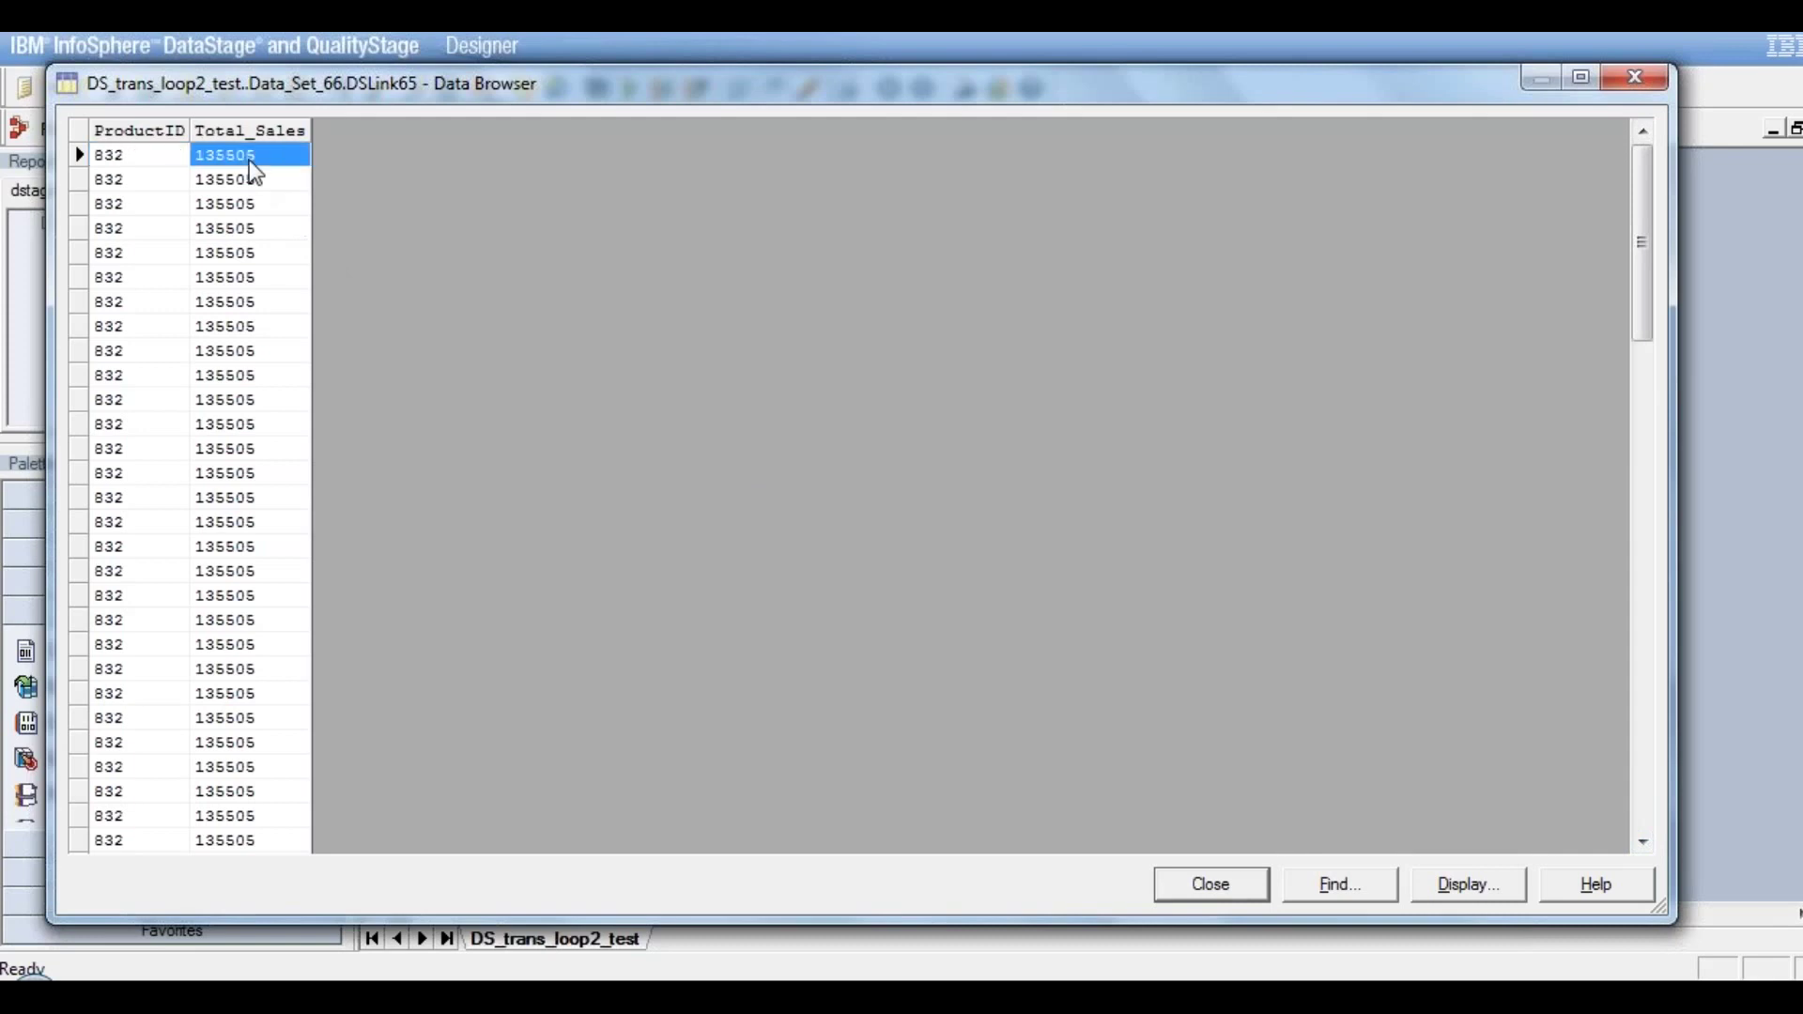
click(256, 182)
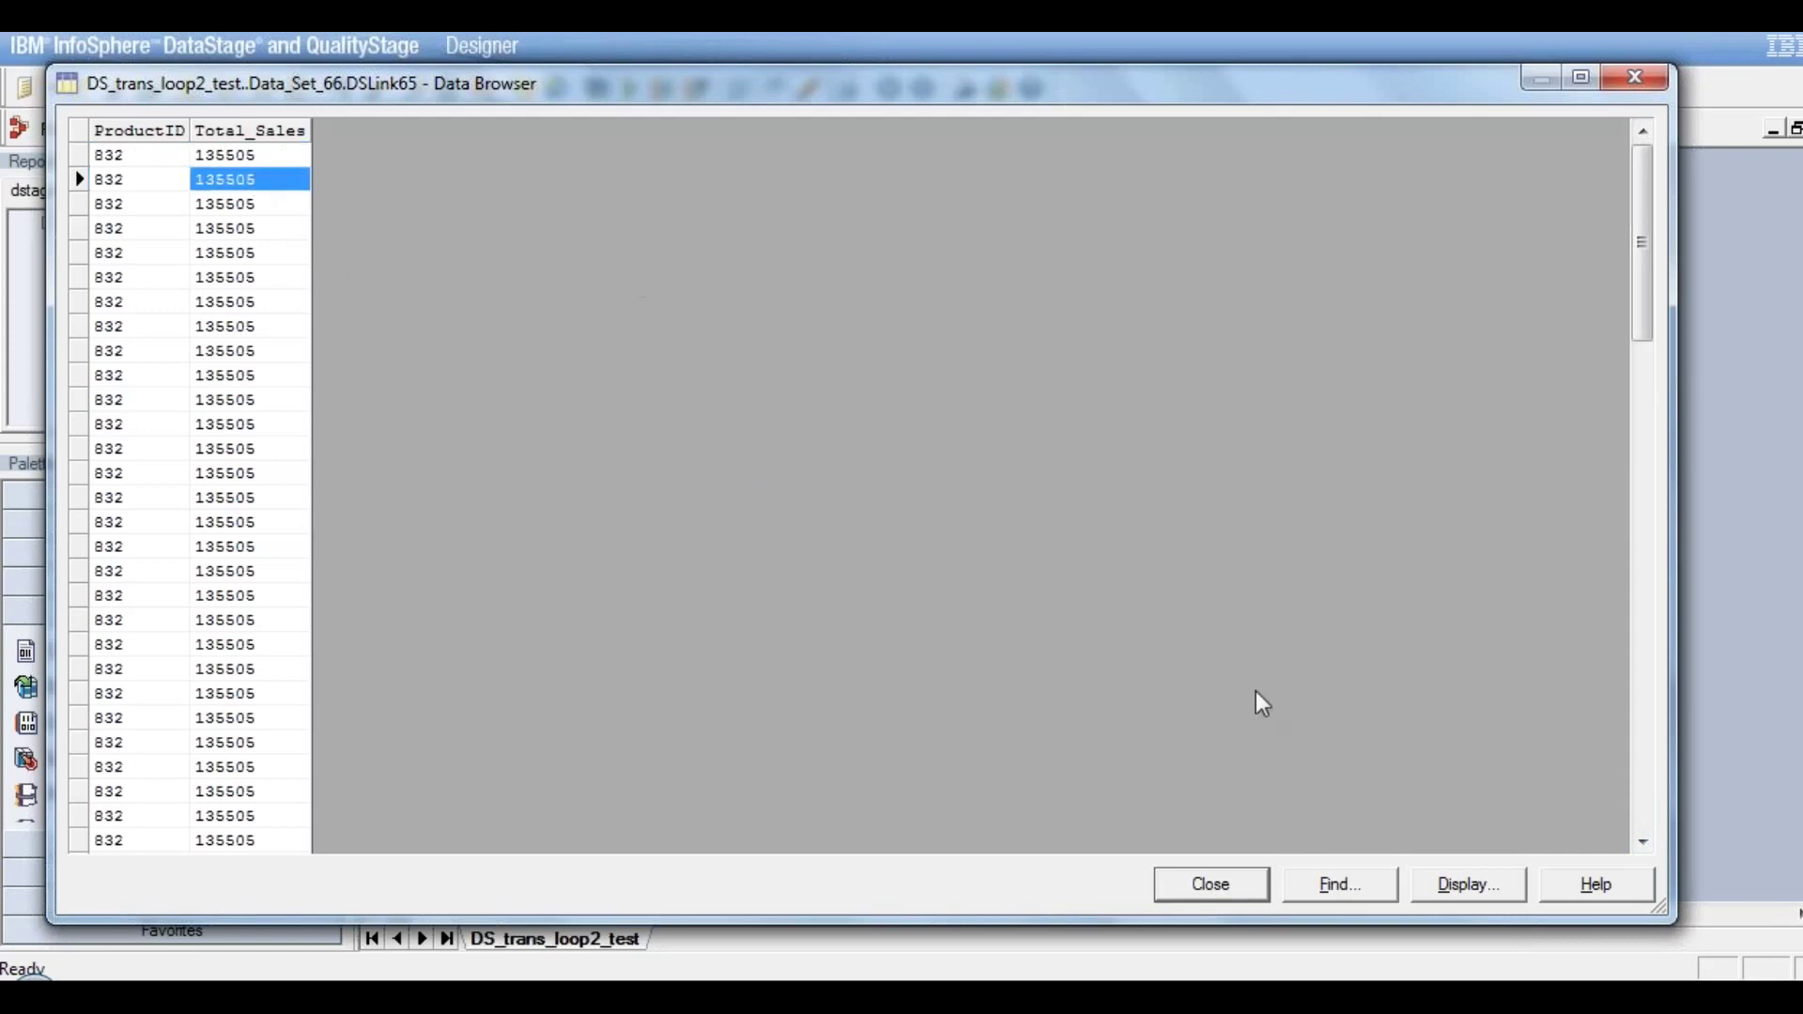
click(1643, 843)
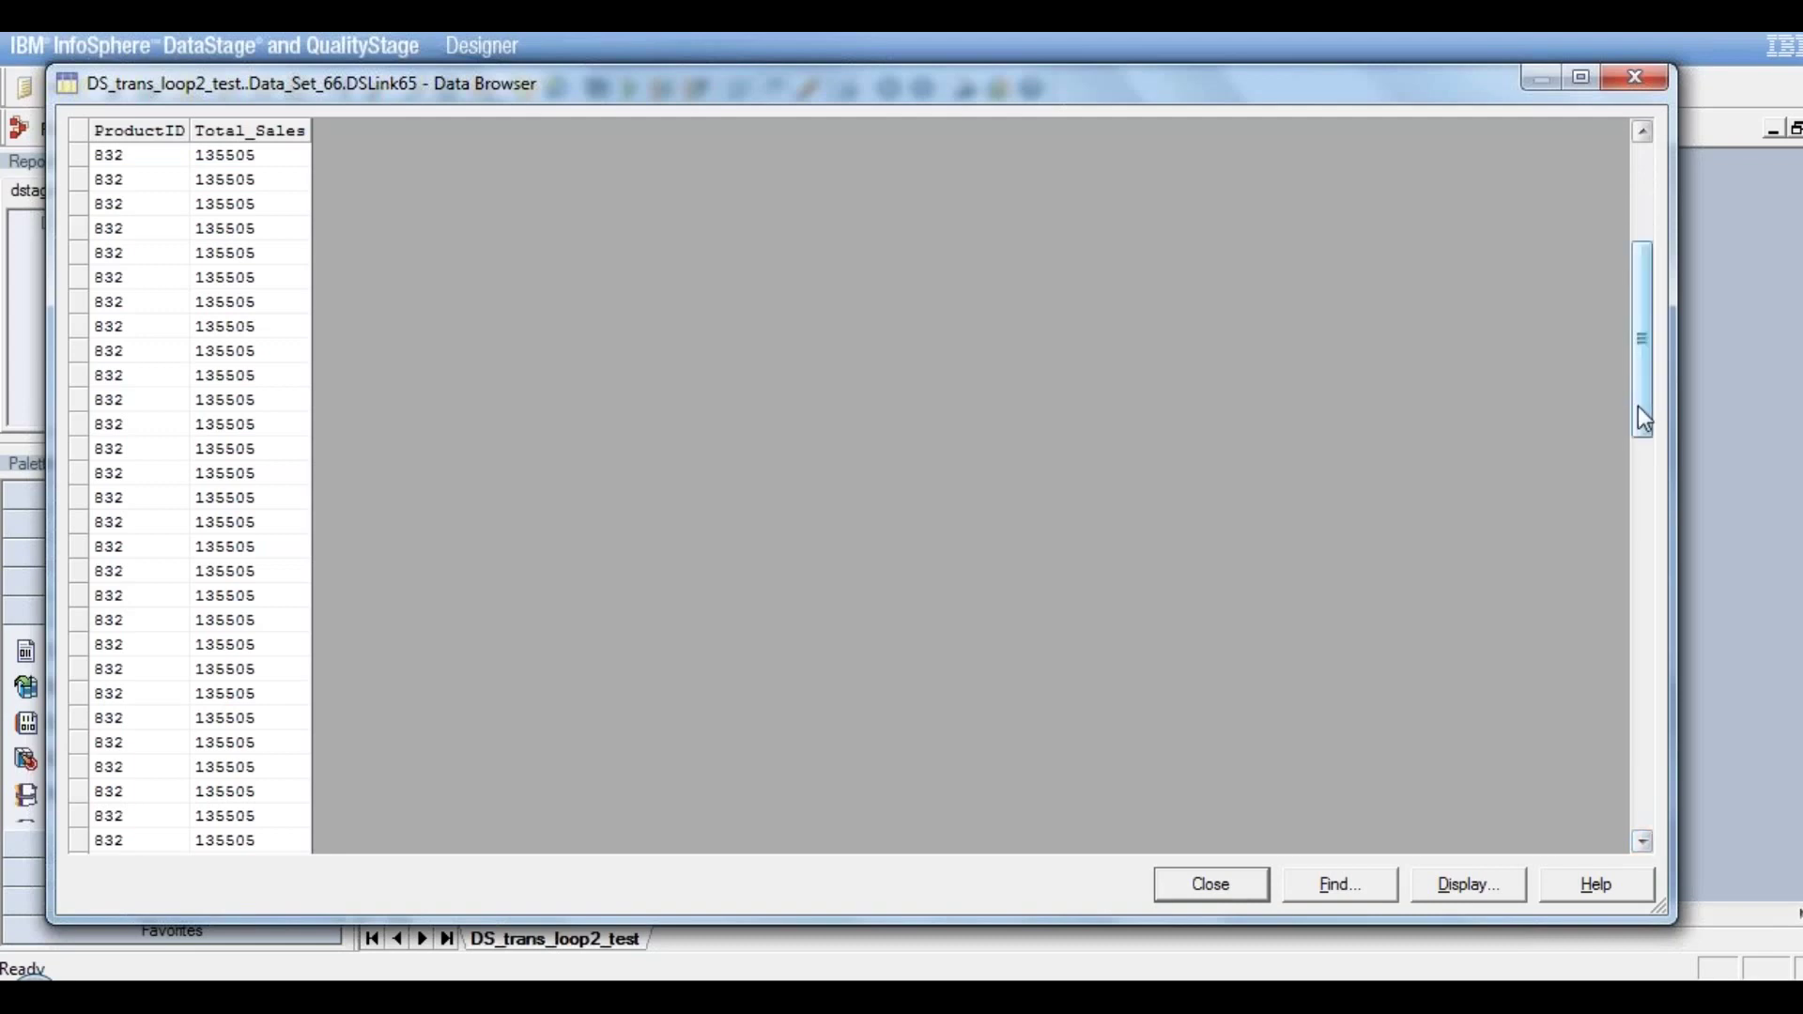
drag(1637, 404, 1653, 789)
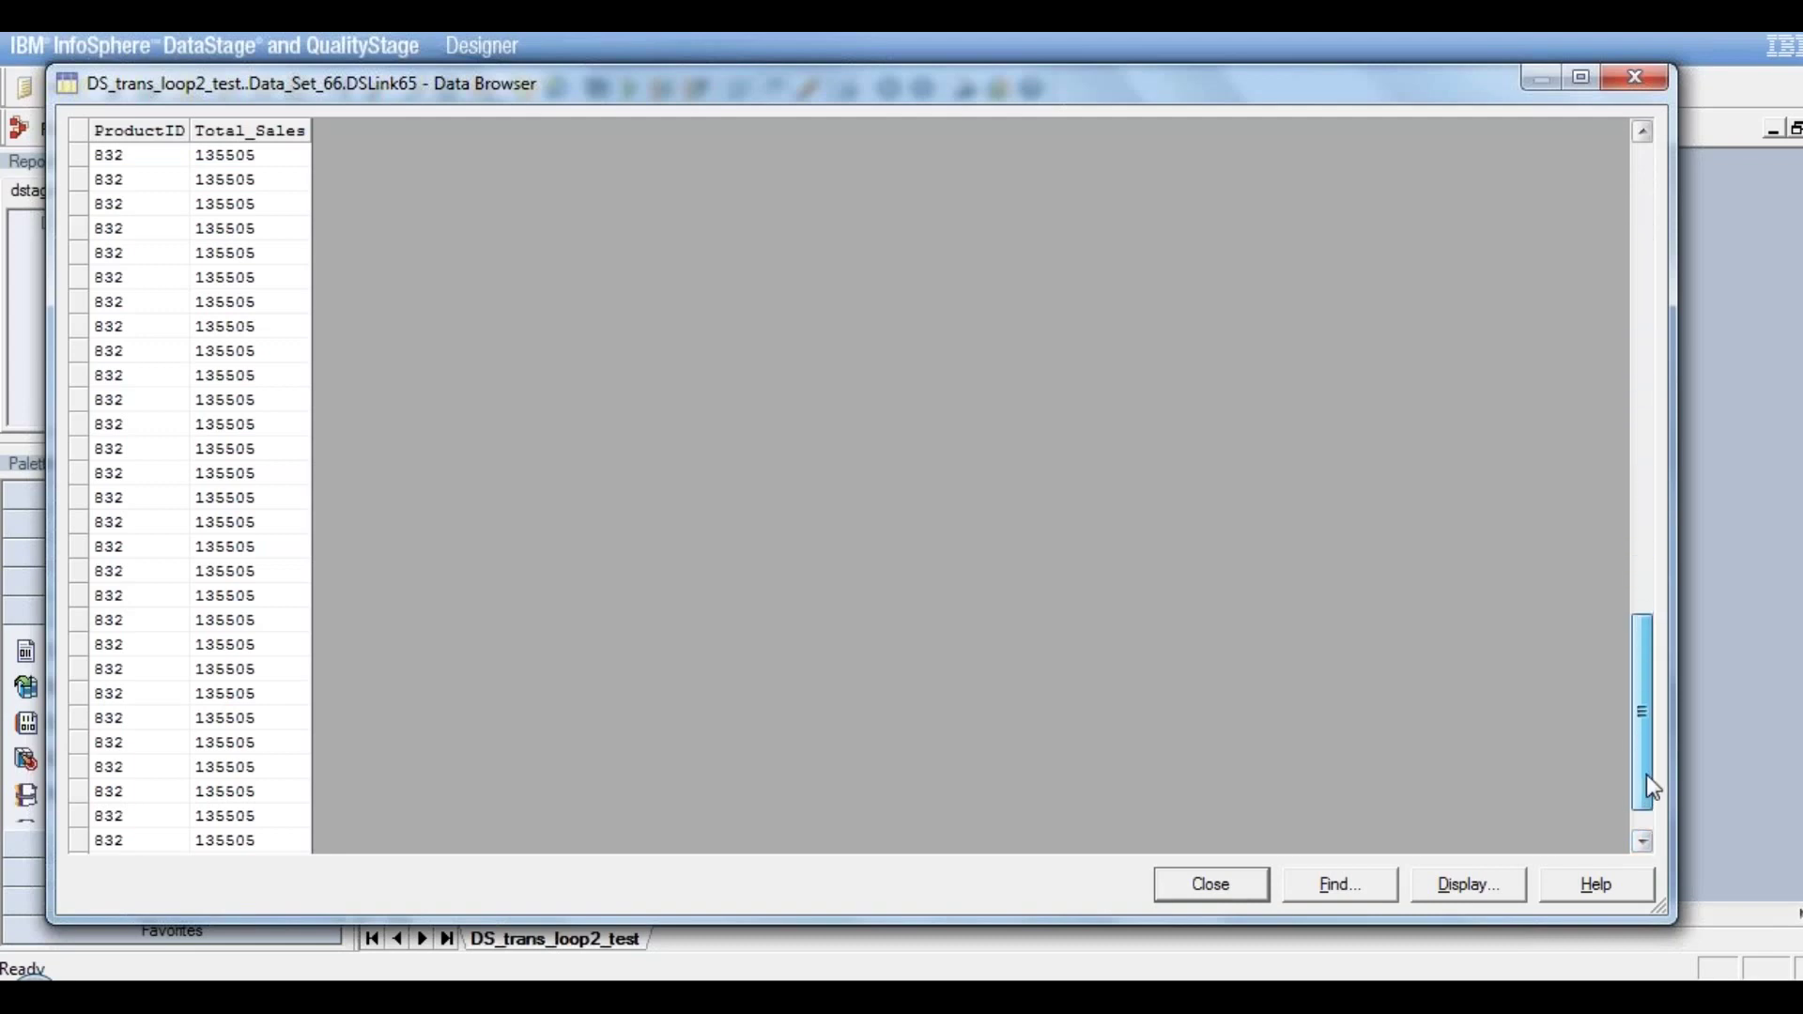
click(231, 738)
click(126, 742)
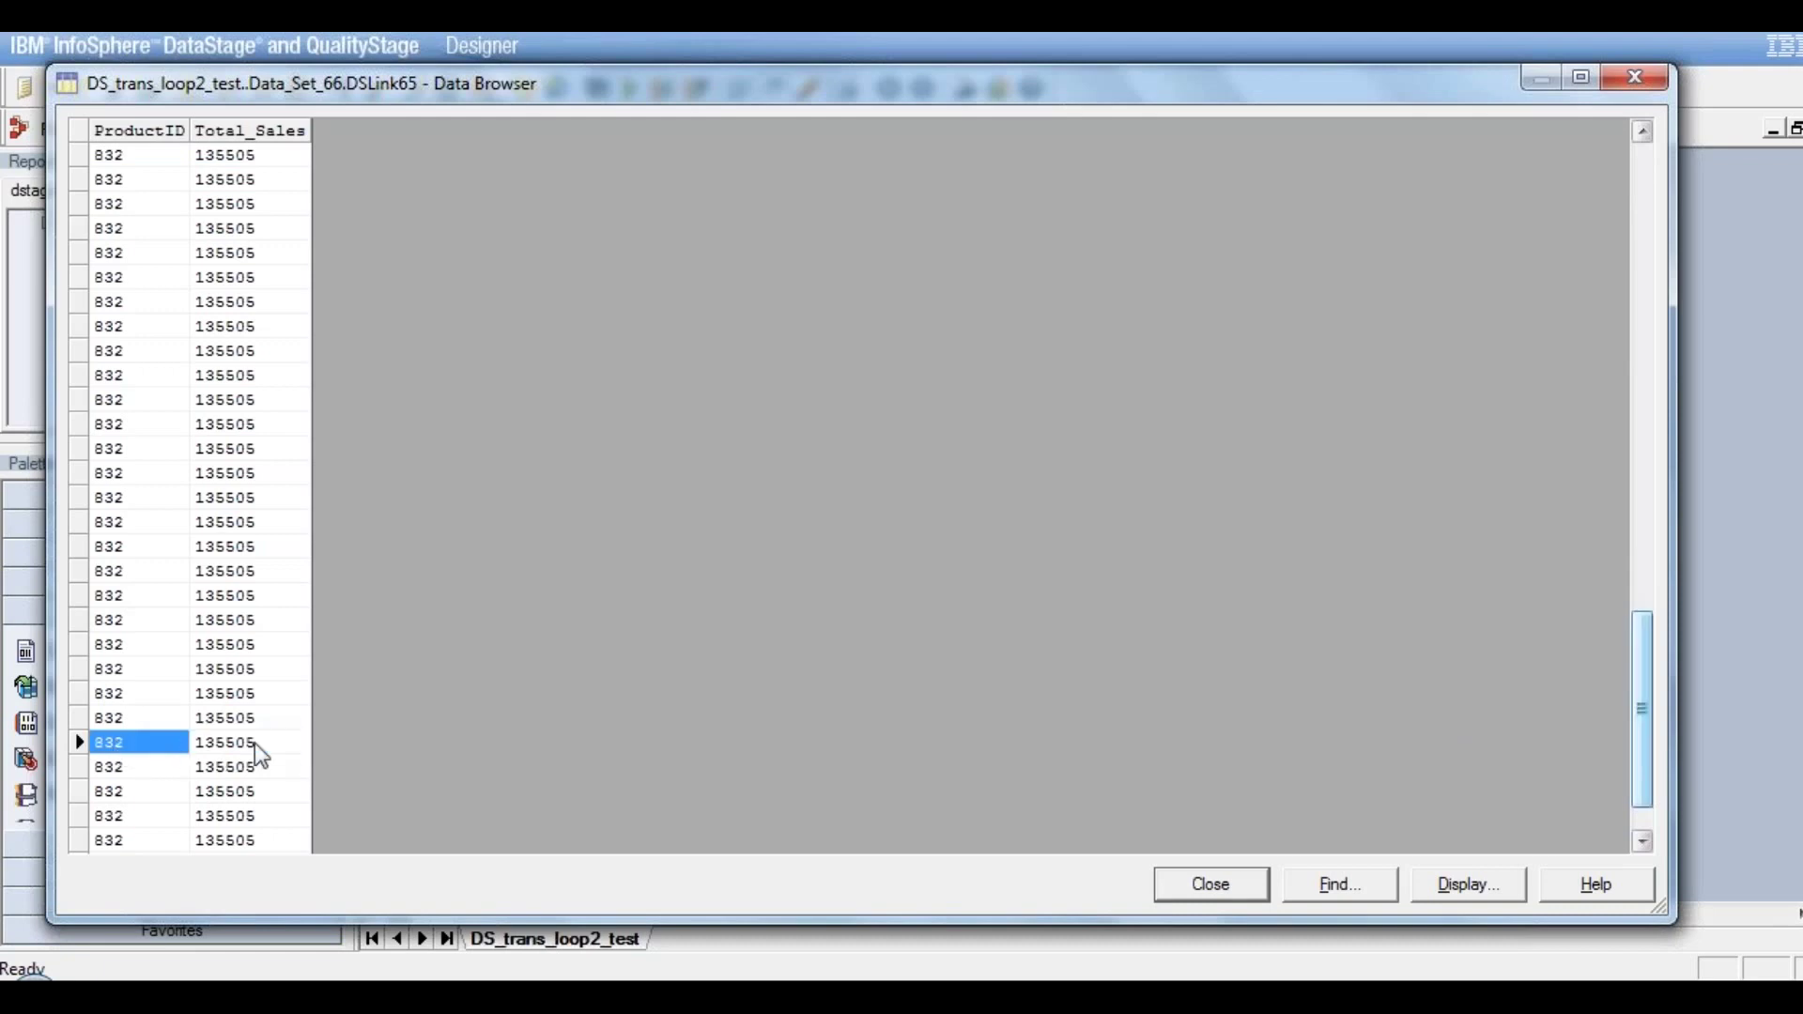
click(1204, 880)
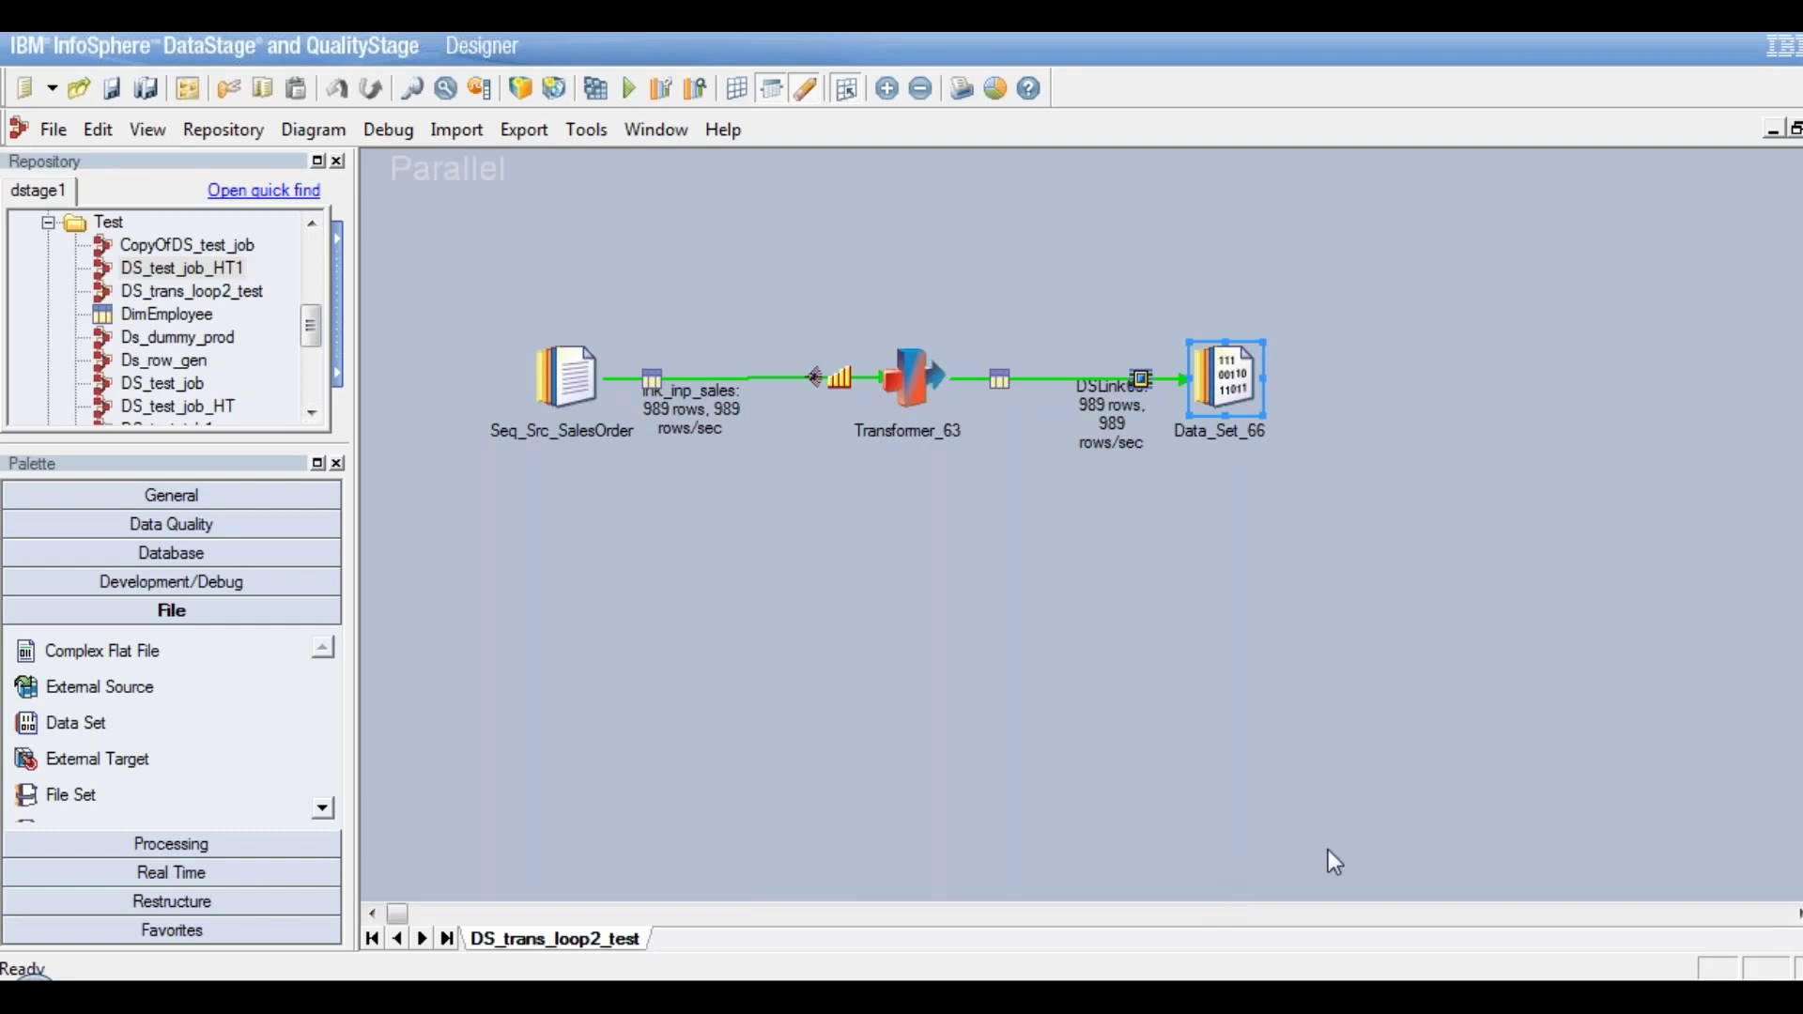
click(909, 383)
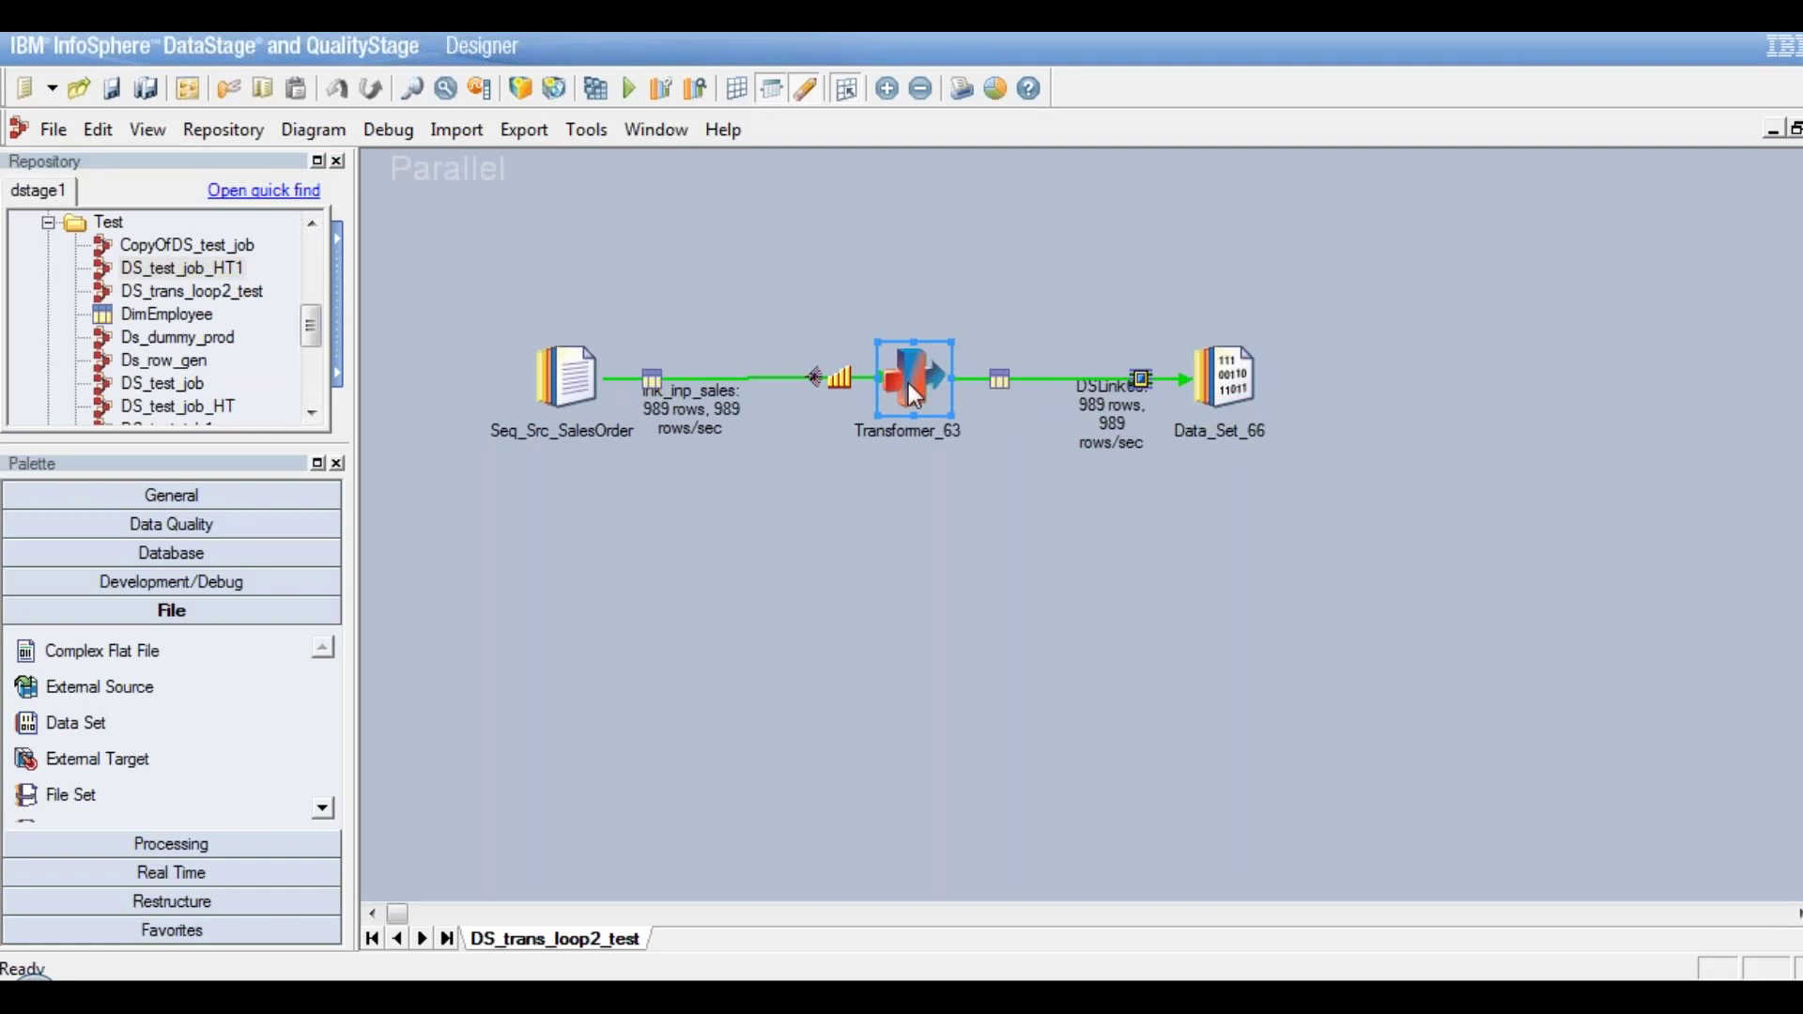
double_click(914, 378)
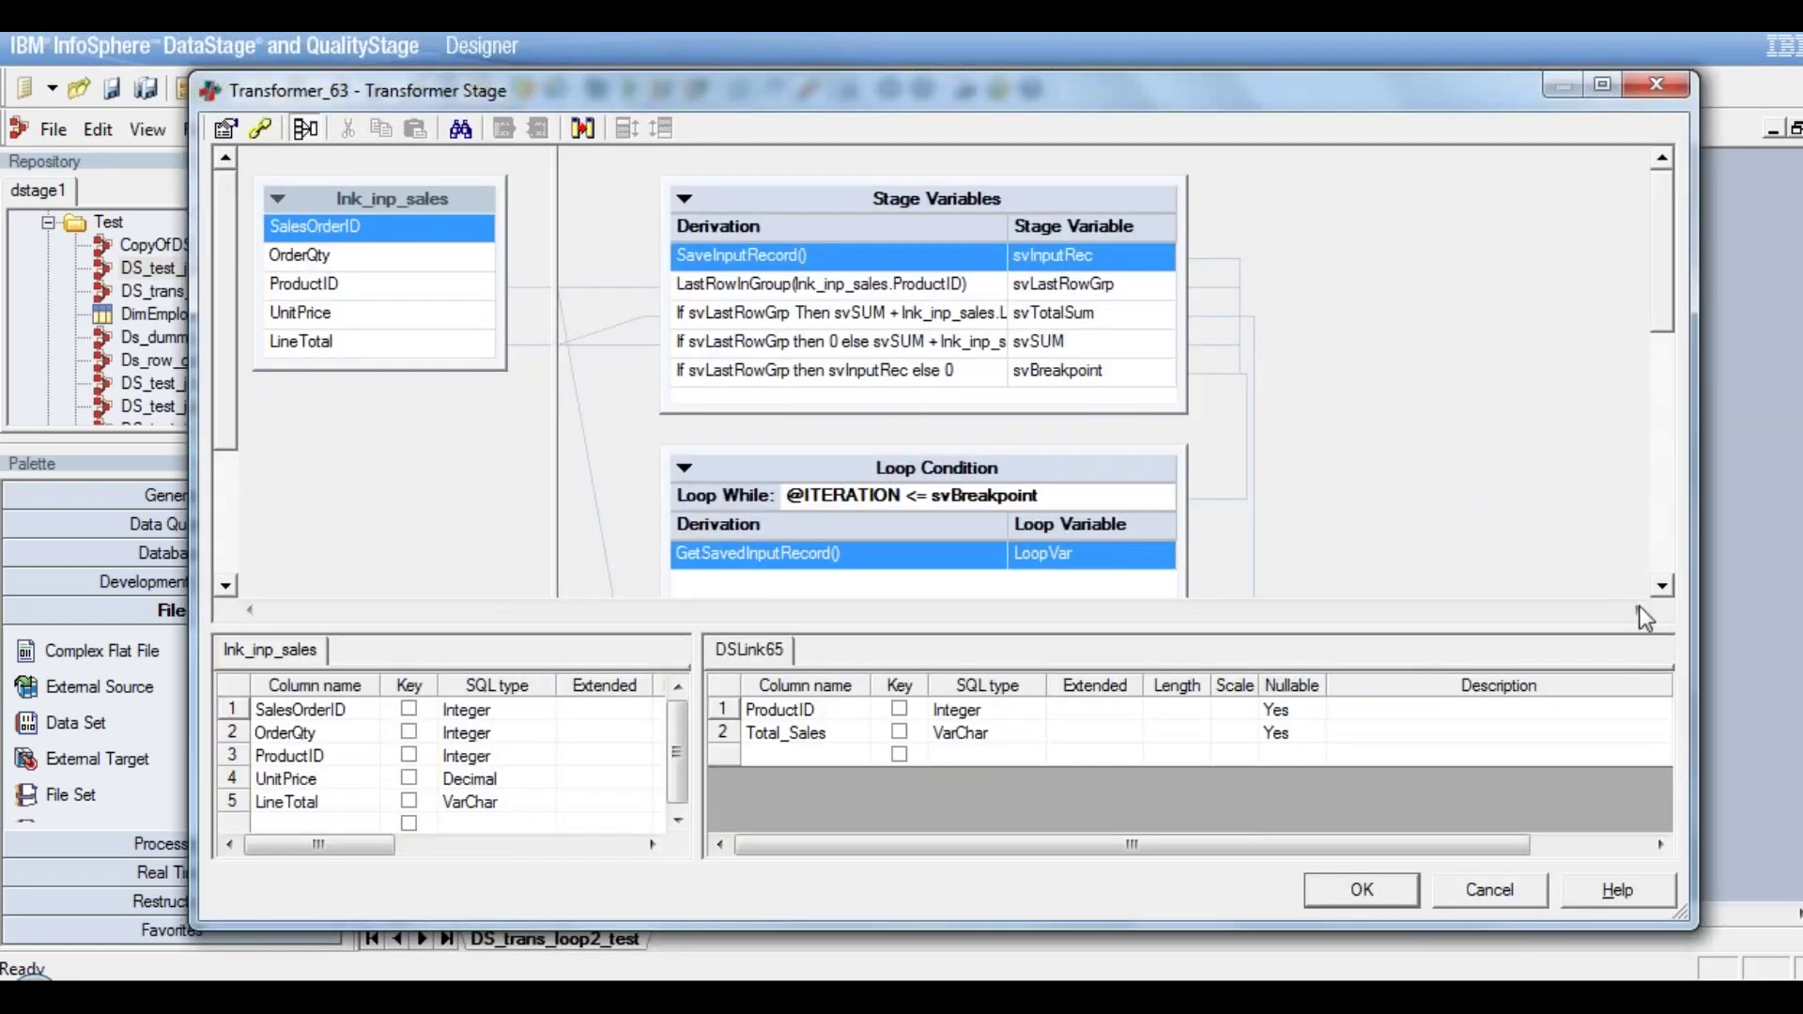
click(1660, 586)
scroll(1663, 592, down, 10)
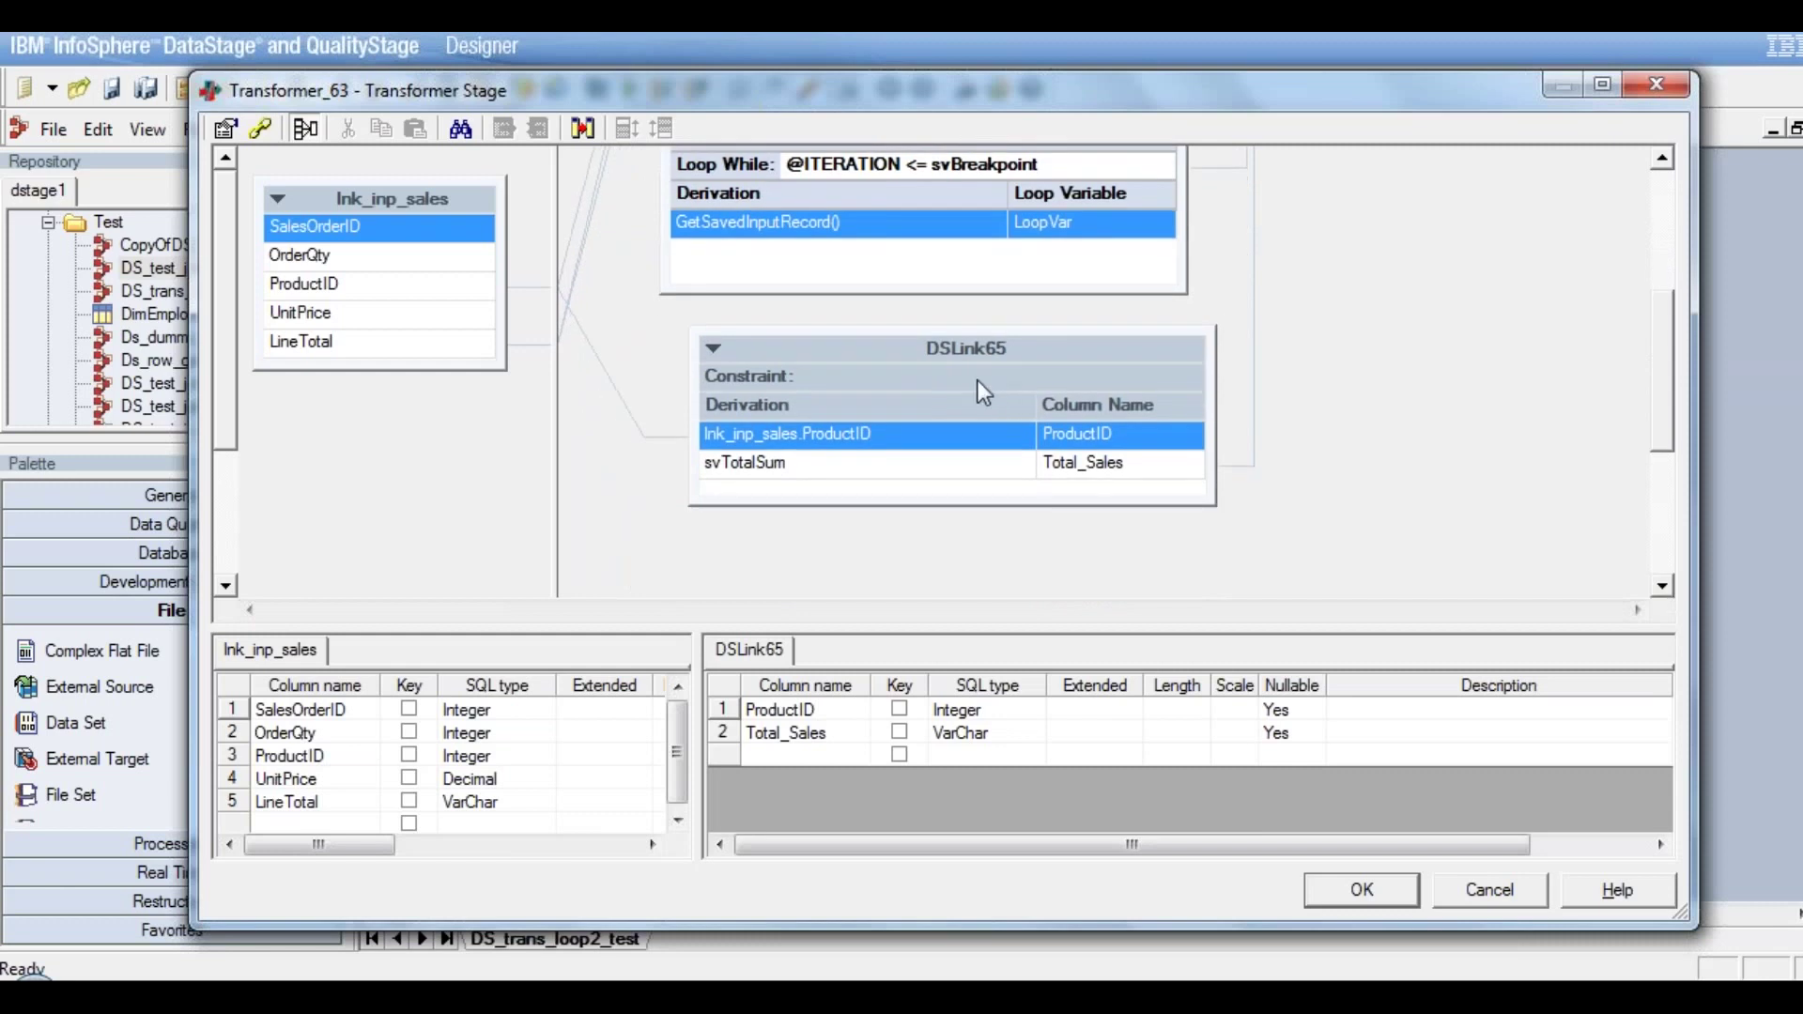
double_click(977, 385)
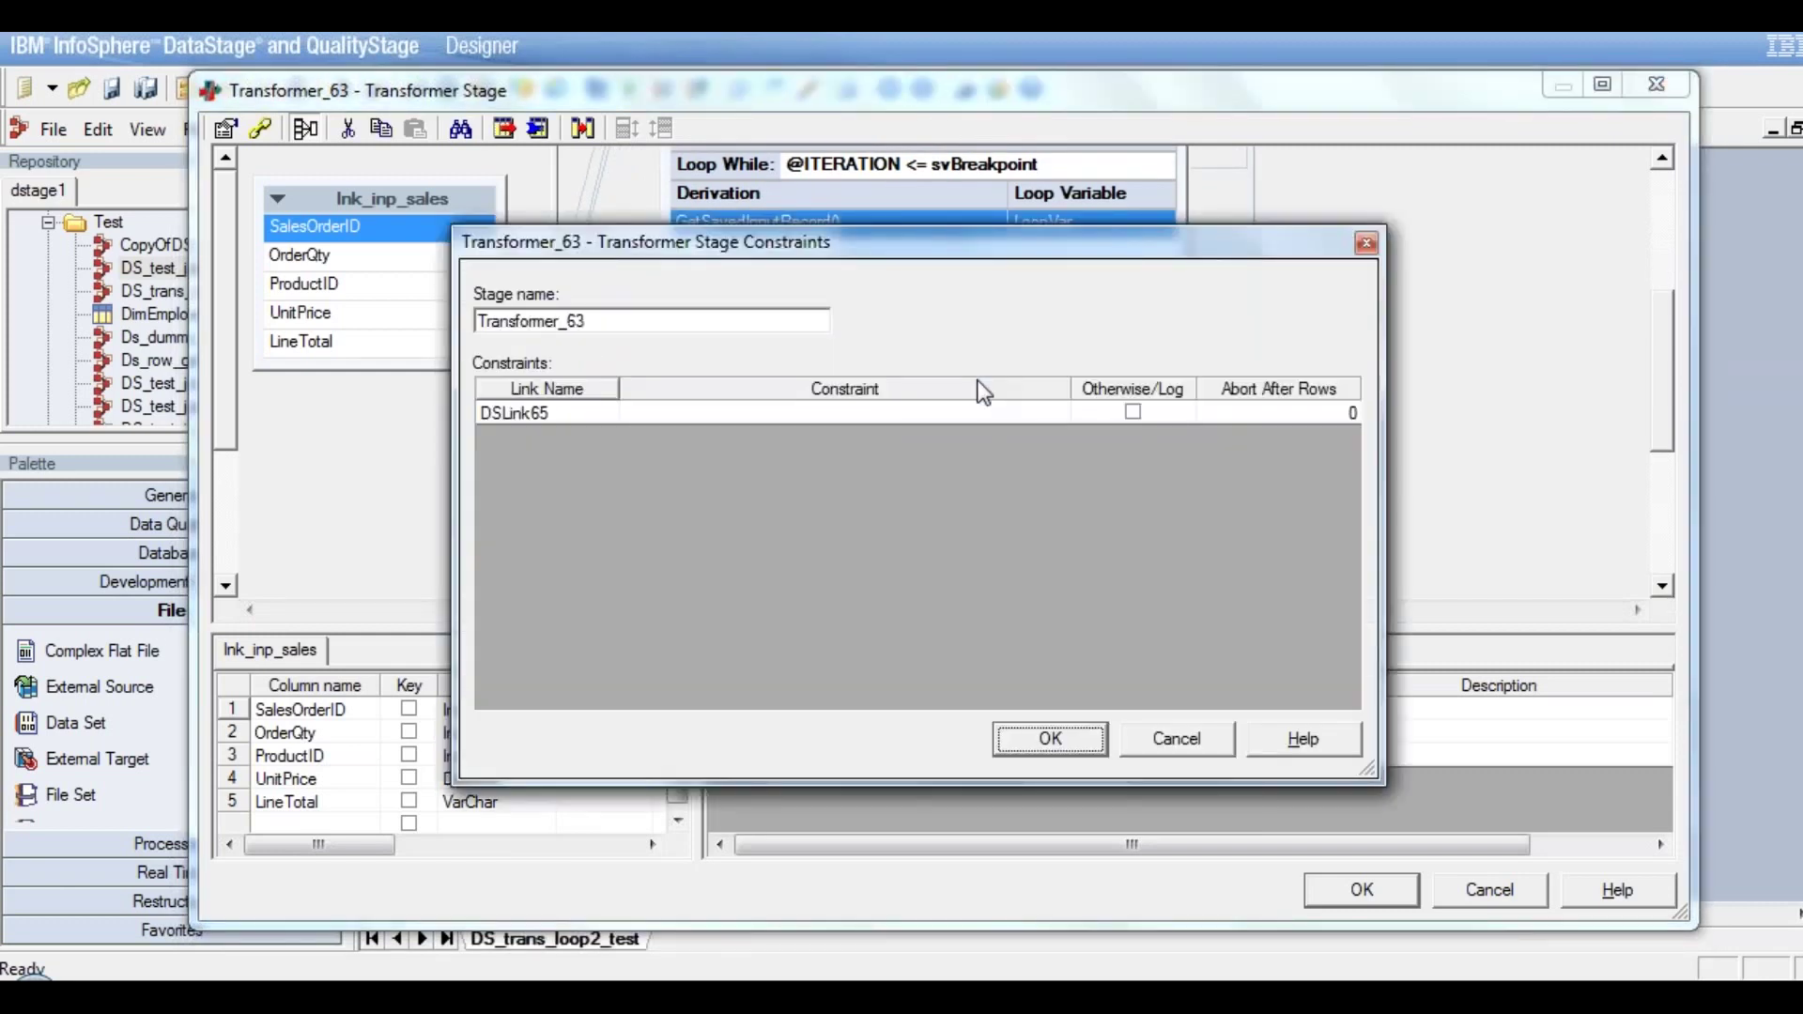
double_click(885, 417)
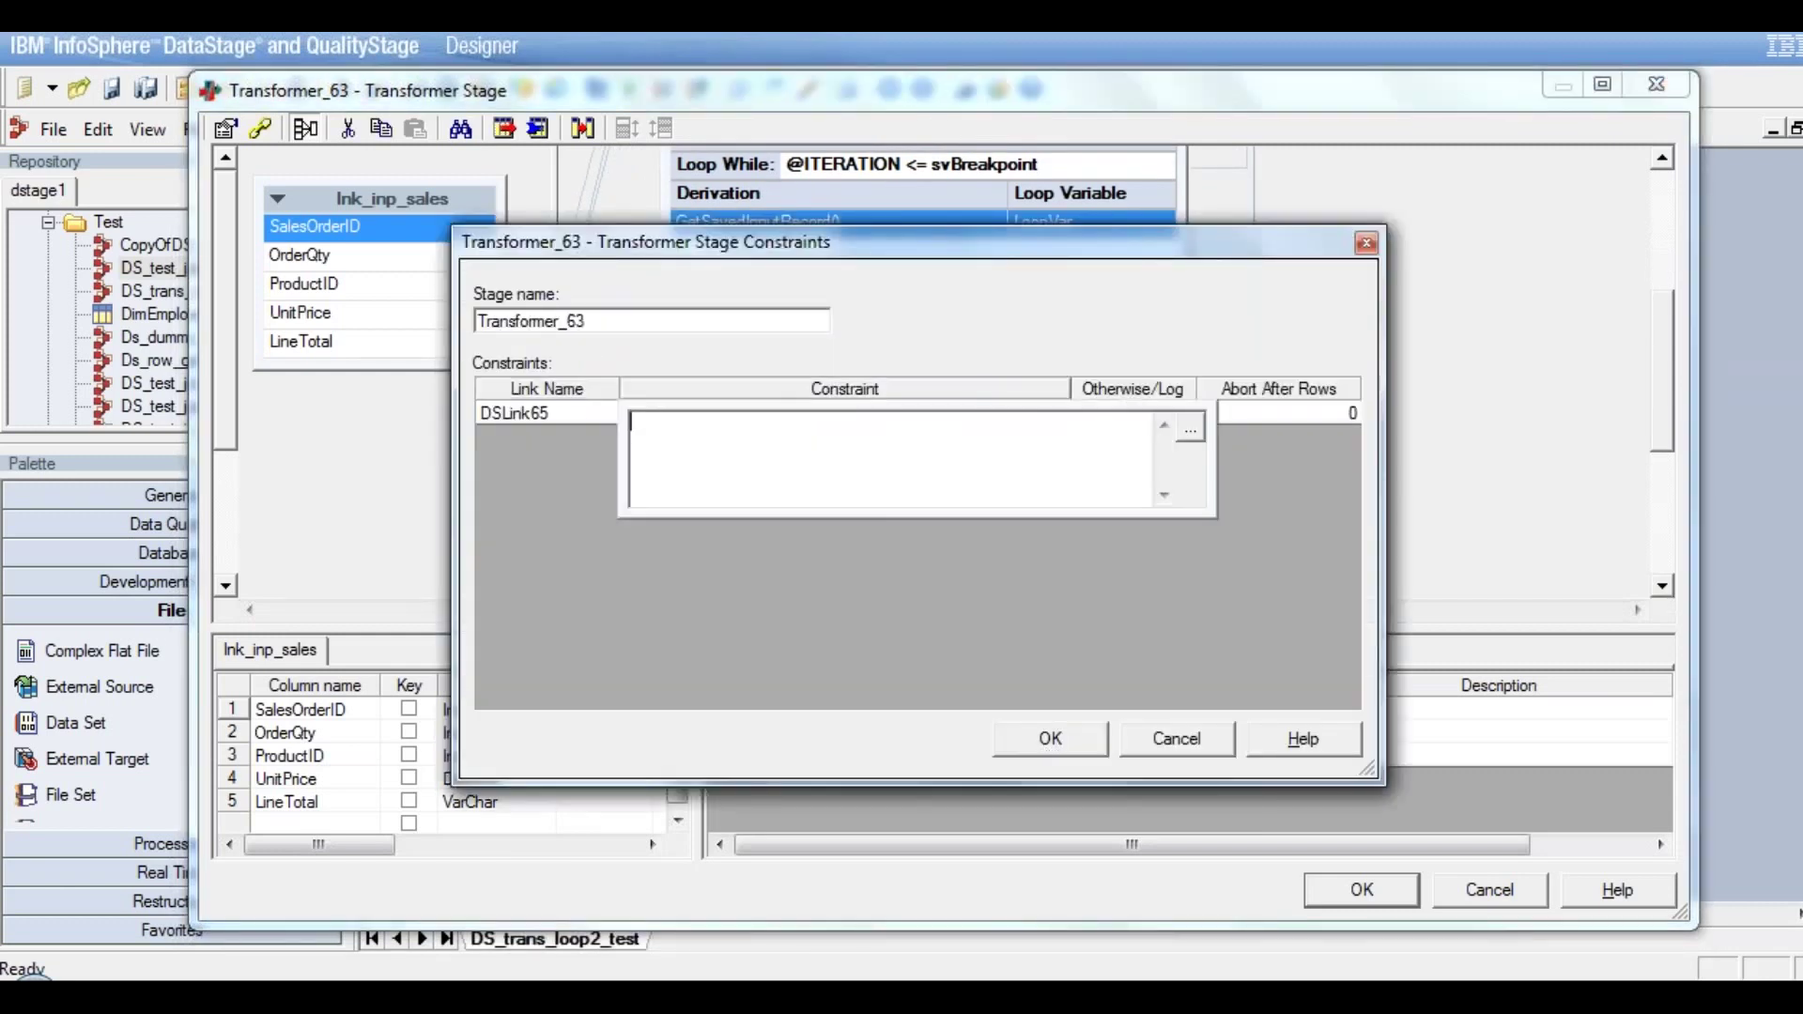
right_click(767, 435)
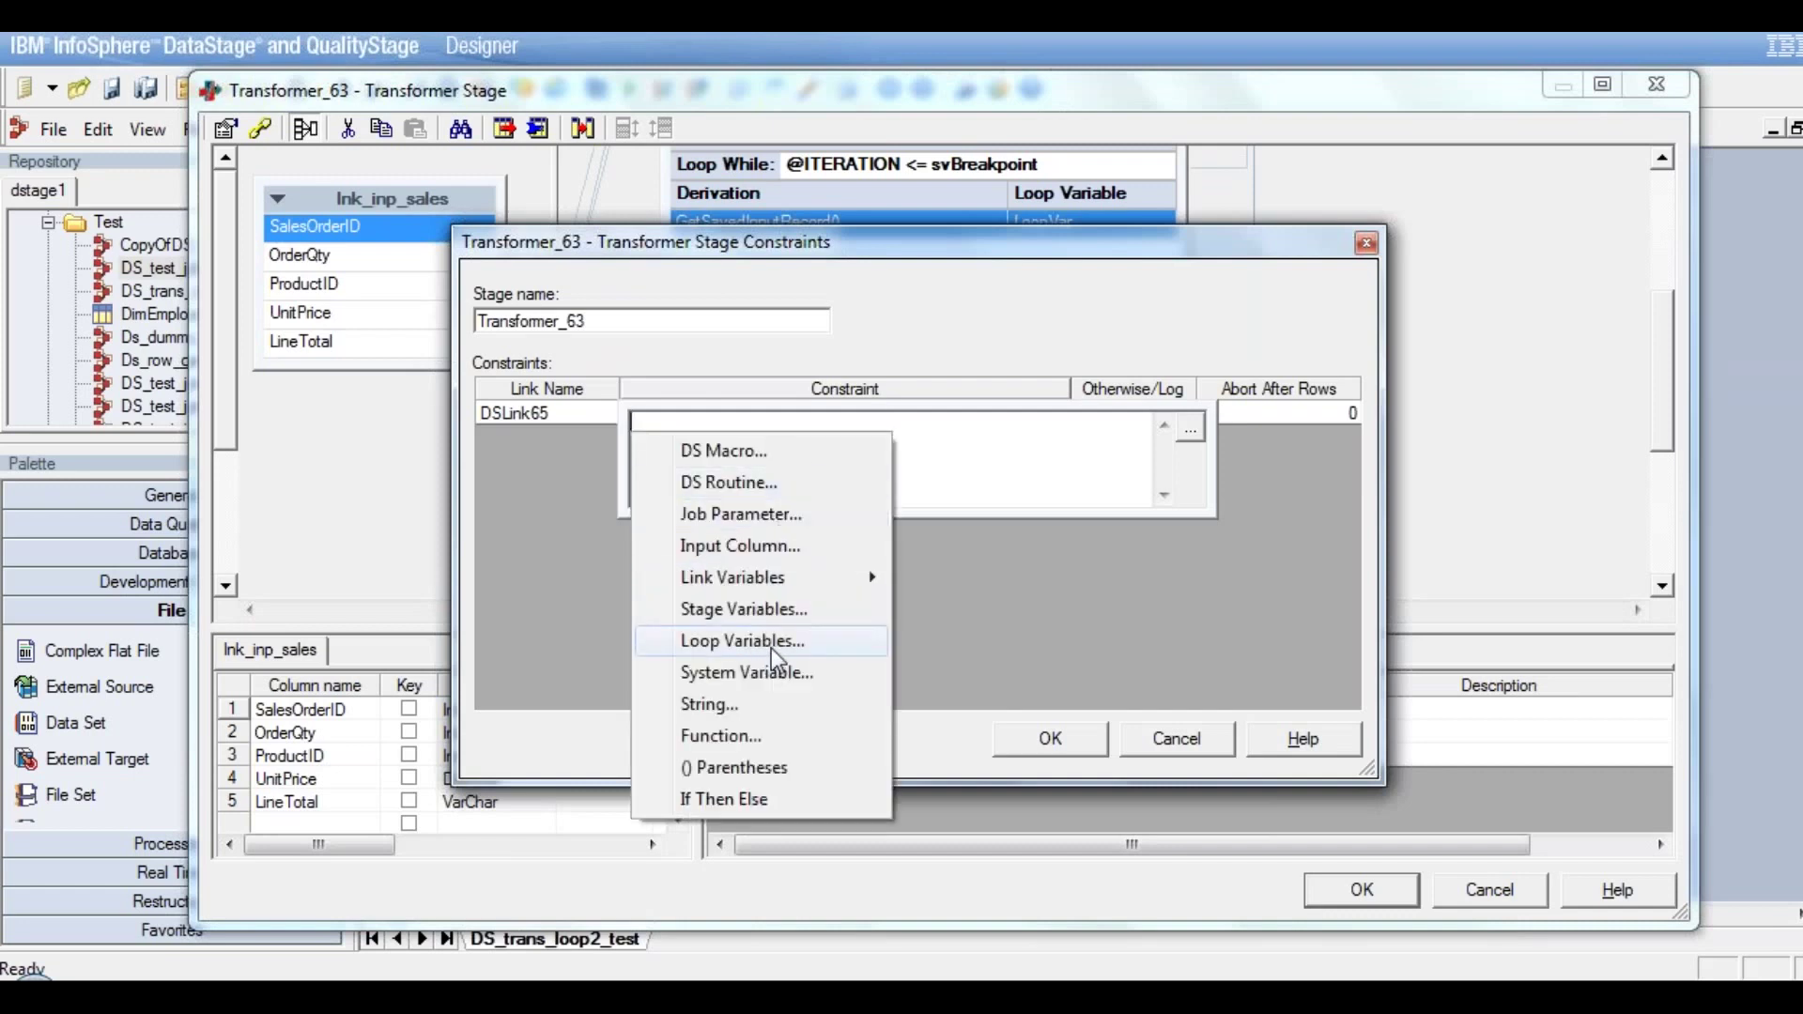
click(752, 672)
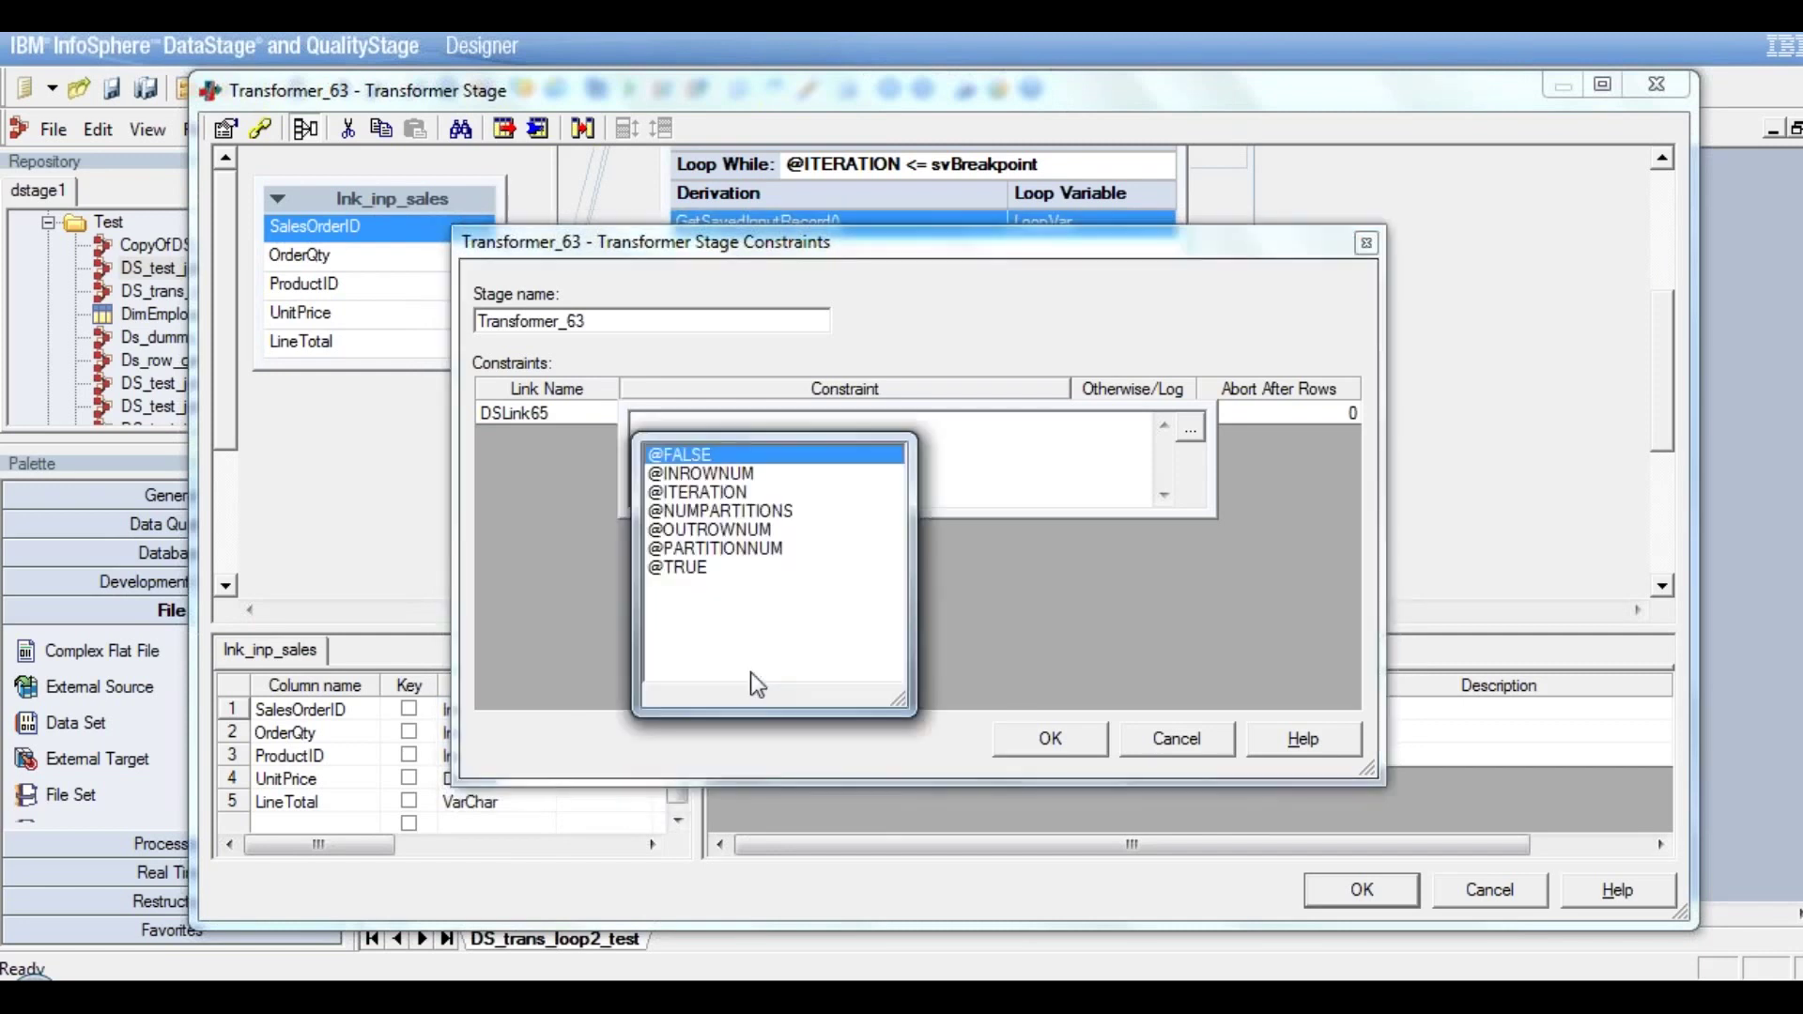
click(716, 494)
text(=)
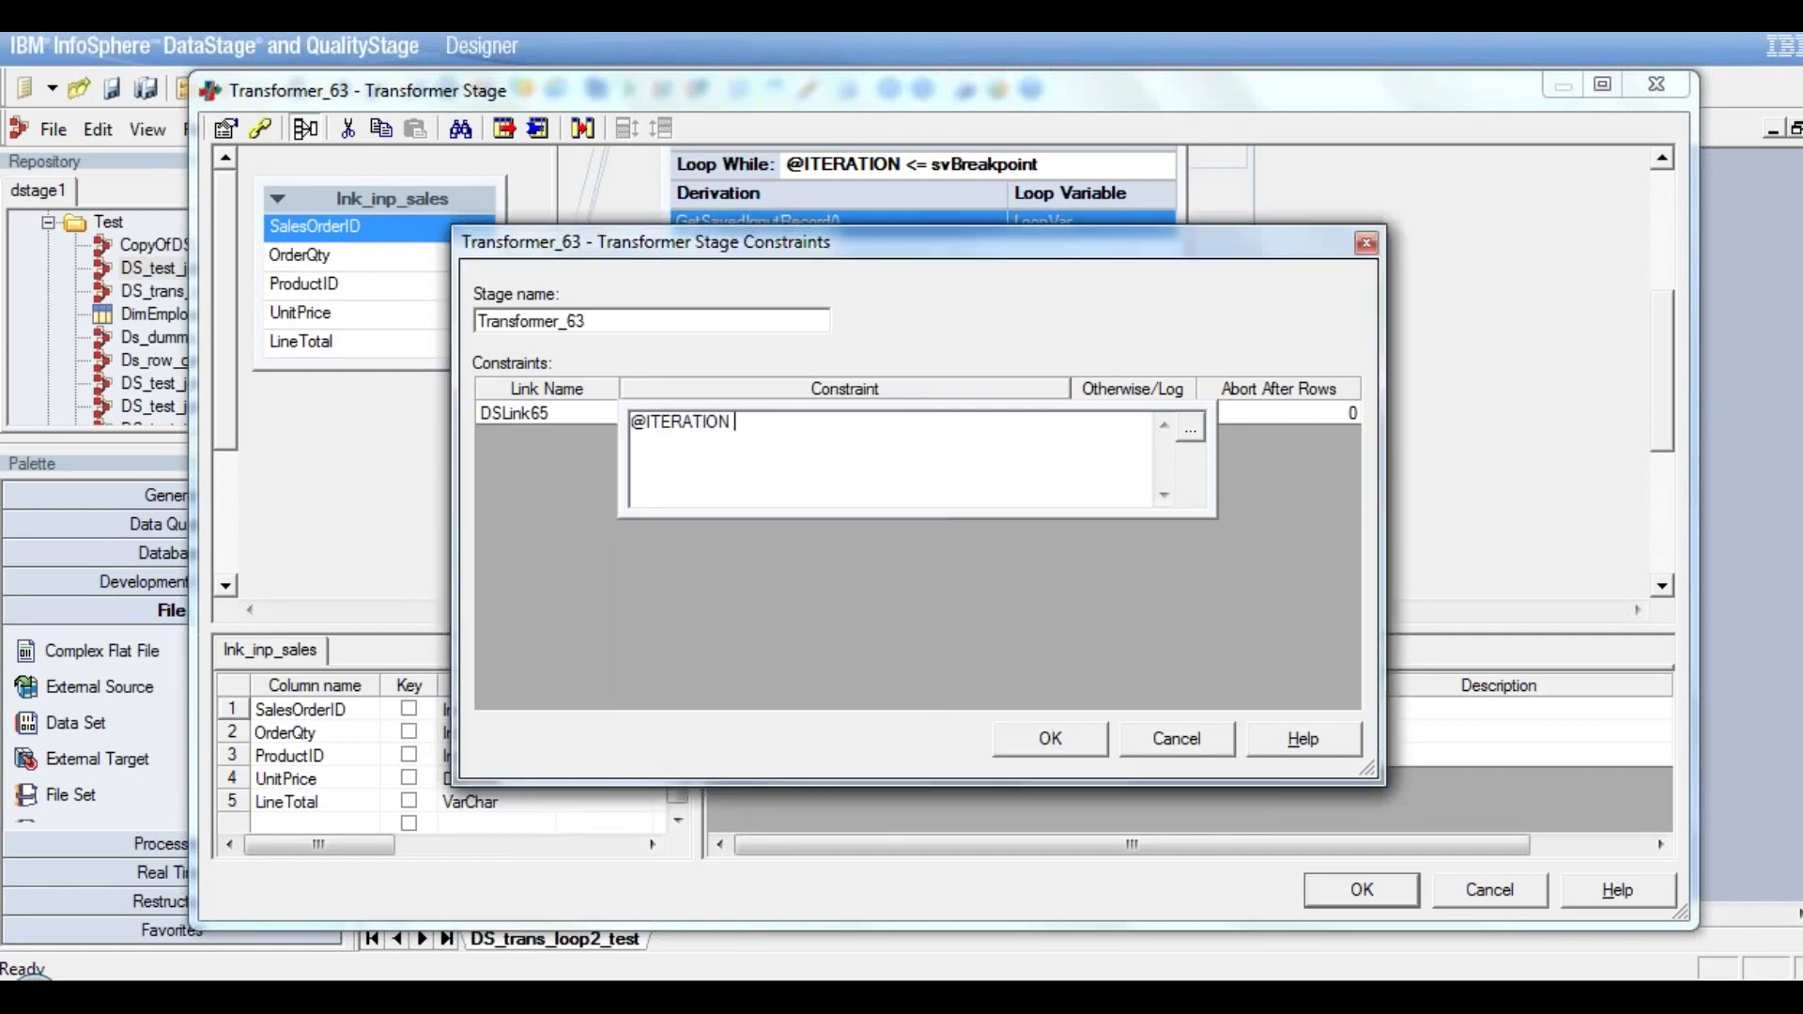
right_click(760, 423)
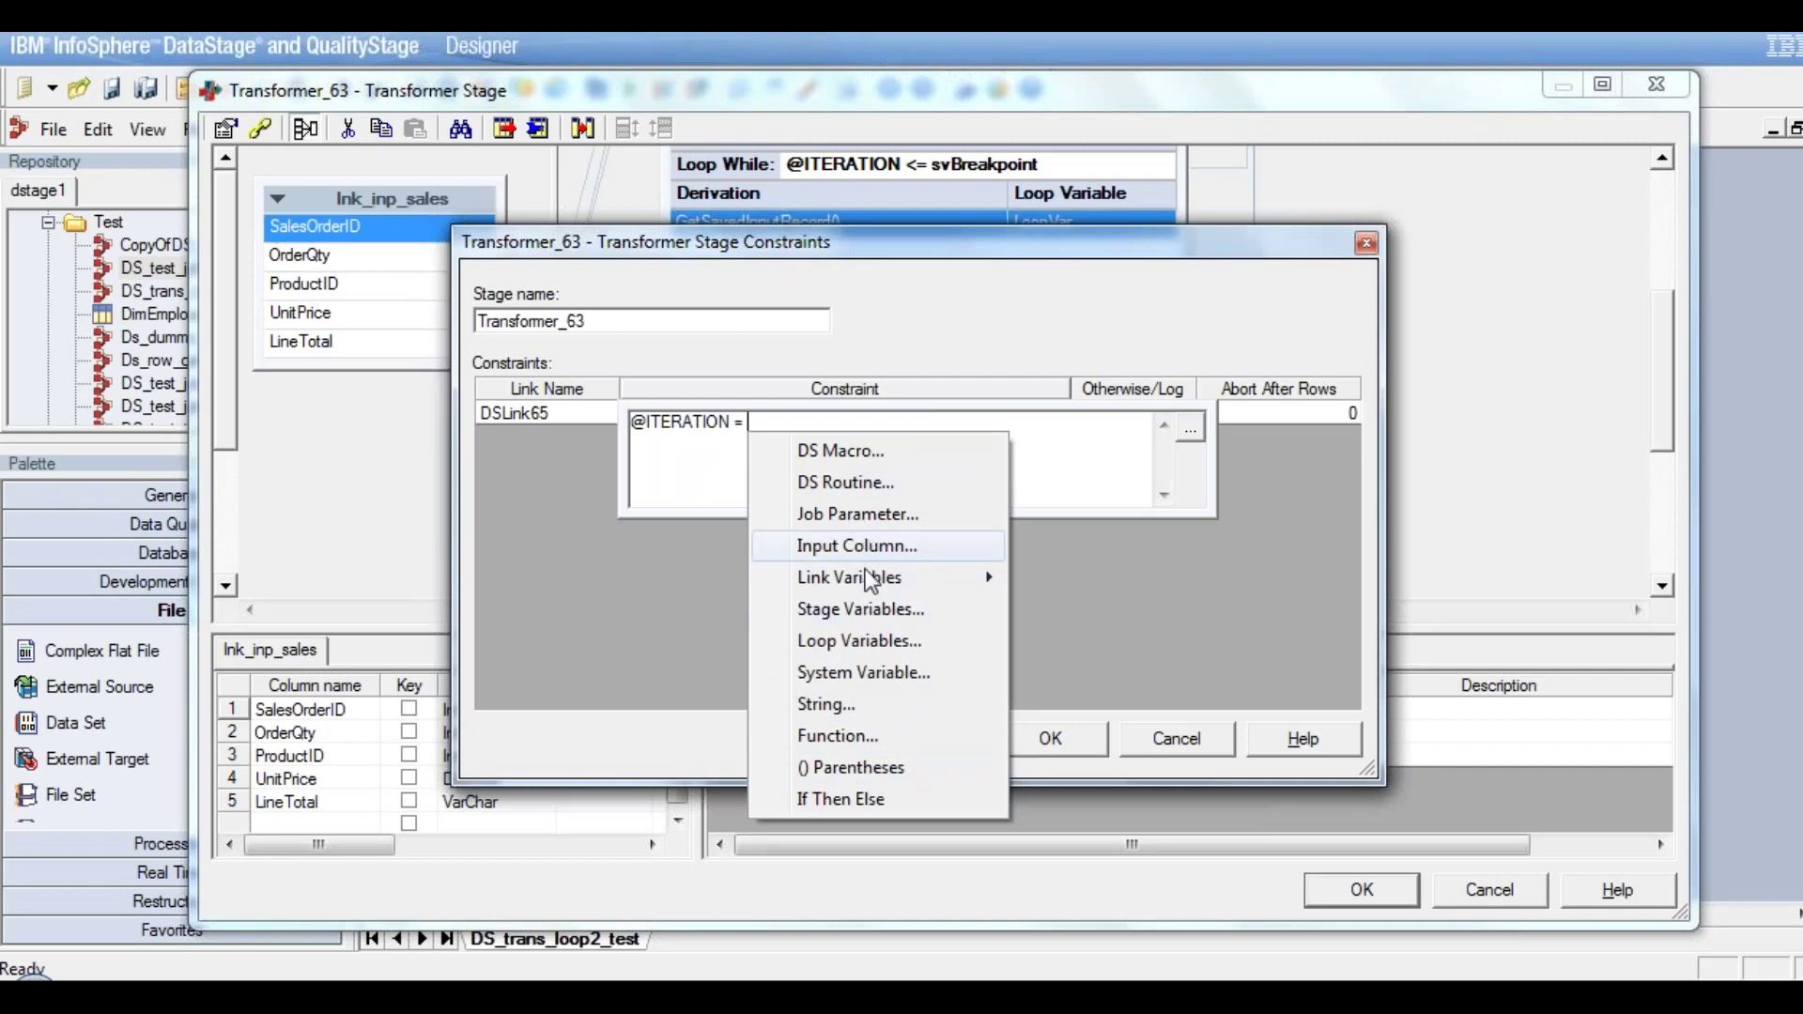
click(862, 610)
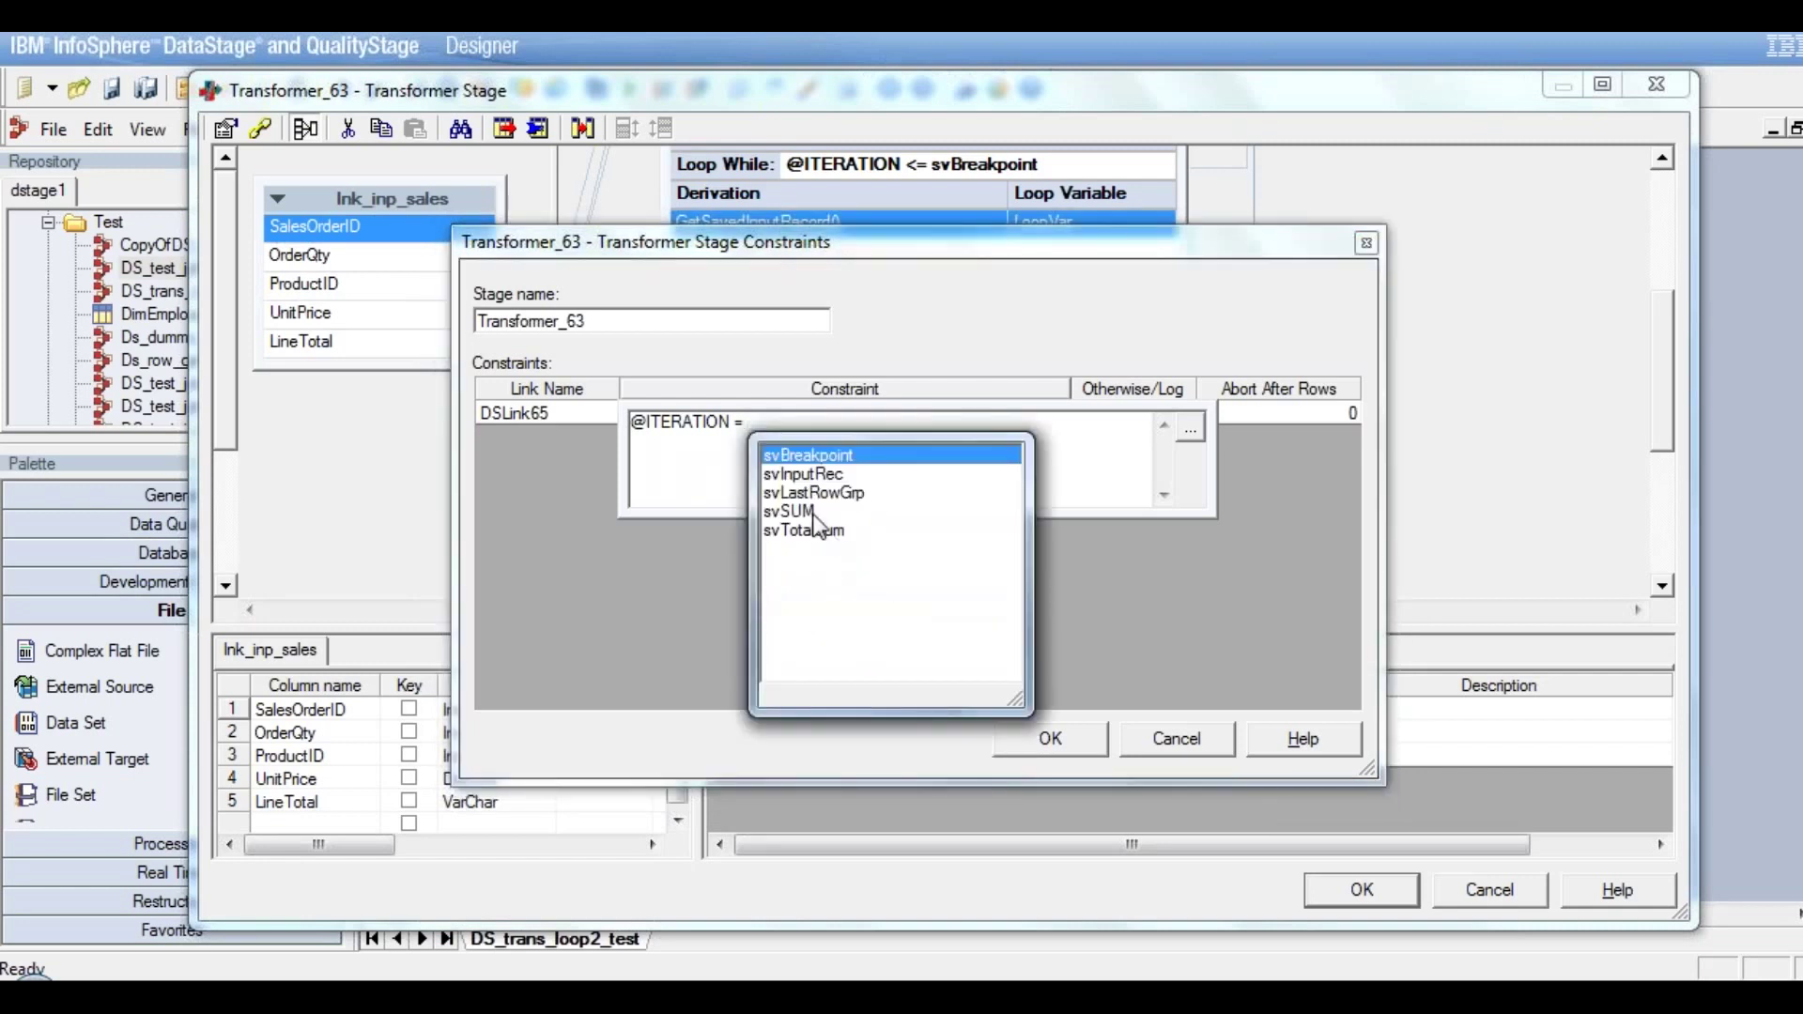
click(817, 458)
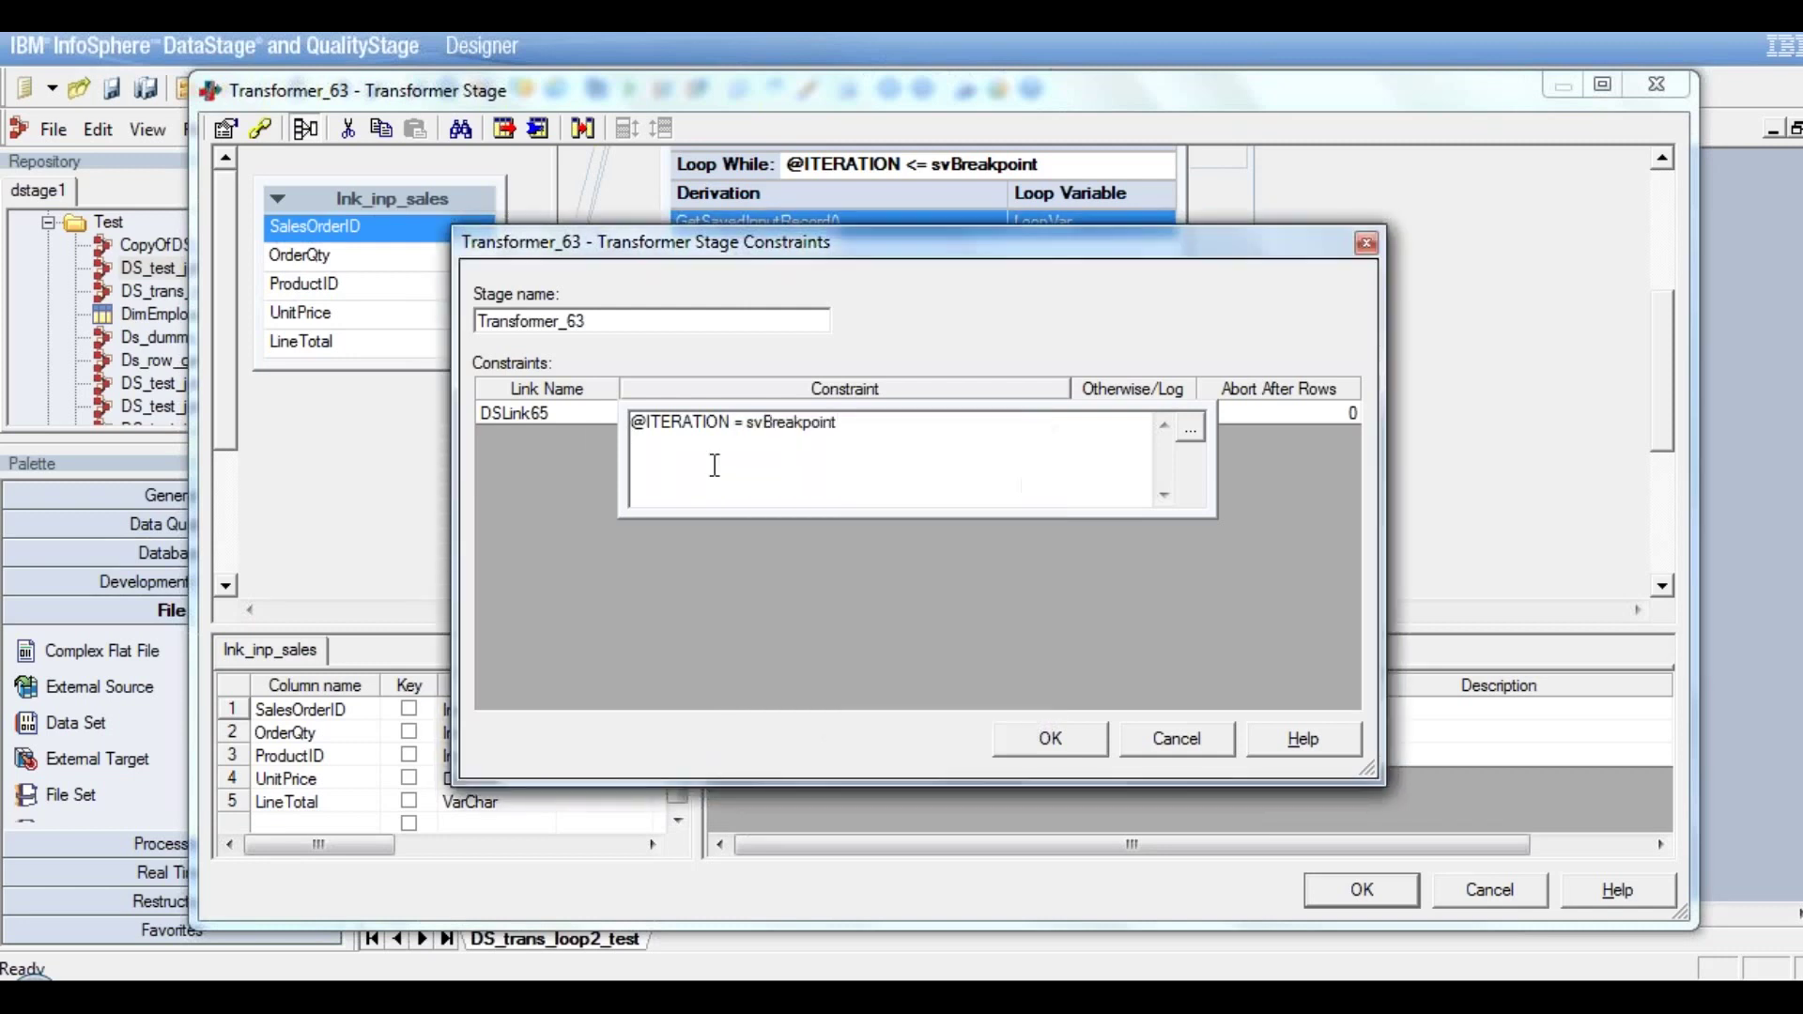
click(584, 413)
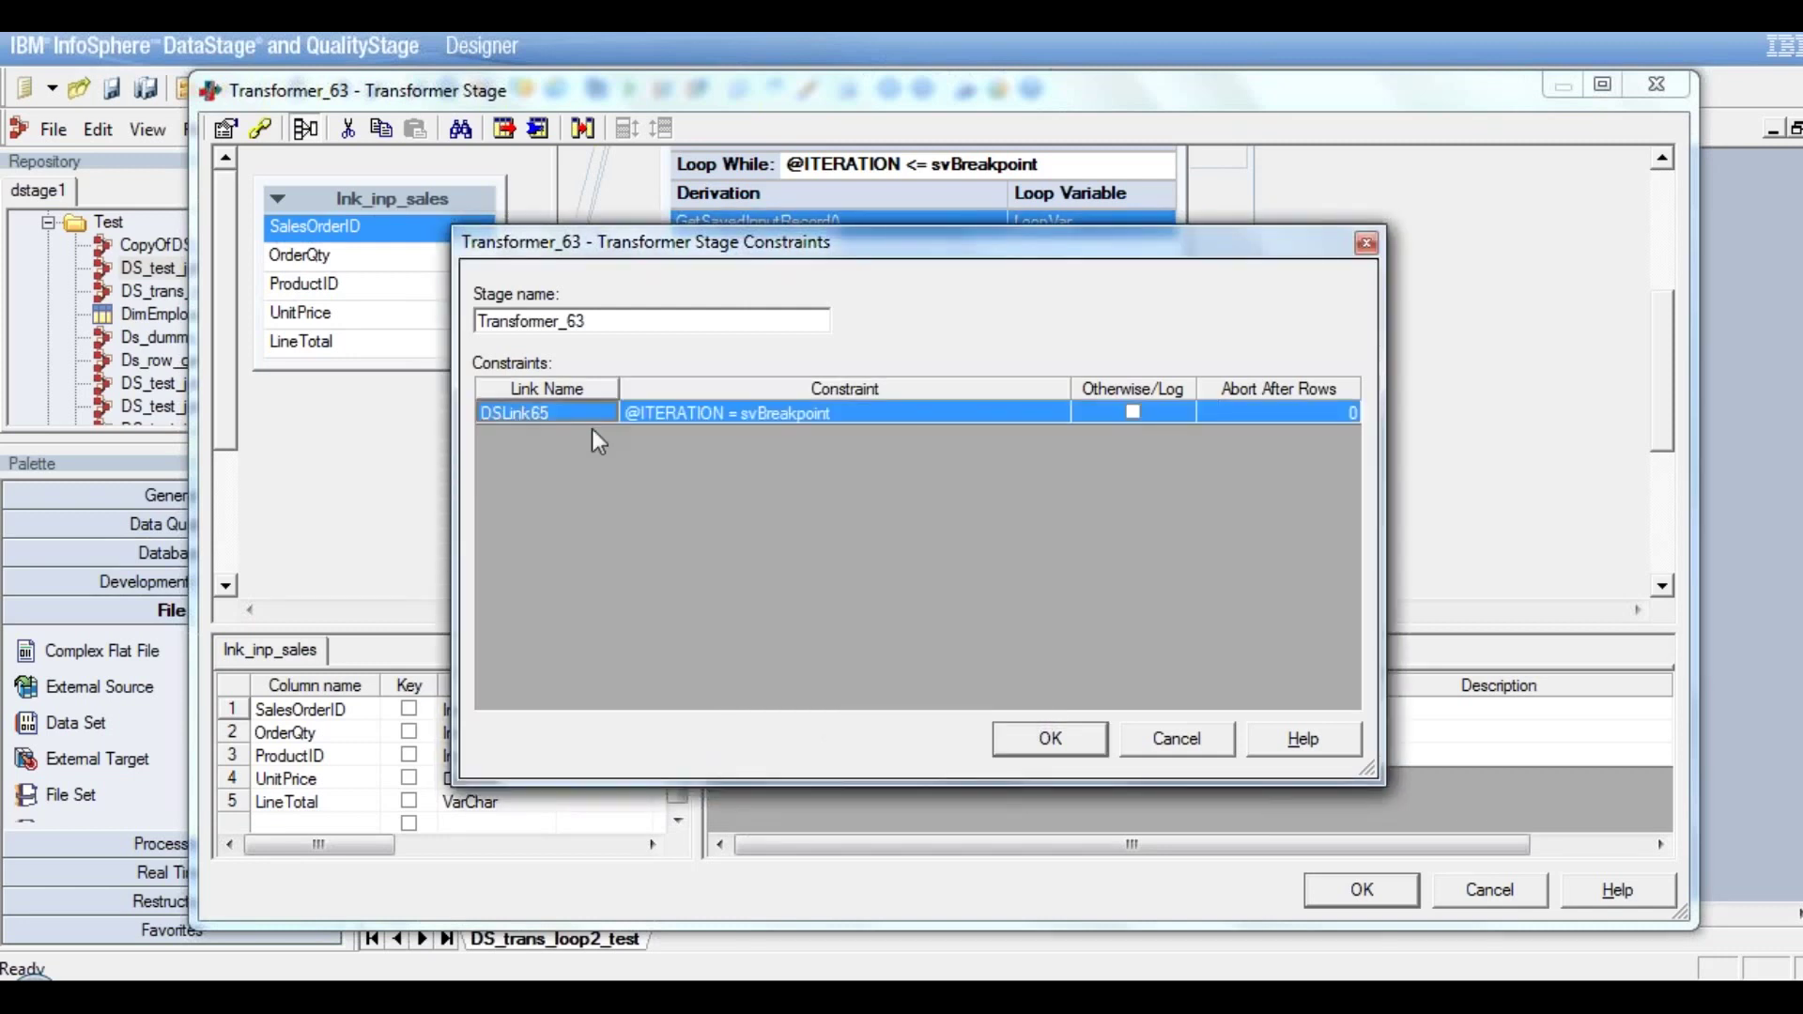
click(1086, 738)
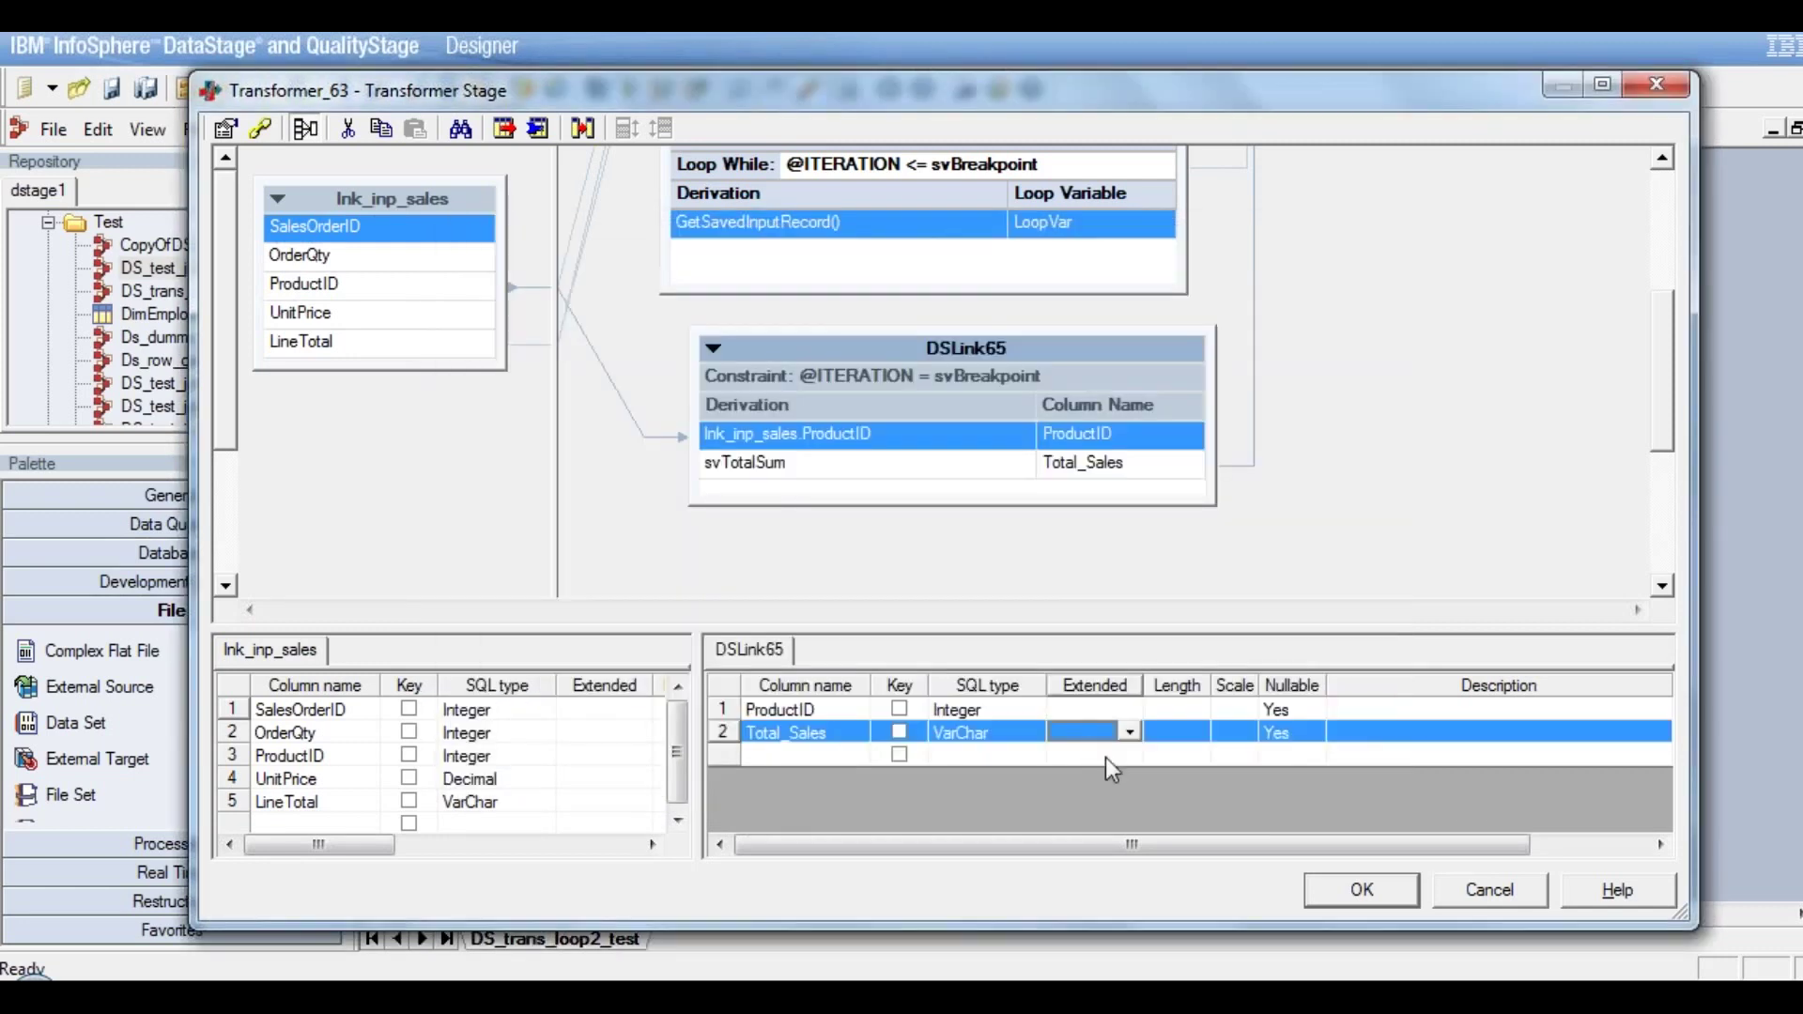
click(1368, 887)
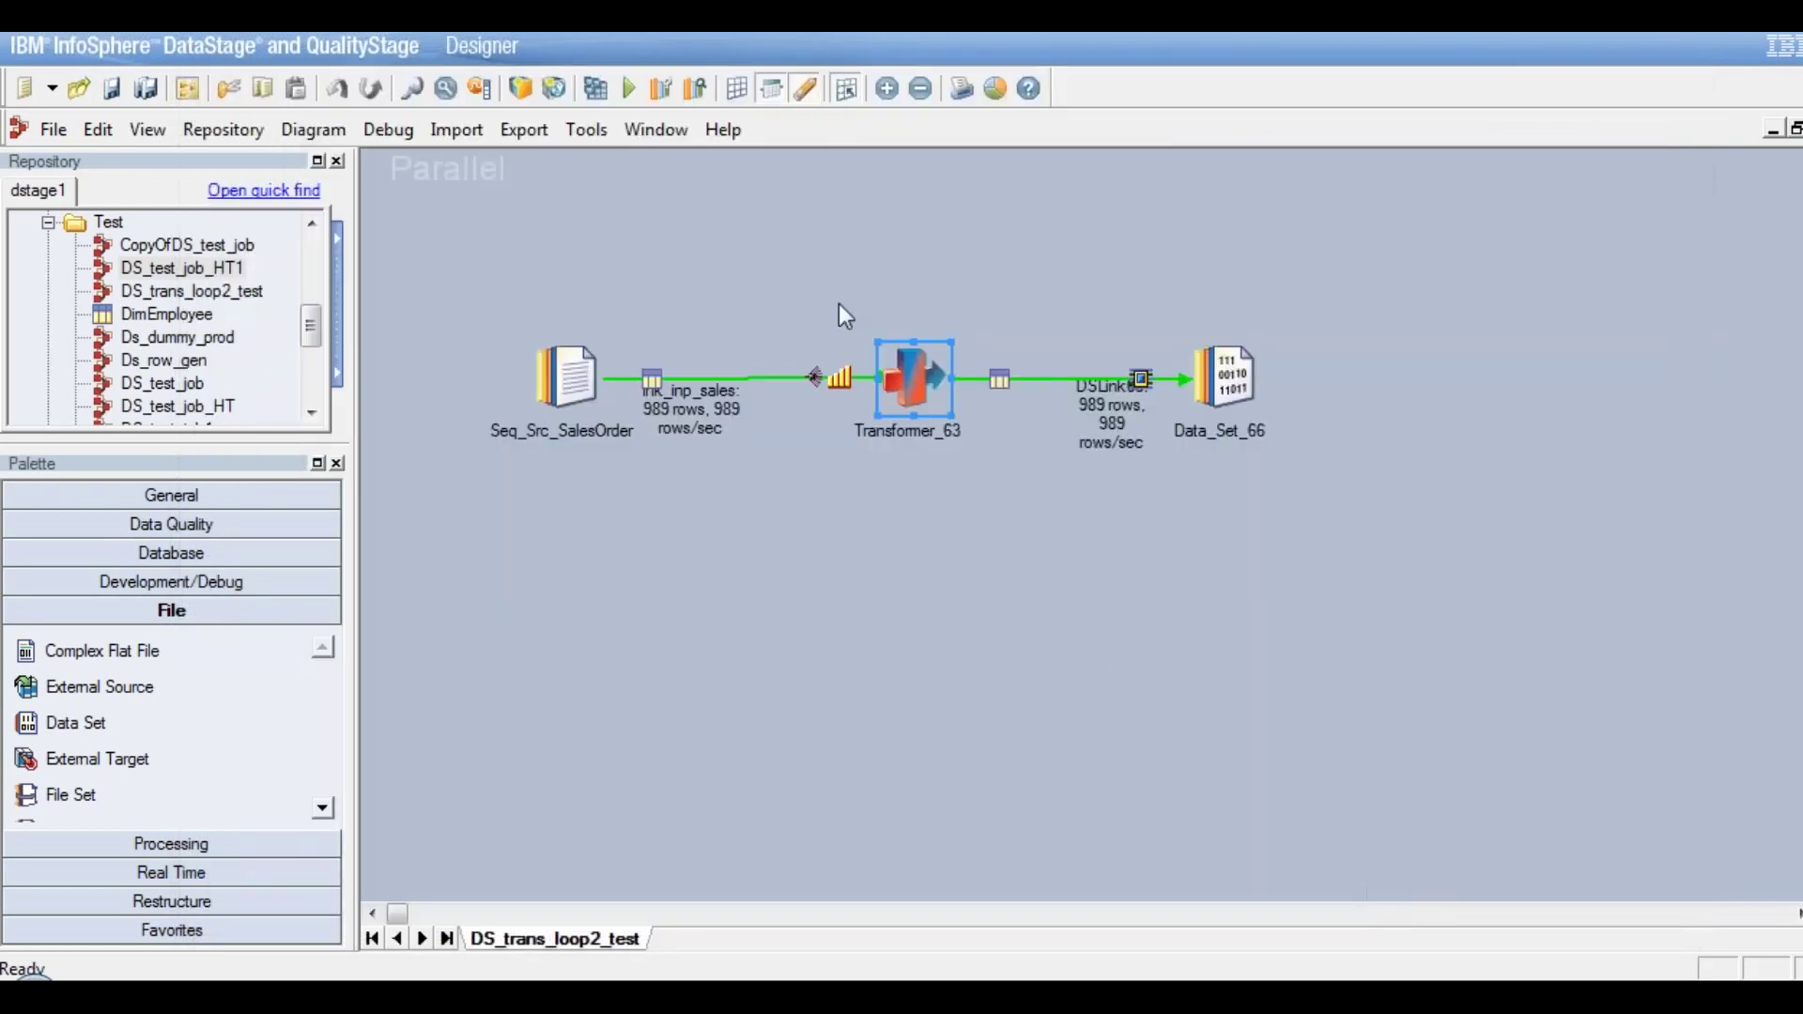
Save and recompile the job with the new output constraint, and close the compilation dialog
click(586, 85)
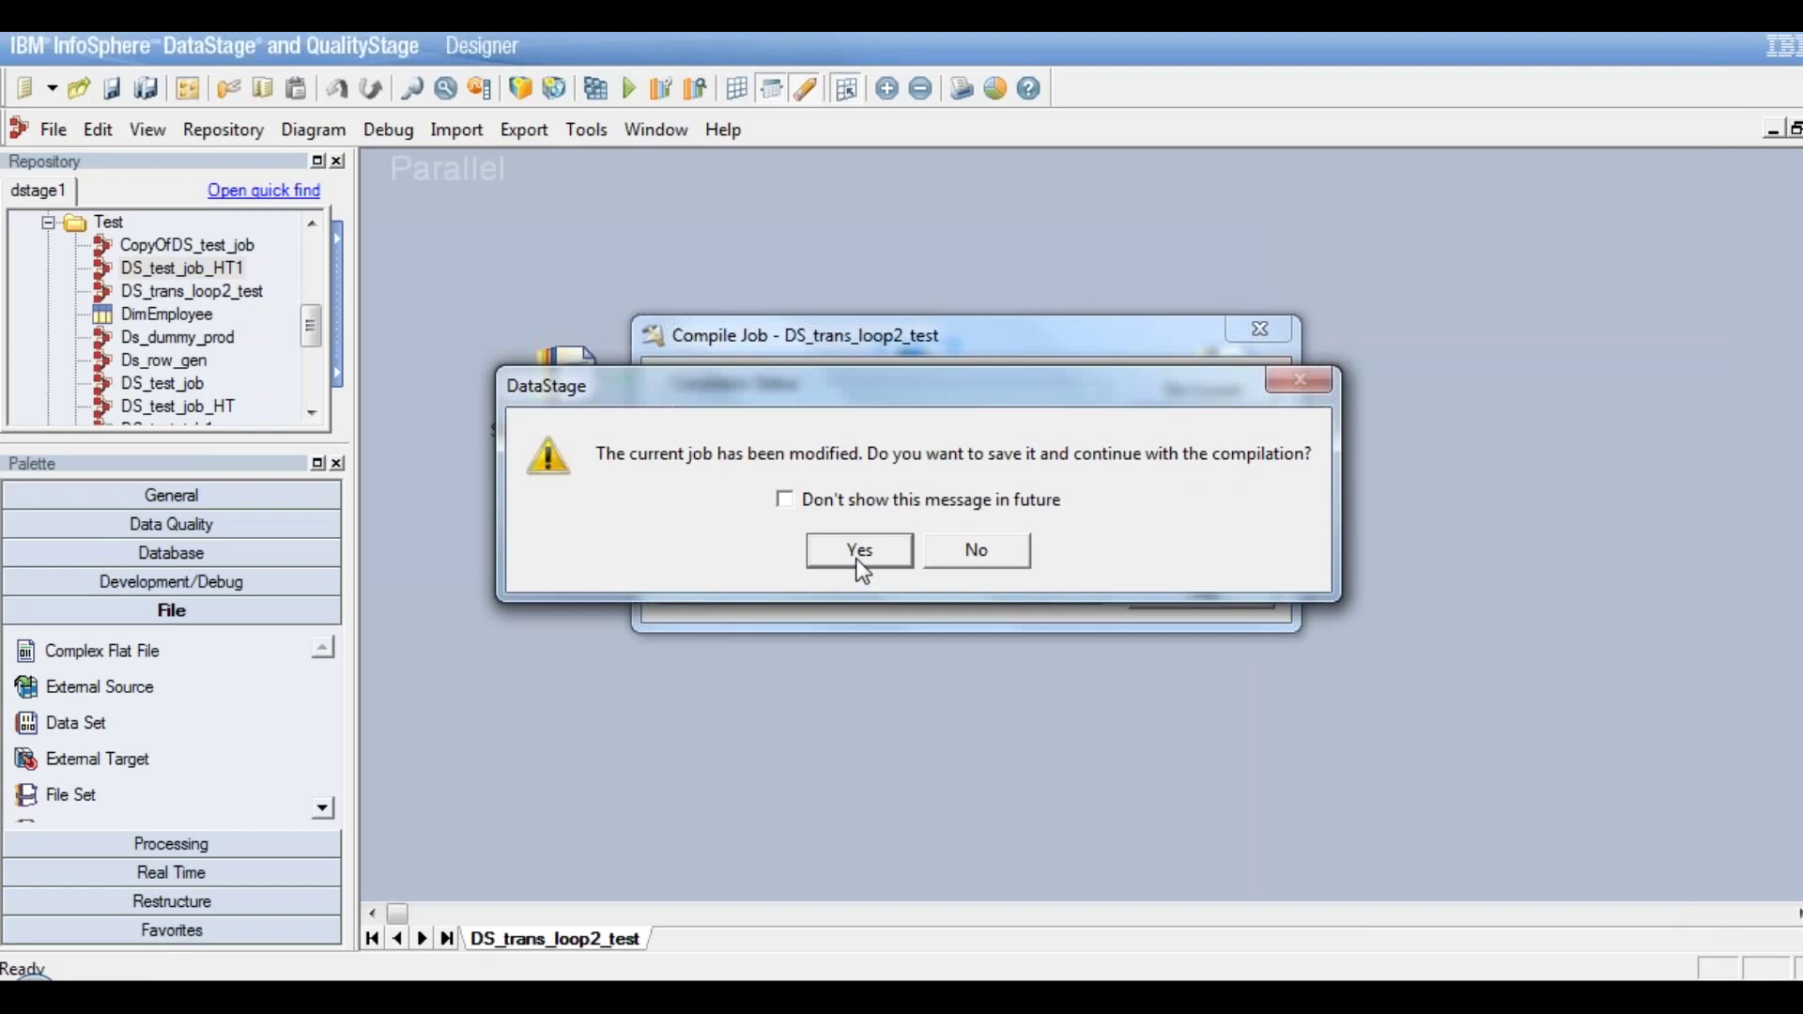
click(859, 554)
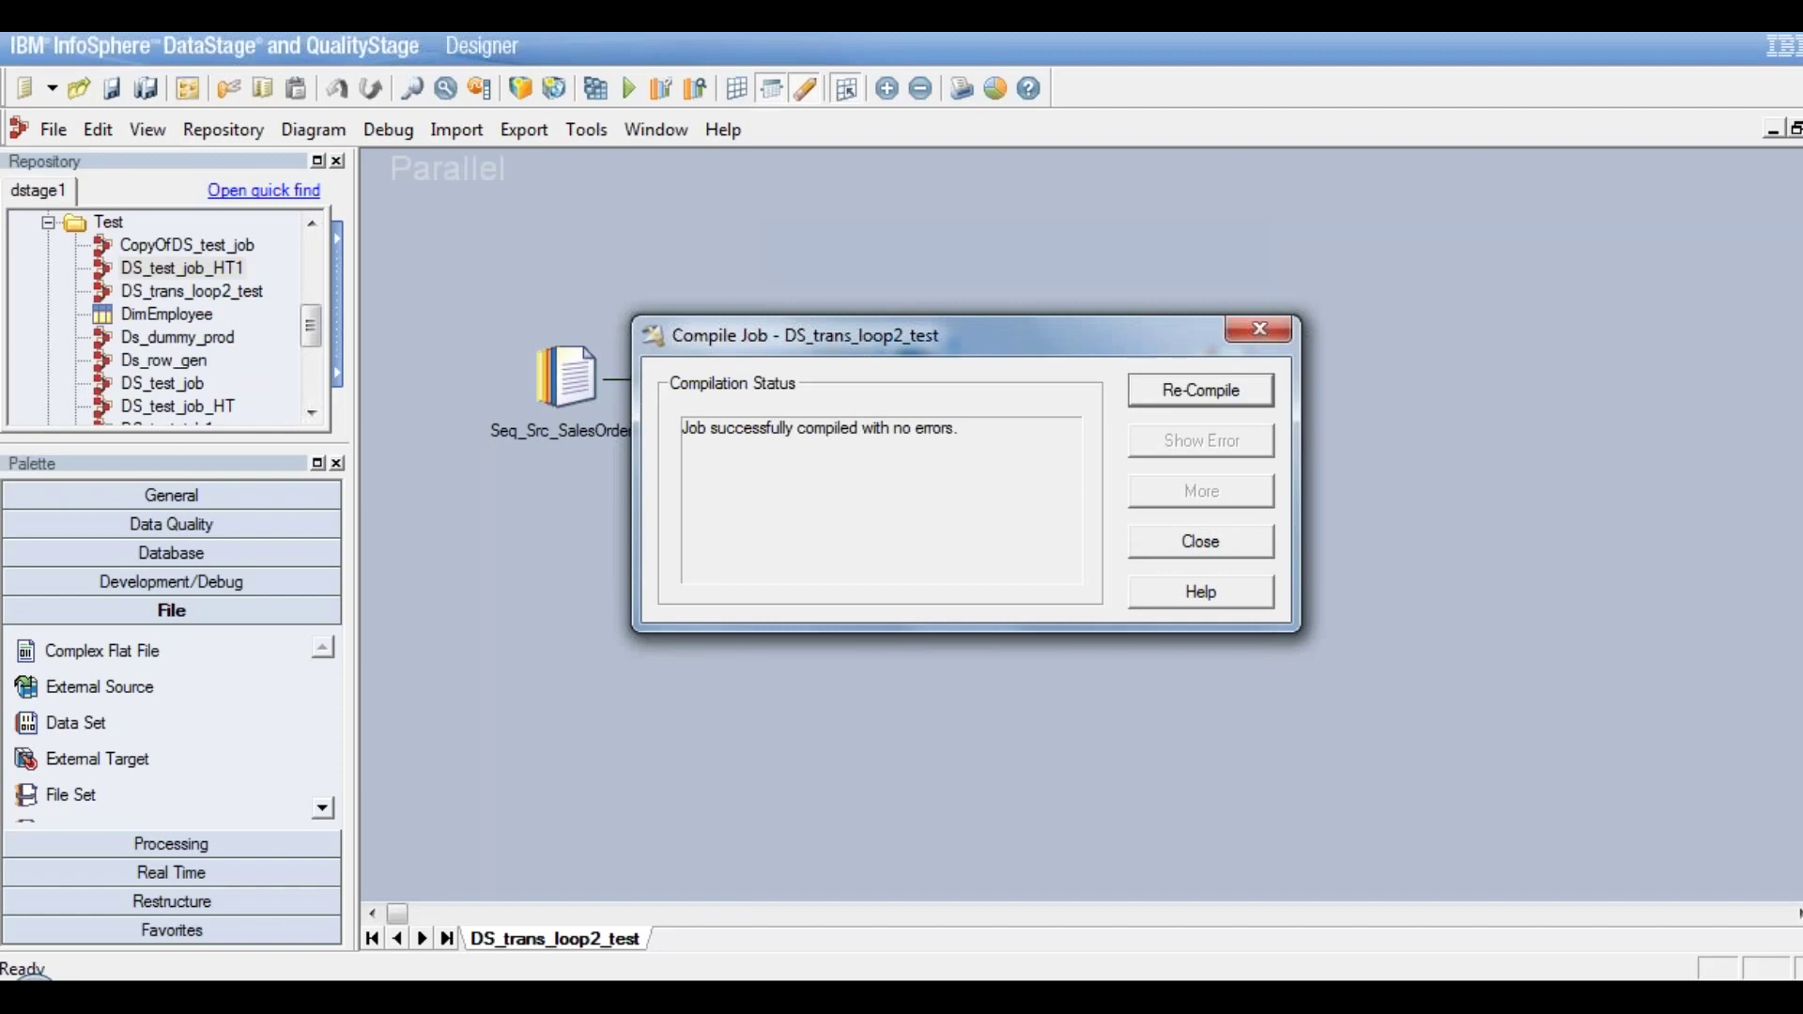
click(1200, 542)
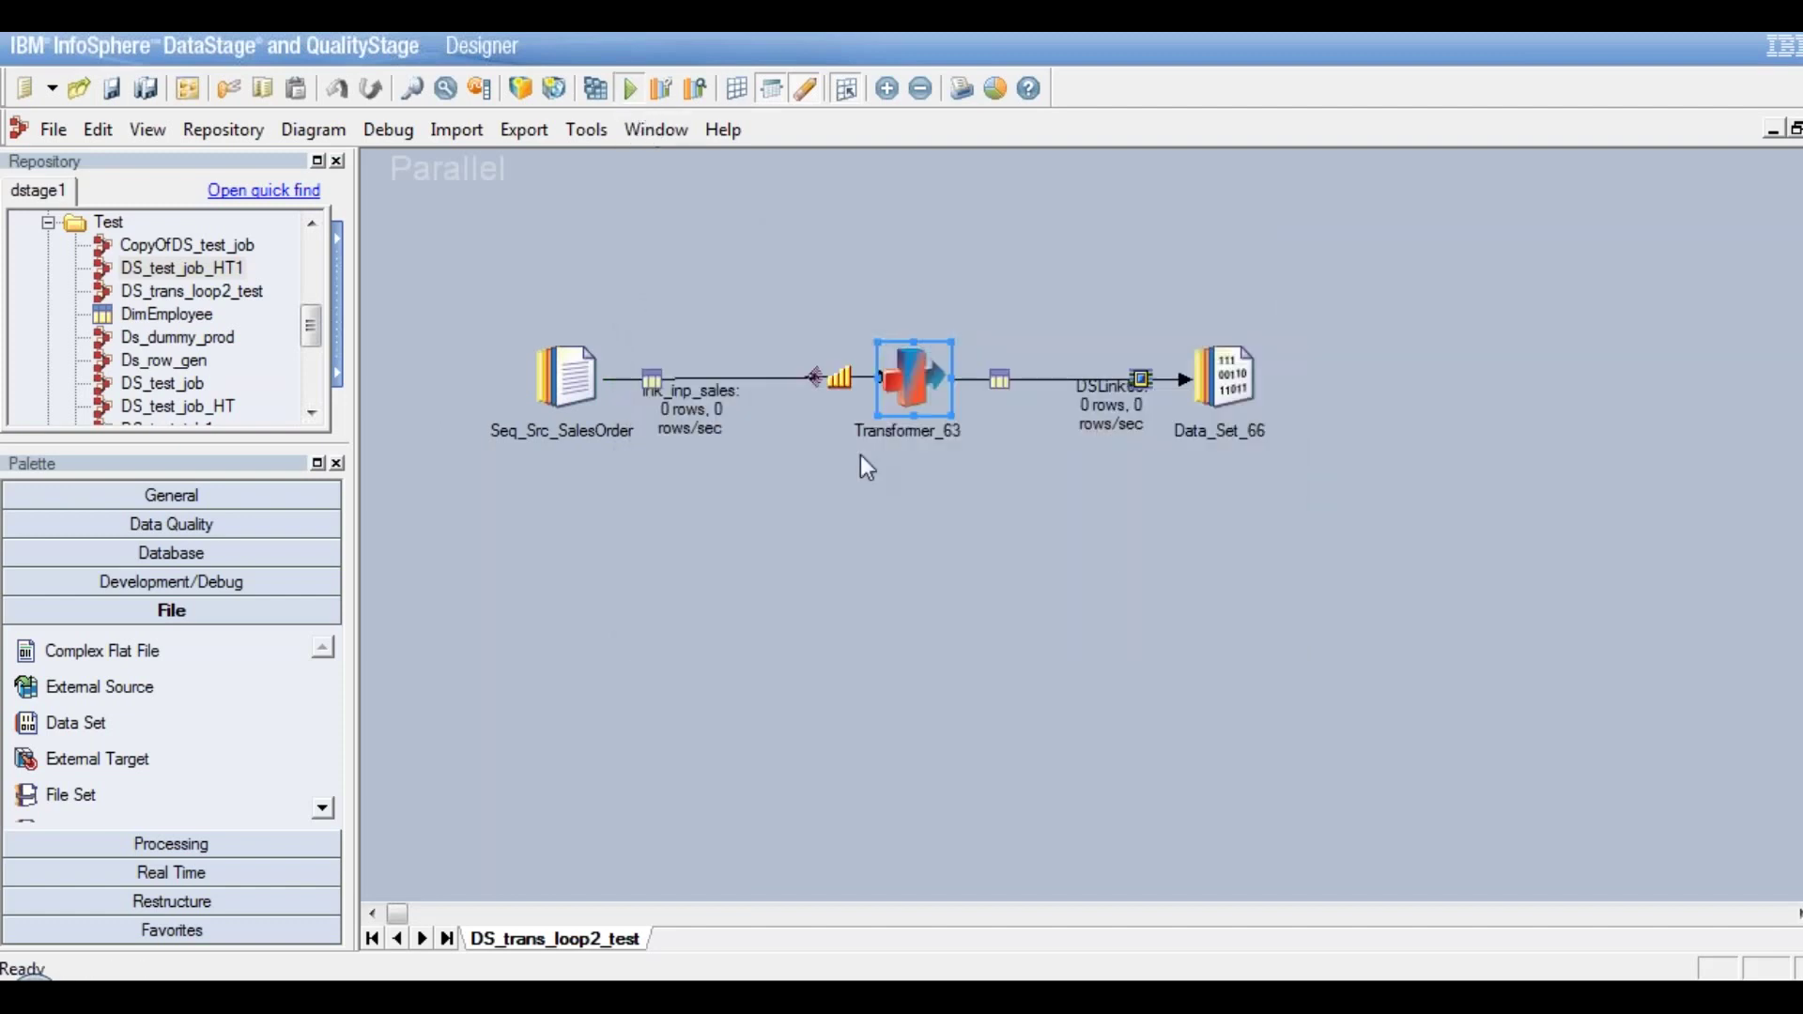
Rerun the recompiled job with the default parameters and view up to 100 rows of the aggregated data in Data_Set_66
double_click(922, 374)
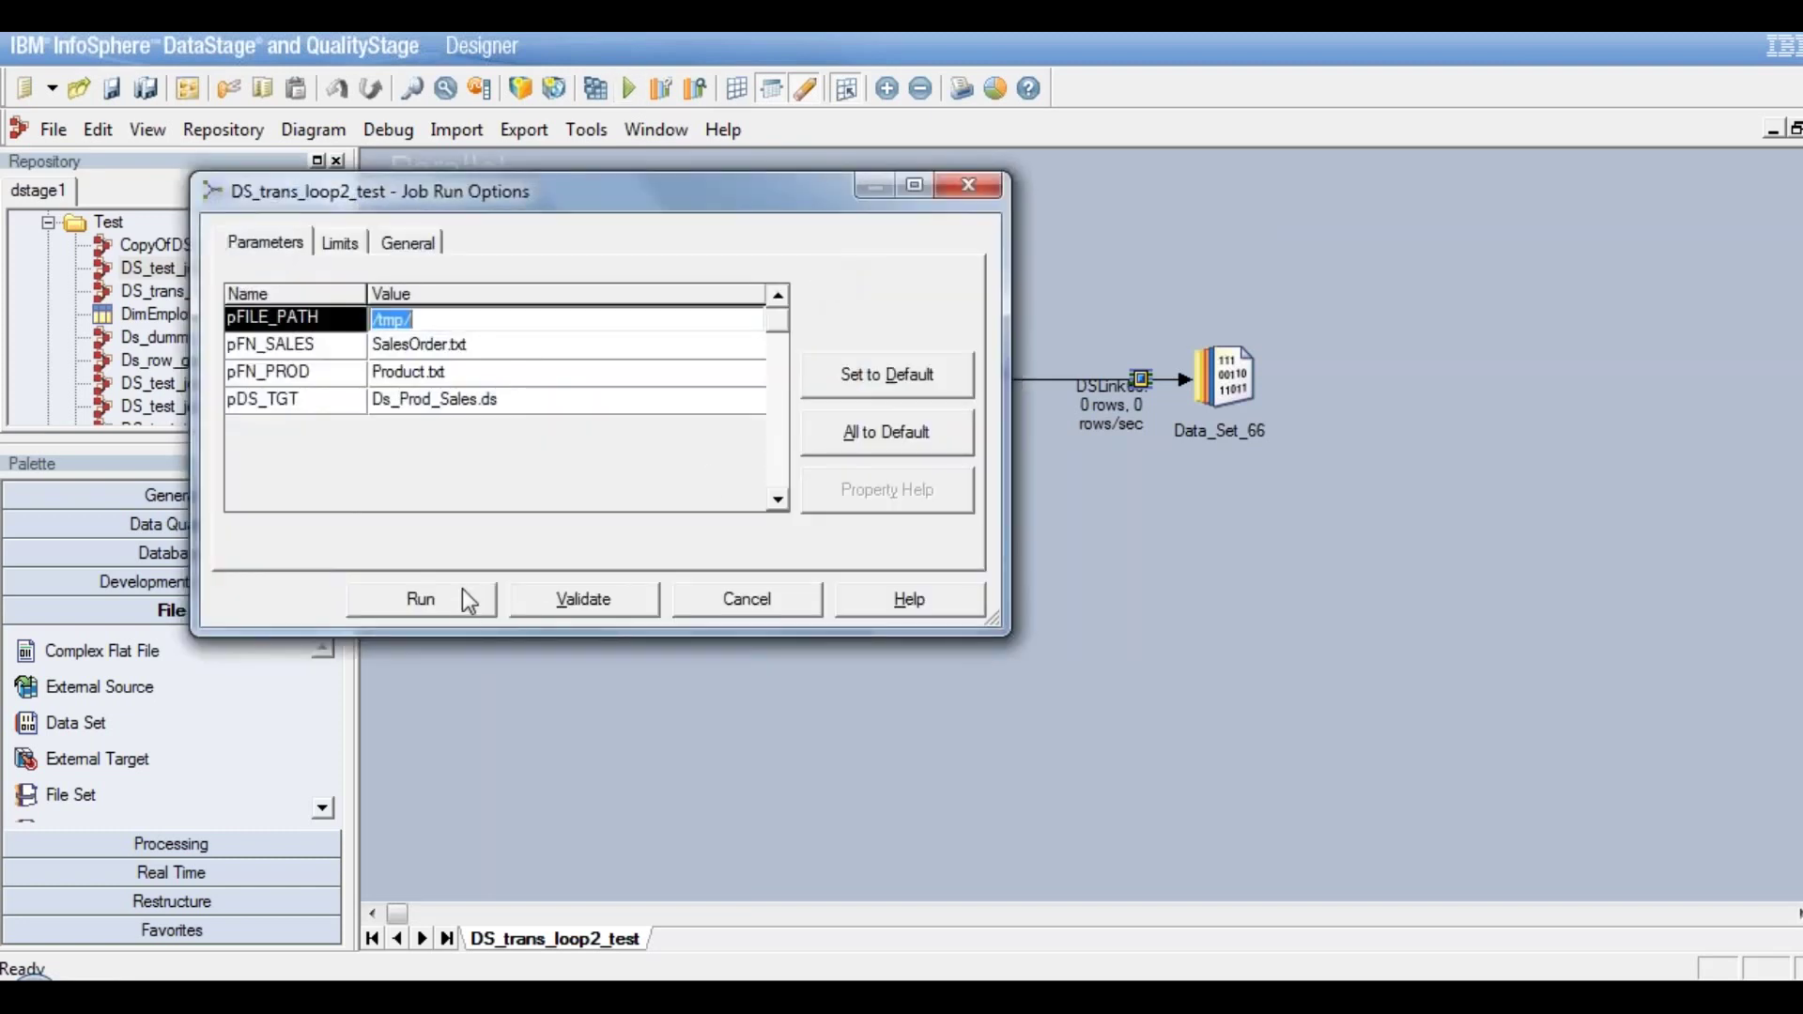
click(461, 600)
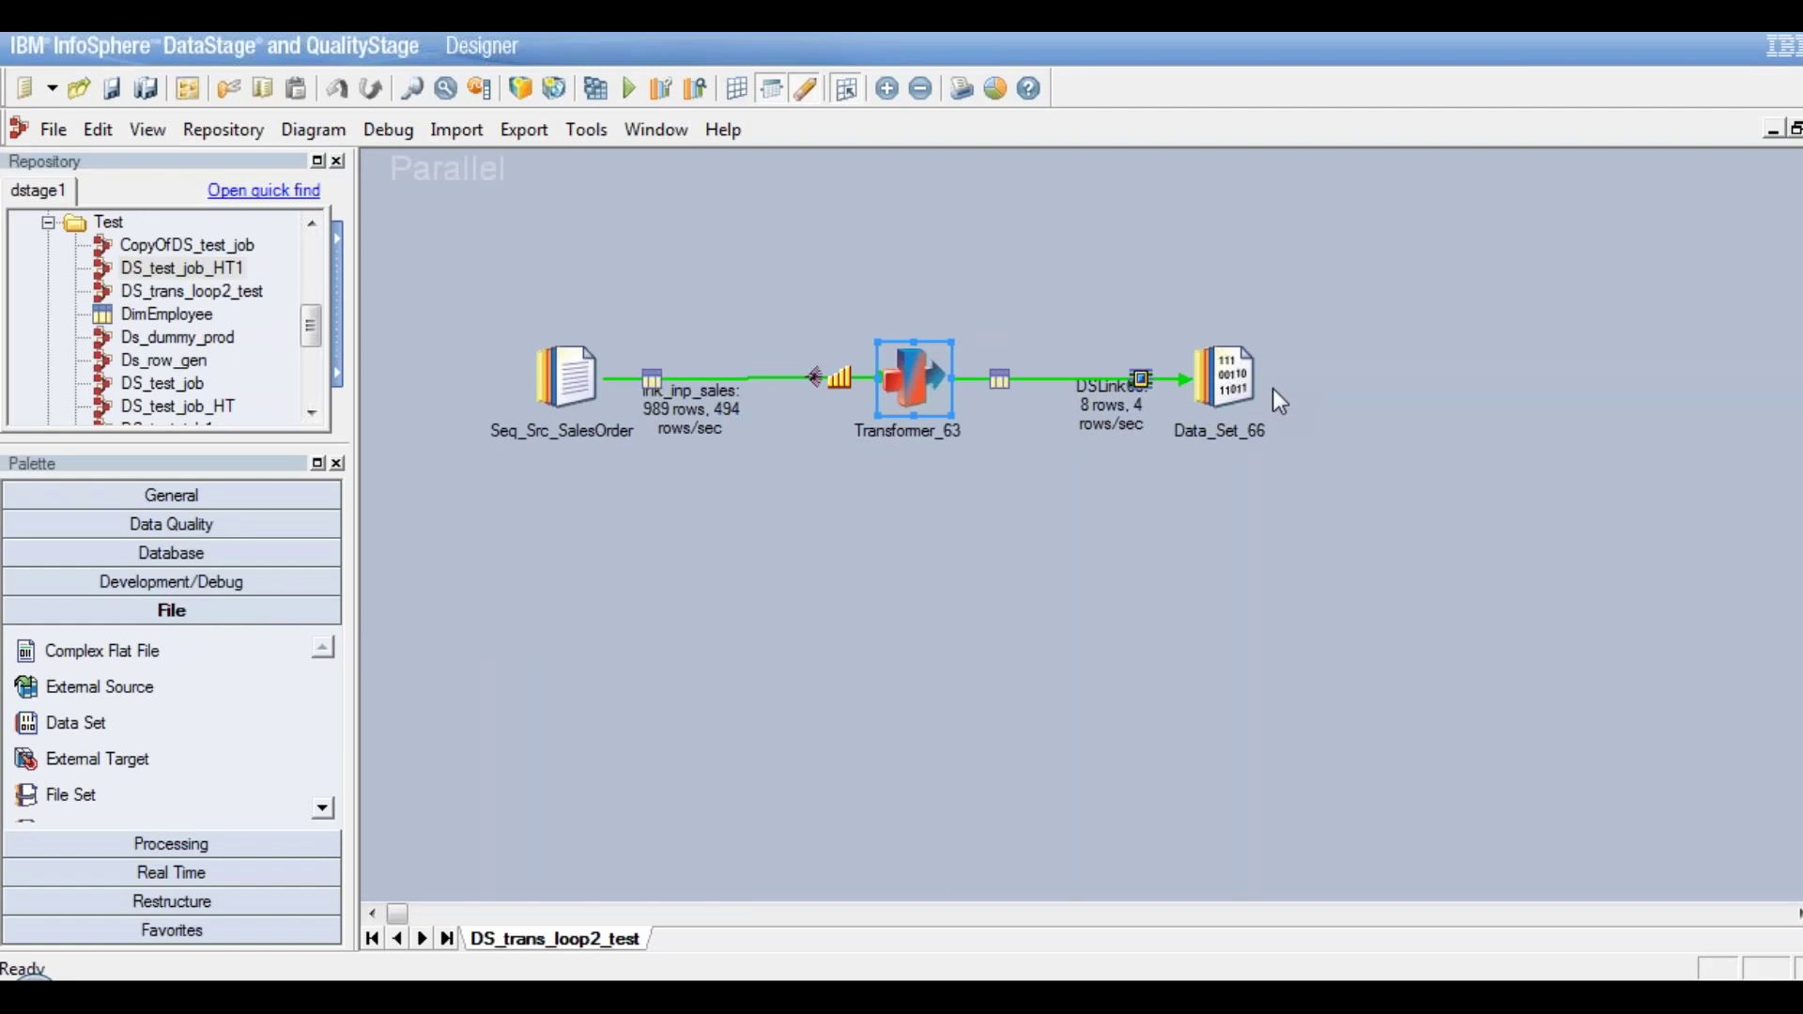
right_click(1249, 391)
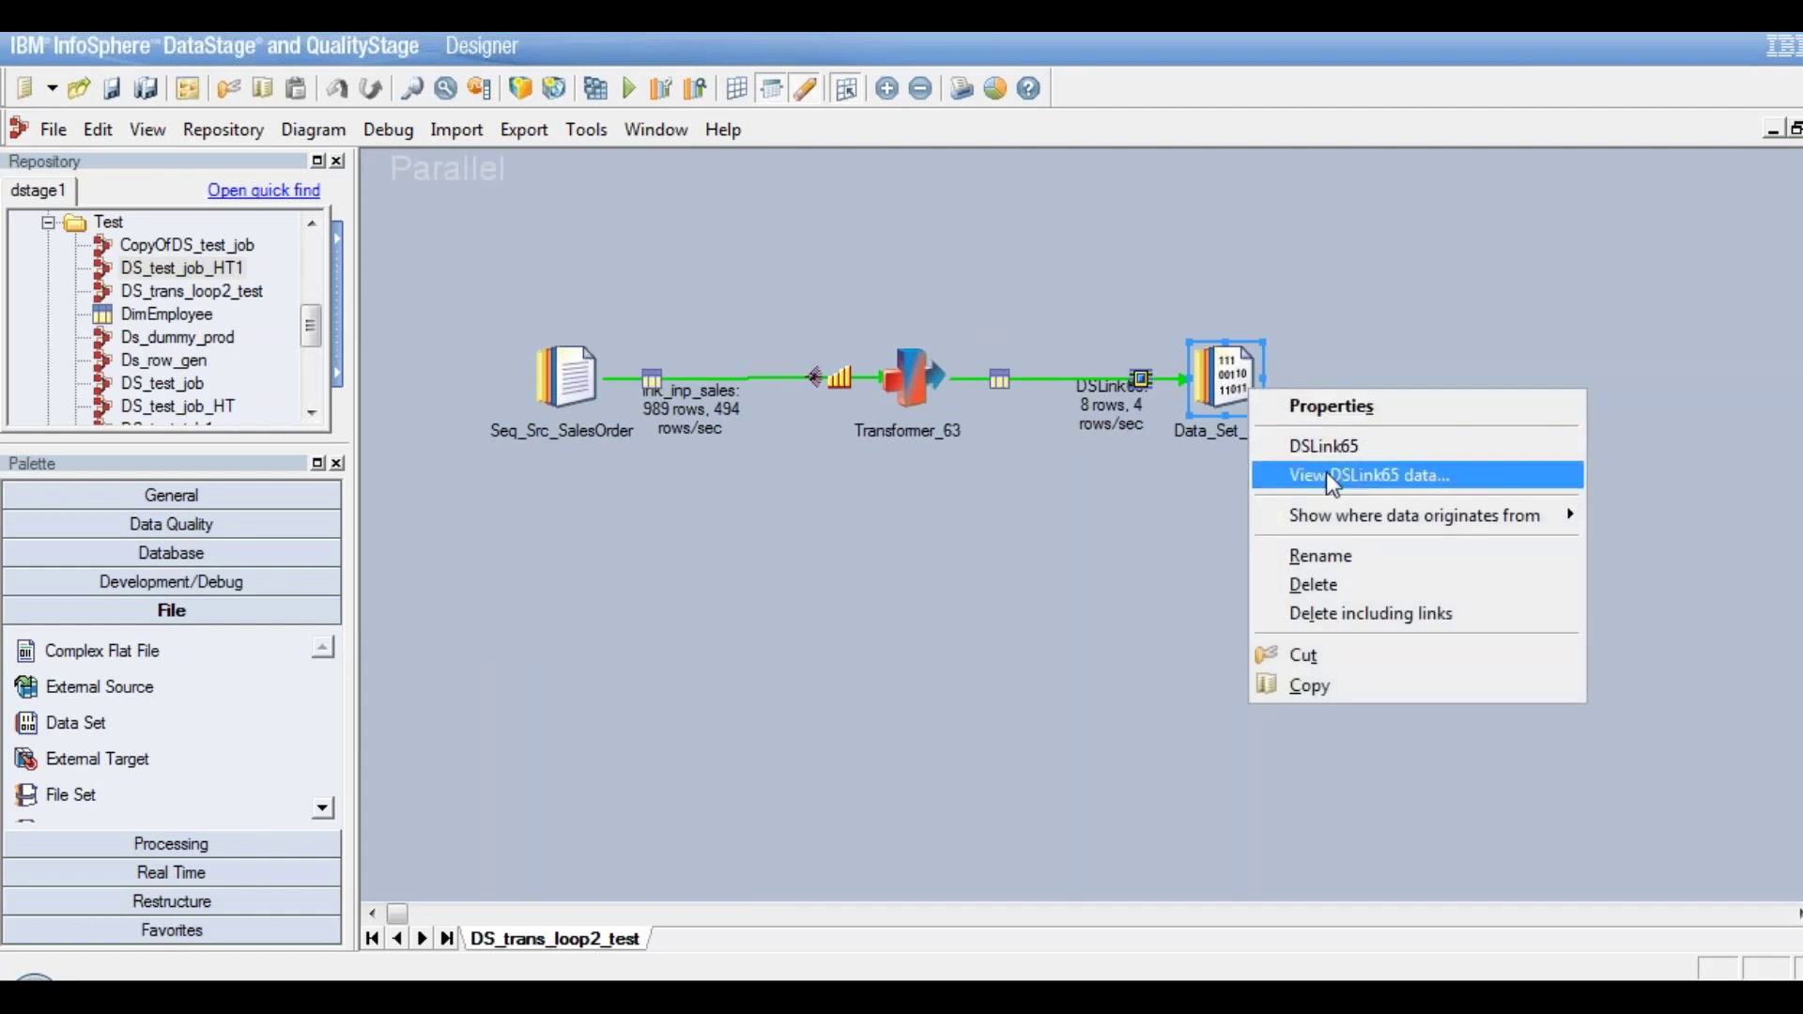
click(1326, 473)
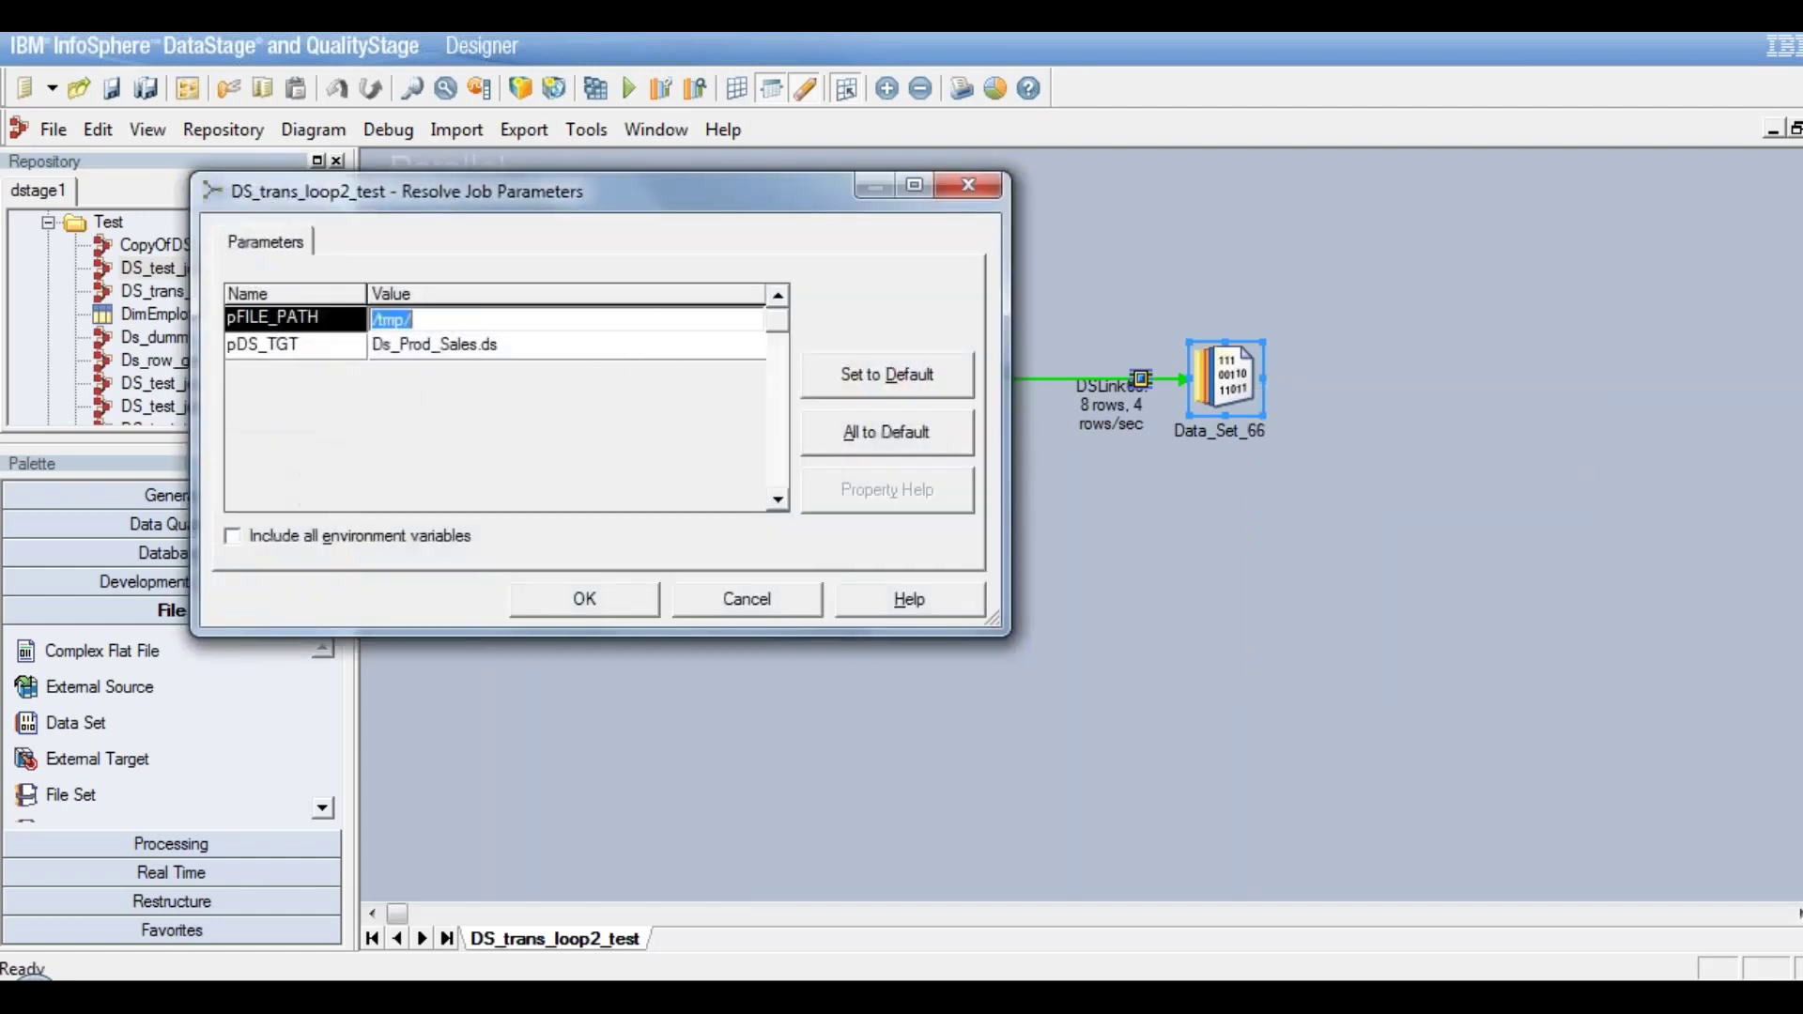
click(595, 601)
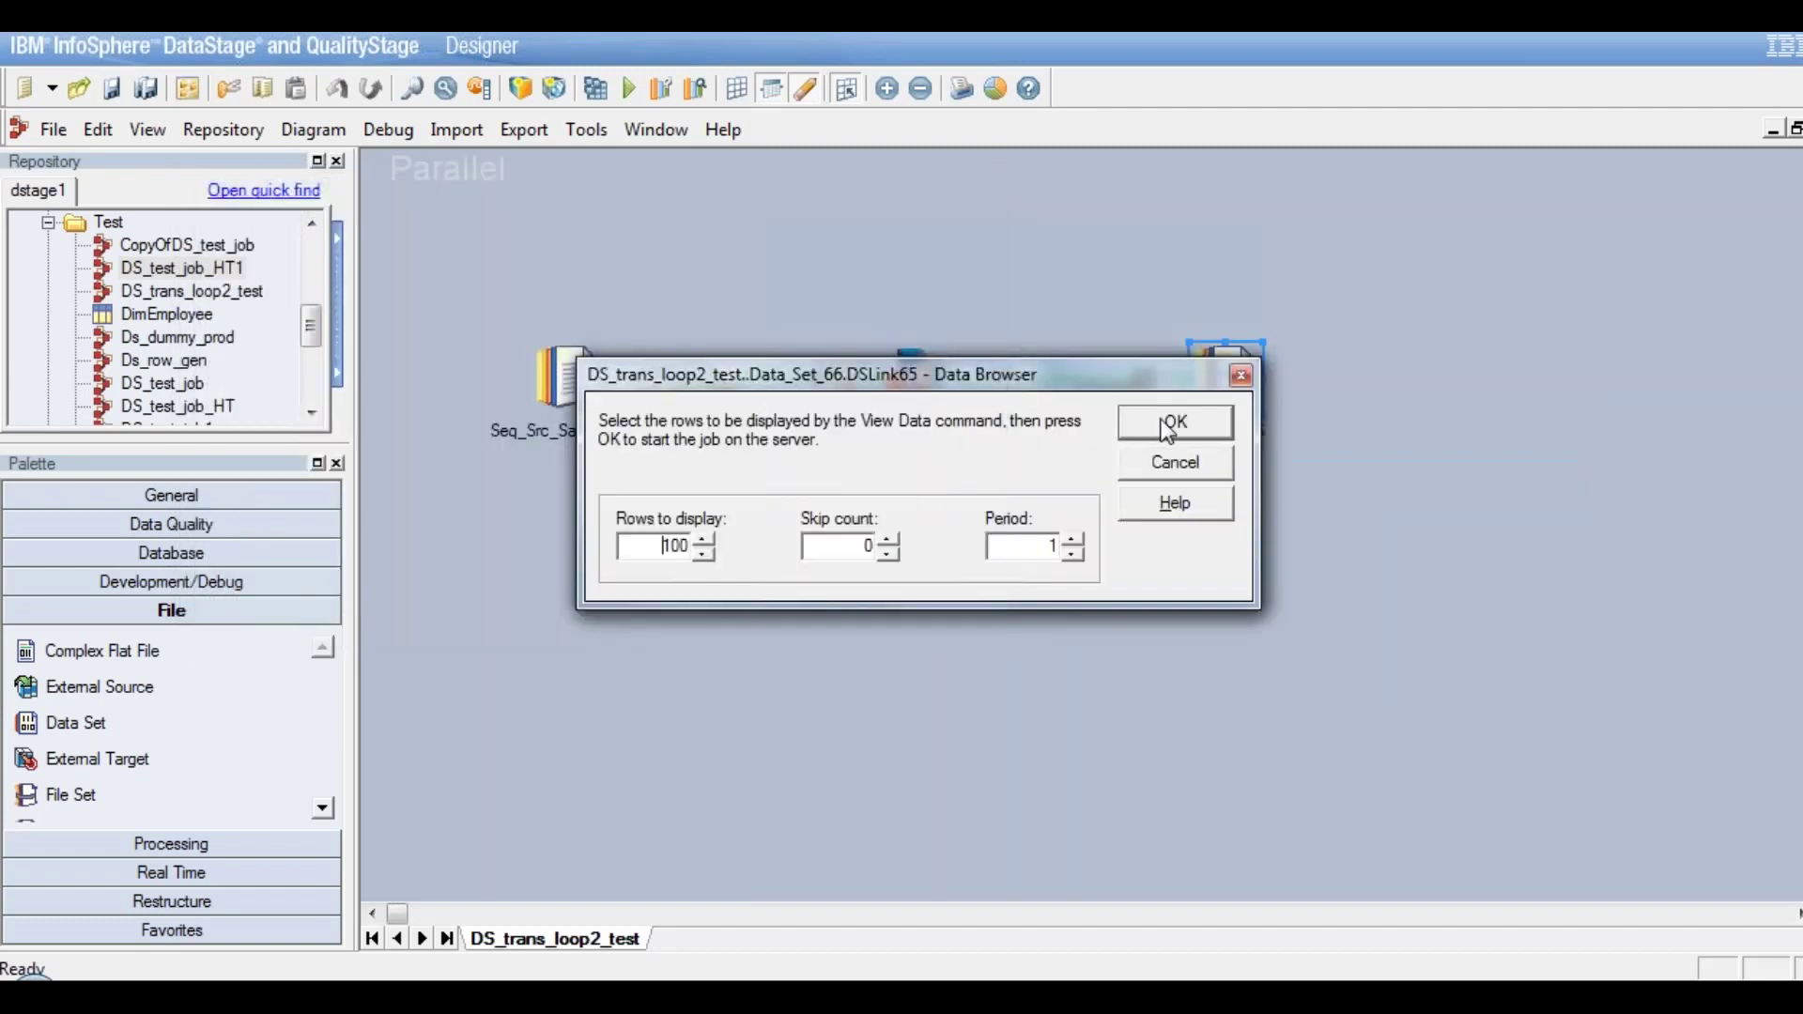
click(1168, 431)
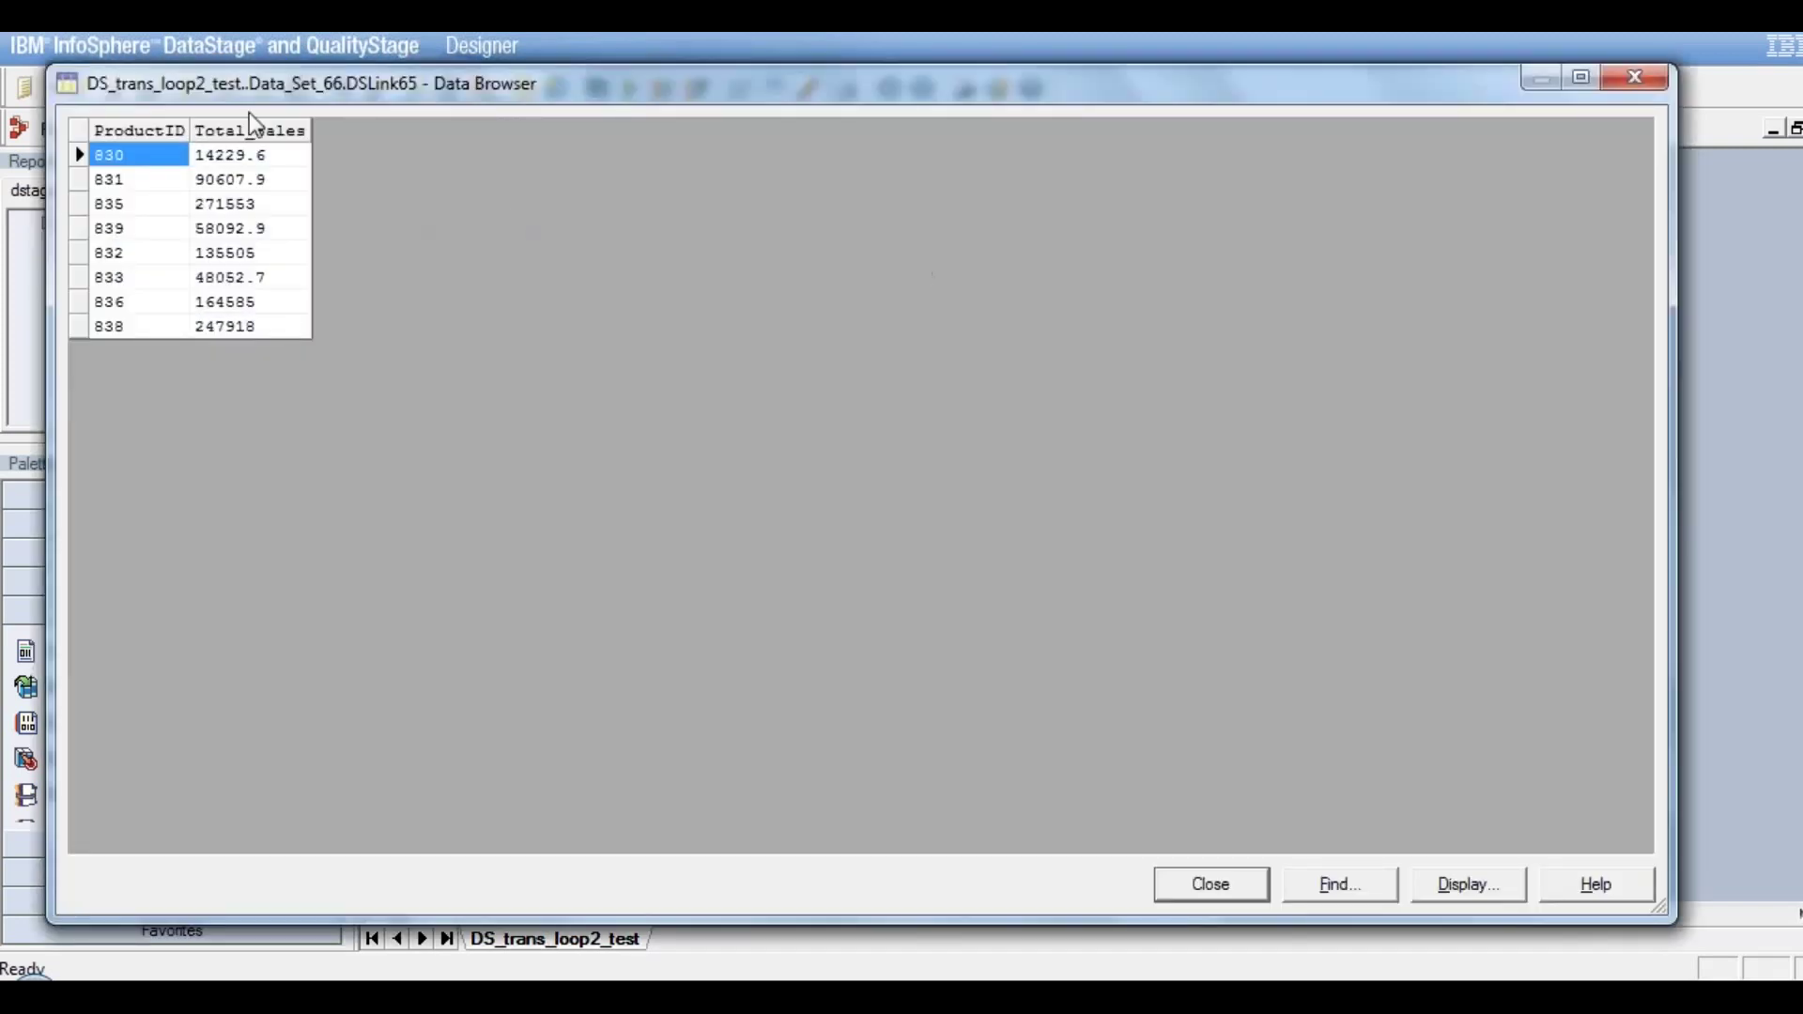
Examine the ProductID and Total_Sales rows of the aggregated output, and close the data browser
drag(305, 79, 320, 82)
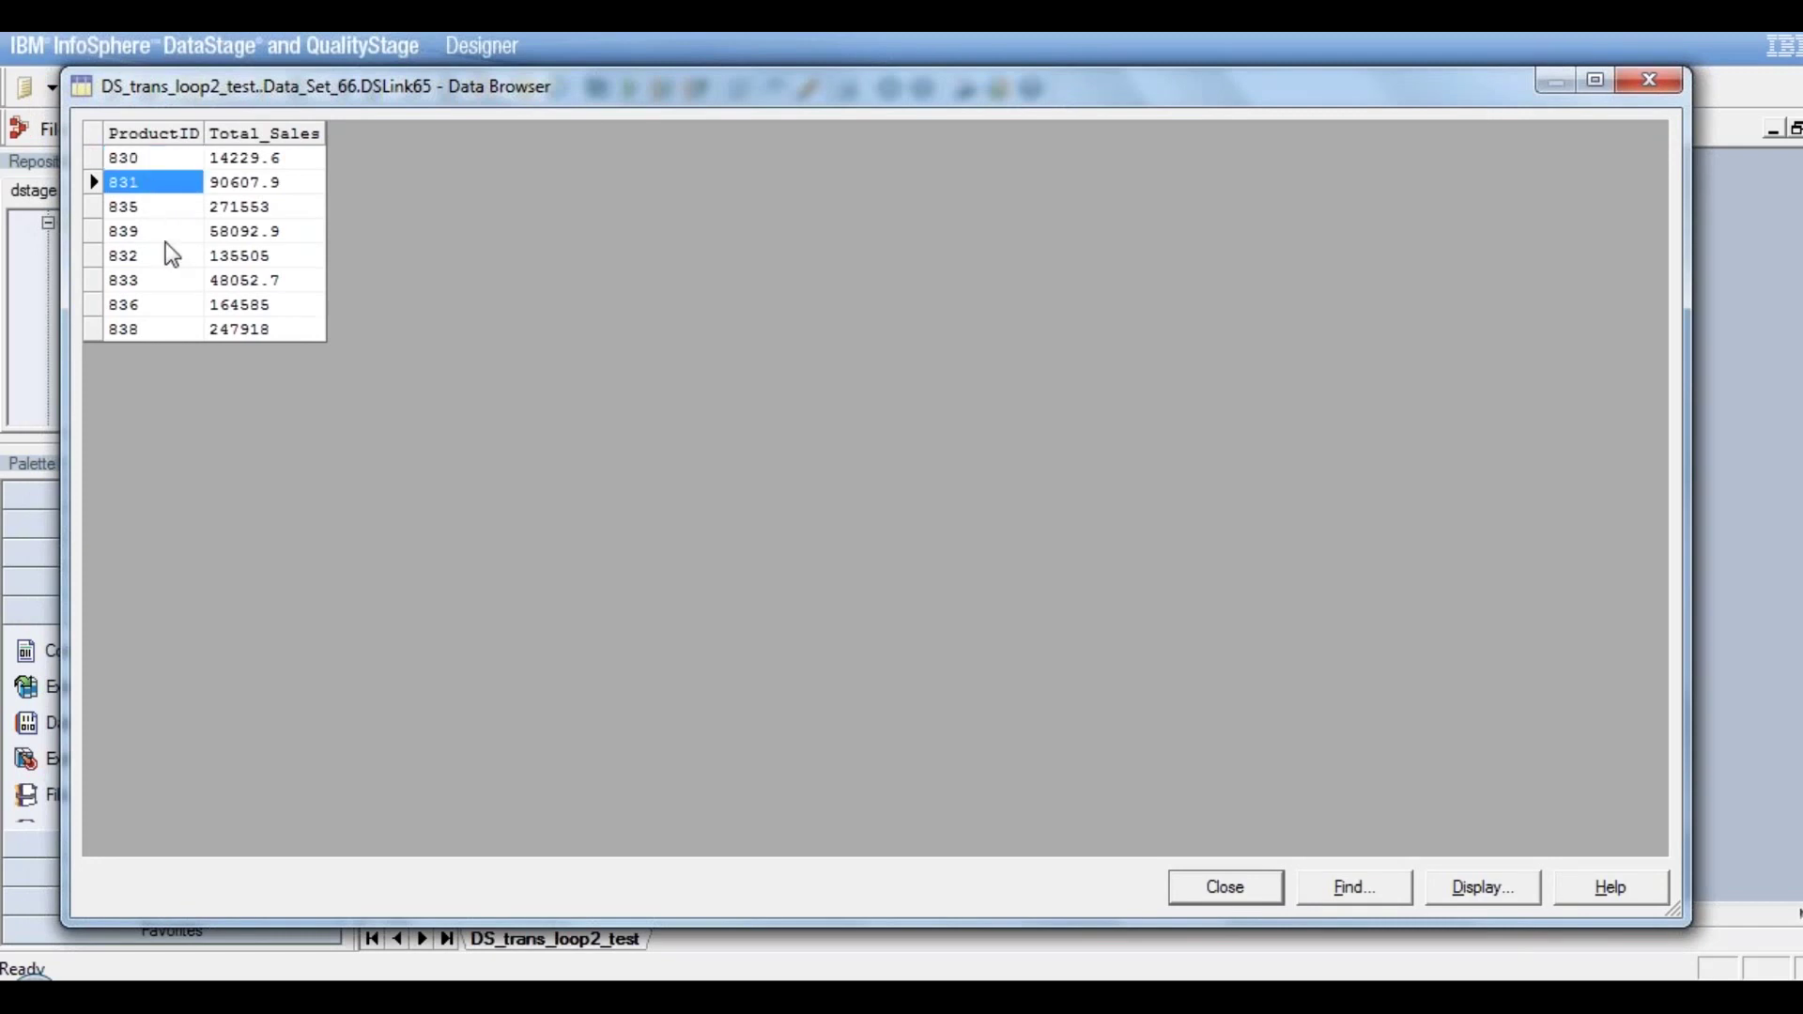
click(258, 261)
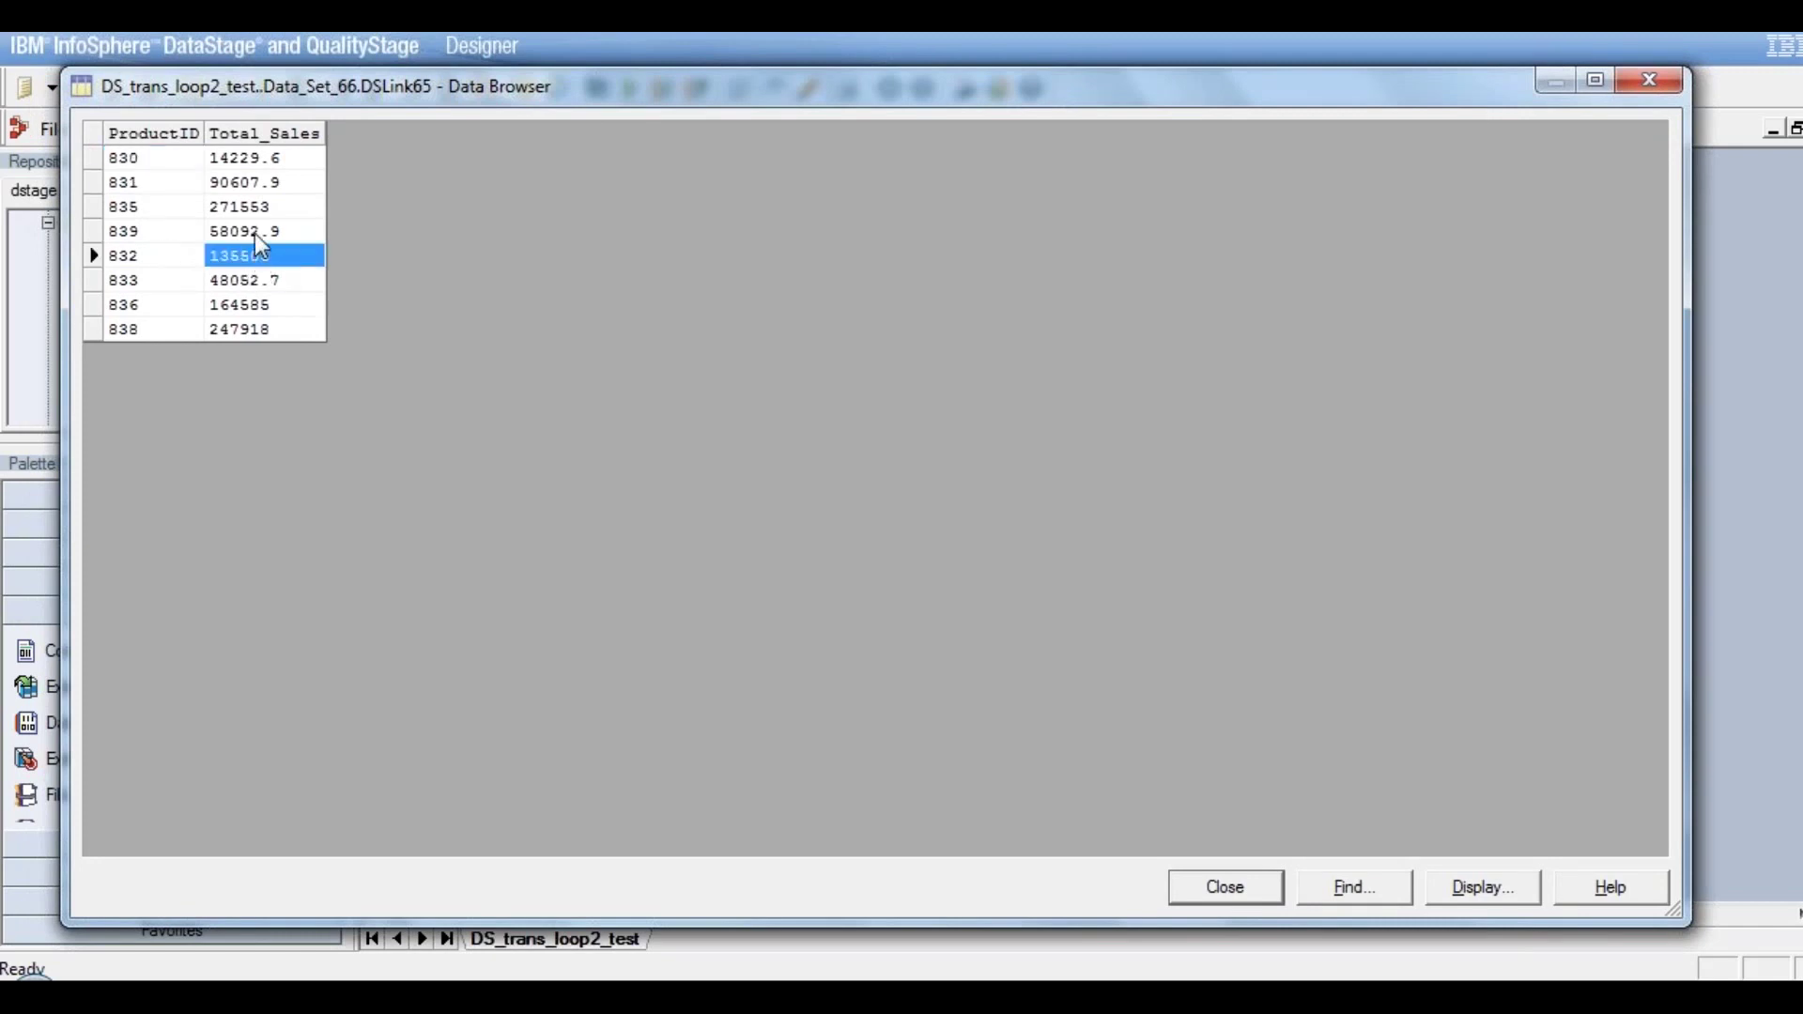
click(256, 234)
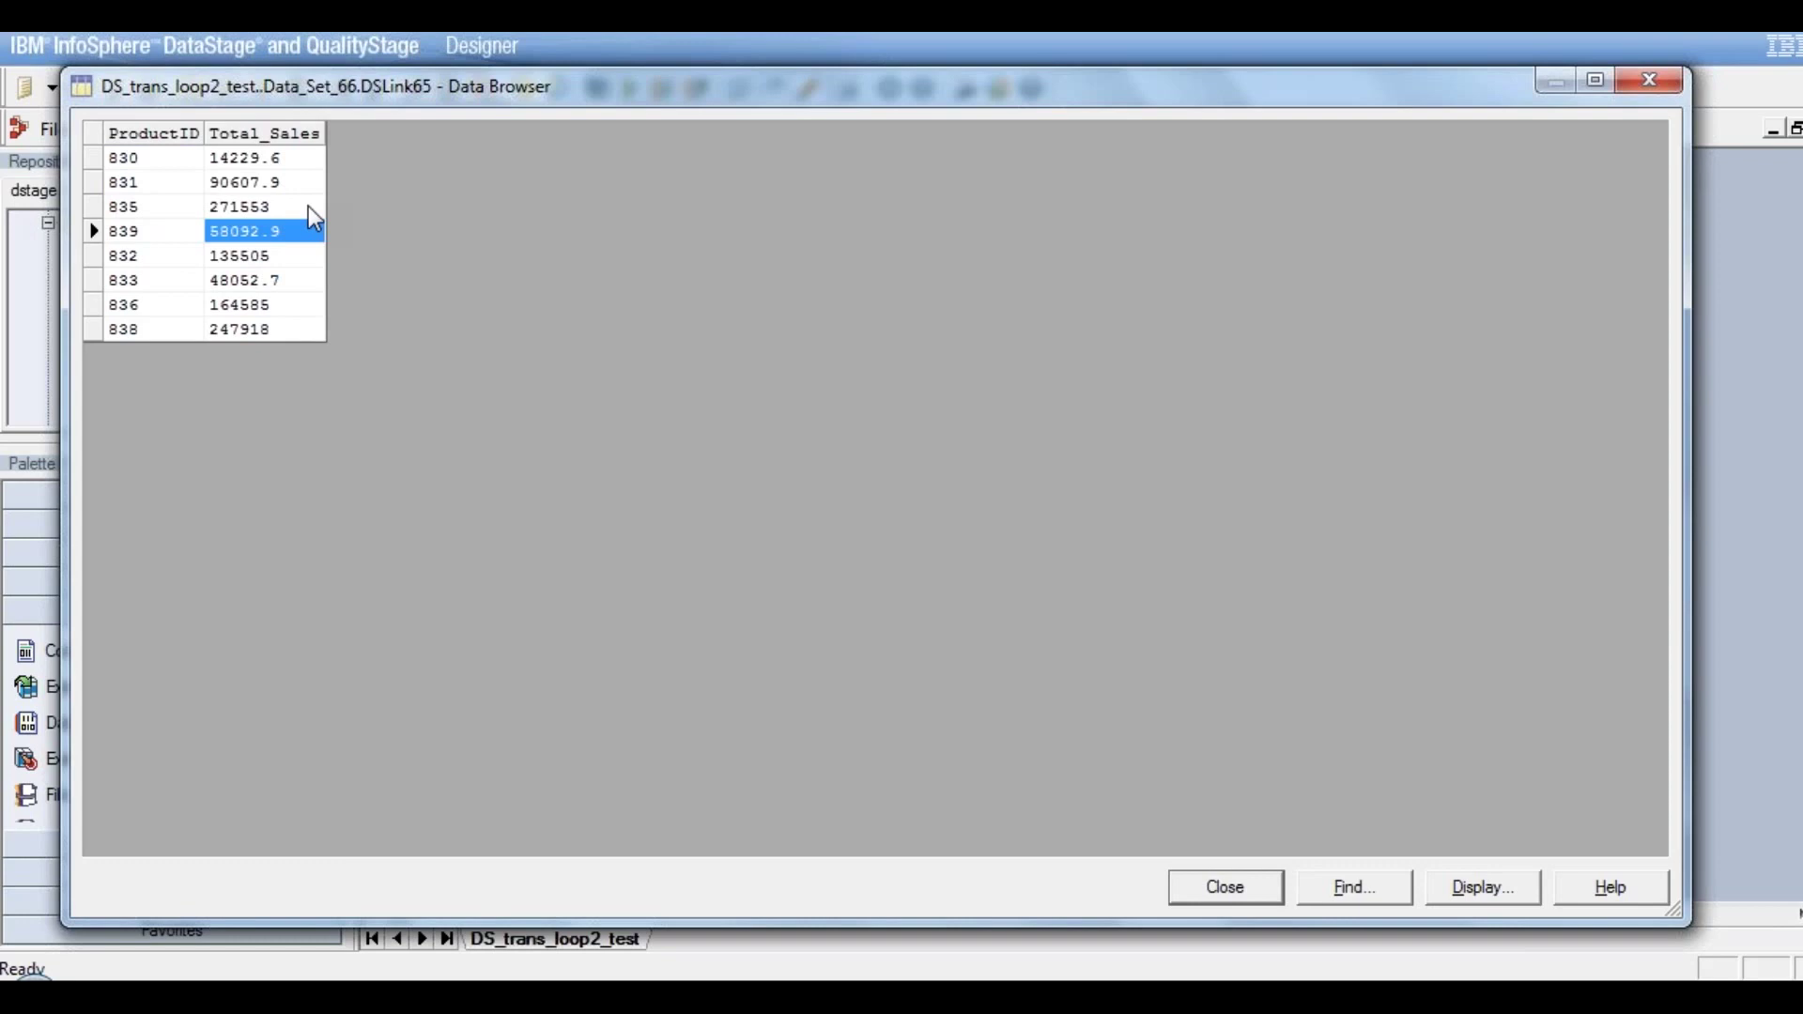
click(1212, 888)
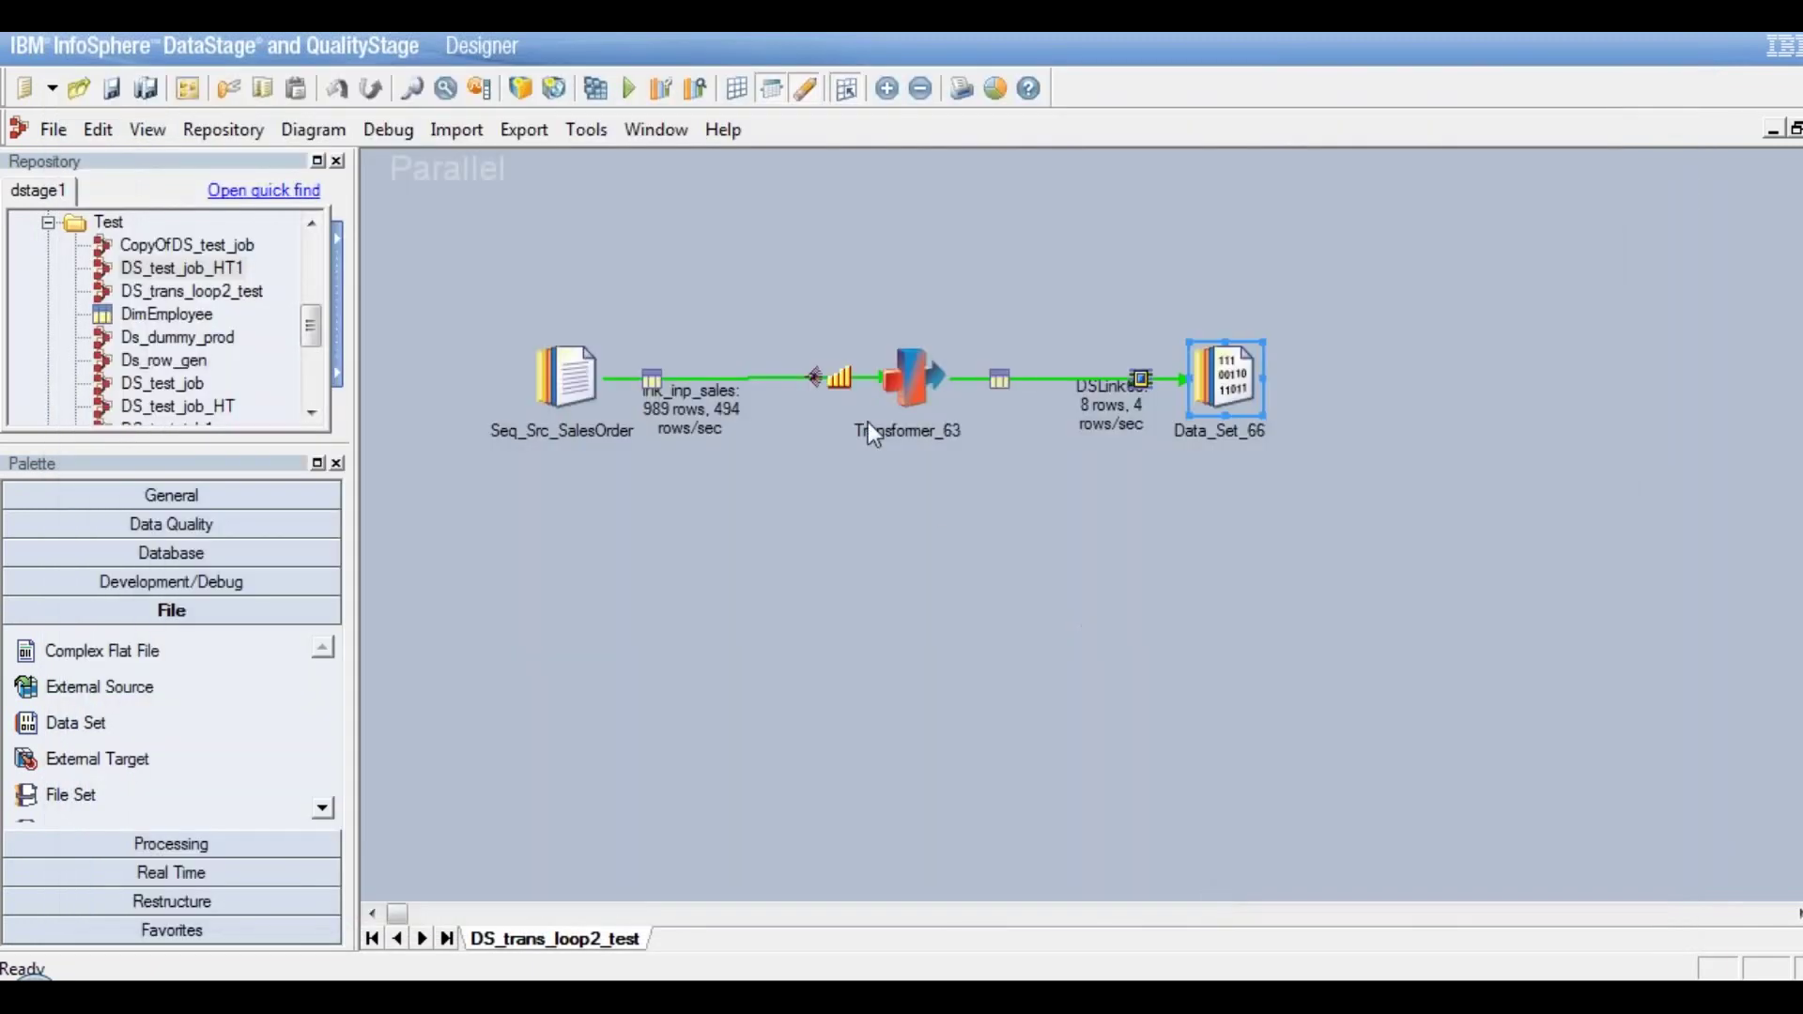
Review the stage variables and loop condition in Transformer_63, and leave the stage without changing anything
click(914, 390)
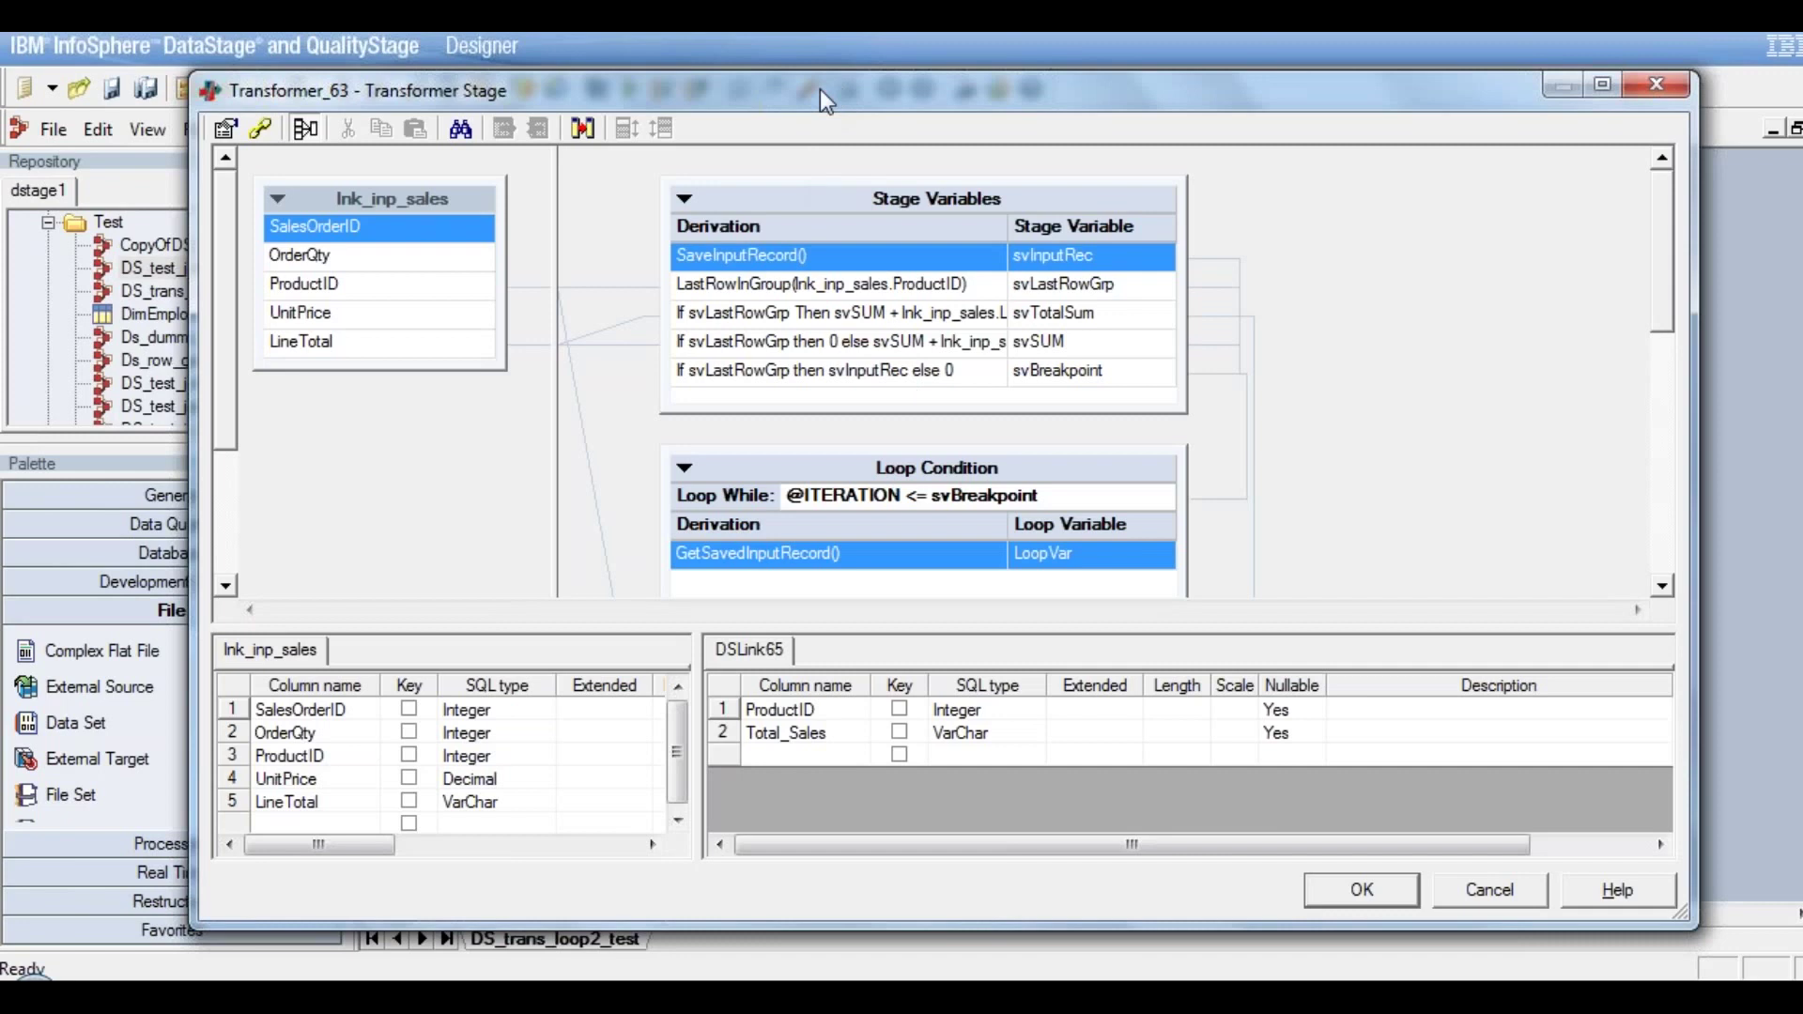
drag(819, 89, 764, 92)
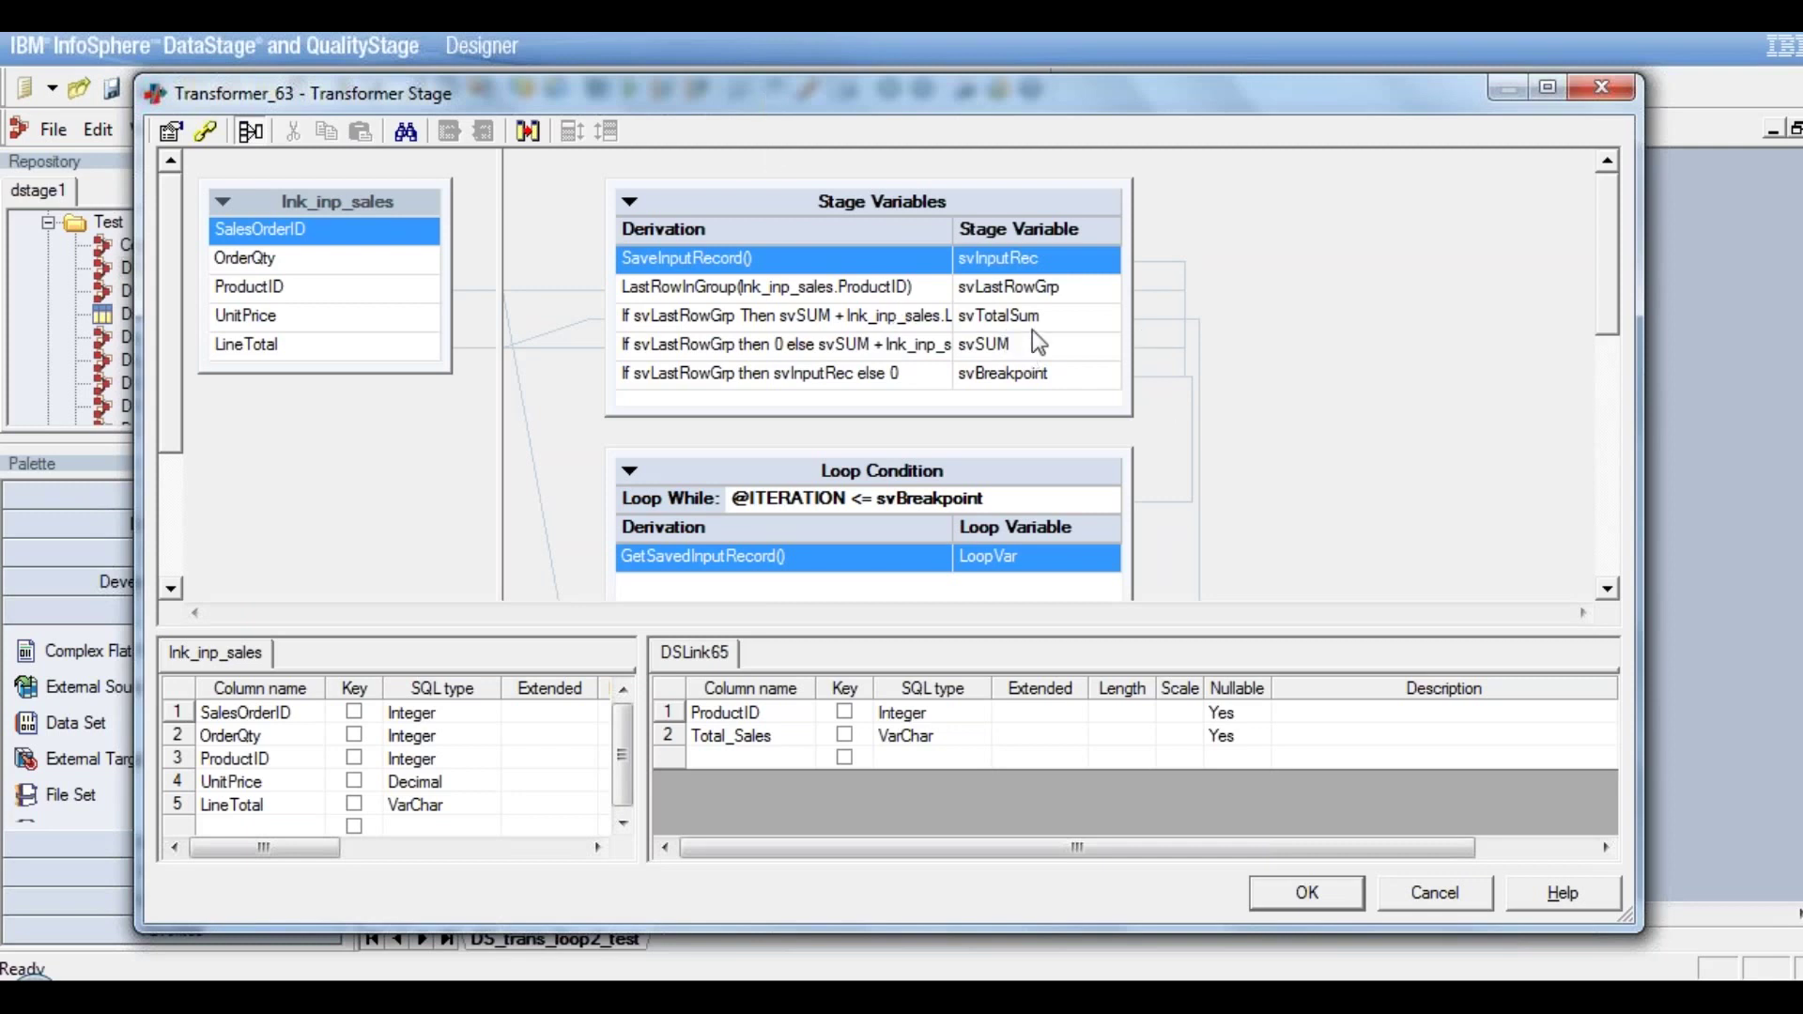
click(1606, 587)
click(1606, 588)
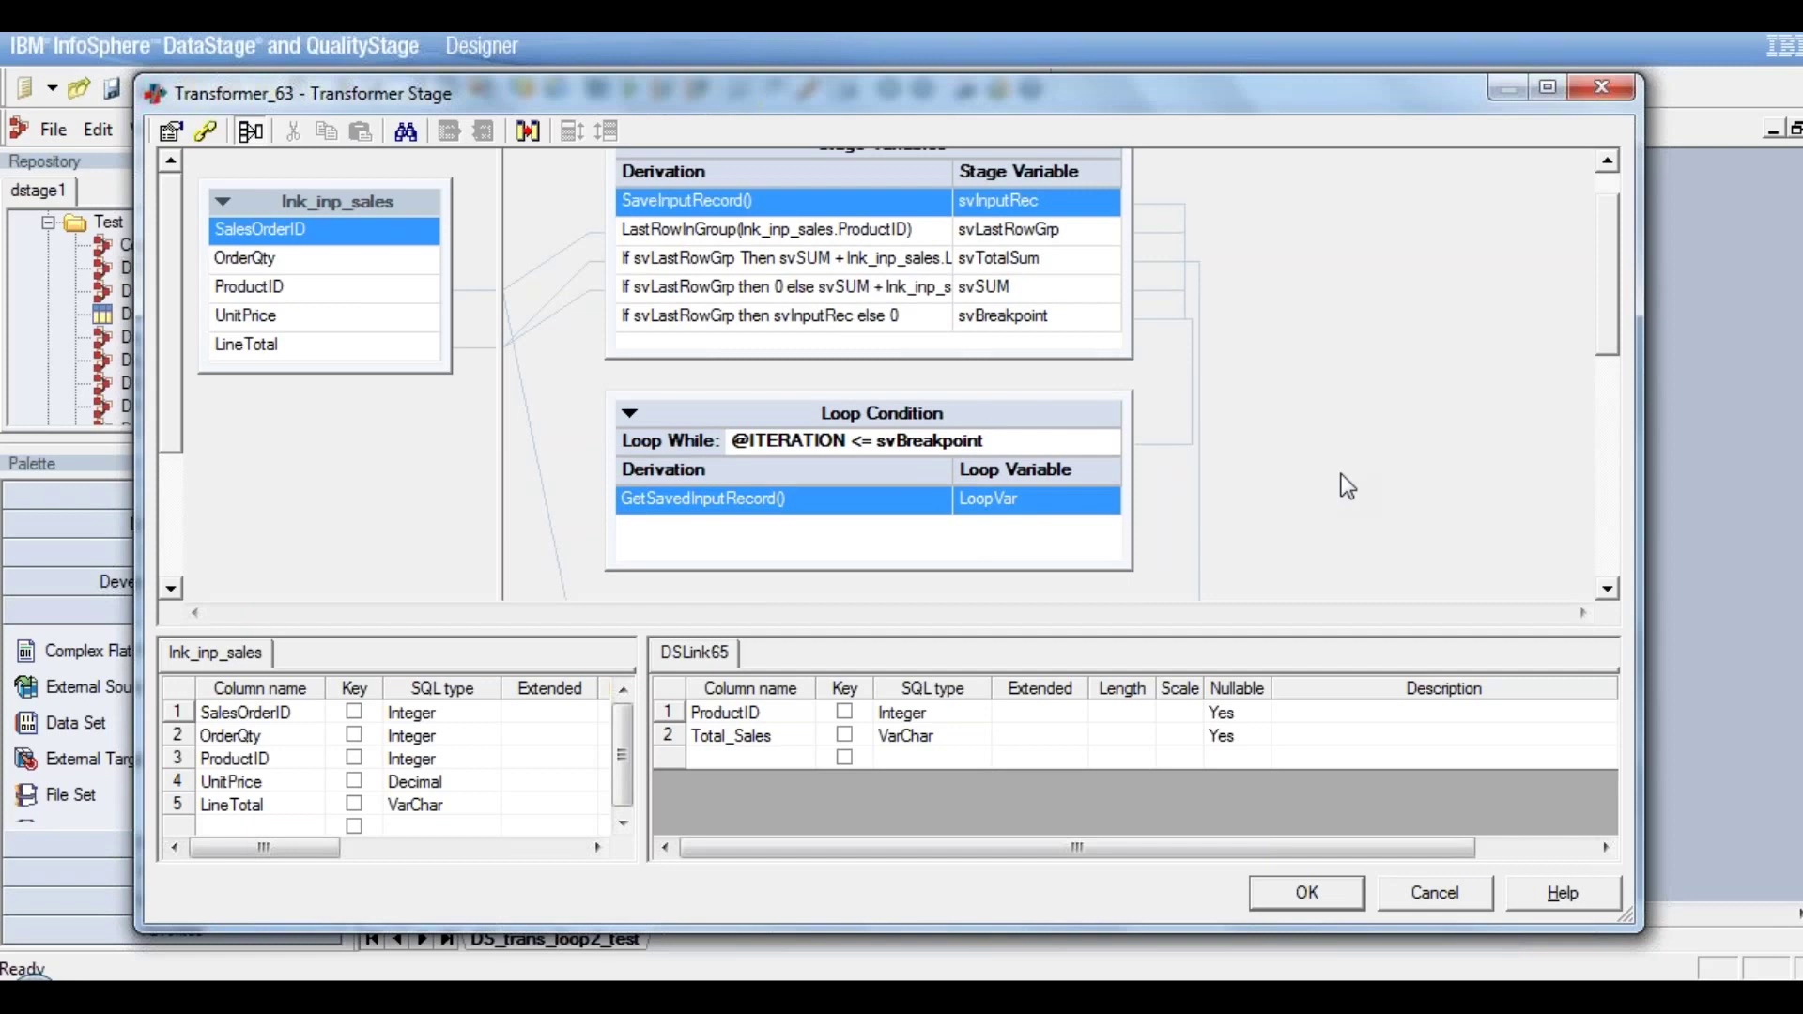
click(1443, 899)
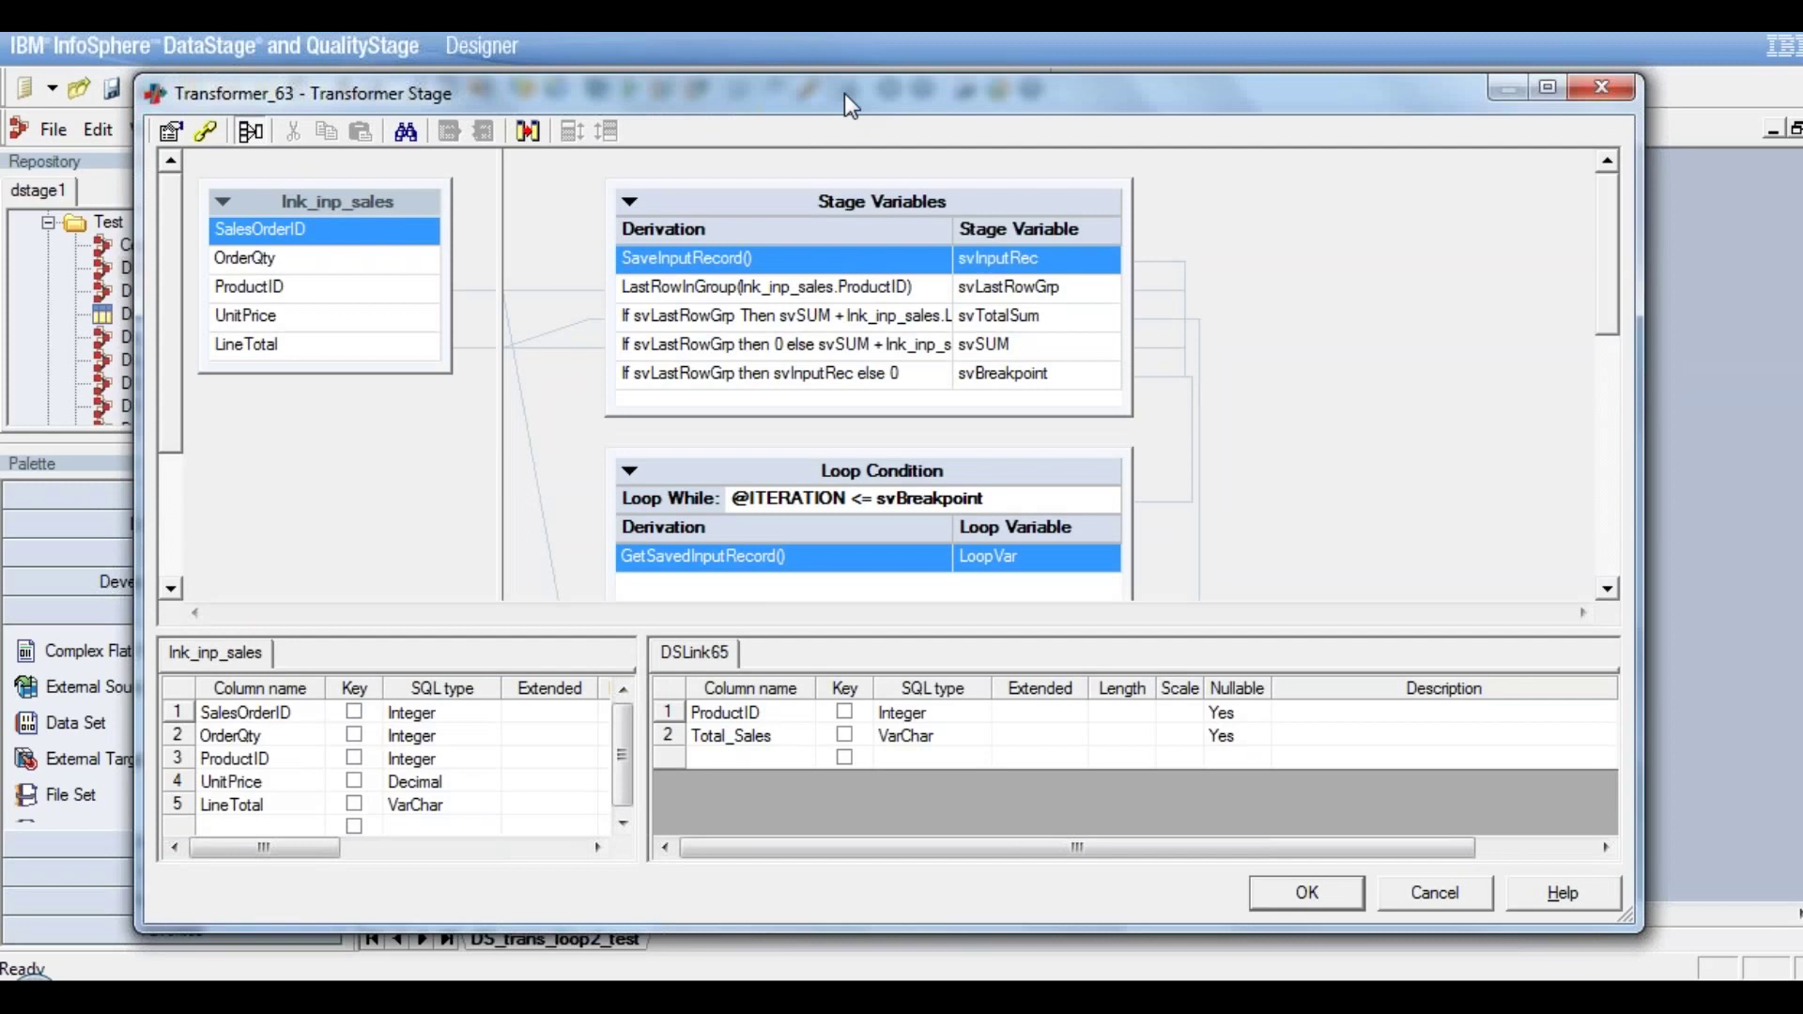
drag(843, 93, 813, 78)
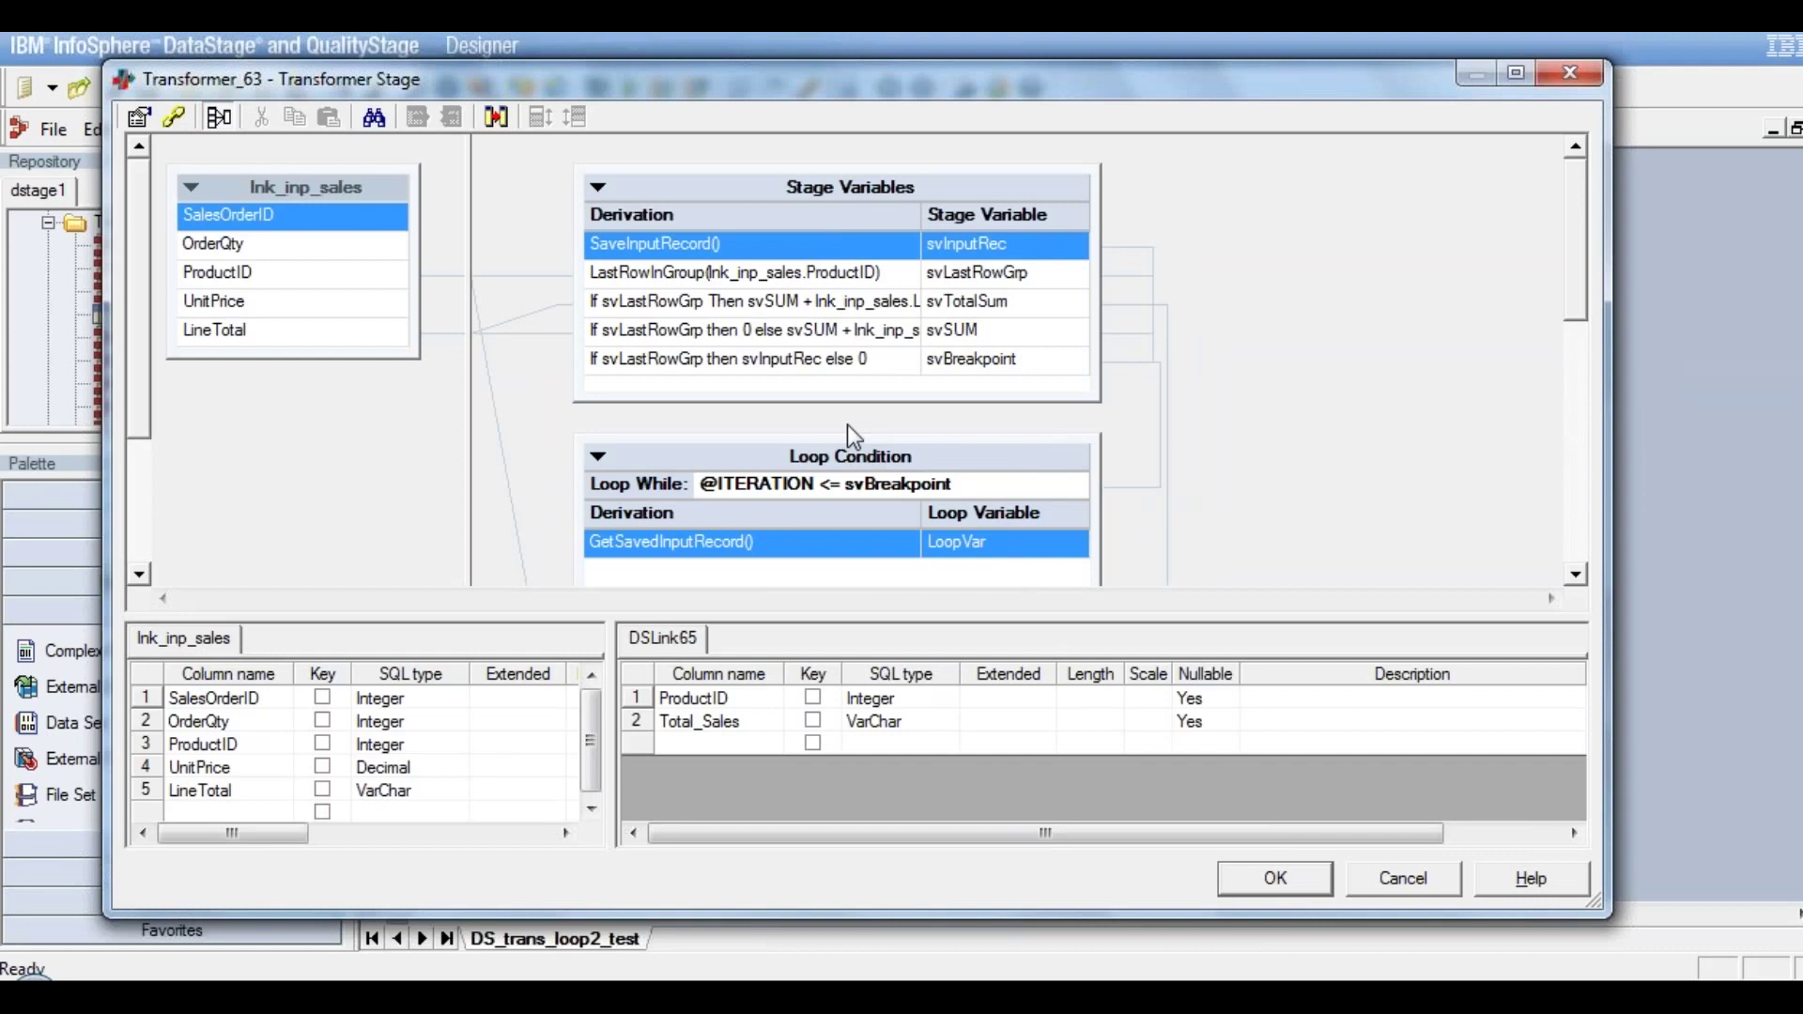
drag(817, 73, 792, 56)
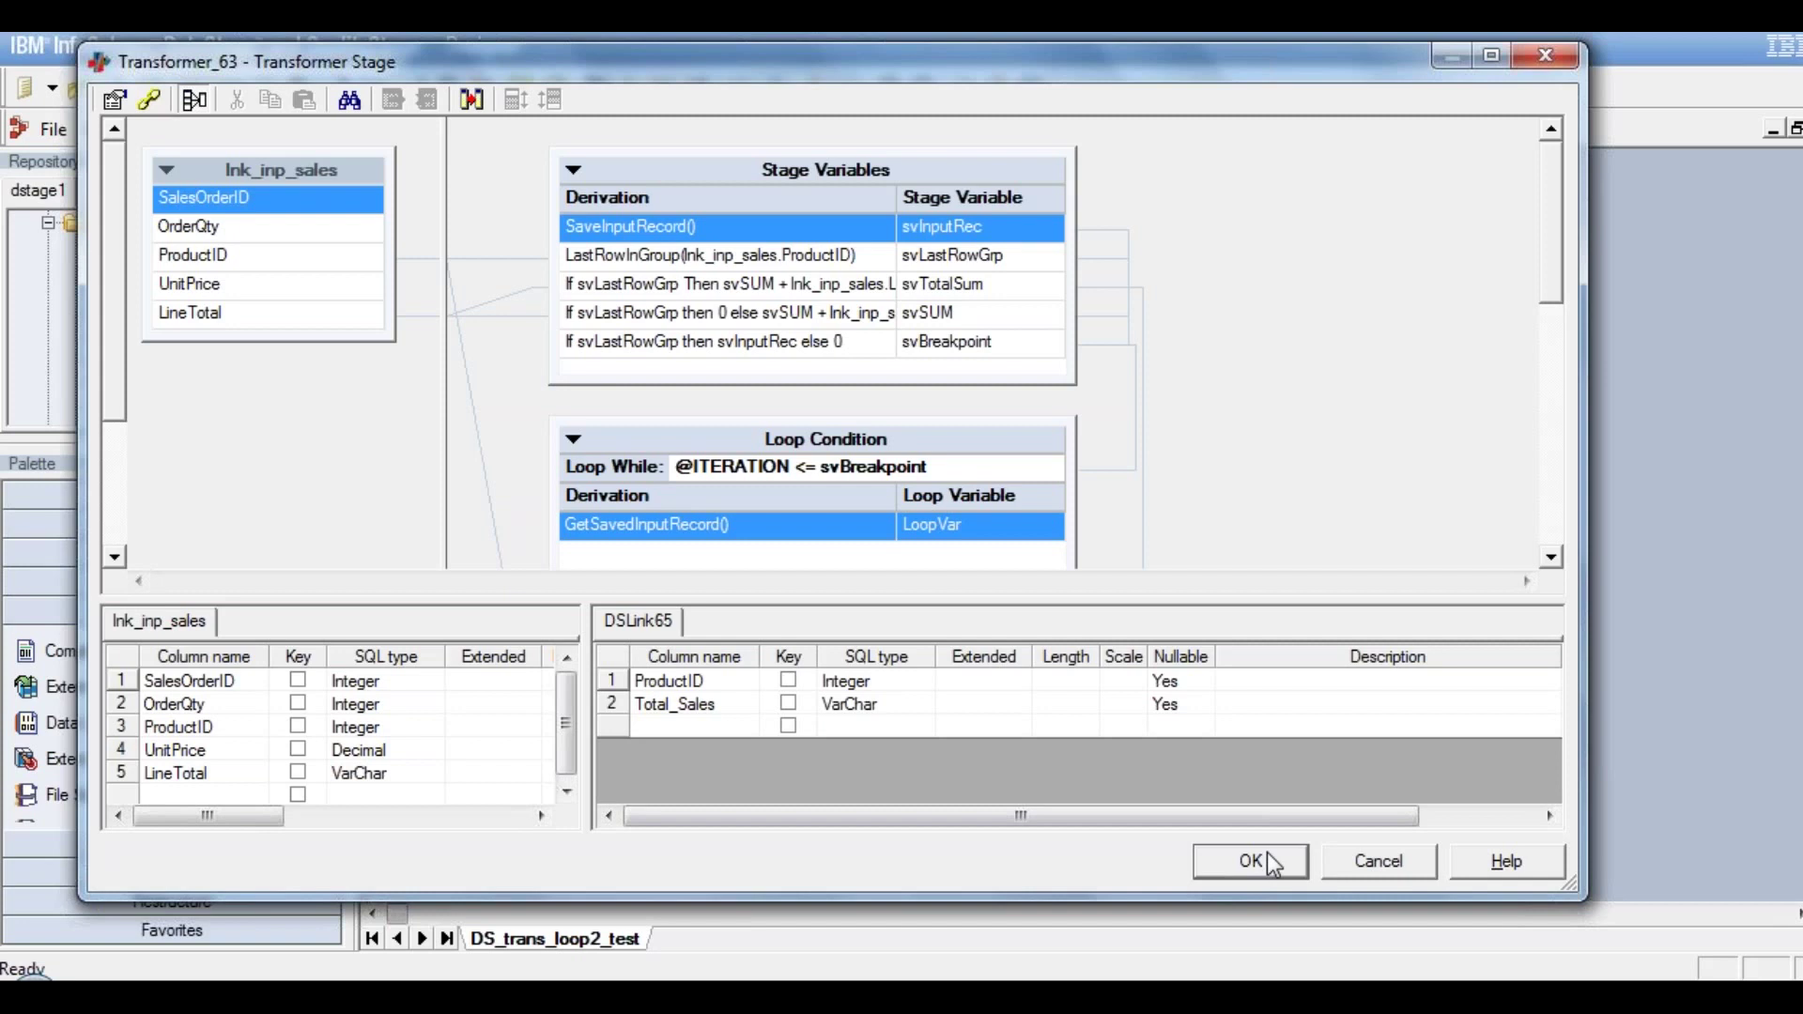
click(1379, 862)
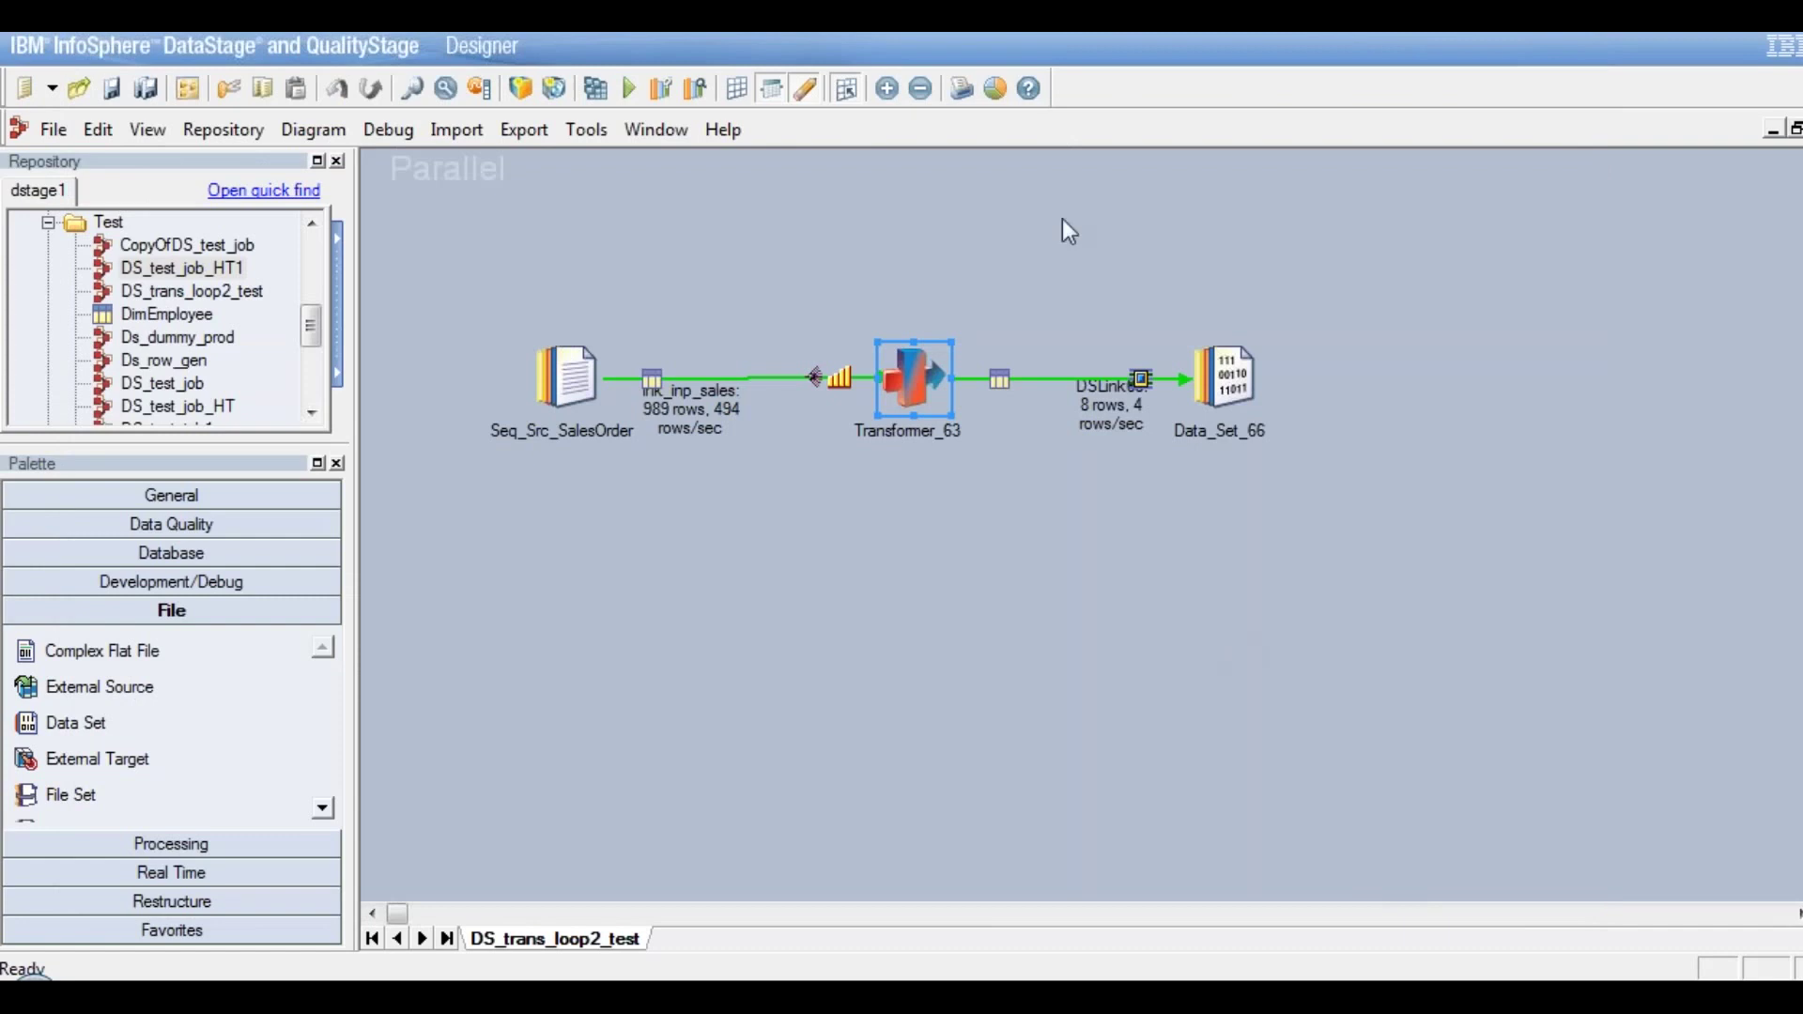
Show the Processing stages in the palette and review Transformer_63 once more
click(950, 244)
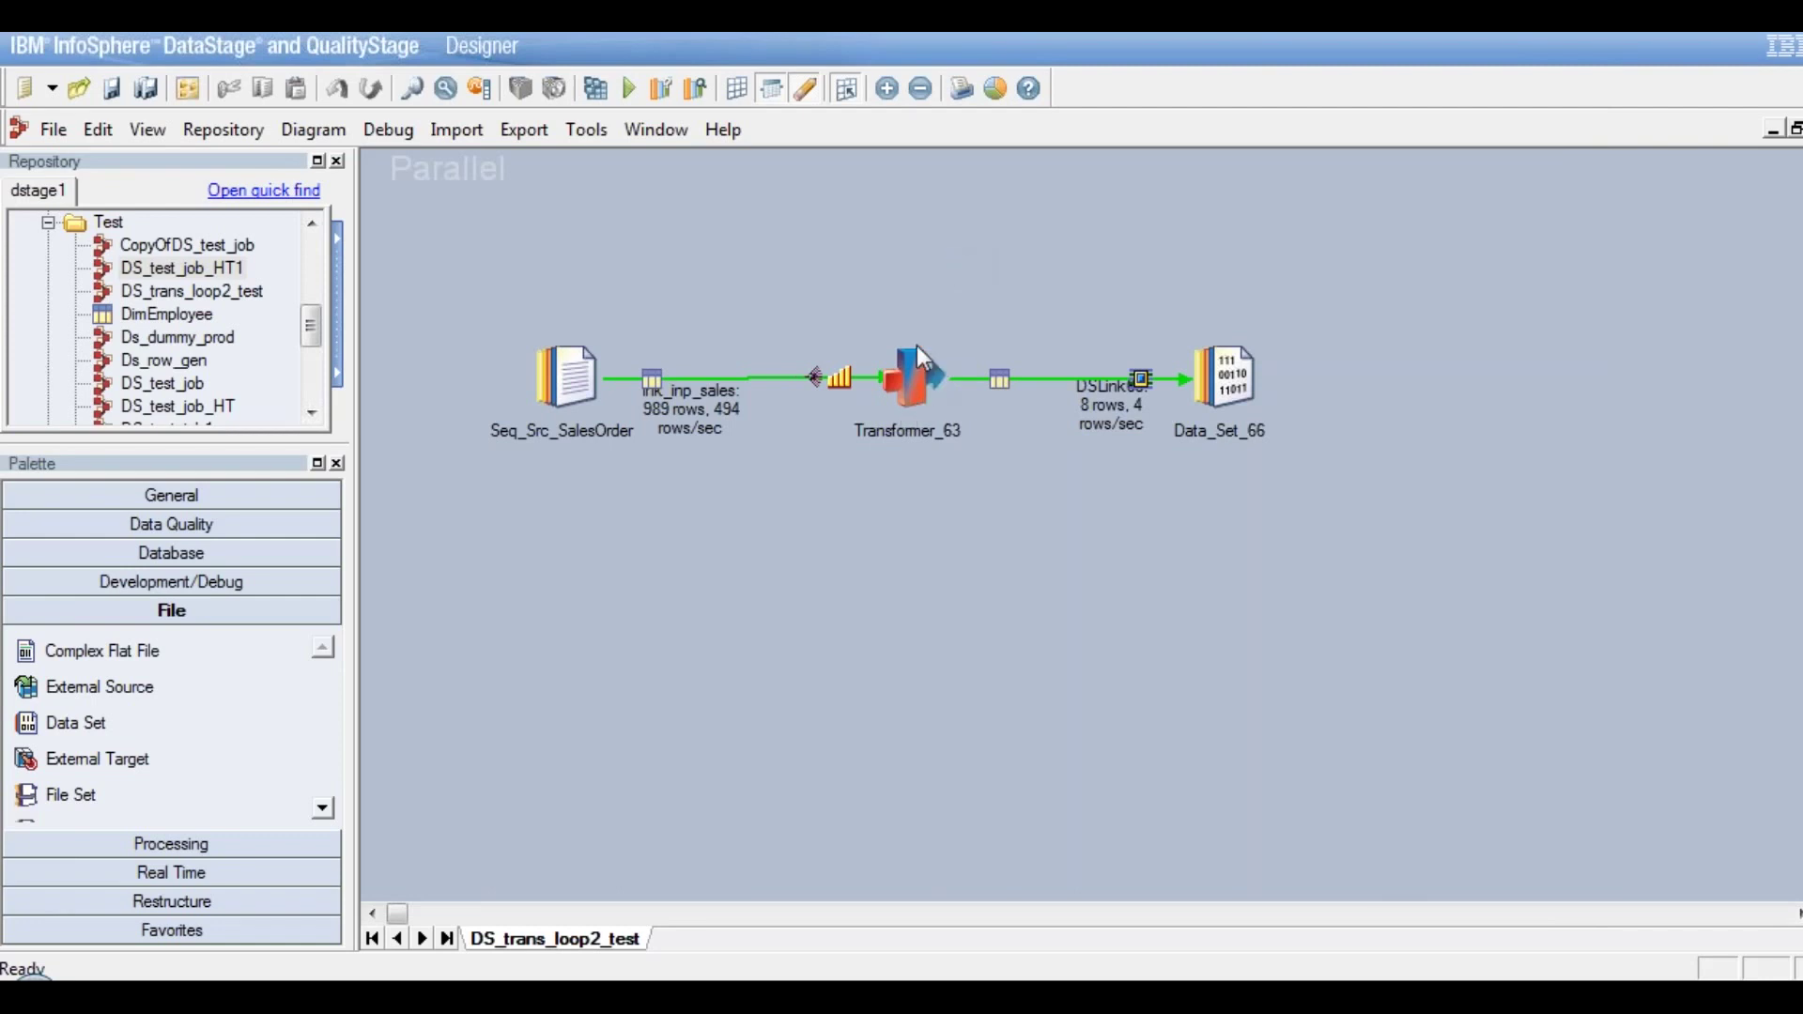
click(179, 844)
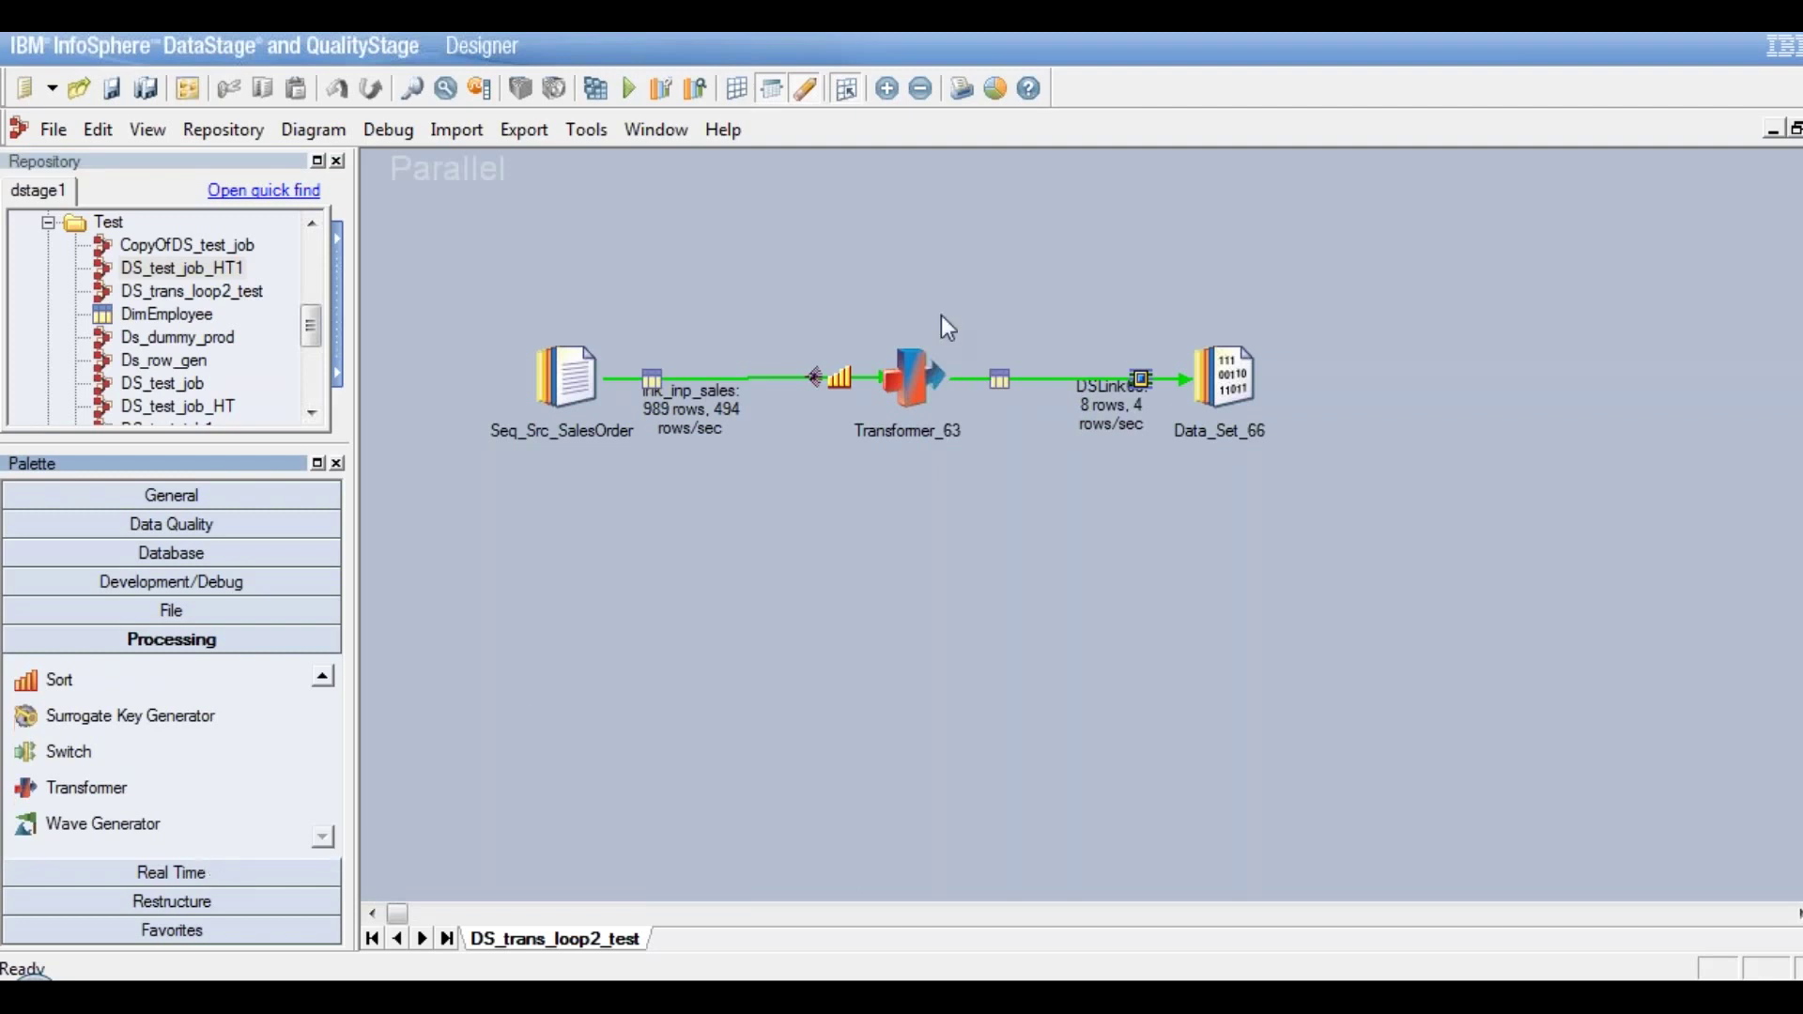
double_click(916, 370)
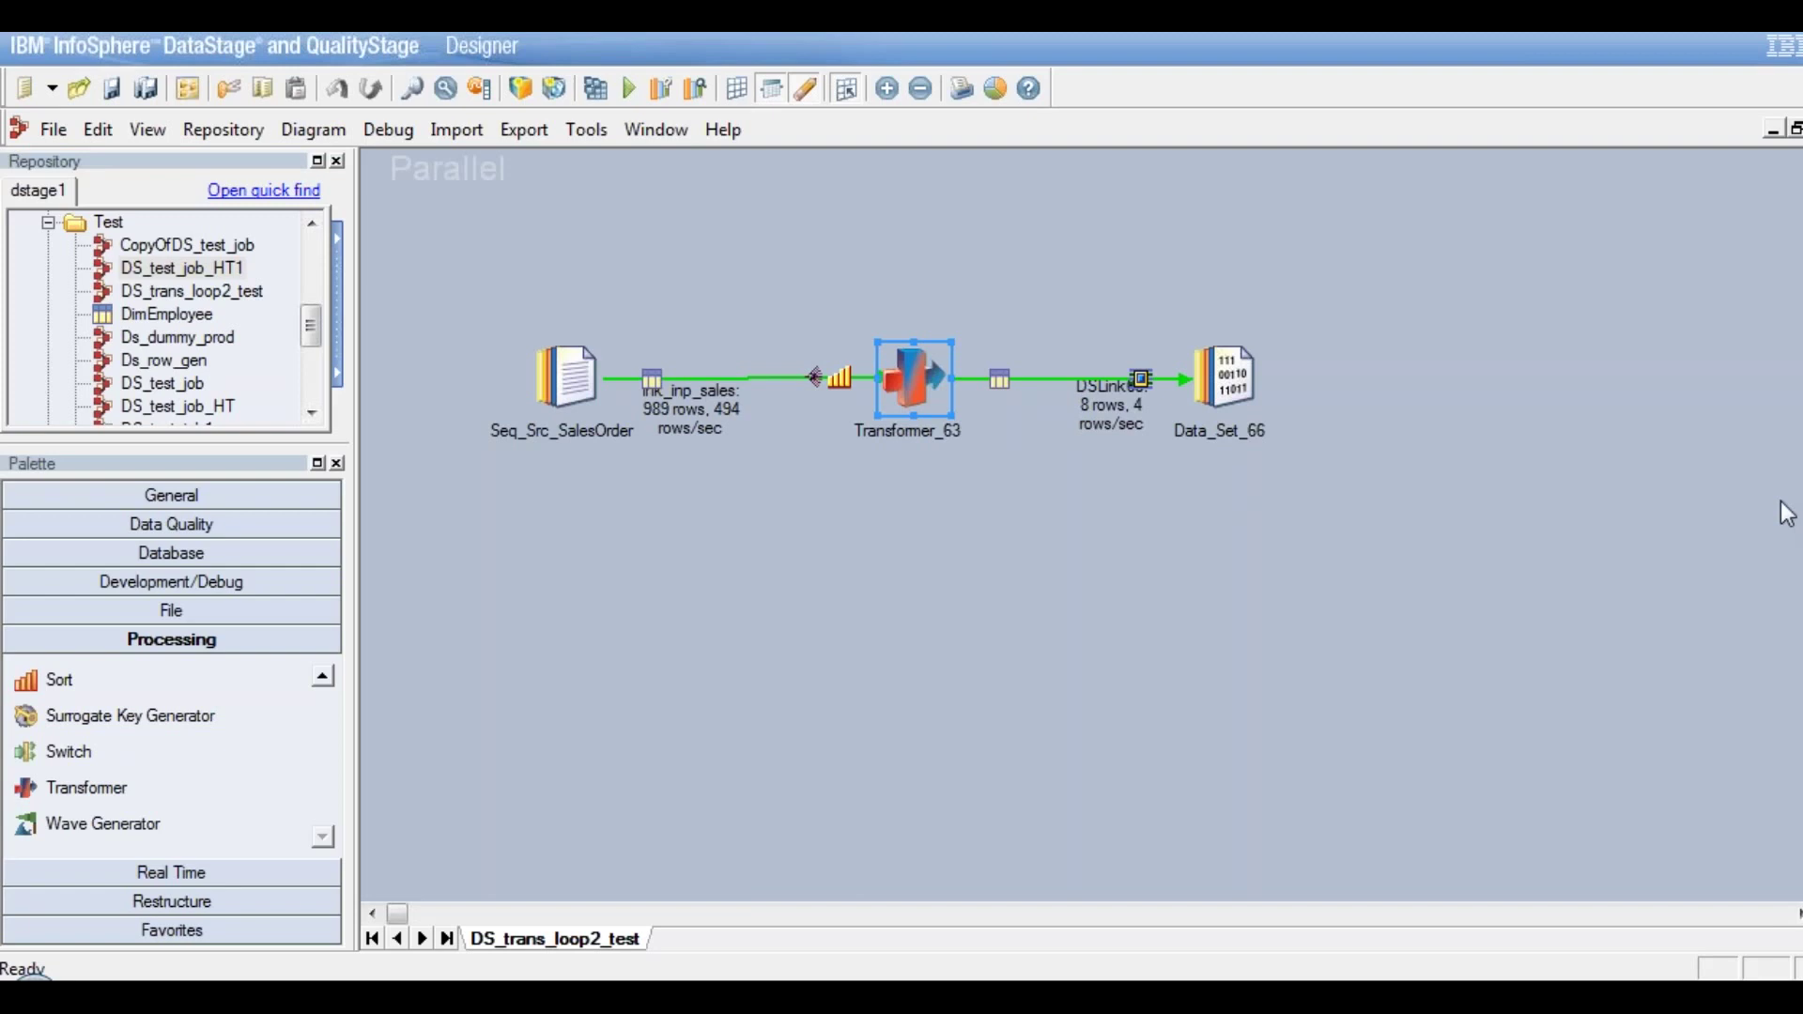
click(1627, 344)
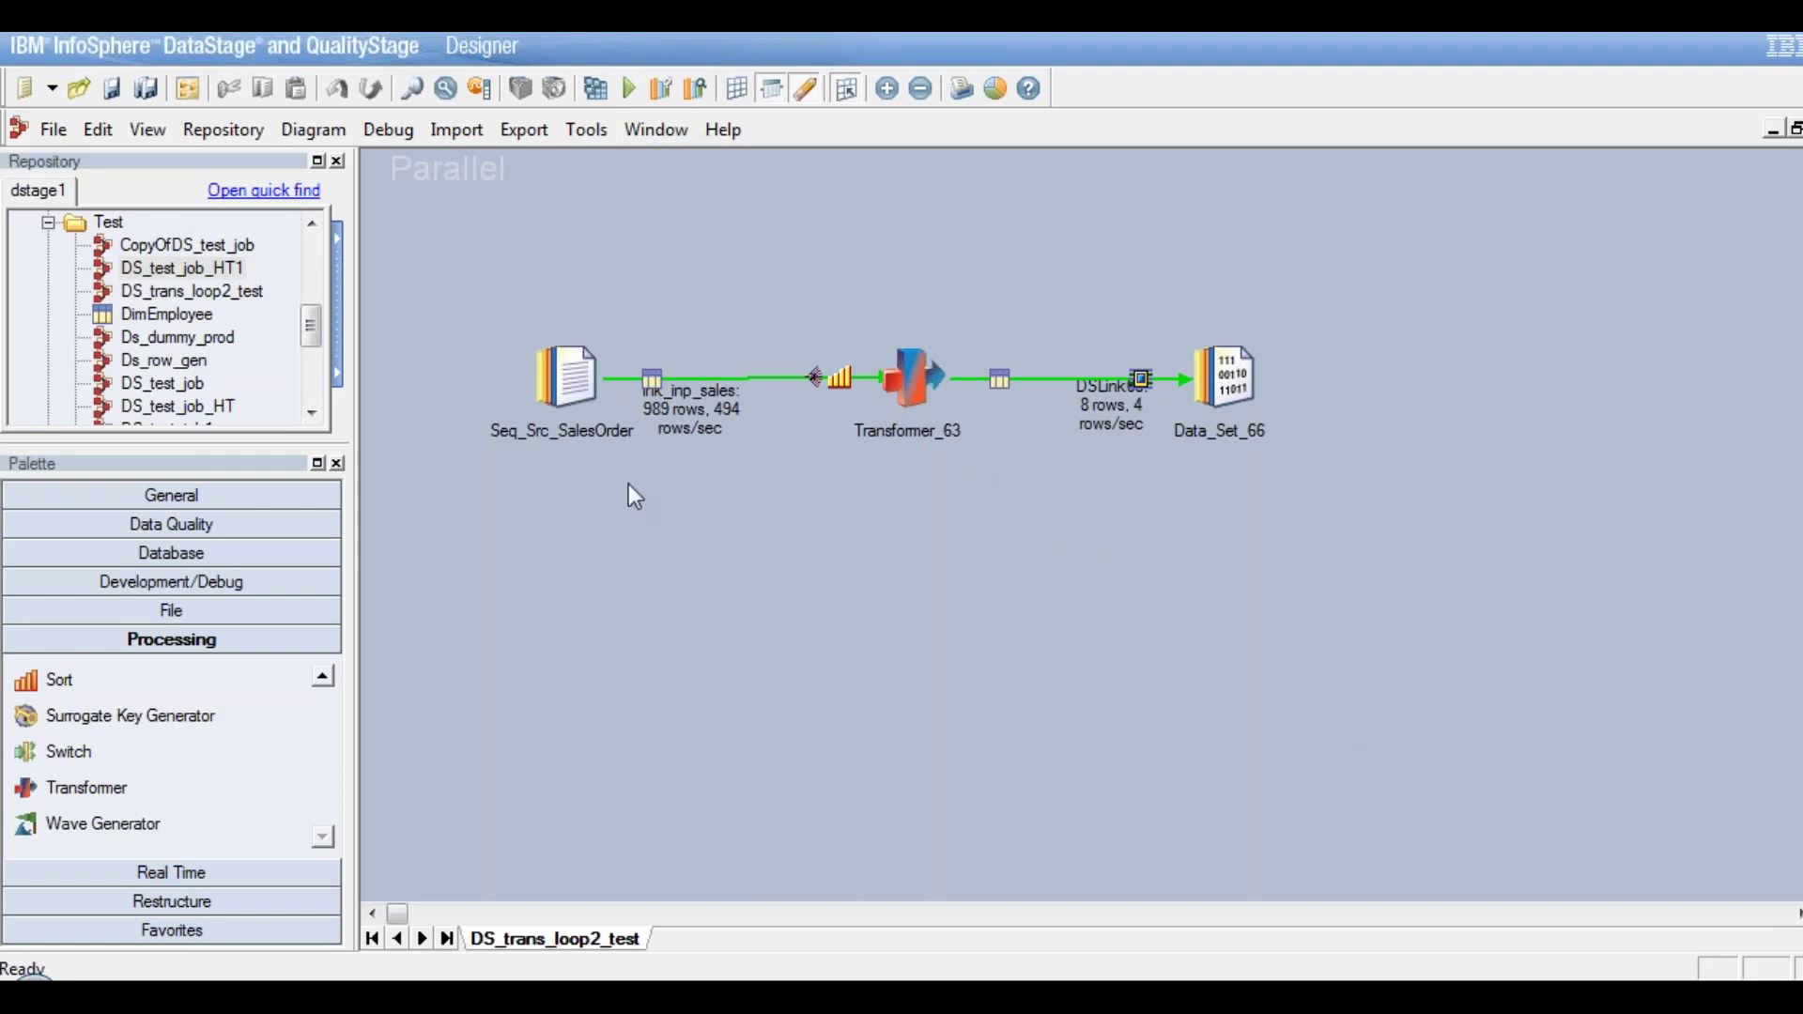
Switch to the DS_test_job_HT1 job and straighten the loose lnk_inp_dept link from Seq_Src_Dept so it runs horizontally
click(664, 136)
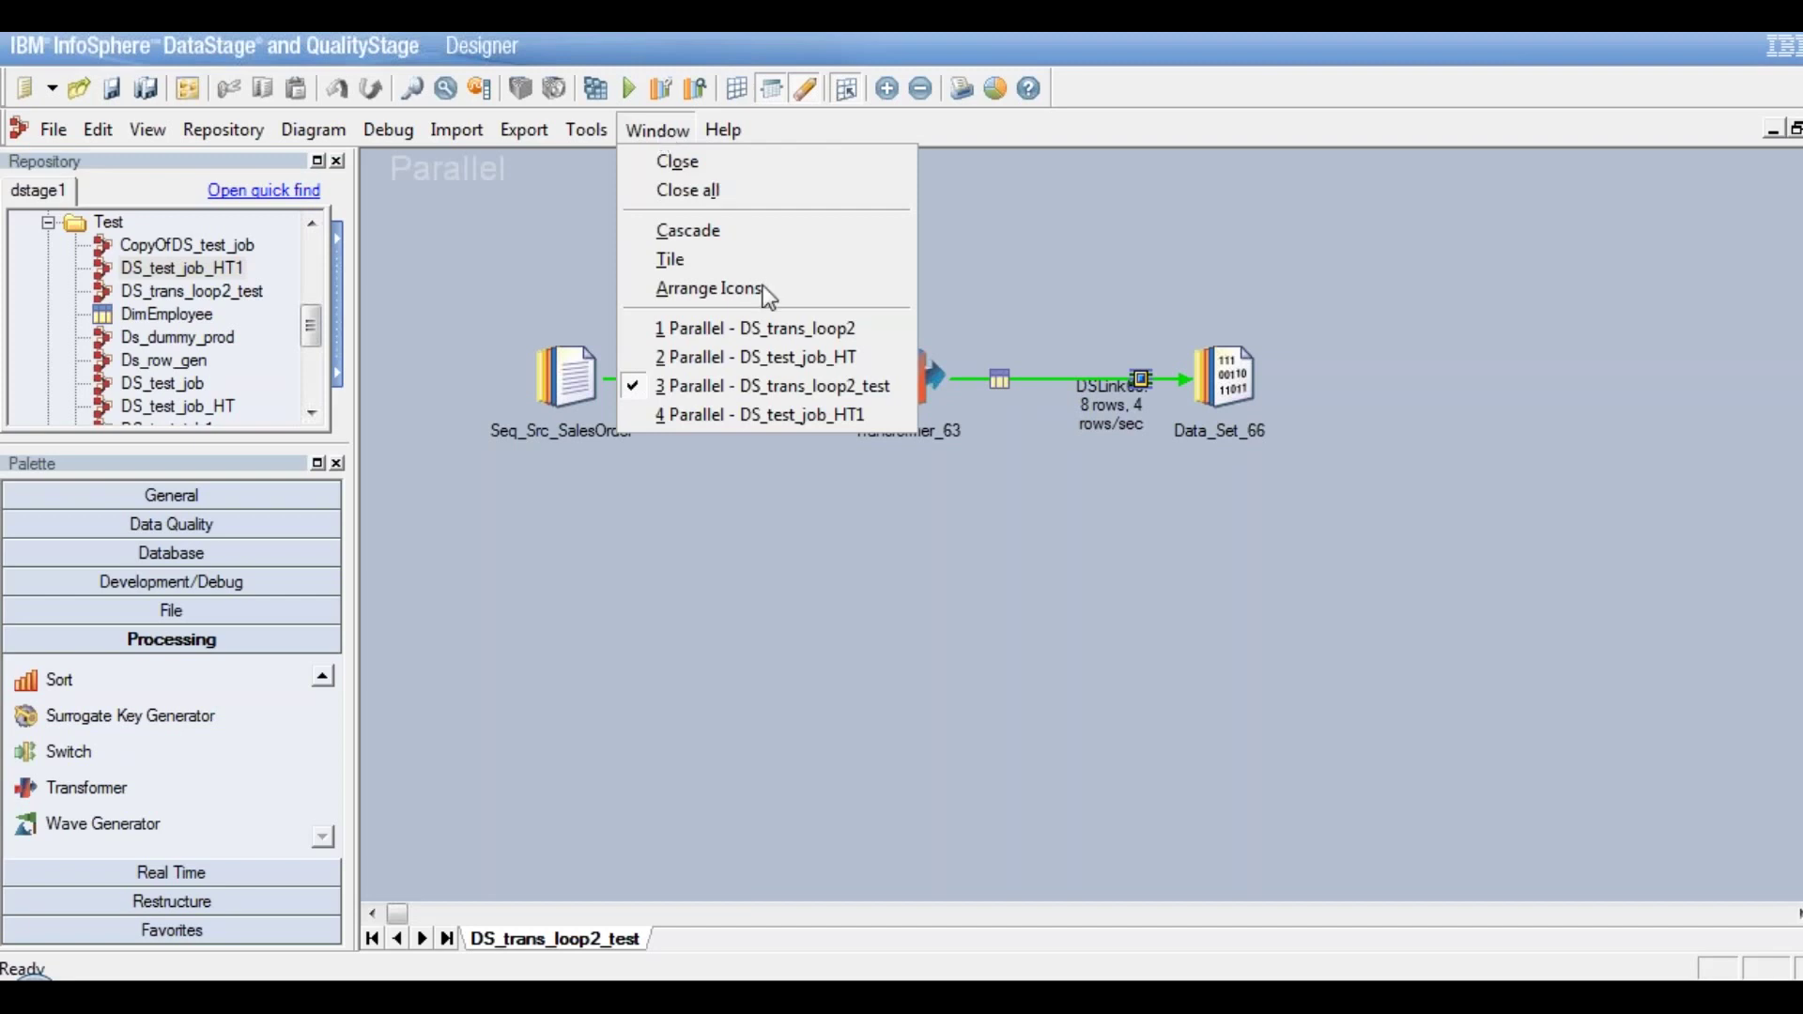
click(774, 412)
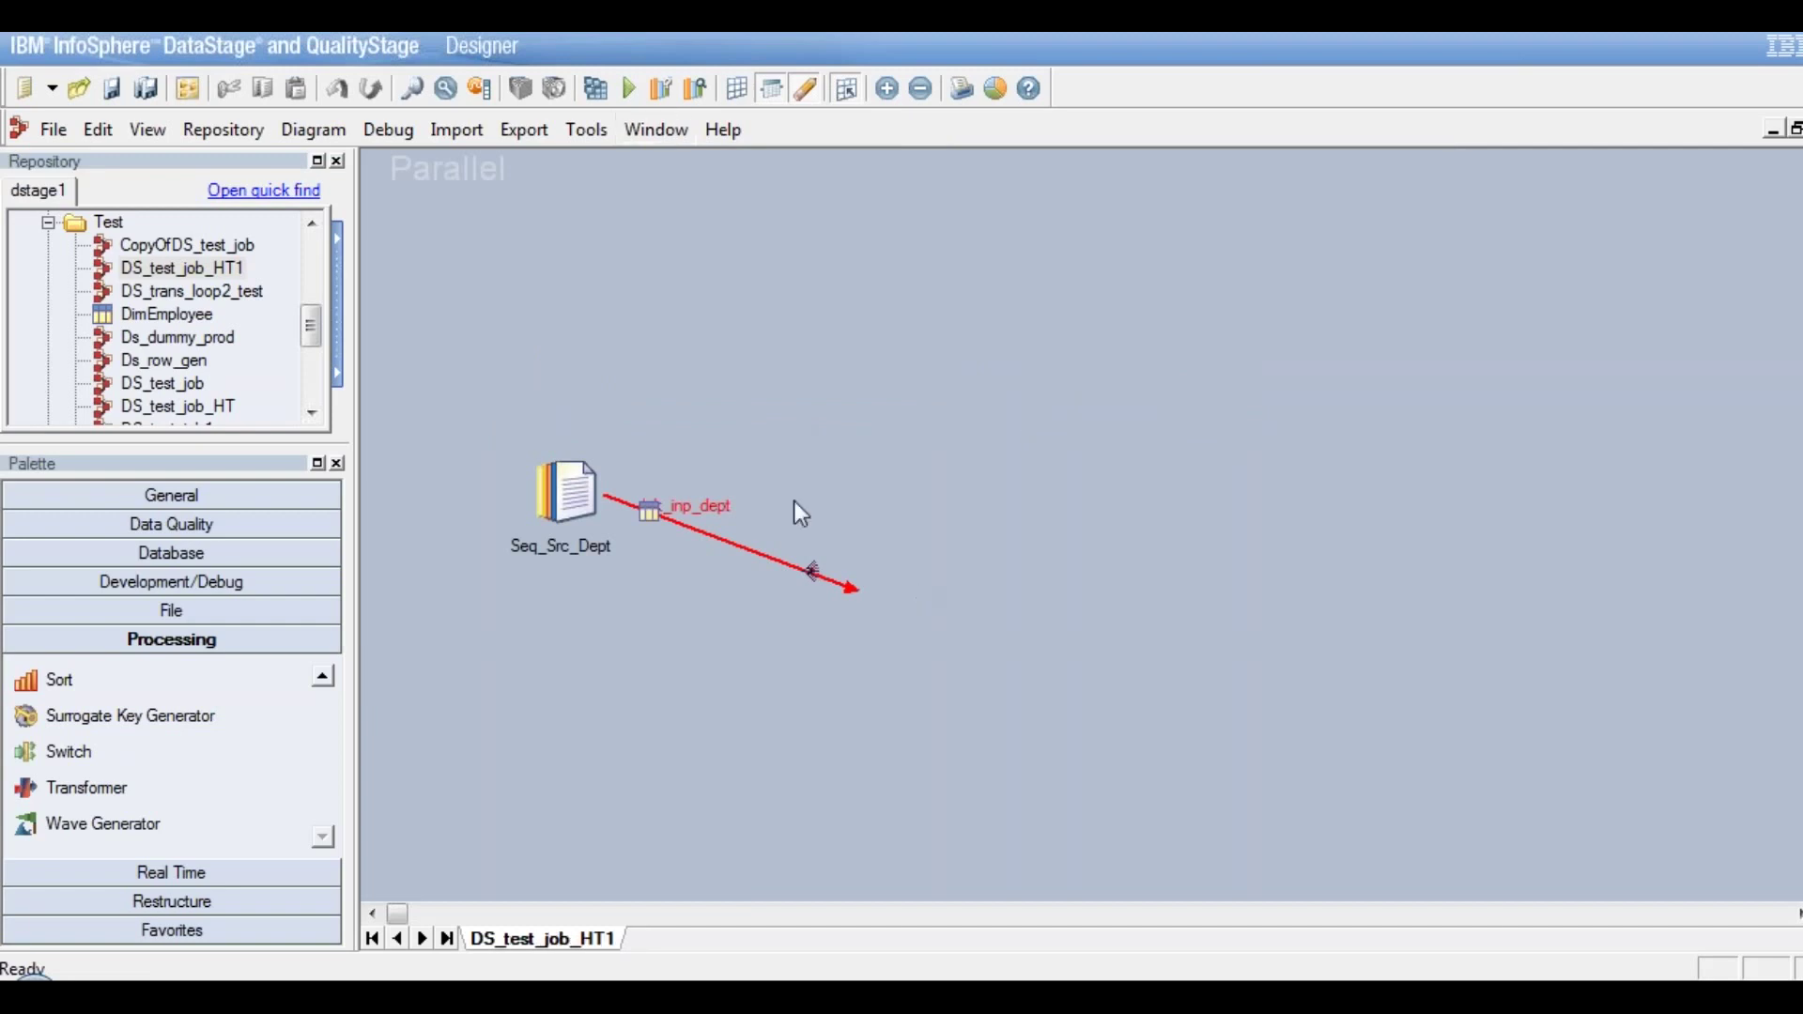
click(857, 593)
drag(858, 593, 866, 496)
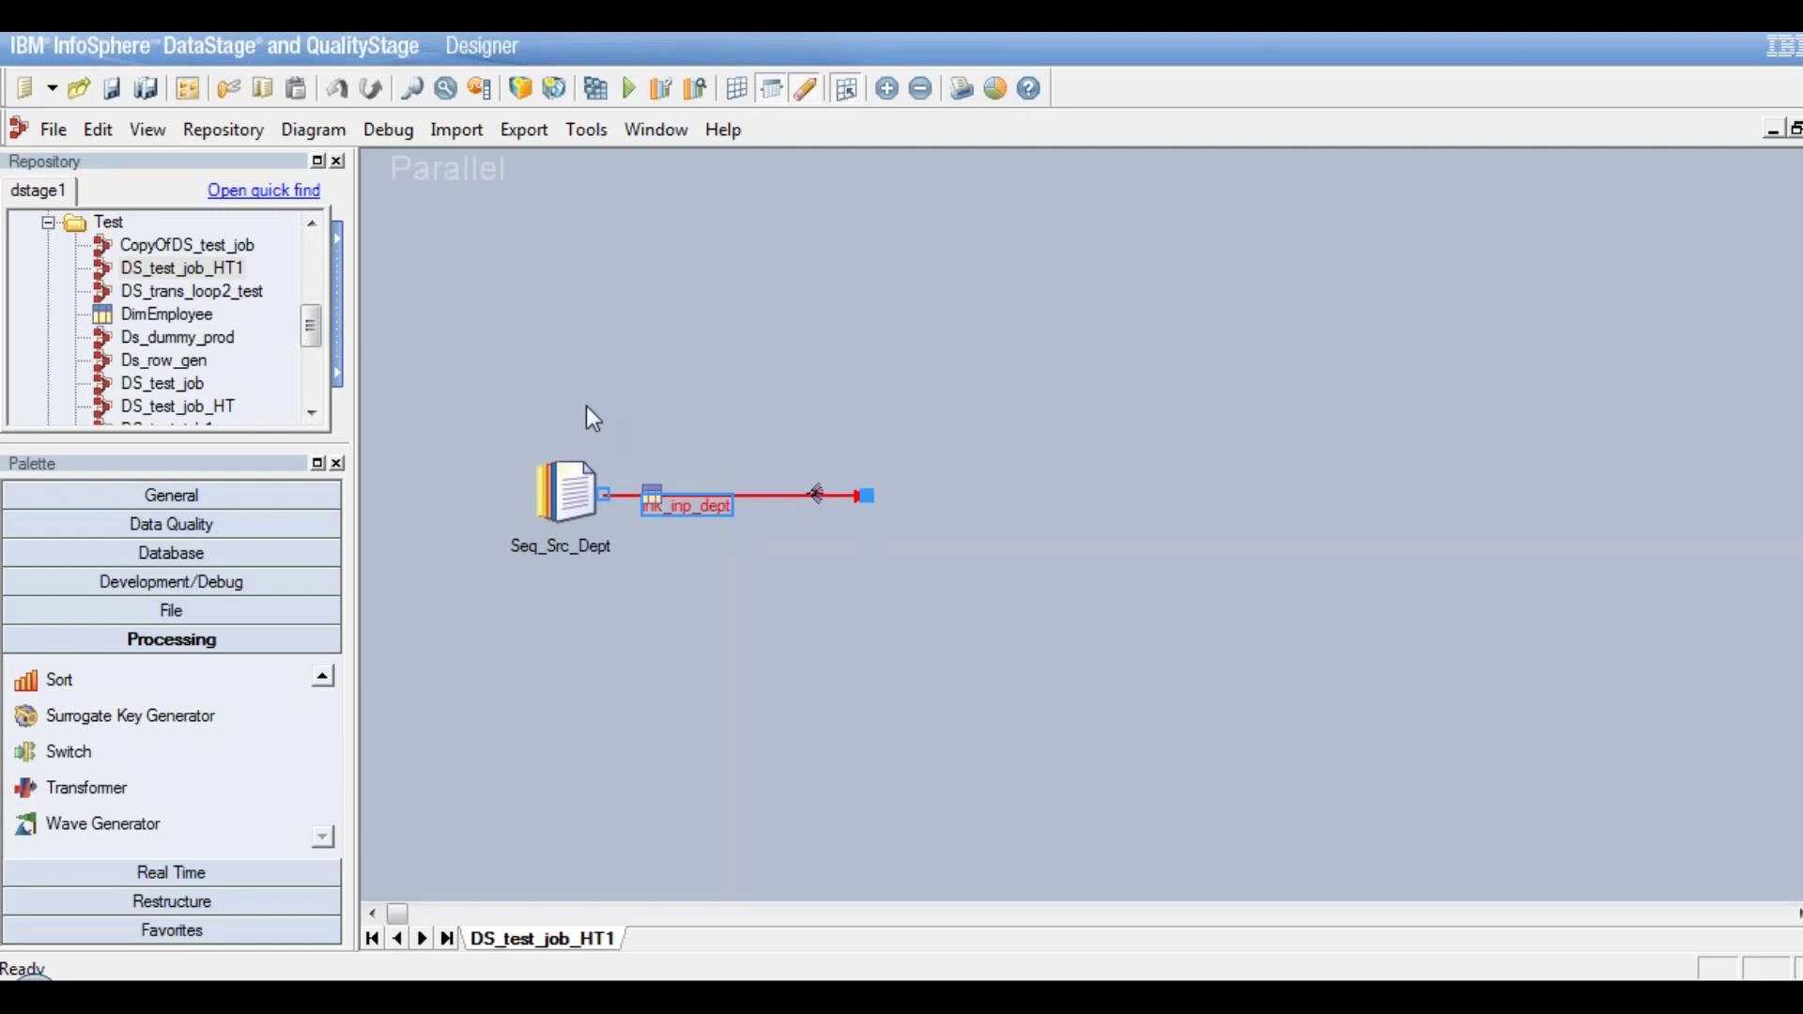
click(843, 499)
click(887, 532)
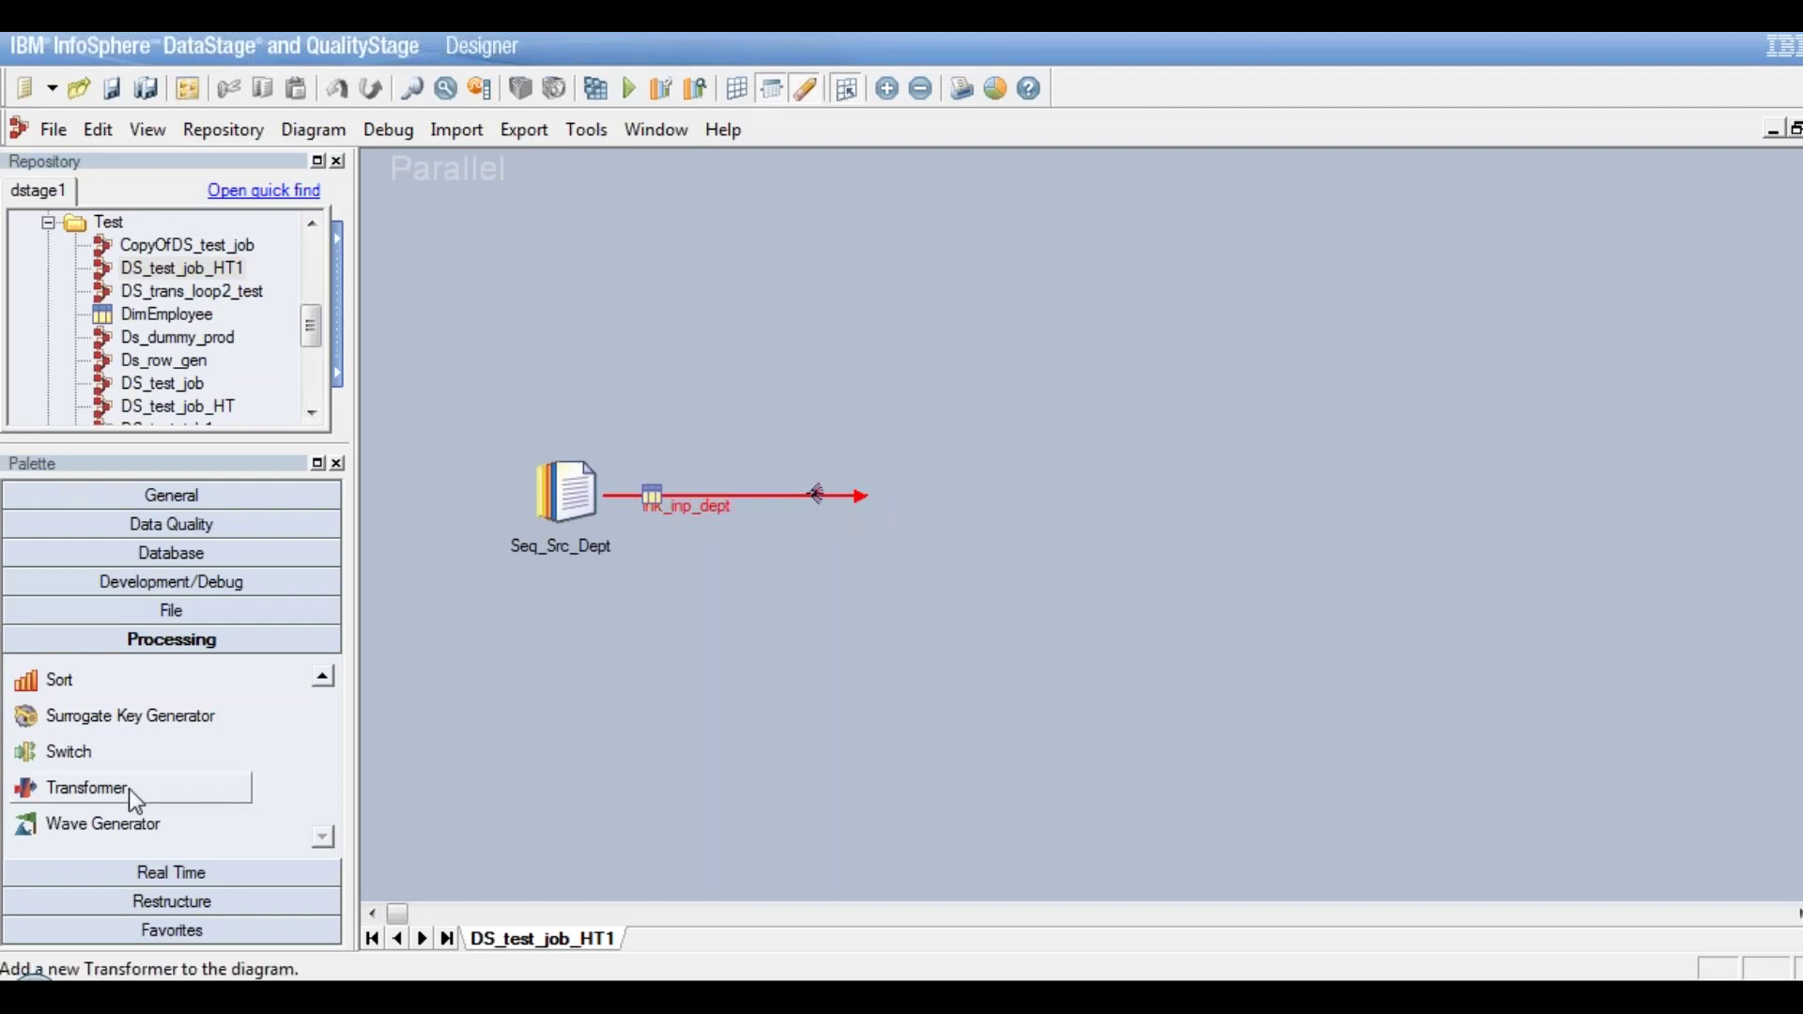
Add a Transformer stage at the end of the lnk_inp_dept link and connect the link to it as input
drag(132, 791, 907, 503)
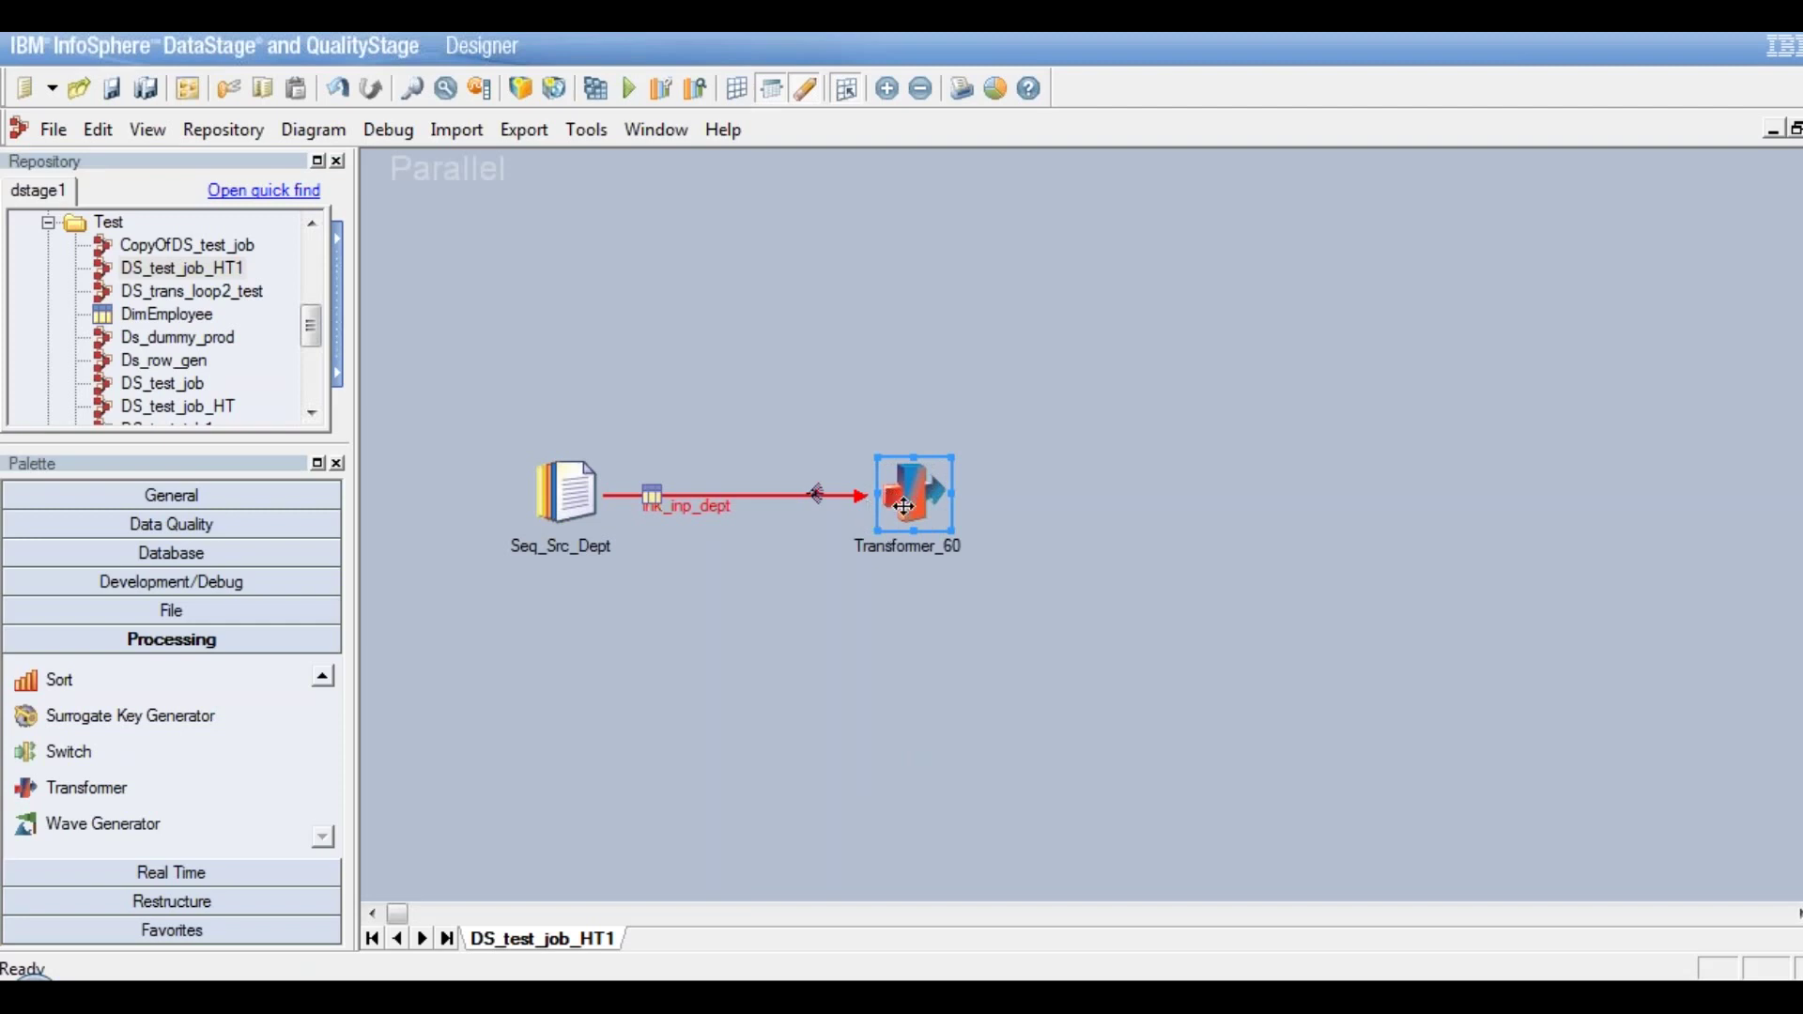
key(F2)
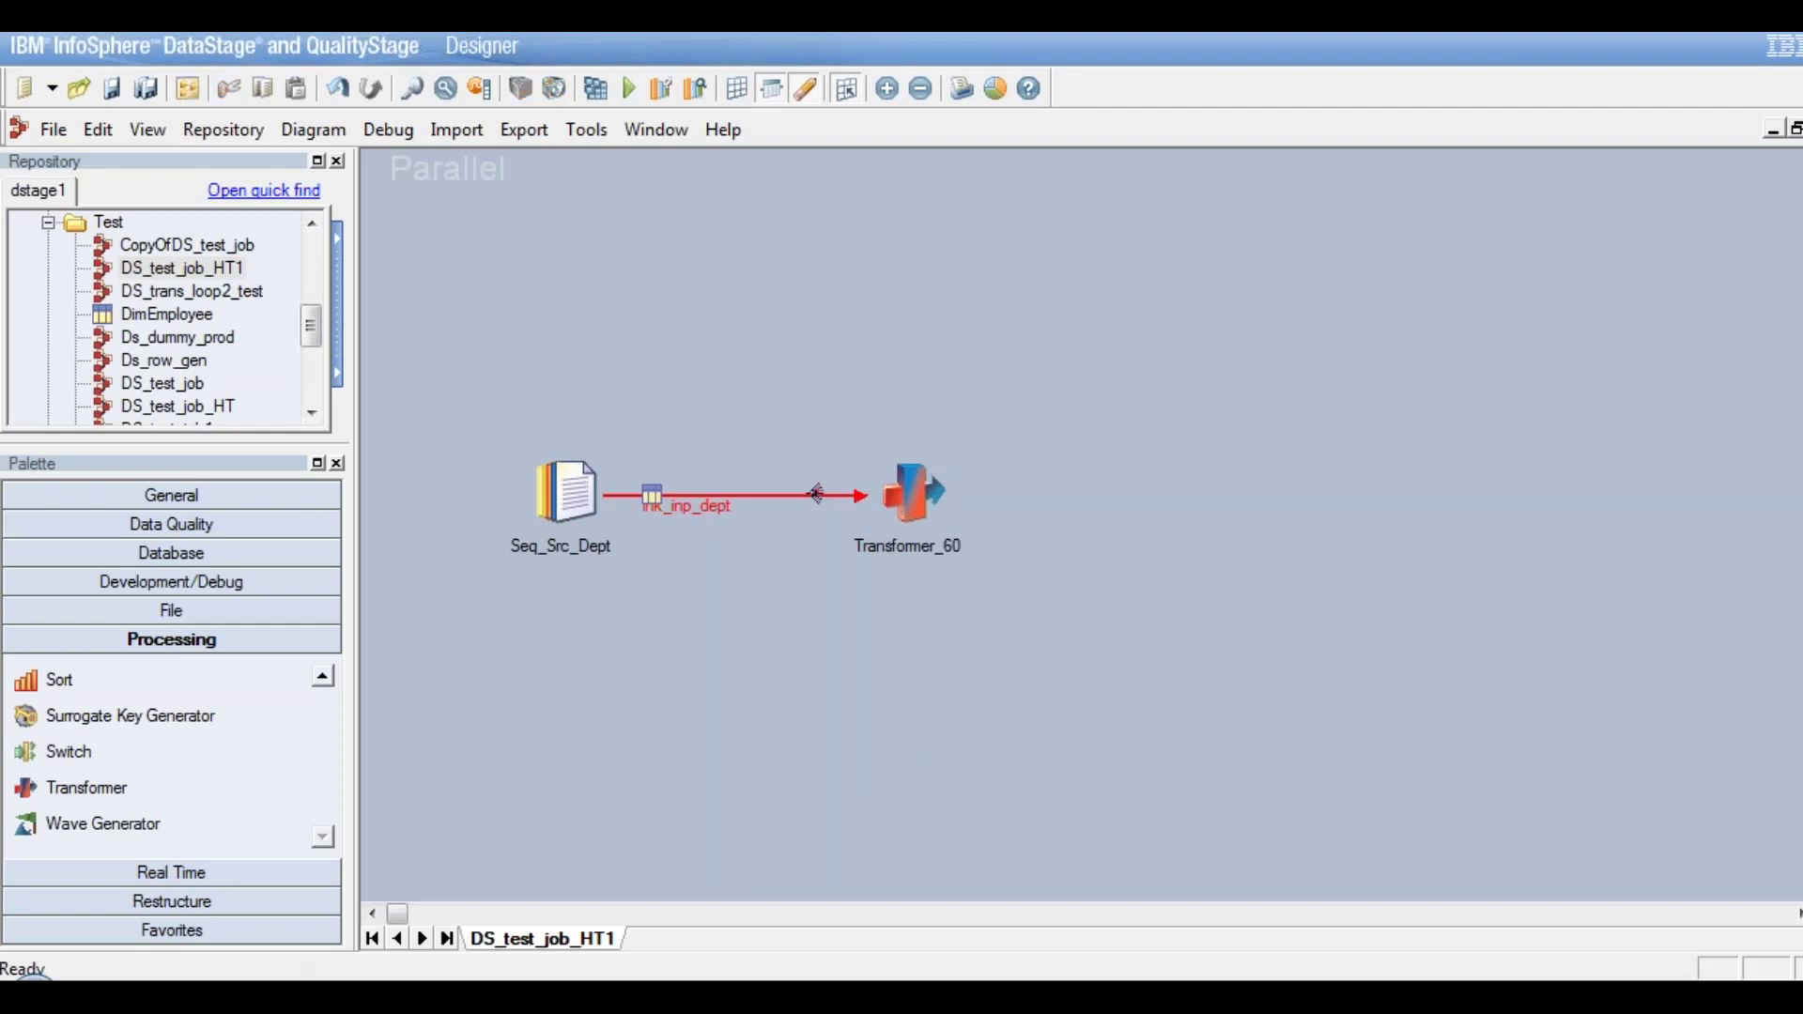
key(Return)
click(857, 496)
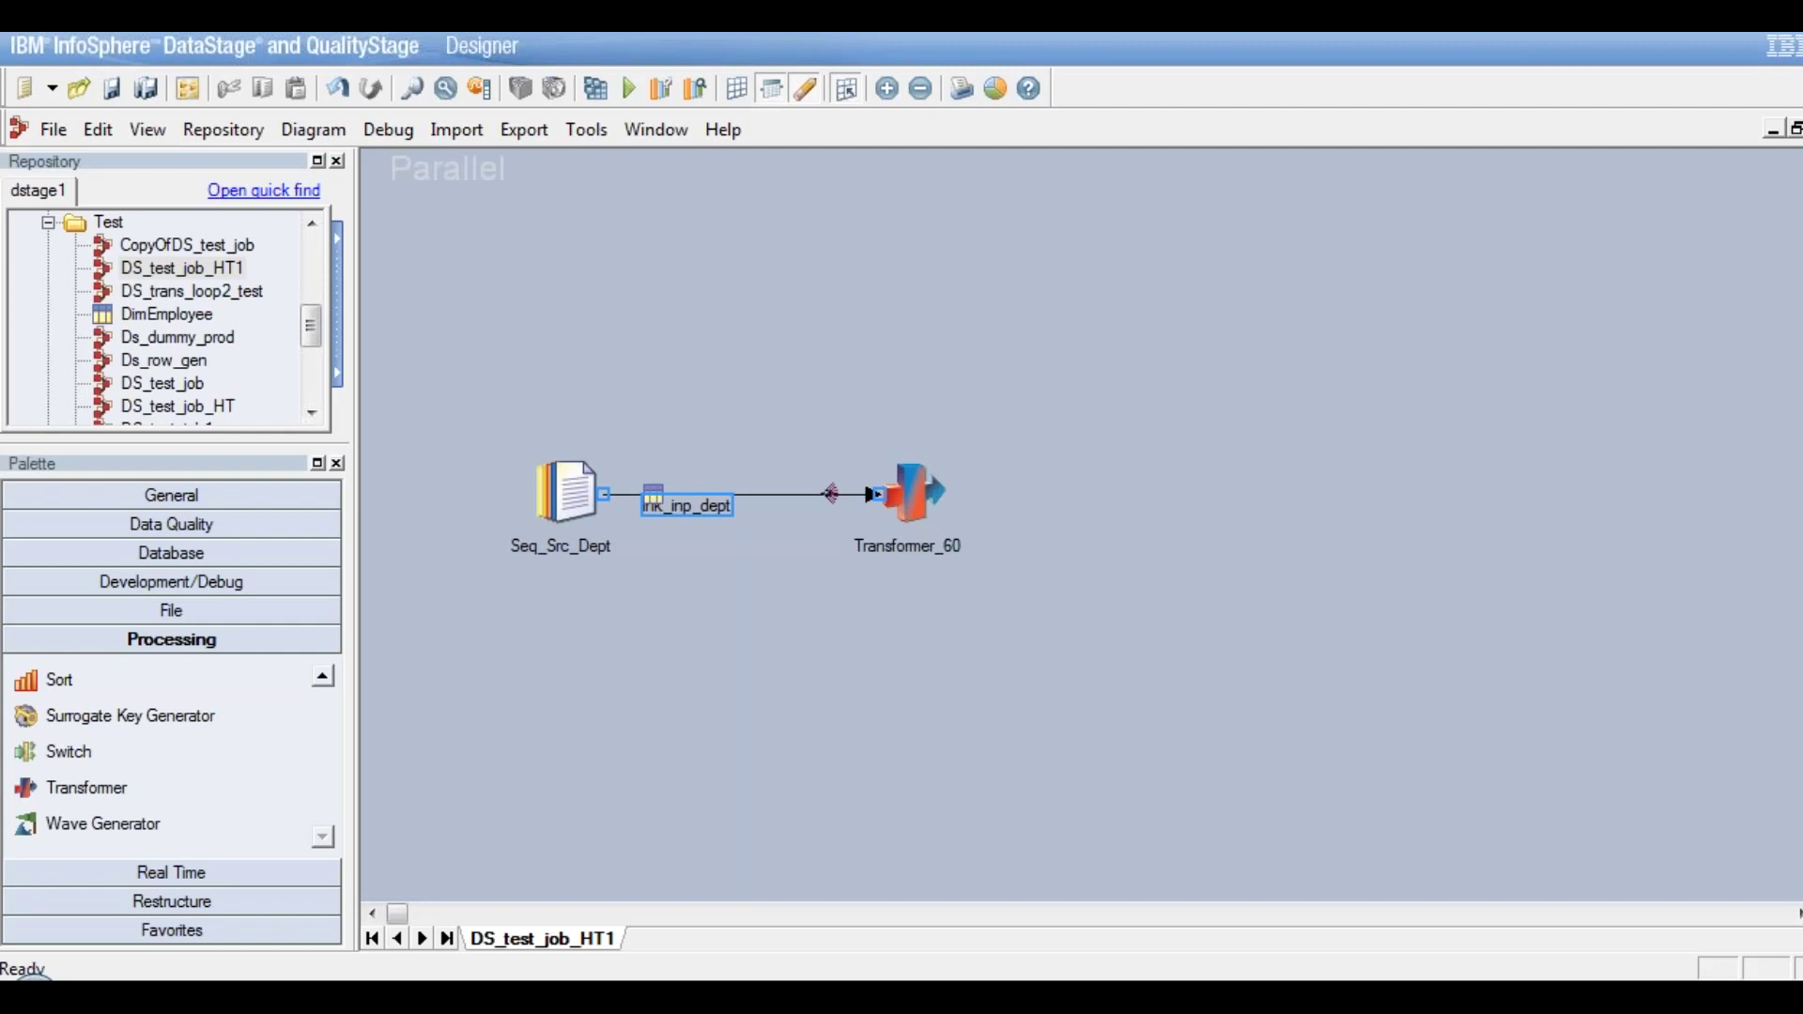
Draw output links from Transformer_60 so that three links fan out, one upward, one level and one downward
drag(916, 502, 1118, 475)
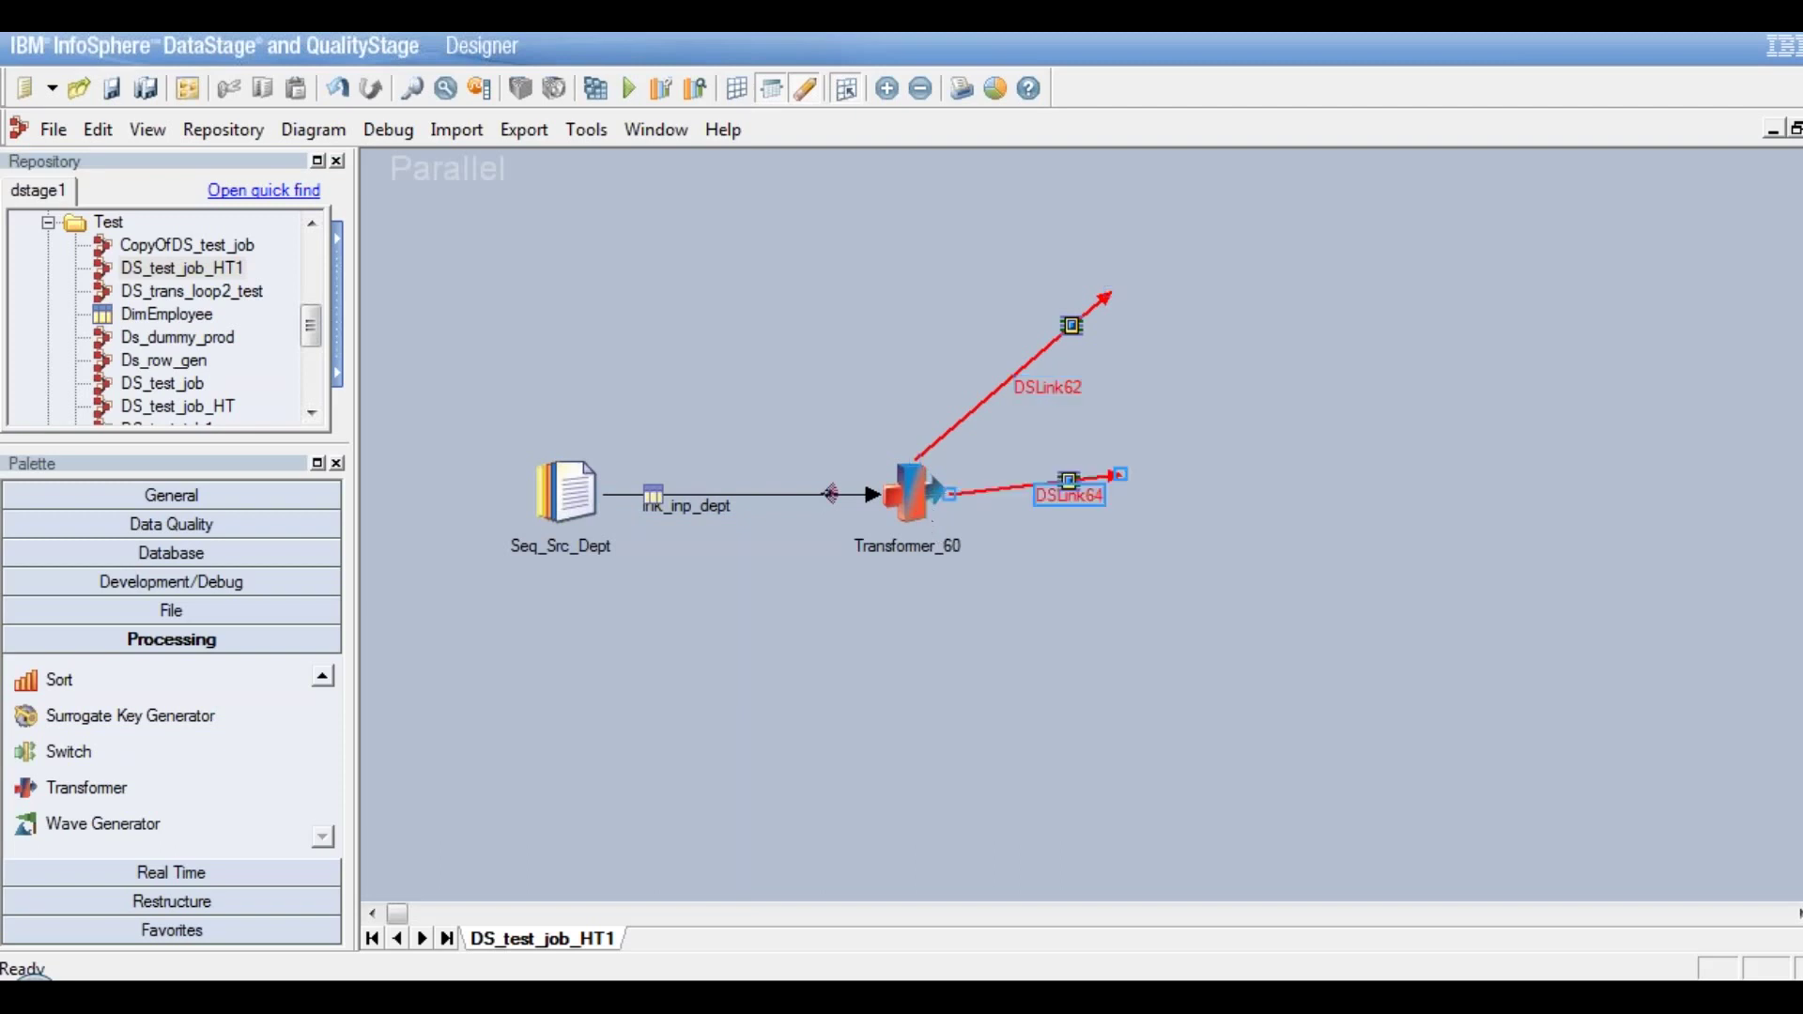
drag(925, 508, 1189, 562)
drag(1127, 484, 1127, 483)
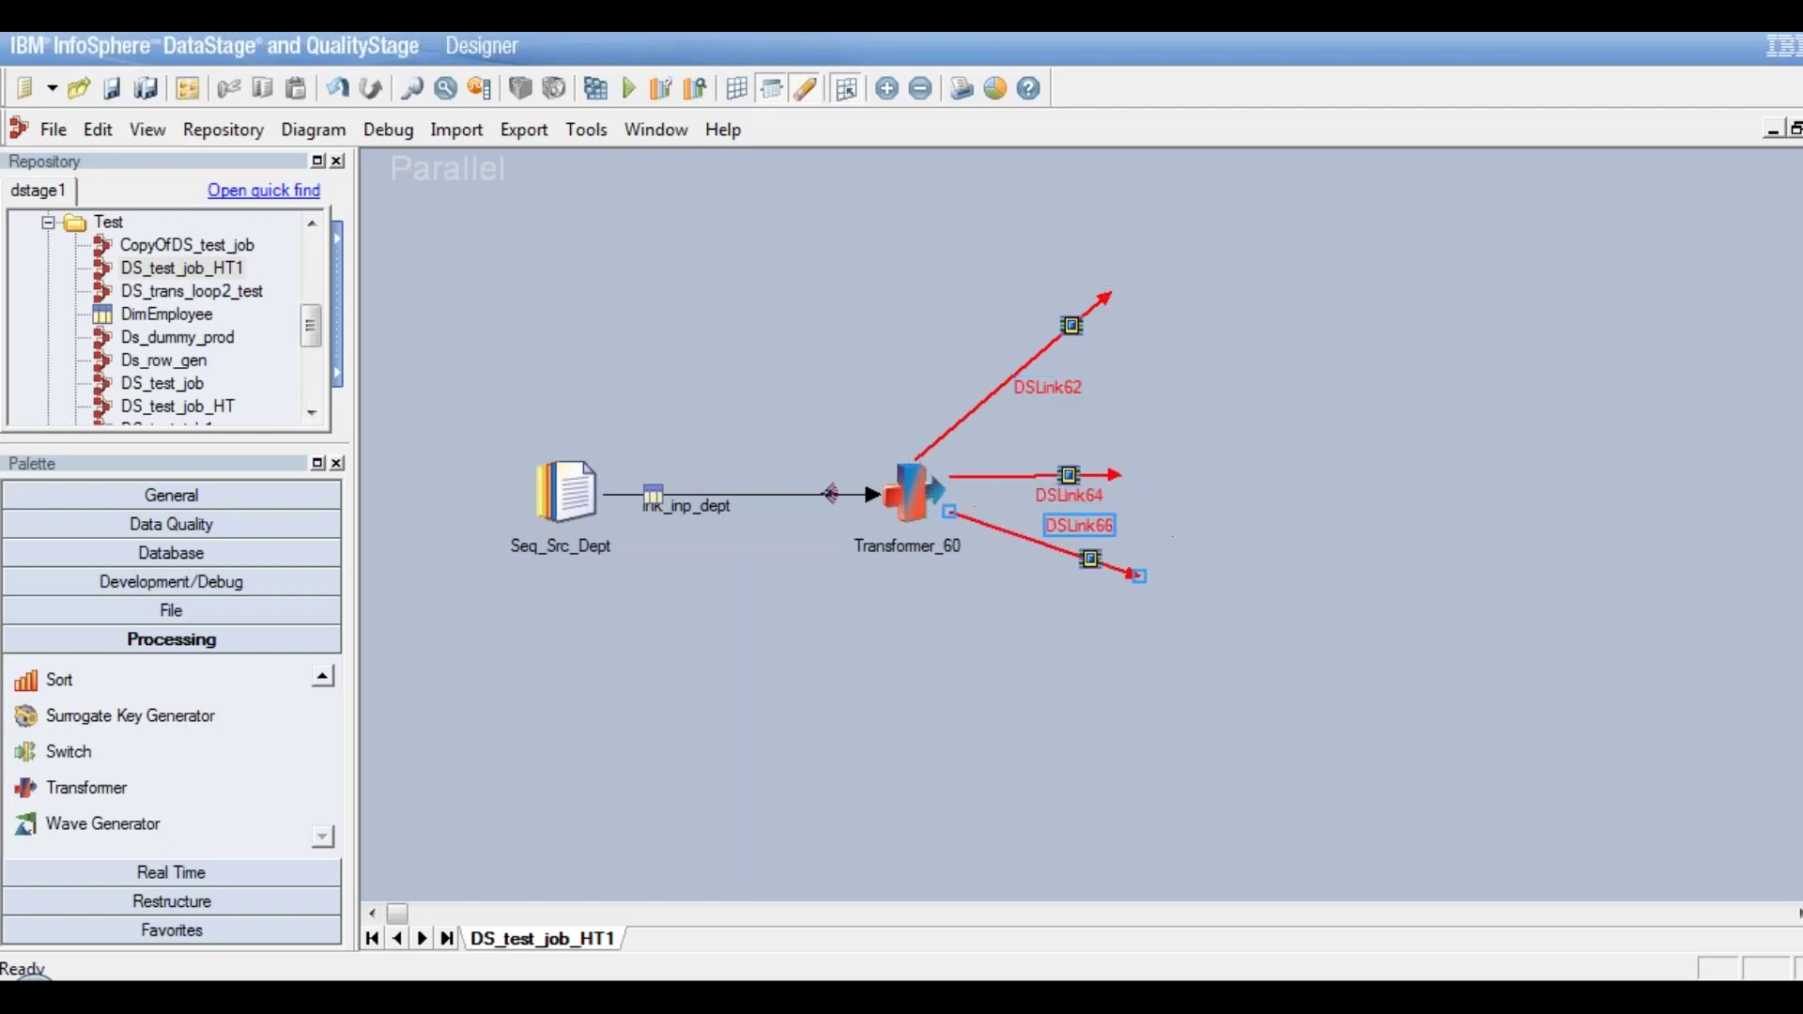
click(922, 484)
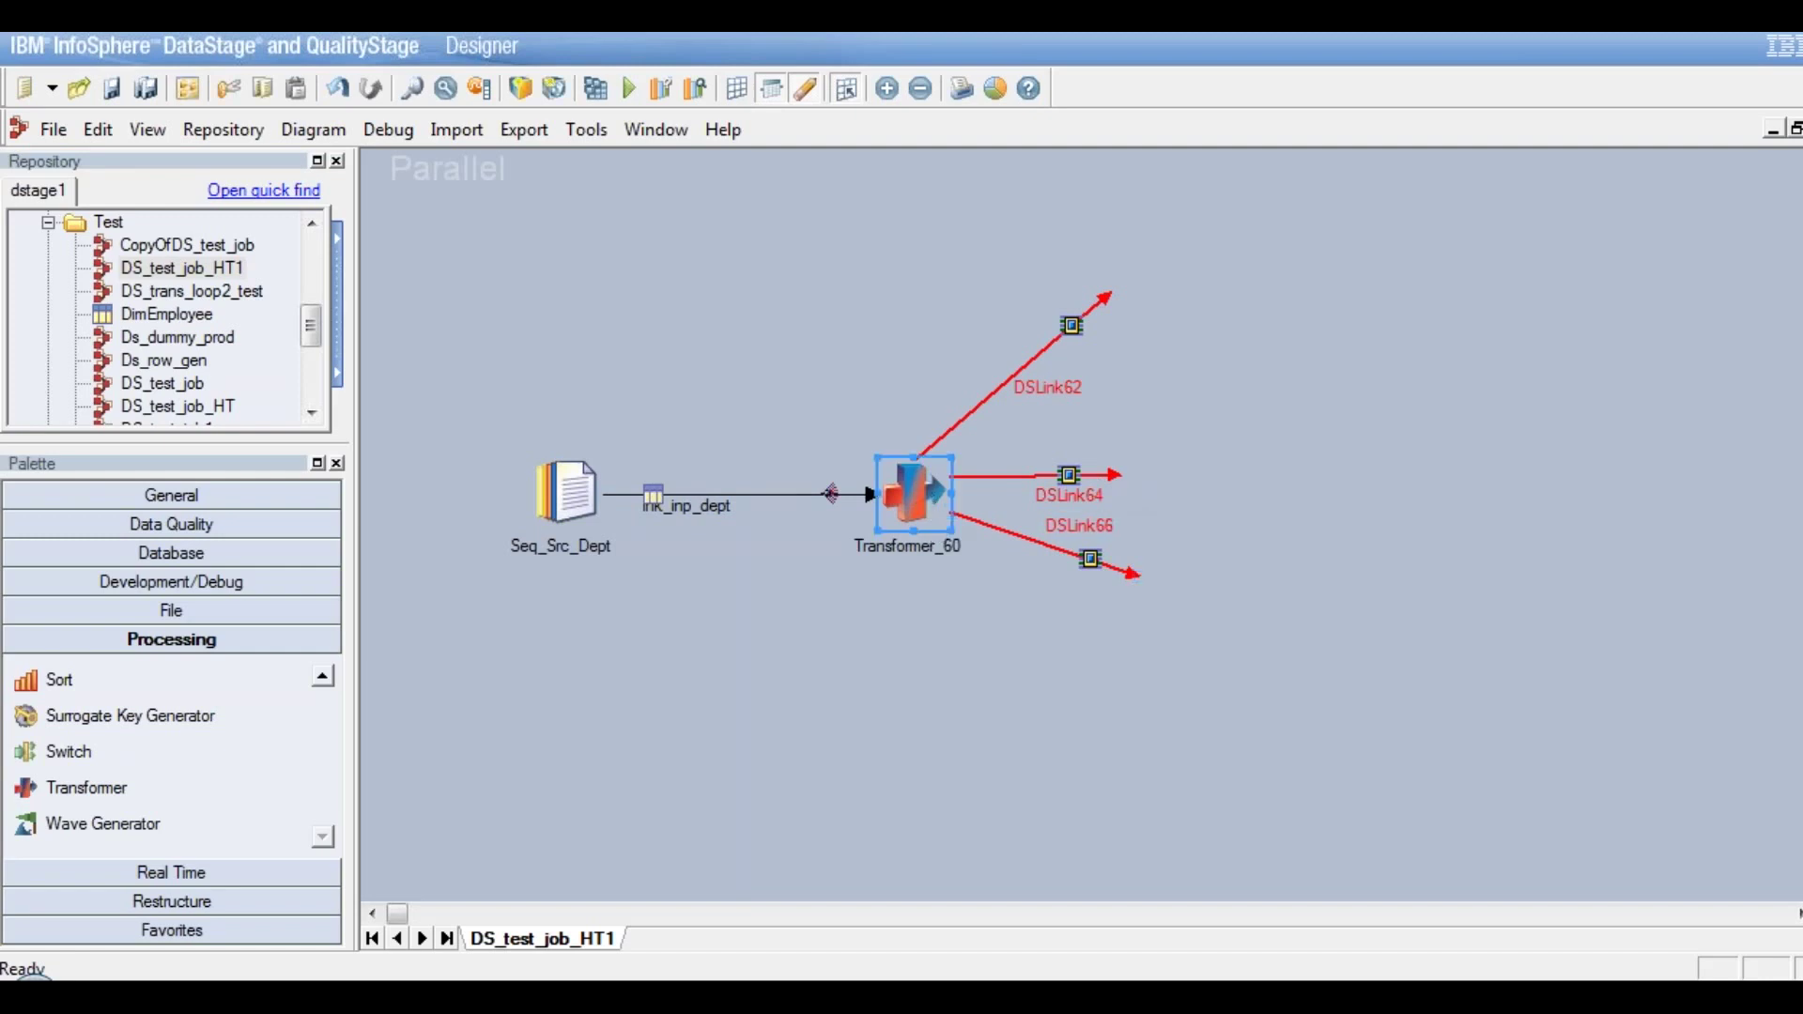
Rename the uppermost output link of Transformer_60 as lnk_header
click(1071, 394)
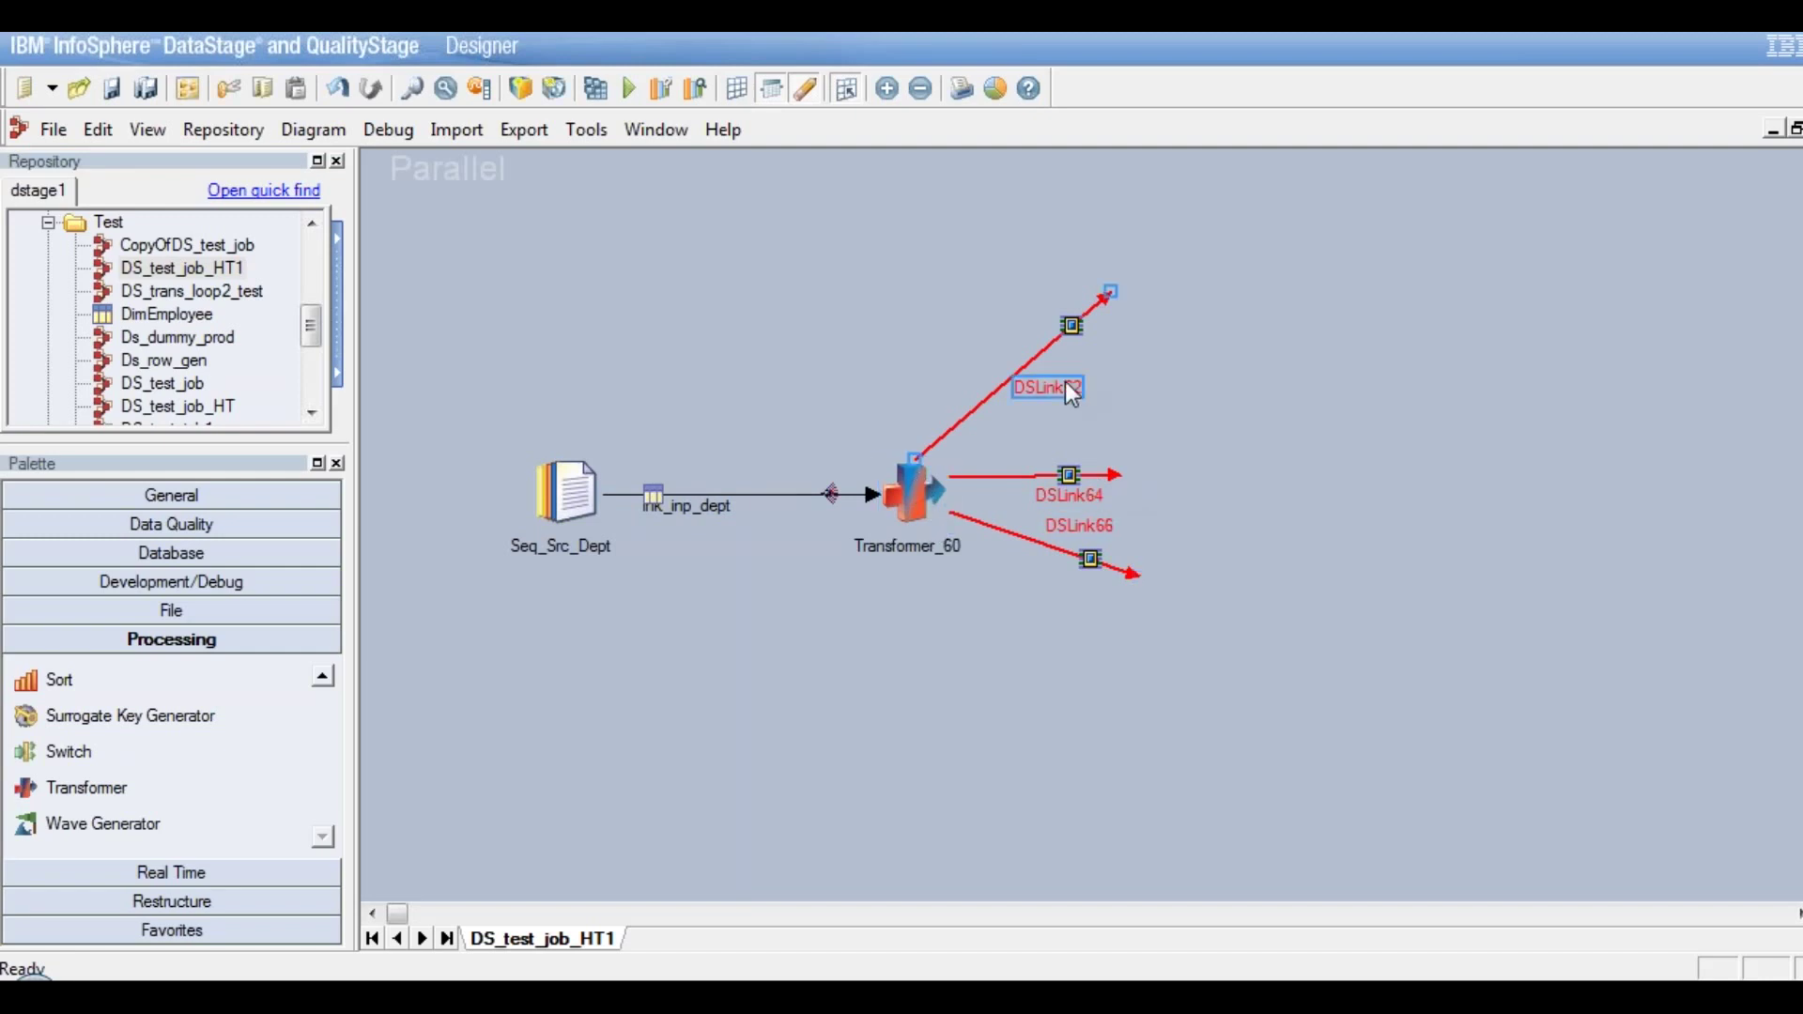
right_click(1066, 384)
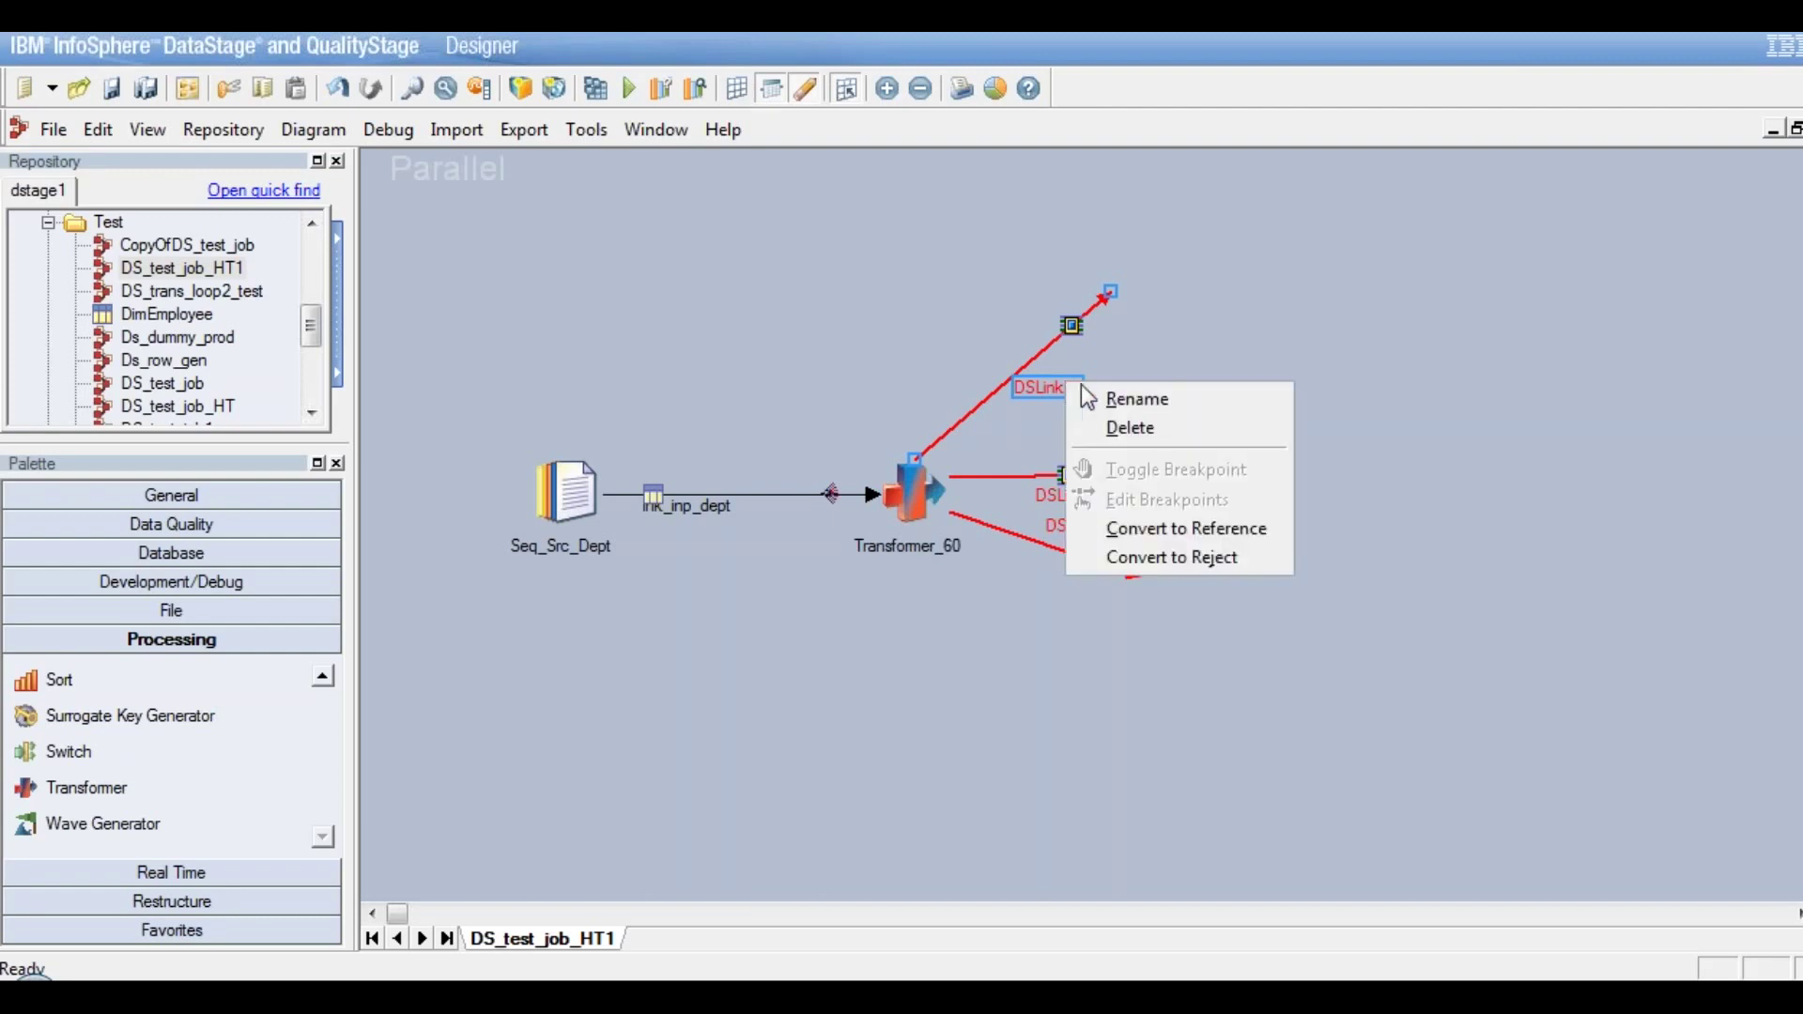
click(1110, 392)
text(lnk)
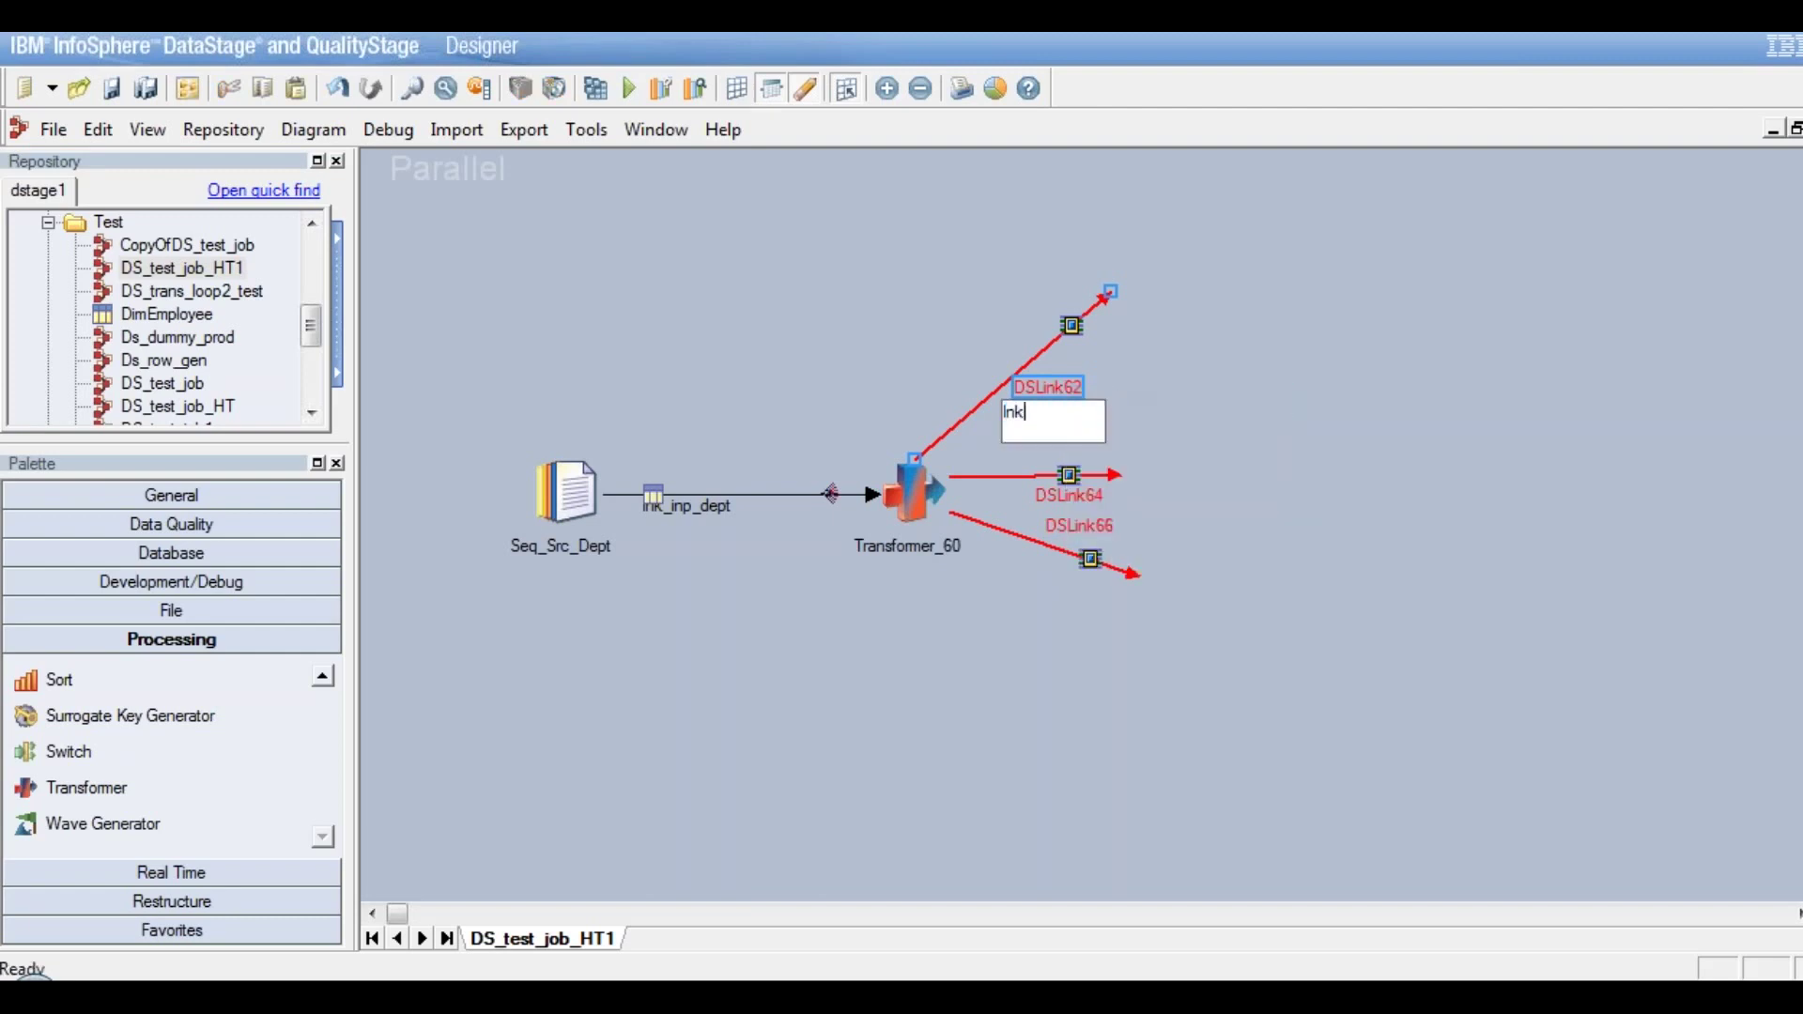
text(_headwer)
key(BackSpace)
key(BackSpace)
key(BackSpace)
key(Return)
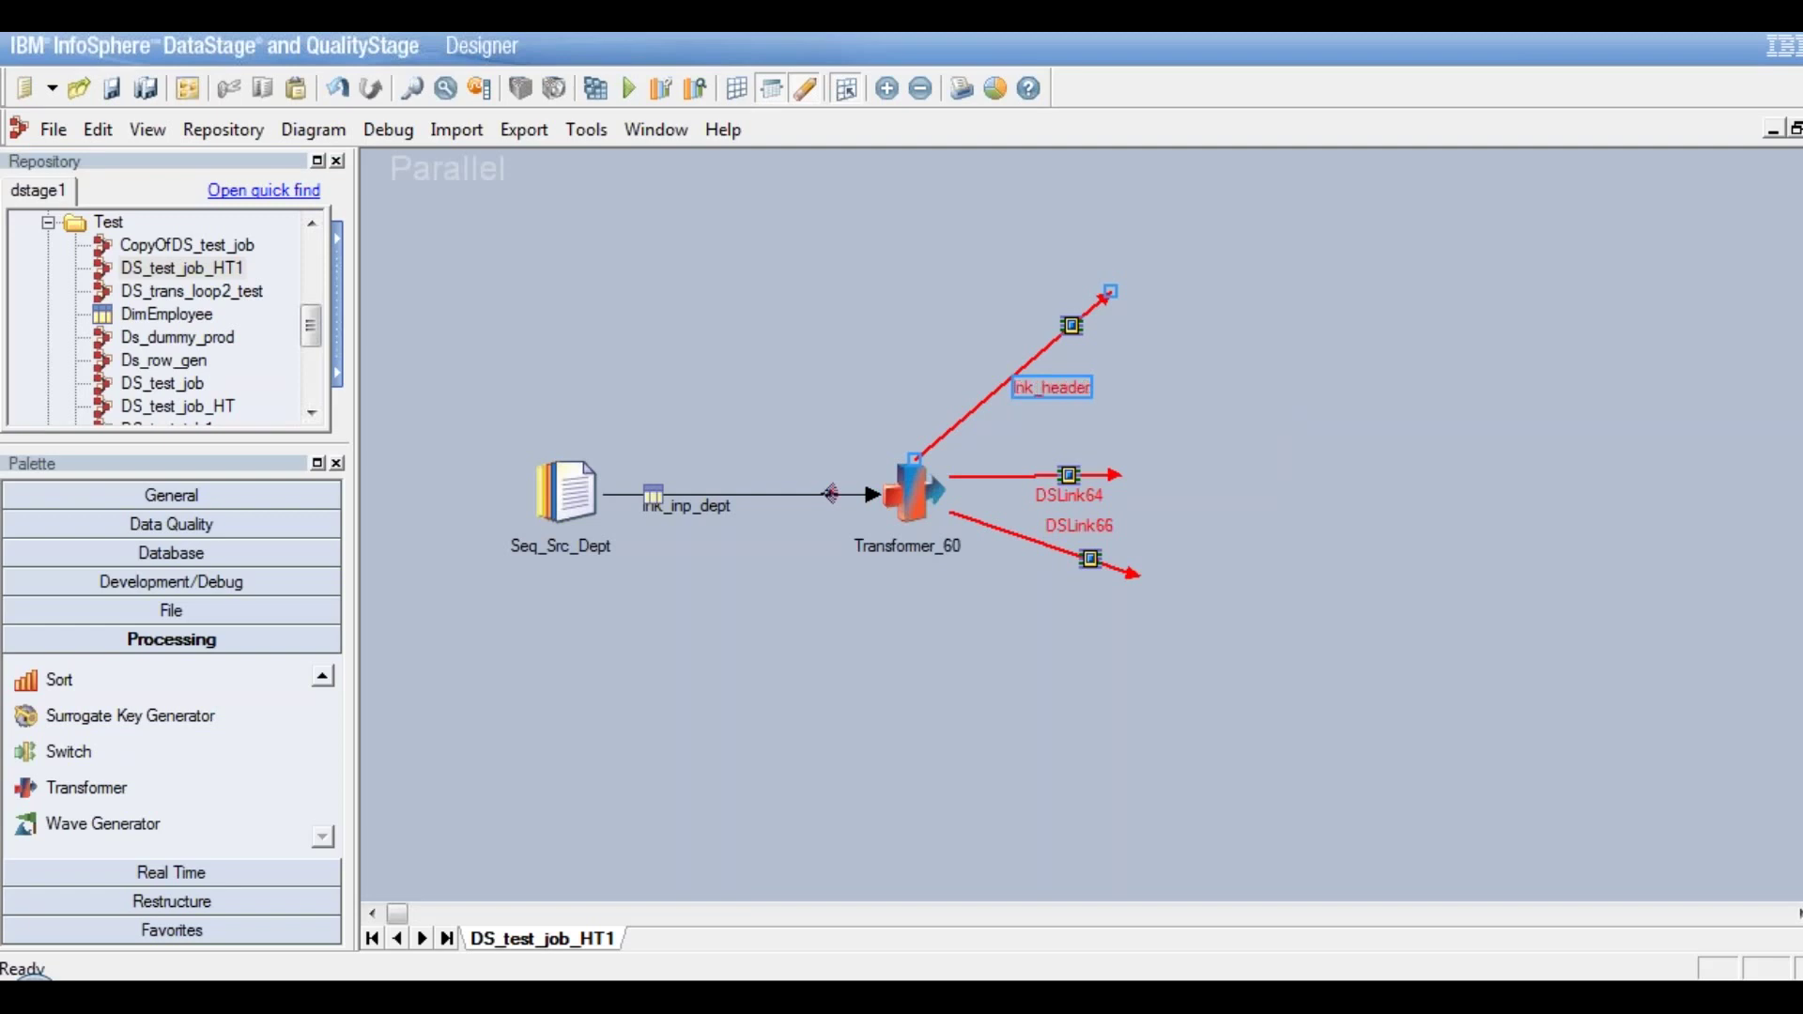
Rename the middle output link of Transformer_60 as lnk_data
click(1070, 501)
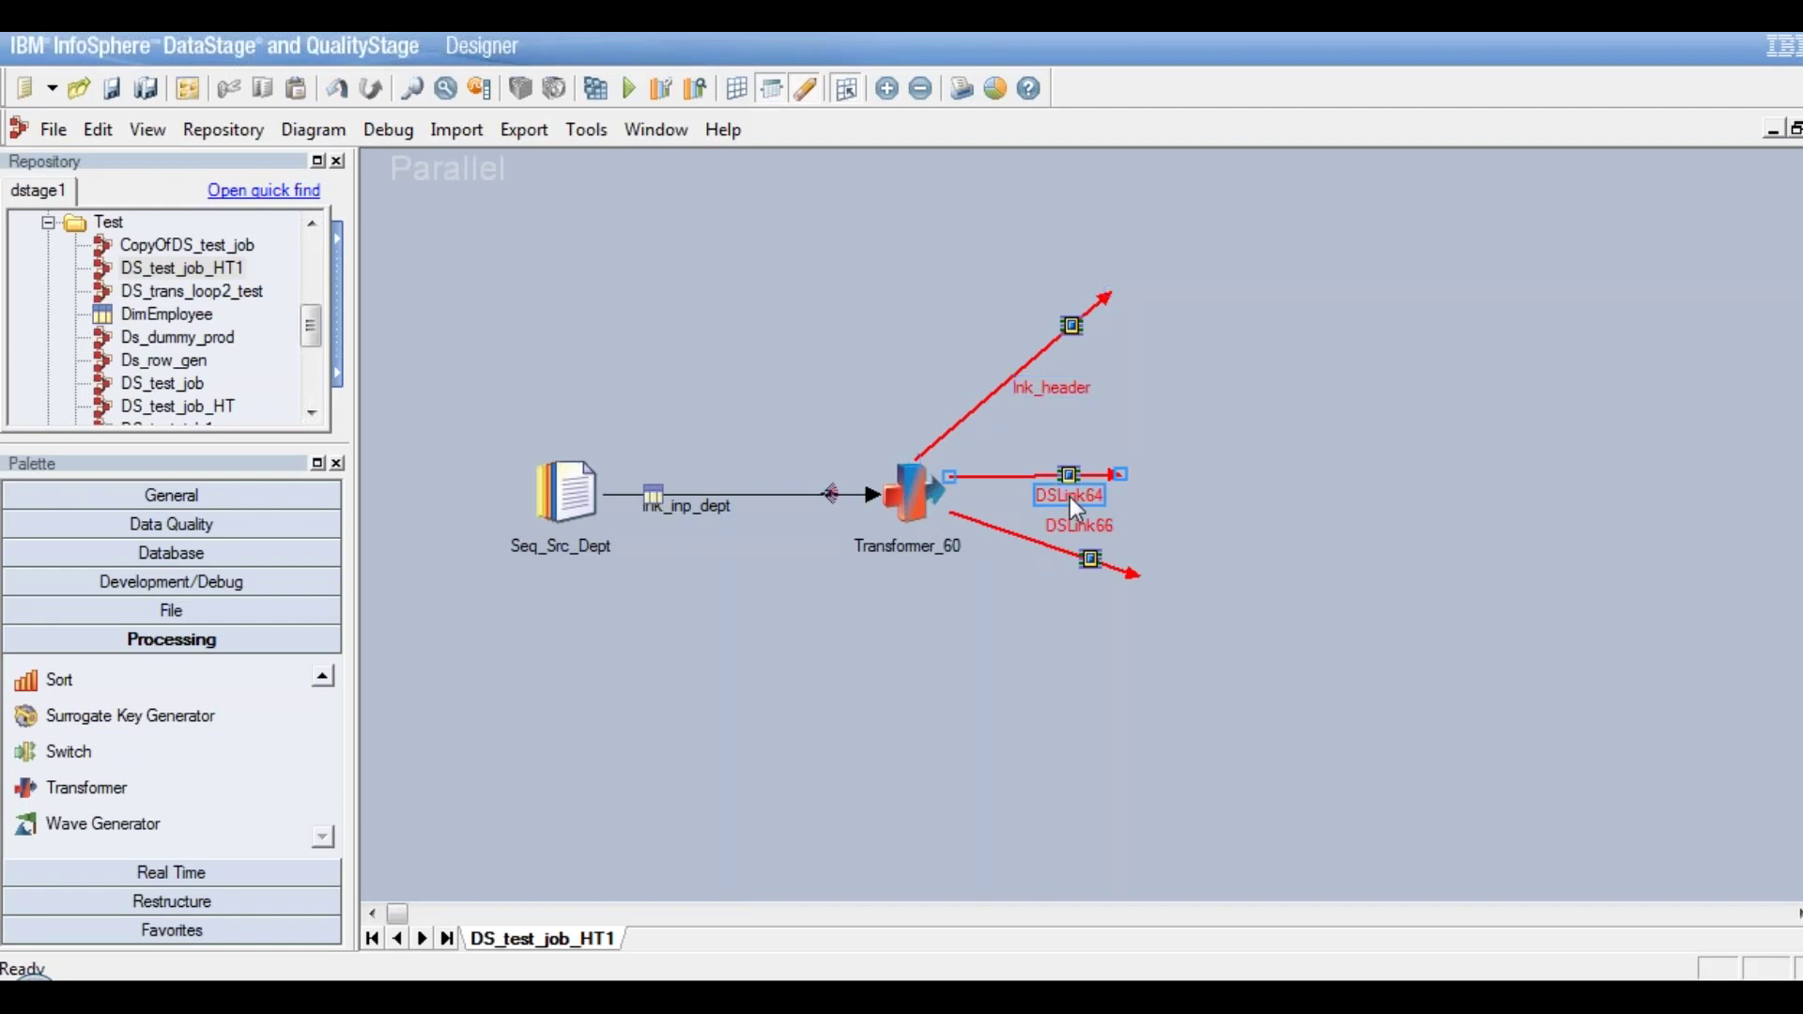
right_click(1070, 498)
click(1118, 515)
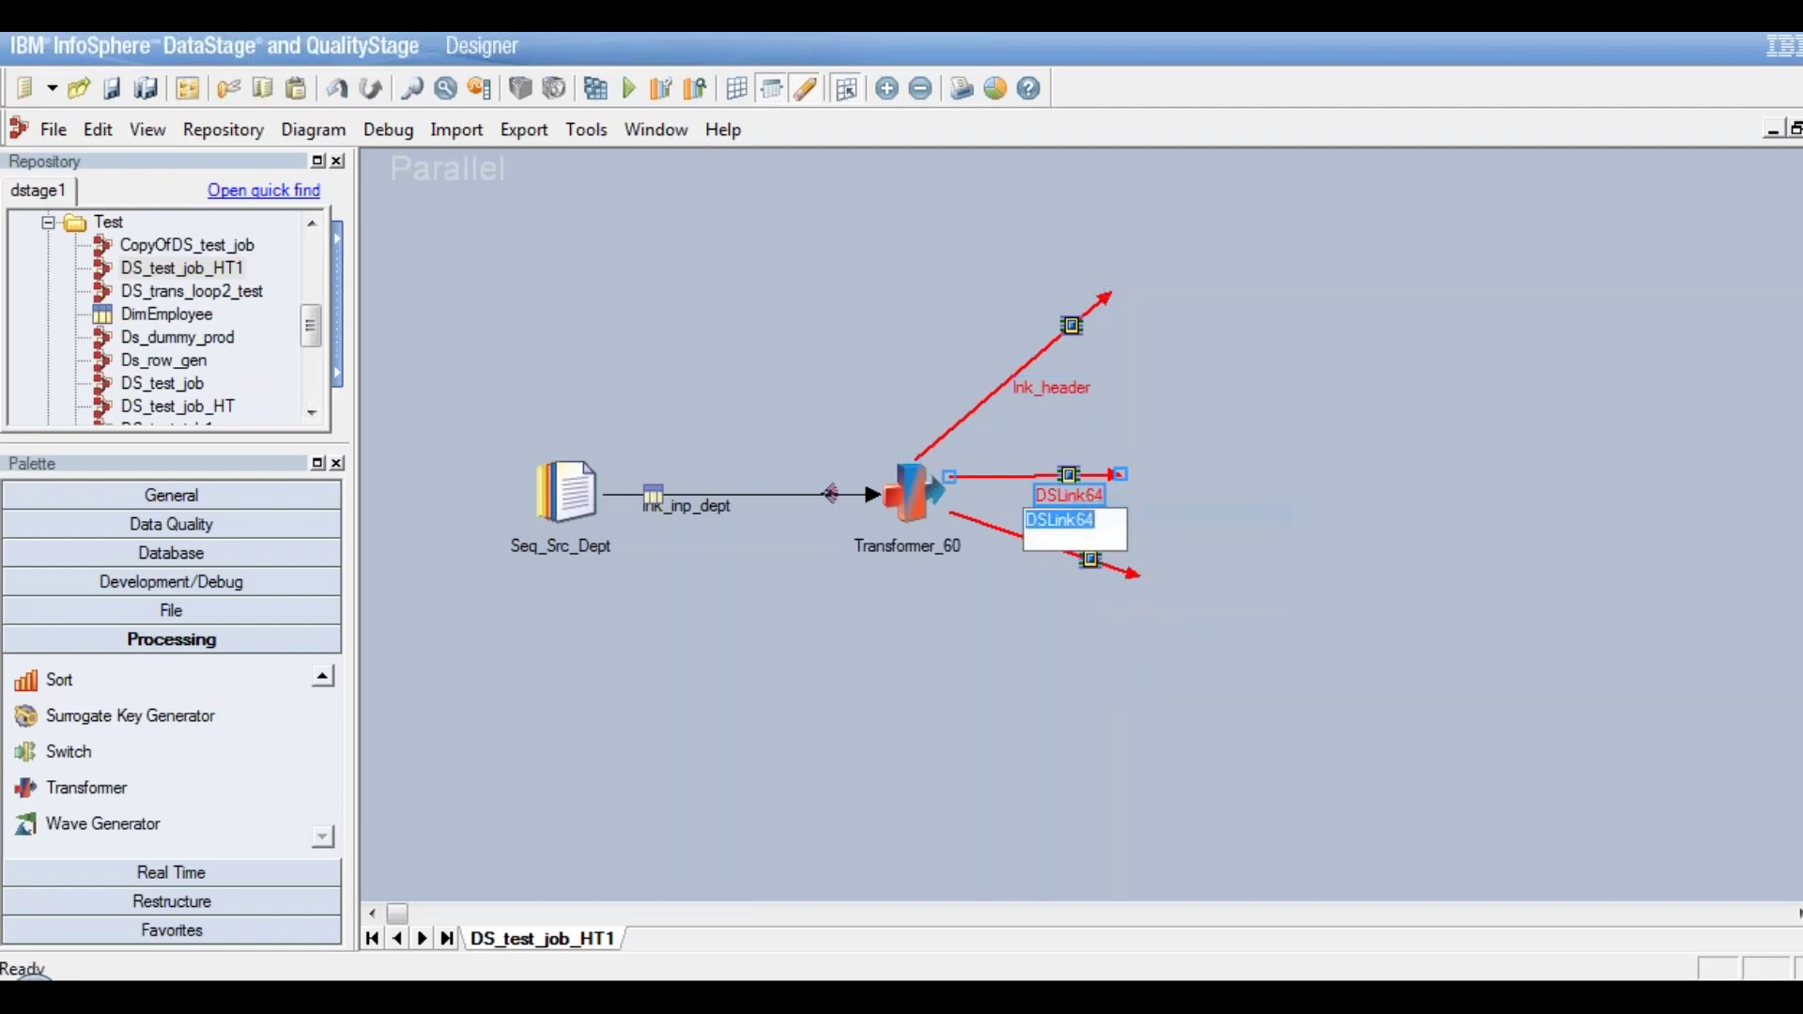
text(lnk_data)
key(Return)
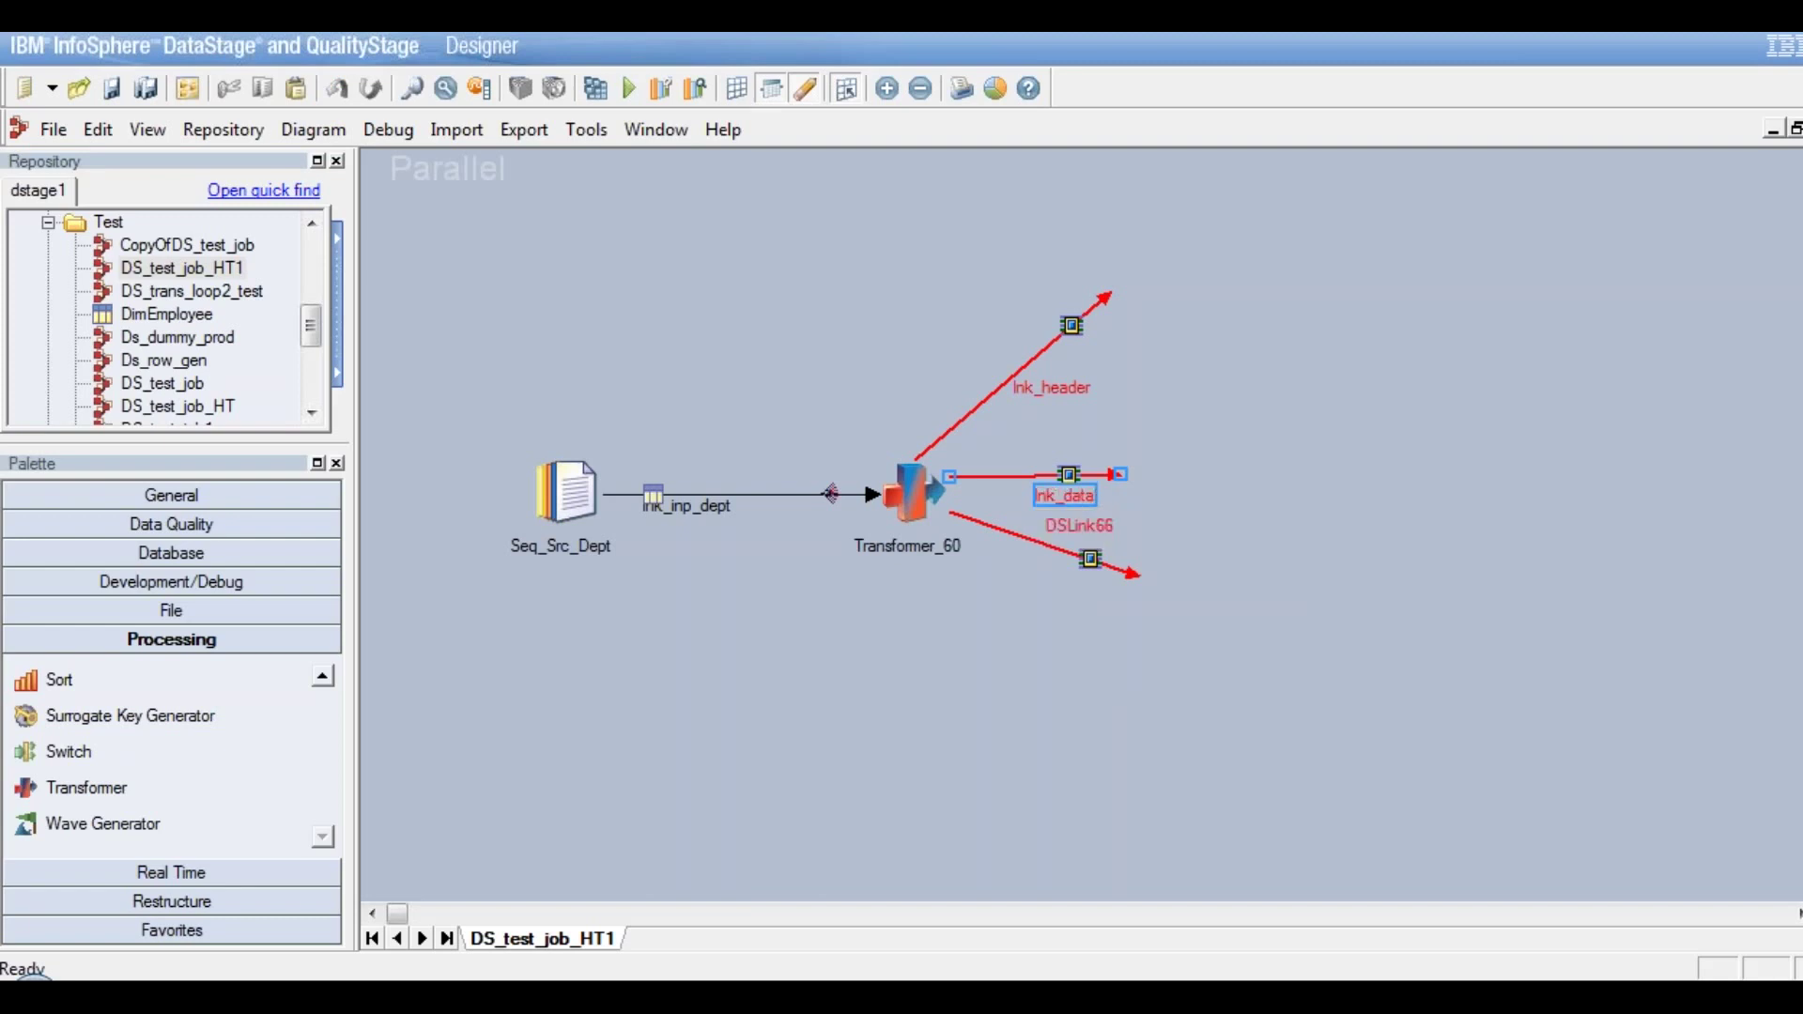
Rename the lowest output link of Transformer_60 as lnk_trailer
click(1103, 529)
right_click(1097, 528)
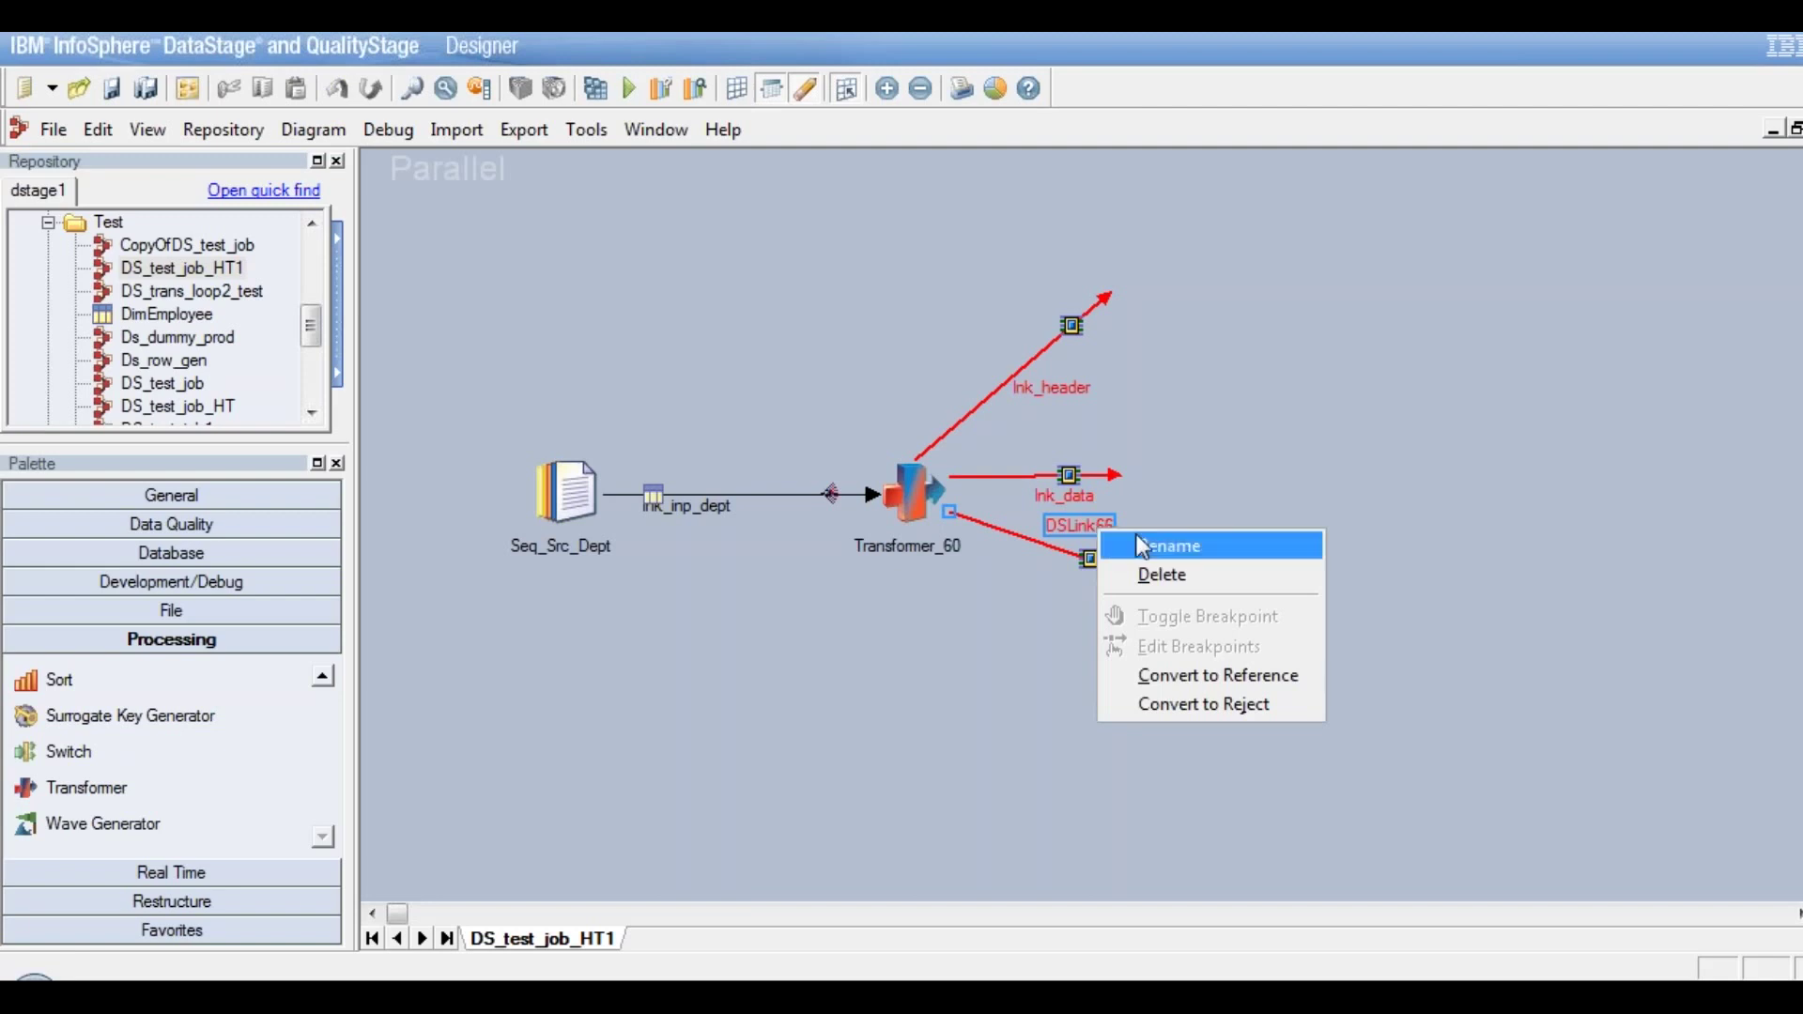
click(1148, 537)
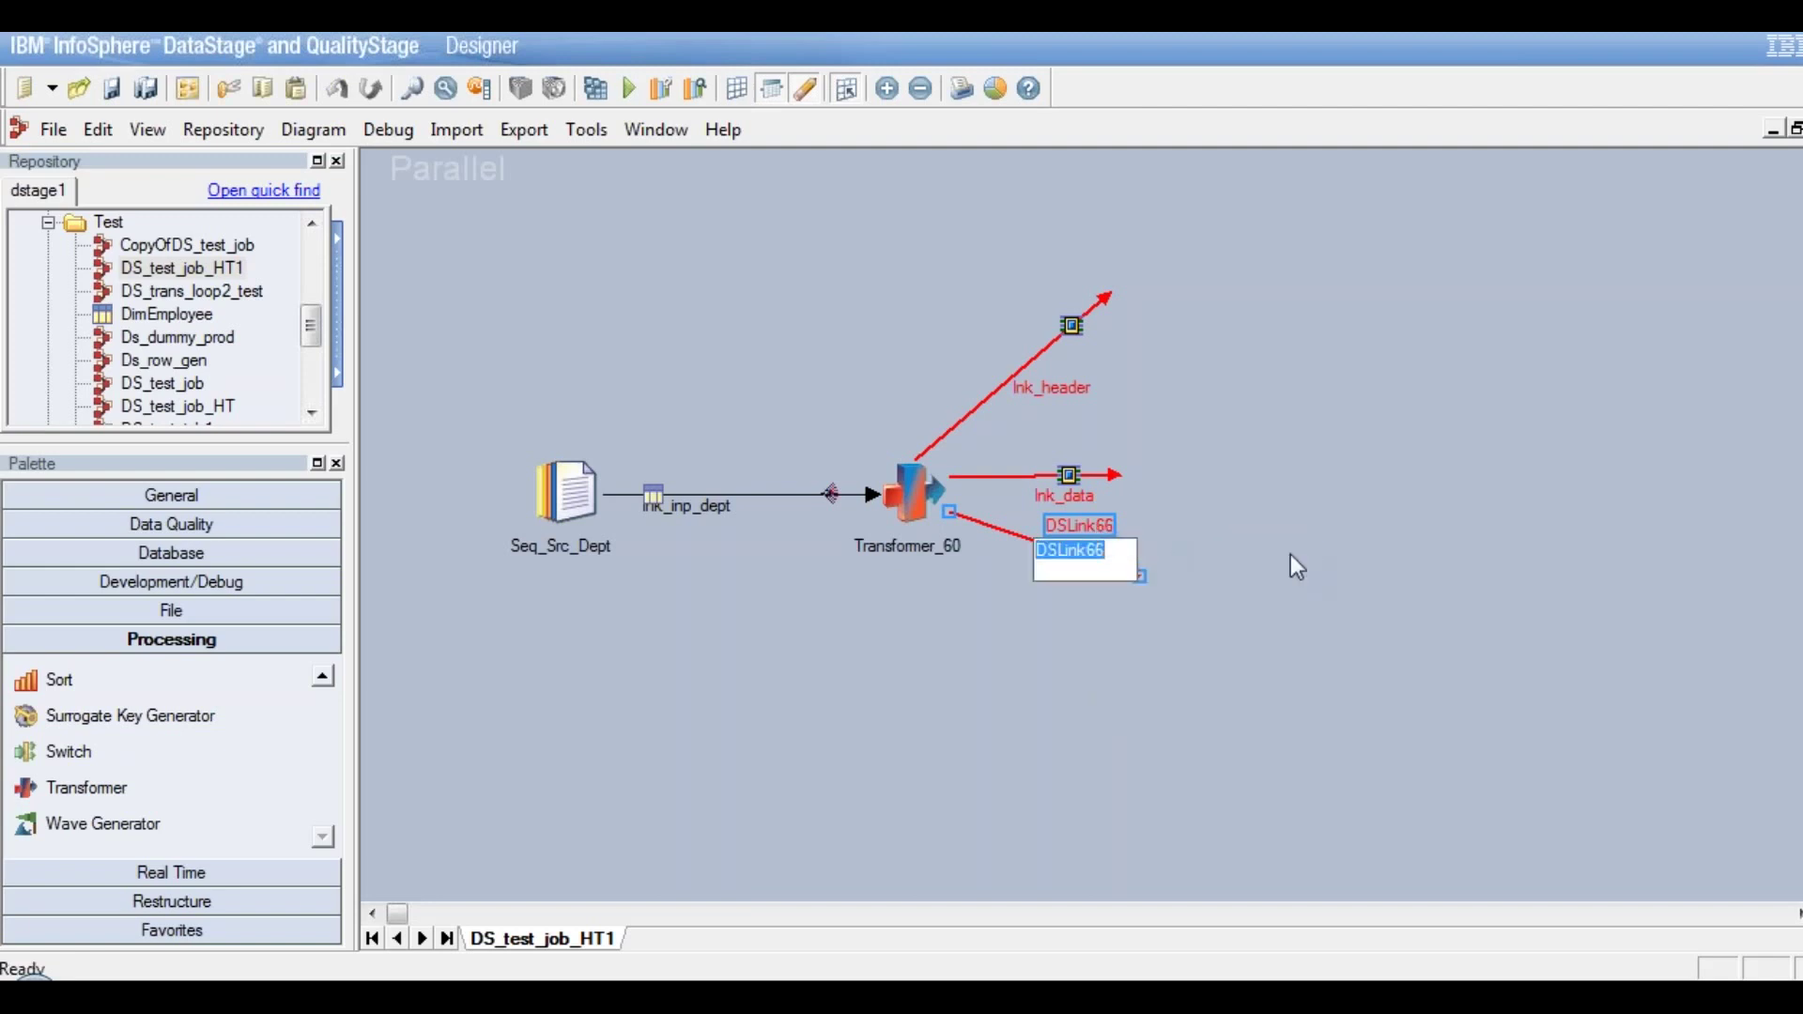
text(lnk_)
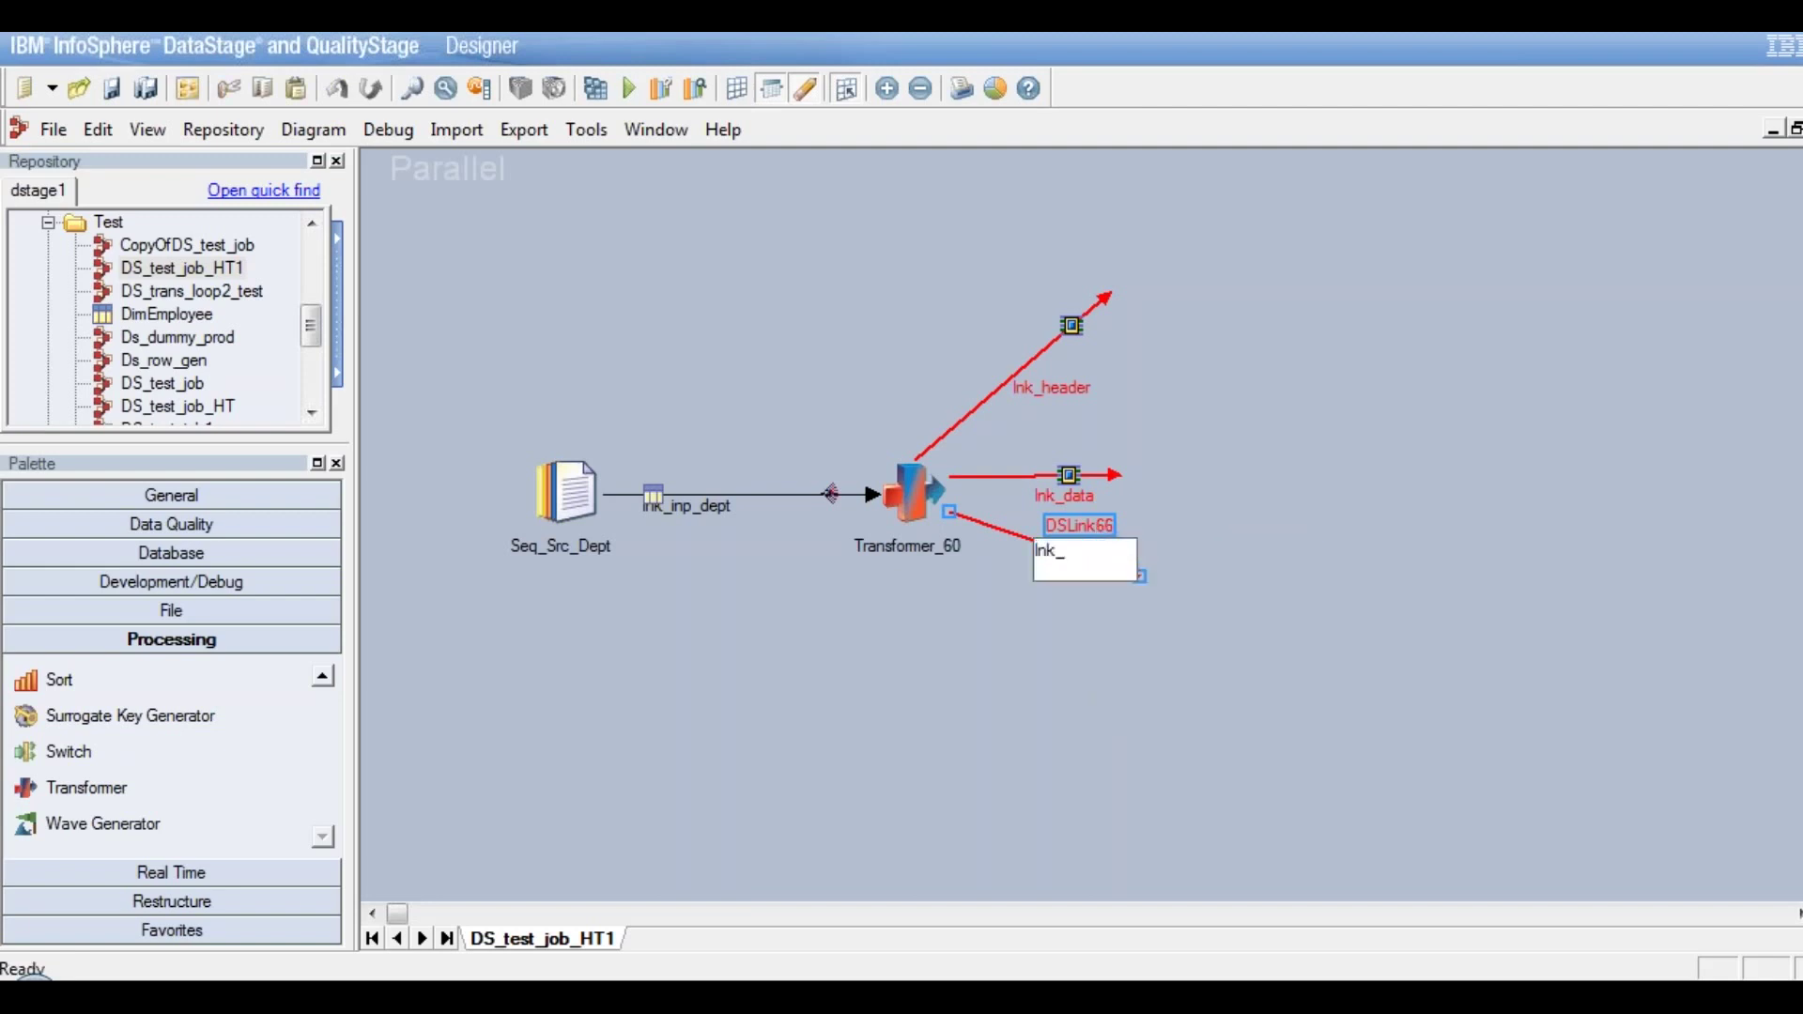
text(trailer)
key(Return)
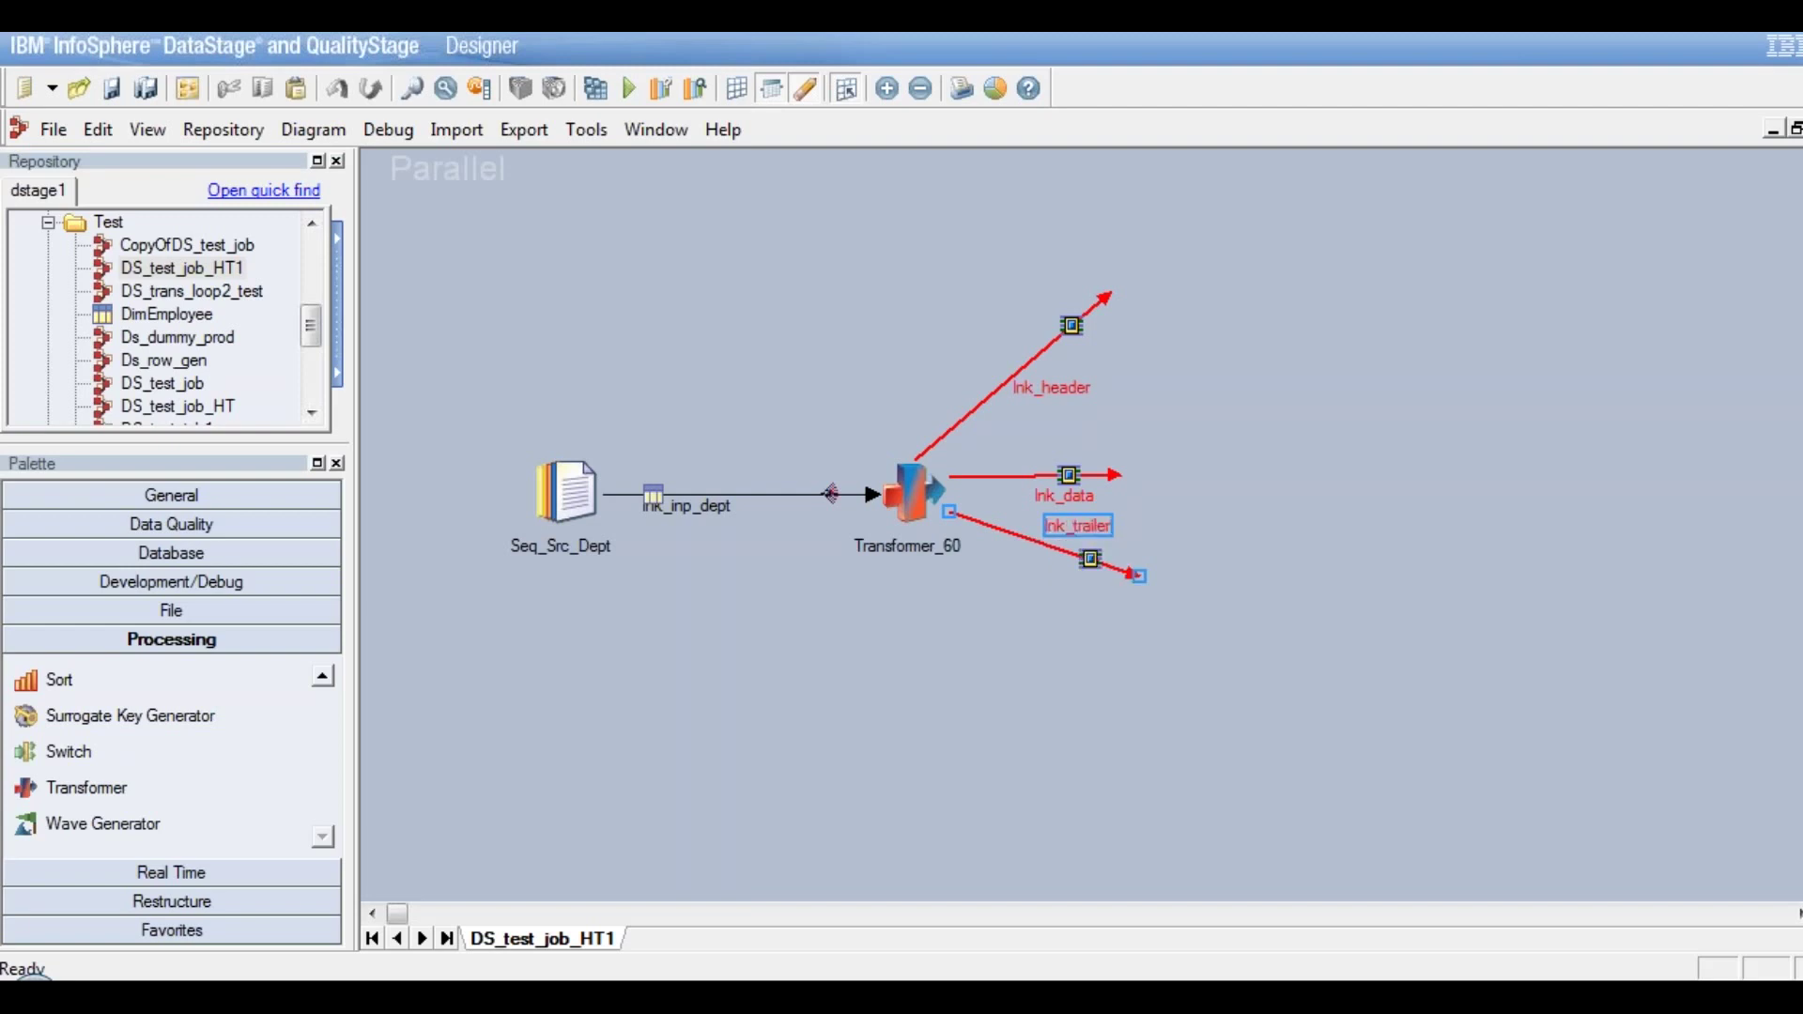
Open the Transformer_60 stage editor and collapse its Stage Variables section
click(918, 492)
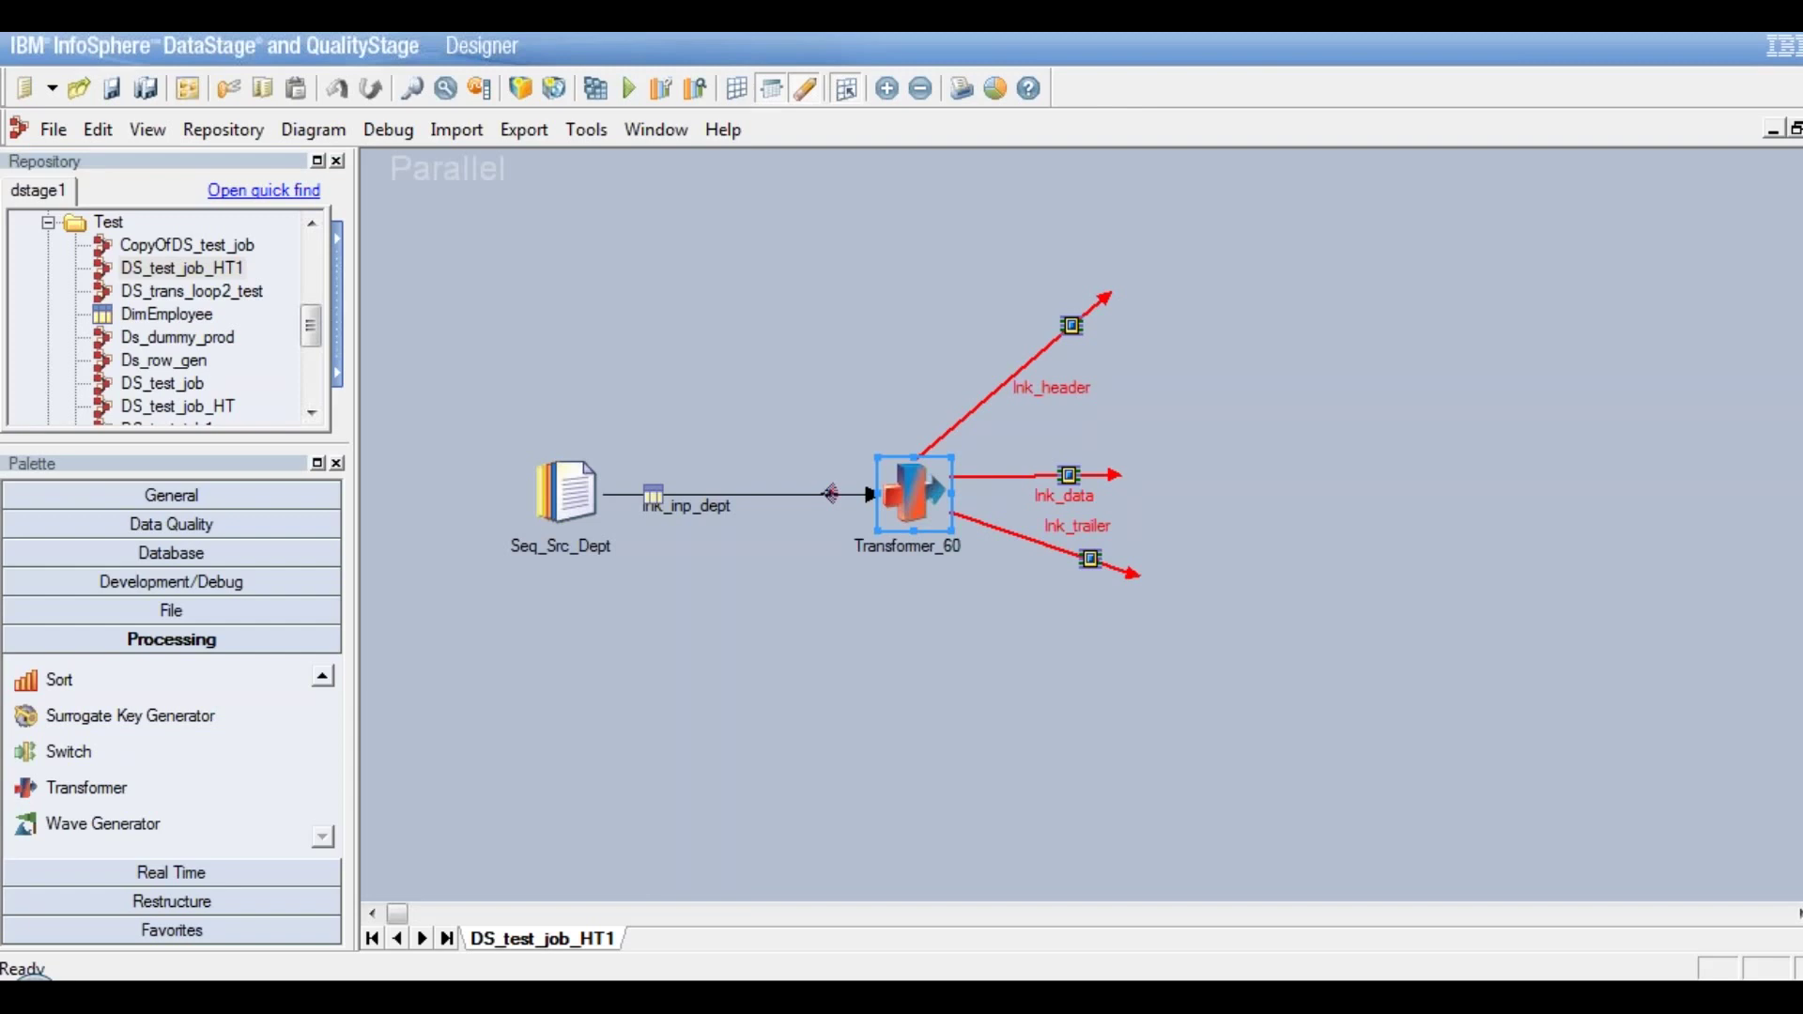
double_click(915, 494)
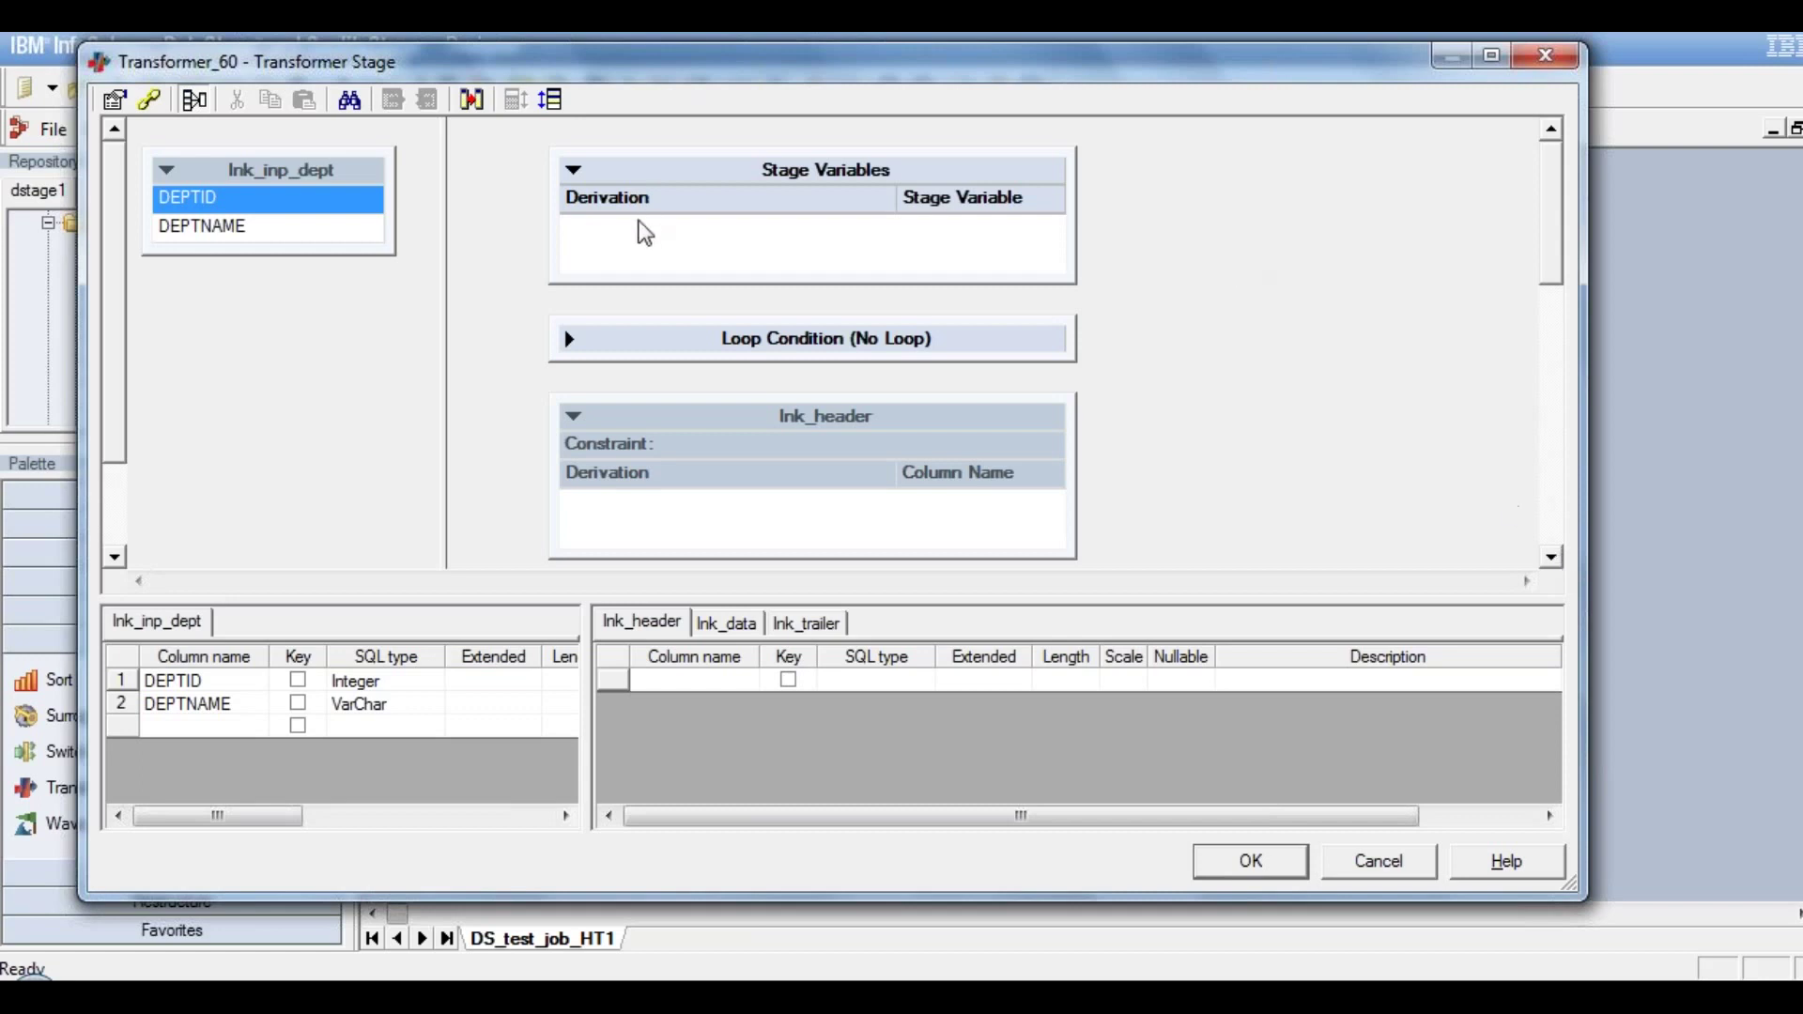
click(580, 180)
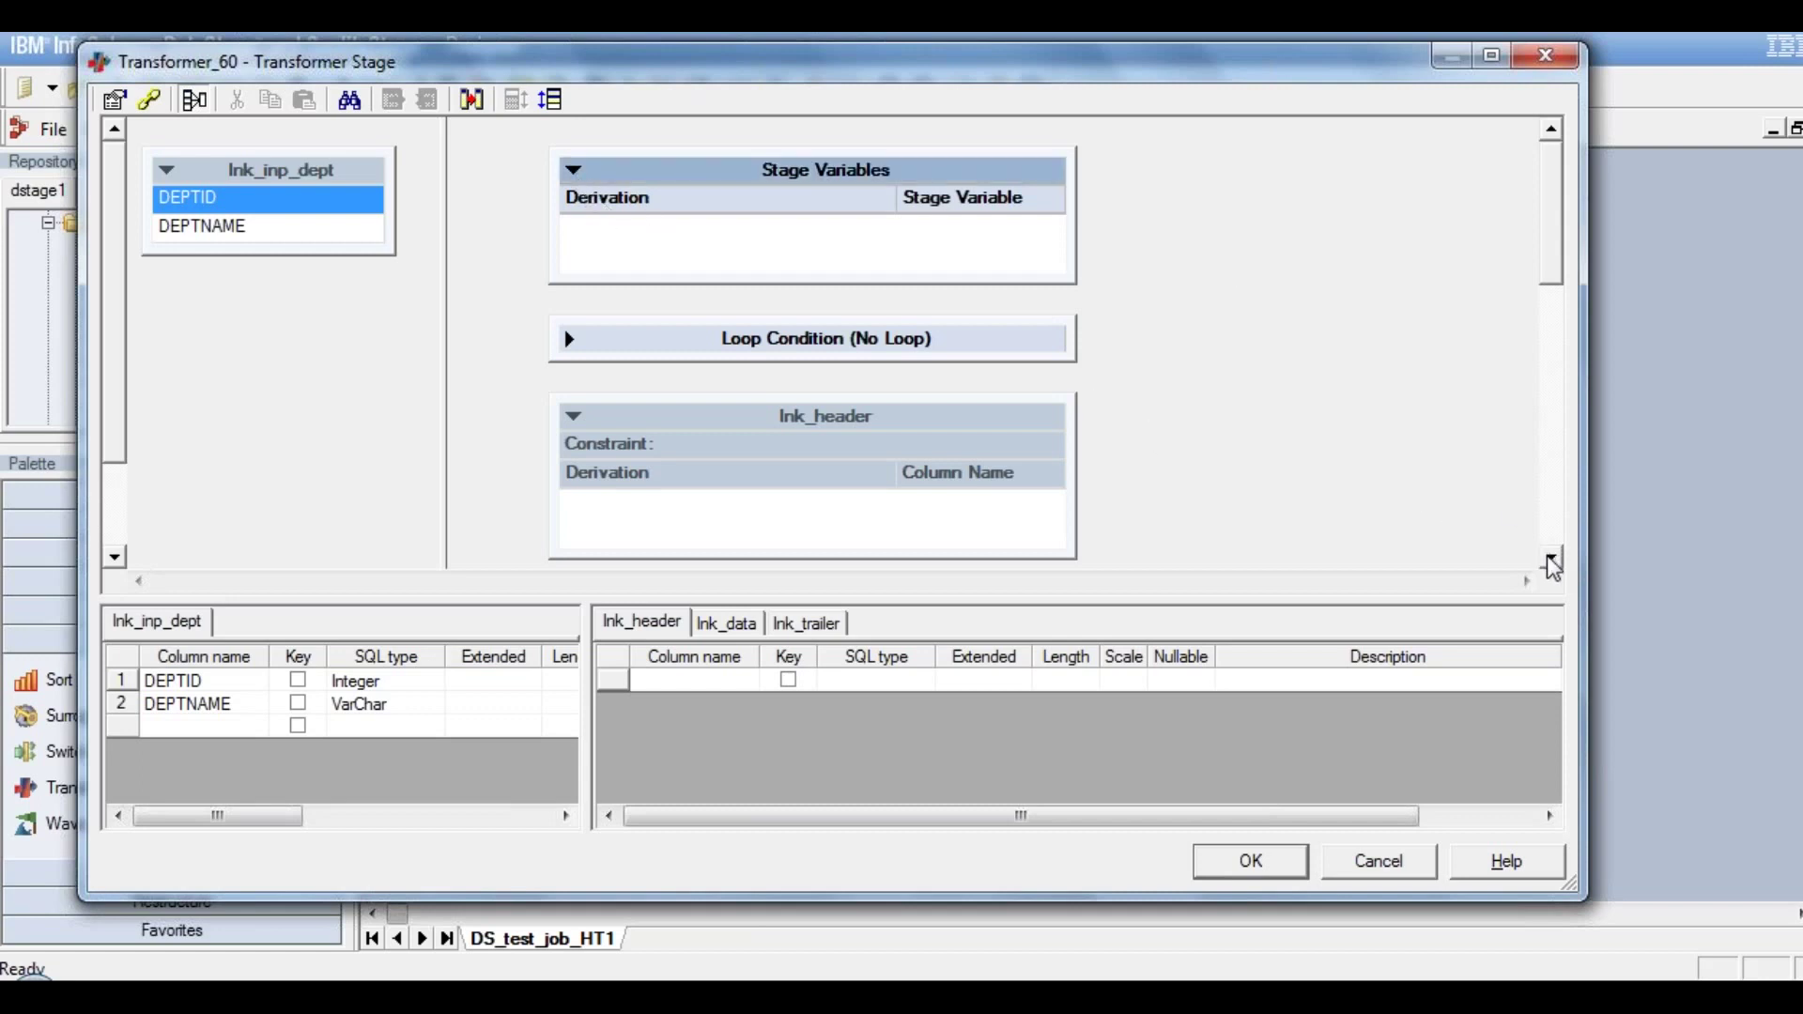
click(575, 174)
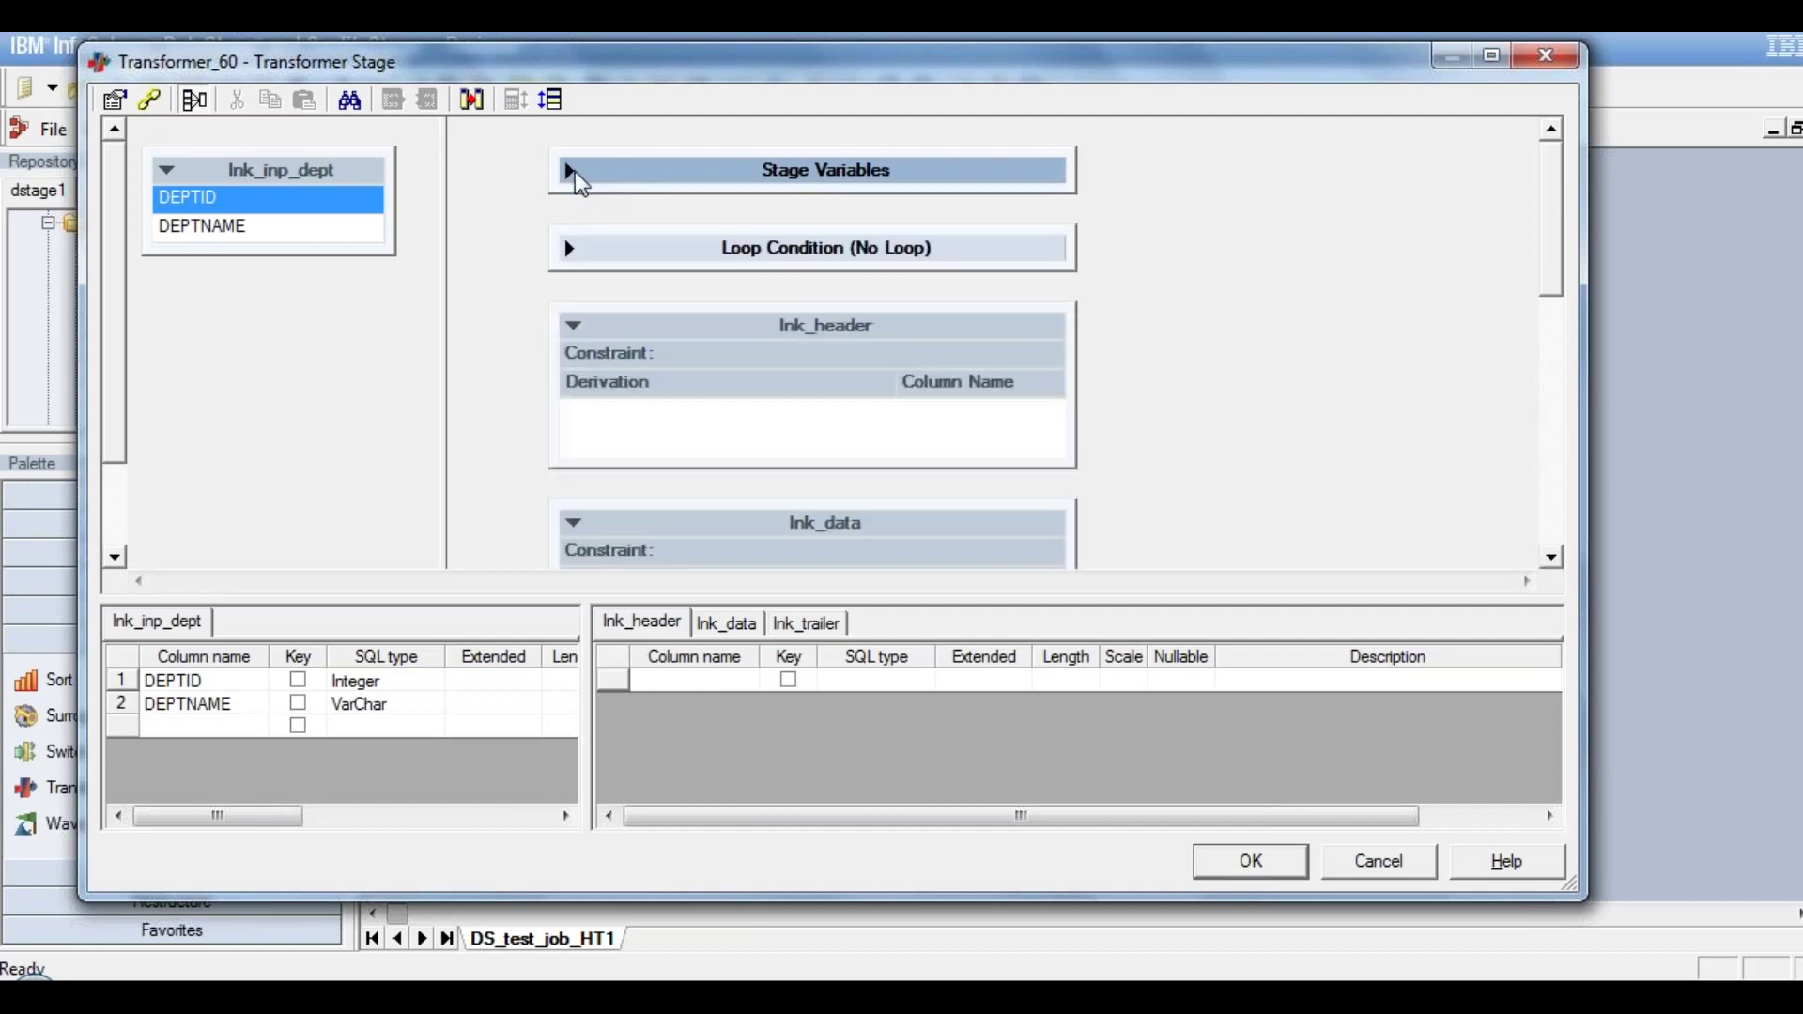
Define an output column REC on lnk_header with SQL type VarChar, length 20 and nullable Yes
click(1552, 559)
click(1552, 558)
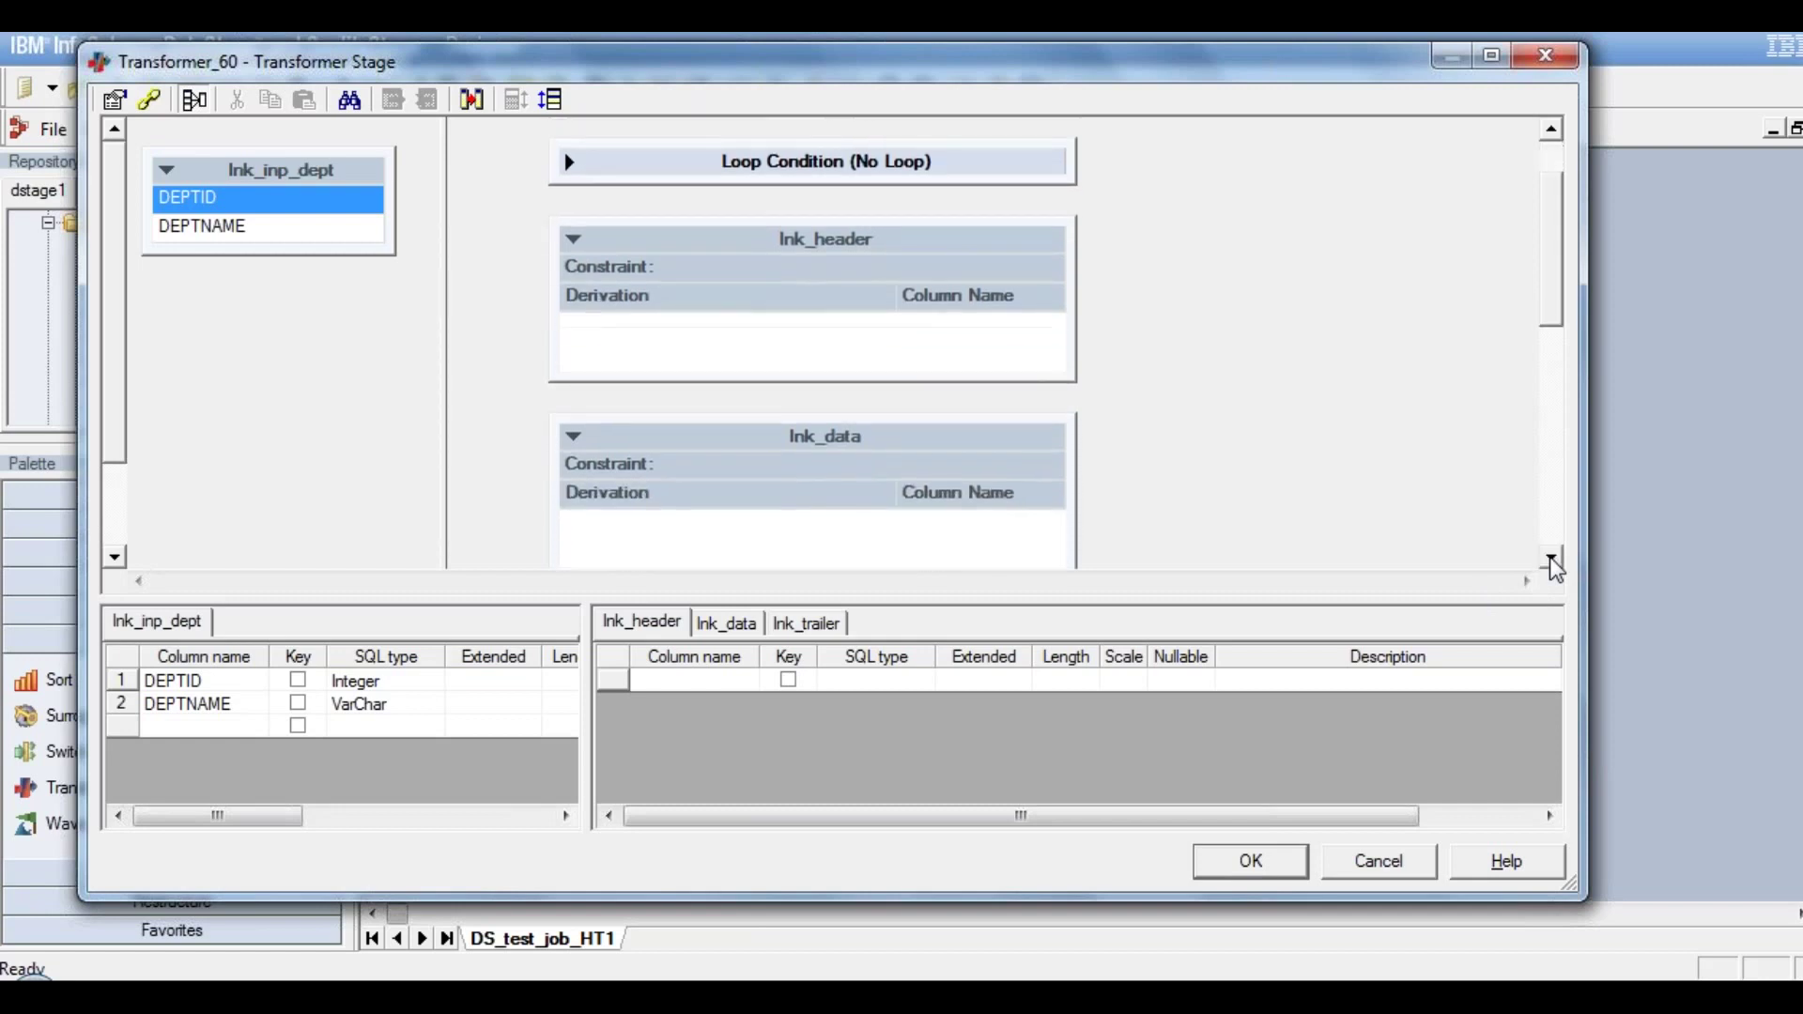
click(1552, 559)
click(980, 329)
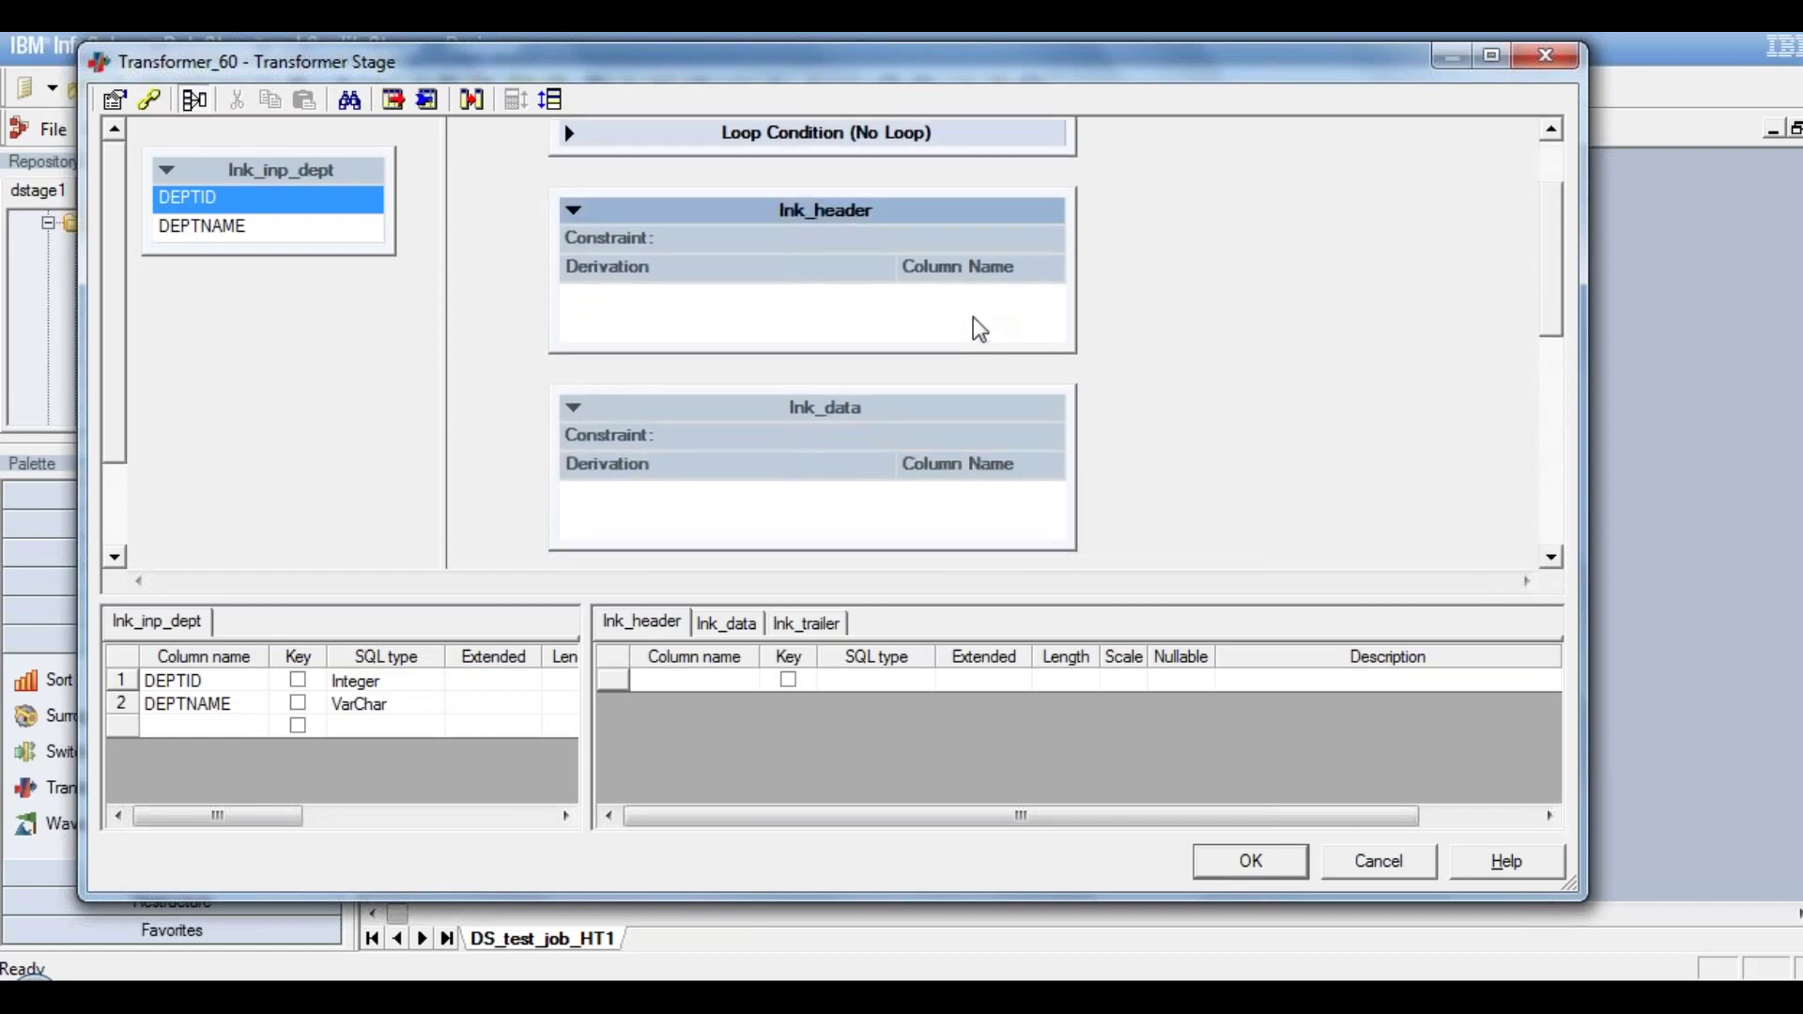
click(702, 684)
text(REC)
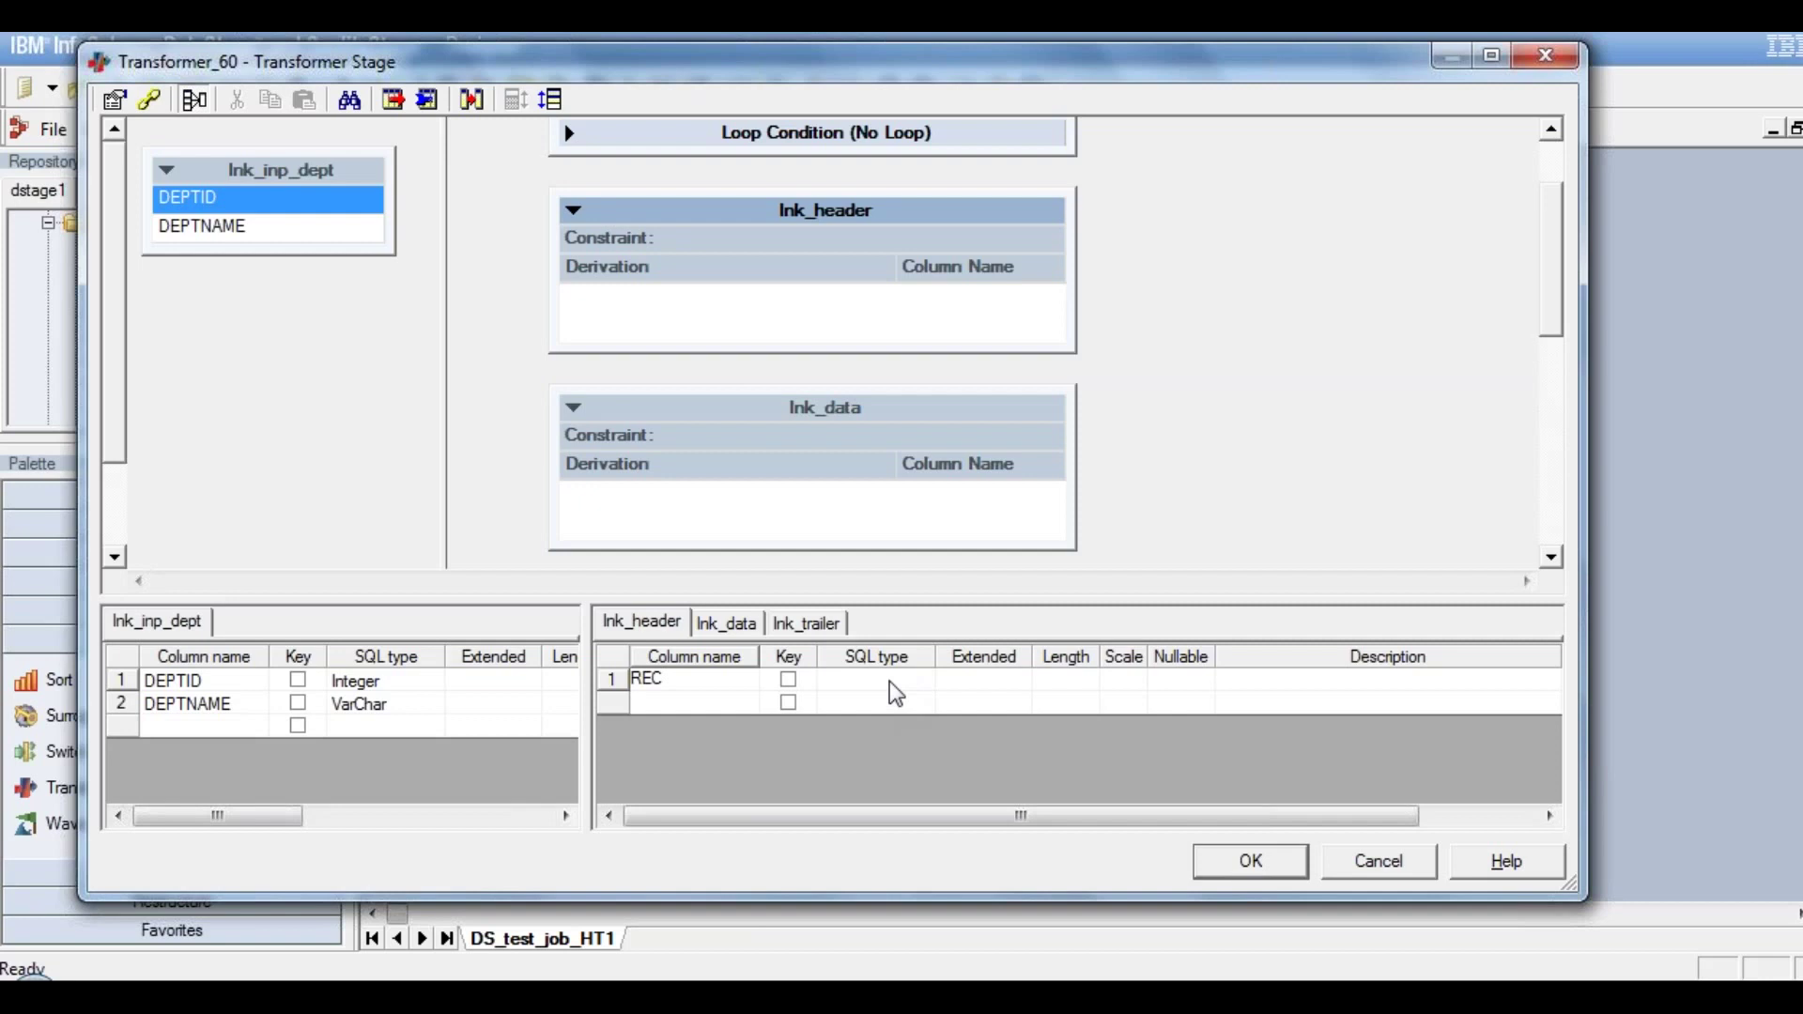
click(895, 693)
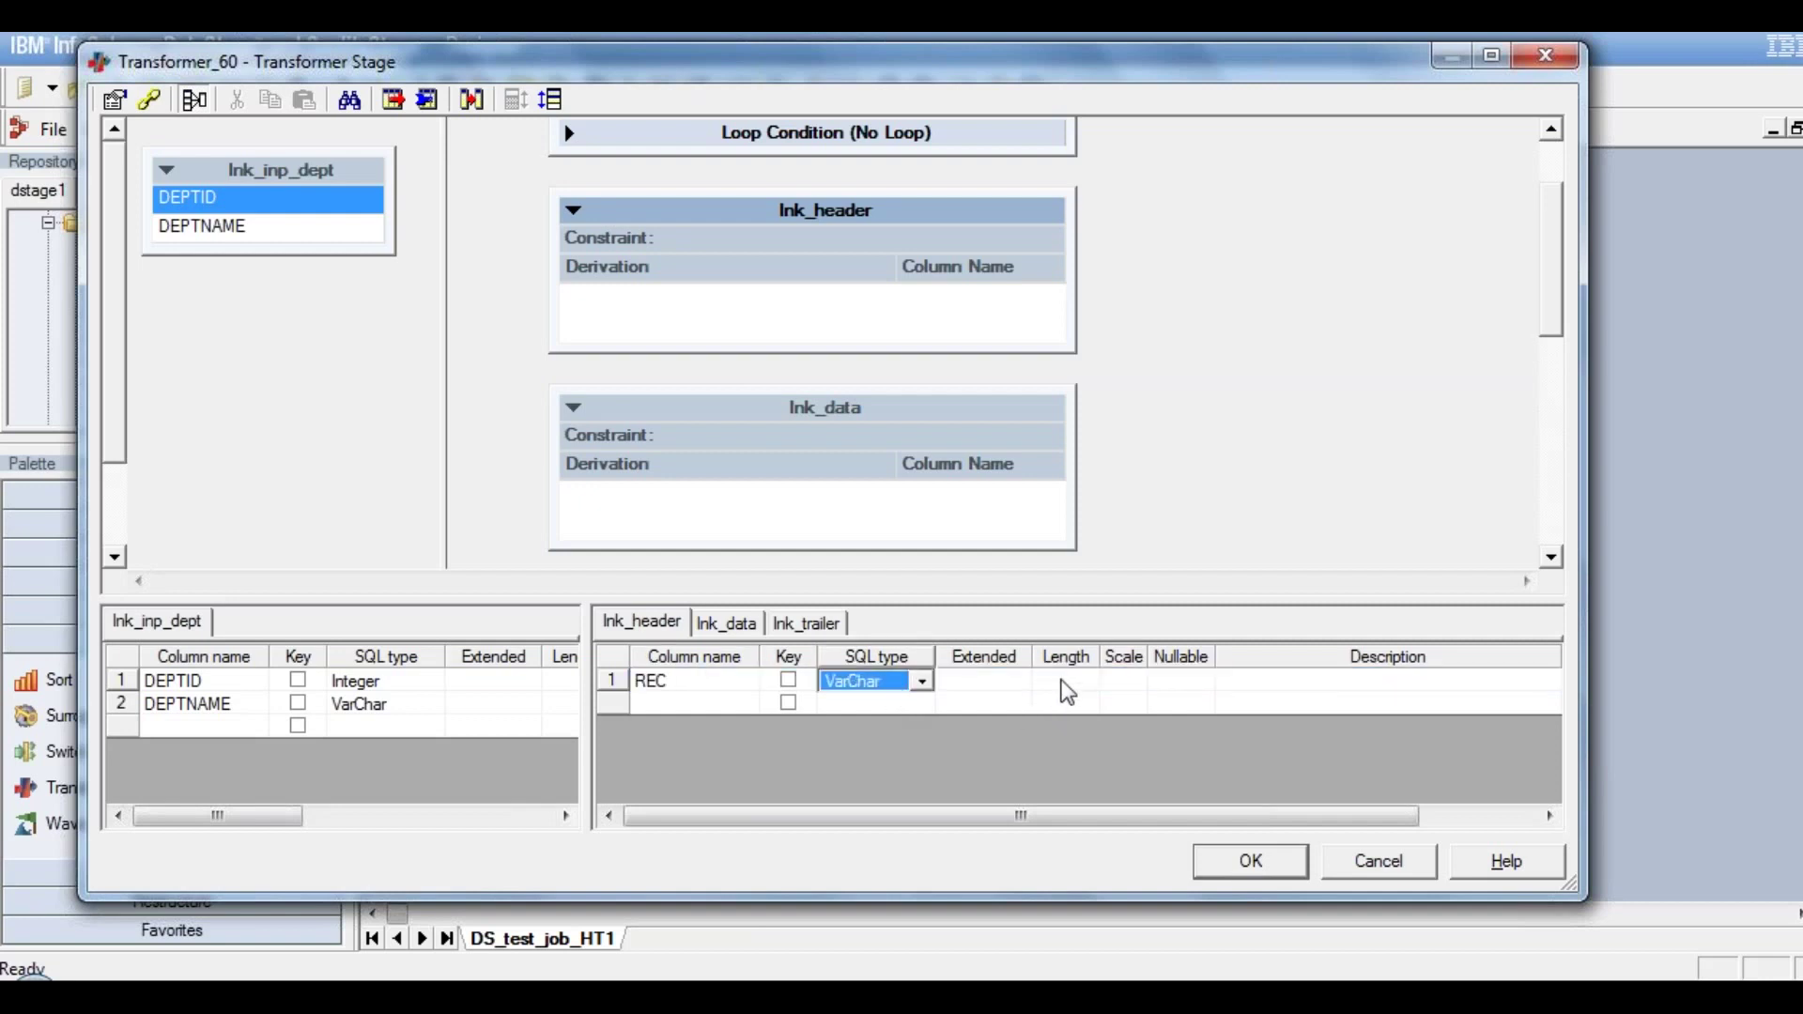
click(1068, 693)
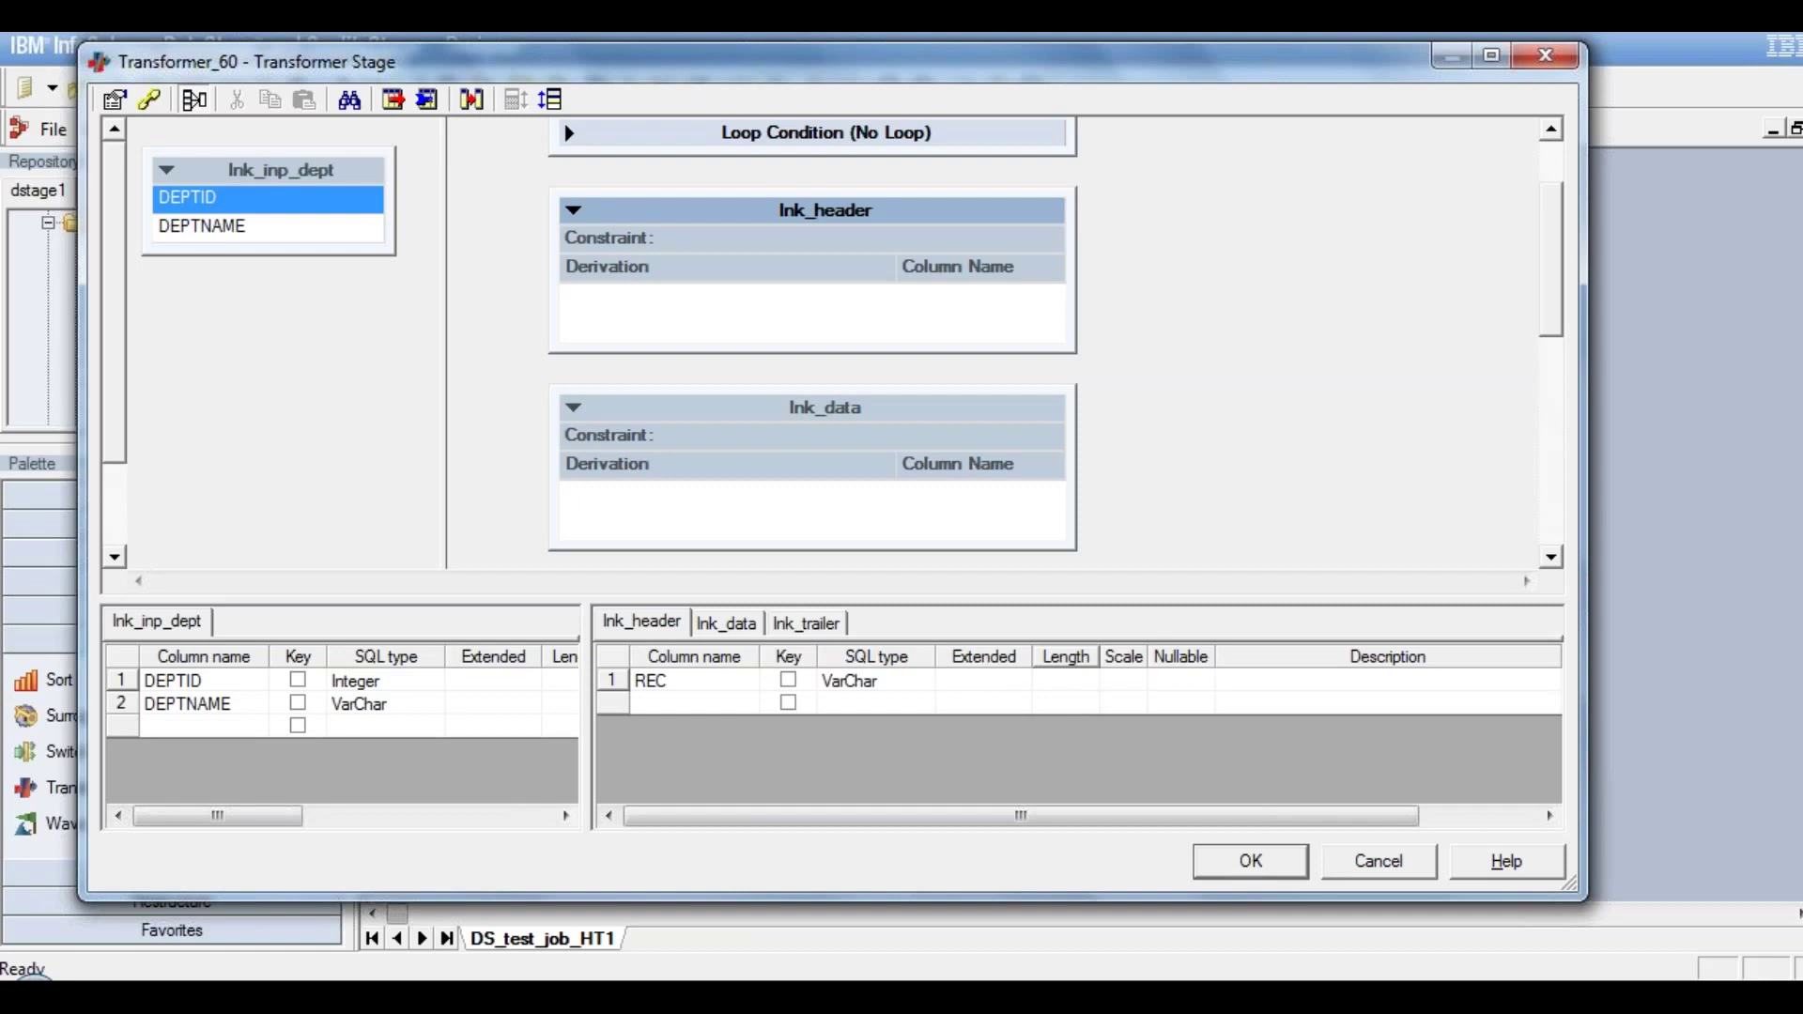
text(20)
click(1206, 693)
click(1195, 691)
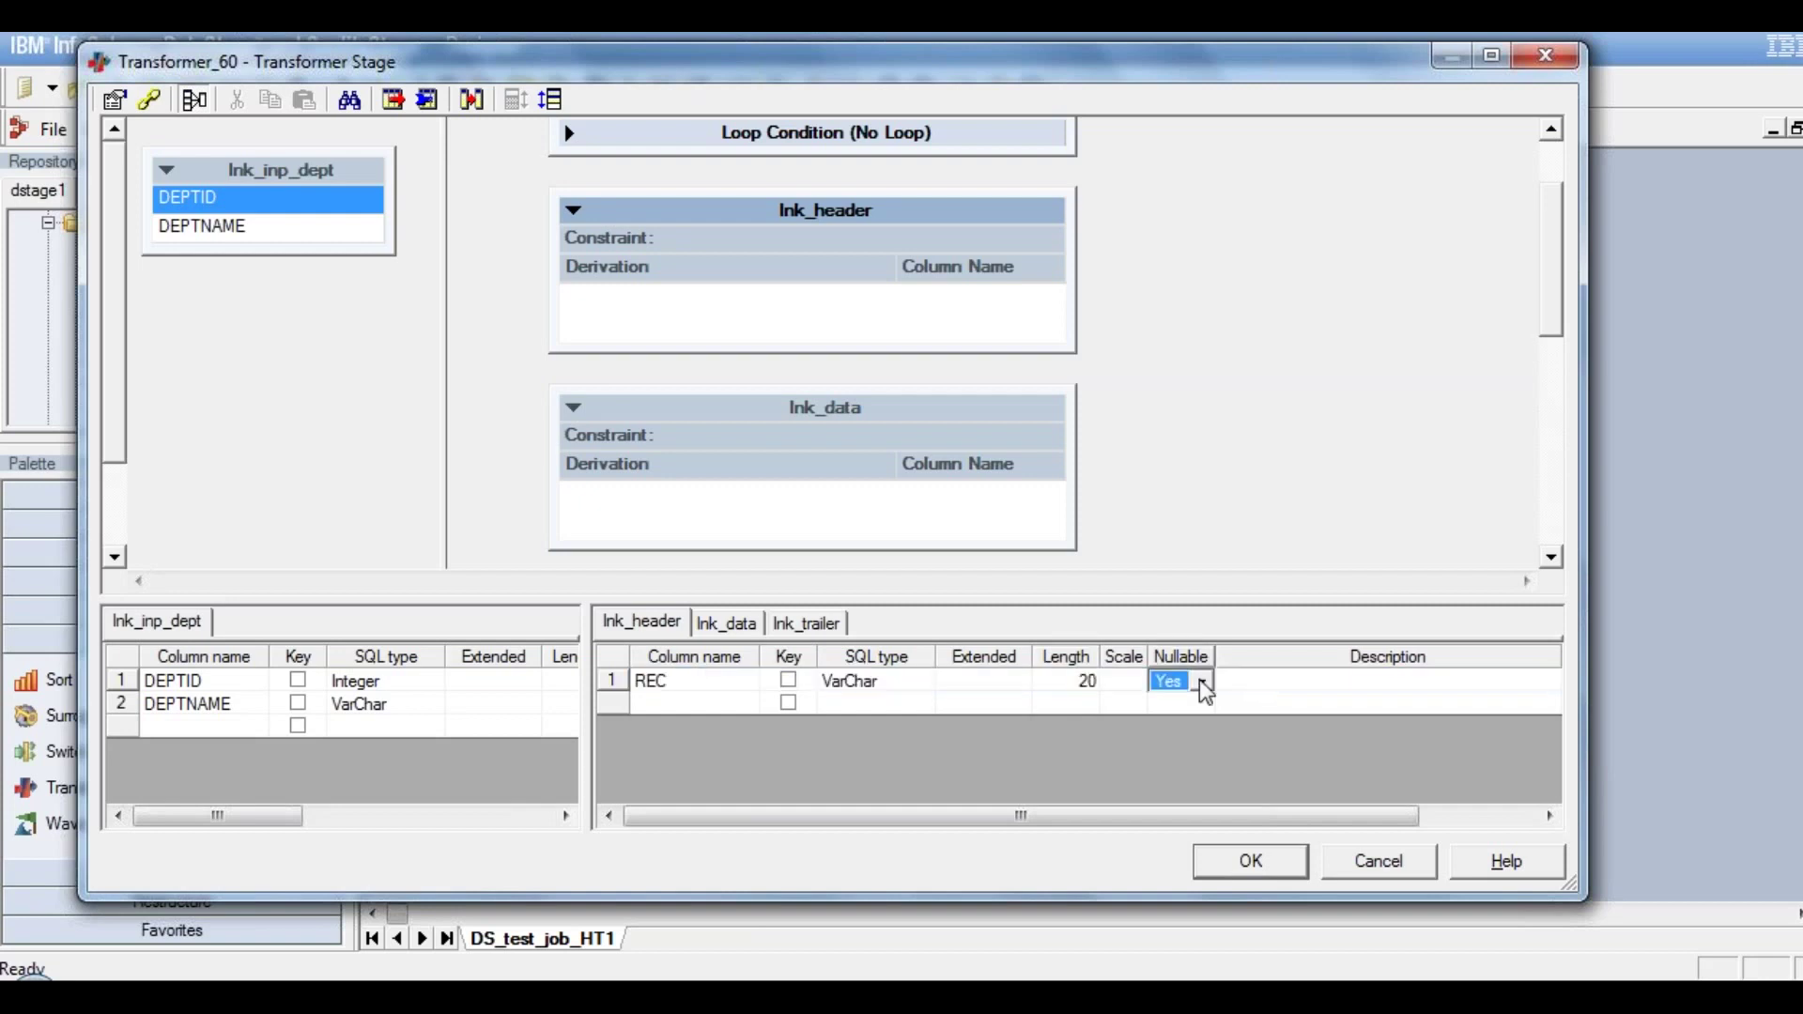
Set the derivation of the REC column in lnk_header to the job parameter pFN_DEPT
click(711, 709)
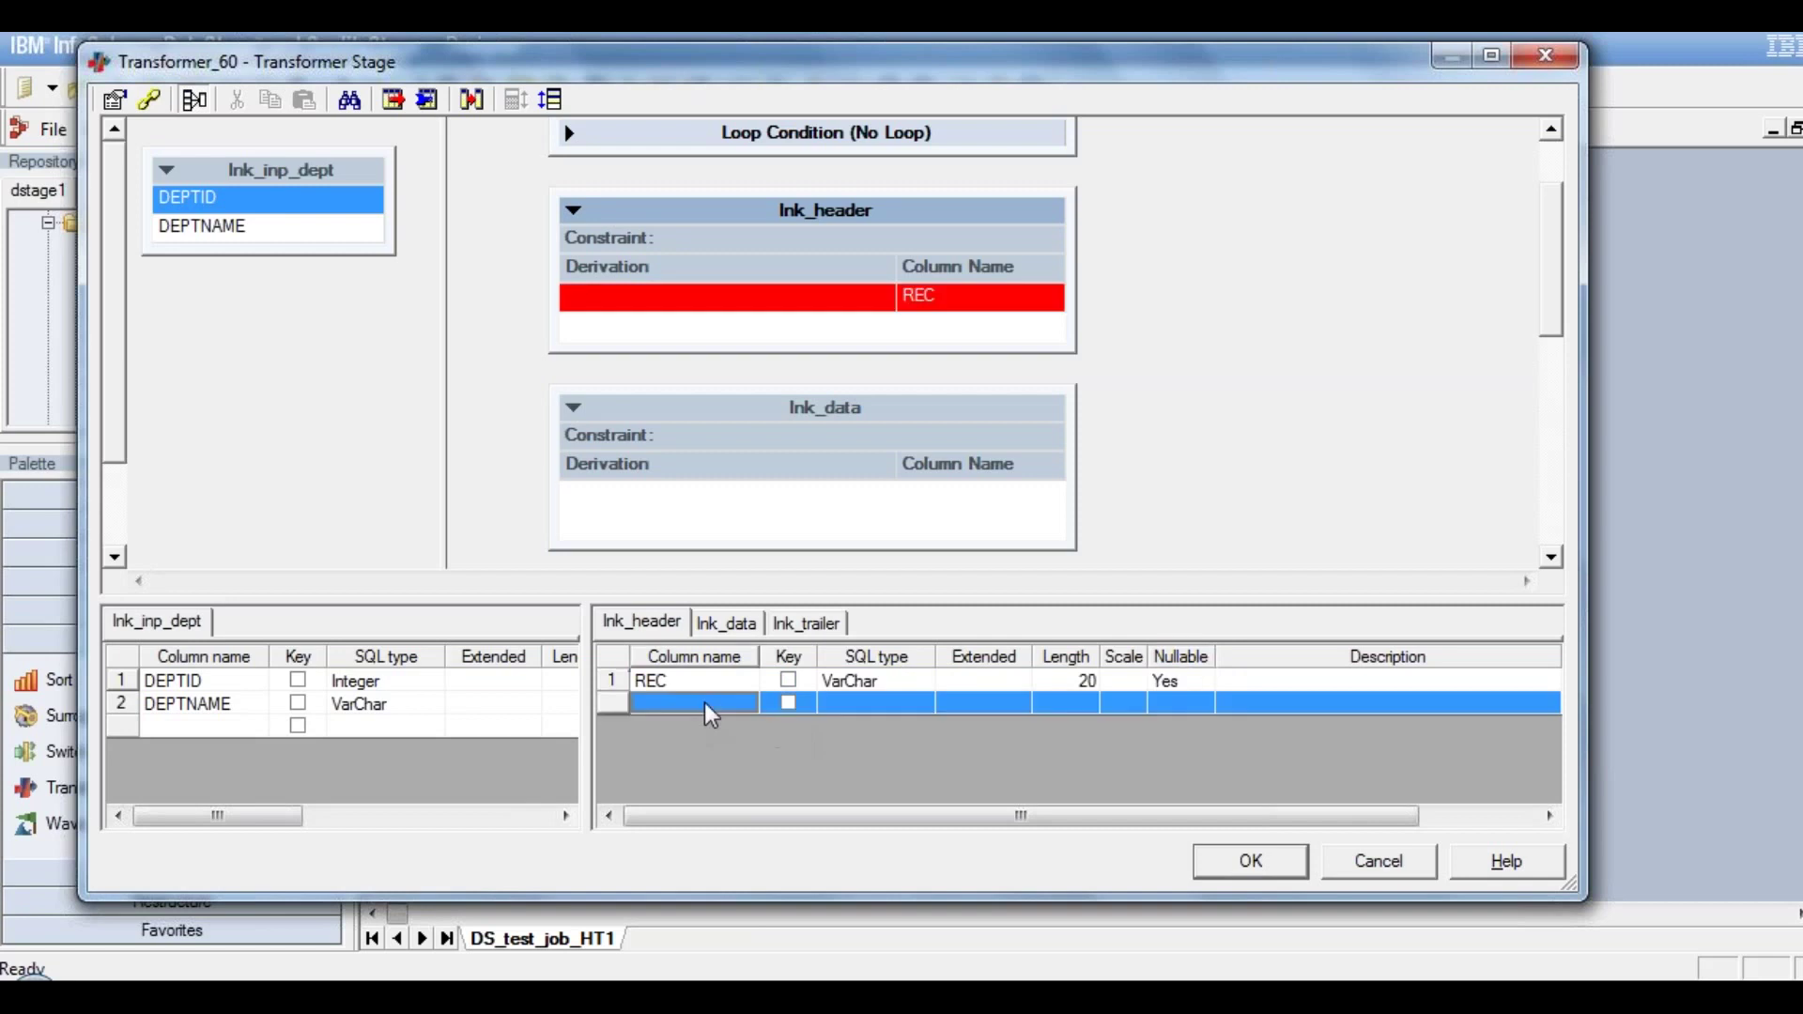
double_click(806, 299)
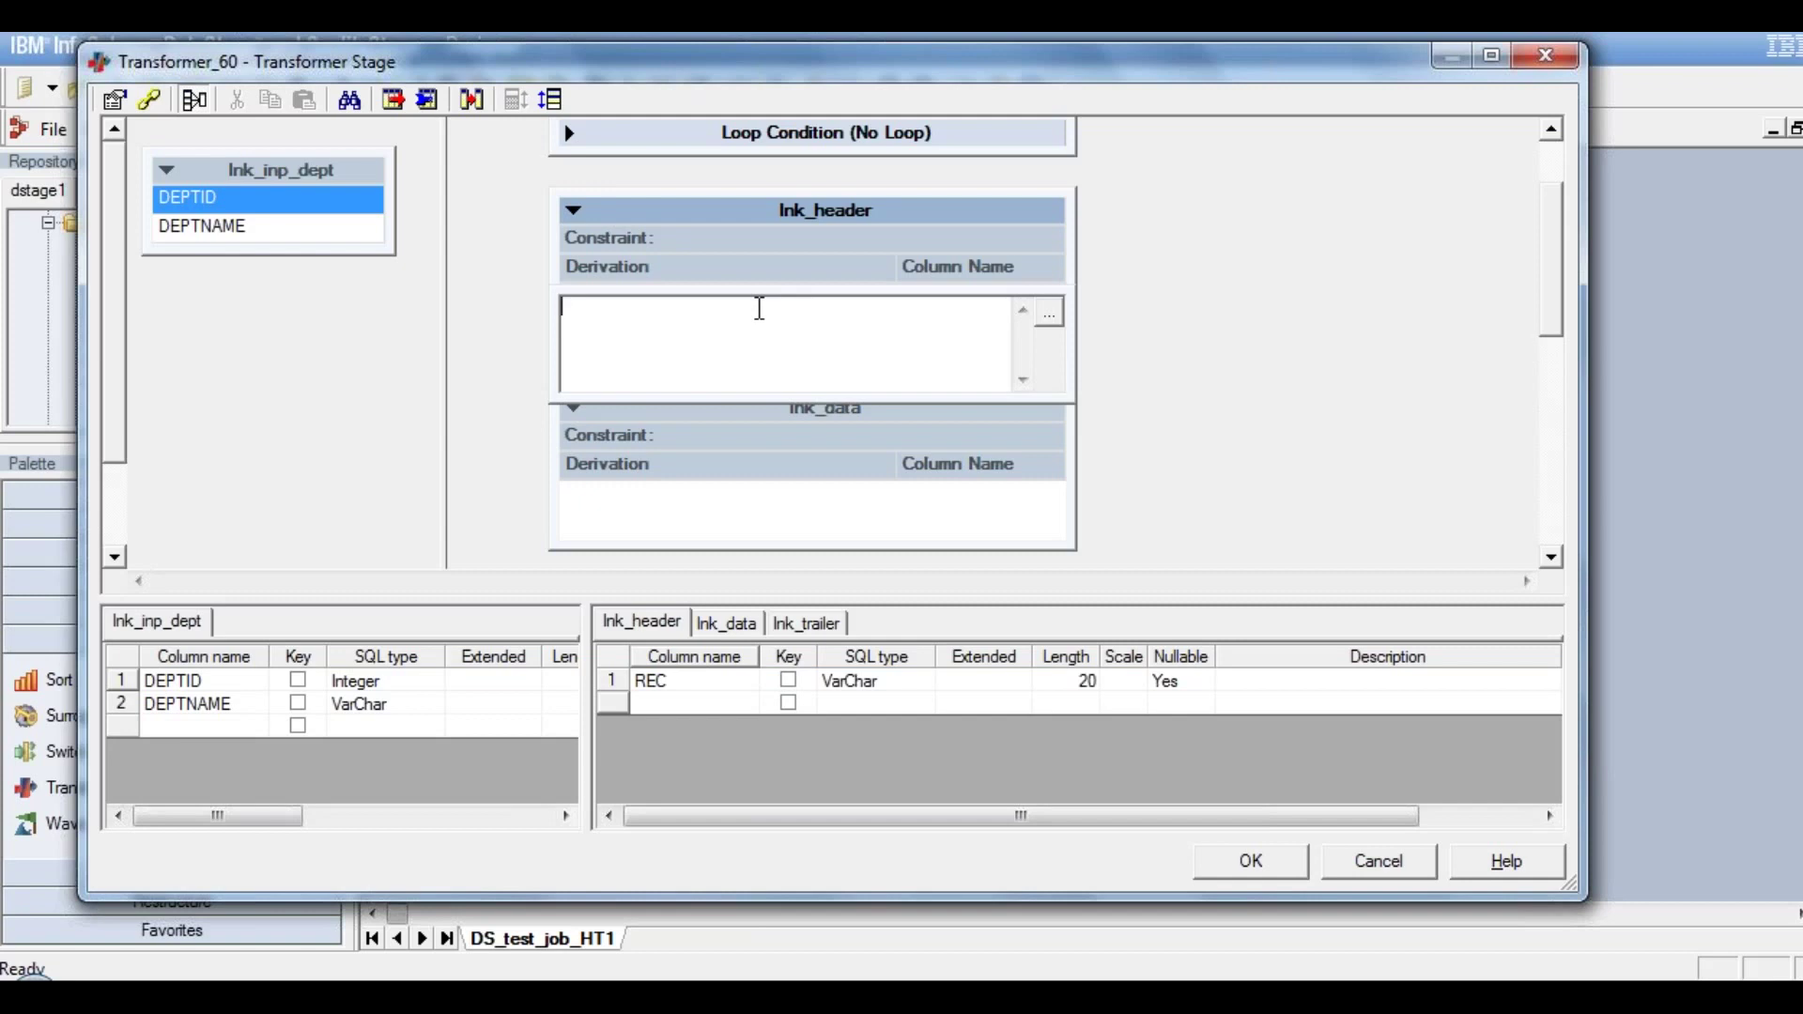
right_click(562, 316)
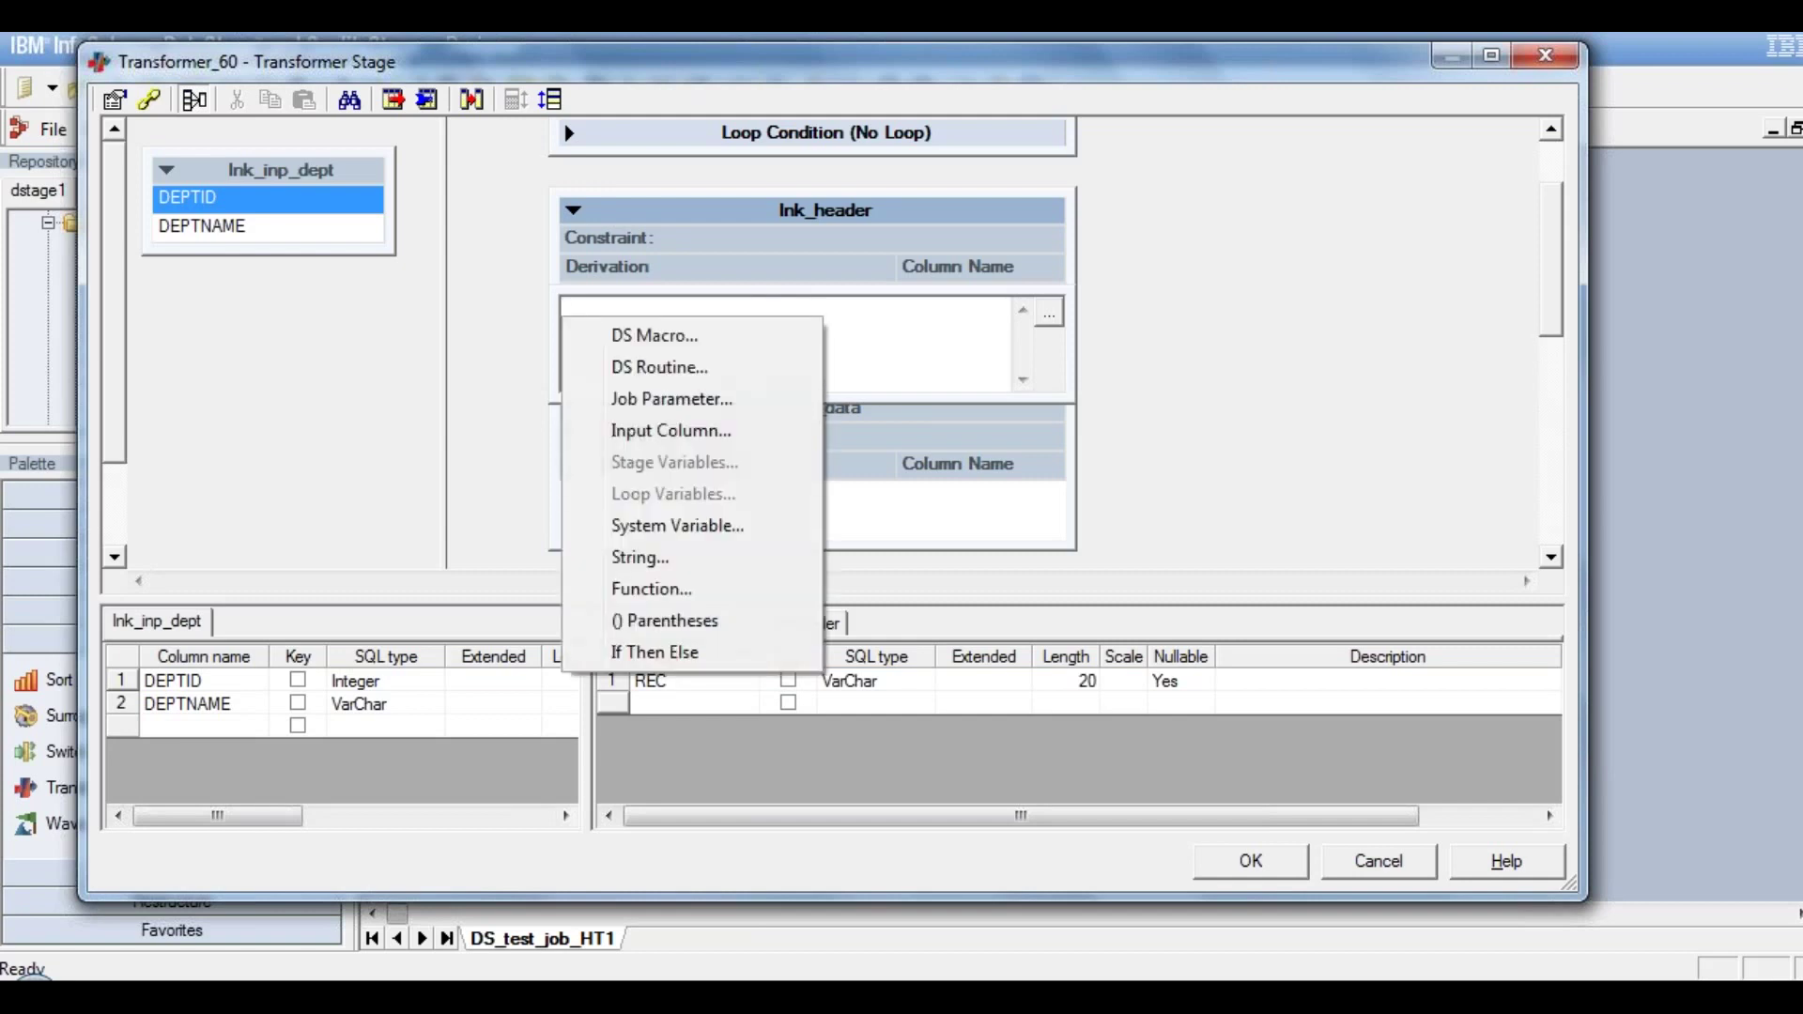
click(683, 404)
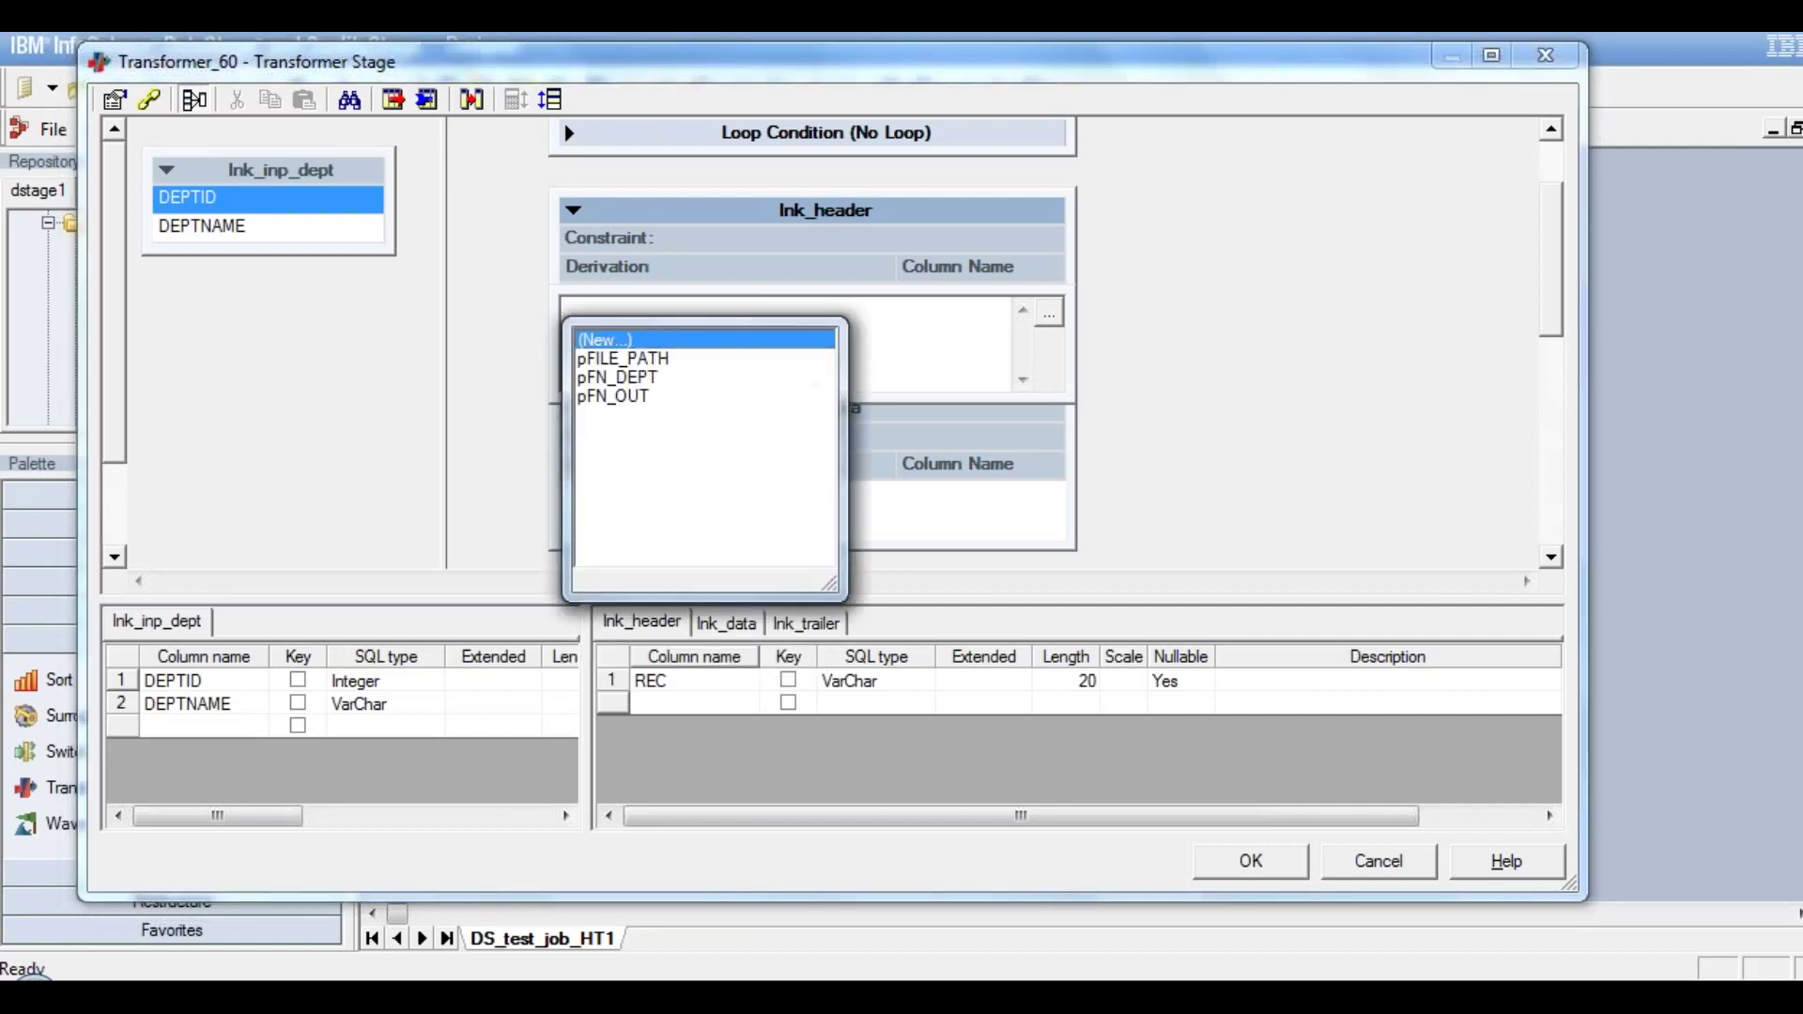
click(639, 377)
click(641, 379)
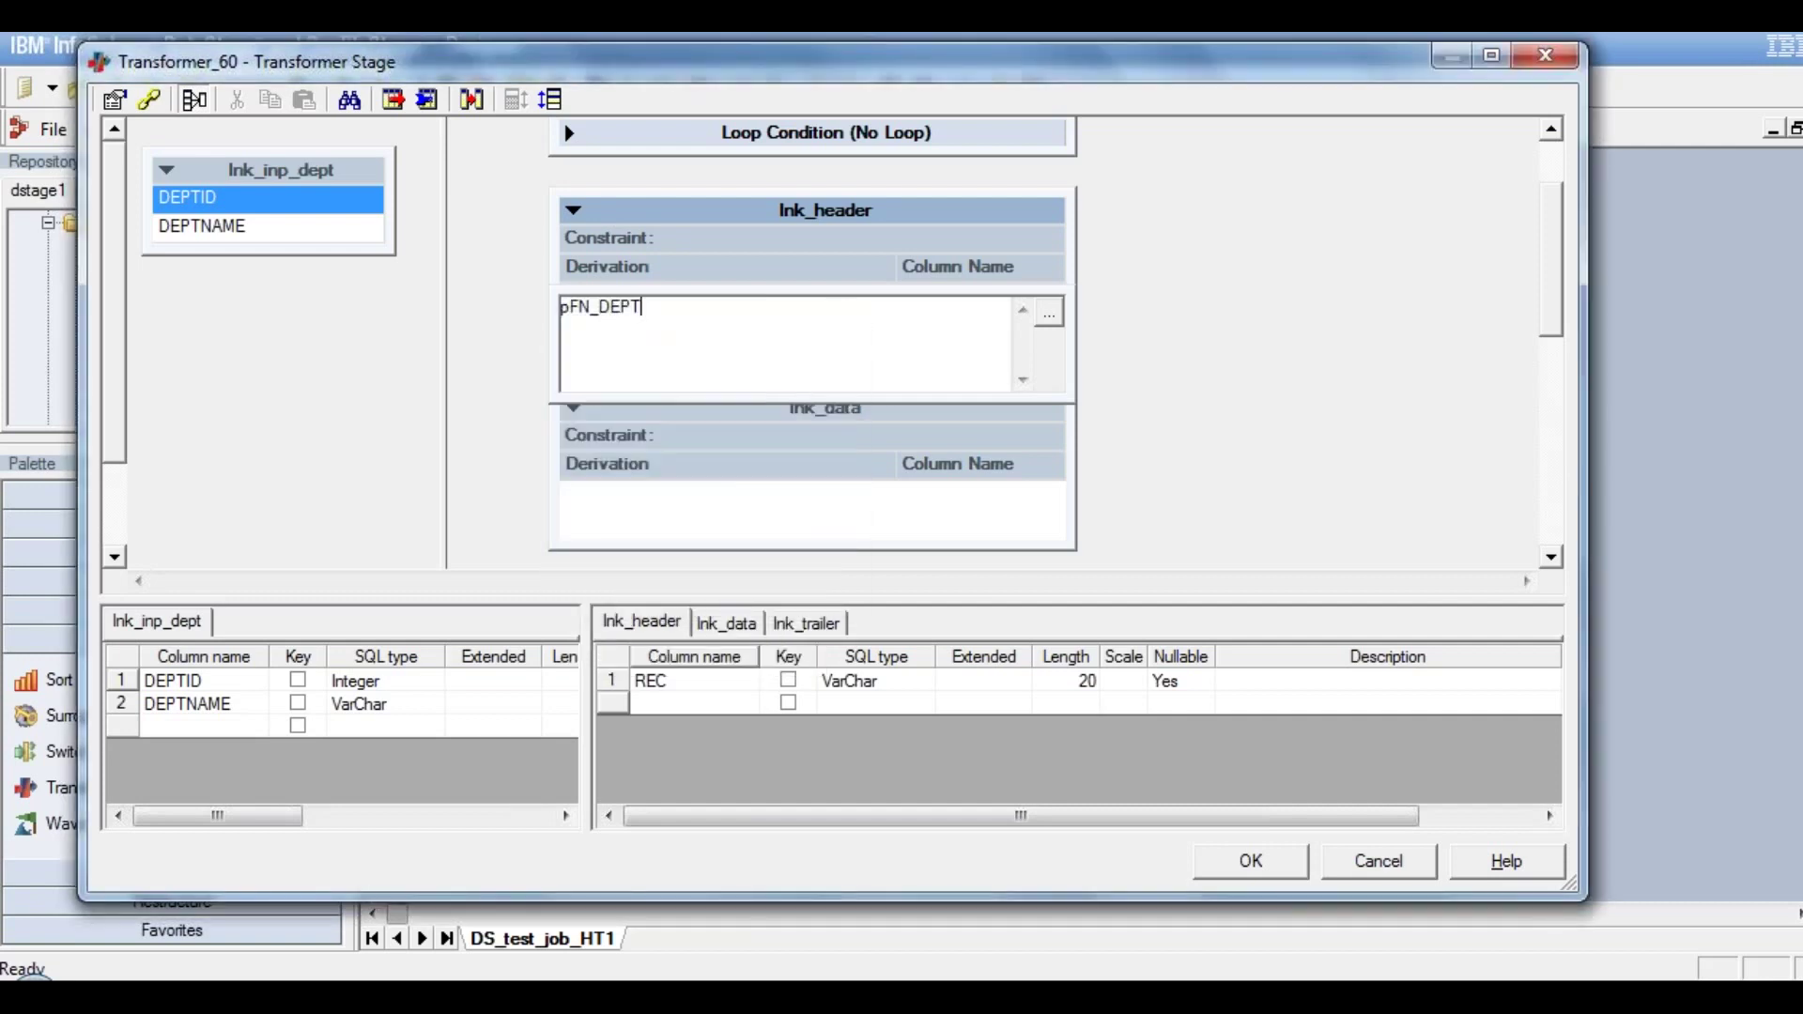
click(528, 328)
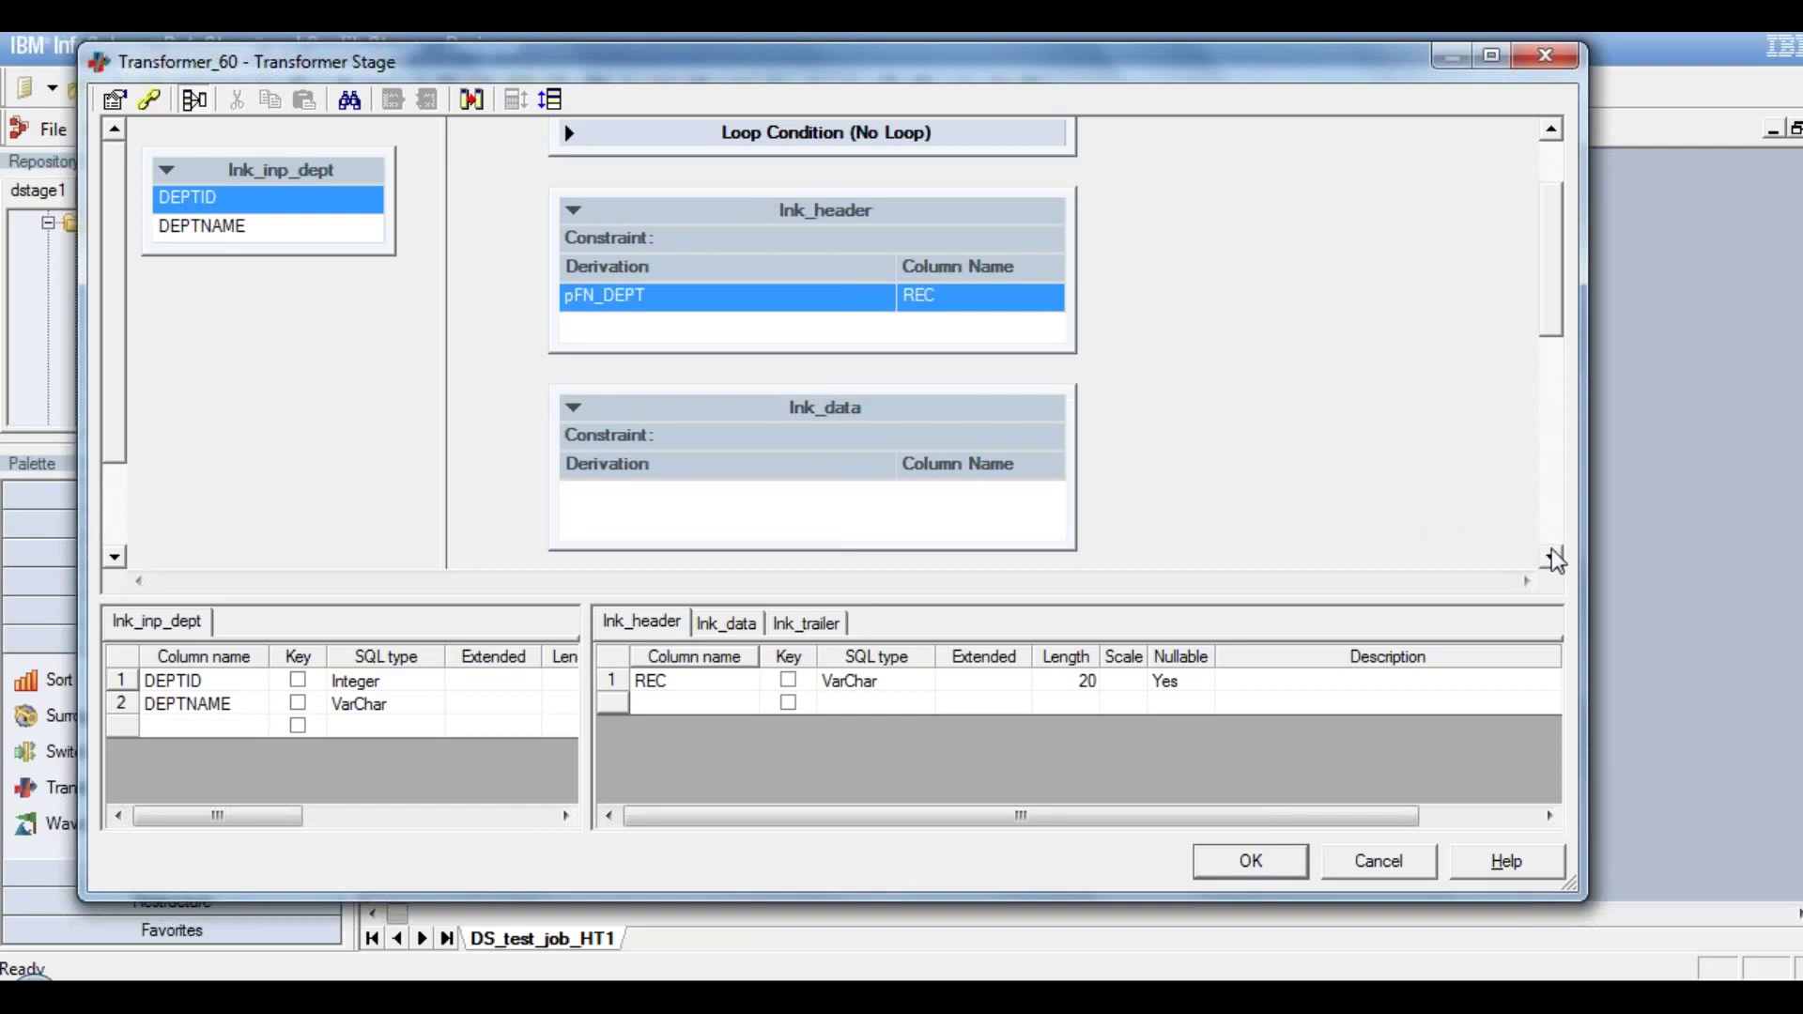
Map all columns of lnk_inp_dept, DEPTID and DEPTNAME, to the lnk_data output link
drag(1552, 554, 1551, 552)
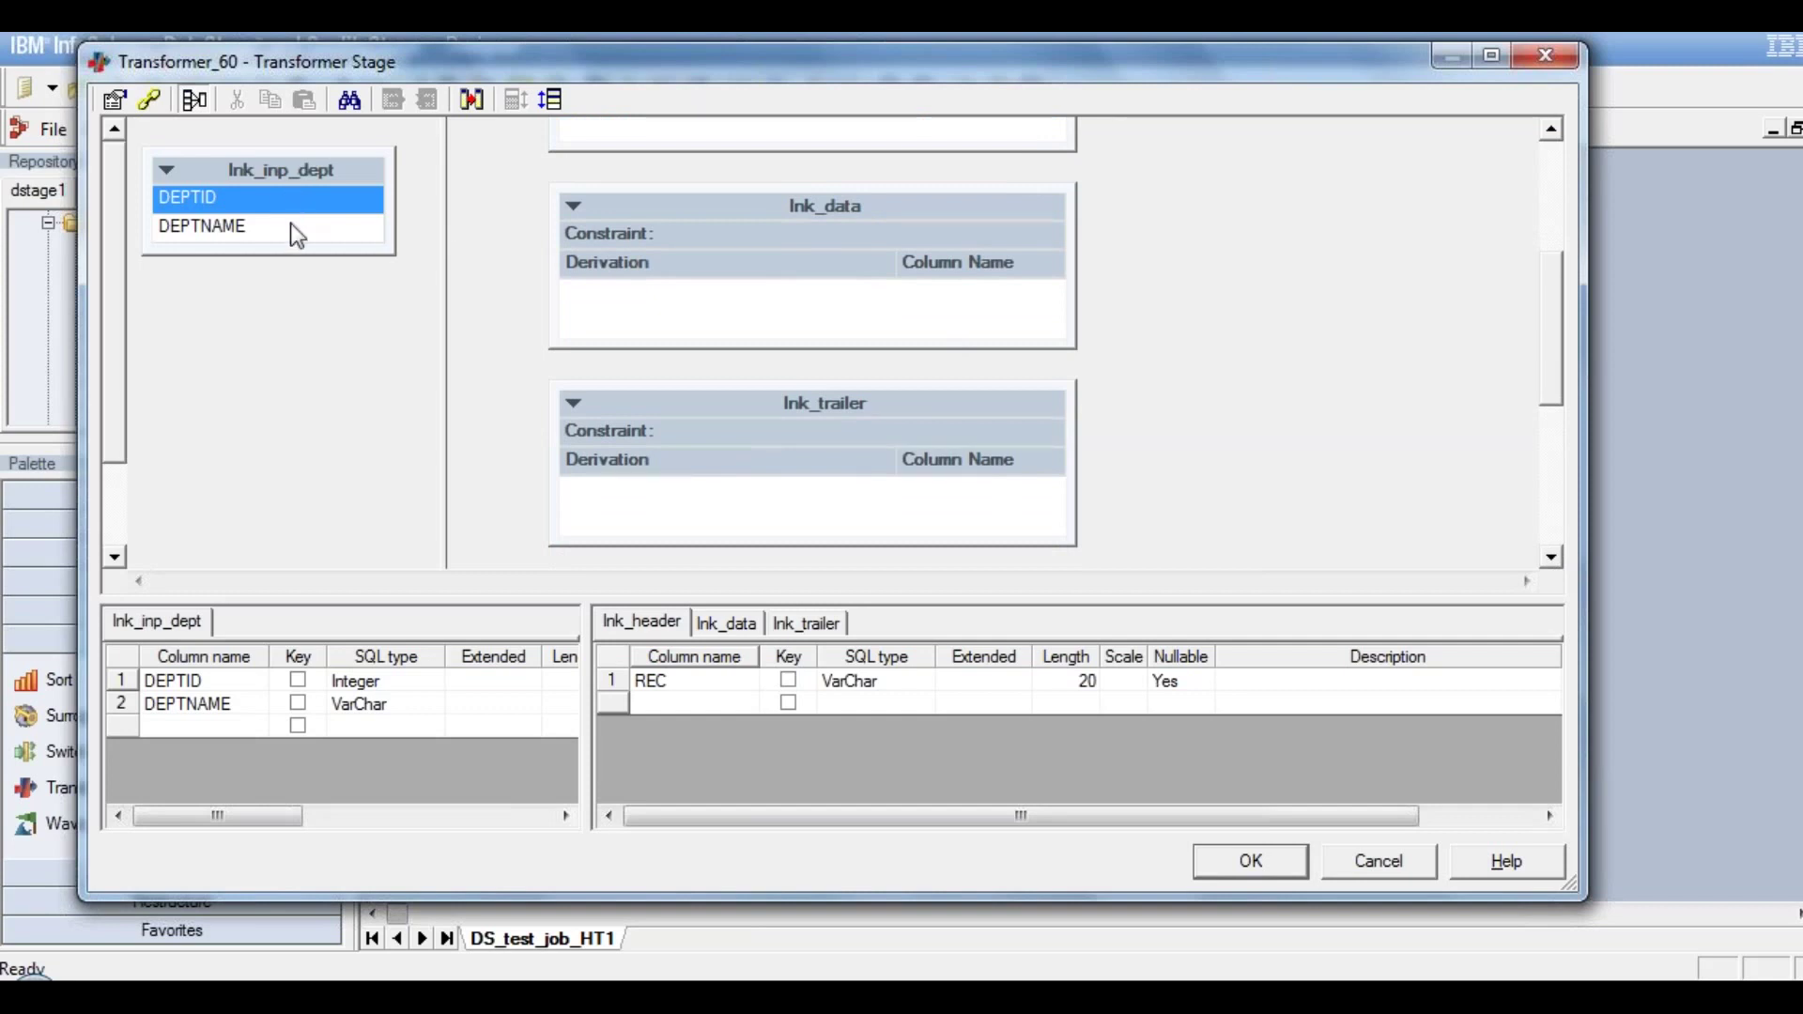
click(278, 173)
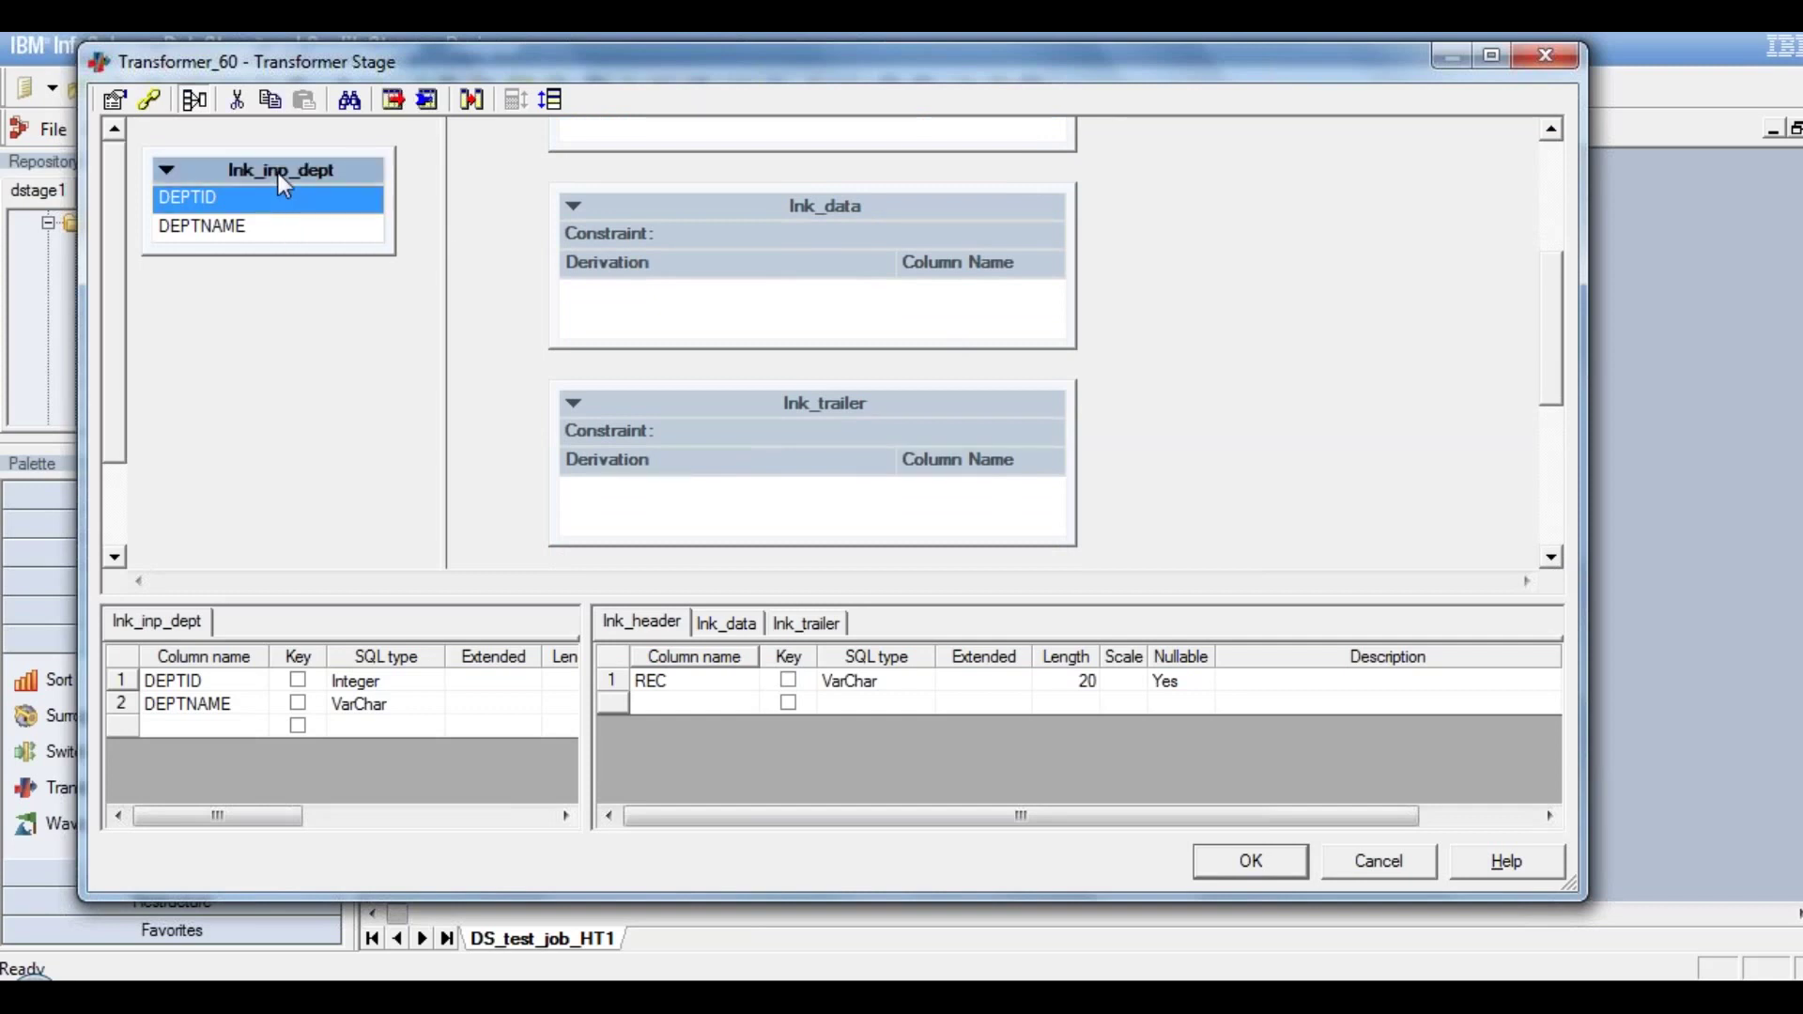
mouse_move(280, 197)
mouse_down()
mouse_move(362, 228)
mouse_move(516, 359)
mouse_move(629, 344)
mouse_up()
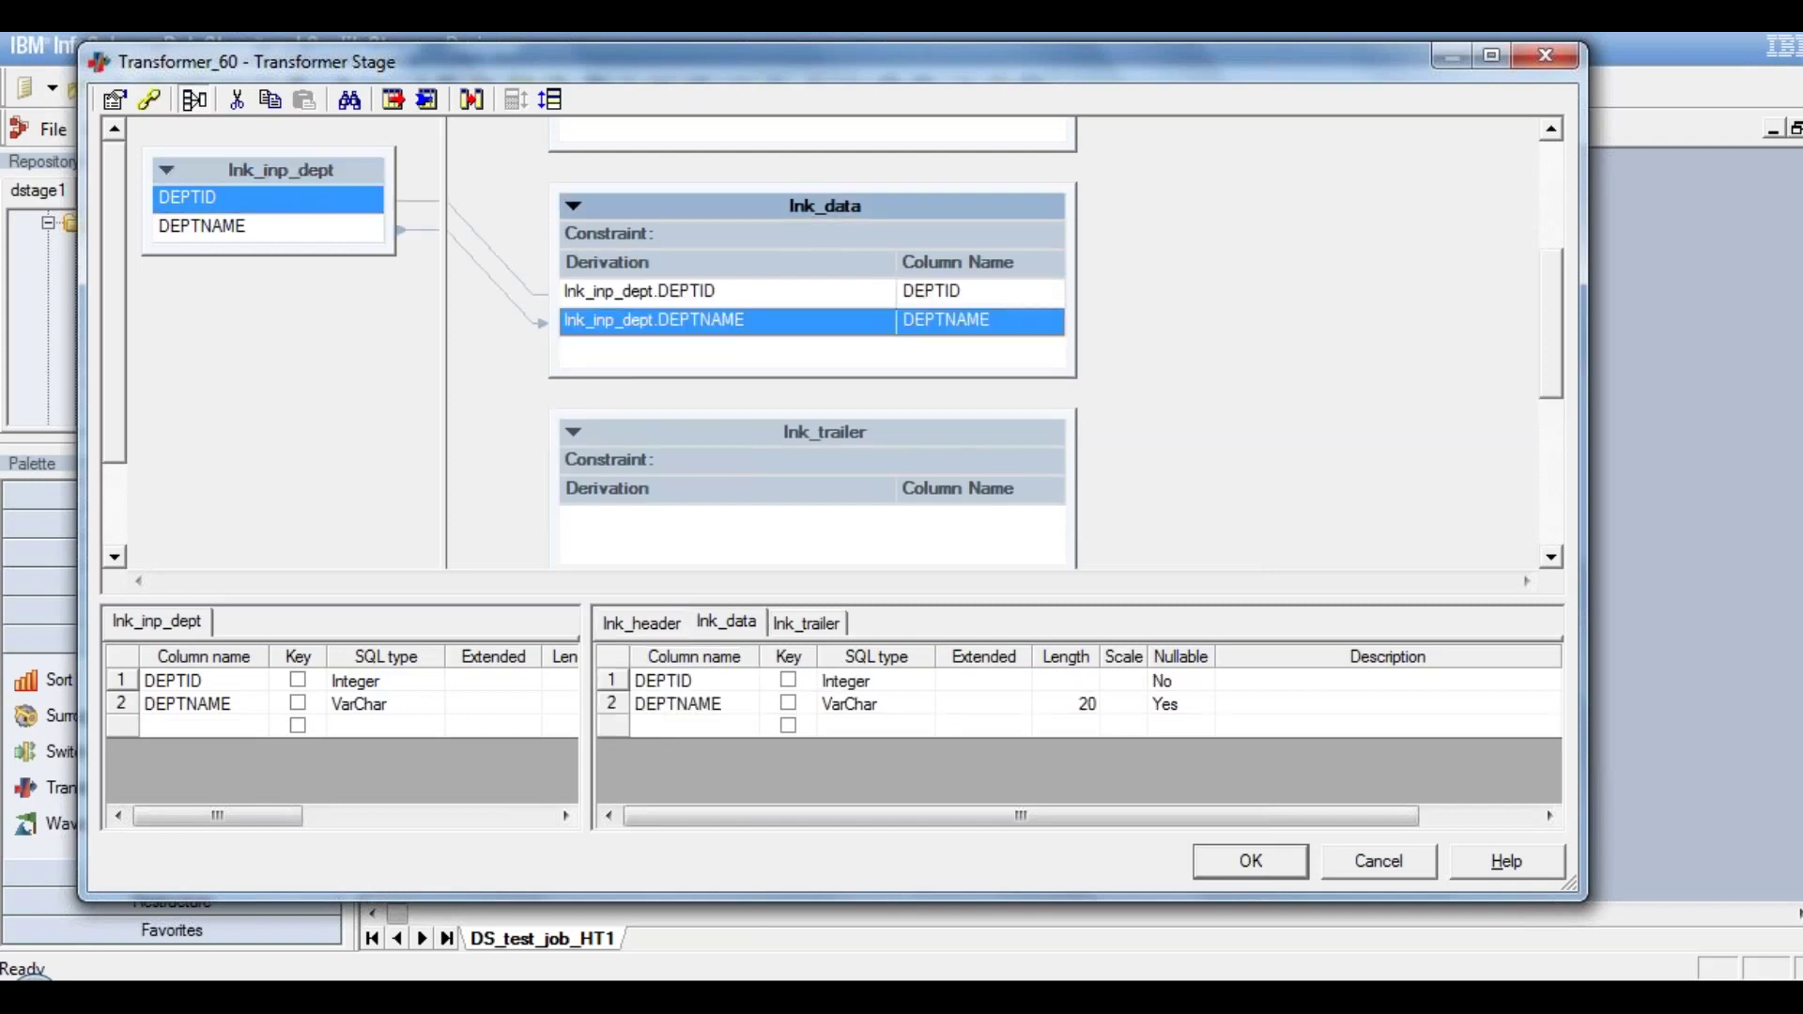
Map the DEPTID input column to the lnk_trailer output link and accept the Transformer settings
click(1552, 556)
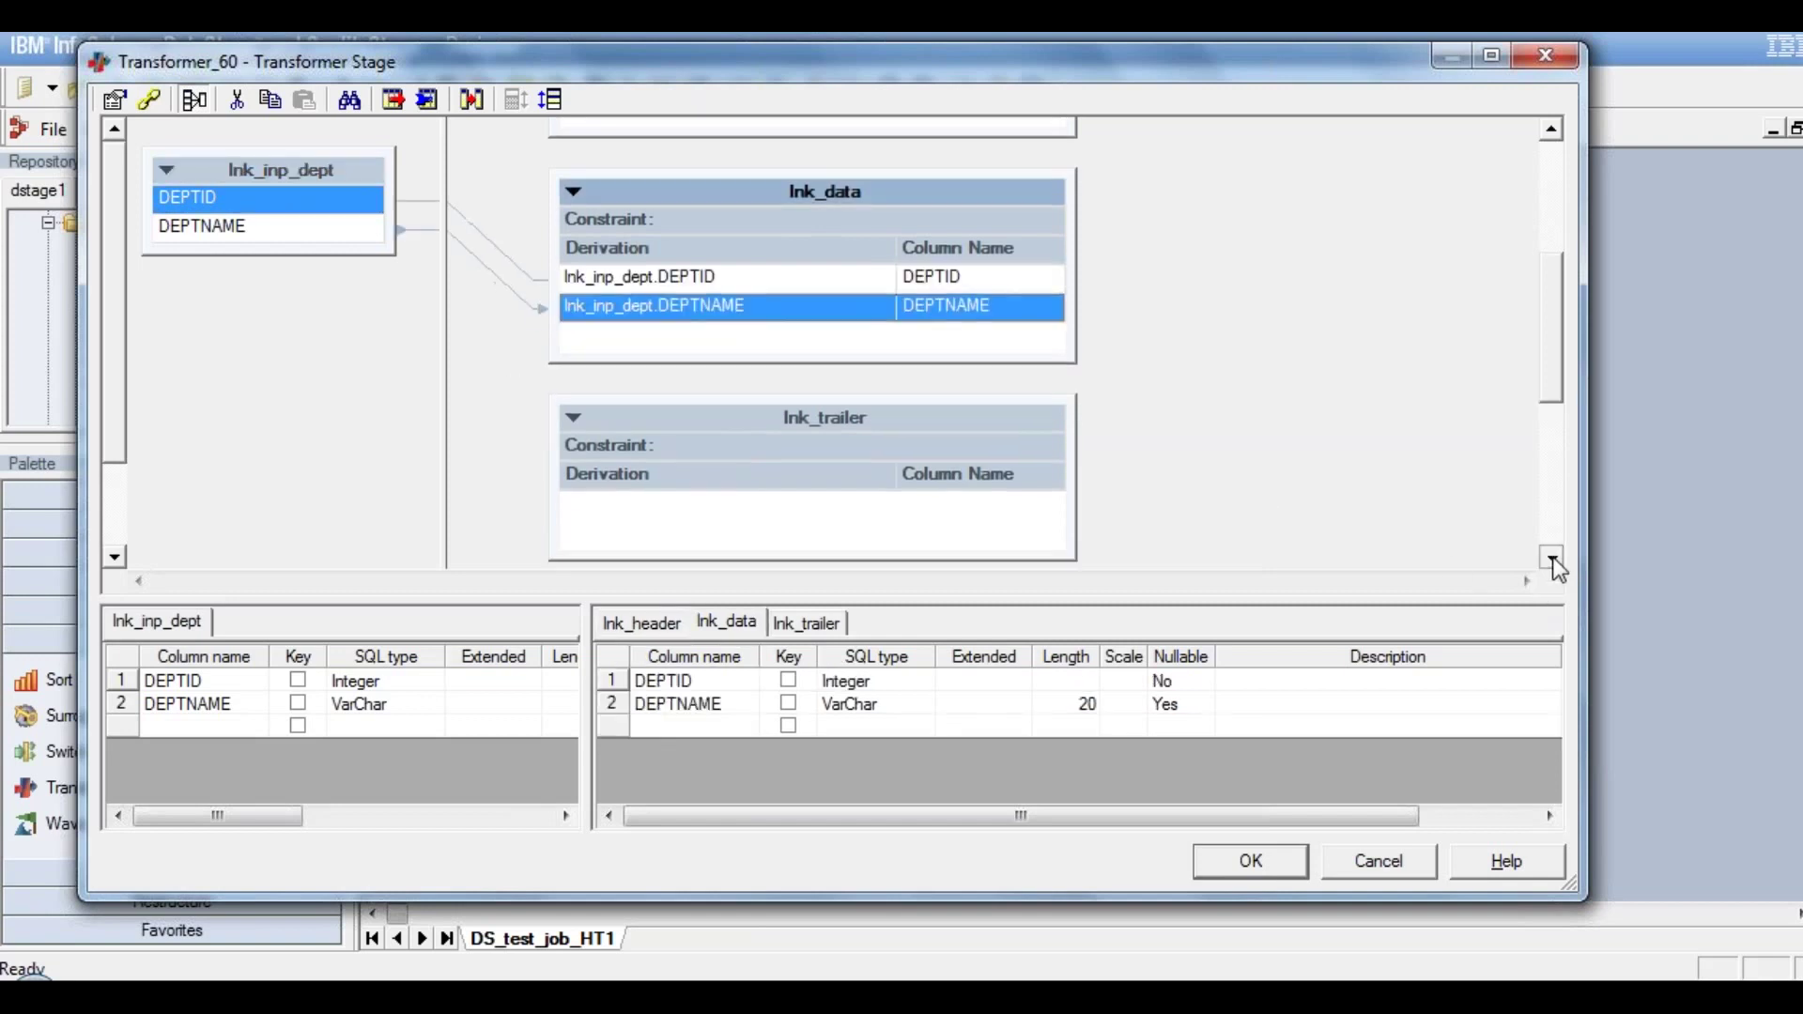
click(1552, 557)
click(1551, 557)
click(1552, 557)
click(1551, 557)
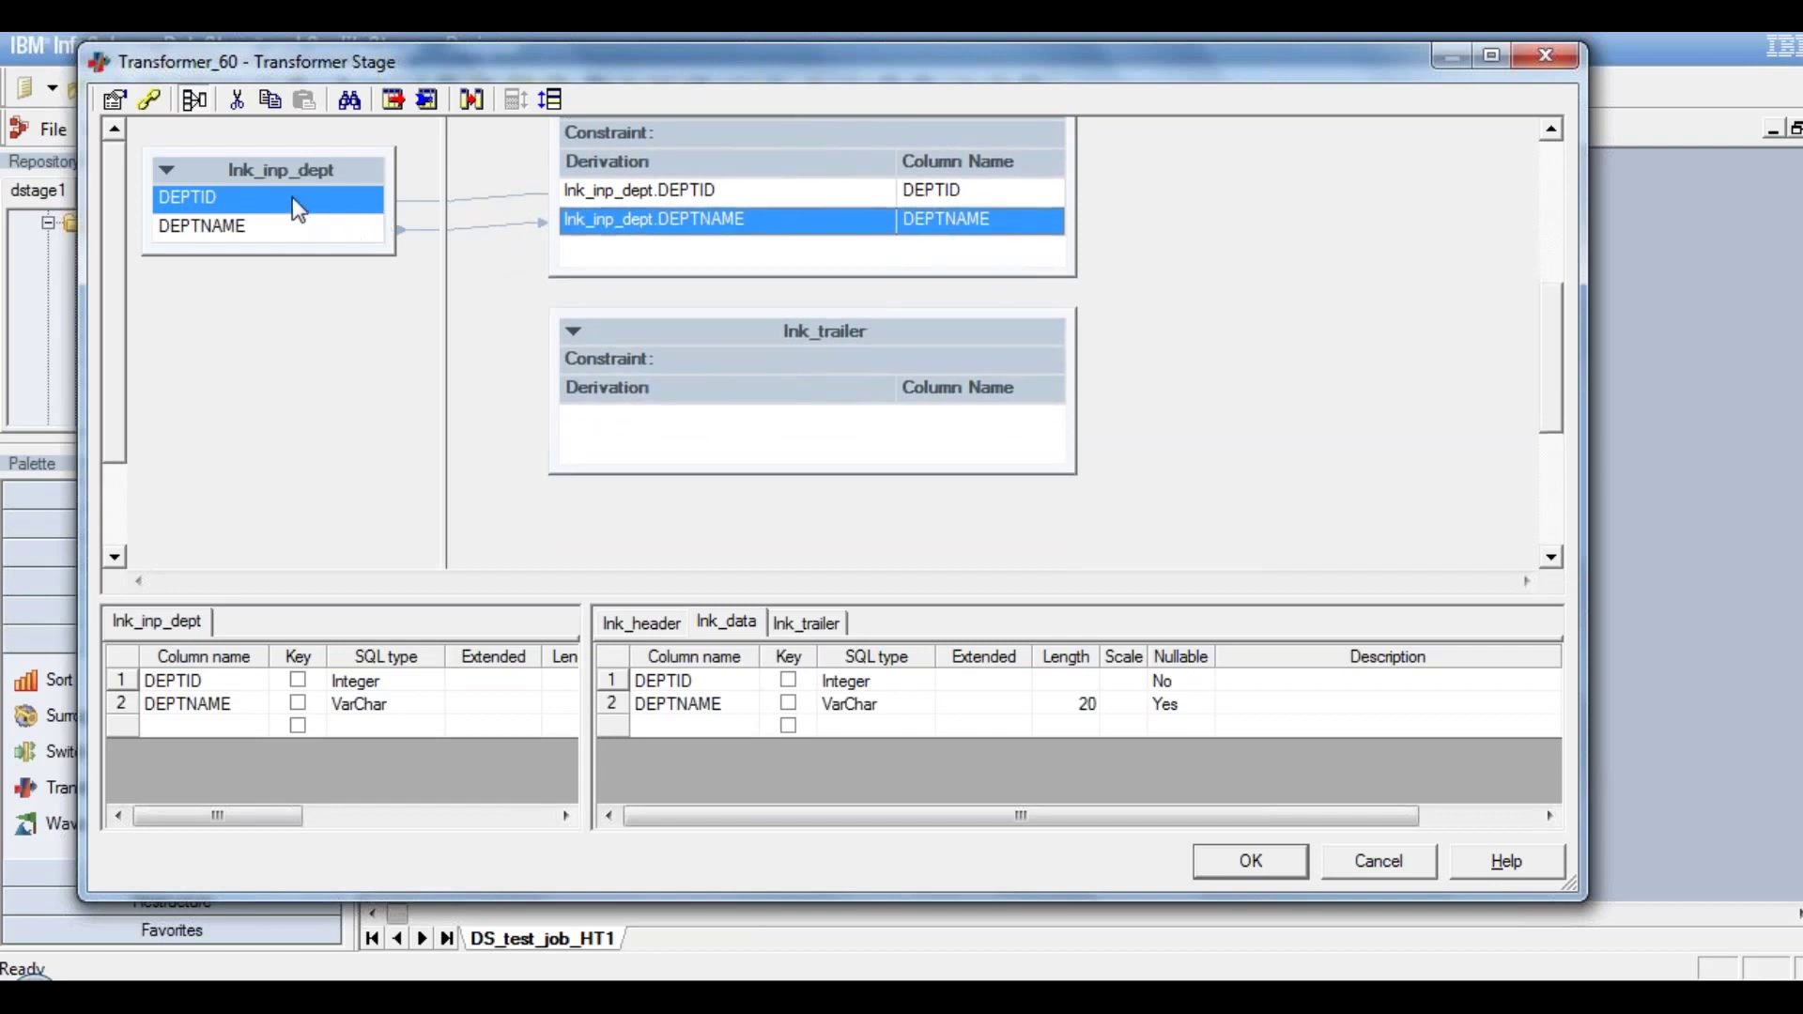
drag(291, 197, 736, 435)
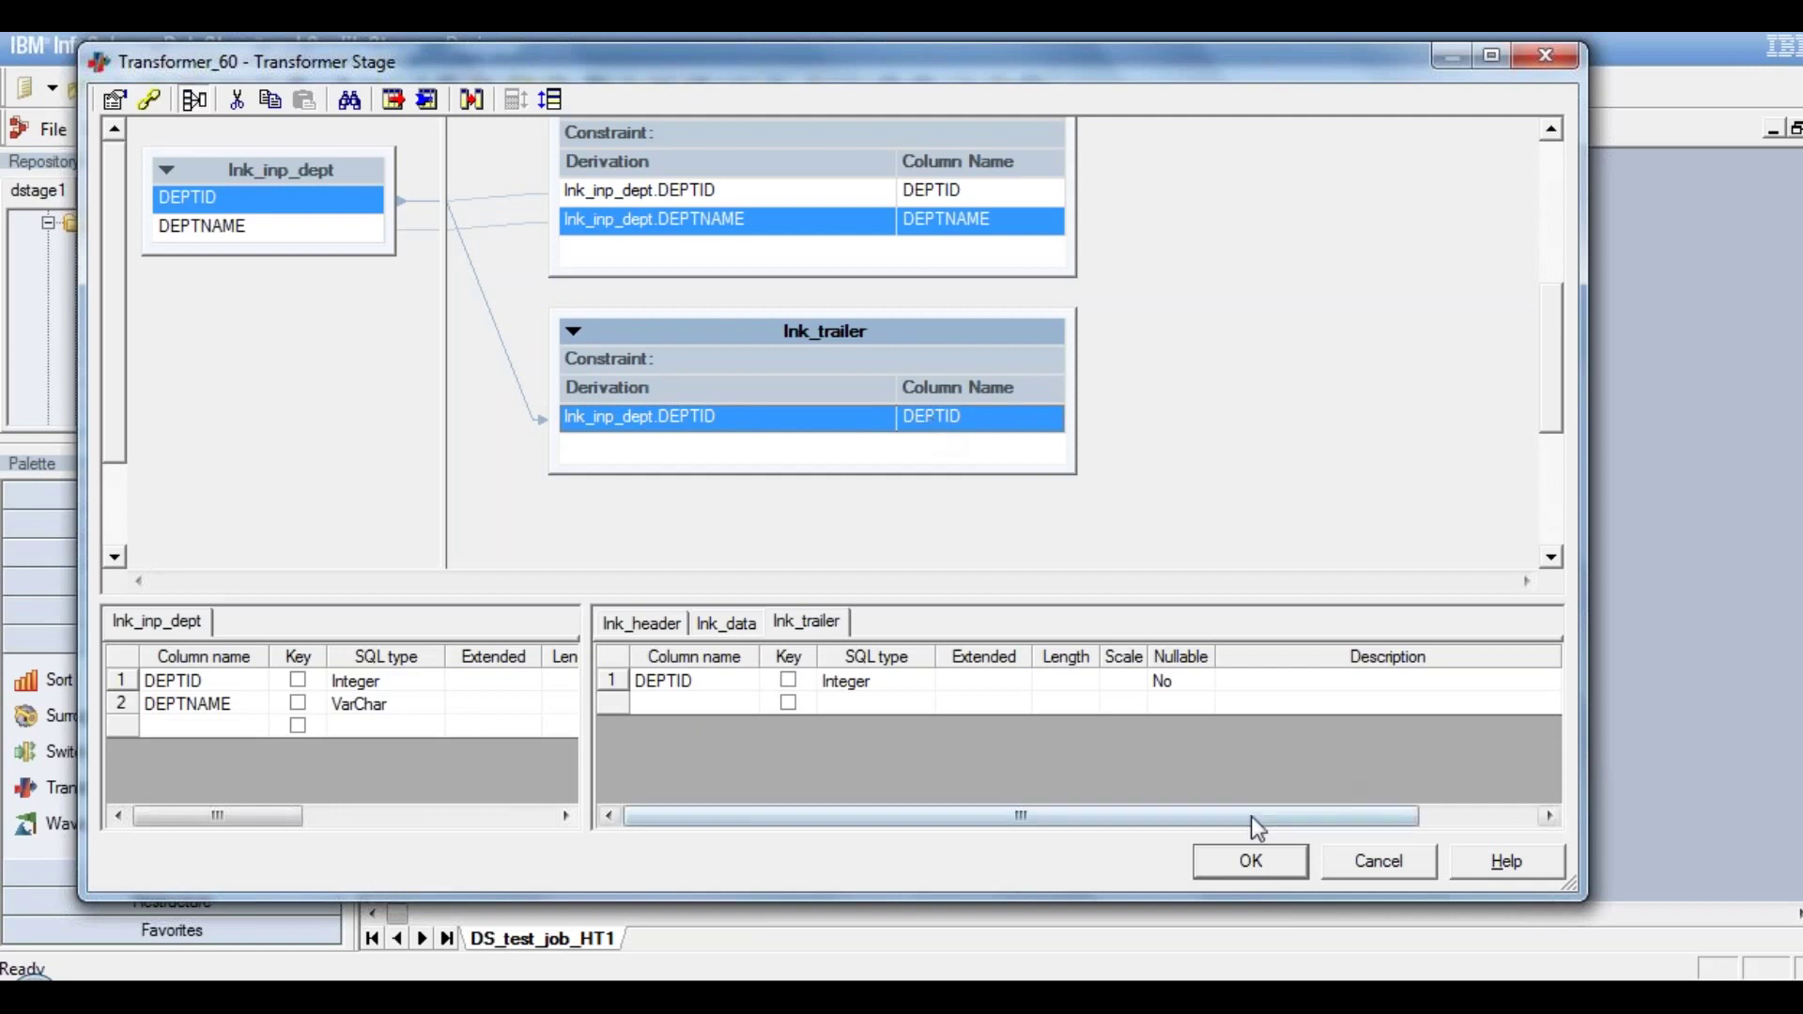
click(1260, 853)
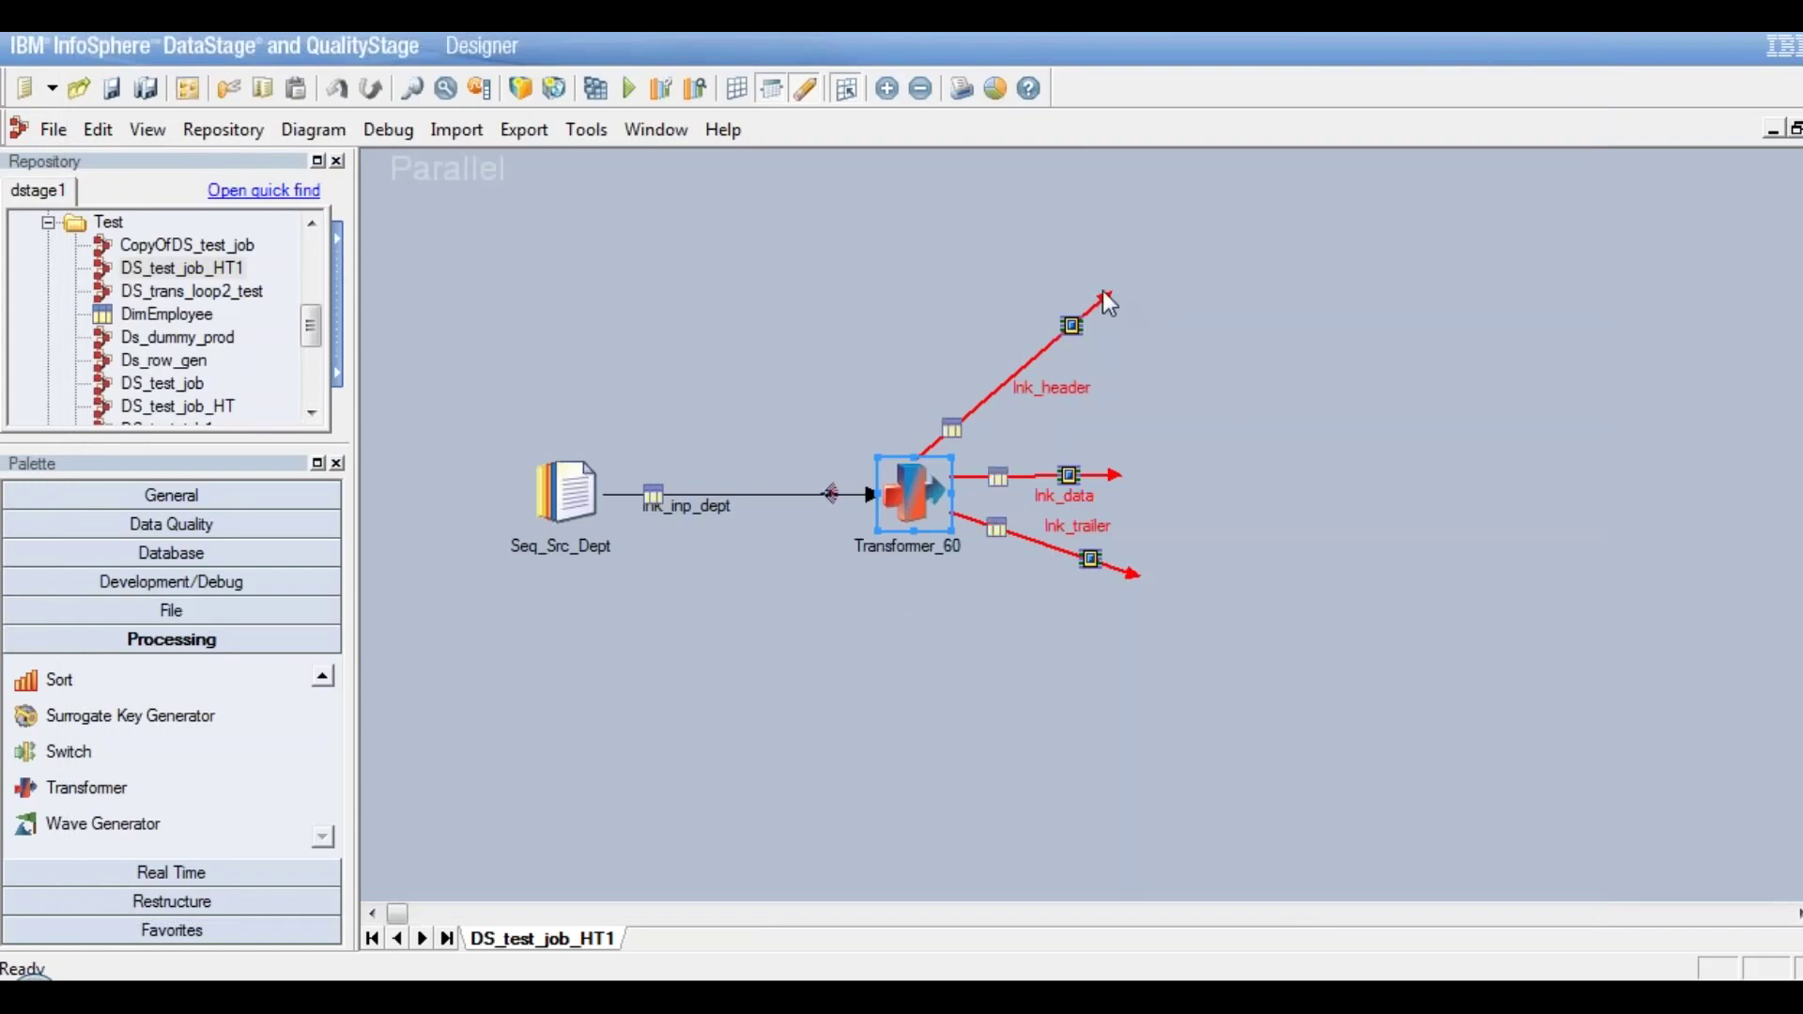
Move the loose end of the lnk_trailer link further down on the job canvas
click(1130, 583)
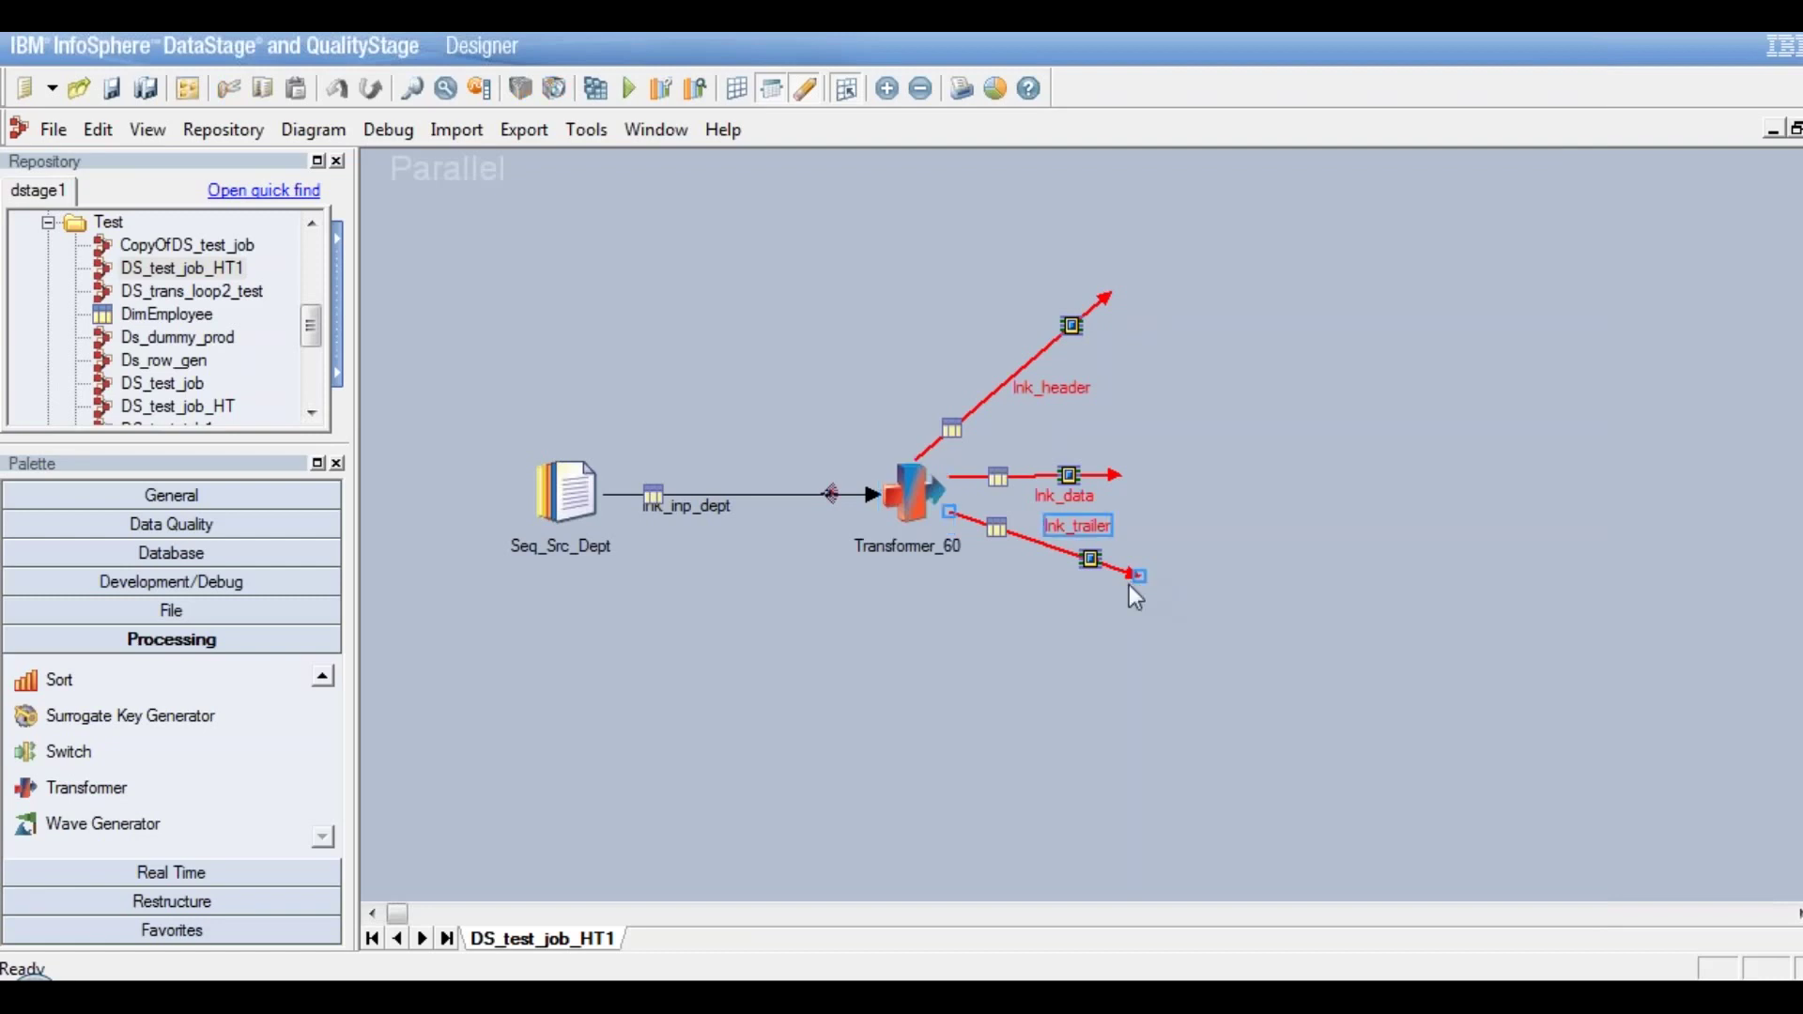
drag(1111, 632, 1111, 631)
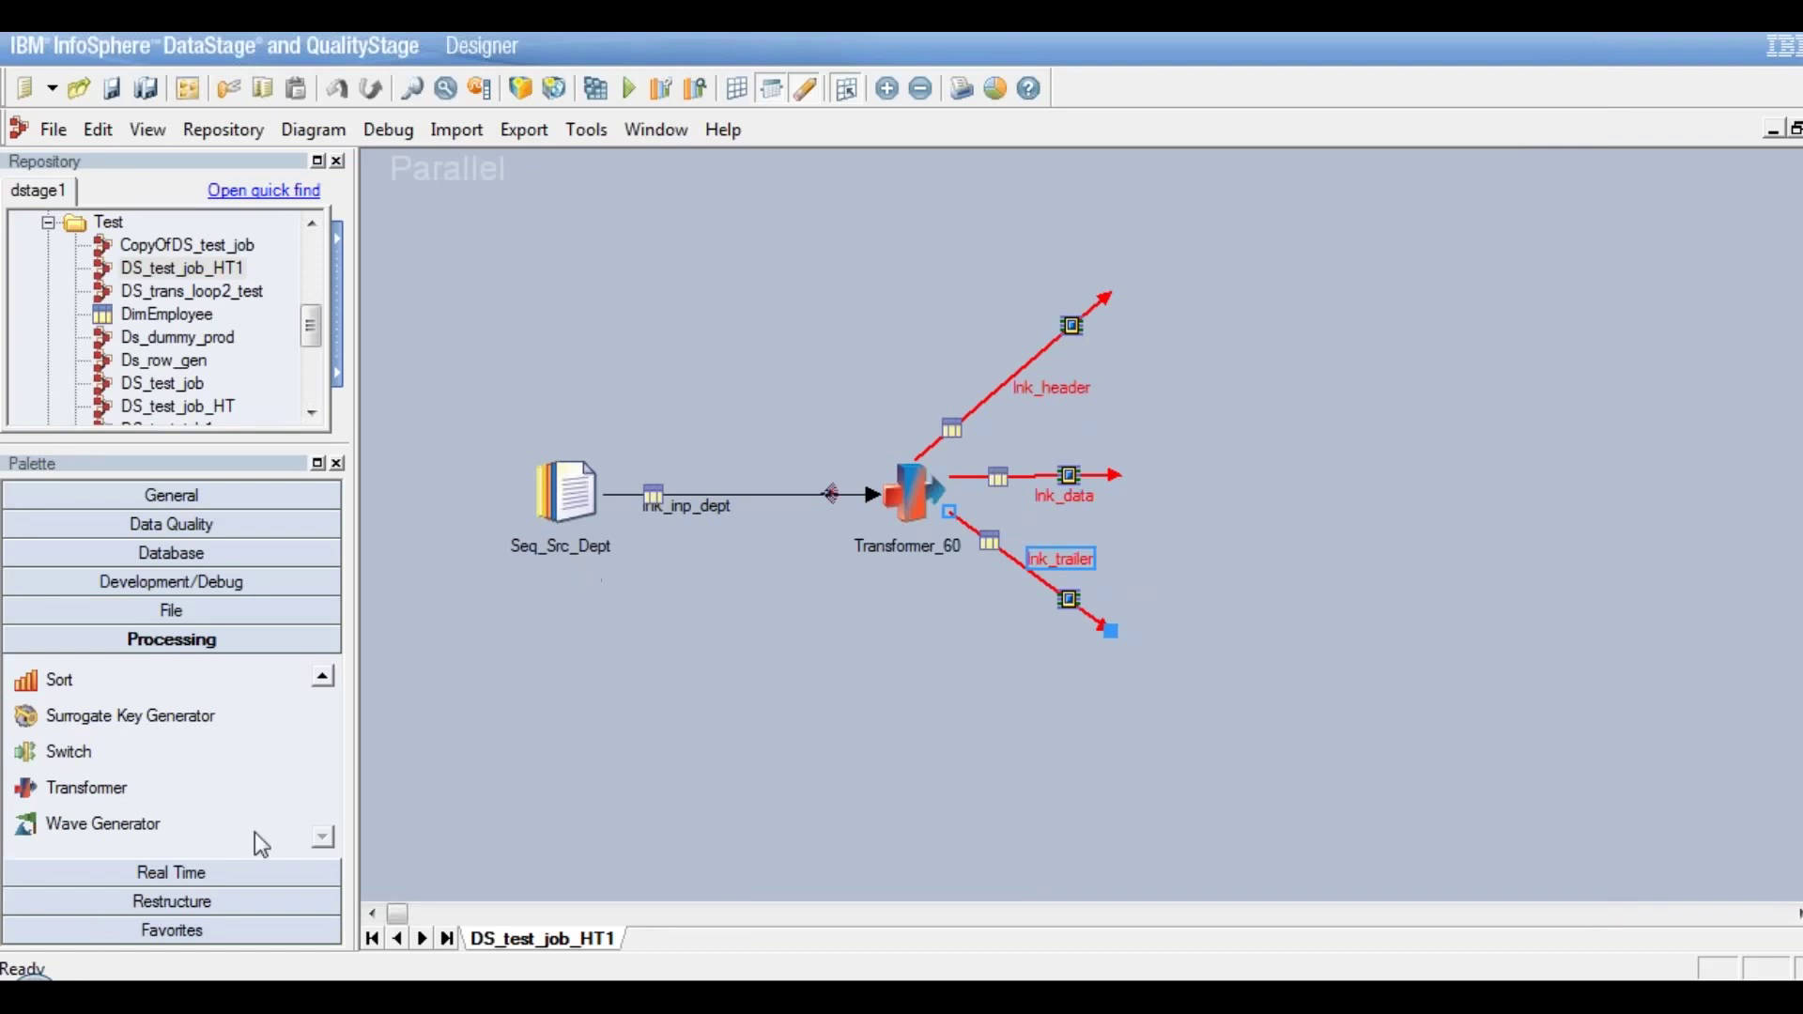
Look through the Processing stages available in the palette
click(324, 678)
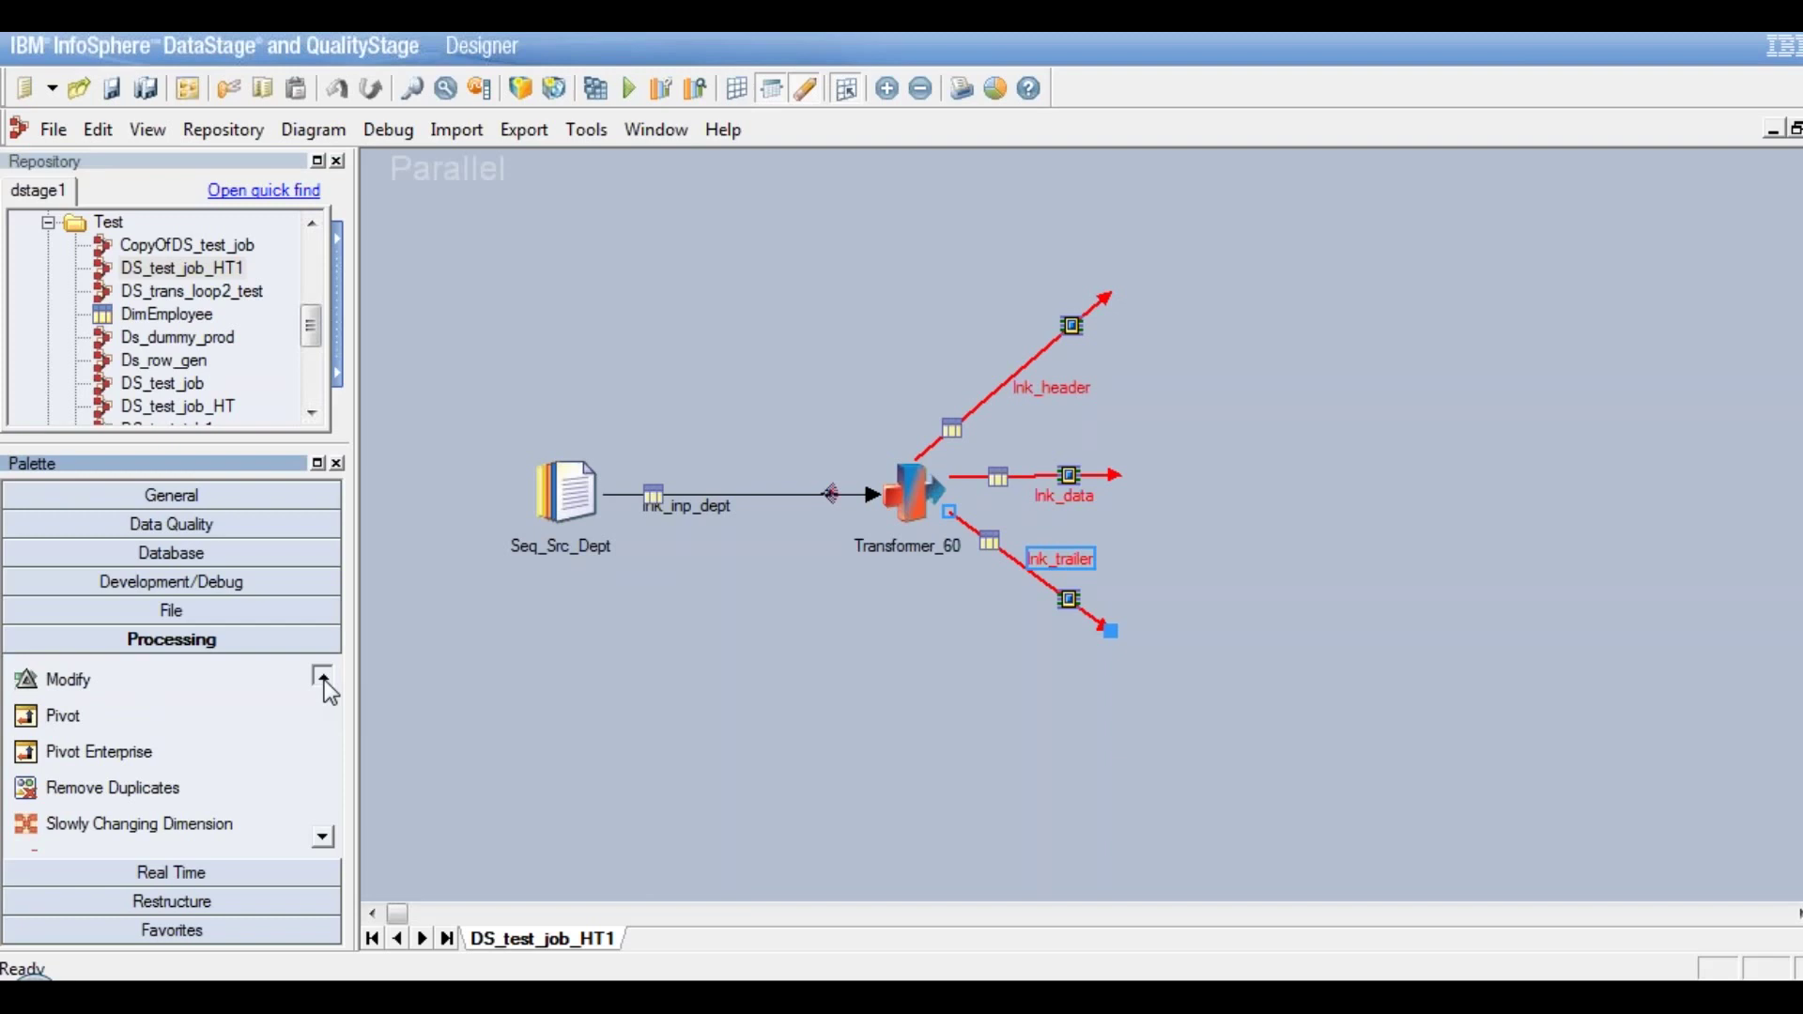
click(324, 680)
click(324, 680)
click(324, 680)
click(324, 680)
click(324, 680)
click(324, 680)
click(324, 680)
click(324, 680)
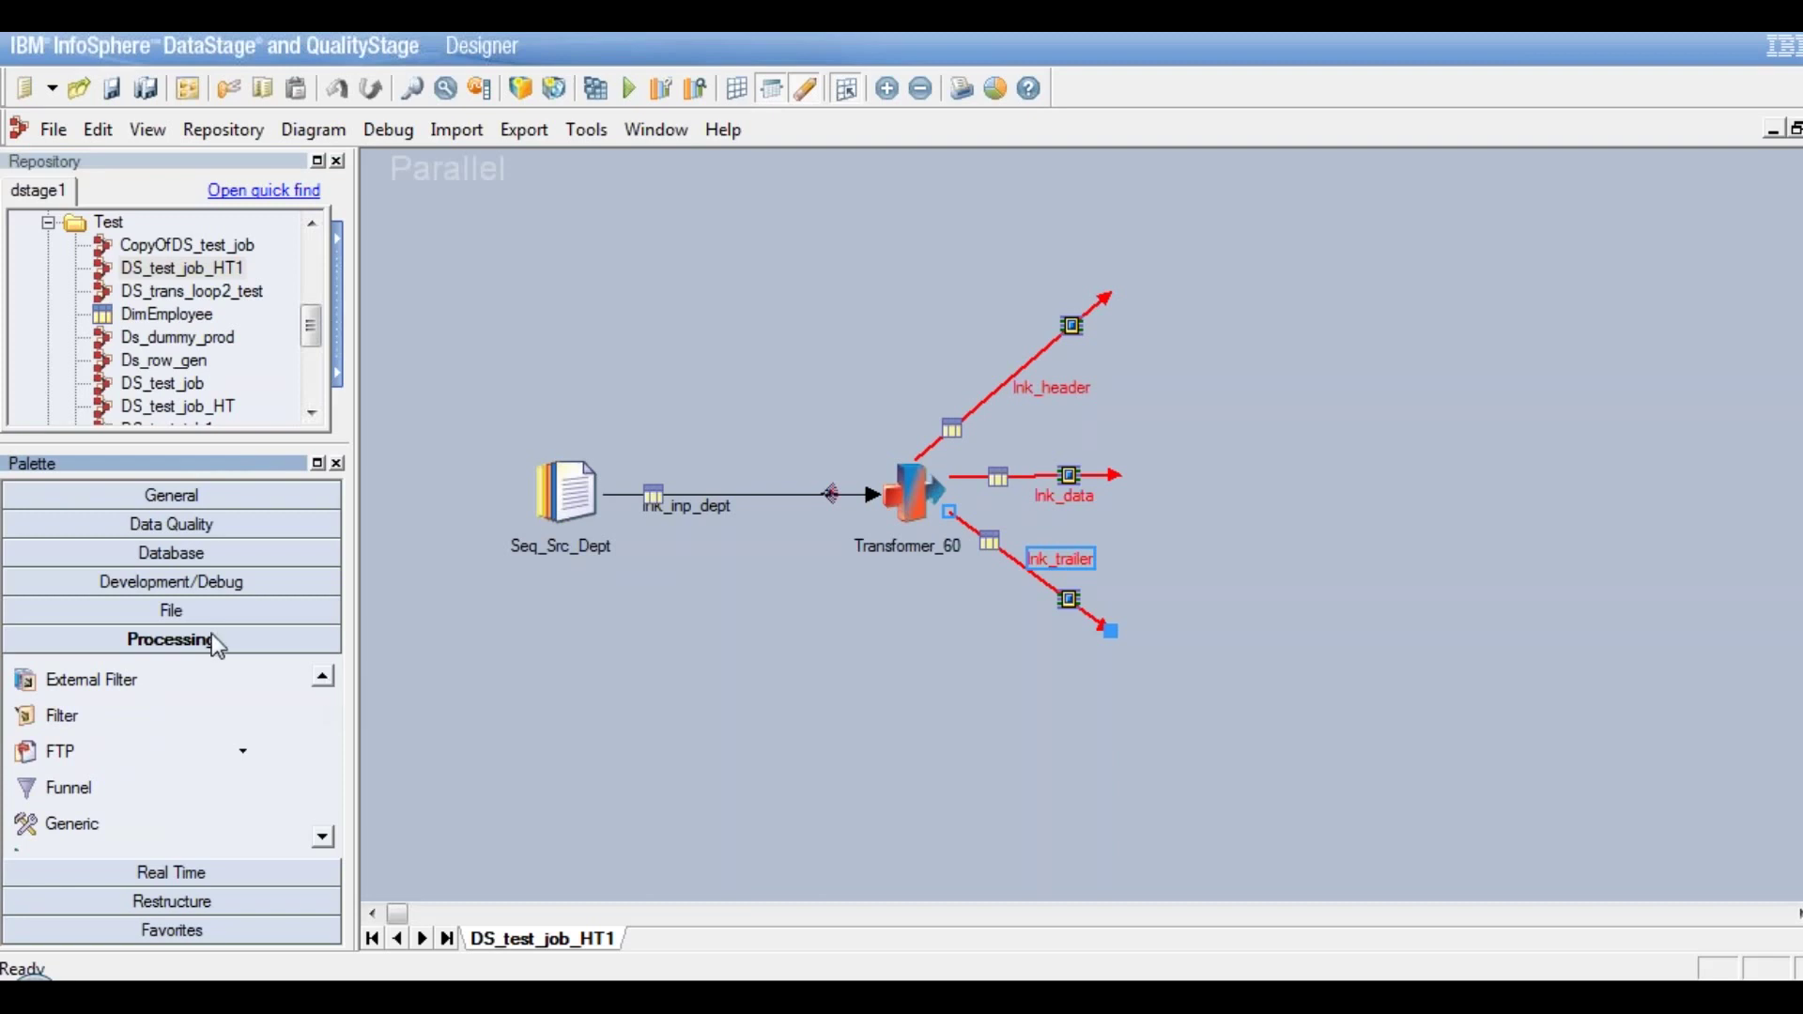
click(913, 498)
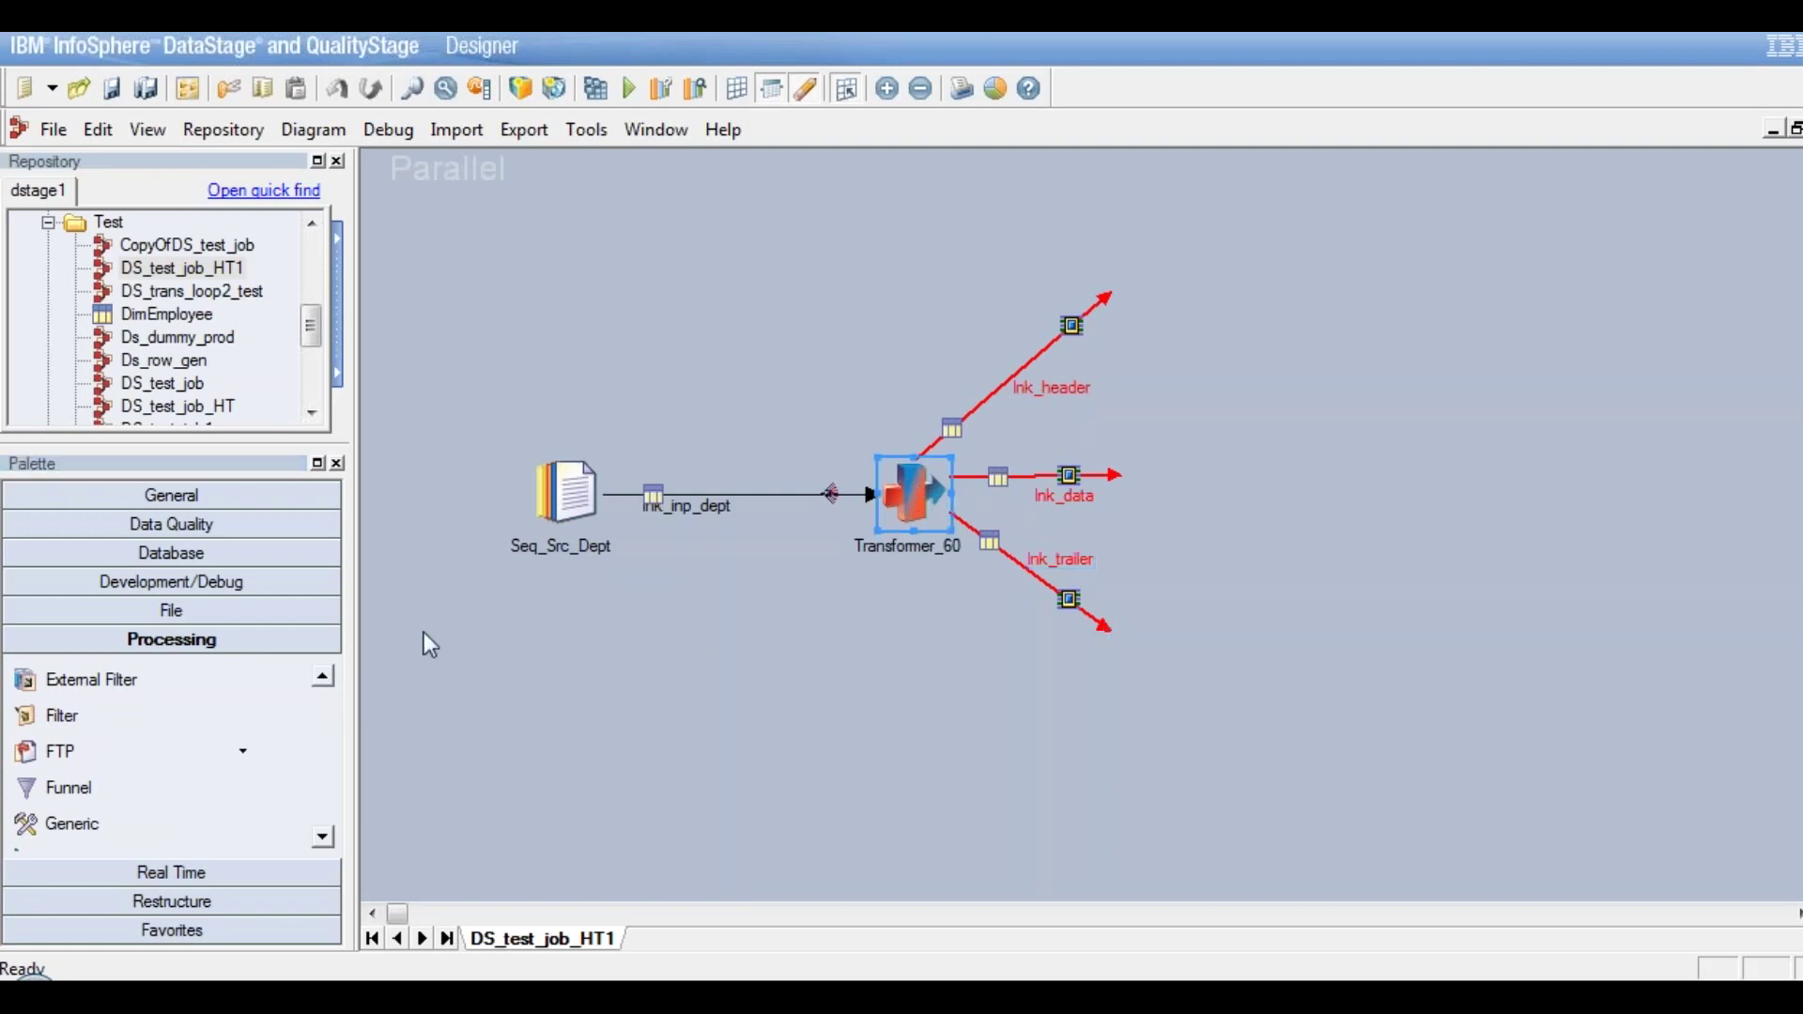
Place a Column Generator stage at the end of the lnk_trailer link and draw an output link from it
click(223, 587)
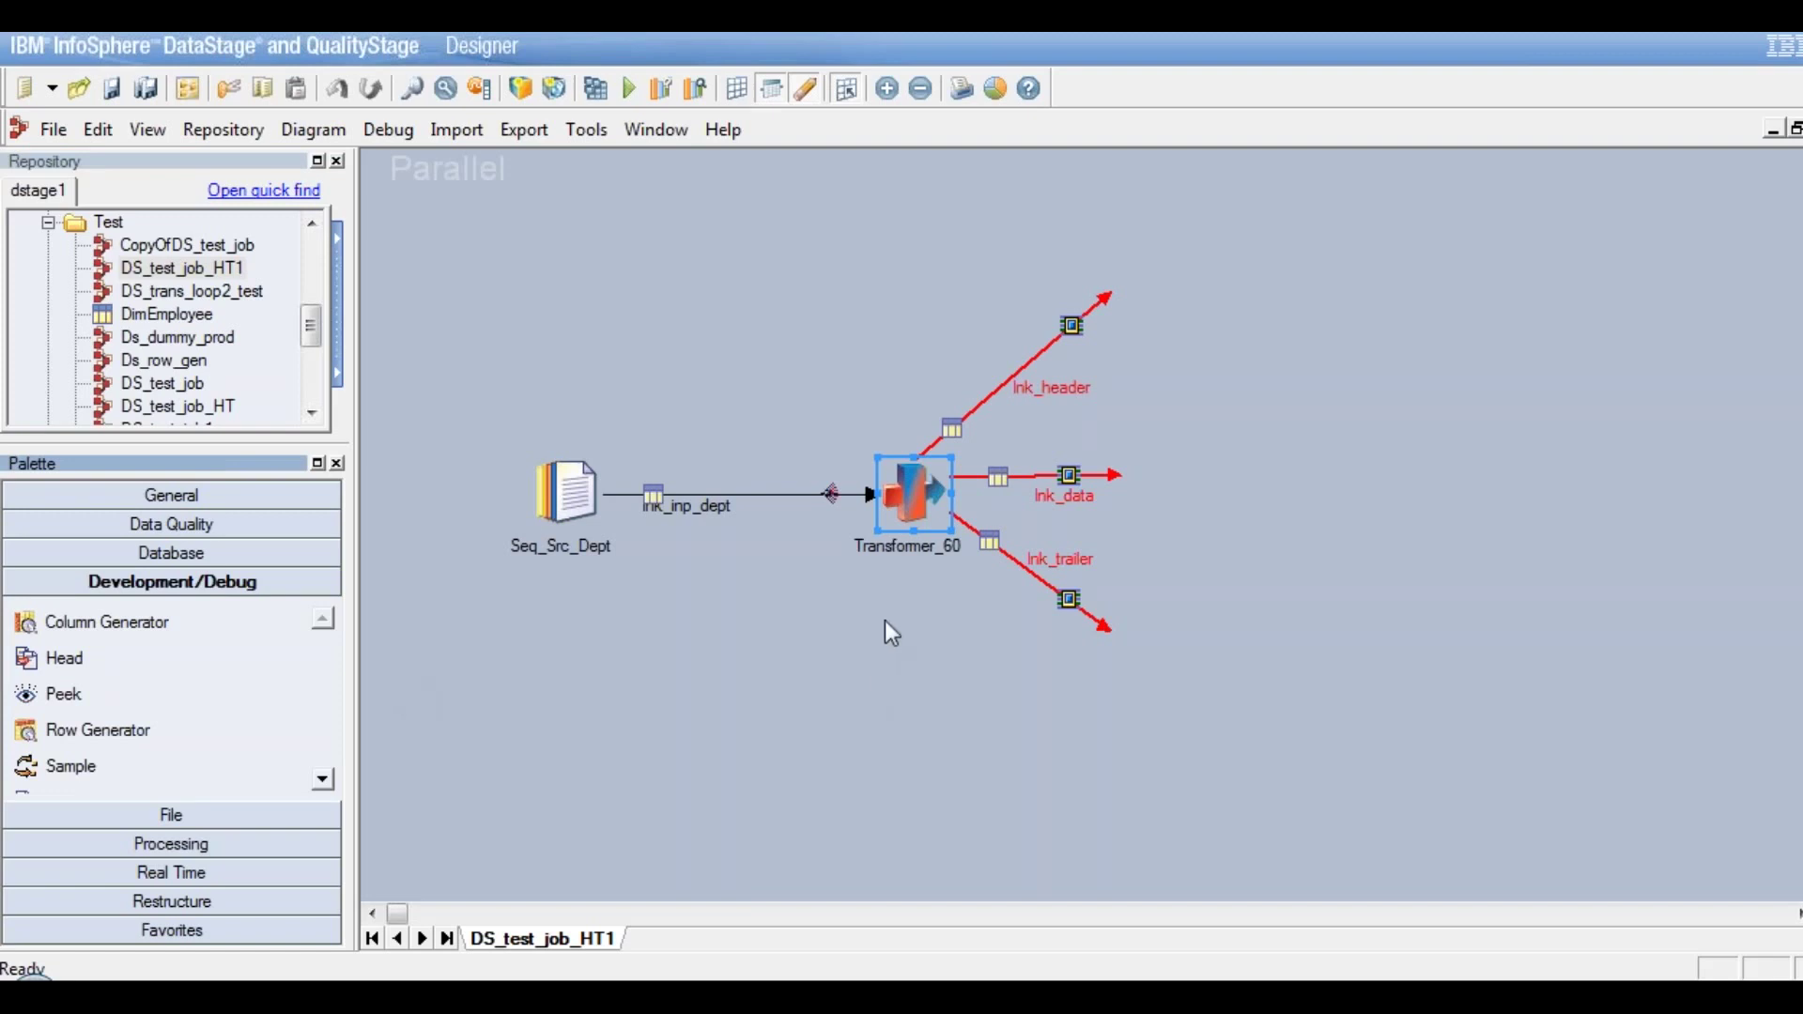
click(154, 622)
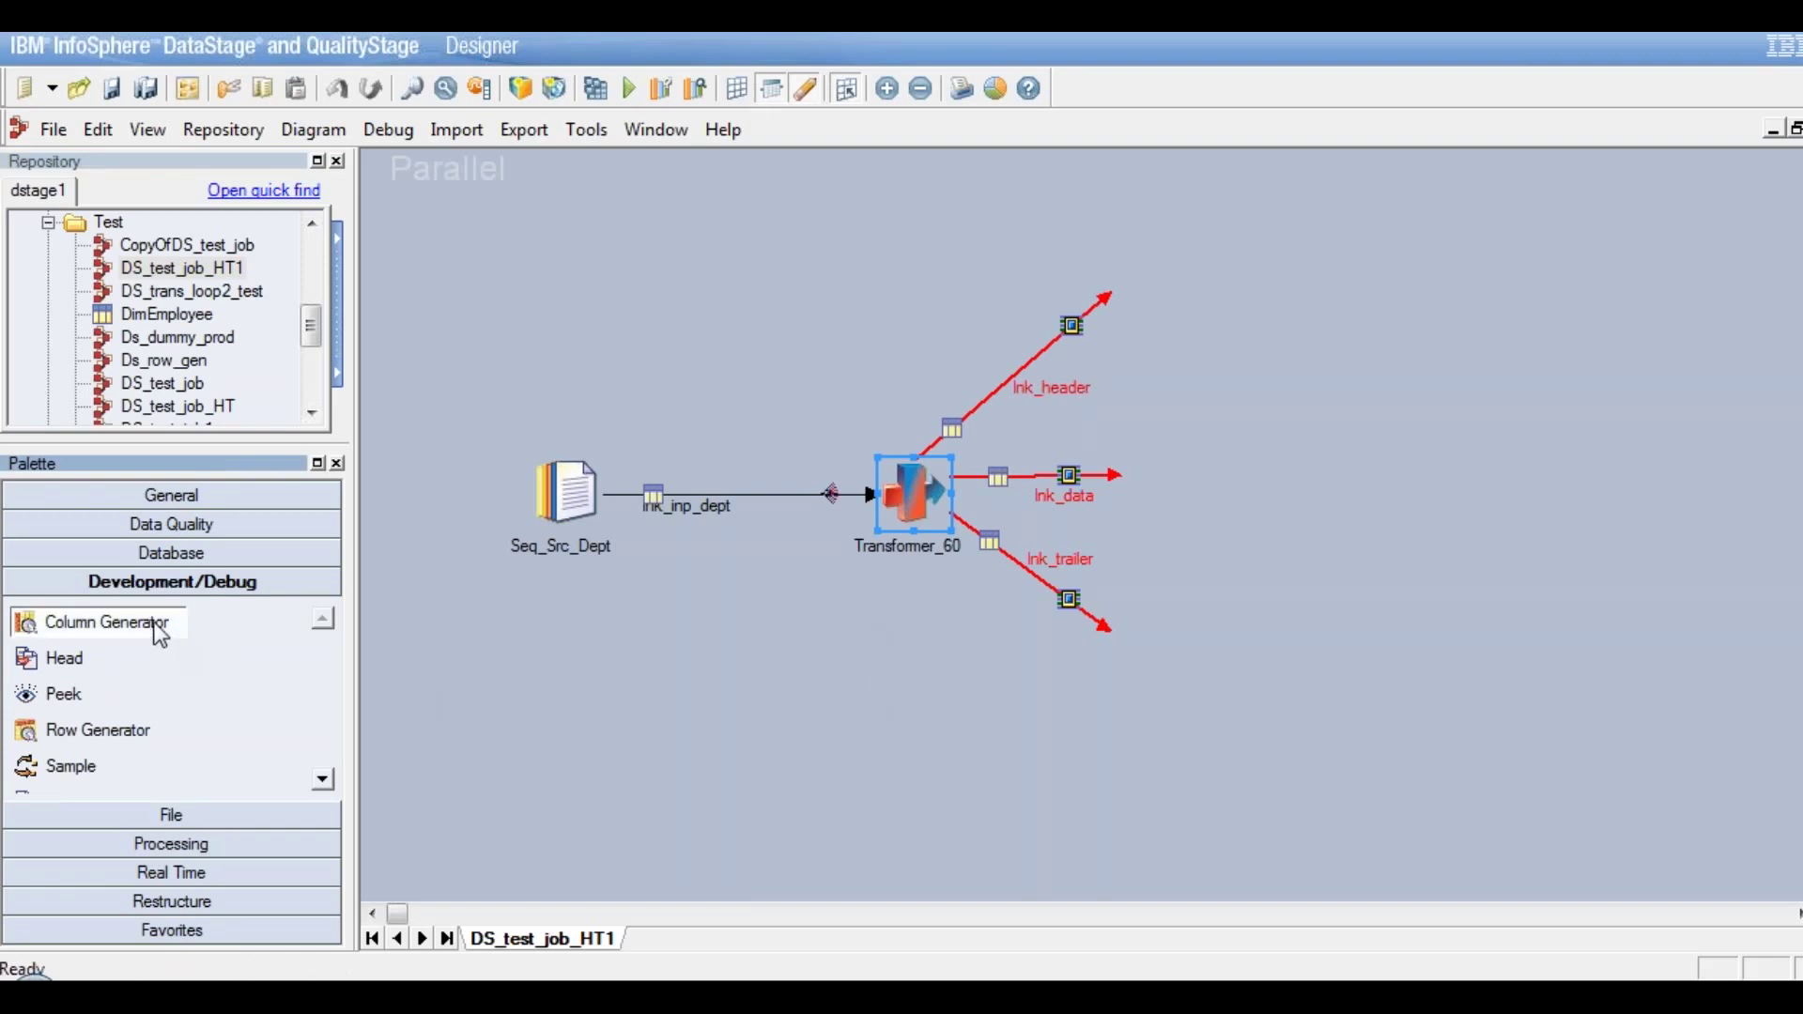
drag(155, 626, 844, 687)
drag(1012, 723, 1123, 623)
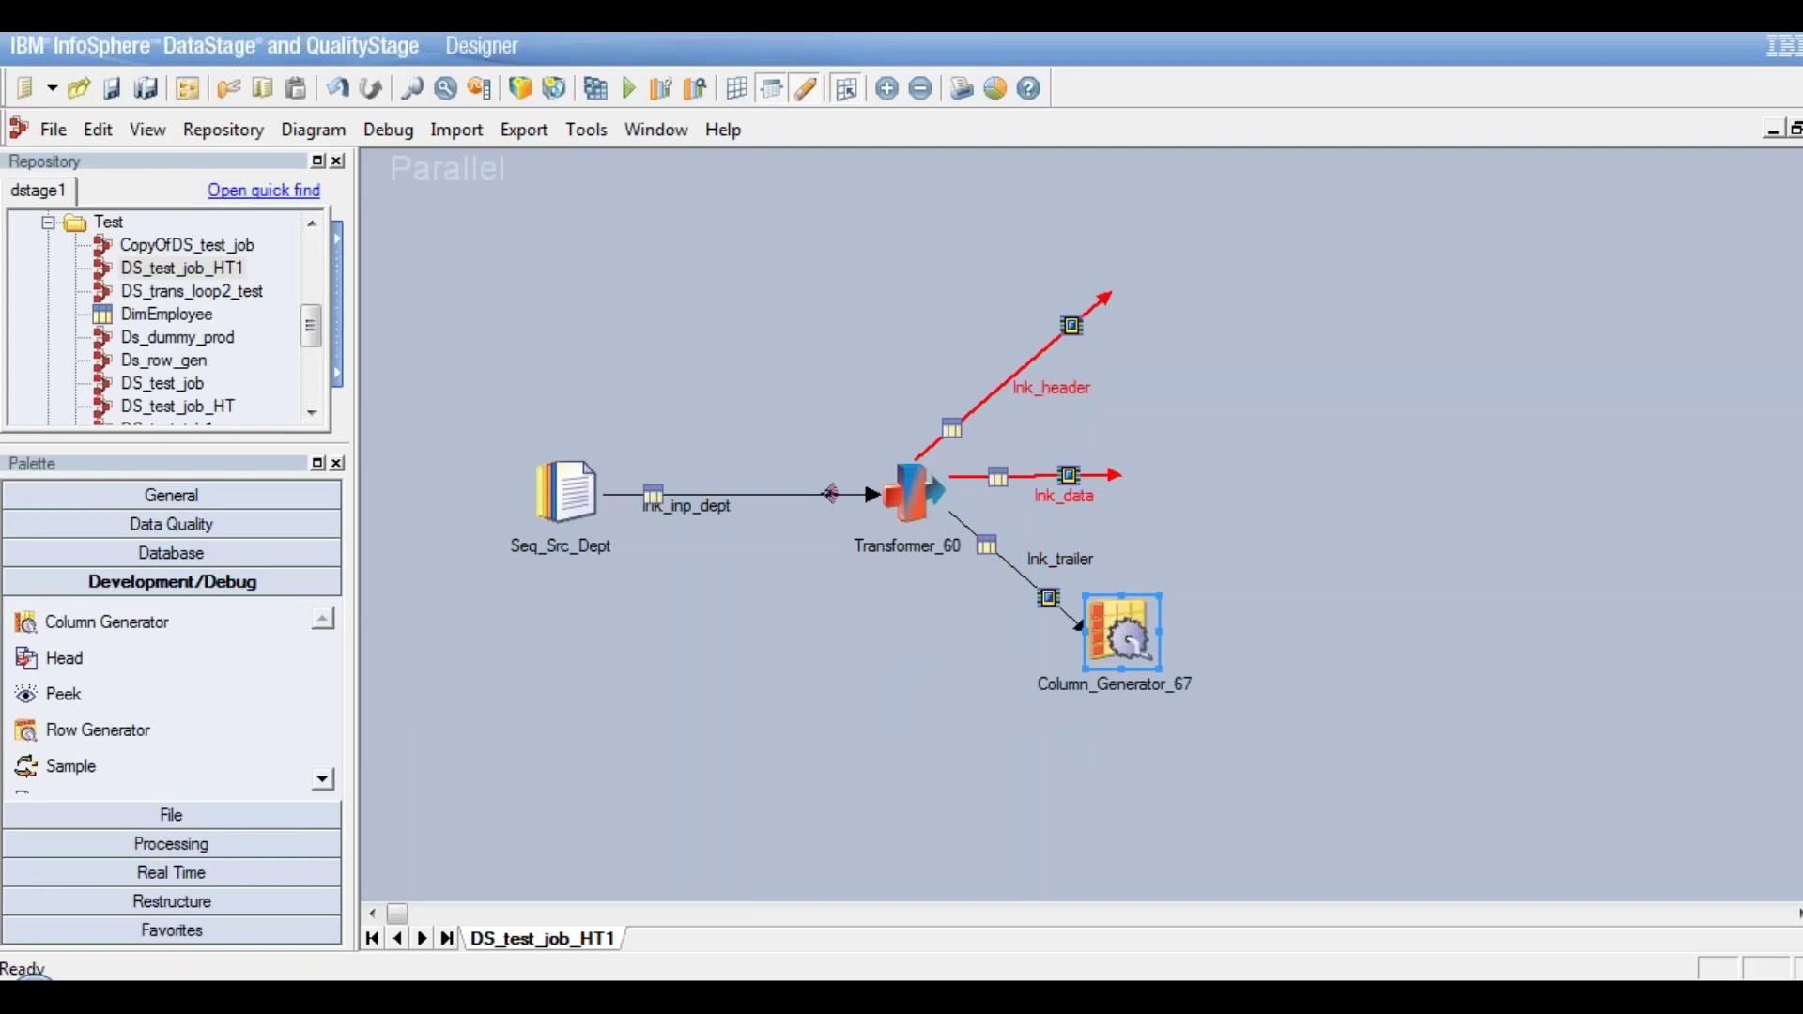
drag(1123, 626, 1274, 635)
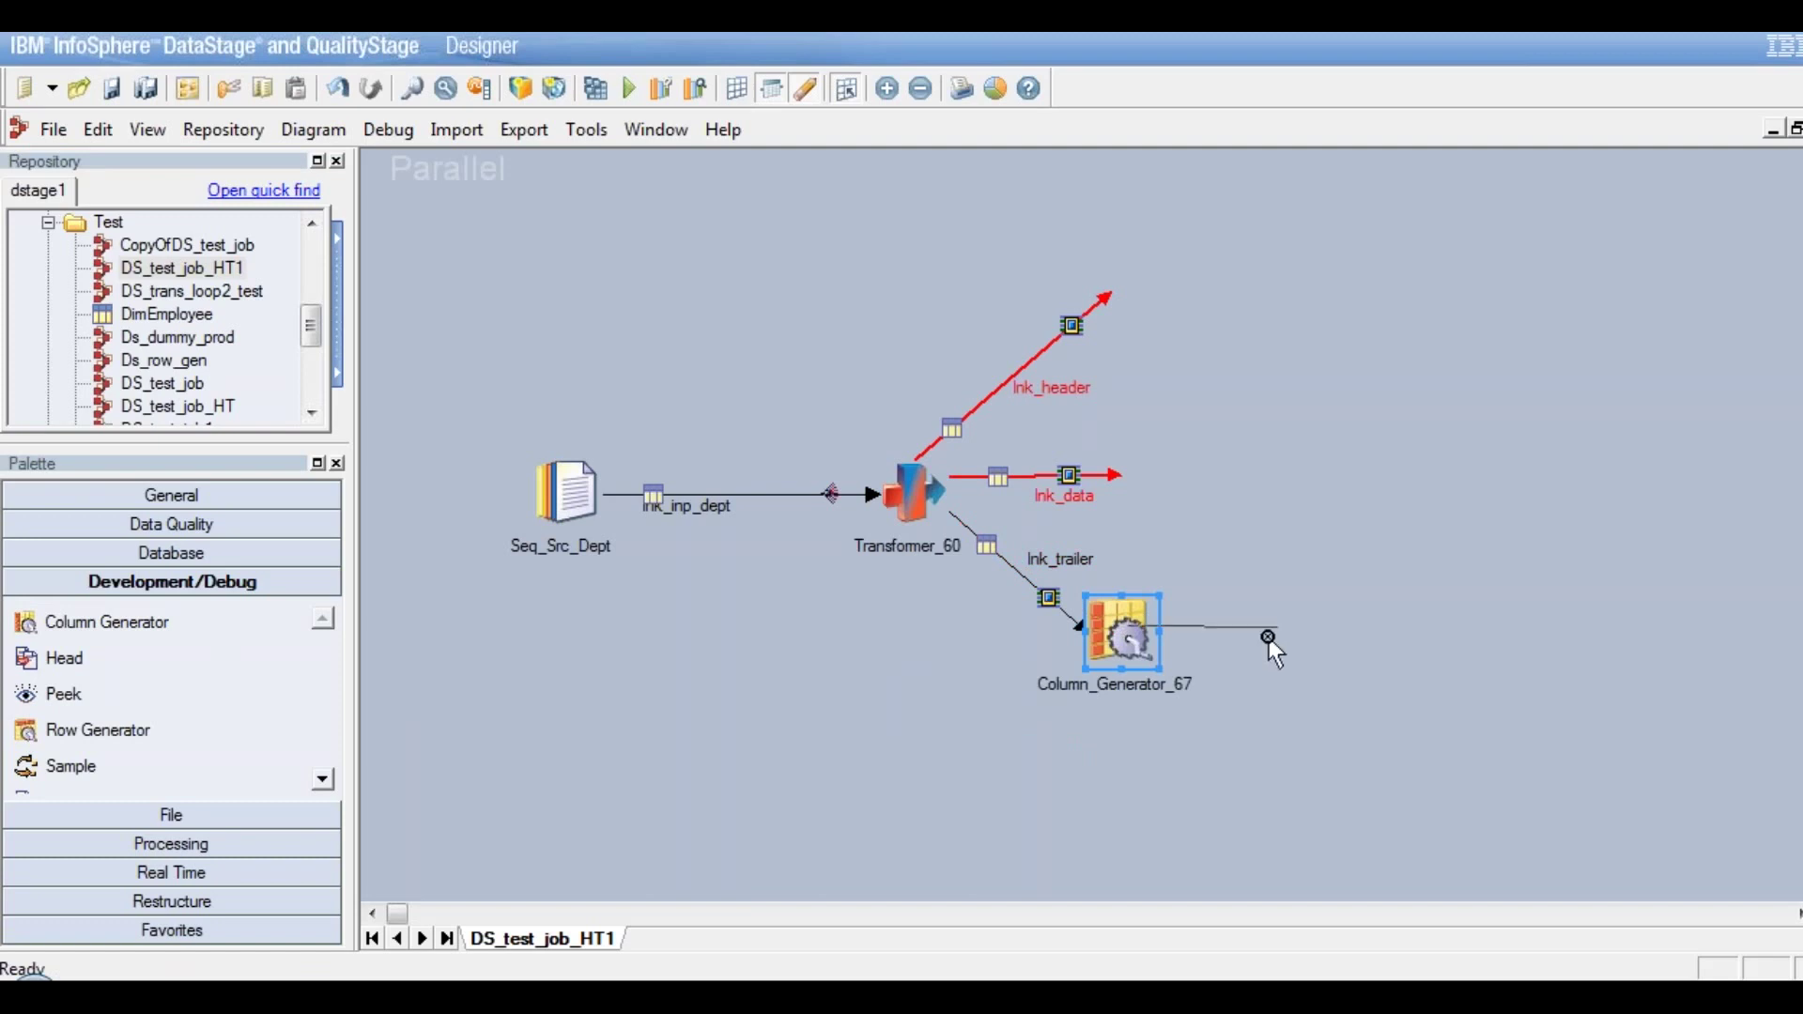
Configure the Column Generator stage to generate a column named DUMMY, keeping the Explicit column method
double_click(1125, 633)
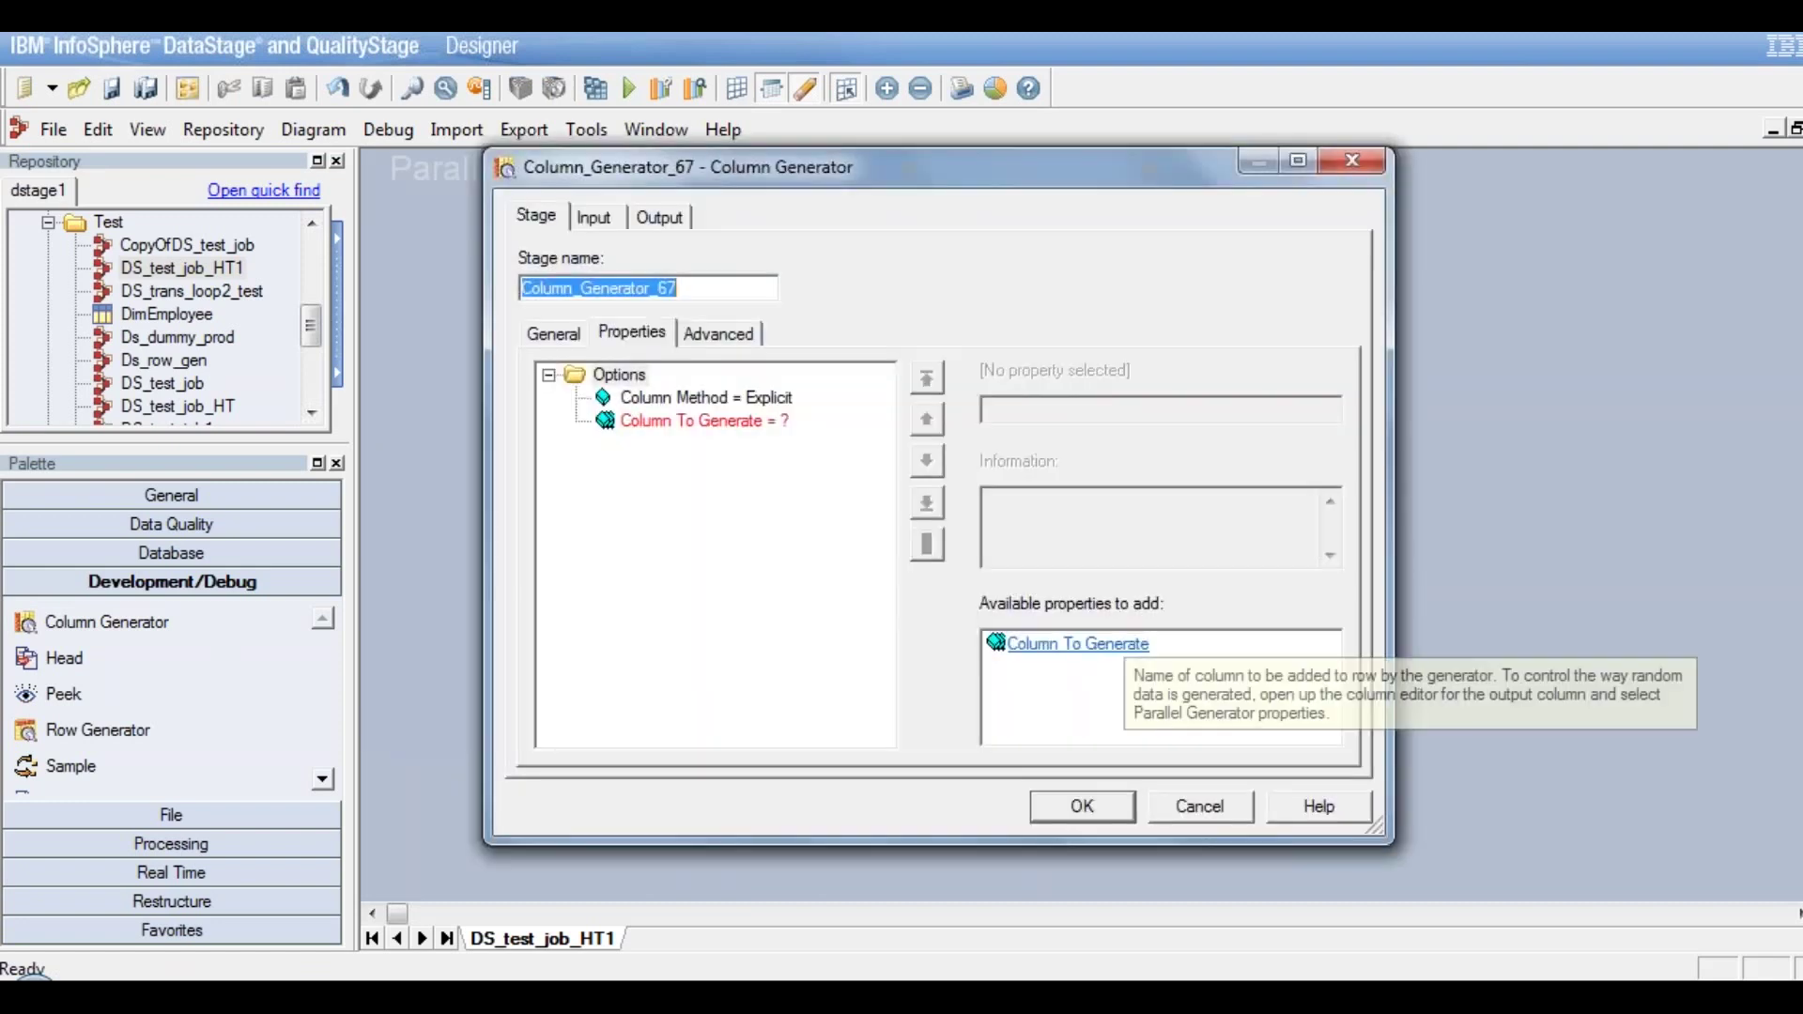
click(735, 399)
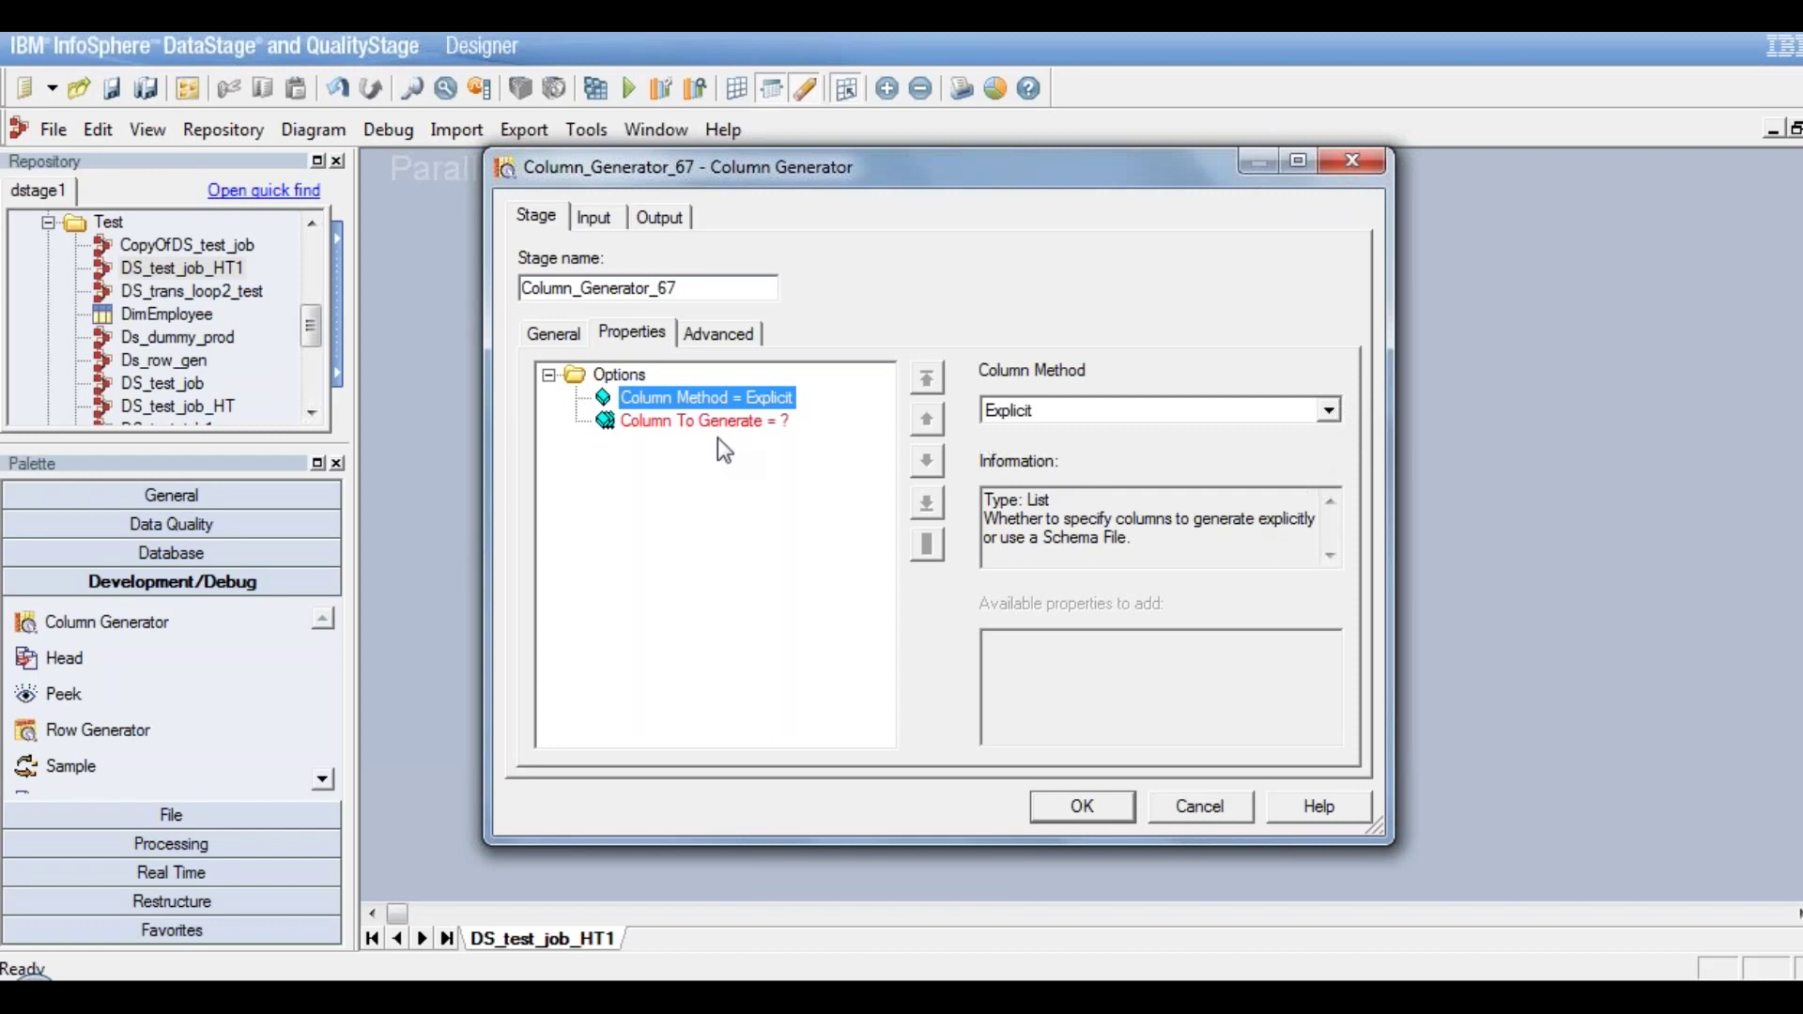
click(1328, 410)
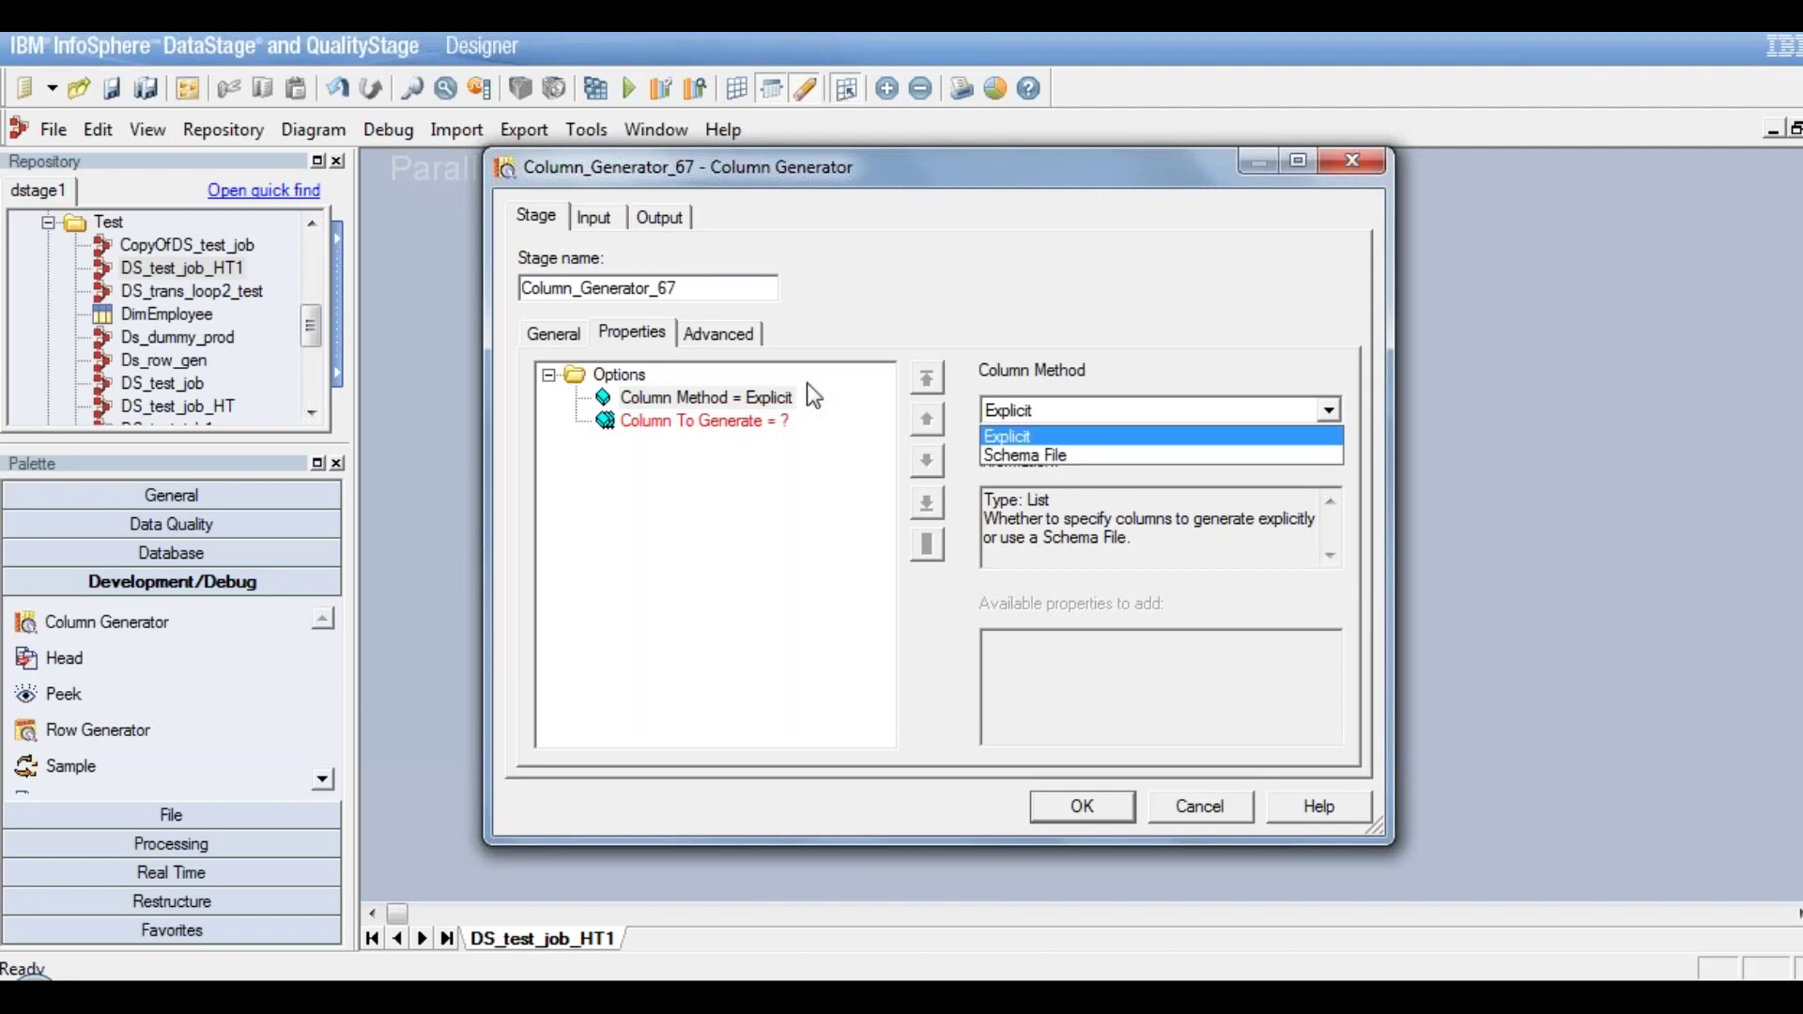
click(741, 428)
click(741, 428)
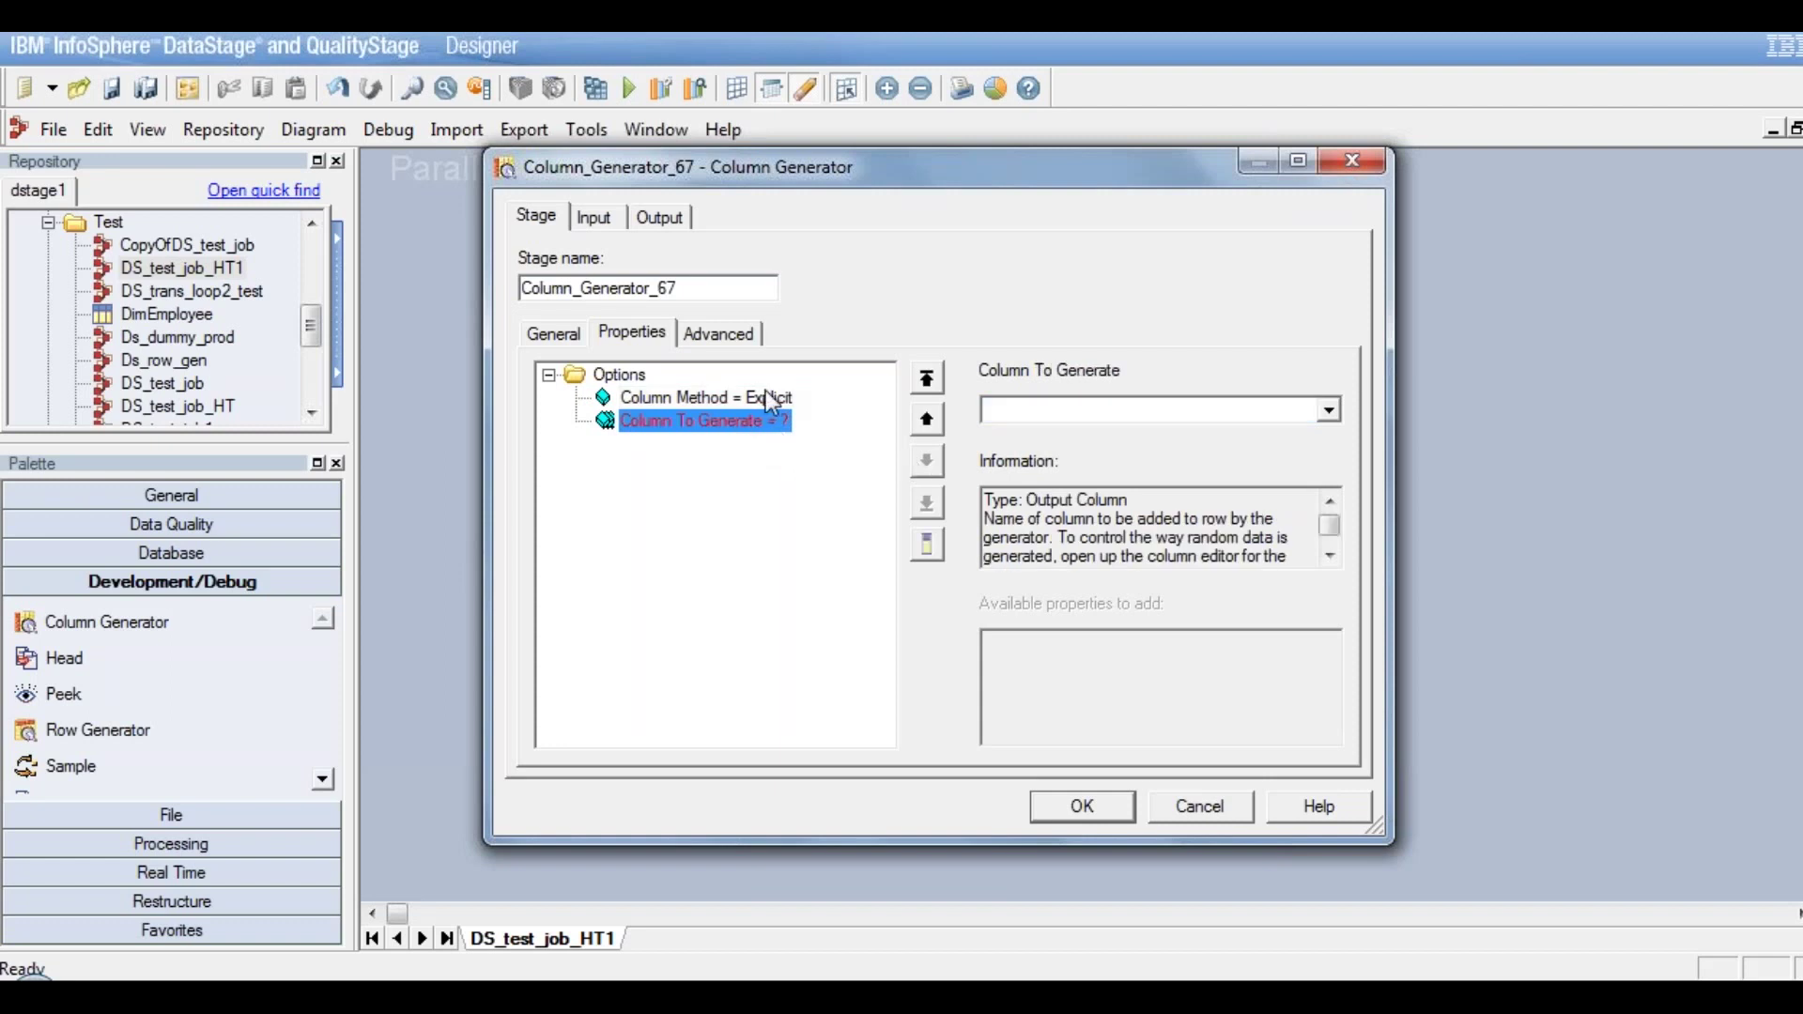
click(1063, 411)
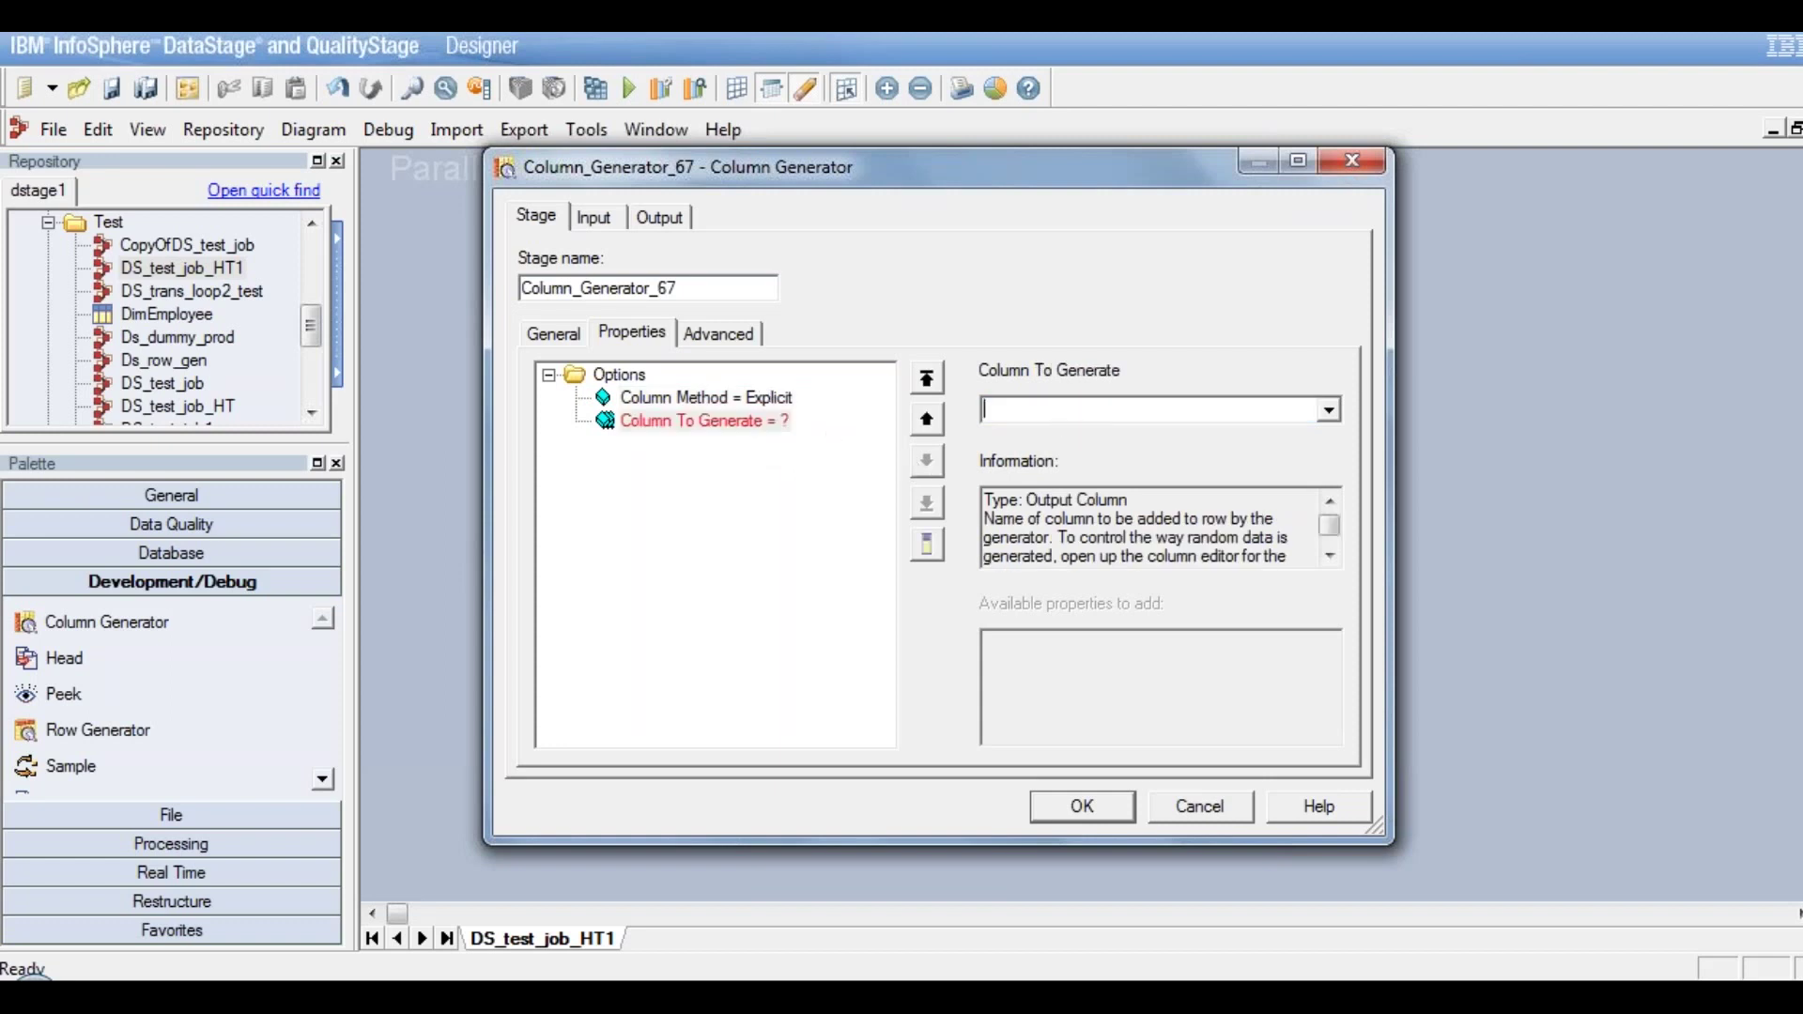
text(DUMMY)
click(770, 396)
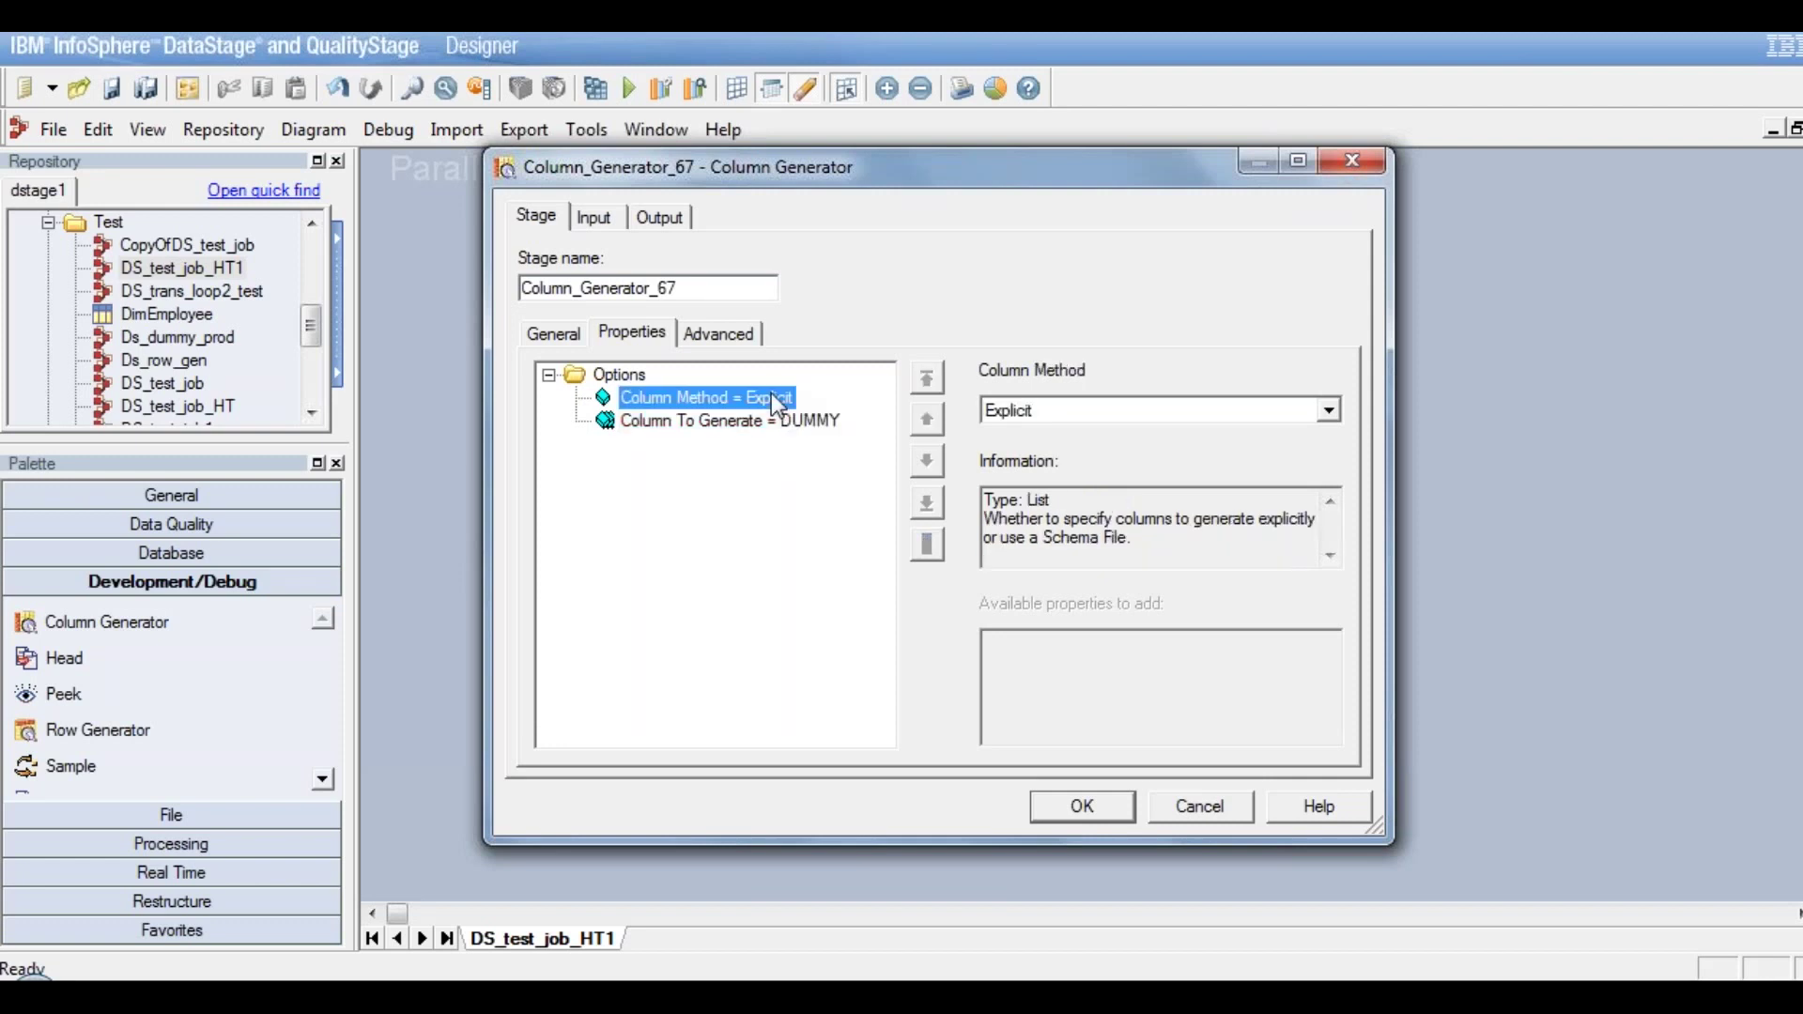
Map the generated DUMMY column to the Column Generator's output link
click(659, 217)
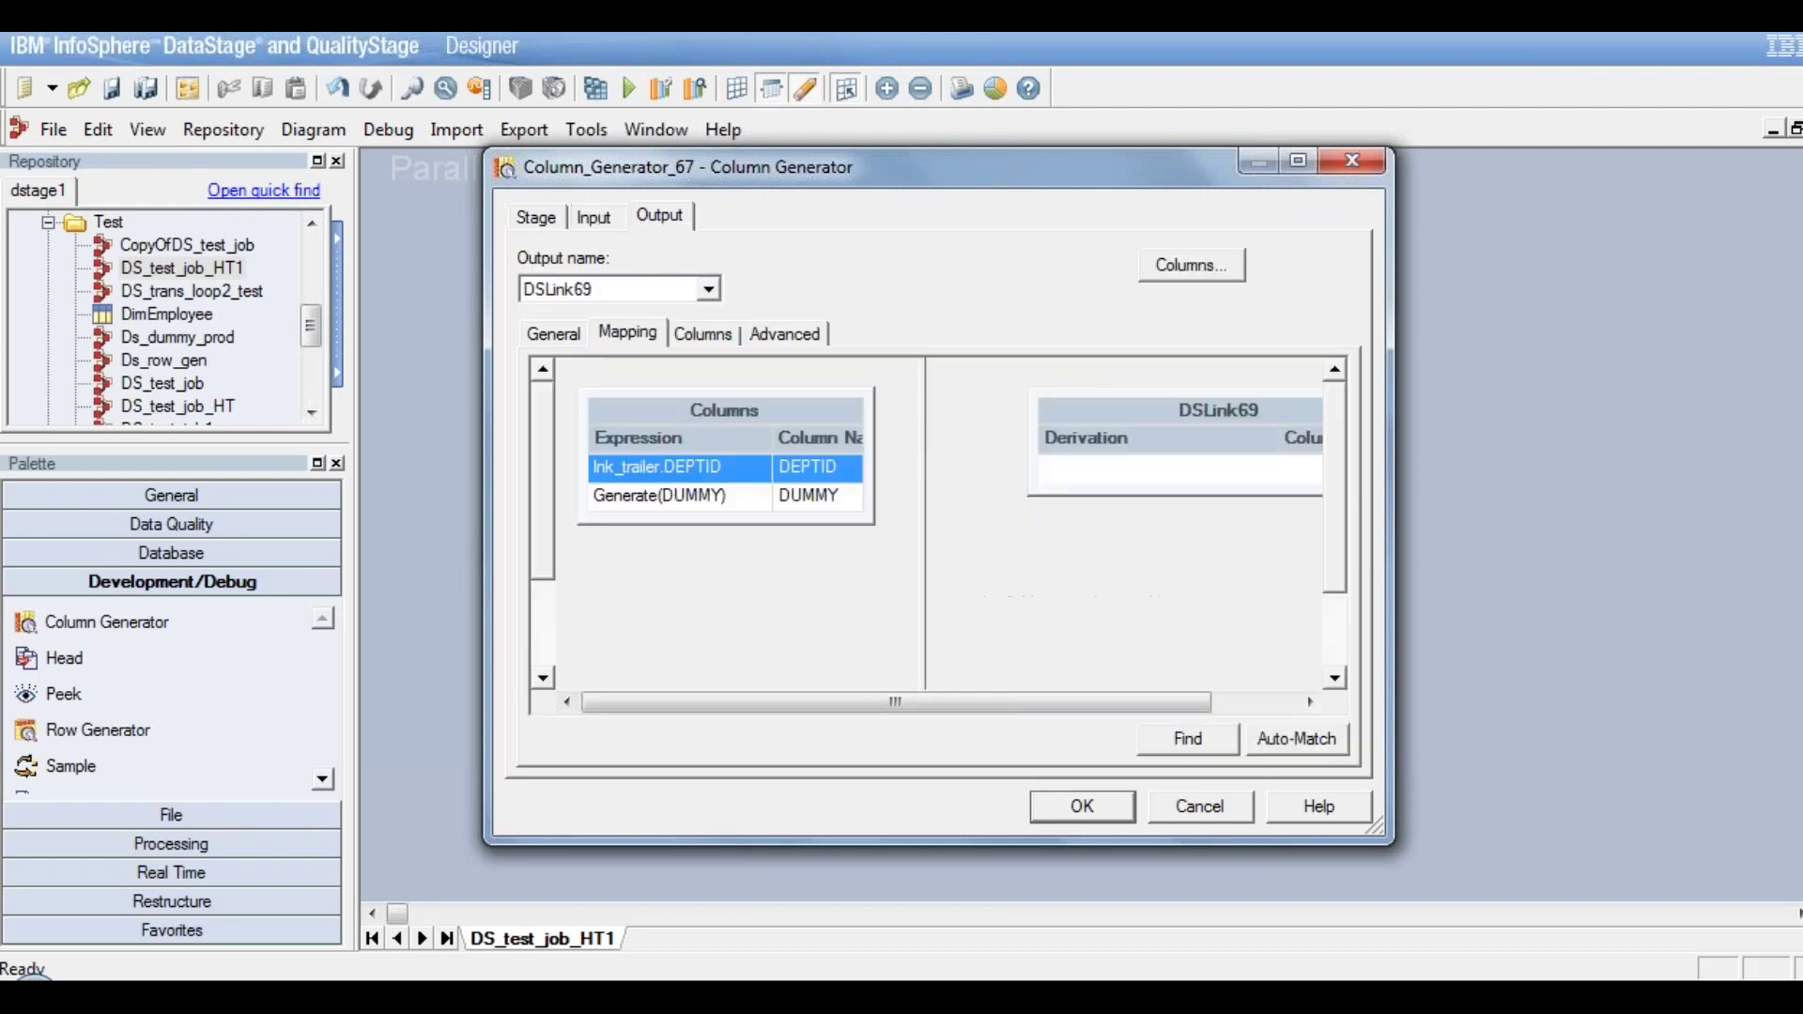
click(830, 498)
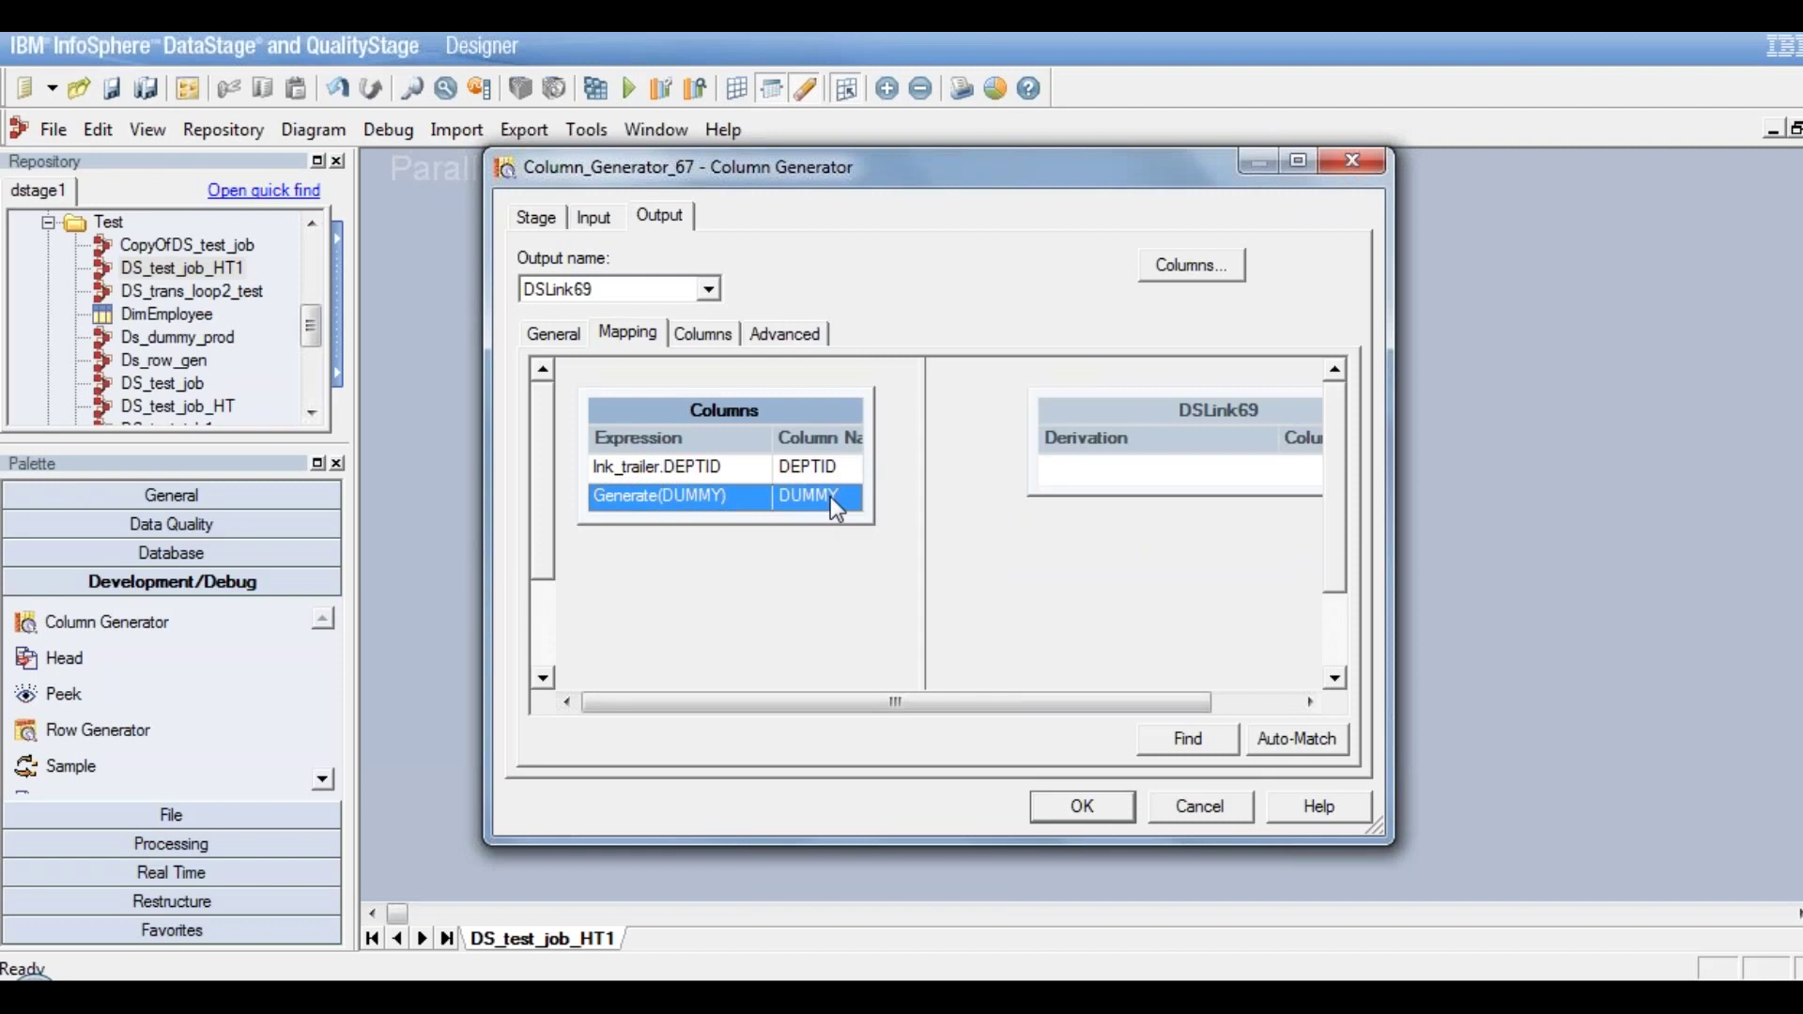
drag(830, 498, 1051, 475)
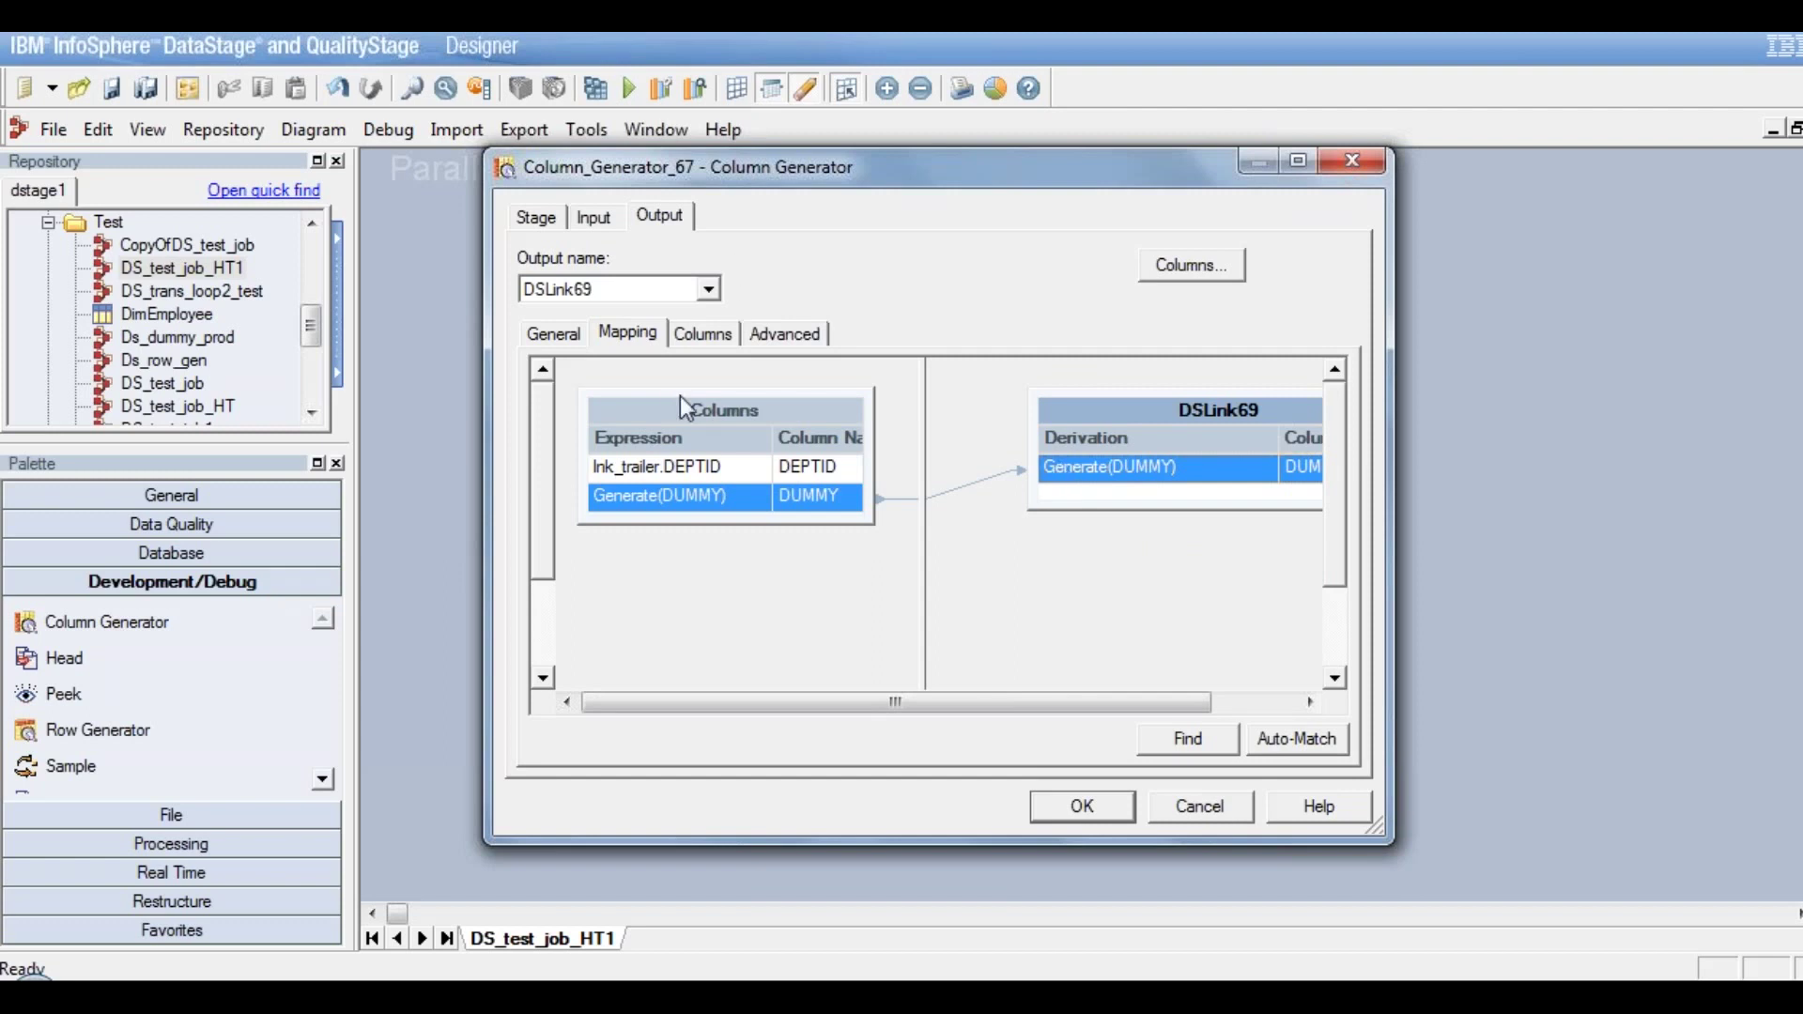
Open the metadata of the DUMMY output column and add the generator property Algorithm with the value cycle
click(707, 336)
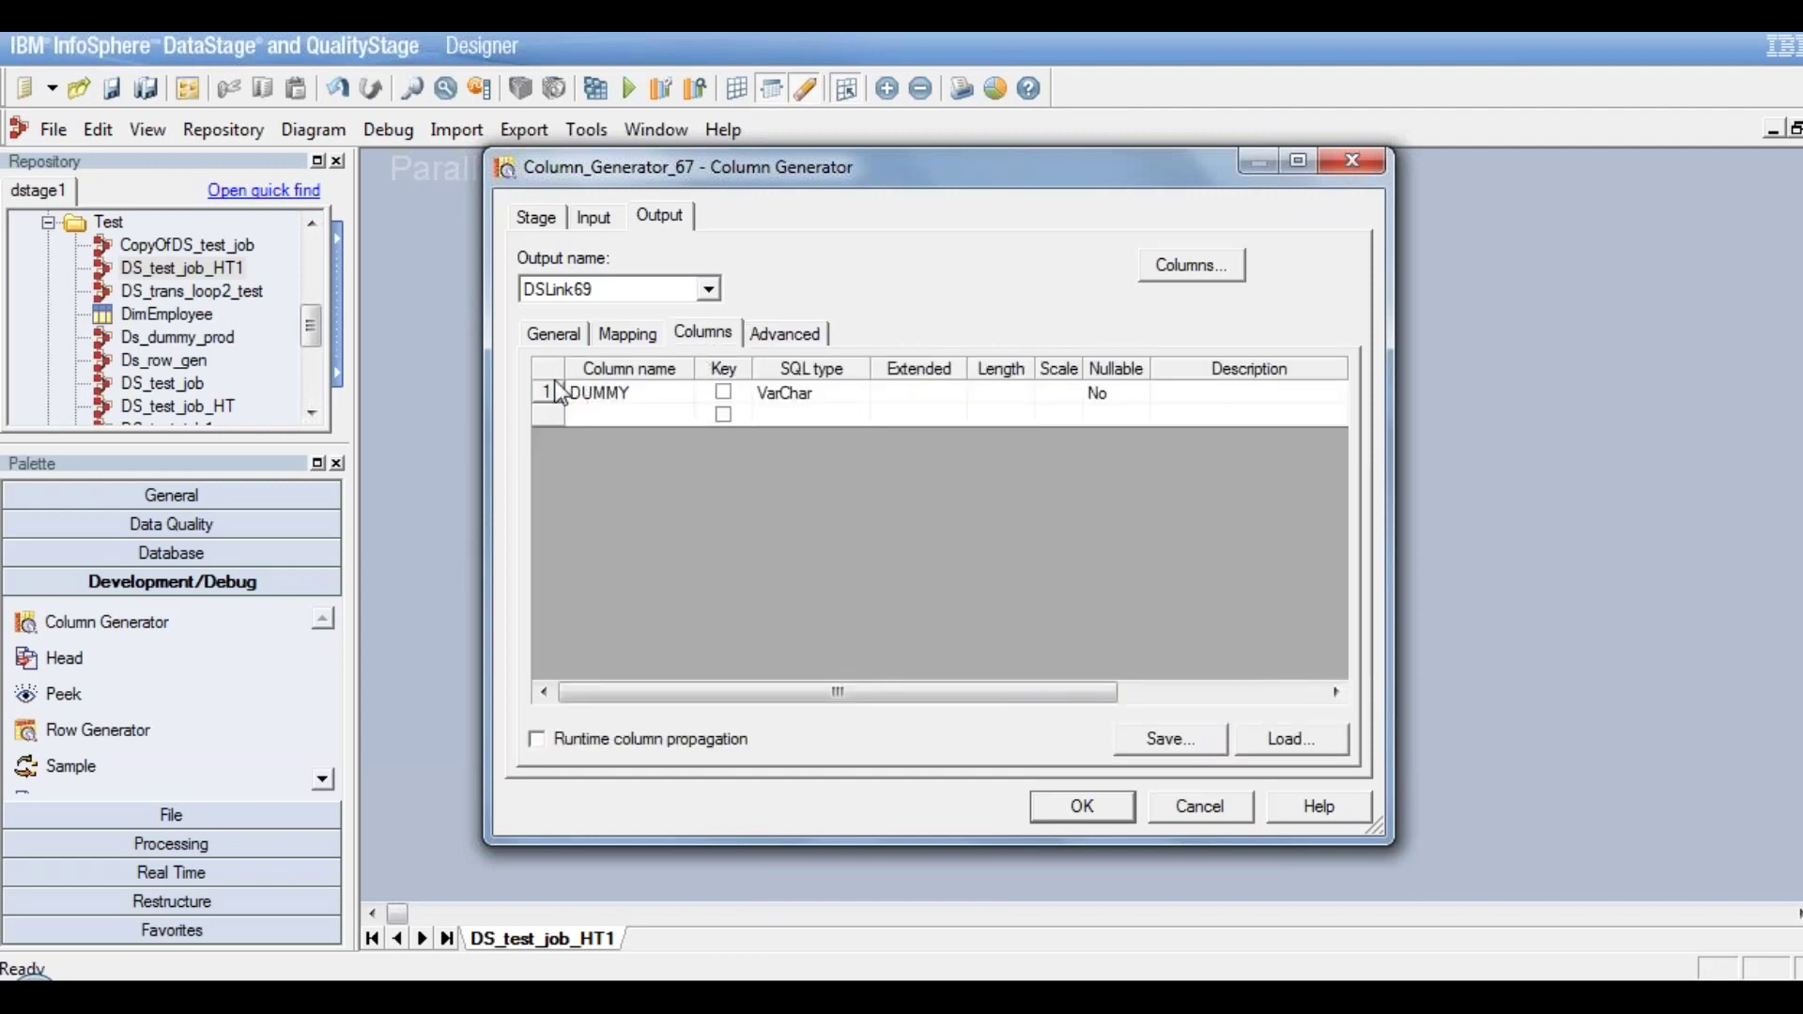
click(549, 395)
double_click(548, 395)
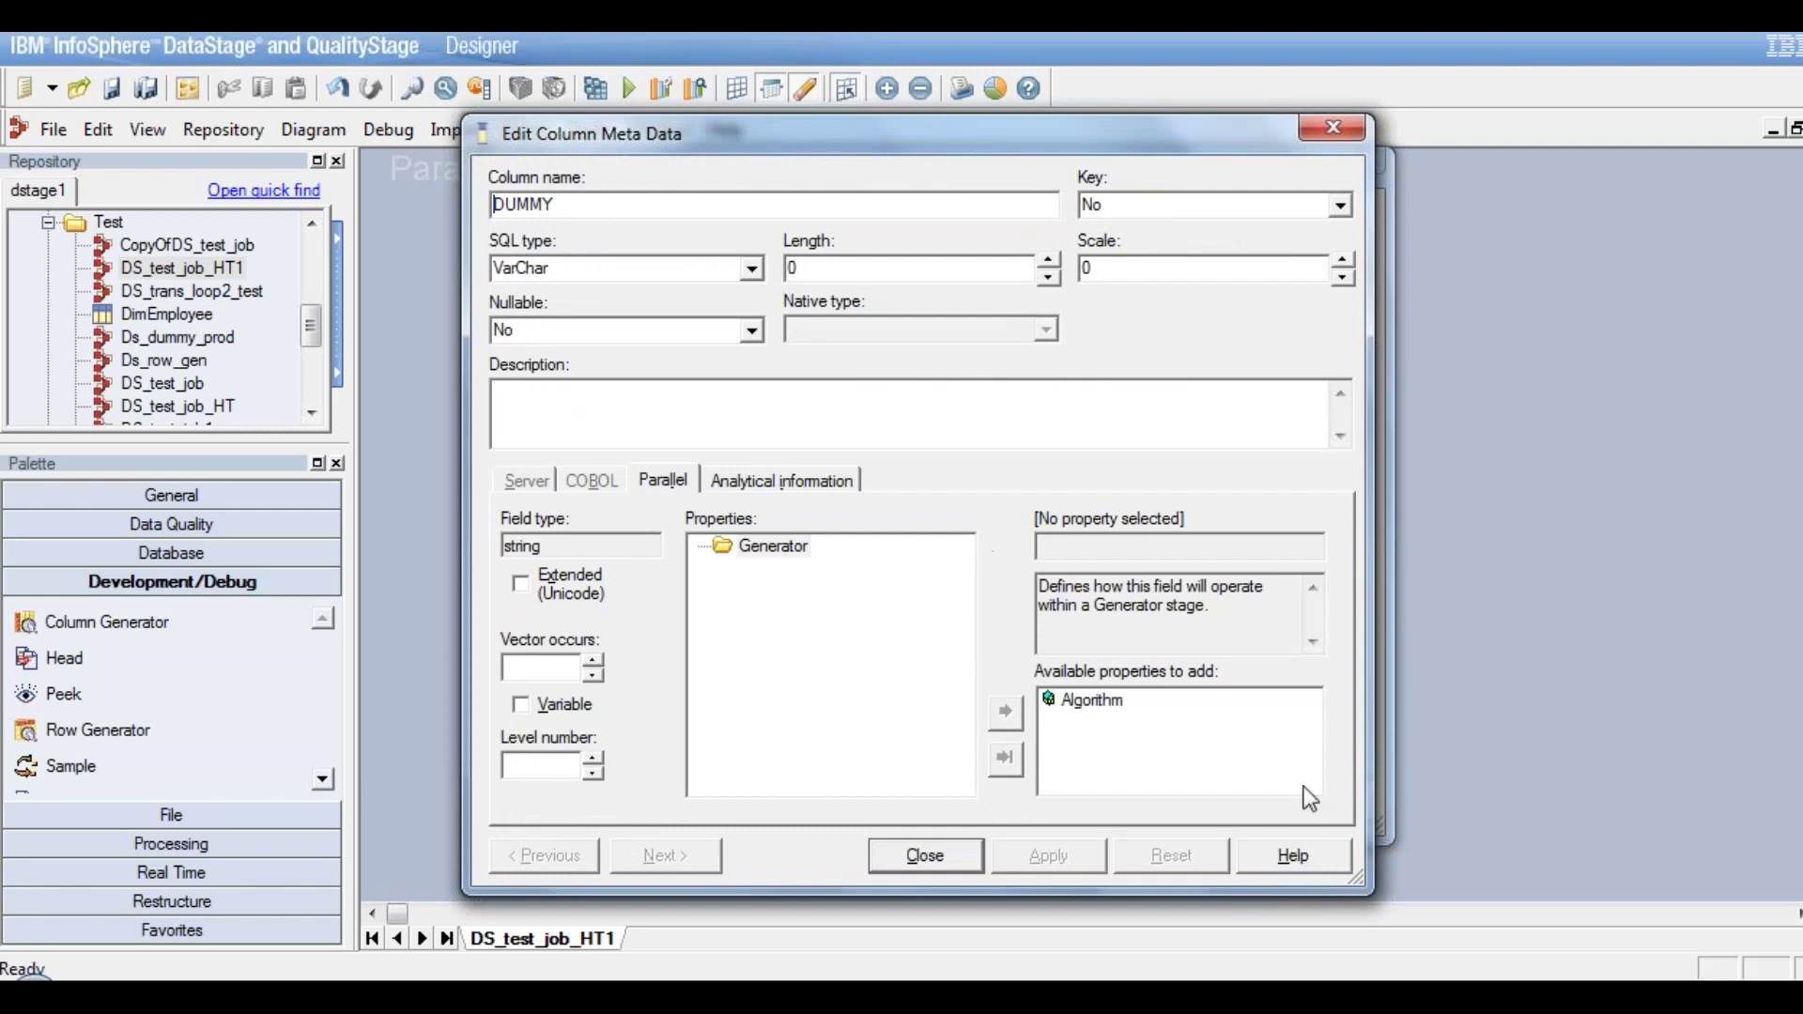
mouse_move(1111, 712)
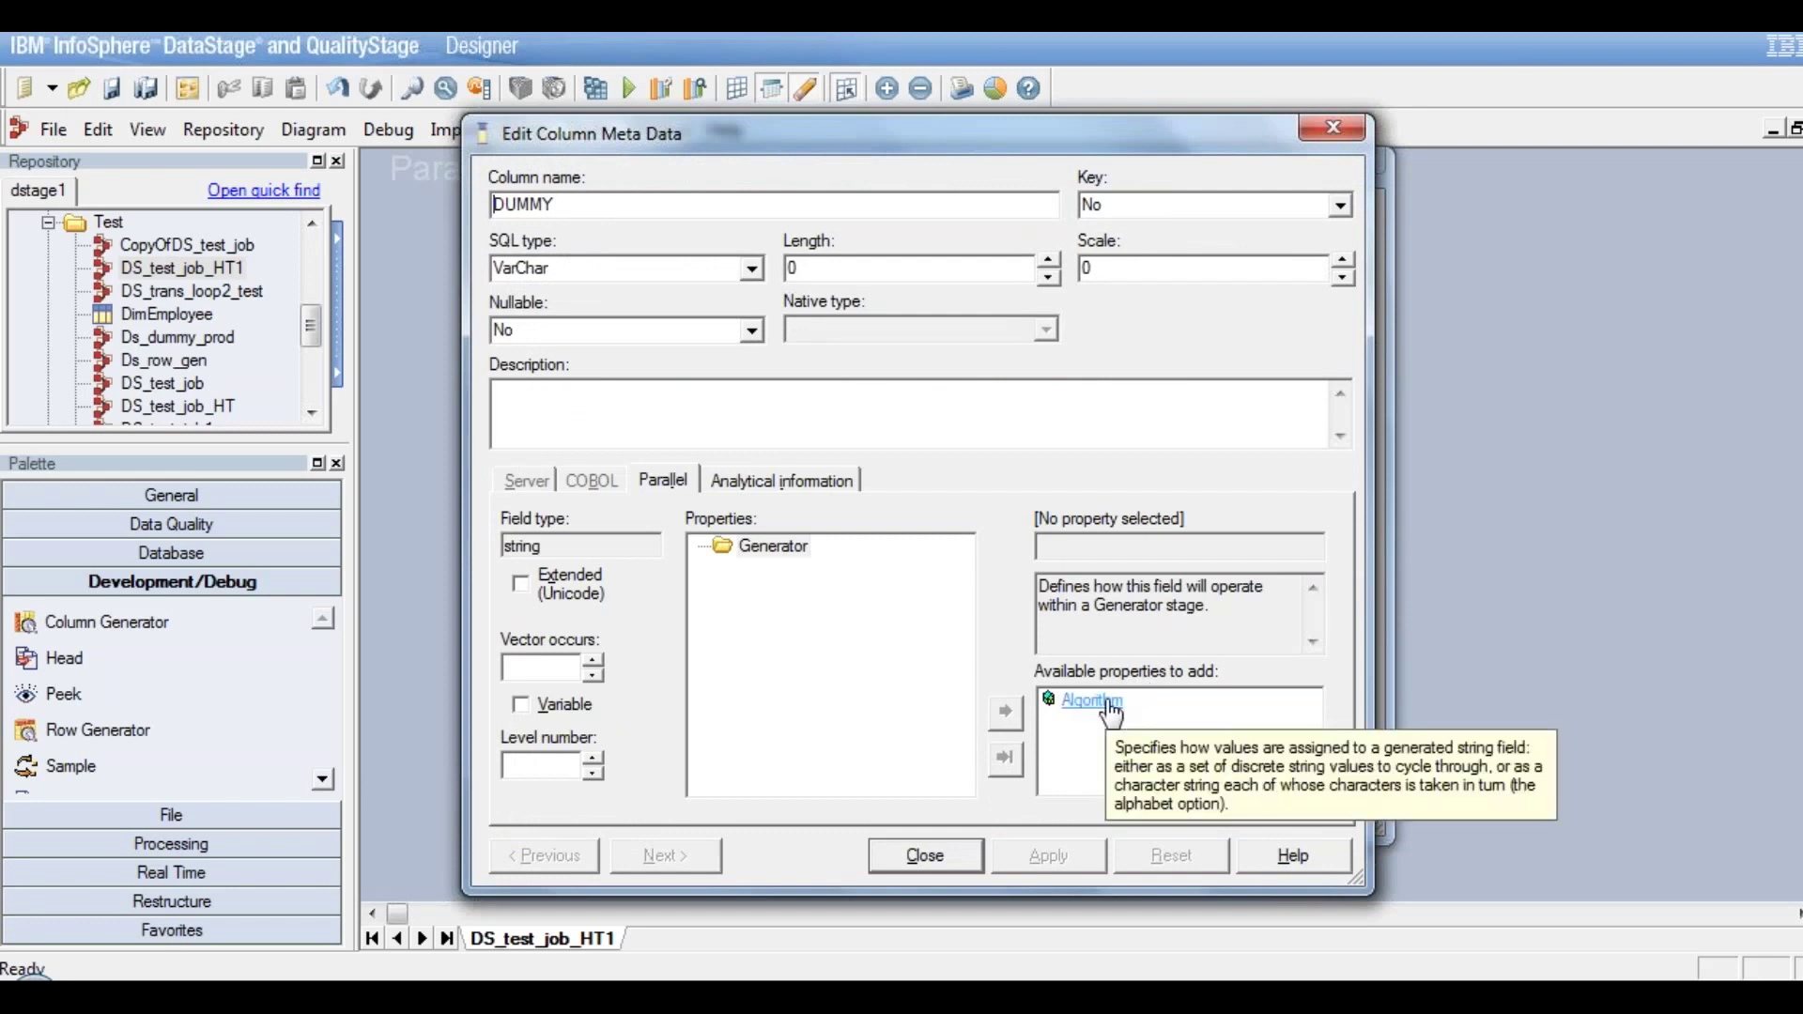
double_click(1111, 712)
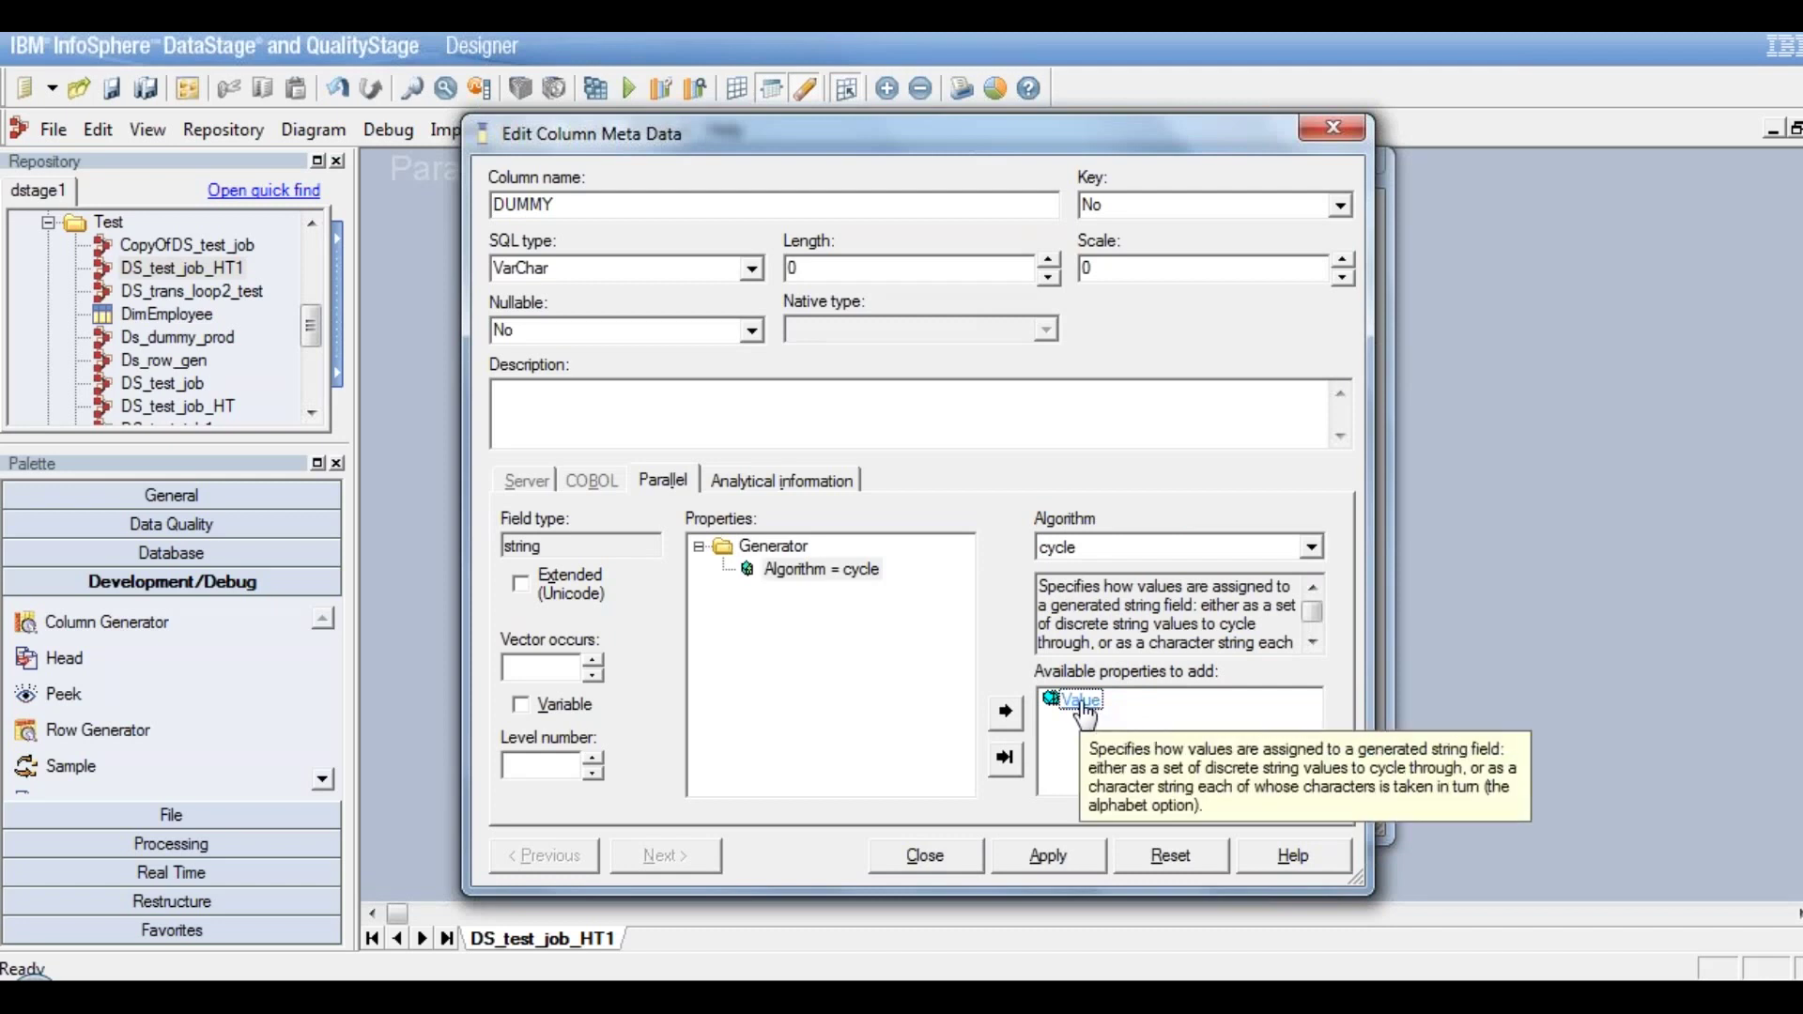
Add a Value property of 1 under the DUMMY column's cycle algorithm, then apply it and accept the Column Generator settings
double_click(1086, 712)
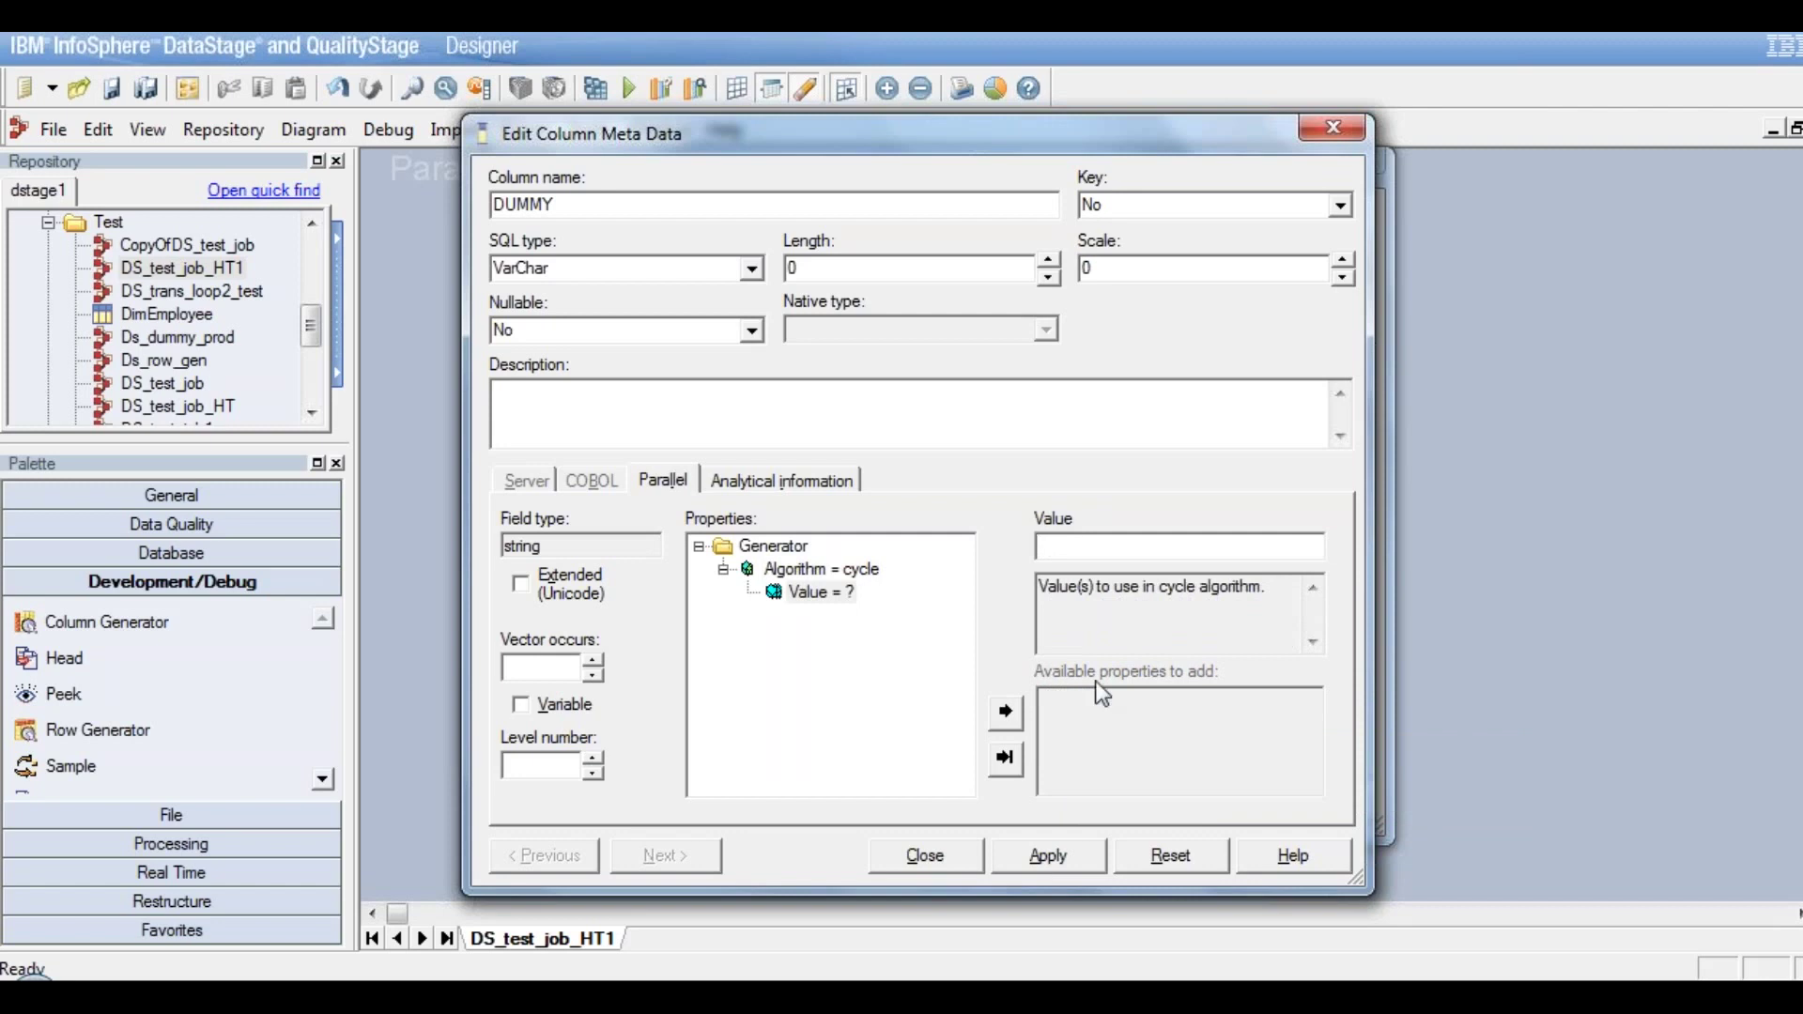
text(1)
click(872, 571)
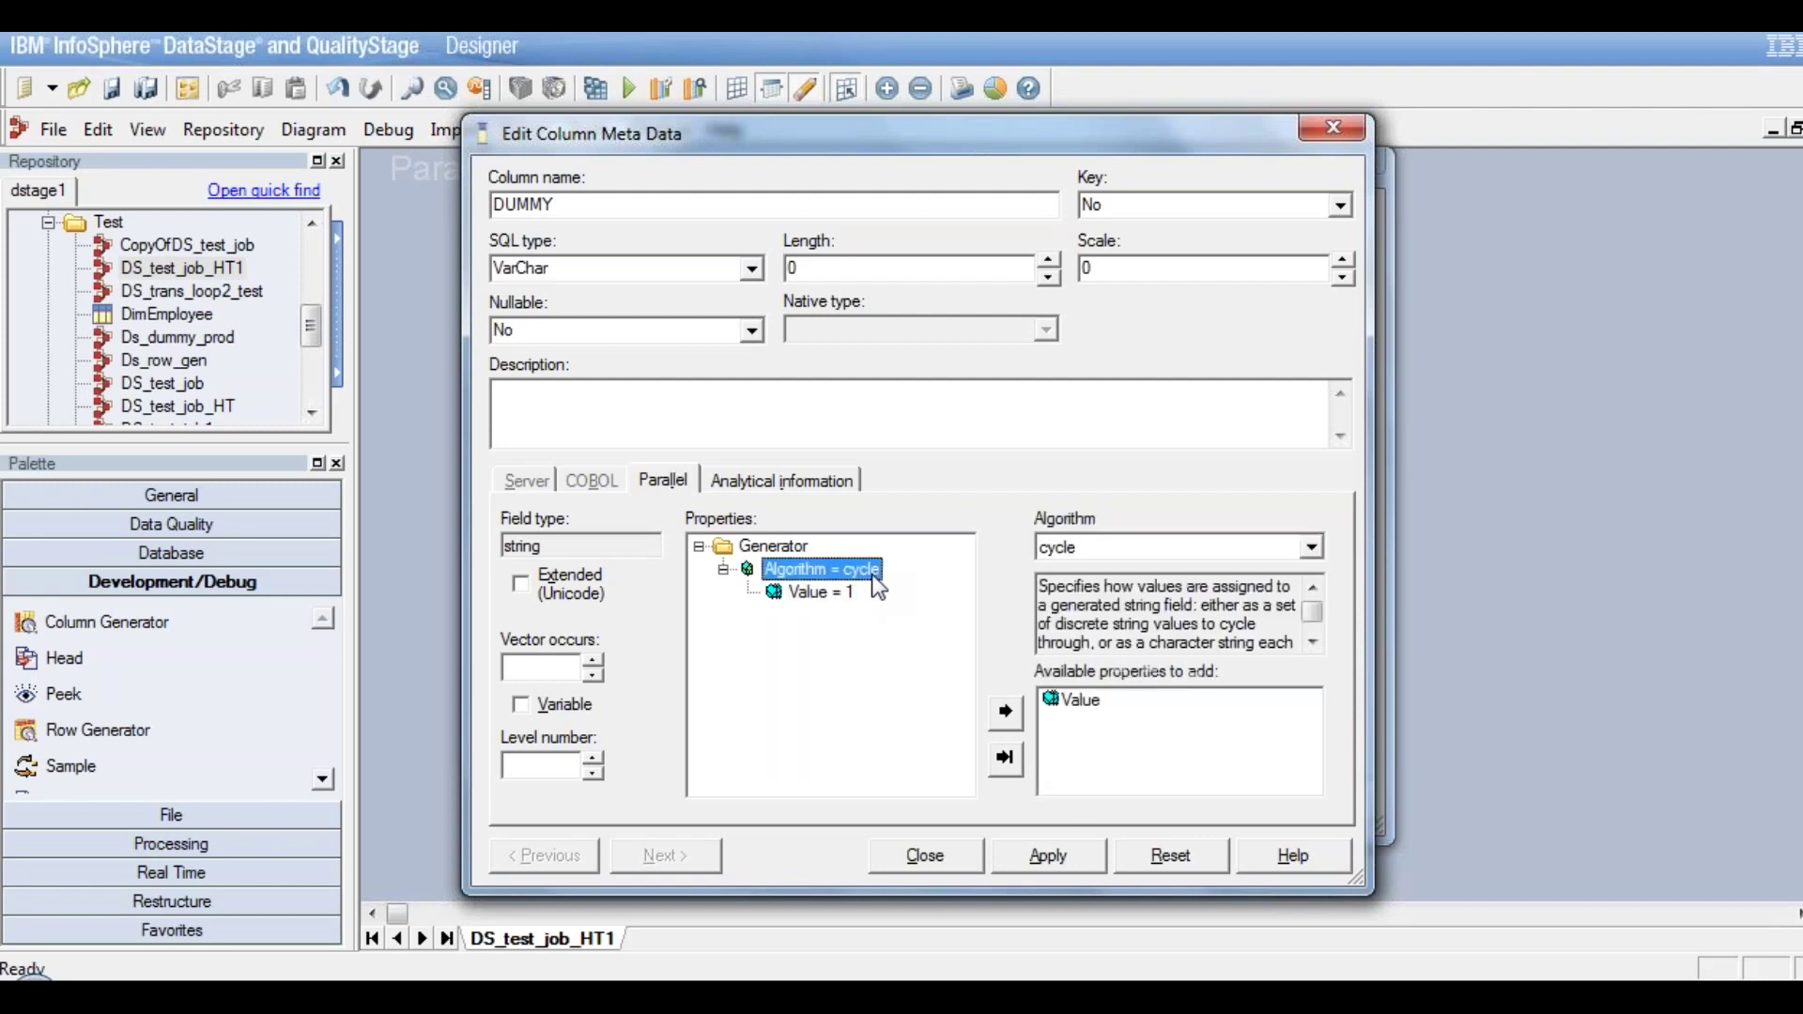
click(1052, 858)
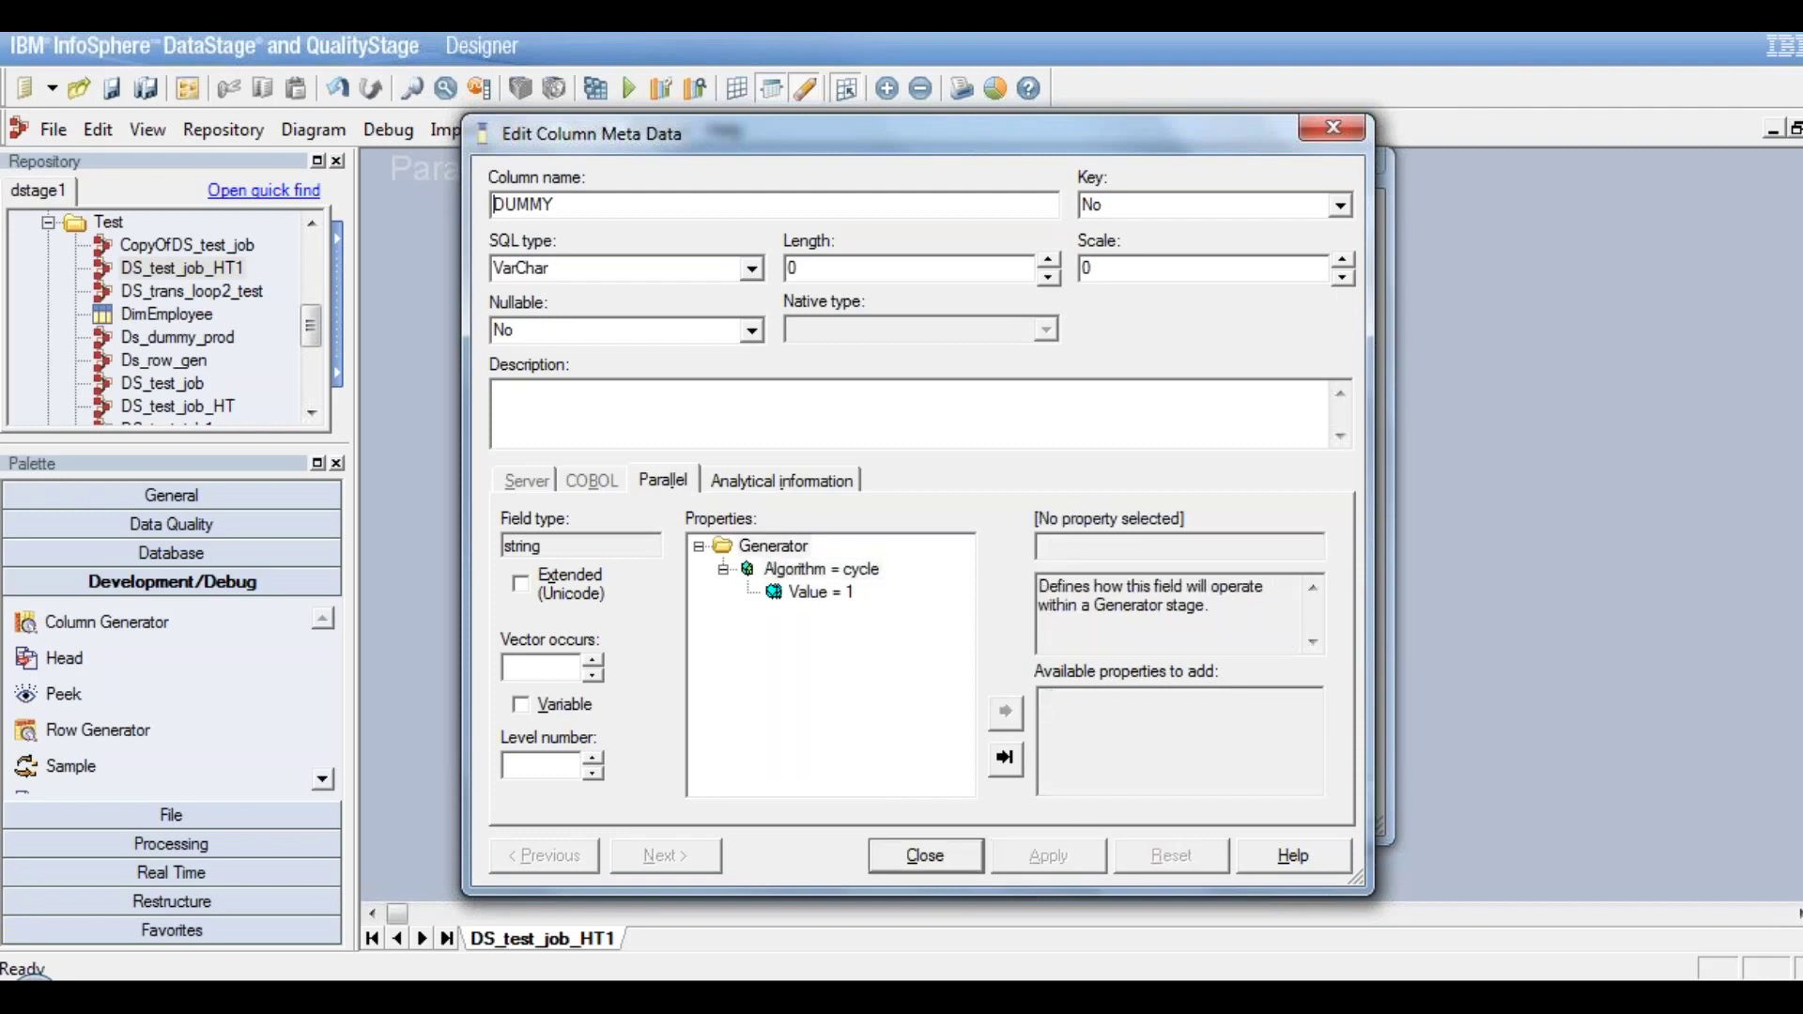
click(956, 862)
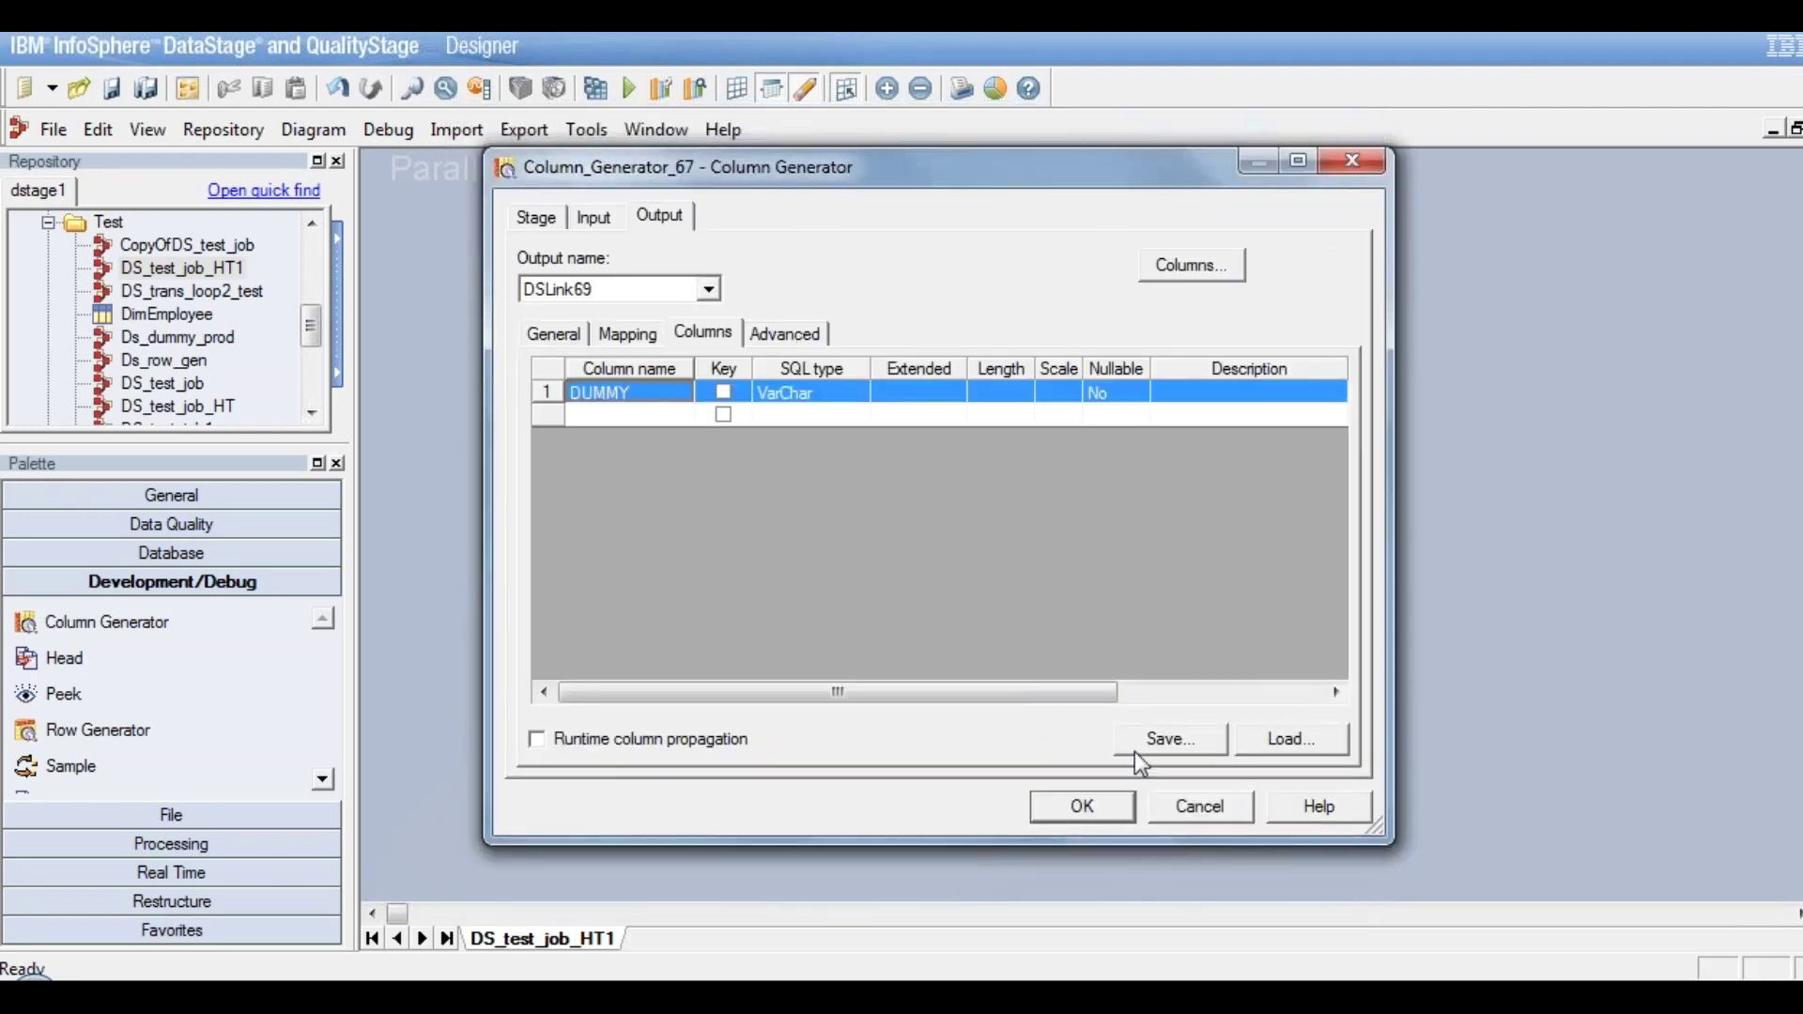
click(1093, 808)
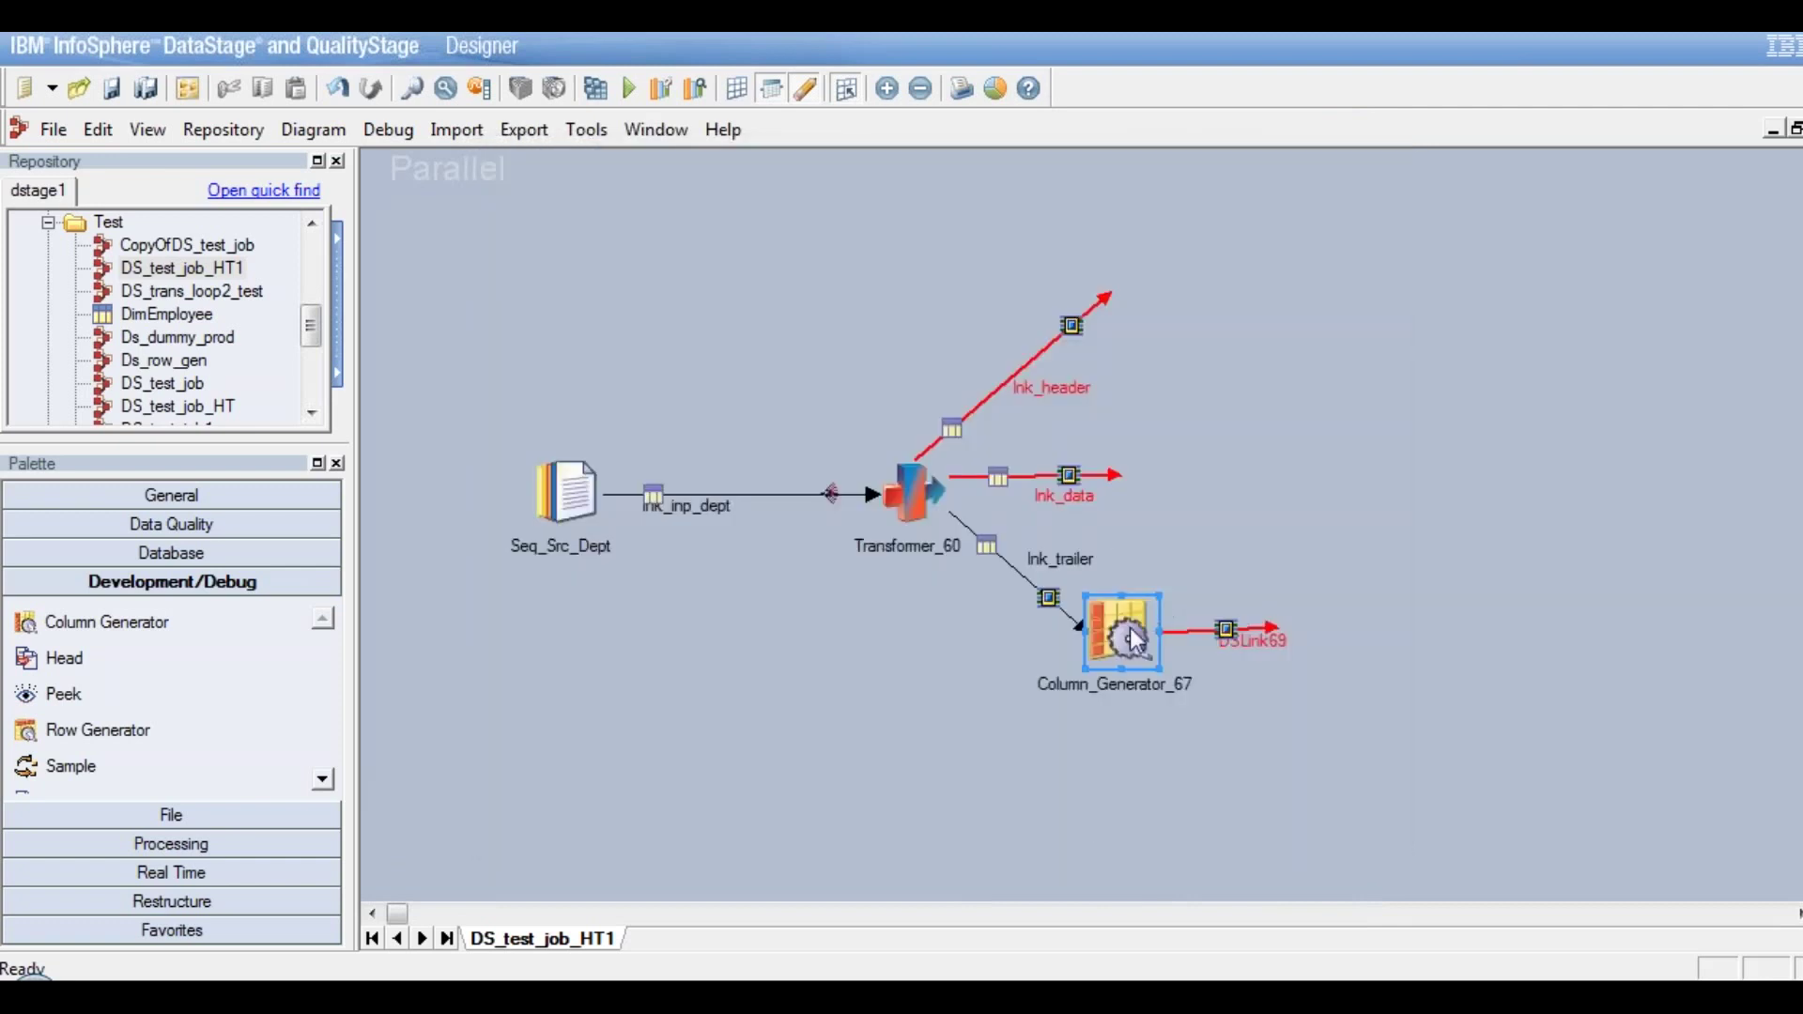
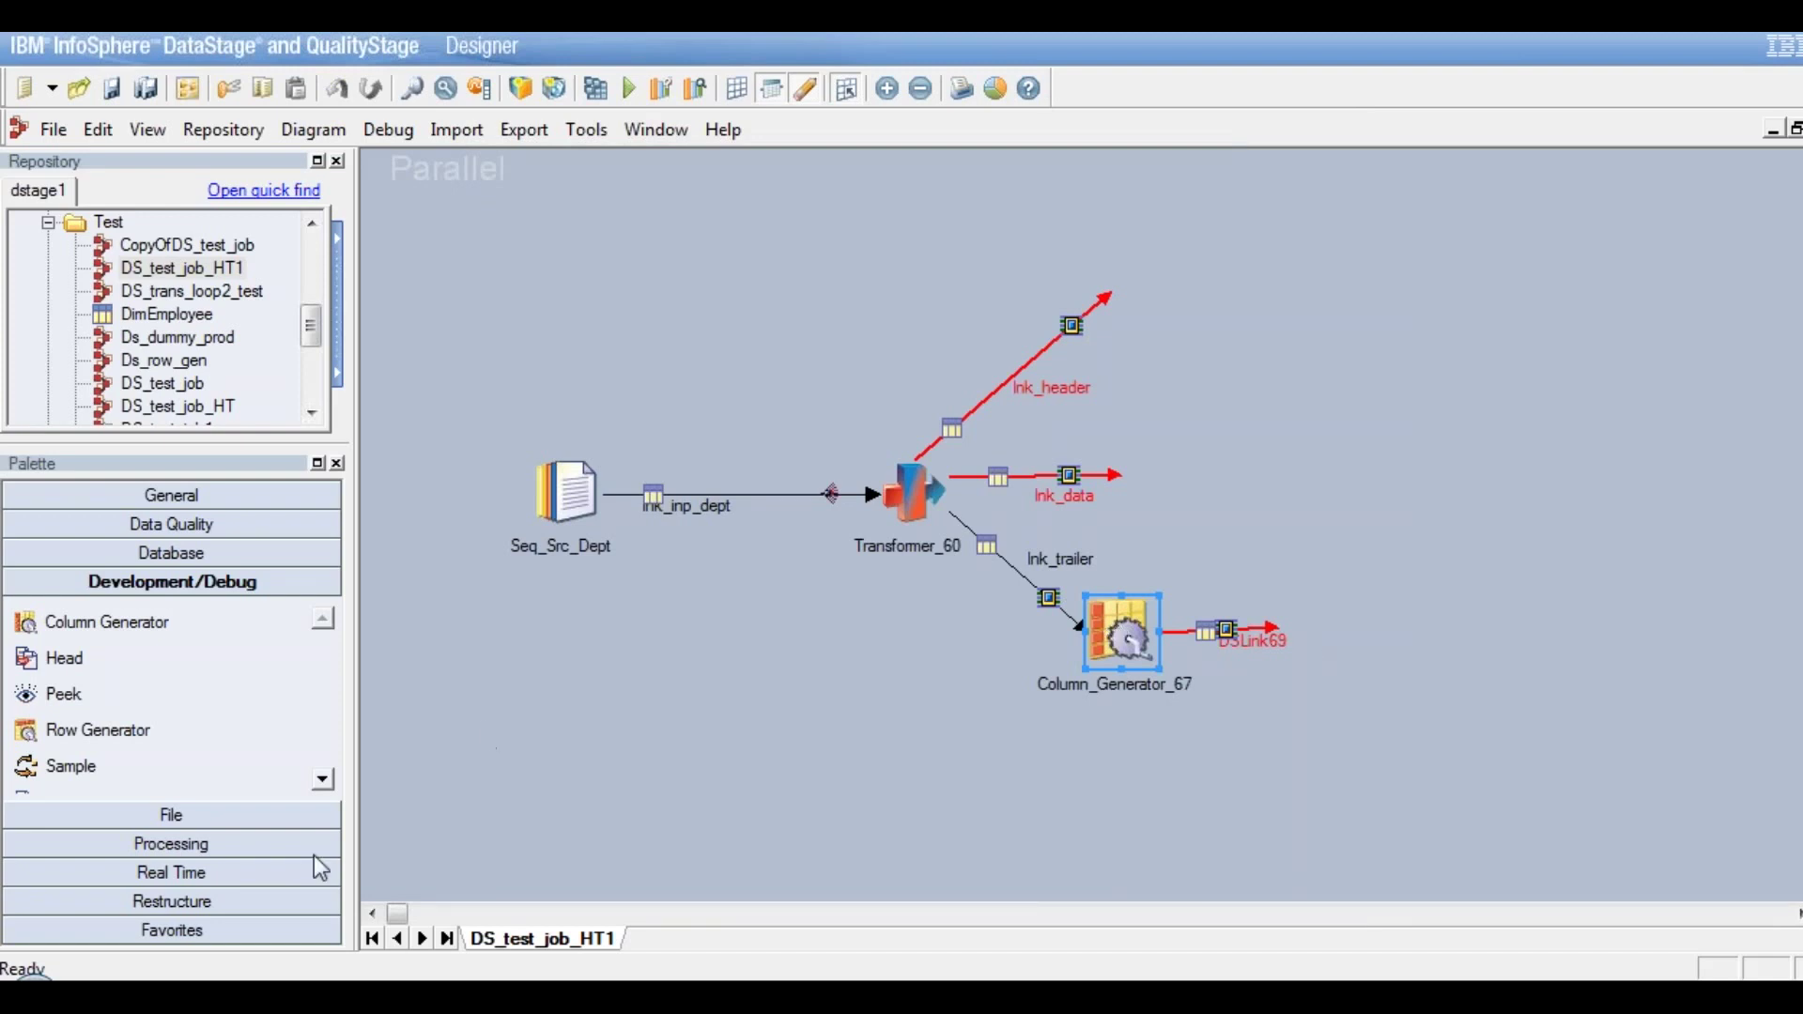
Place an Aggregator stage at the end of the Column Generator's output link and draw an output link upward from it
click(242, 847)
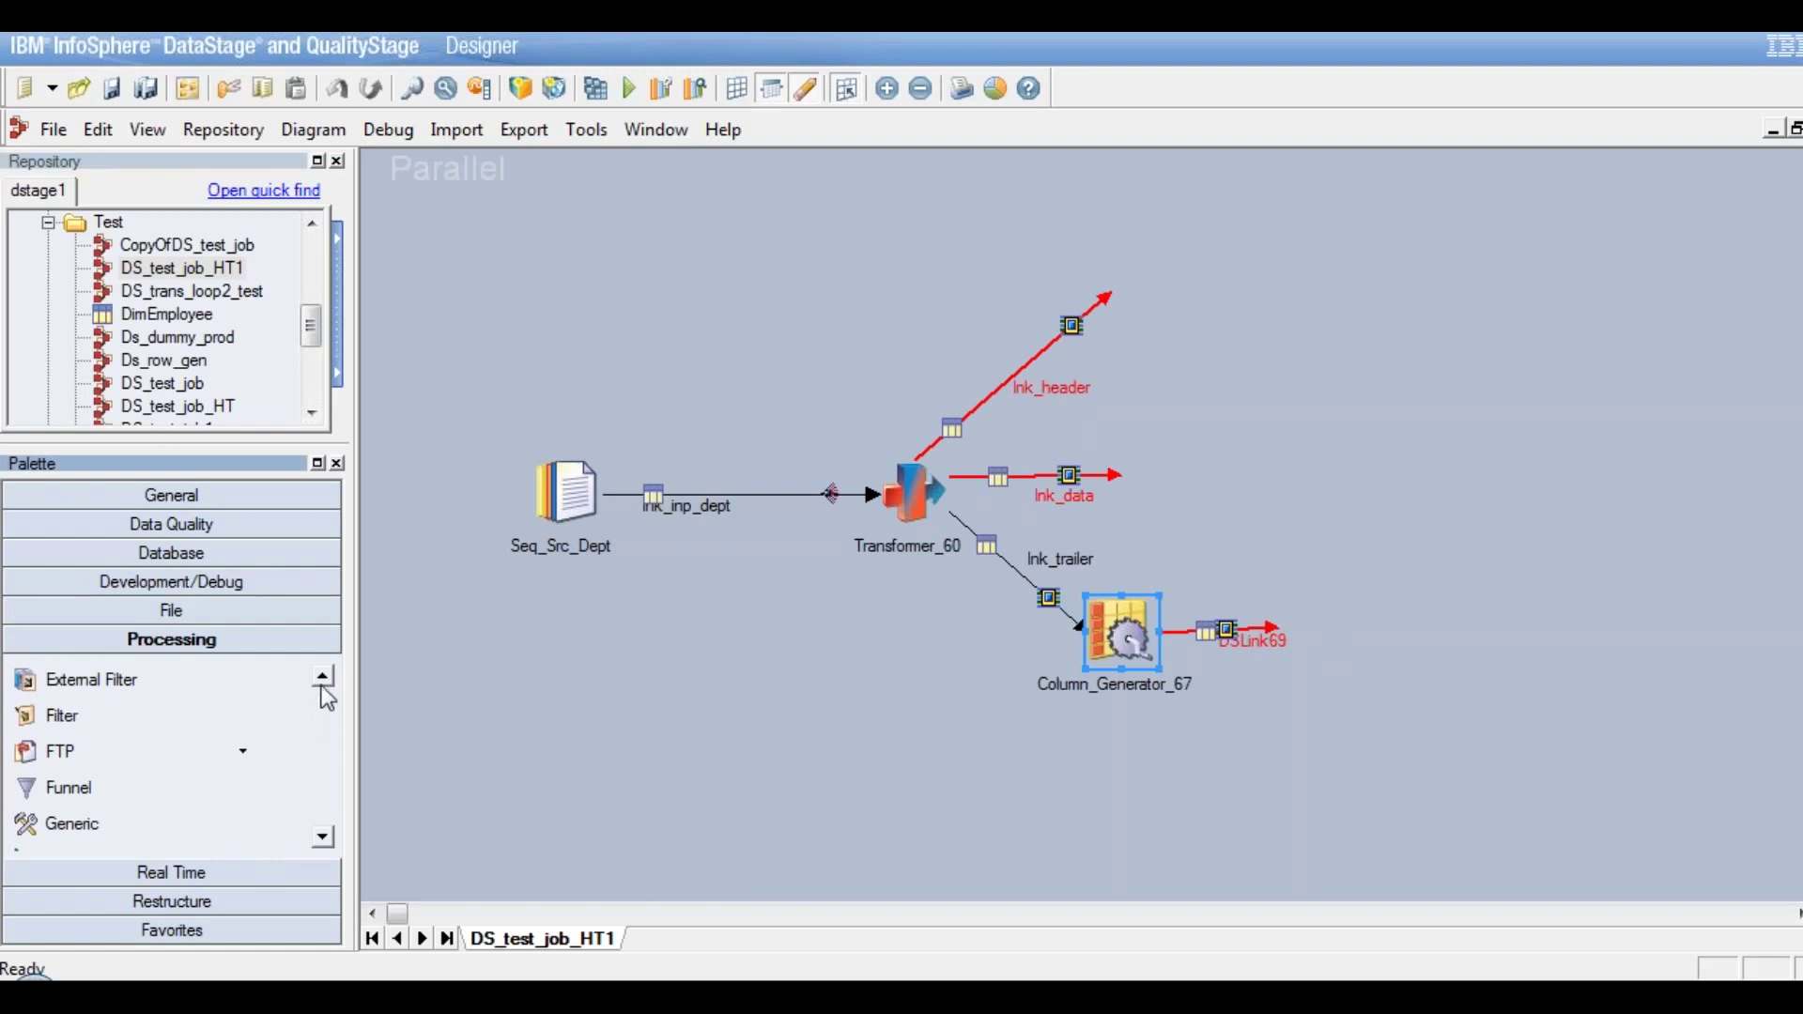
drag(324, 680, 324, 680)
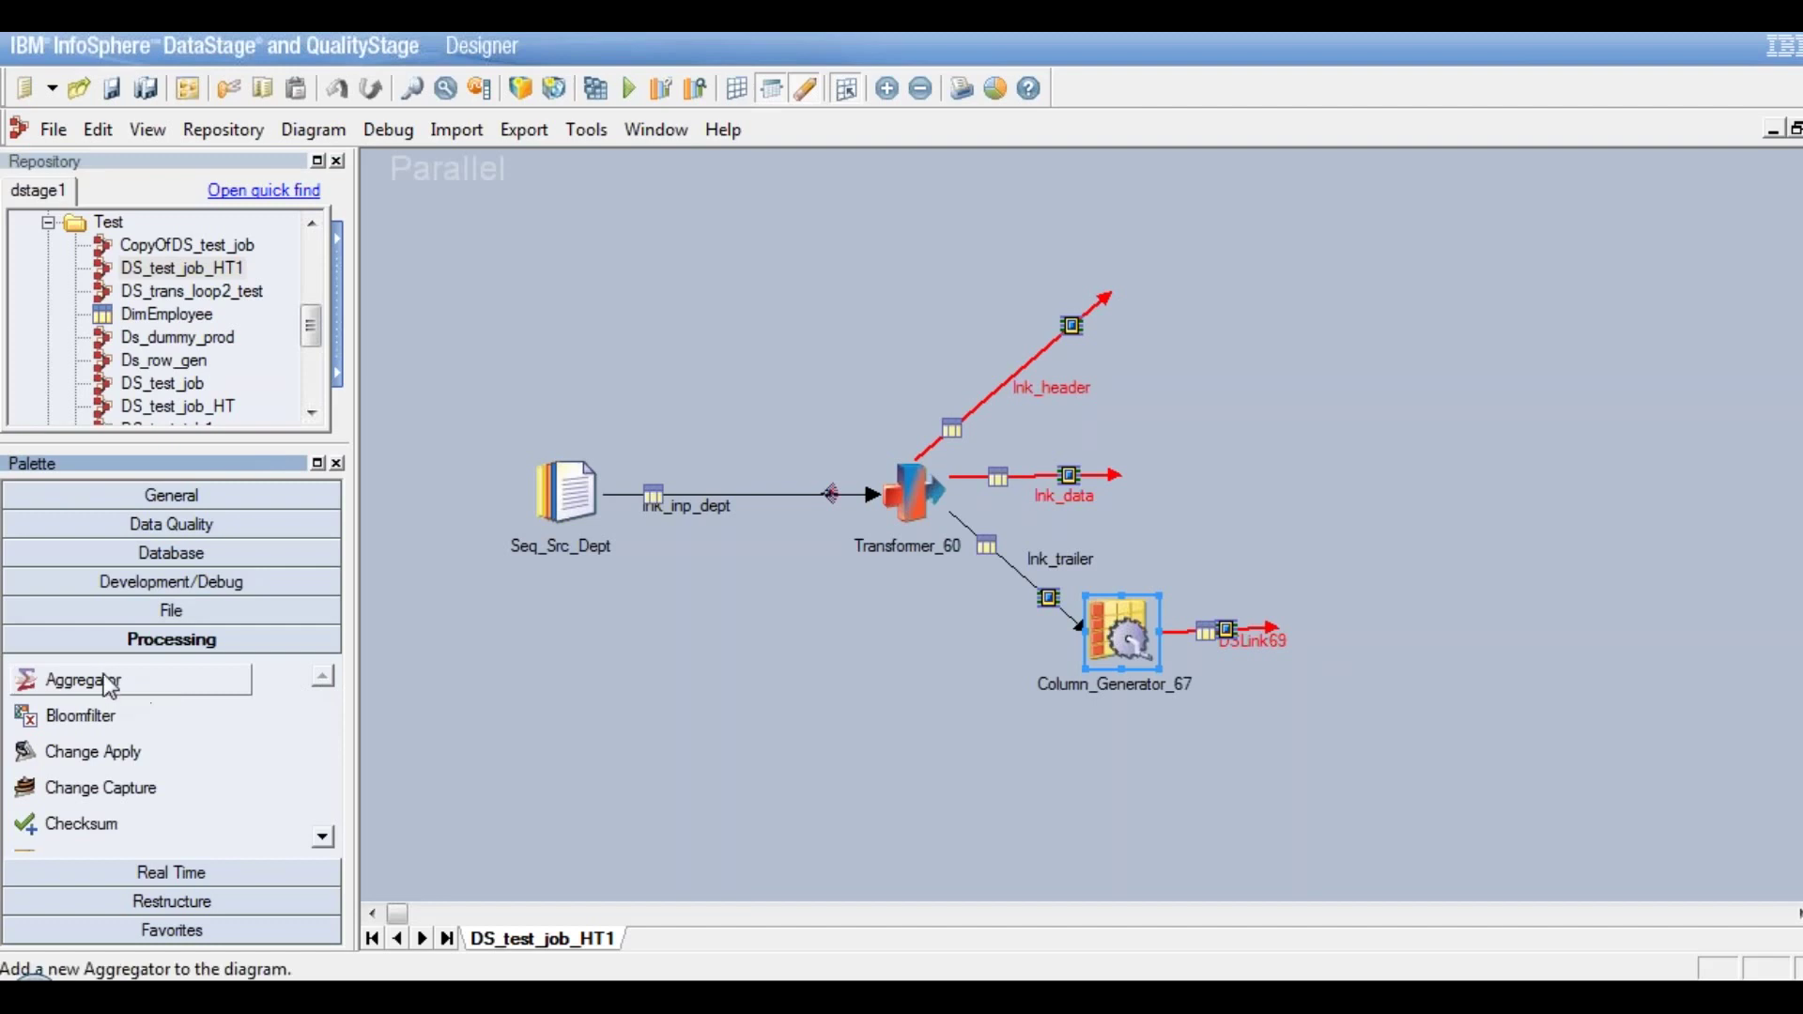
drag(867, 757, 1298, 624)
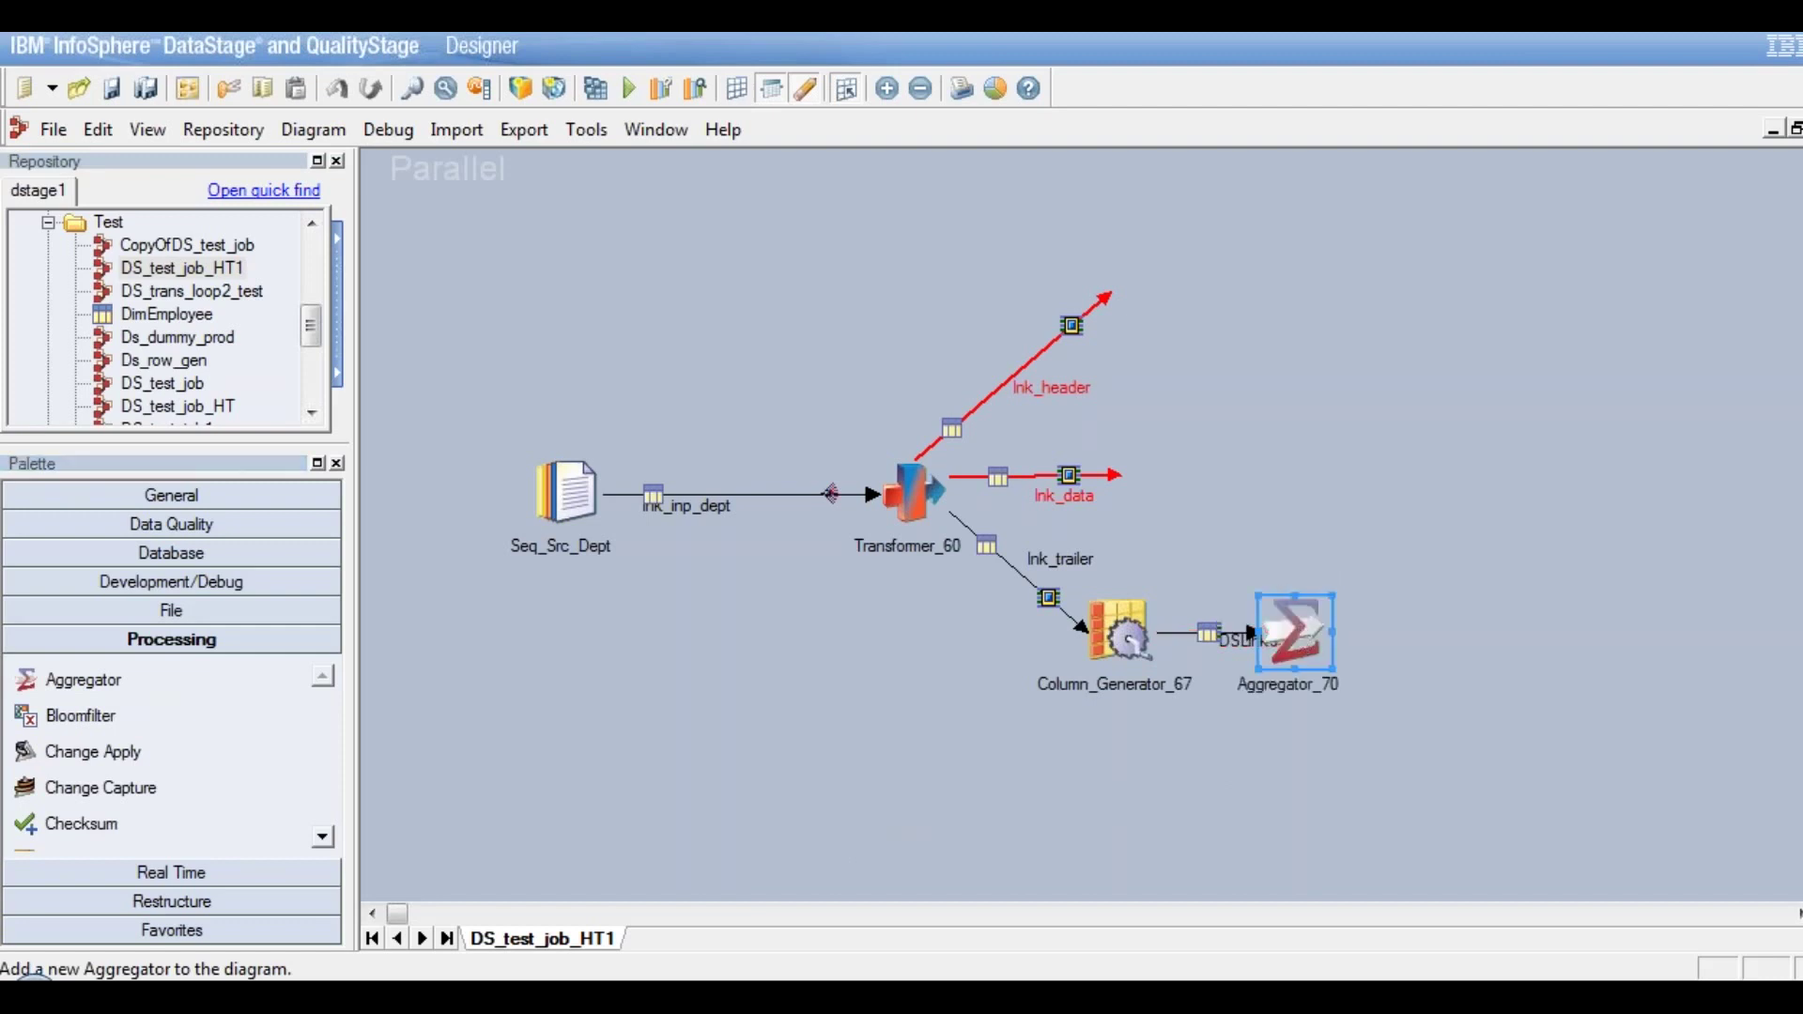
drag(1295, 620, 1282, 479)
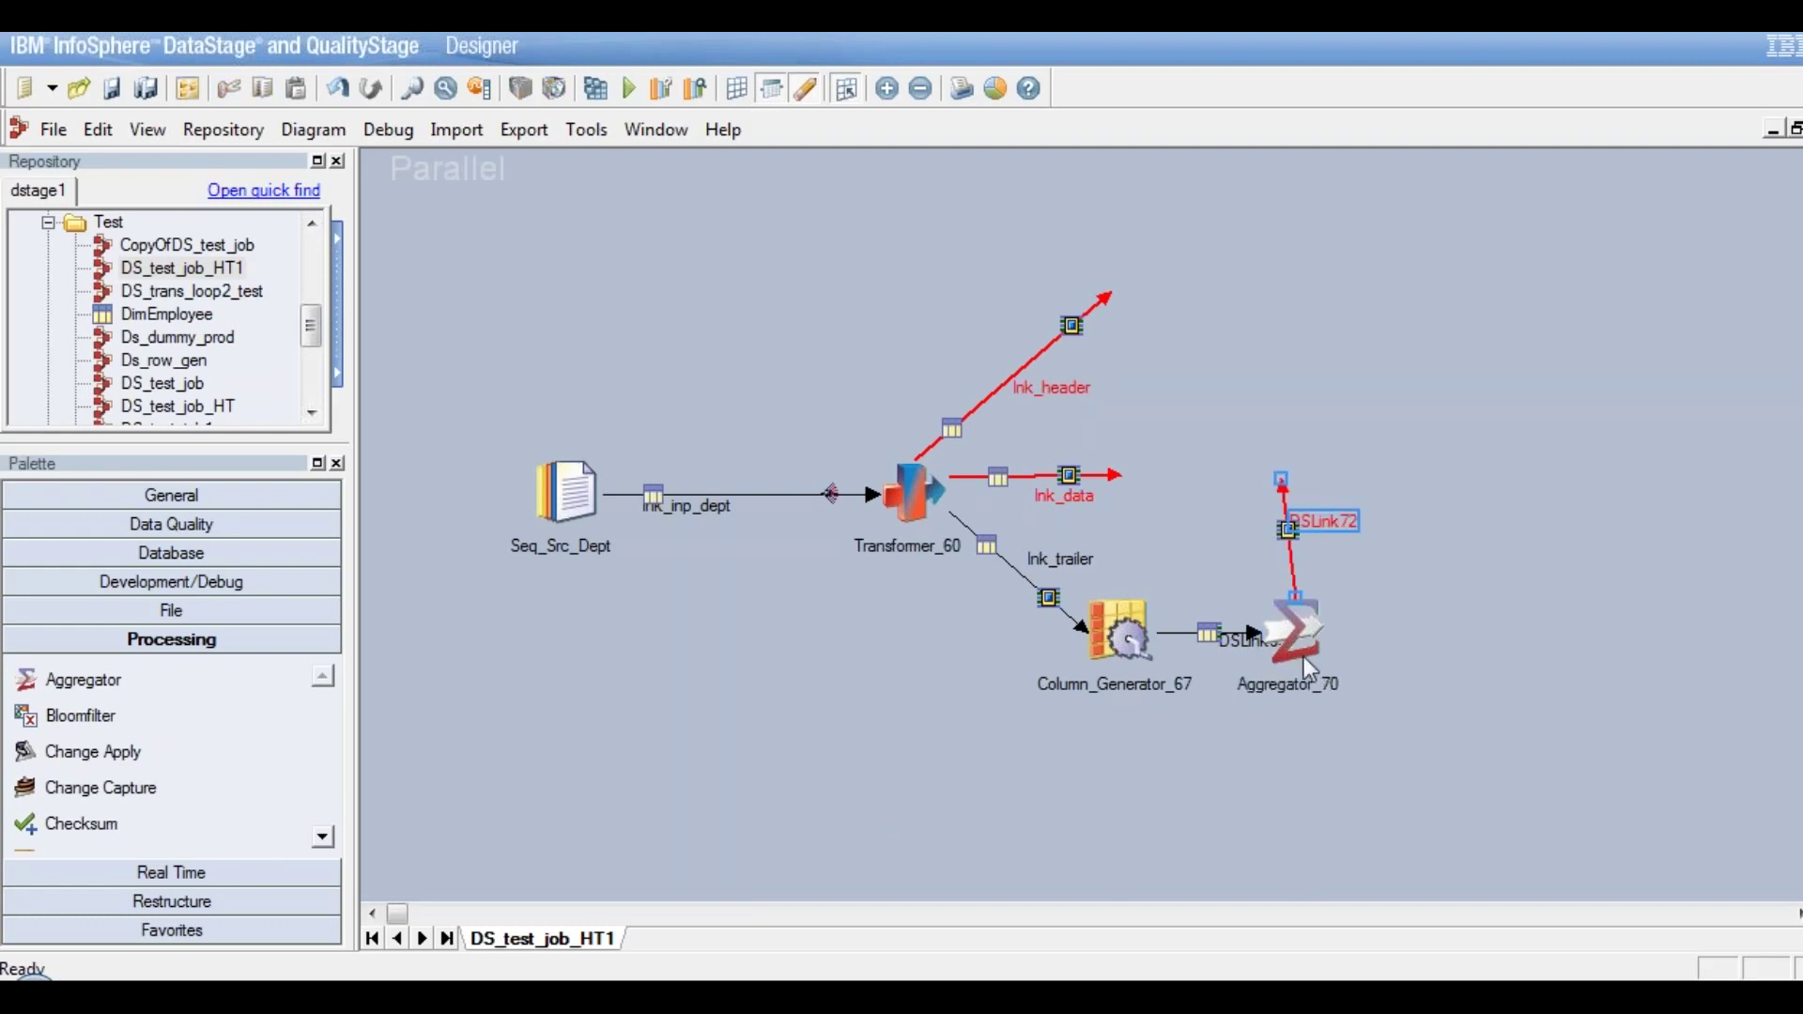
Open the Aggregator stage's properties and set its grouping key to the DUMMY column
double_click(1290, 633)
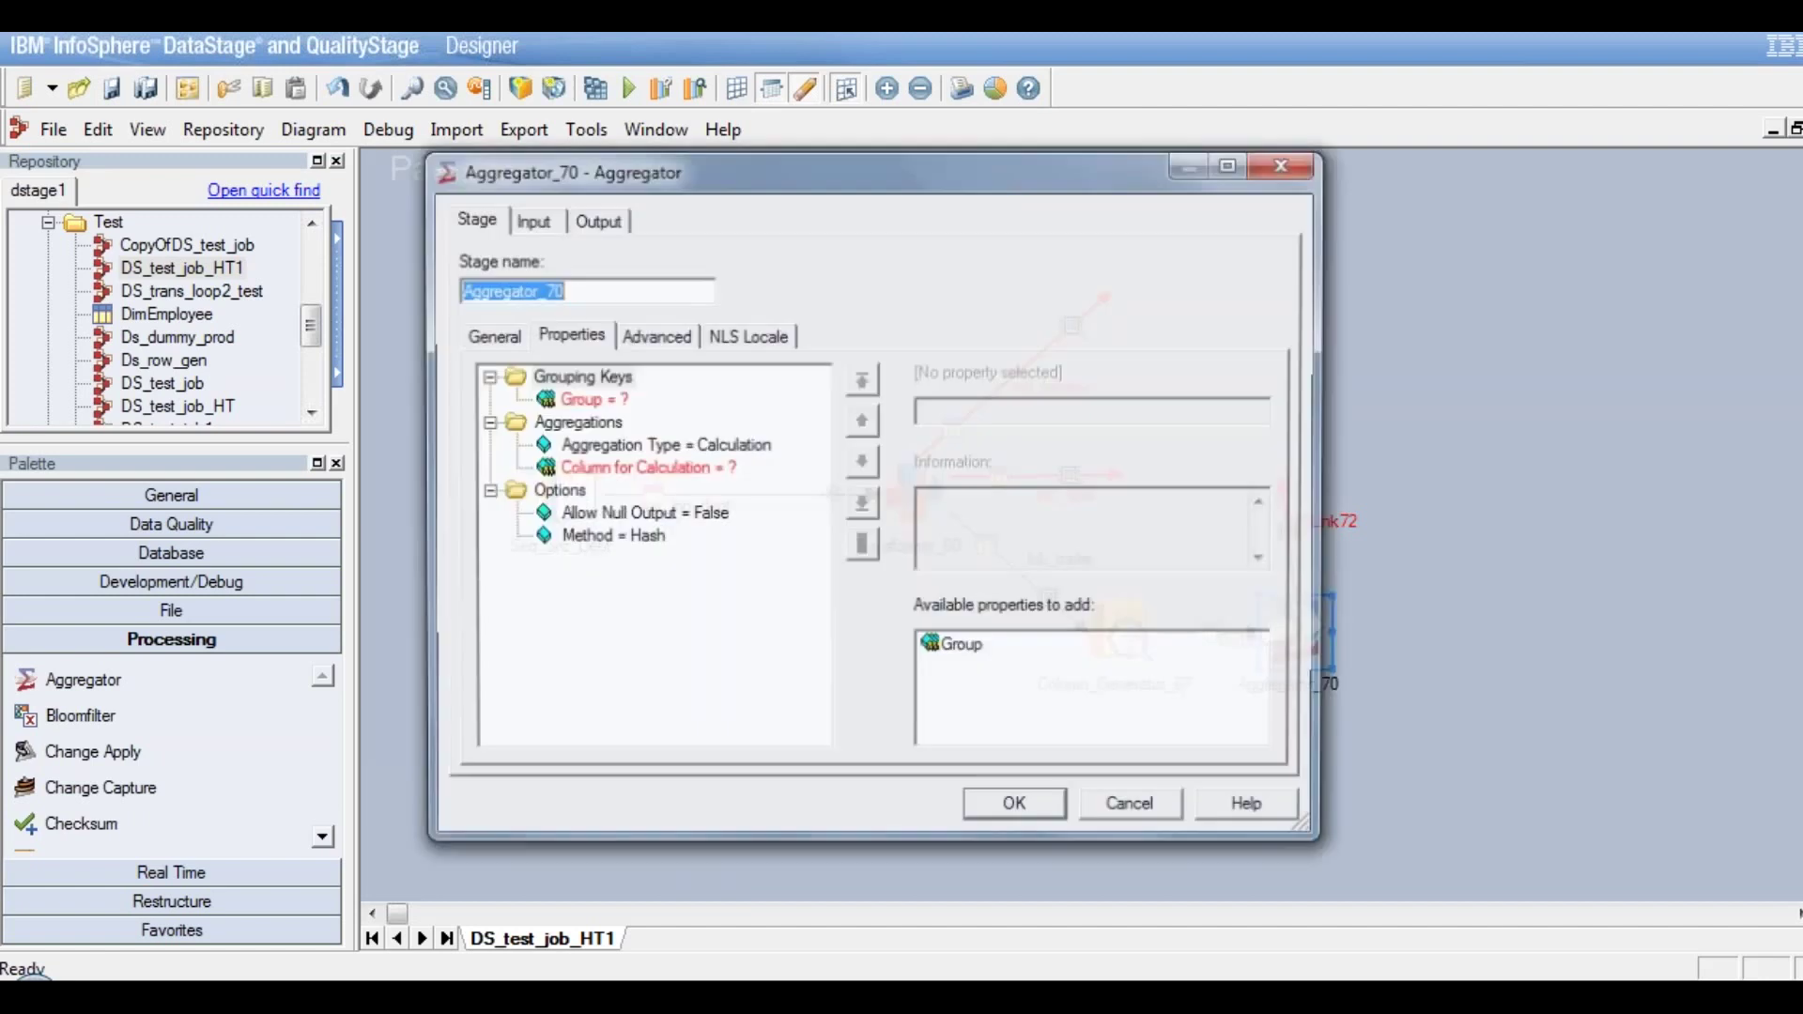
click(601, 397)
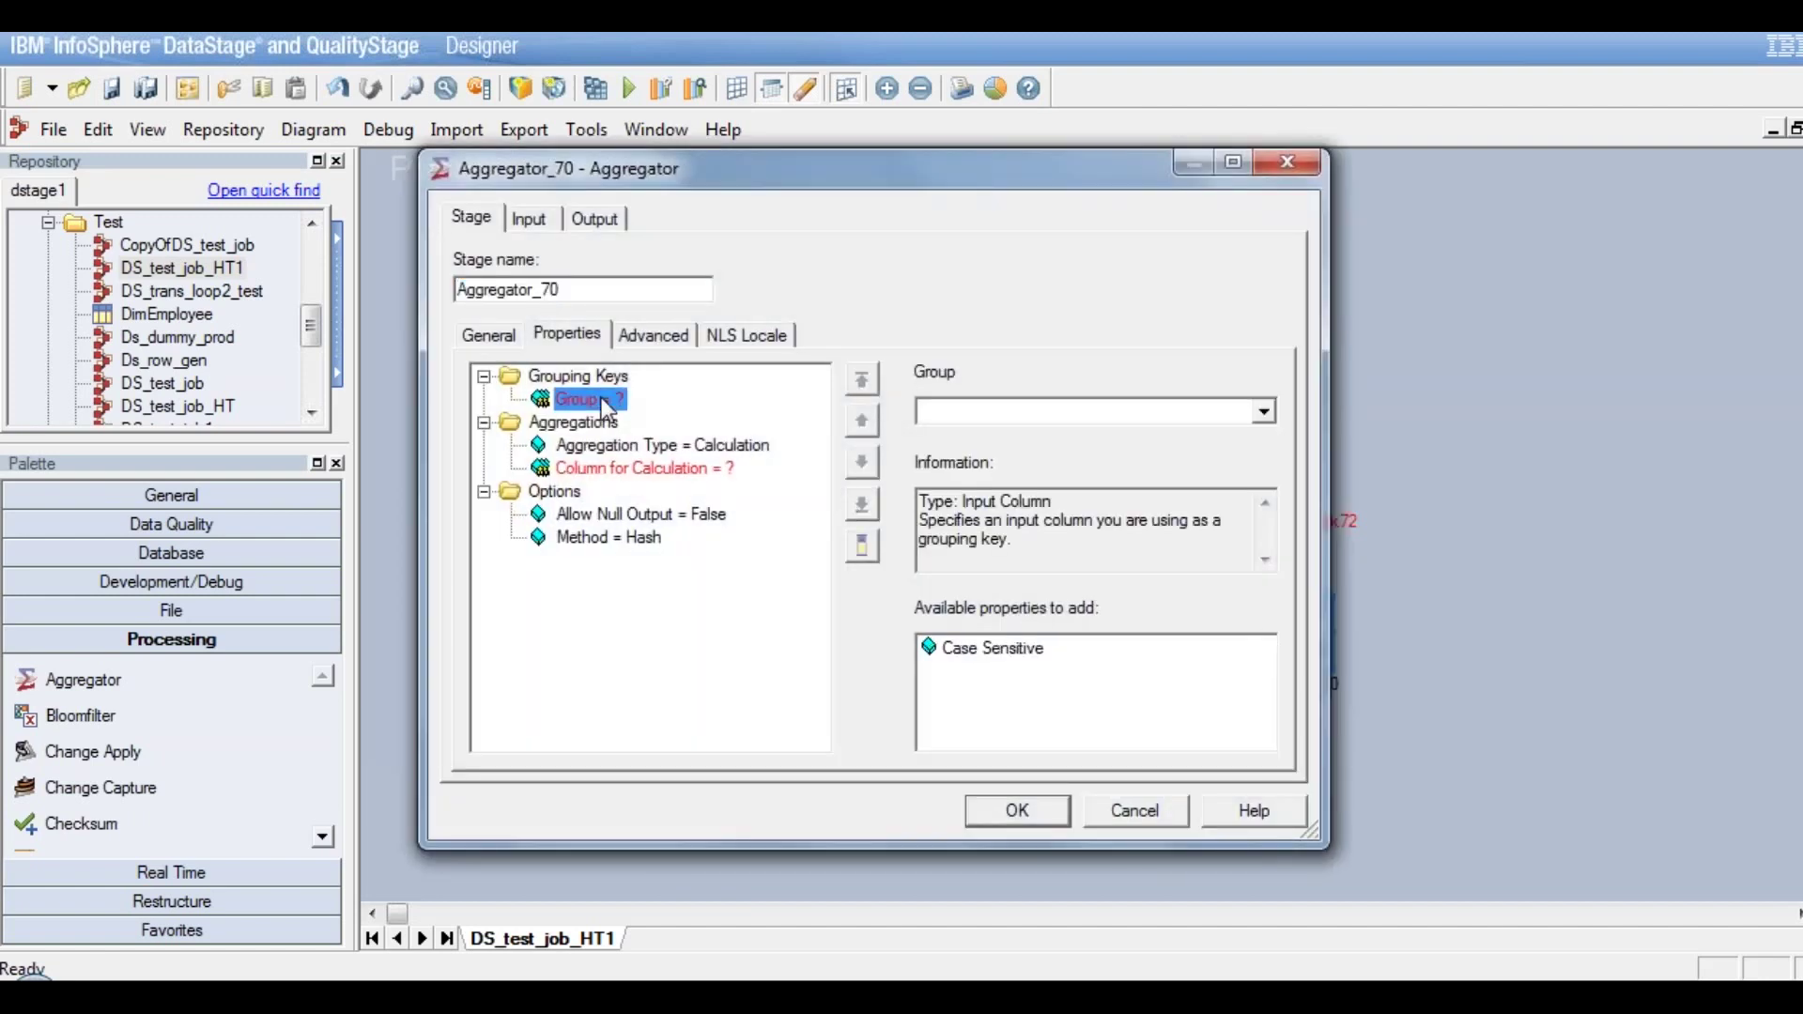
click(1264, 413)
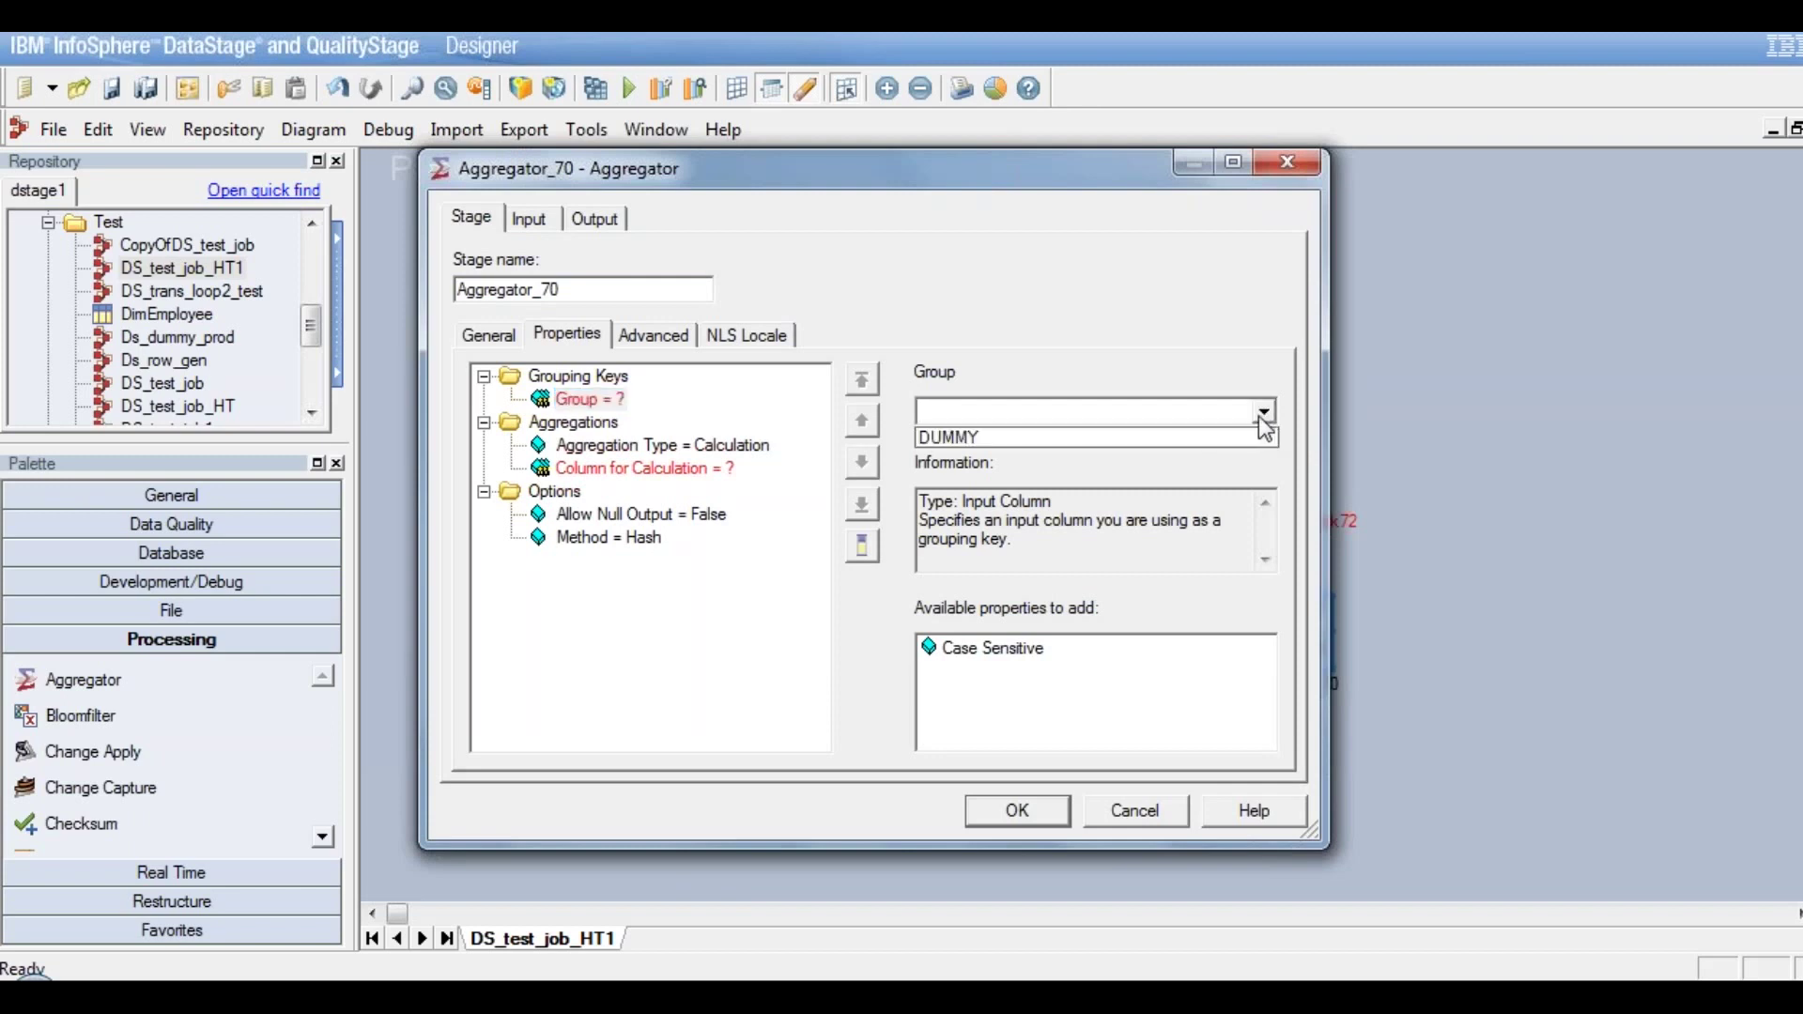
click(1045, 436)
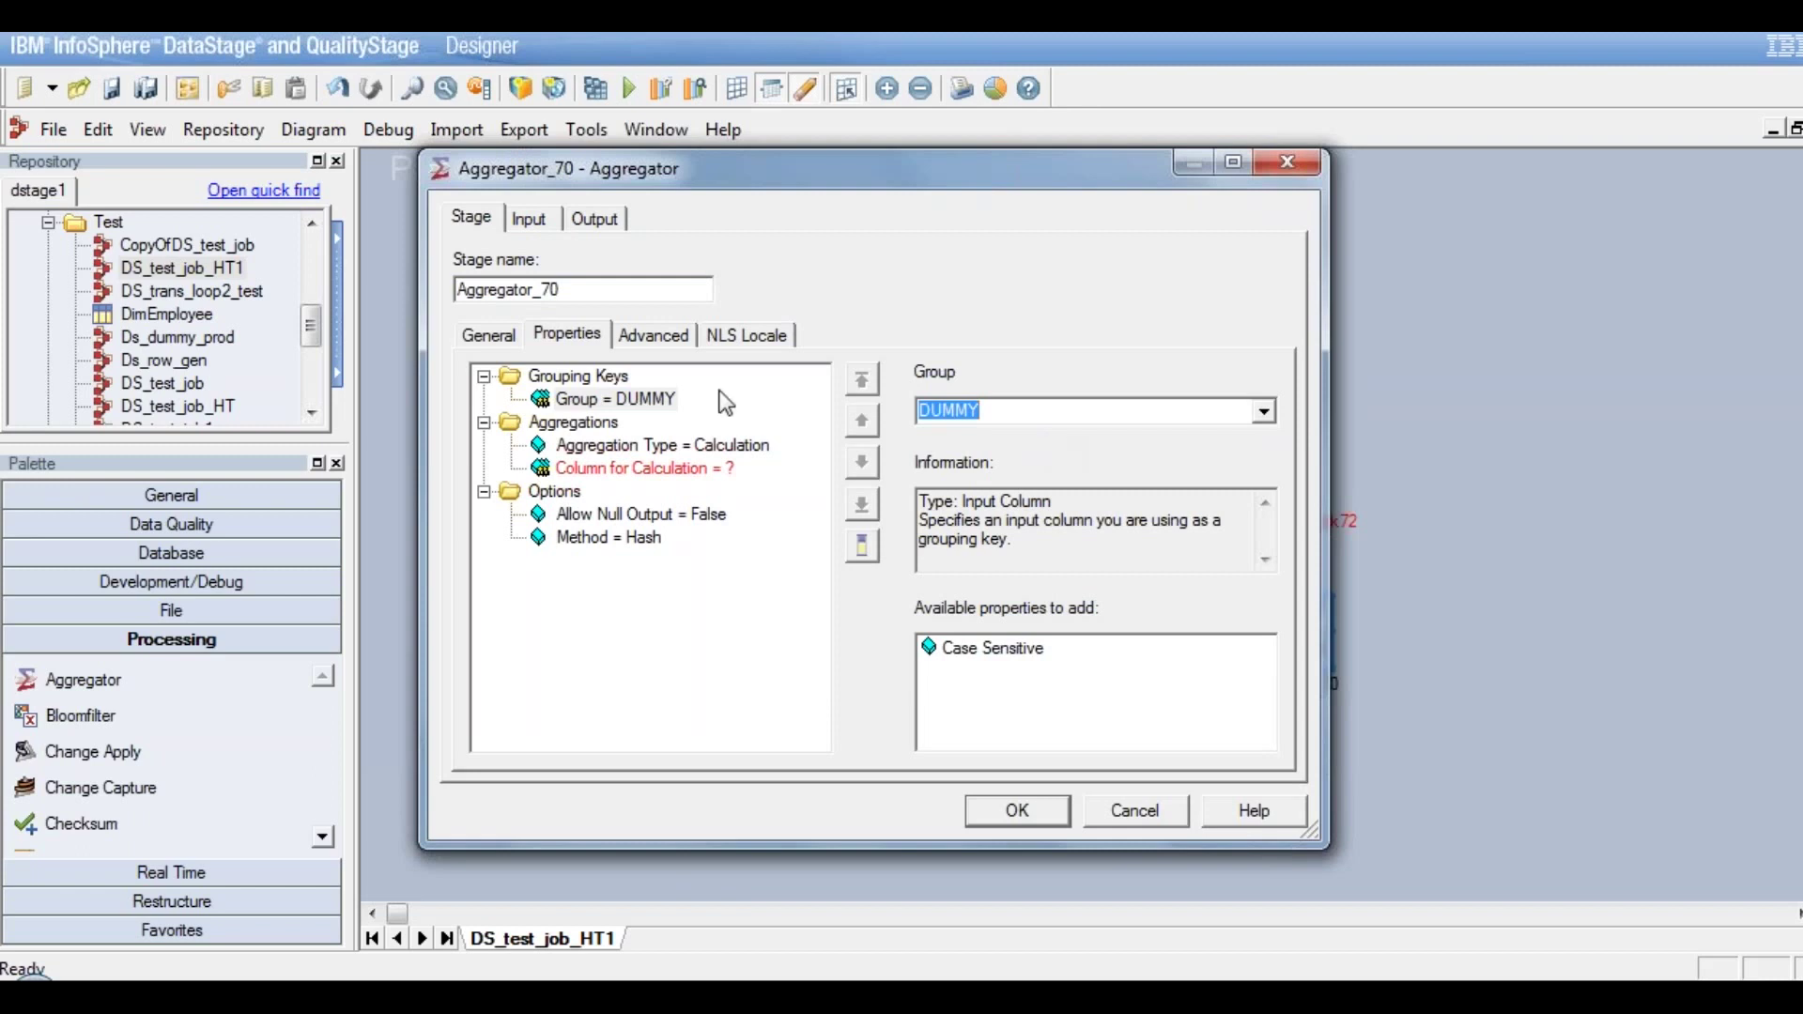
Set the Aggregator's aggregation type to Count Rows and name the count output column REC
click(680, 447)
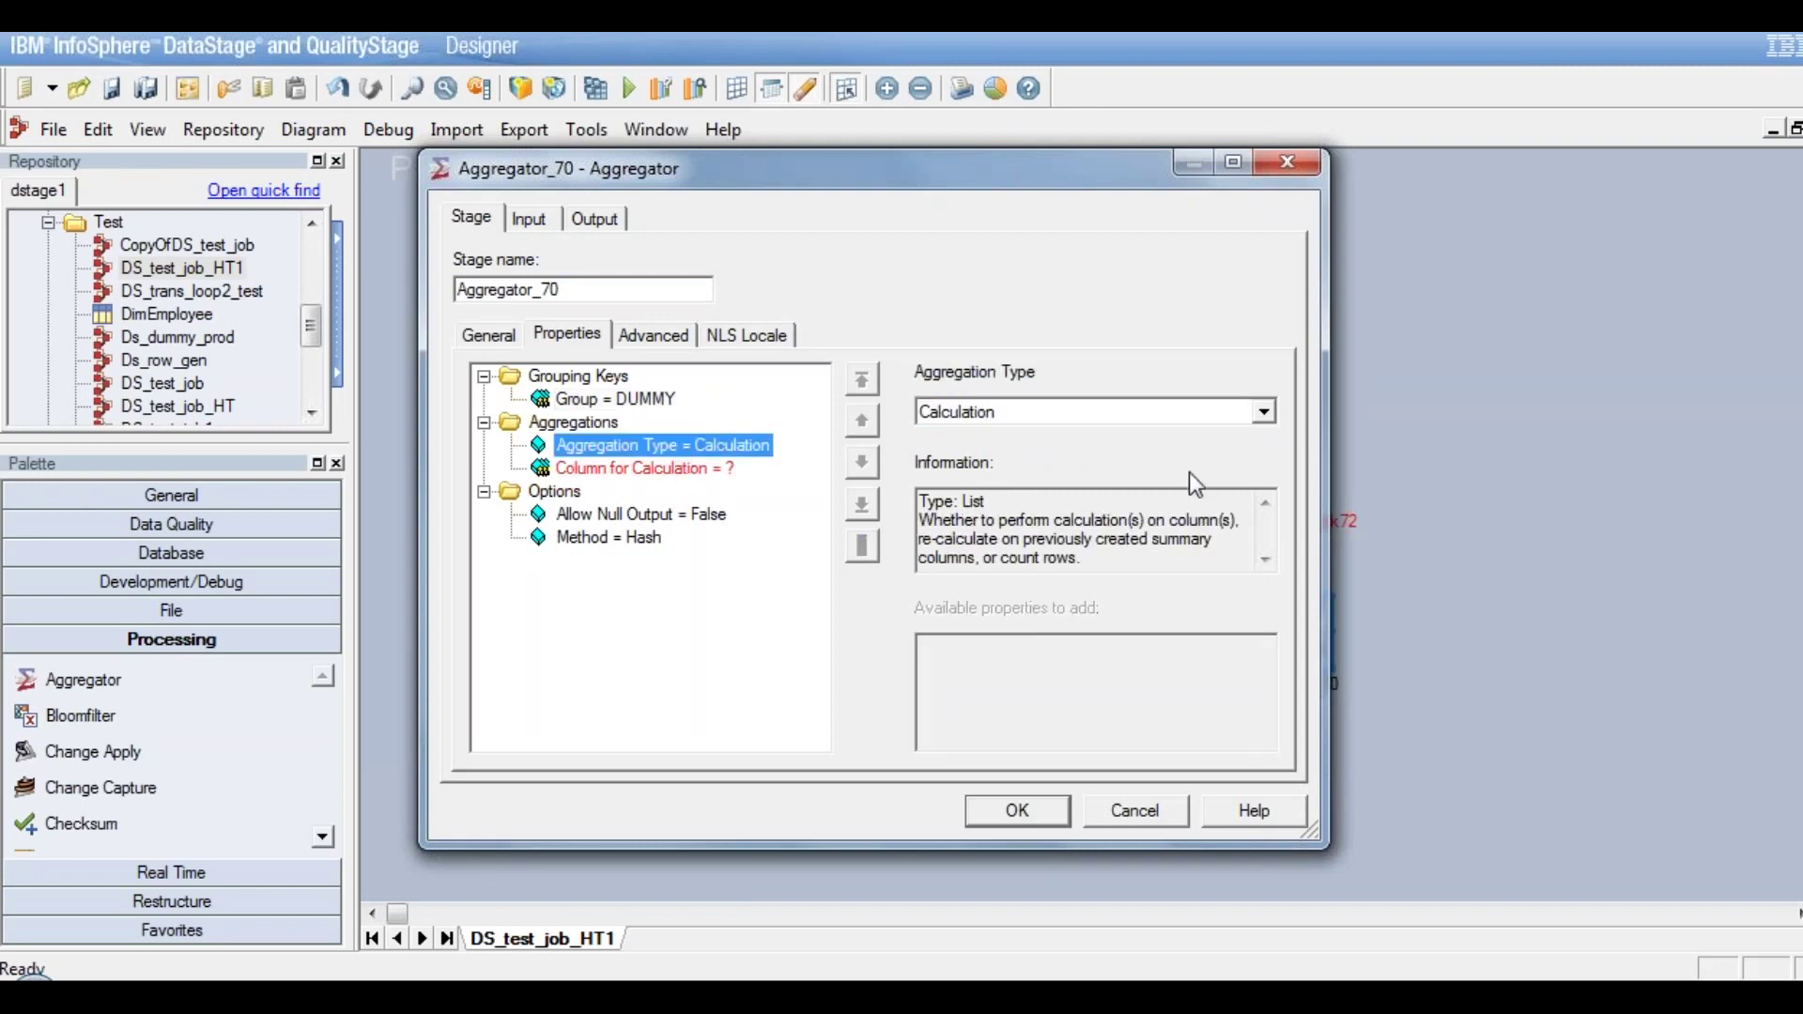
click(1268, 416)
click(1018, 458)
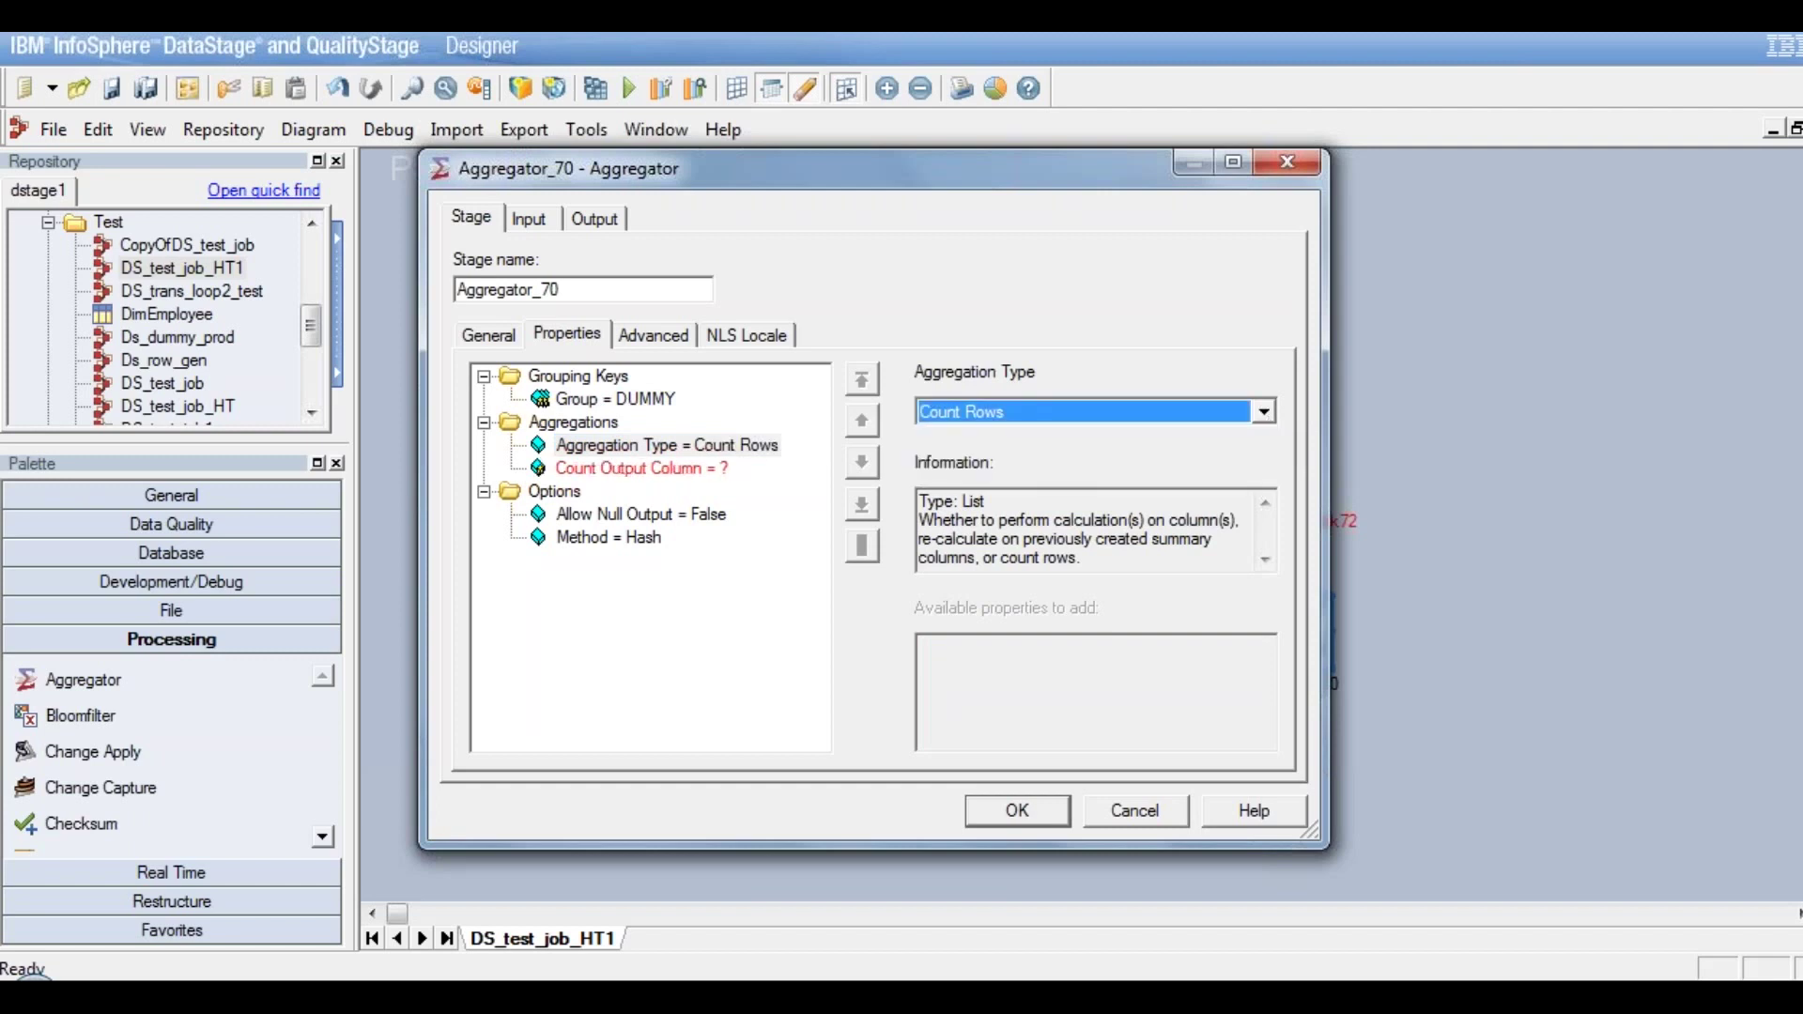
click(636, 470)
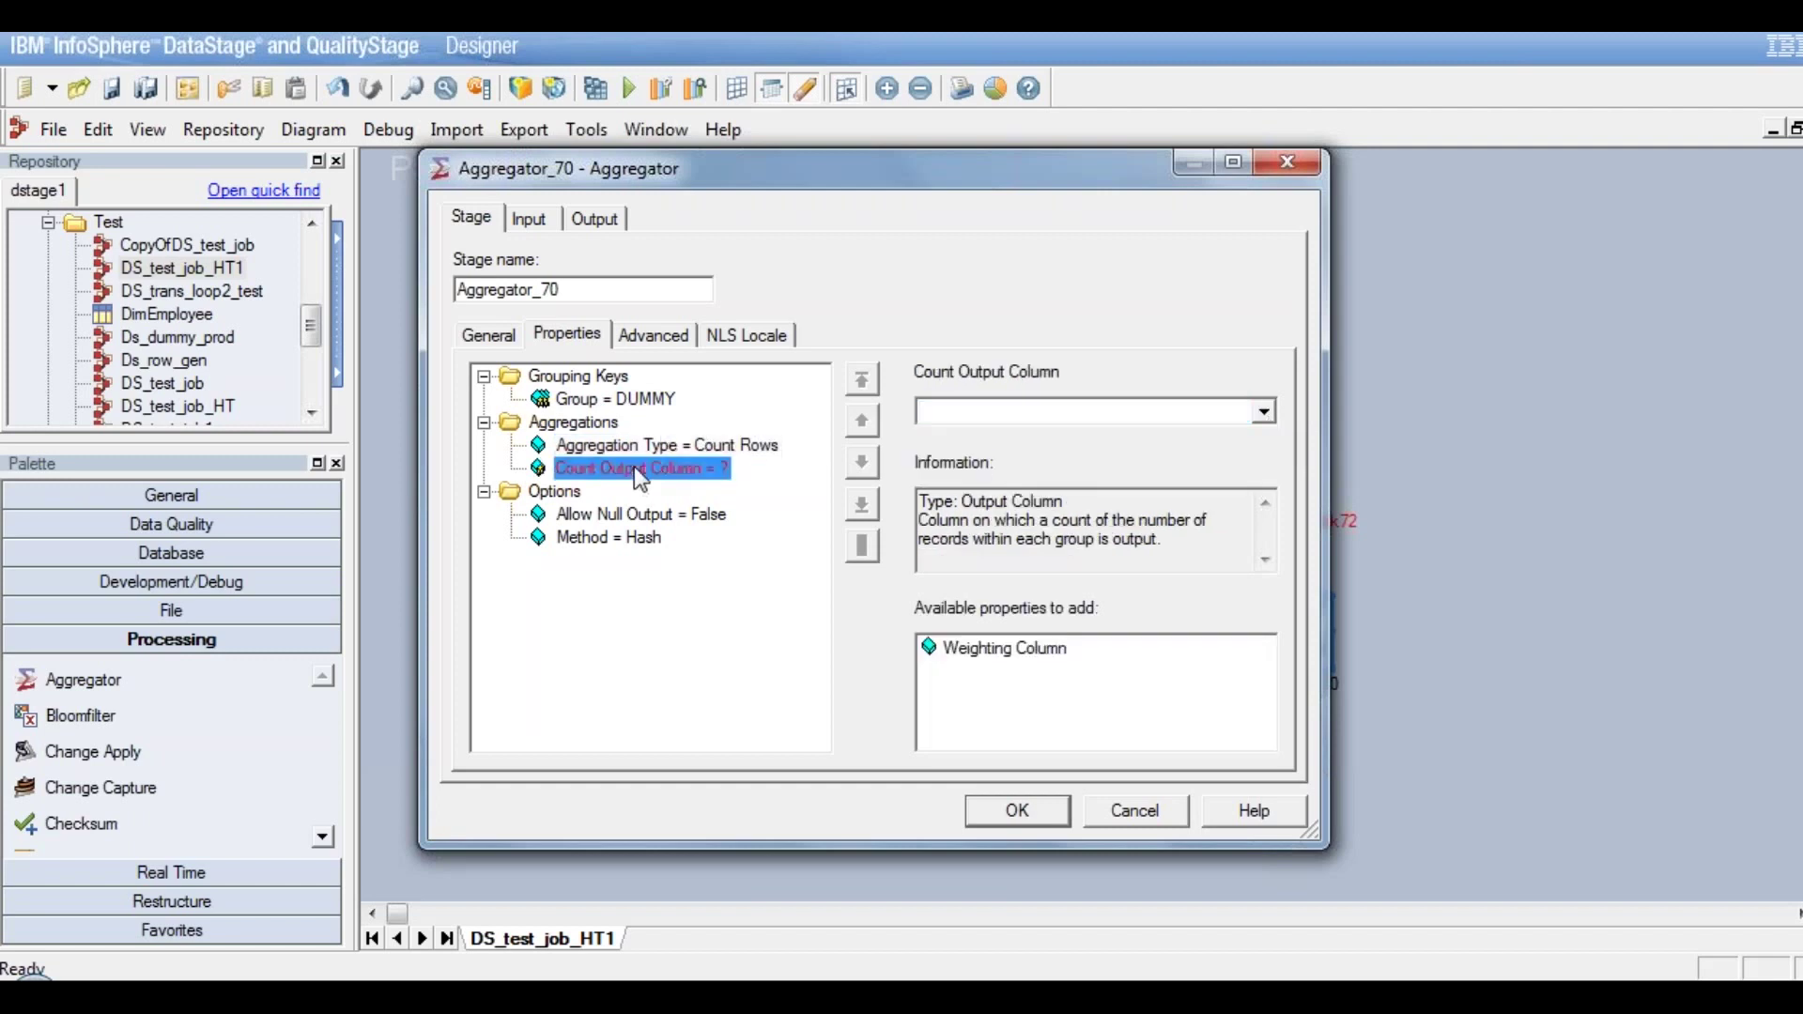
click(998, 414)
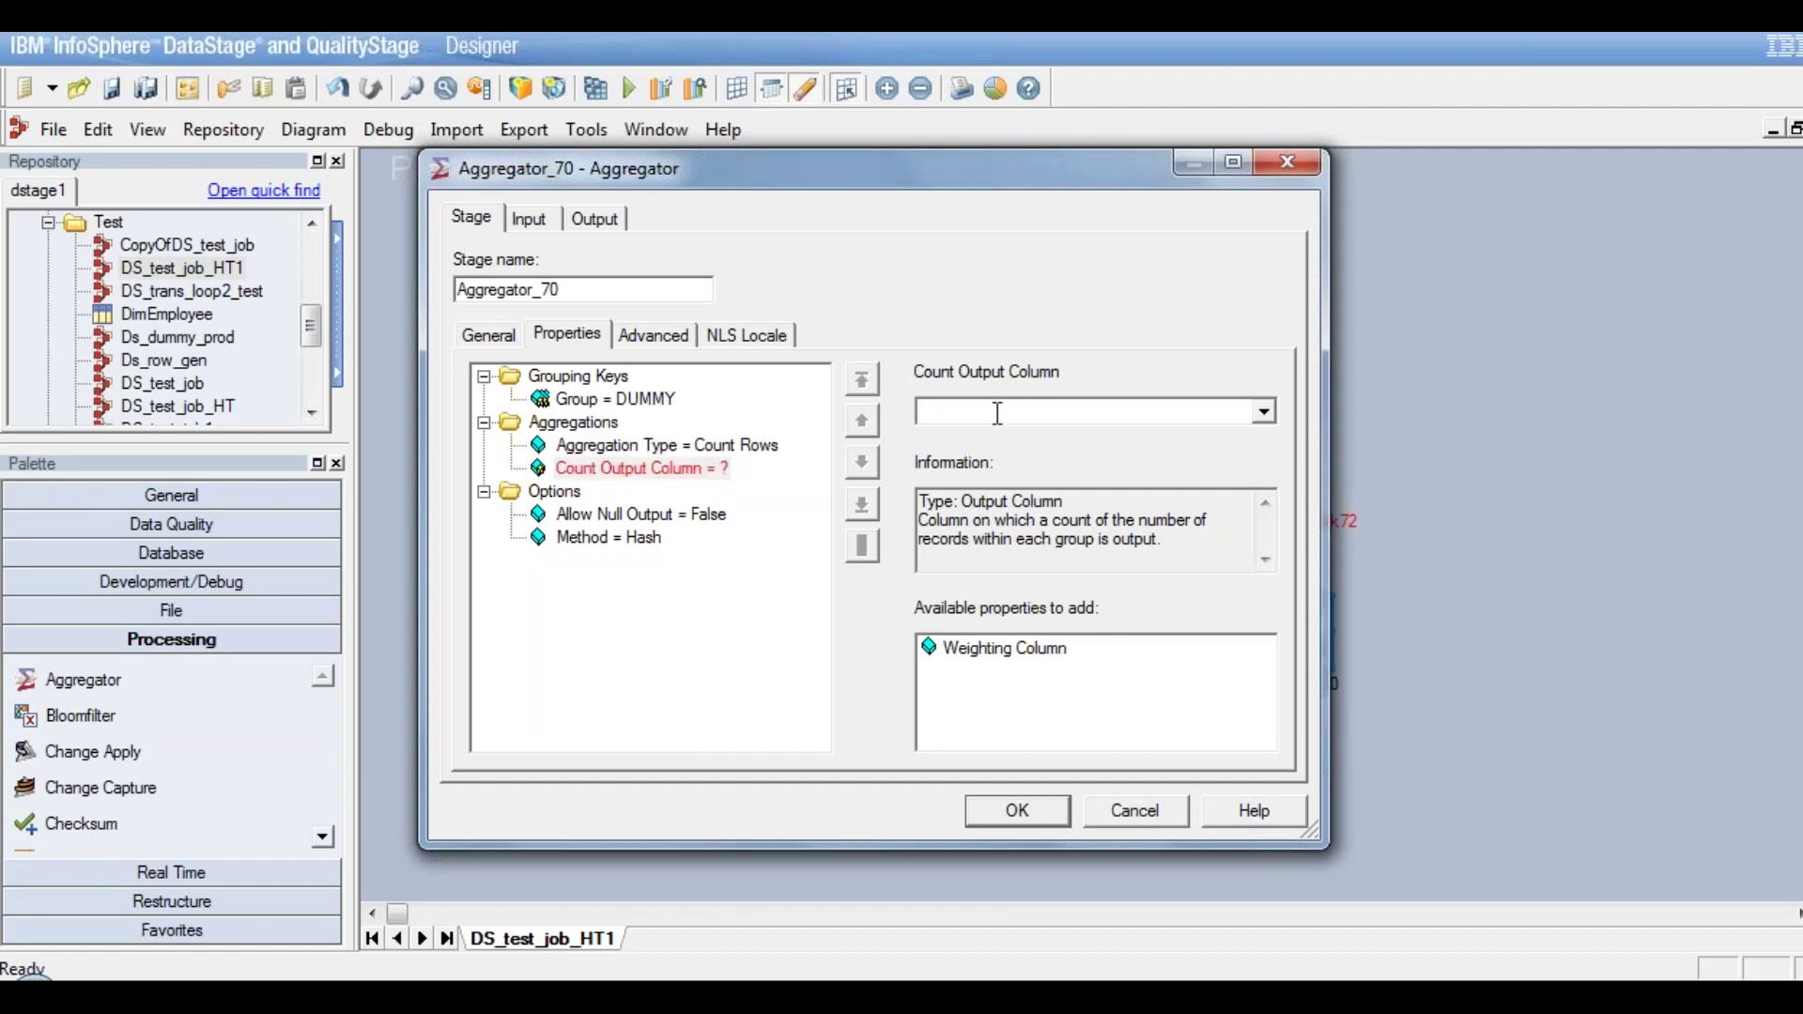
text(REC)
click(723, 445)
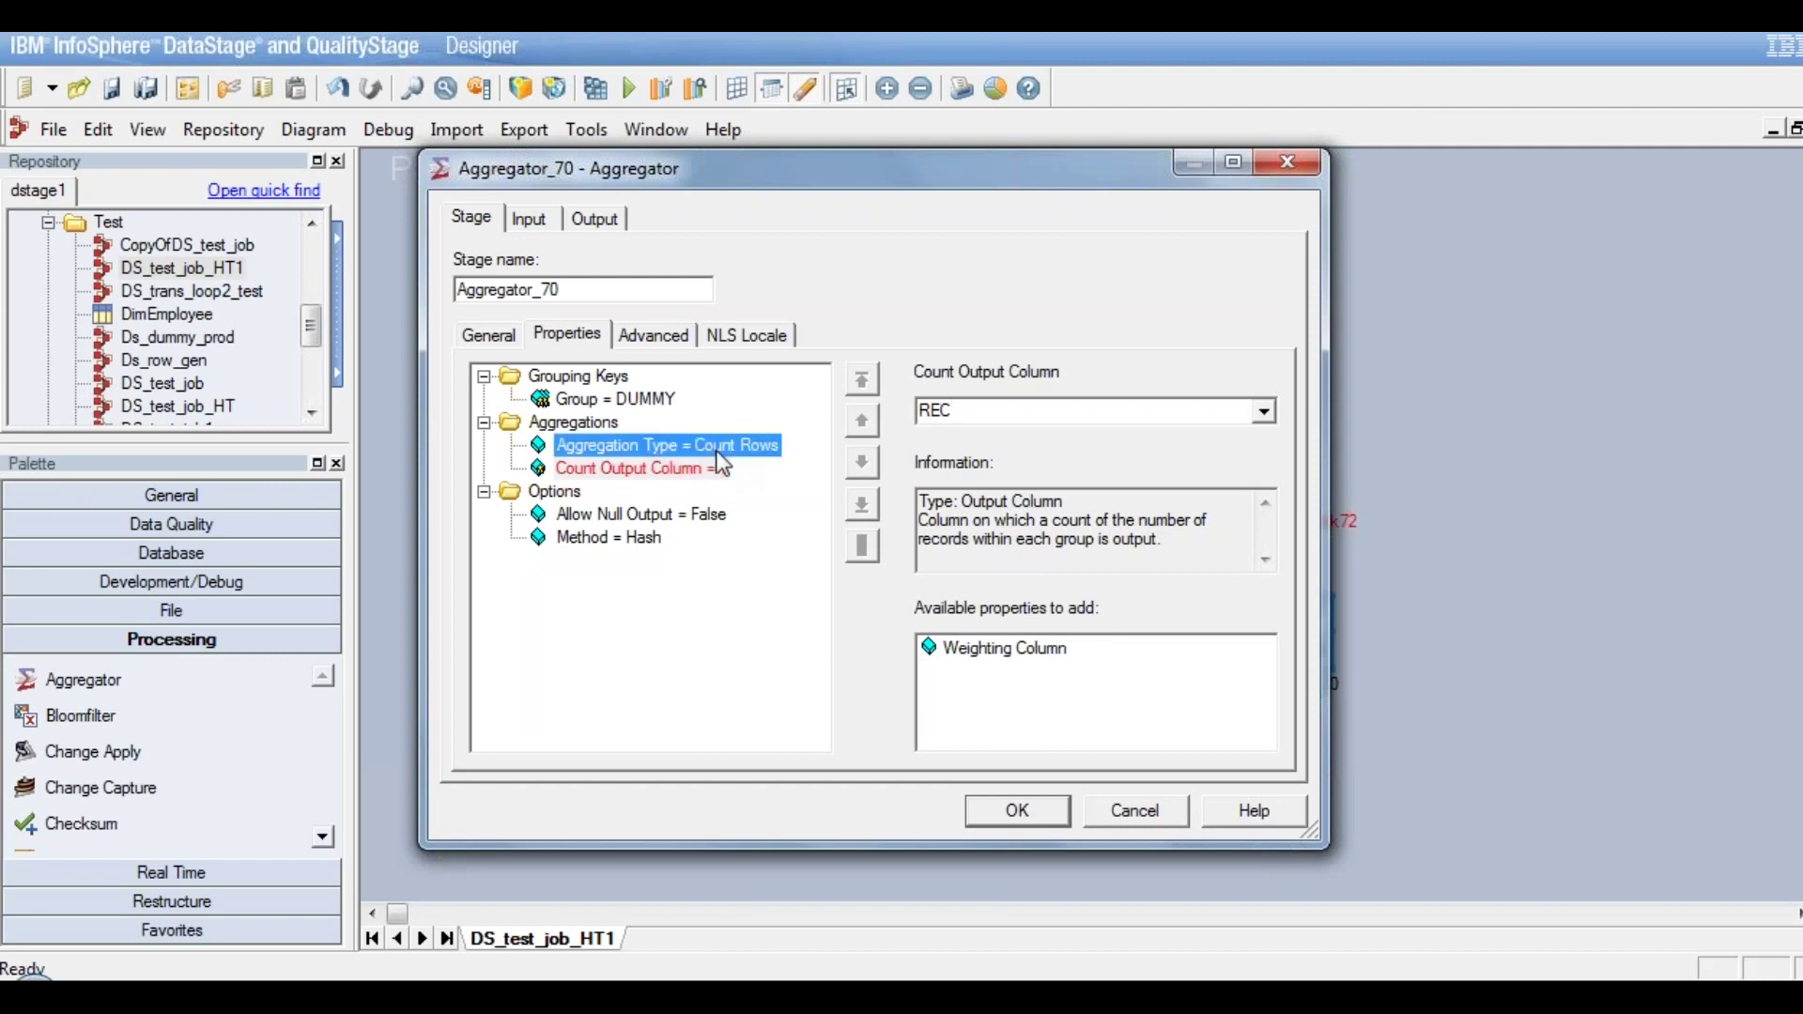
Map the REC record count column to the Aggregator's output link, leaving DUMMY unmapped
click(595, 218)
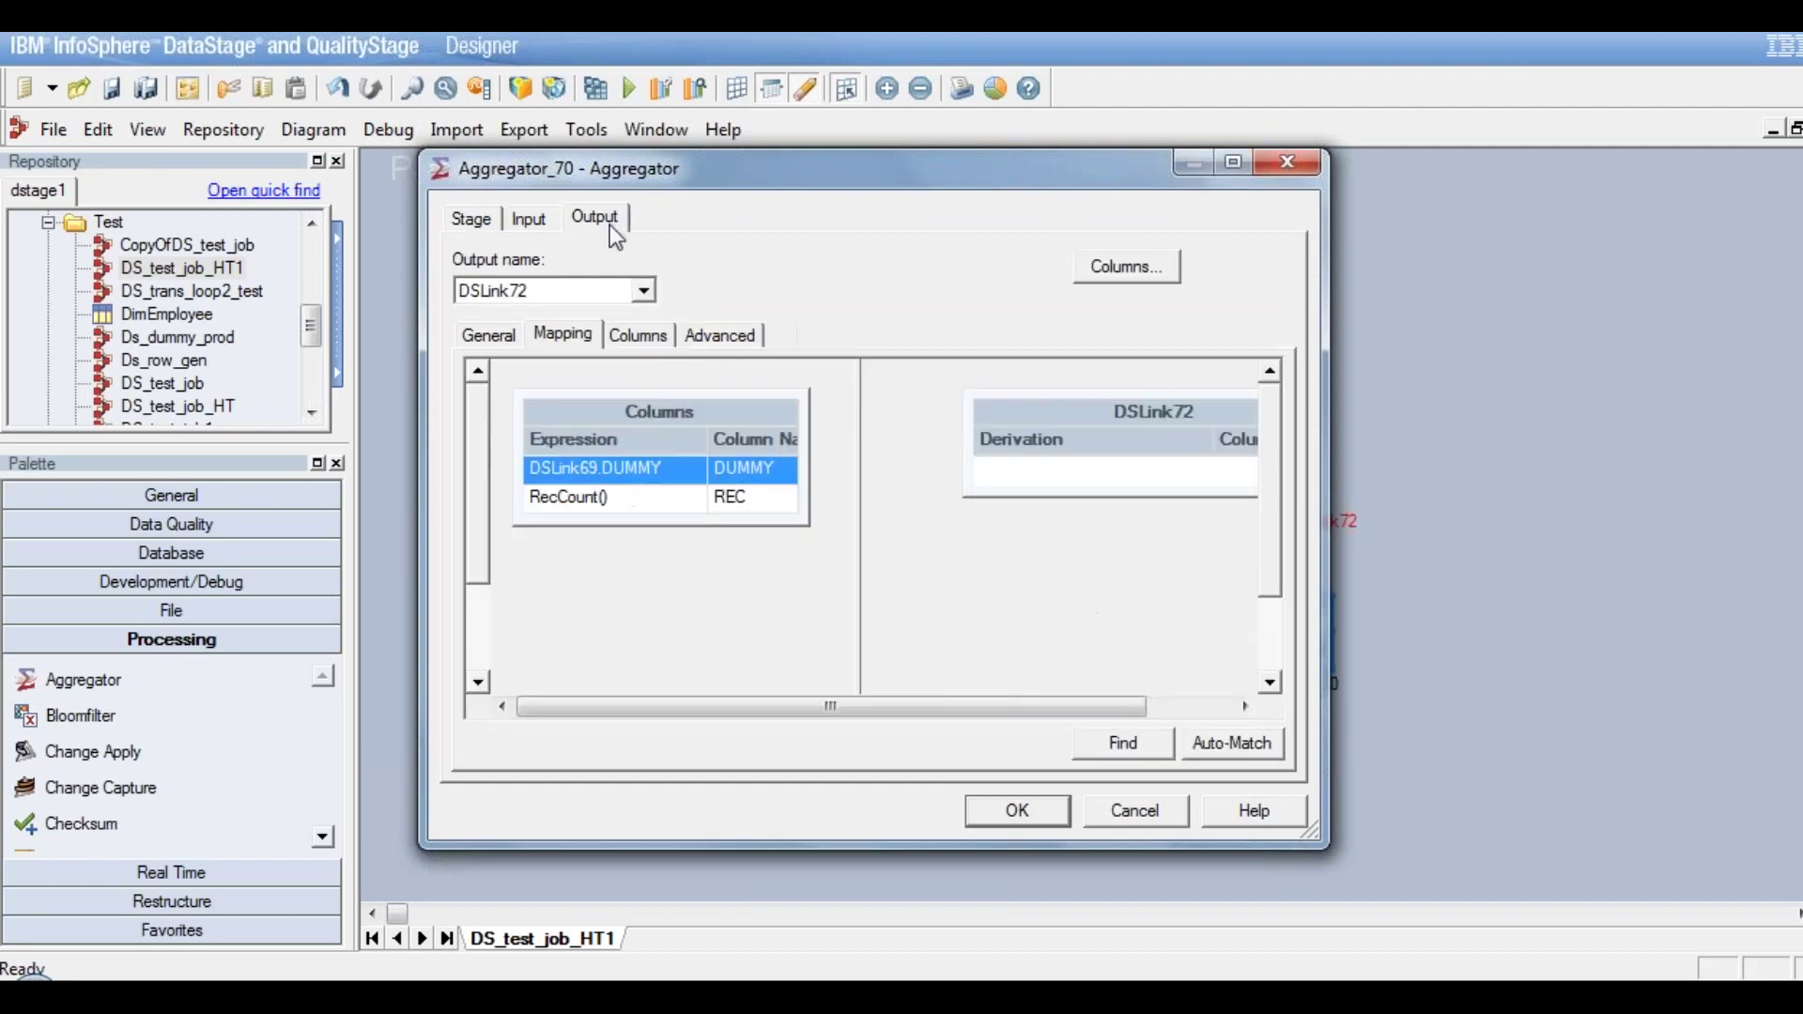
click(761, 500)
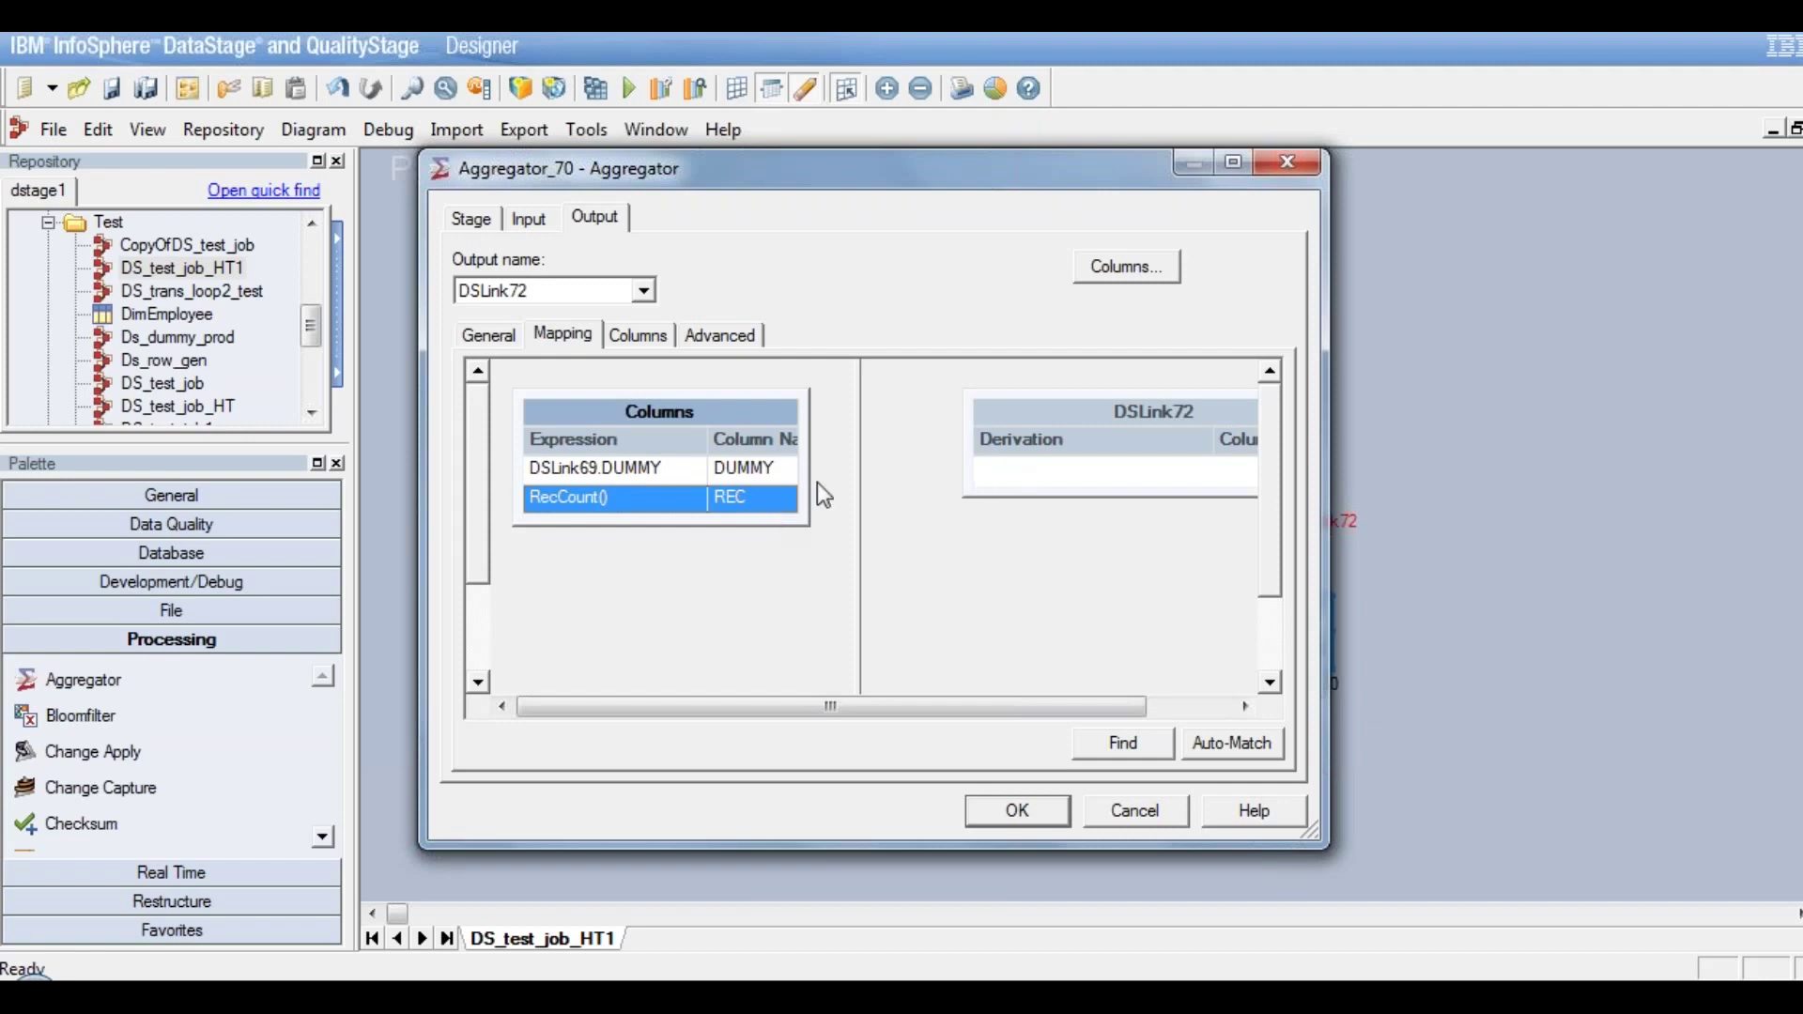
drag(769, 498, 1001, 469)
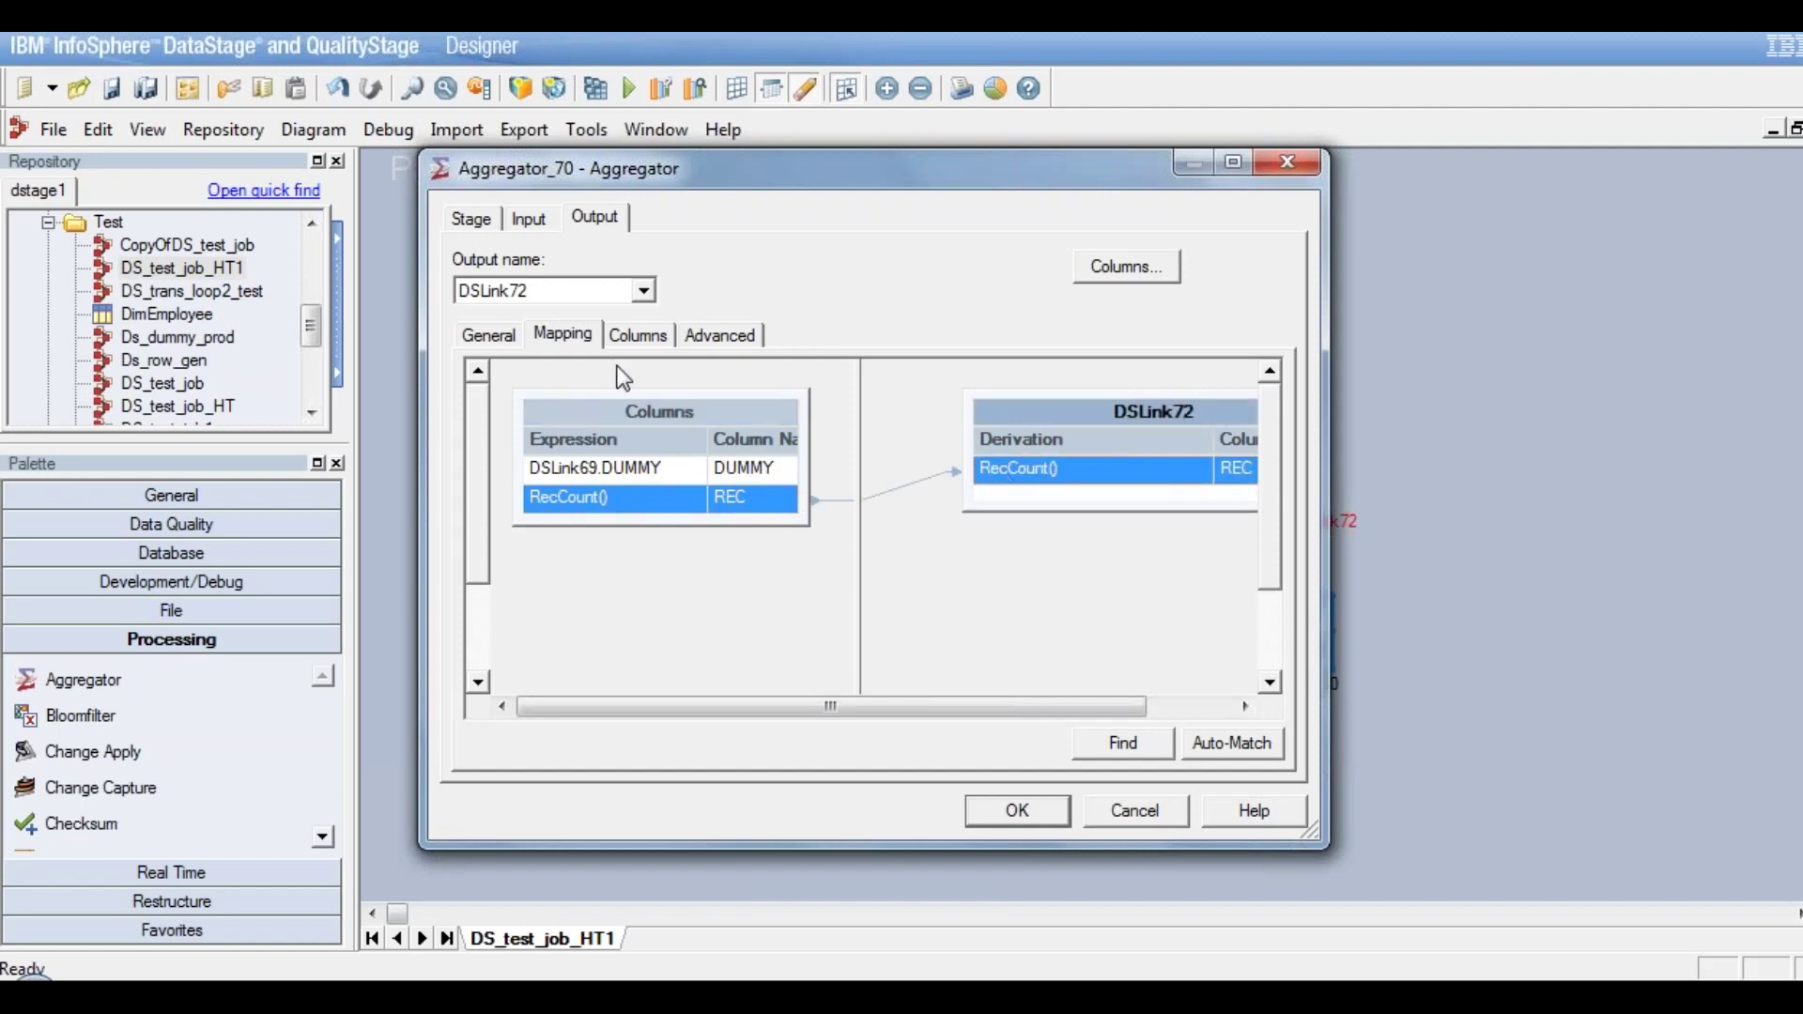
Set the REC output column's SQL type to VarChar and its length to 20
click(650, 340)
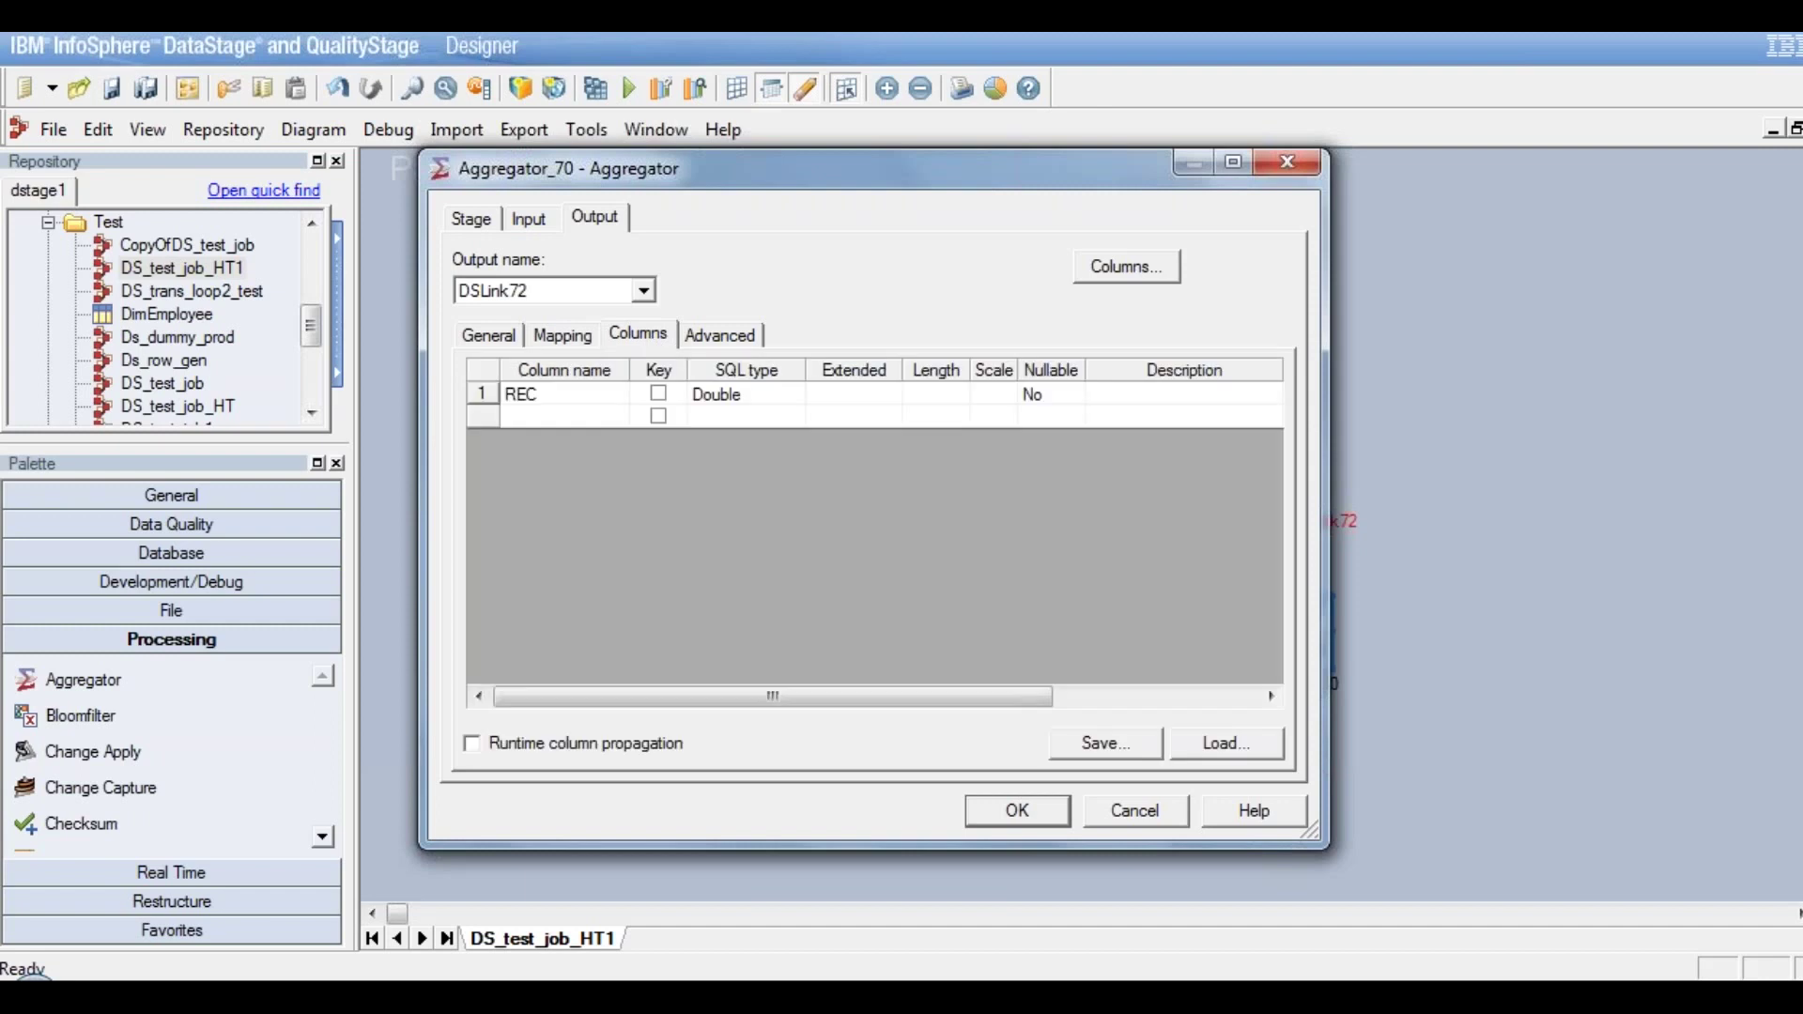
click(774, 392)
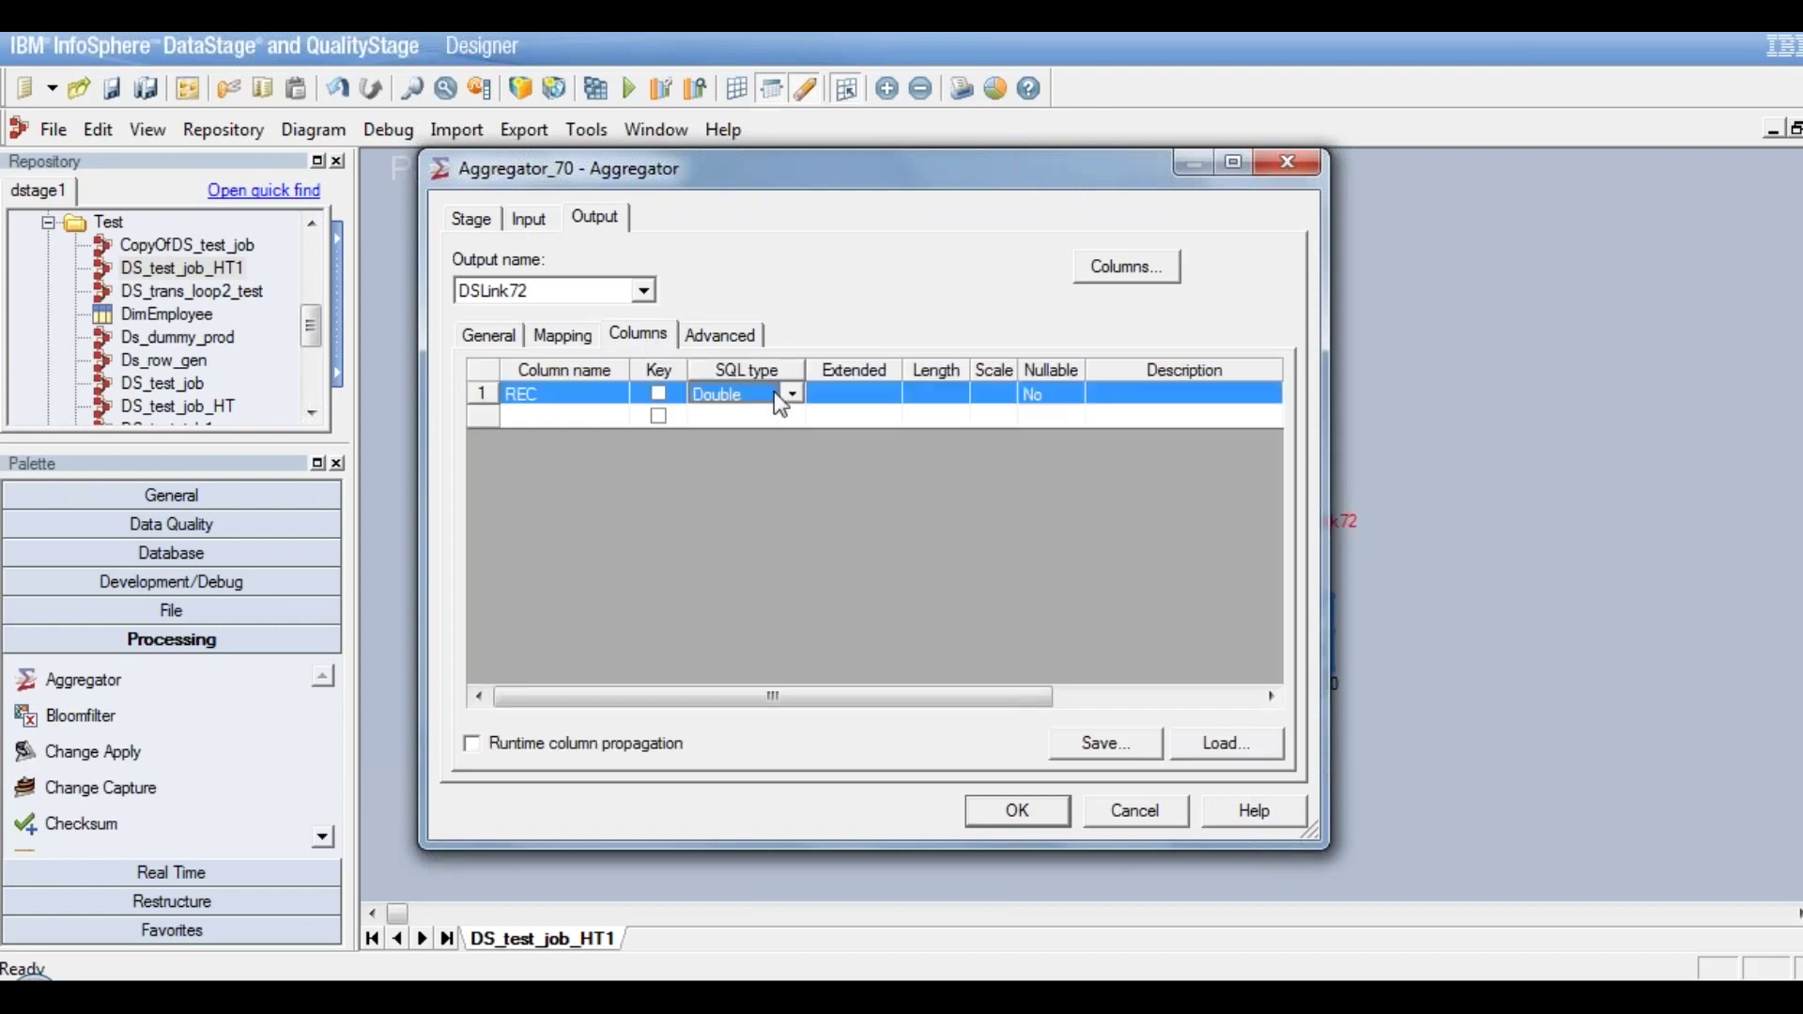
key(v)
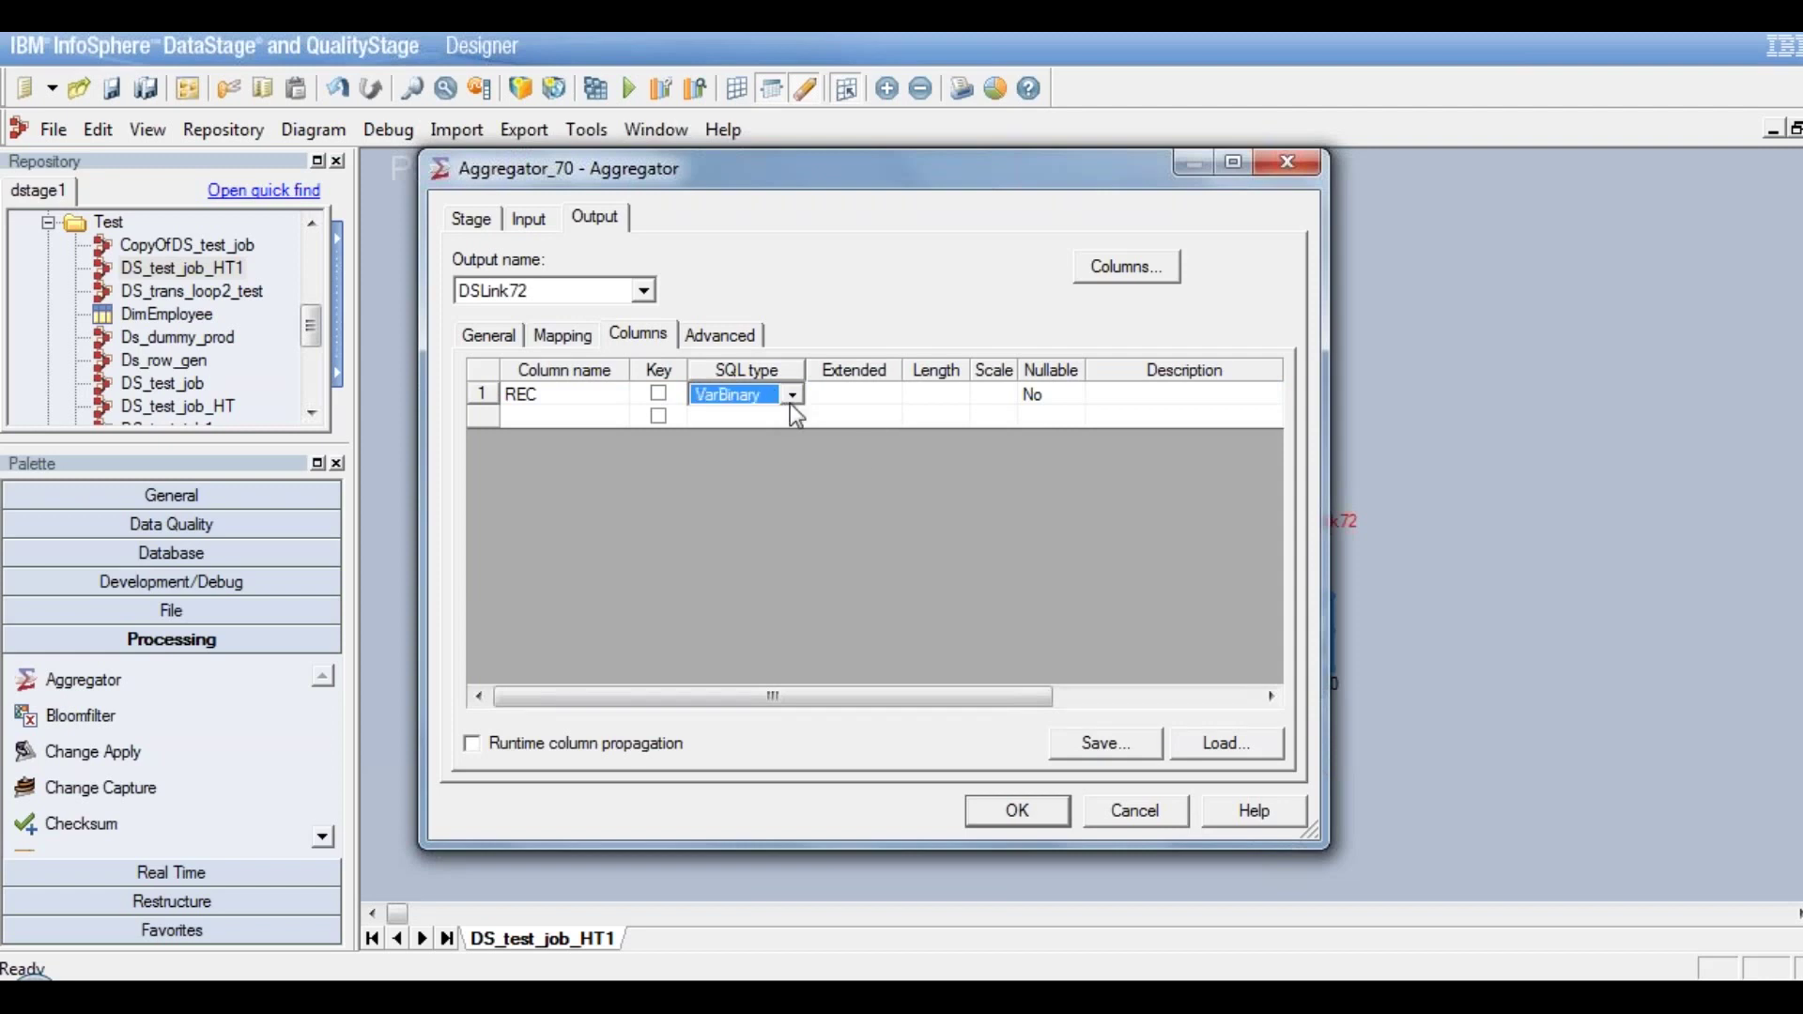
click(951, 396)
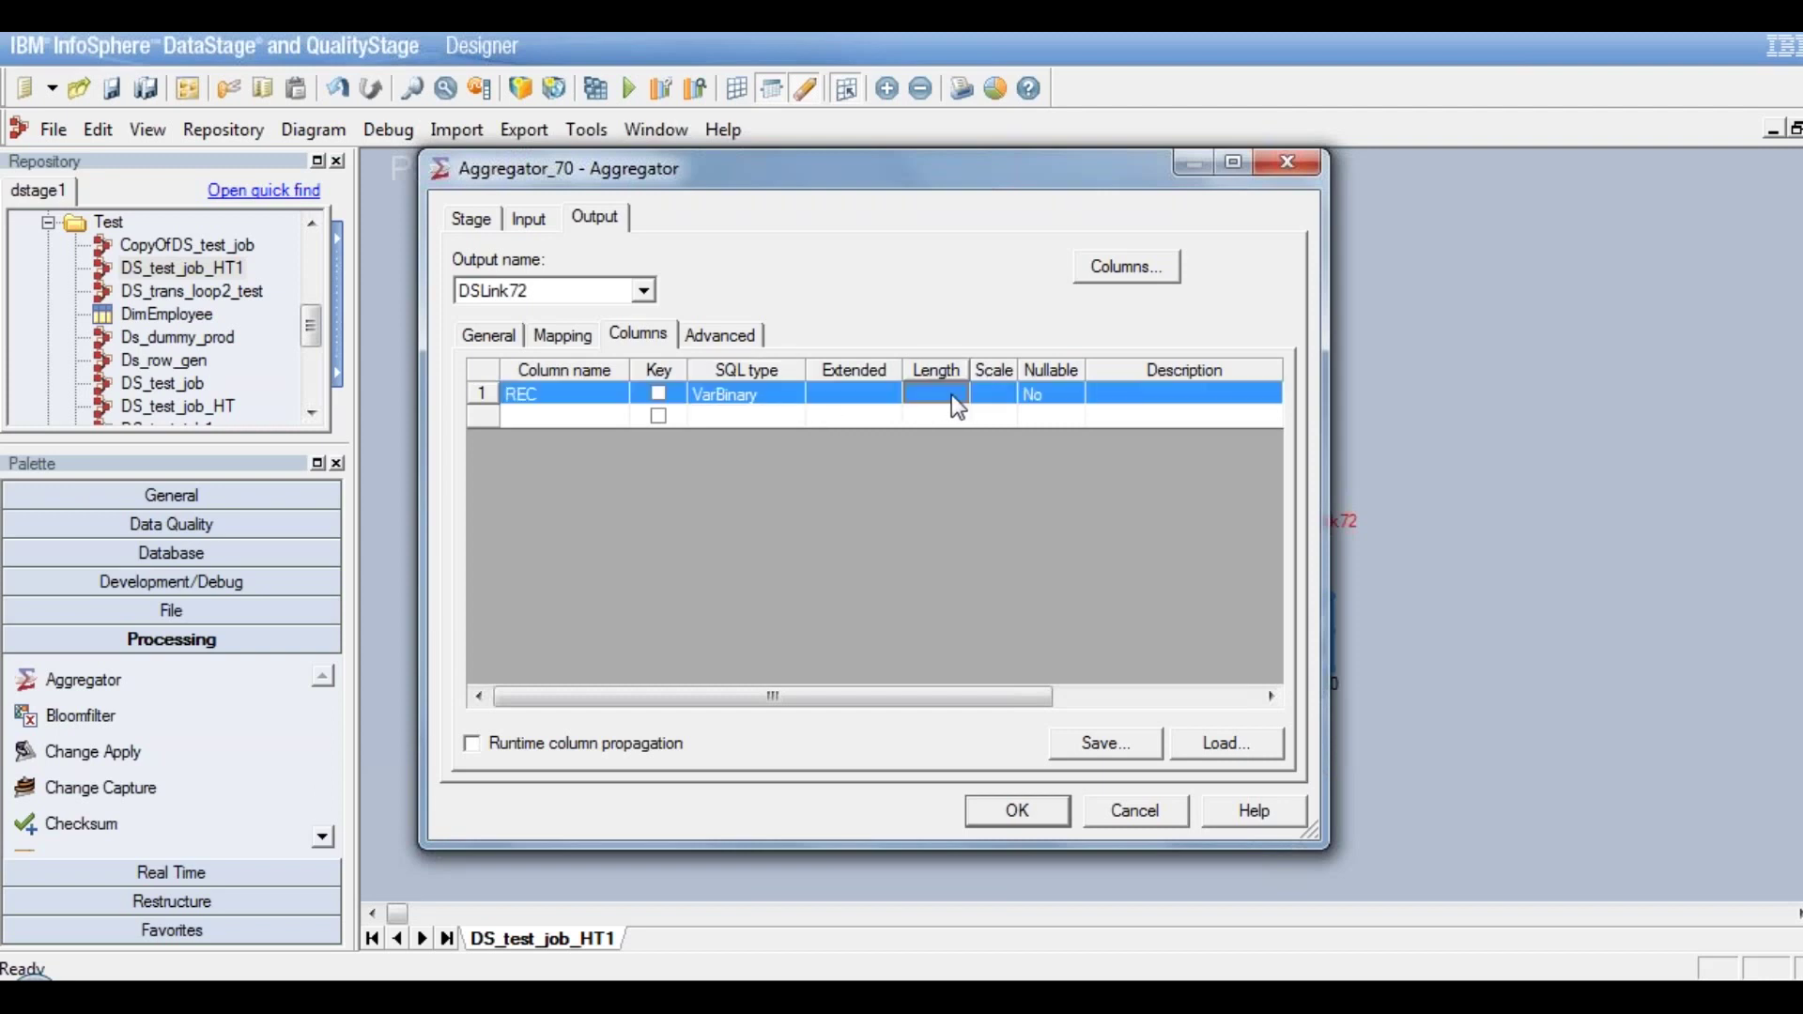
click(950, 394)
text(20)
click(763, 394)
click(792, 394)
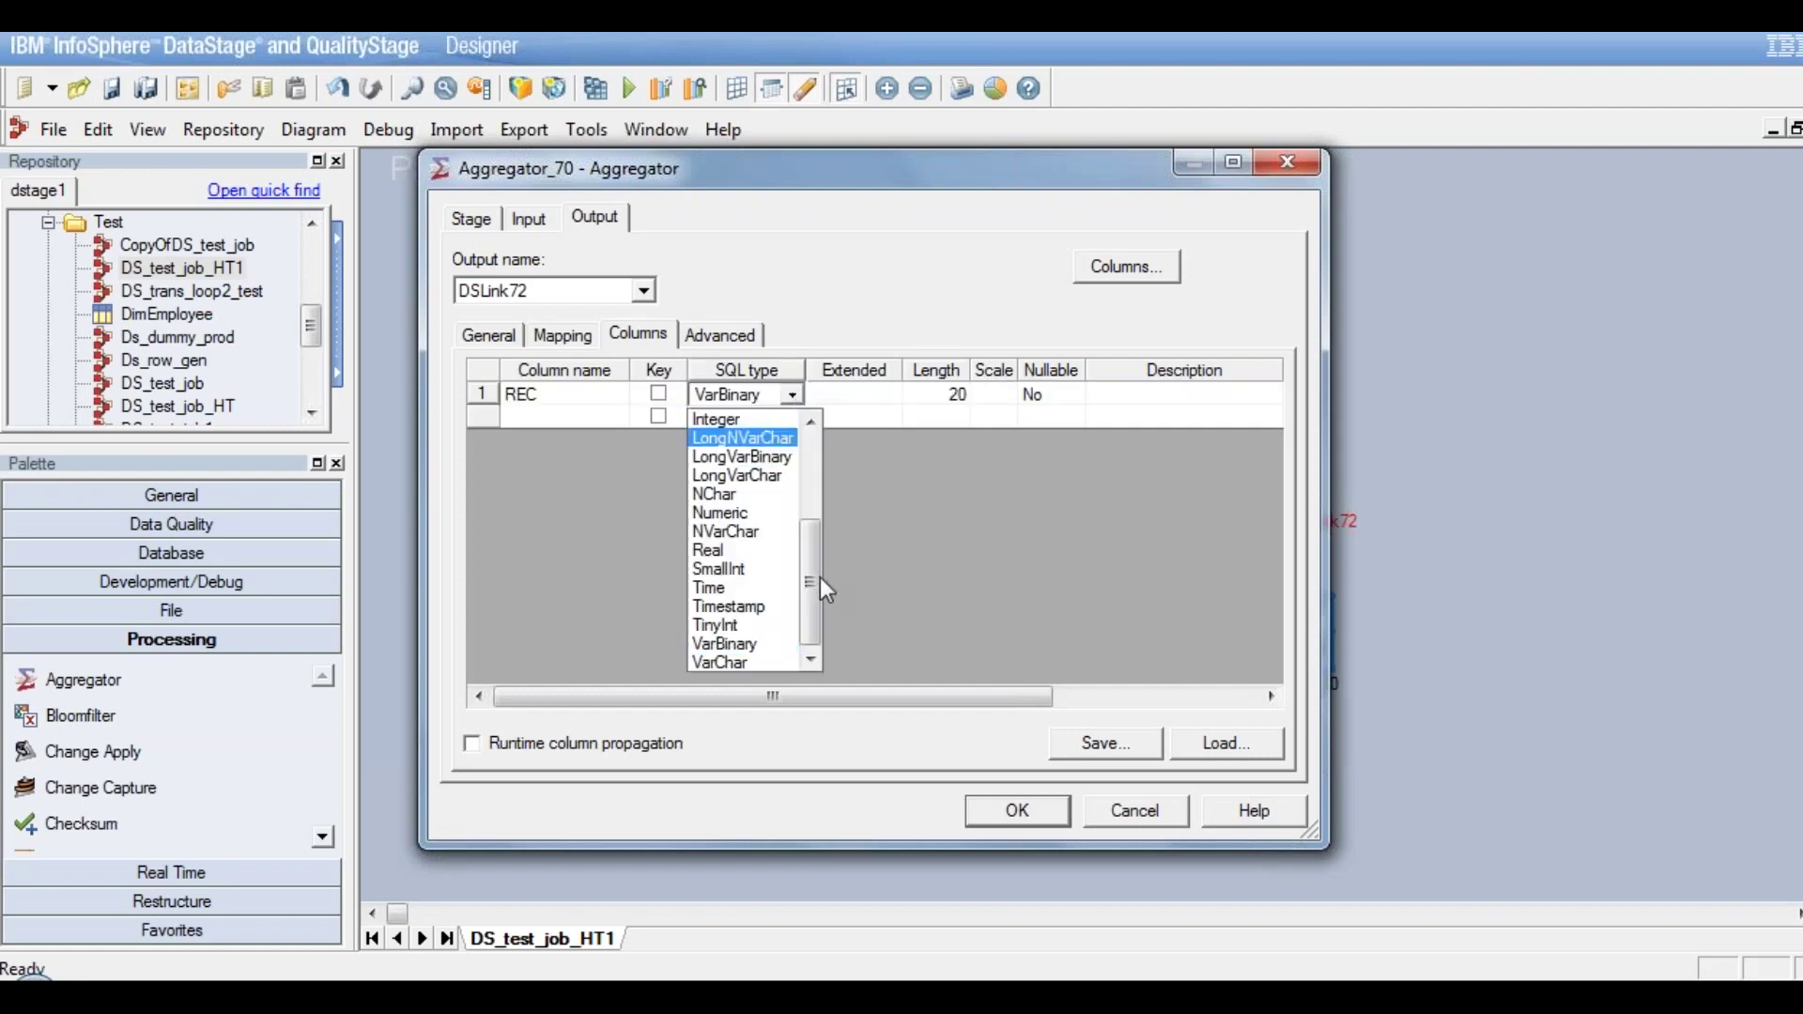
click(730, 663)
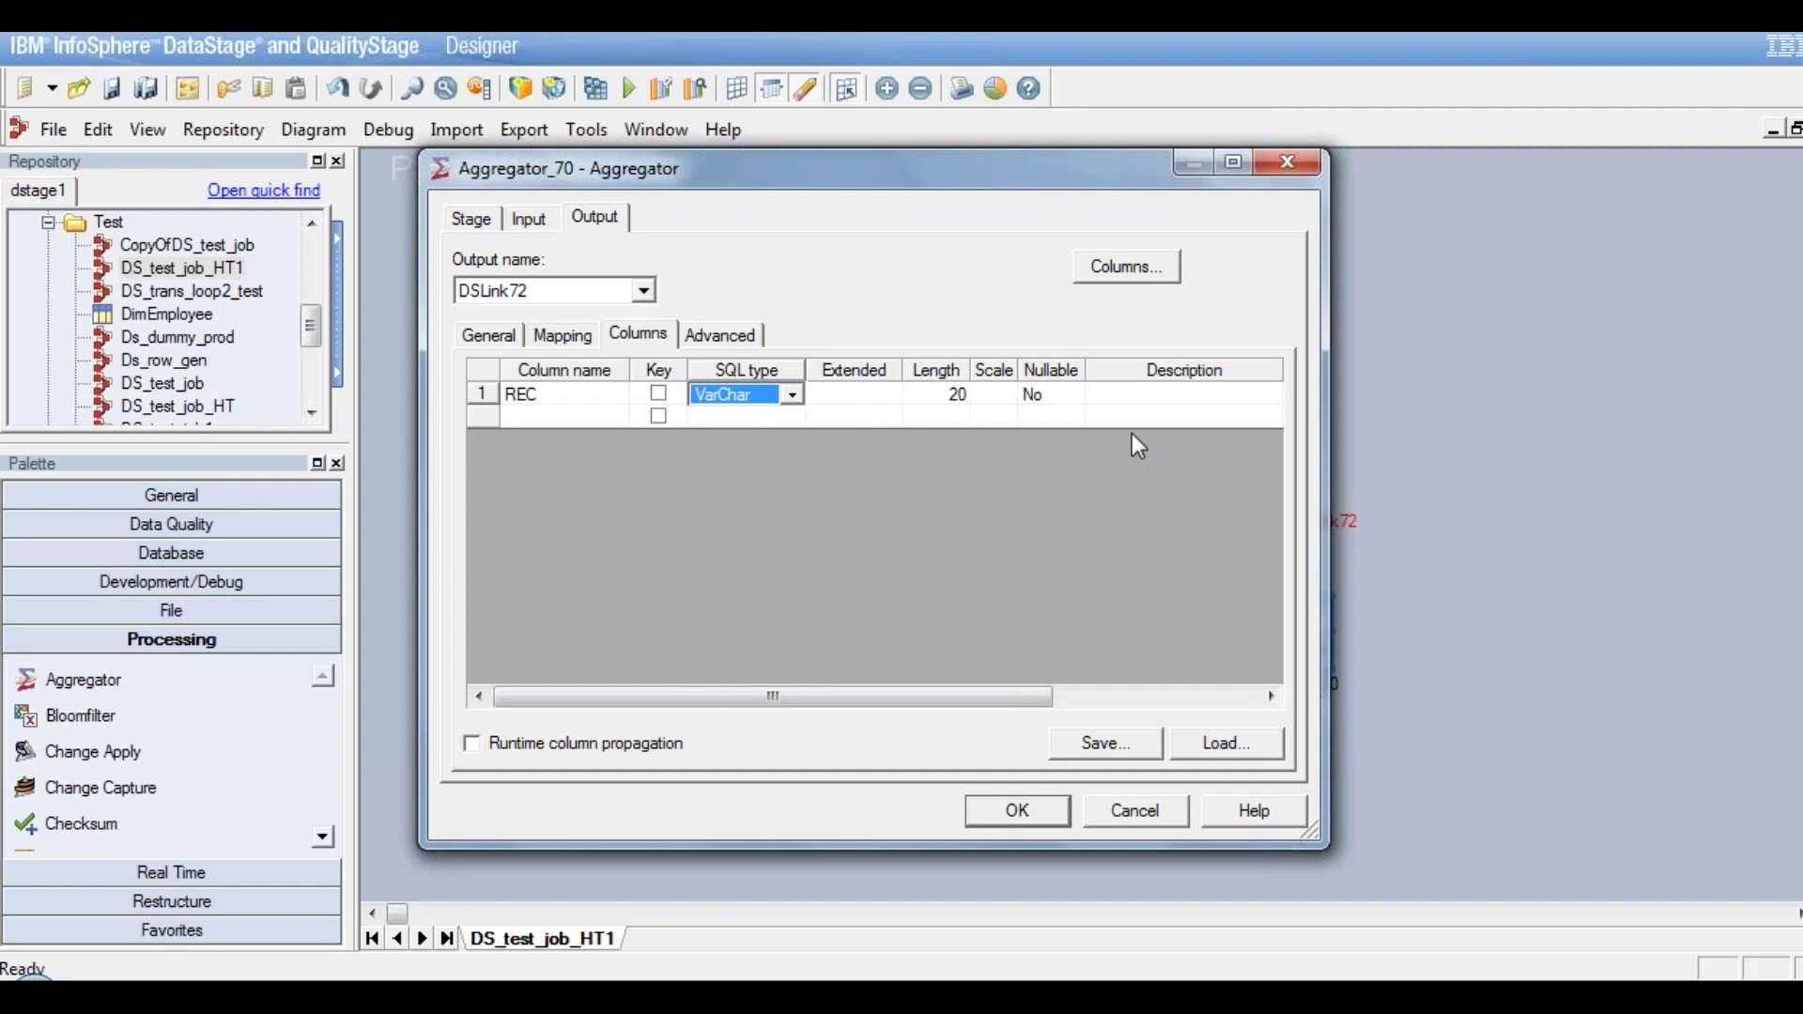
Make the REC output column nullable and accept the Aggregator stage settings
click(1073, 397)
key(y)
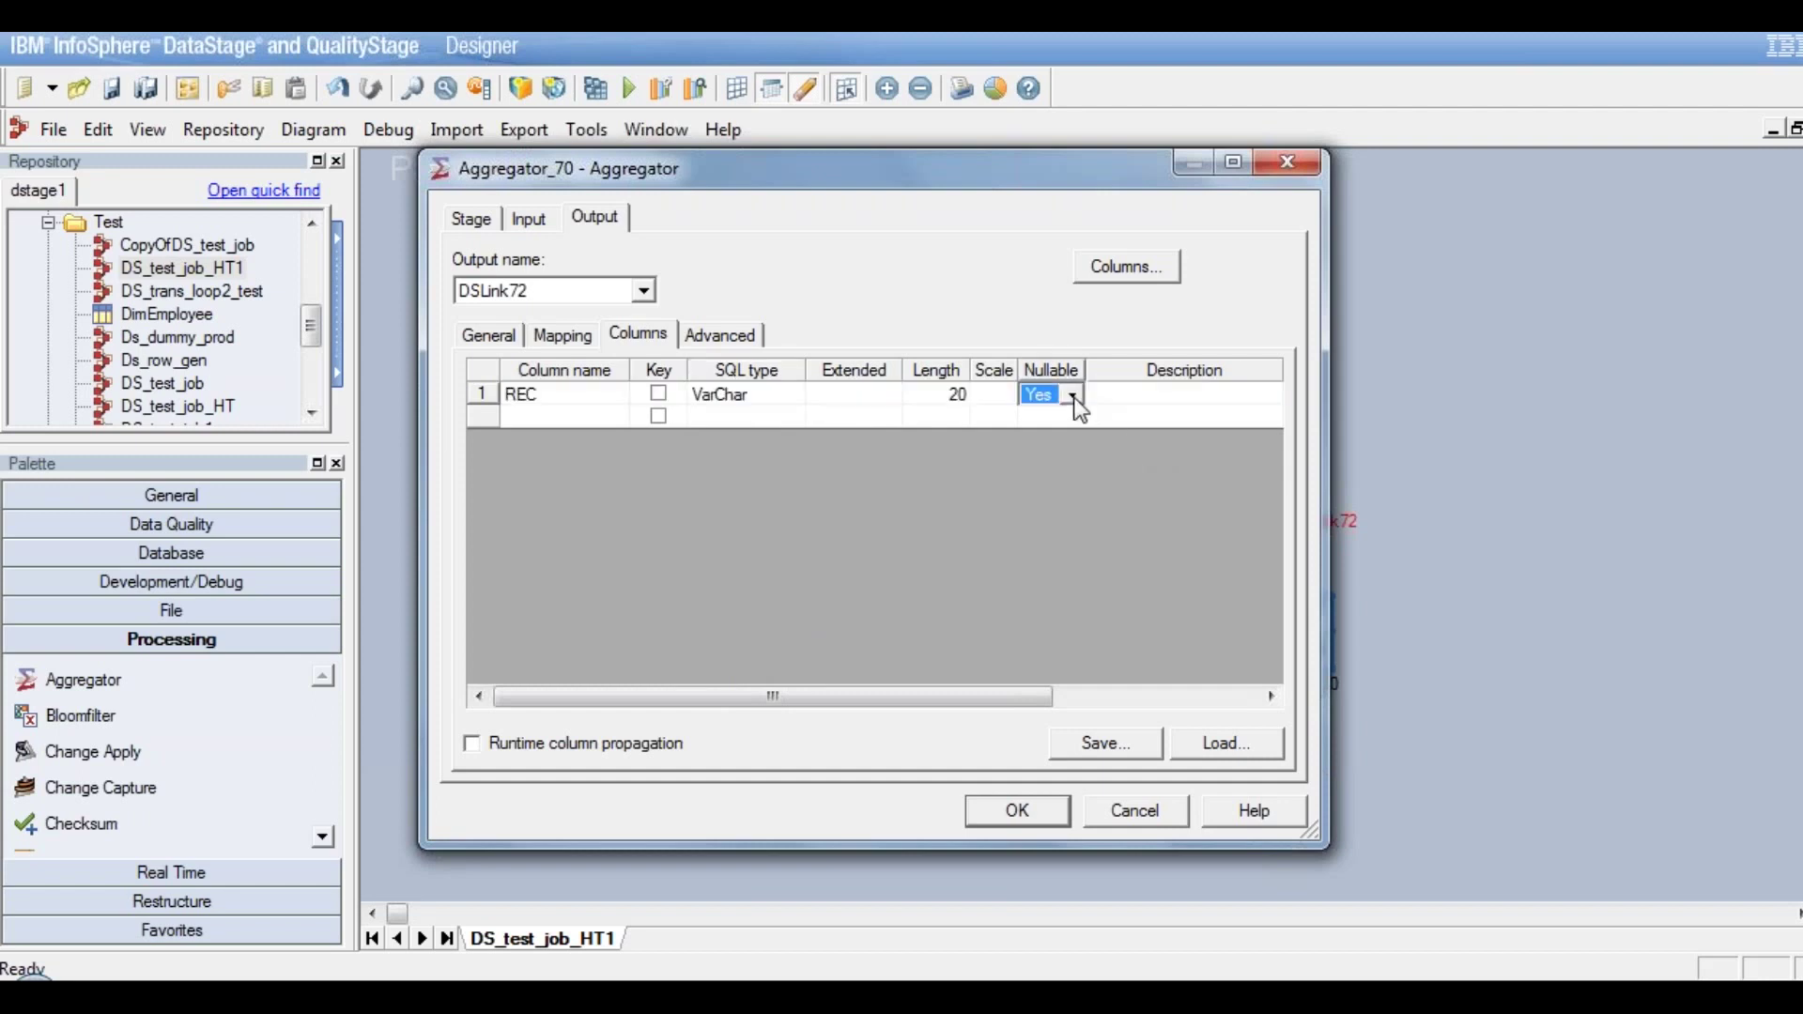
click(1049, 418)
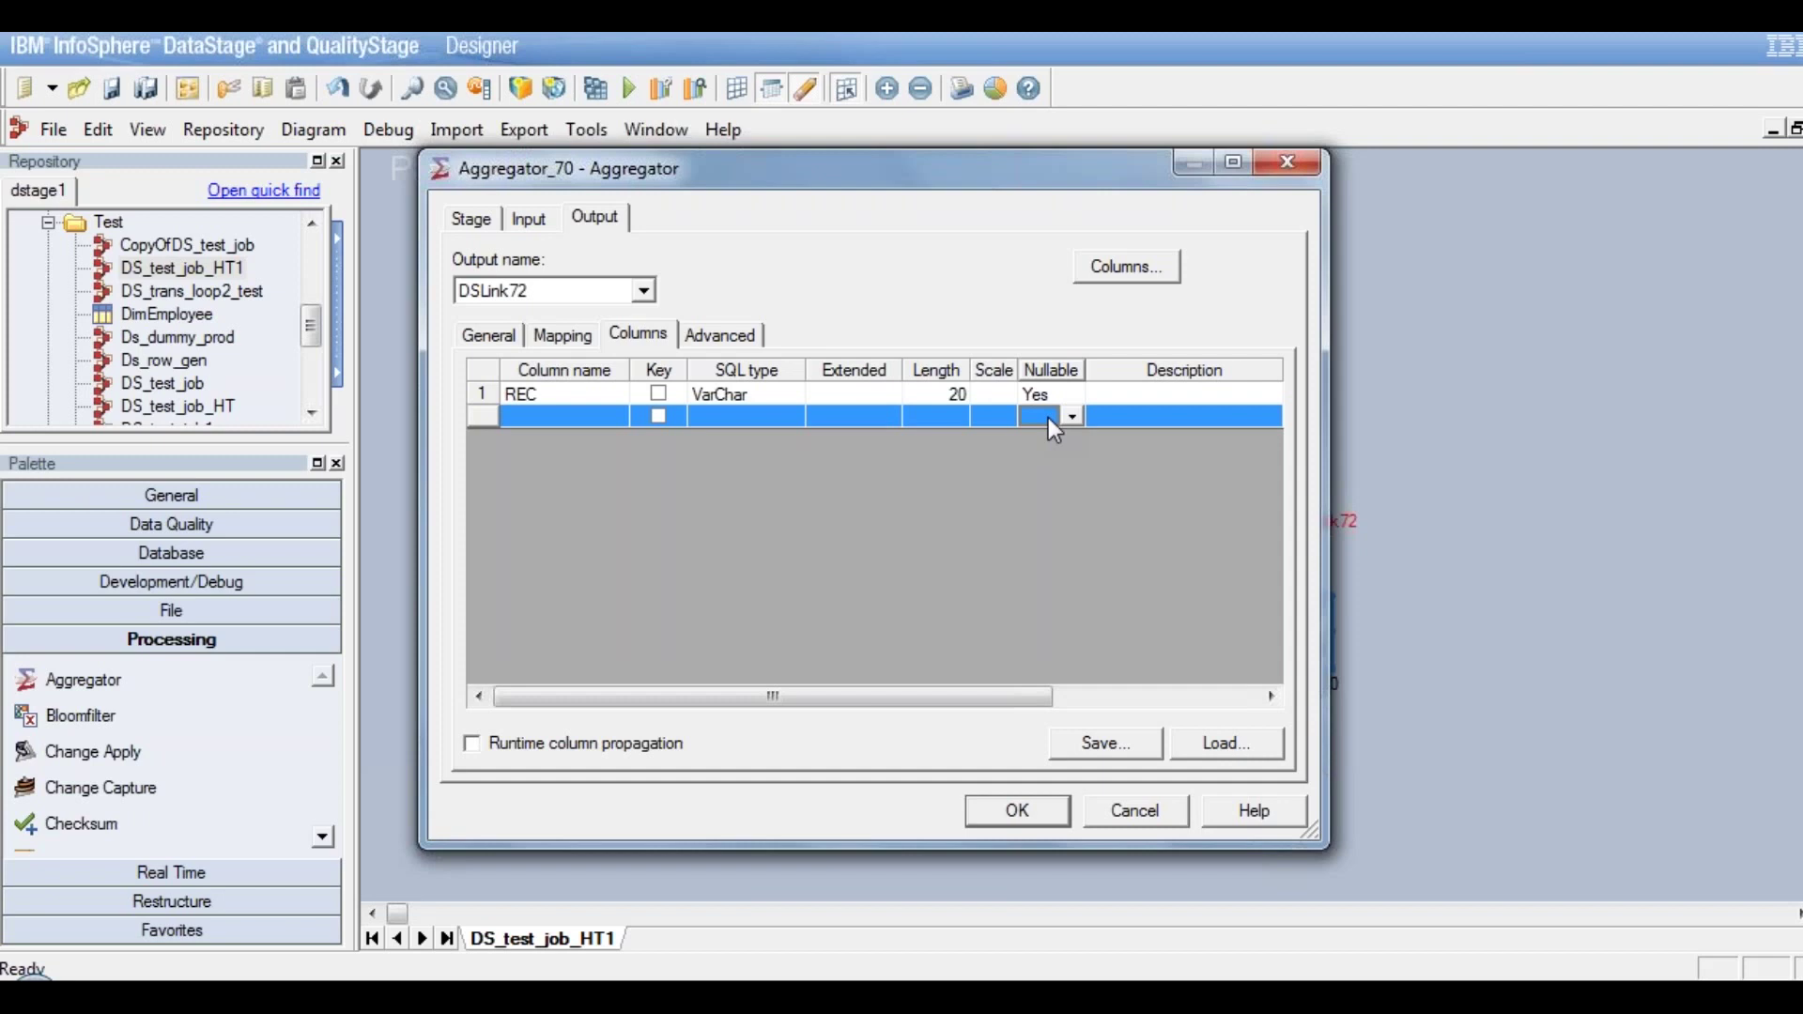
click(1017, 810)
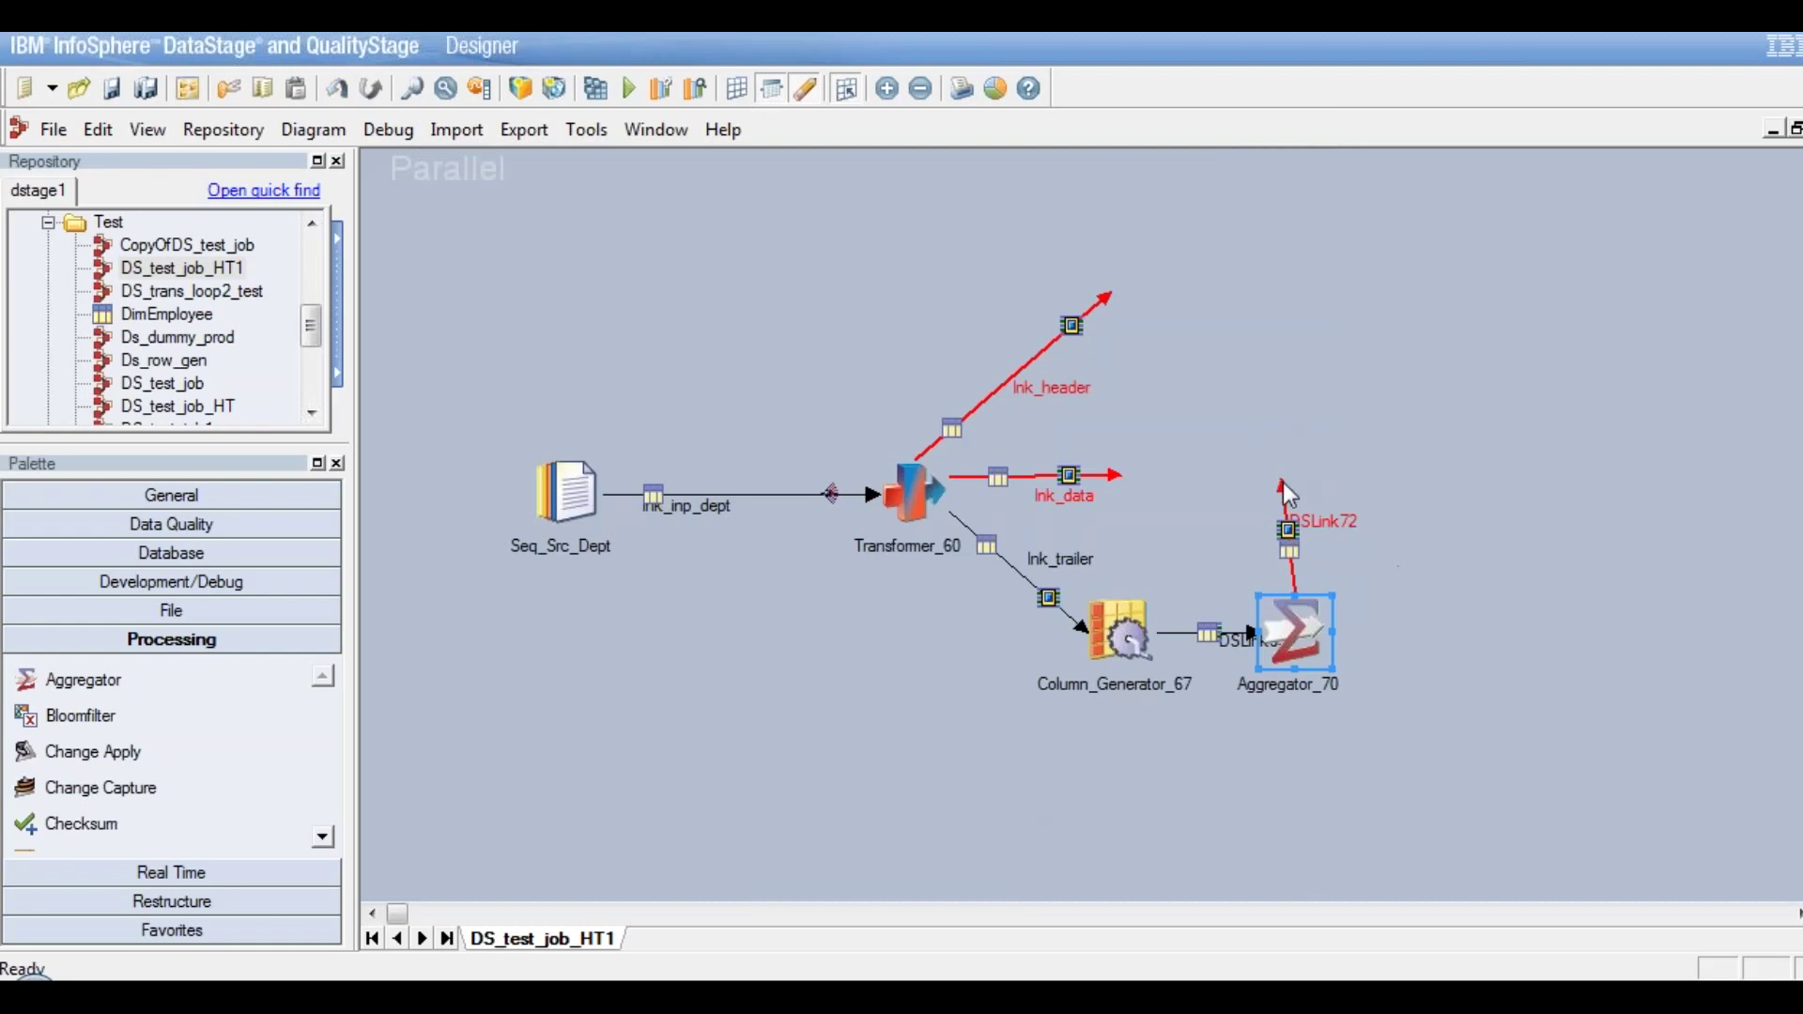
Rename the Aggregator's output link as lnk_out_trailer
click(1333, 519)
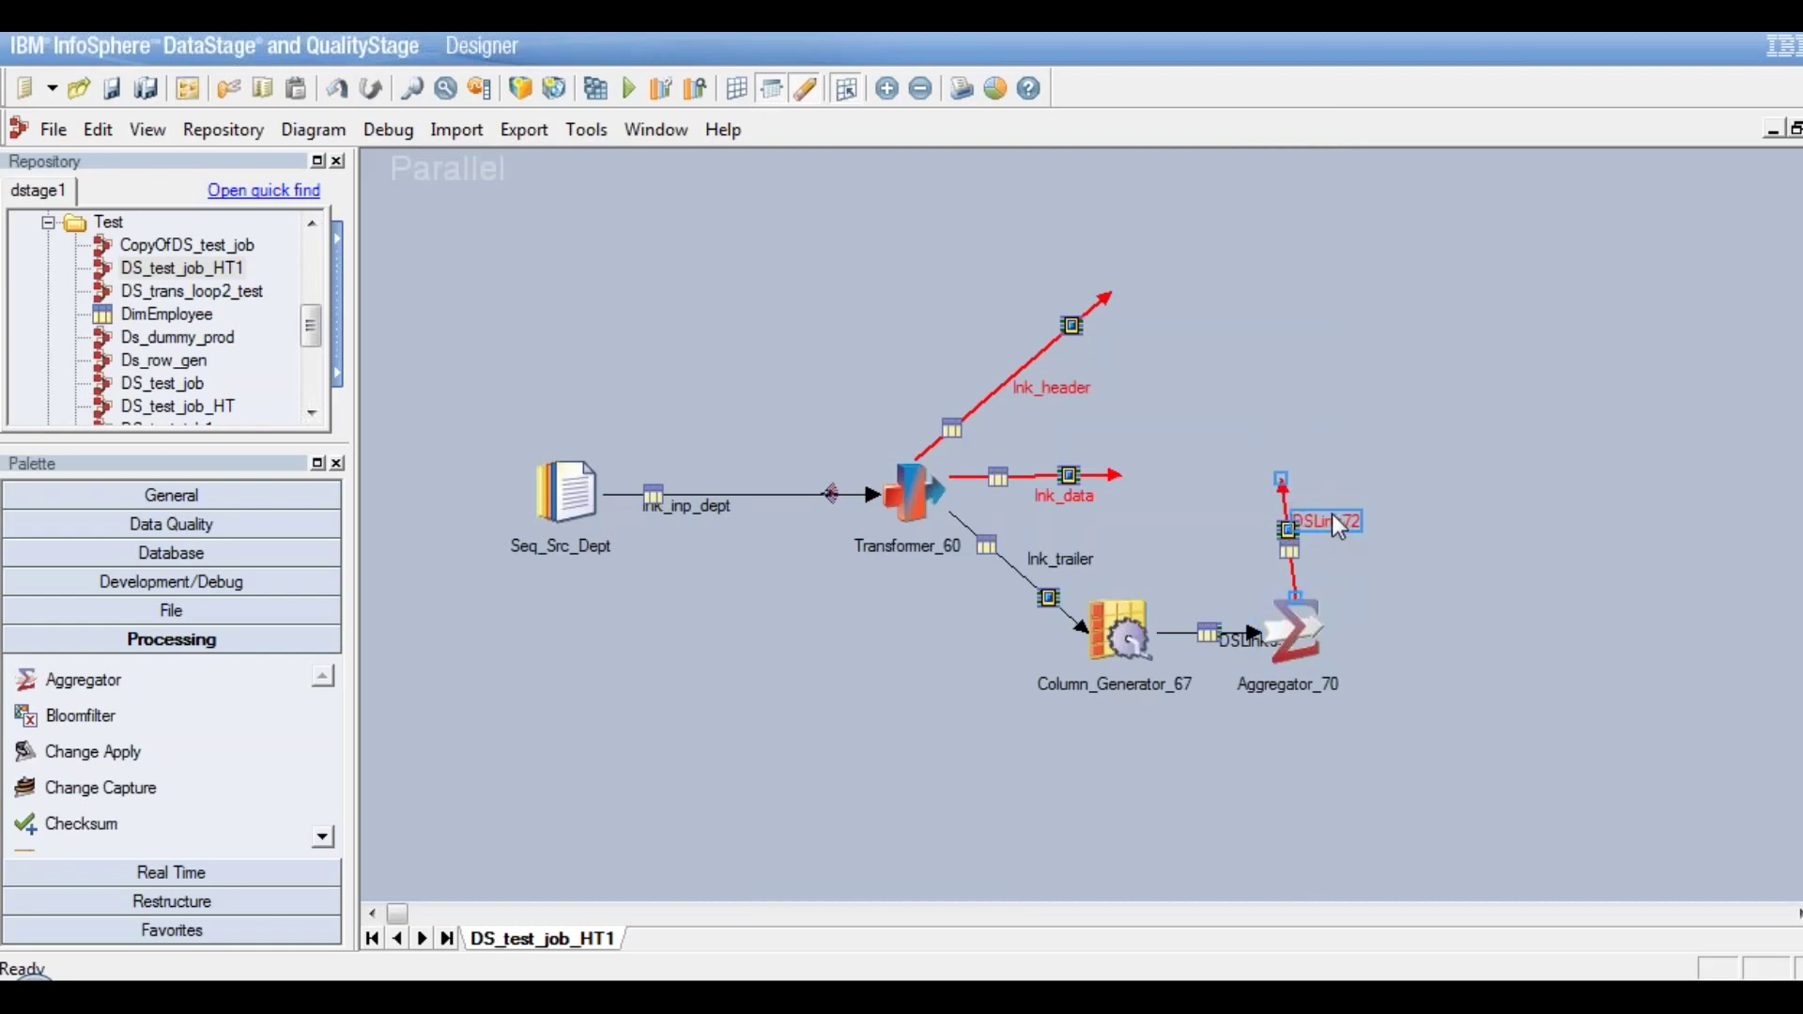
right_click(1331, 515)
click(1401, 533)
text(lnk_out)
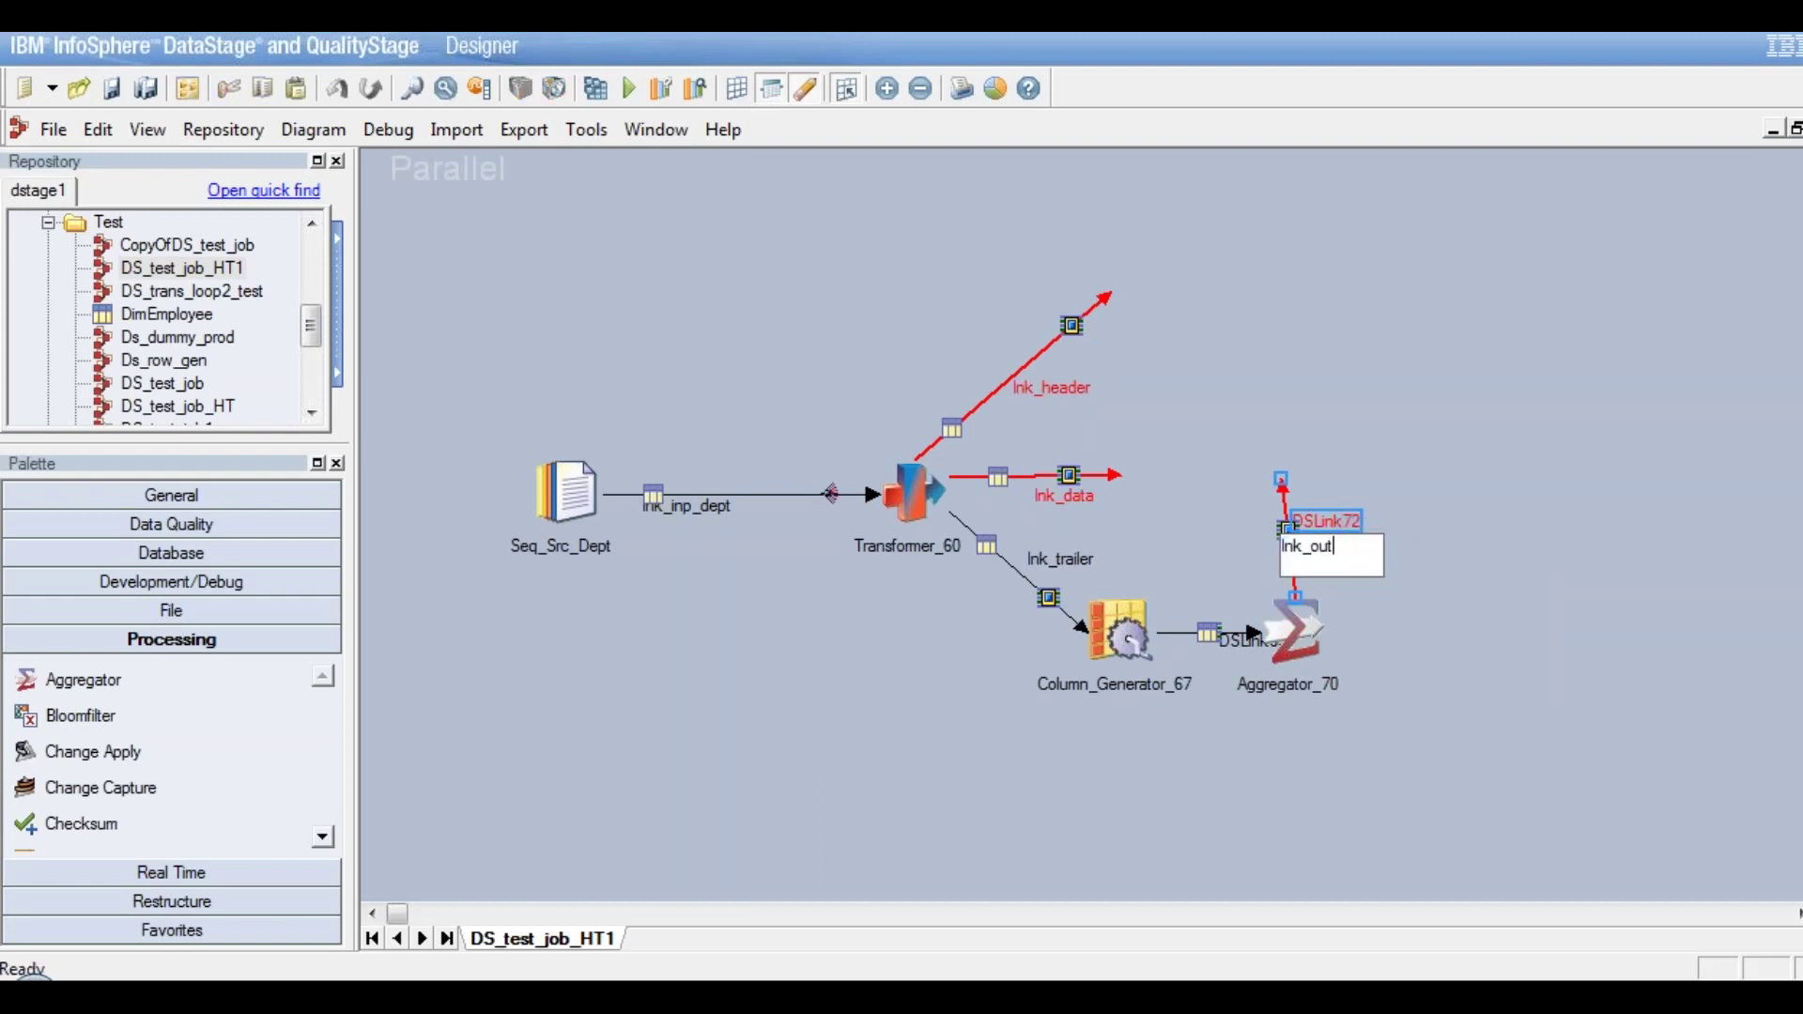
key(Return)
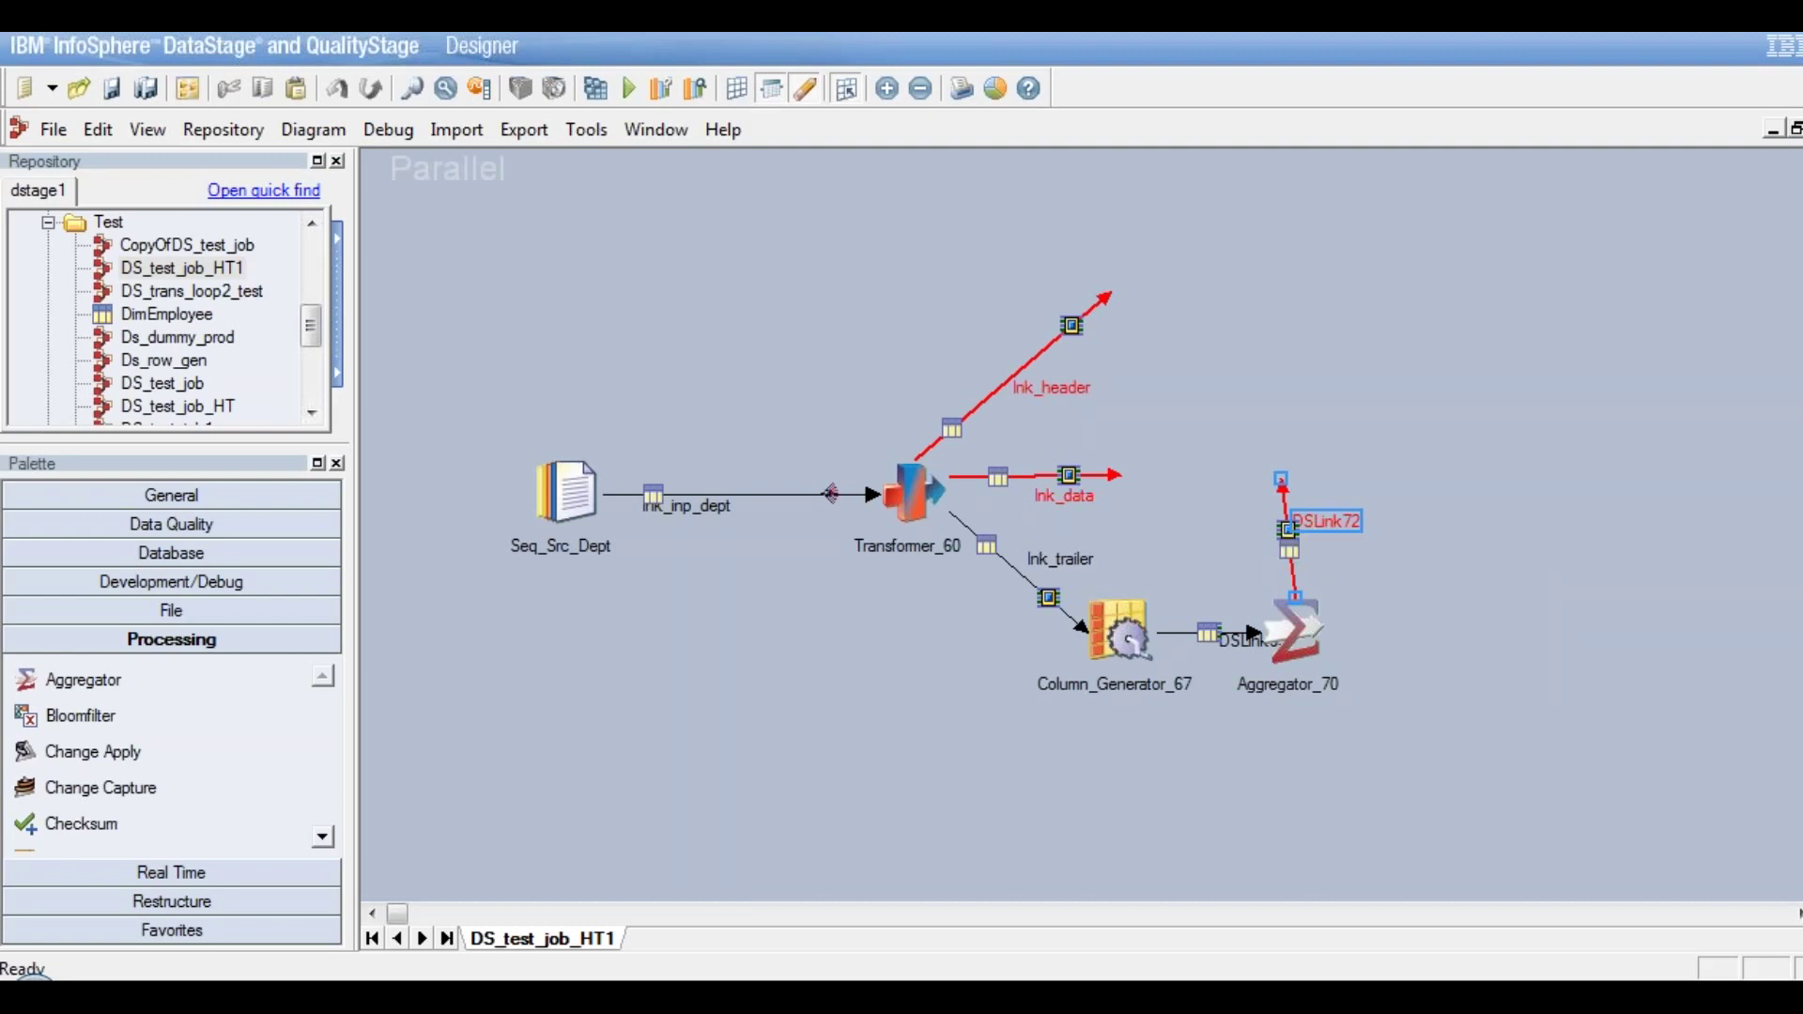
text(_trailer)
click(1119, 481)
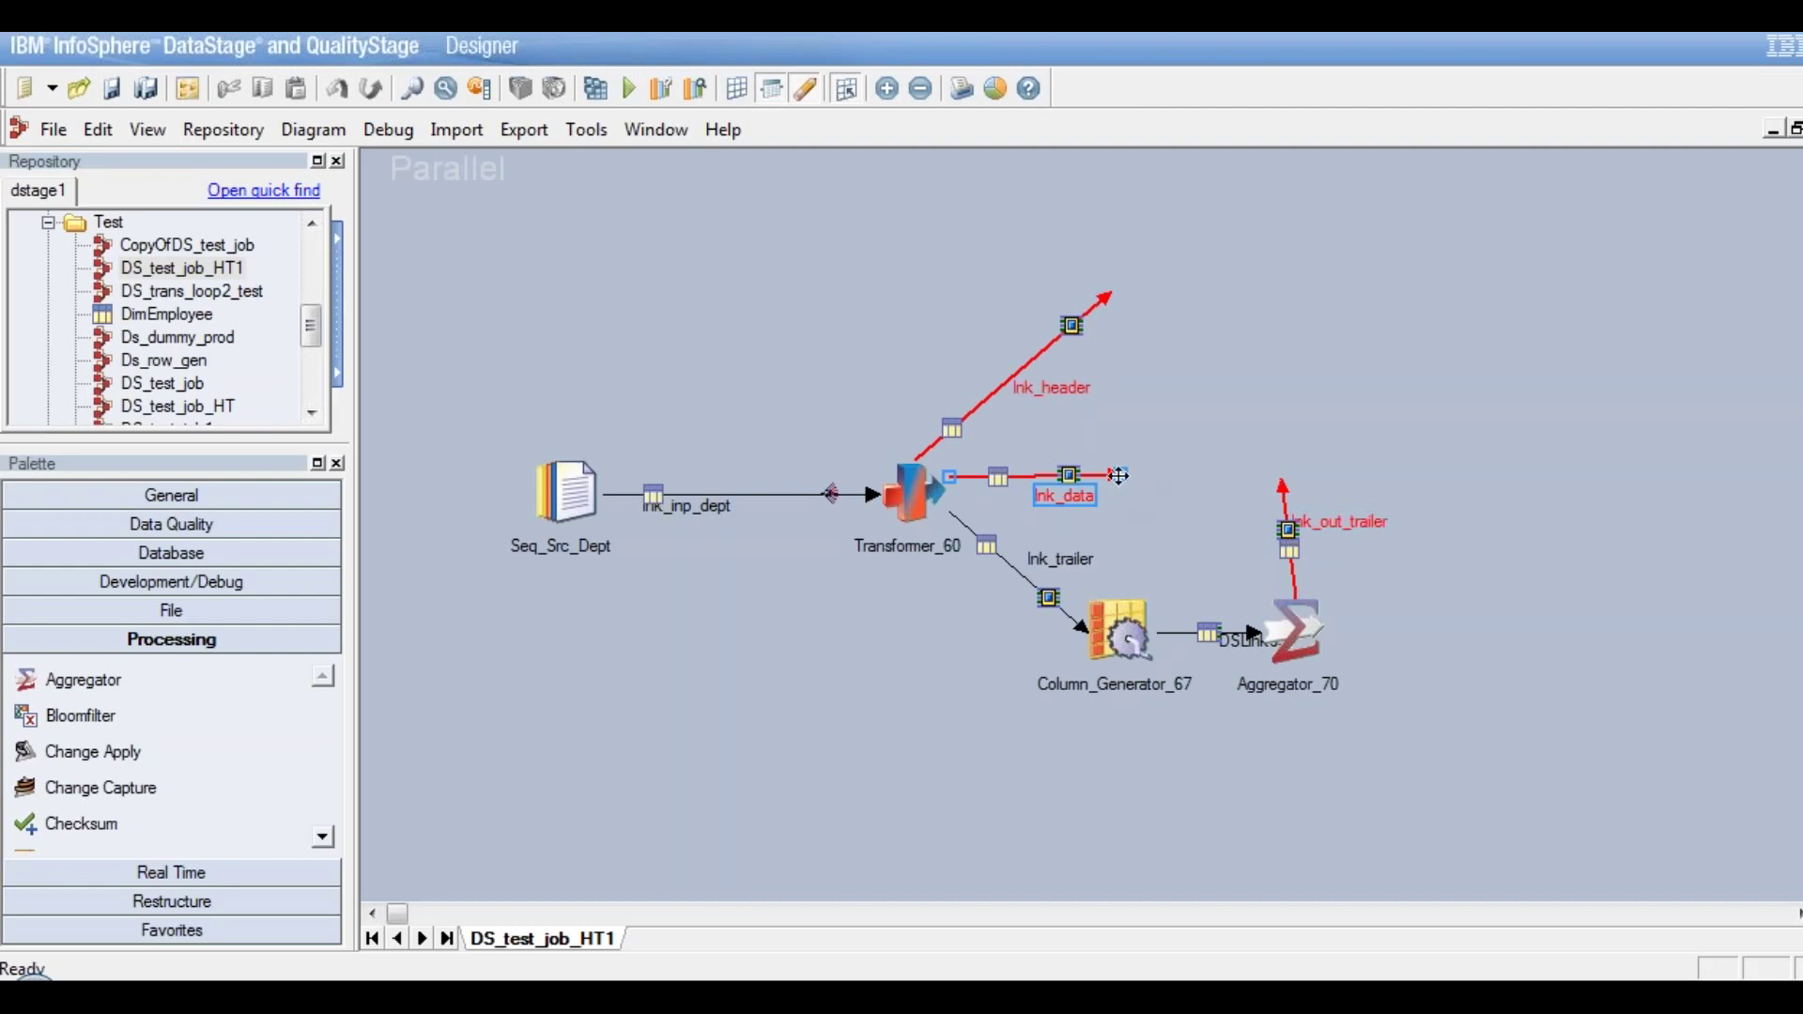
Add a Funnel stage to the open canvas area above the Aggregator
click(1118, 476)
click(1174, 583)
click(323, 839)
click(323, 839)
click(323, 838)
click(323, 838)
click(323, 839)
click(324, 838)
click(323, 839)
click(323, 839)
click(323, 839)
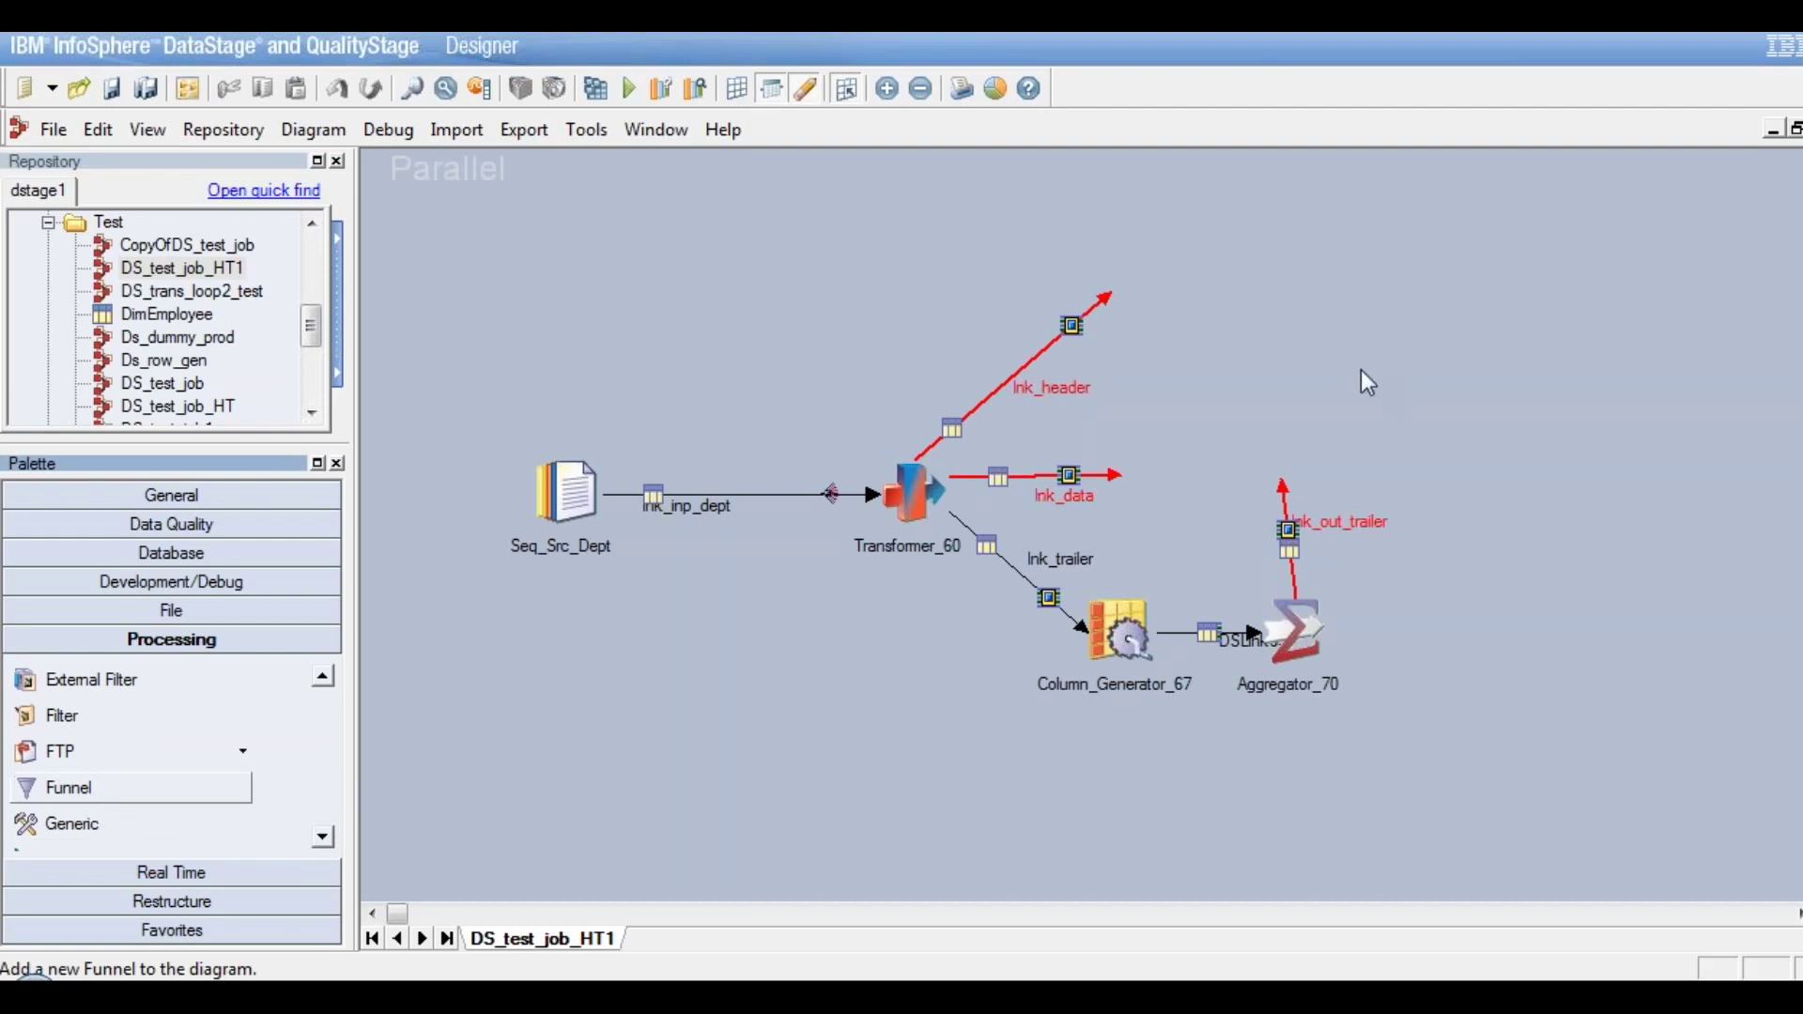
click(1395, 425)
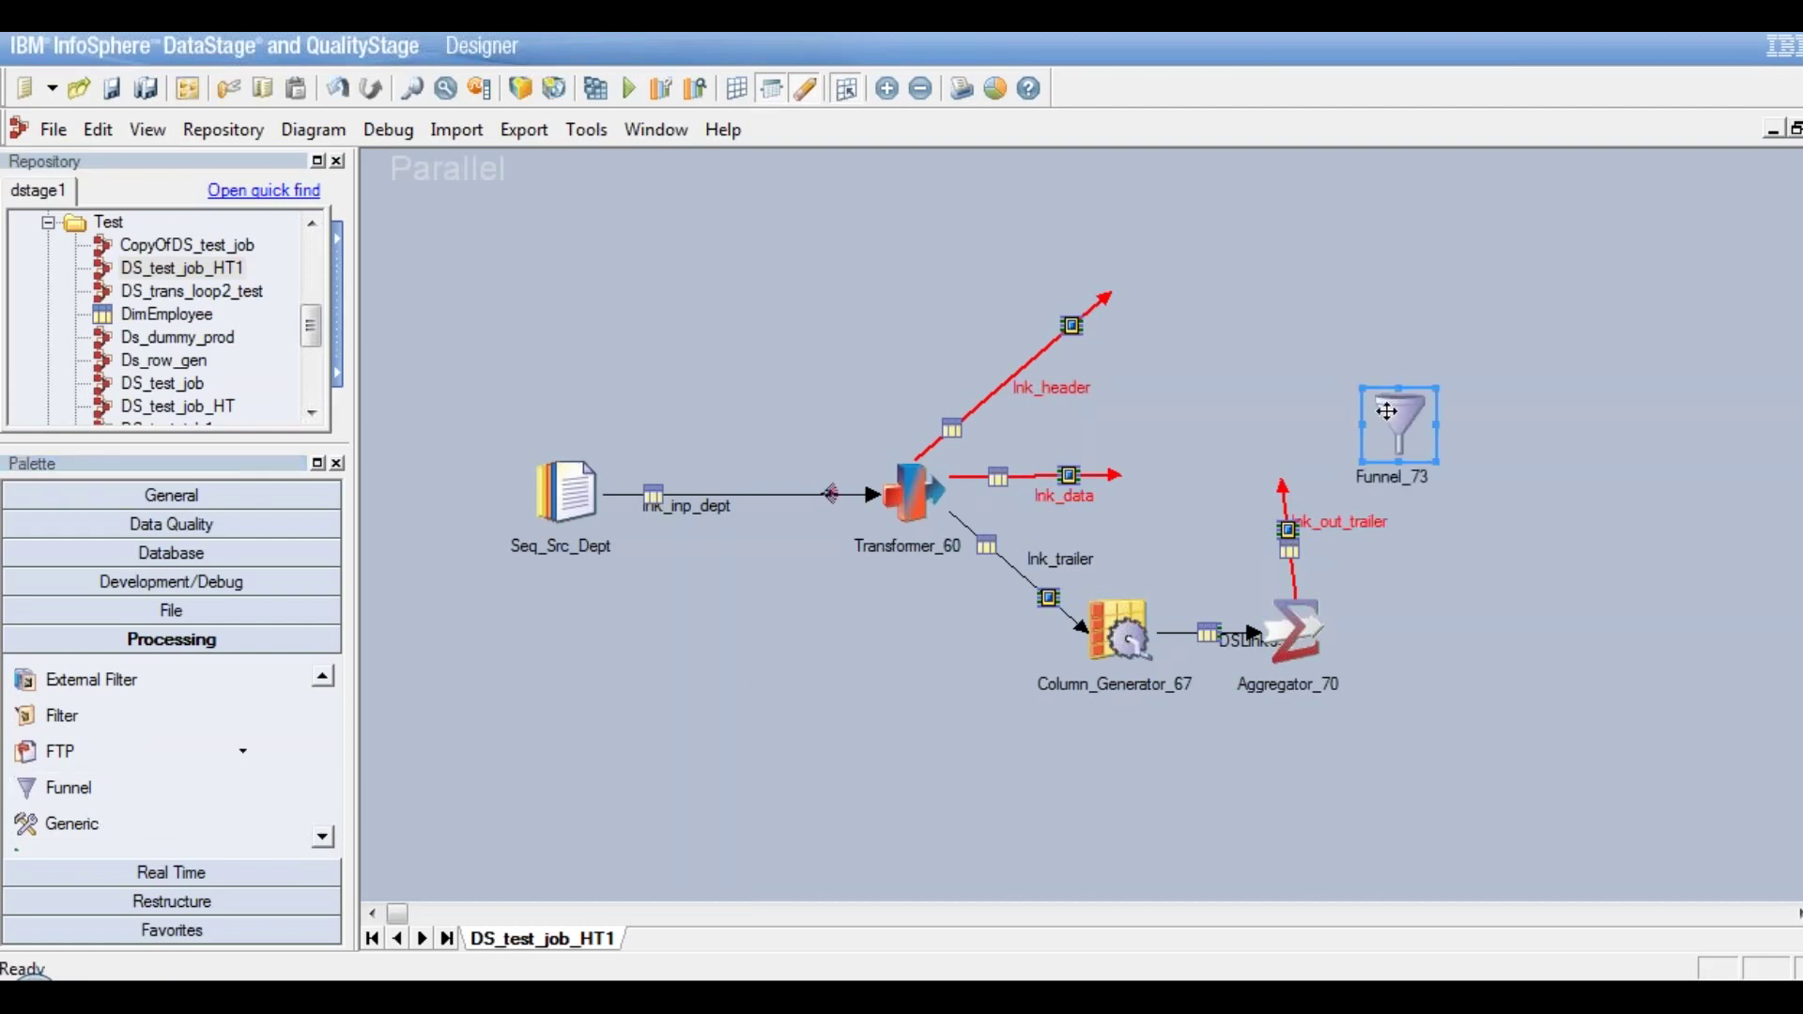
Connect lnk_data, lnk_out_trailer and lnk_header to the Funnel as inputs, and draw an output link from it
drag(1391, 428, 1325, 392)
drag(1326, 393, 1186, 474)
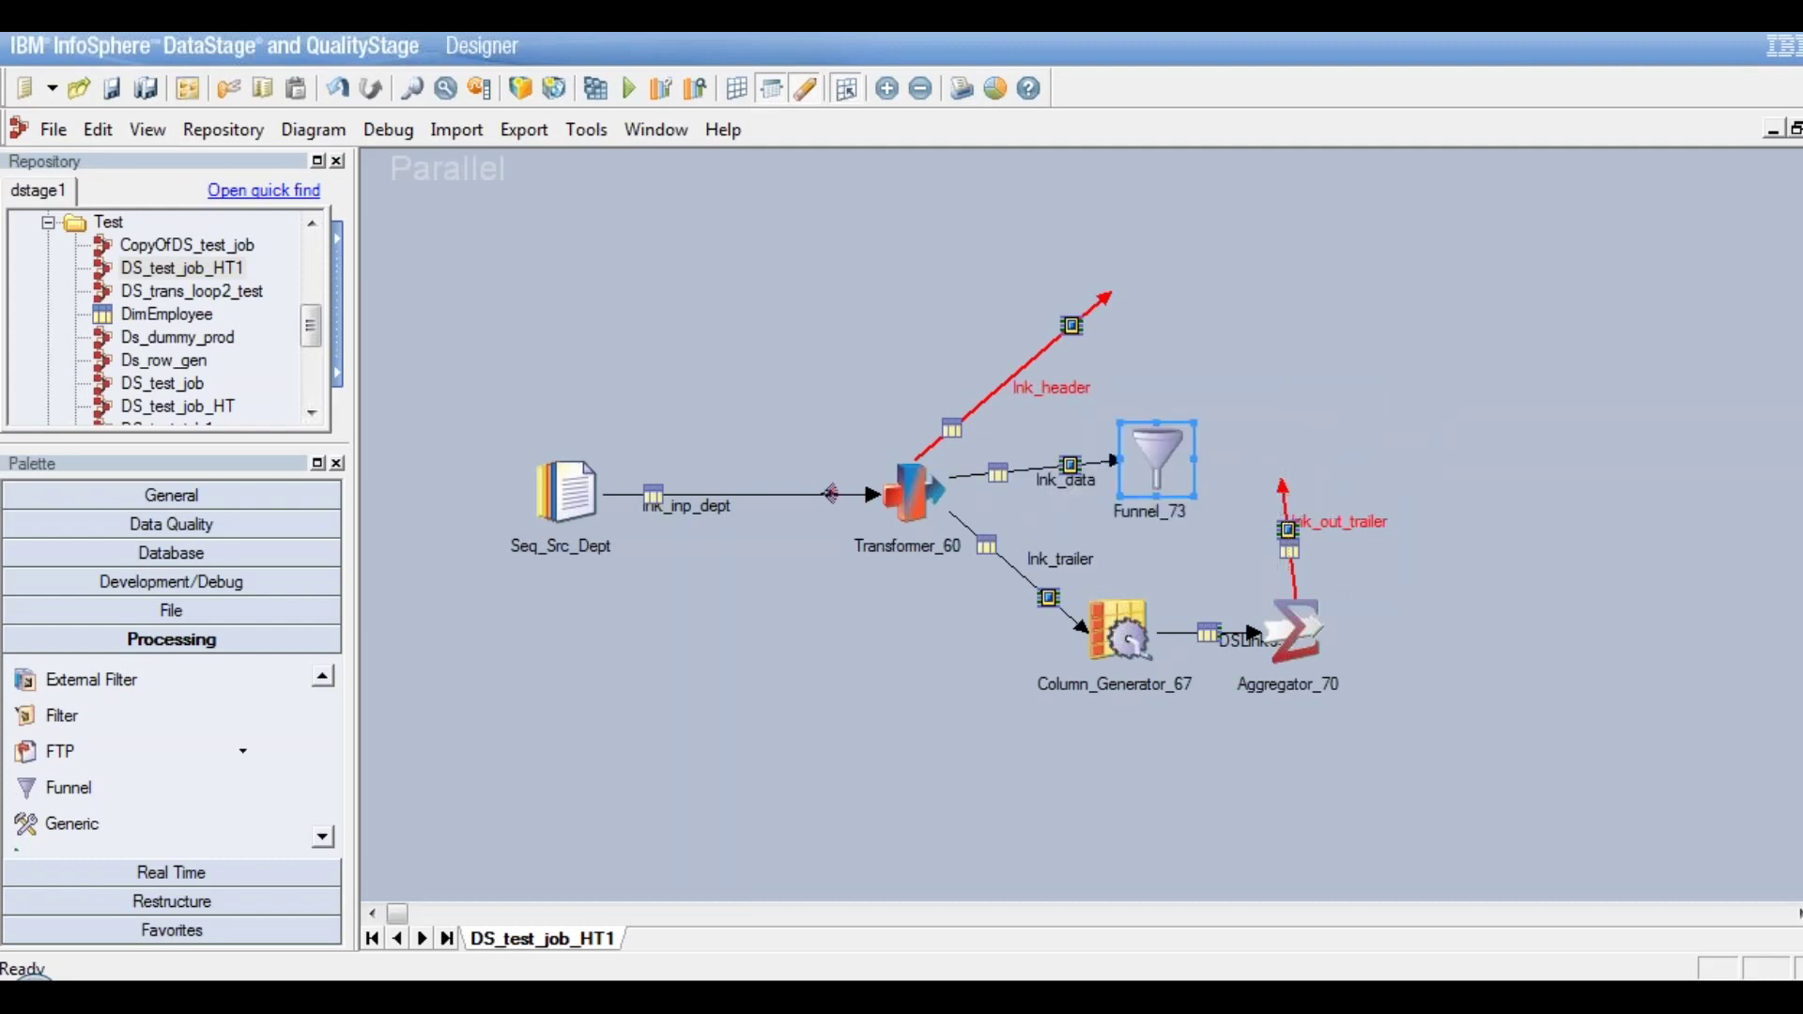
click(1286, 501)
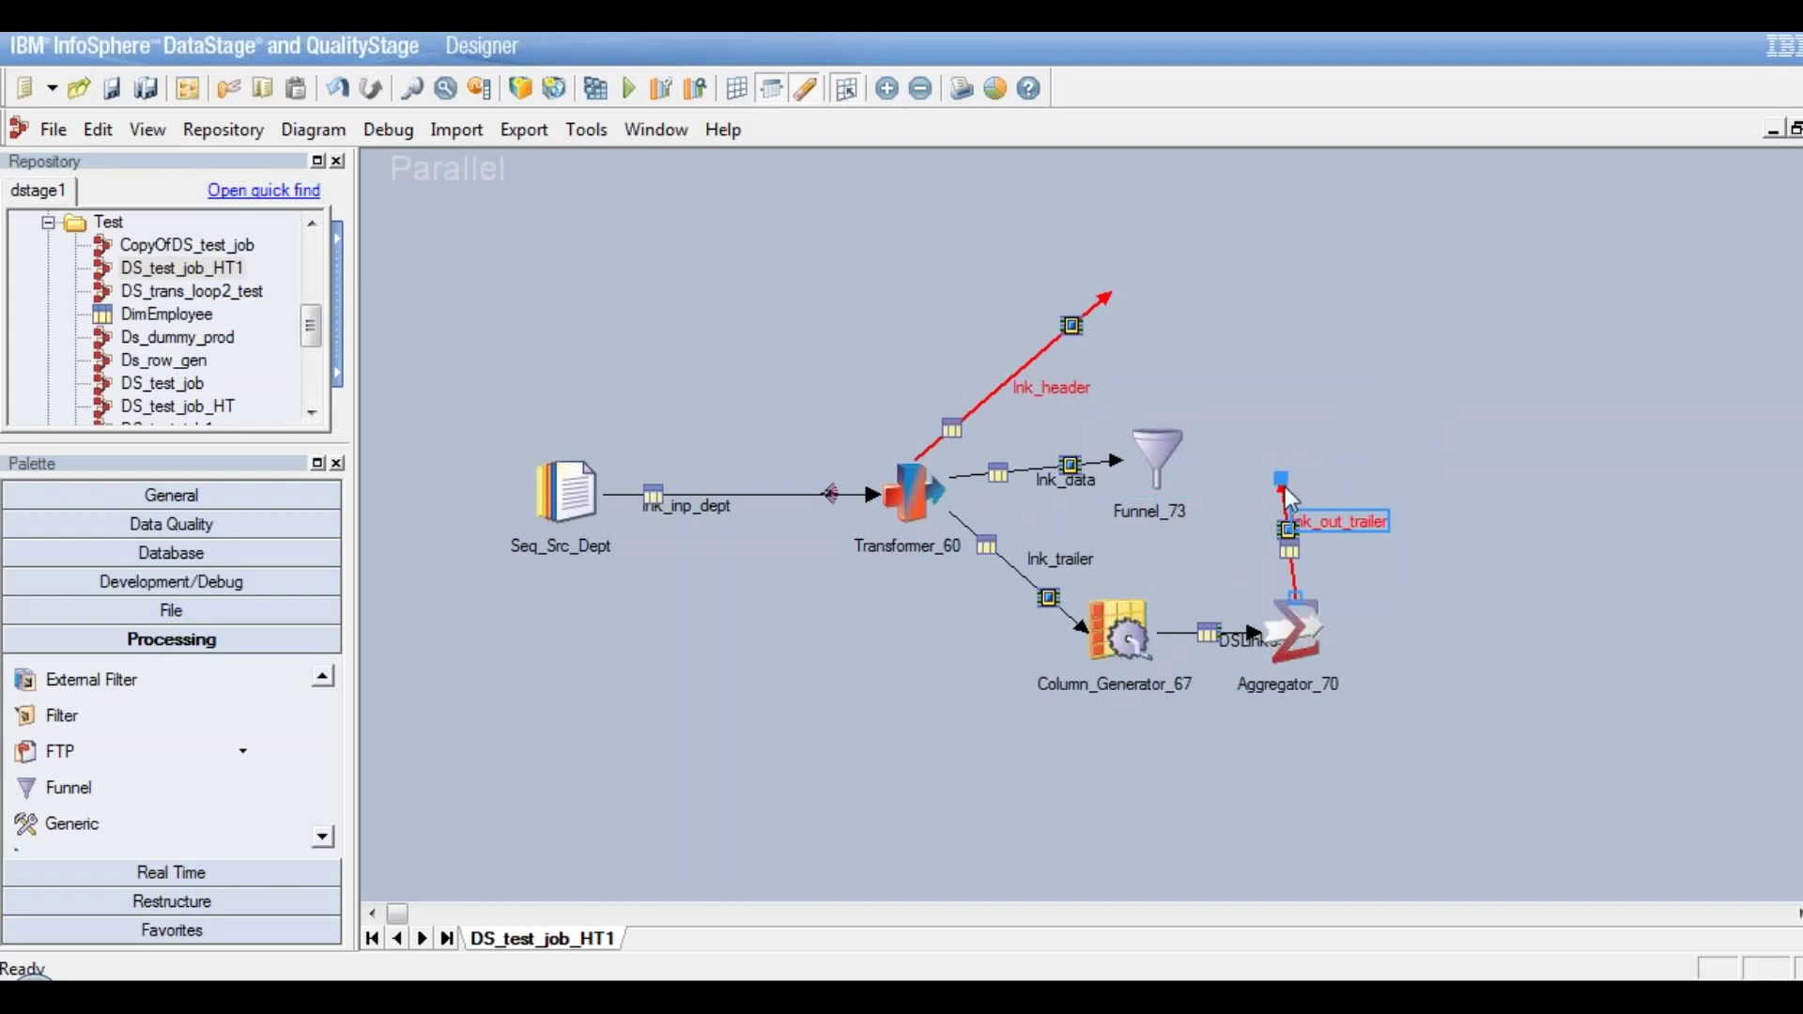
drag(1281, 480, 1176, 460)
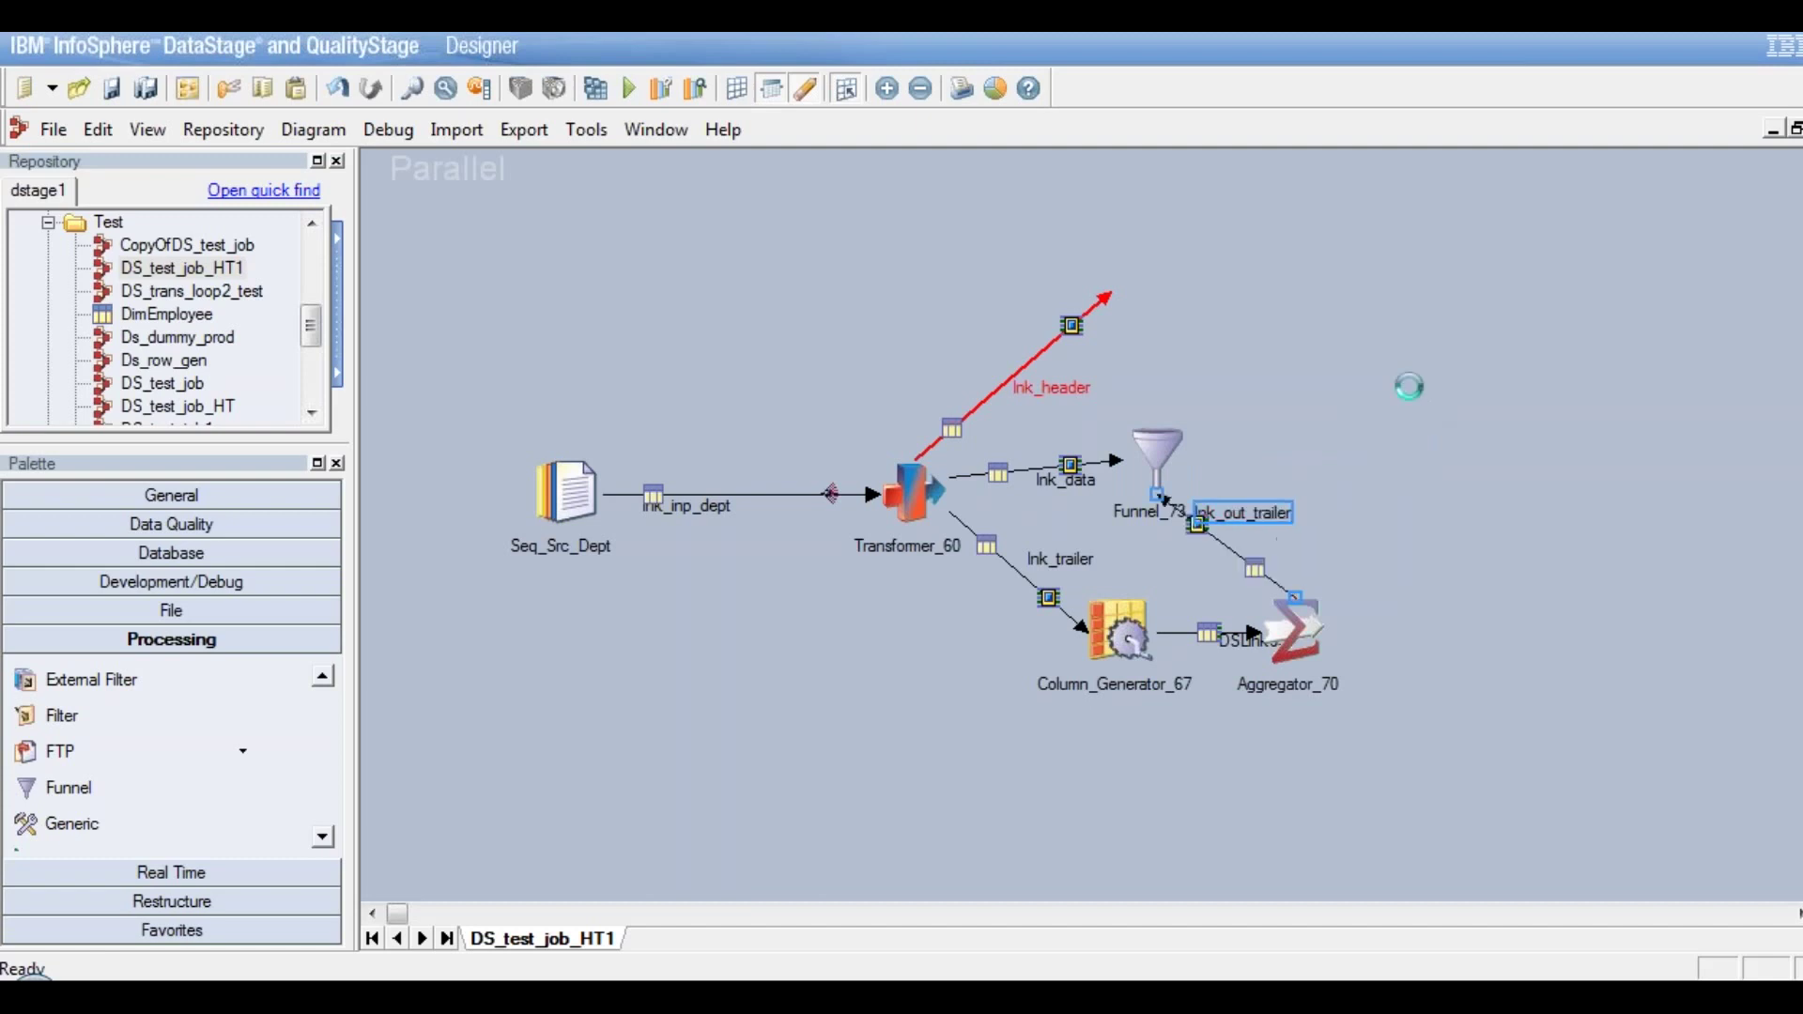
click(1108, 295)
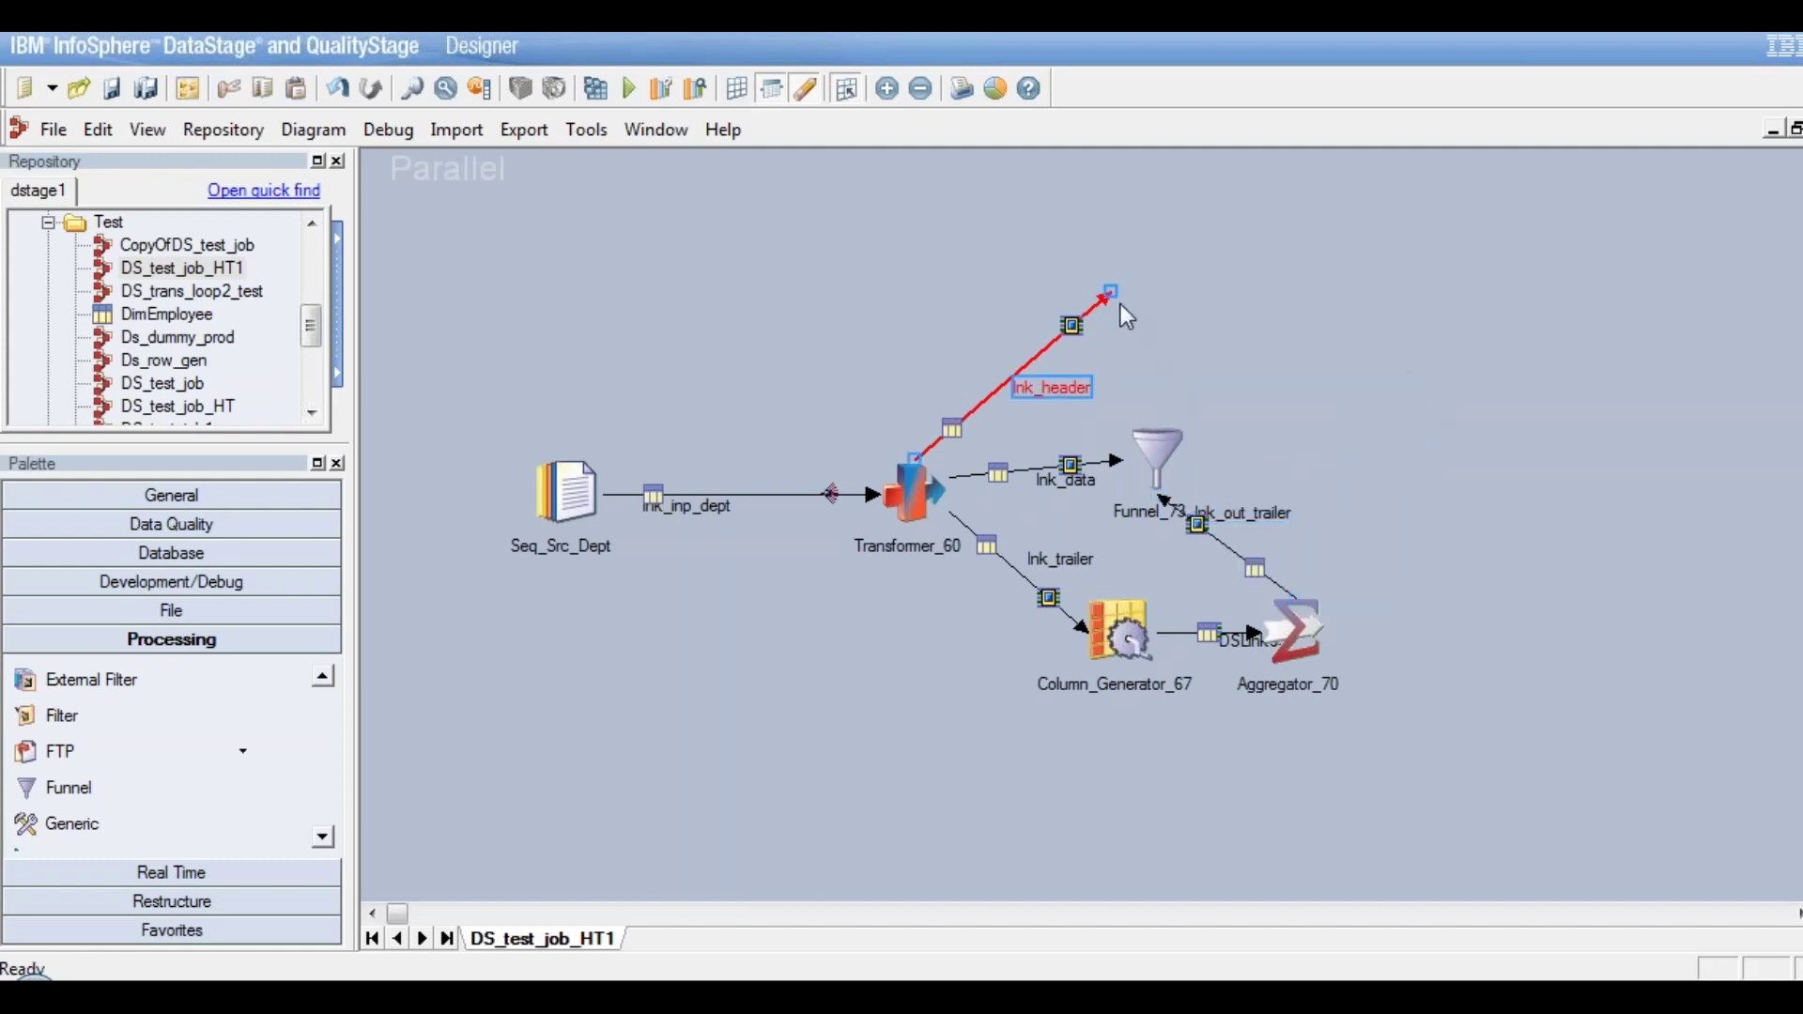
drag(1112, 294, 1150, 447)
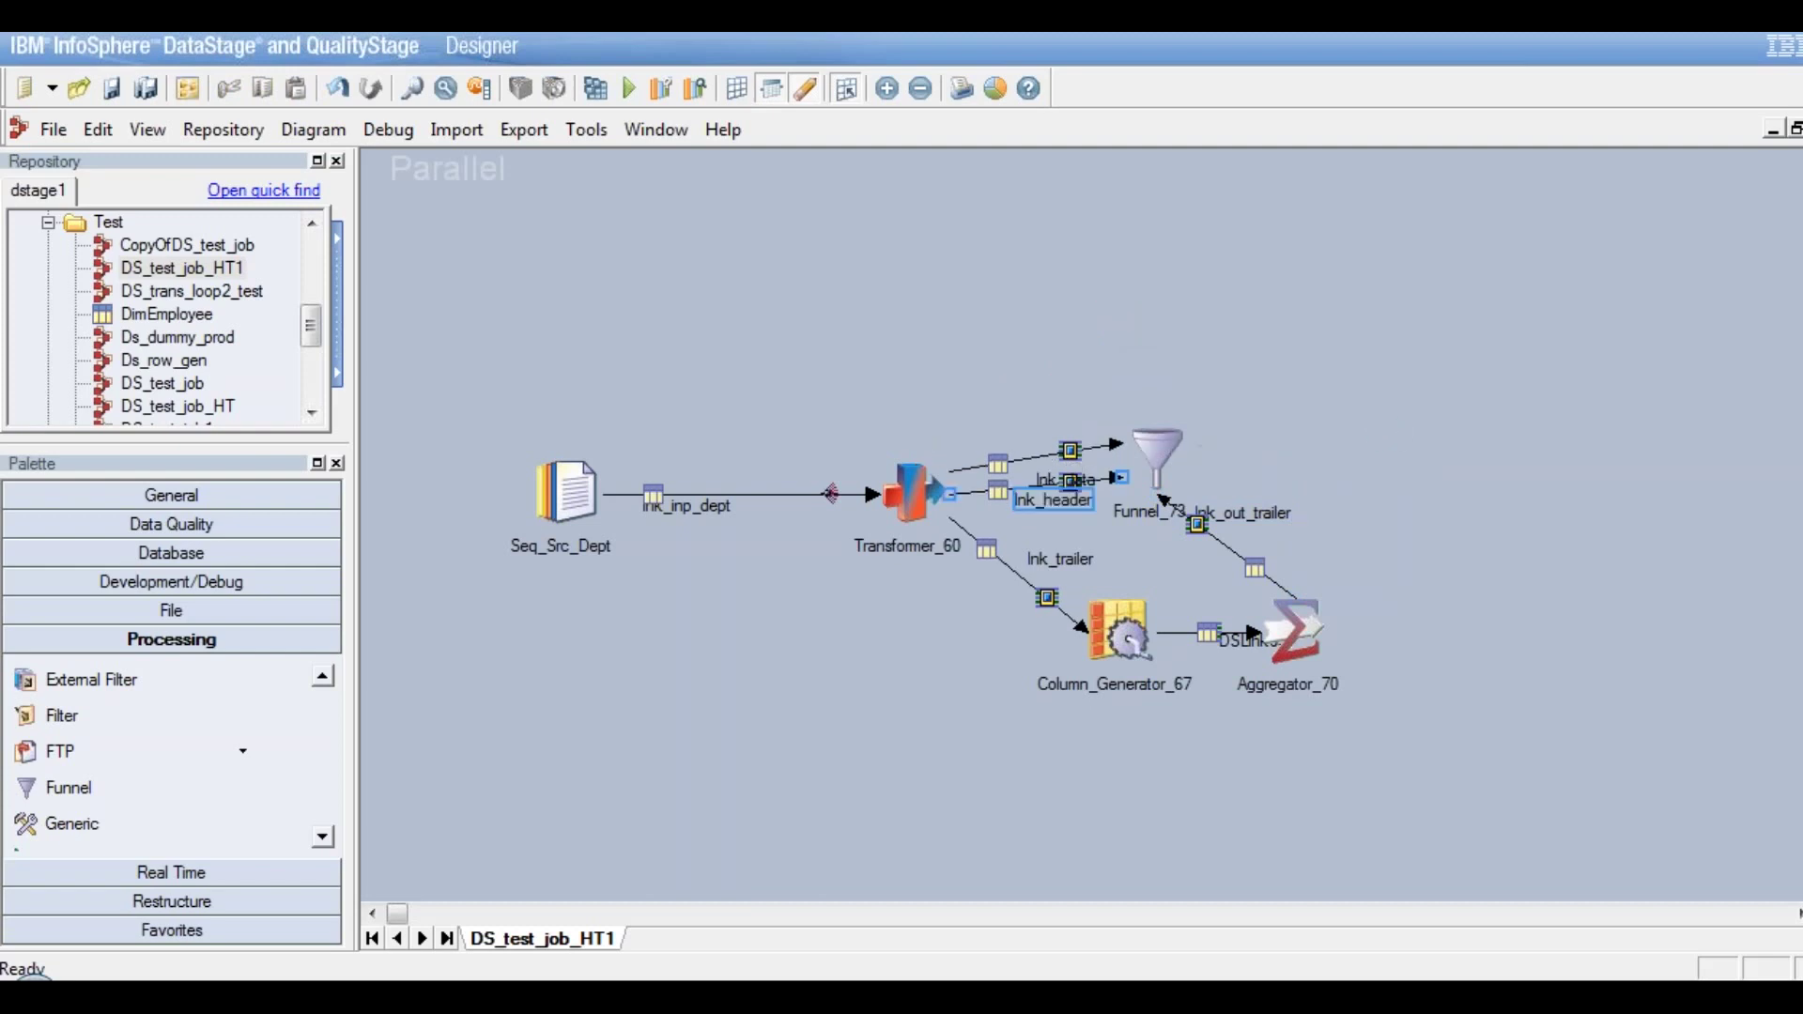
drag(1159, 446, 1344, 415)
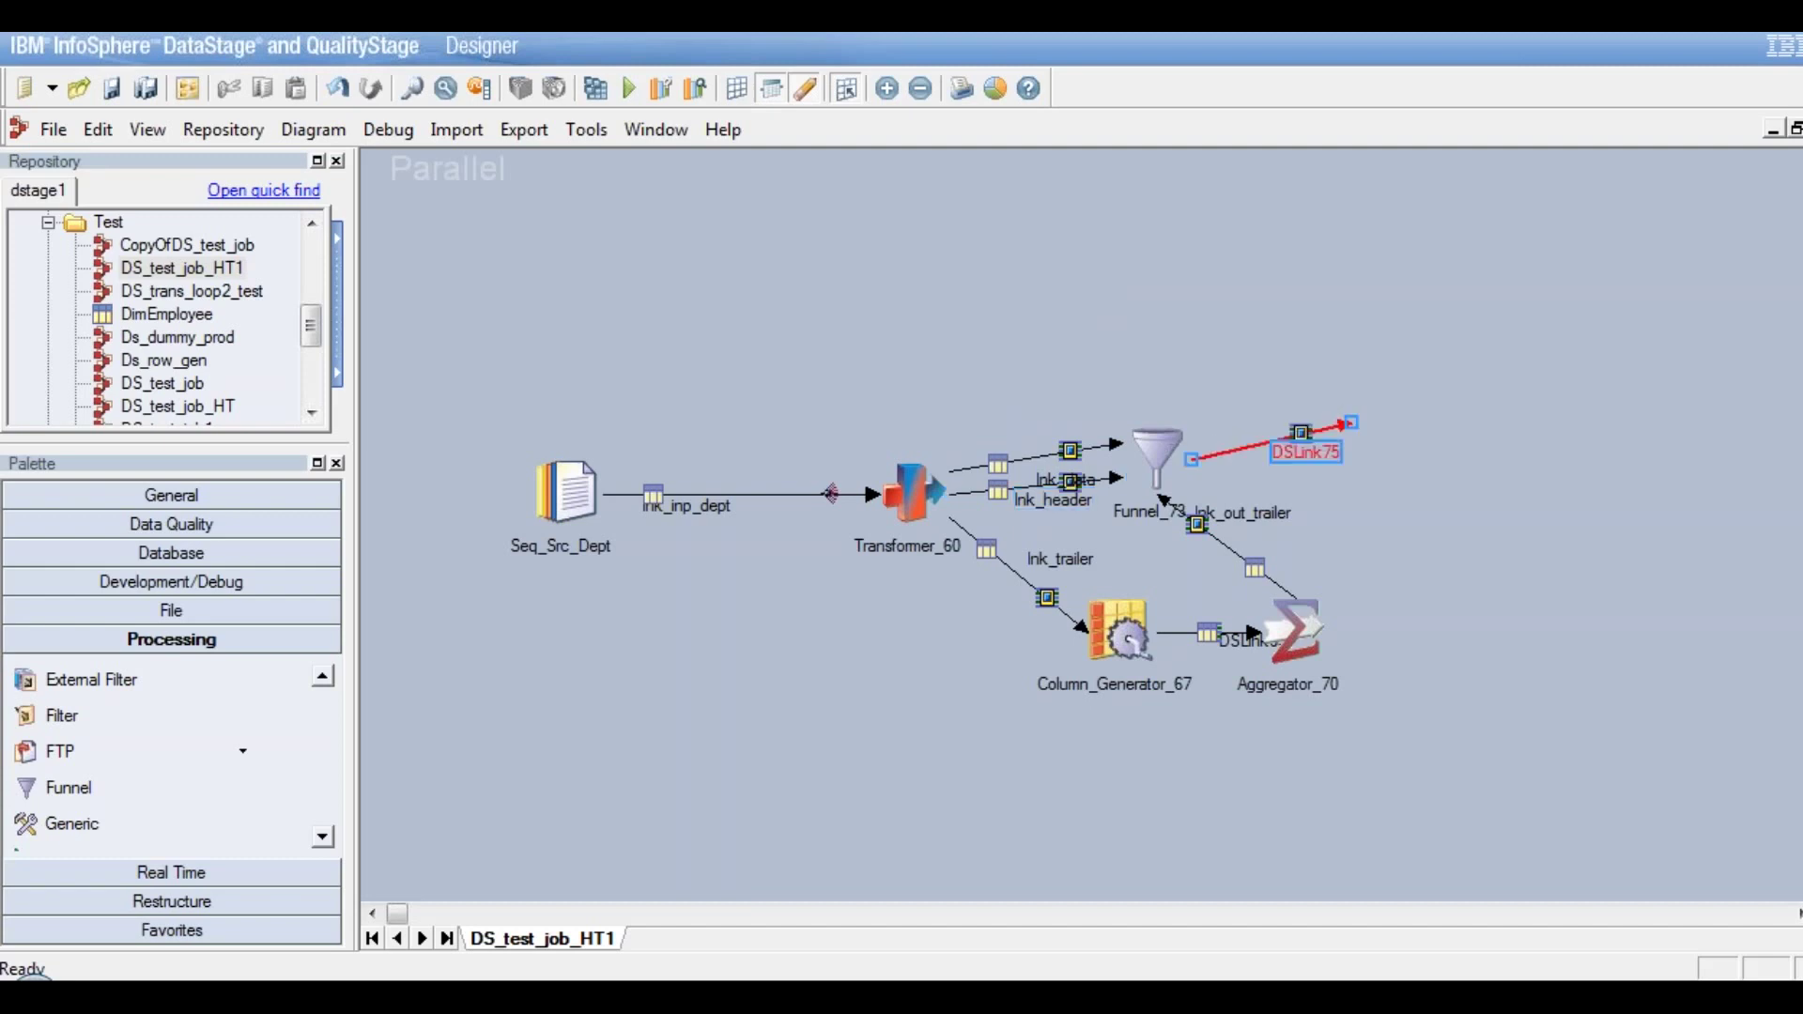
Examine the Funnel stage's output column mapping, leaving its settings unchanged
click(1157, 457)
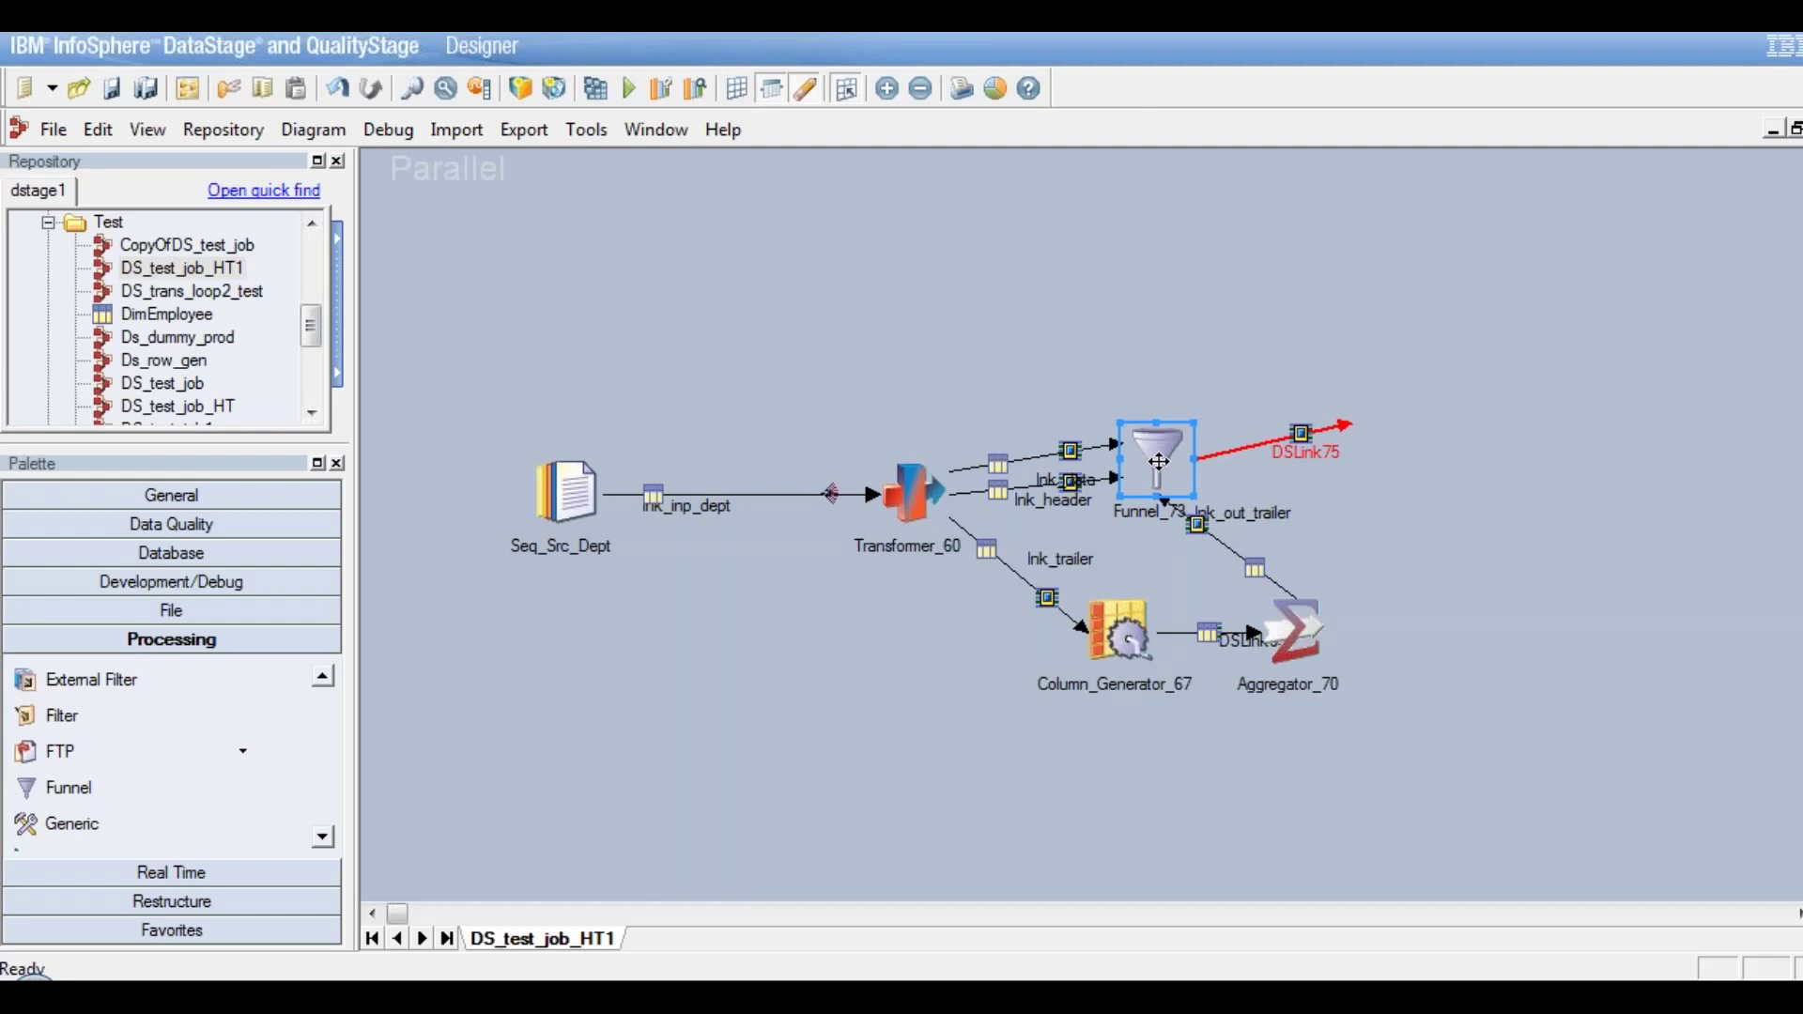
double_click(1159, 462)
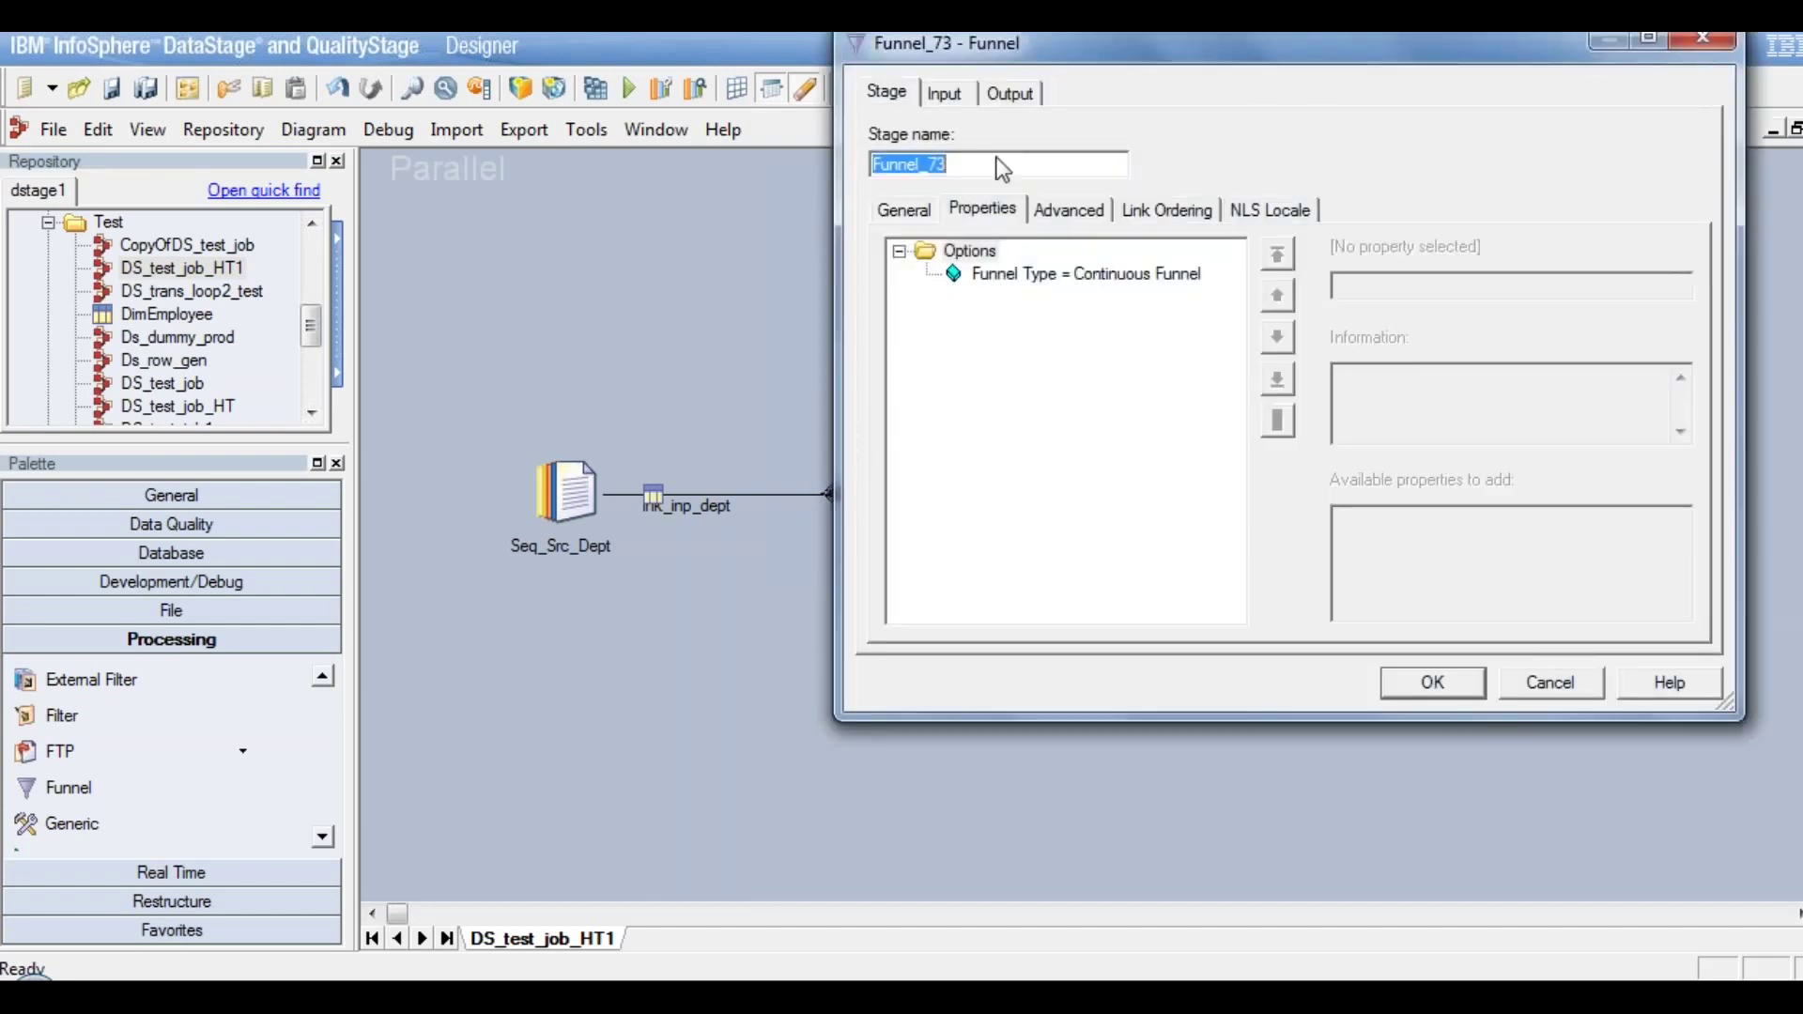
click(1022, 97)
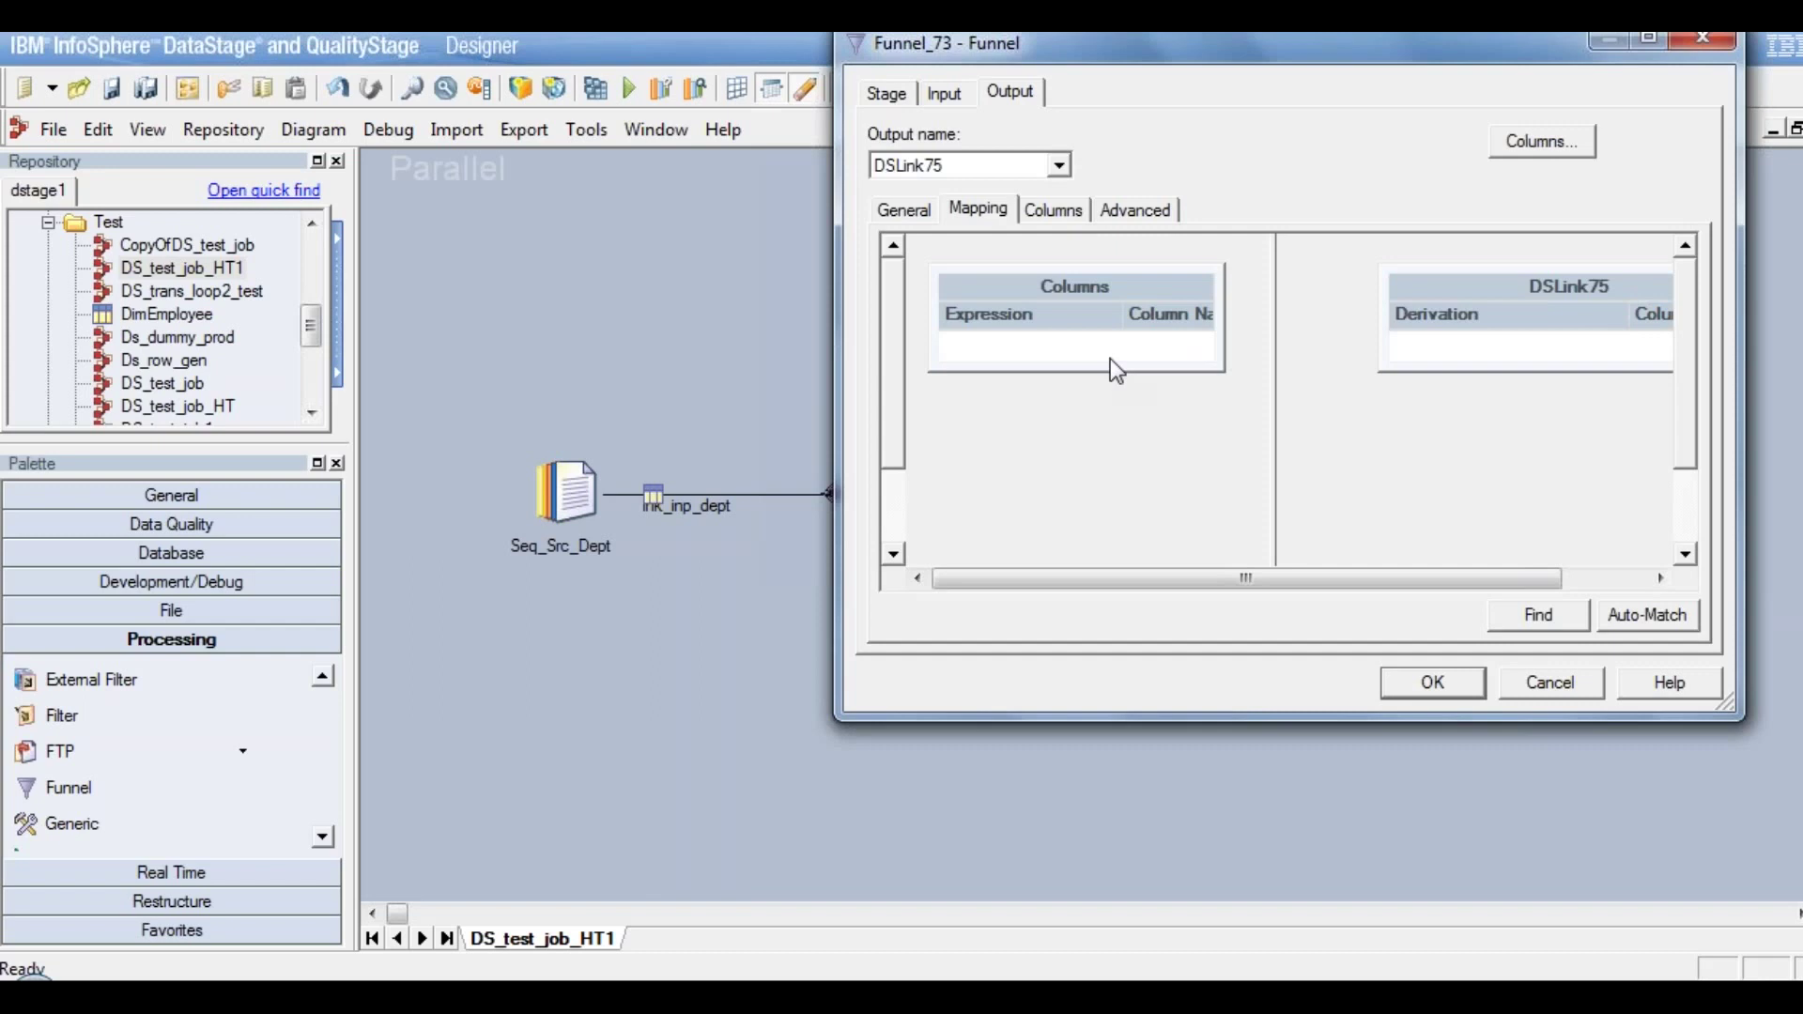
click(1563, 686)
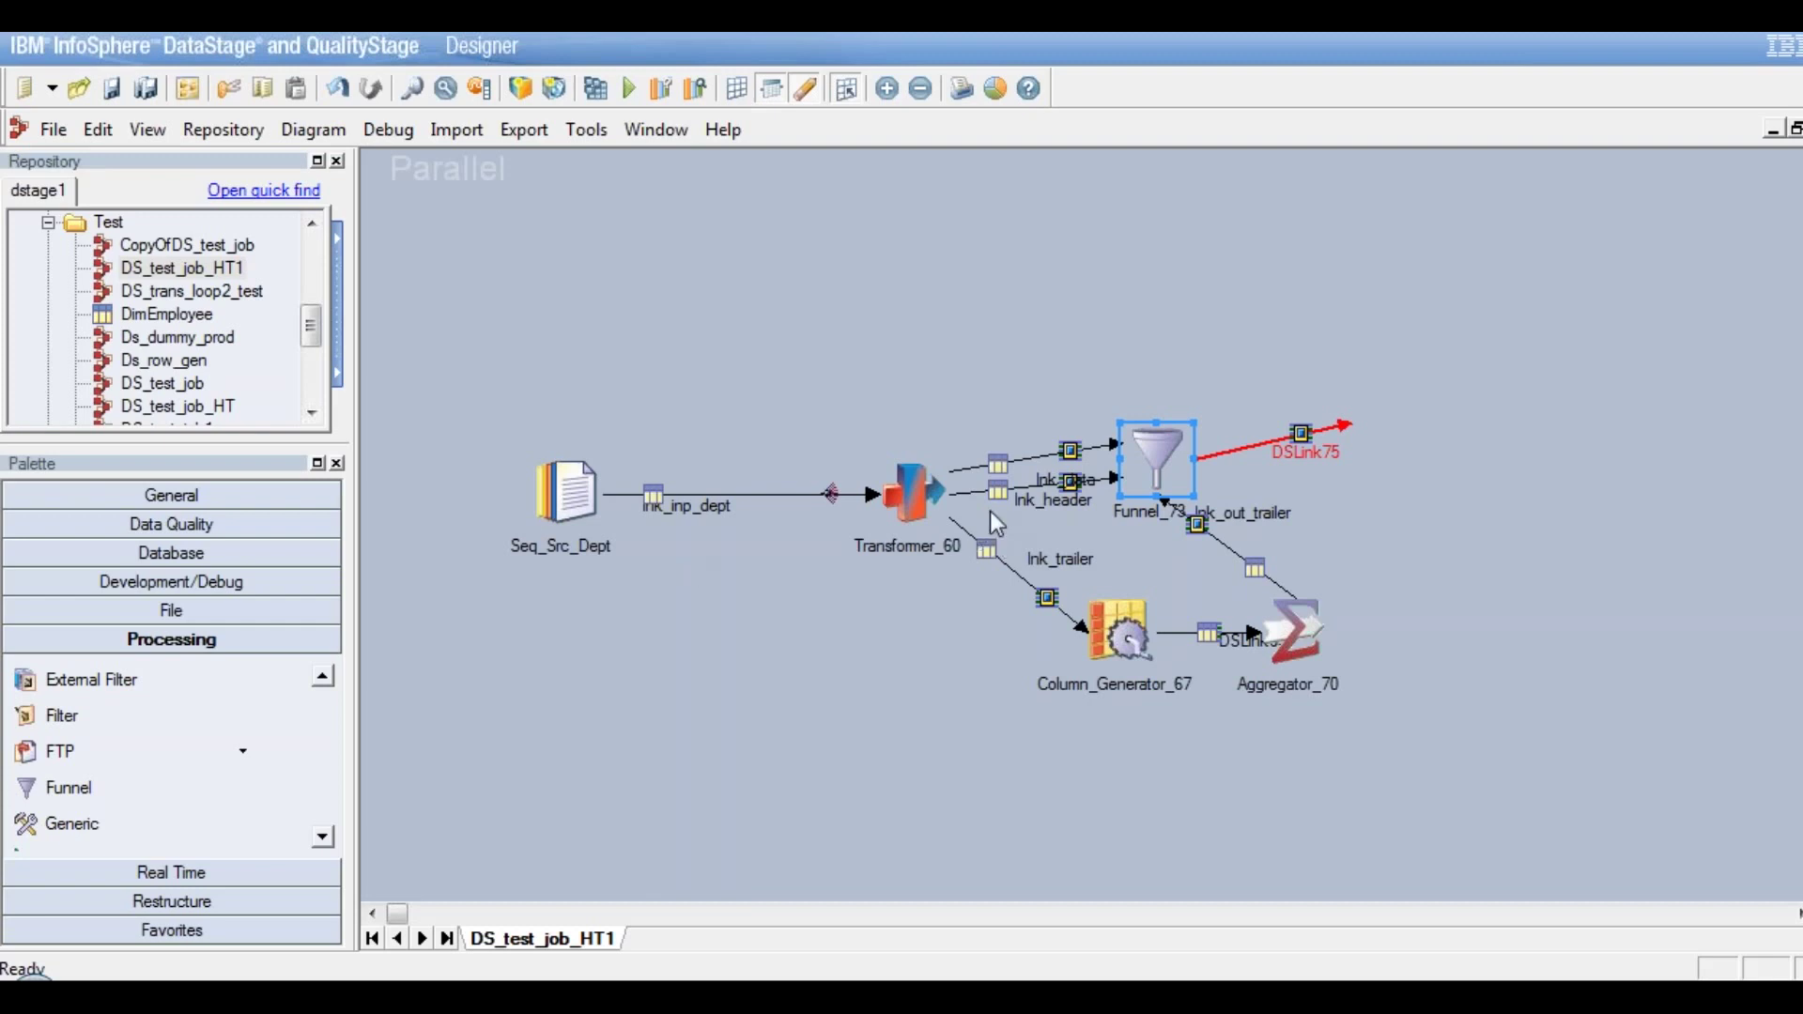
In the Transformer stage, set the length of lnk_header's REC column to 100
click(914, 492)
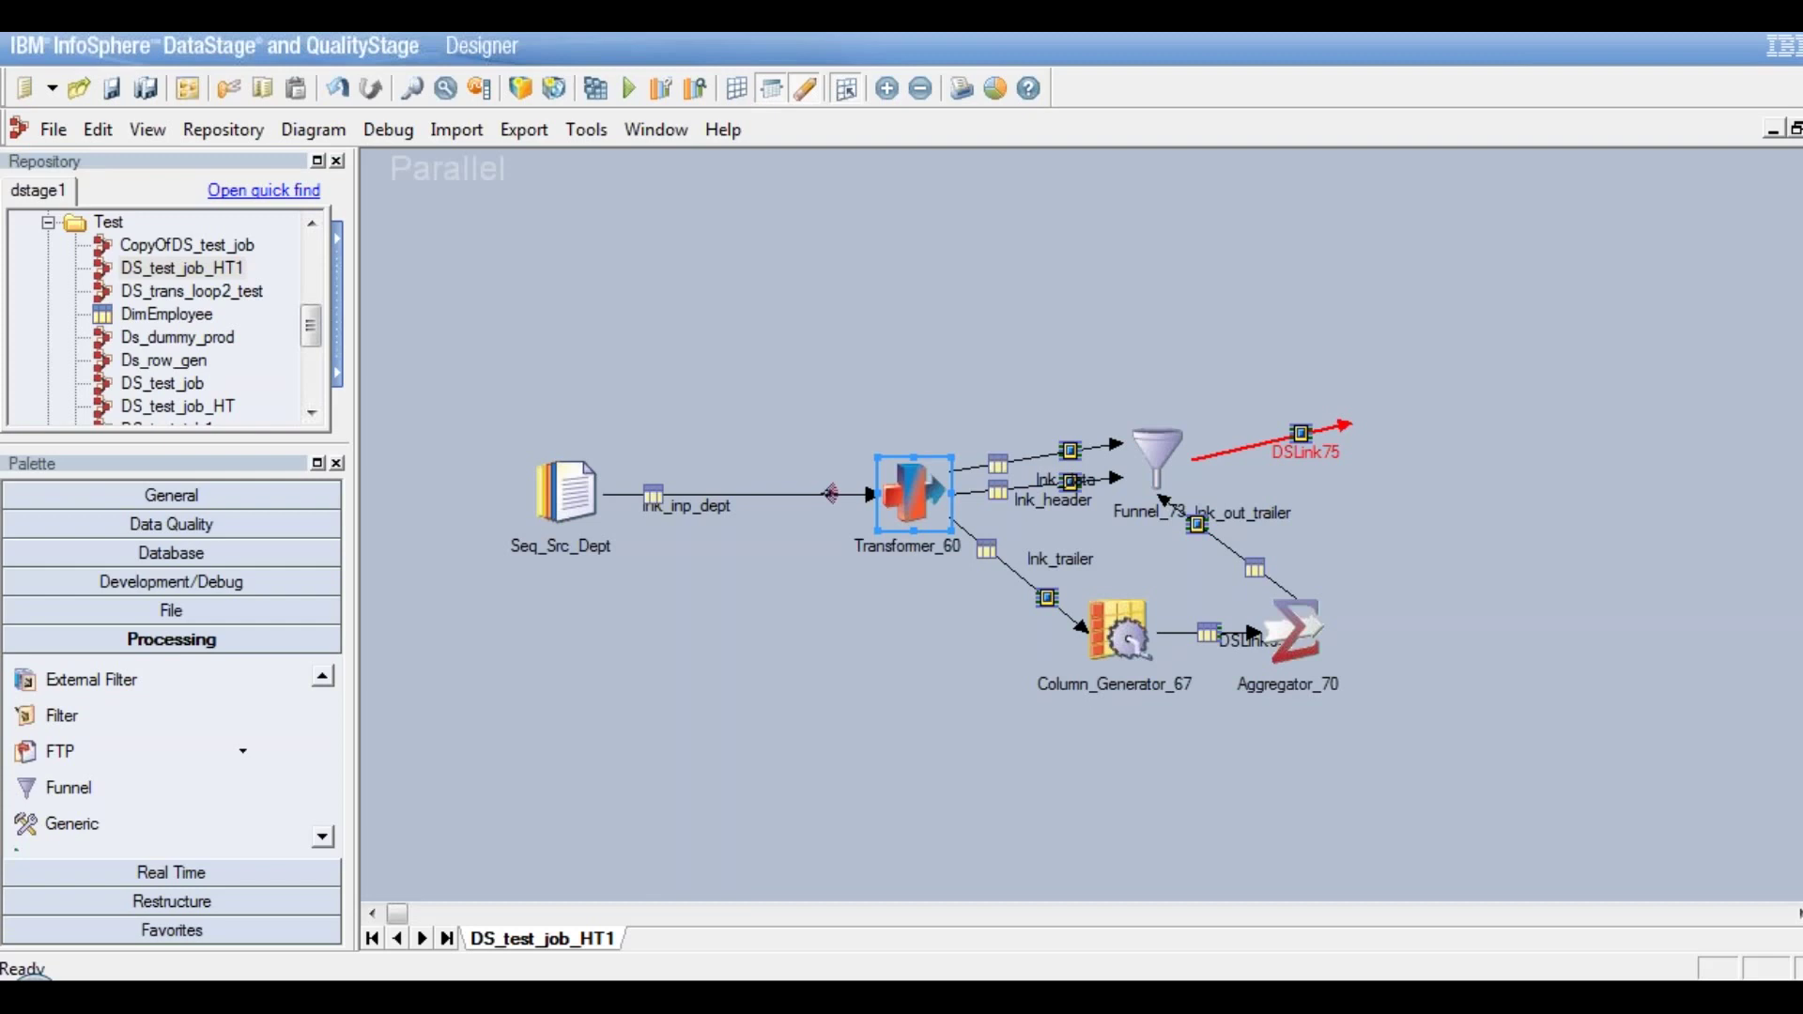
double_click(922, 549)
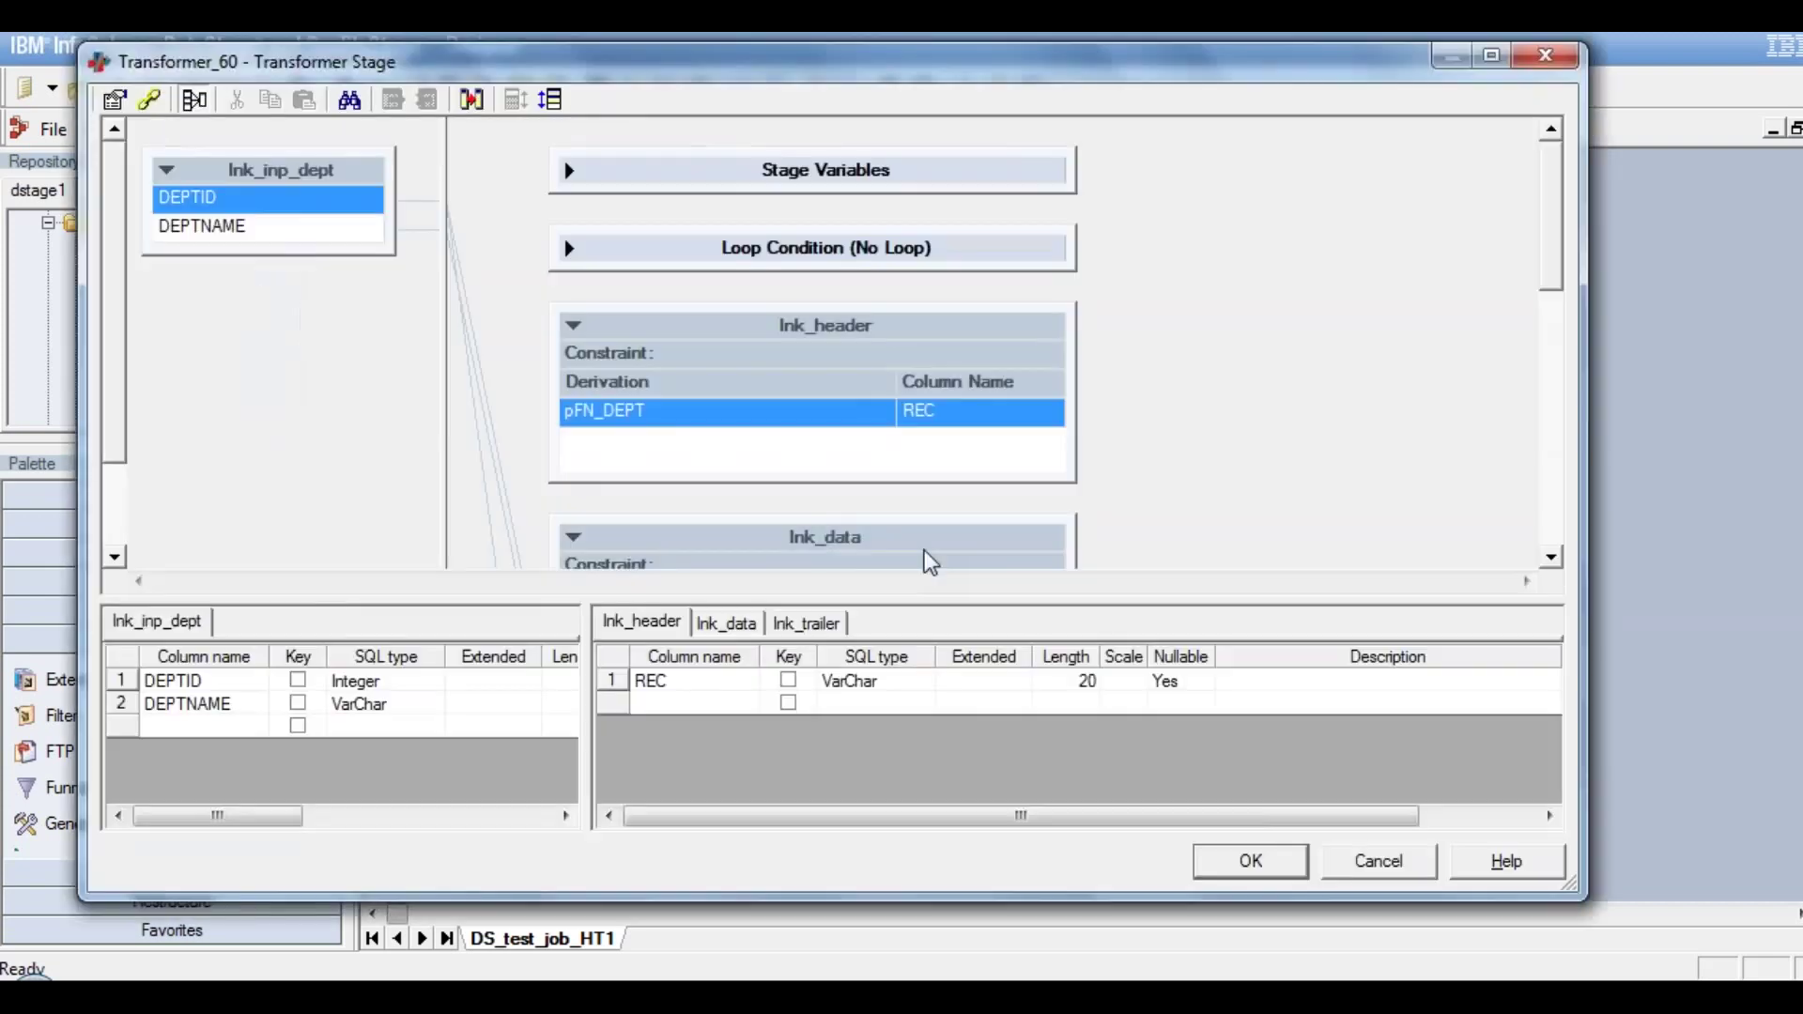
click(981, 430)
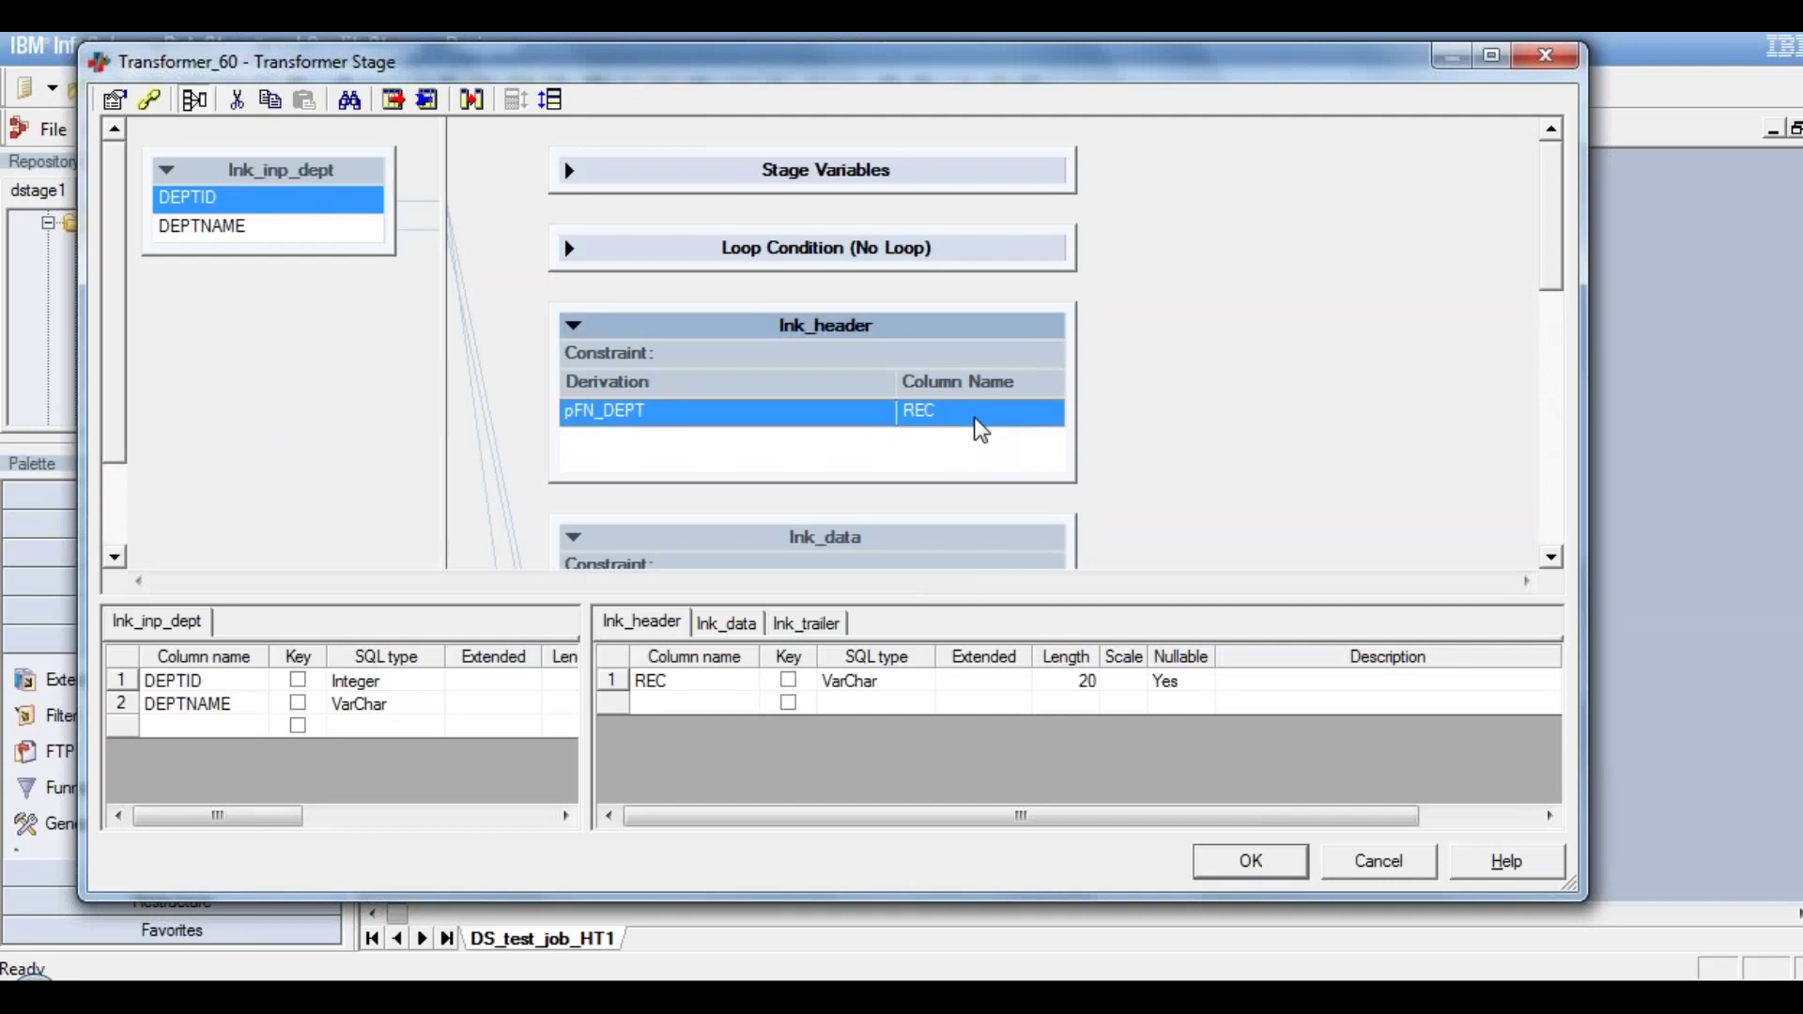
click(916, 687)
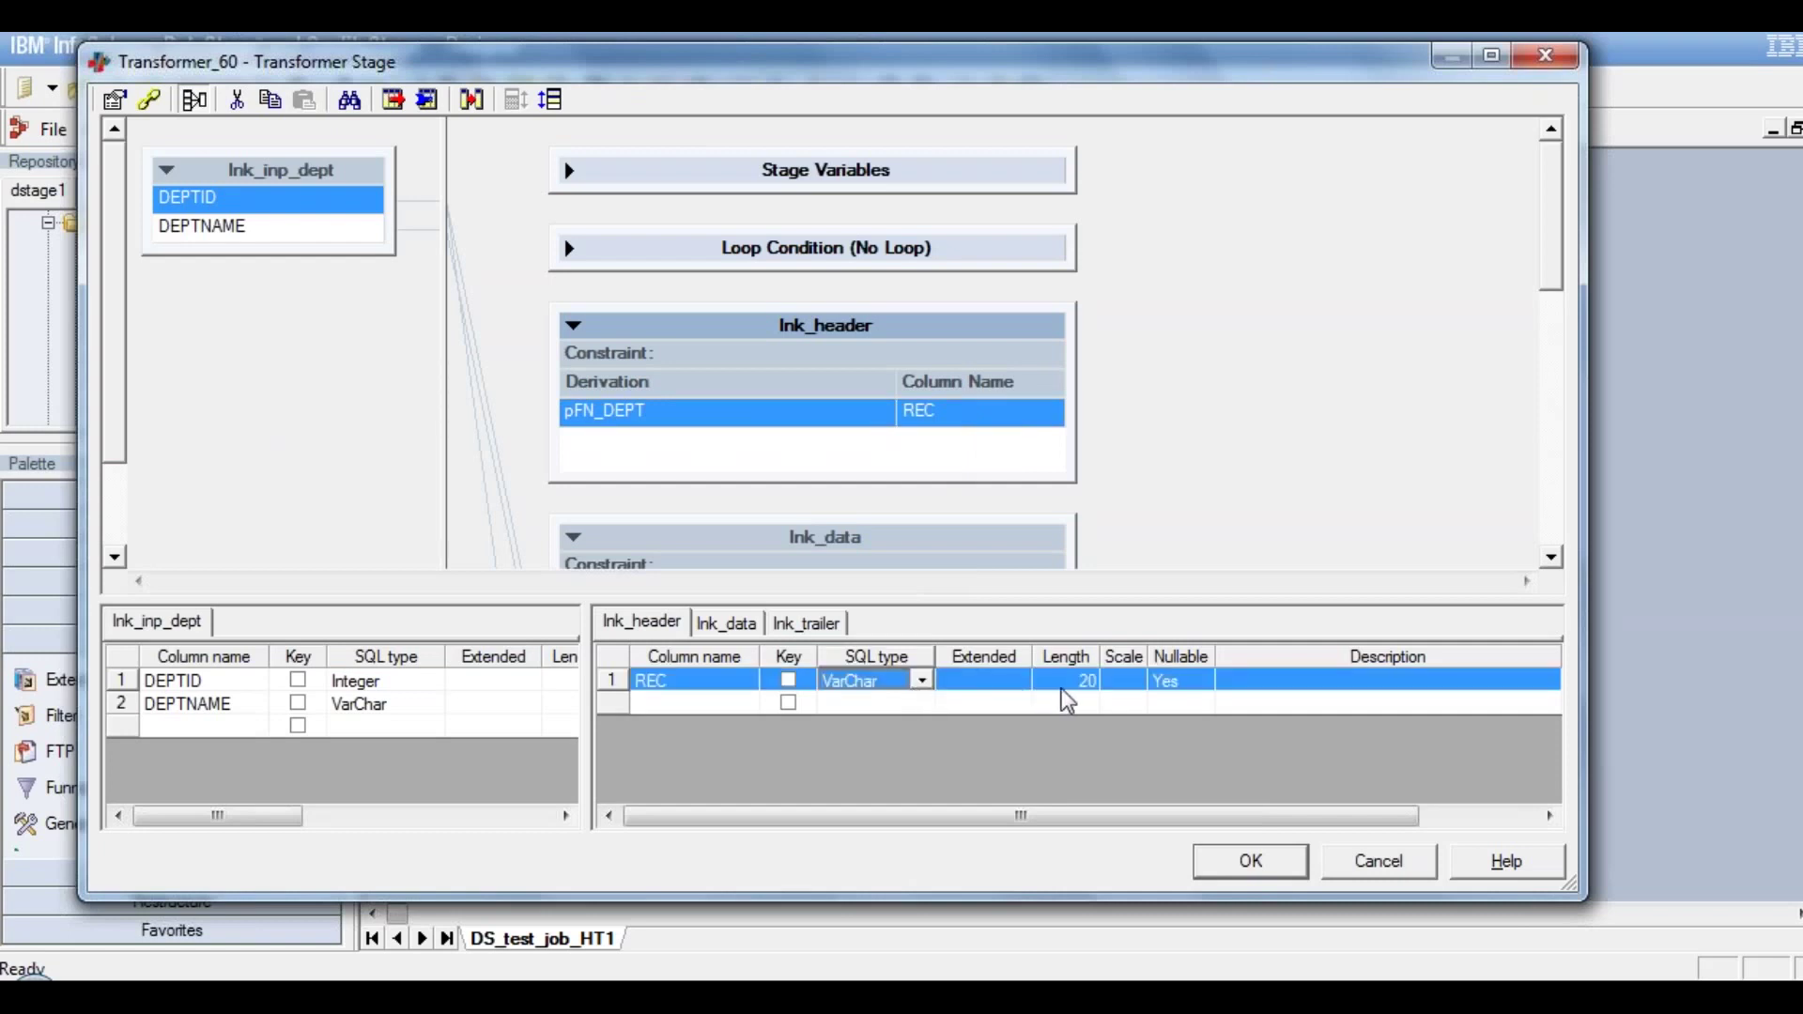
click(1553, 559)
click(1553, 560)
click(1553, 559)
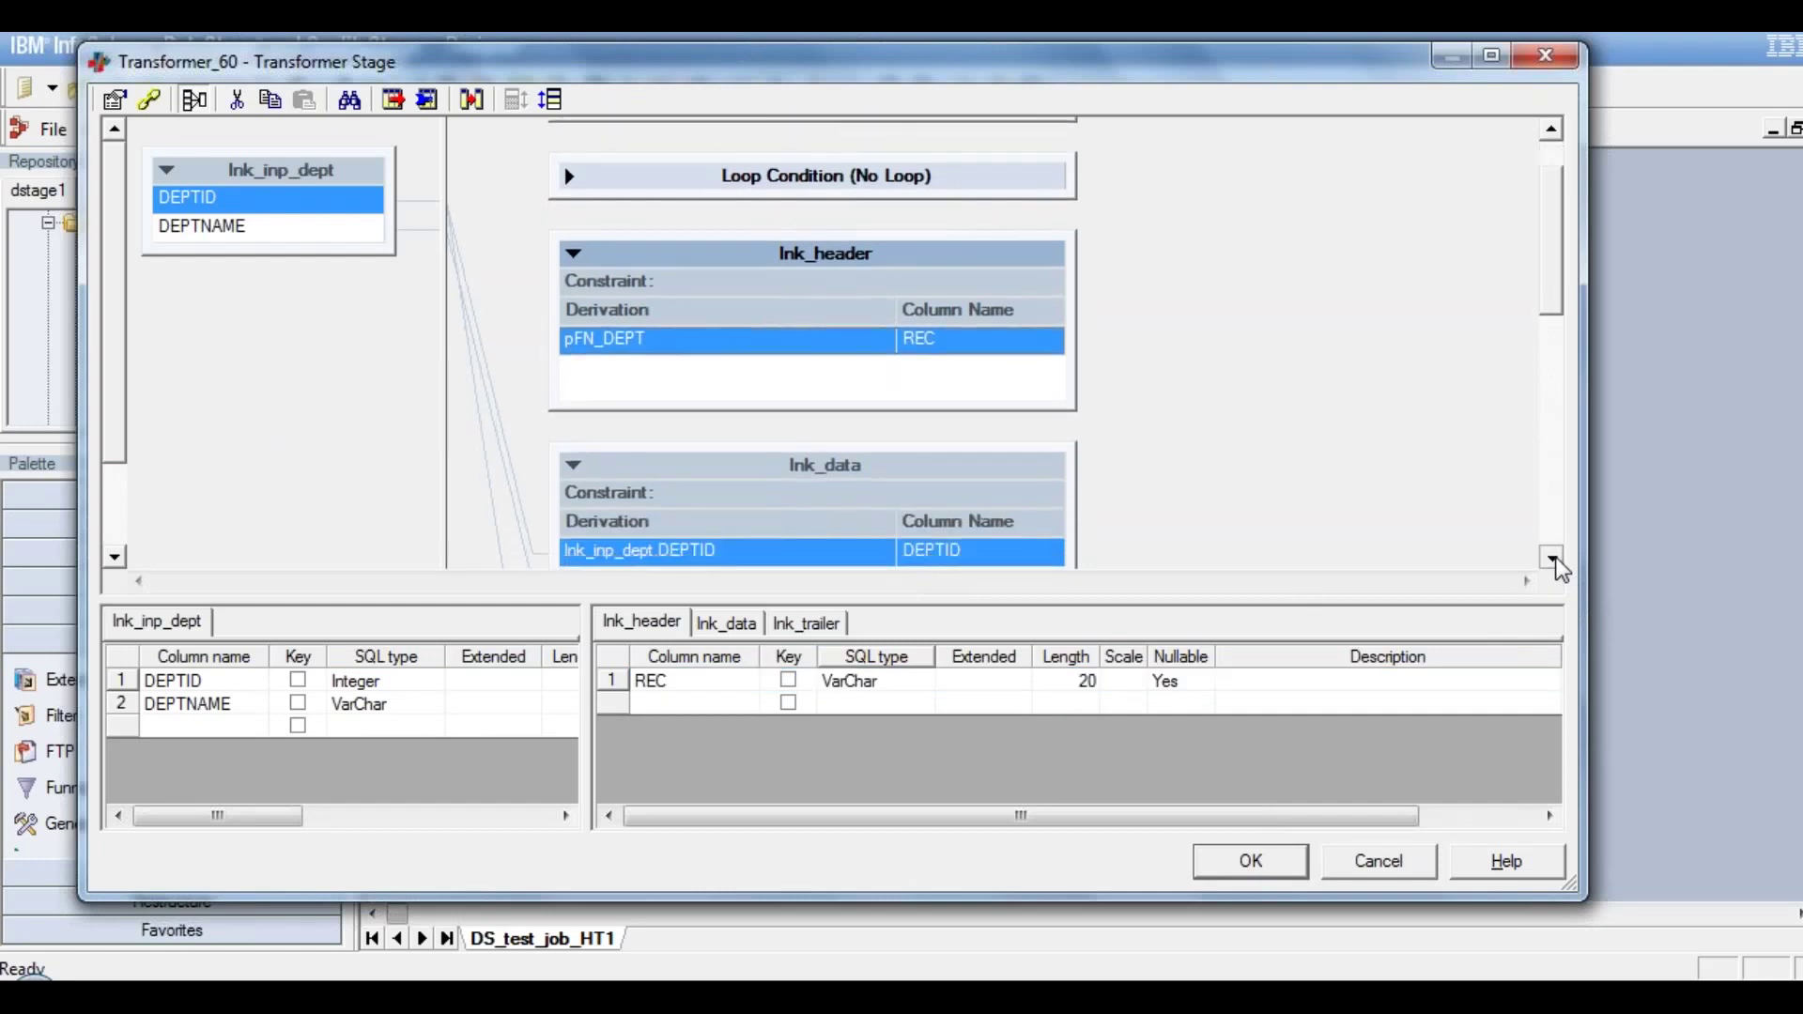
click(1553, 560)
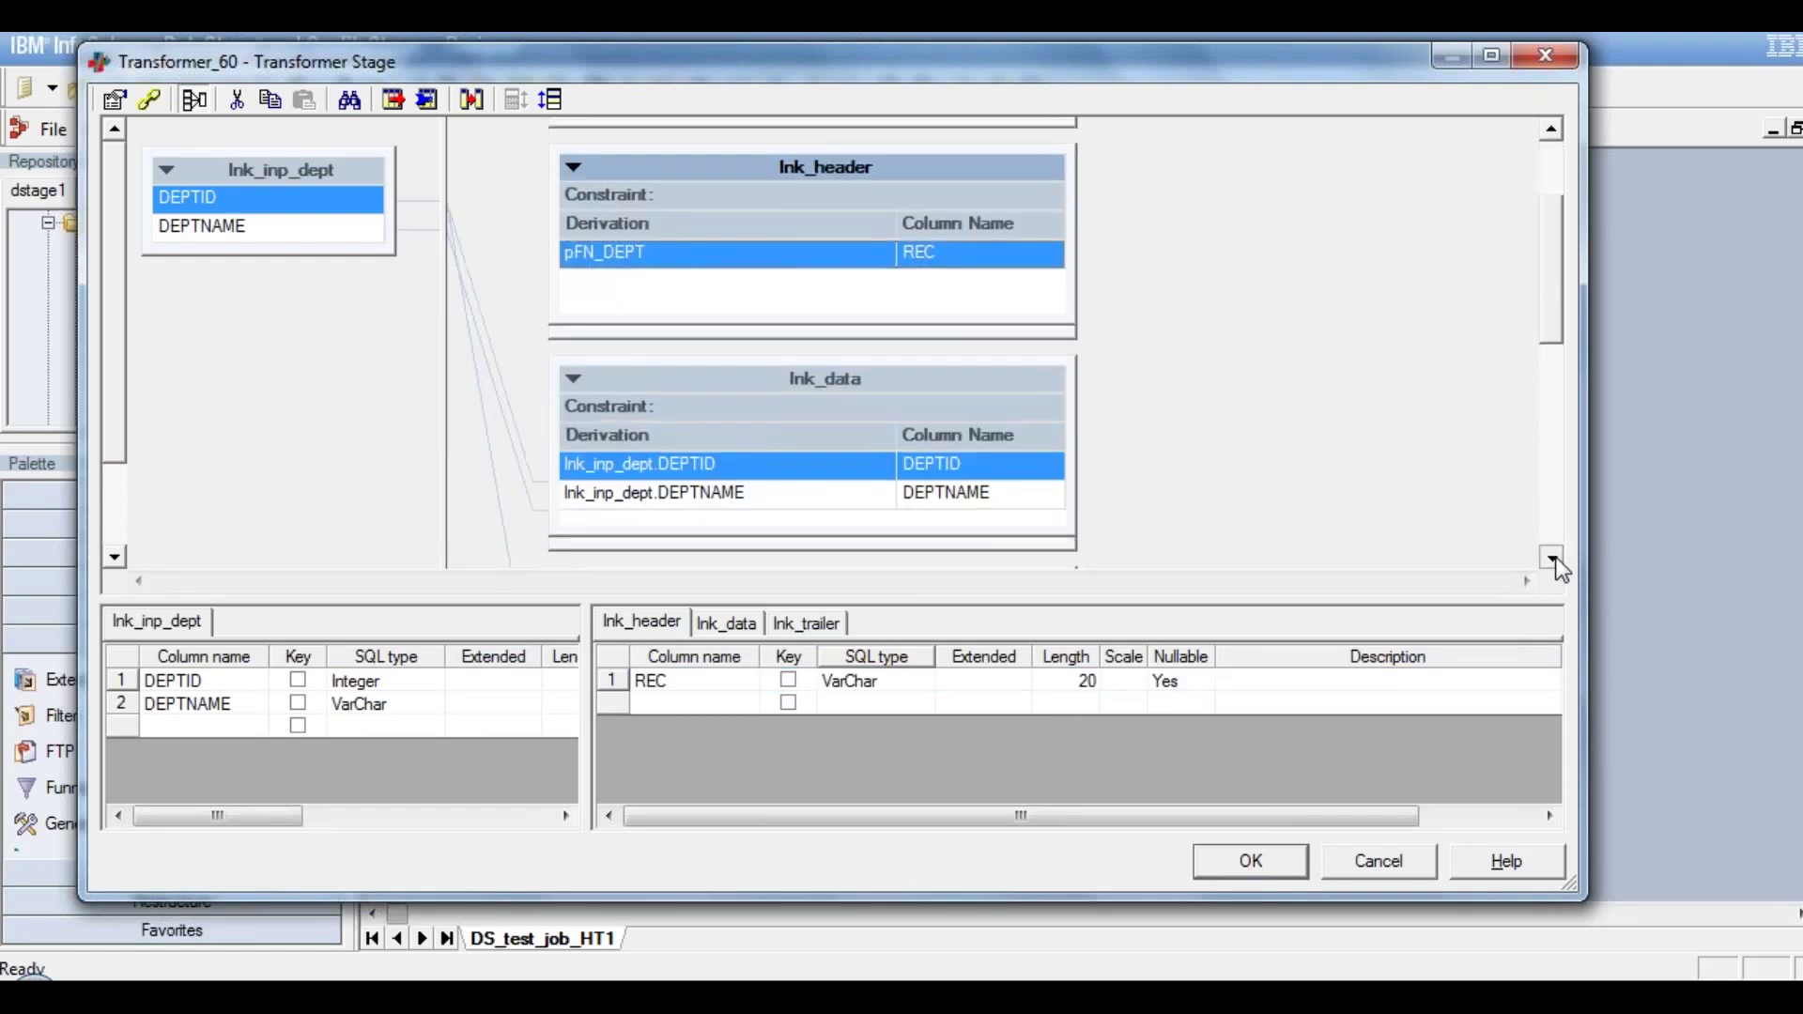
click(1553, 560)
click(1554, 560)
click(1553, 559)
click(1072, 684)
click(1075, 681)
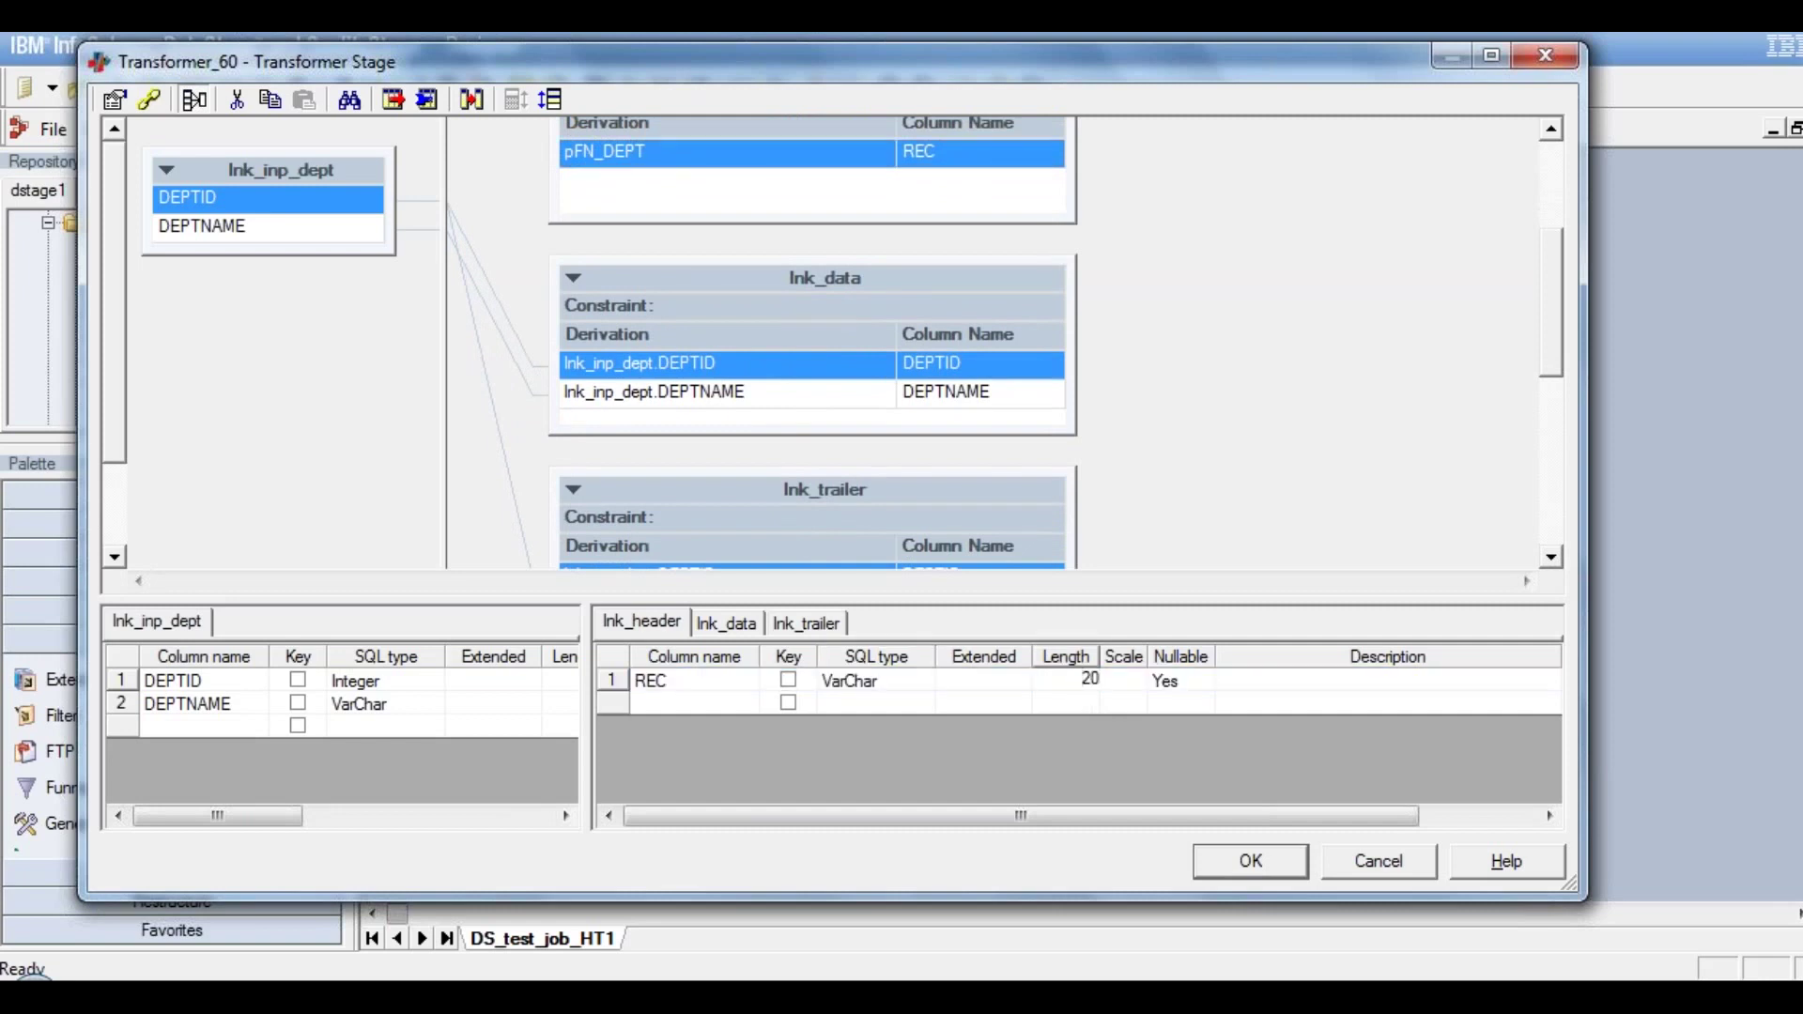
click(1141, 703)
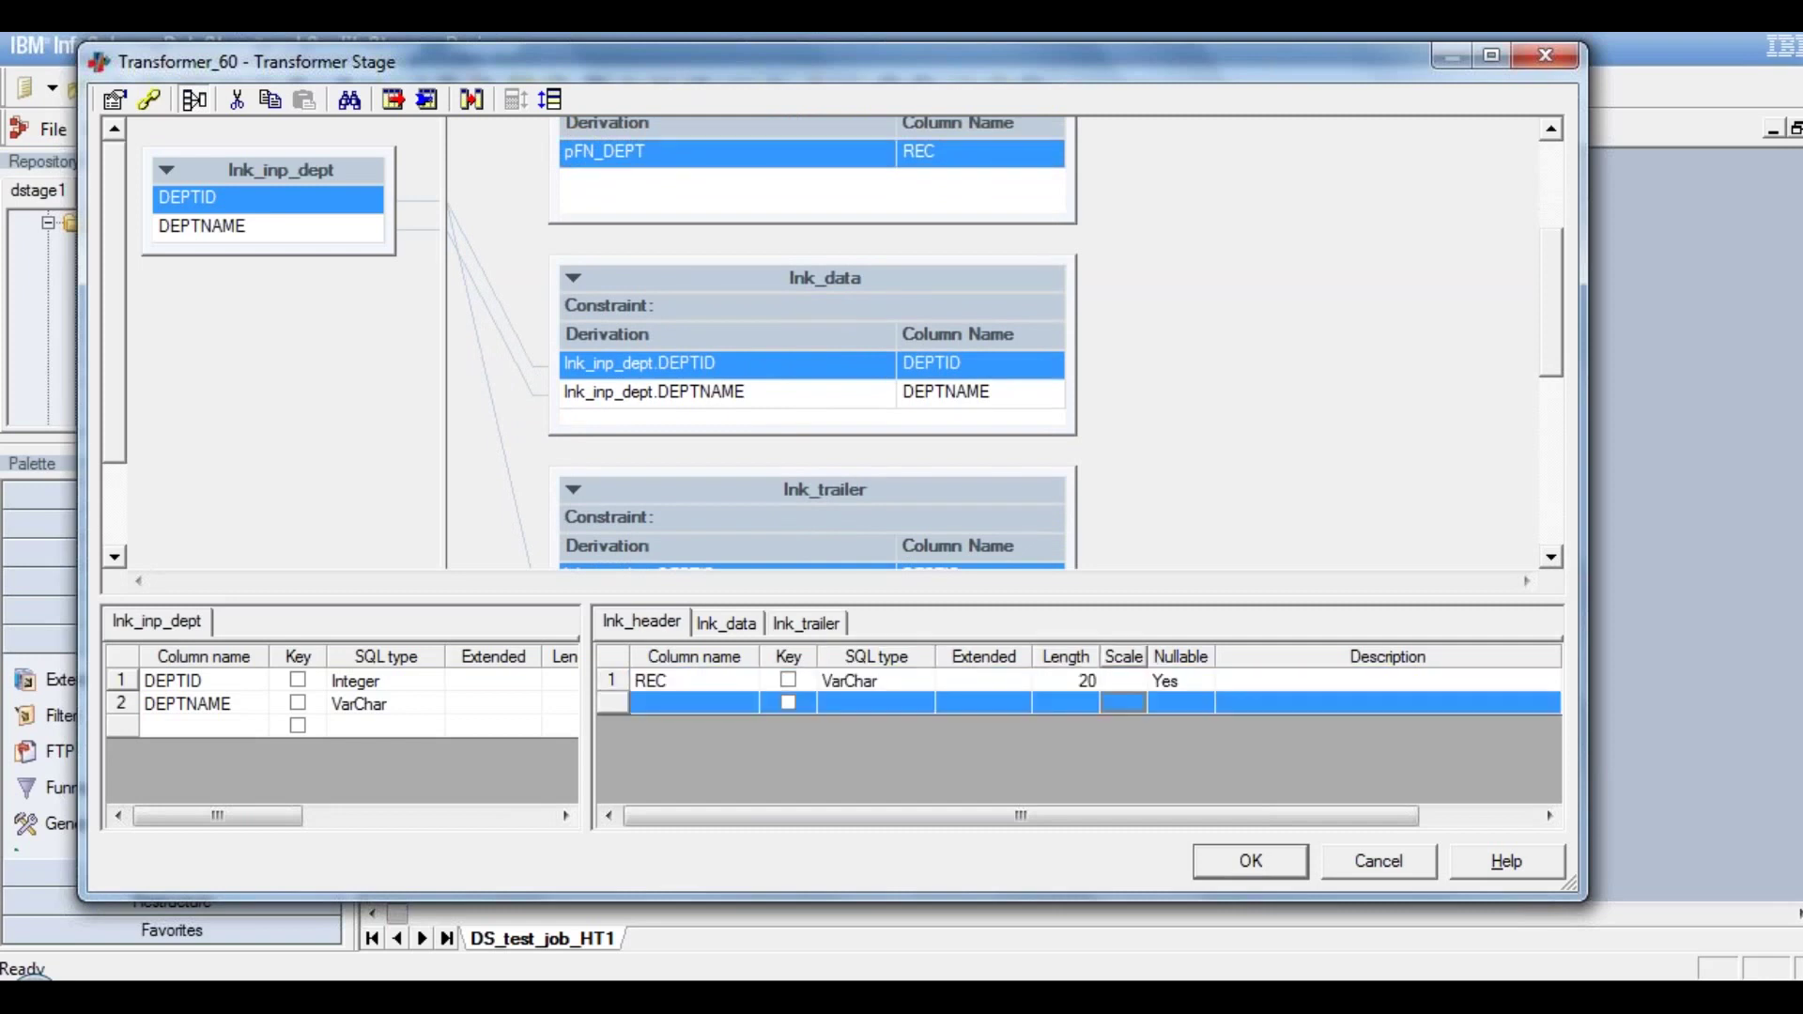
click(1080, 681)
key(BackSpace)
key(BackSpace)
text(100)
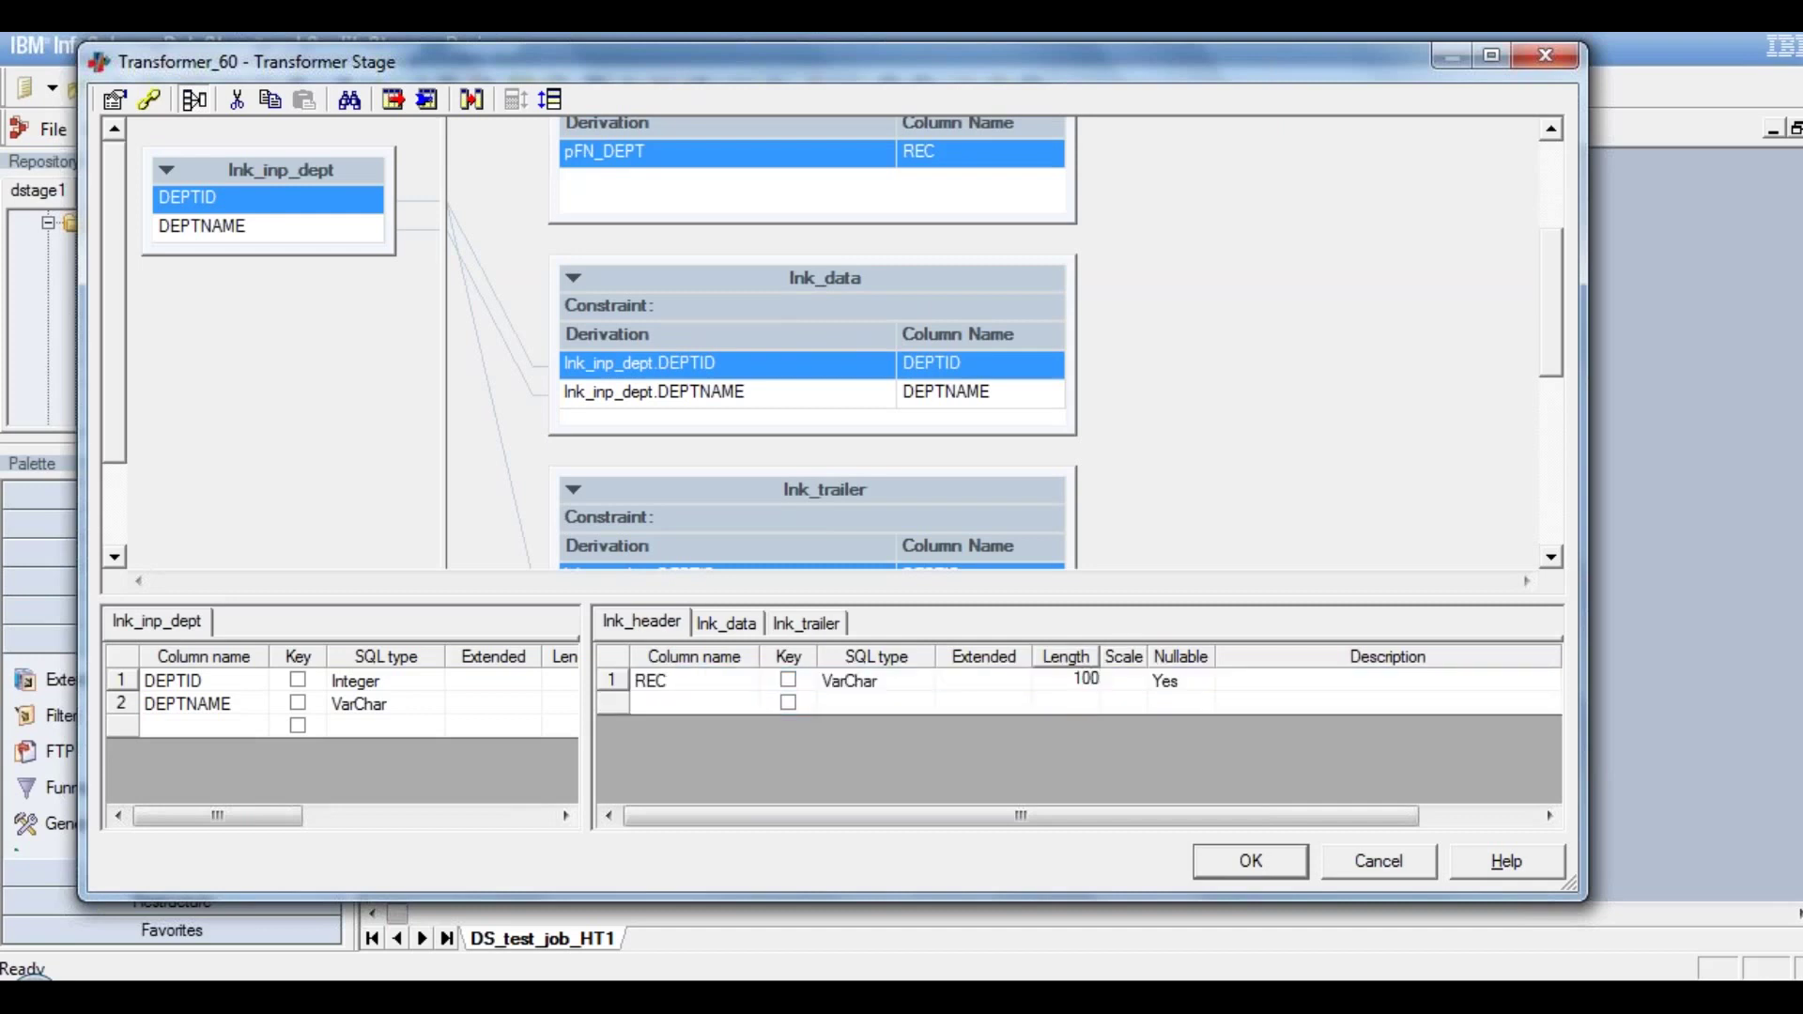
click(852, 701)
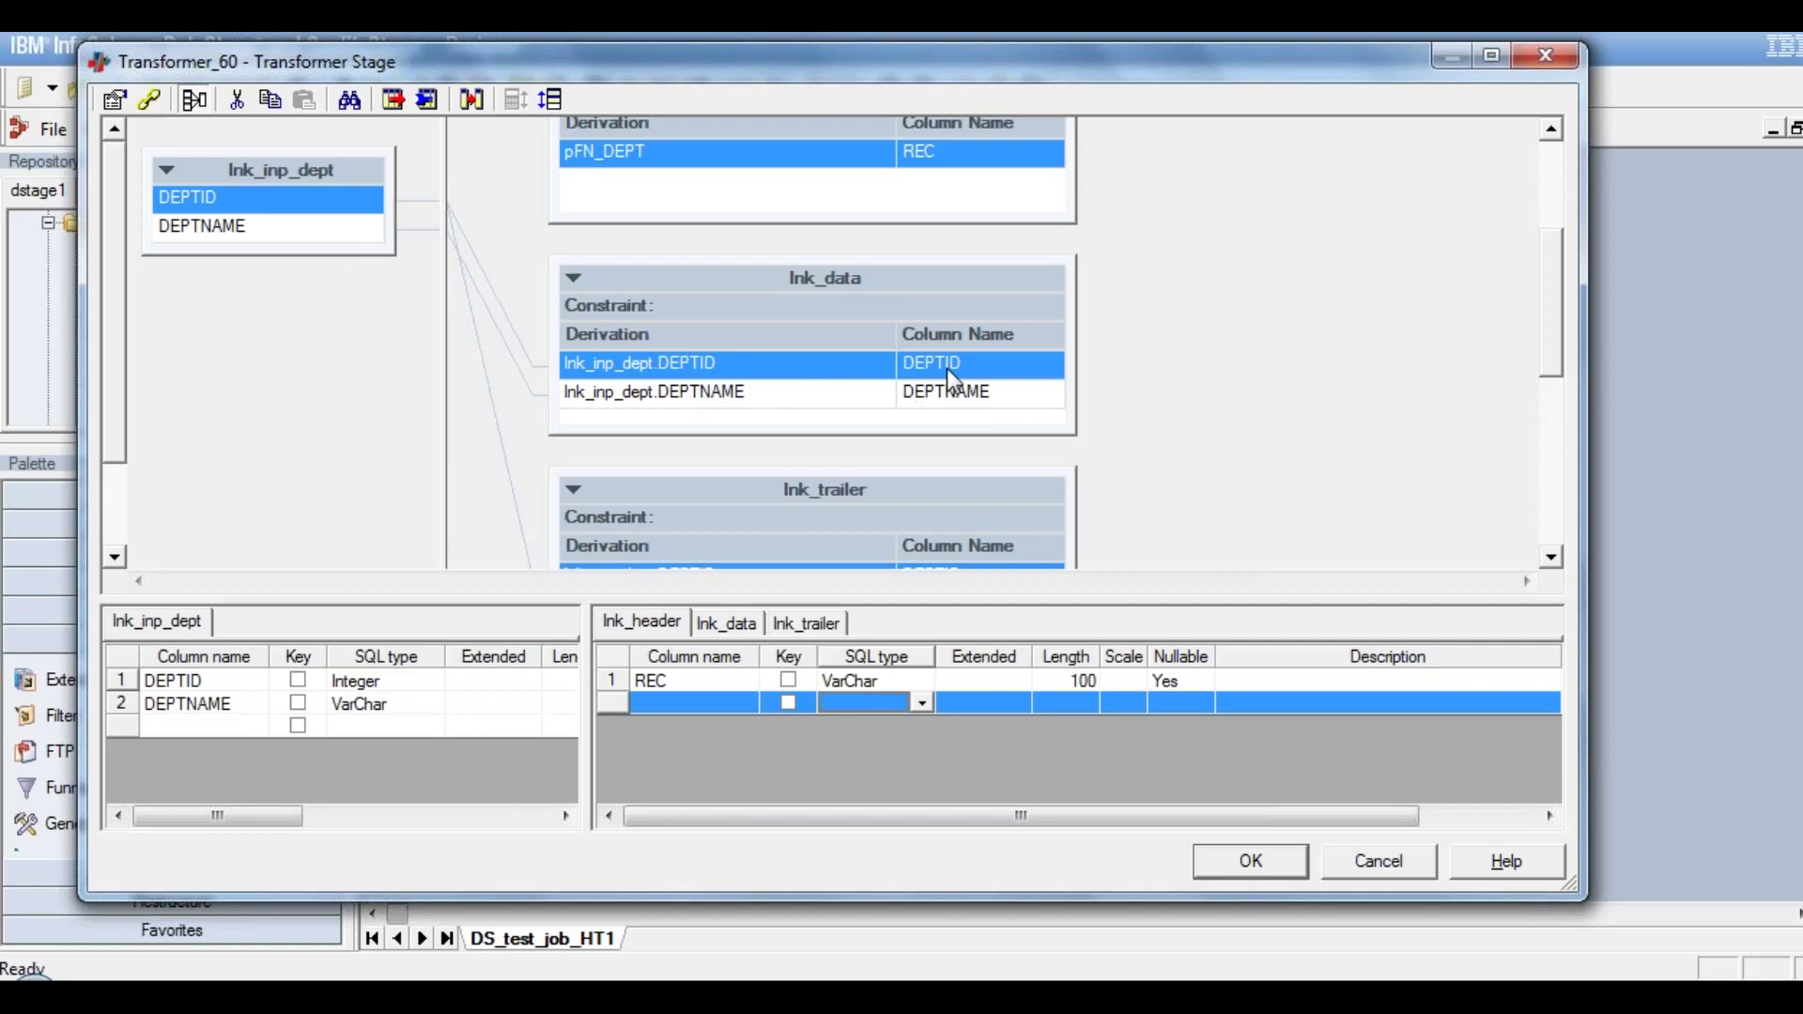
Rename the DEPTNAME output column of lnk_data as REC and set its length to 100
click(729, 624)
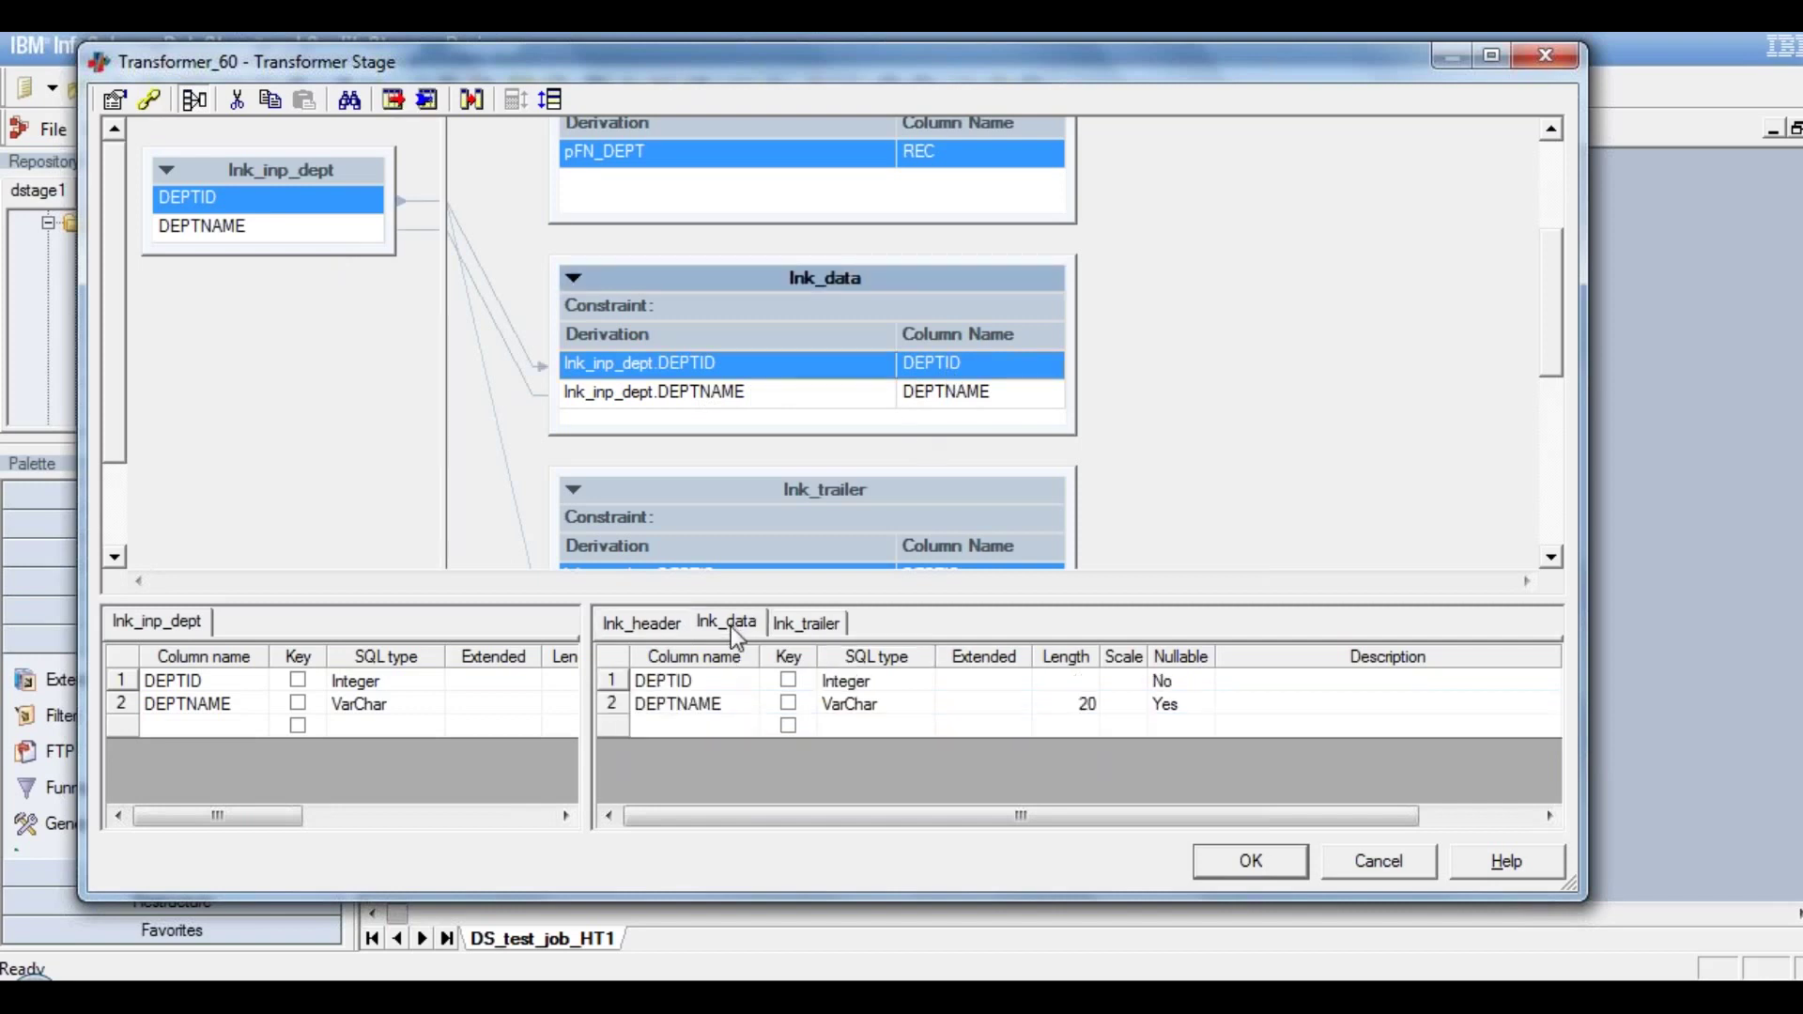
double_click(737, 706)
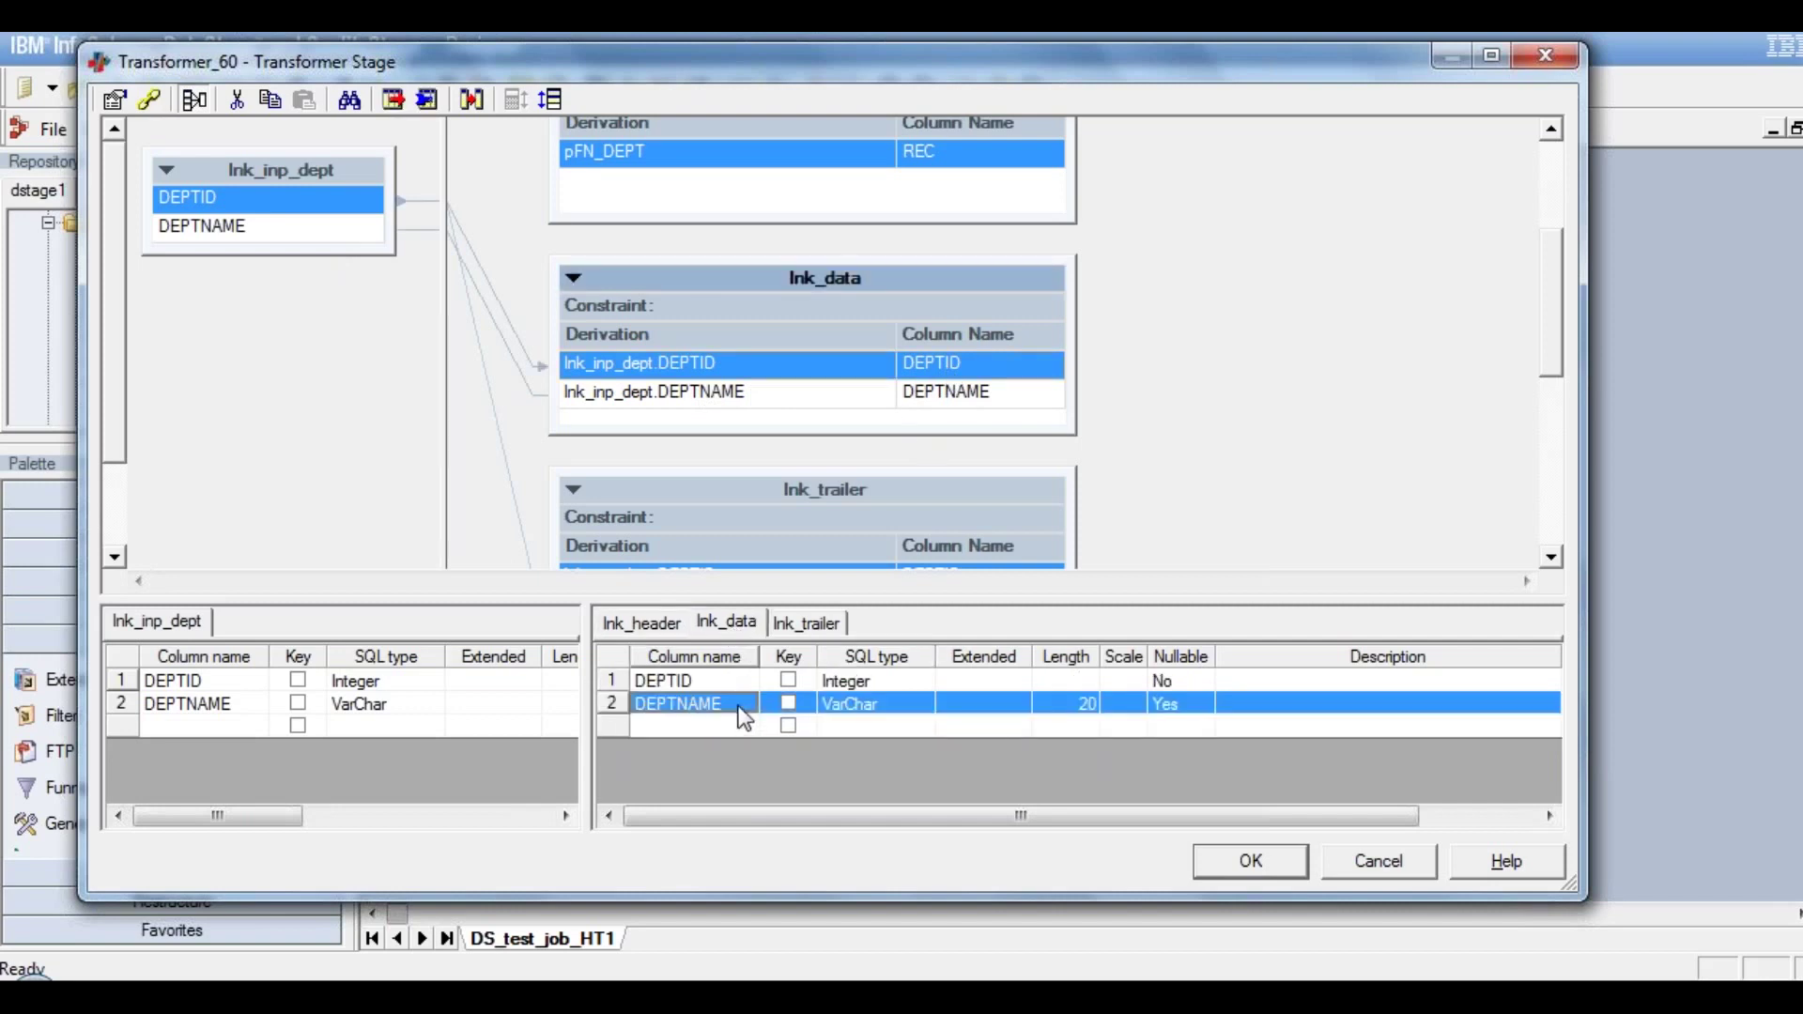
drag(721, 704, 610, 707)
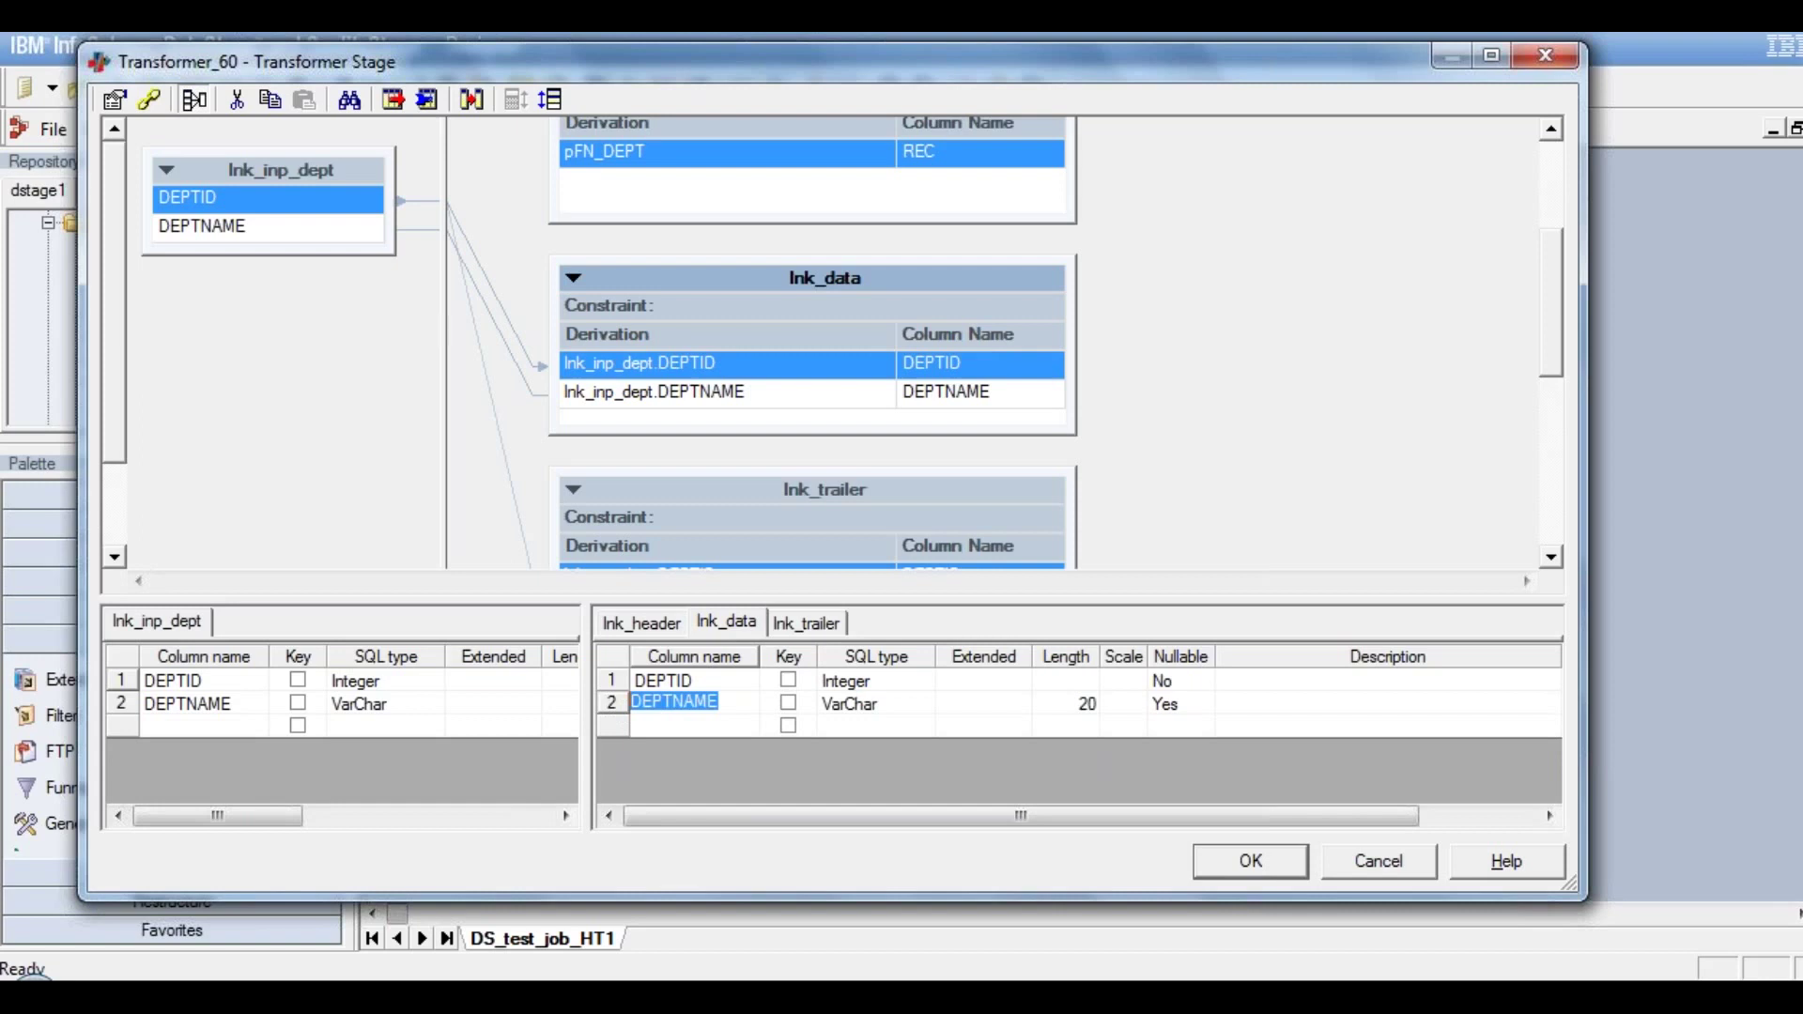
text(REC)
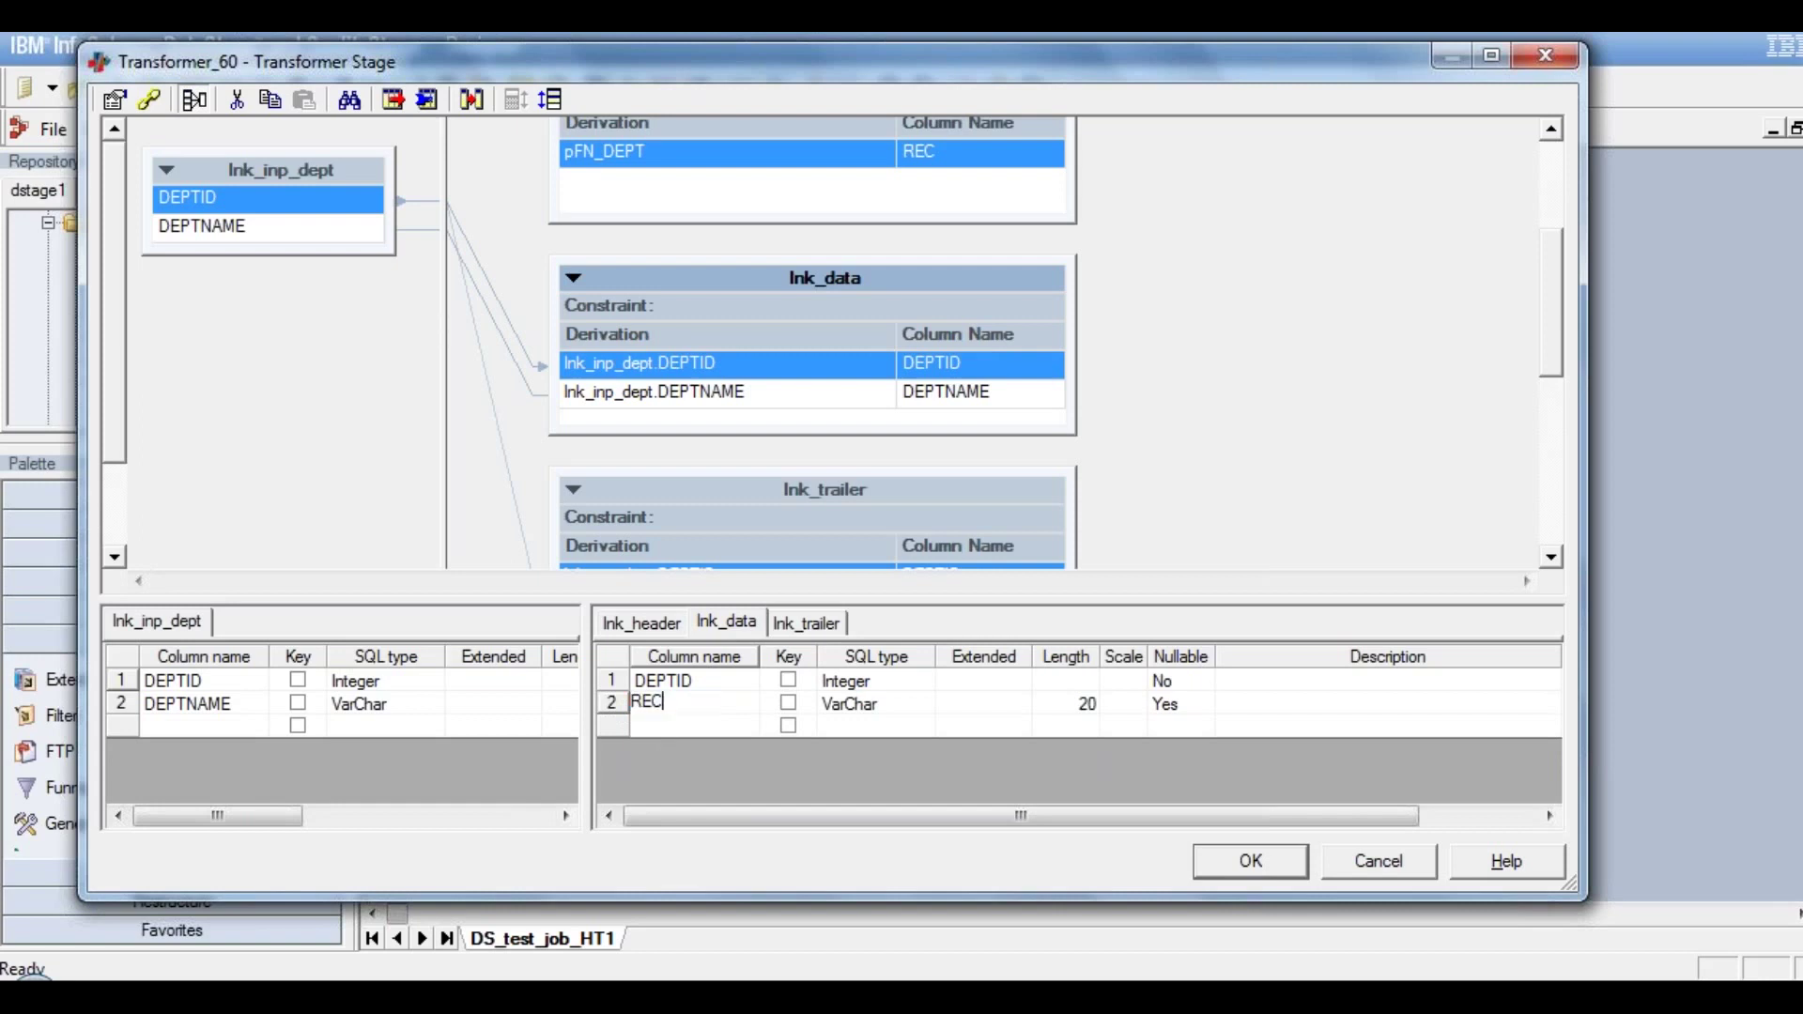
double_click(1063, 706)
key(Delete)
text(1)
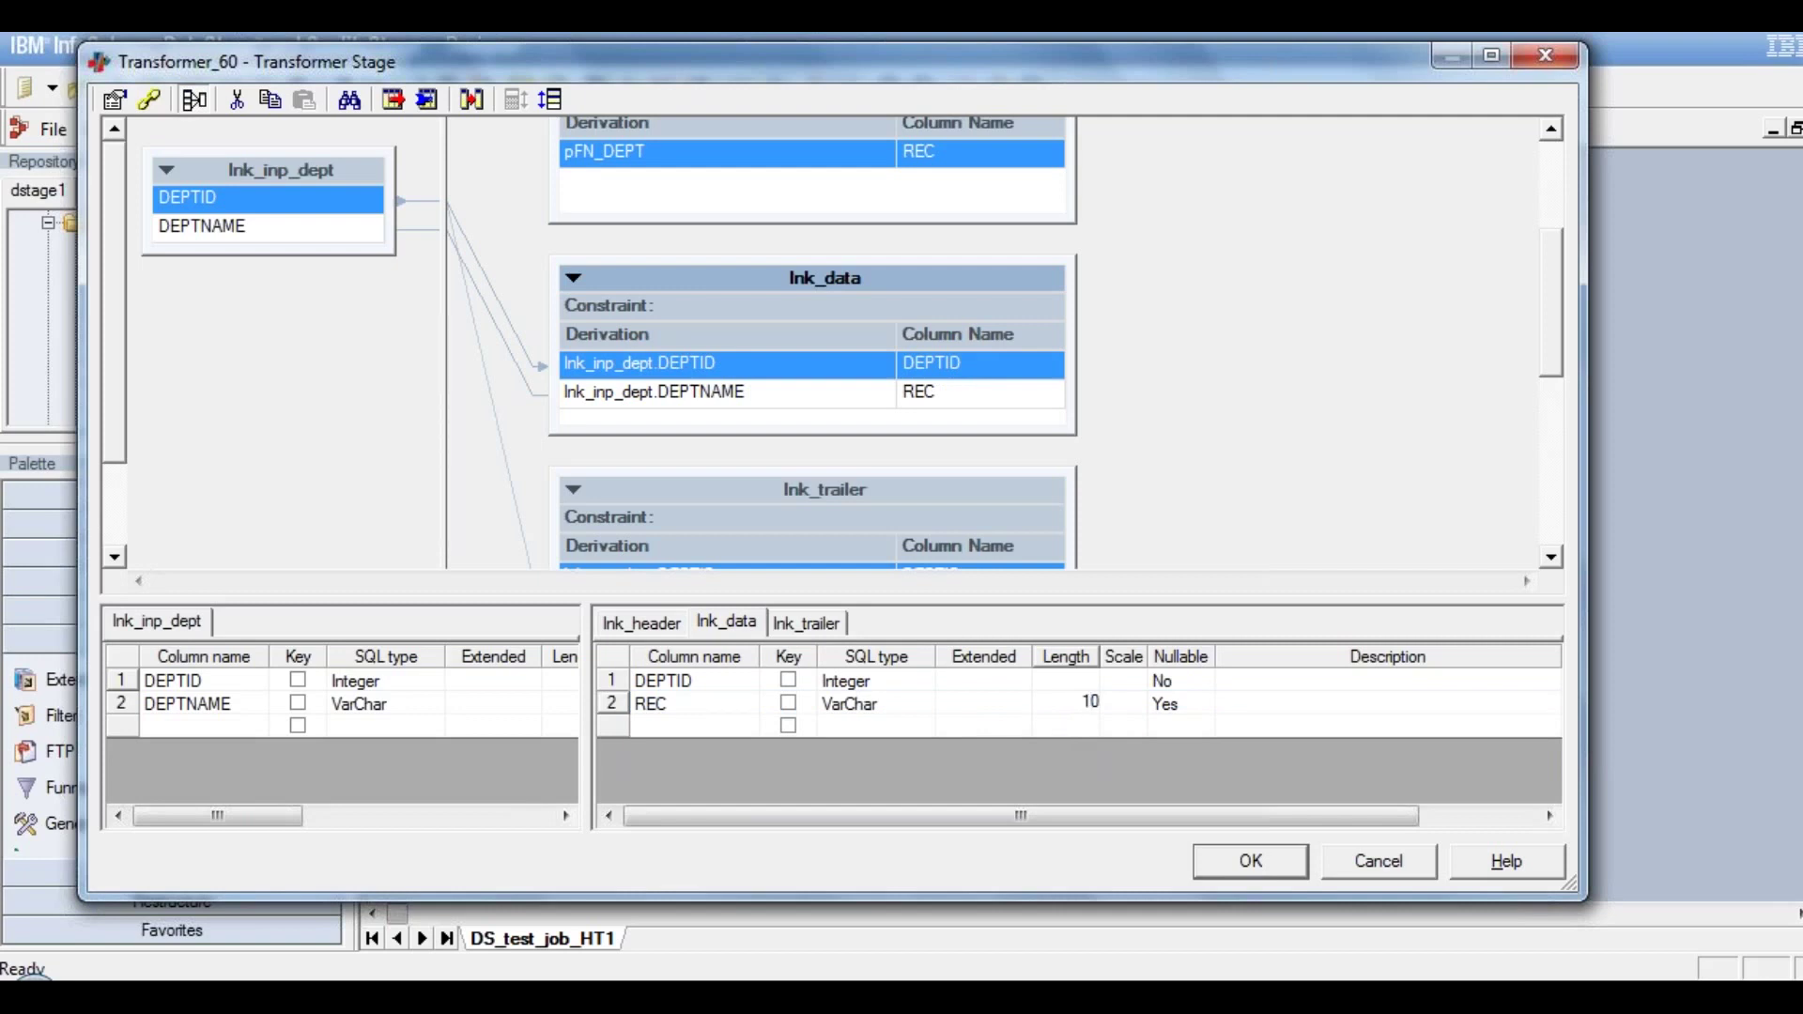
text(0)
Delete the DEPTID column from the lnk_data output link
click(666, 681)
right_click(667, 681)
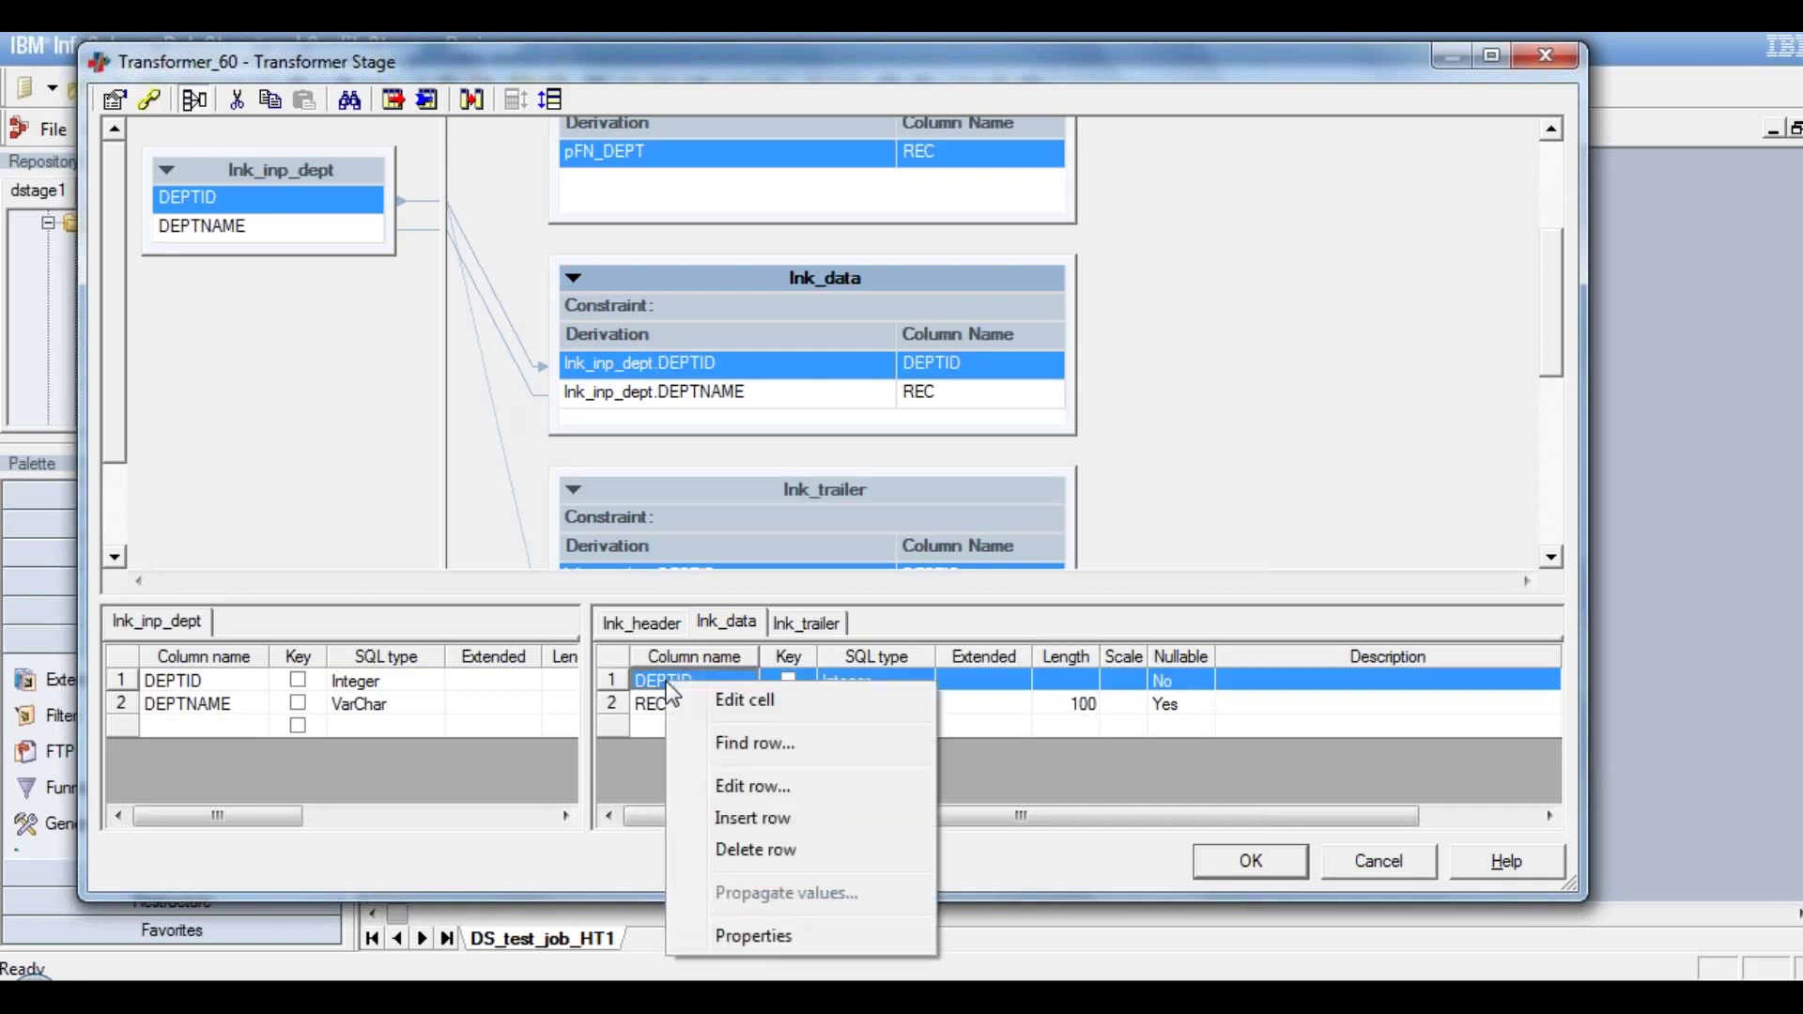
click(767, 850)
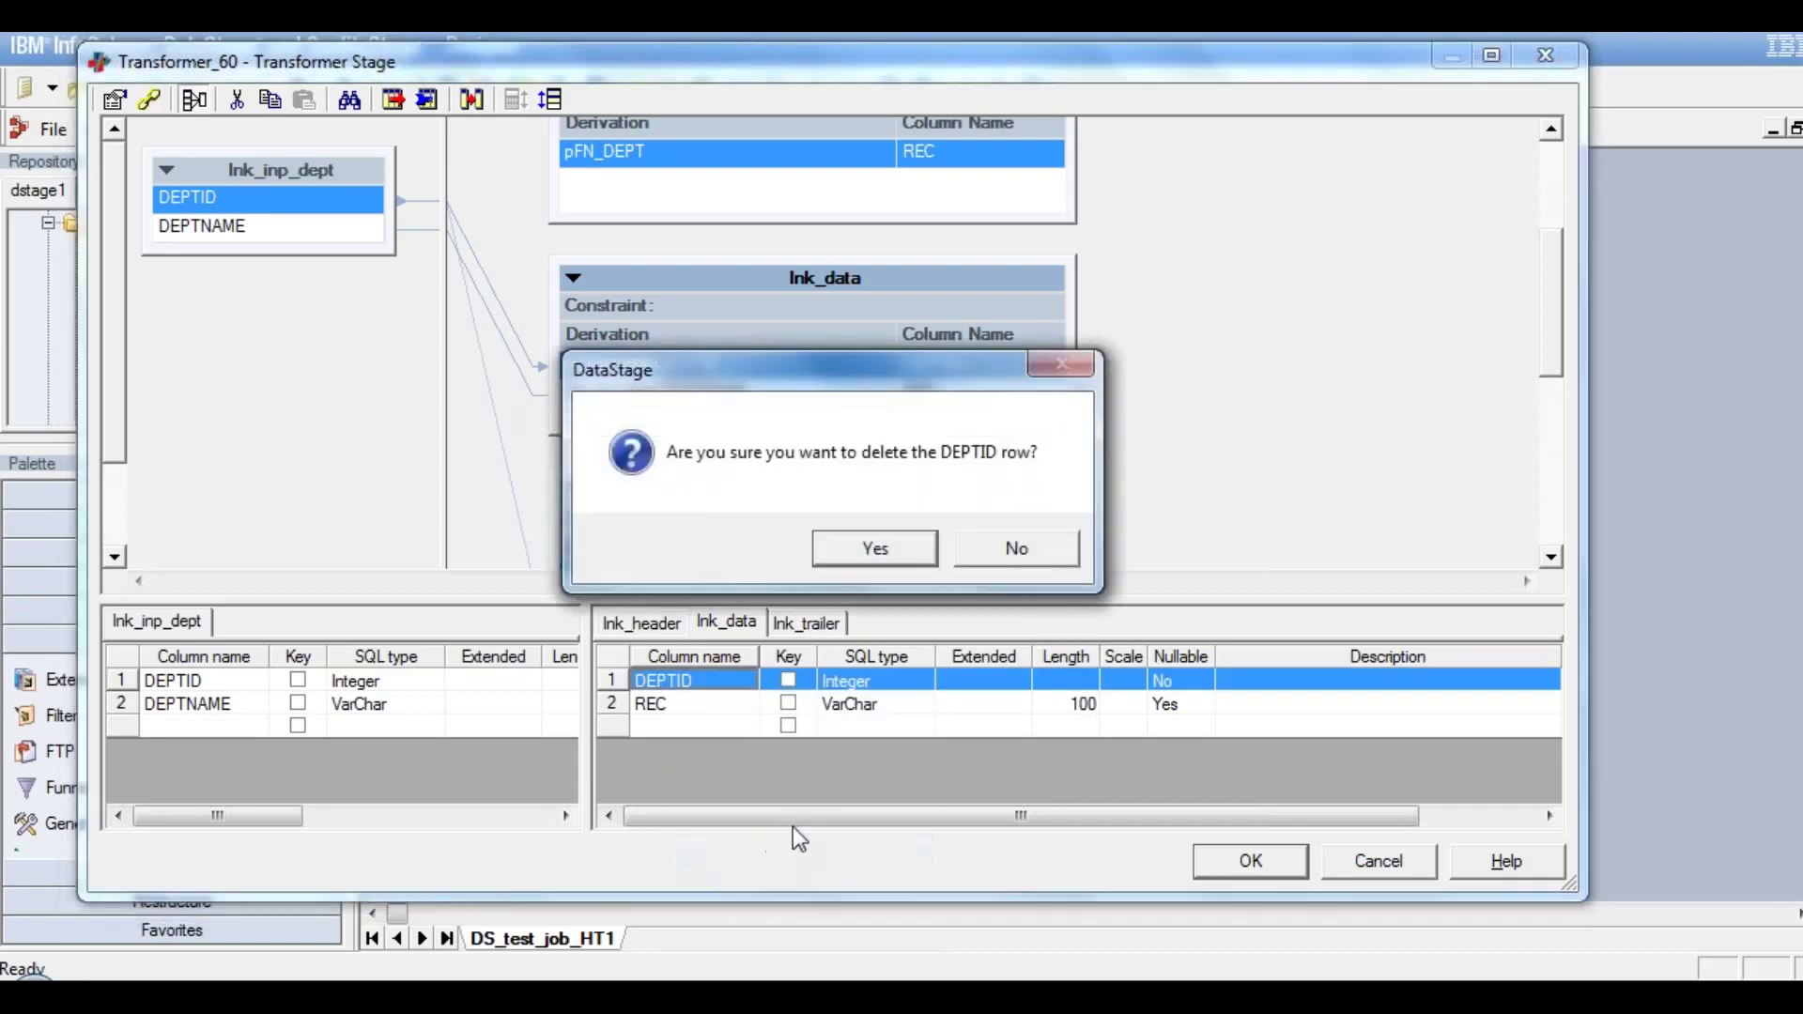
click(884, 558)
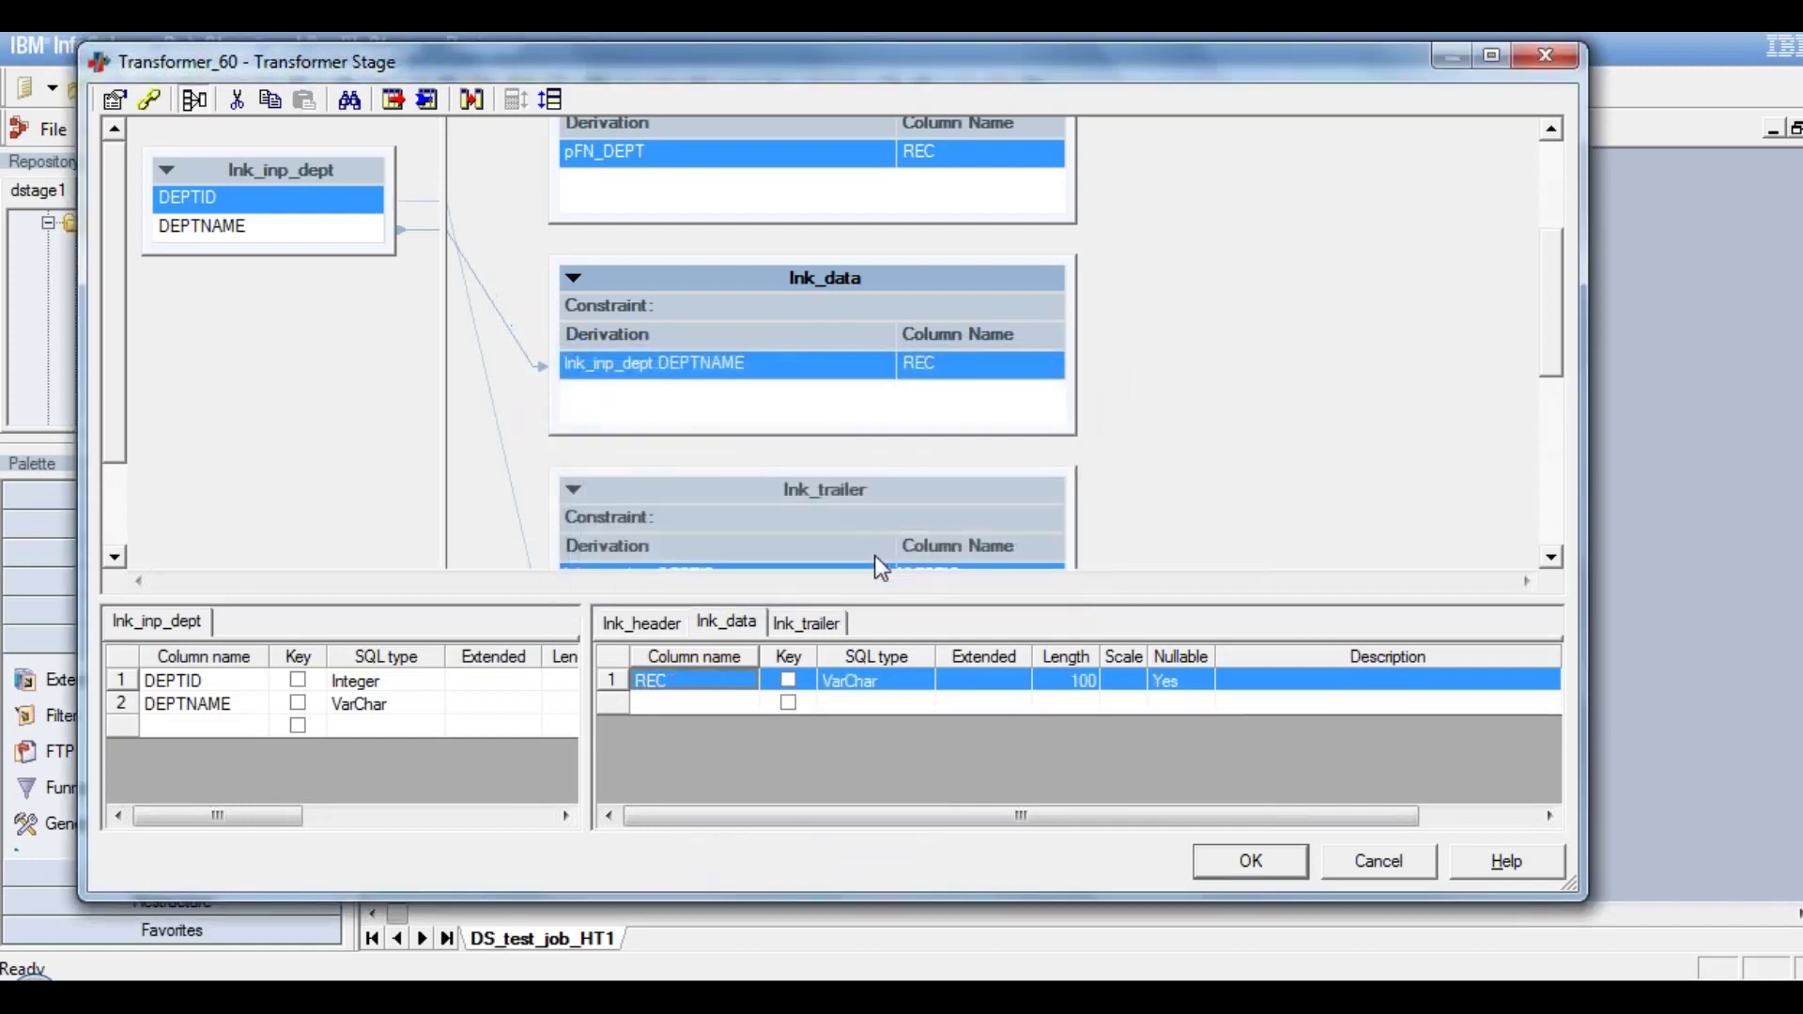
Replace the derivation of lnk_data's REC column with the input column lnk_inp_dept.DEPTID
click(789, 378)
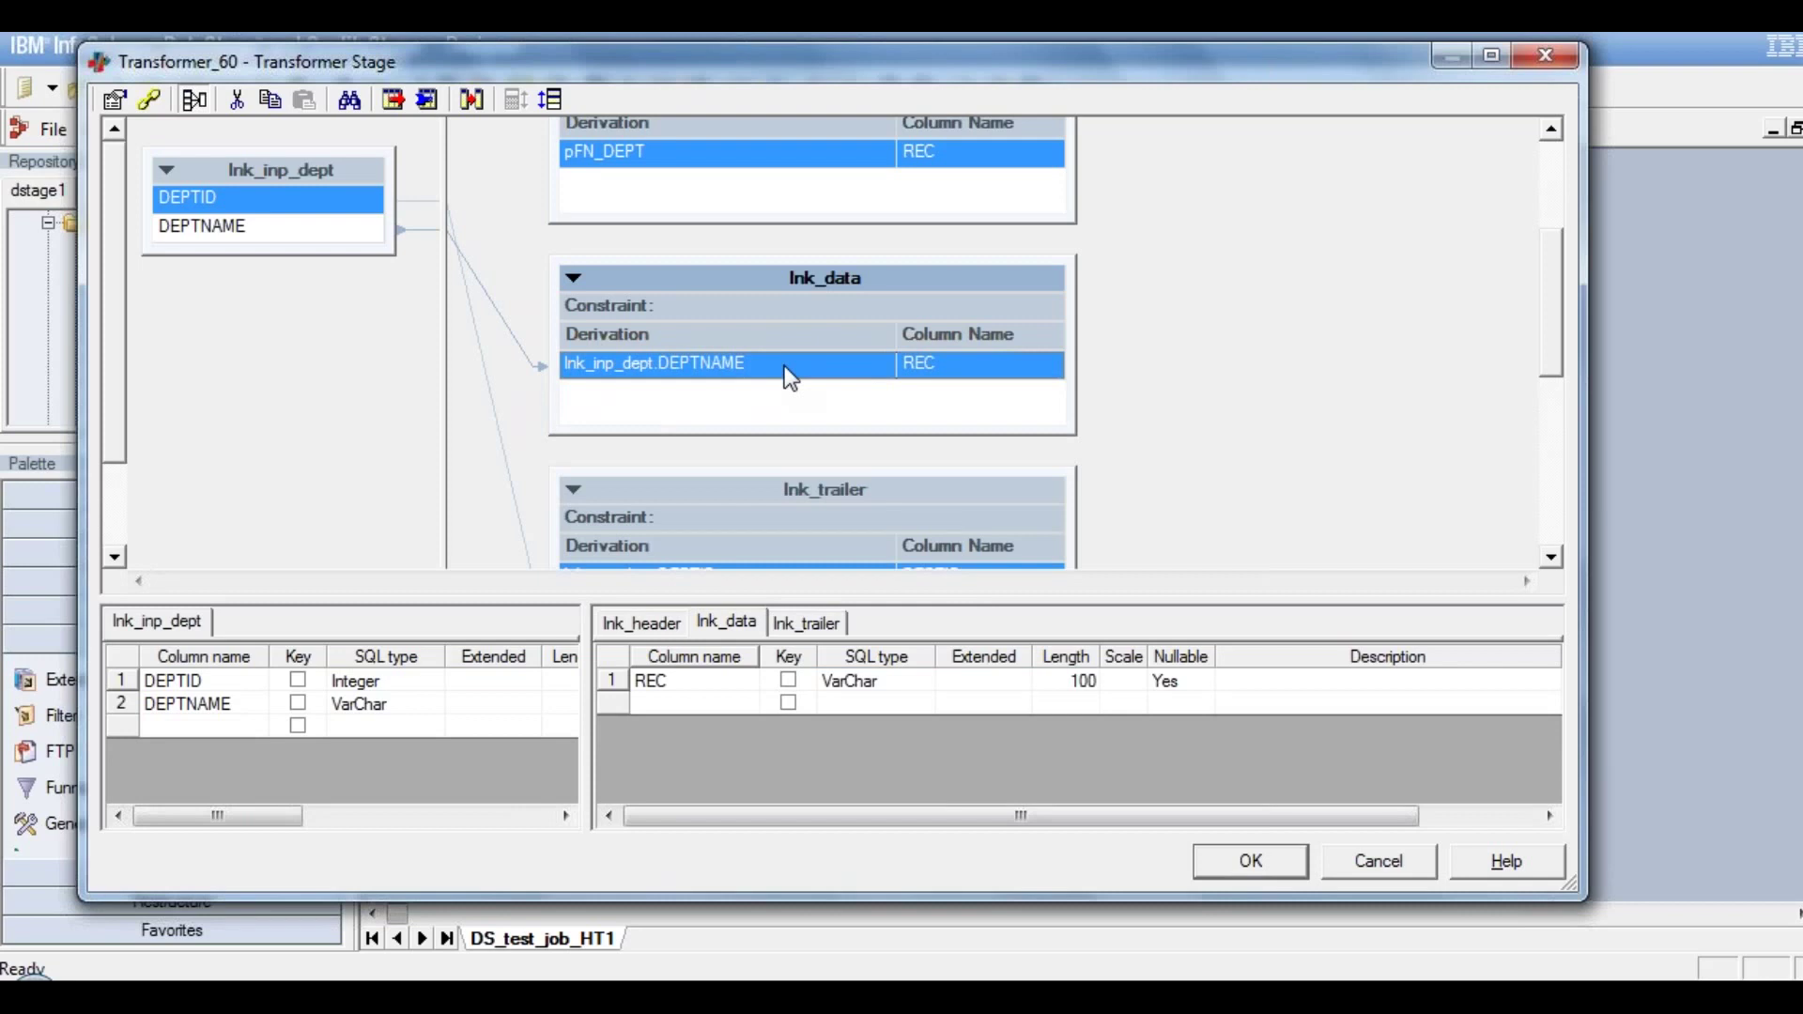
double_click(785, 366)
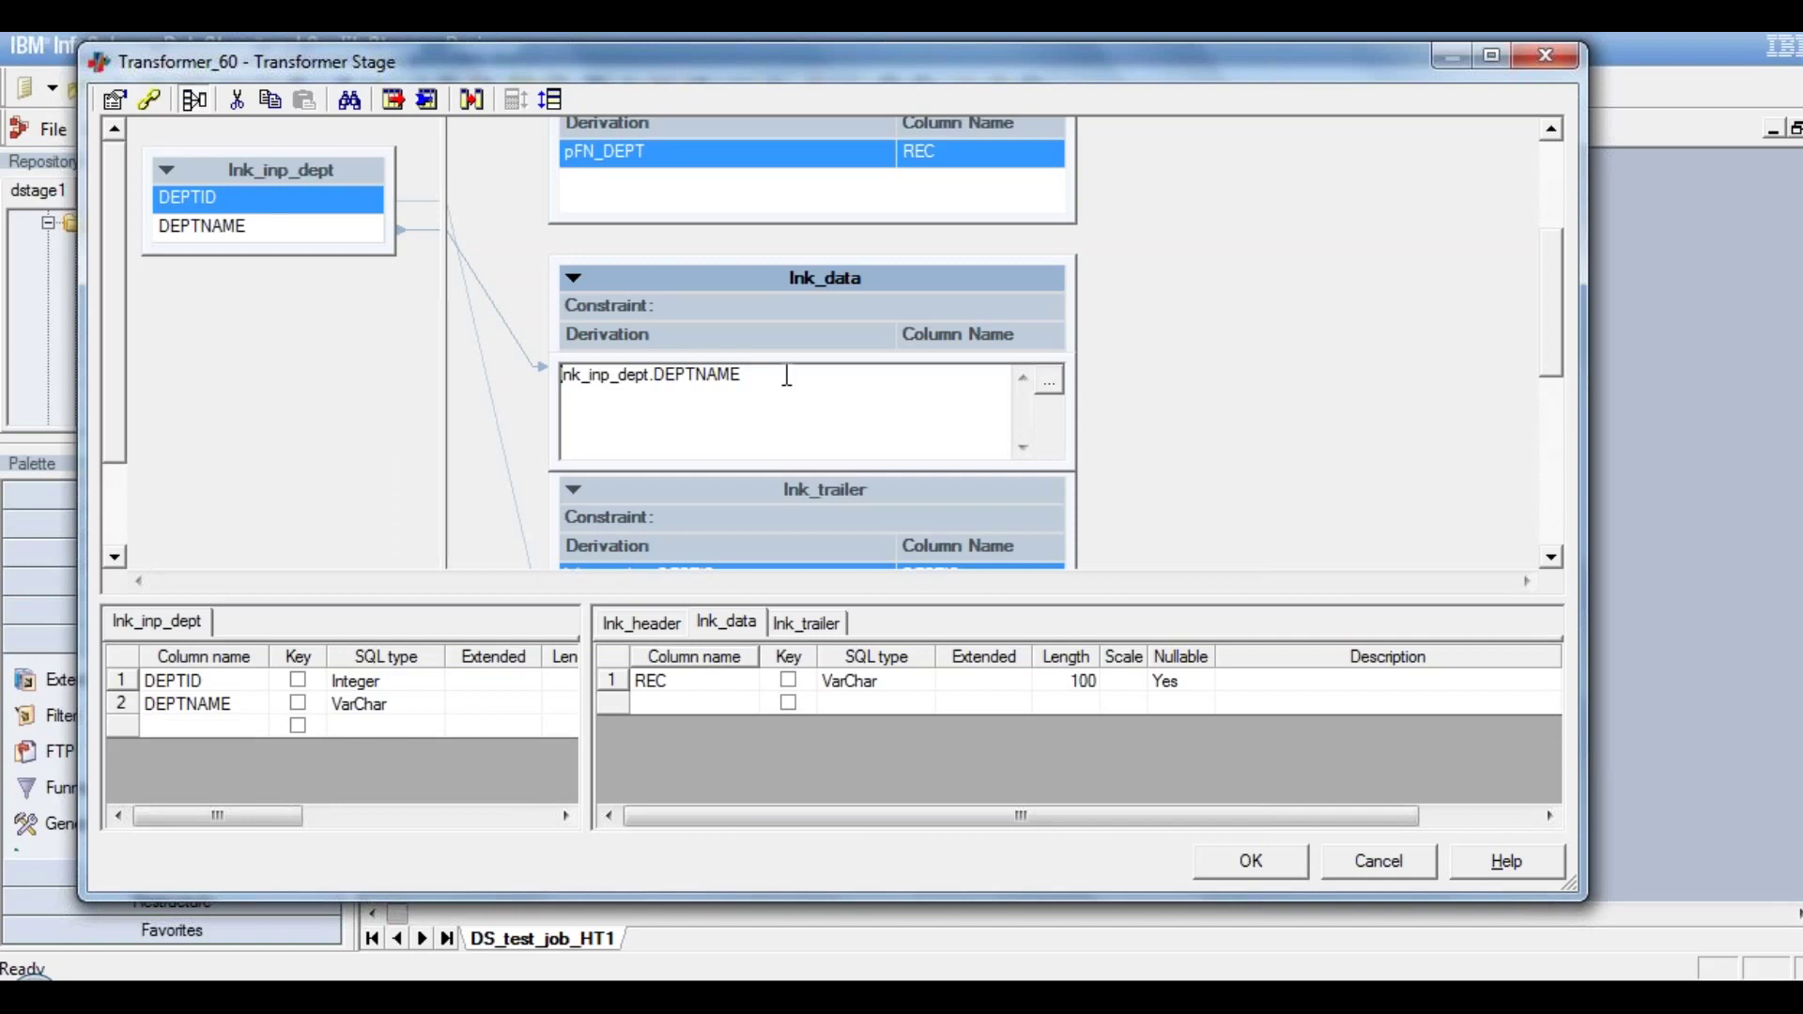
double_click(564, 377)
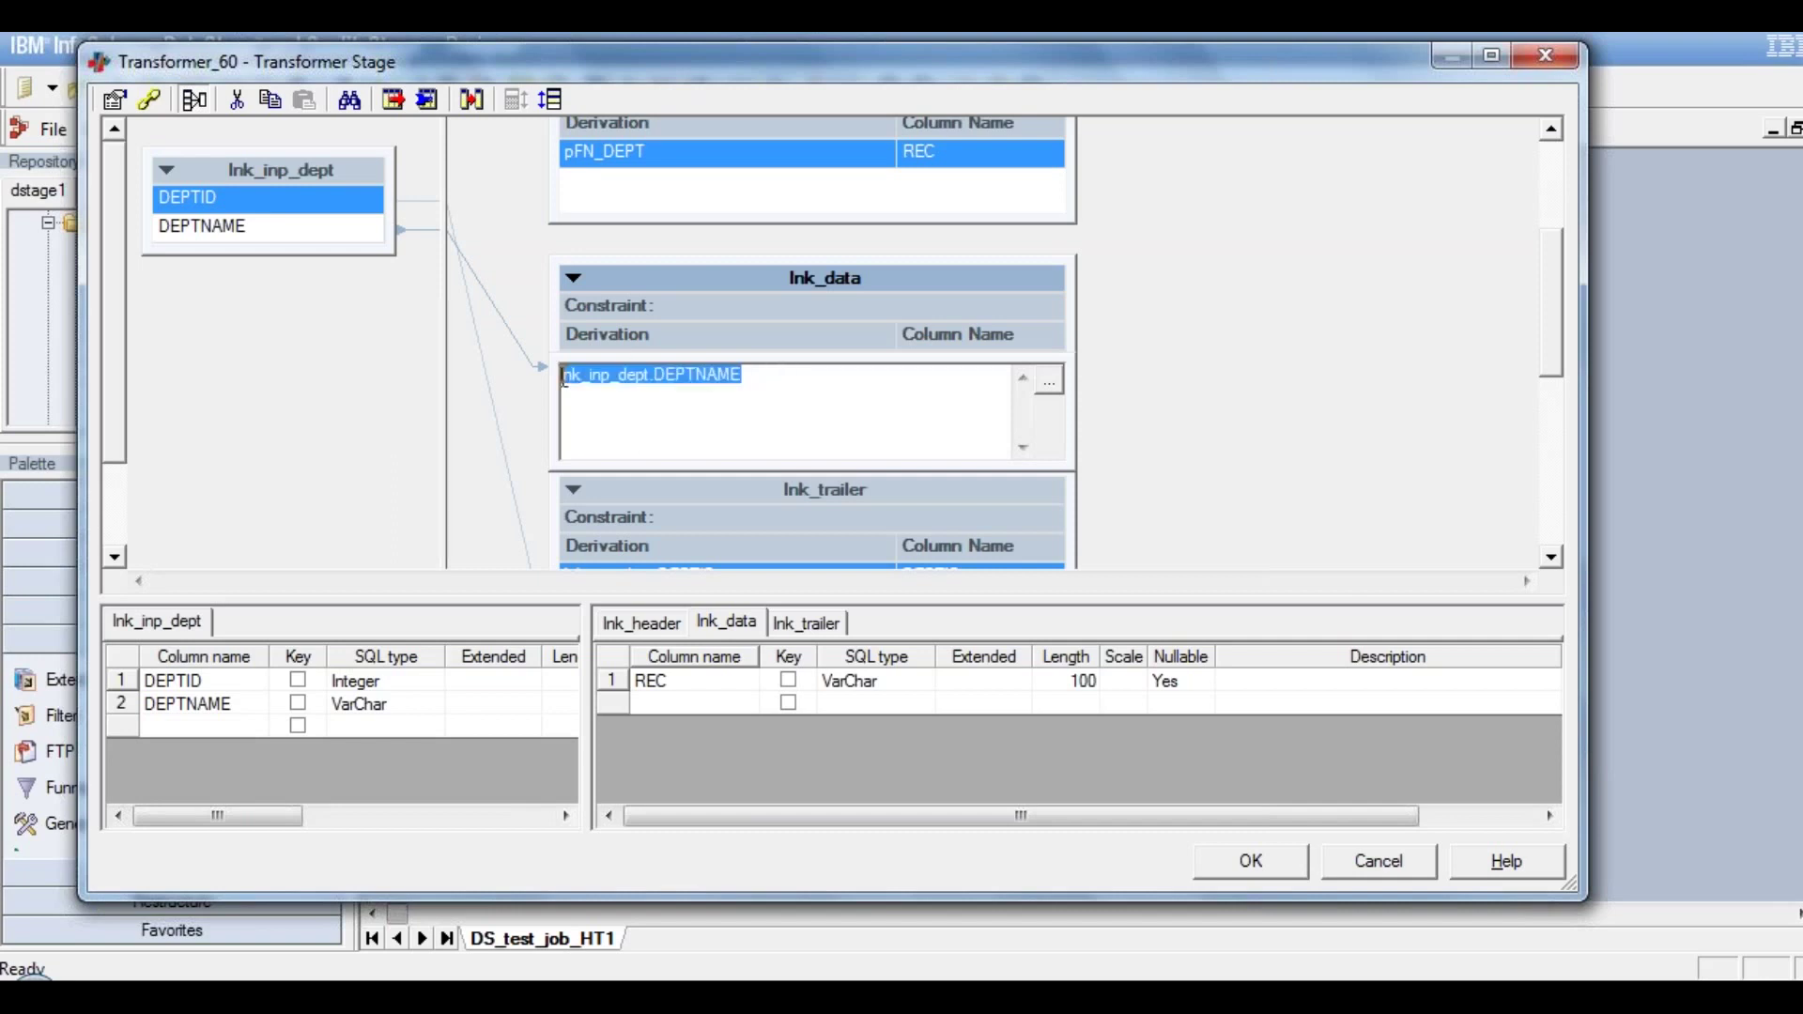
key(Delete)
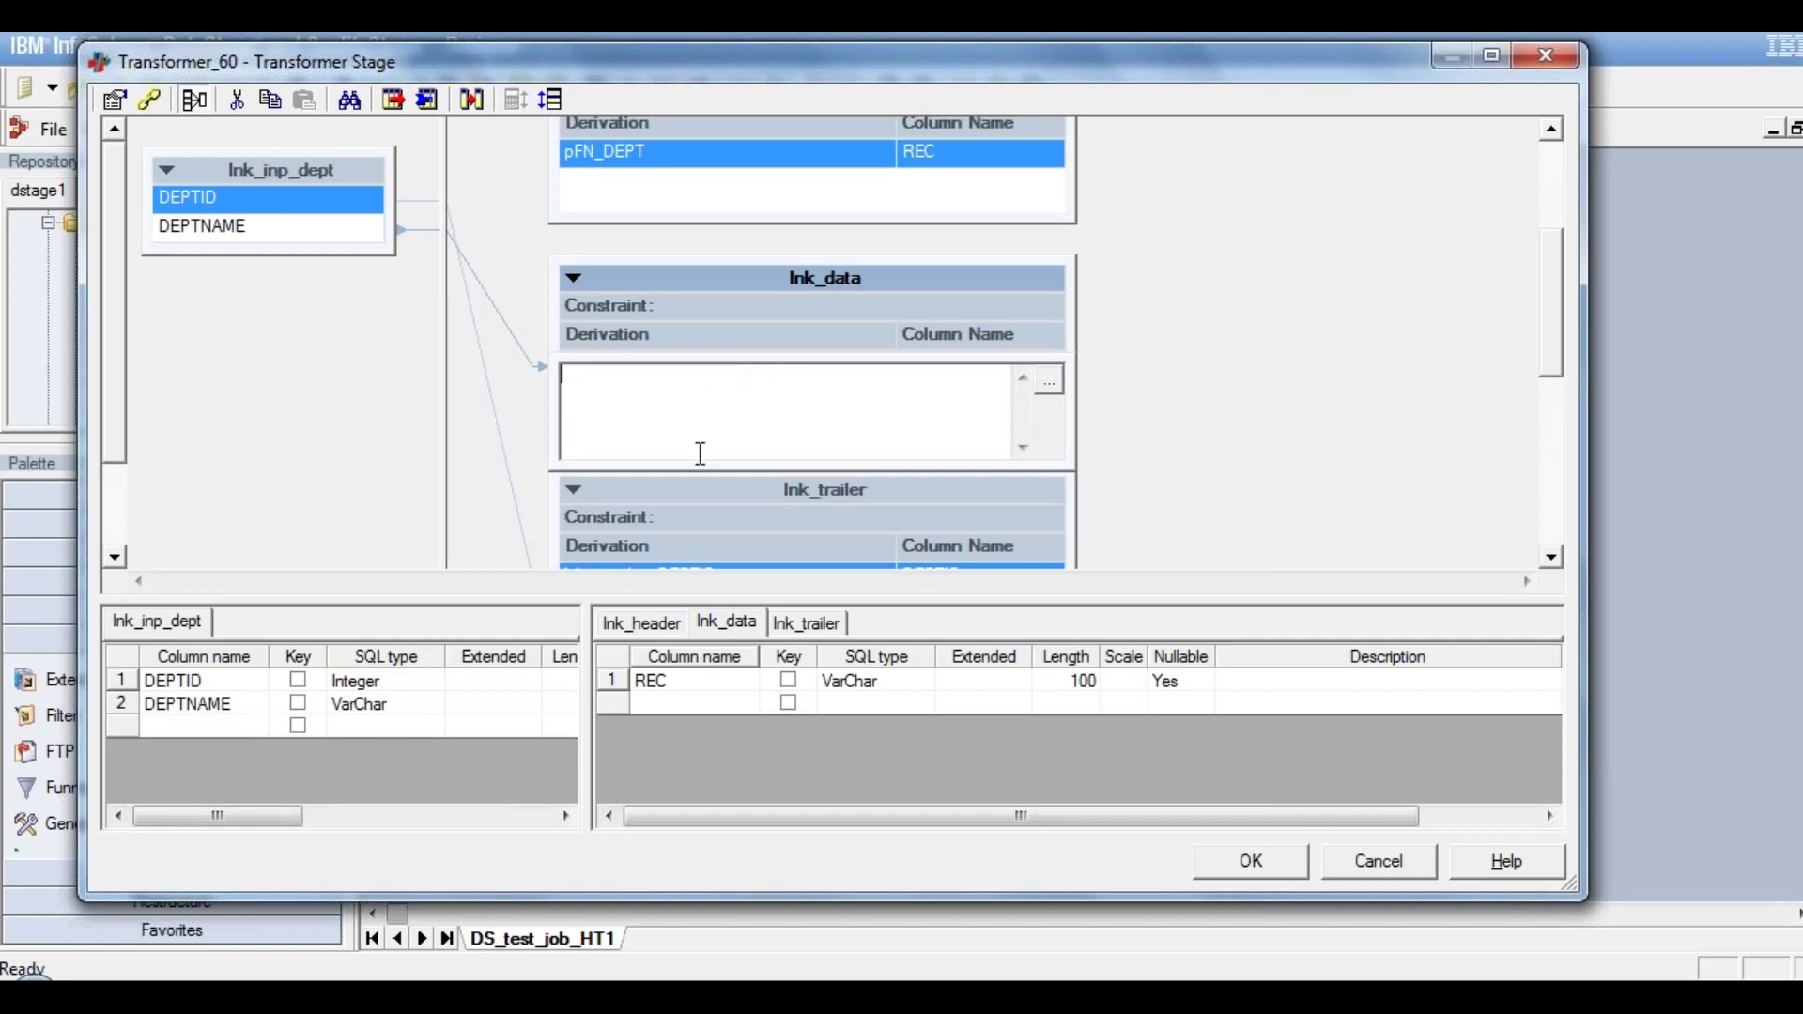
right_click(564, 383)
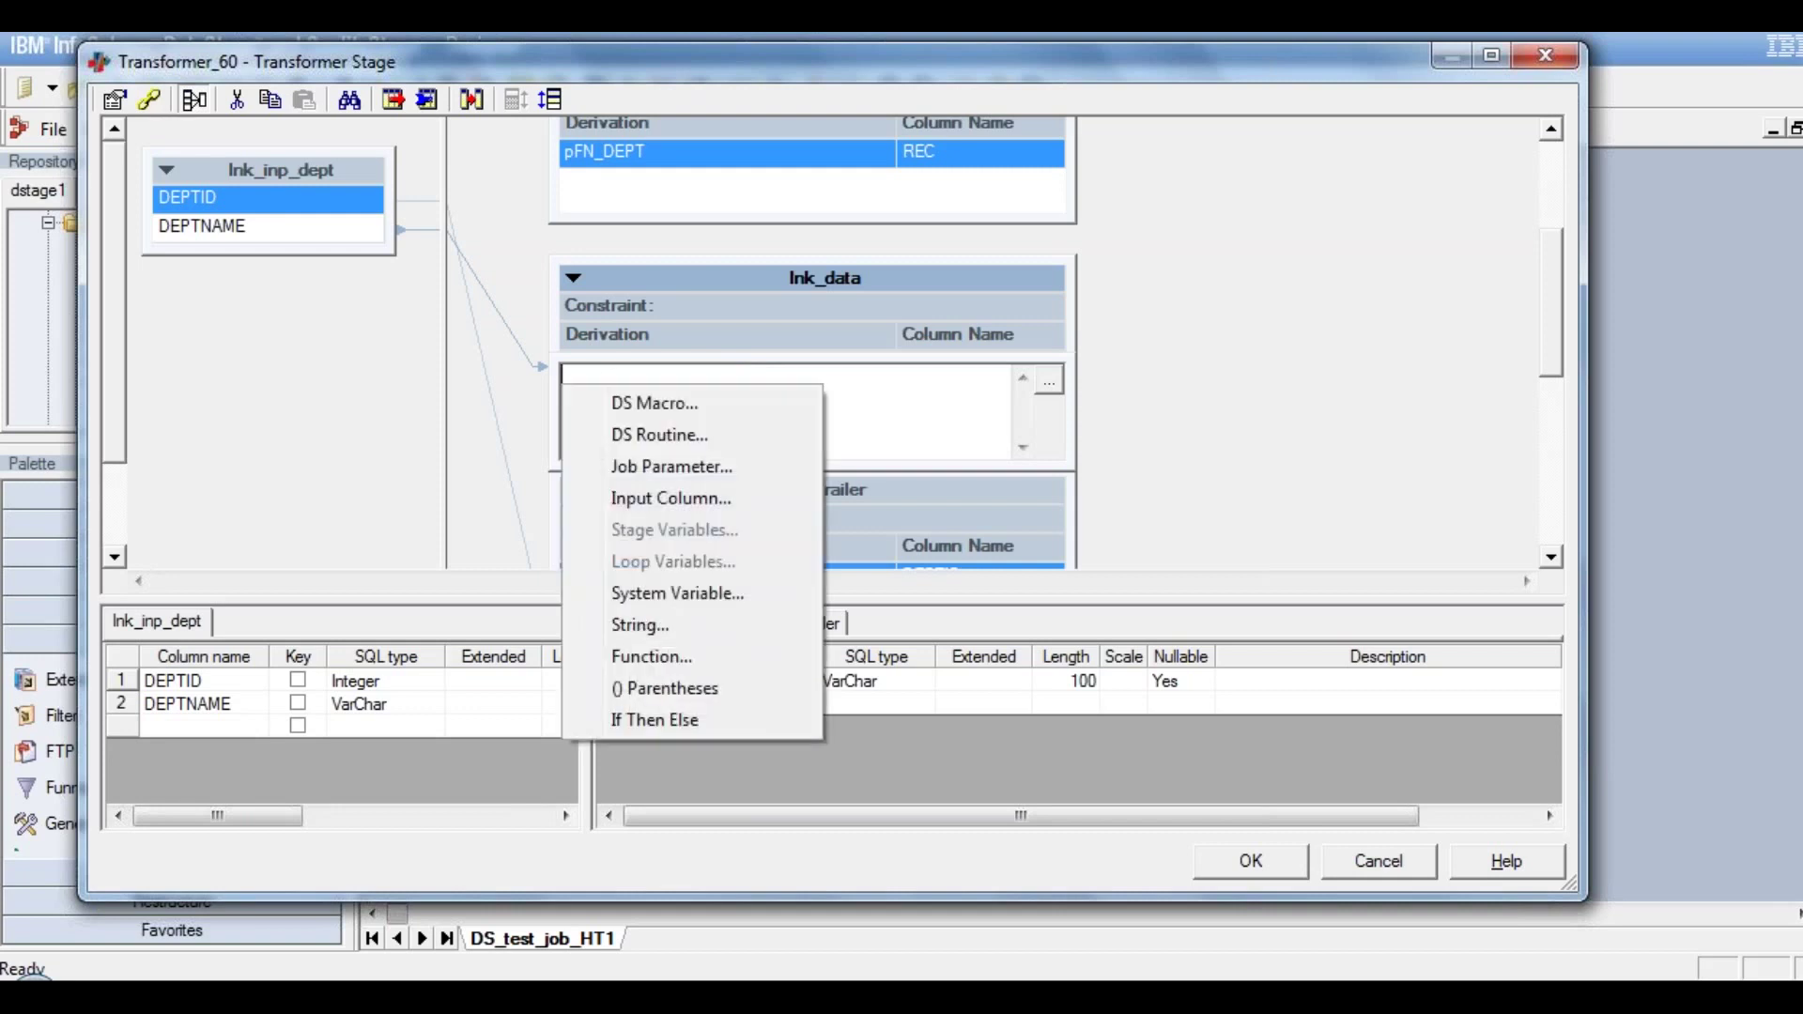
click(687, 501)
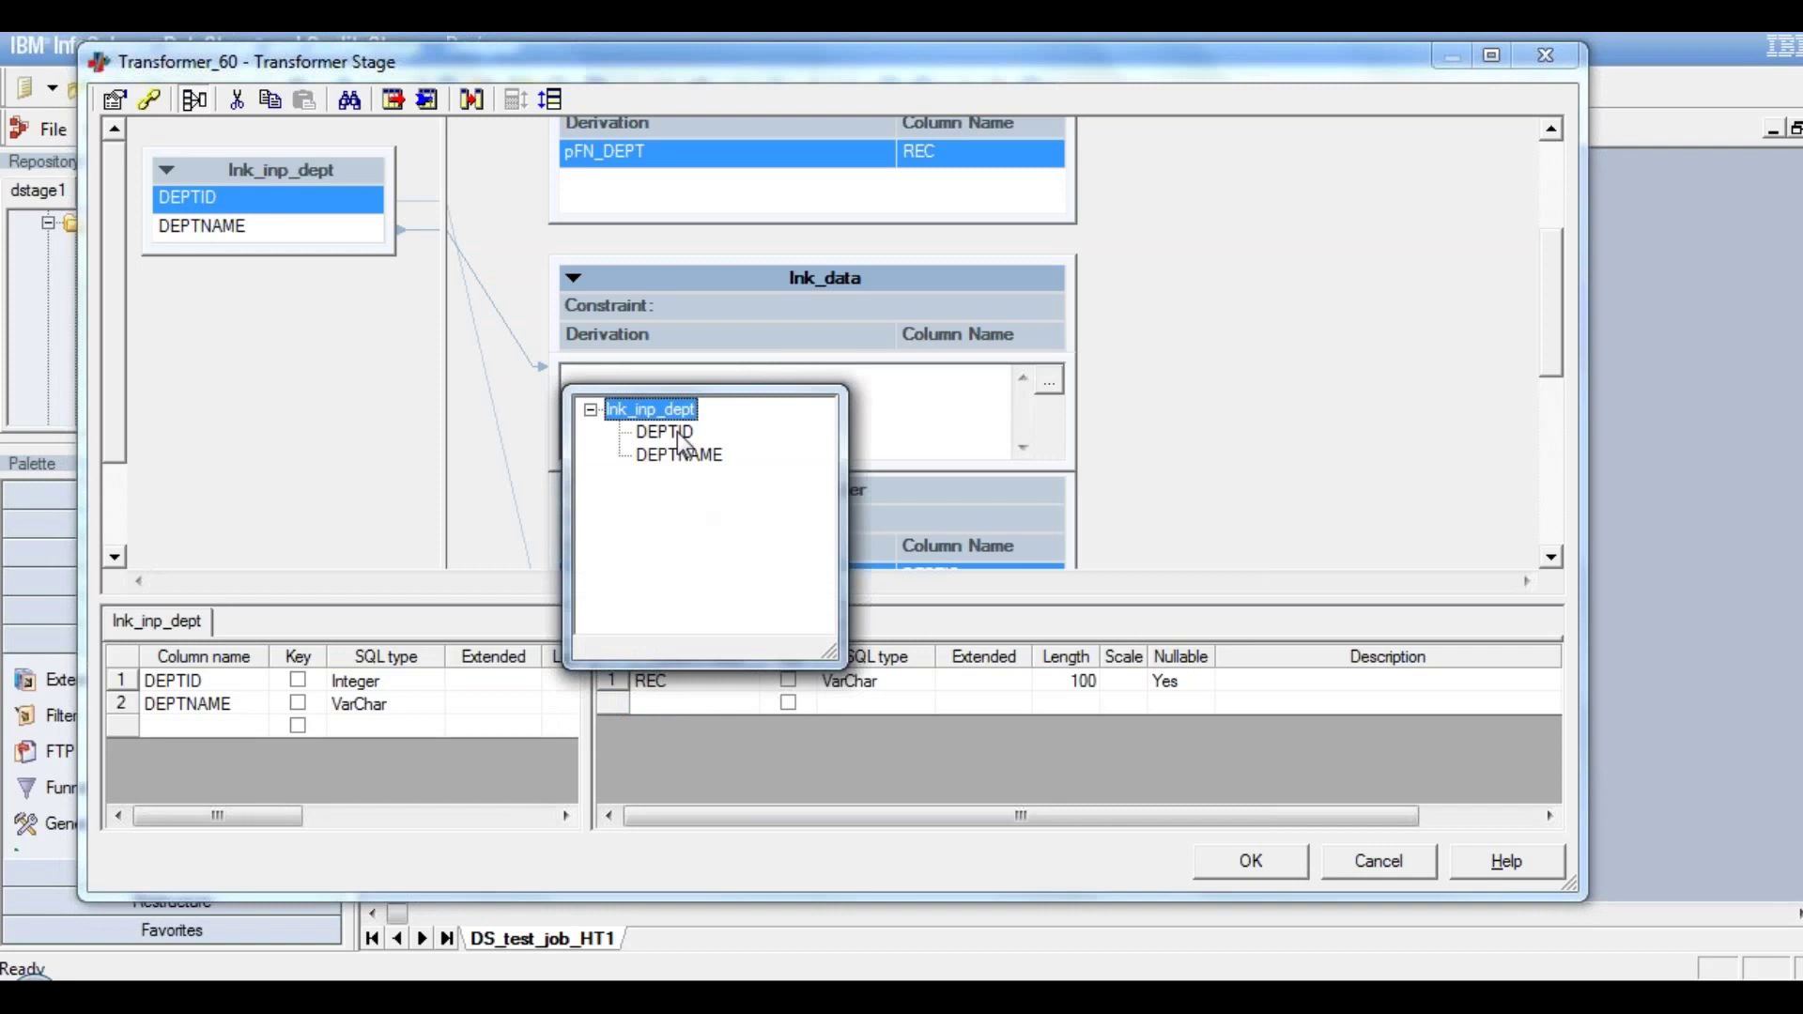
double_click(665, 433)
Extend lnk_data's REC derivation by concatenating a '|' separator and the input column lnk_inp_dept.DEPTNAME, and save the Transformer stage
text(:)
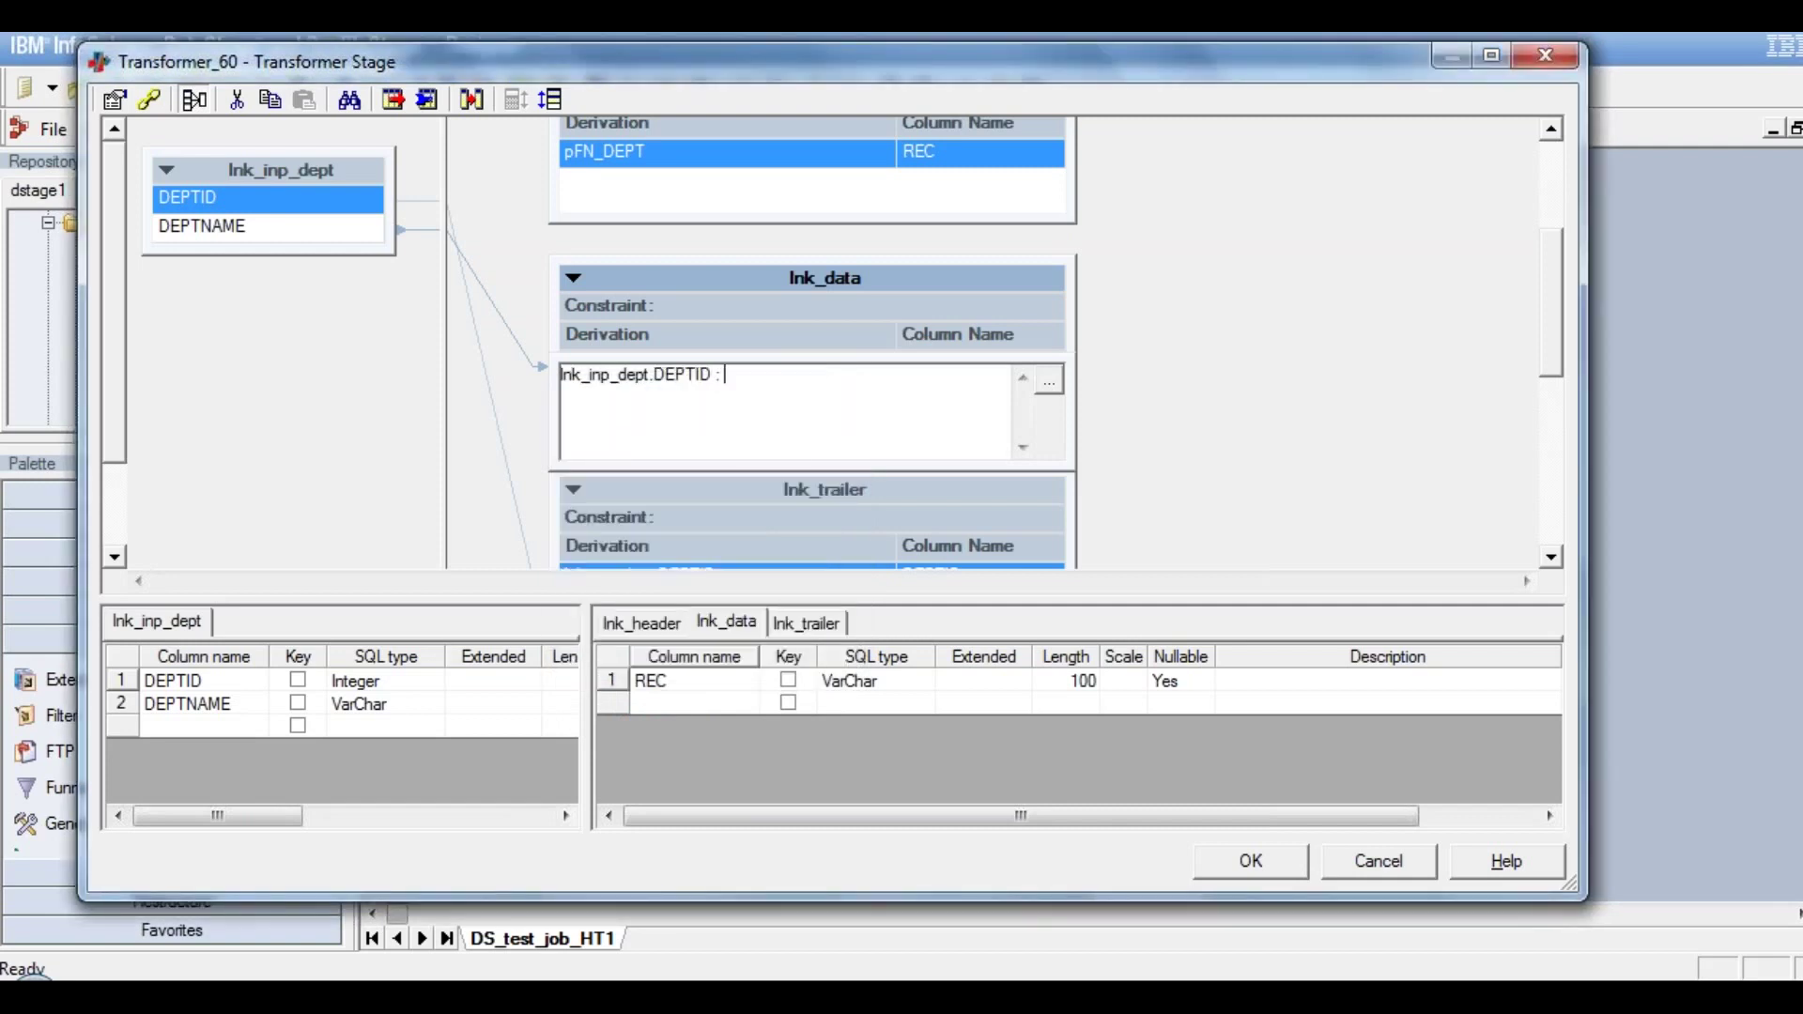
text( ")
text(T" :)
right_click(748, 382)
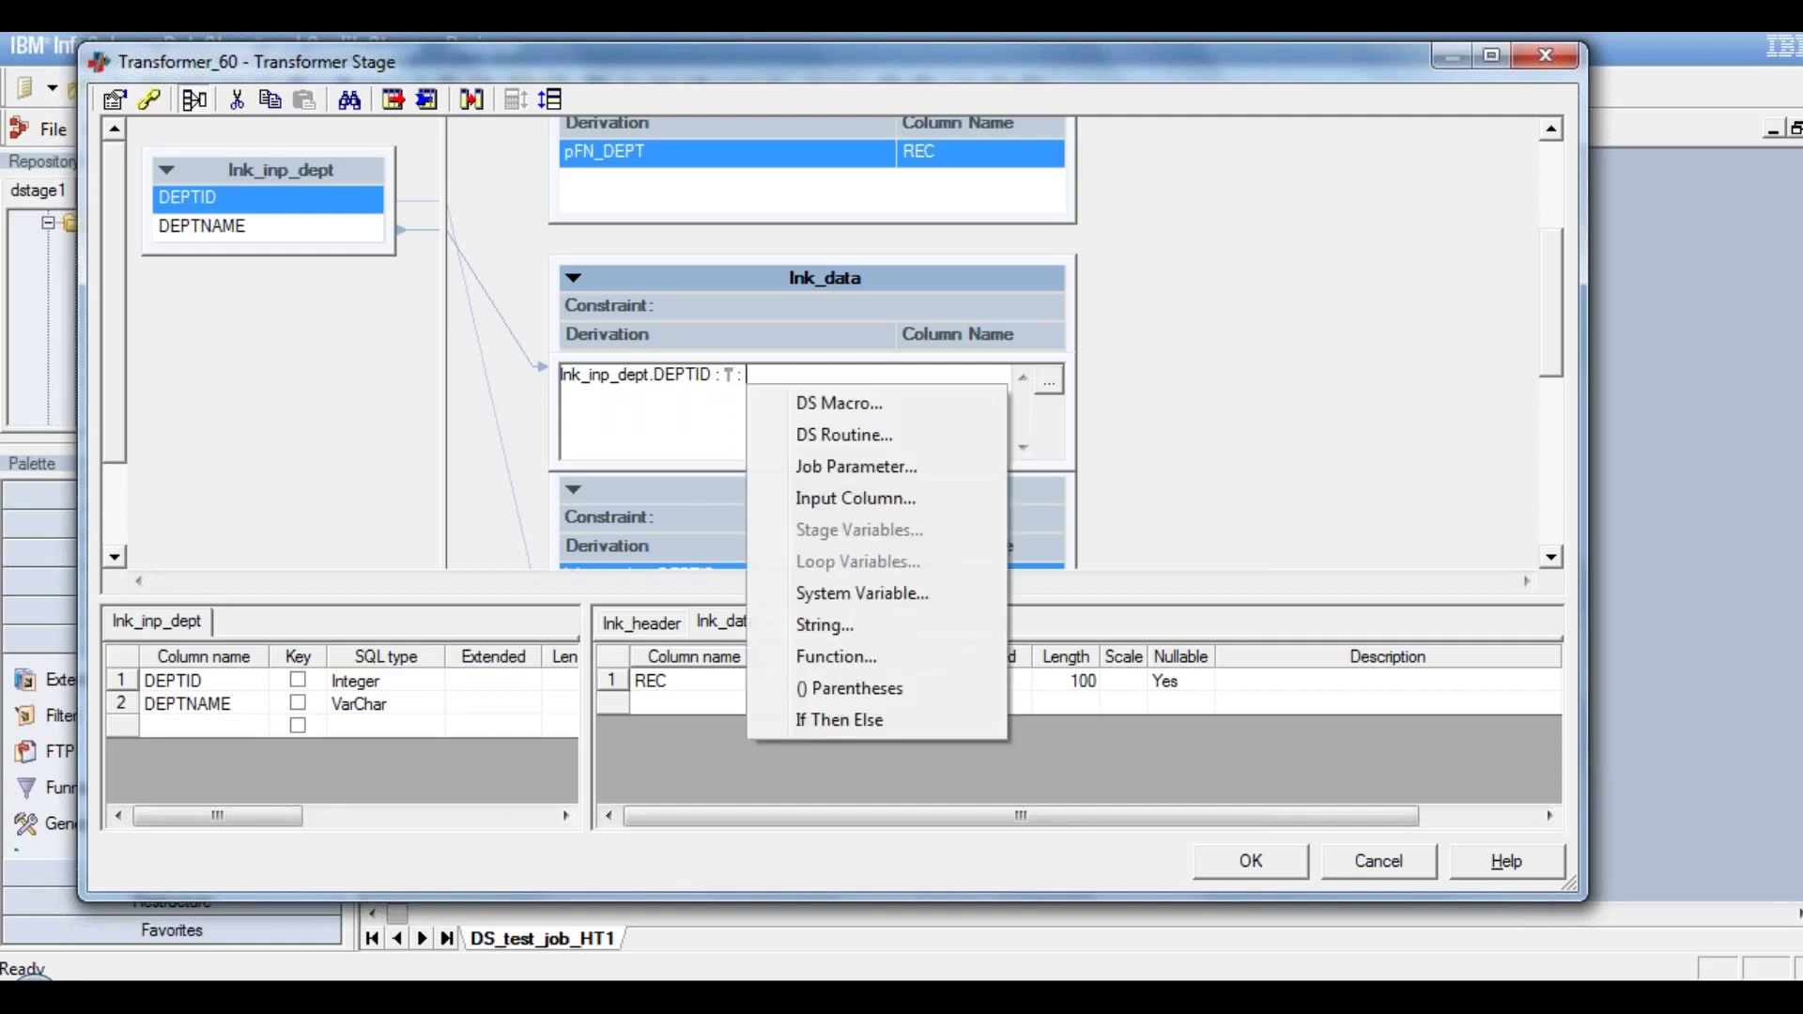
click(854, 498)
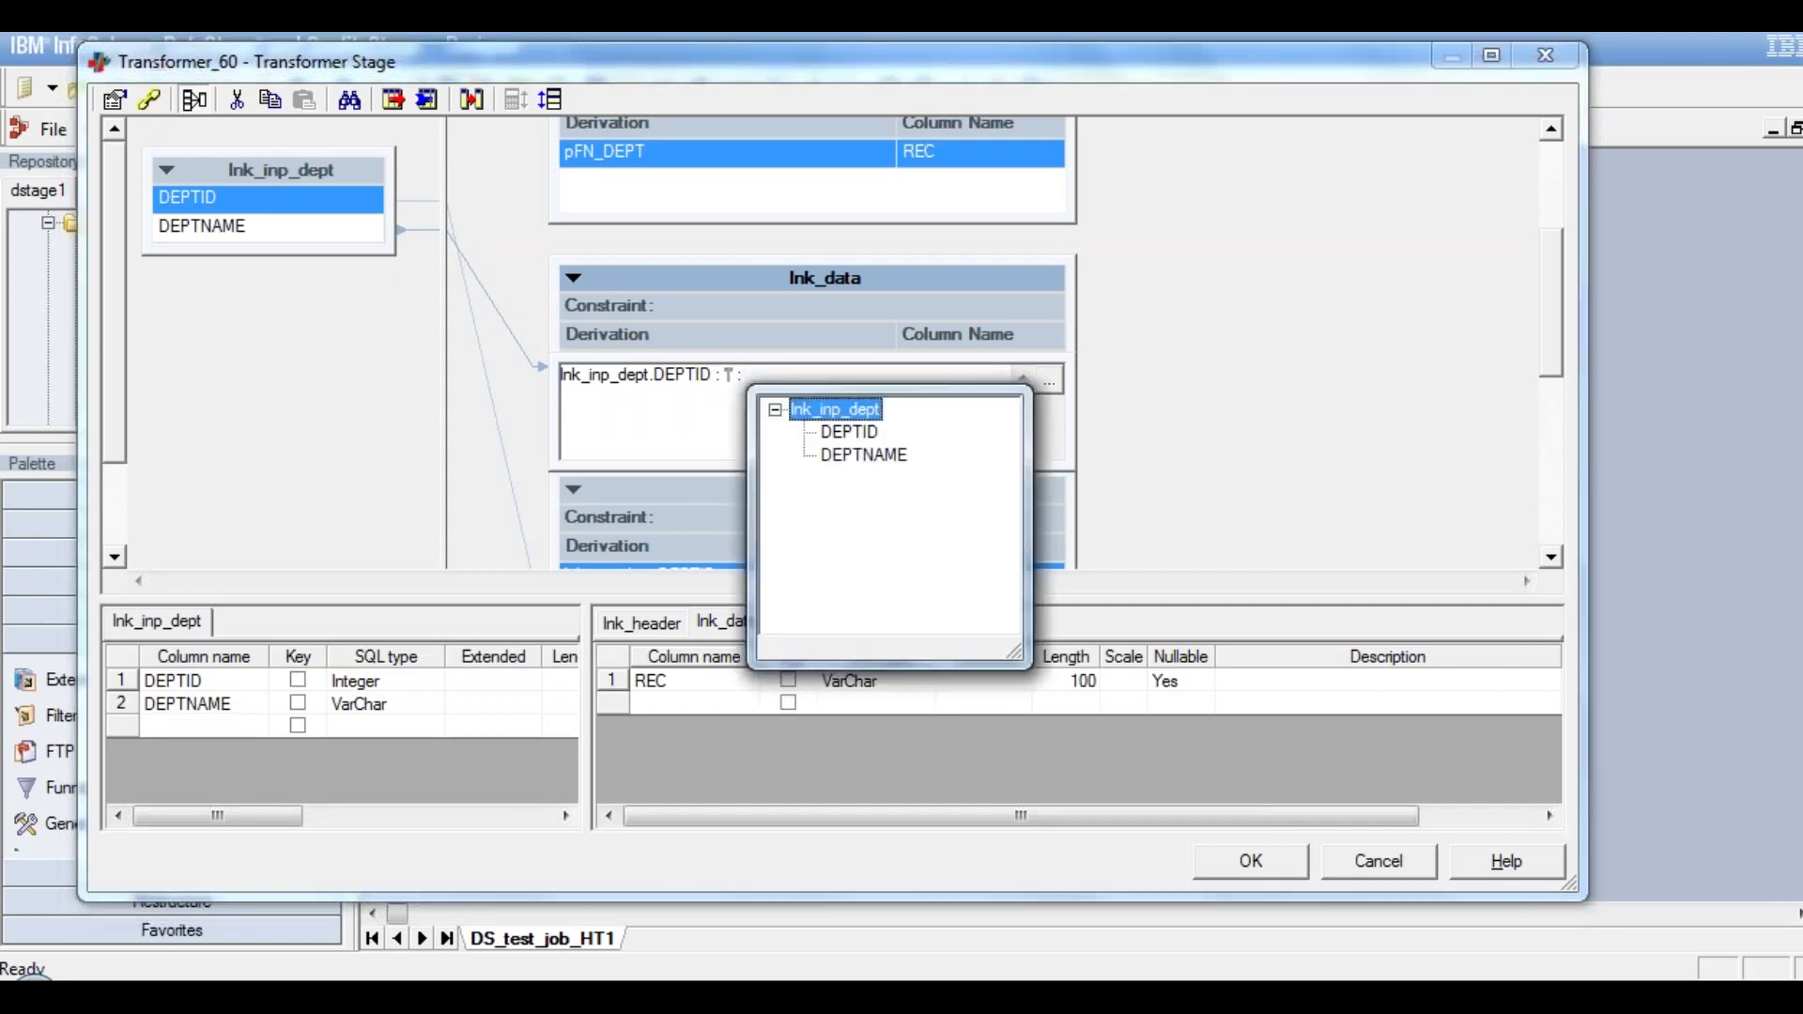
click(869, 460)
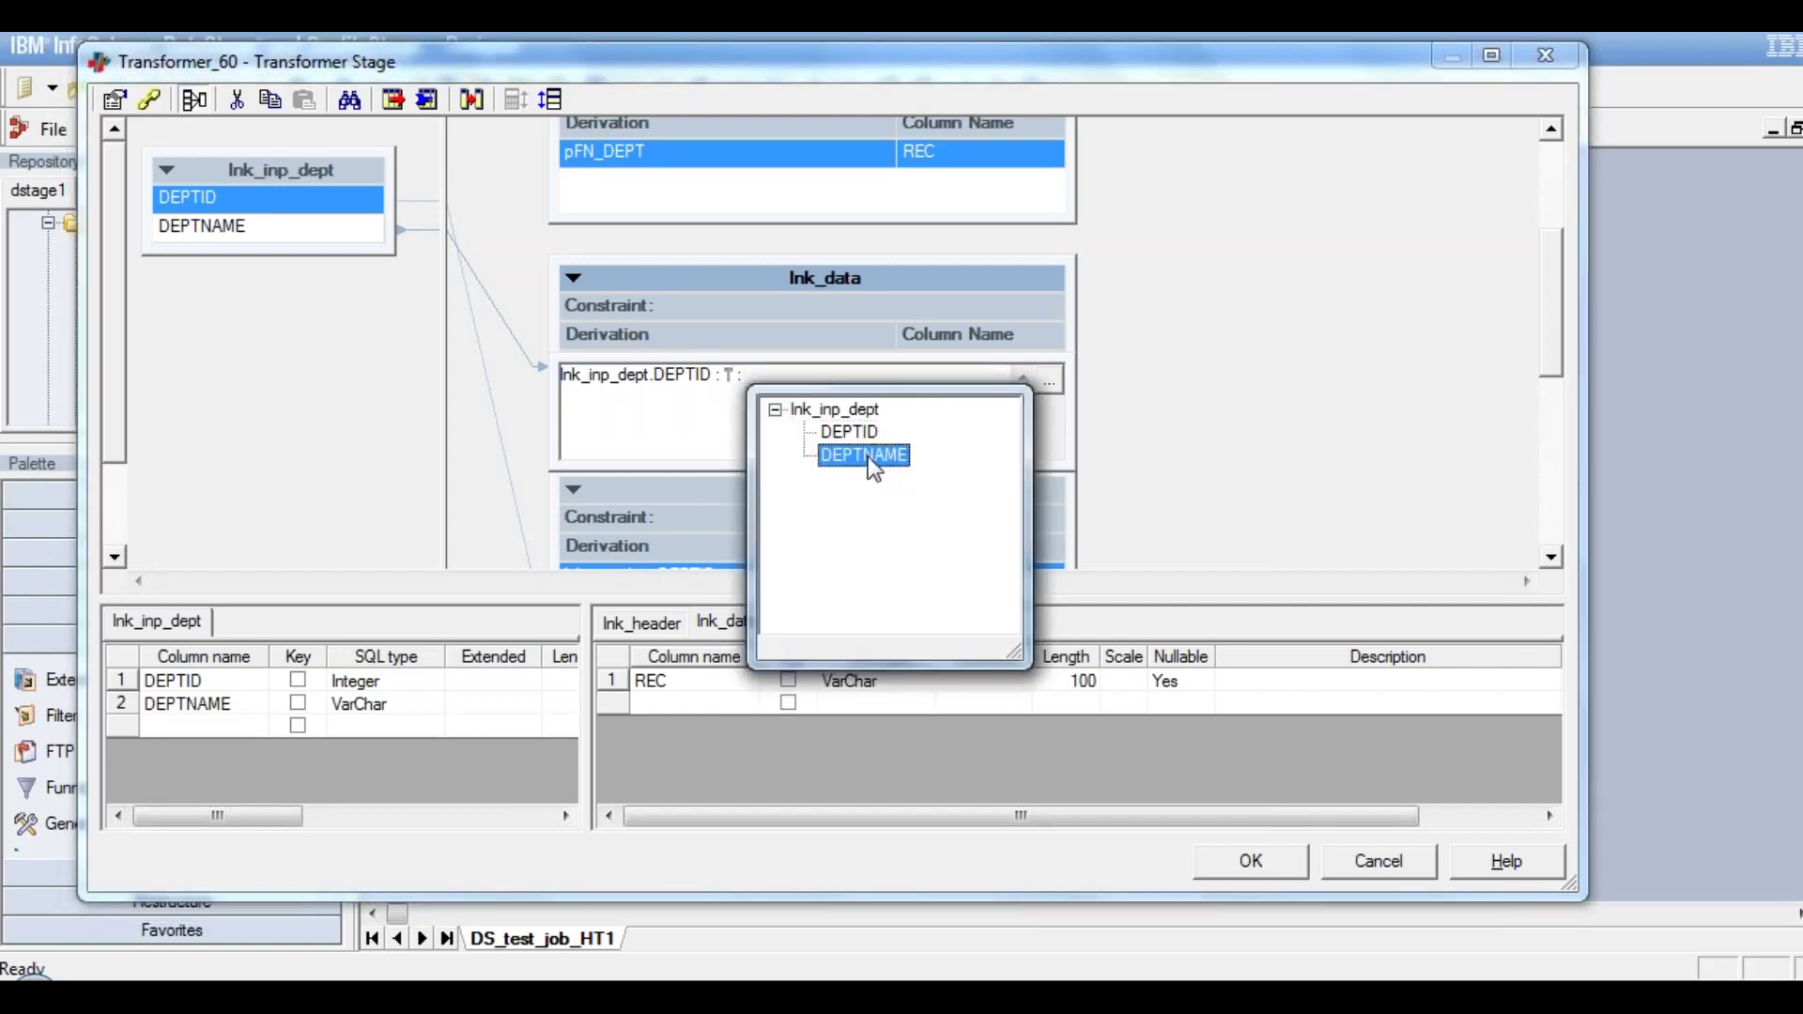
double_click(868, 457)
click(1213, 409)
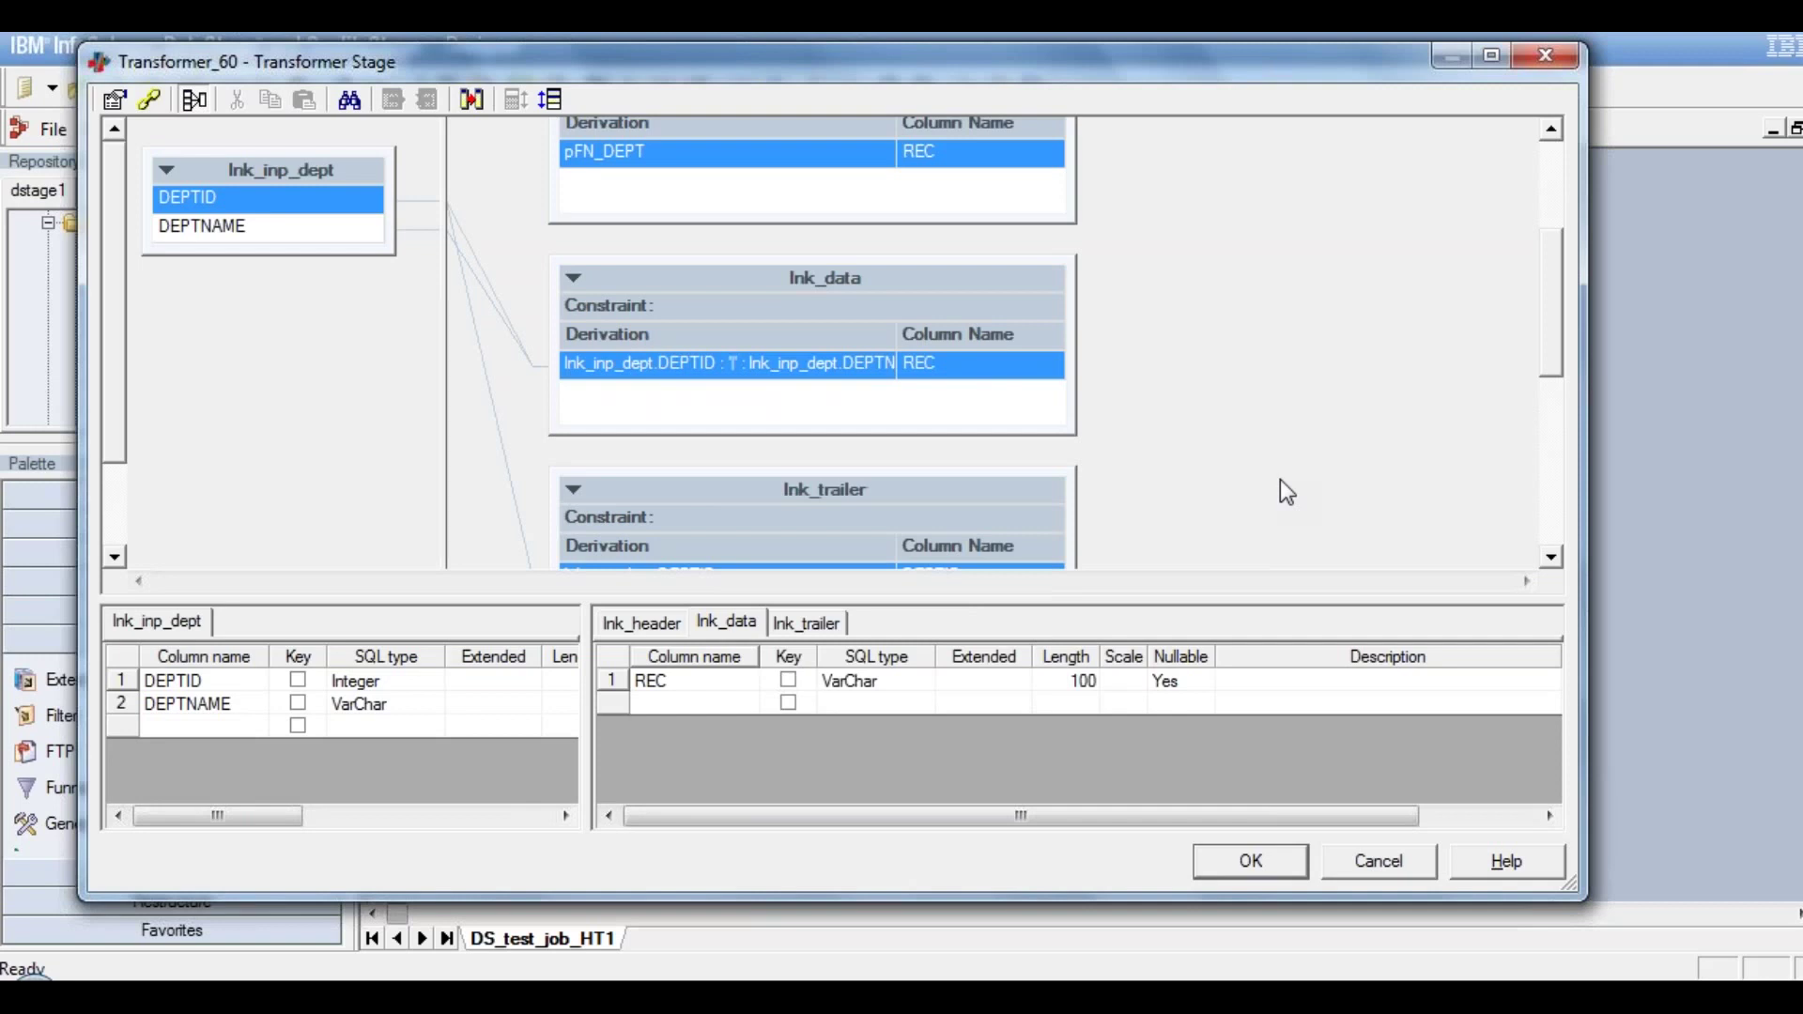
click(1549, 560)
click(1552, 560)
click(1551, 560)
click(1552, 560)
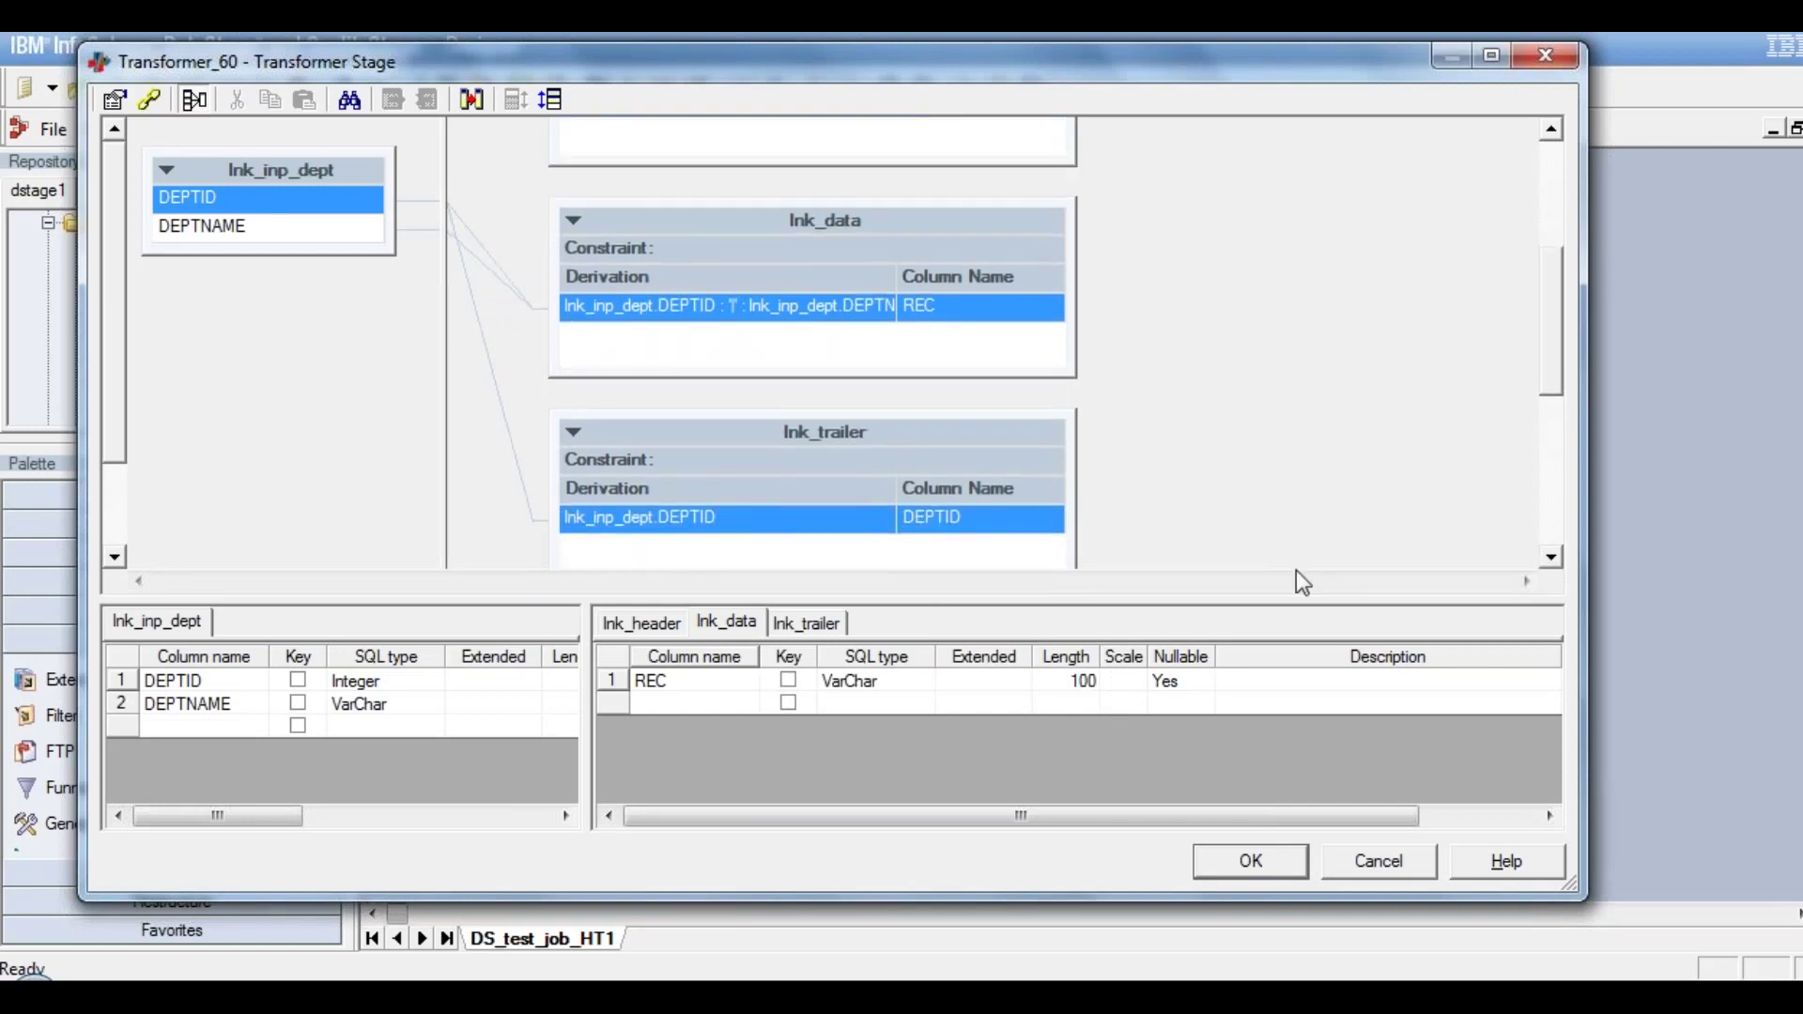
click(1254, 862)
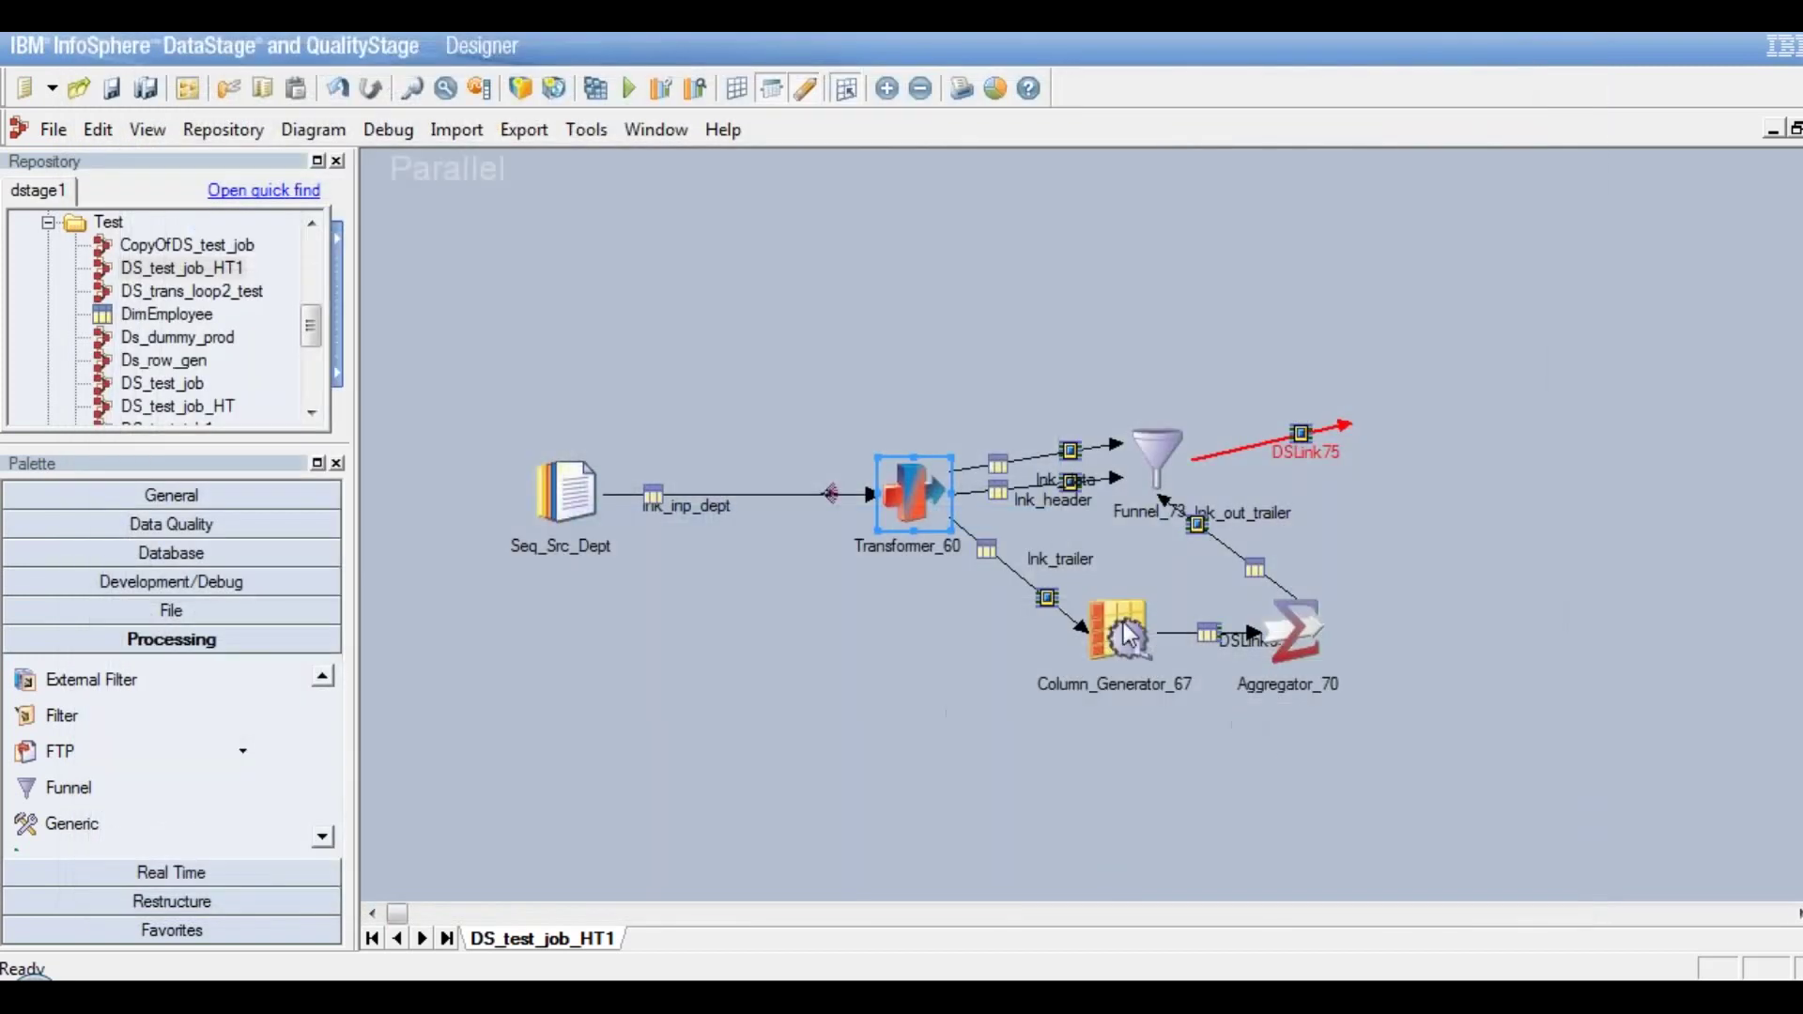
Set the length of the REC column on the Aggregator stage's lnk_out_trailer output to 100
click(1300, 635)
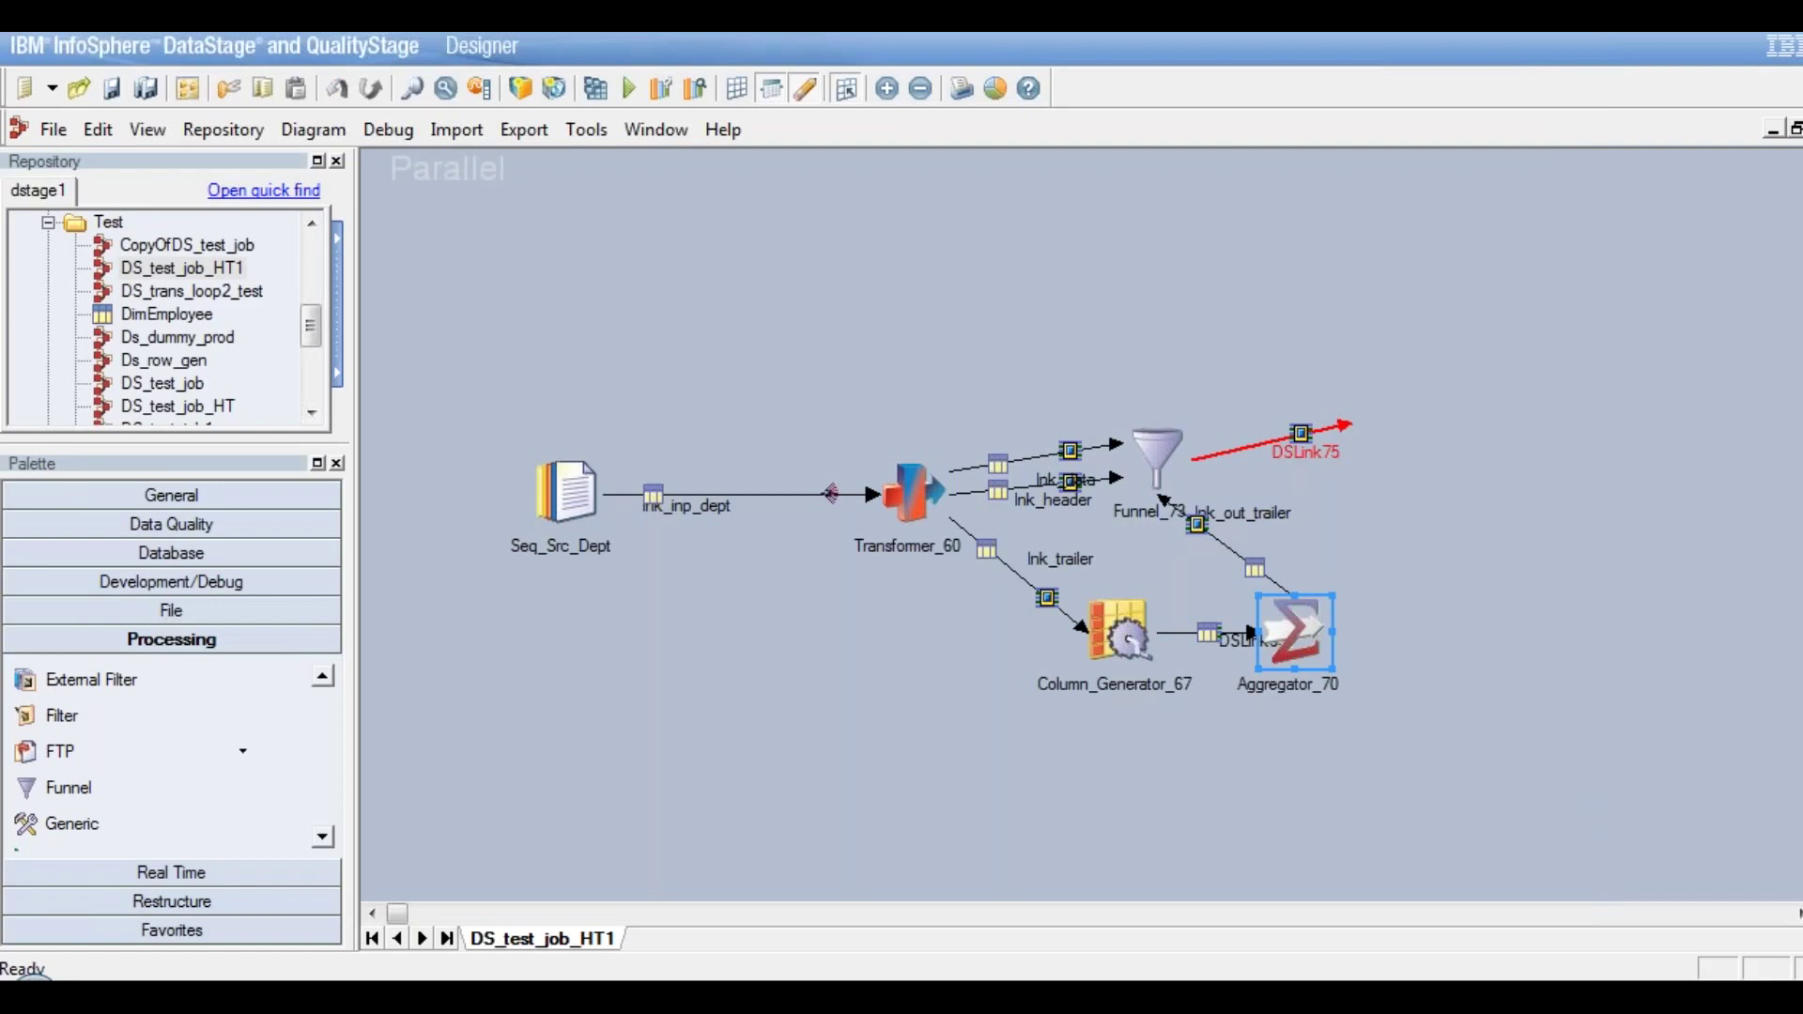
double_click(1300, 629)
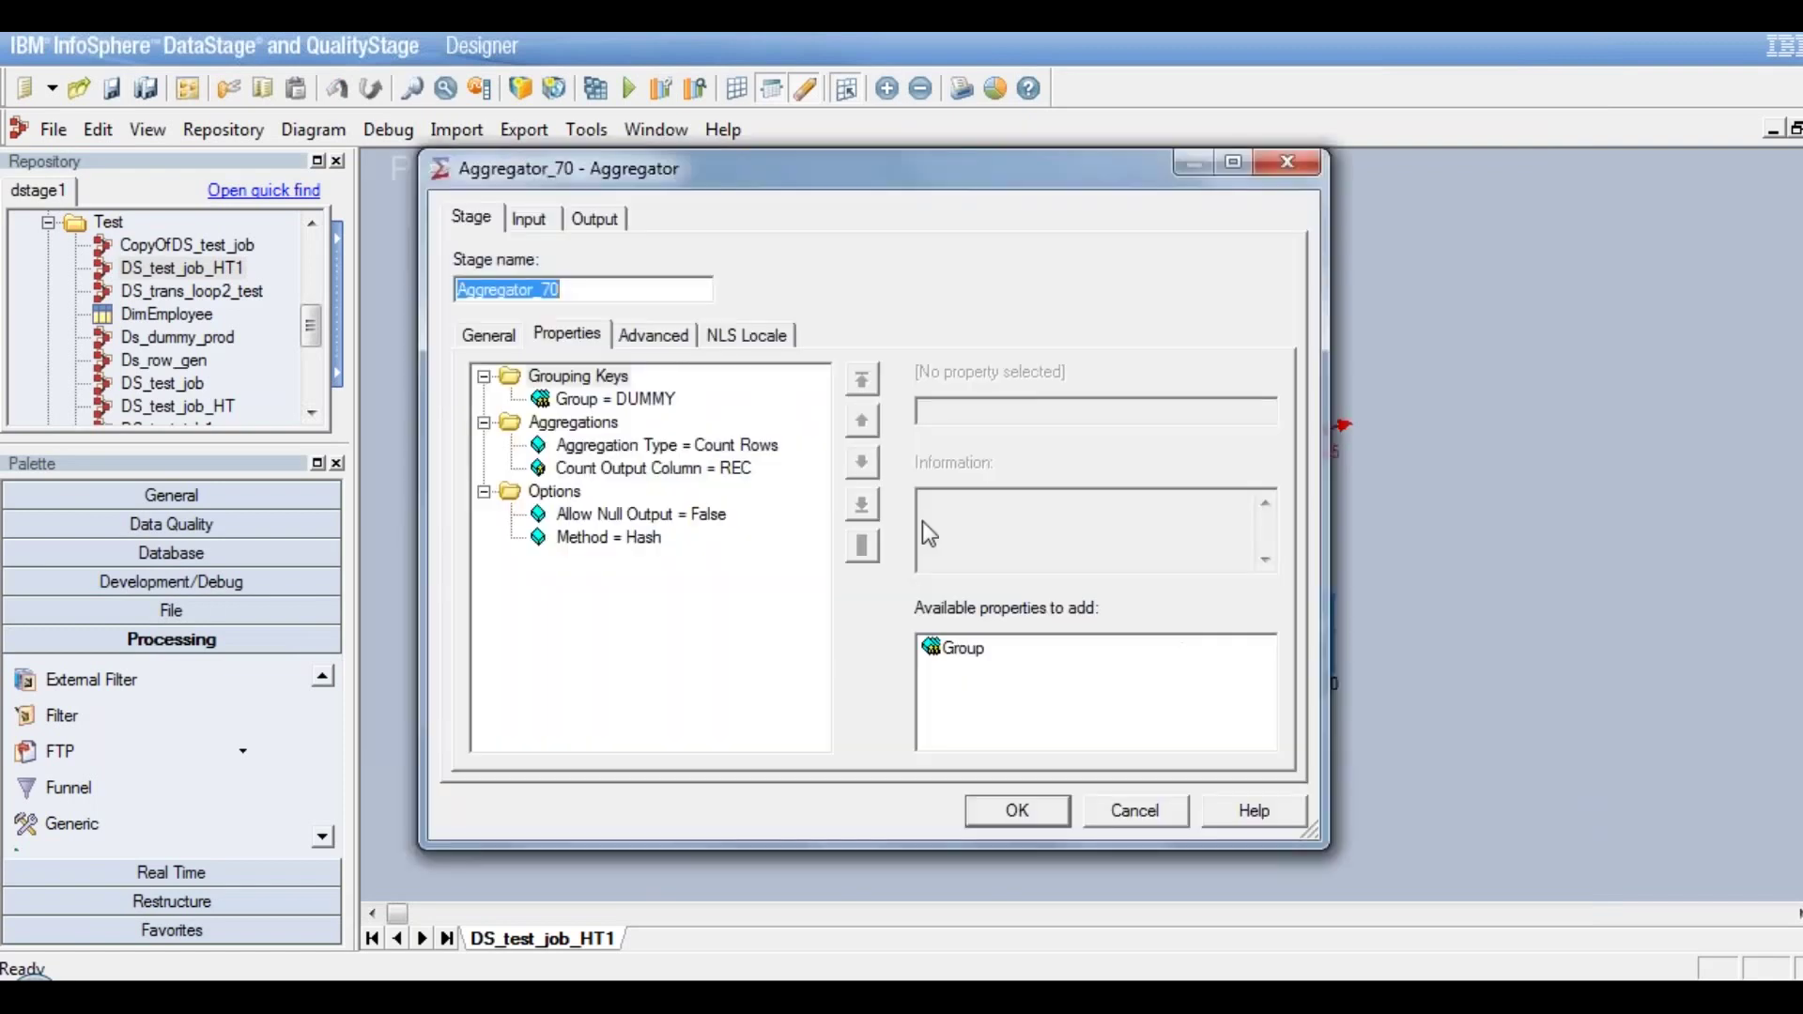
click(594, 218)
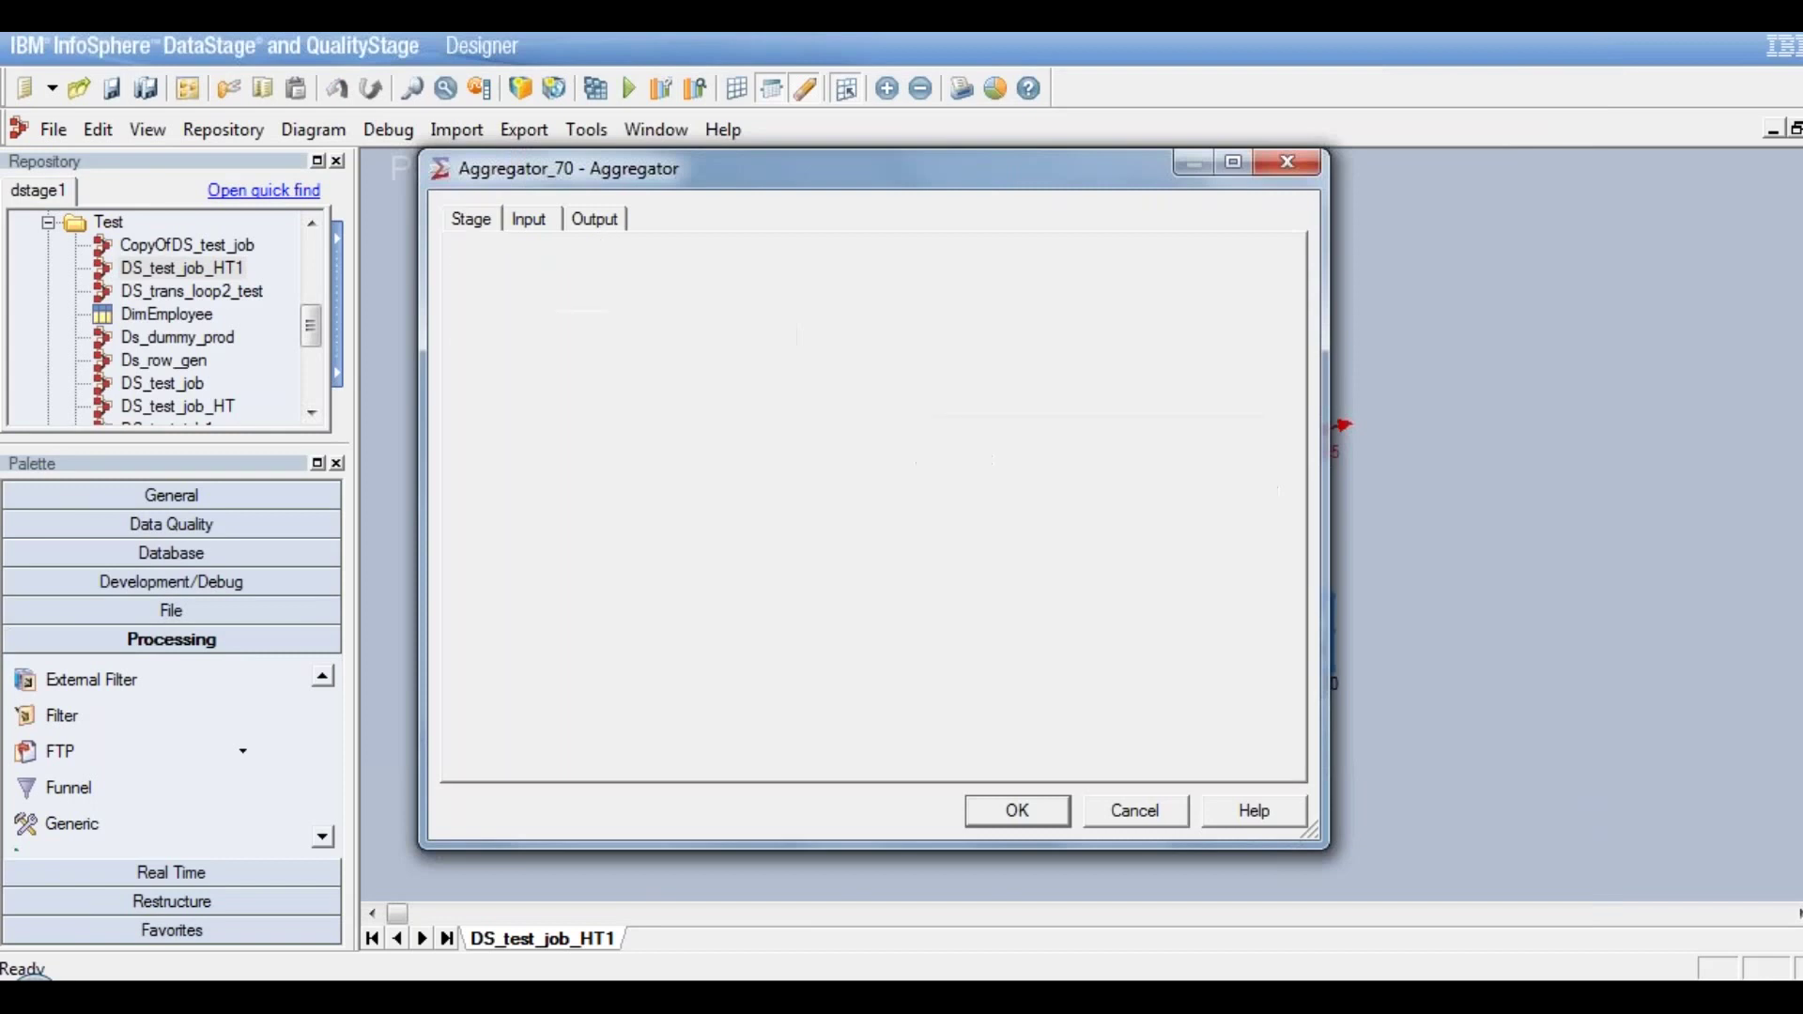
click(639, 337)
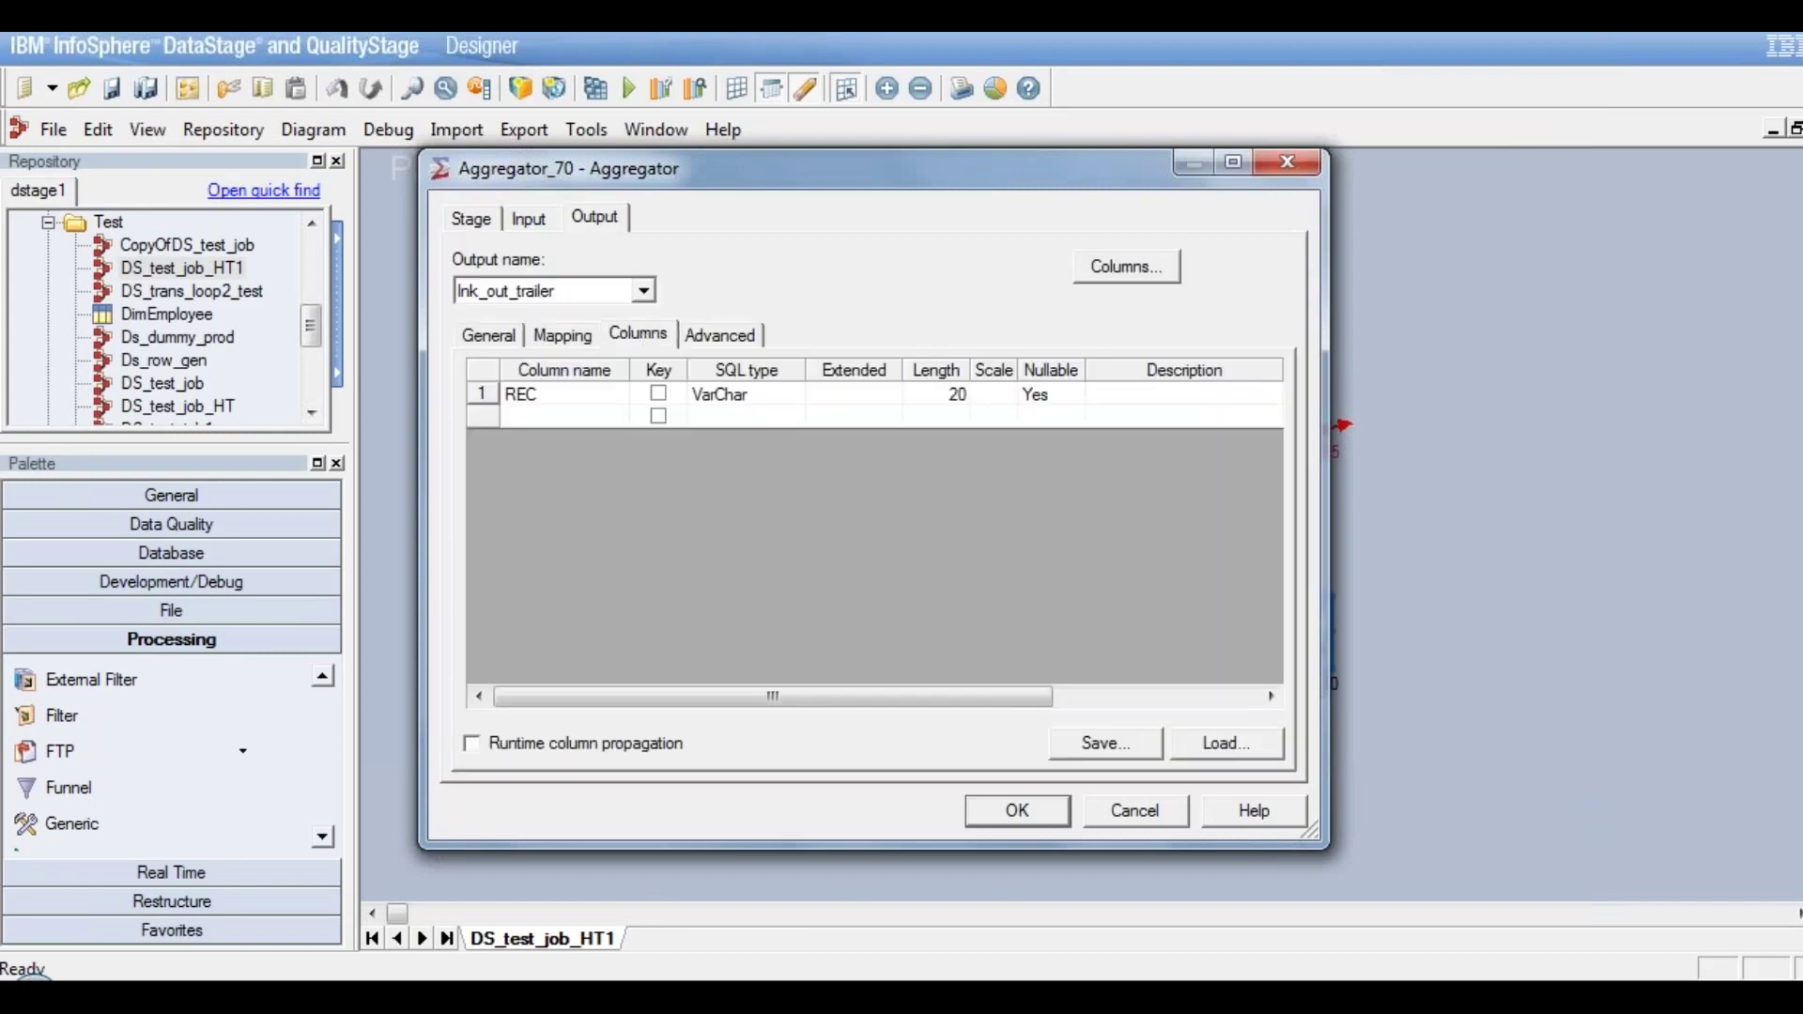
click(932, 396)
click(958, 393)
text(100)
click(924, 416)
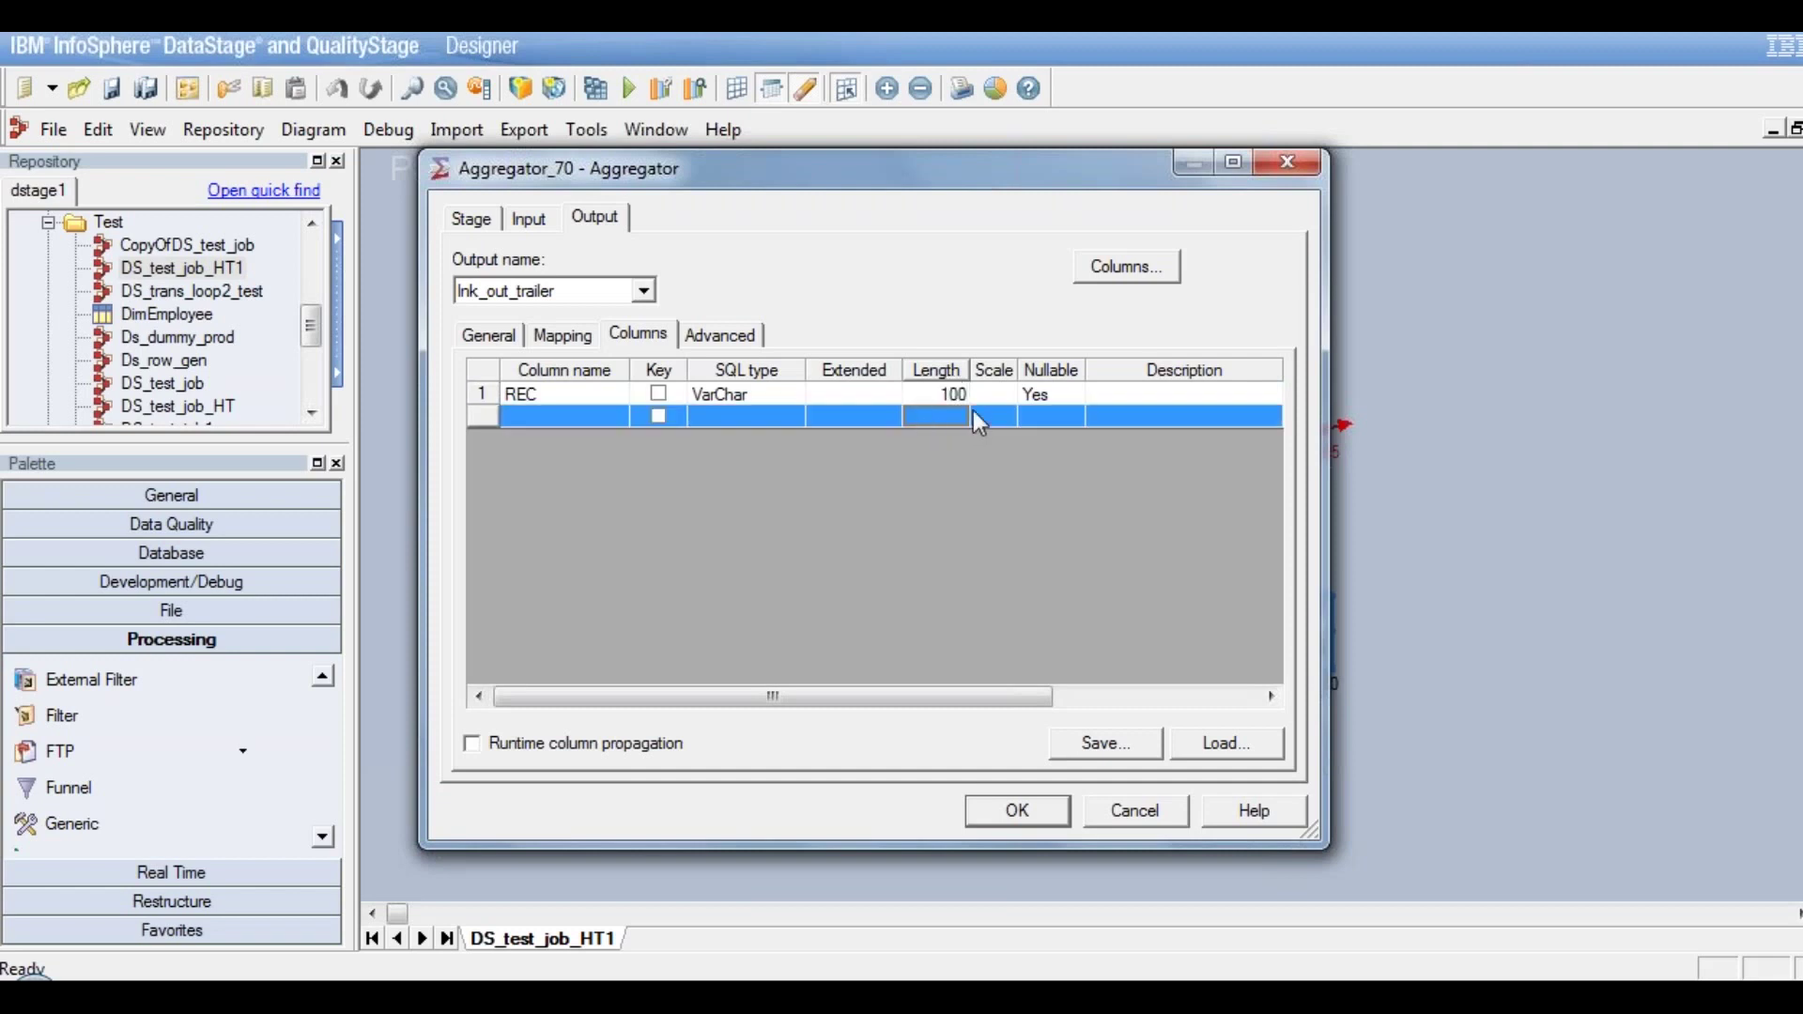
click(1050, 808)
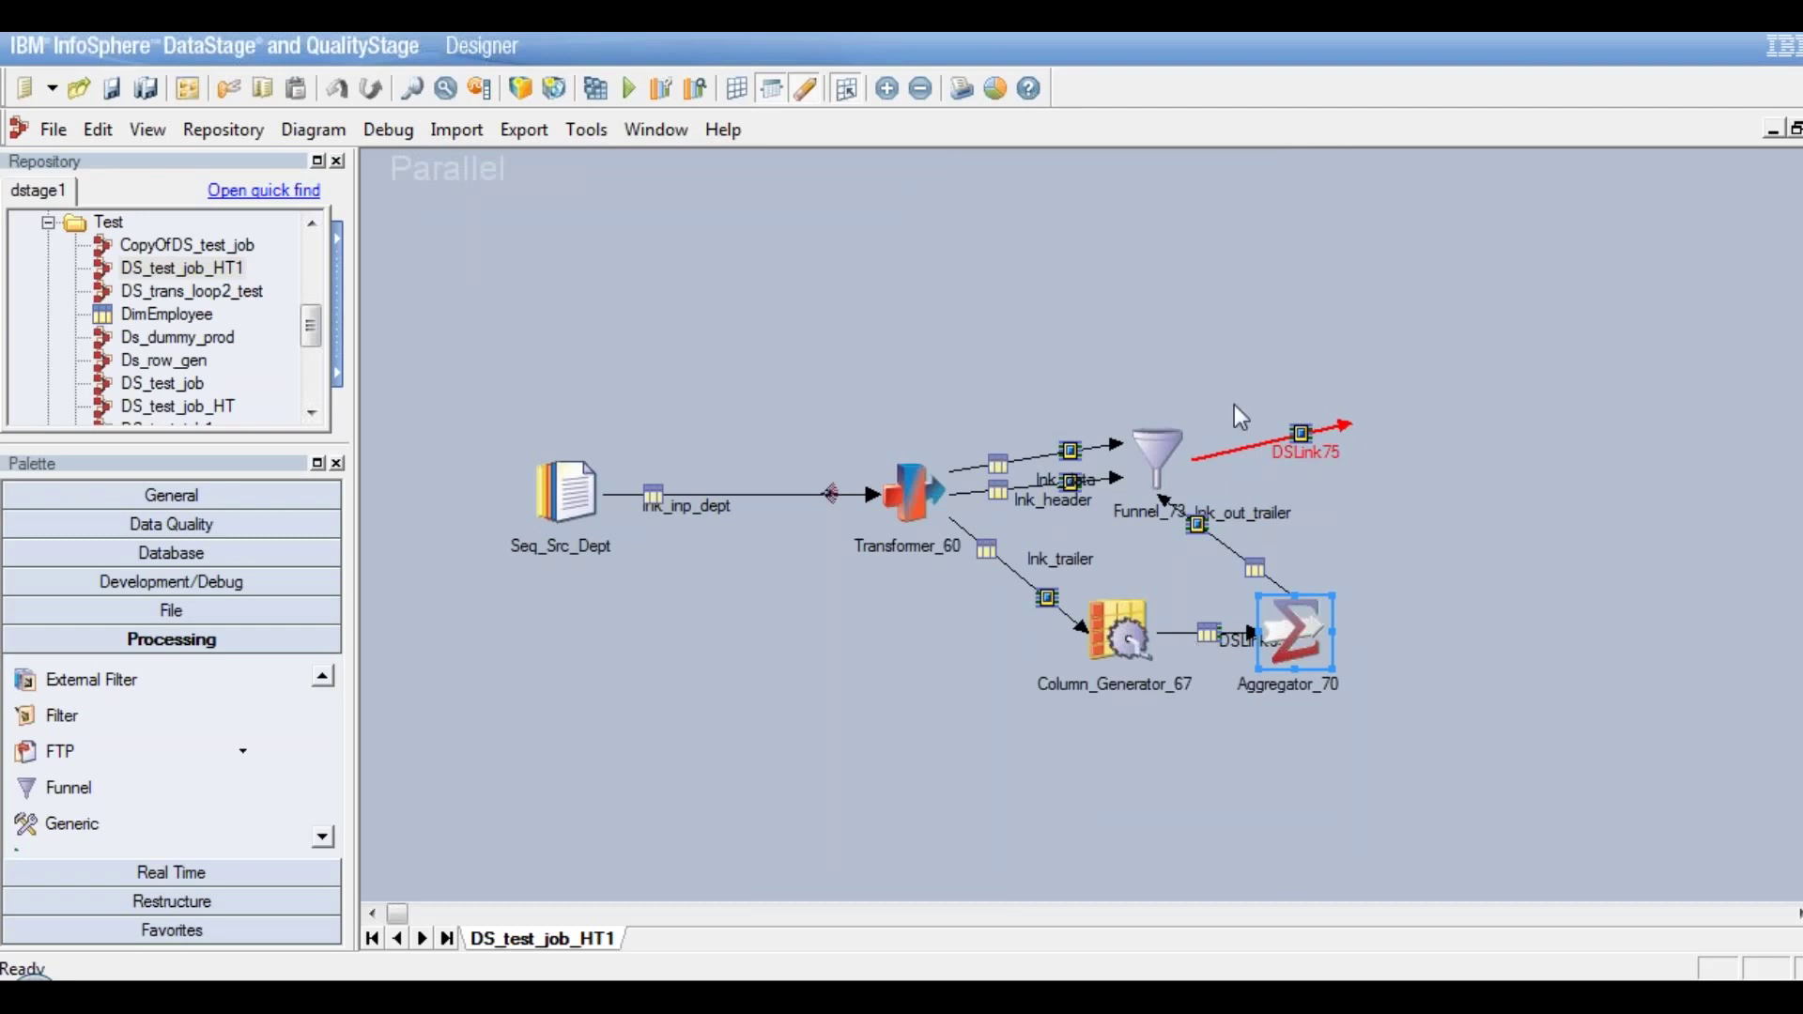
Review the Funnel stage's properties, its lnk_data input and the DSLink75 output mapping
click(1171, 453)
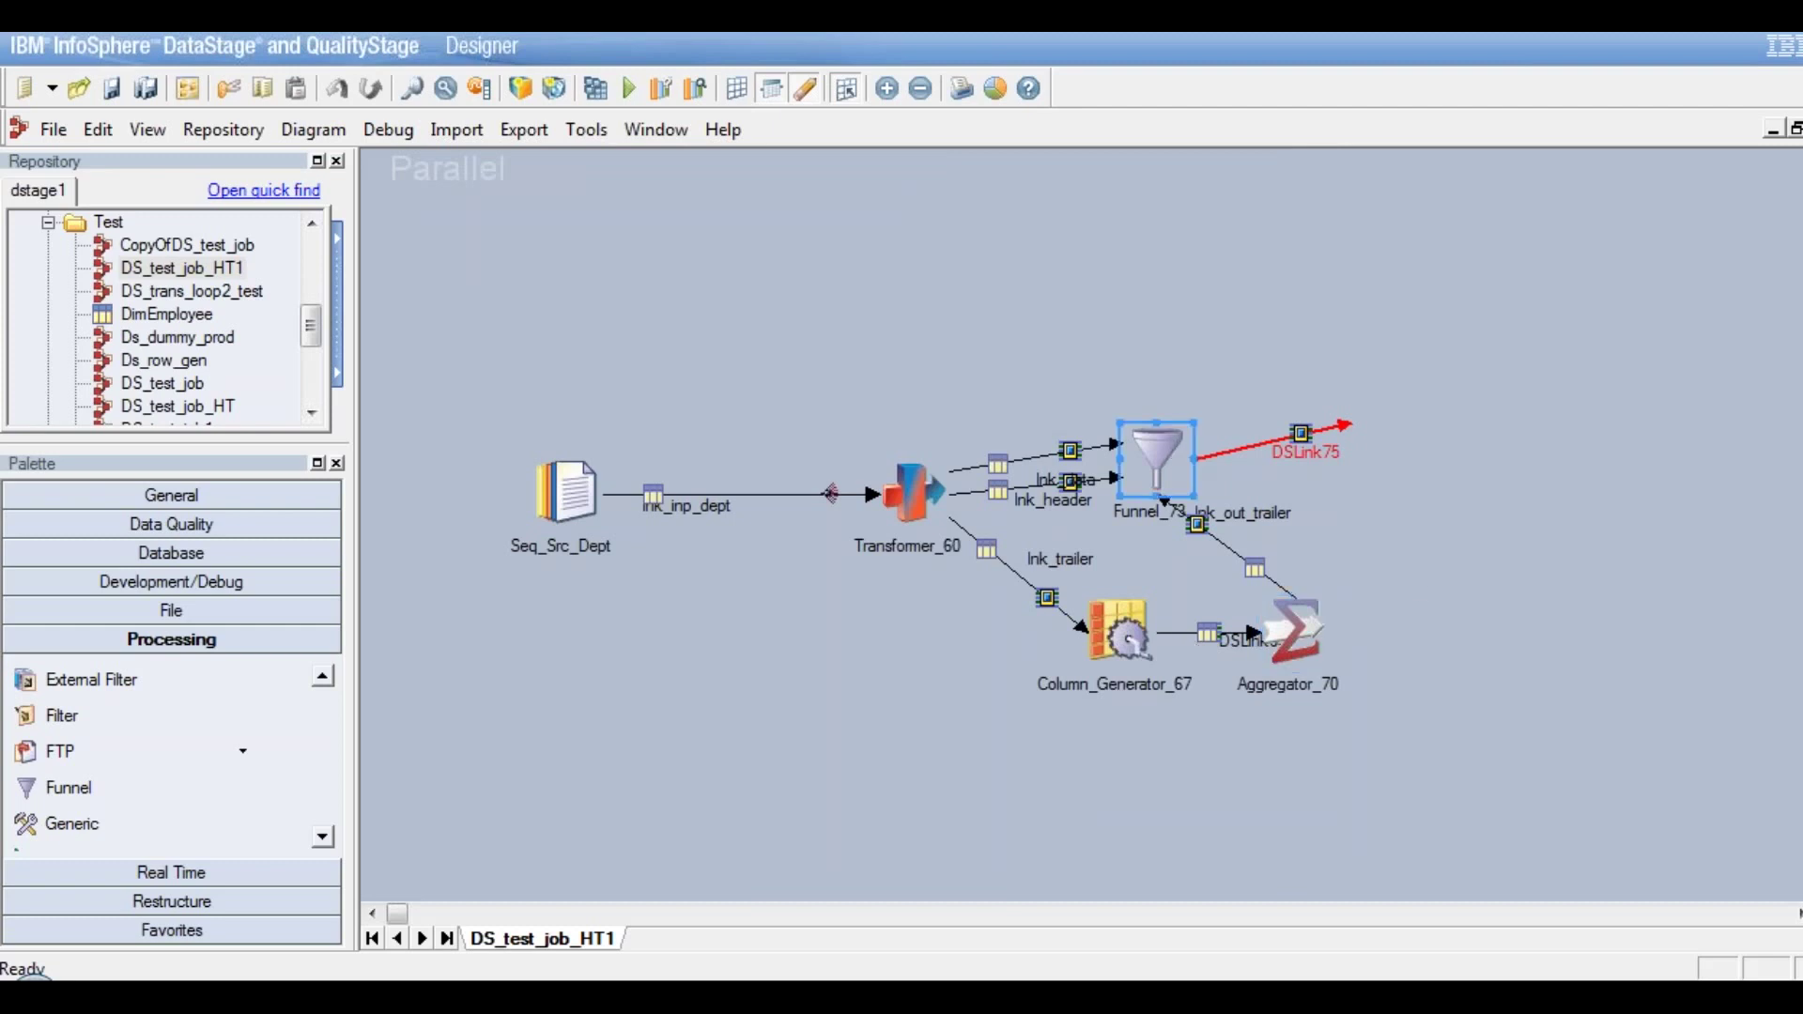
double_click(1164, 502)
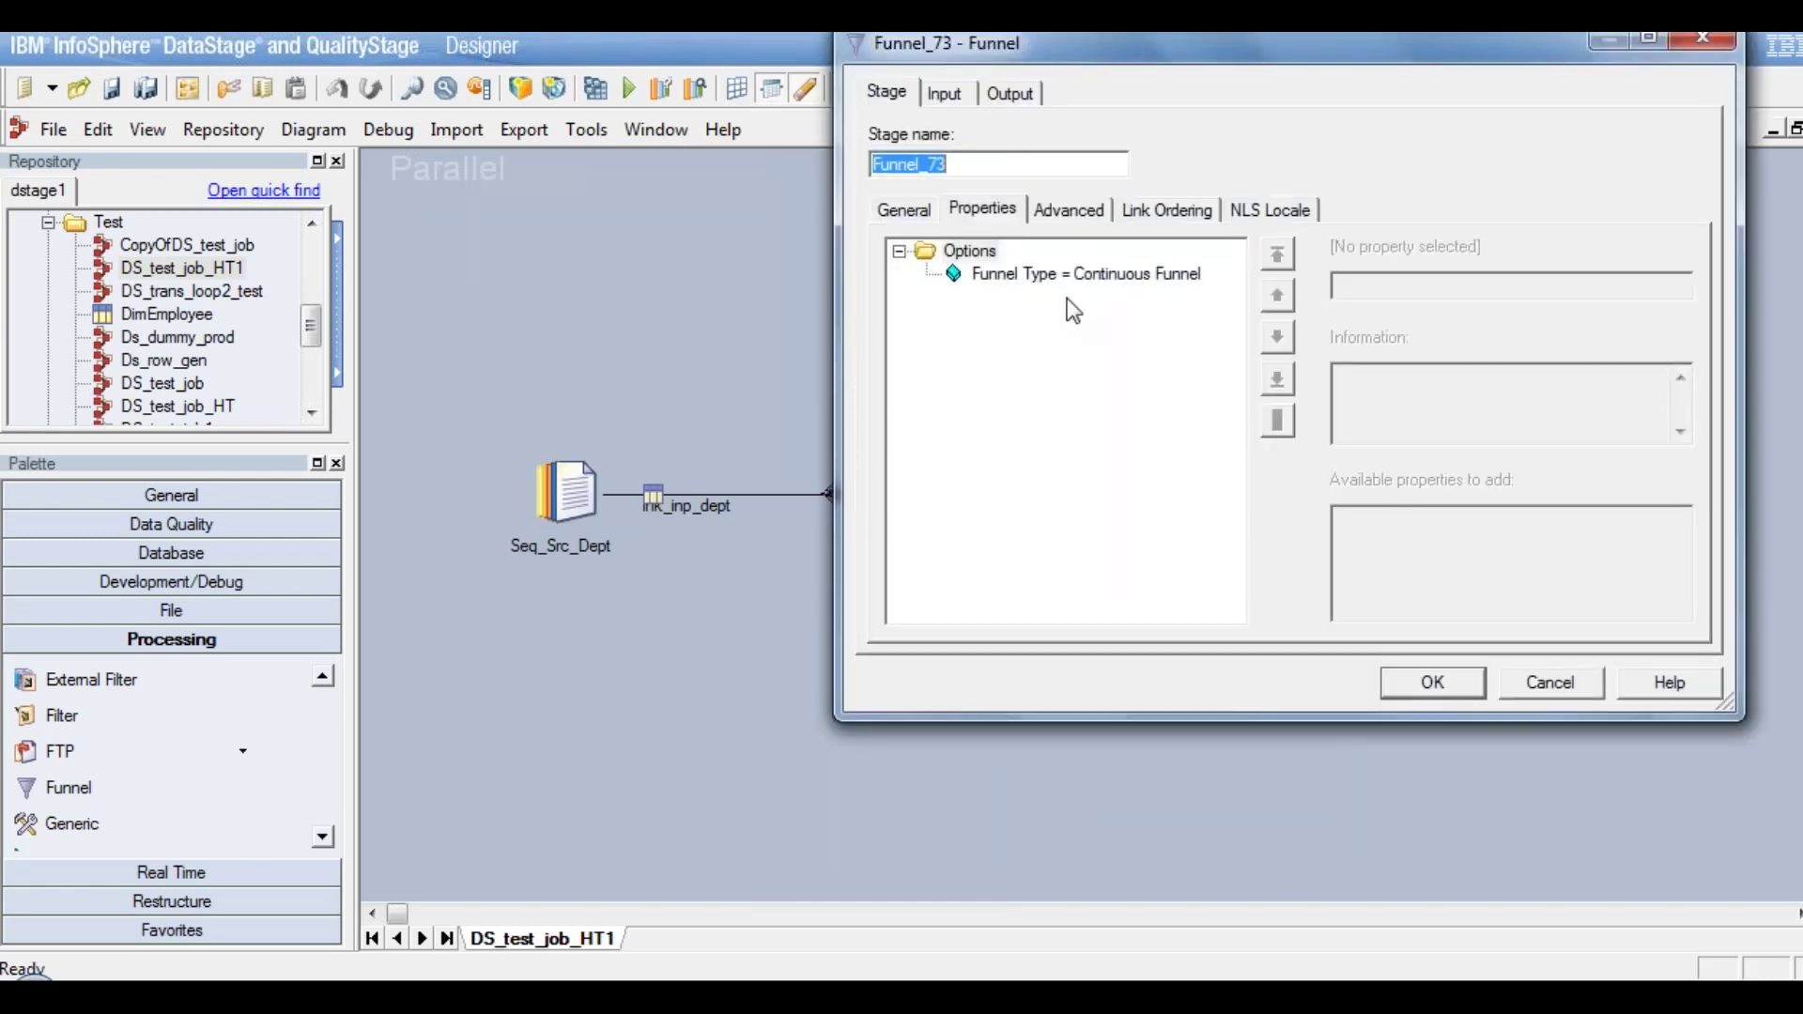
click(945, 94)
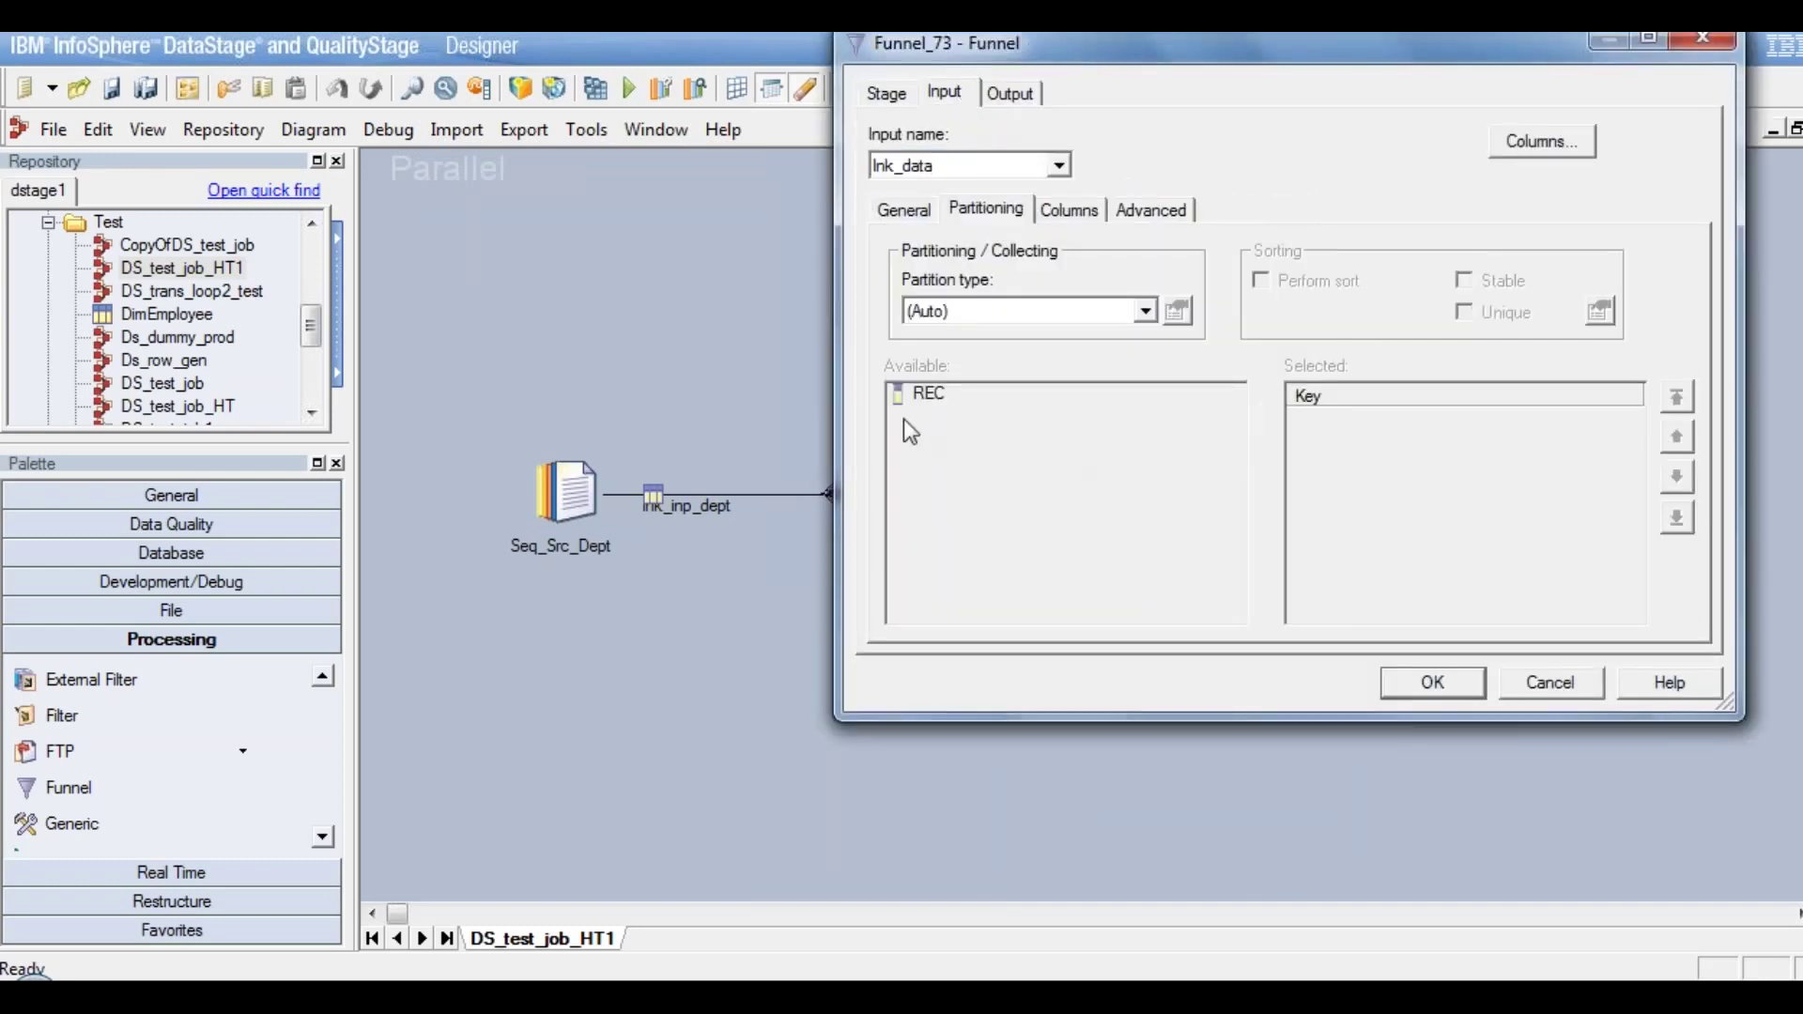
click(1012, 95)
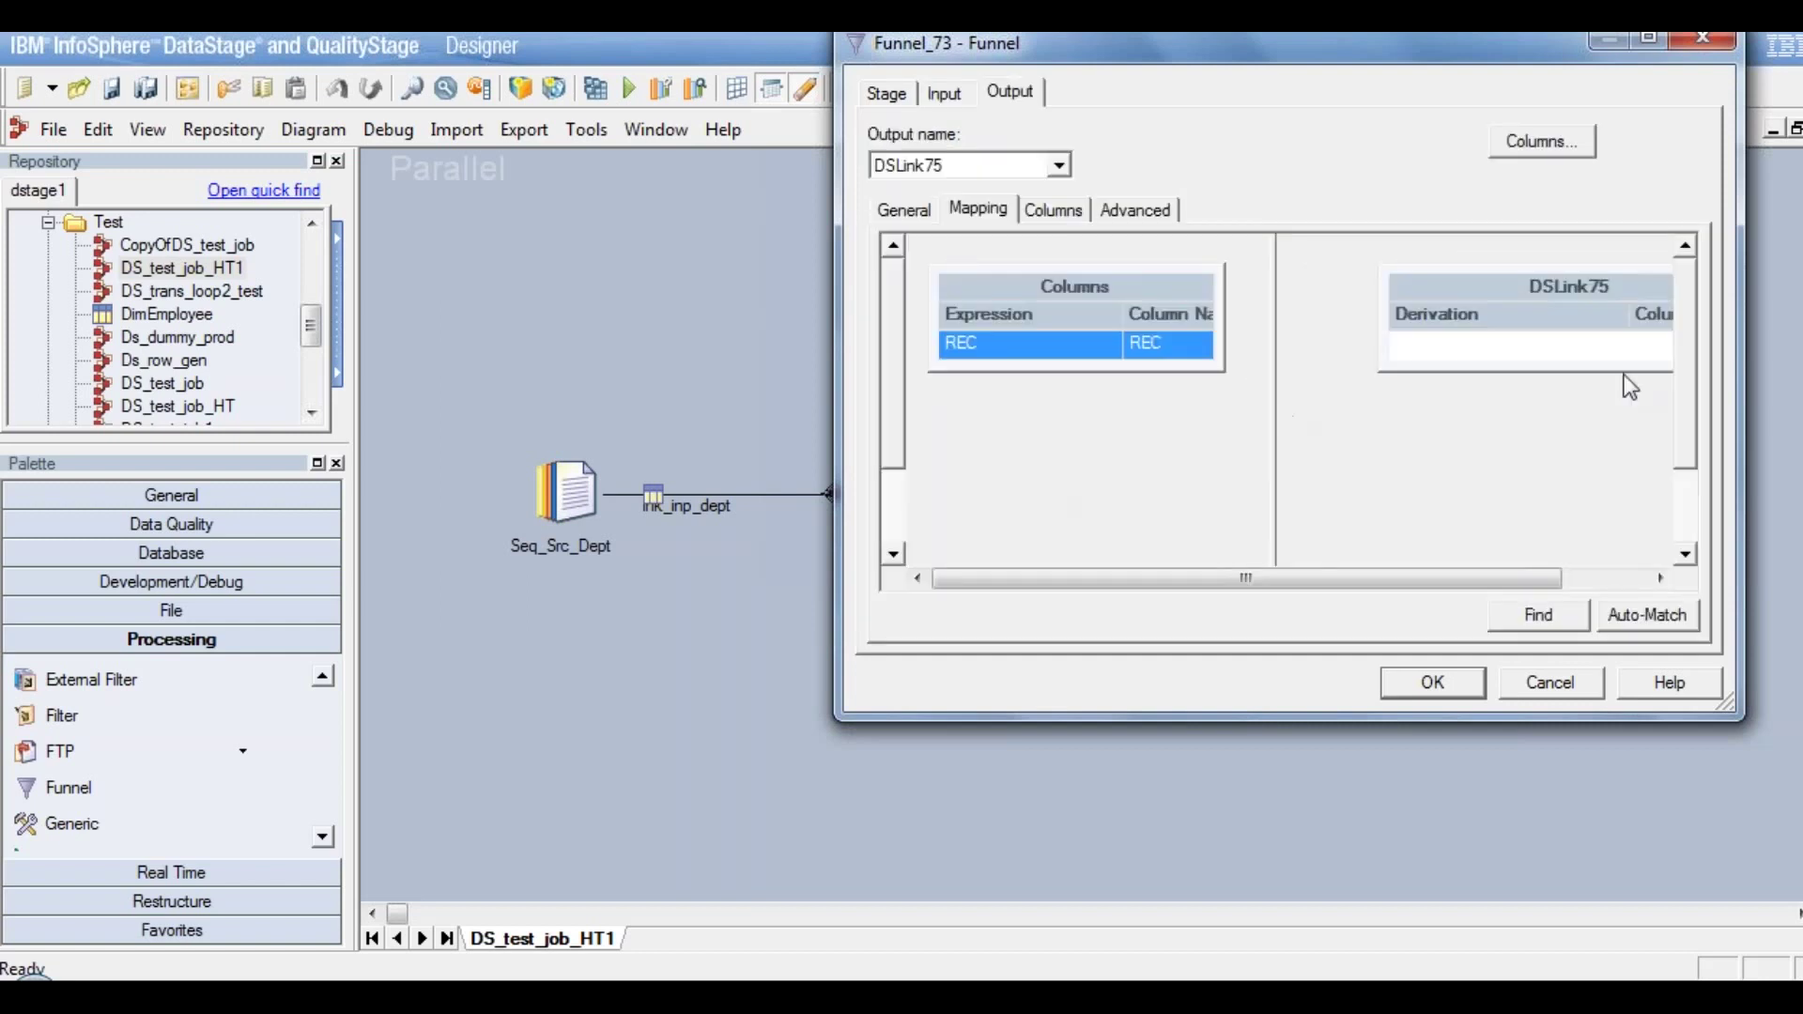
click(1468, 680)
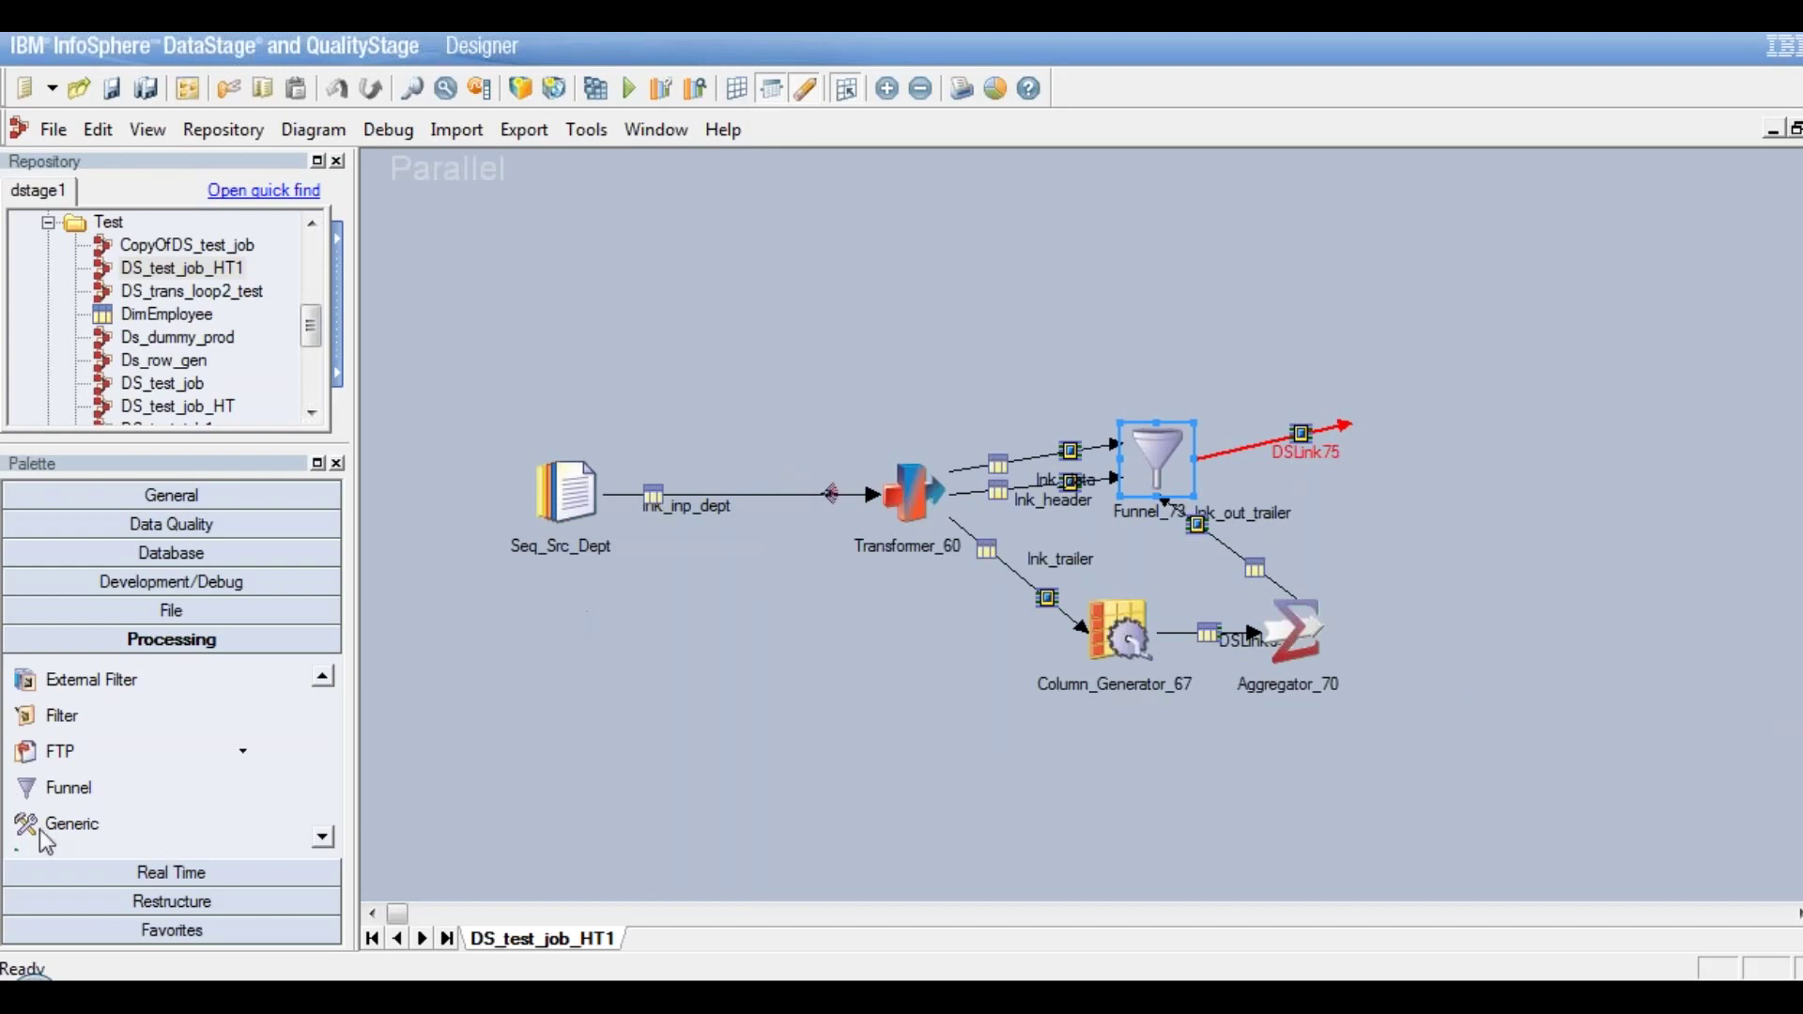
Add a Sequential File stage as the target of the Funnel's DSLink75 output link and space it out from the Funnel
click(177, 614)
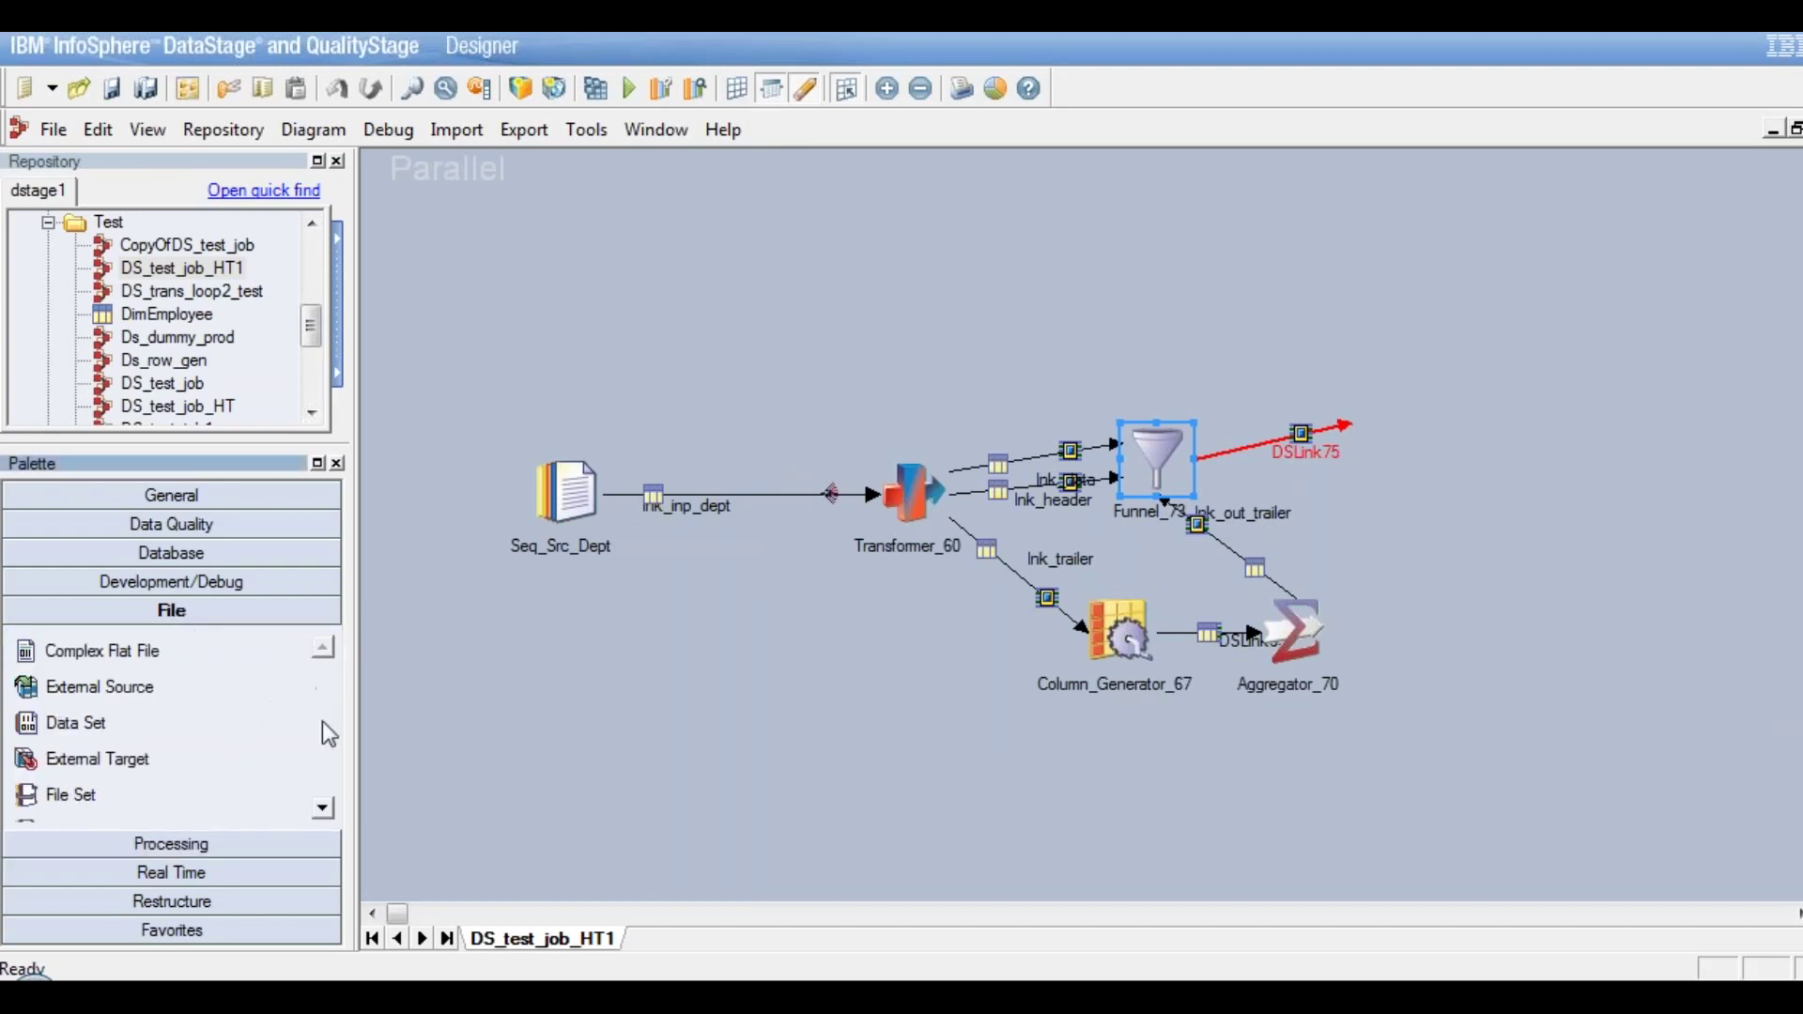
click(322, 809)
click(322, 809)
click(322, 809)
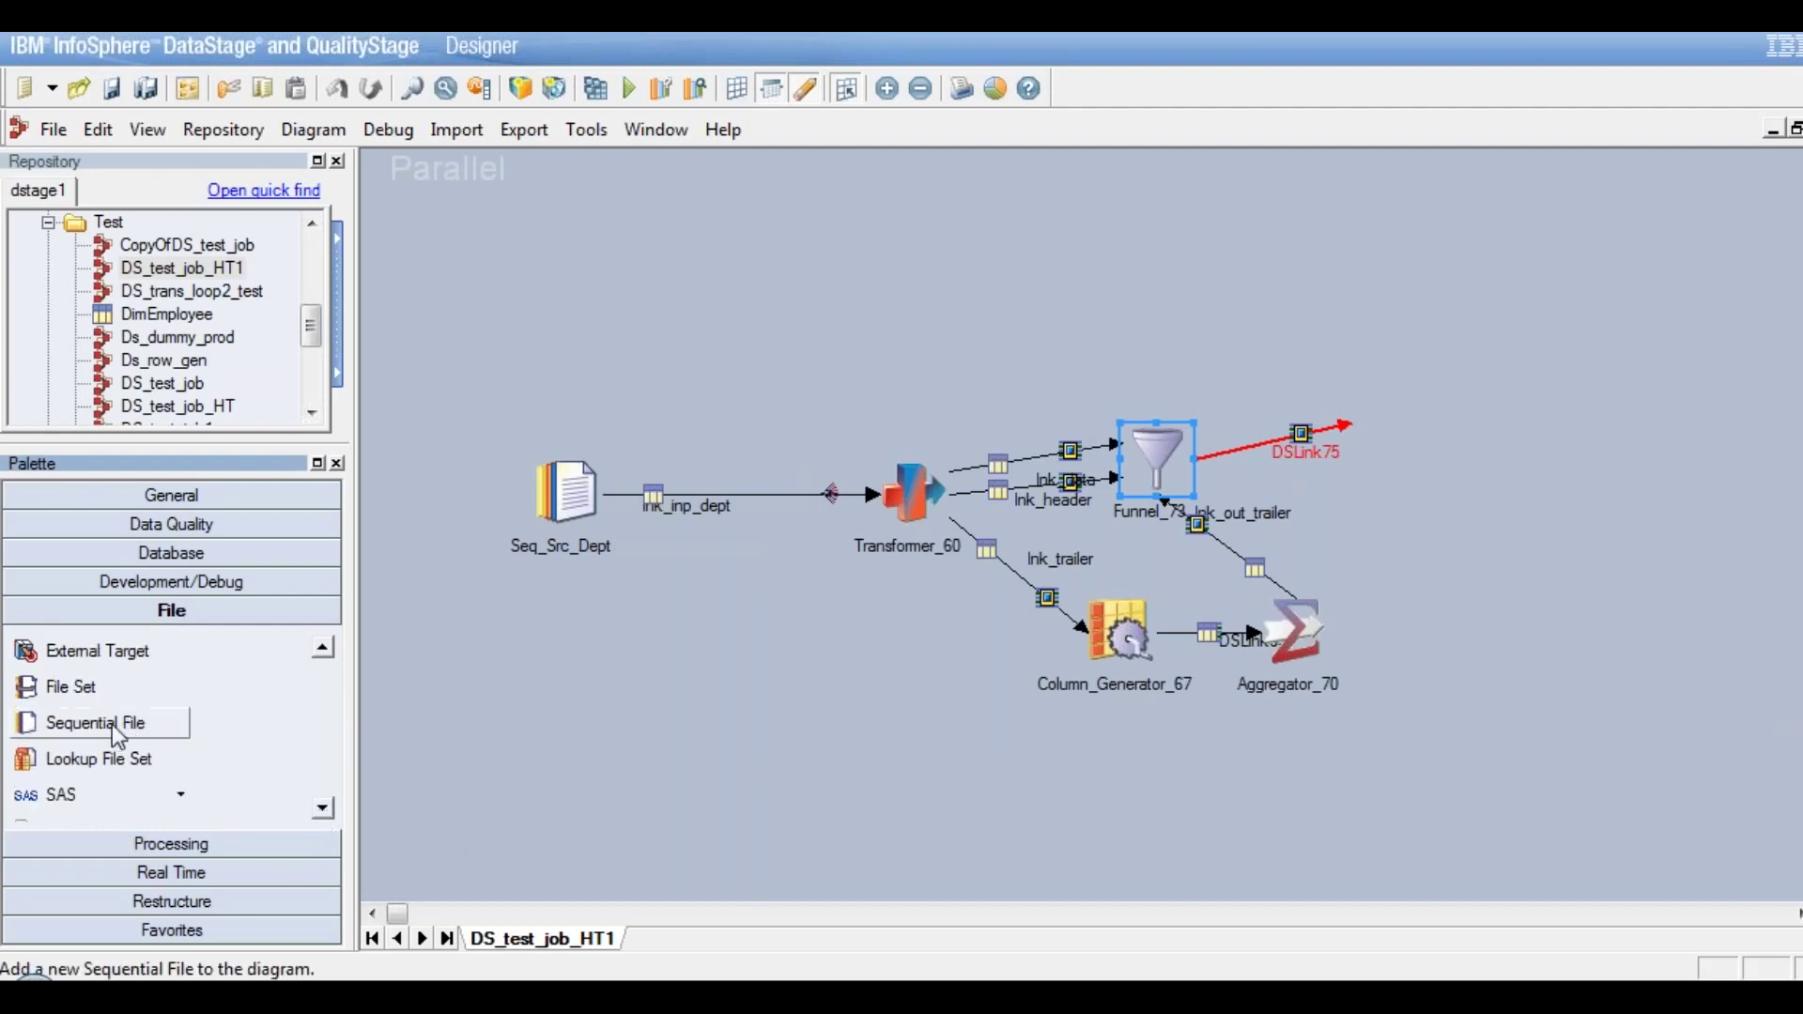
drag(111, 724, 1445, 335)
drag(1514, 419, 1513, 421)
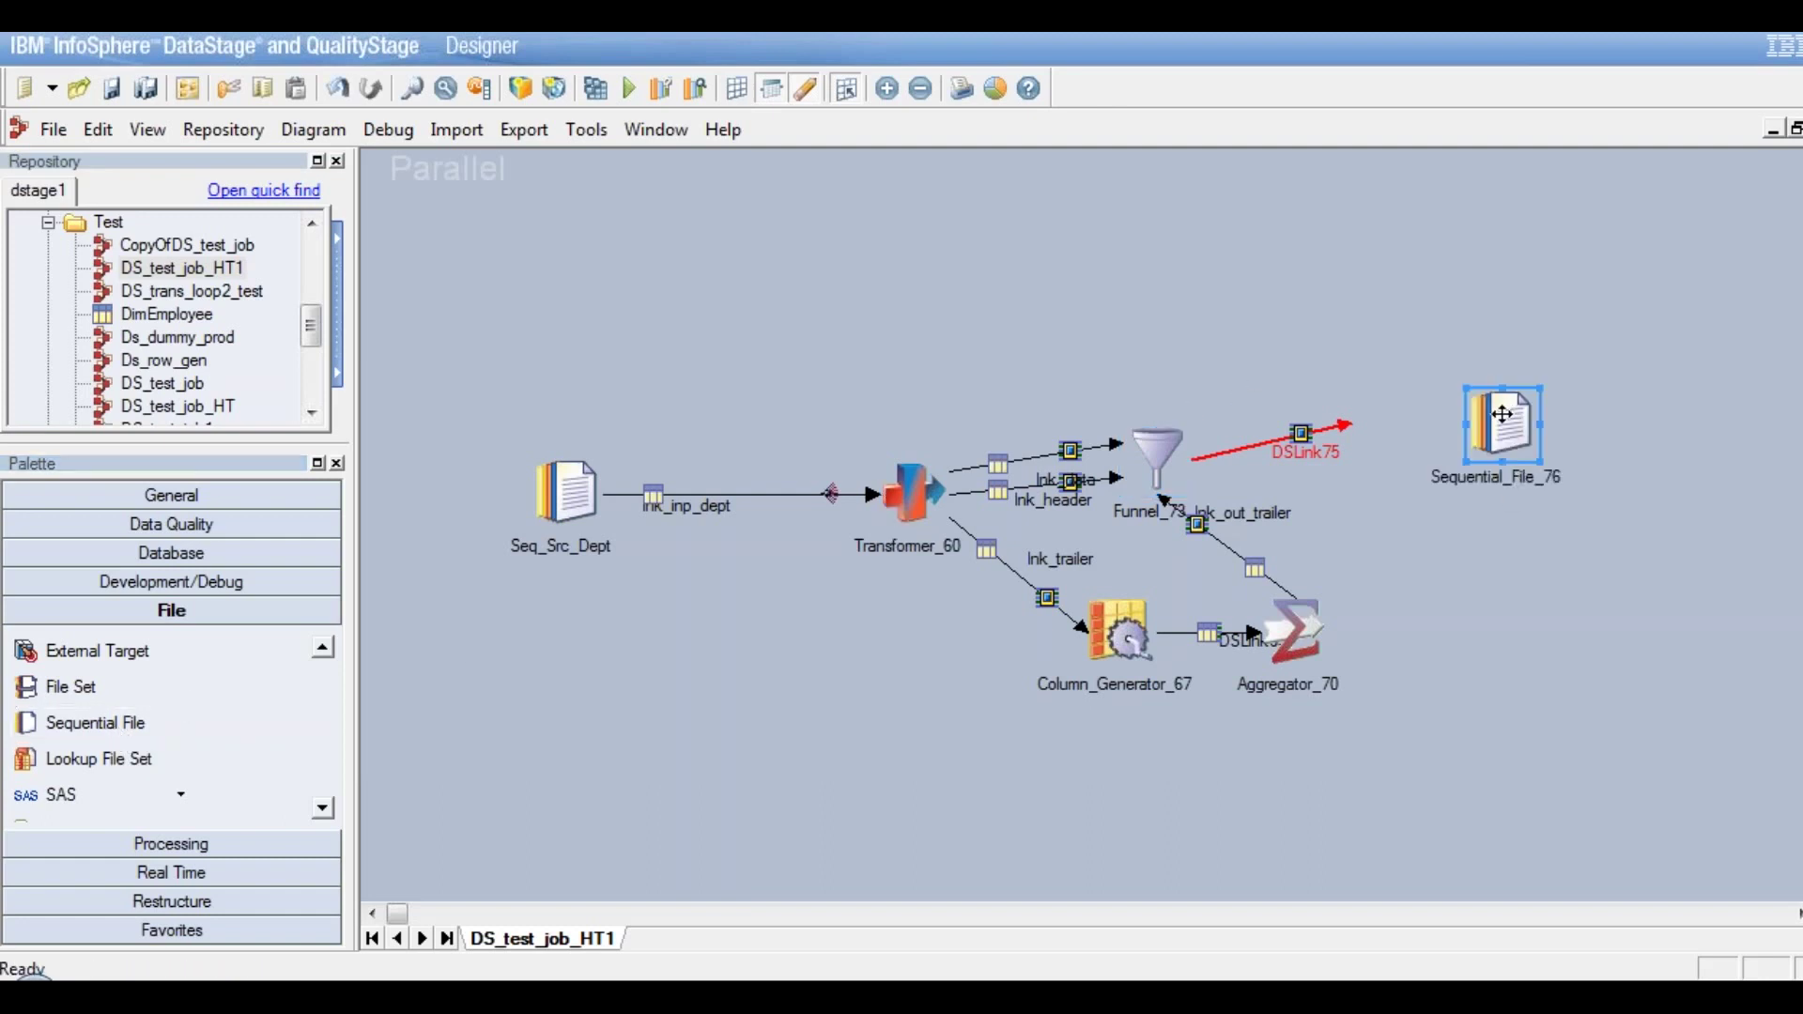
drag(1367, 425, 1367, 424)
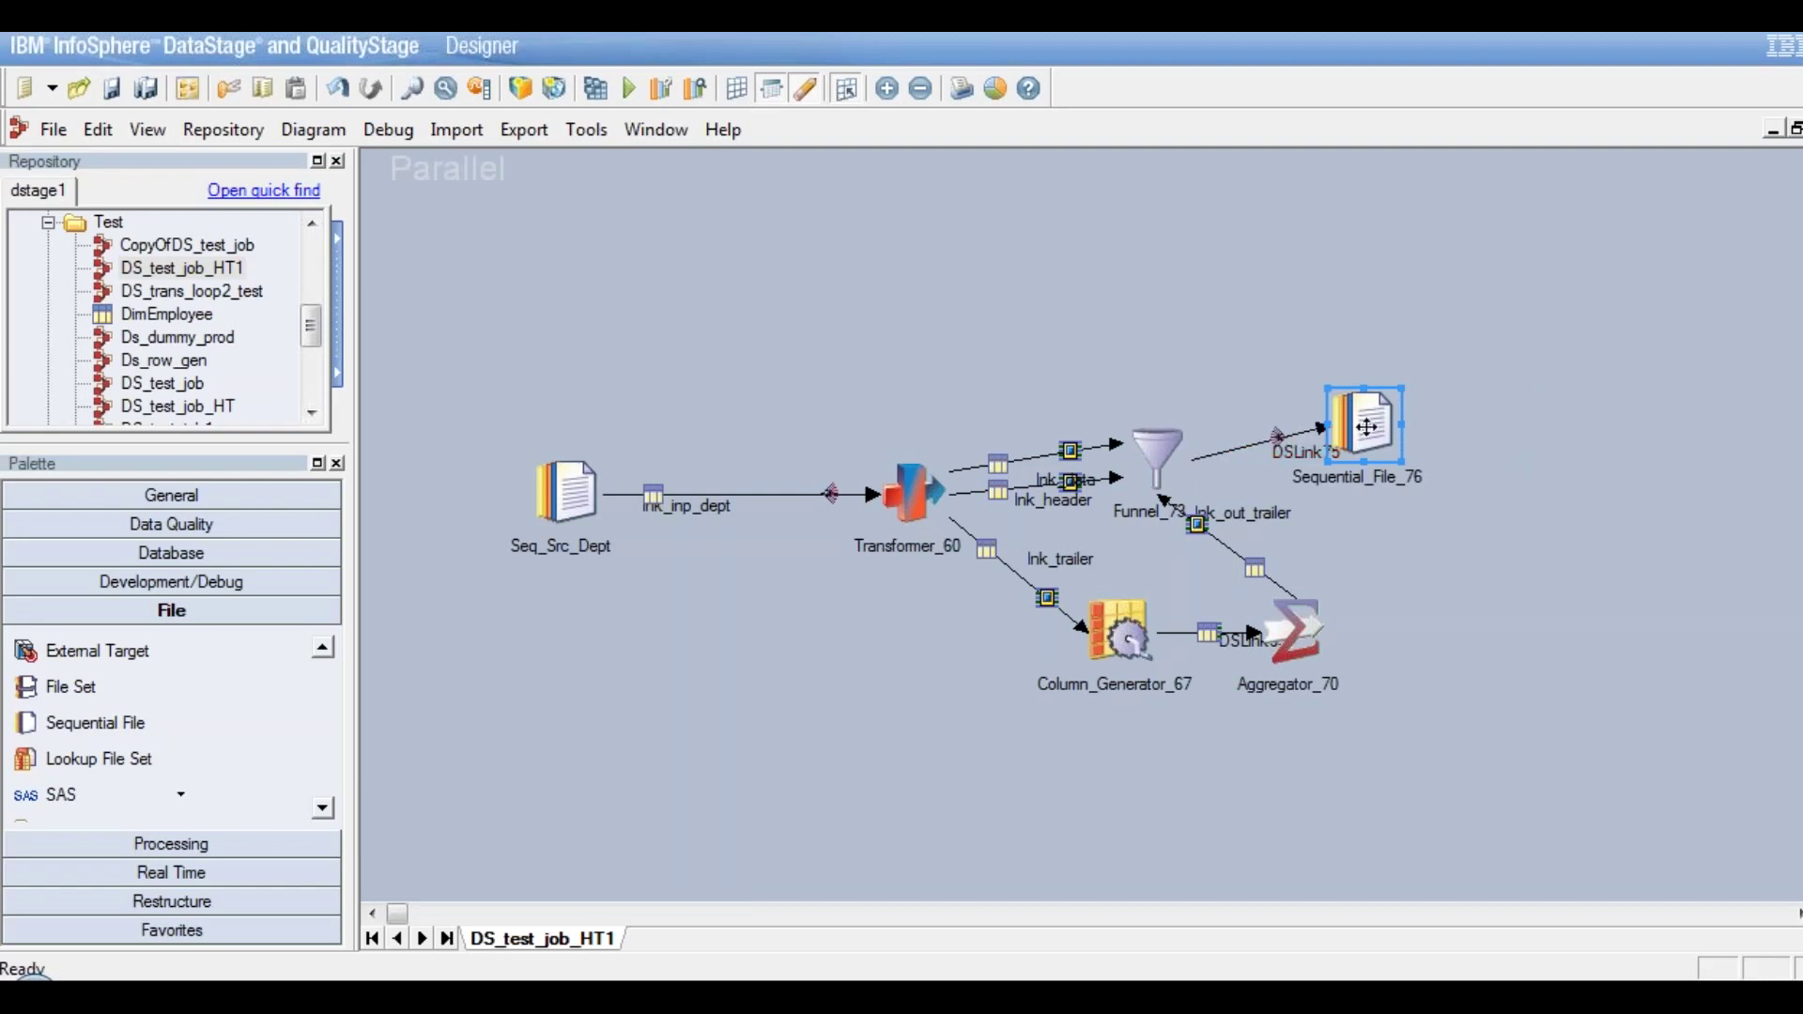
drag(1369, 421, 1573, 509)
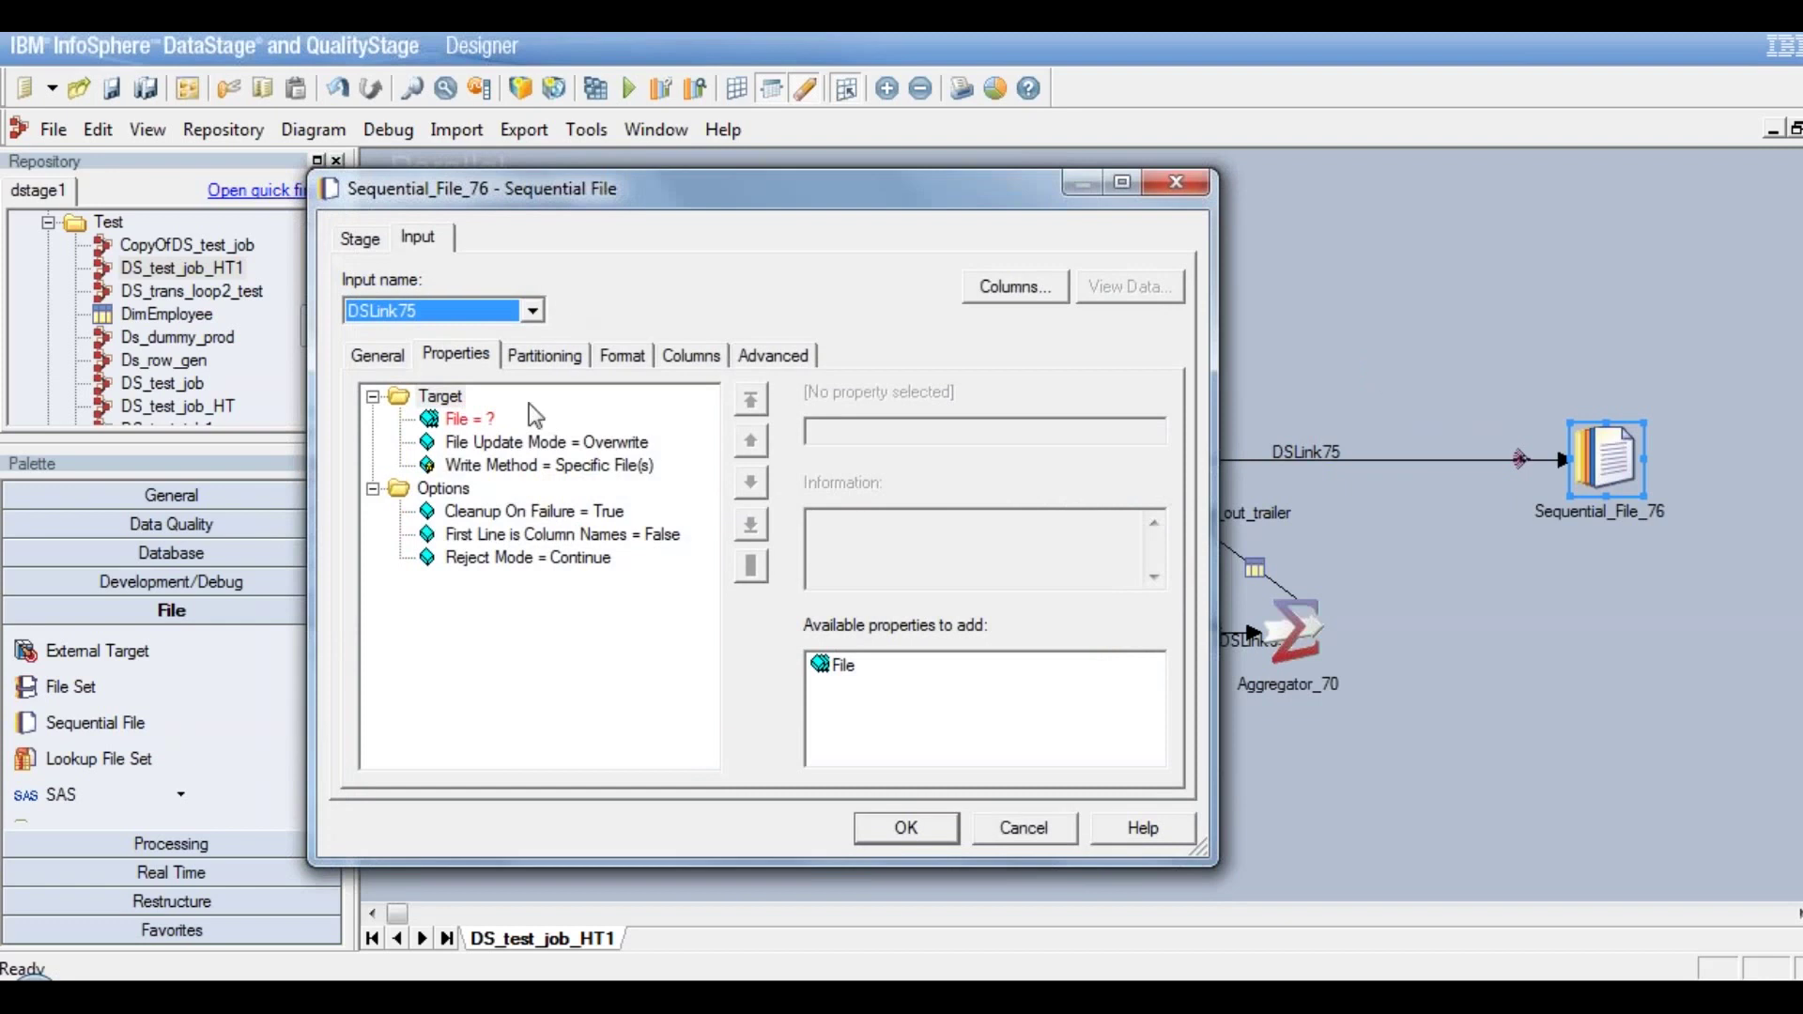
Set the target File property of Sequential_File_76 to the job parameters #pFILE_PATH##pFN_OUT#
click(471, 415)
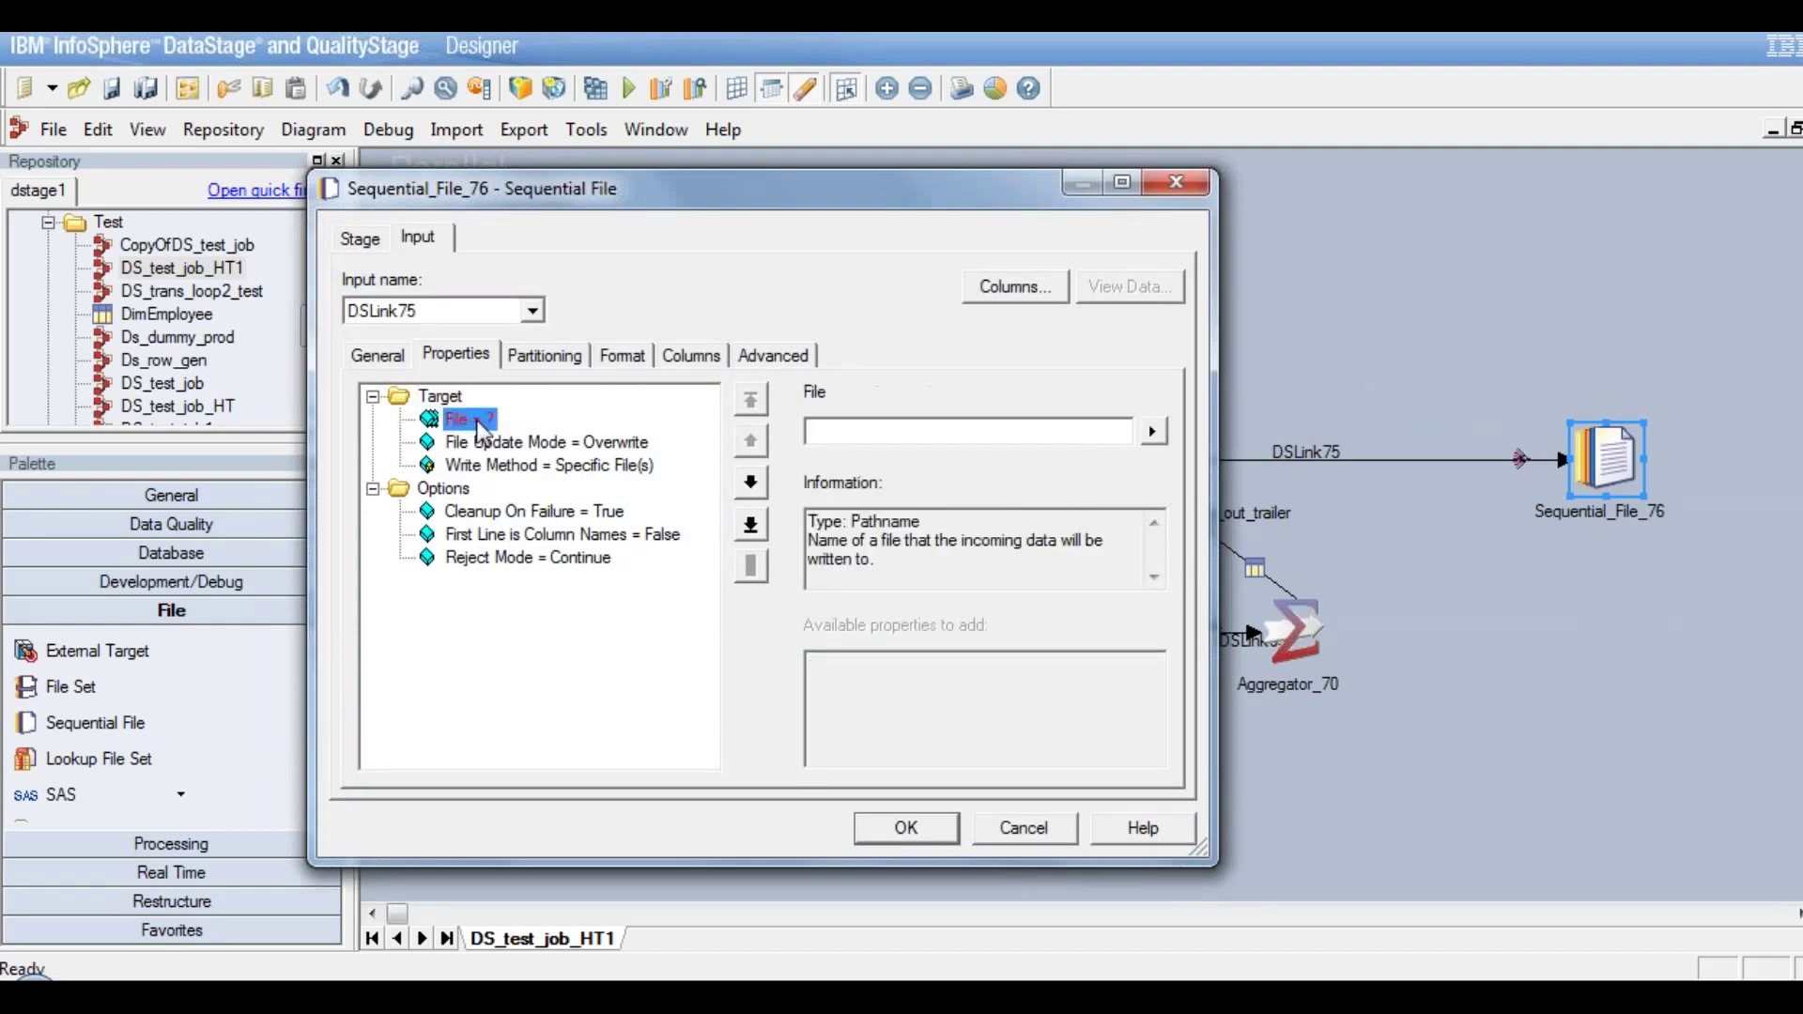
click(1153, 434)
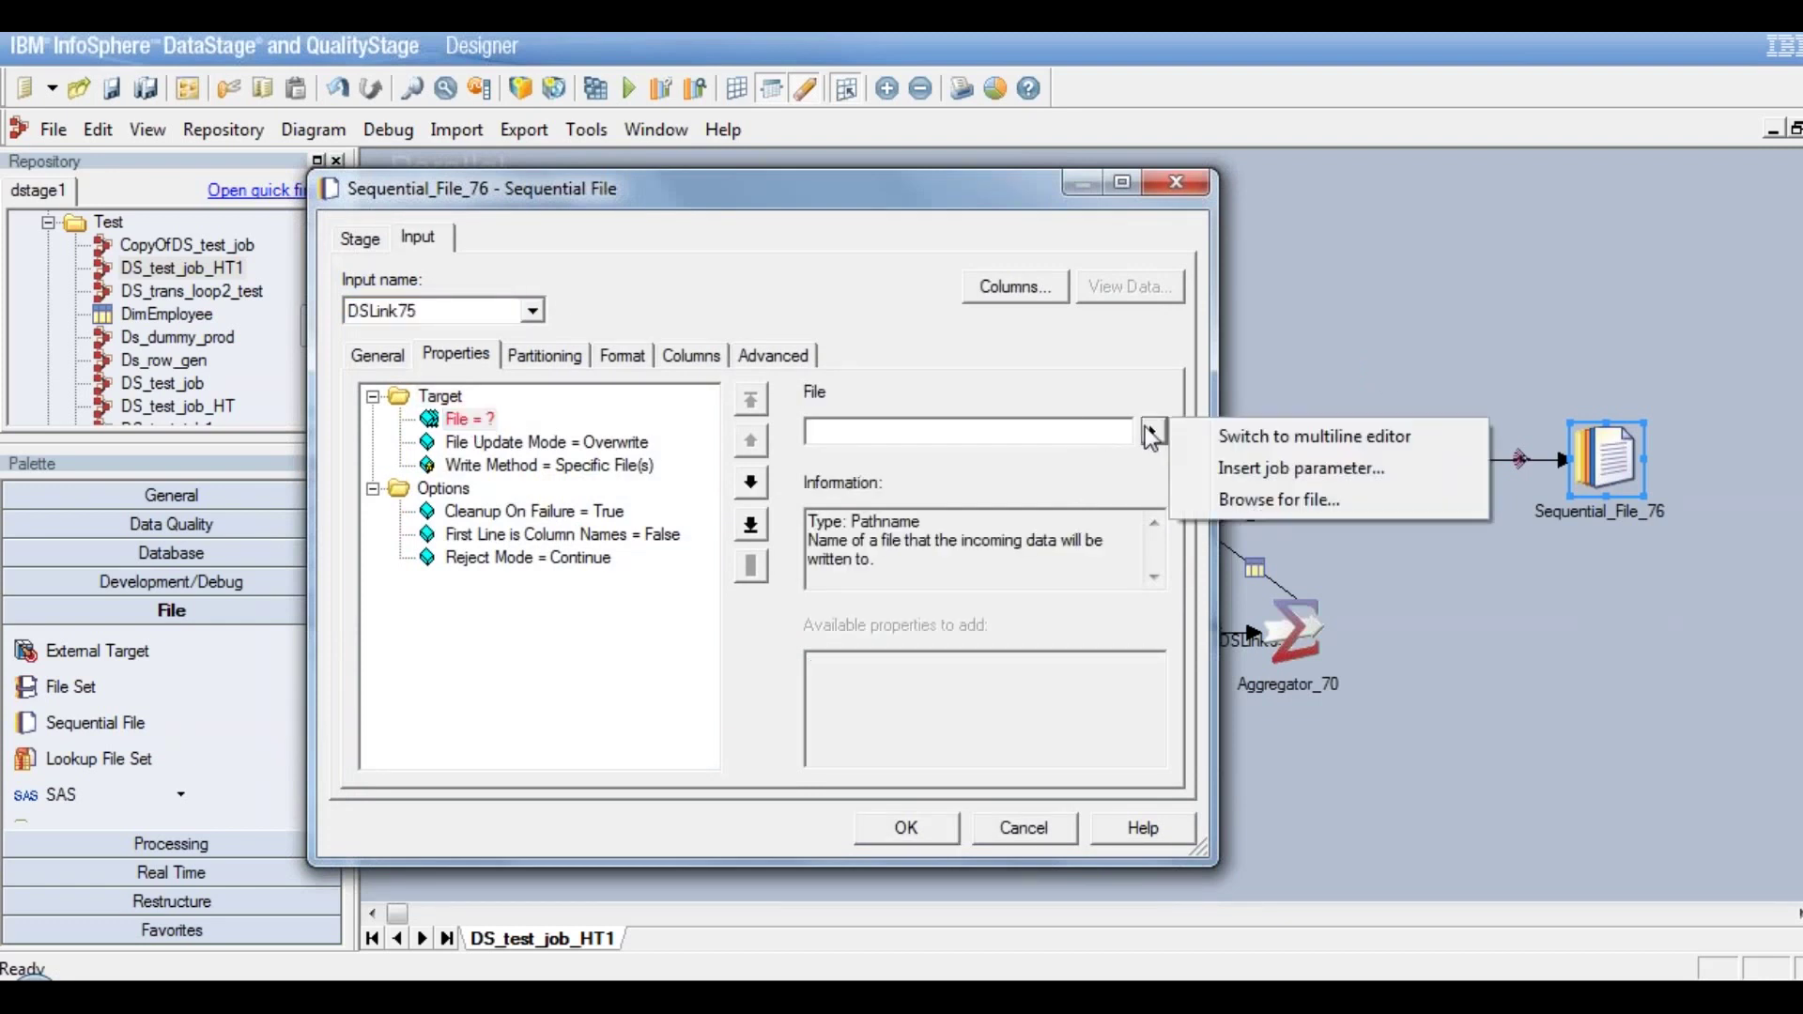
click(1240, 470)
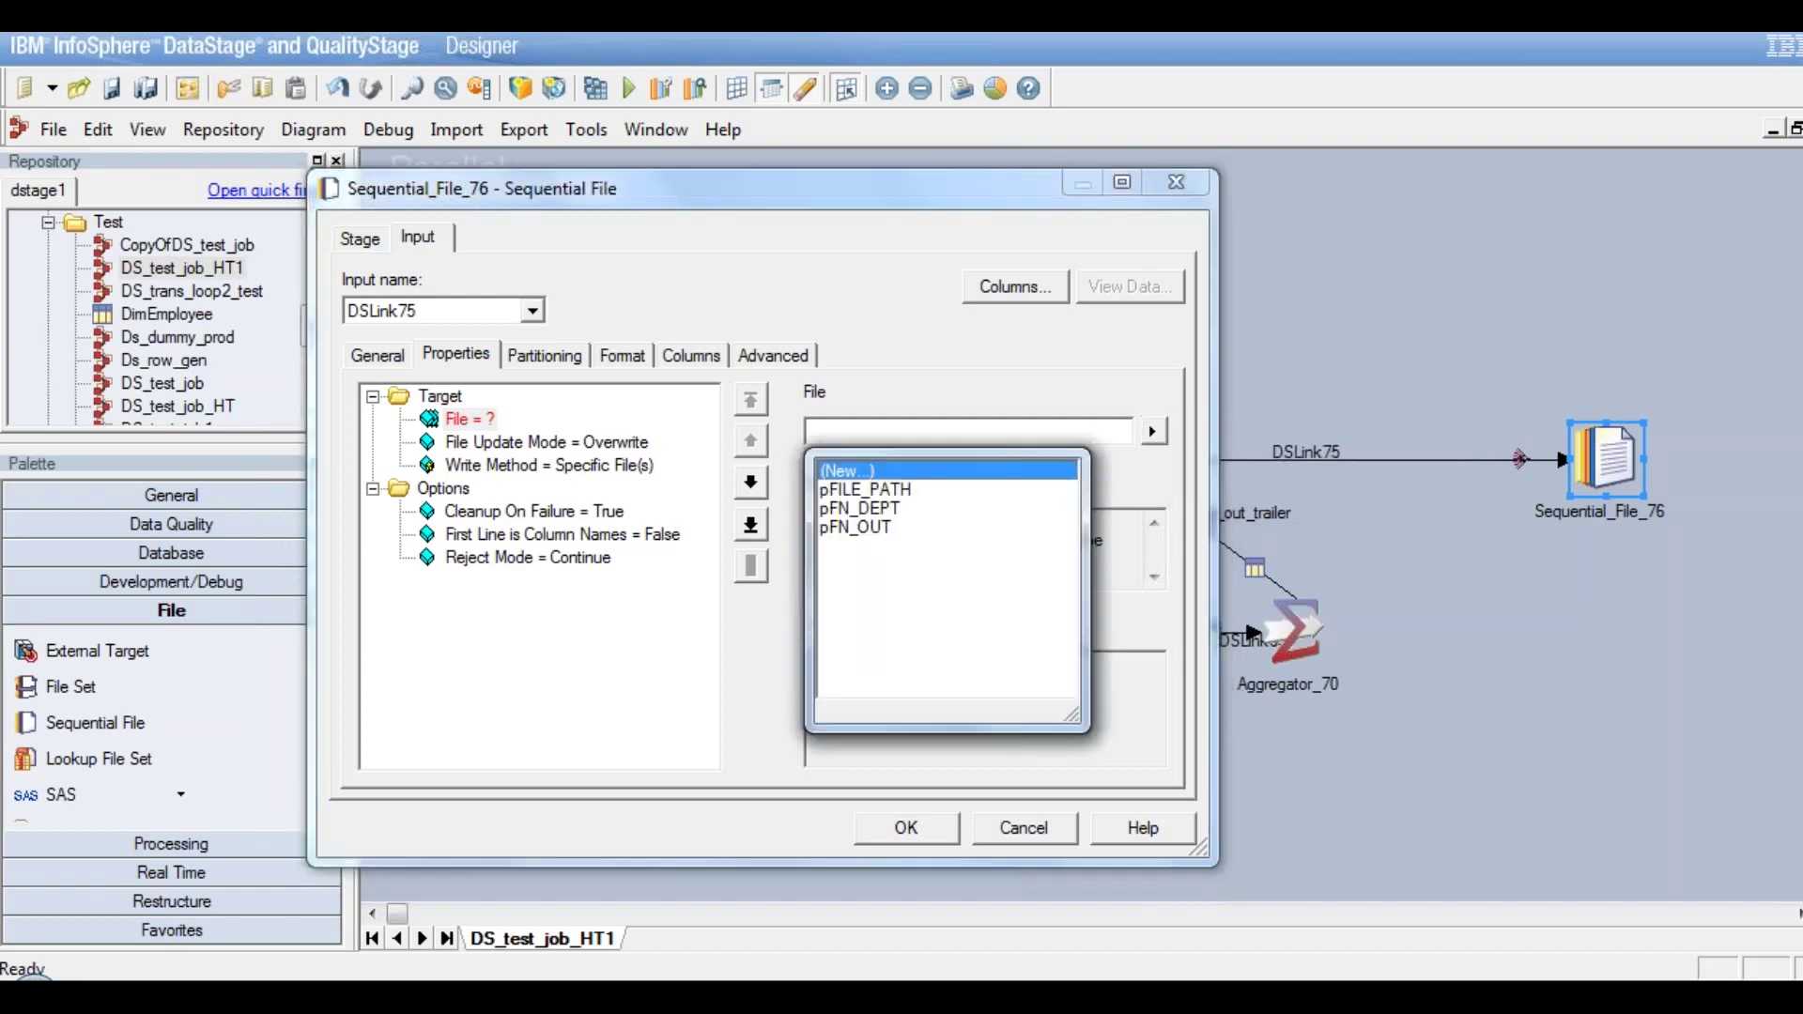
click(883, 492)
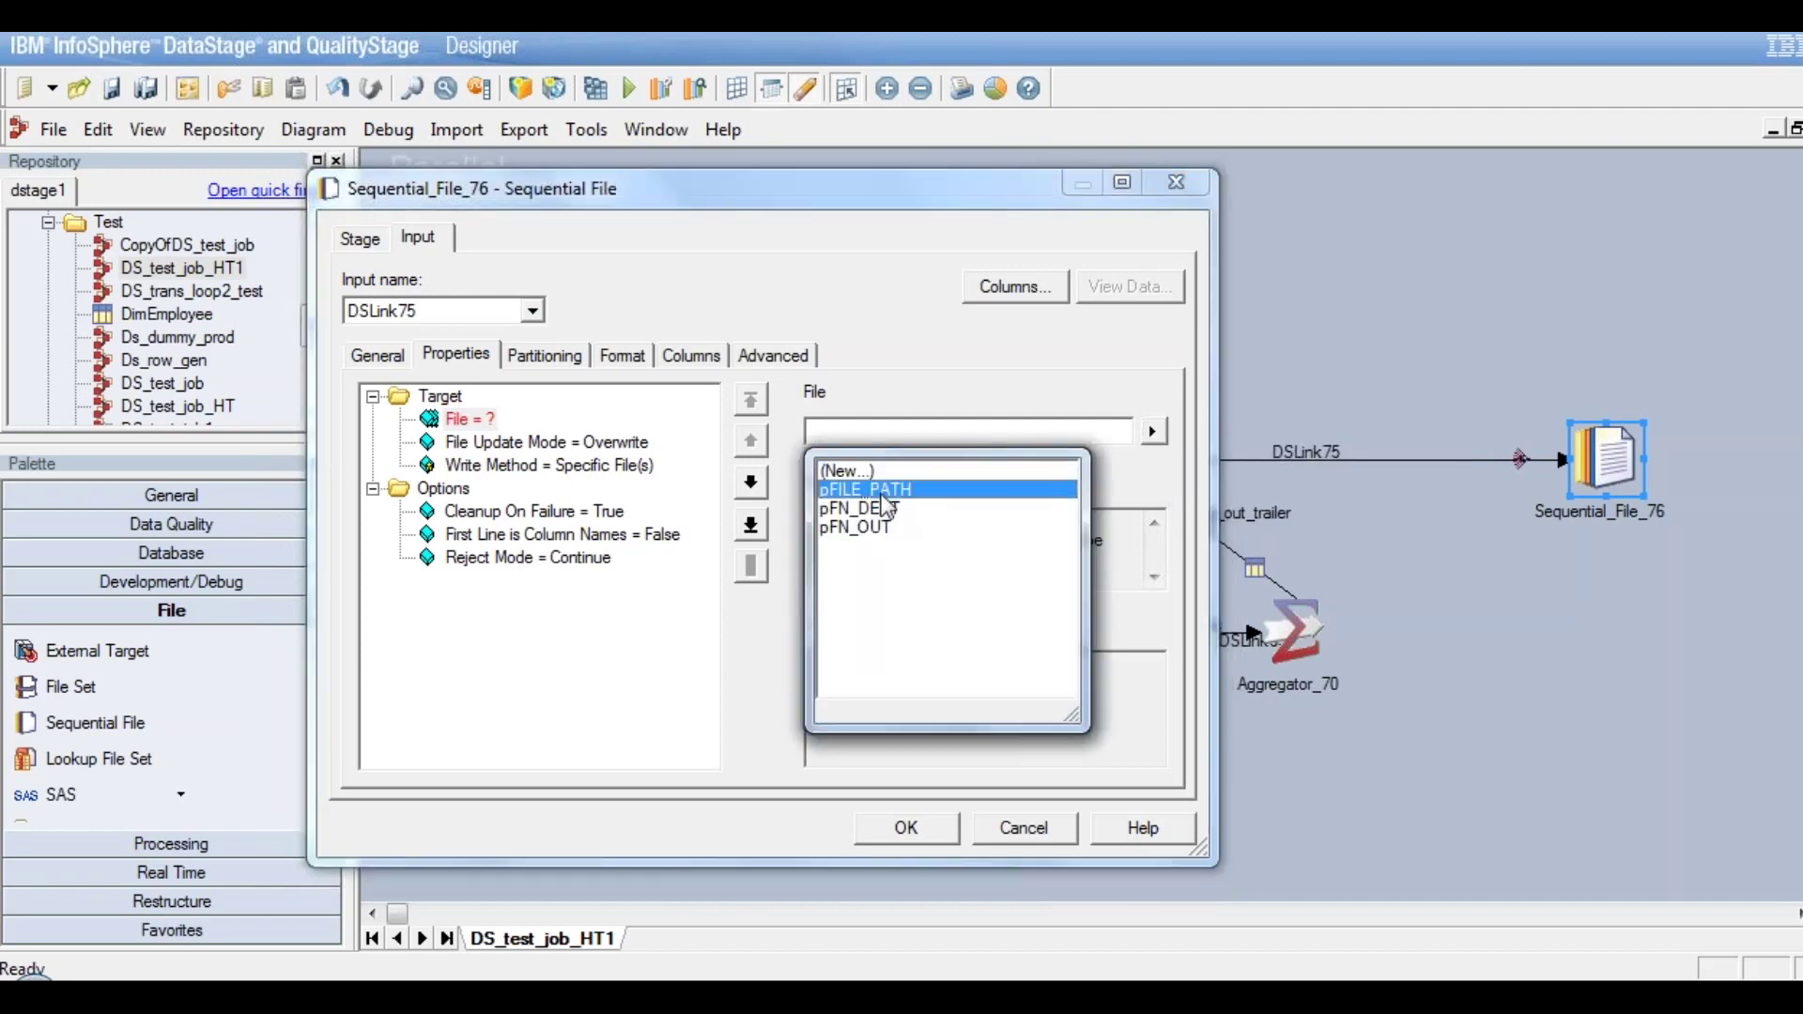
double_click(883, 492)
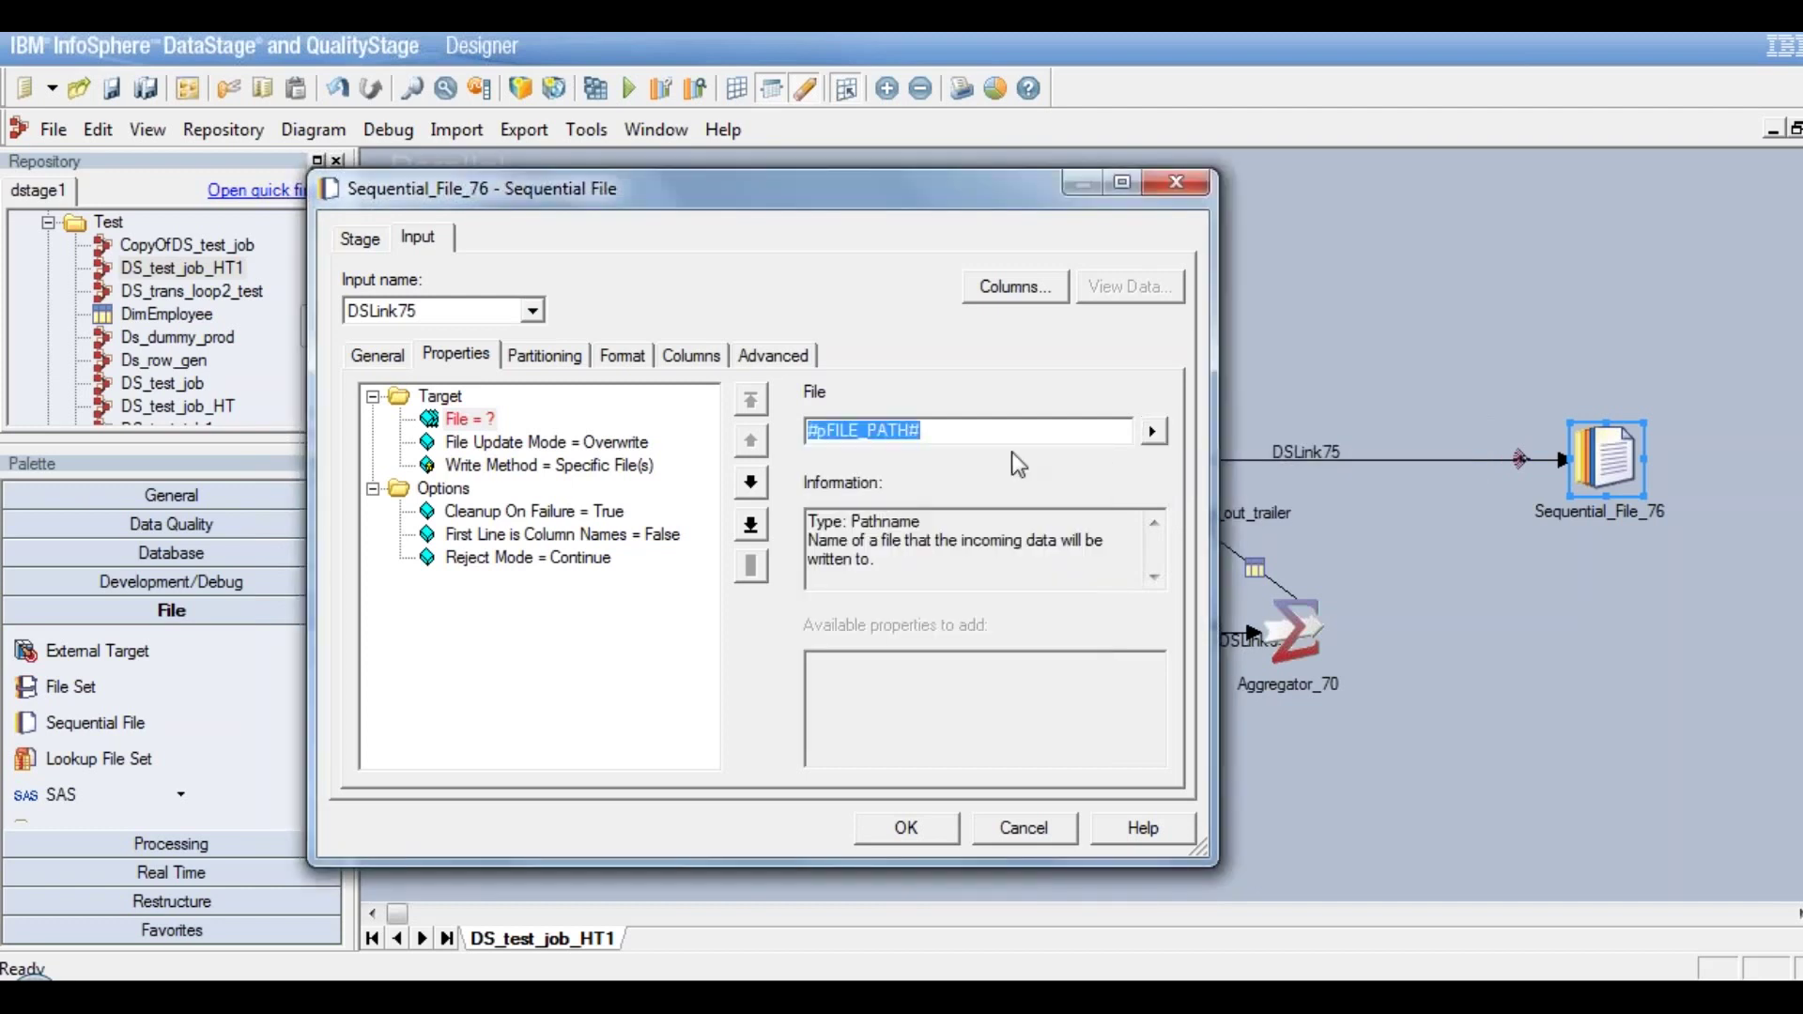
click(974, 430)
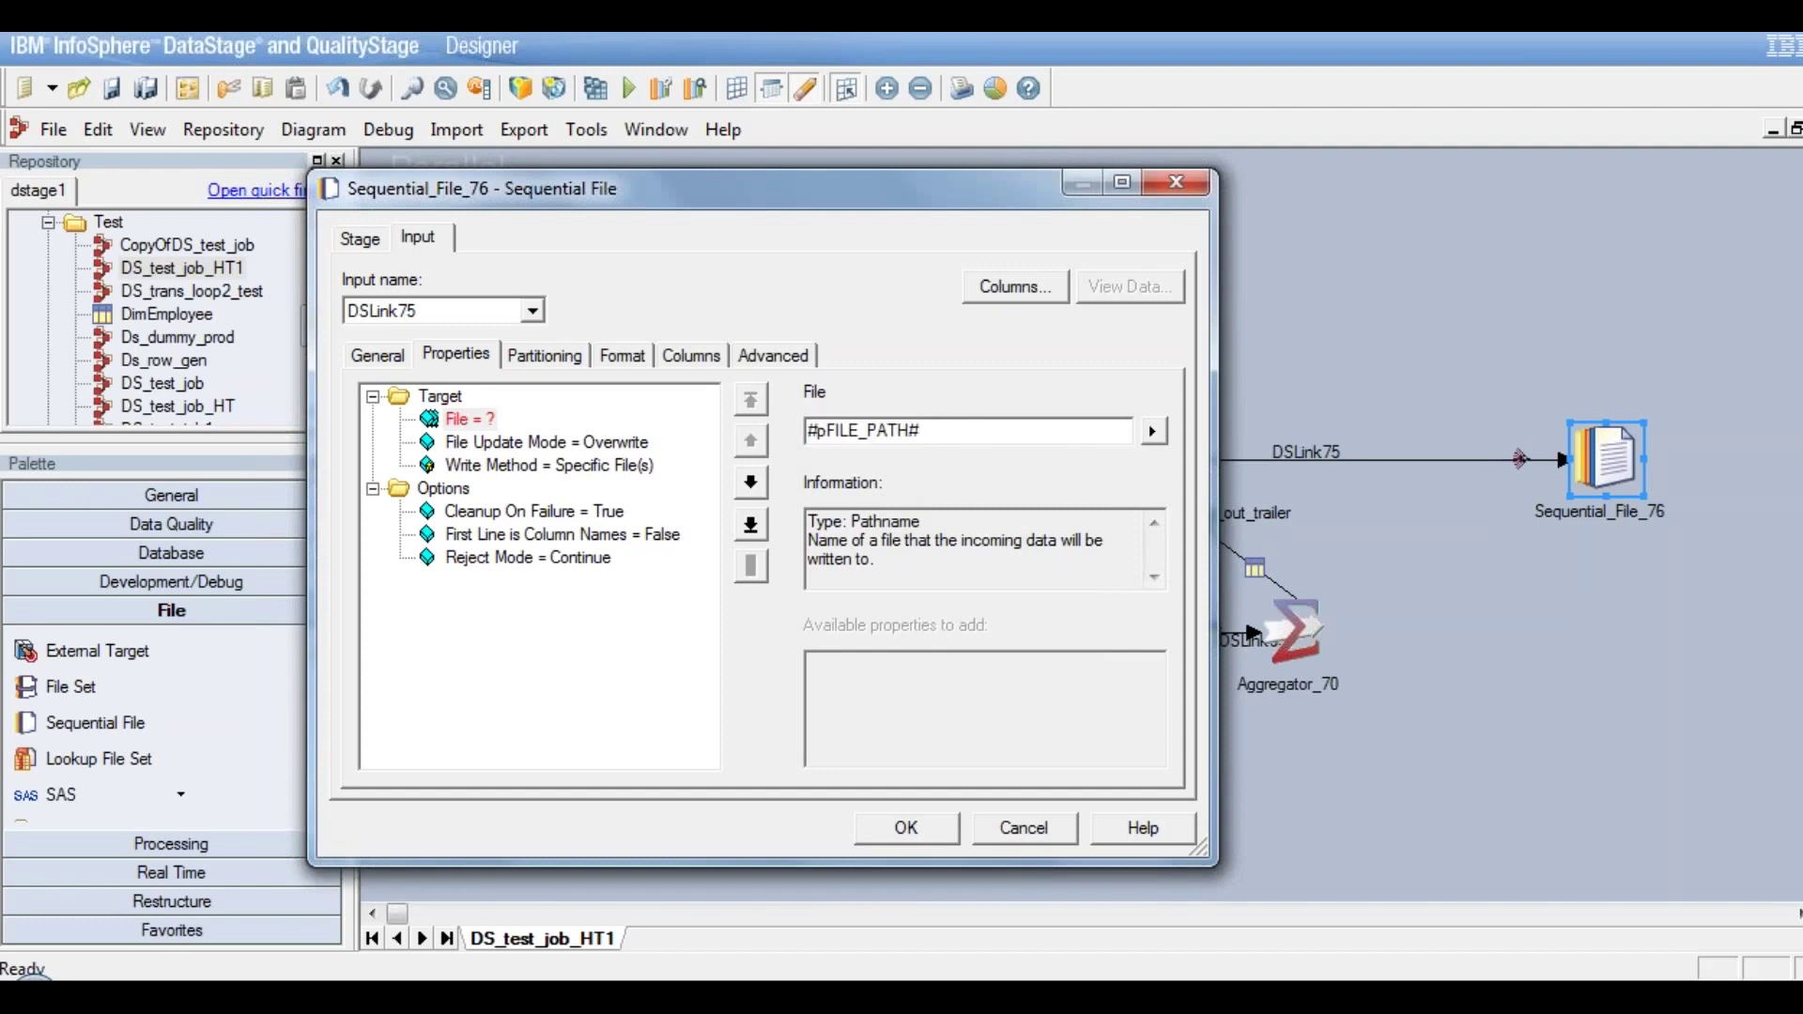
click(1152, 432)
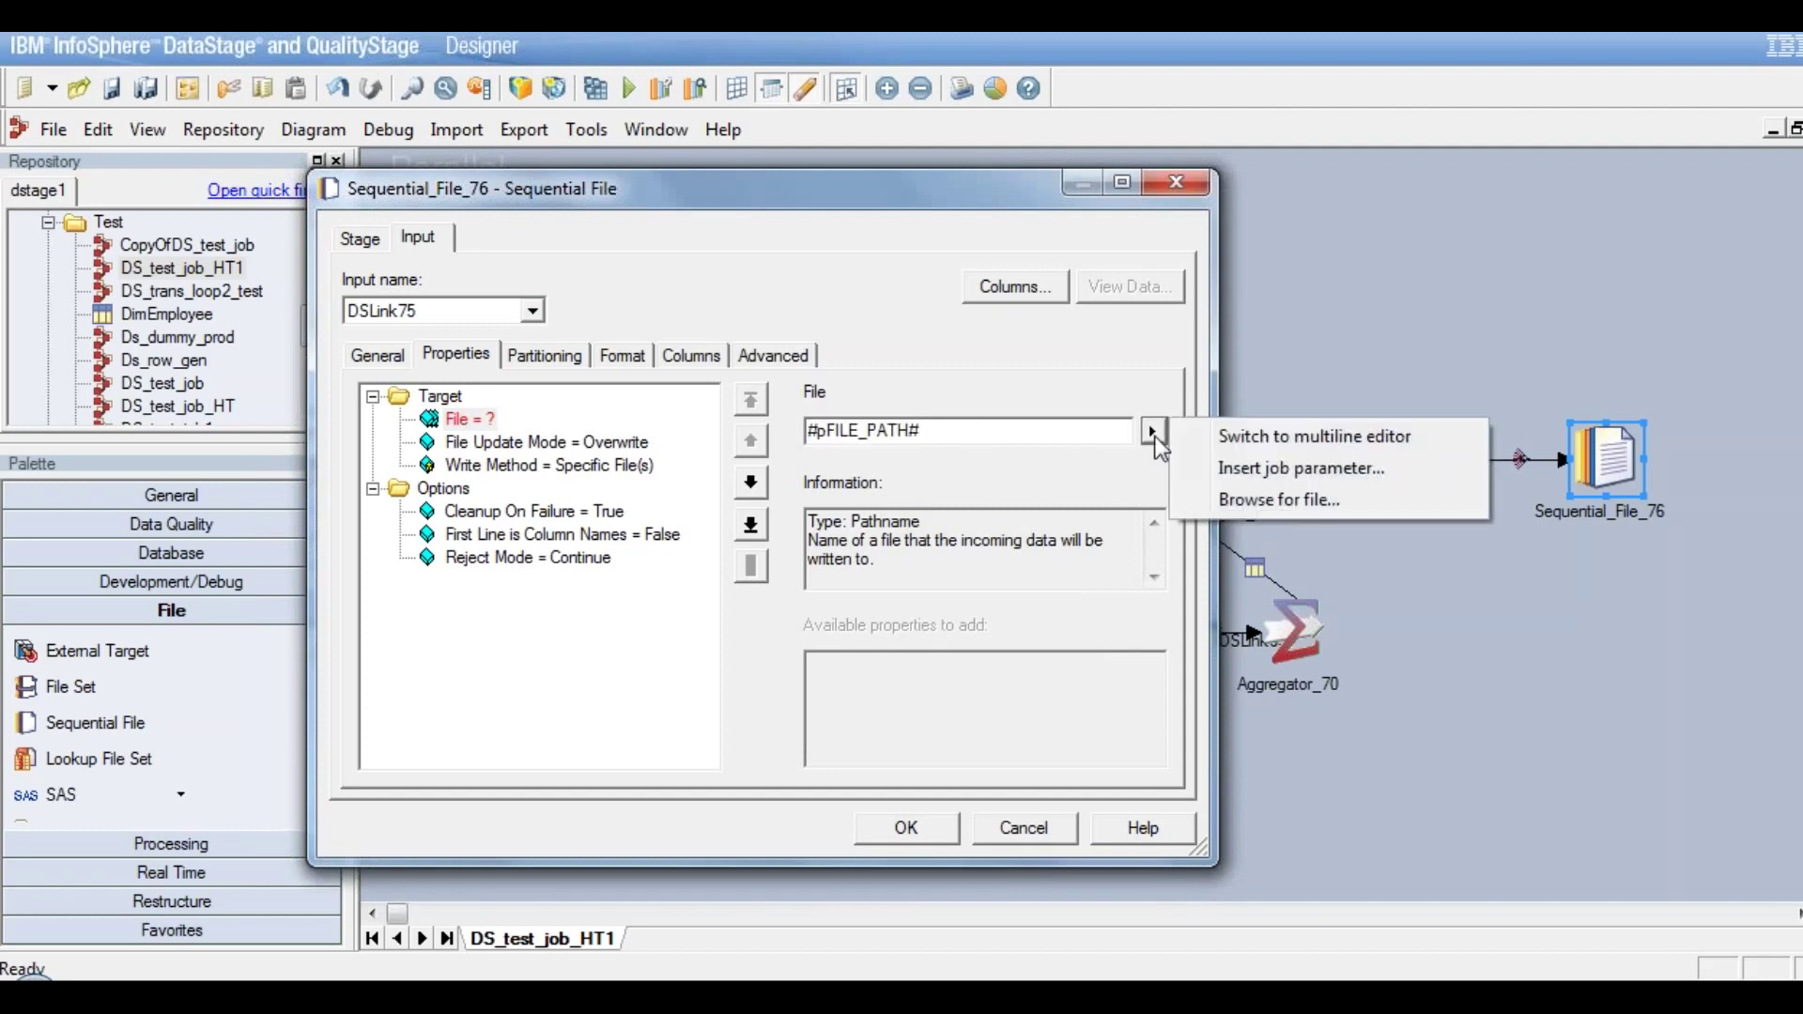
click(1230, 468)
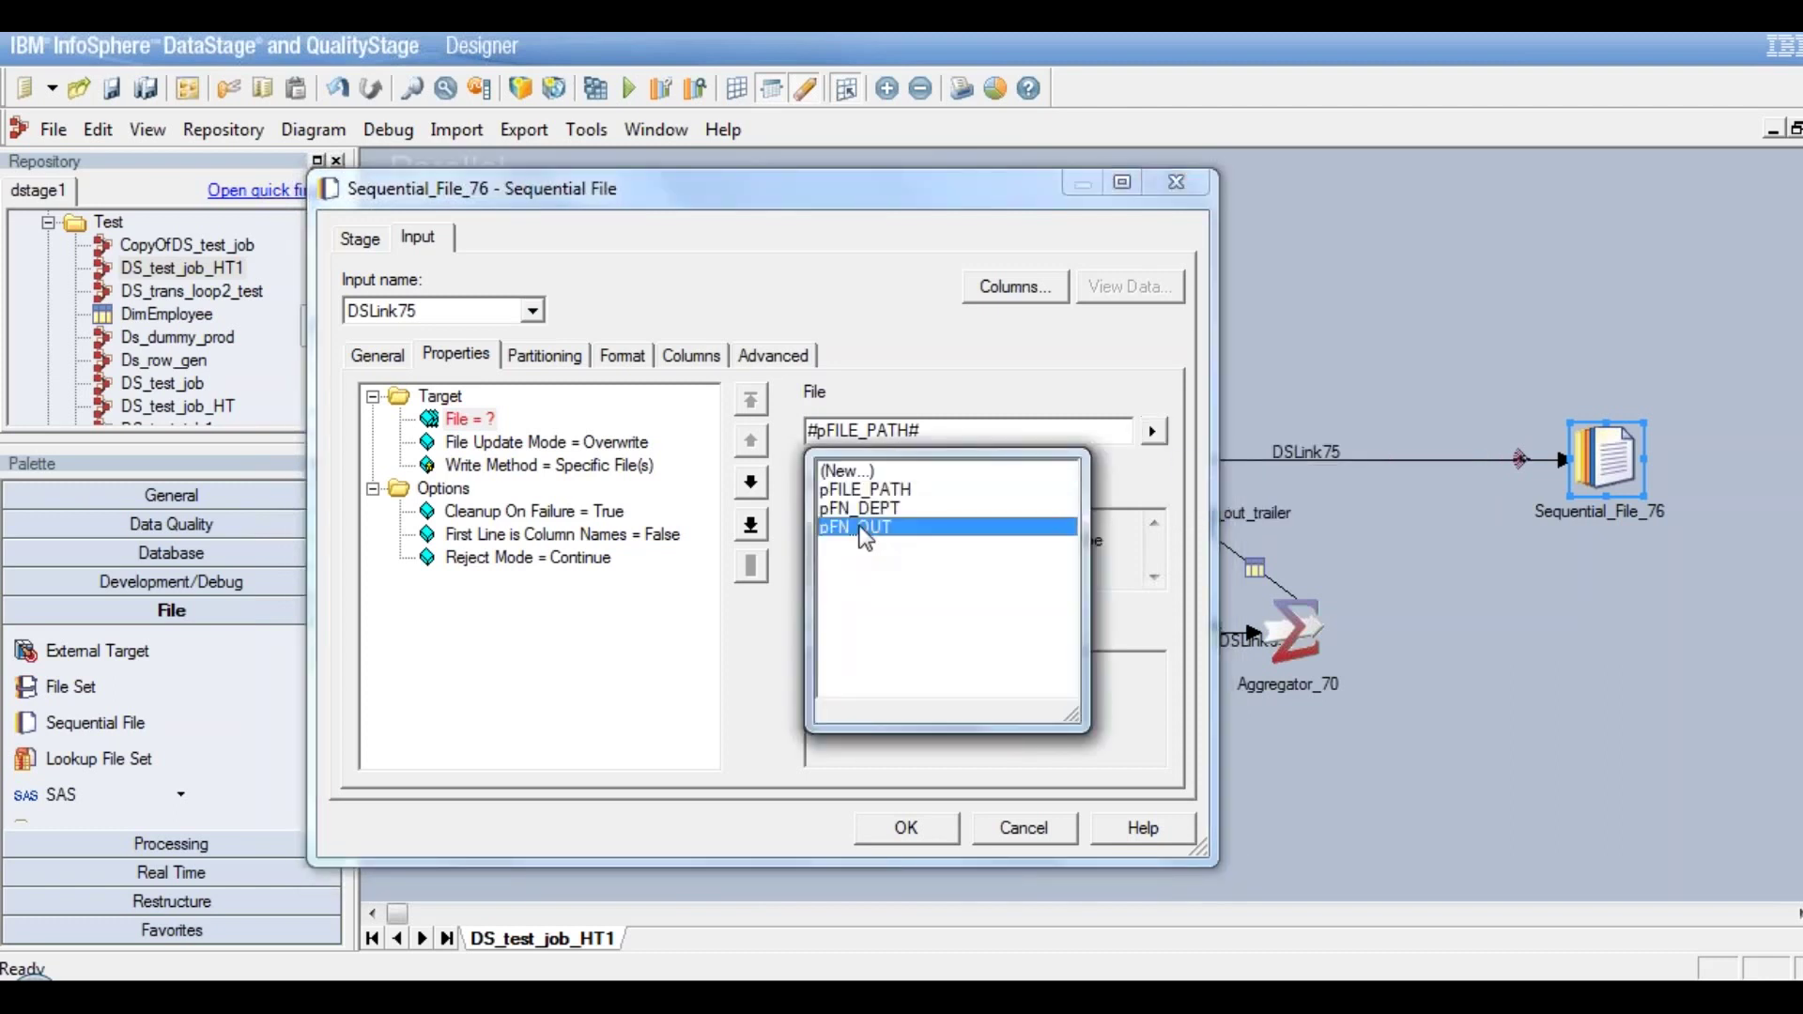
click(861, 528)
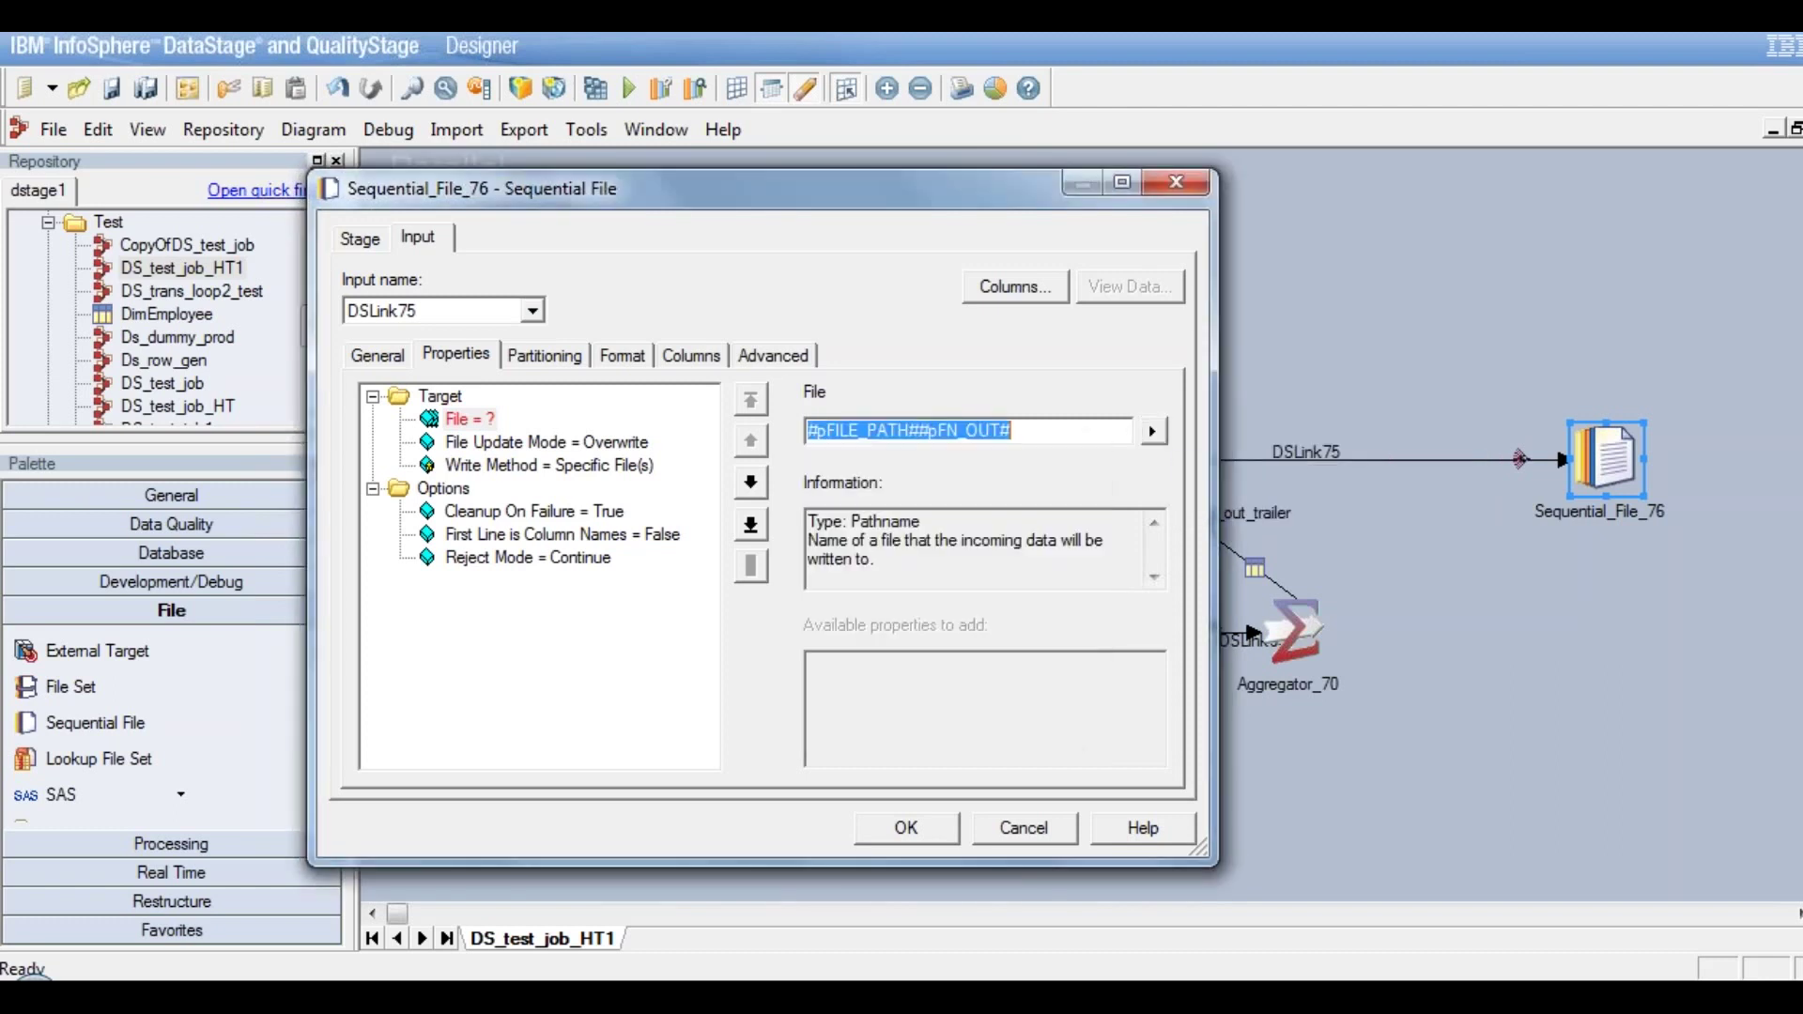
click(531, 443)
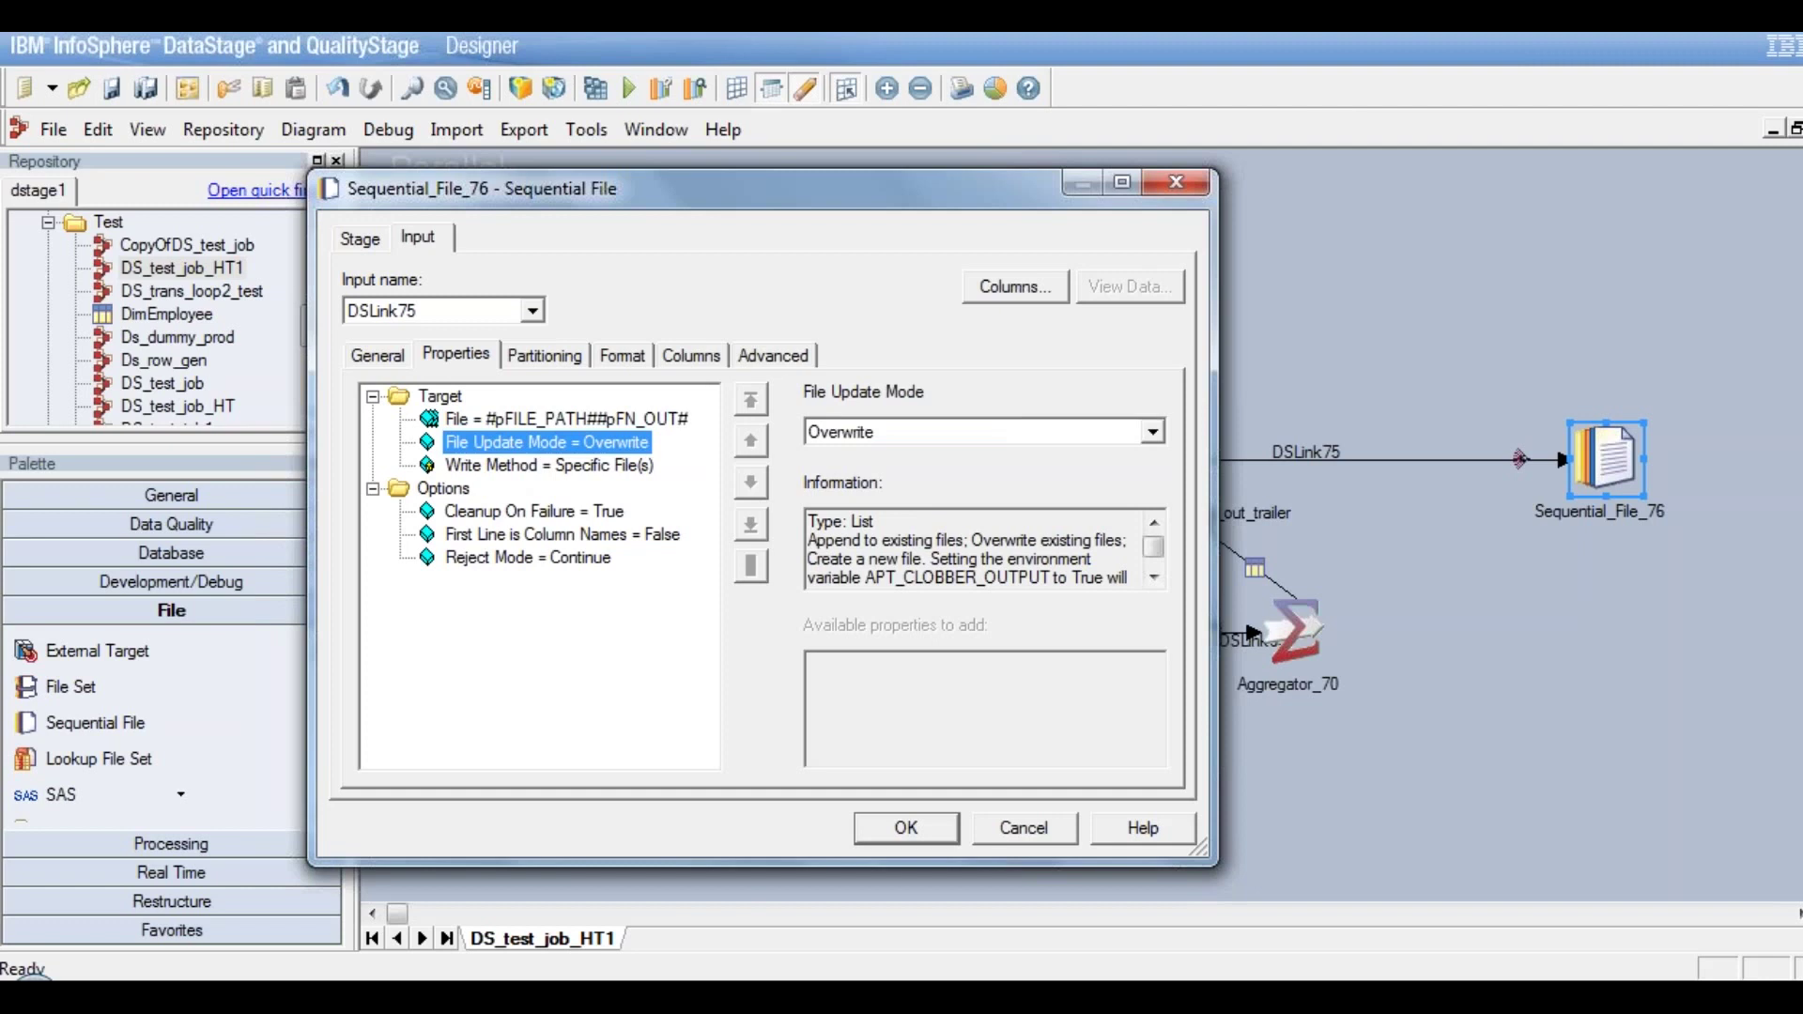
Remove all record-level and field-default format properties from Sequential_File_76's DSLink75 input and save the stage
click(622, 358)
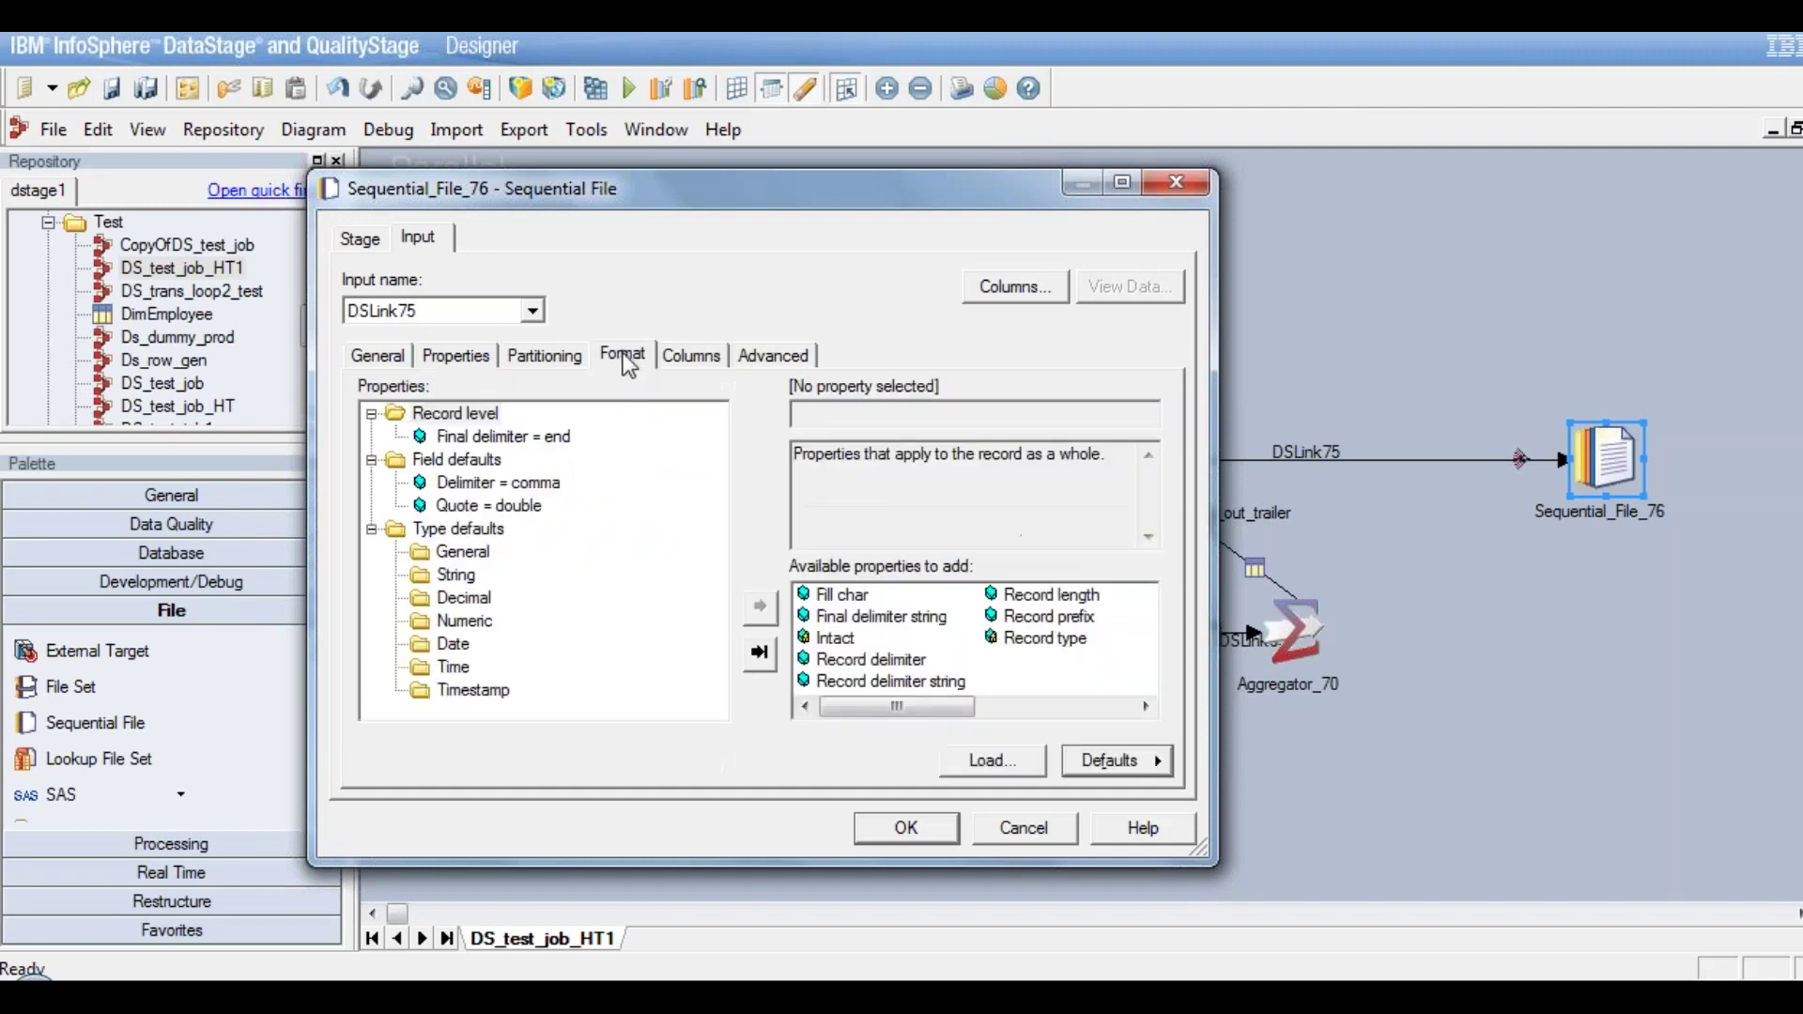
click(503, 438)
right_click(504, 438)
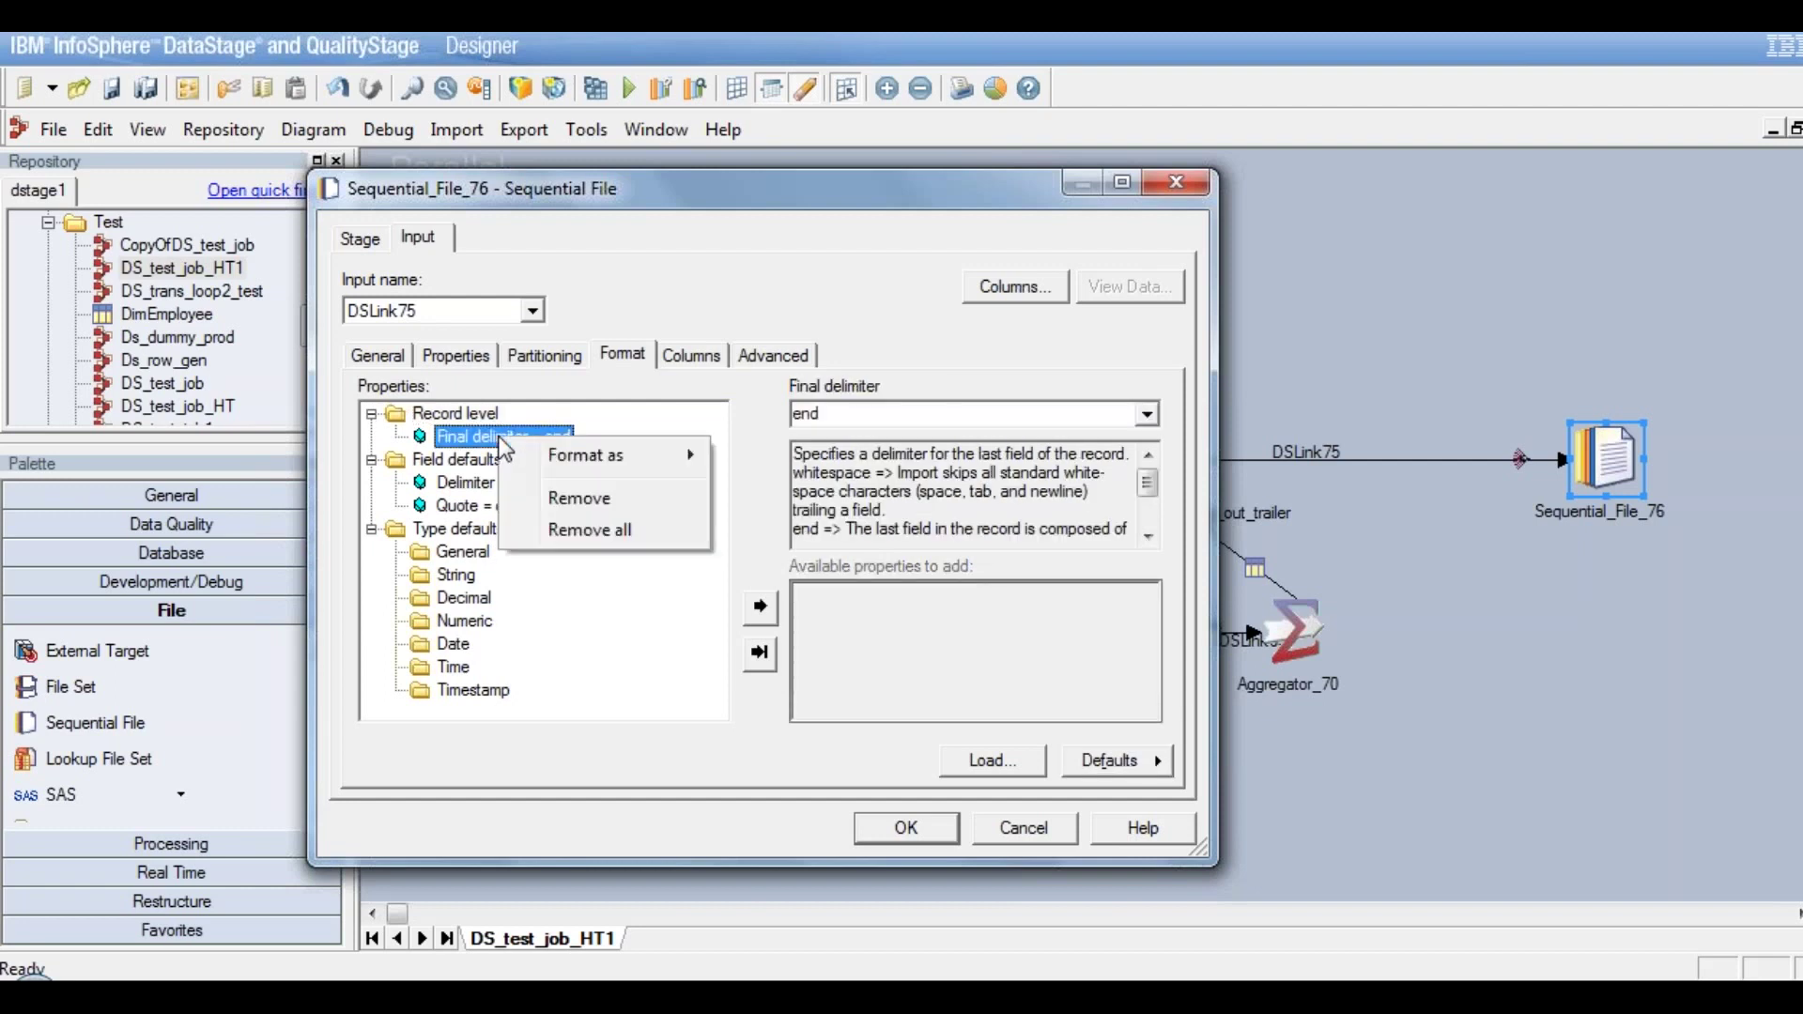
click(594, 531)
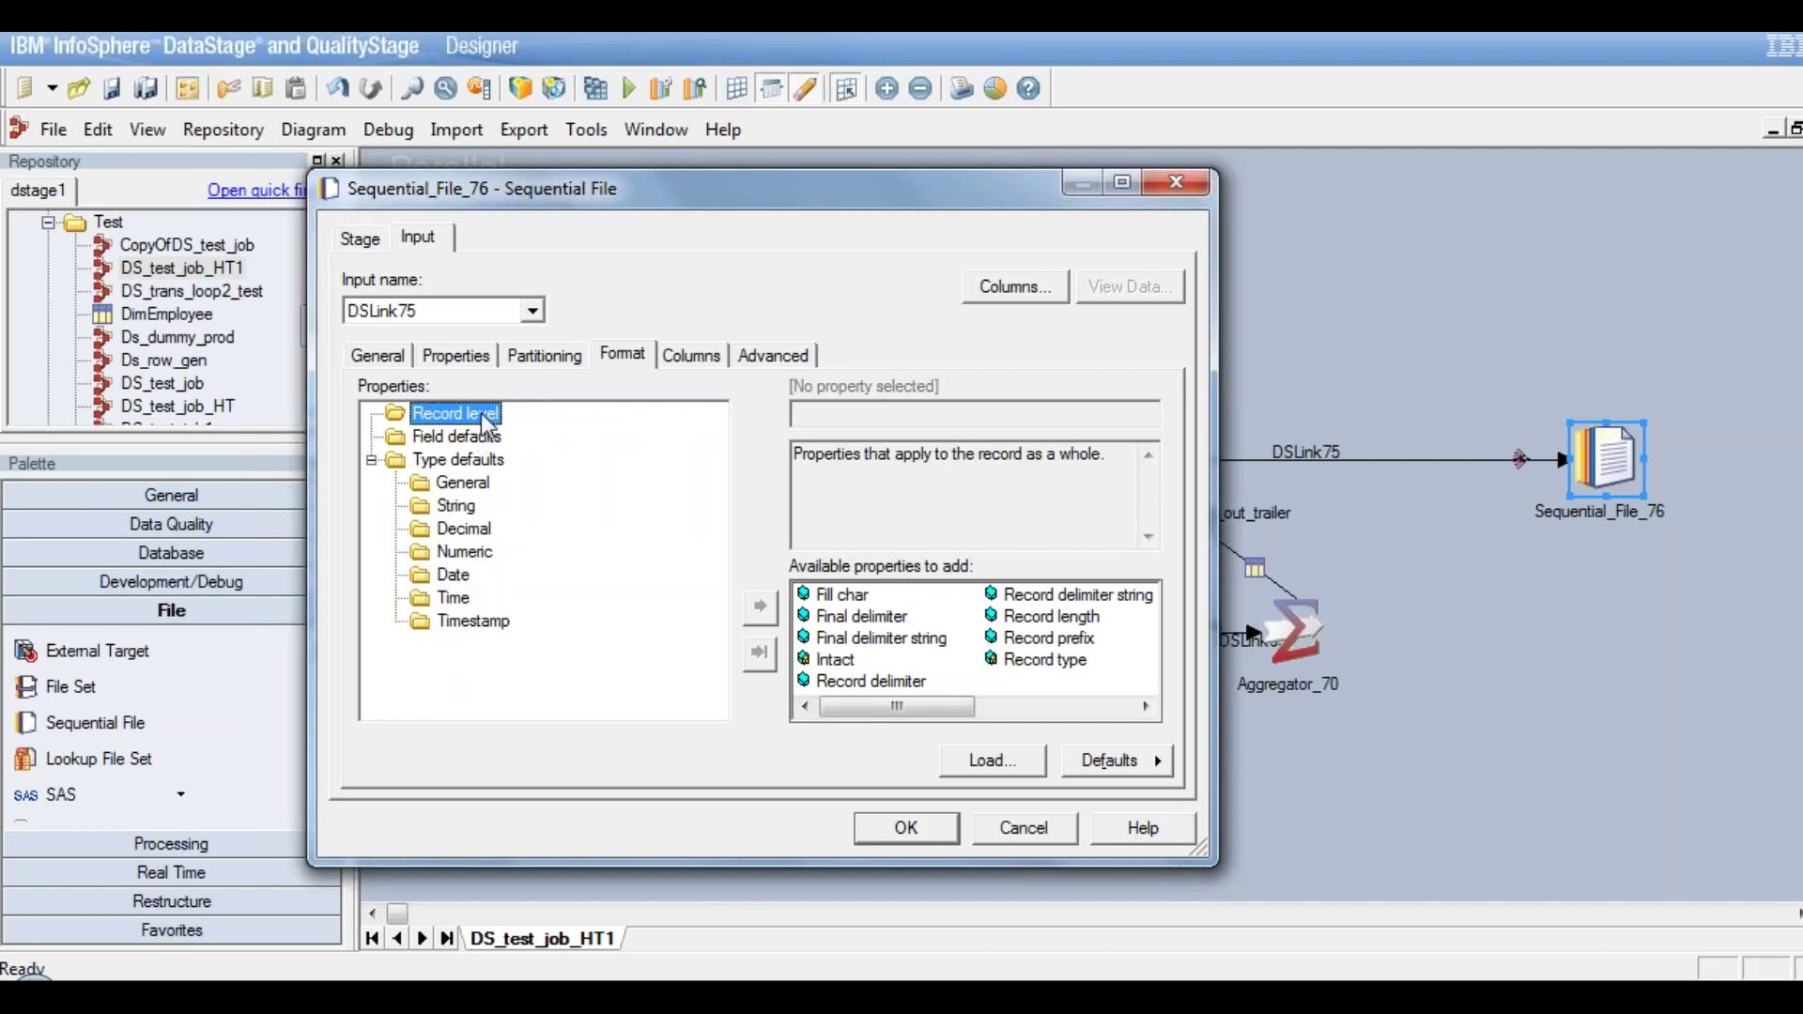
click(926, 832)
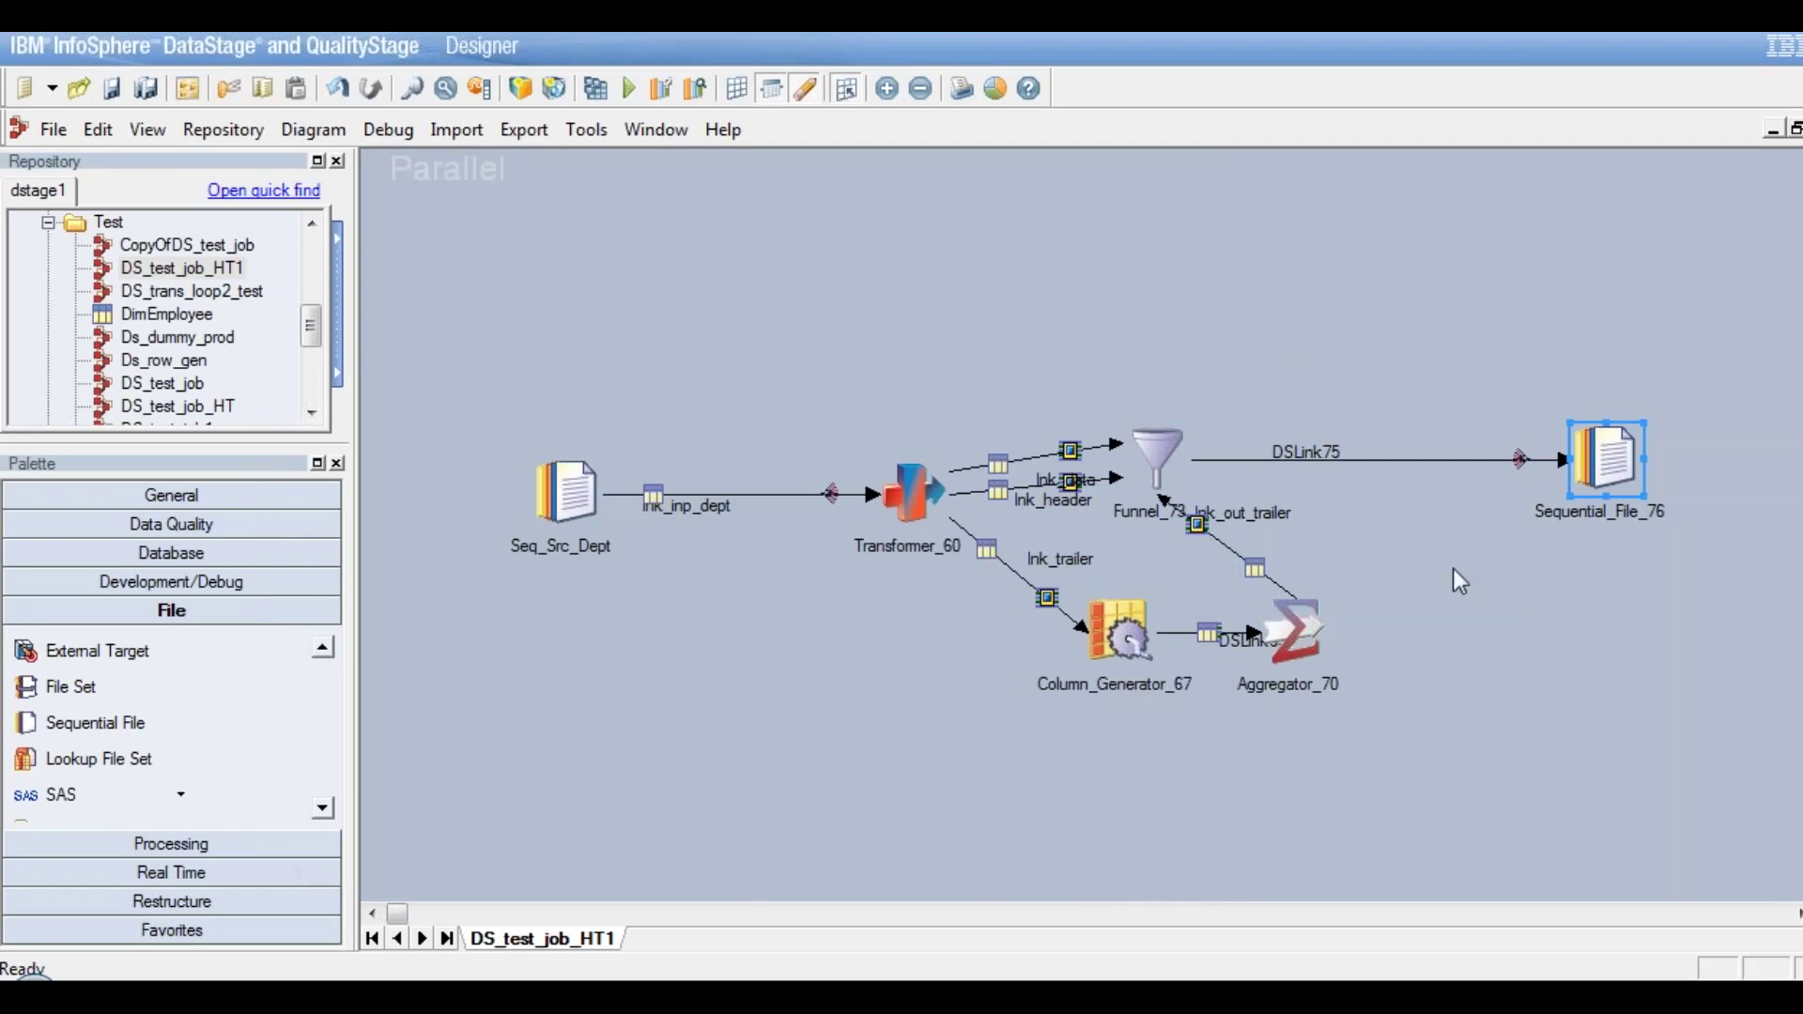
Save the modified job and try to compile it
click(597, 89)
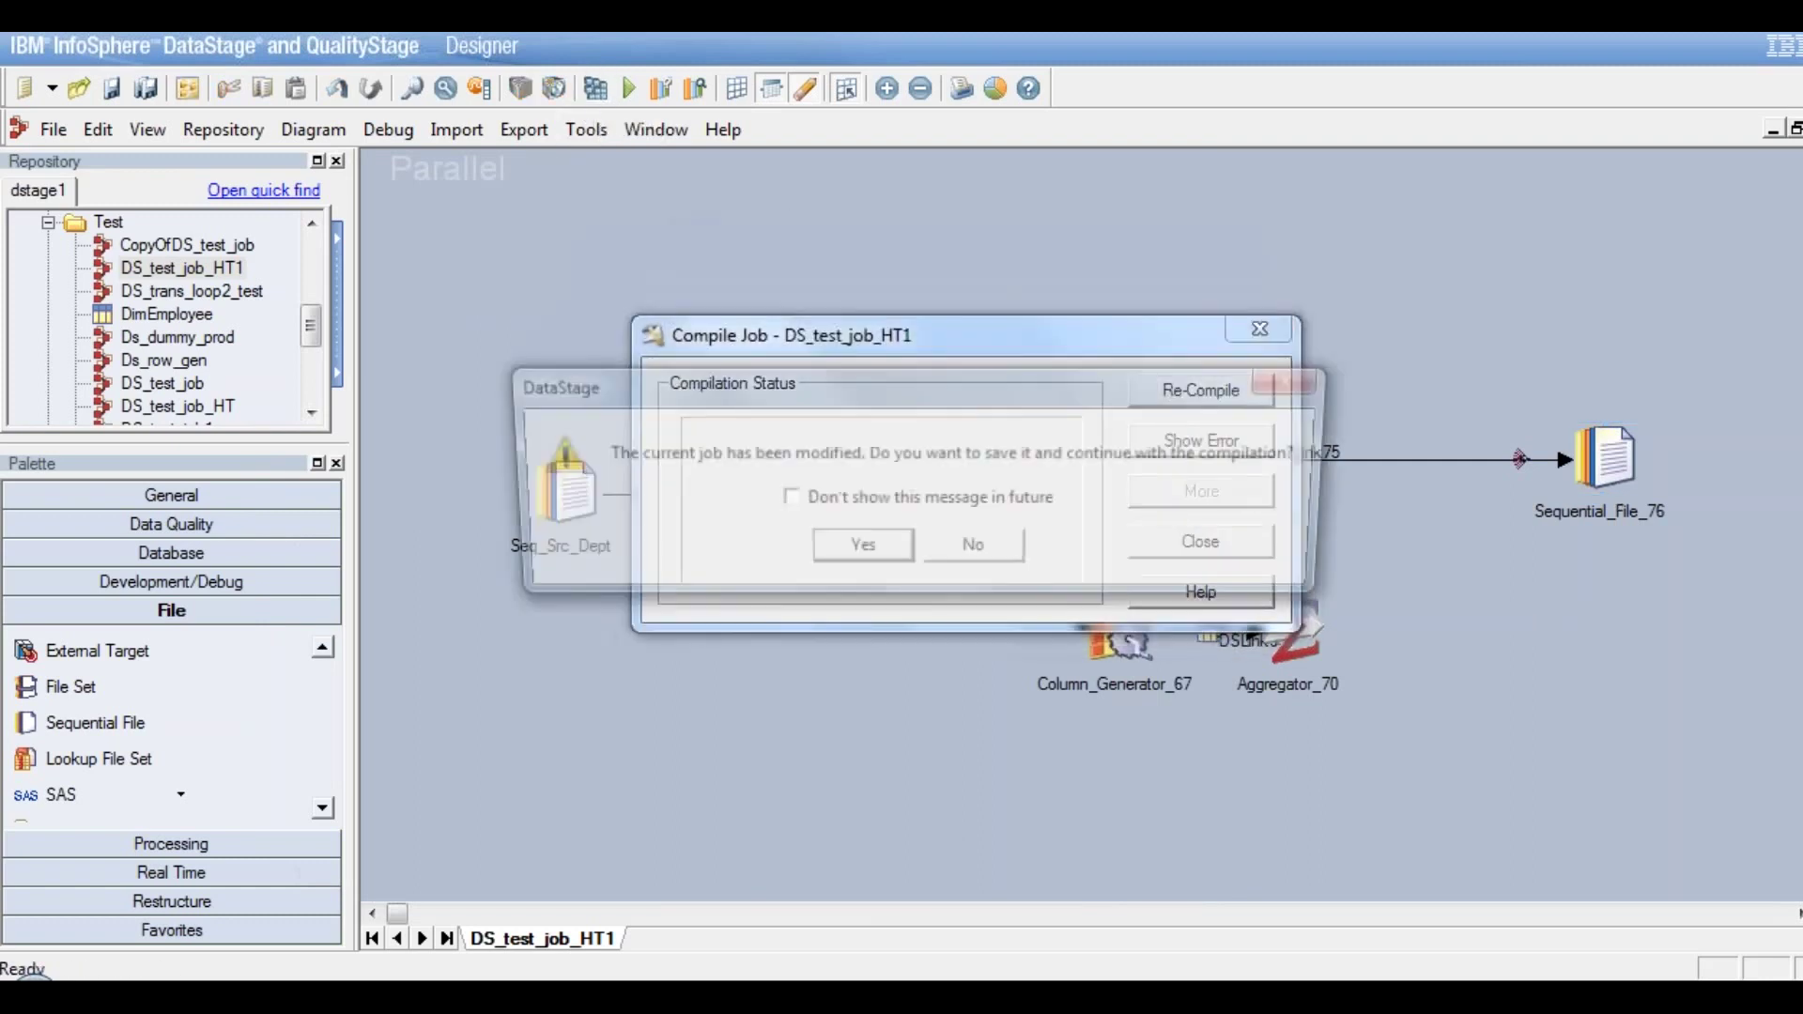
click(858, 549)
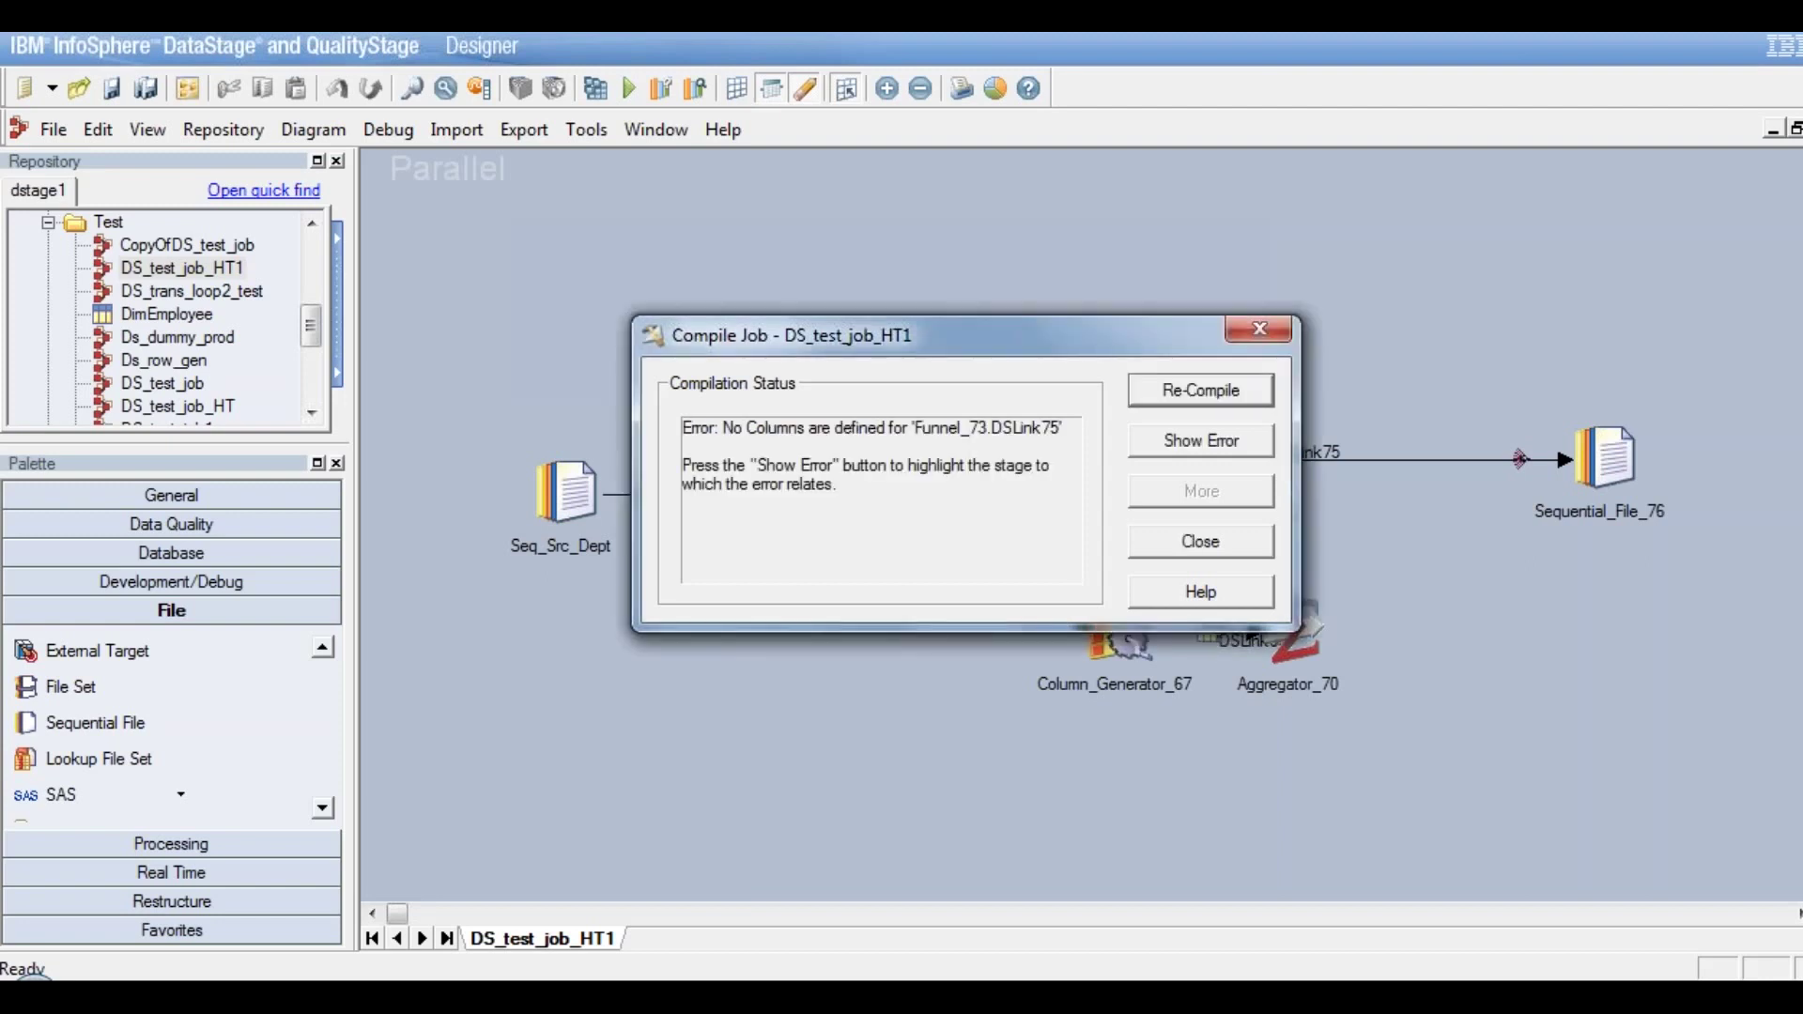
click(1202, 542)
Map the REC column to the DSLink75 output of the Funnel stage and save the stage
double_click(1164, 449)
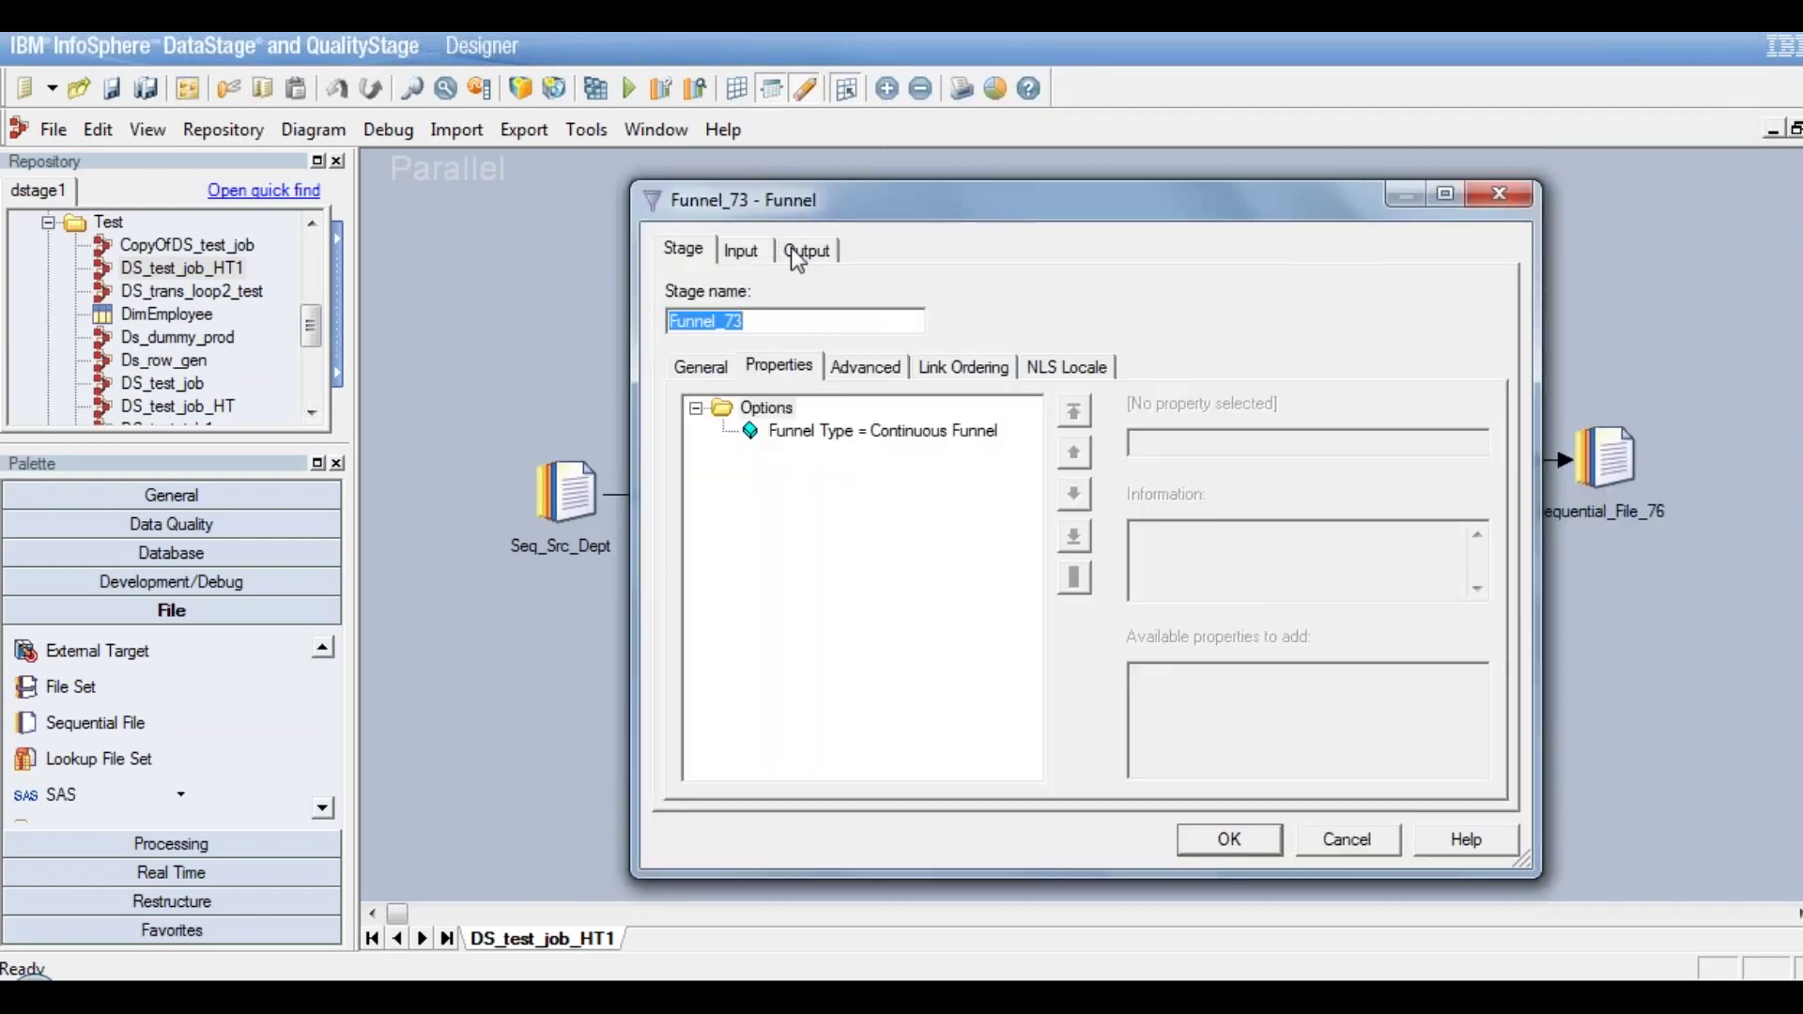
click(792, 248)
mouse_move(979, 504)
mouse_down()
mouse_move(1429, 490)
mouse_move(1220, 496)
mouse_up()
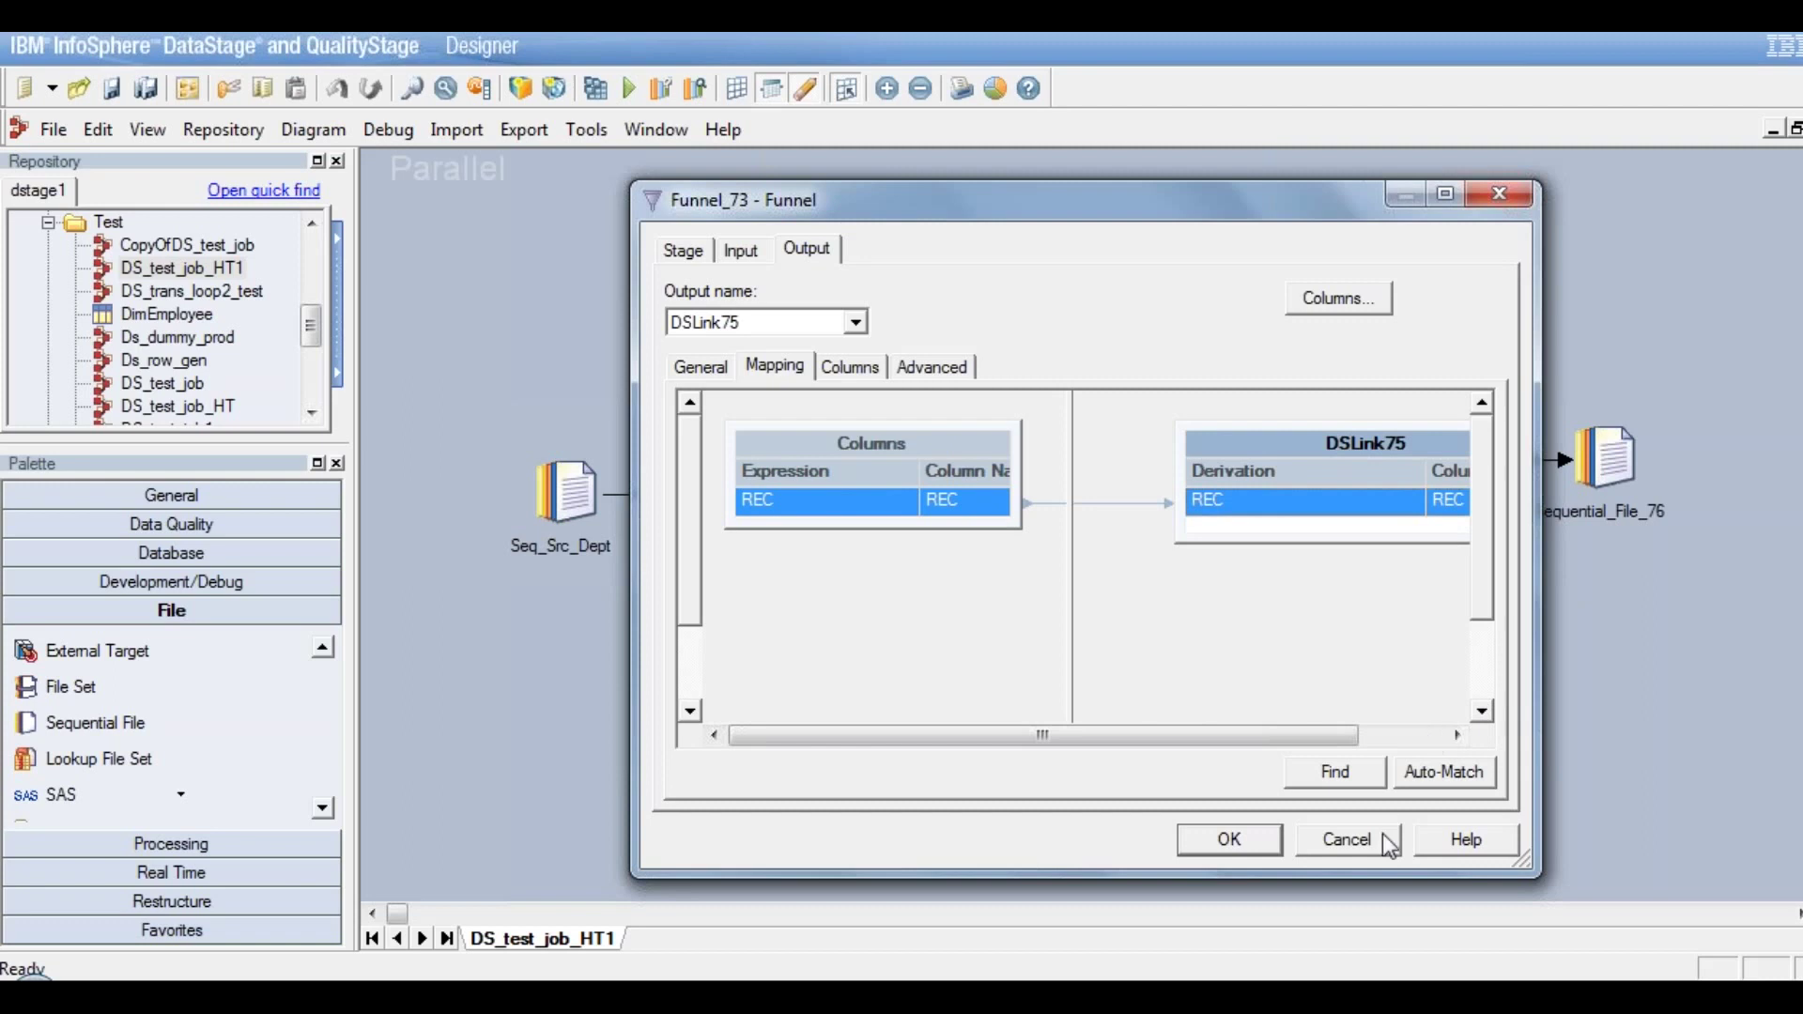
click(1256, 849)
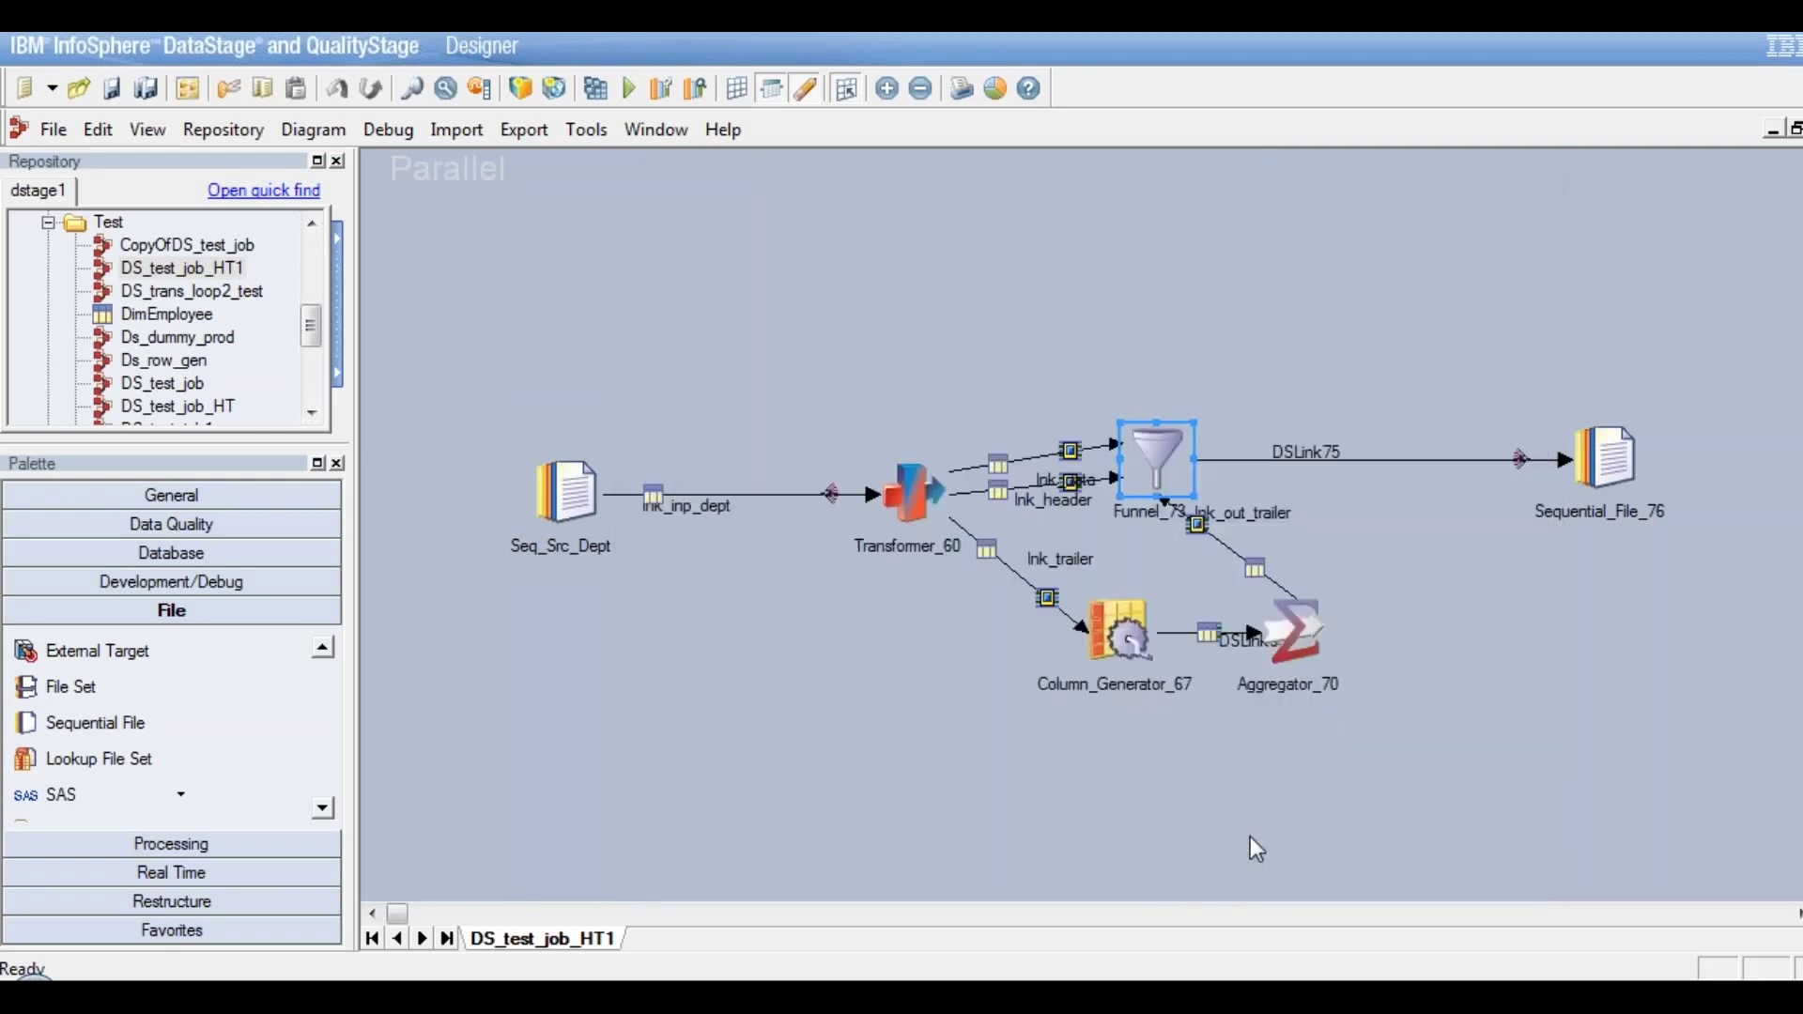
Save and recompile DS_test_job_HT1, and run it with the default parameter values
click(594, 91)
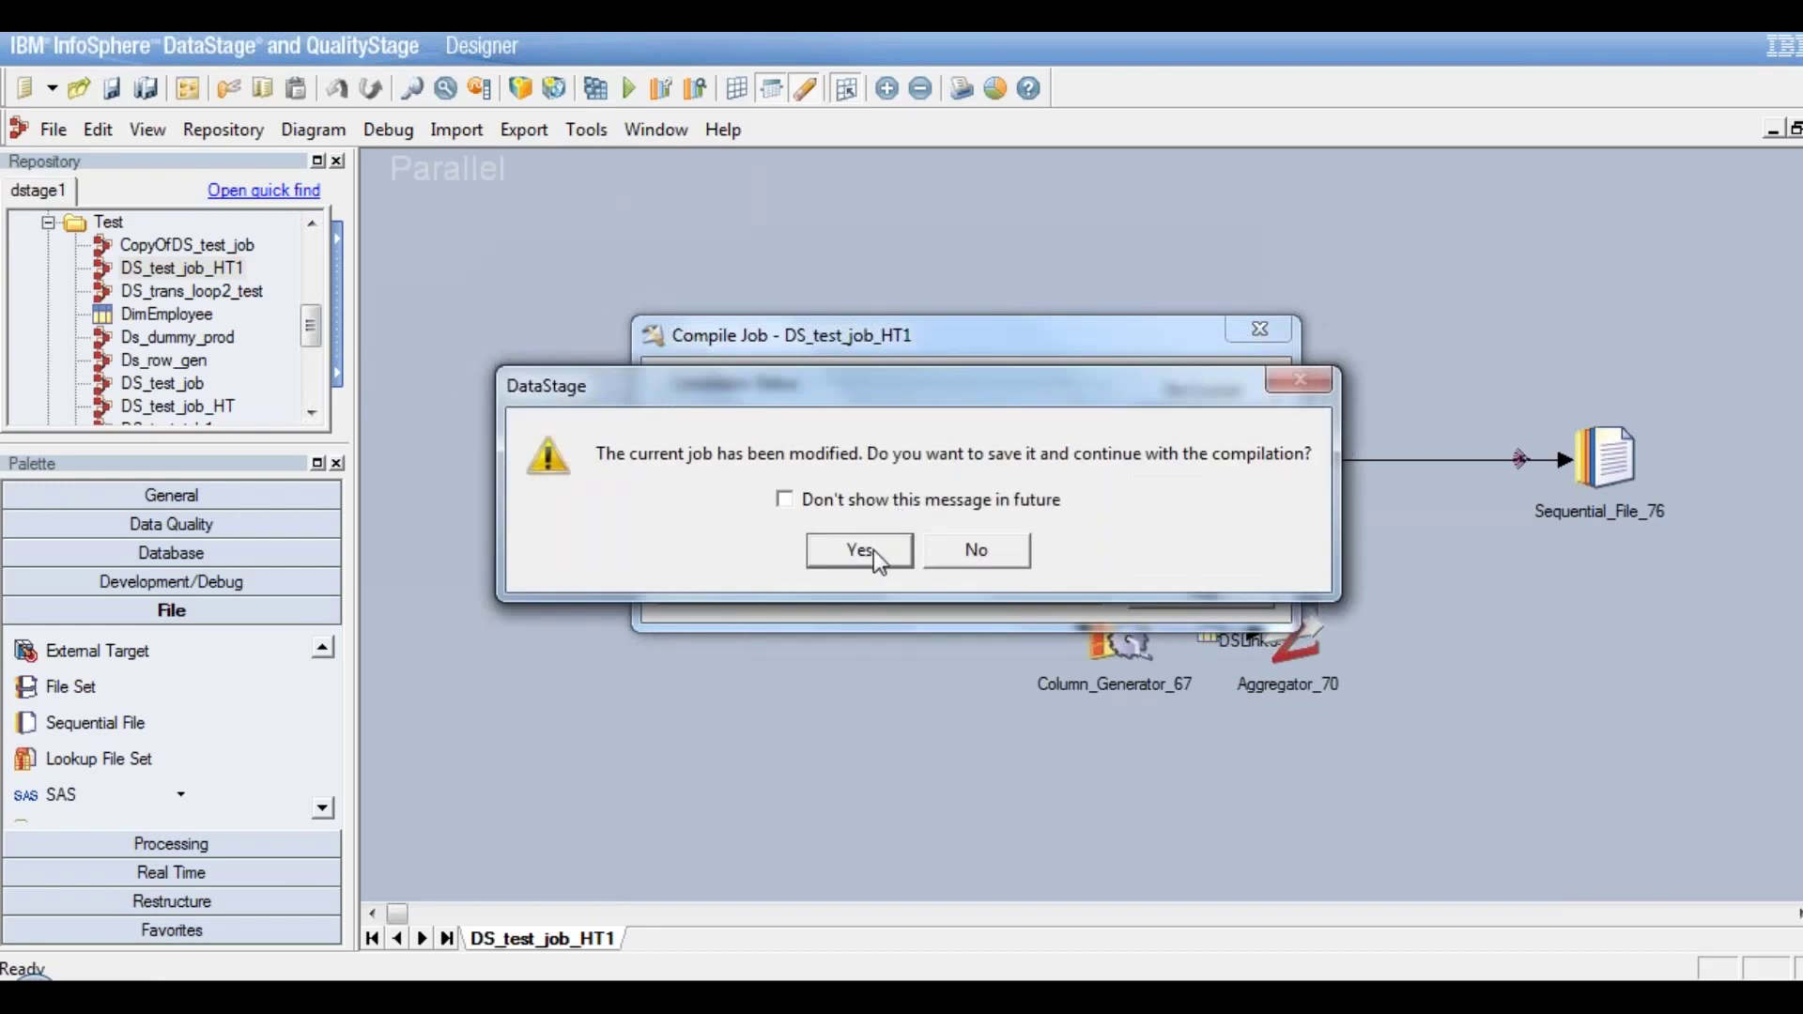
click(878, 562)
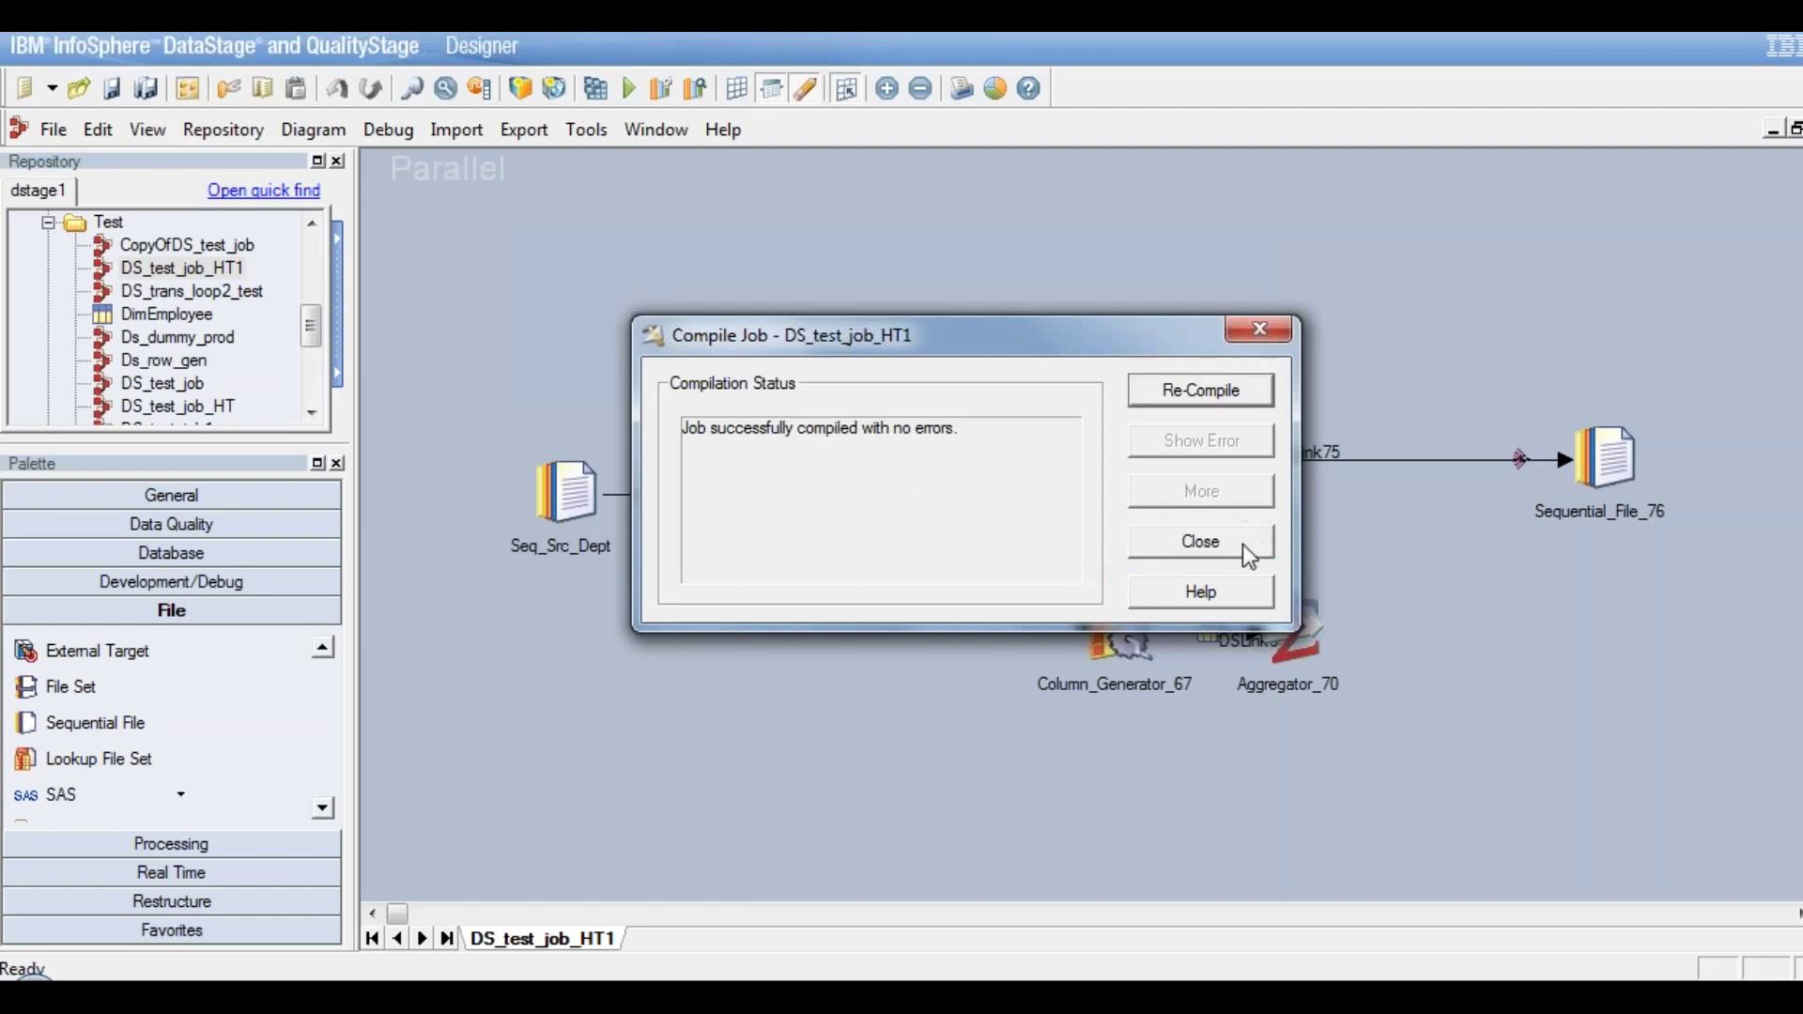
click(1243, 543)
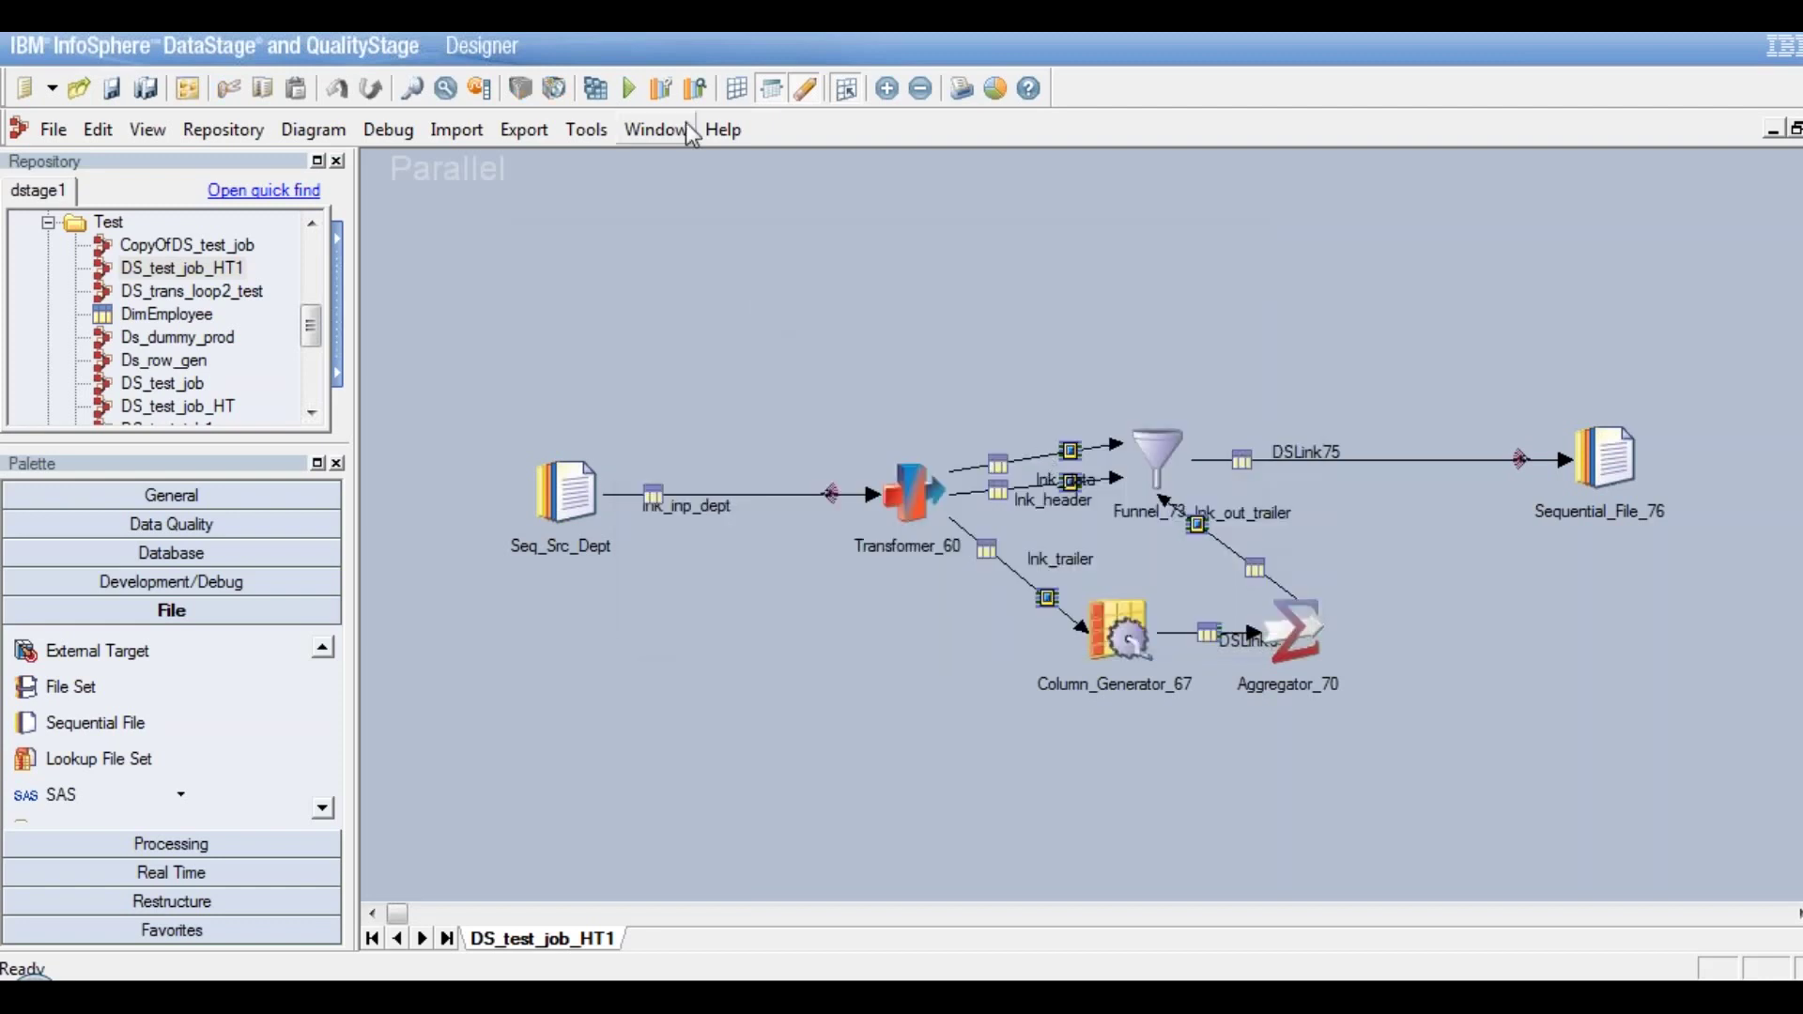
click(625, 89)
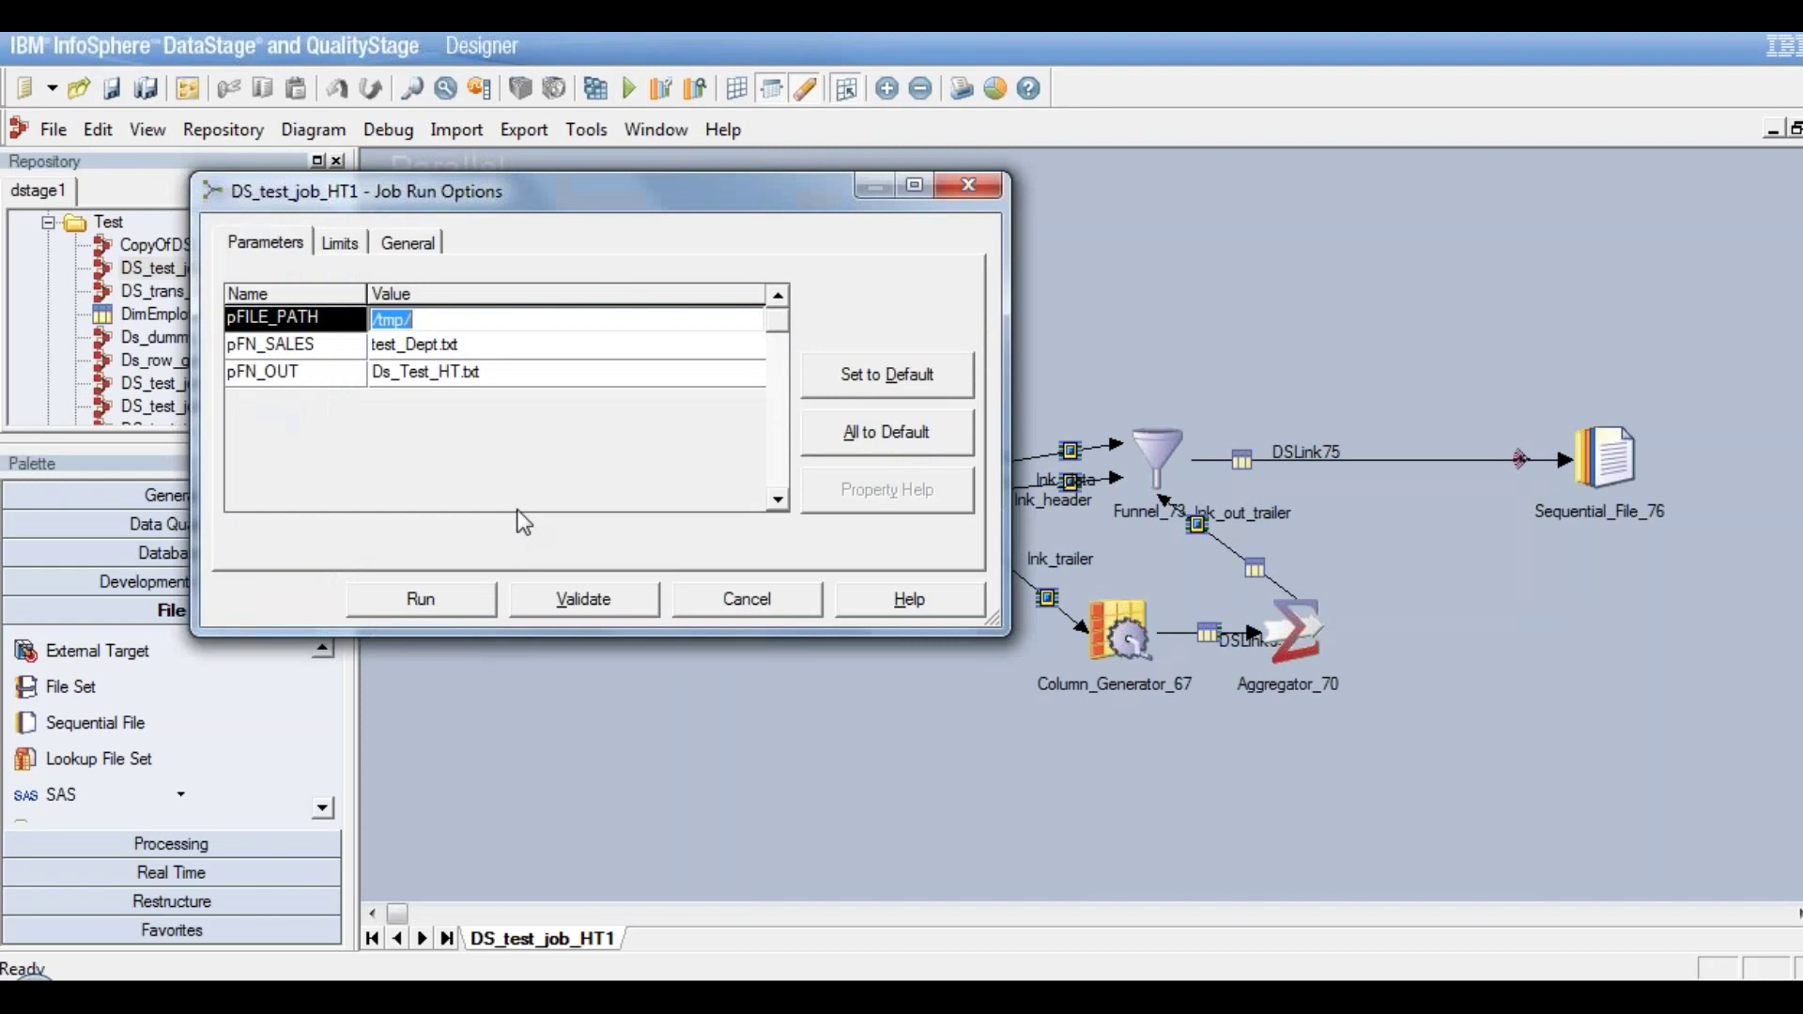
click(436, 596)
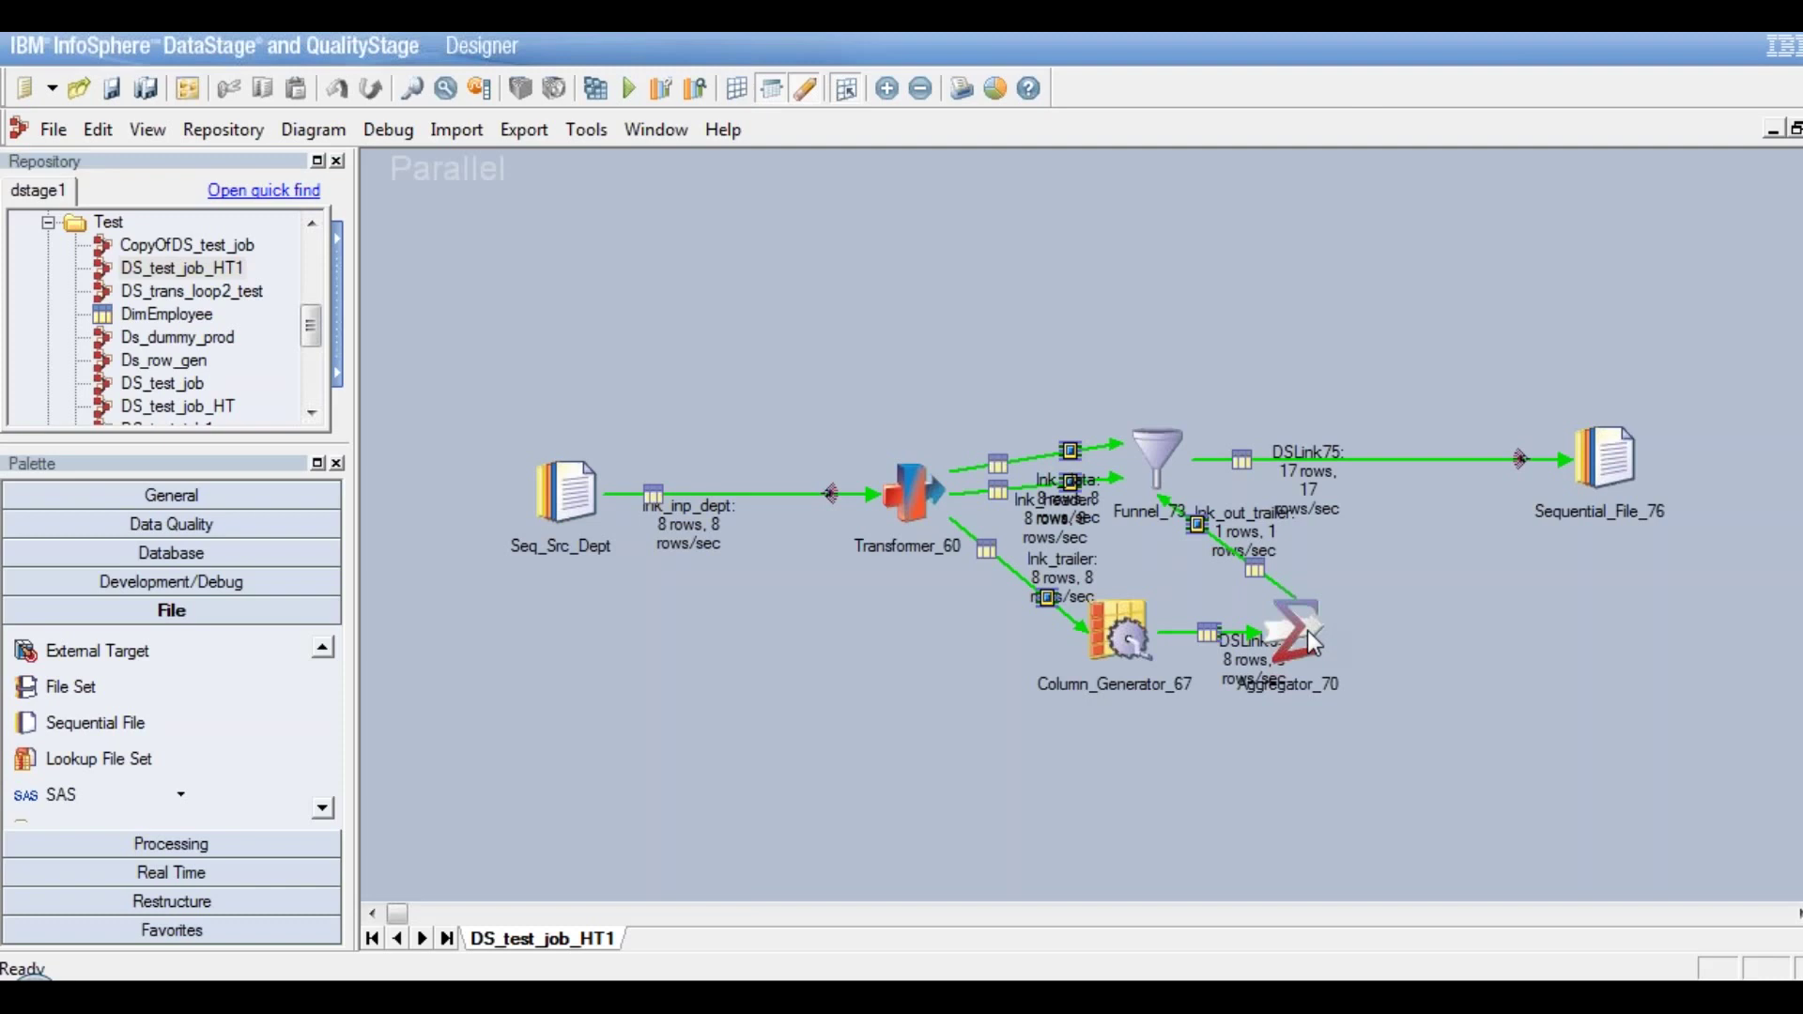
Spread out the job diagram by lowering Column_Generator_67 and Aggregator_70, raising Transformer_60 and separating the overlapping link labels
click(1018, 492)
drag(1116, 623, 1009, 755)
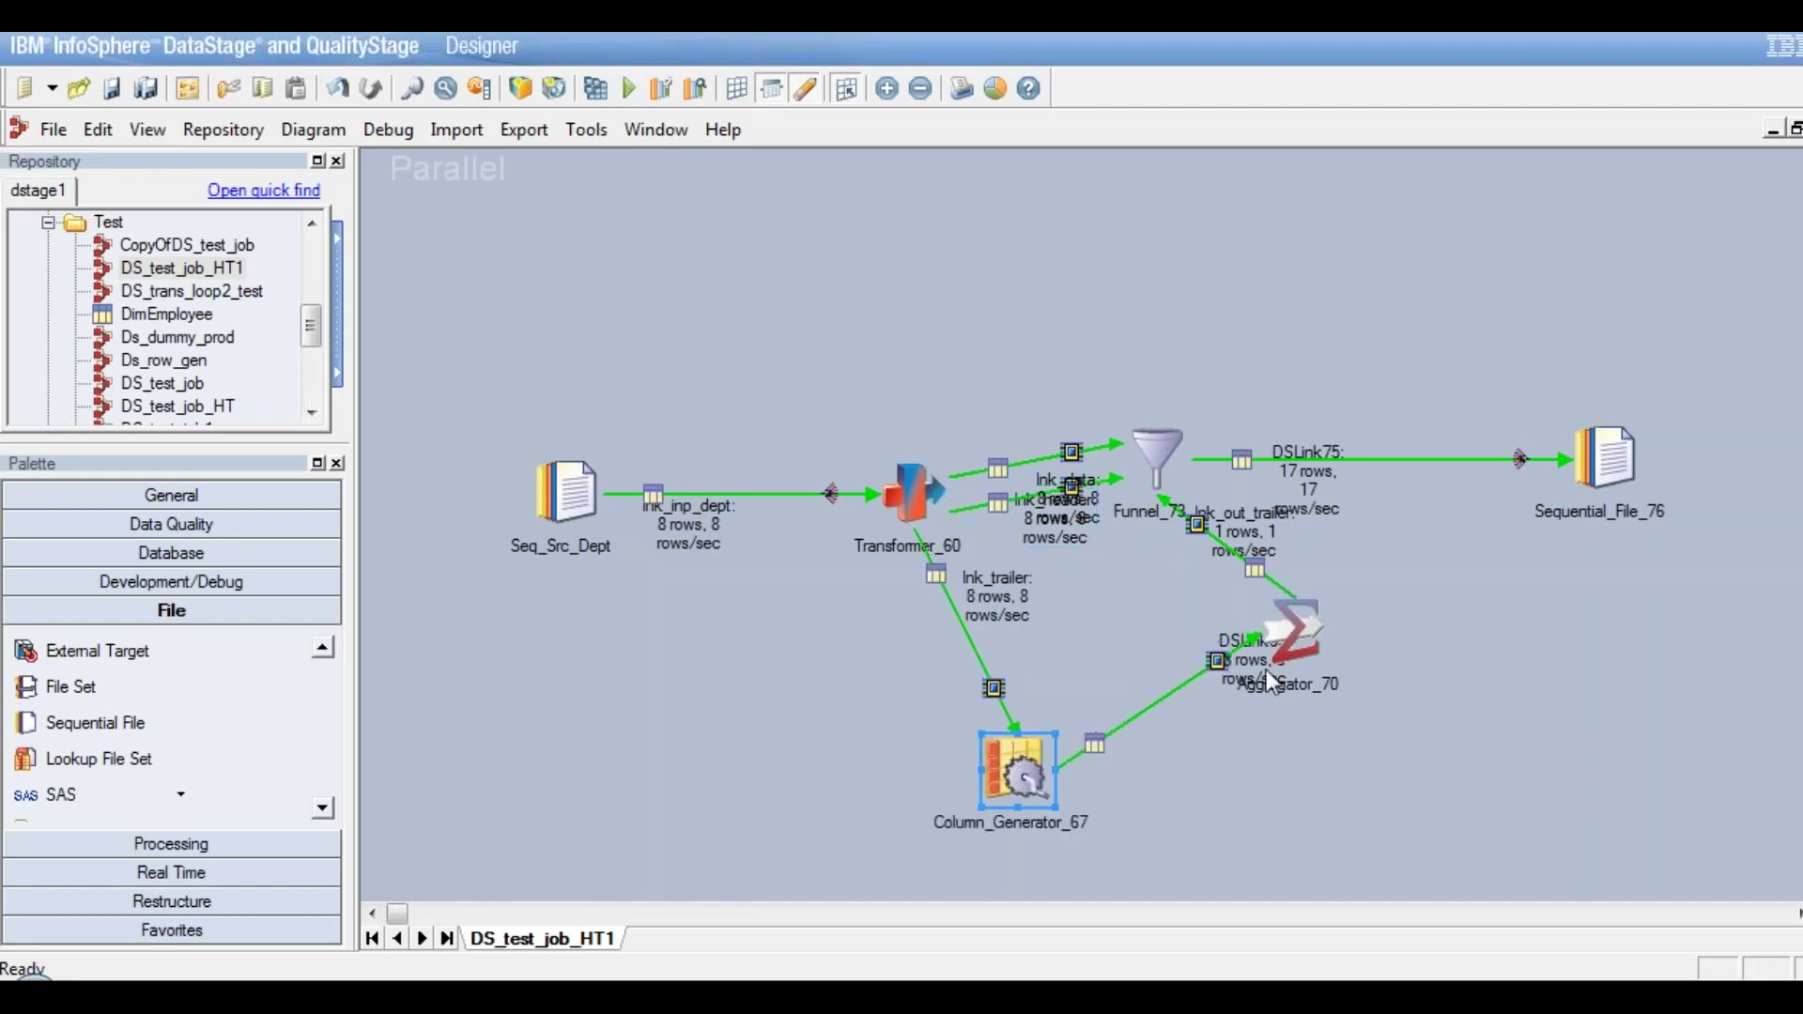
click(1298, 663)
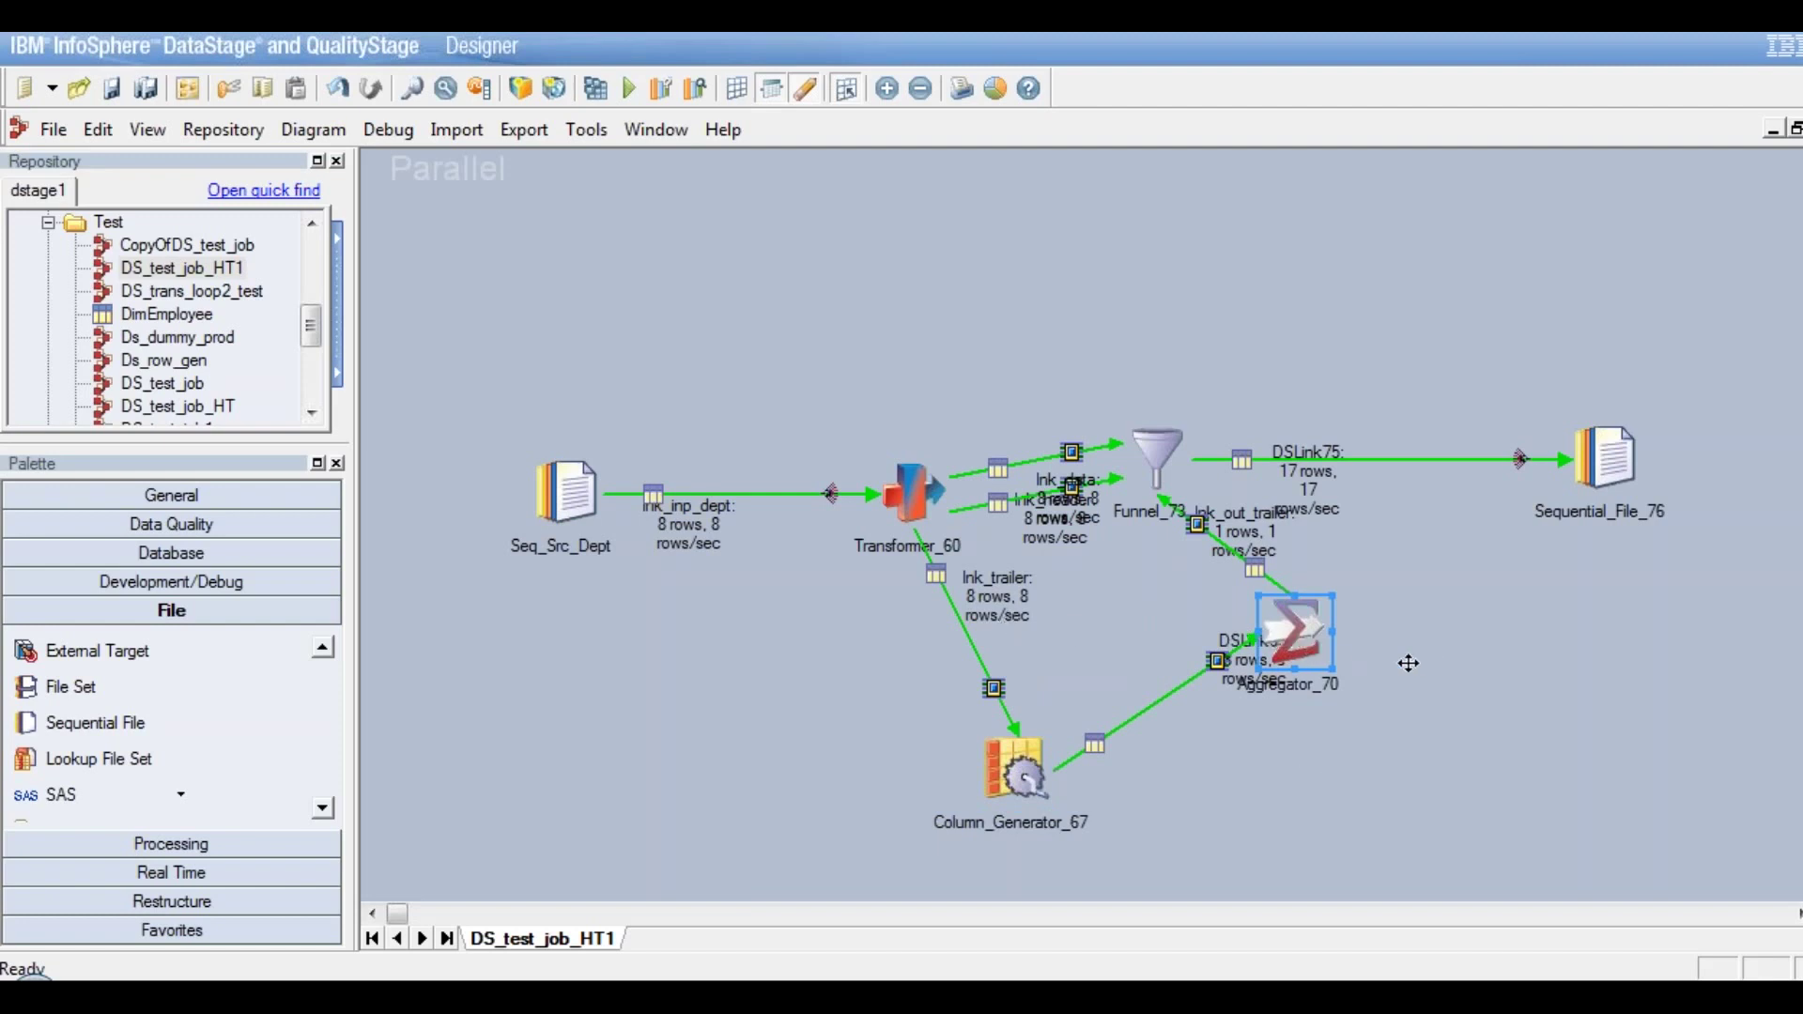
drag(1296, 631, 1330, 770)
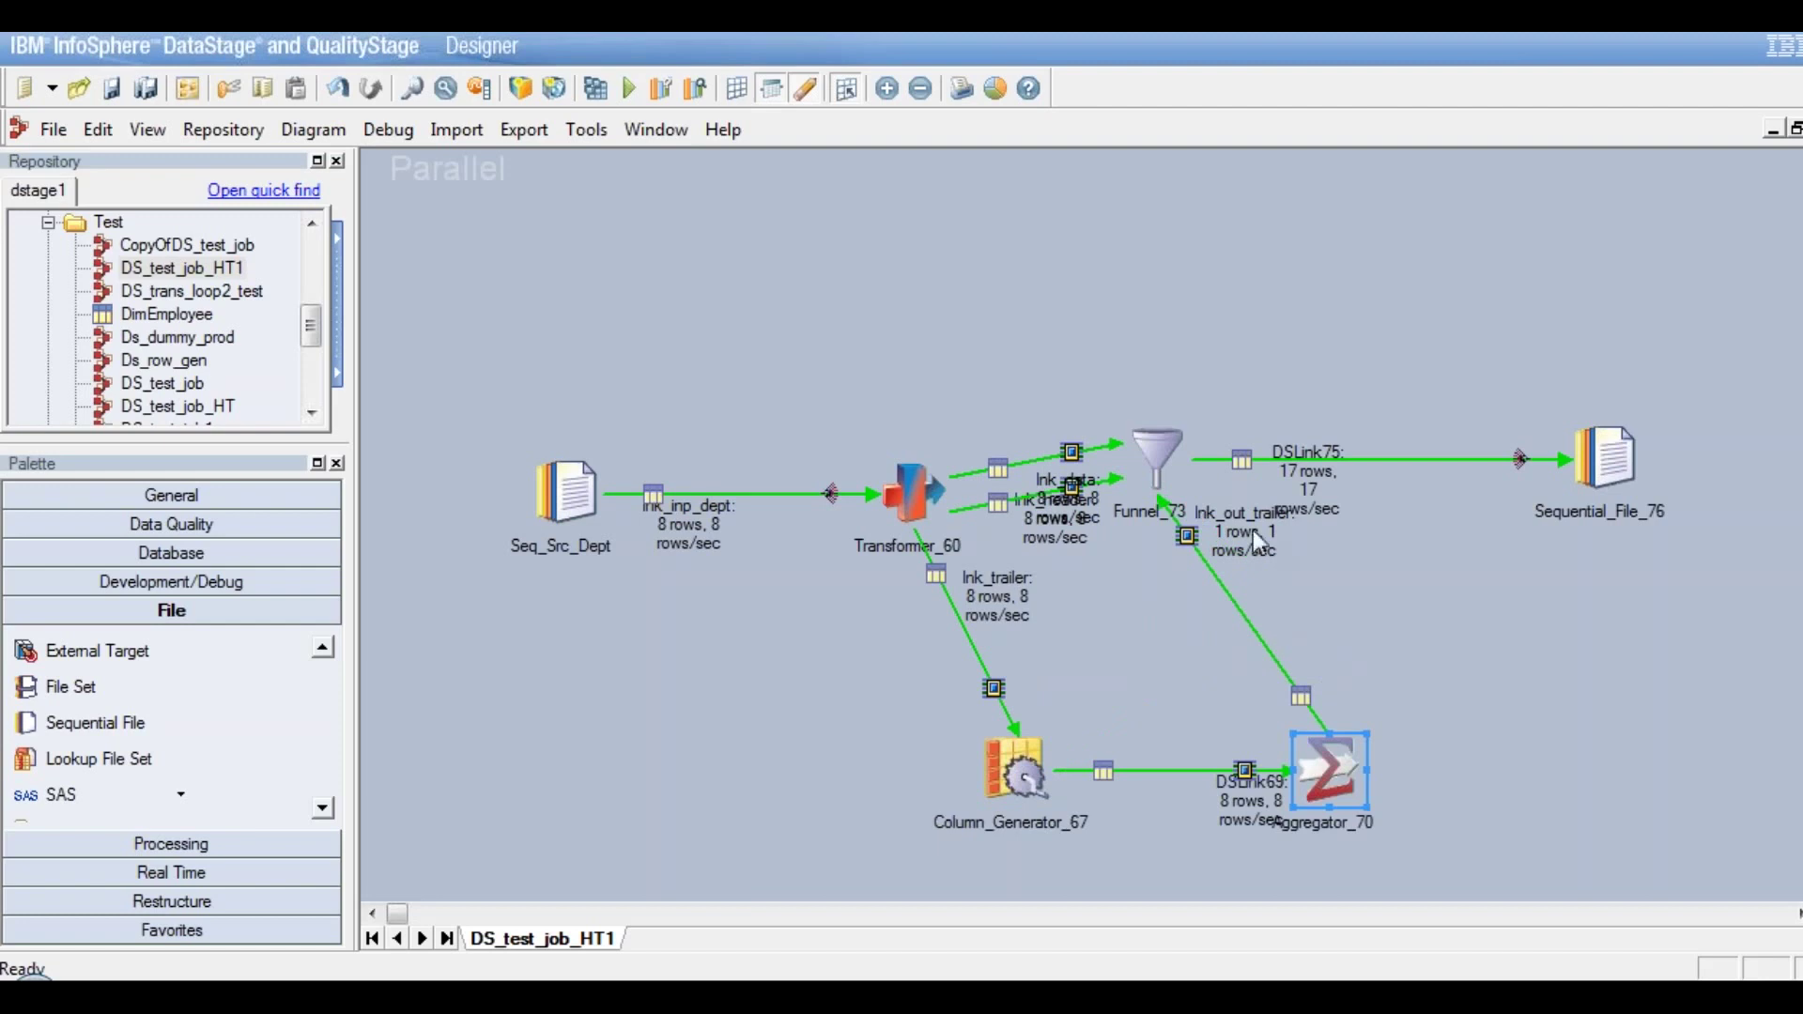
drag(1253, 530, 1304, 596)
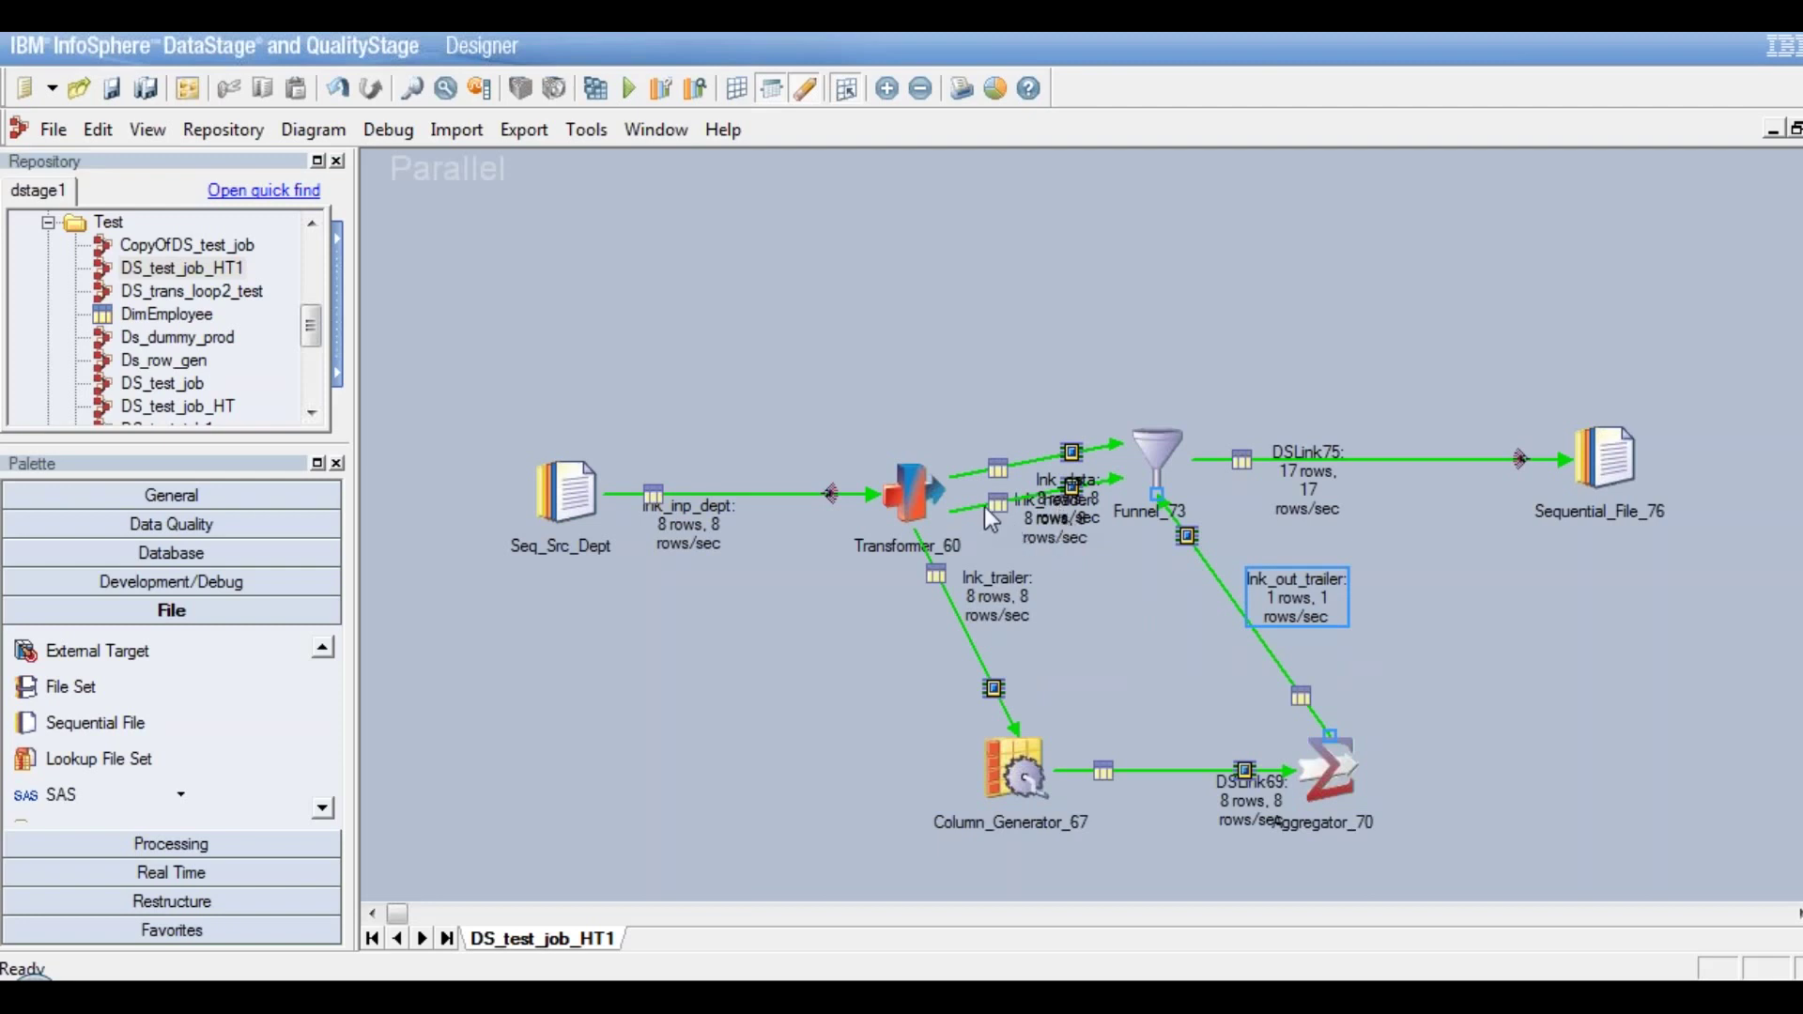
click(1068, 520)
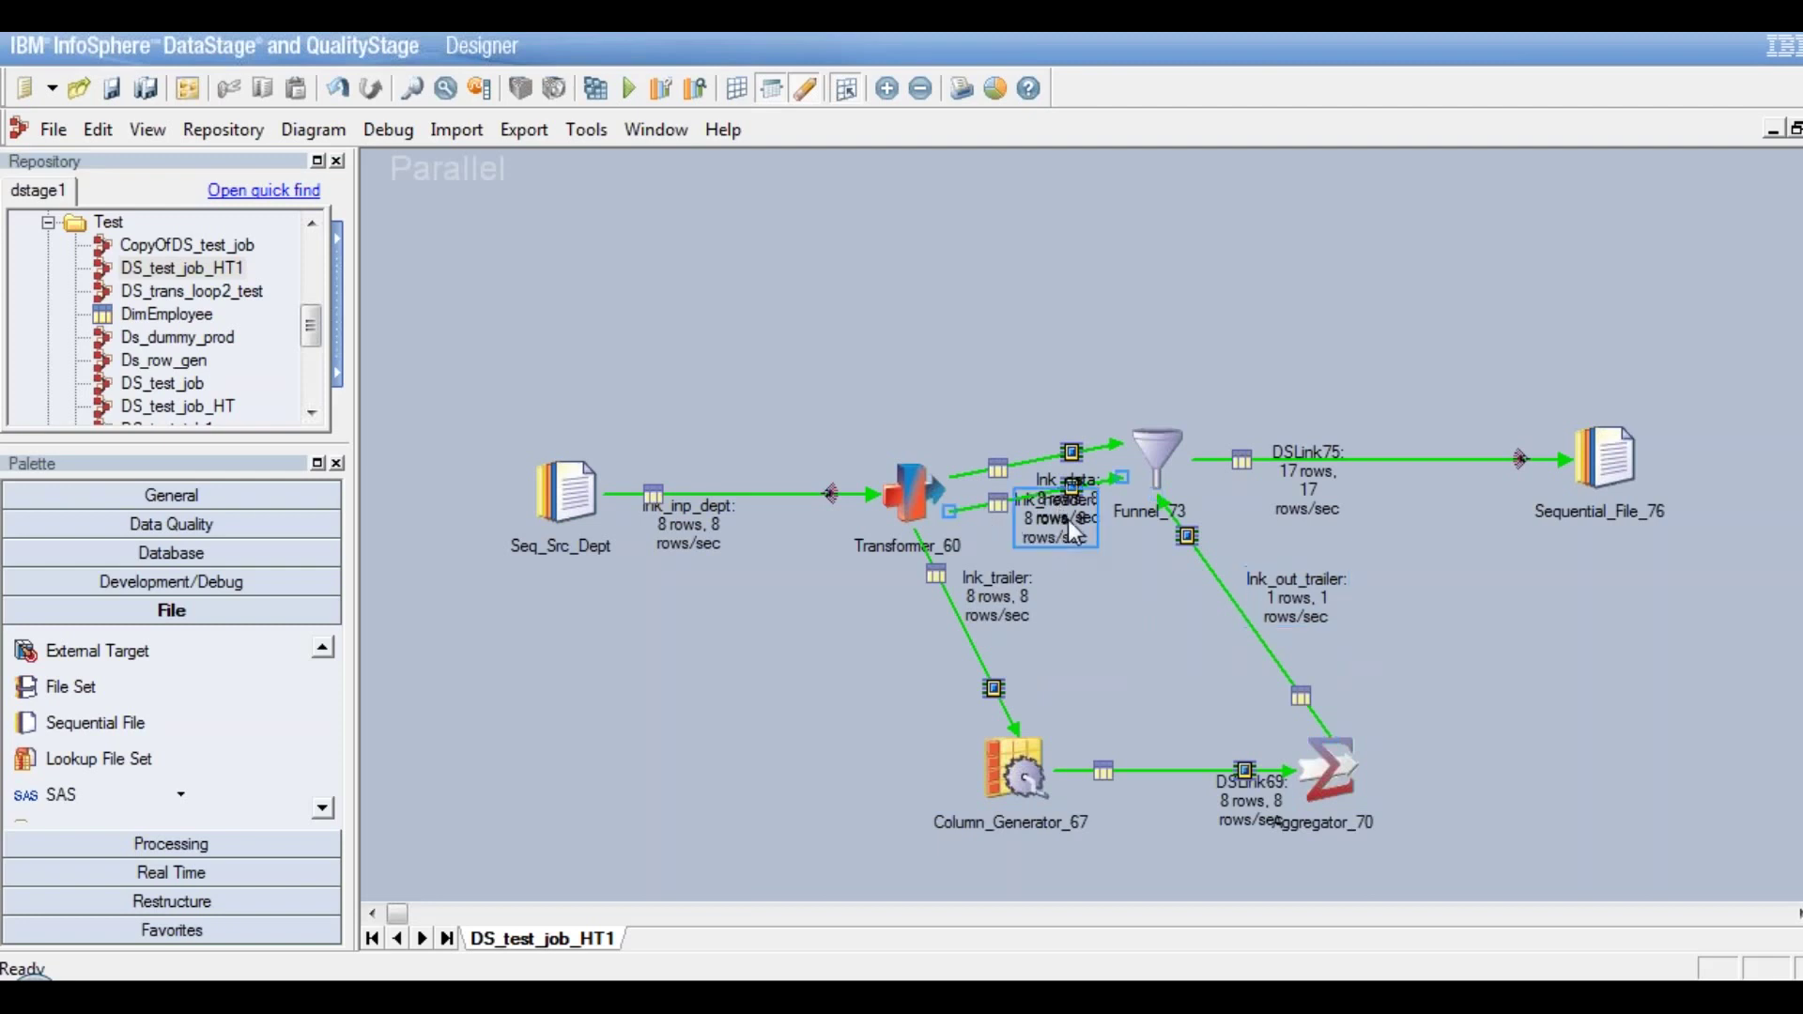
drag(1067, 520, 1082, 509)
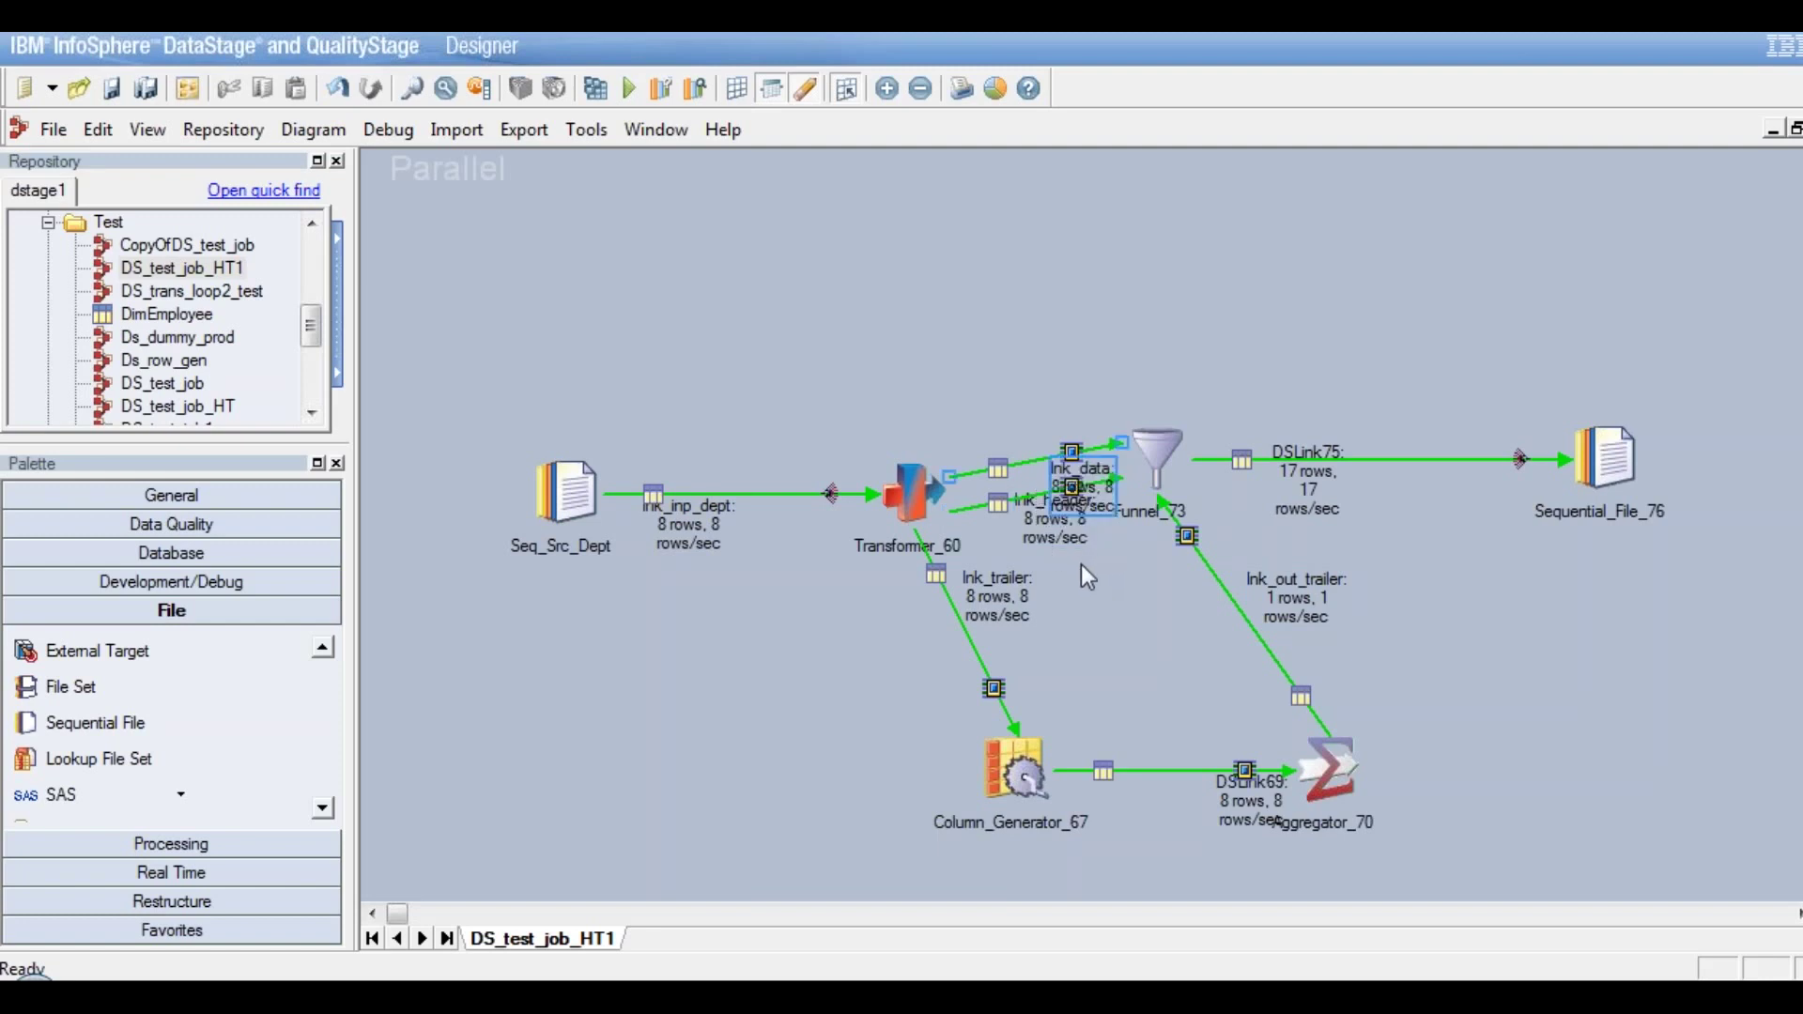
click(922, 483)
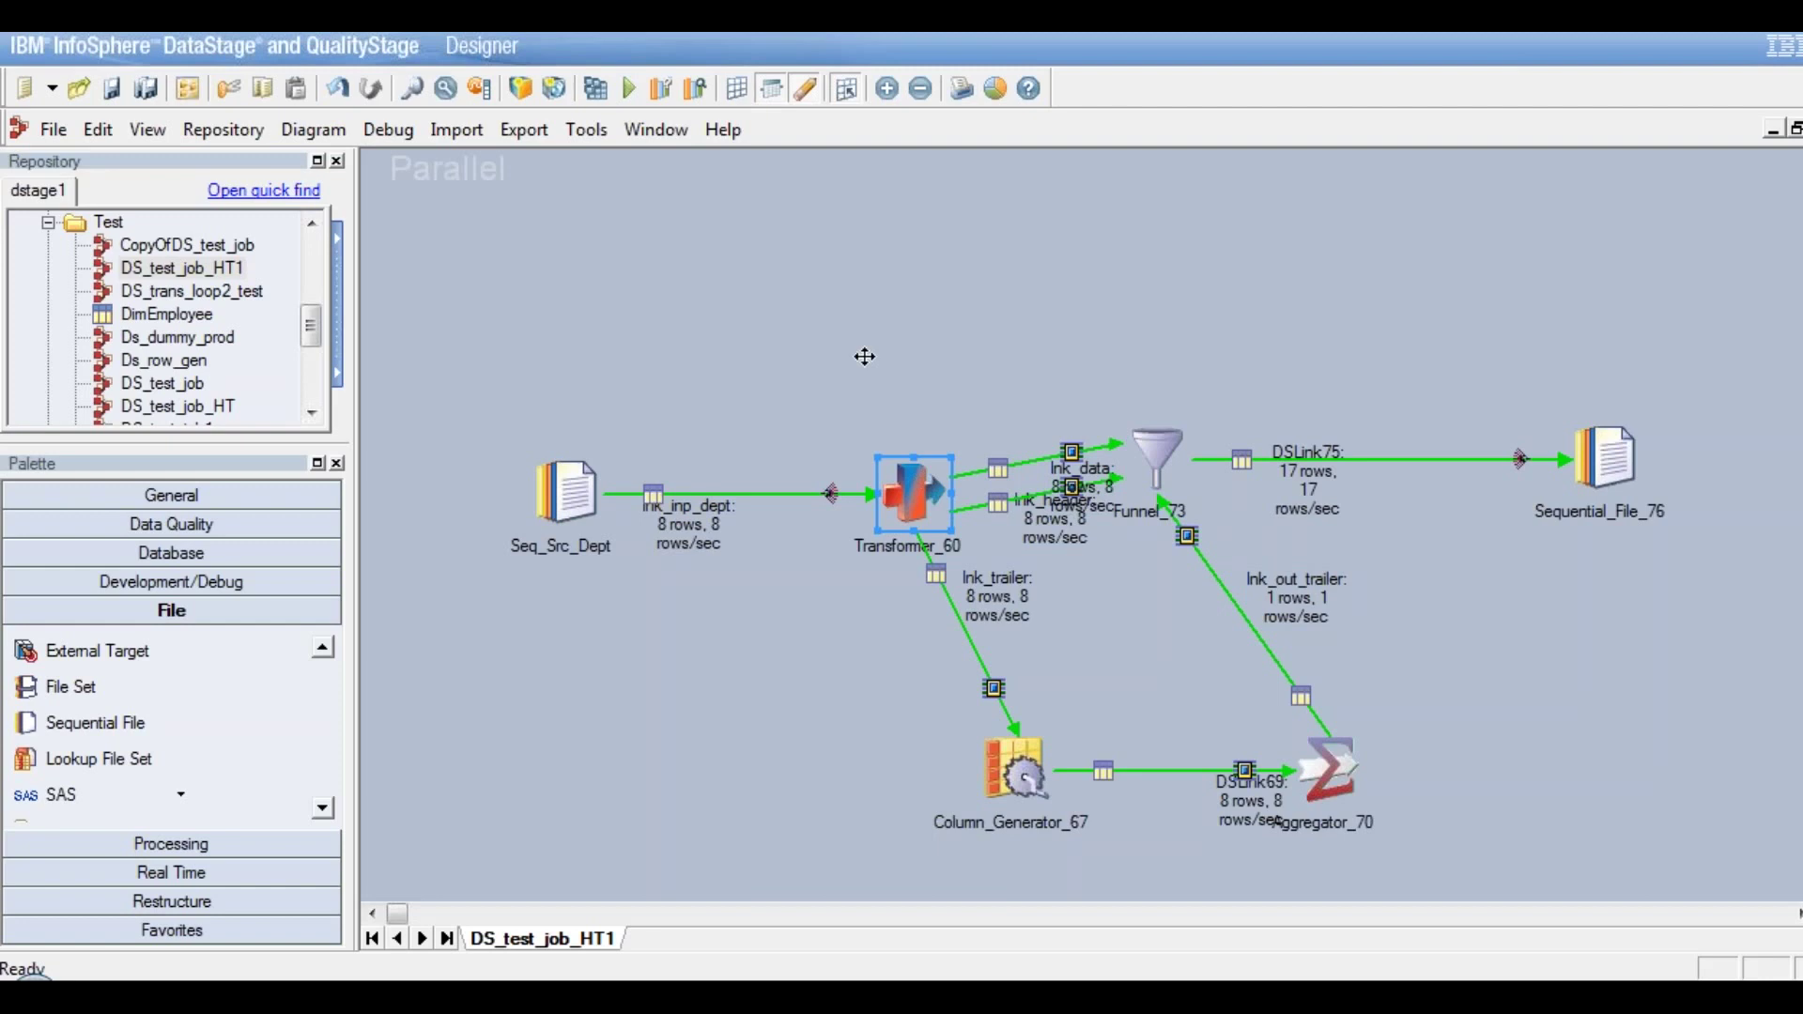
drag(864, 357, 854, 345)
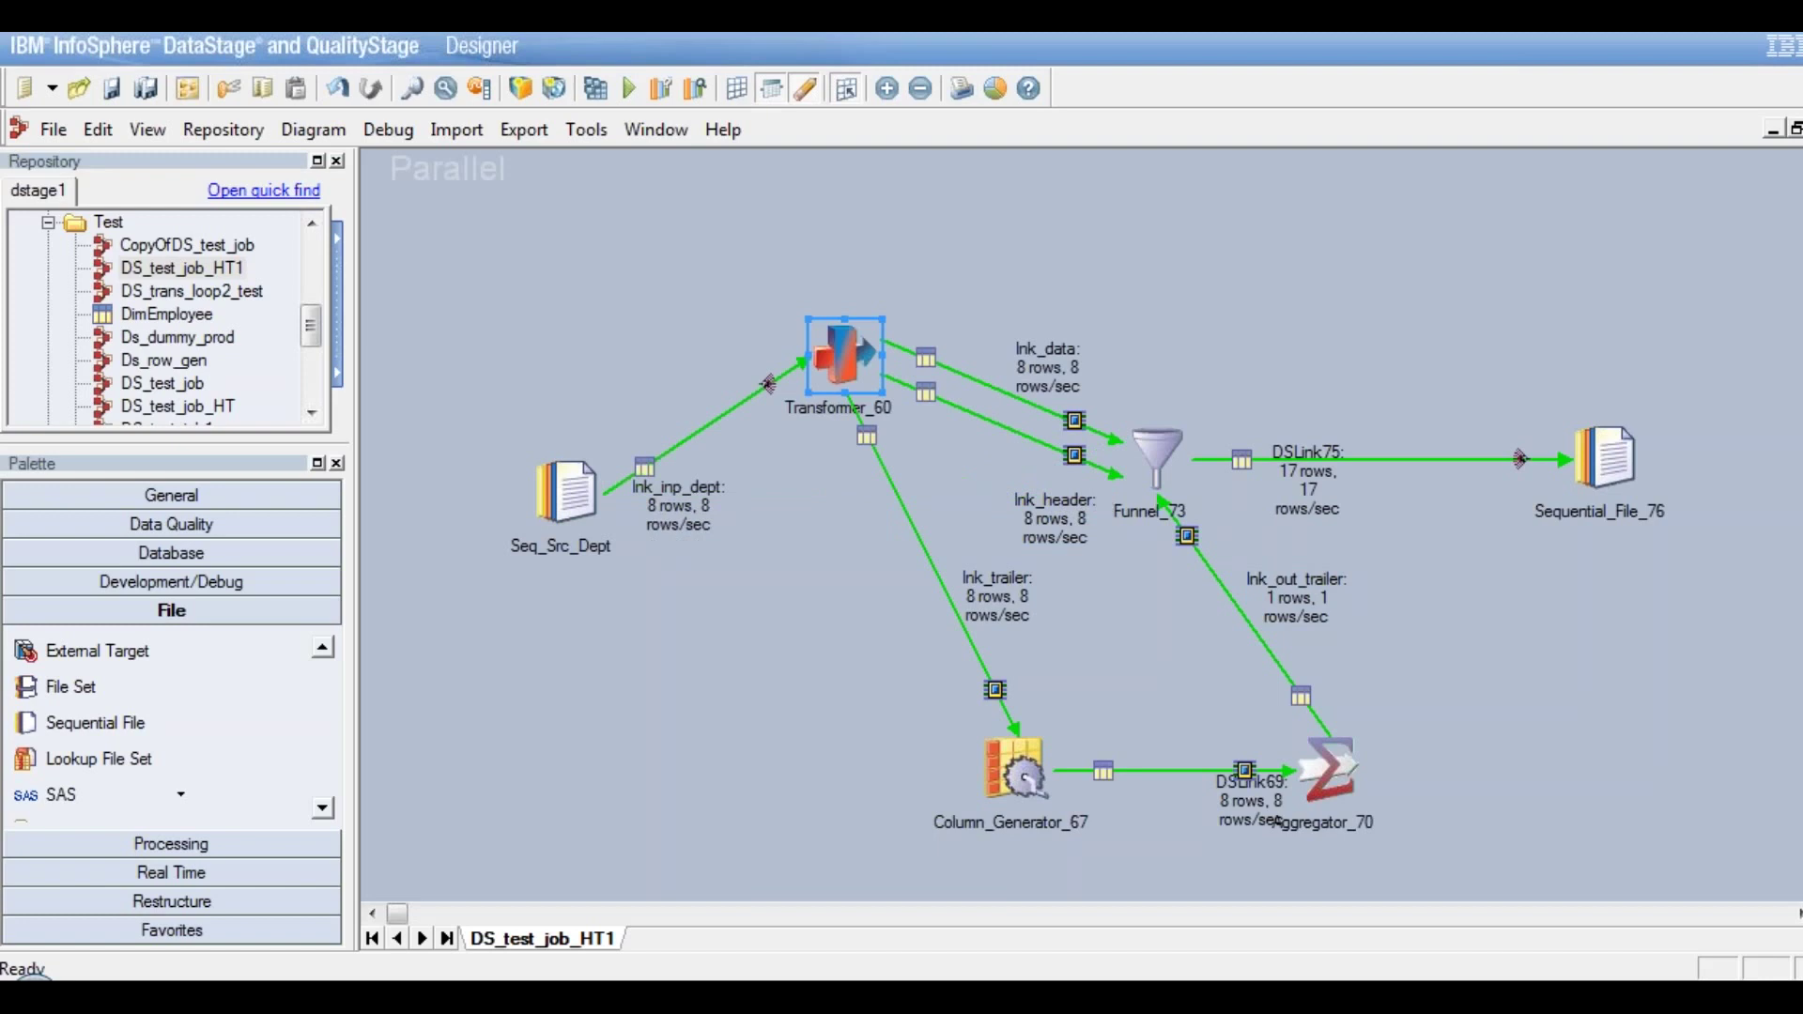
double_click(847, 357)
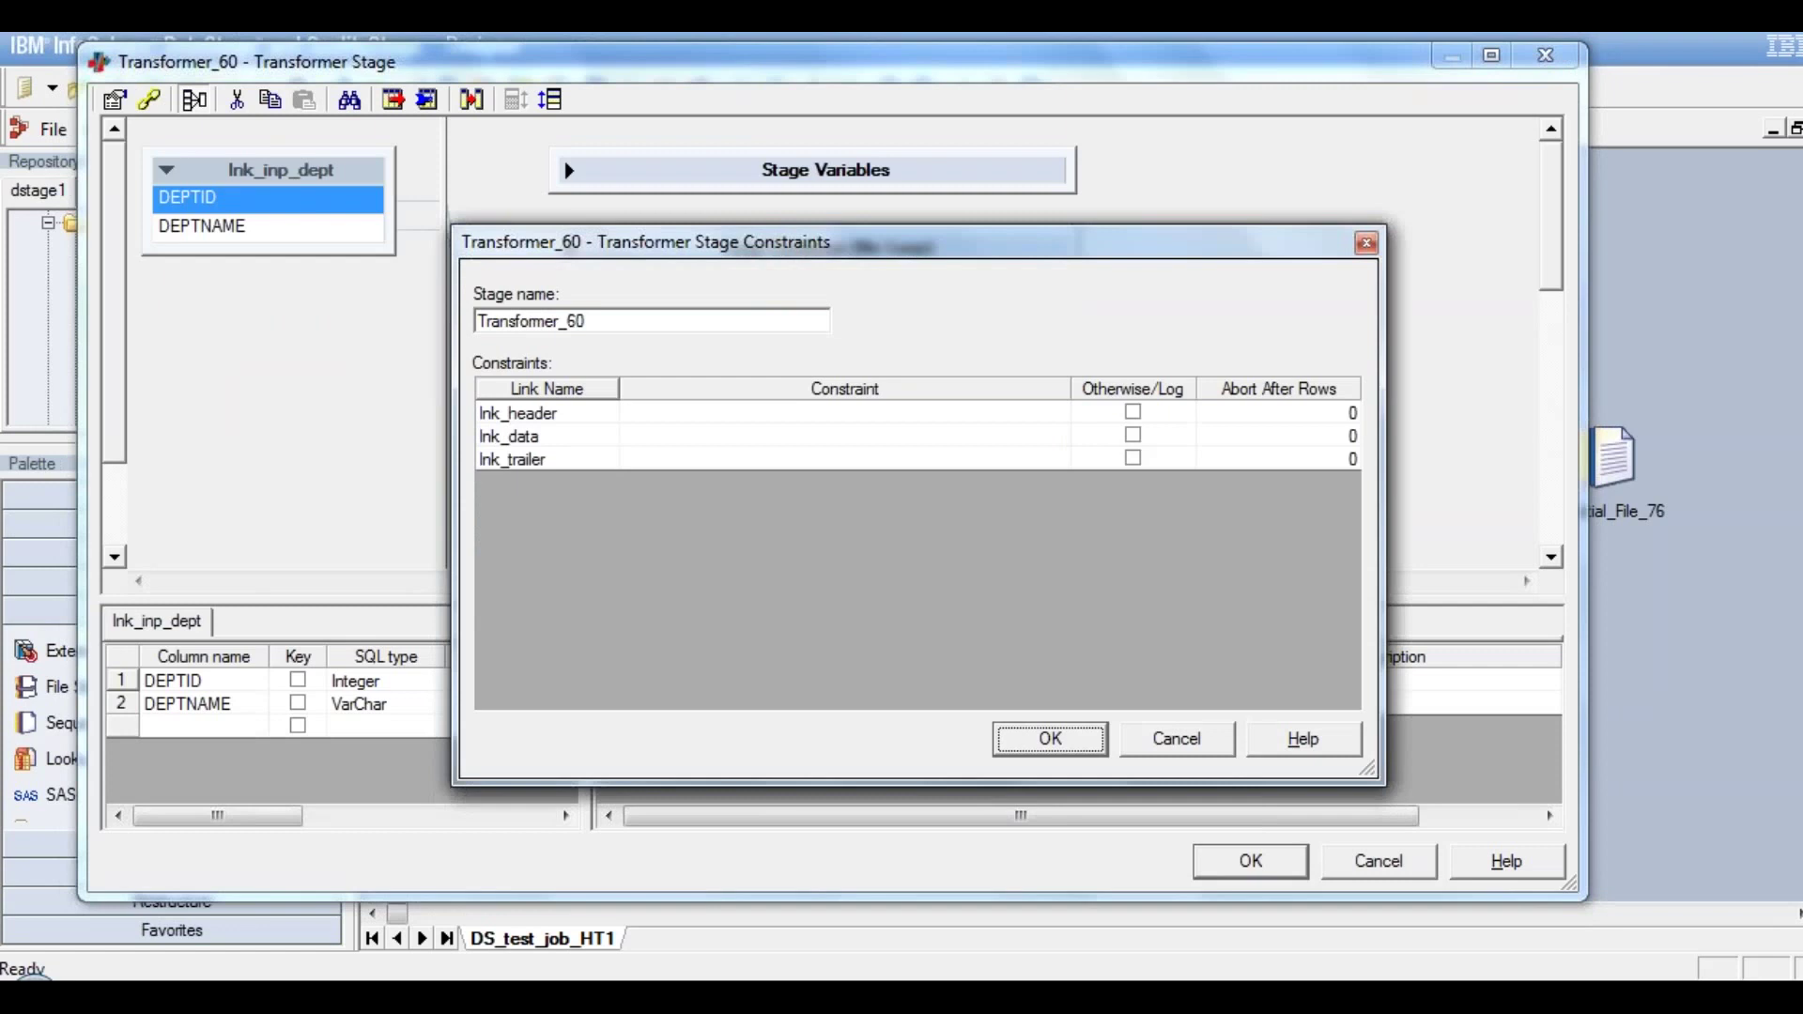
double_click(746, 415)
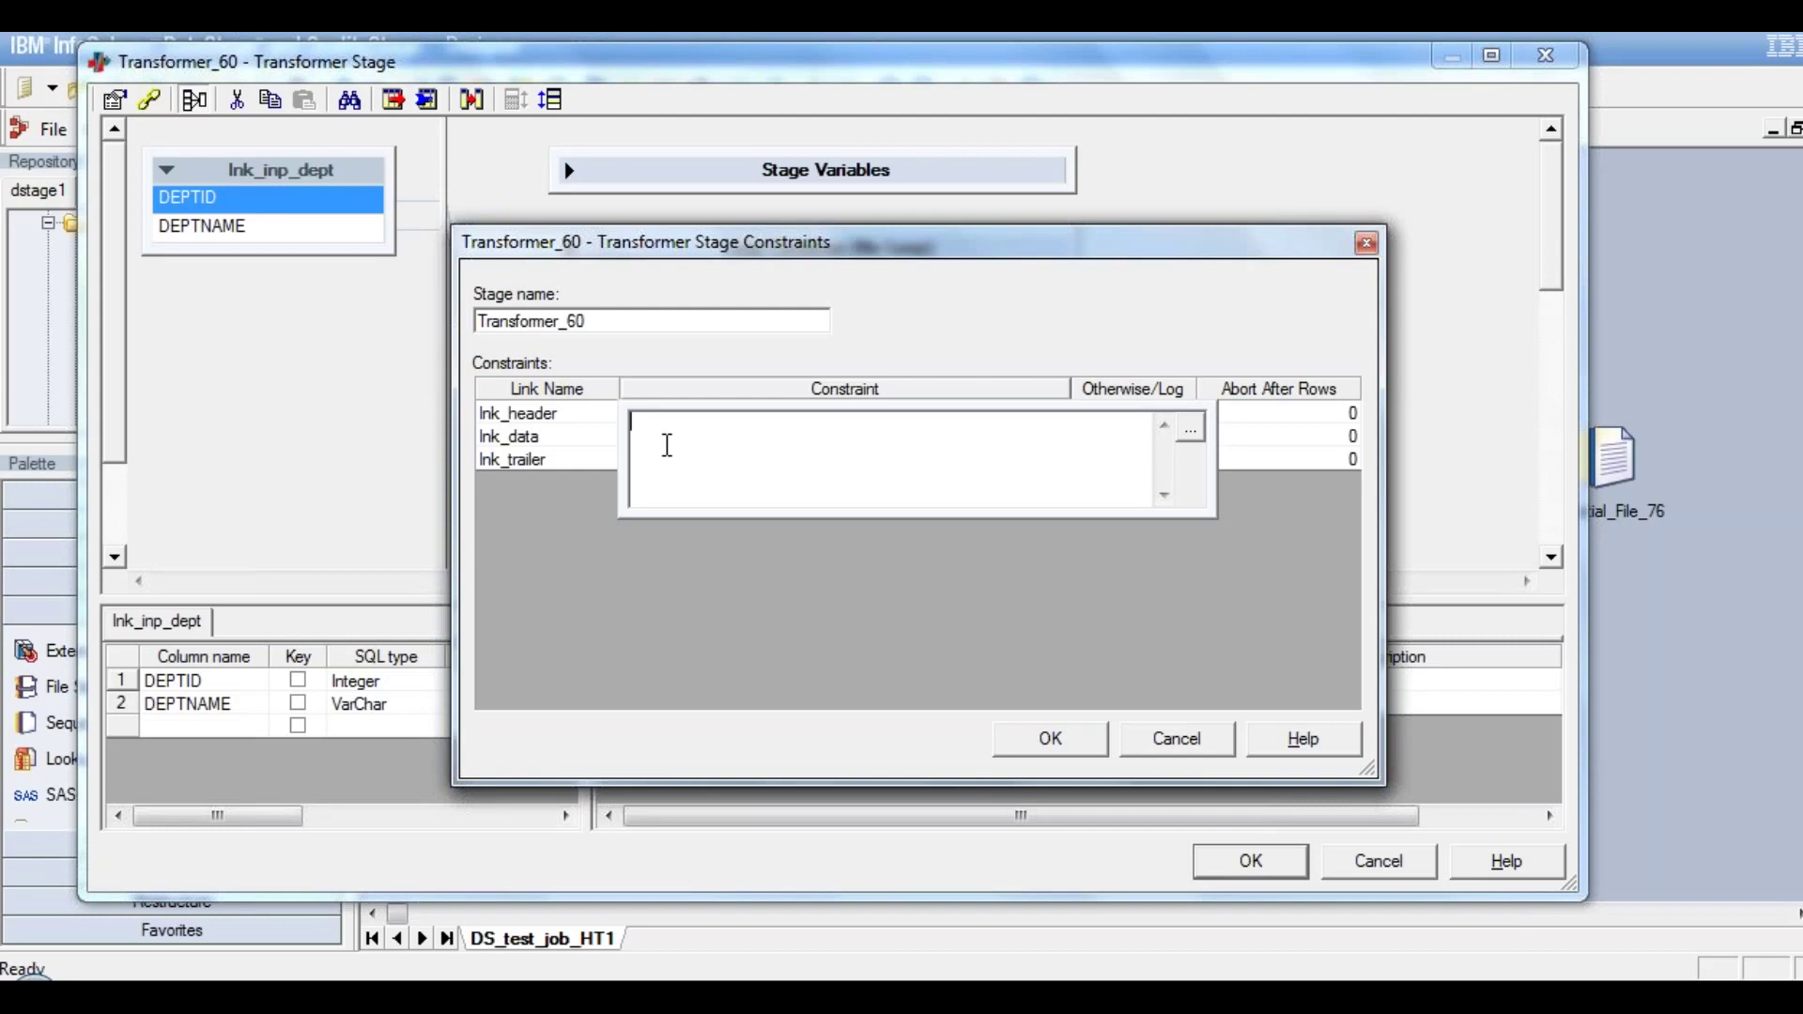
right_click(667, 445)
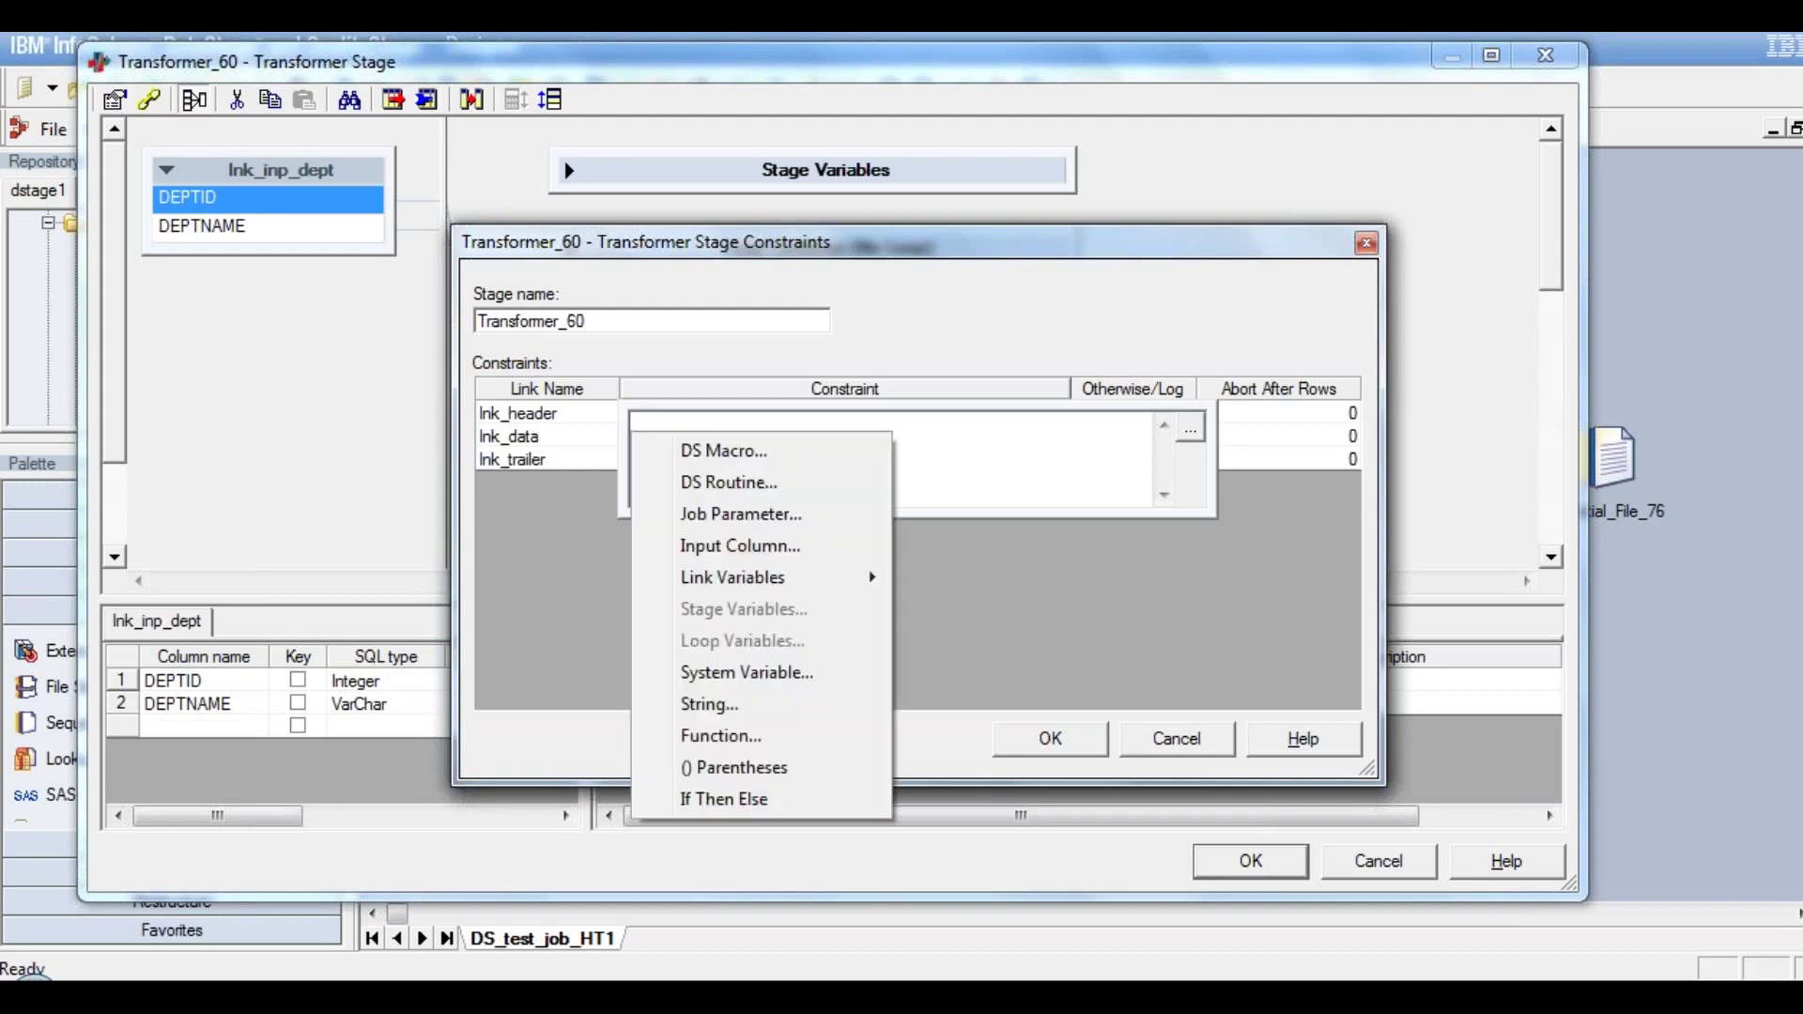
click(794, 672)
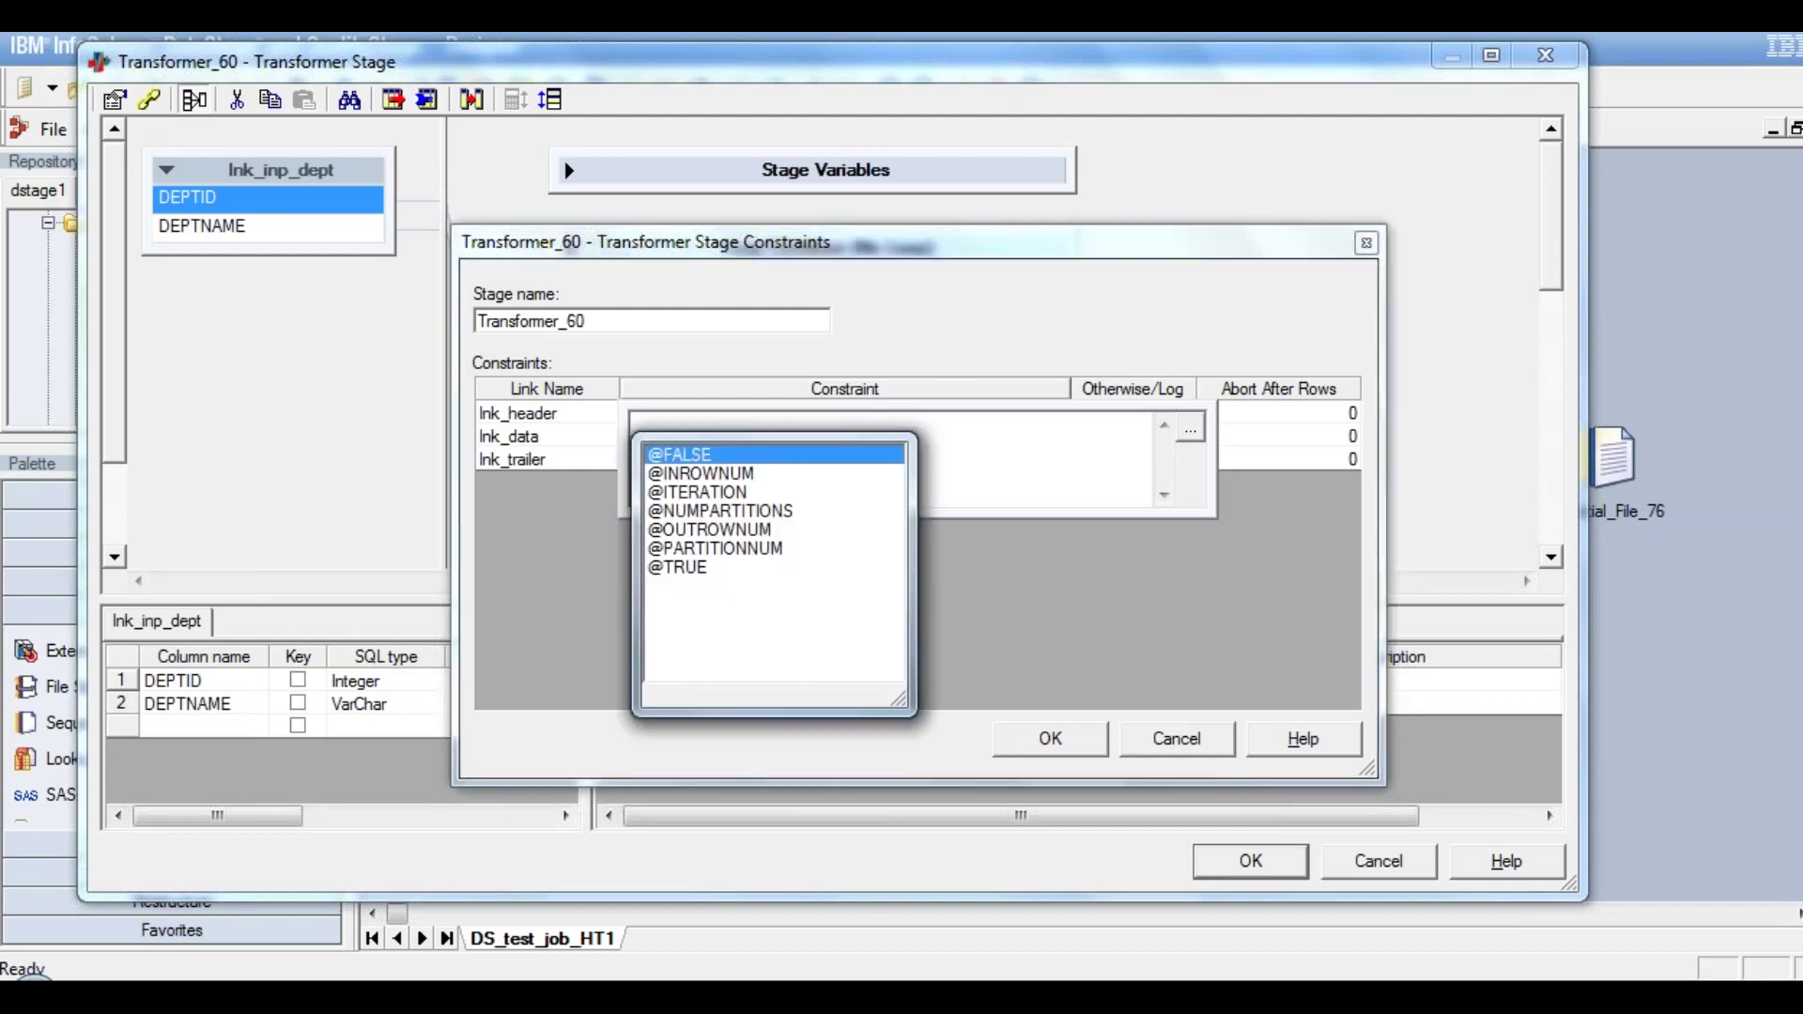
click(727, 475)
double_click(728, 475)
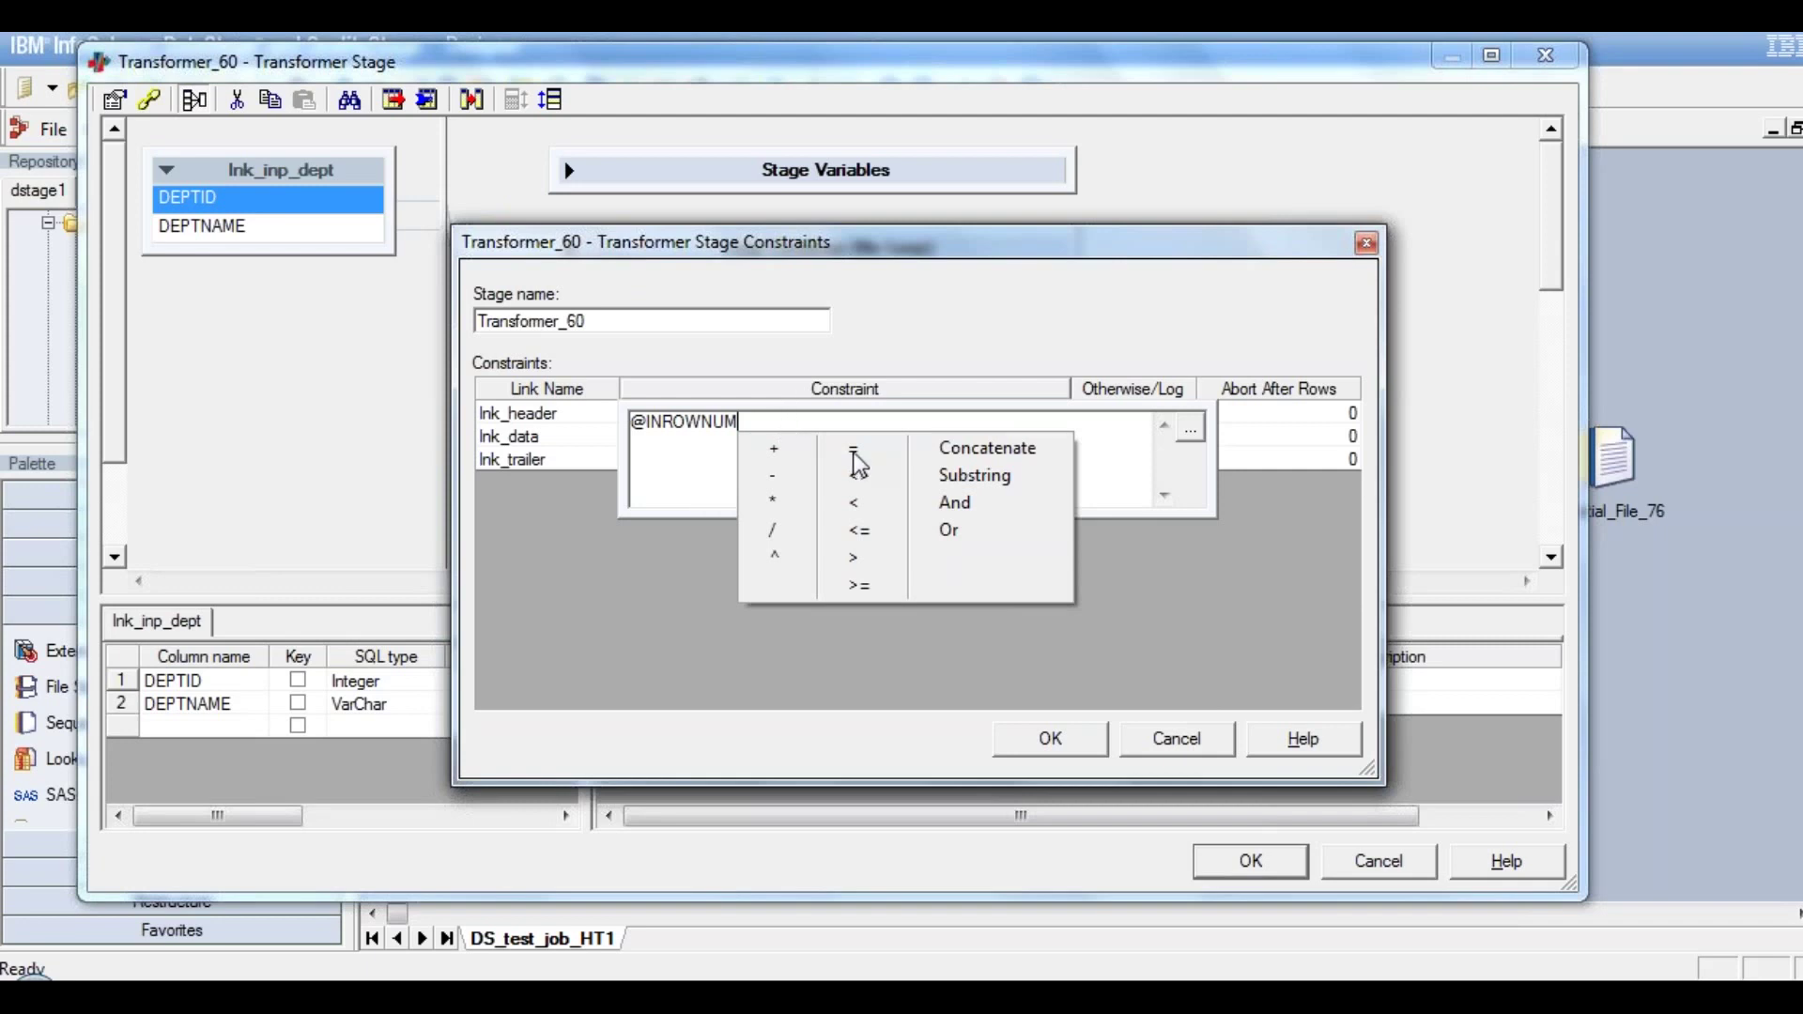
key(Escape)
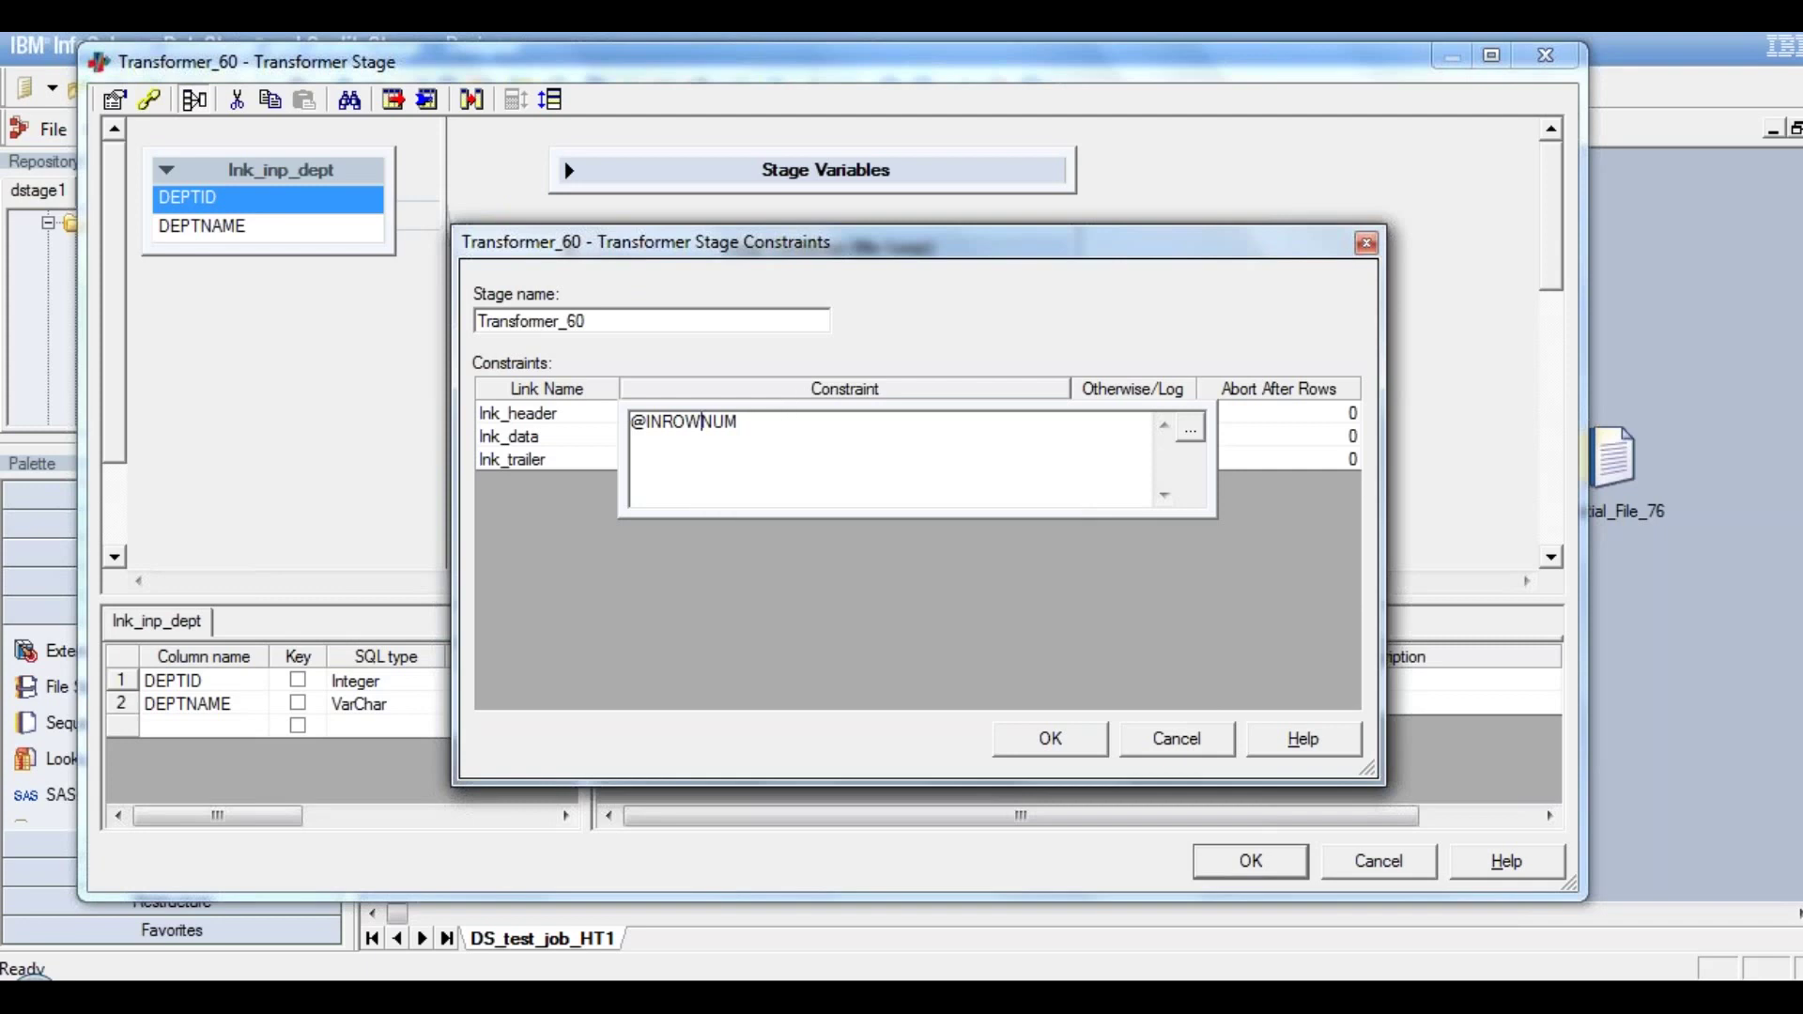
click(784, 427)
text(= 1)
text(and)
right_click(820, 423)
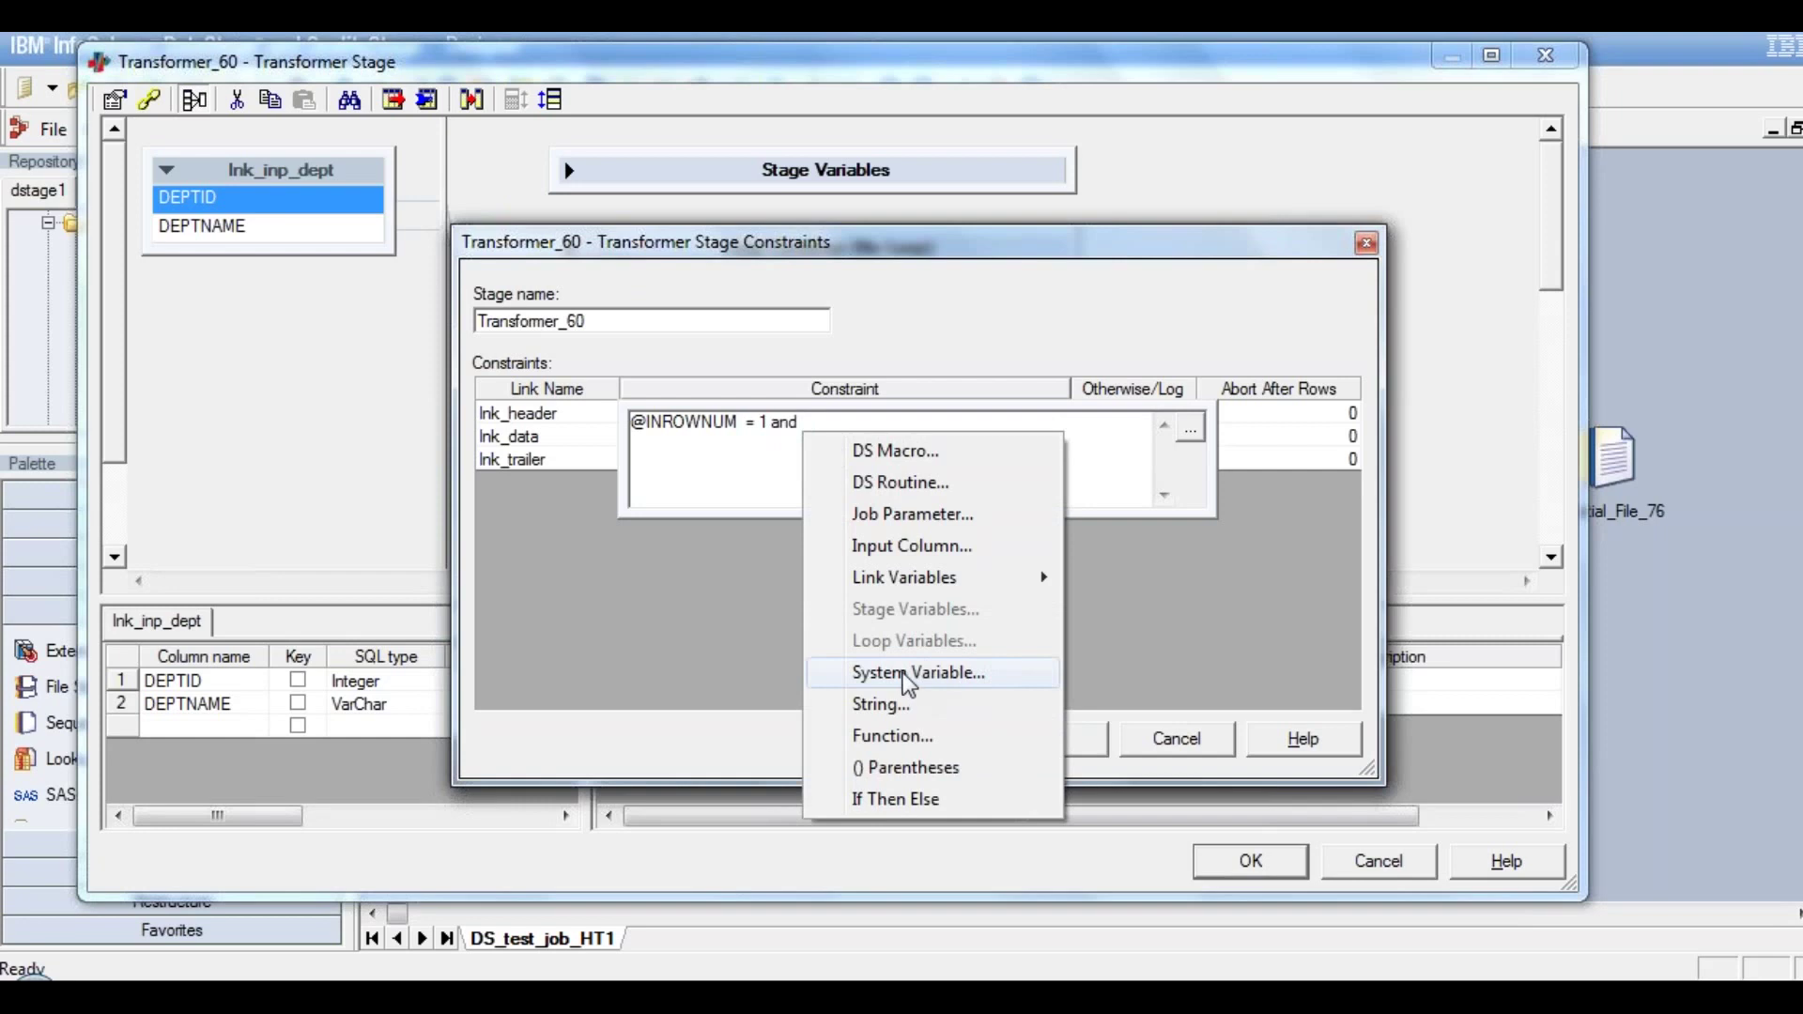
click(909, 673)
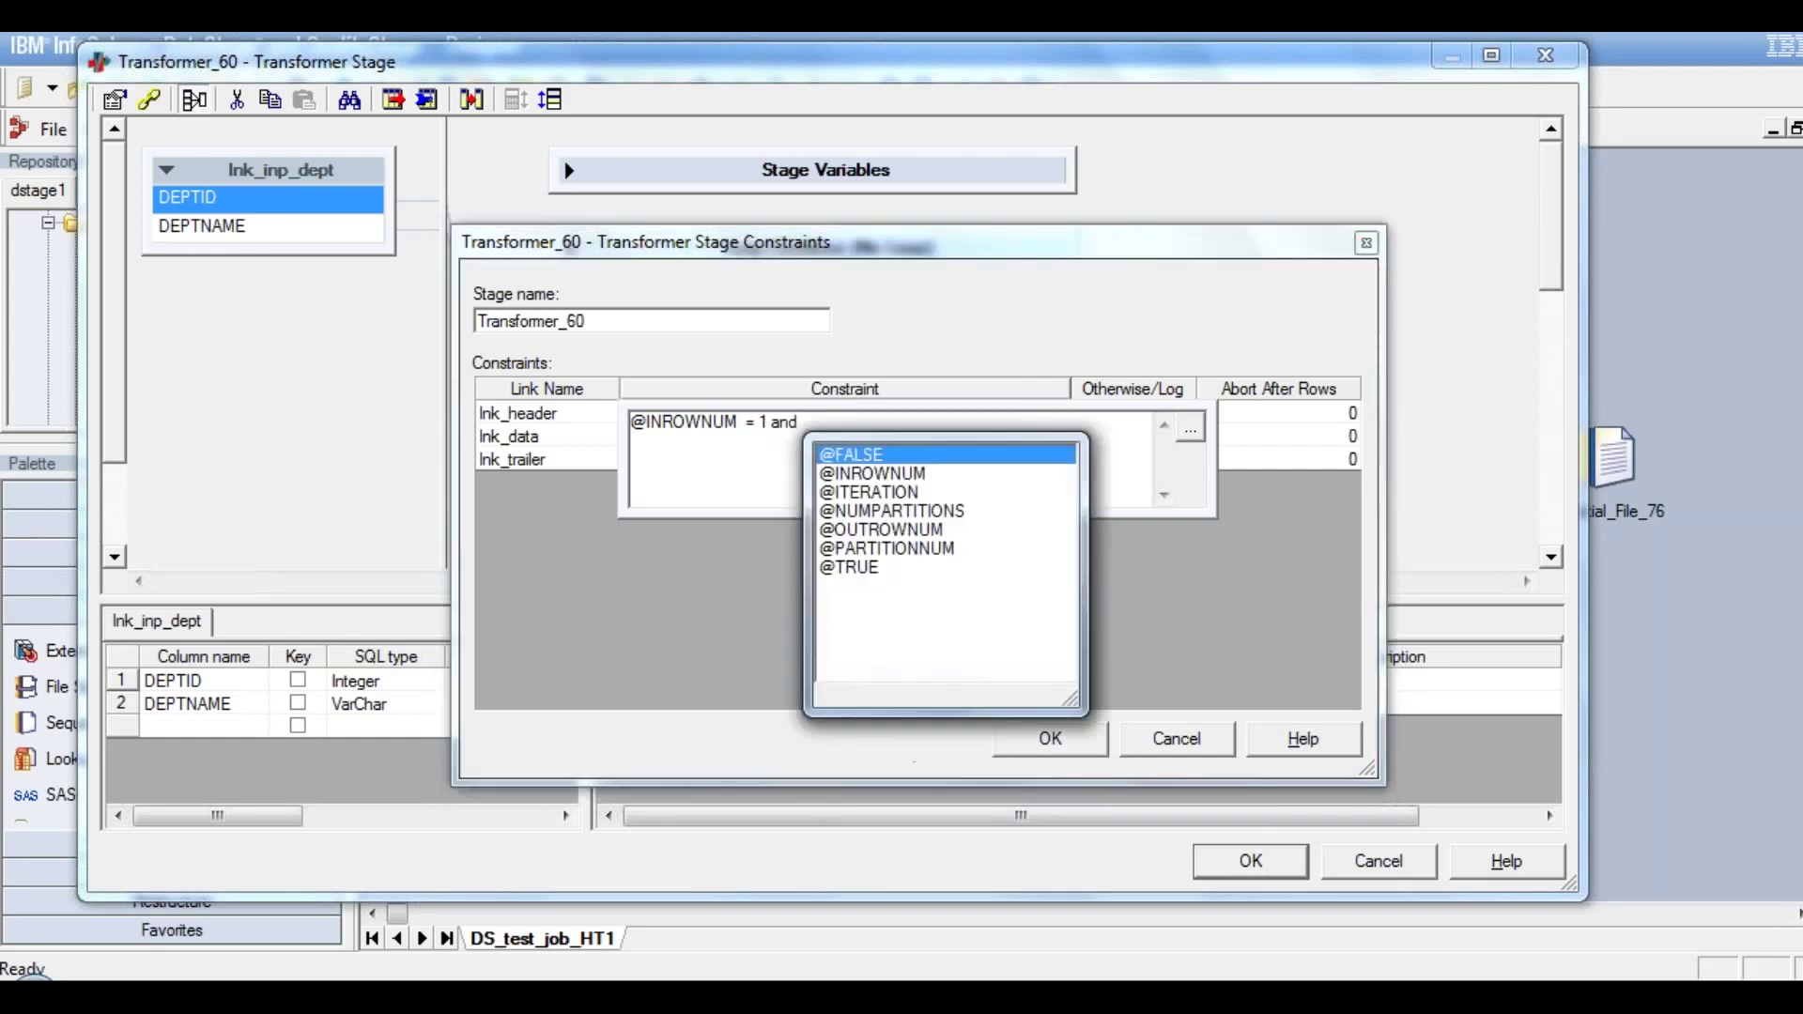
click(895, 550)
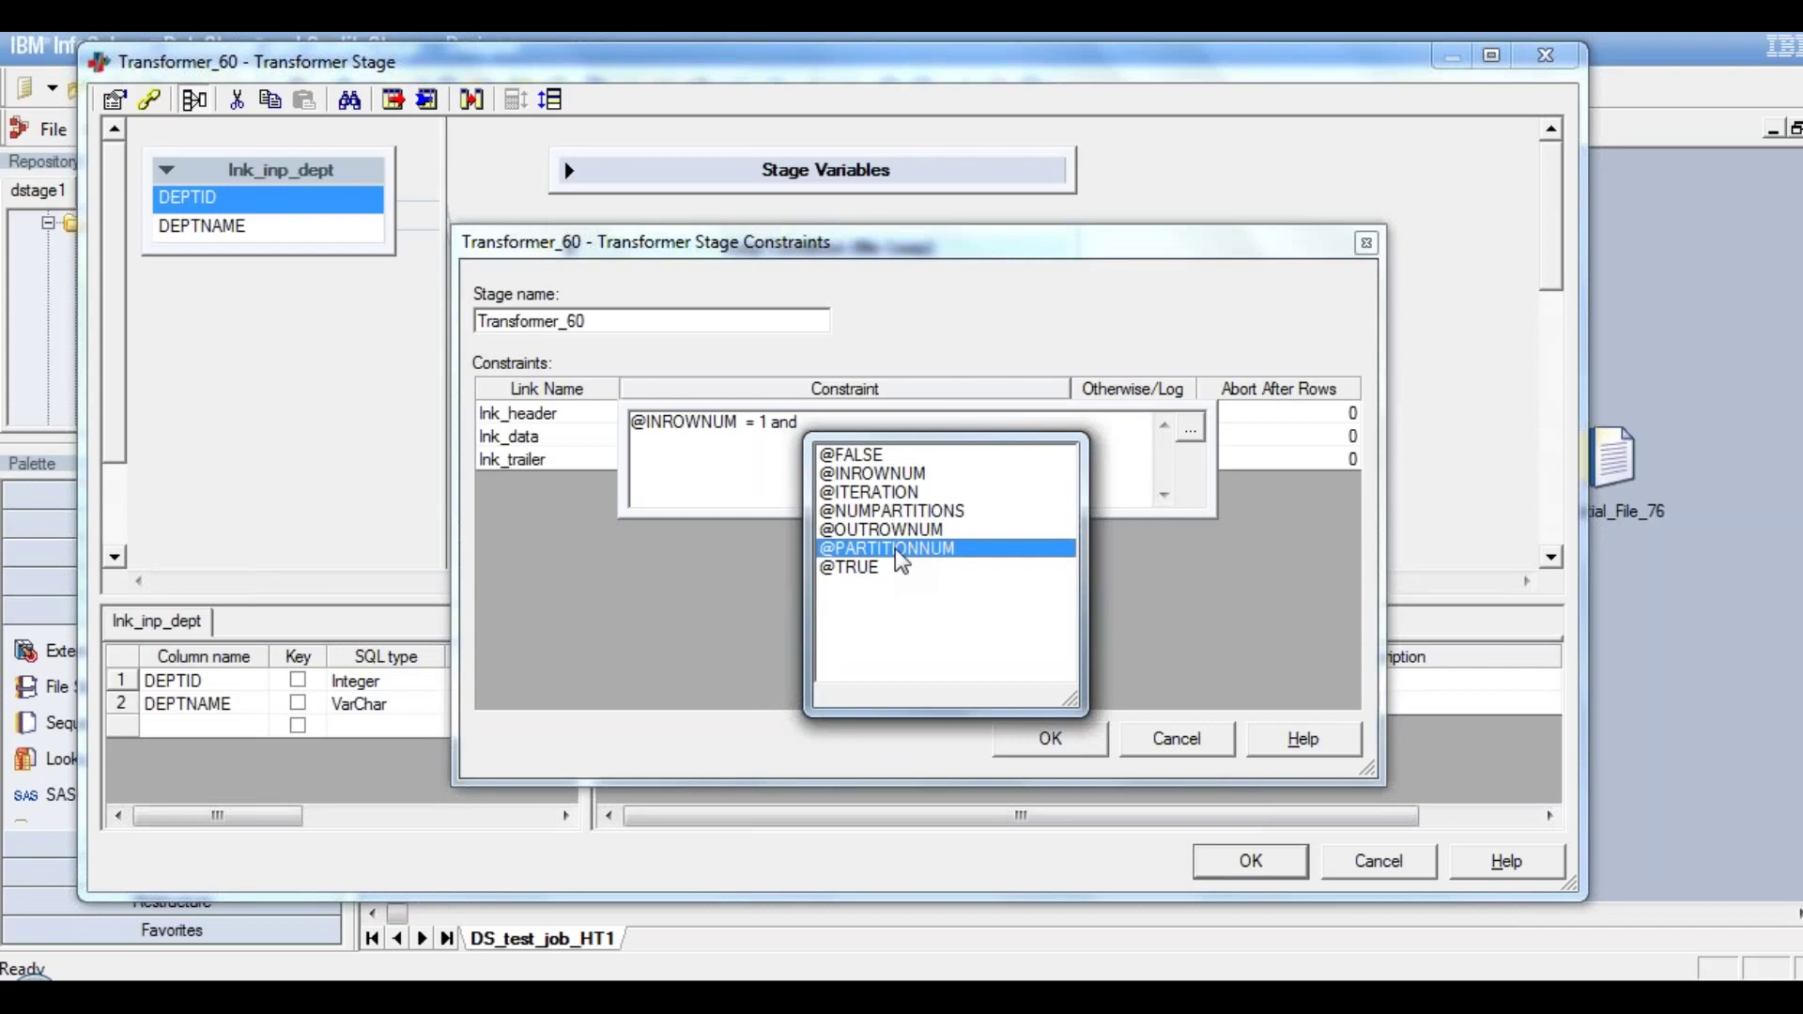
double_click(897, 553)
click(1059, 453)
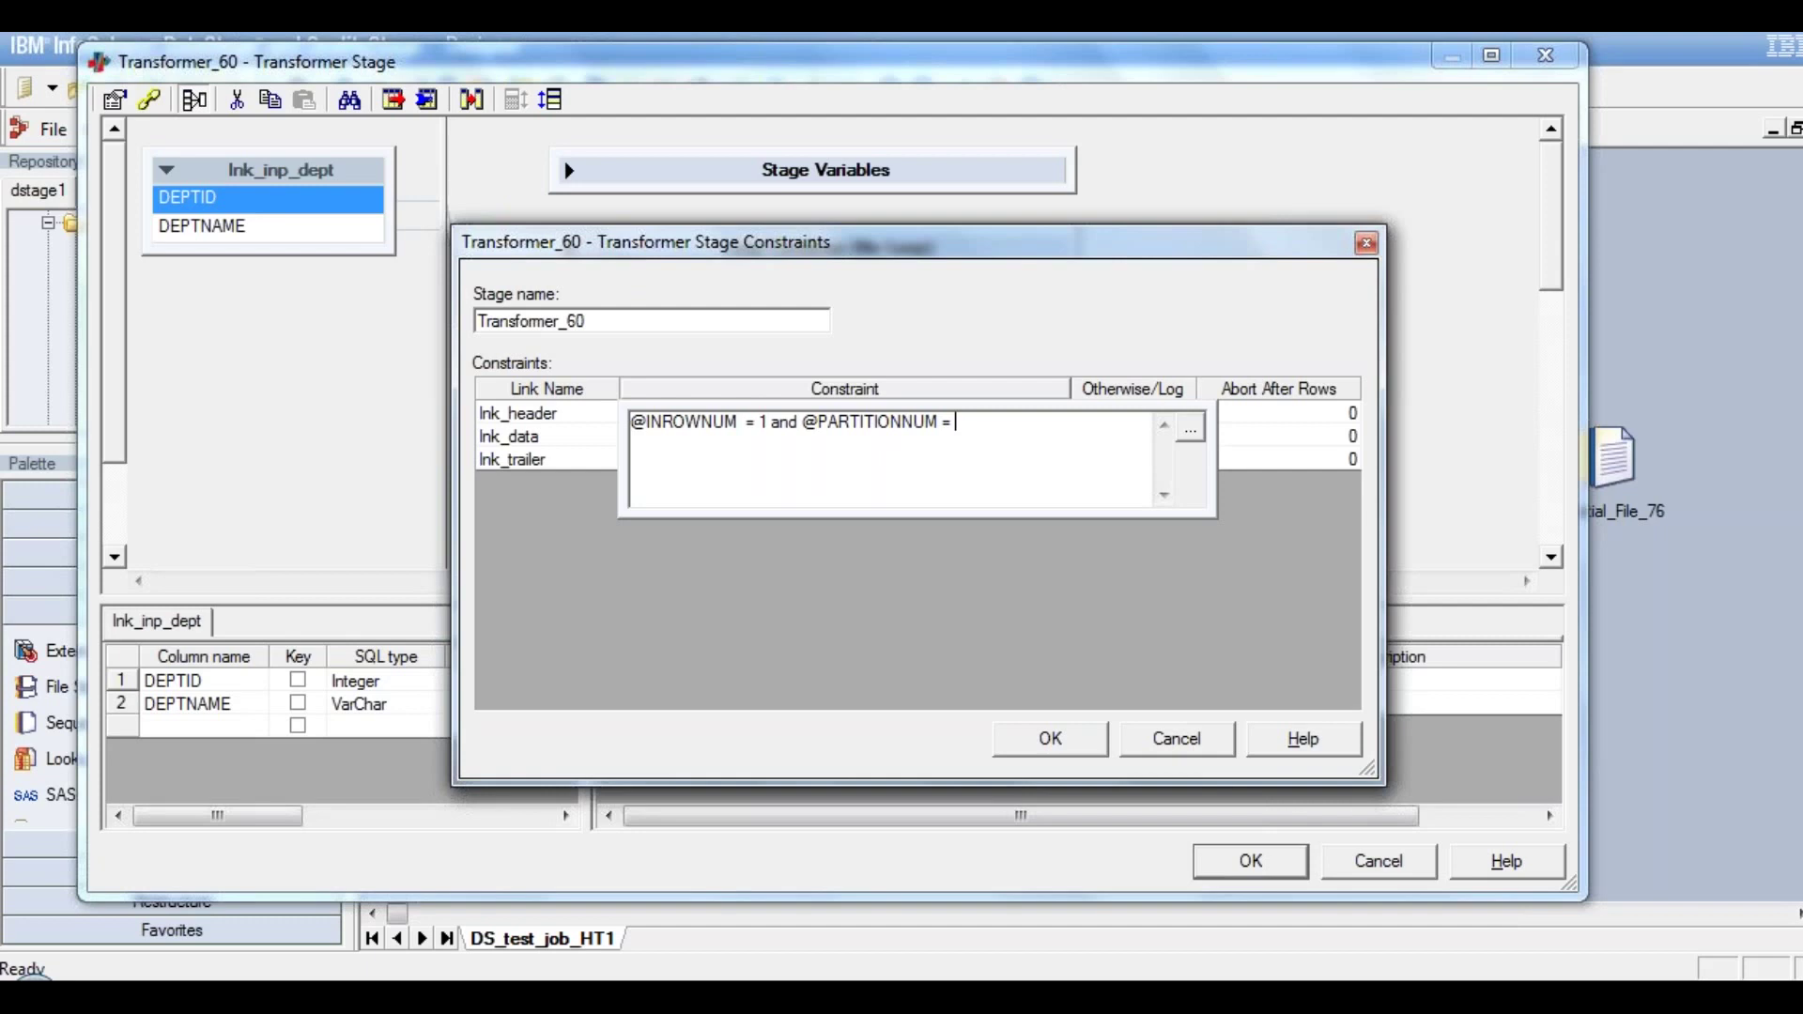
text(0)
click(542, 419)
click(1047, 740)
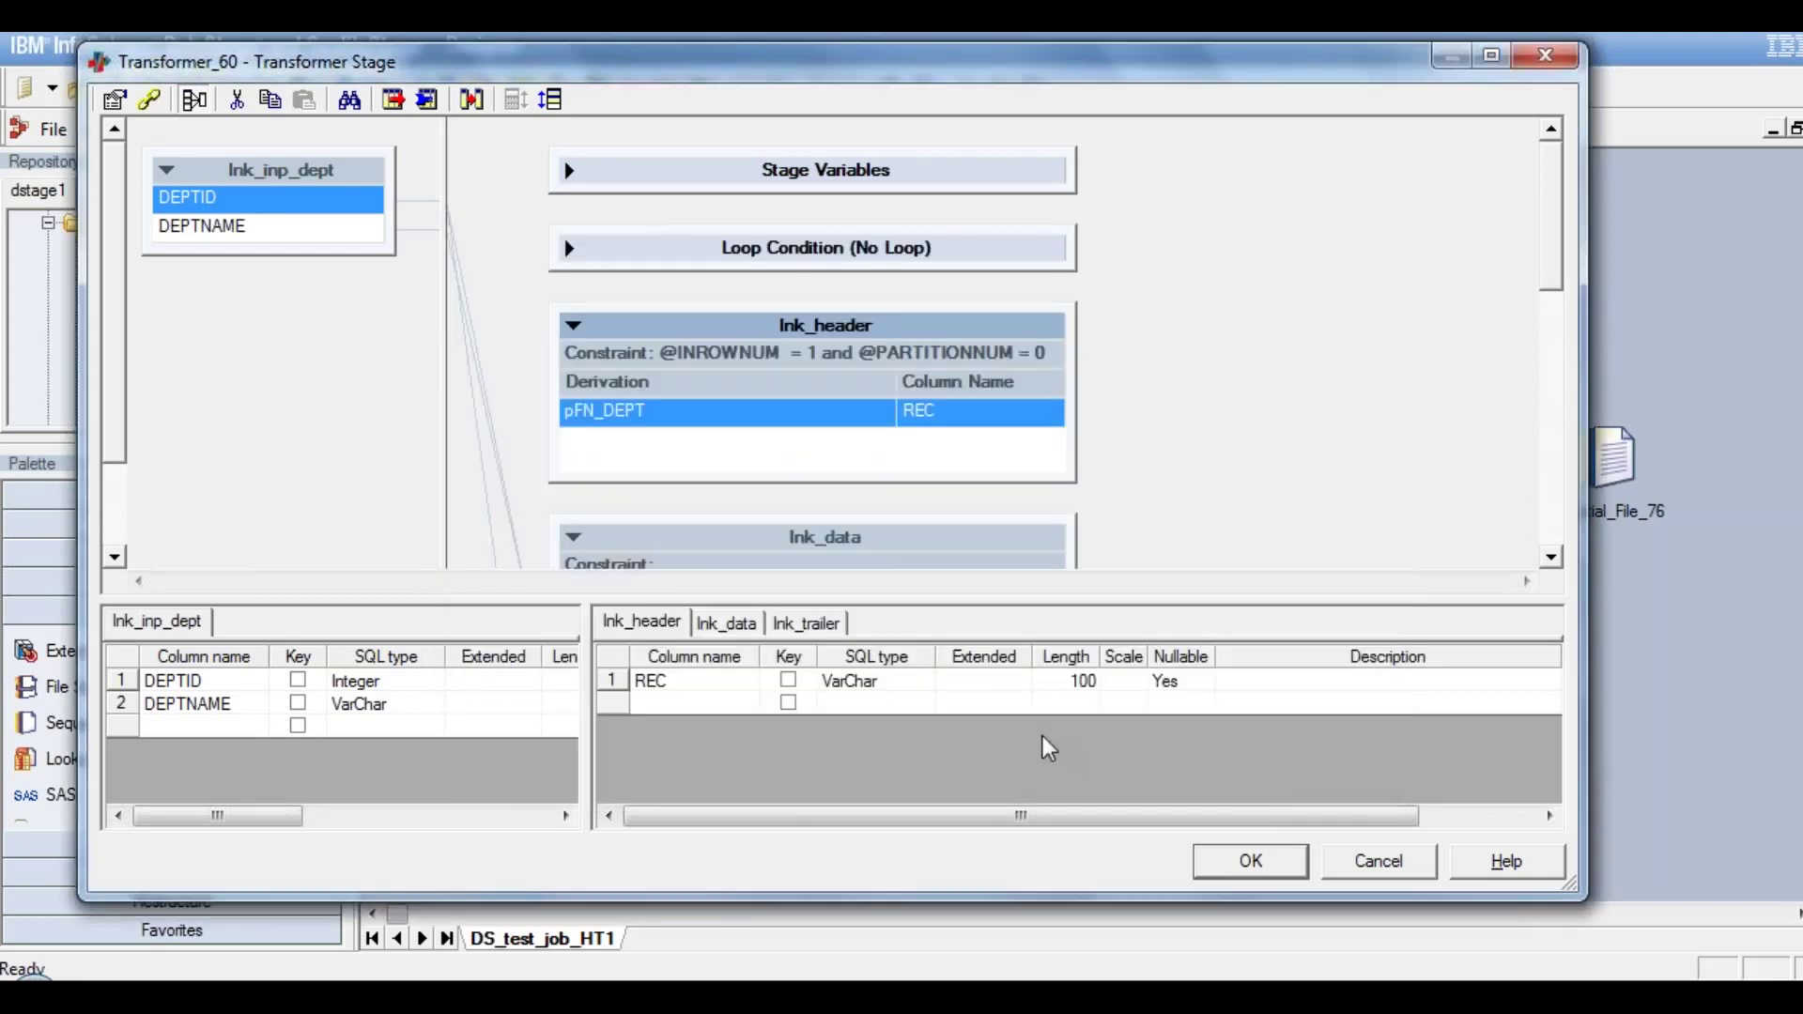
click(1249, 862)
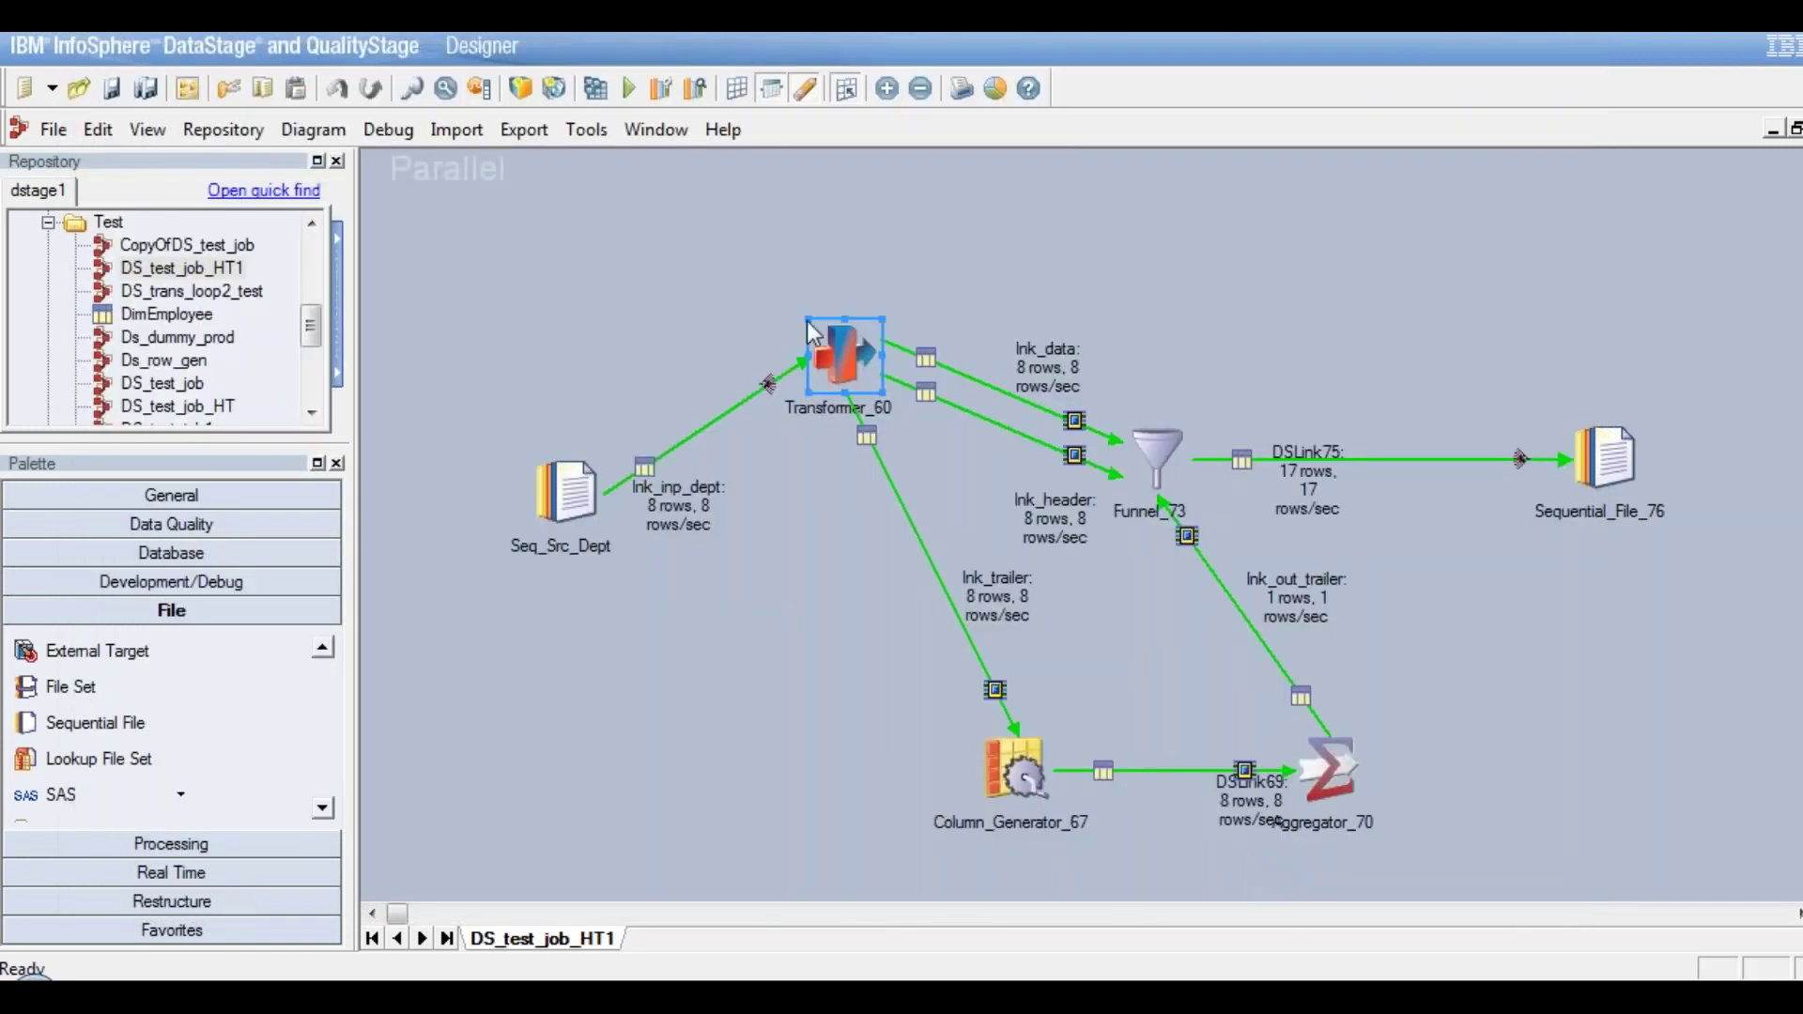
Save and recompile DS_test_job_HT1 with the new header constraint, and run it with the default parameter values
click(595, 89)
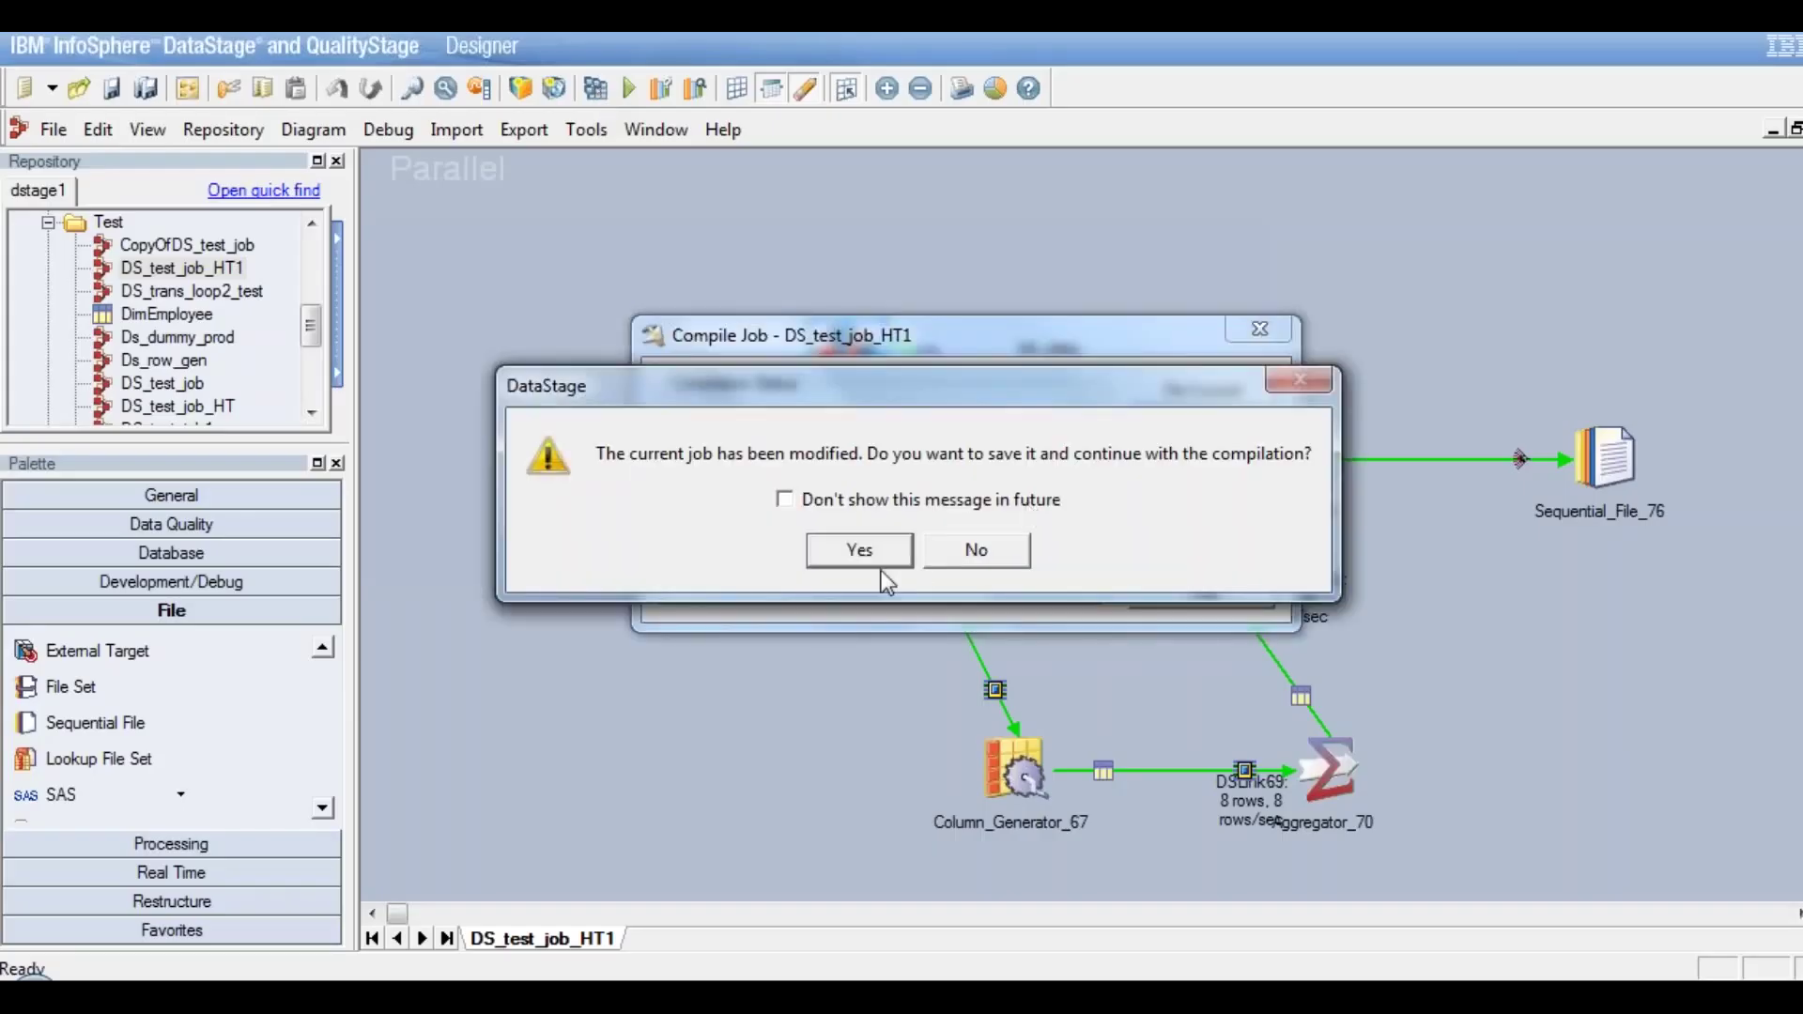
click(859, 551)
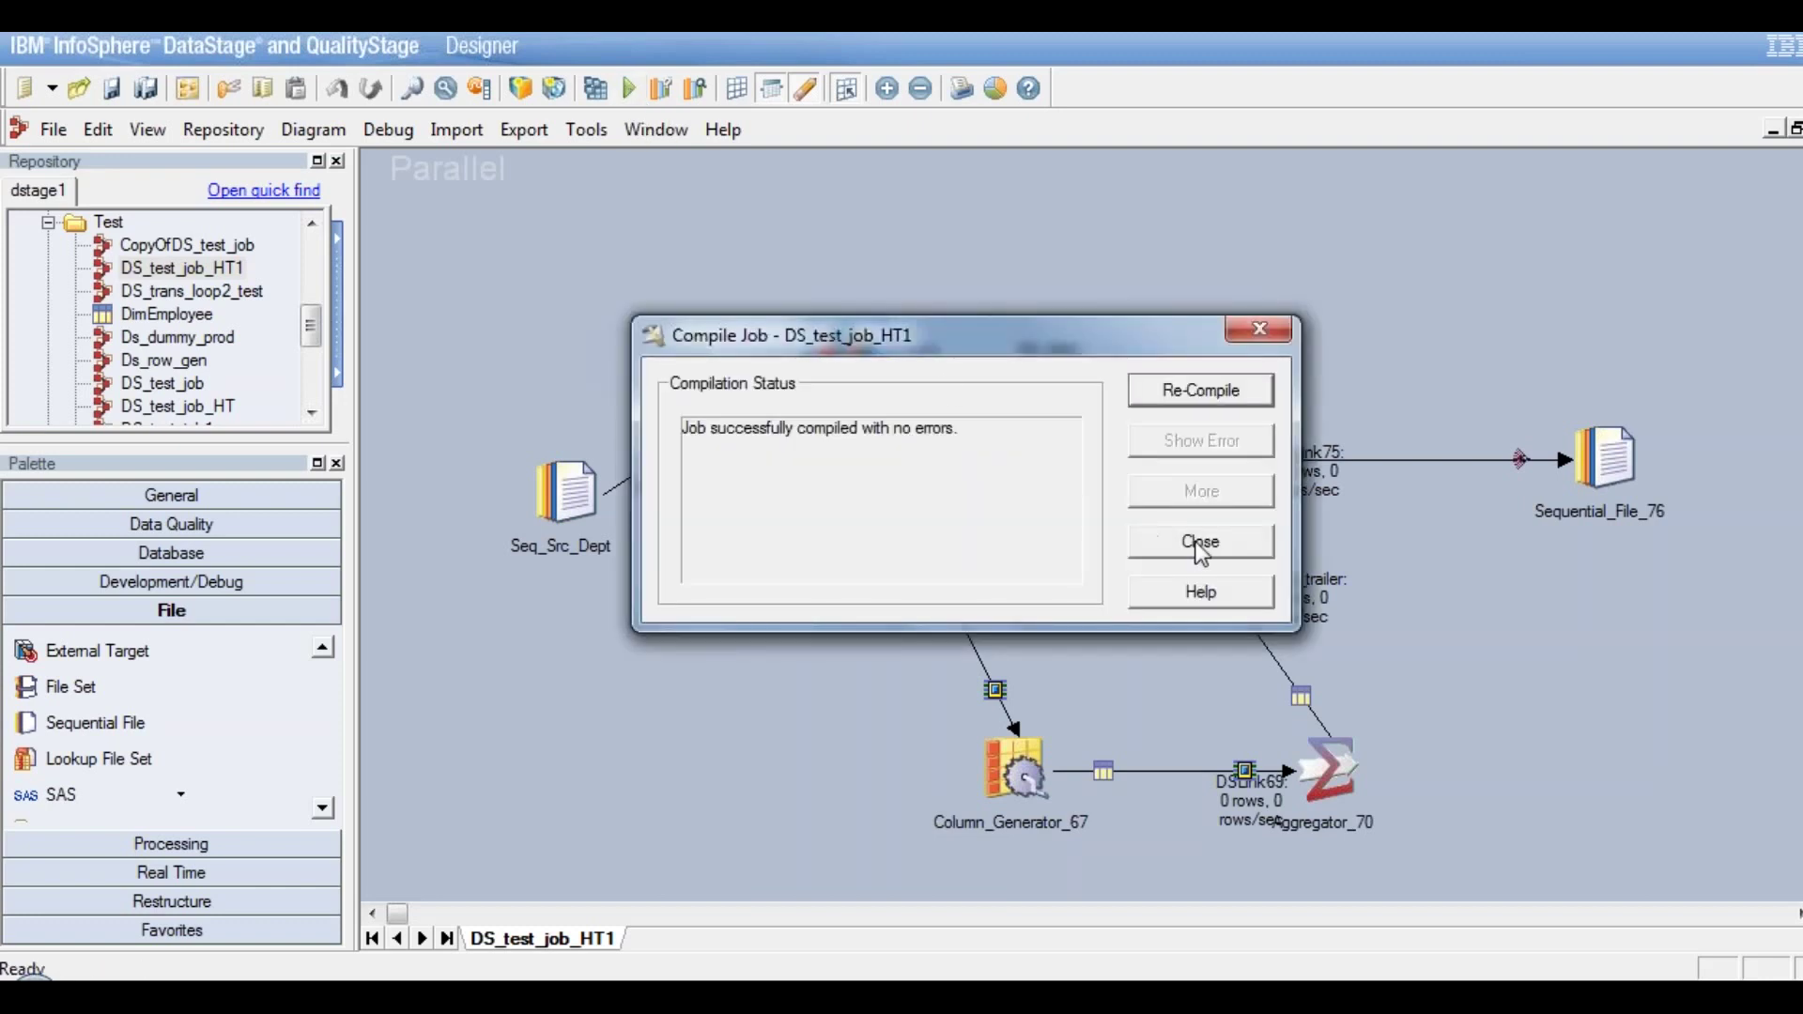
click(1199, 543)
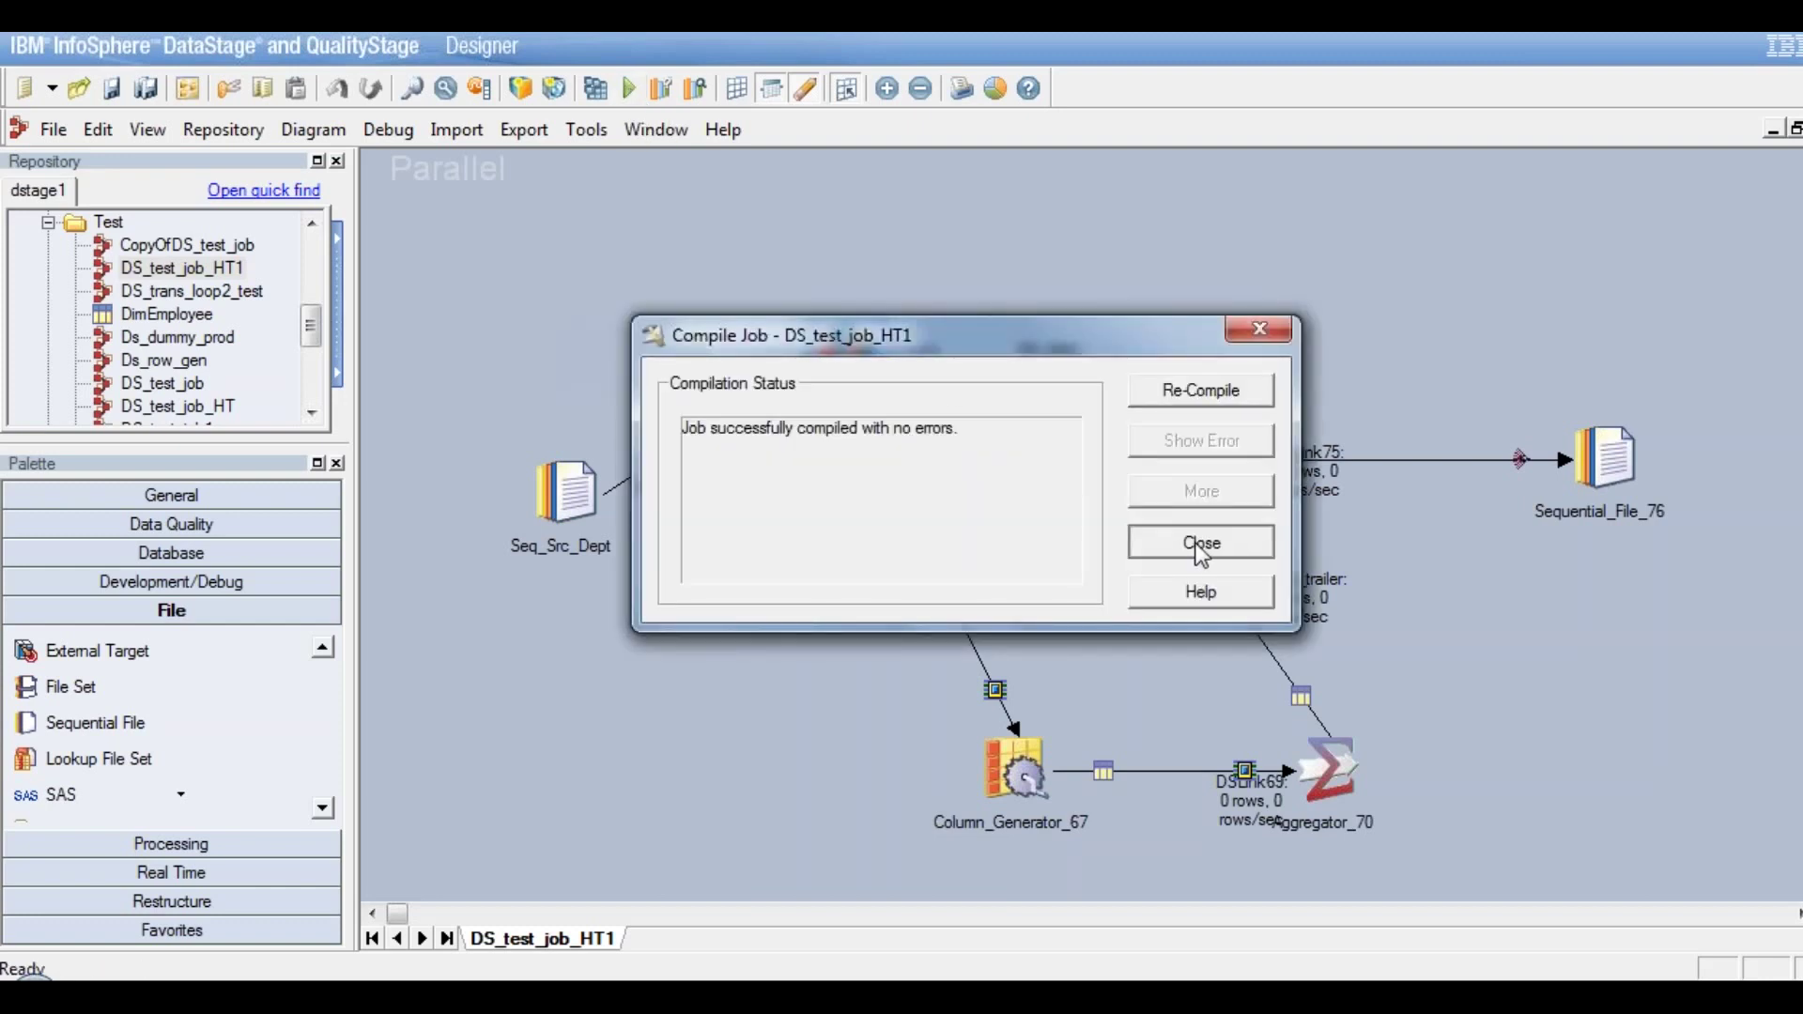
click(630, 89)
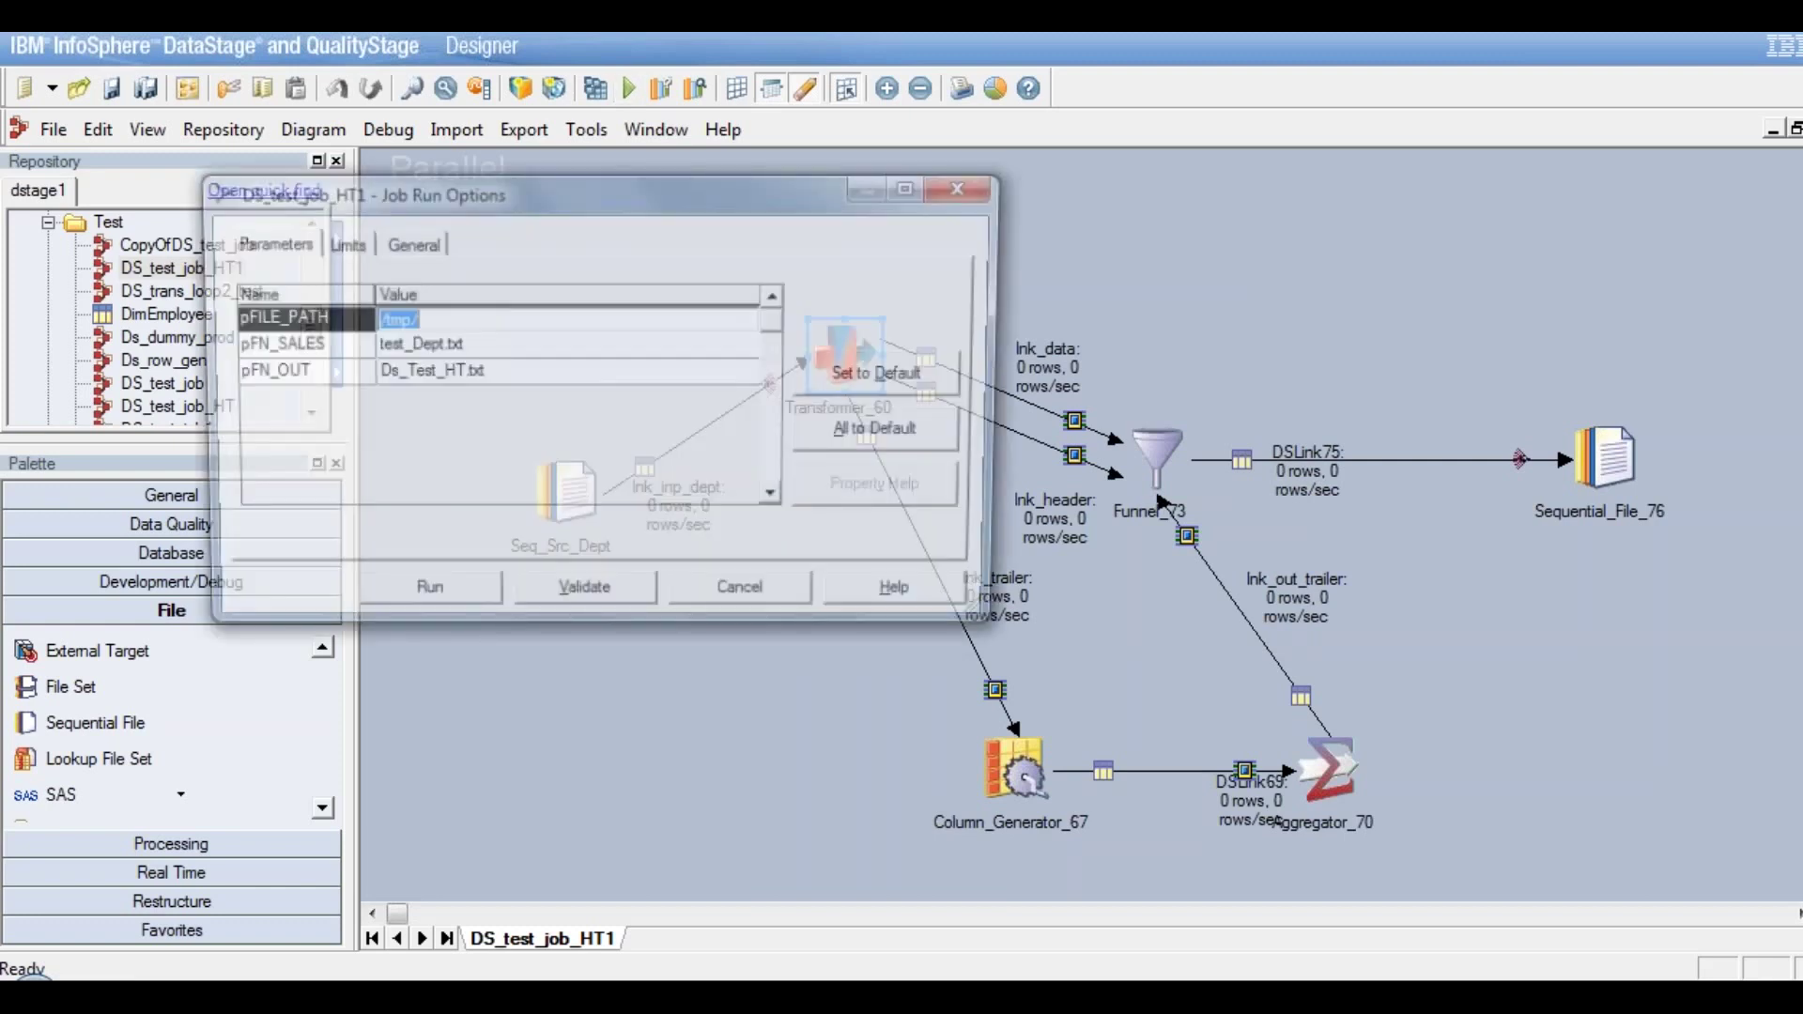
click(443, 607)
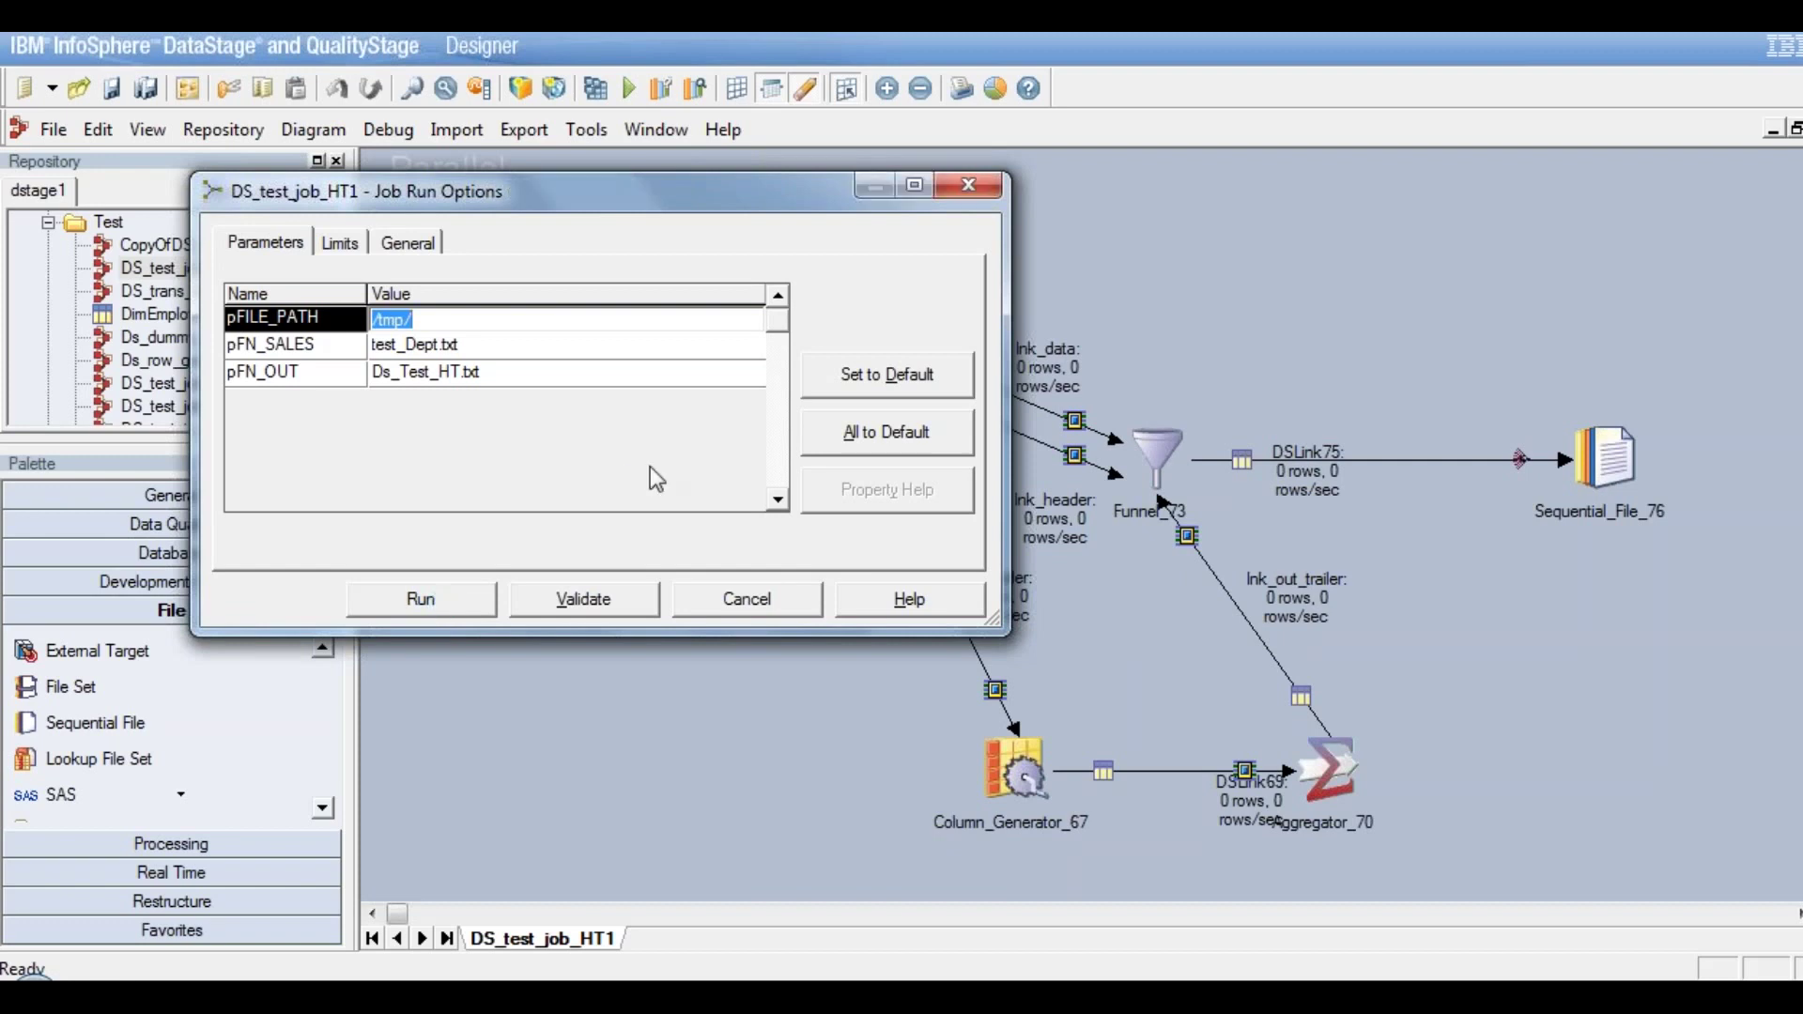
click(471, 597)
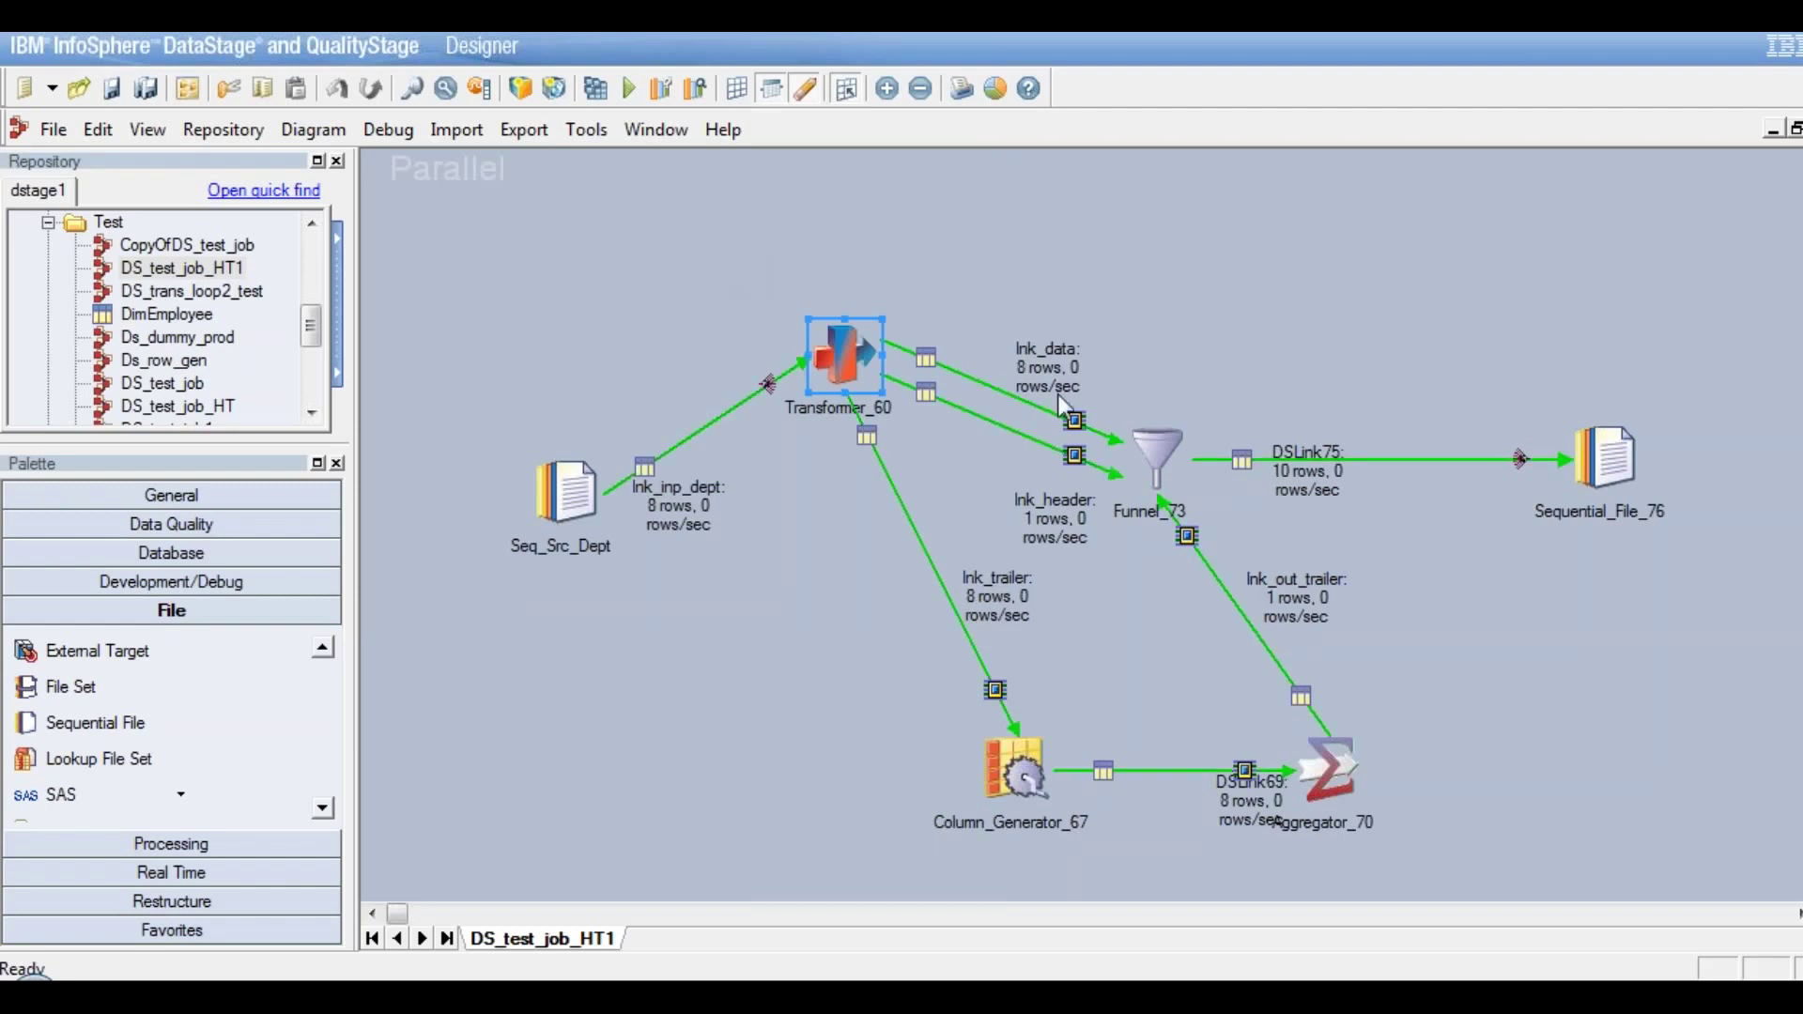
View the DSLink75 data of Sequential_File_76 using the default parameters, and check where the trailer count and header rows fall
right_click(1611, 471)
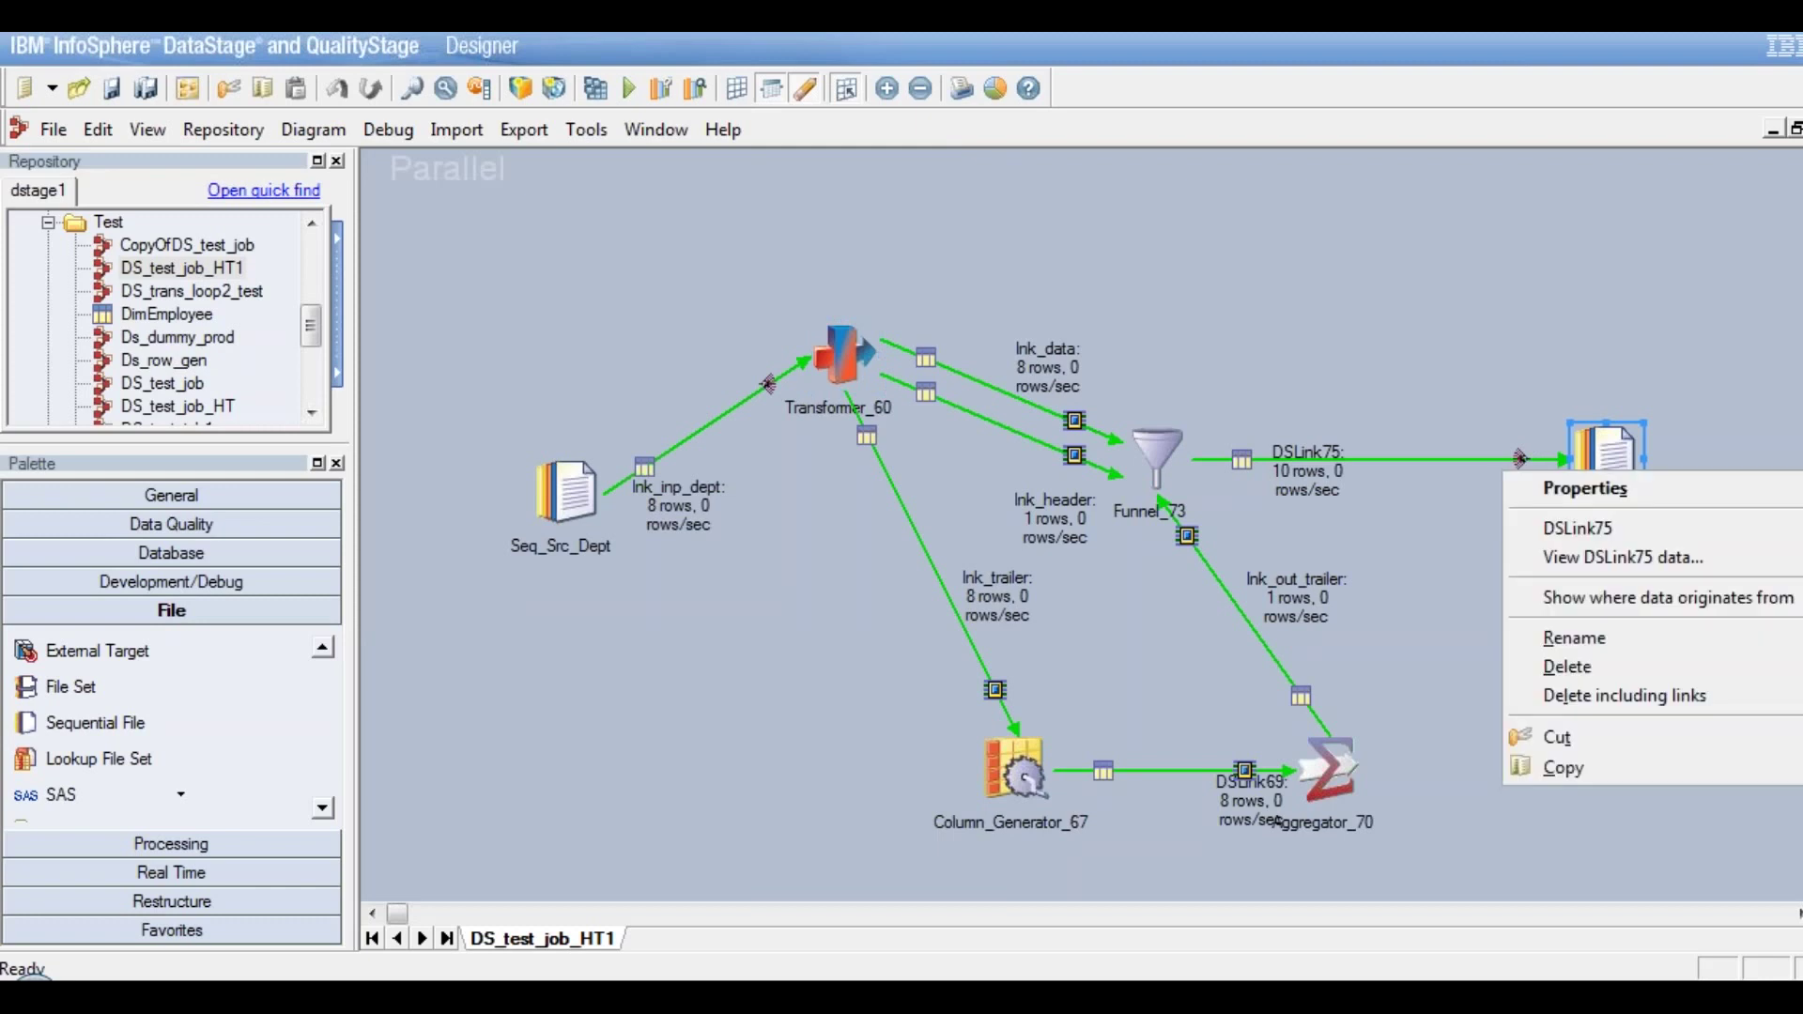
click(1625, 559)
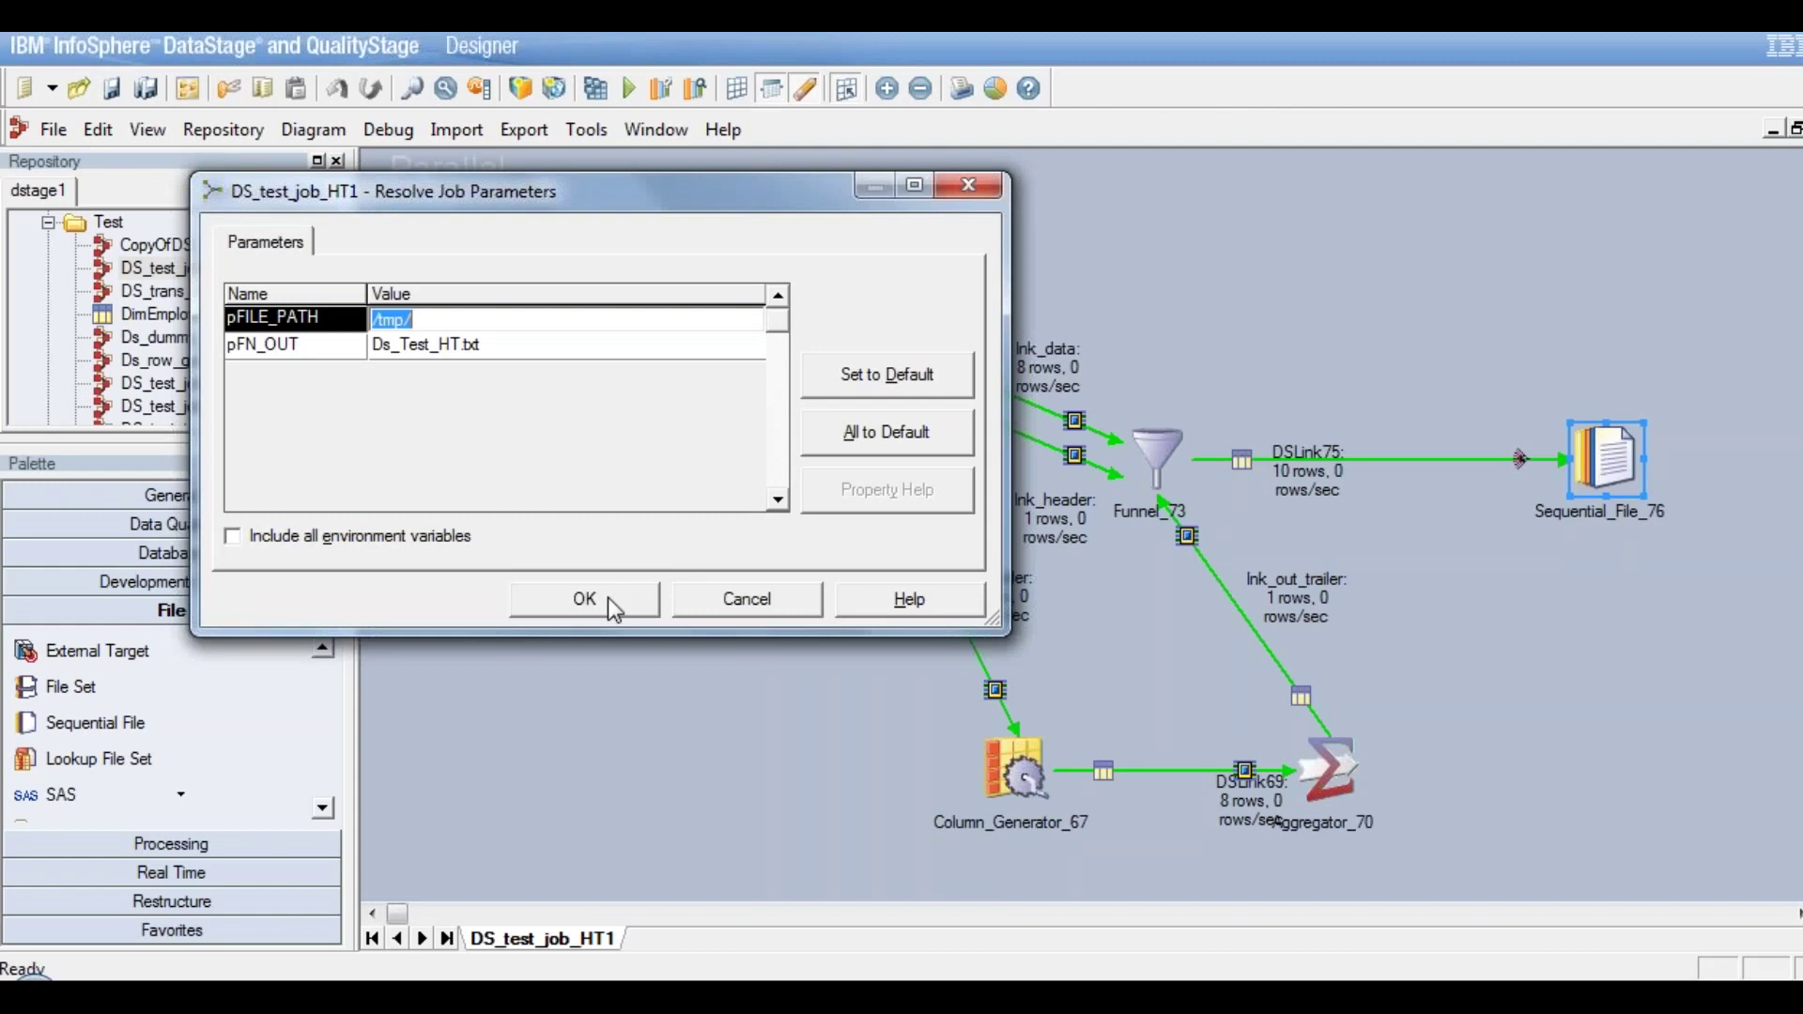
click(606, 599)
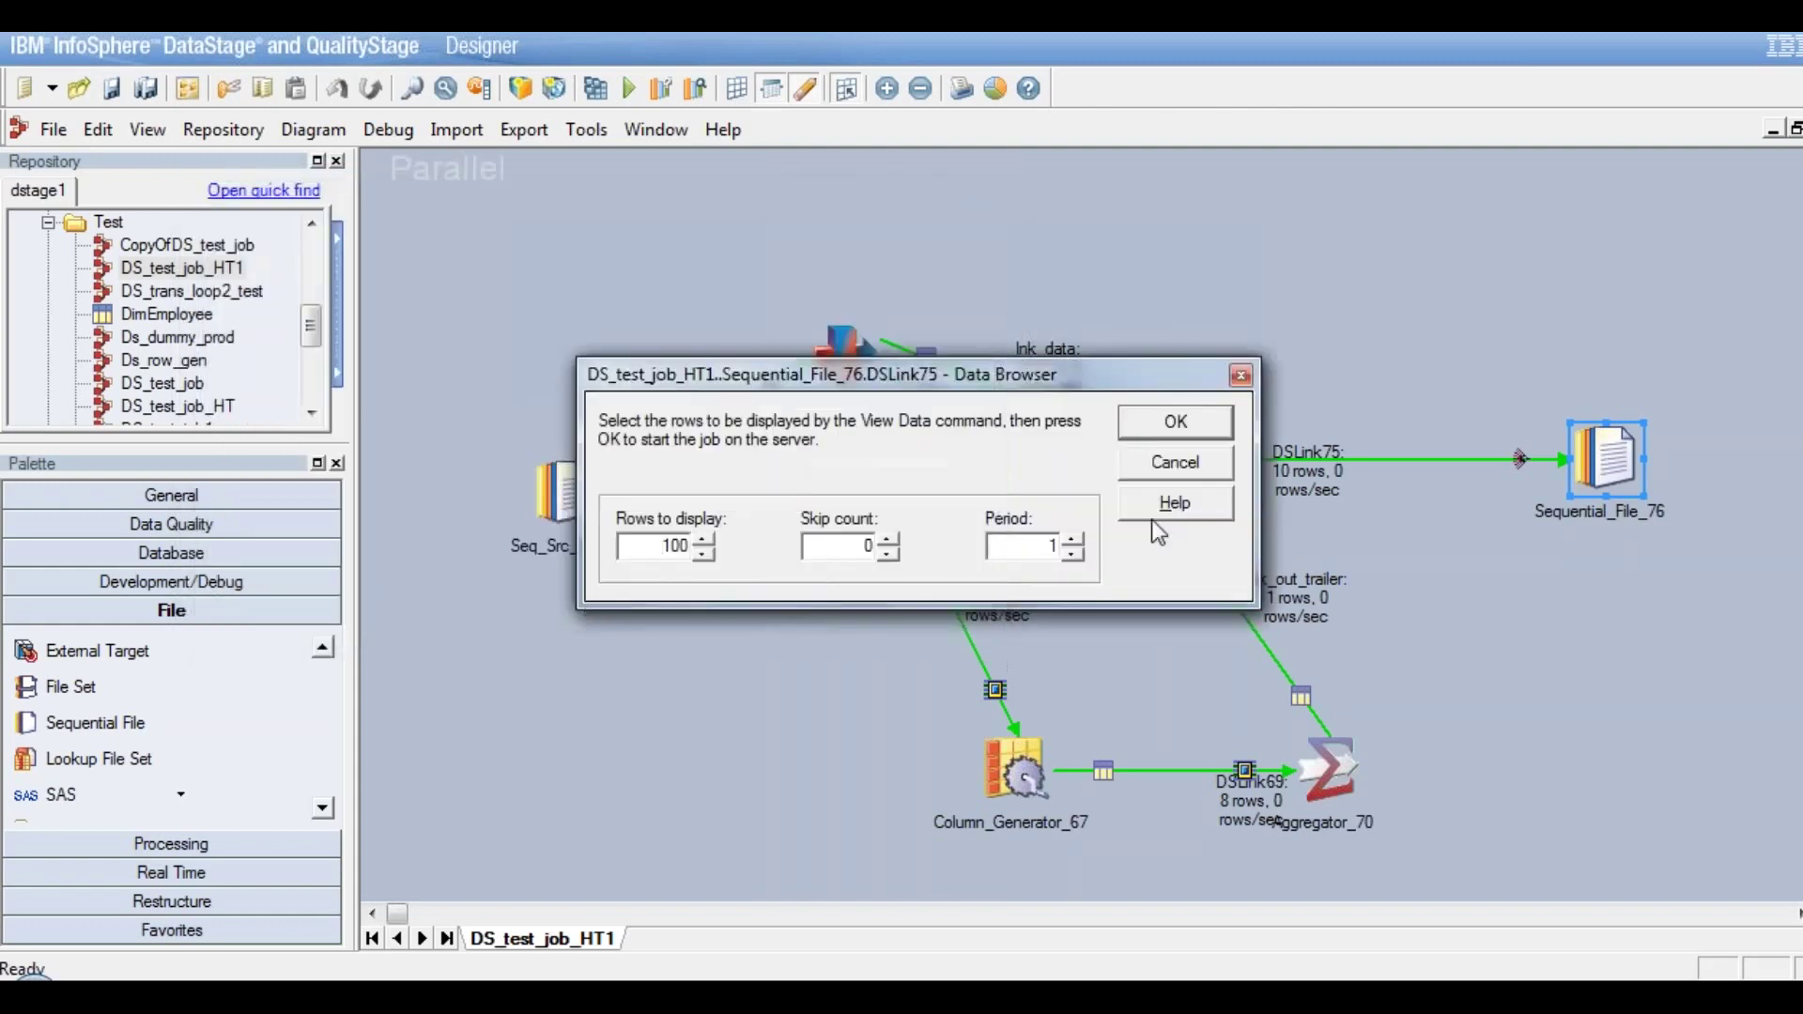
click(1172, 425)
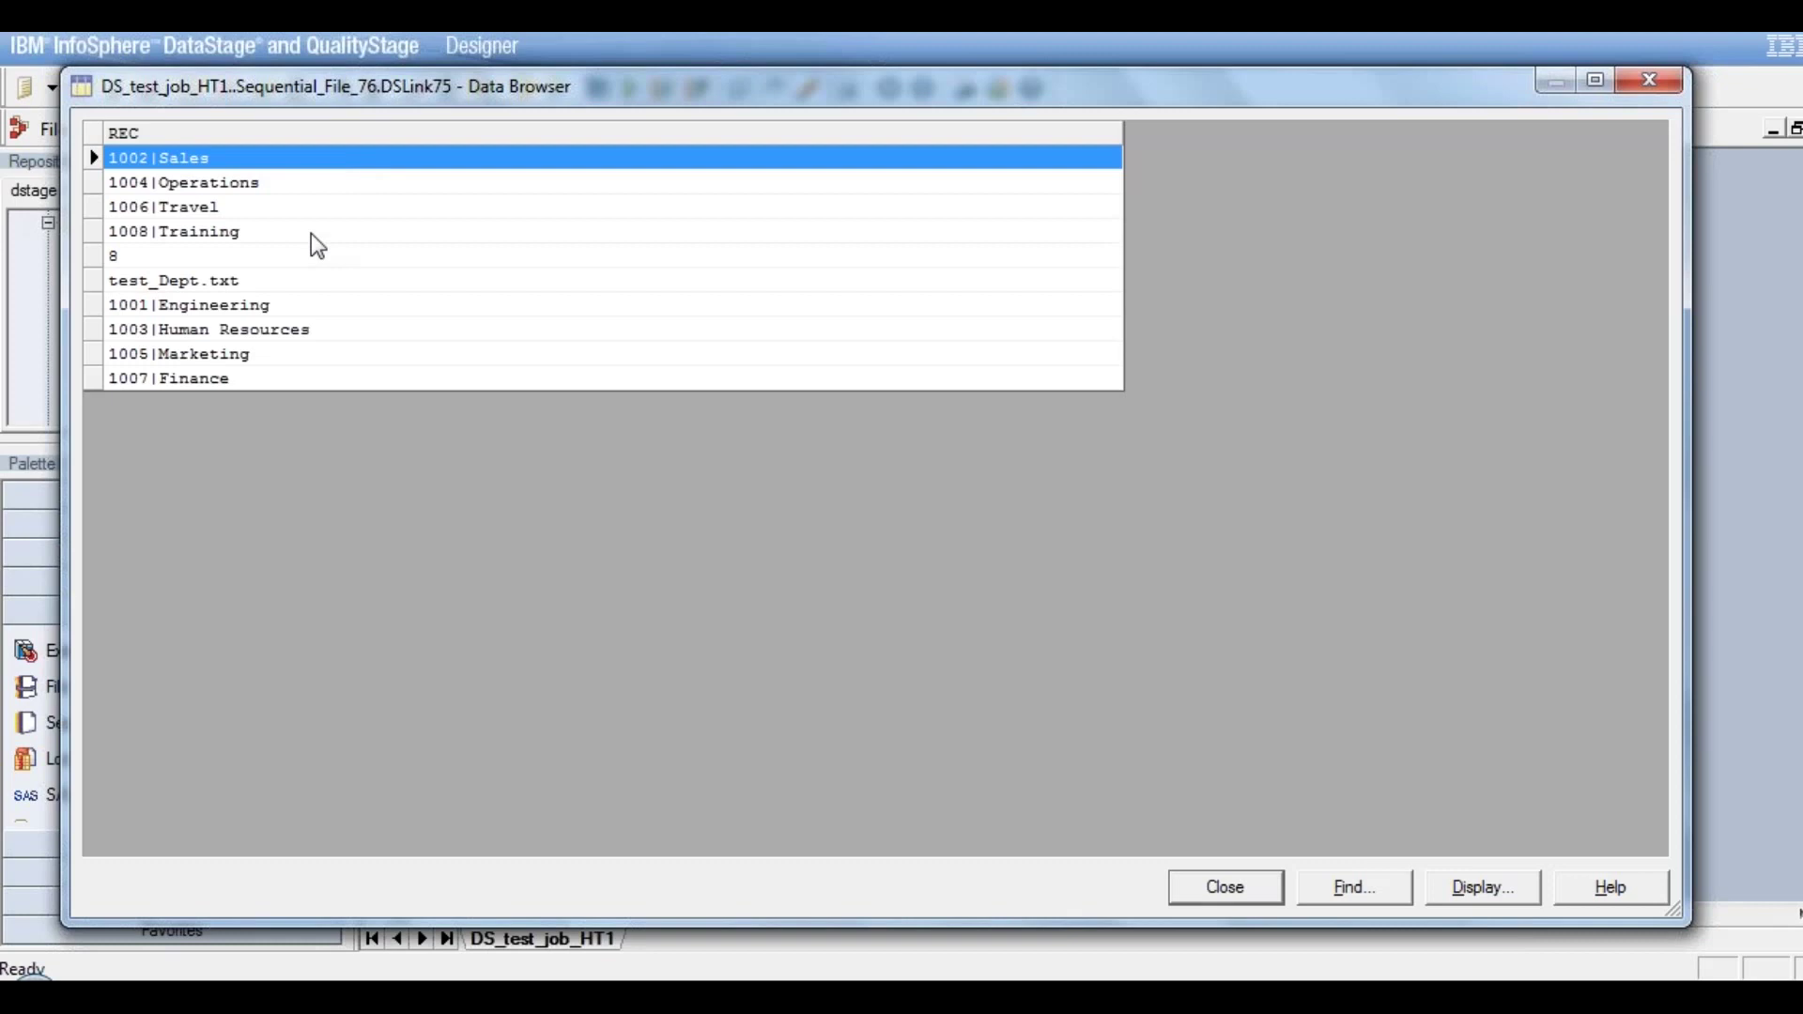
click(173, 261)
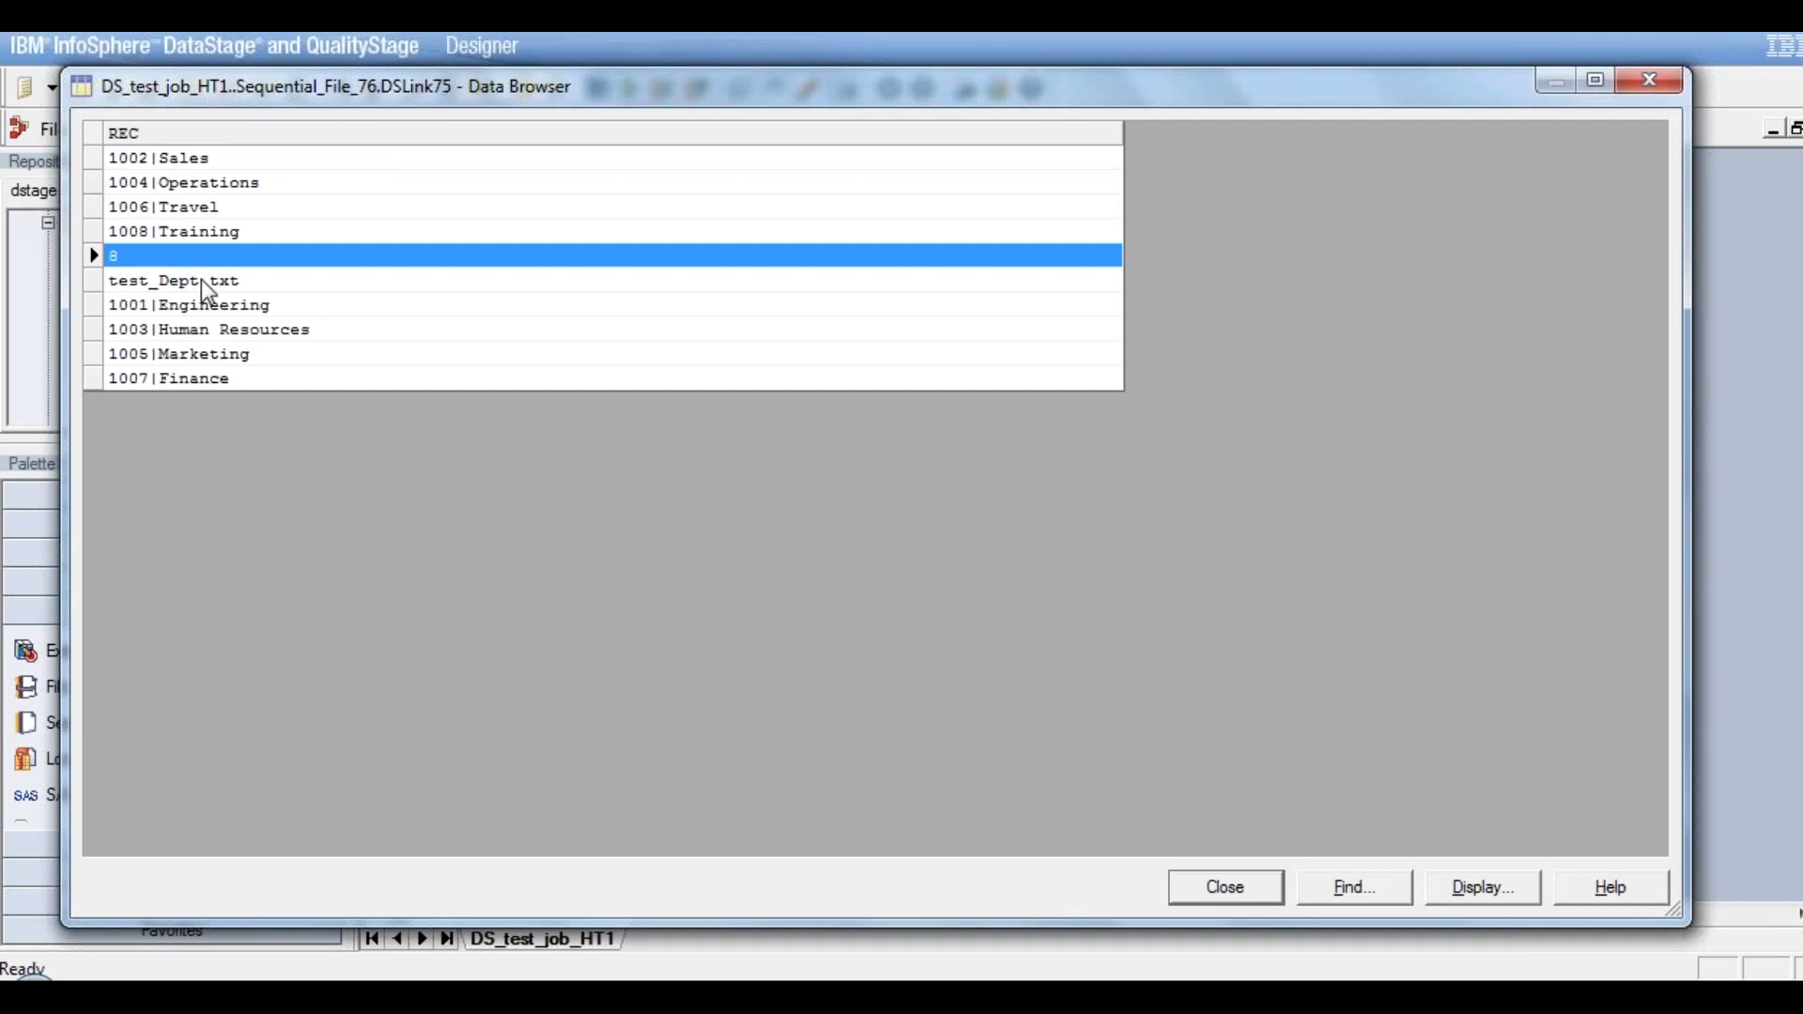
click(201, 279)
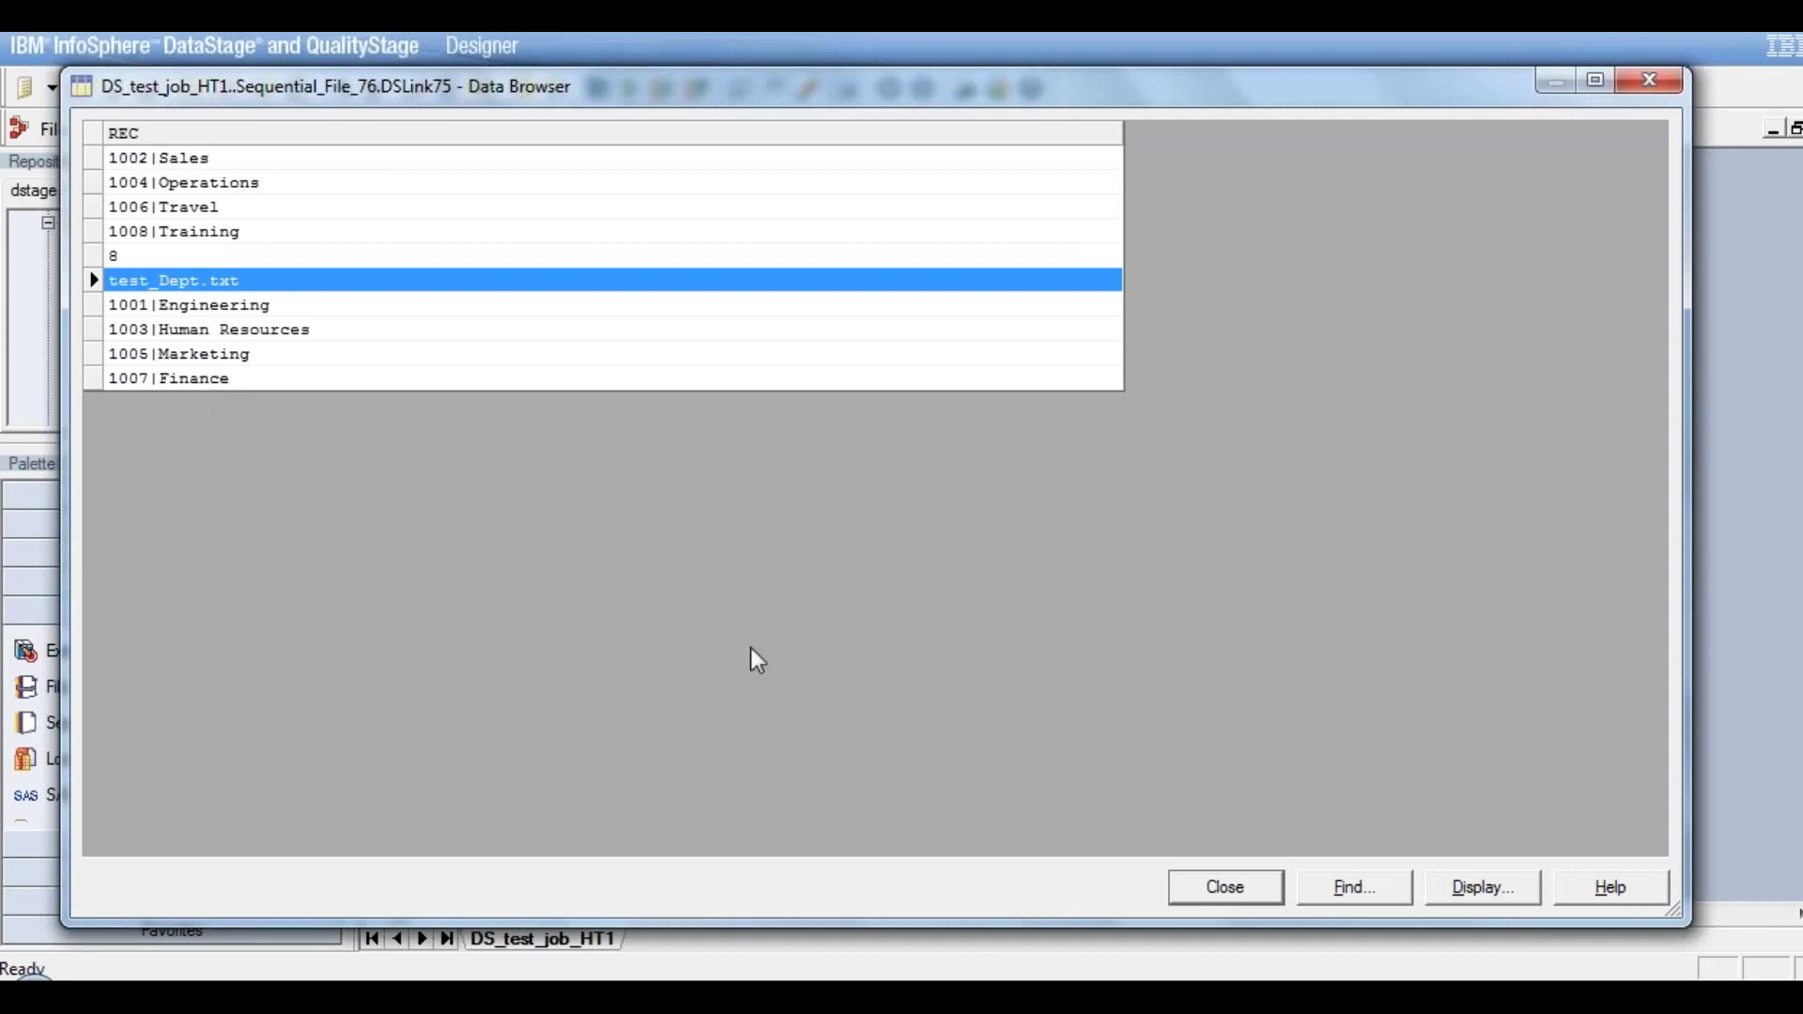
click(1242, 892)
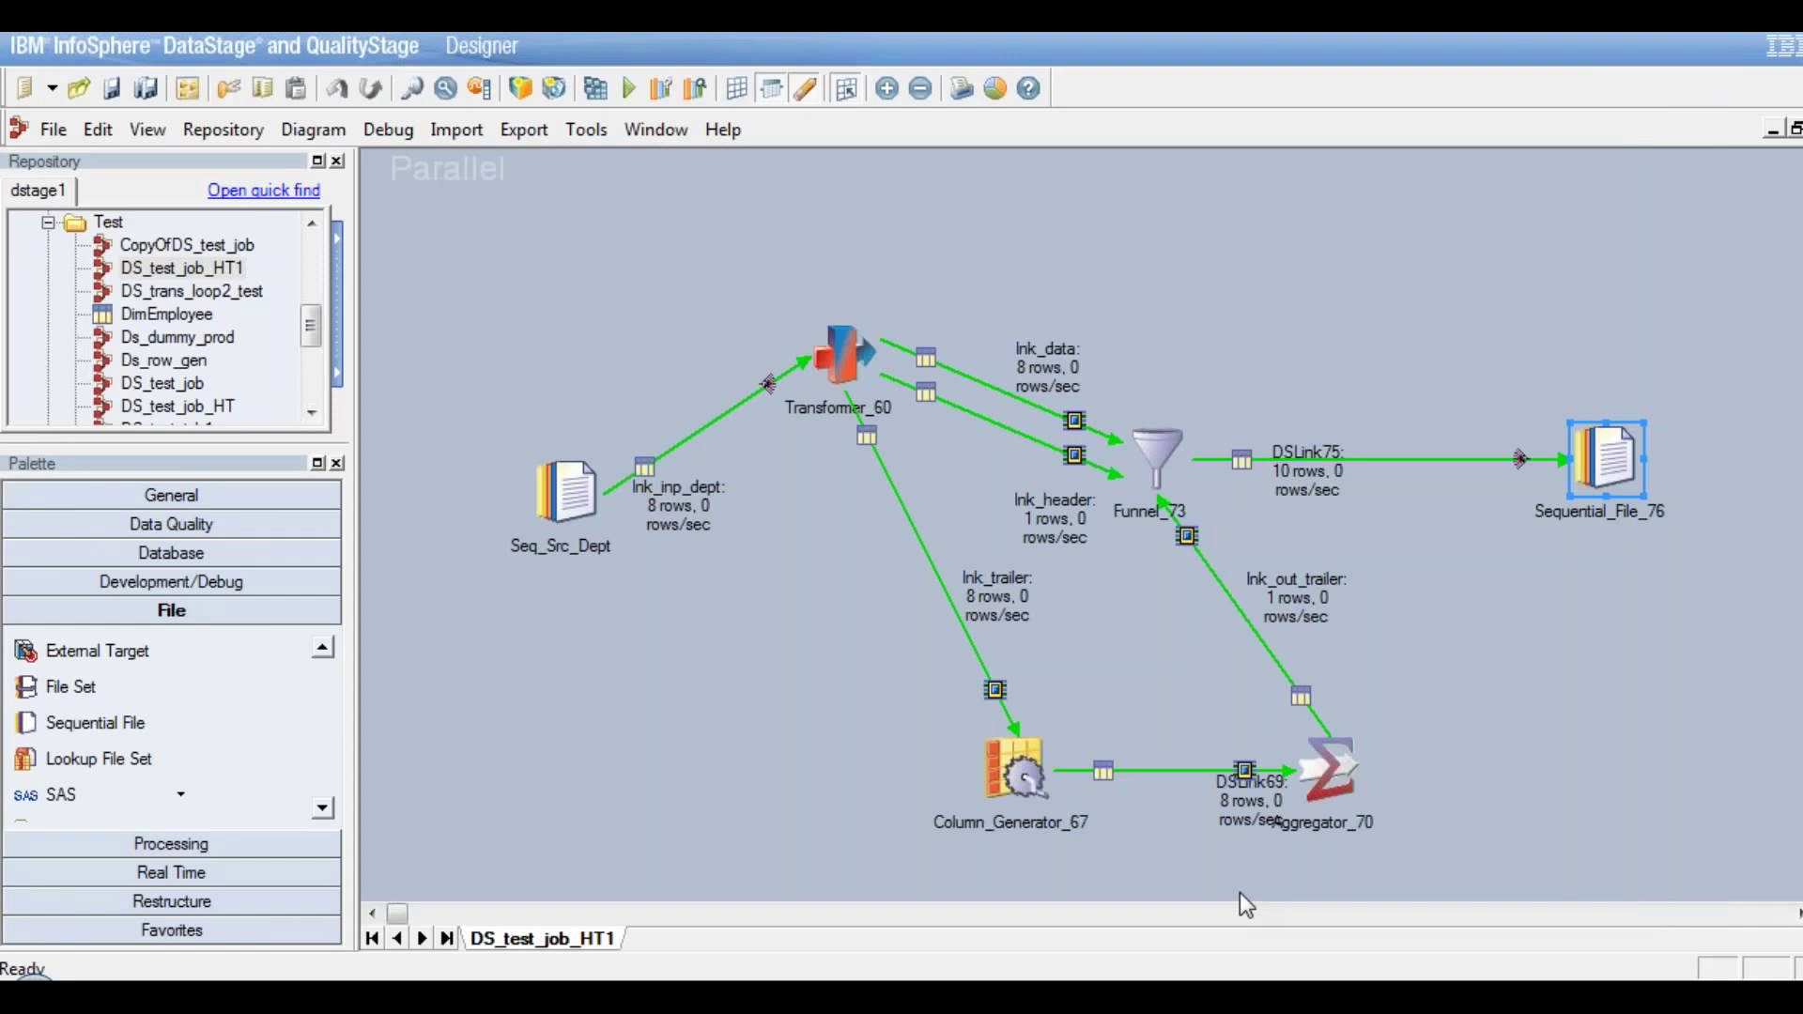
Change the Funnel Type option of the Funnel_73 stage to Sequence
double_click(1161, 458)
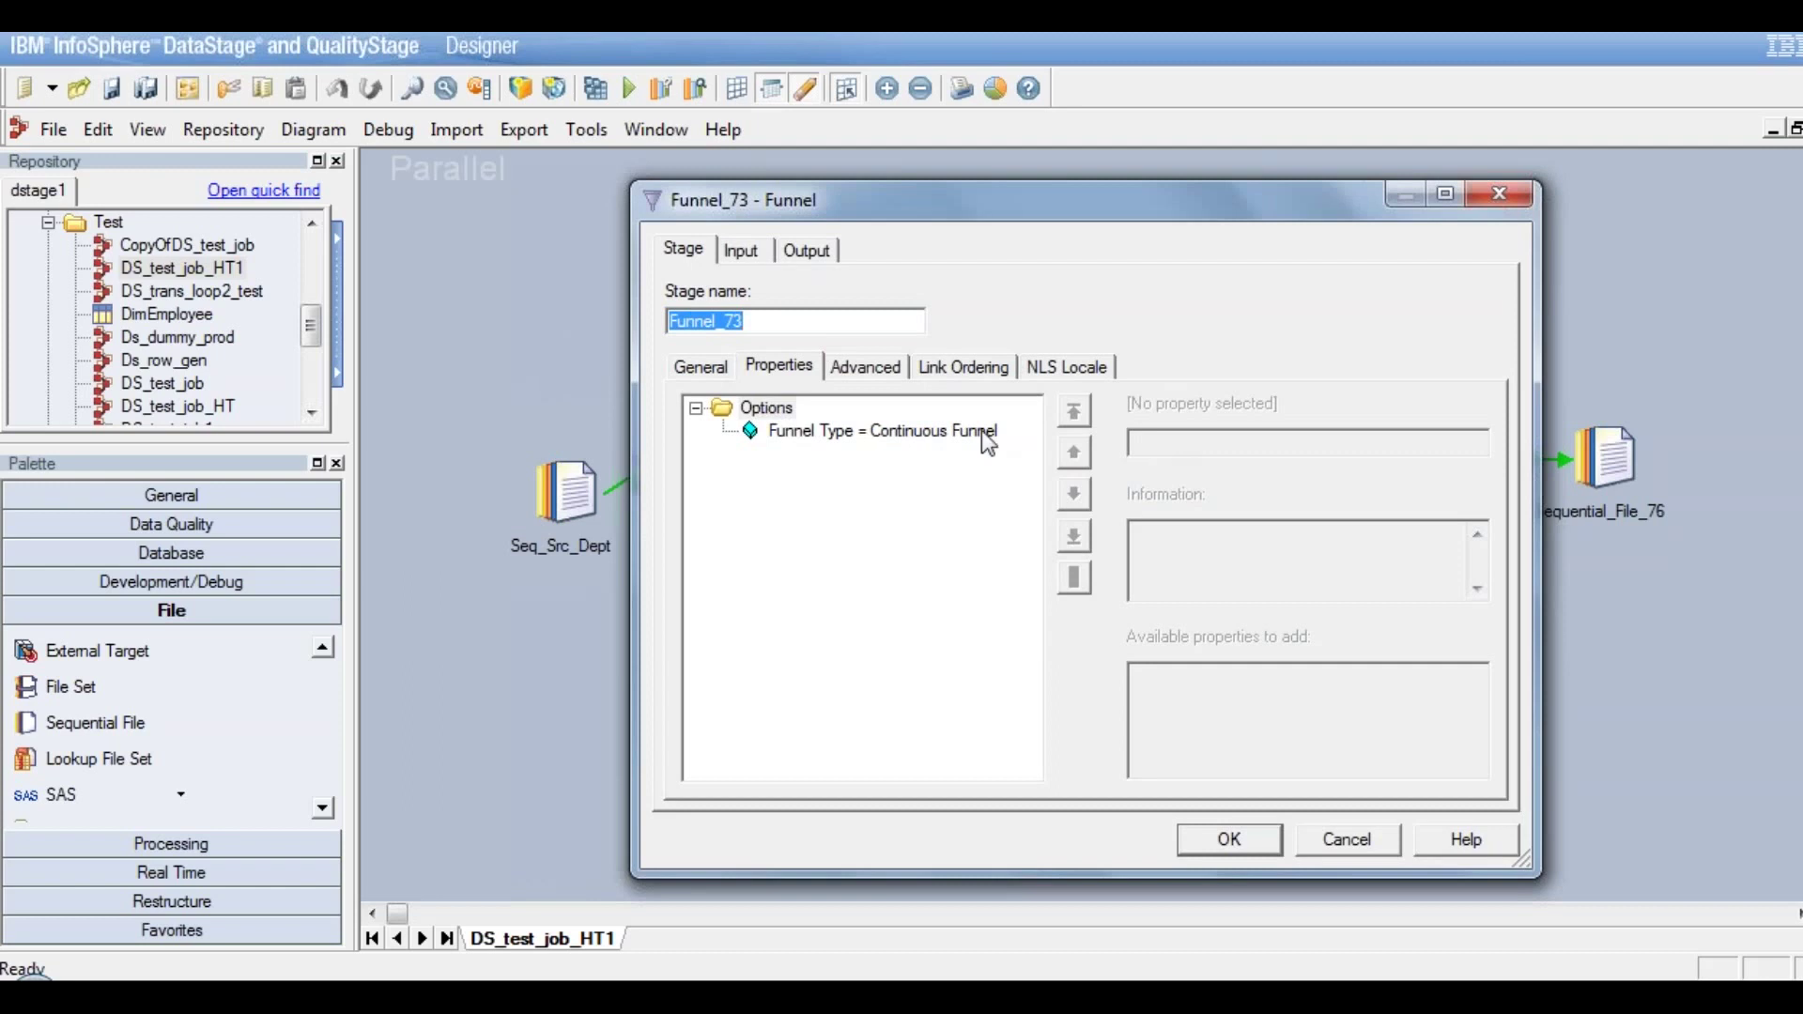
click(963, 443)
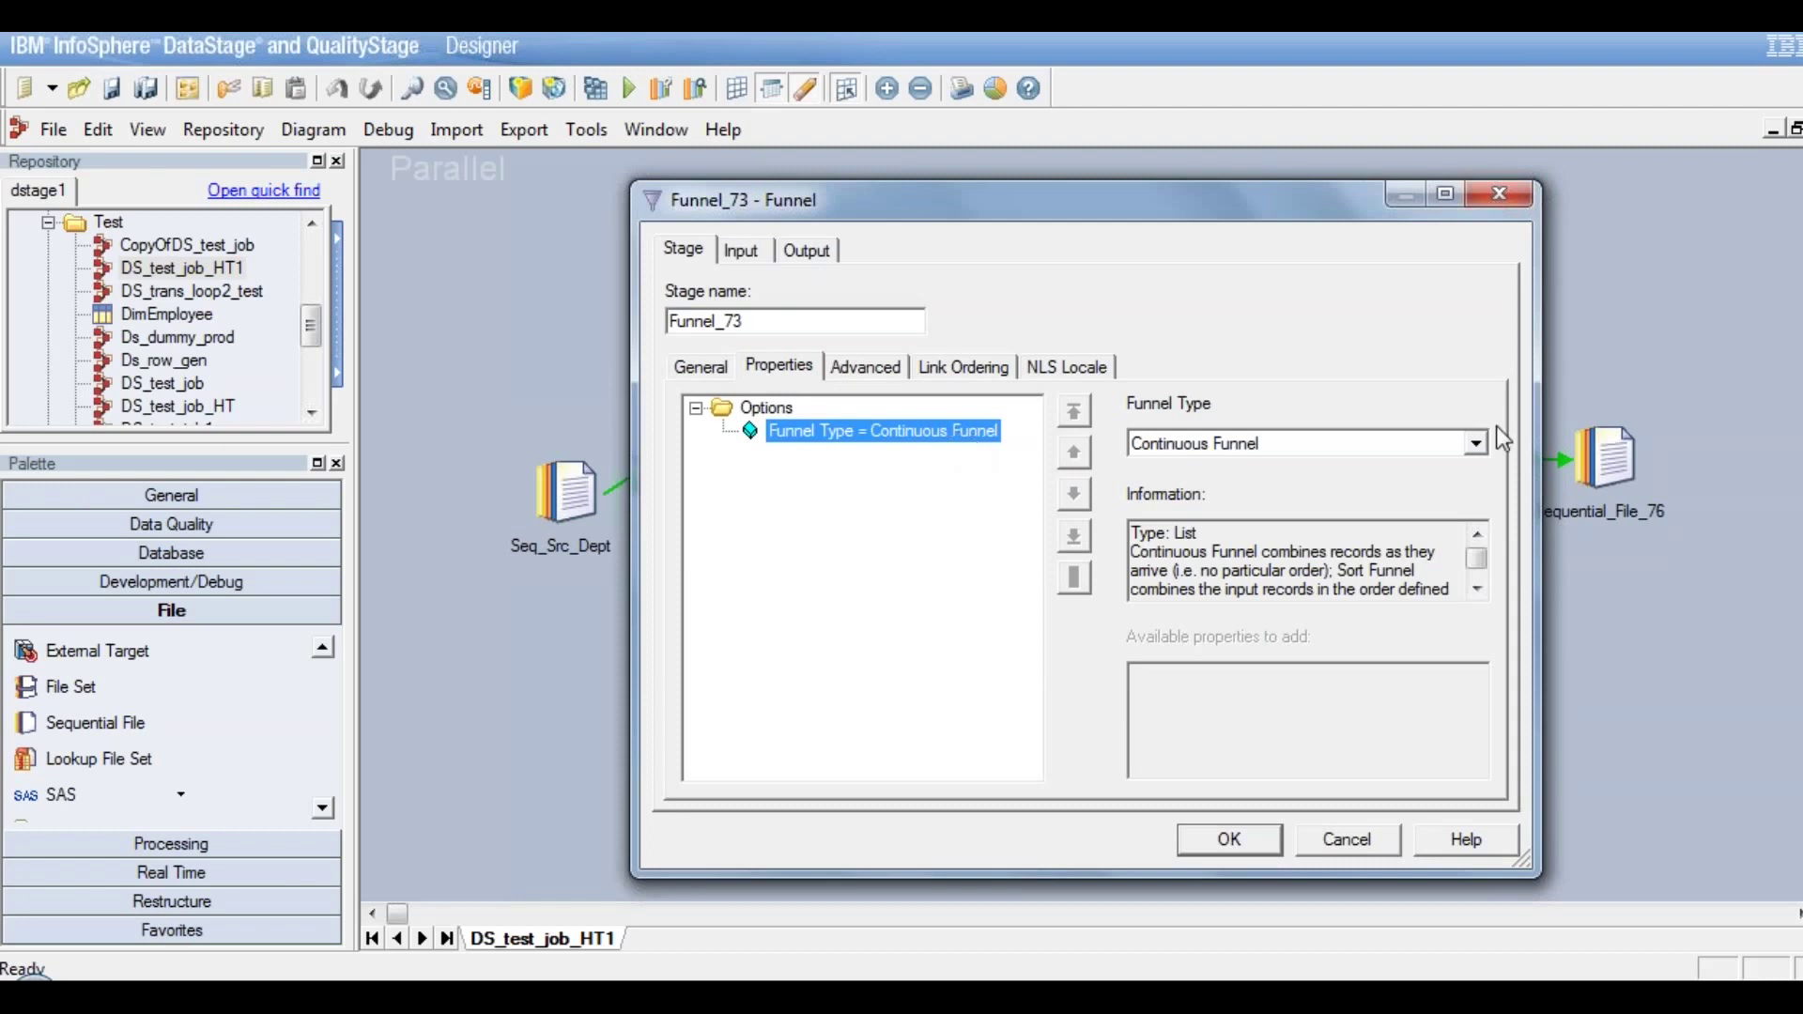
click(1483, 445)
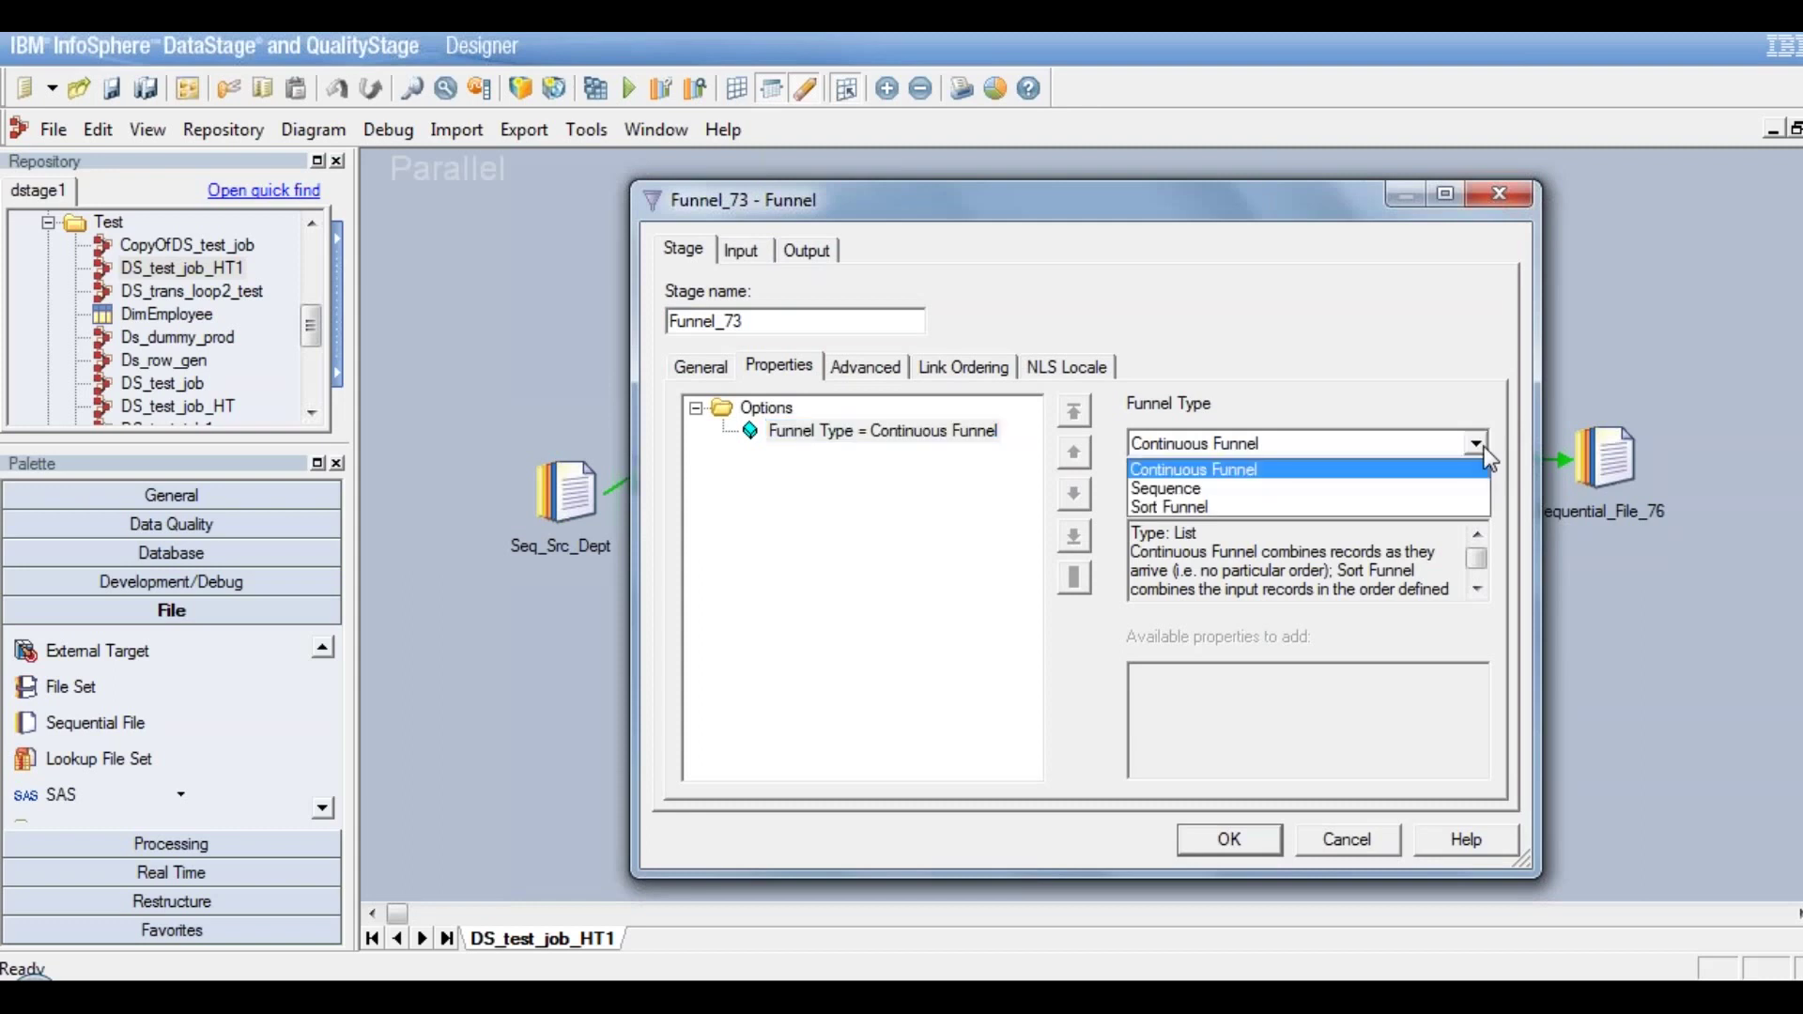
click(1203, 490)
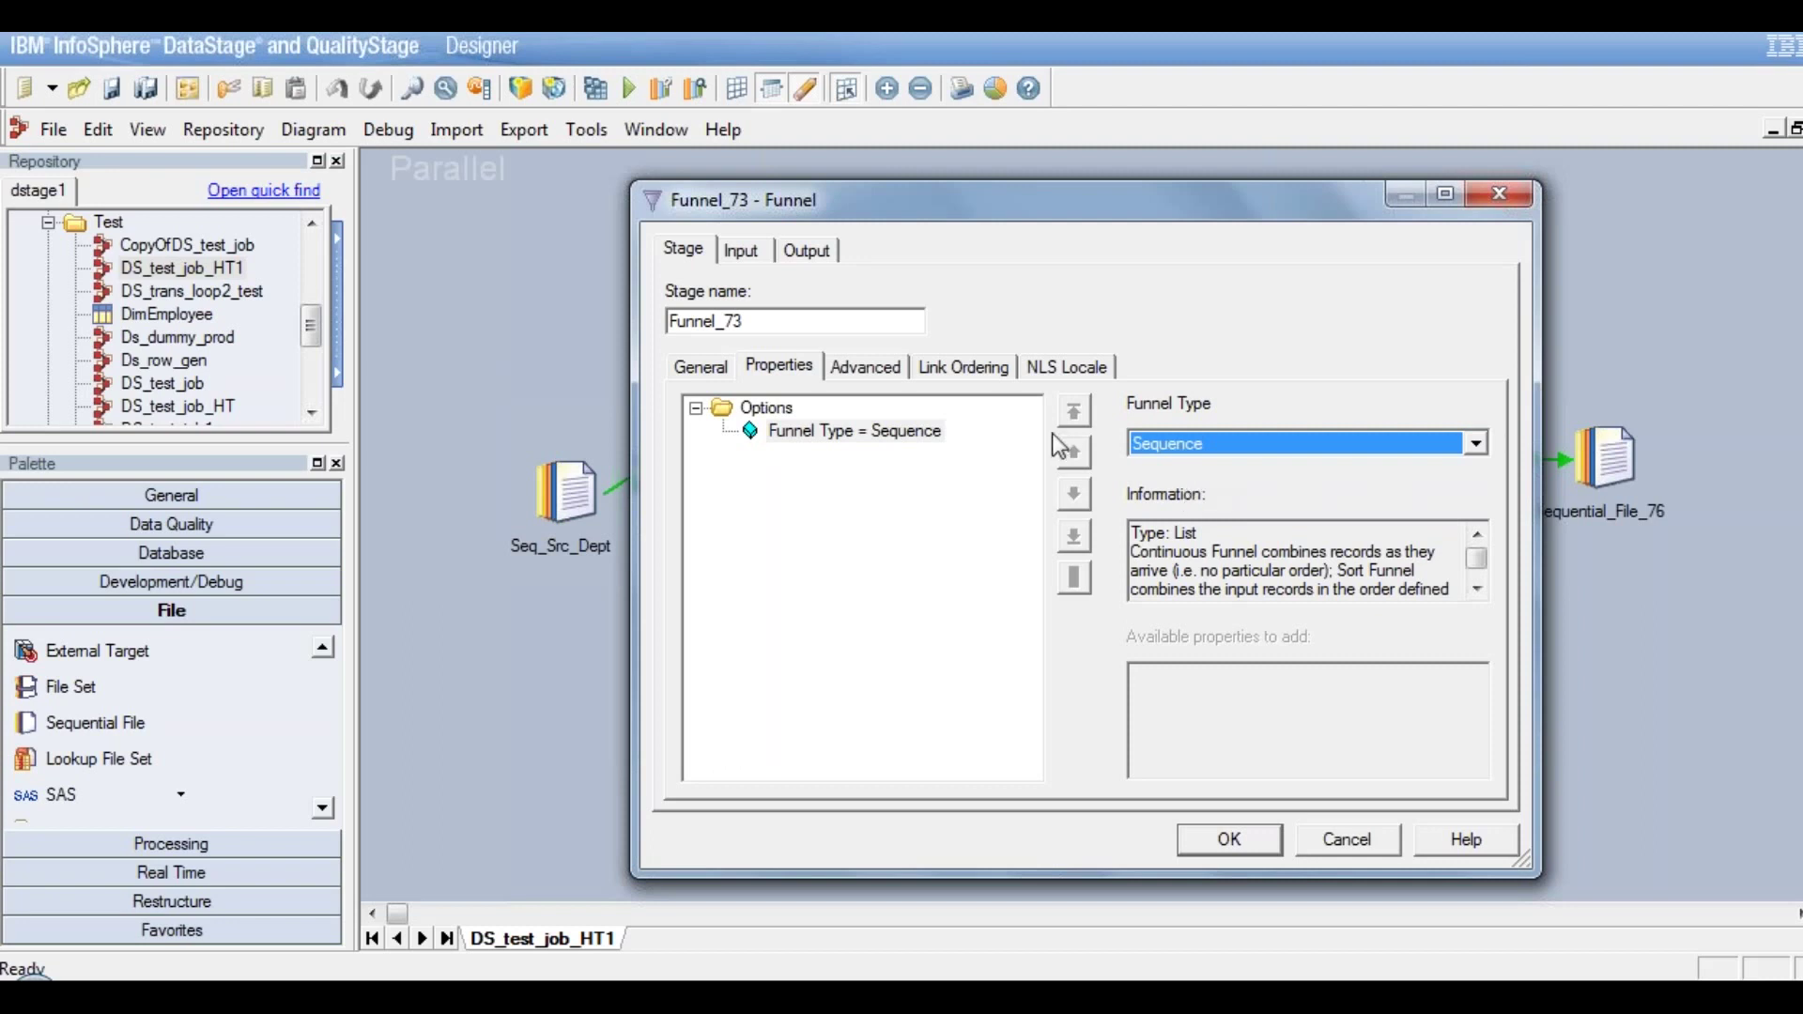
Move lnk_header to the first place in Funnel_73's input link order, ahead of lnk_data and lnk_out_trailer, and recheck the Funnel Type option
click(957, 371)
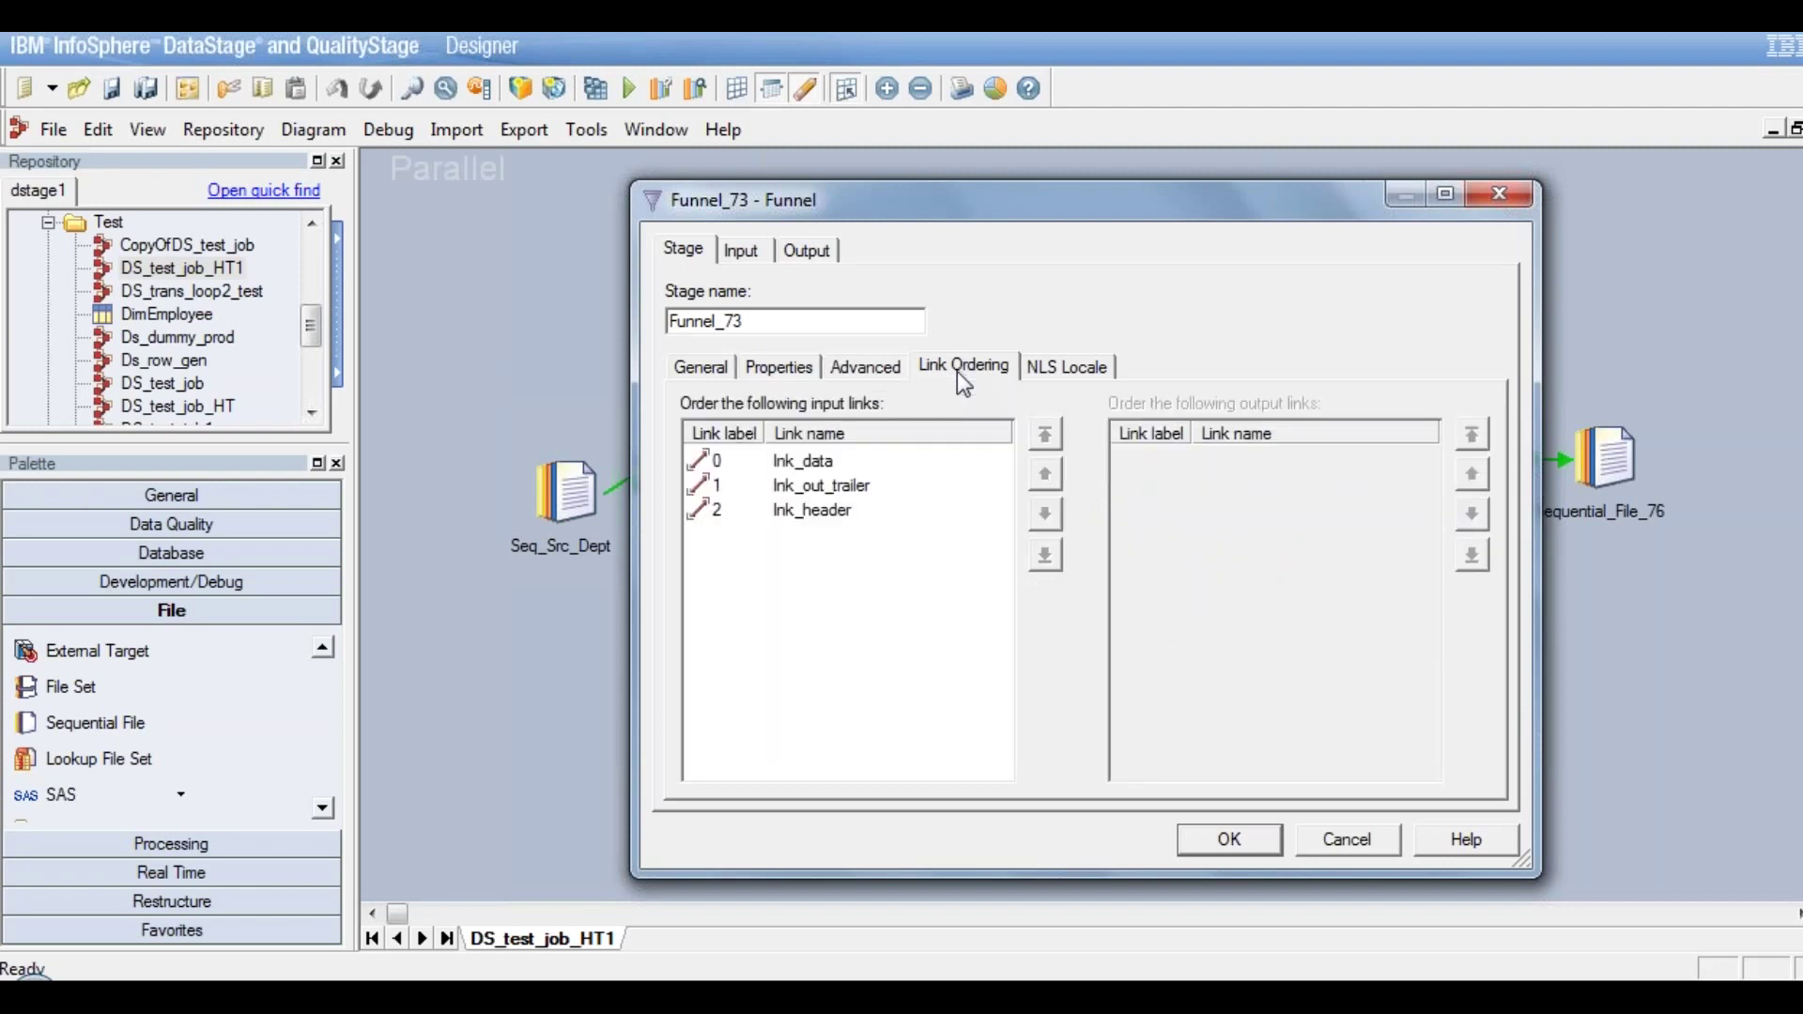
click(852, 519)
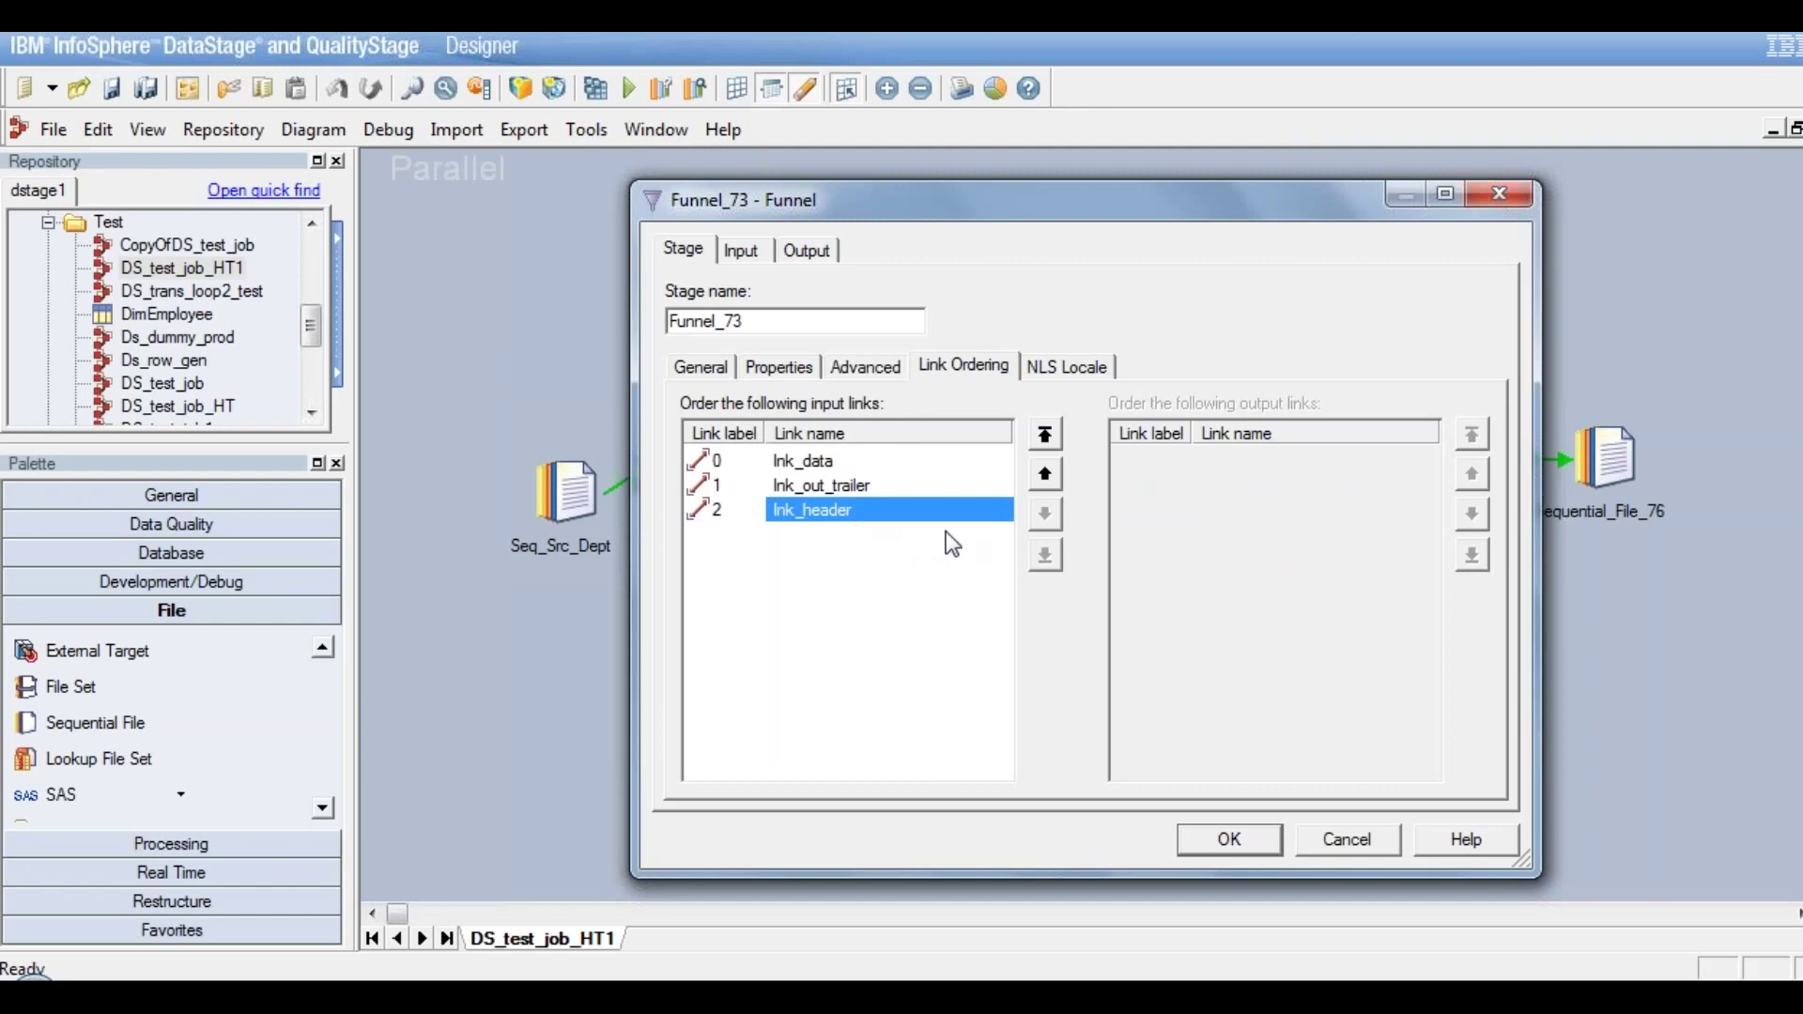
click(1045, 435)
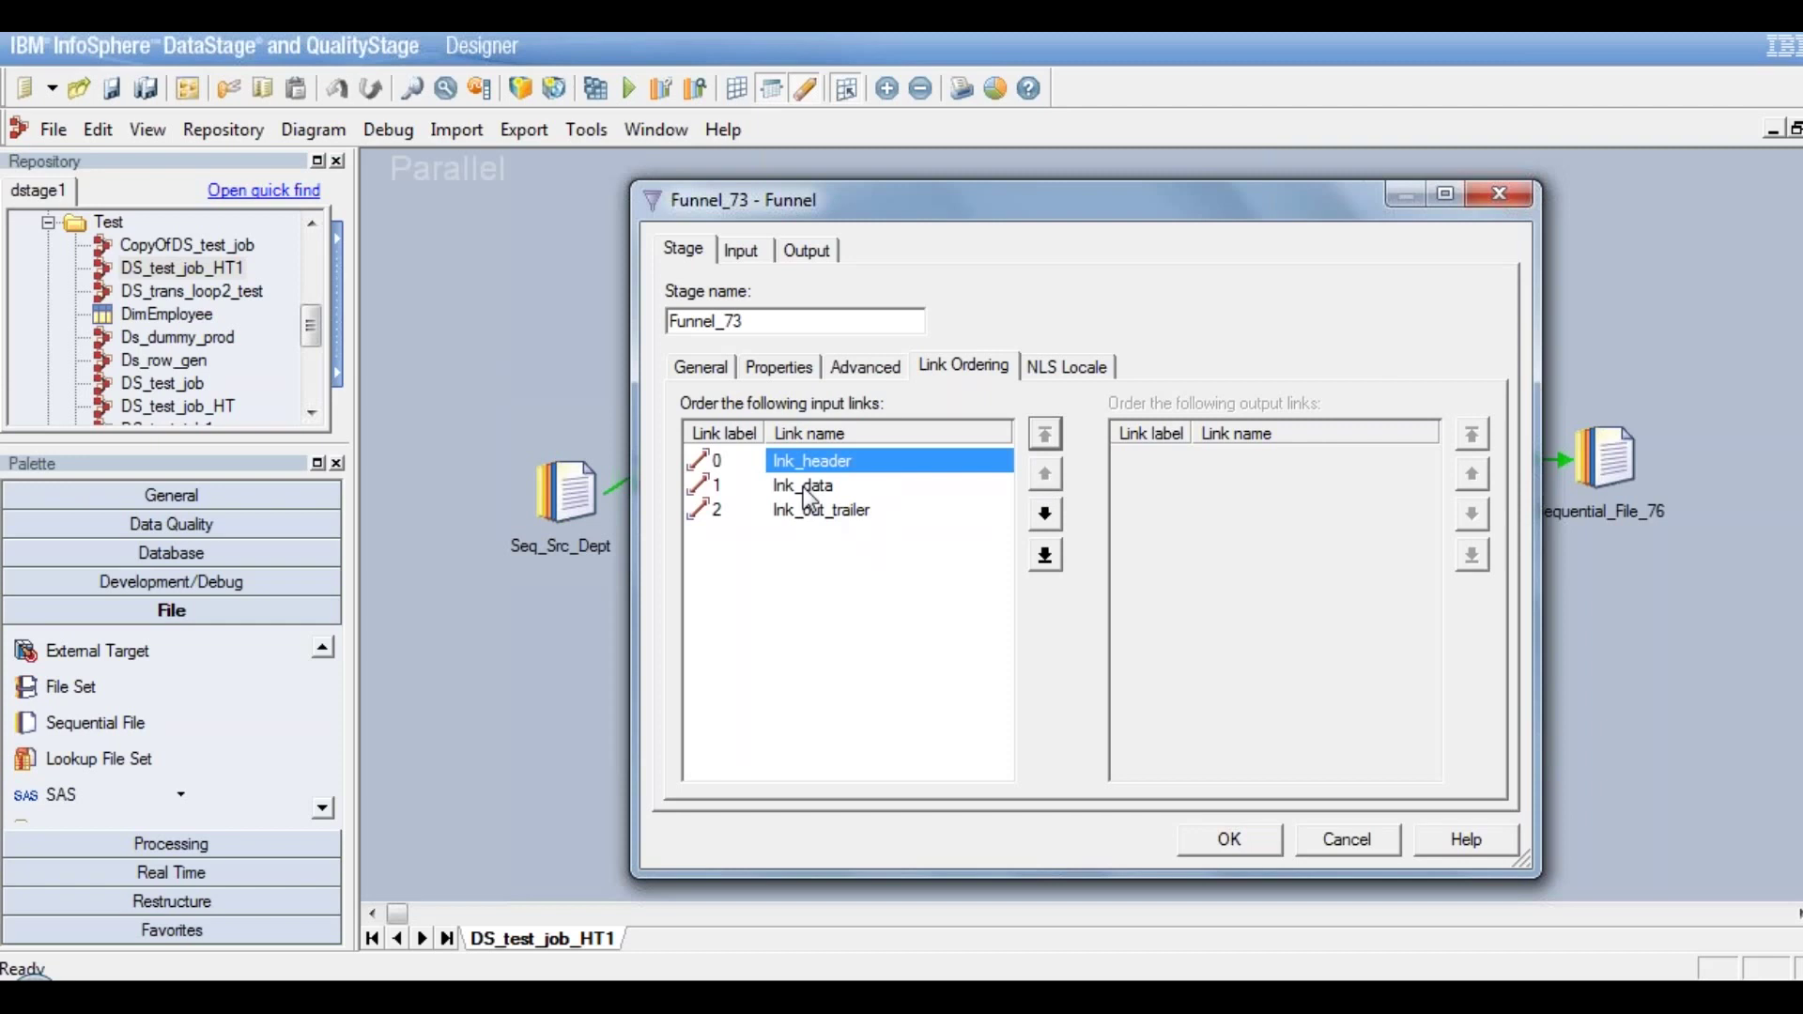
click(838, 514)
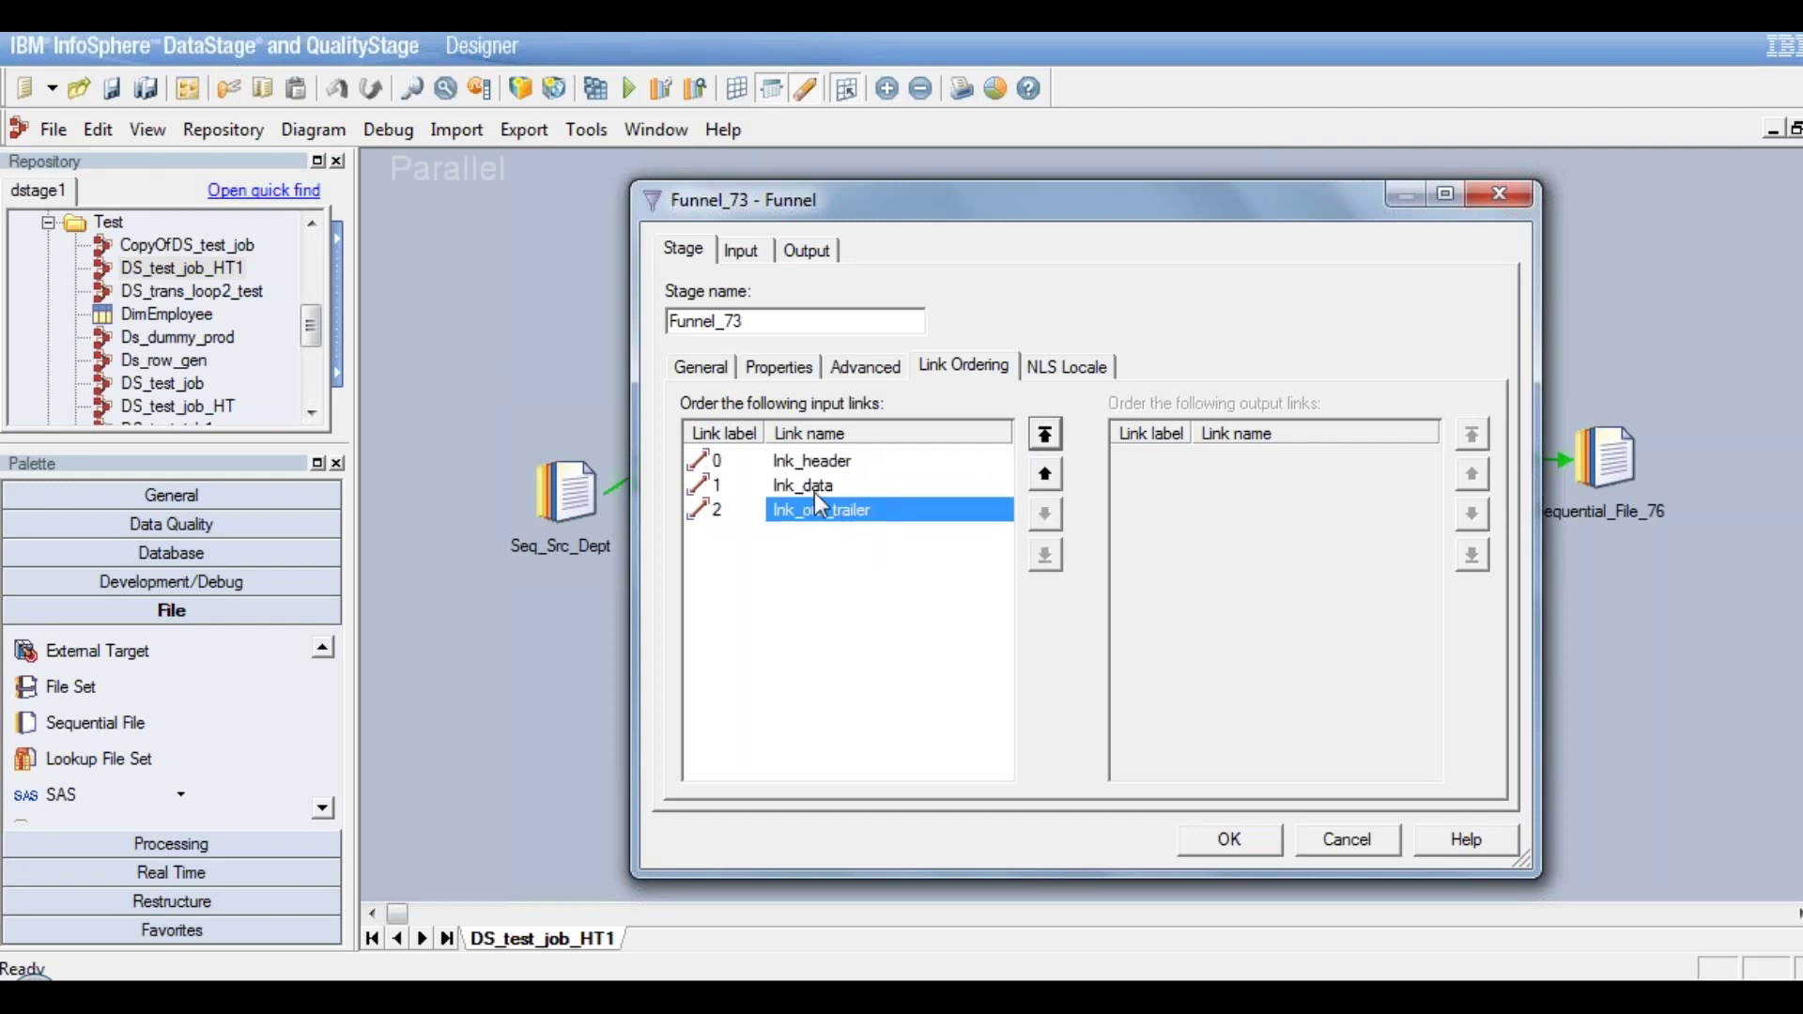
click(778, 368)
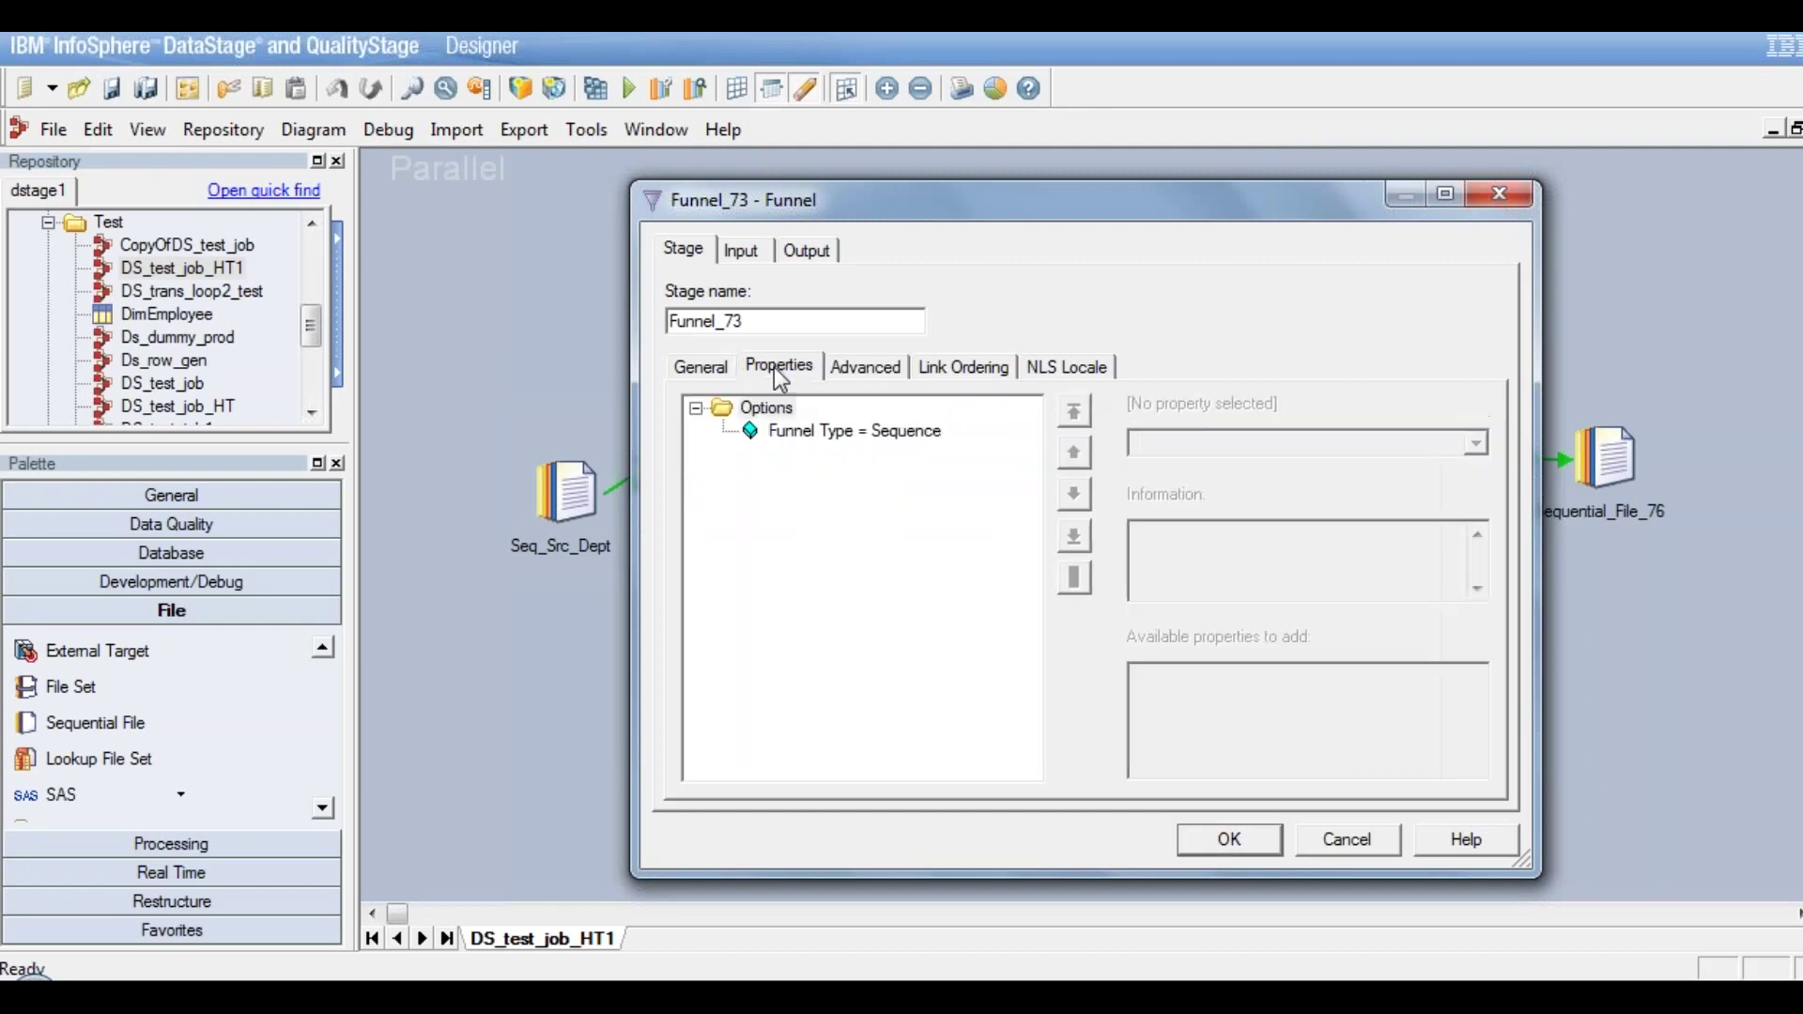
click(882, 432)
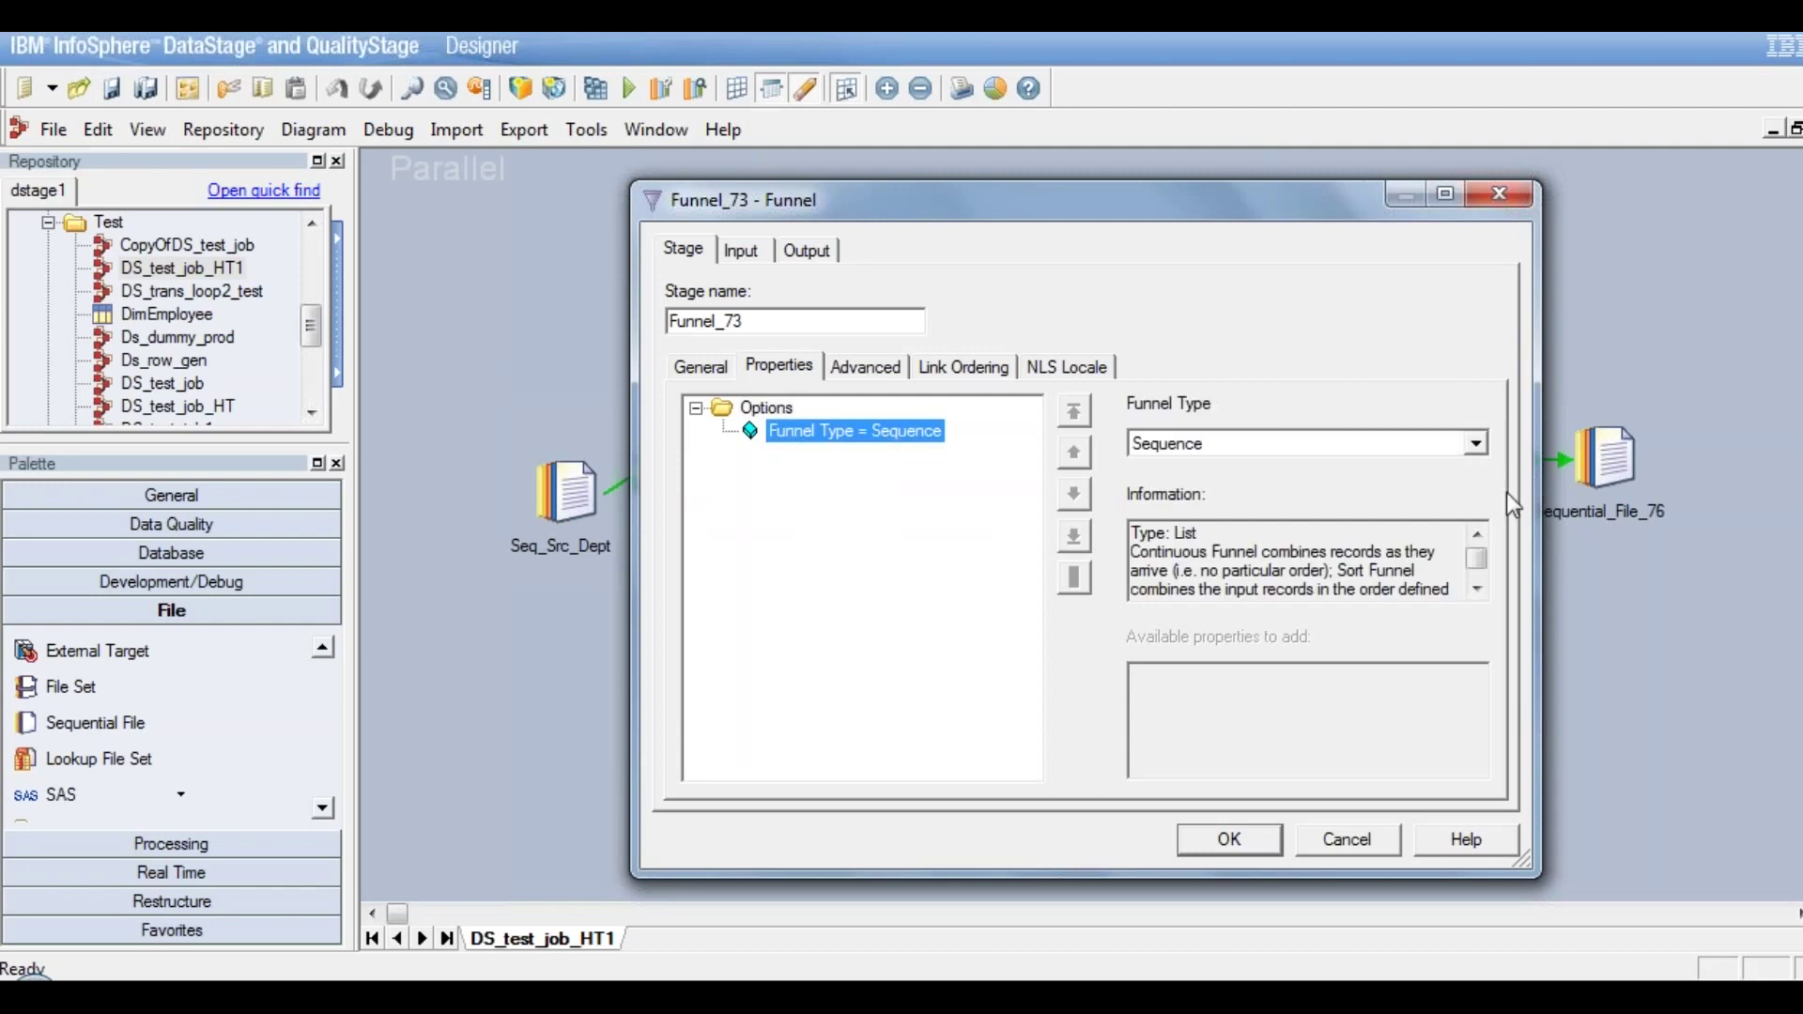
Keep Funnel_73's Funnel Type as Sequence, set its execution mode to Sequential, and apply the stage changes
click(1476, 445)
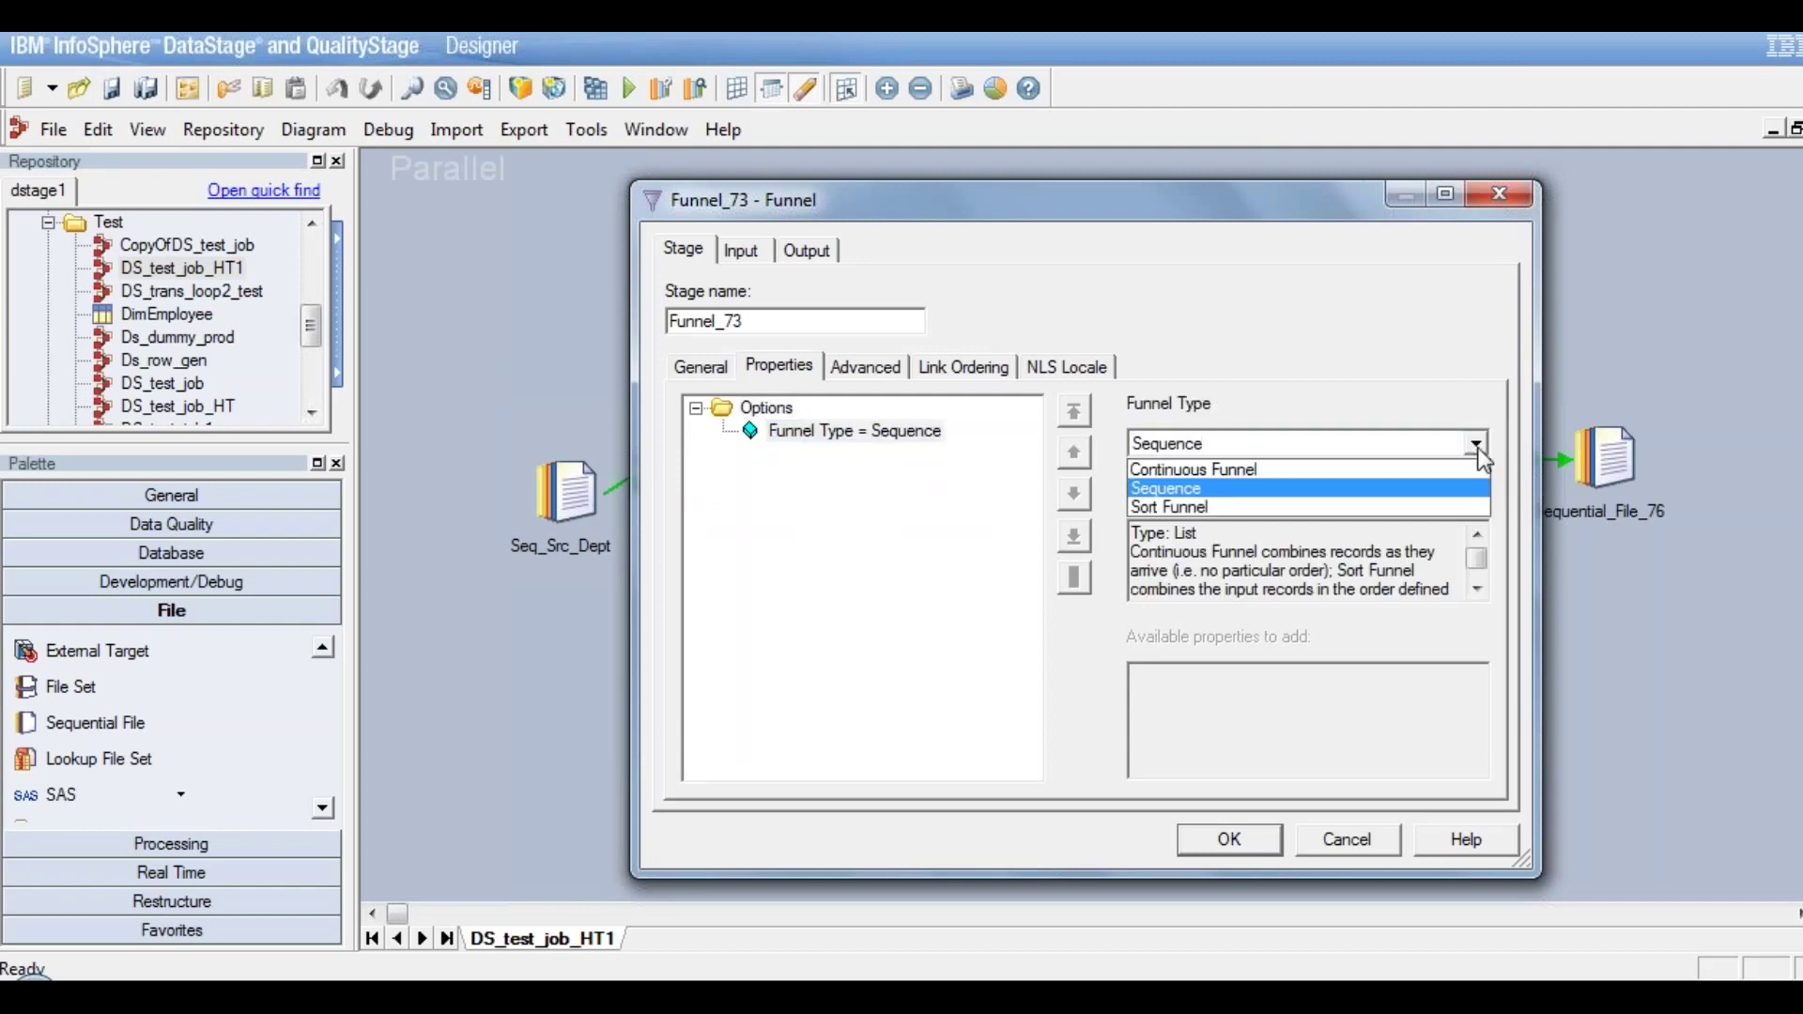
click(1186, 488)
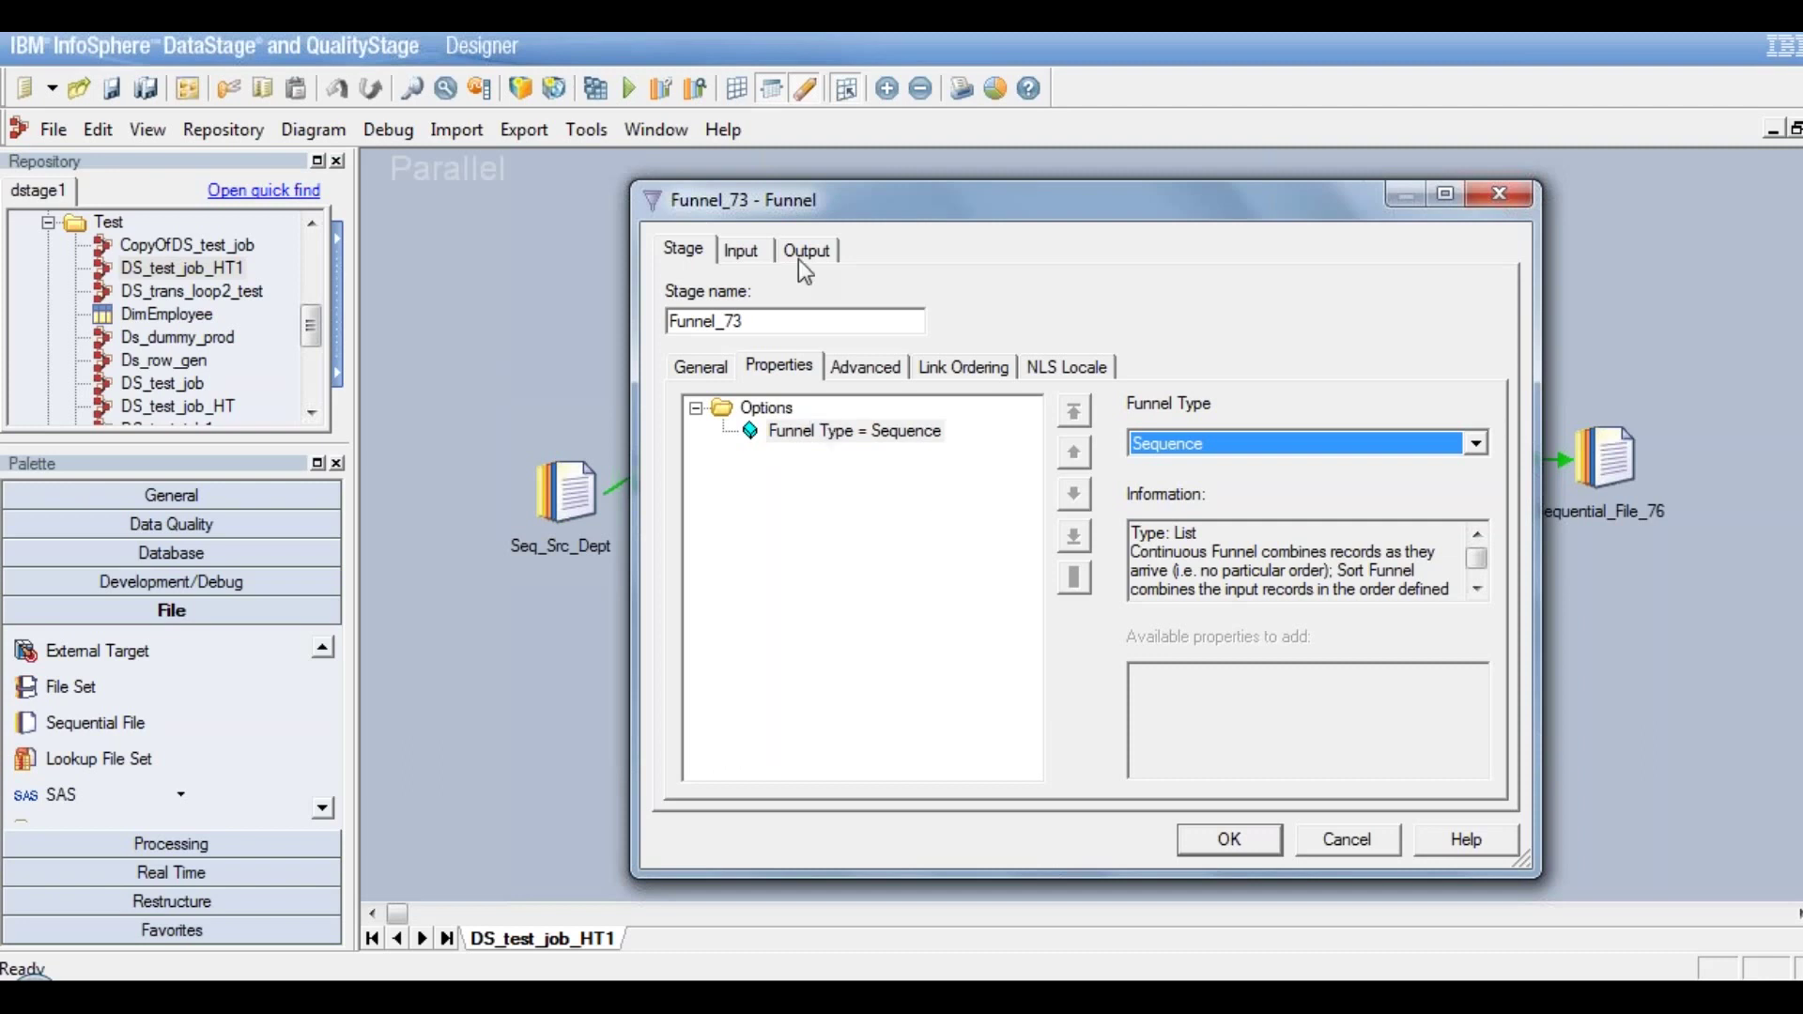
click(881, 368)
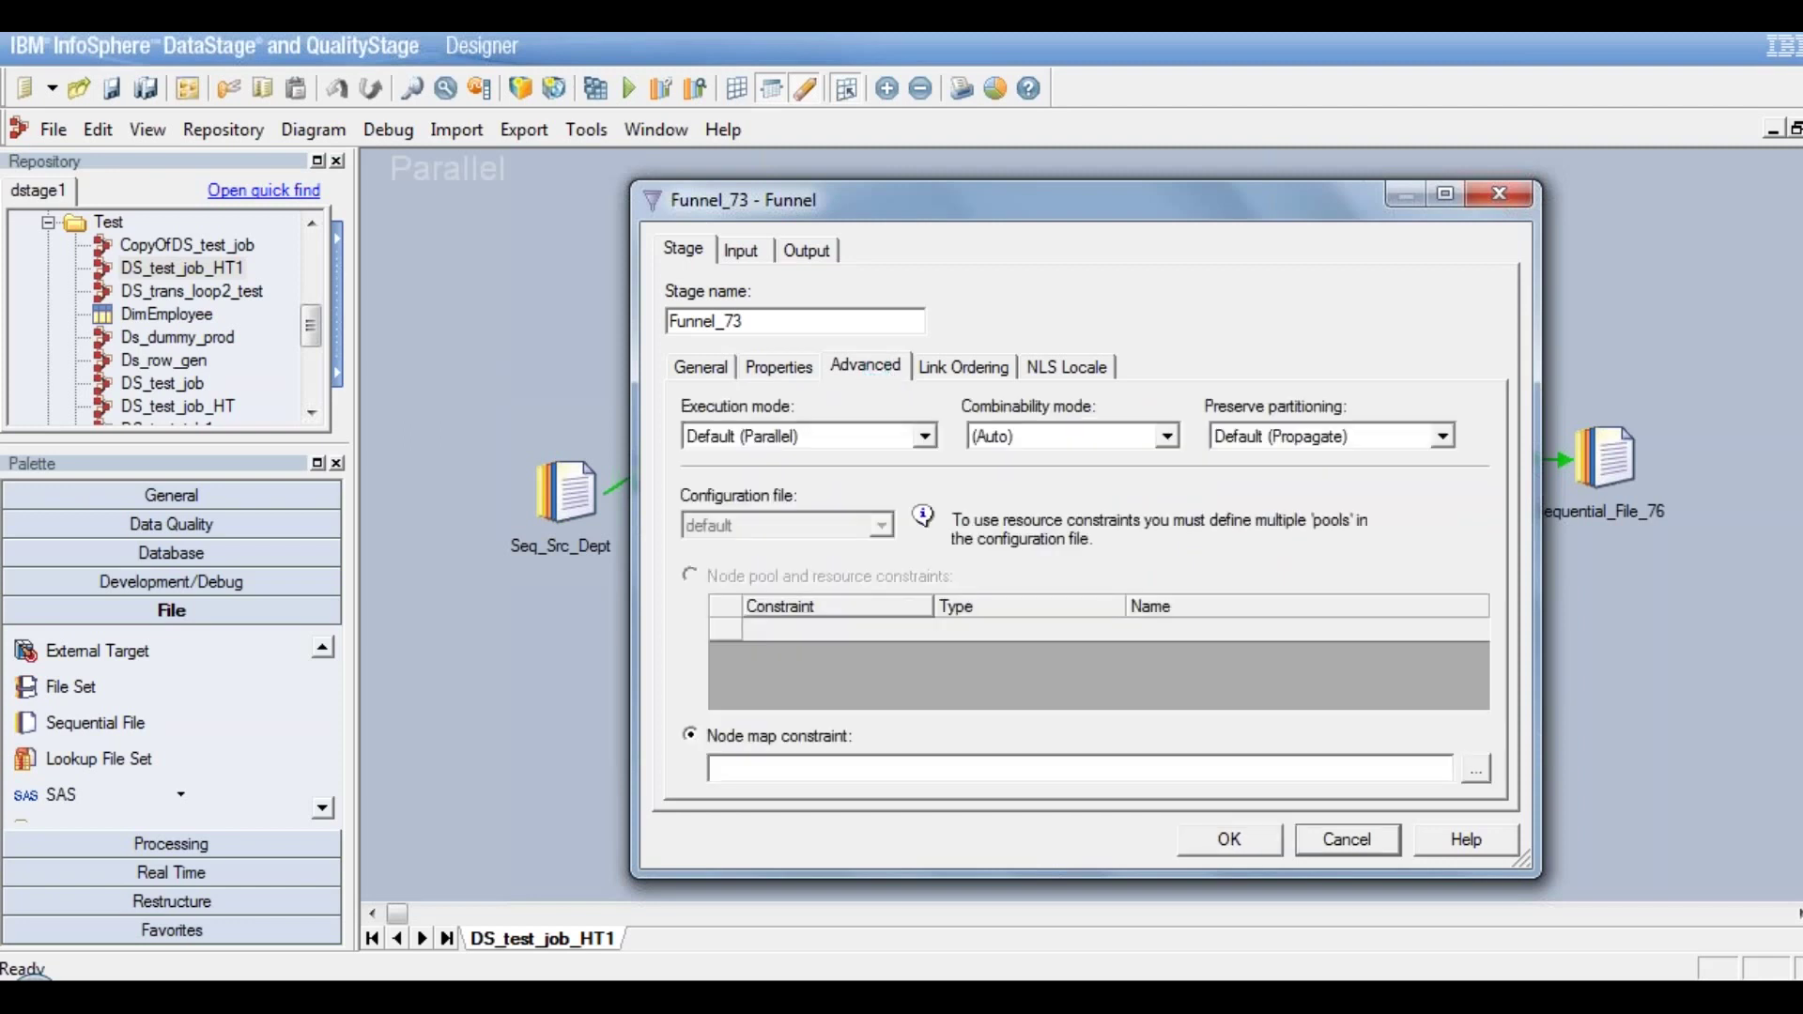
click(925, 438)
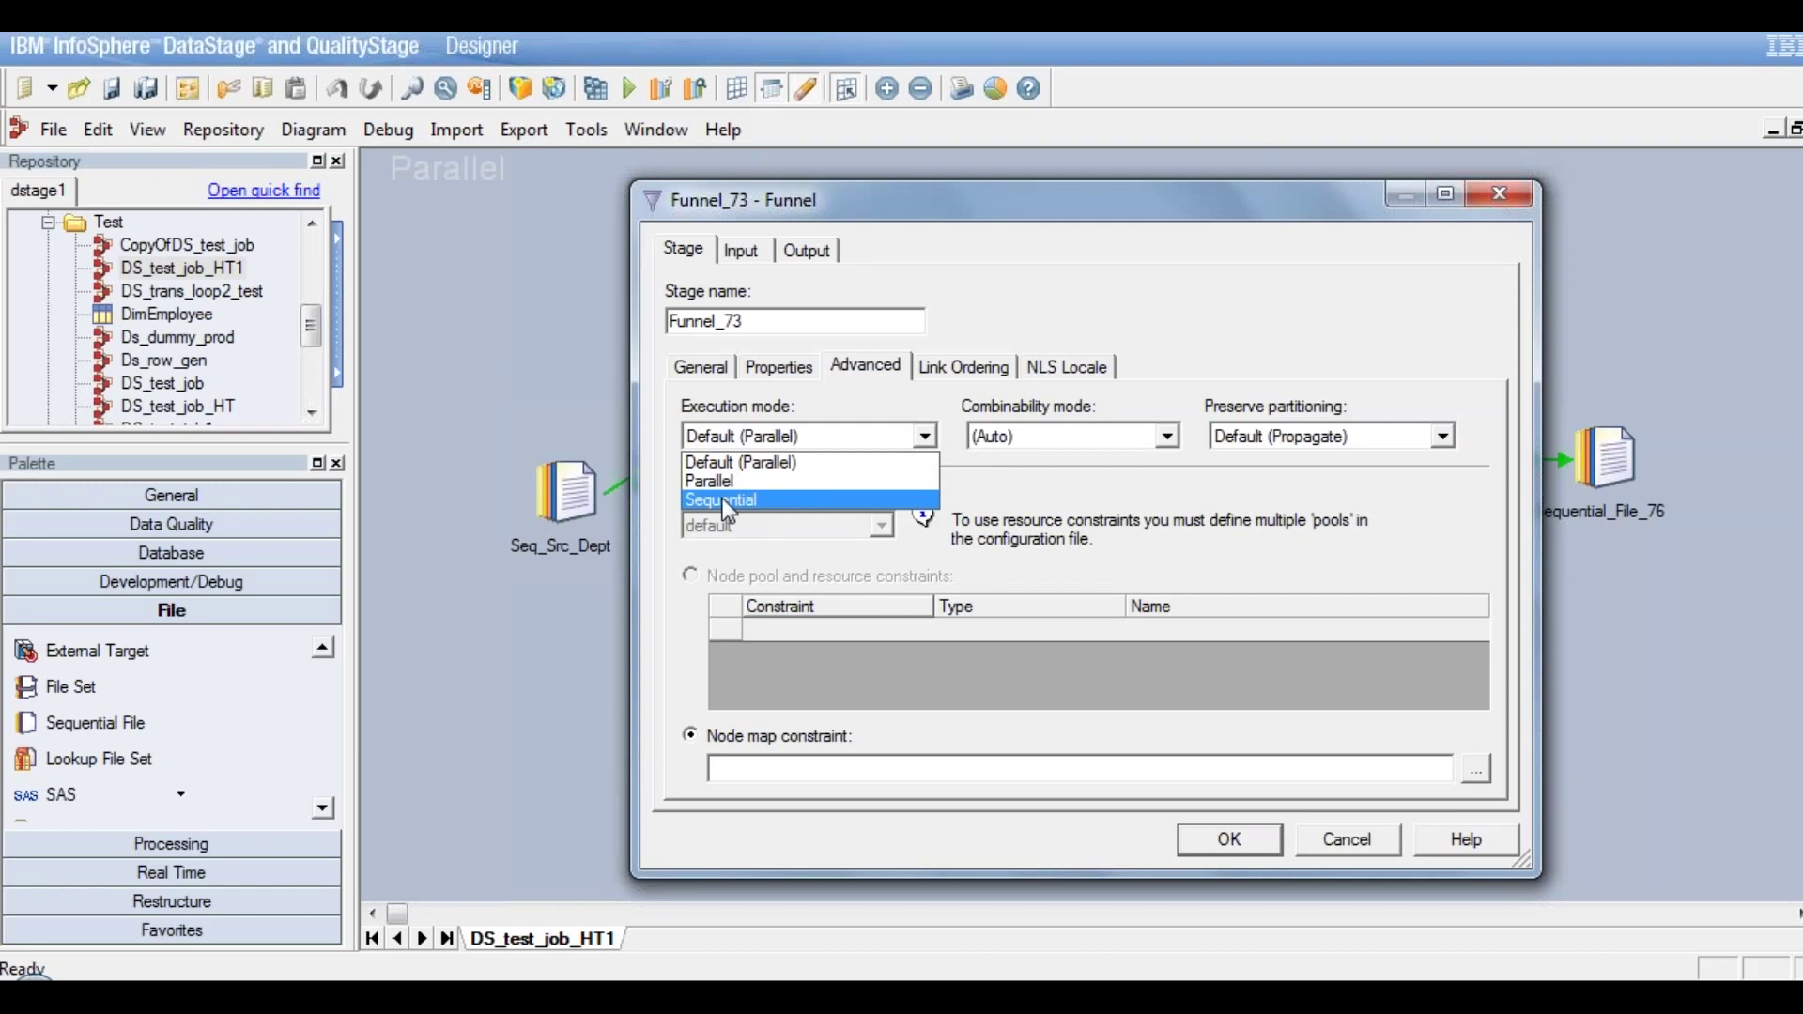
click(770, 499)
click(926, 501)
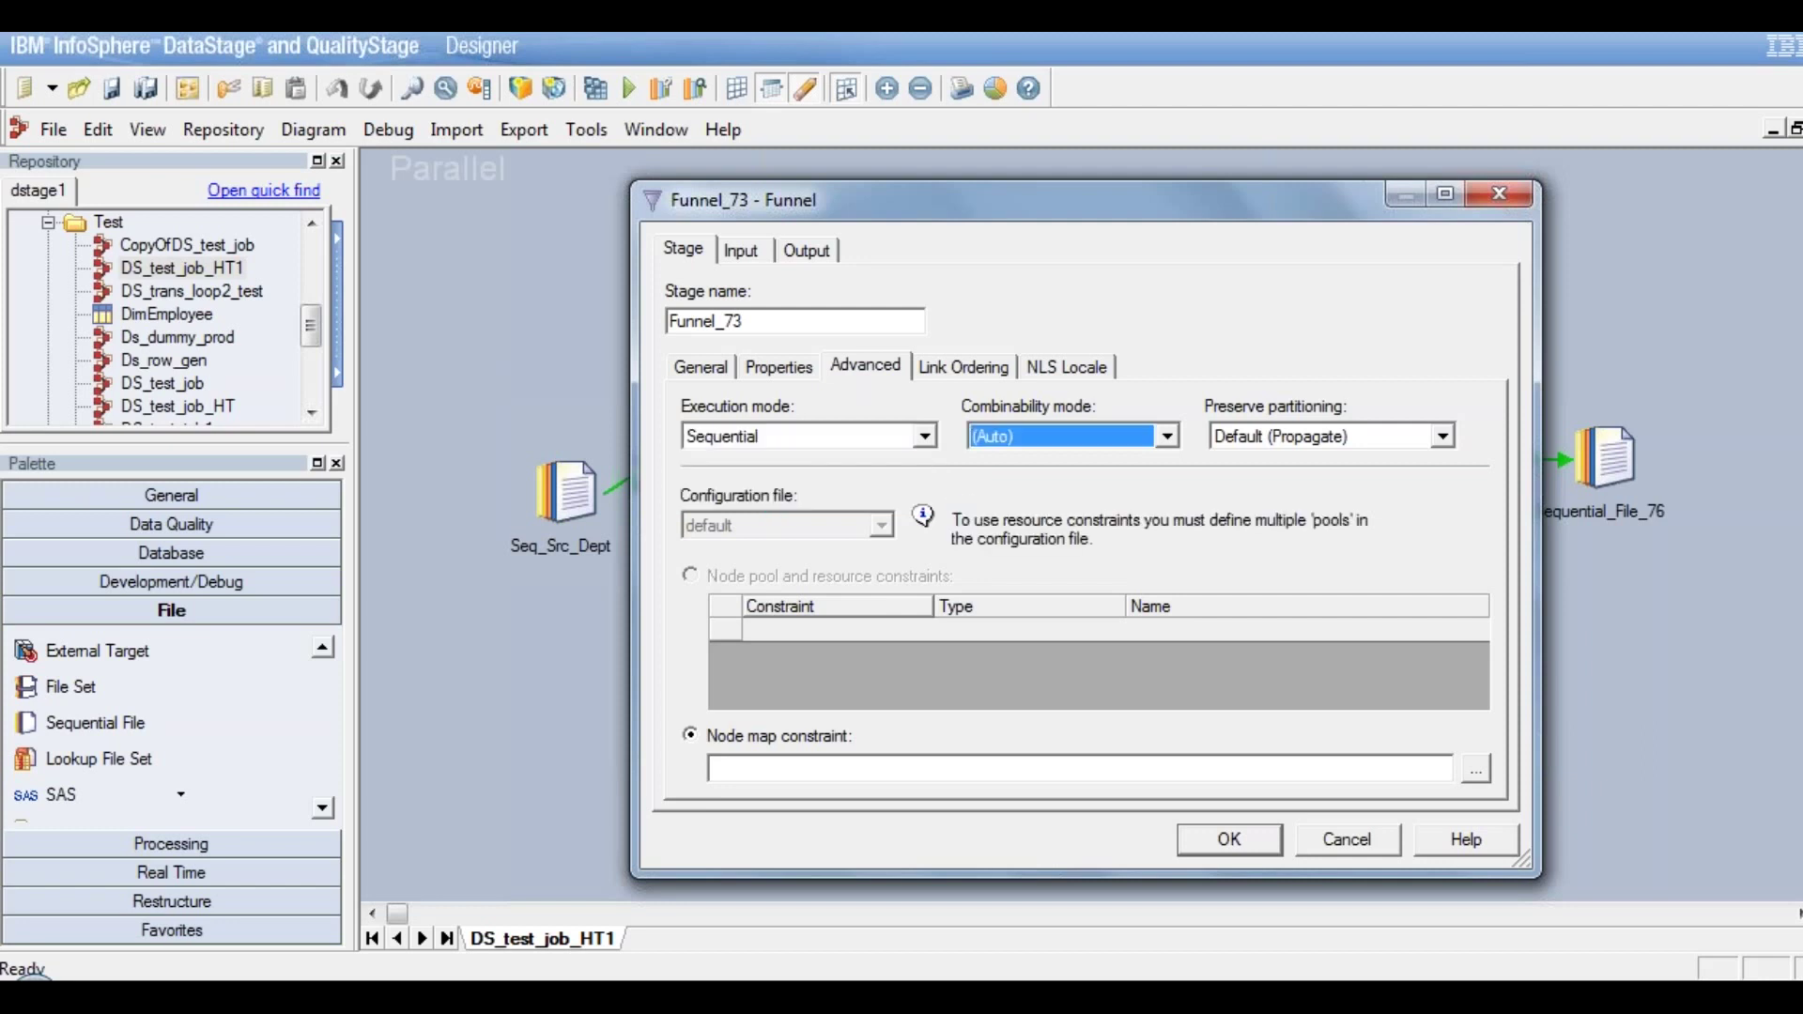
click(1238, 845)
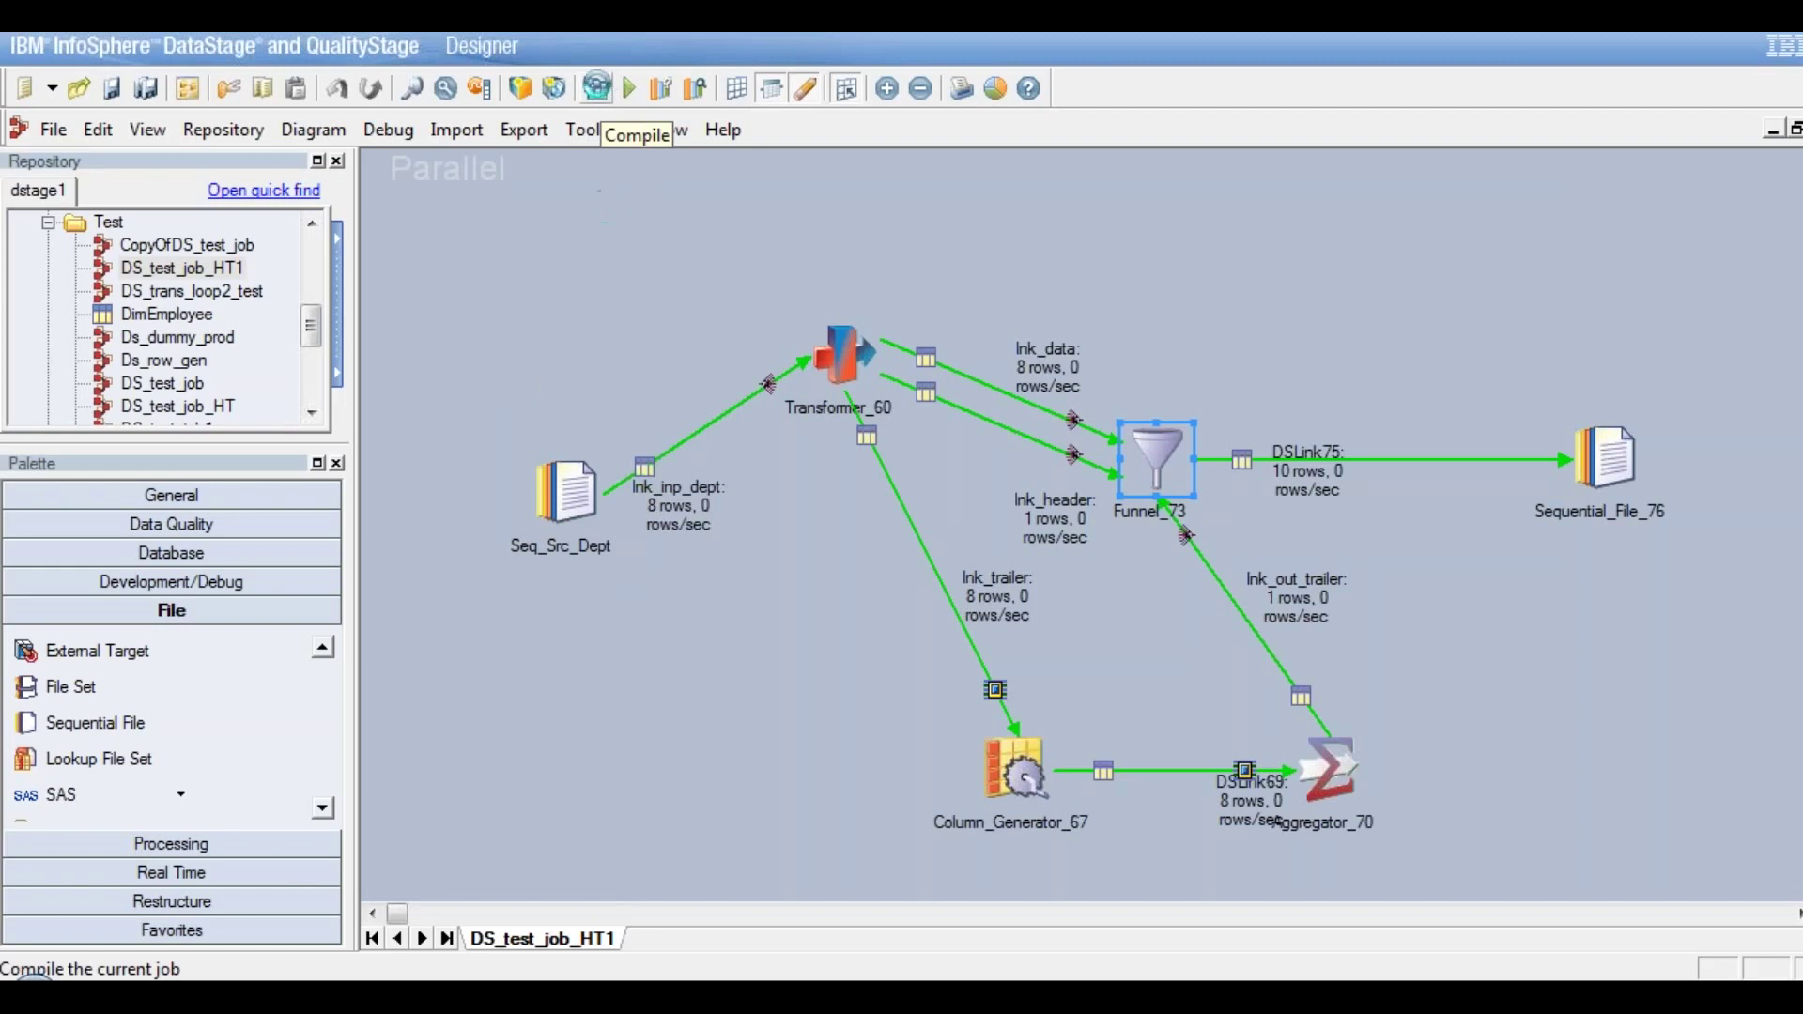
Save and compile DS_test_job_HT1 with the sequential funnel, and run it with parameters /tmp/, test_Dept.txt and Ds_Test_HT.txt
click(597, 88)
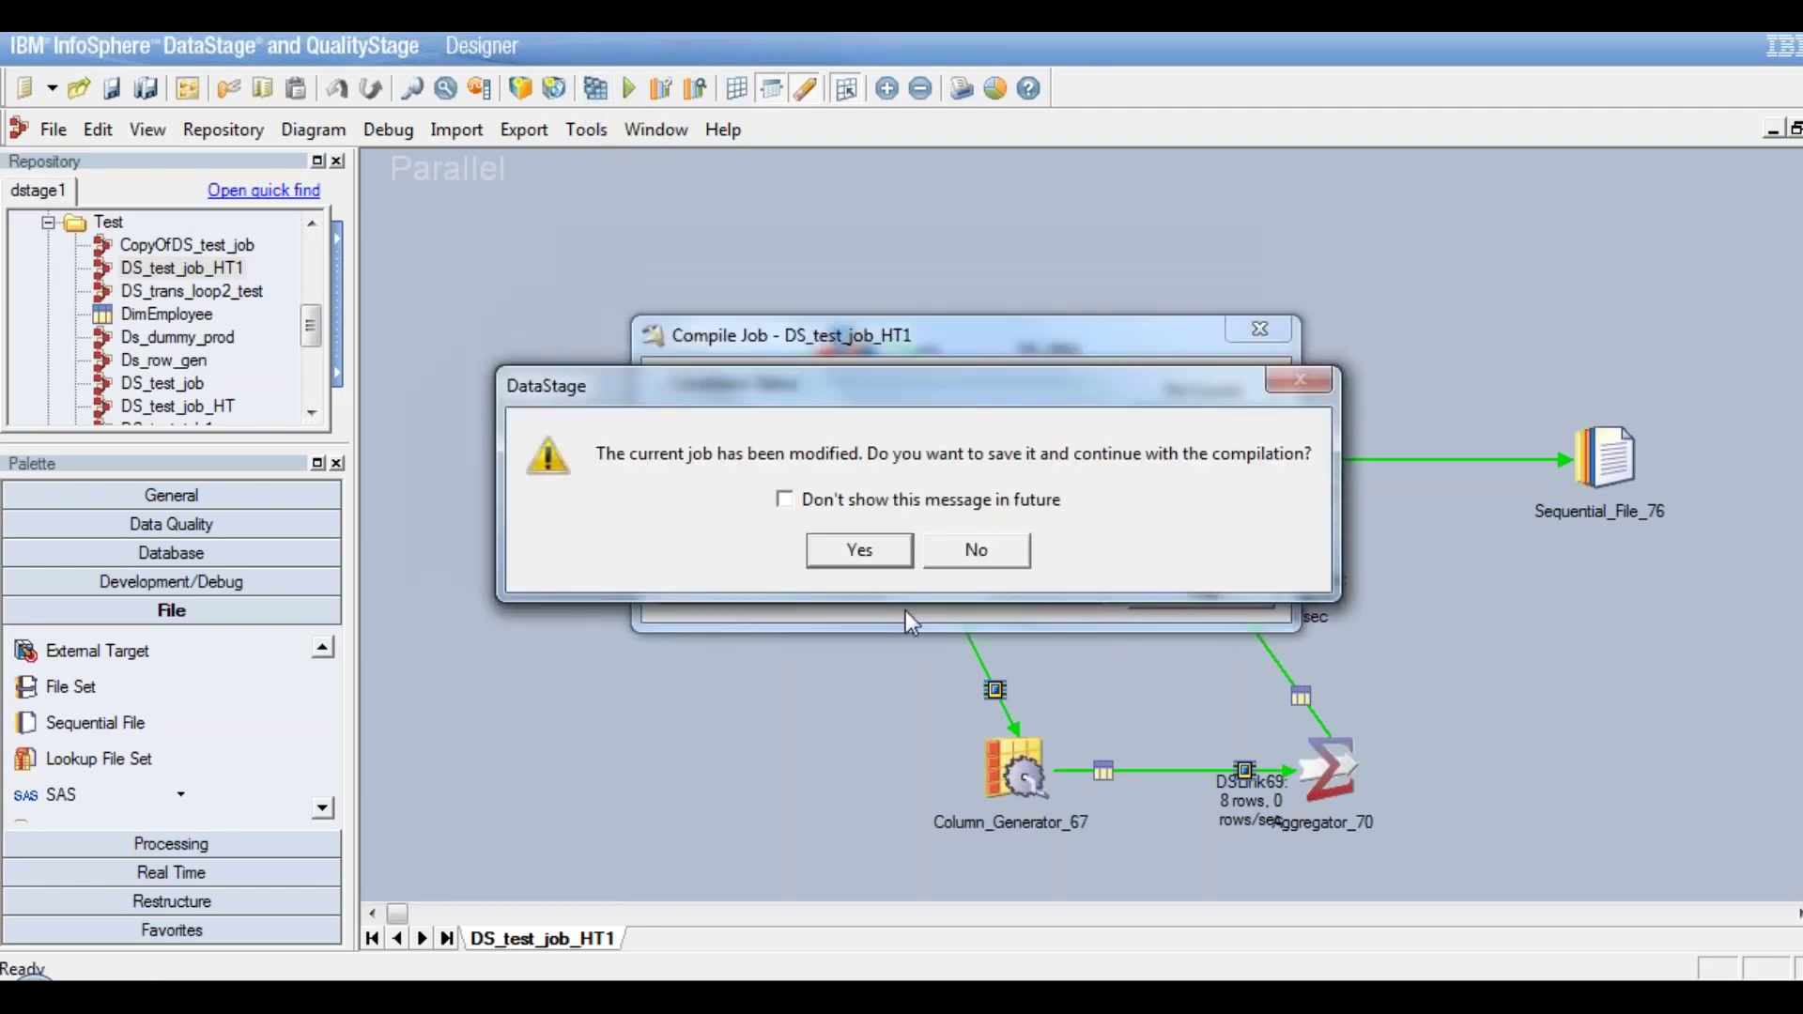
click(859, 550)
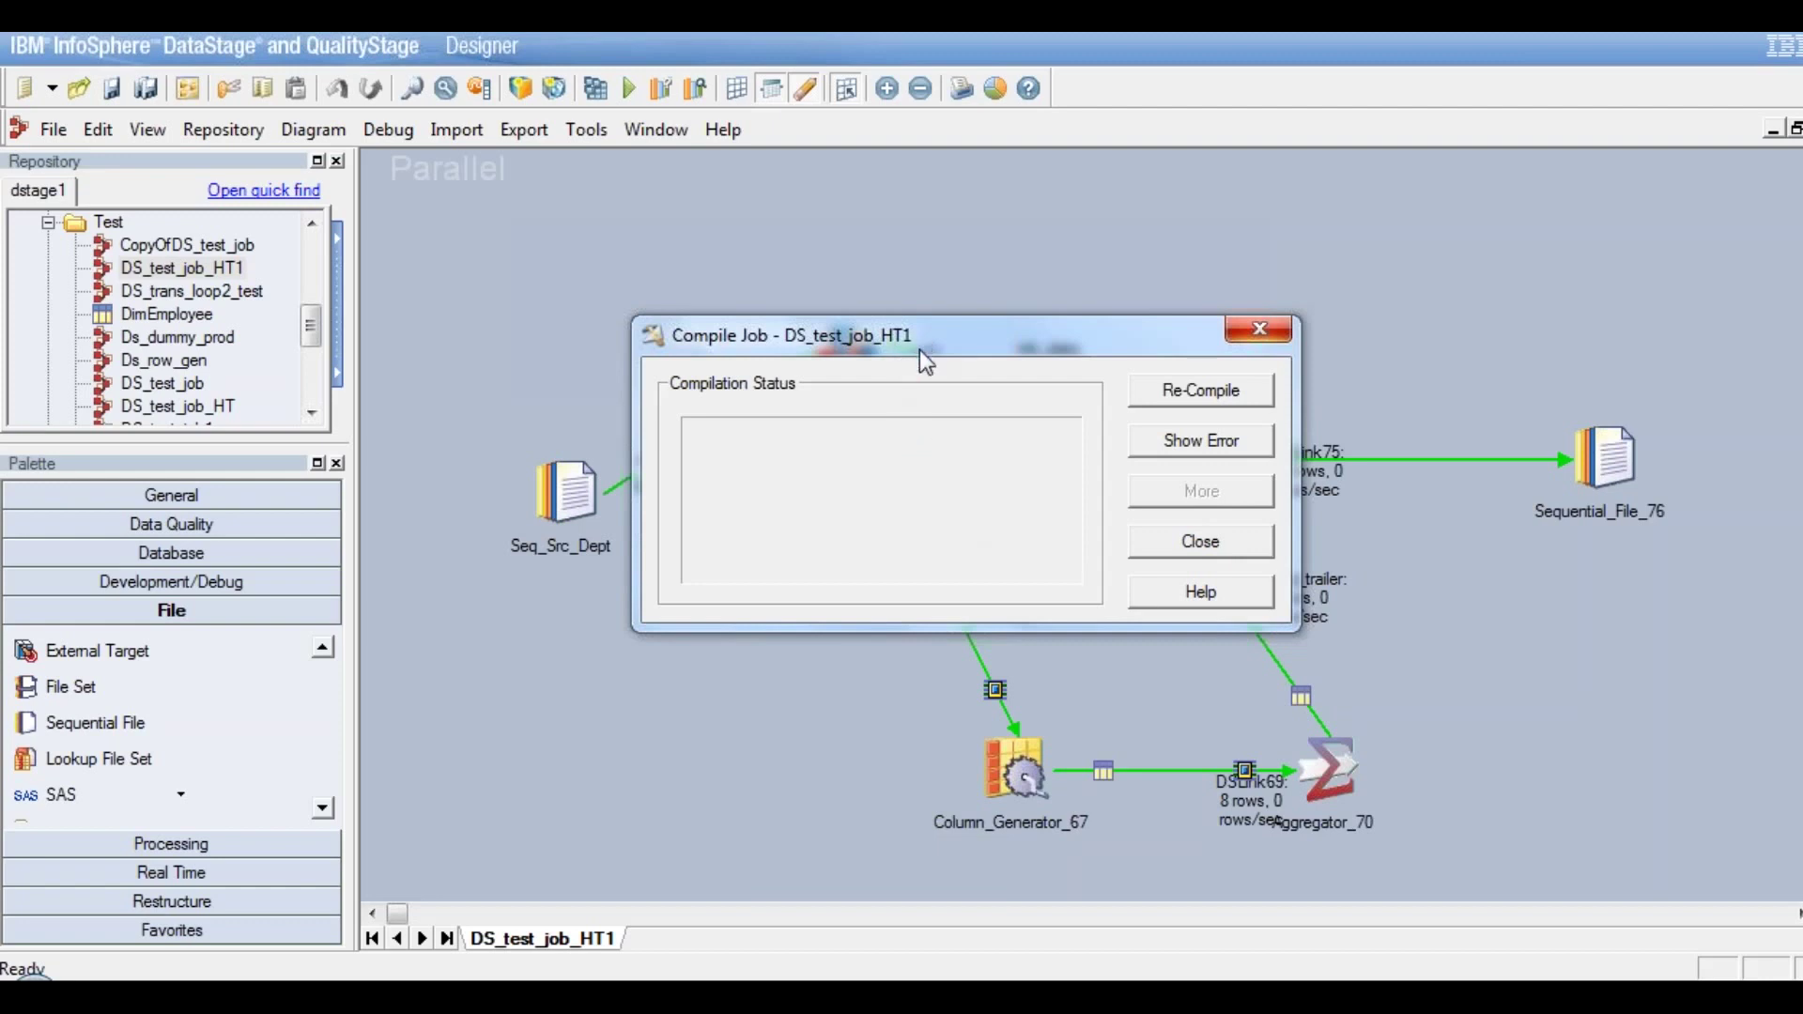
click(1203, 542)
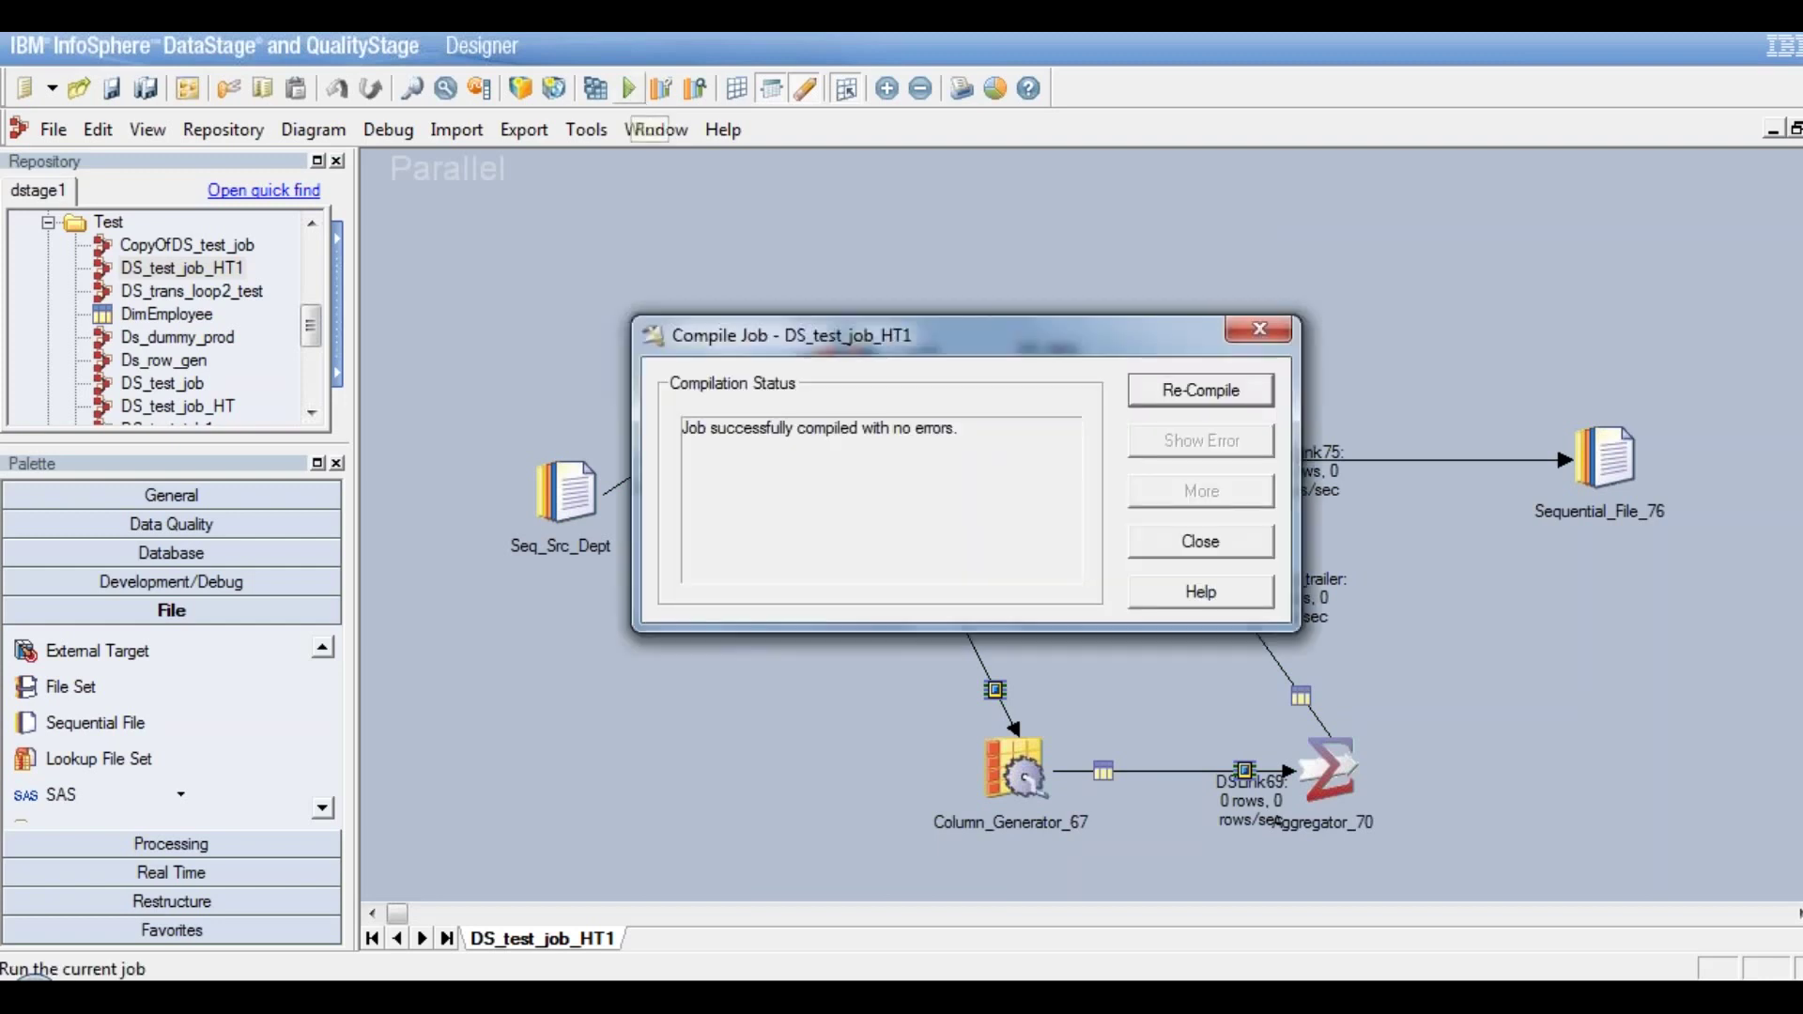
click(1207, 543)
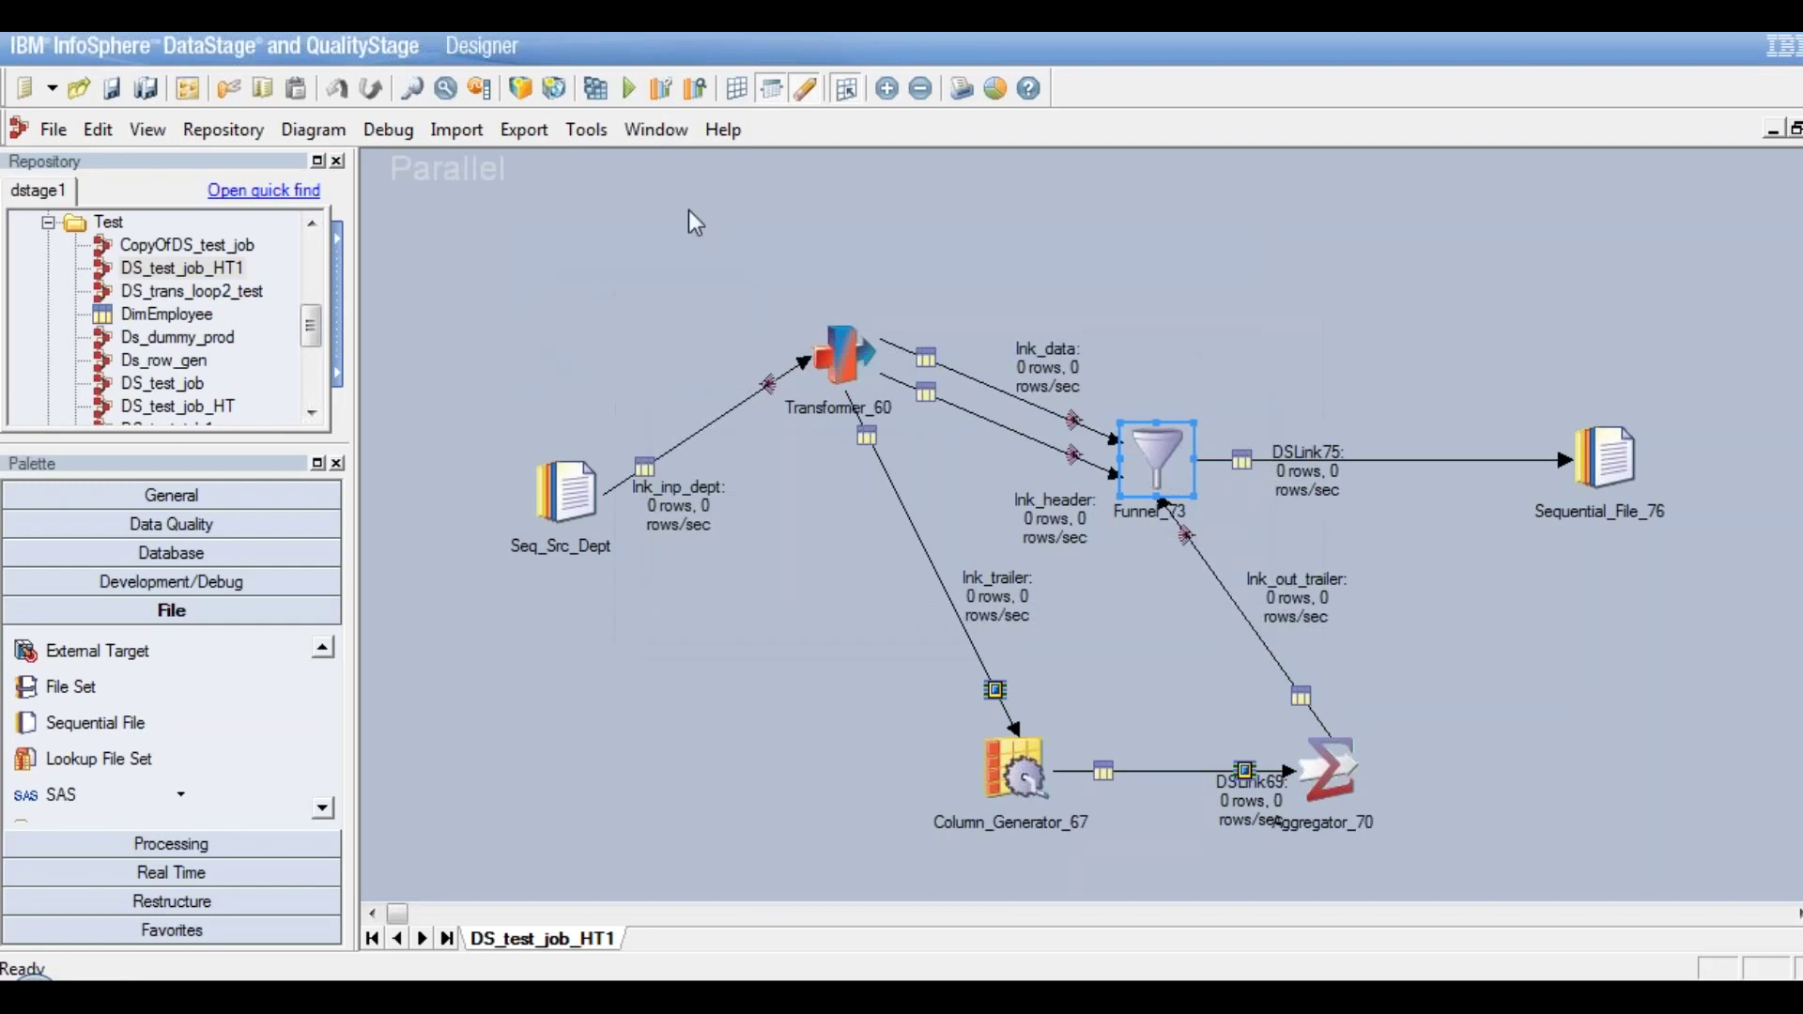
click(634, 88)
click(629, 88)
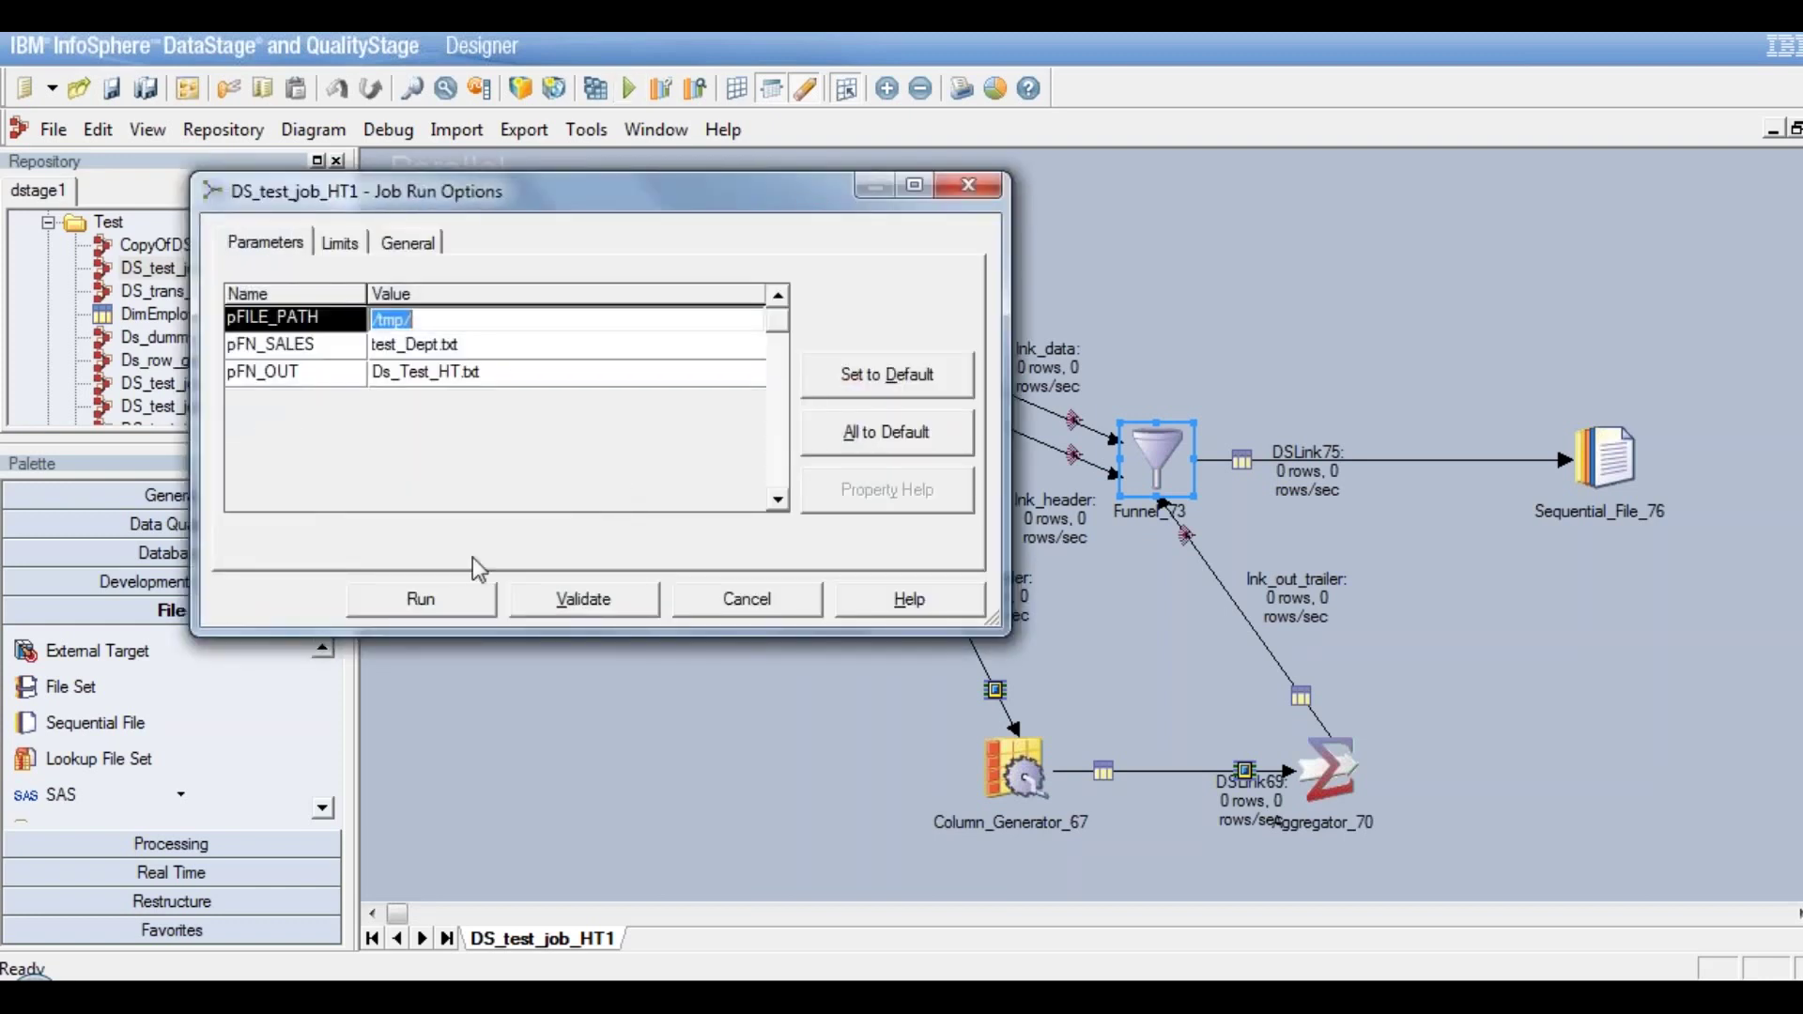
click(442, 604)
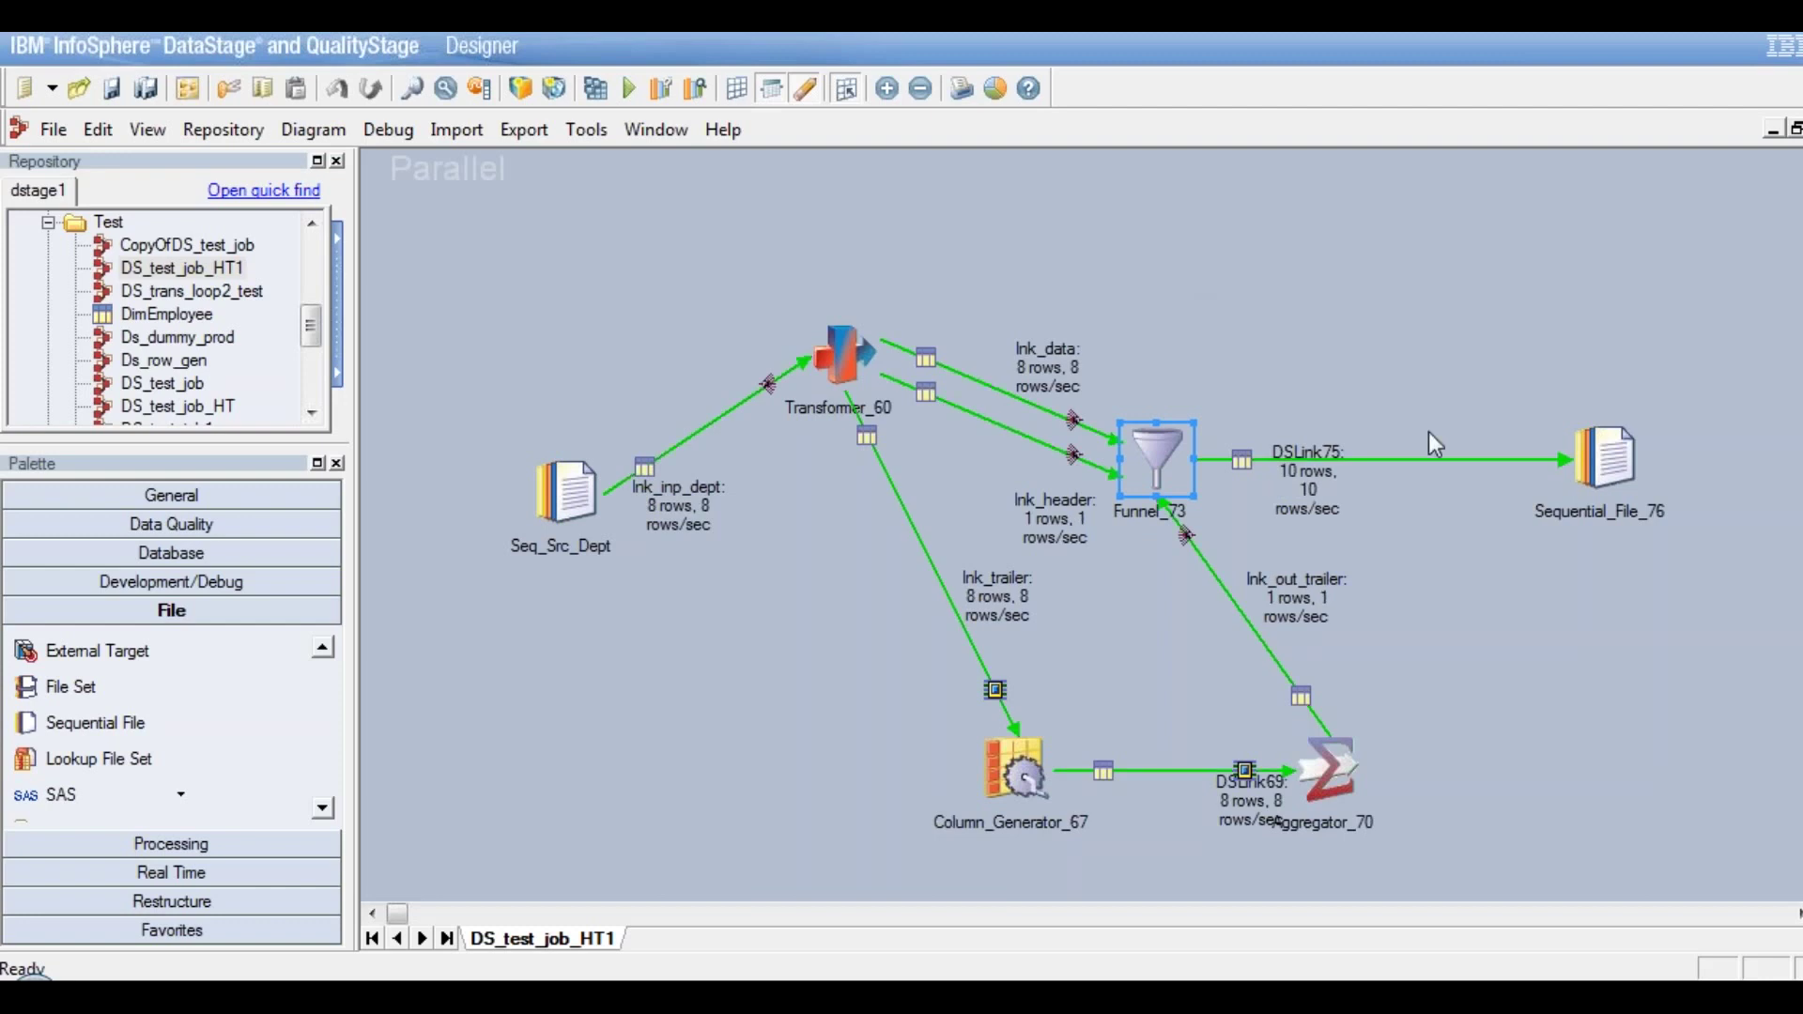
View up to 100 rows of Sequential_File_76's DSLink75 data with the default parameters, and check the header, data and trailer order
click(1623, 464)
right_click(1623, 464)
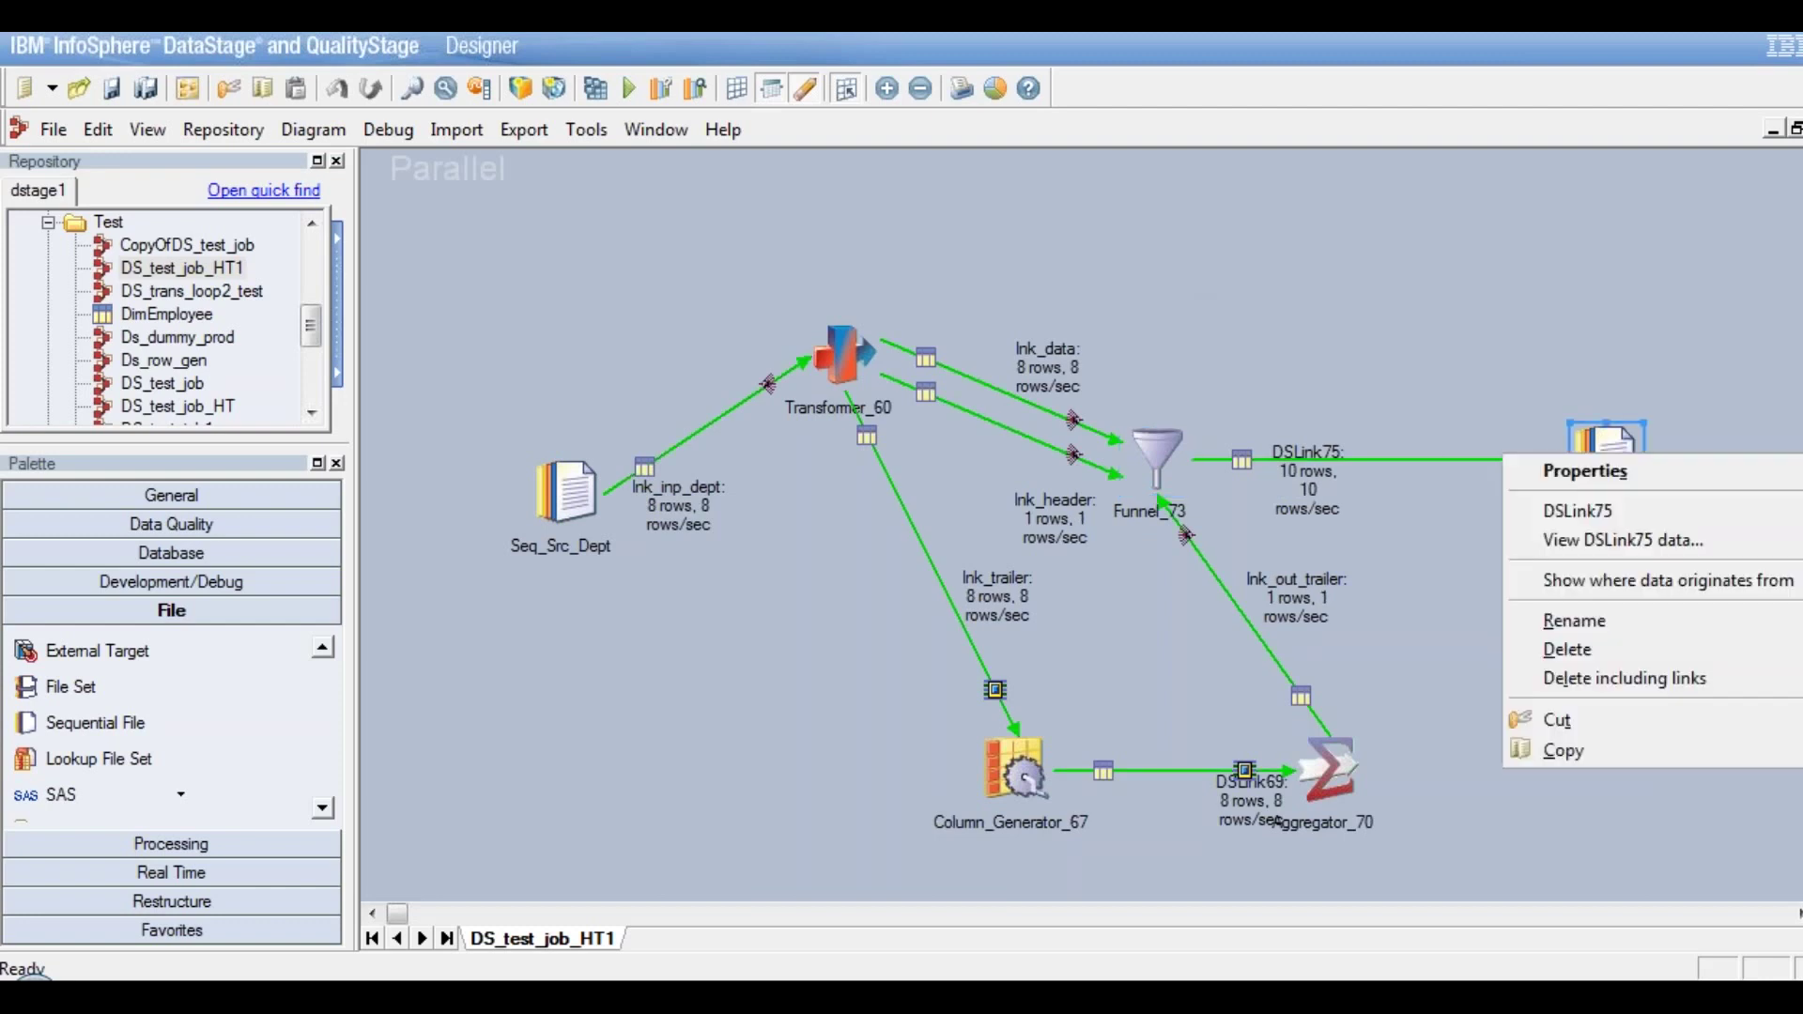
click(1621, 539)
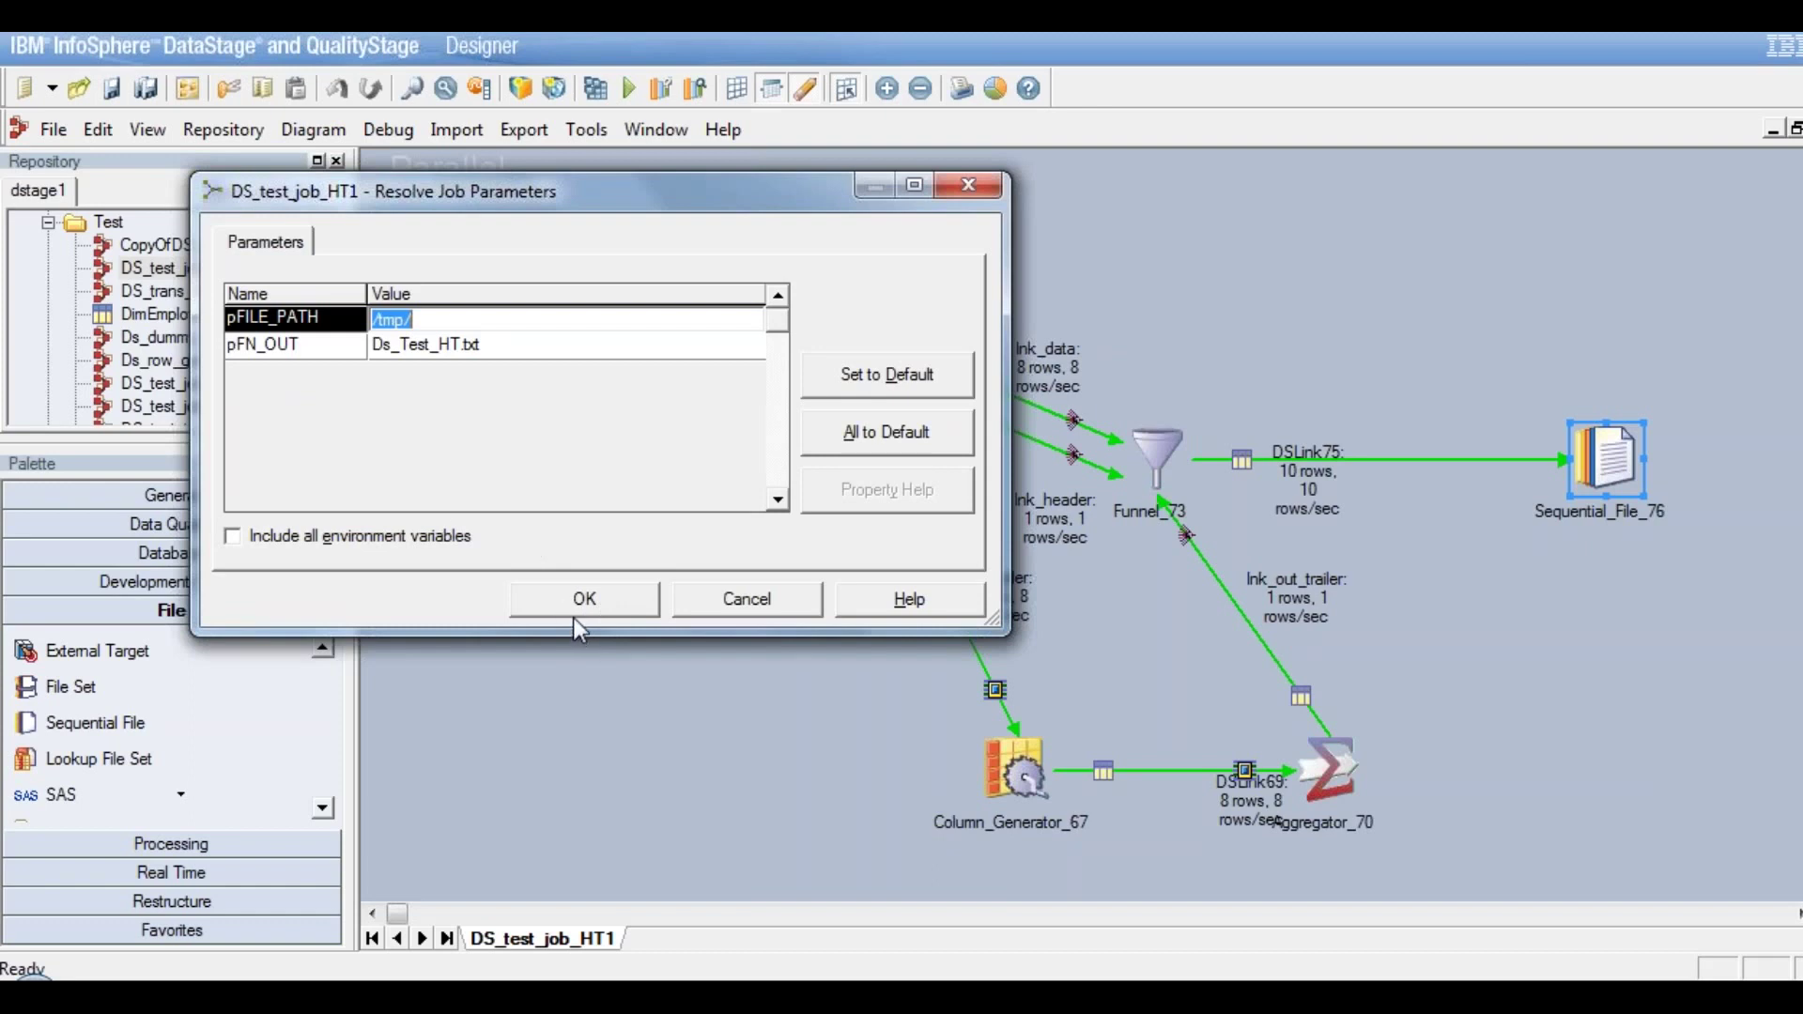
key(Return)
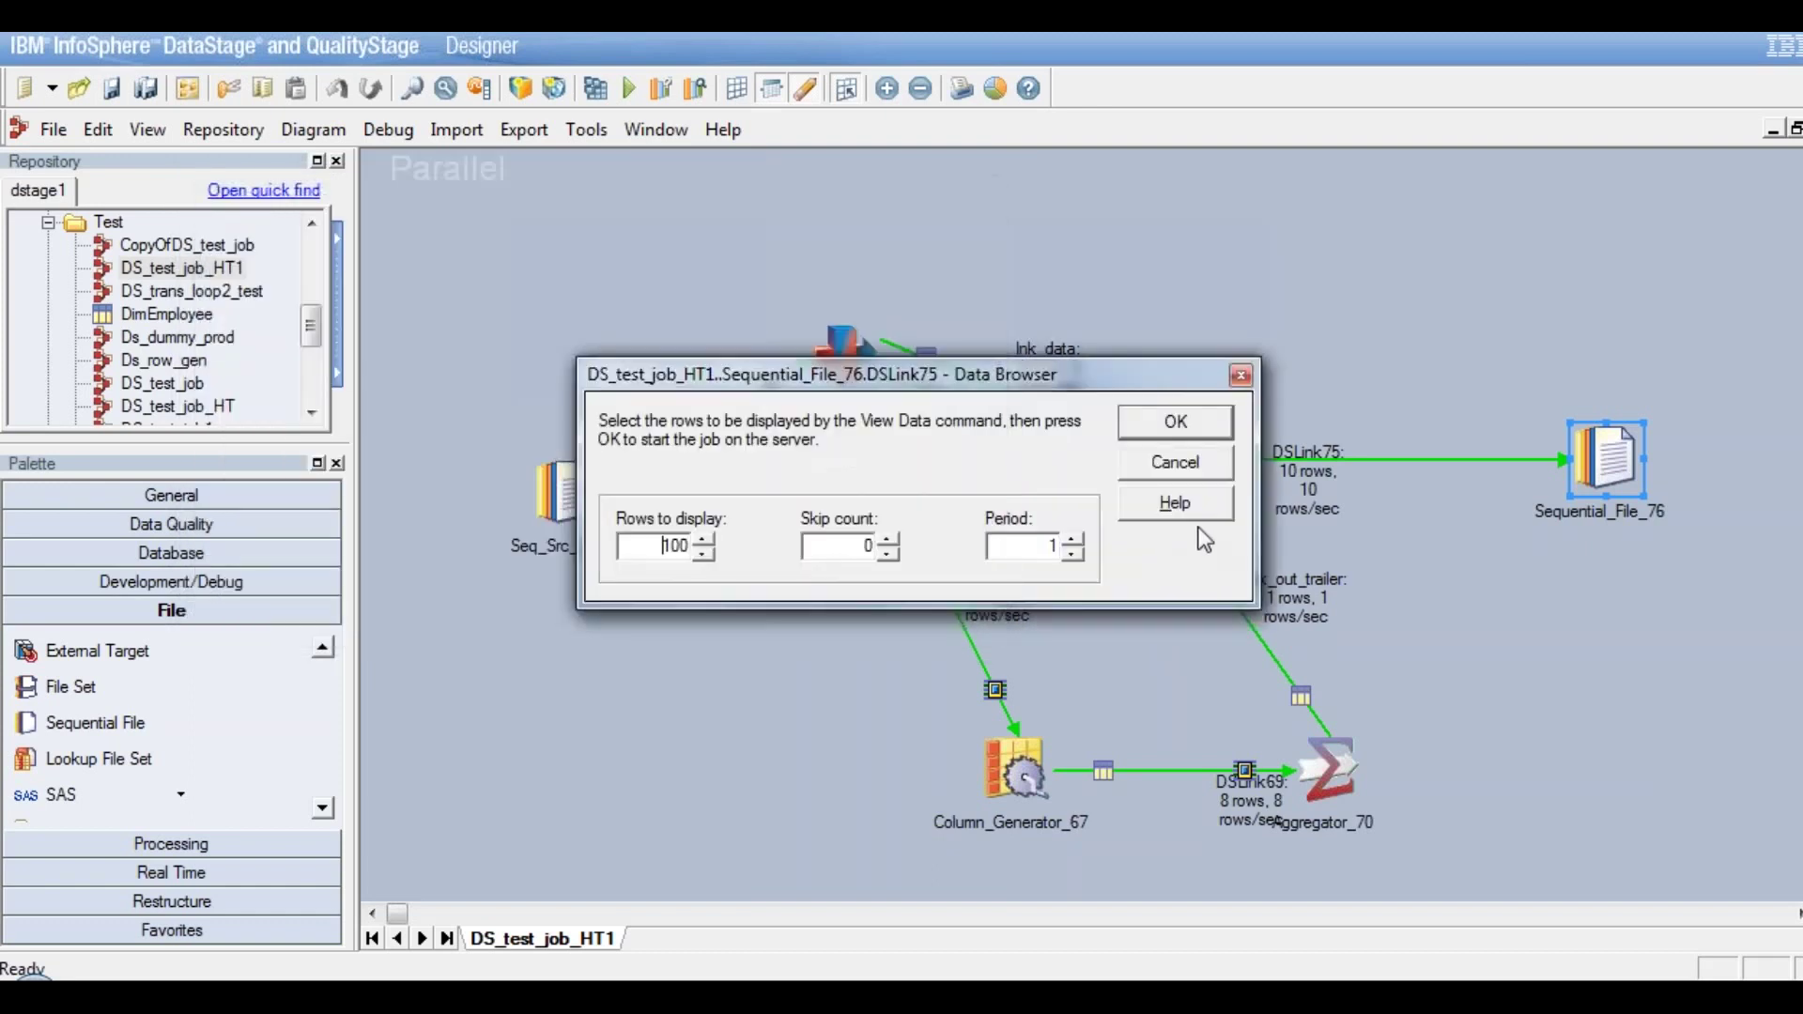
click(1176, 429)
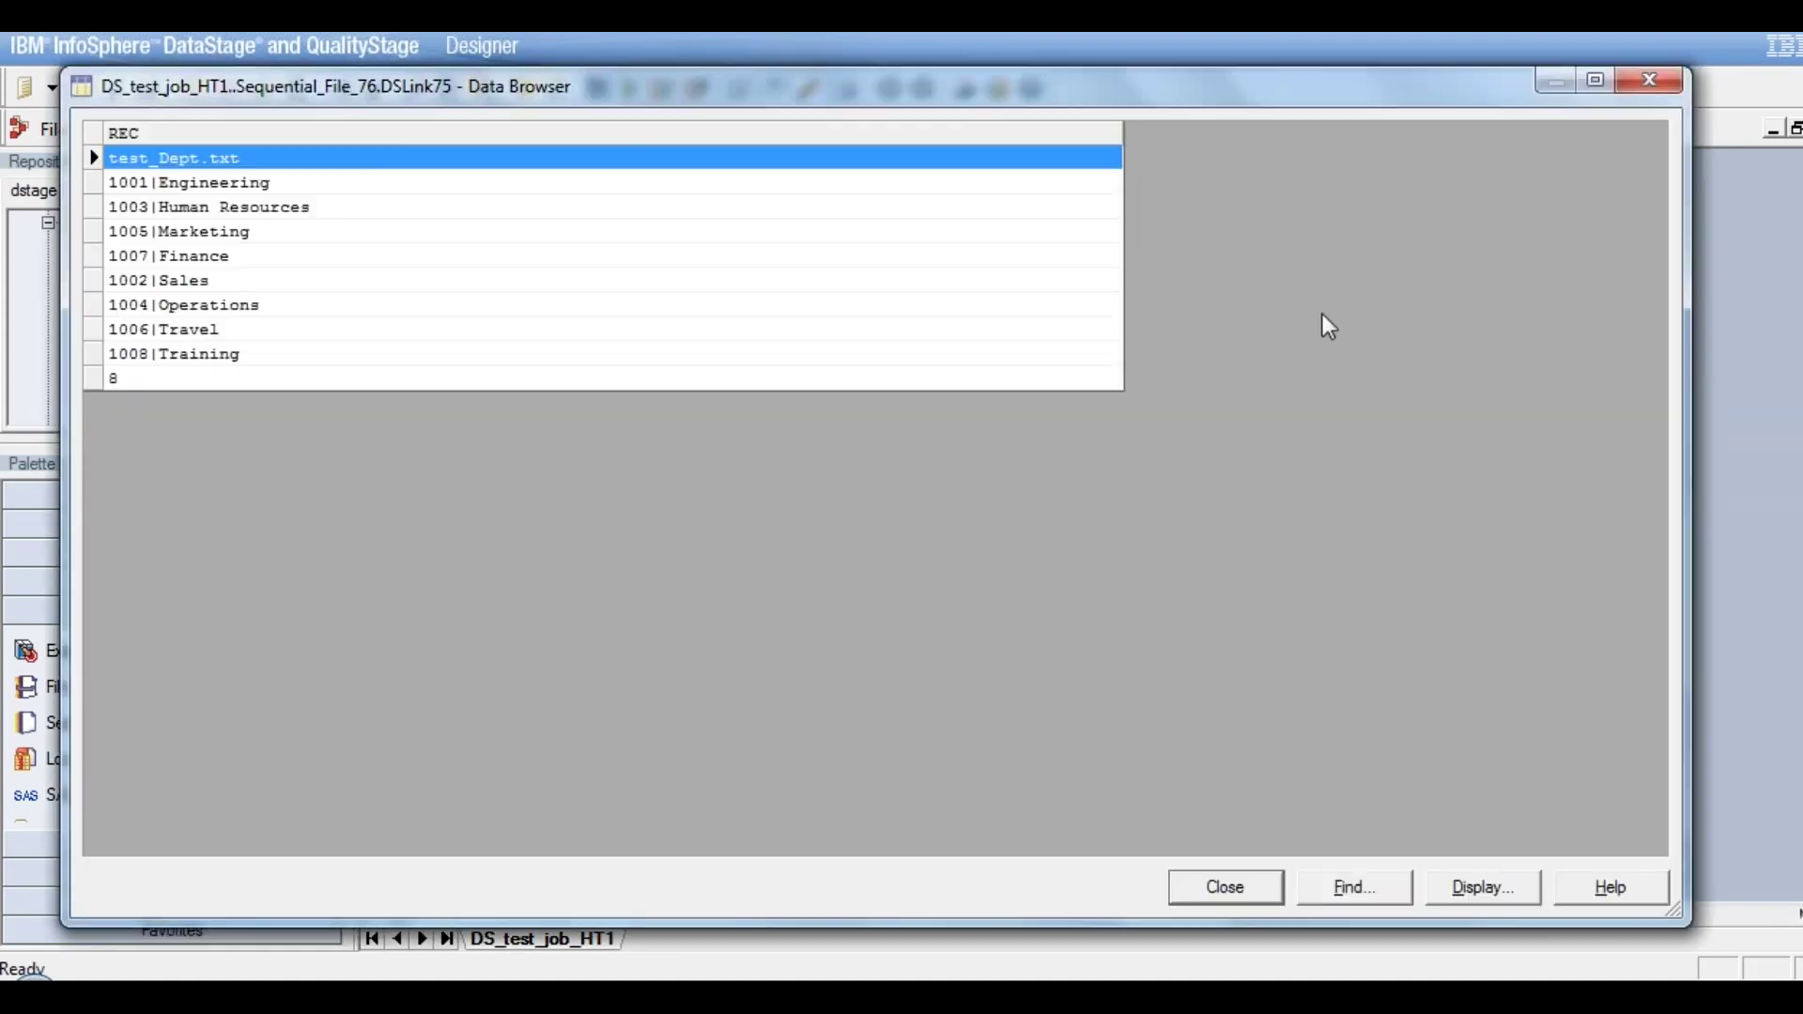
click(137, 378)
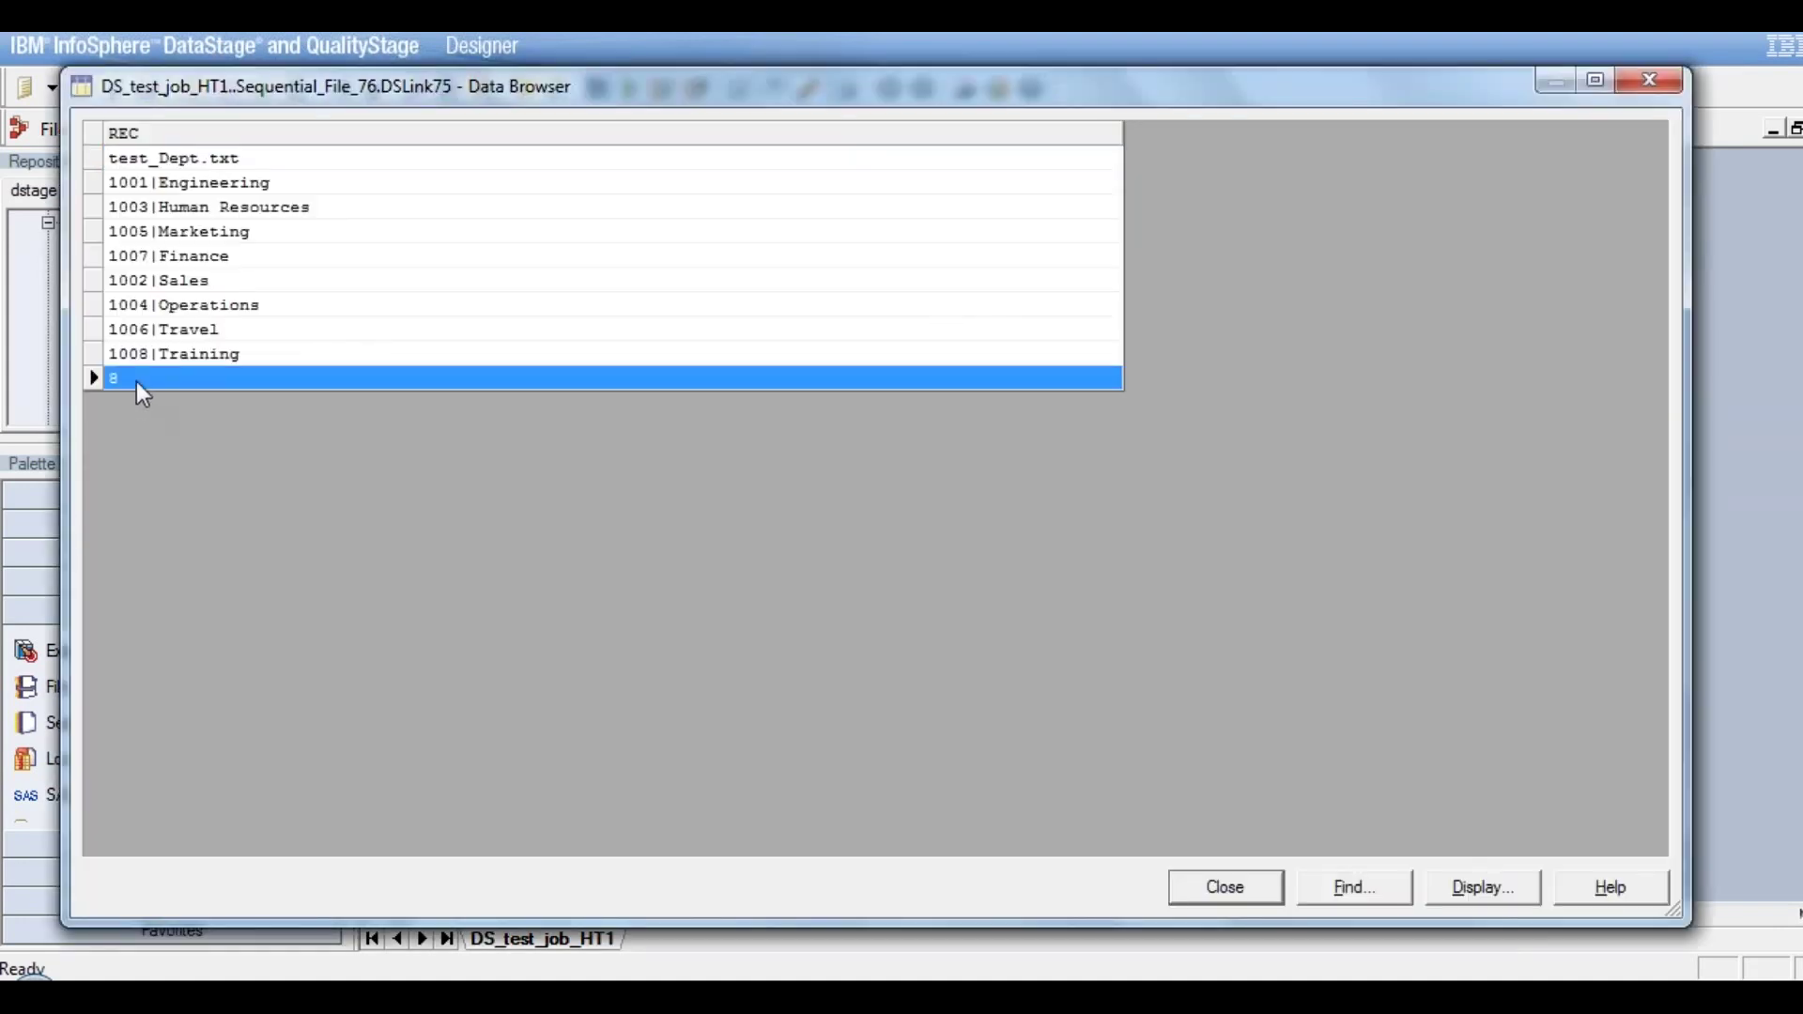